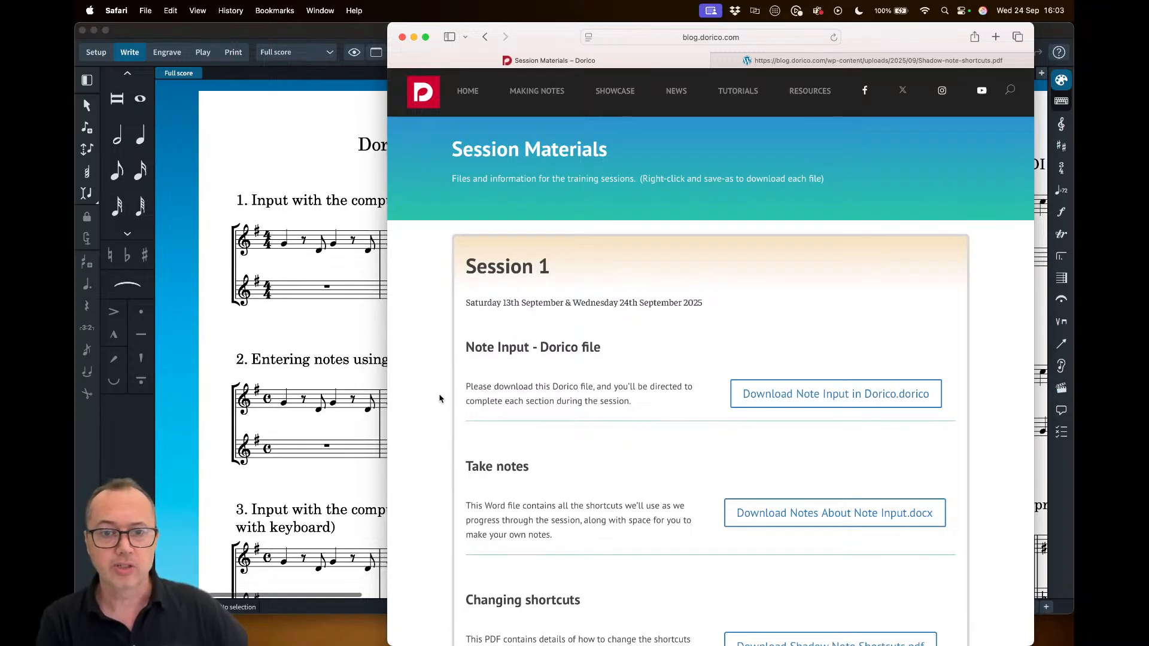
# - Look over the Session 1 downloads on the Session Materials web page
pyautogui.scroll(-1, 438, 396)
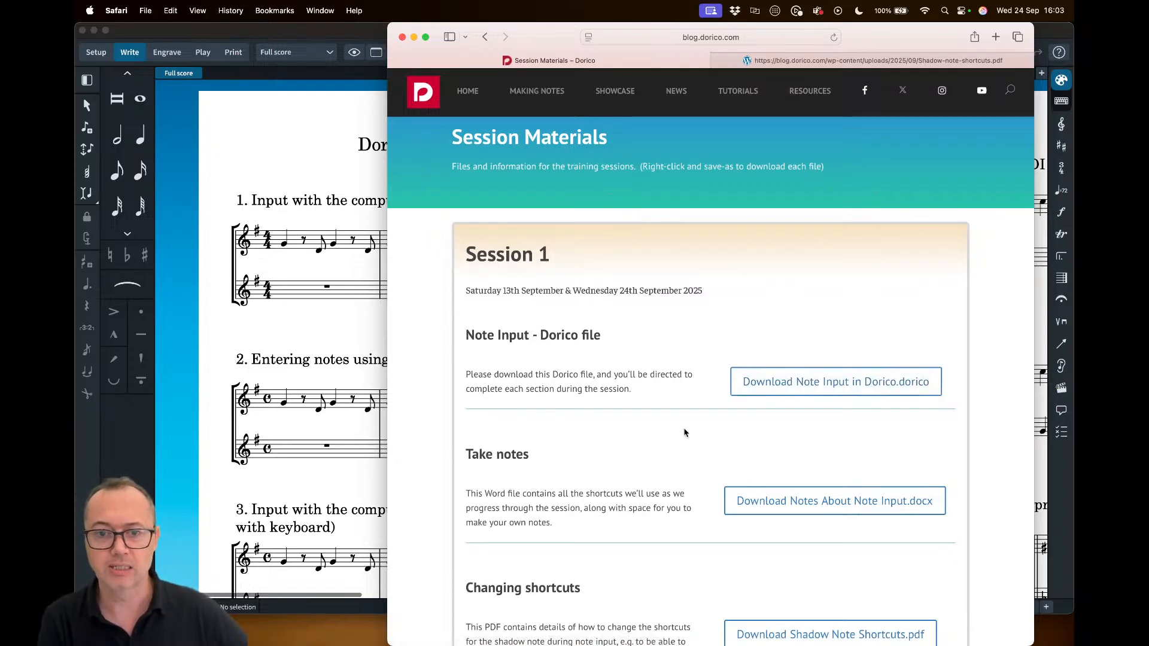
pyautogui.scroll(-1, 685, 432)
pyautogui.scroll(-3, 685, 432)
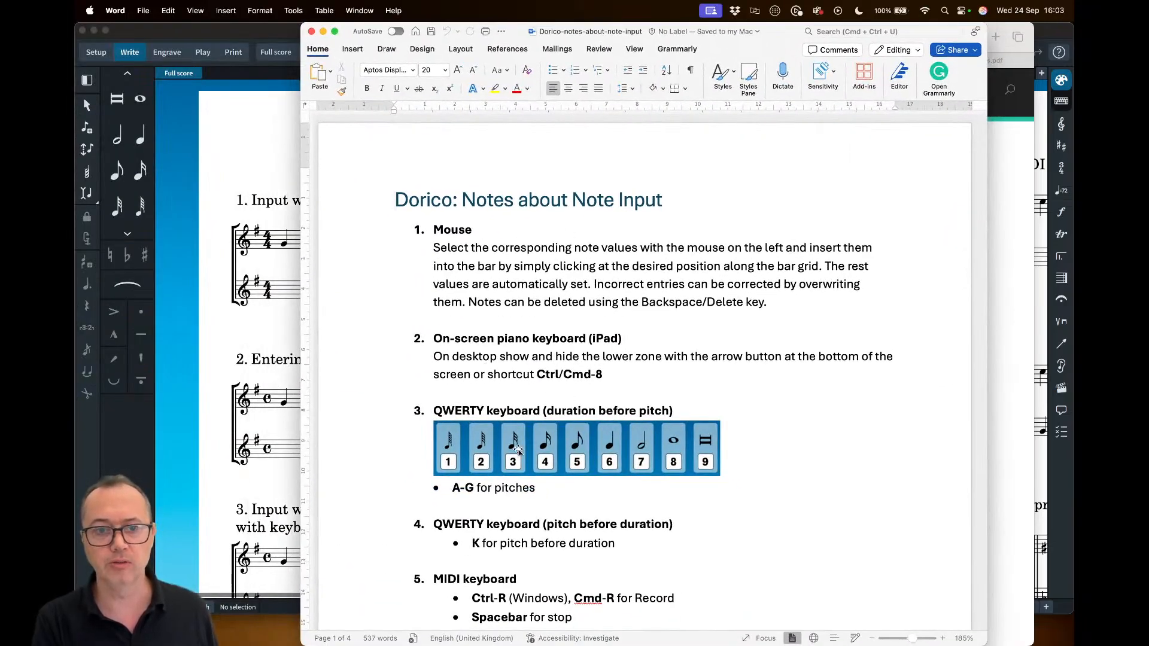
# - Read the Word notes about note input from the Mouse section to Accidentals, and hide Word
pyautogui.scroll(-3, 519, 469)
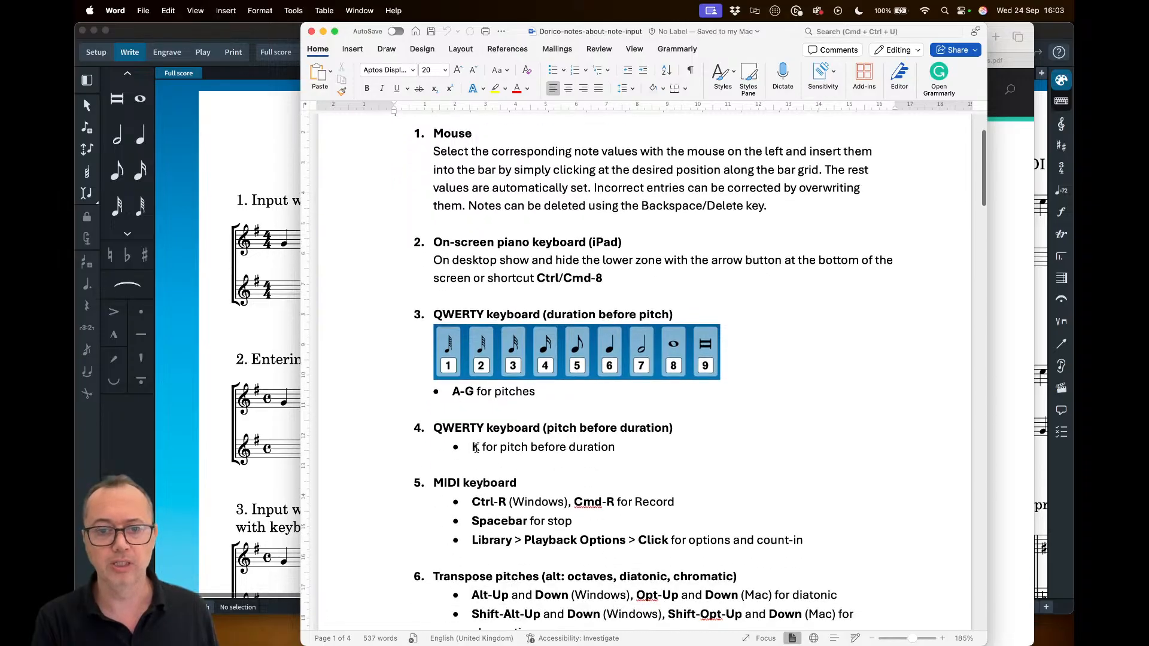
pyautogui.scroll(-4, 494, 494)
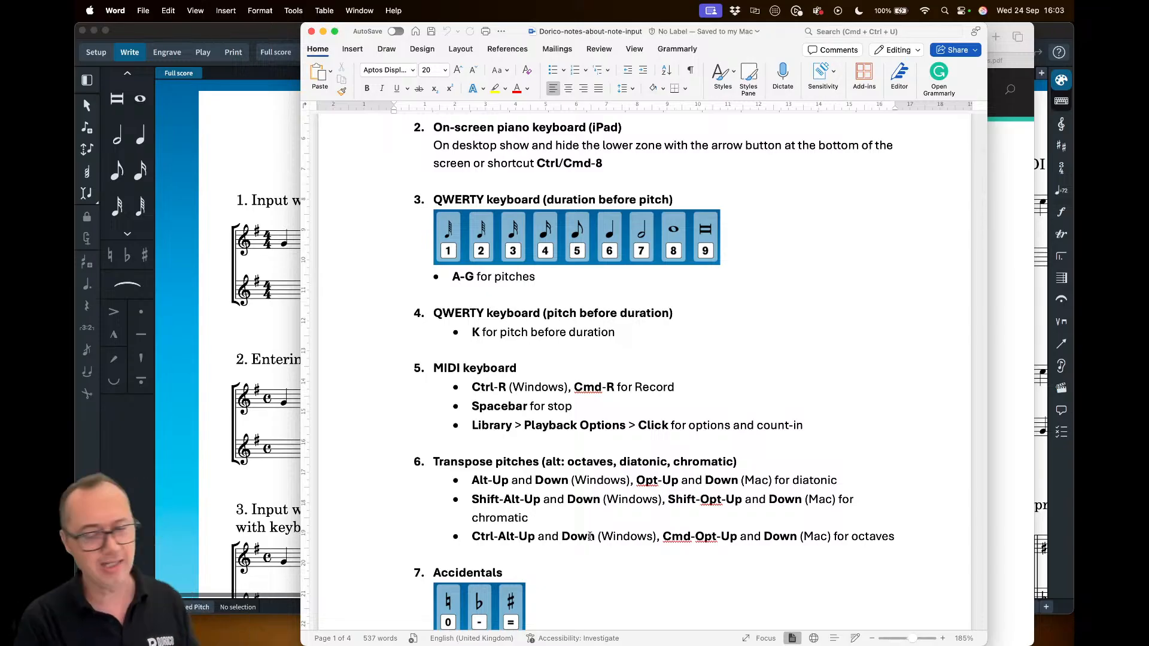
pyautogui.scroll(-5, 639, 533)
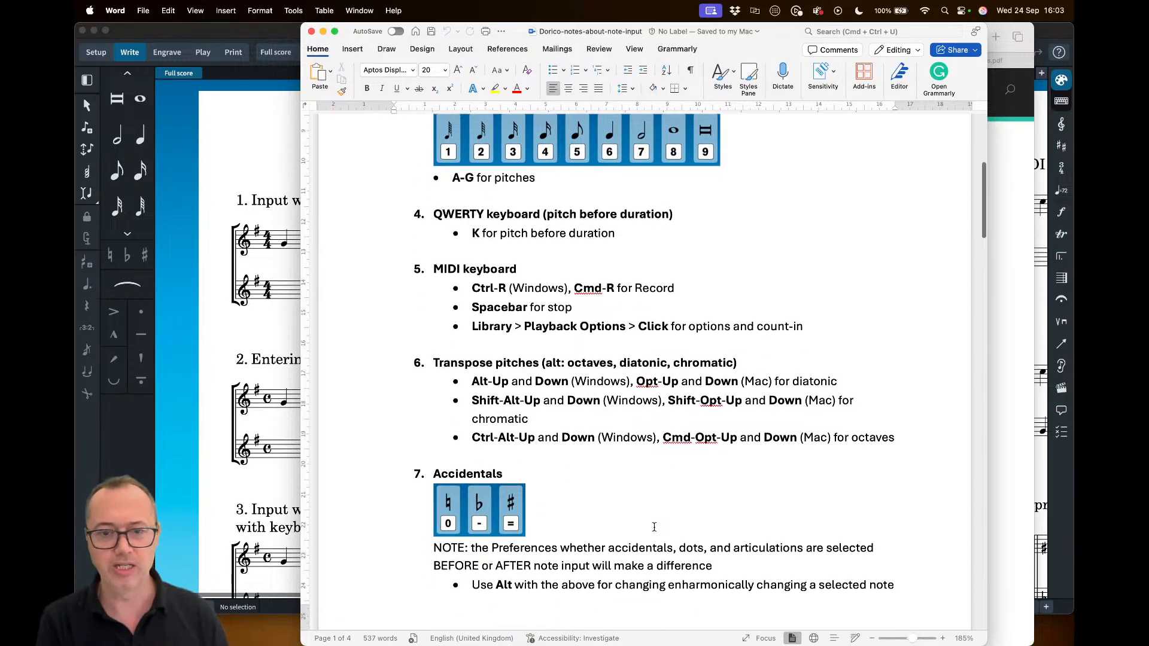
pyautogui.scroll(12, 655, 526)
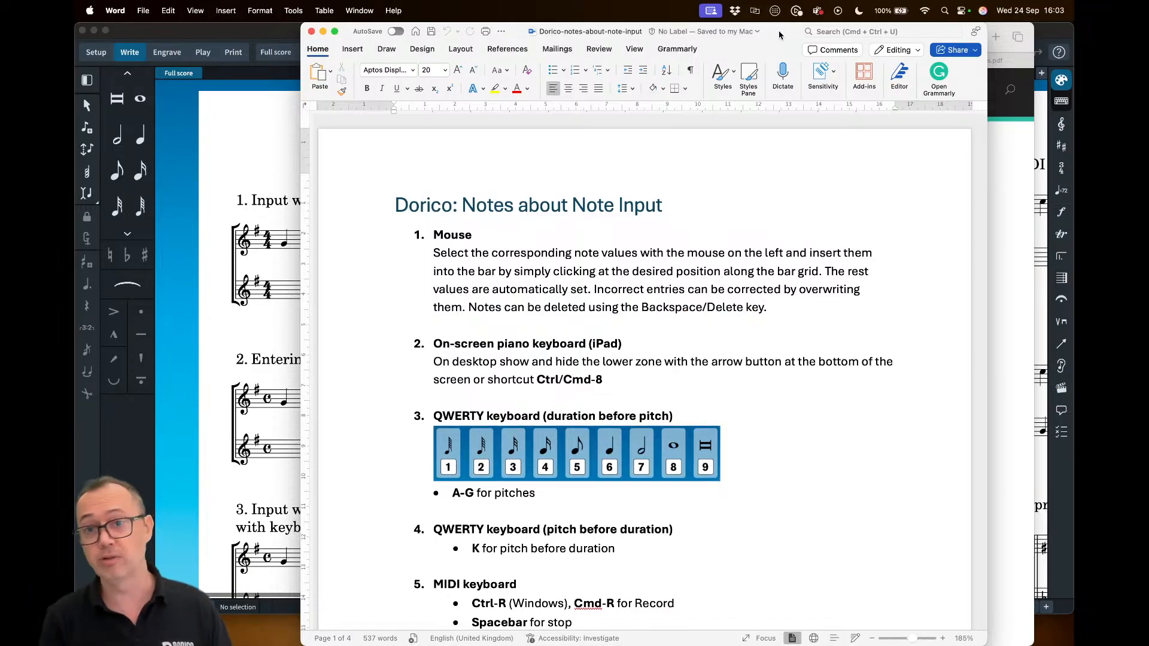
pyautogui.press('super+h')
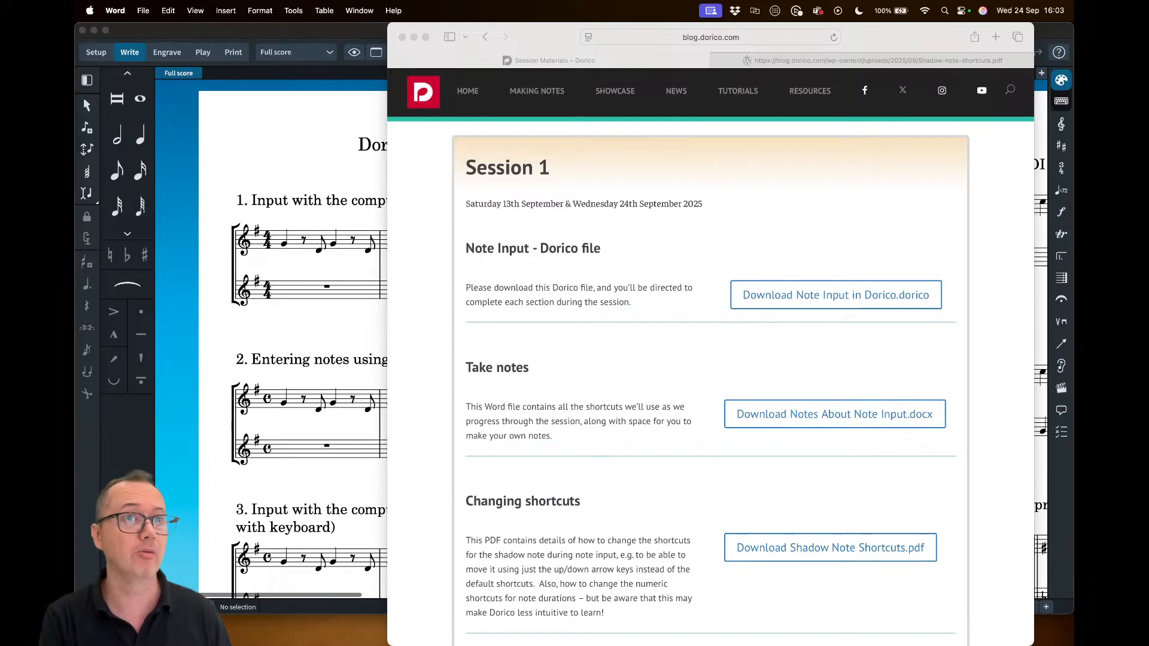
# - View the Shadow Note Shortcuts PDF from the Session 1 materials in Safari and return to the Session Materials page
pyautogui.click(304, 150)
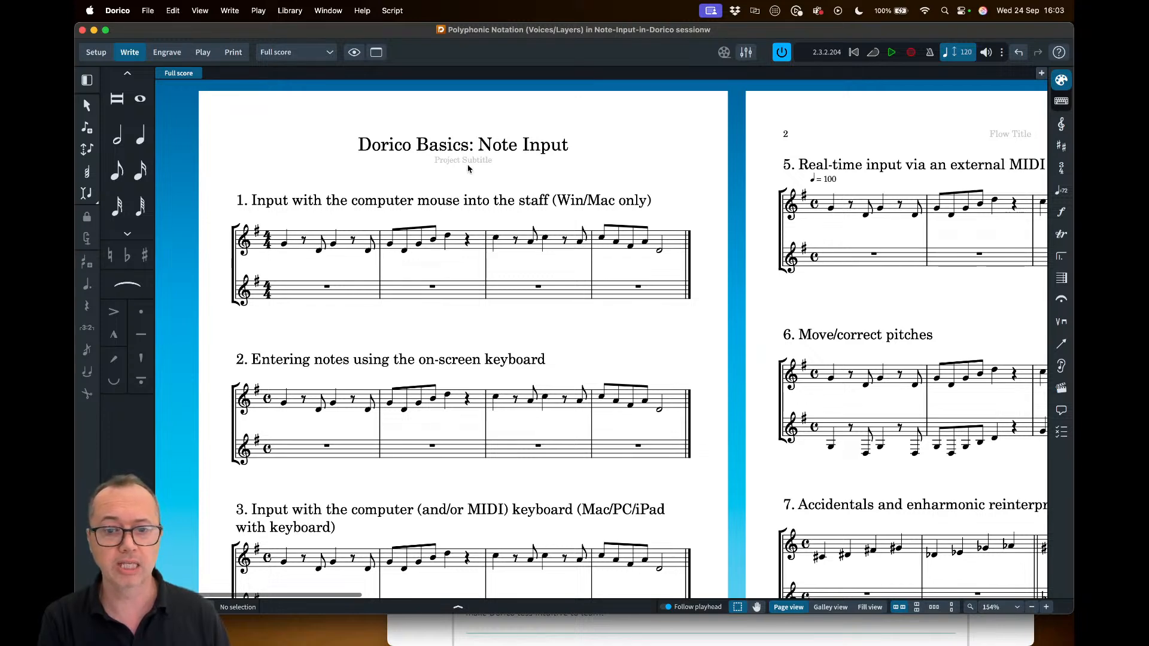
pyautogui.press('super+Tab')
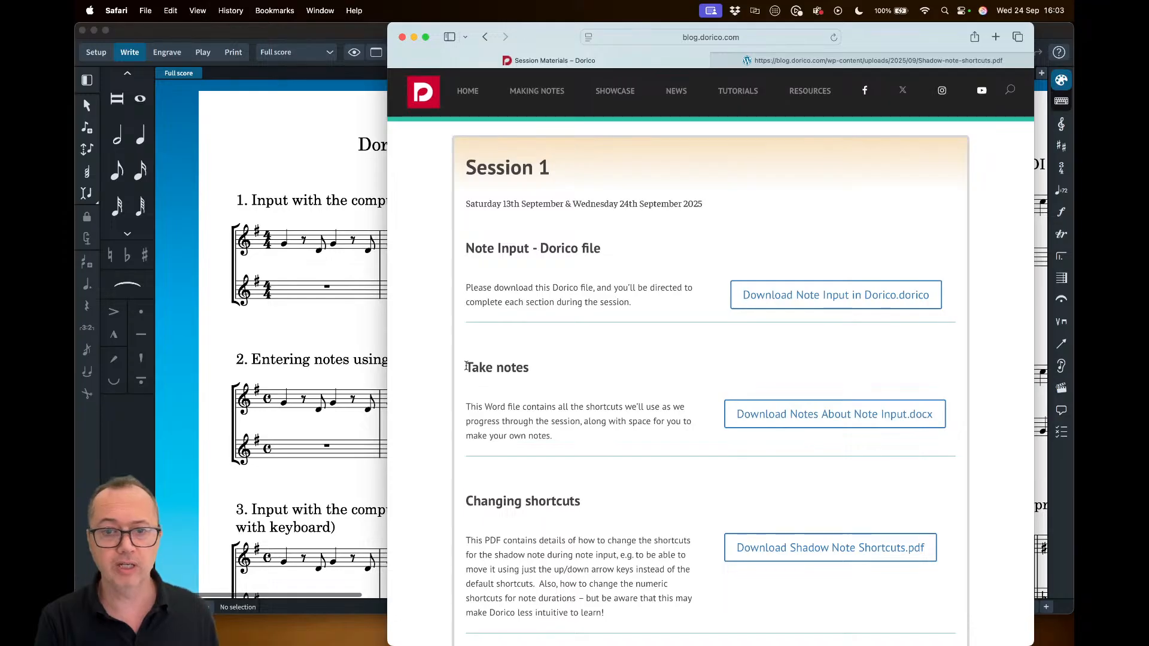
pyautogui.scroll(-2, 443, 433)
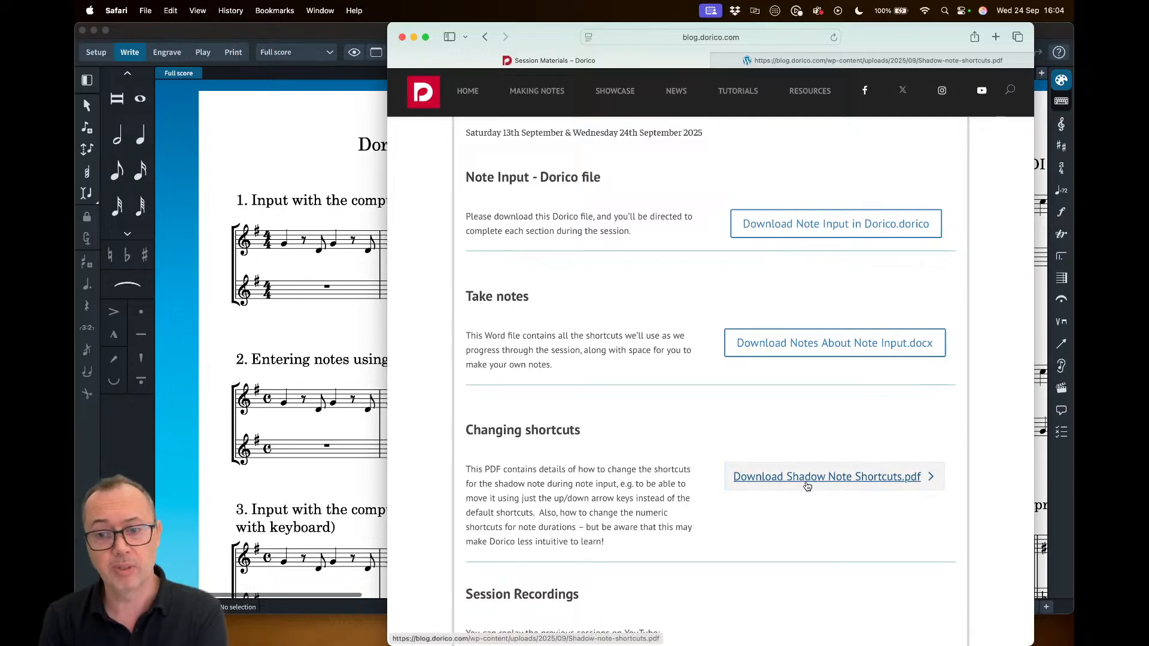
pyautogui.click(807, 486)
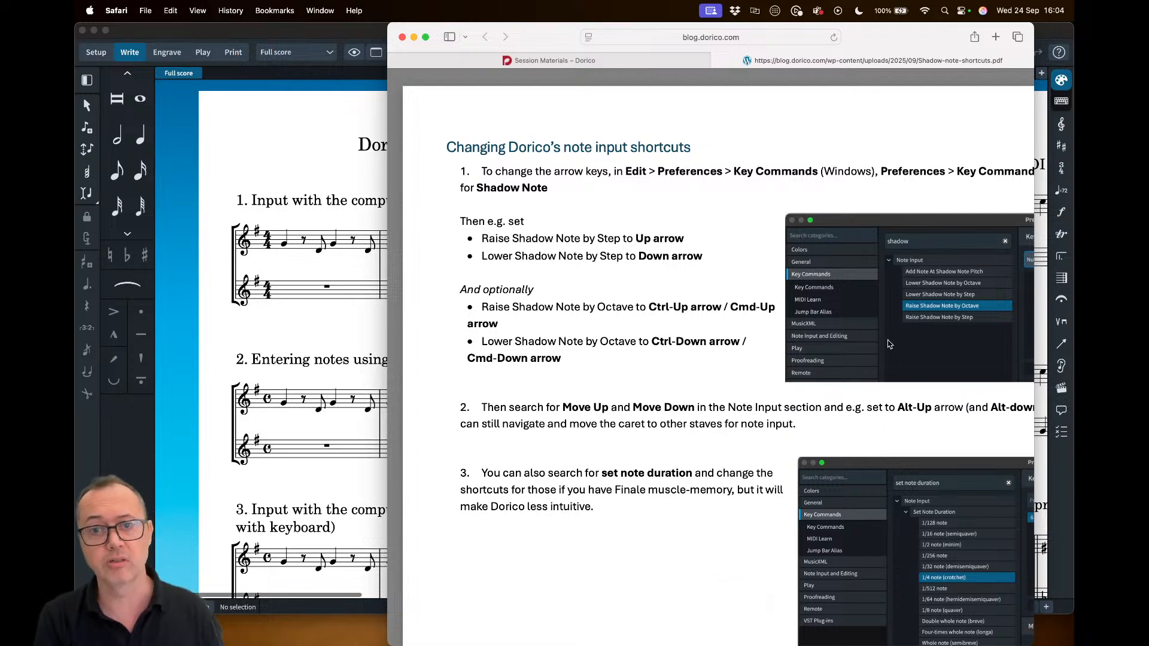
pyautogui.hscroll(3, 877, 308)
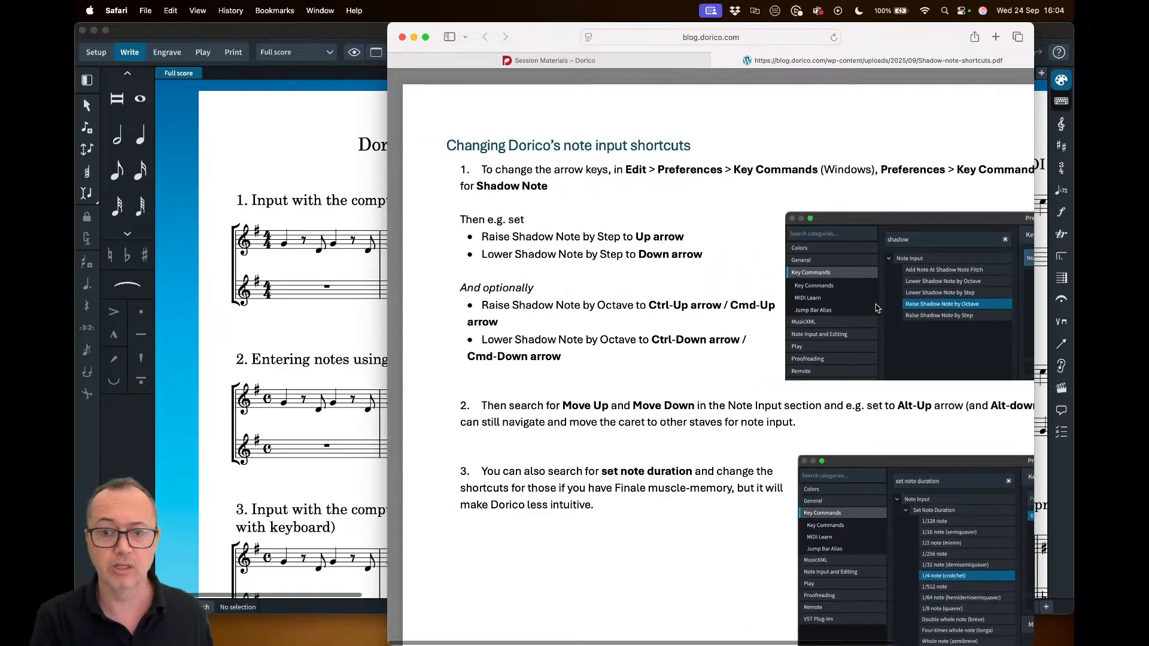
pyautogui.click(587, 62)
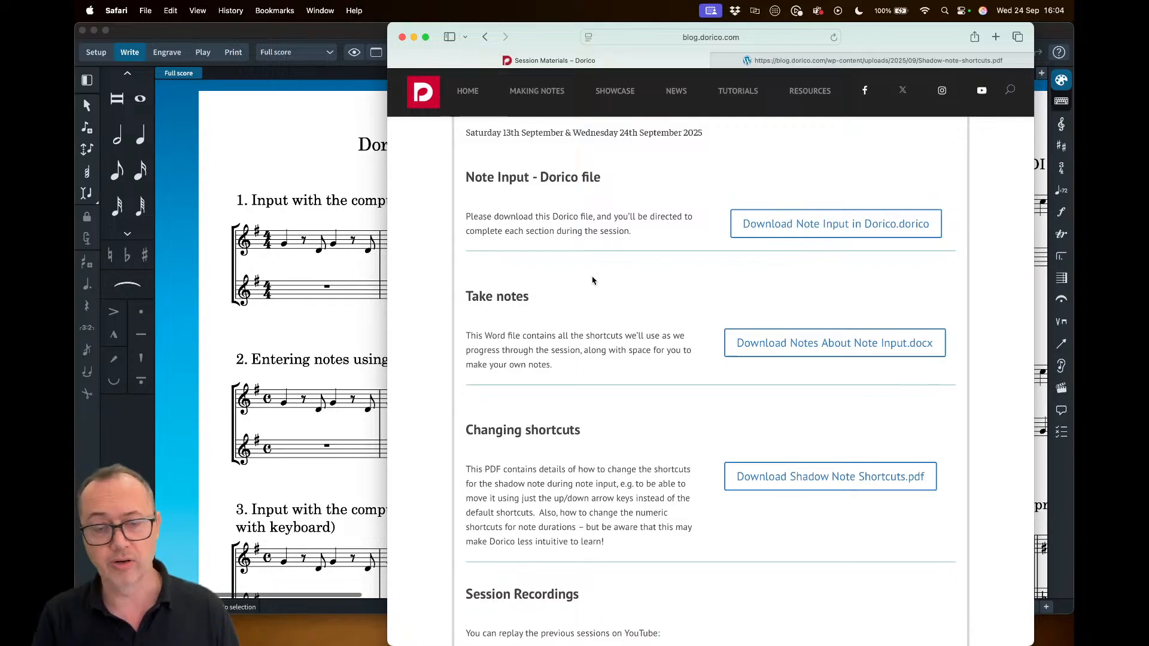
# - Switch to the note input project in Dorico and enlarge its window
pyautogui.click(313, 37)
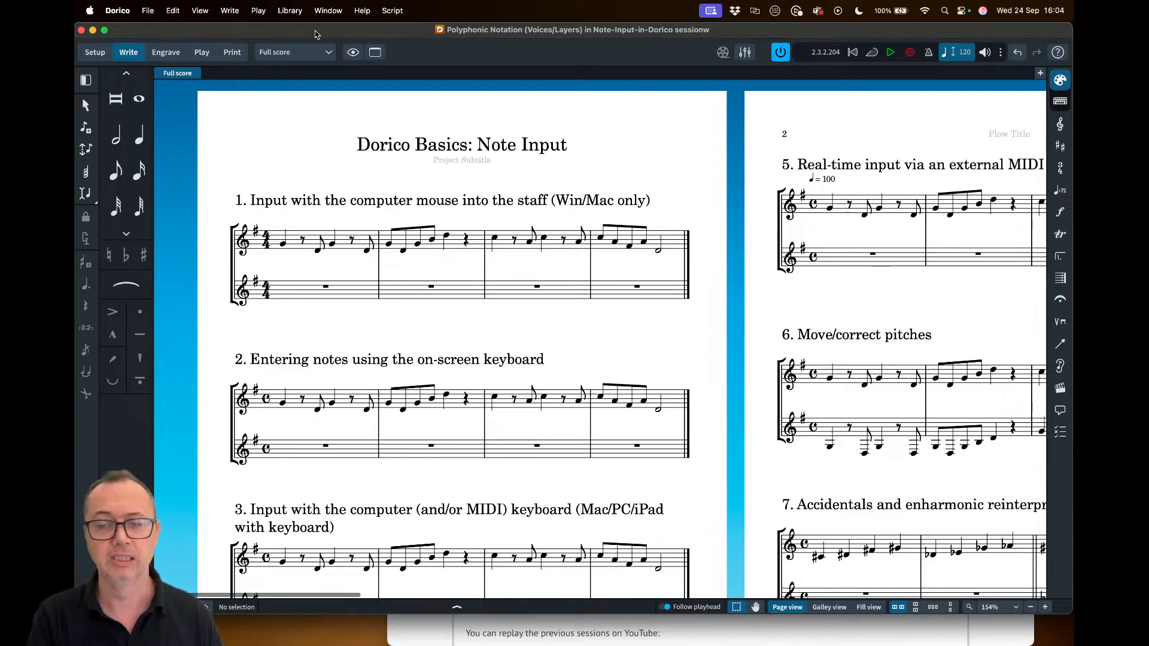
pyautogui.doubleClick(317, 34)
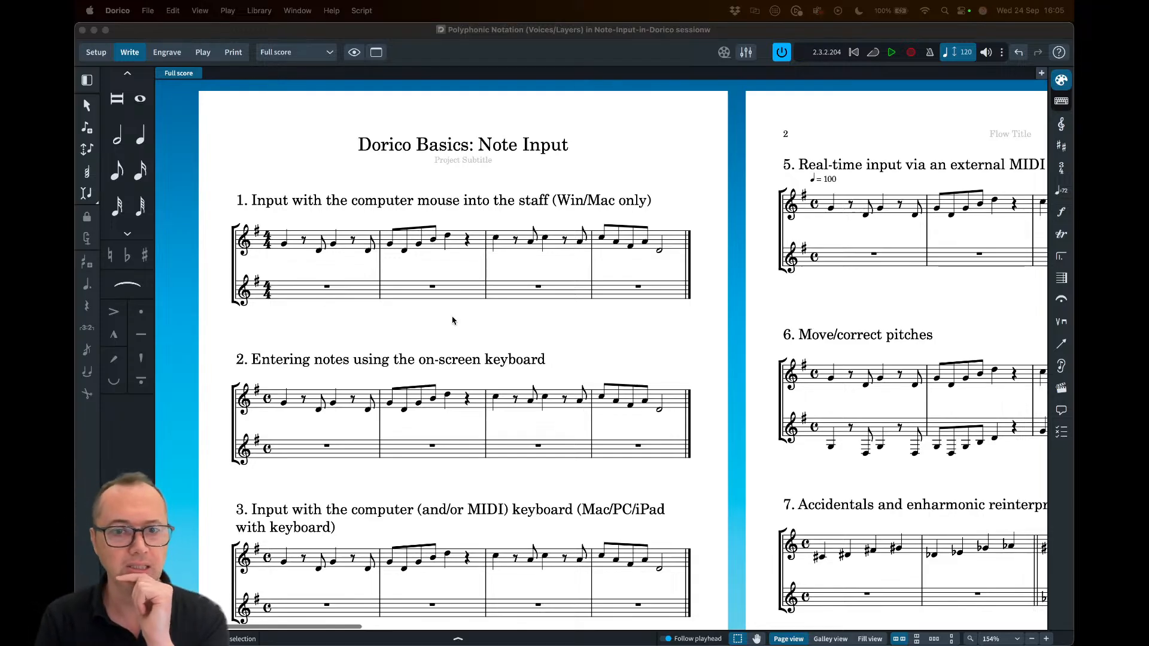
pyautogui.scroll(-2, 450, 320)
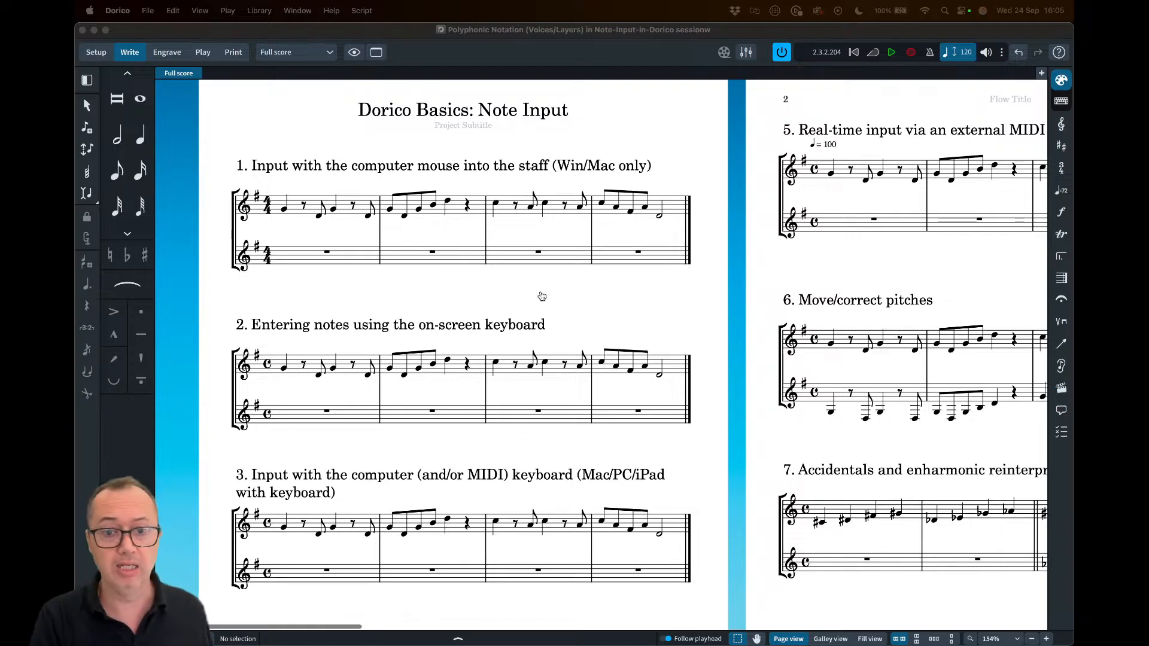
# - Switch to Safari and look over the session recordings and Session 1 downloads on the Session Materials page
pyautogui.press('super+Tab')
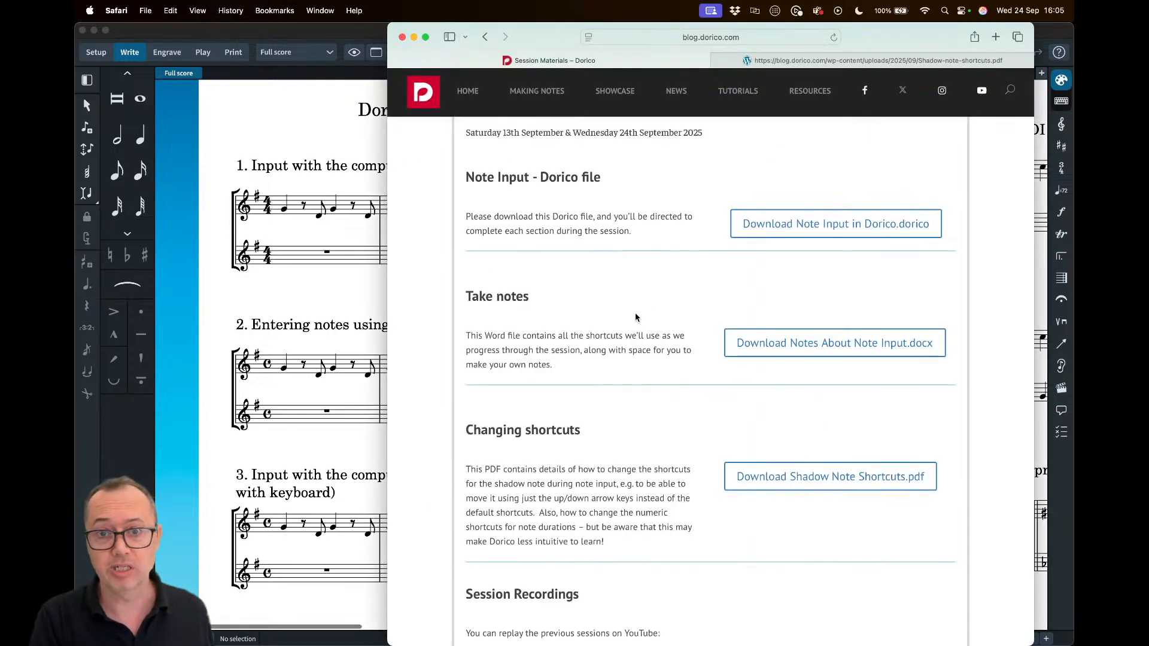
pyautogui.scroll(-3, 635, 318)
pyautogui.scroll(-4, 635, 317)
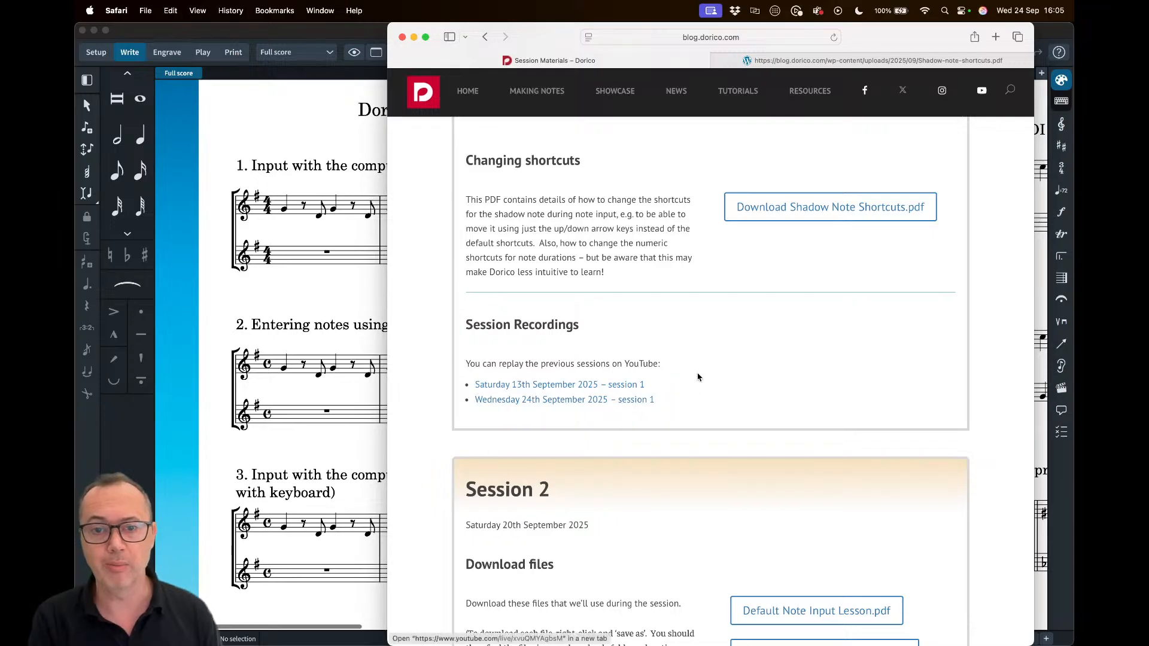
pyautogui.scroll(10, 697, 374)
pyautogui.scroll(-1, 670, 318)
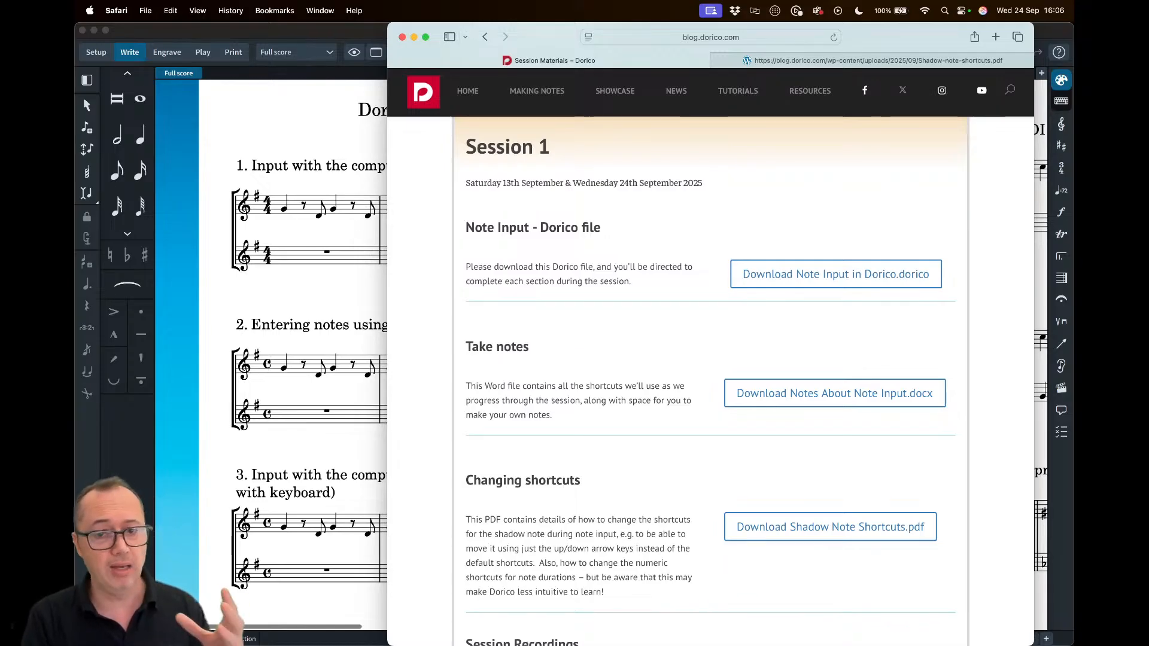
# - Switch to Dorico and look over the note input exercises on the first two pages of the score
pyautogui.click(302, 139)
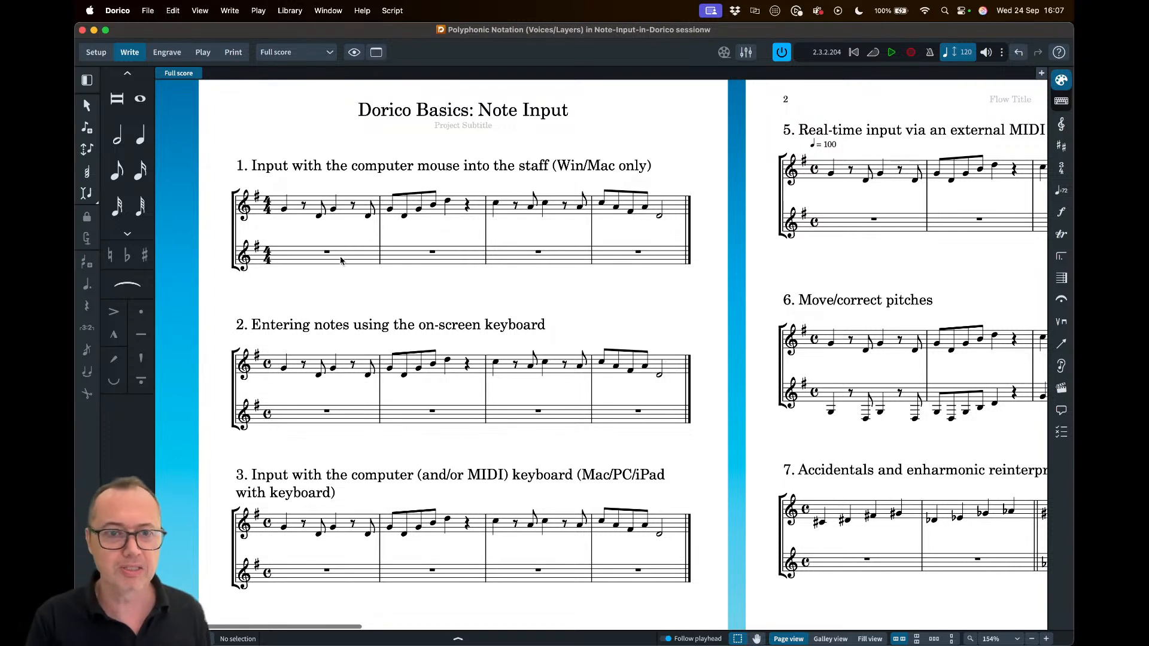
pyautogui.click(306, 203)
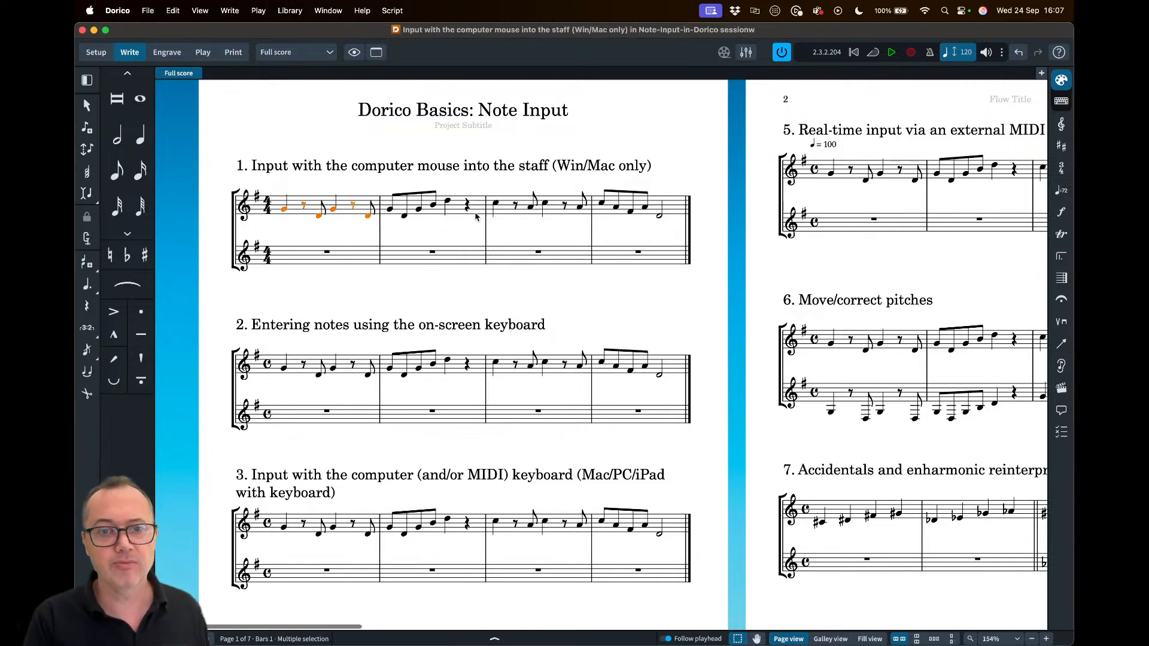
pyautogui.press('Escape')
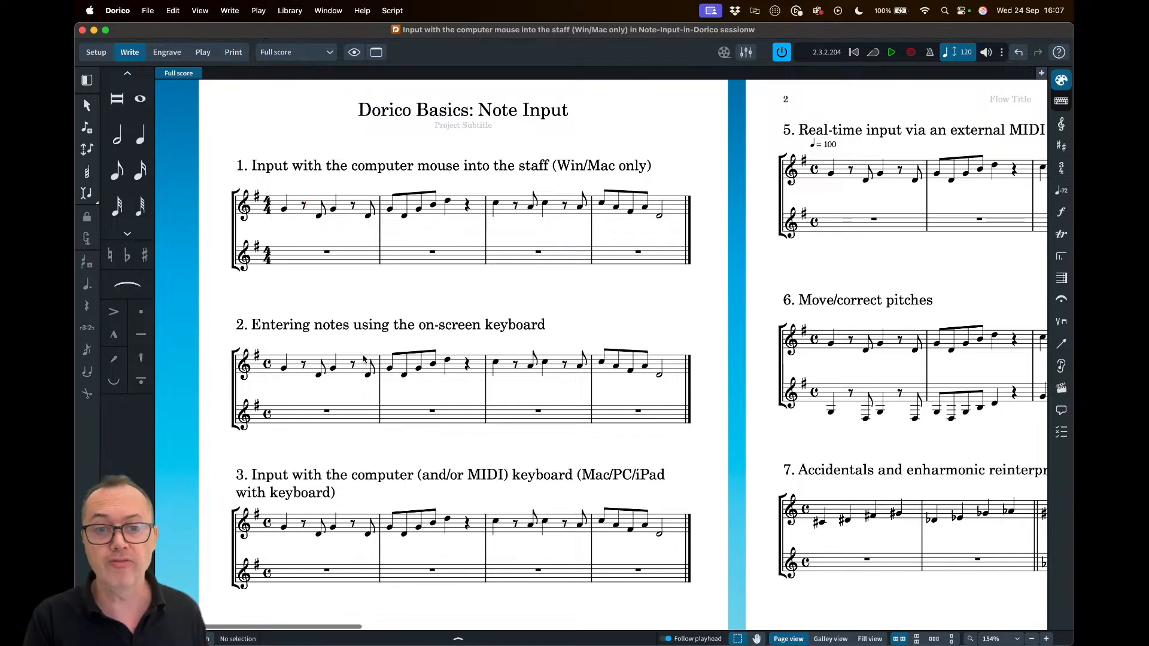
pyautogui.hscroll(5, 697, 324)
pyautogui.hscroll(4, 695, 324)
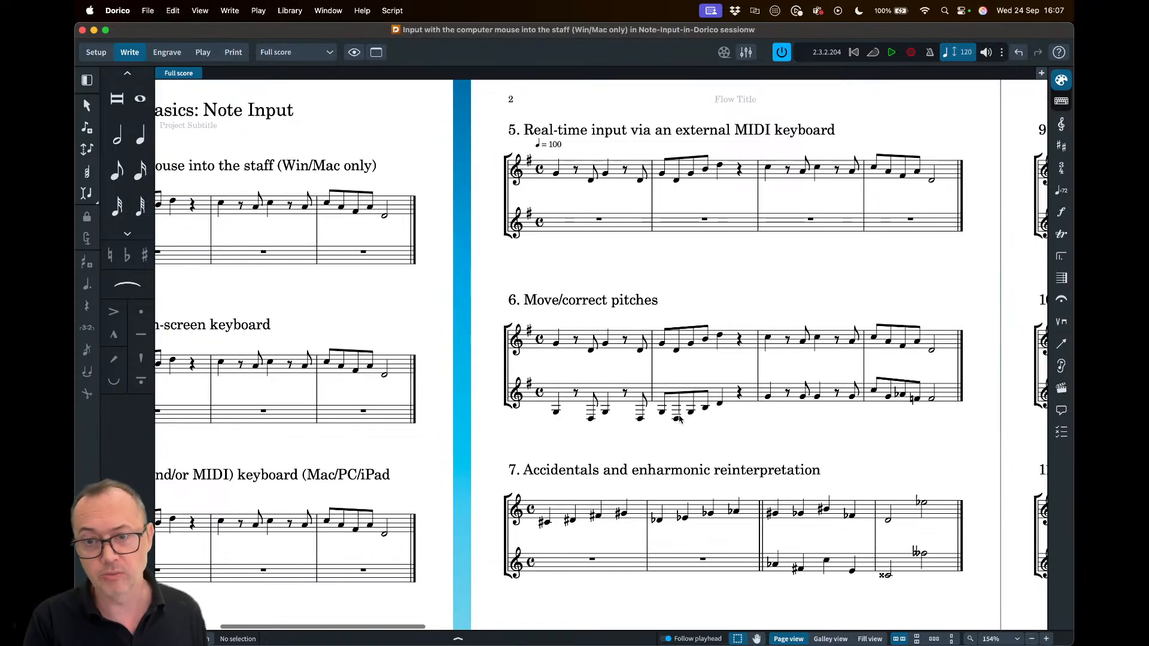
pyautogui.hscroll(-9, 559, 353)
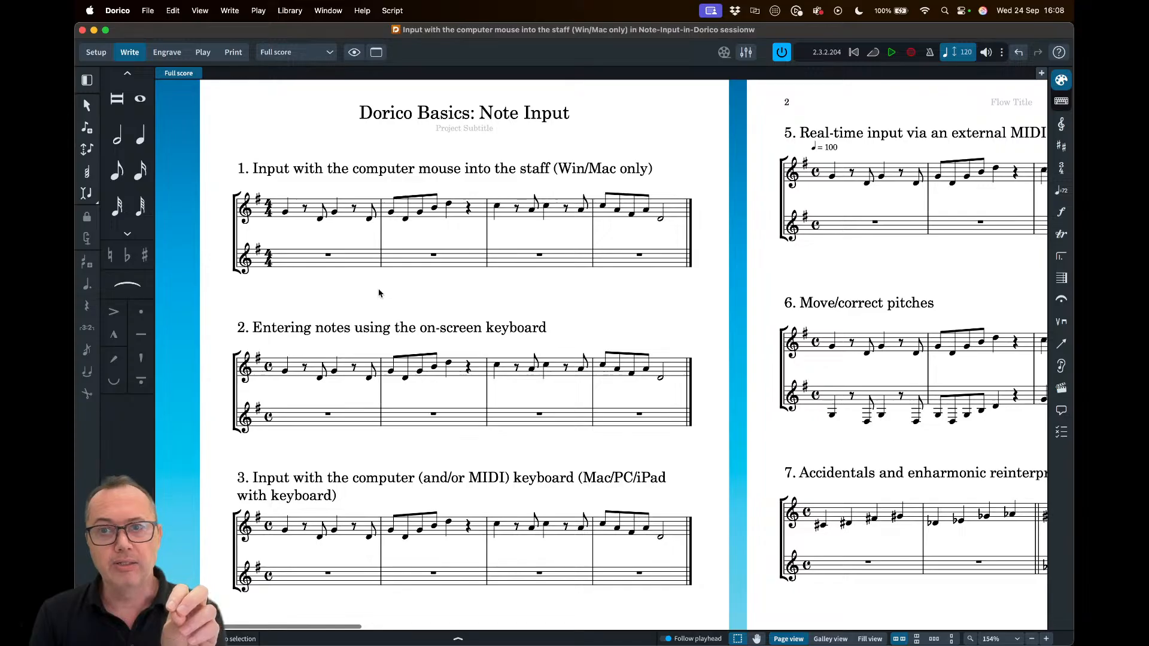
pyautogui.click(148, 12)
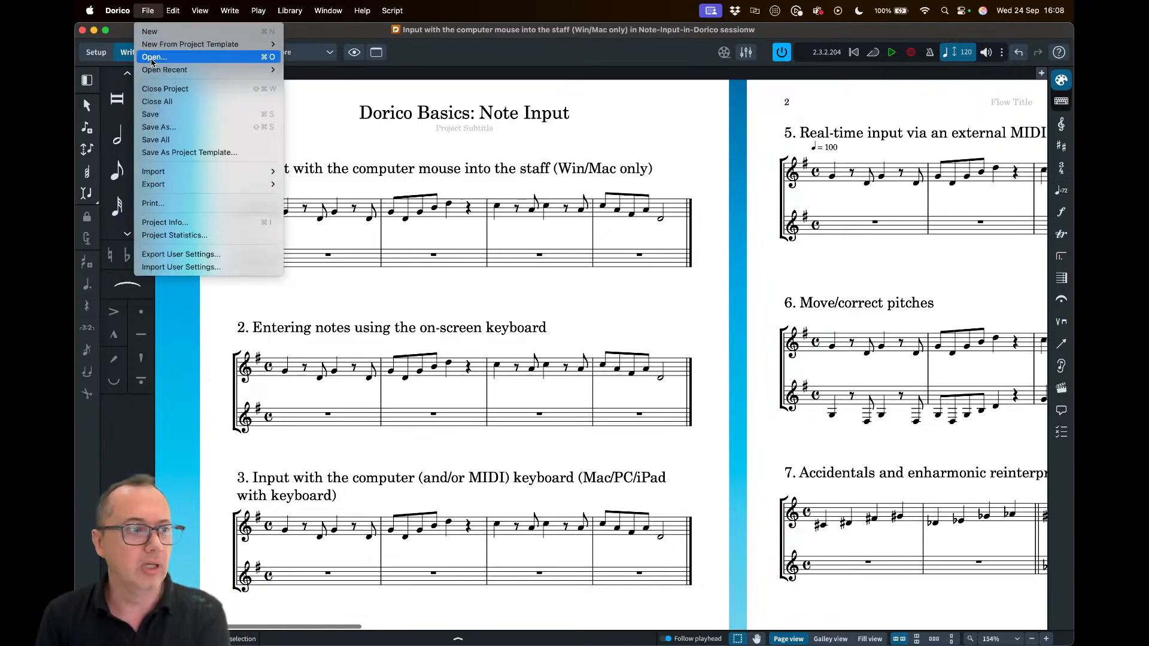
pyautogui.click(328, 131)
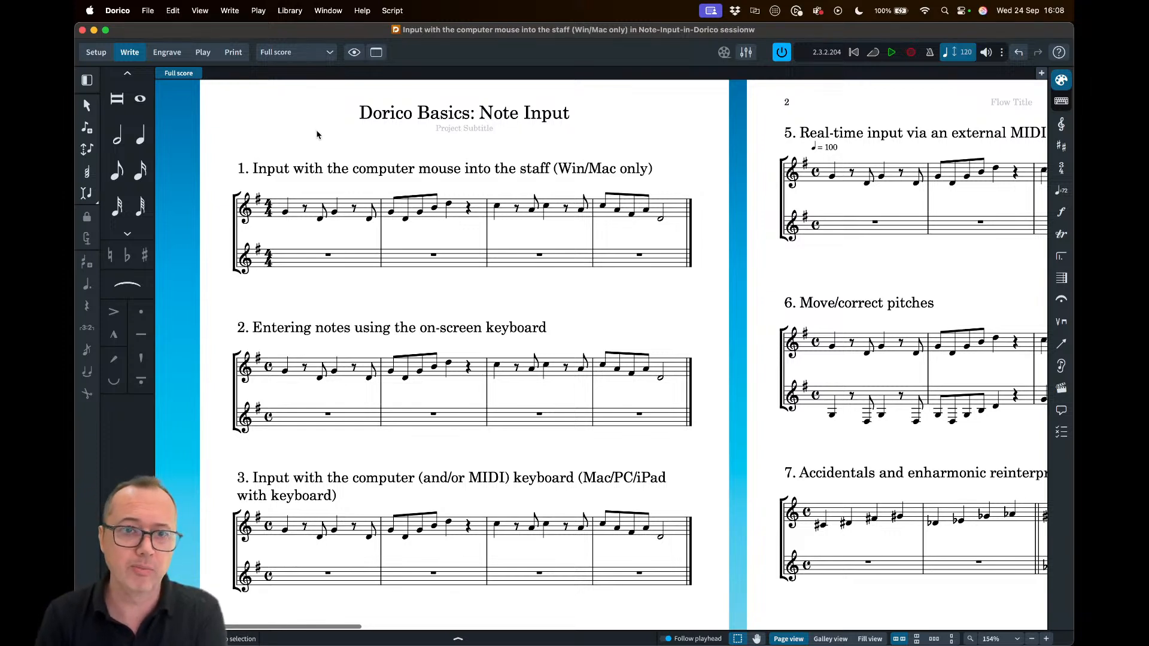
# - Audition the first G and D notes in bar 1 of exercise 1's upper staff, ending with the G selected
pyautogui.click(285, 215)
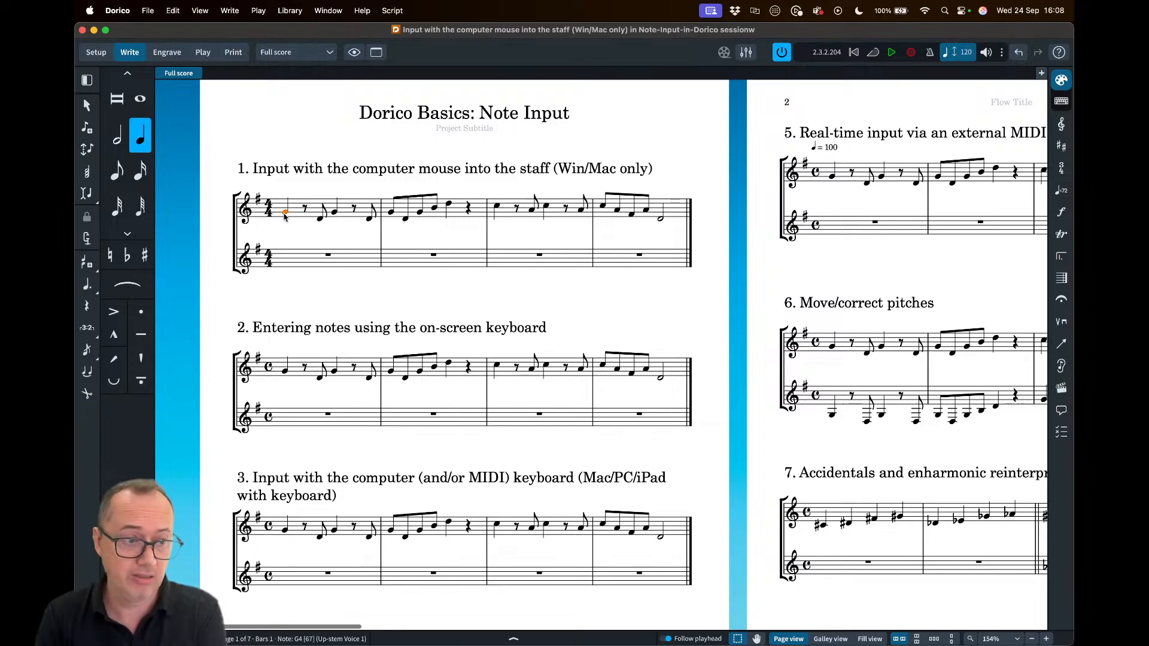
pyautogui.click(320, 219)
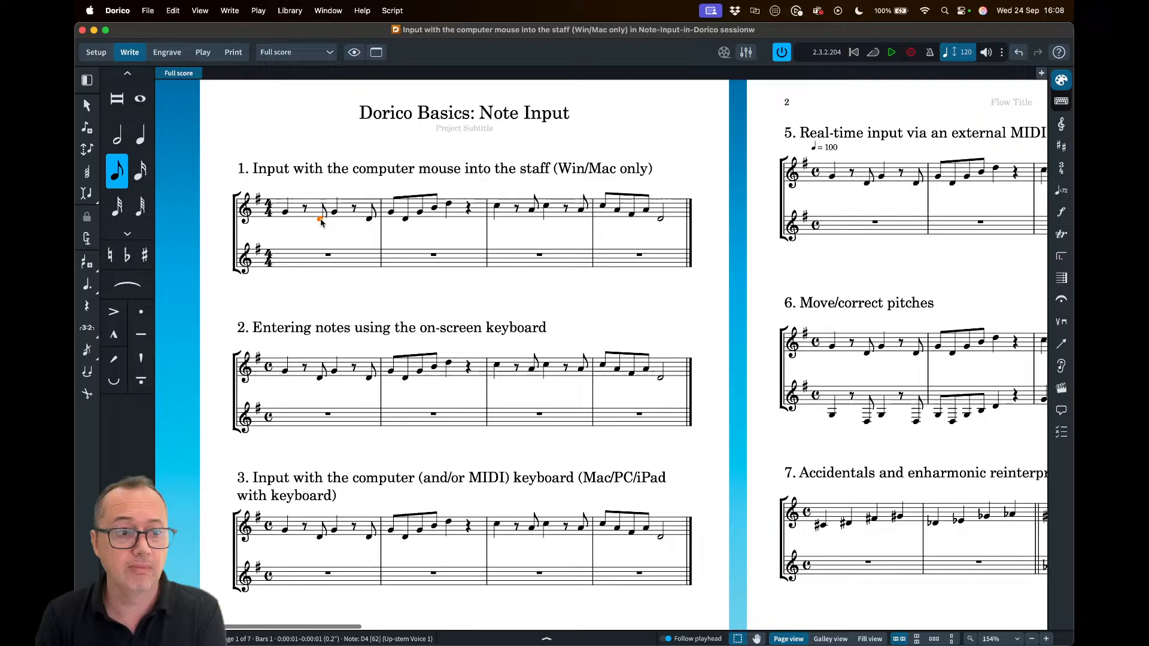
pyautogui.click(286, 214)
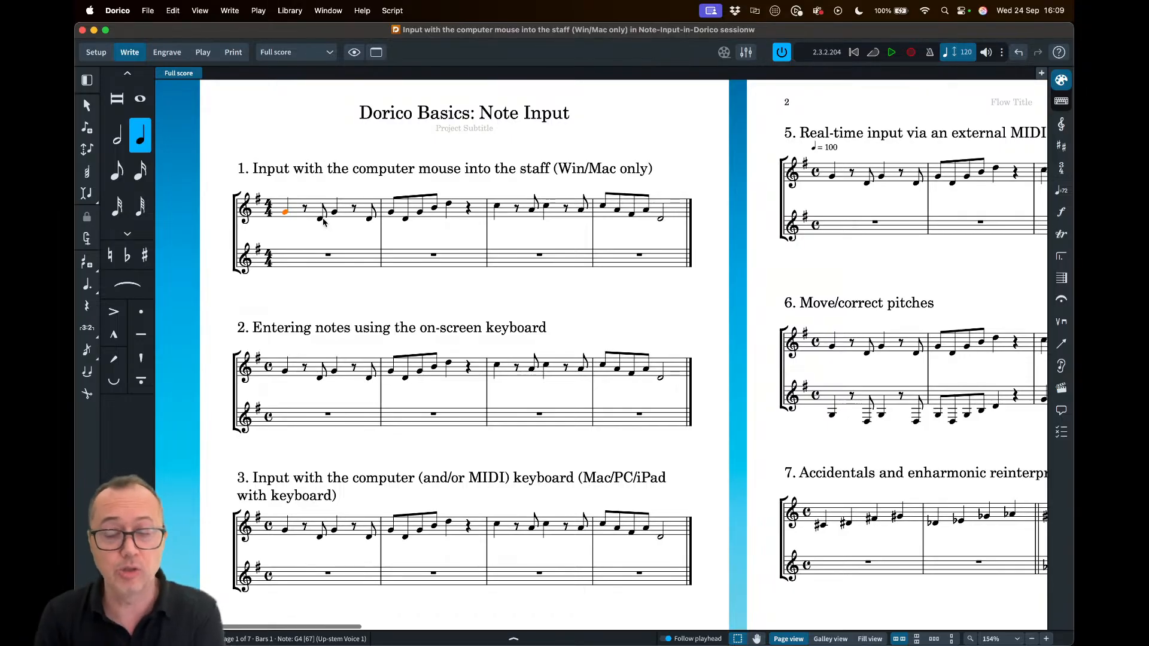
# - Open Device Setup, inspect the stereo output options, and choose AG06/AG03 as the ASIO driver
pyautogui.click(172, 10)
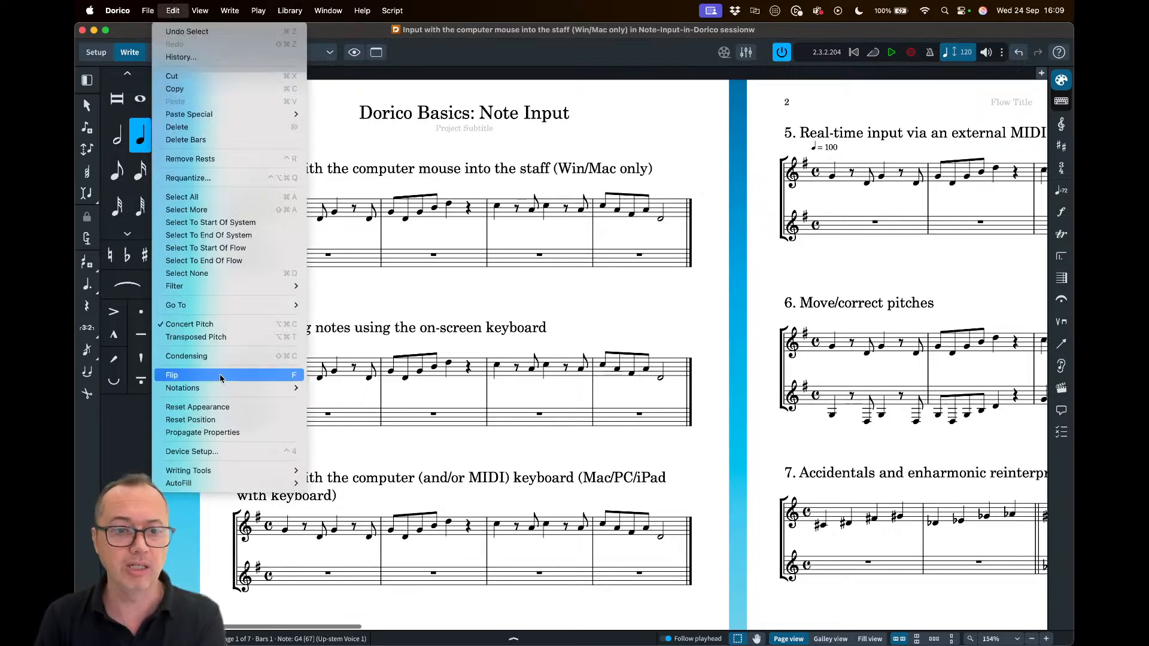
pyautogui.click(207, 451)
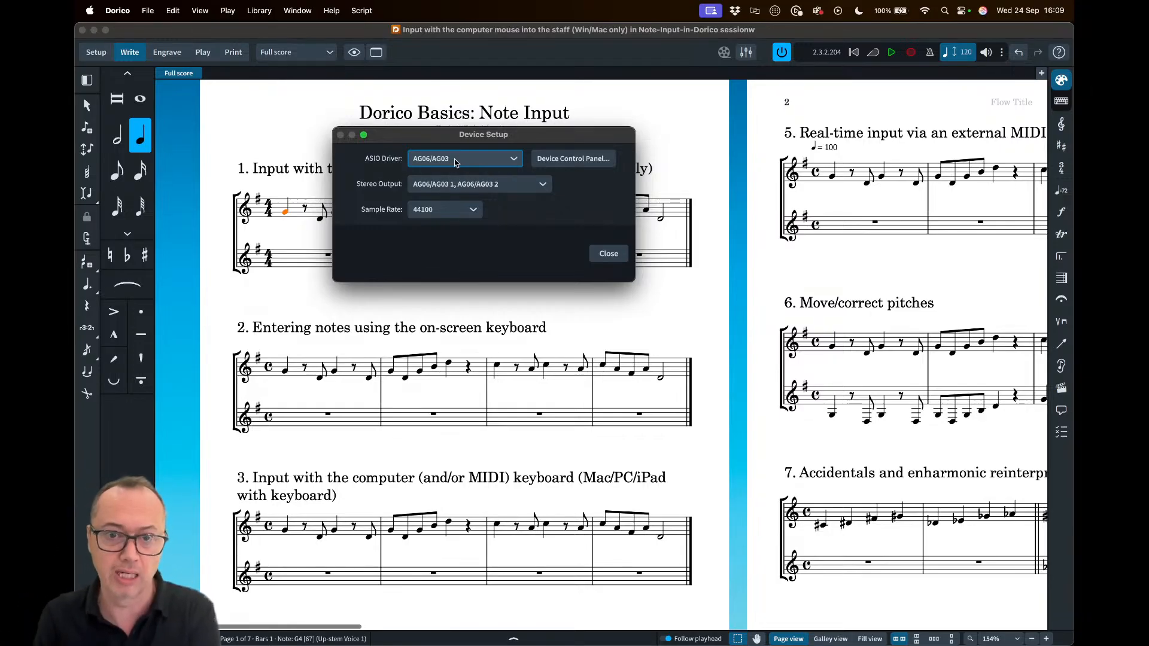
pyautogui.click(459, 191)
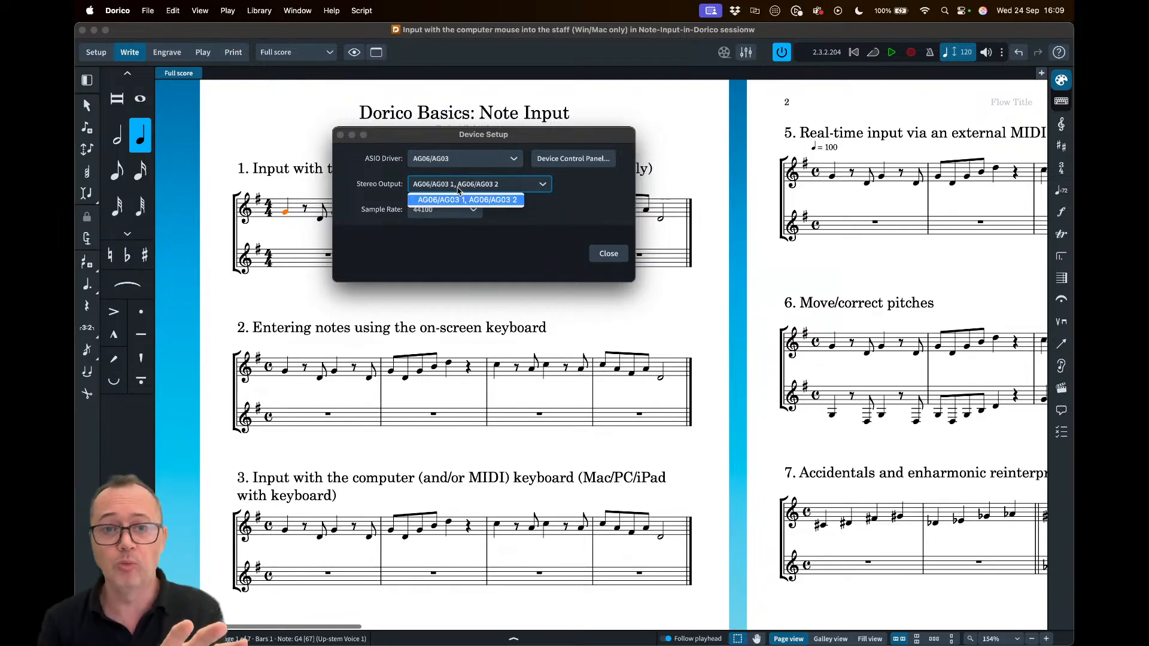
pyautogui.click(462, 187)
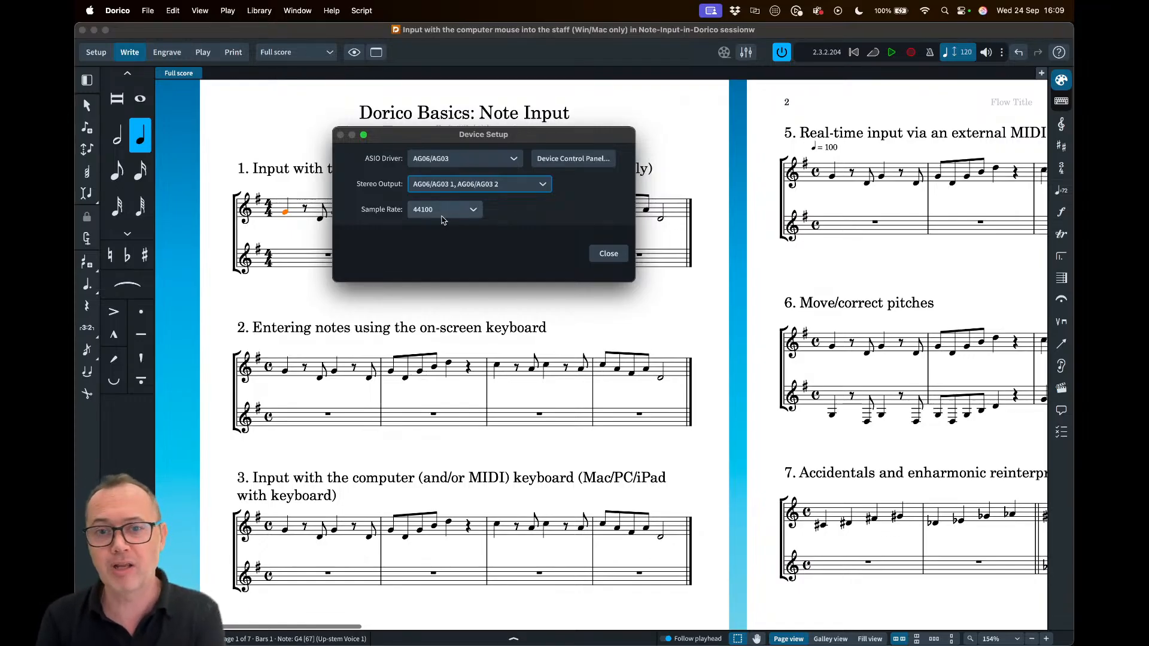
pyautogui.click(485, 160)
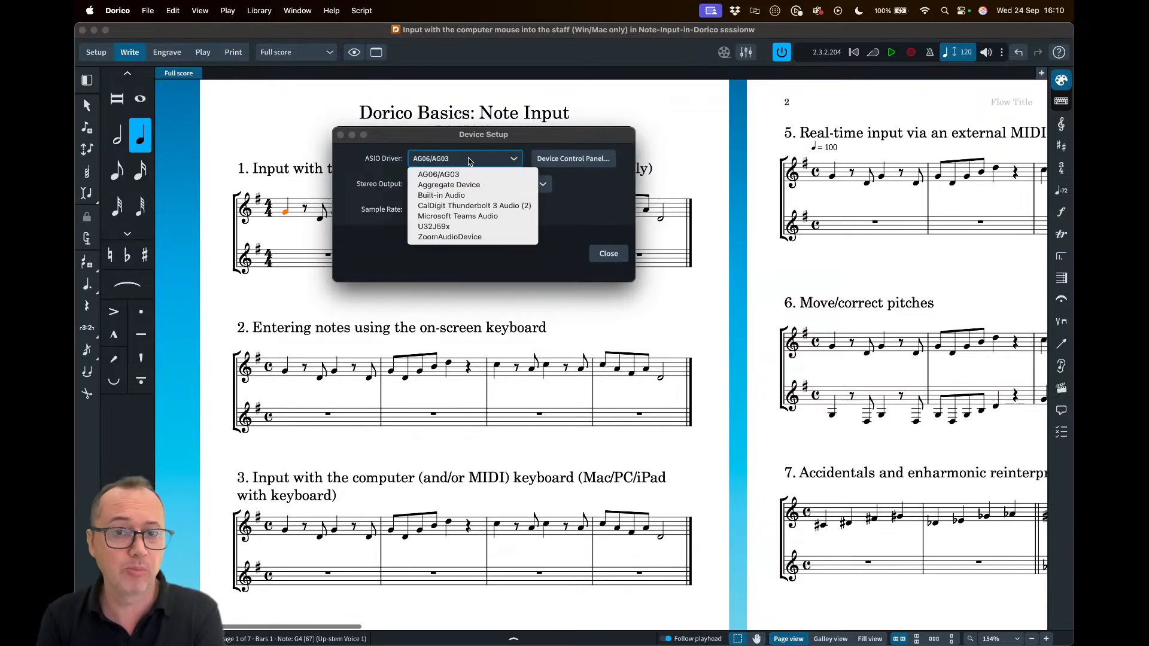
pyautogui.click(435, 177)
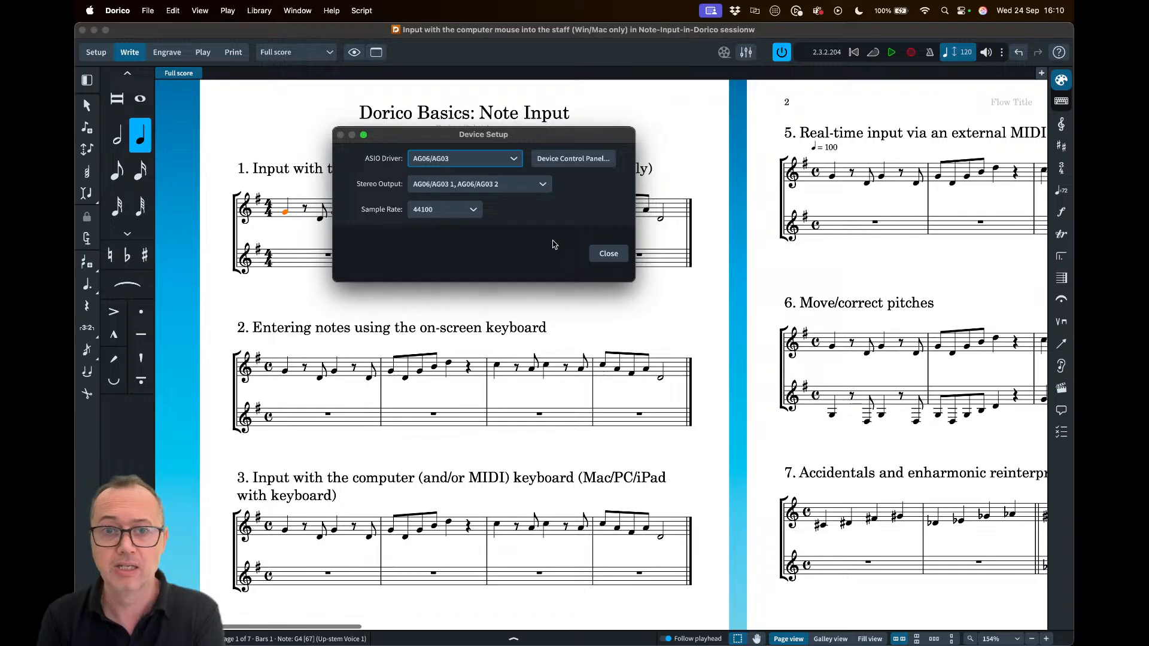
# - Close Device Setup and clear the note selection in exercise 1's upper staff
pyautogui.click(608, 254)
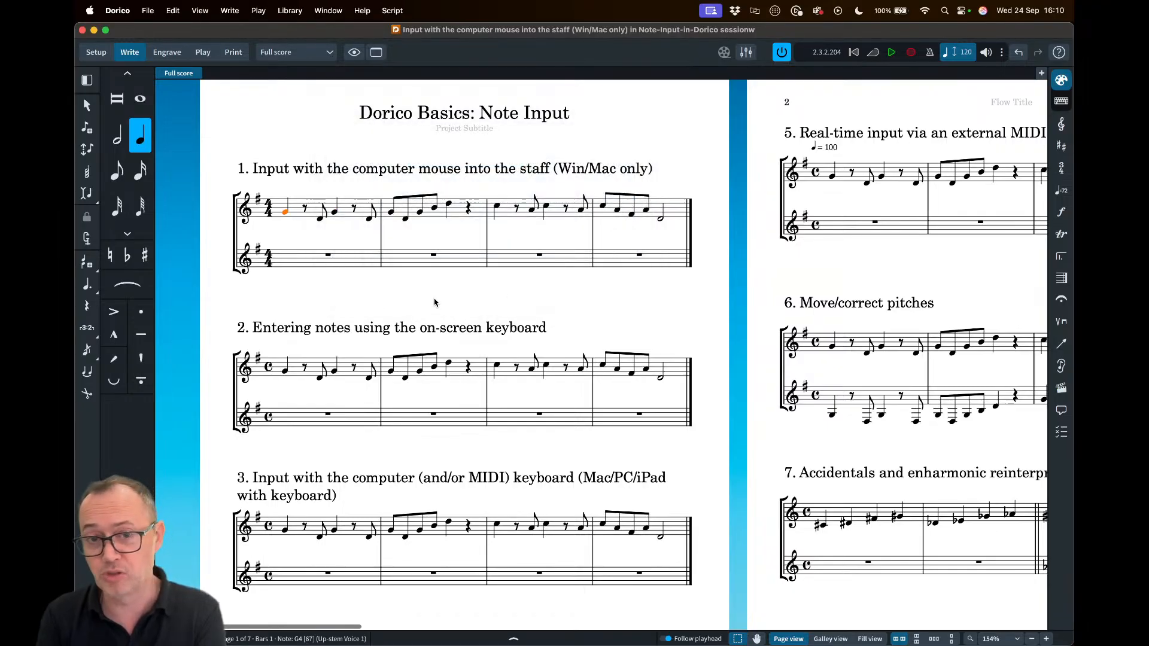
pyautogui.press('Escape')
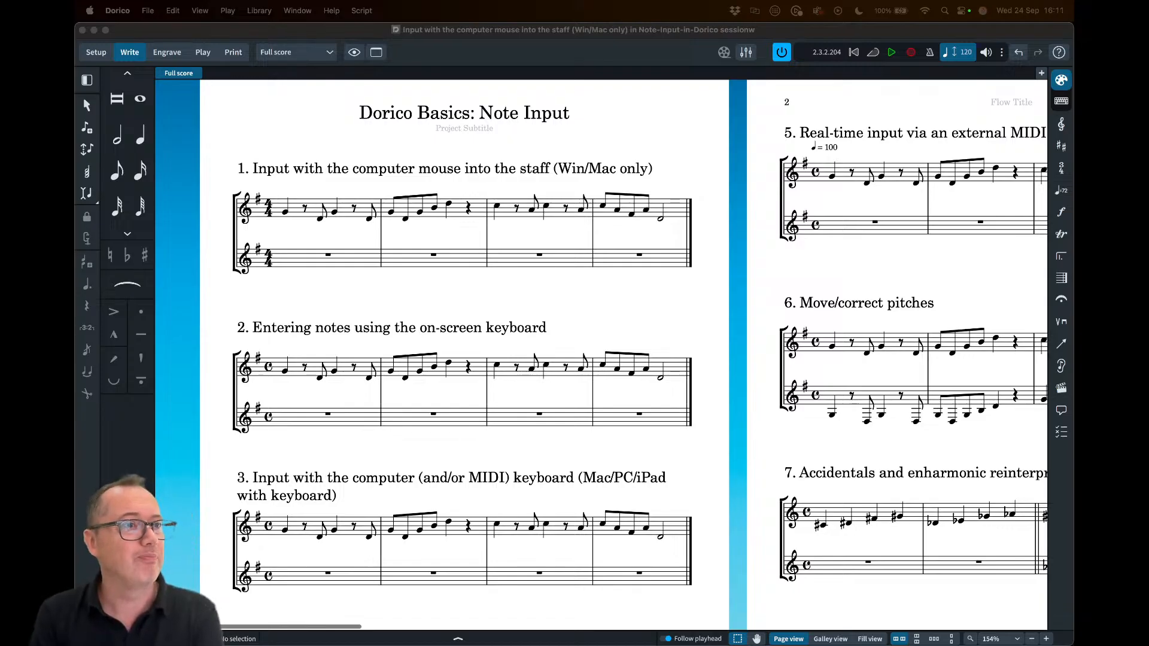
pyautogui.click(417, 294)
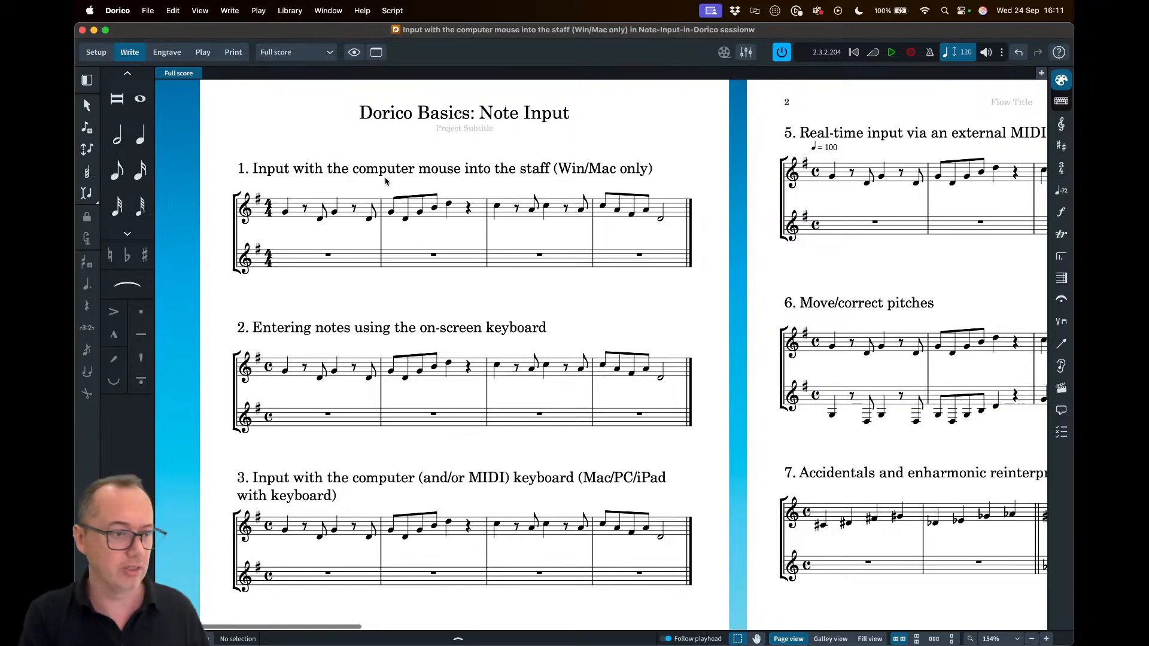
# - Try out selecting and deselecting the whole-bar rest in bar 1 of exercise 1's lower staff
pyautogui.press('super+equal')
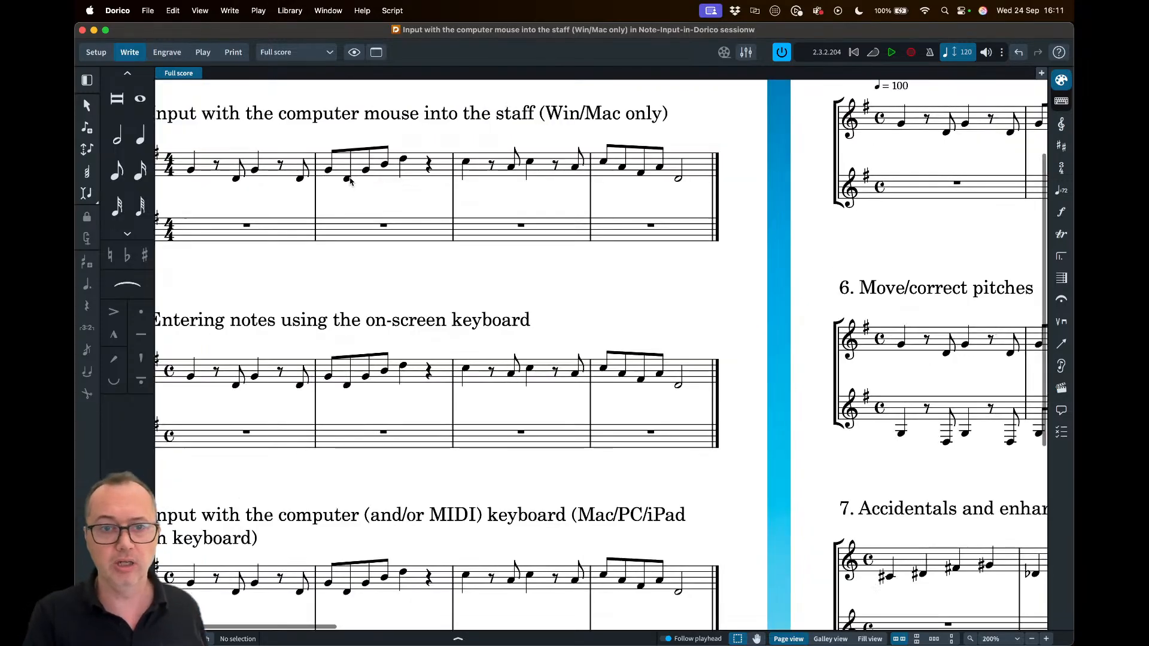
pyautogui.hscroll(-4, 350, 181)
pyautogui.scroll(2, 351, 191)
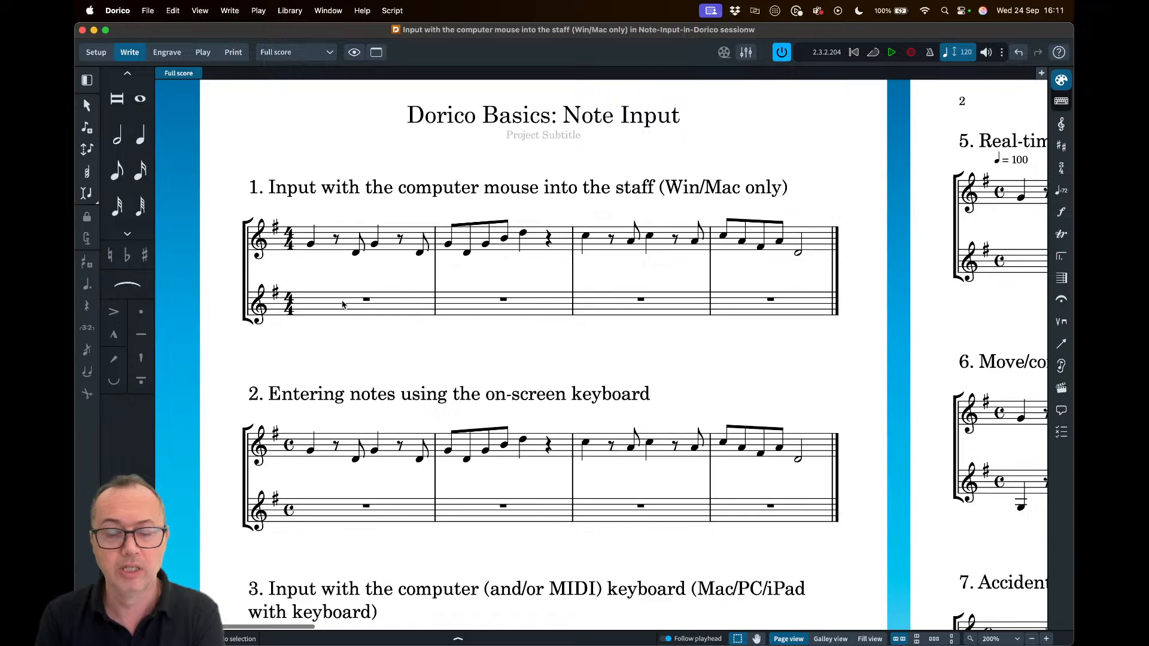
pyautogui.click(363, 301)
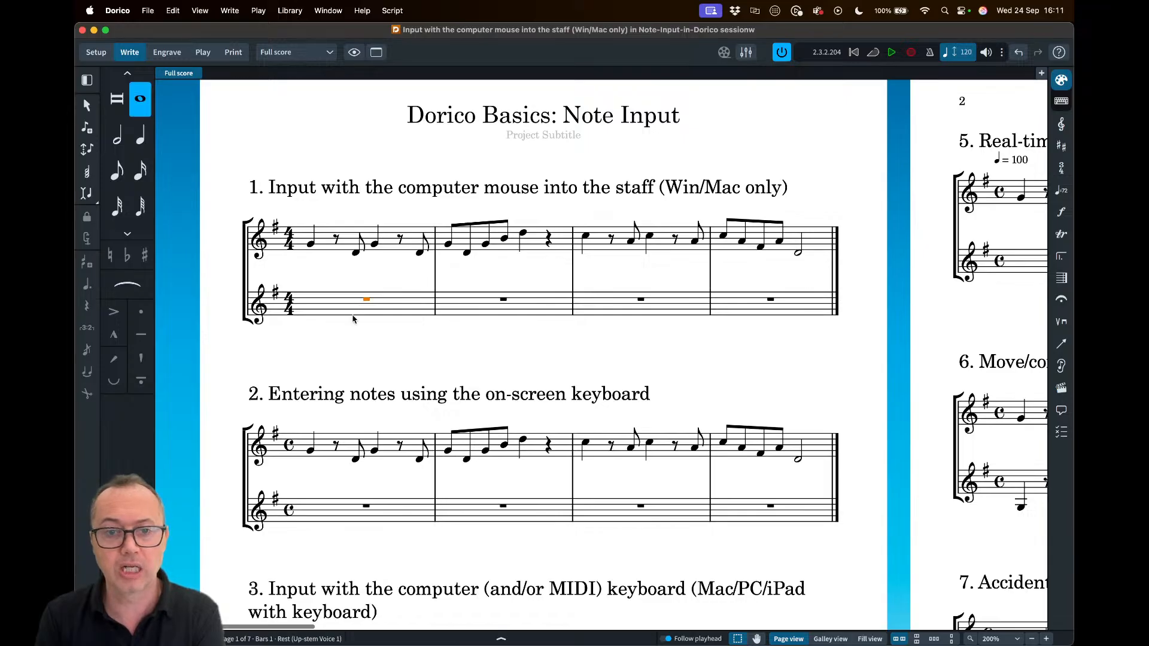
pyautogui.click(325, 336)
pyautogui.click(375, 305)
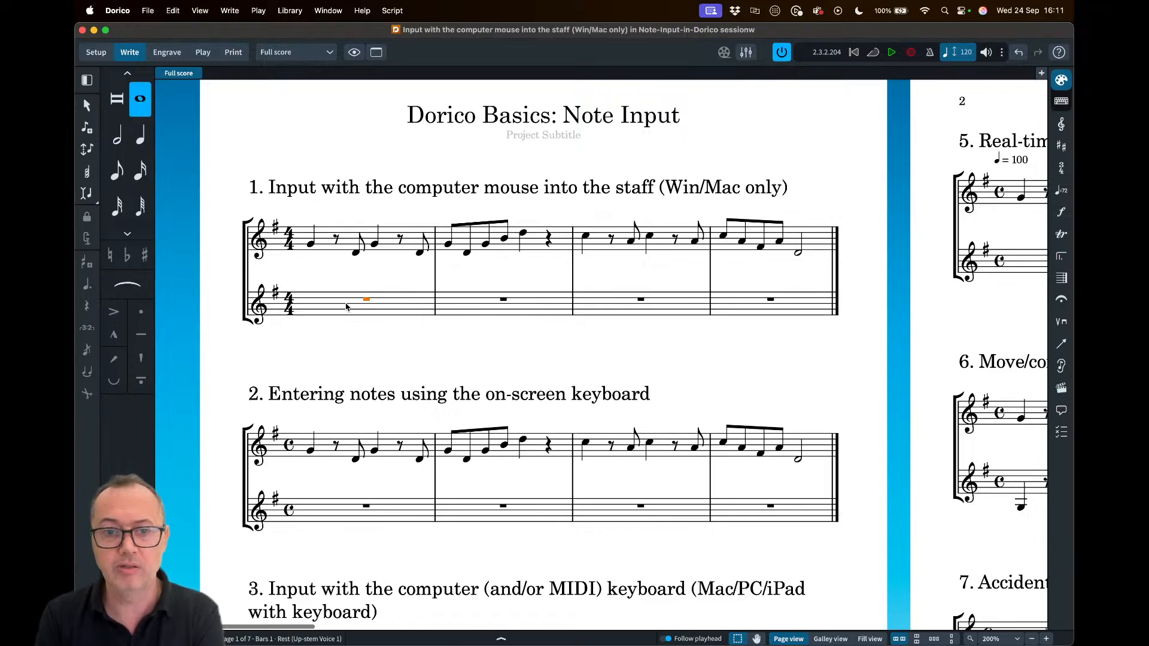
pyautogui.click(314, 346)
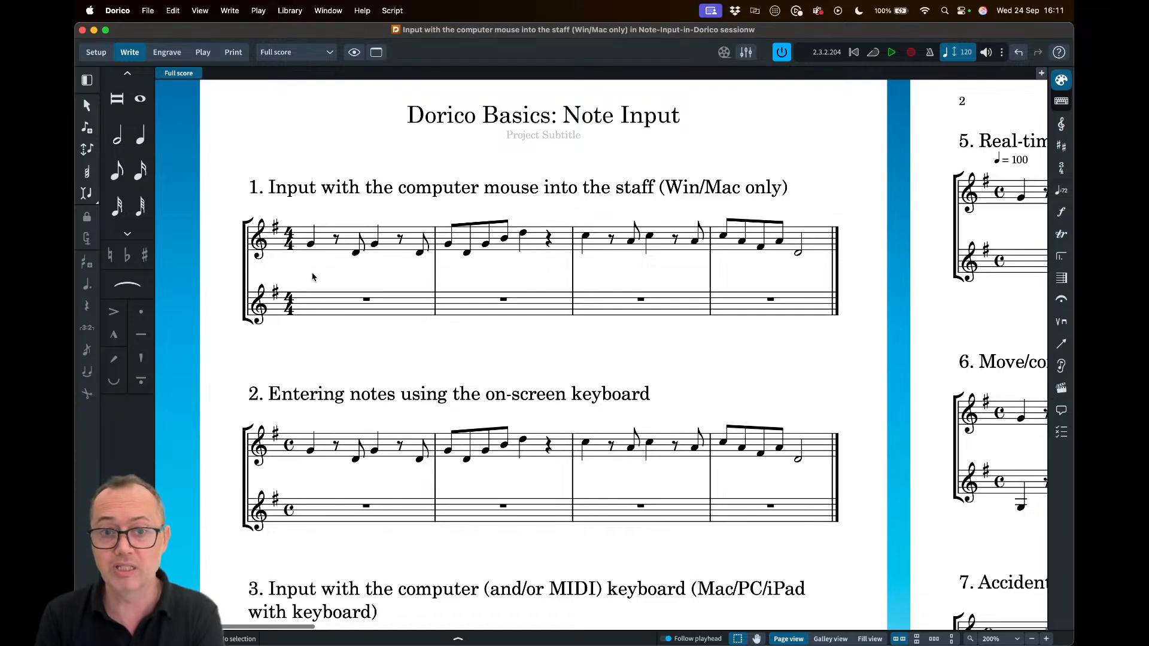
pyautogui.click(360, 302)
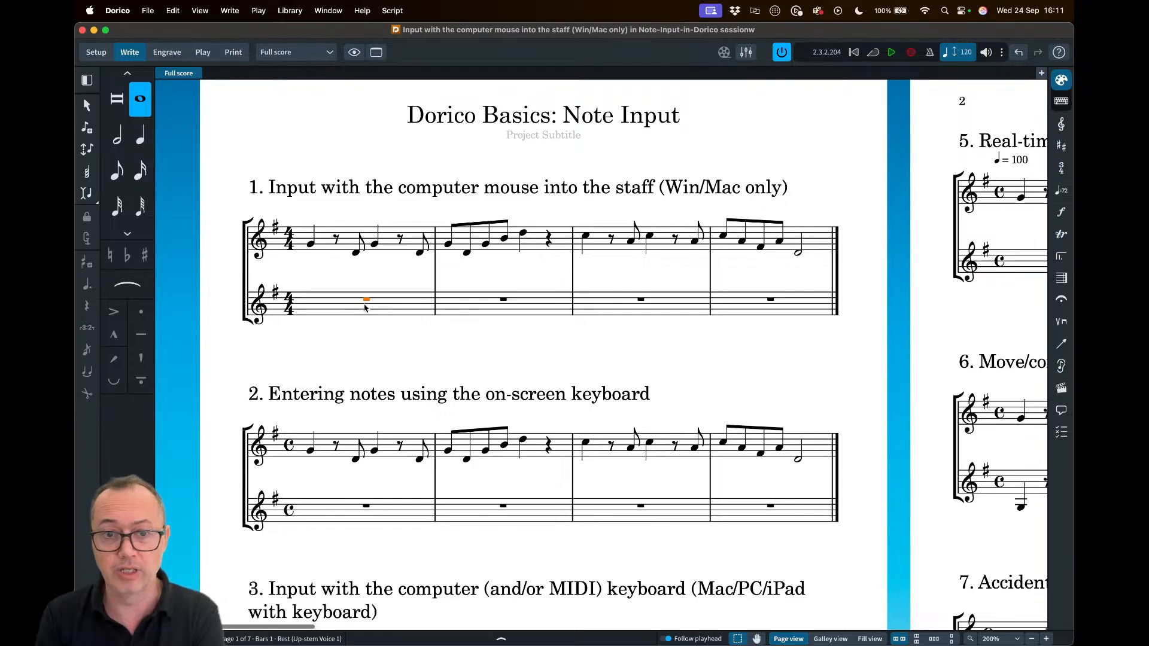
pyautogui.click(327, 334)
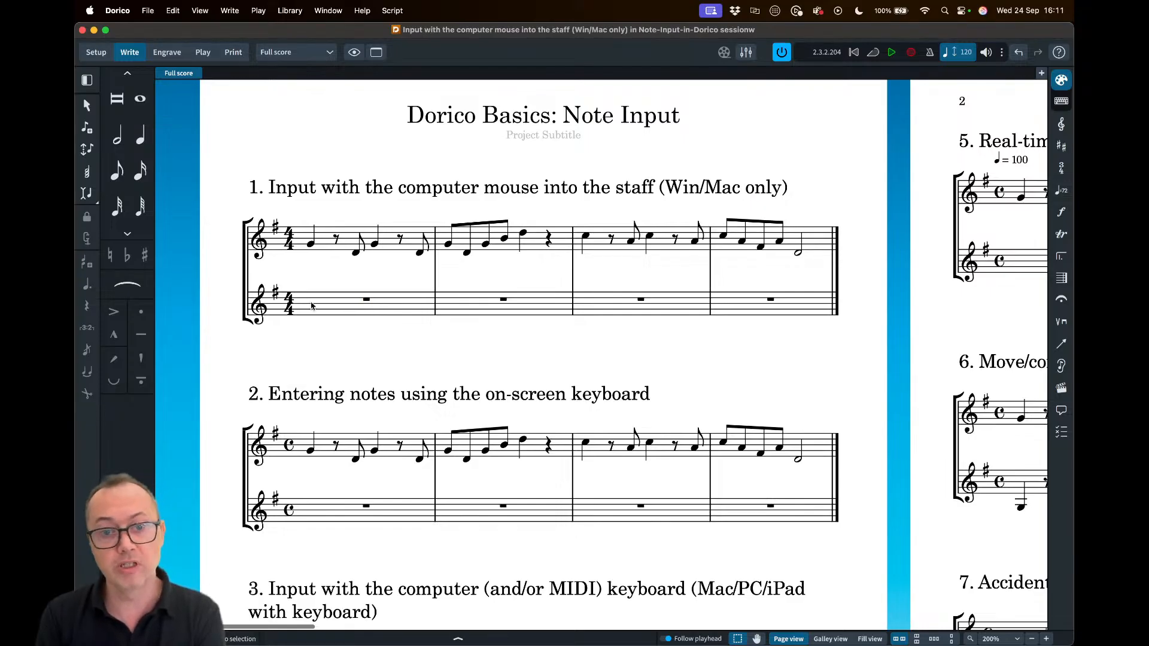
# - Start note input in exercise 1's lower staff and fill bar 1 with quarter G4s on beats 1 and 3 and eighth D4s after beats 2 and 4
pyautogui.doubleClick(311, 306)
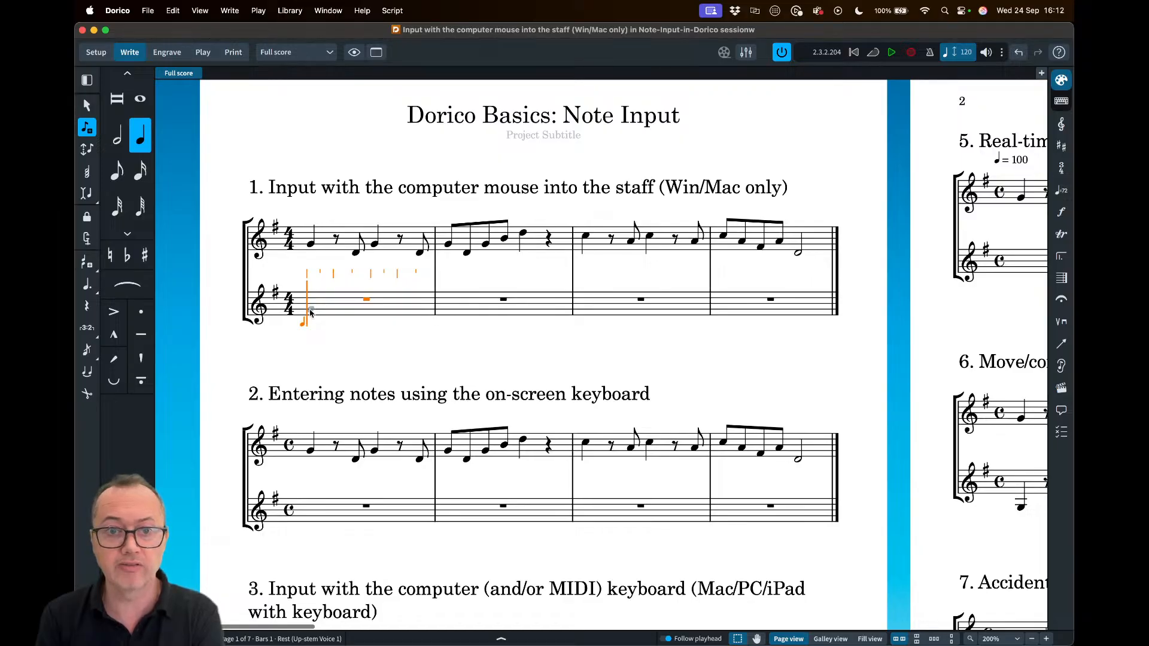
pyautogui.click(311, 310)
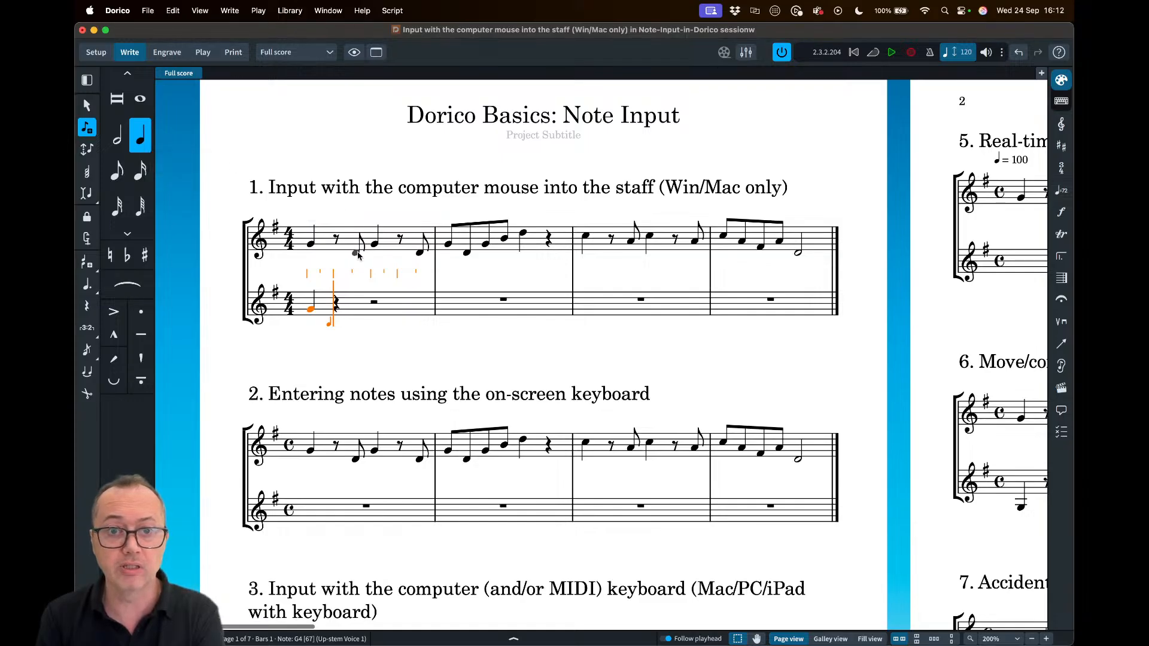
pyautogui.click(113, 173)
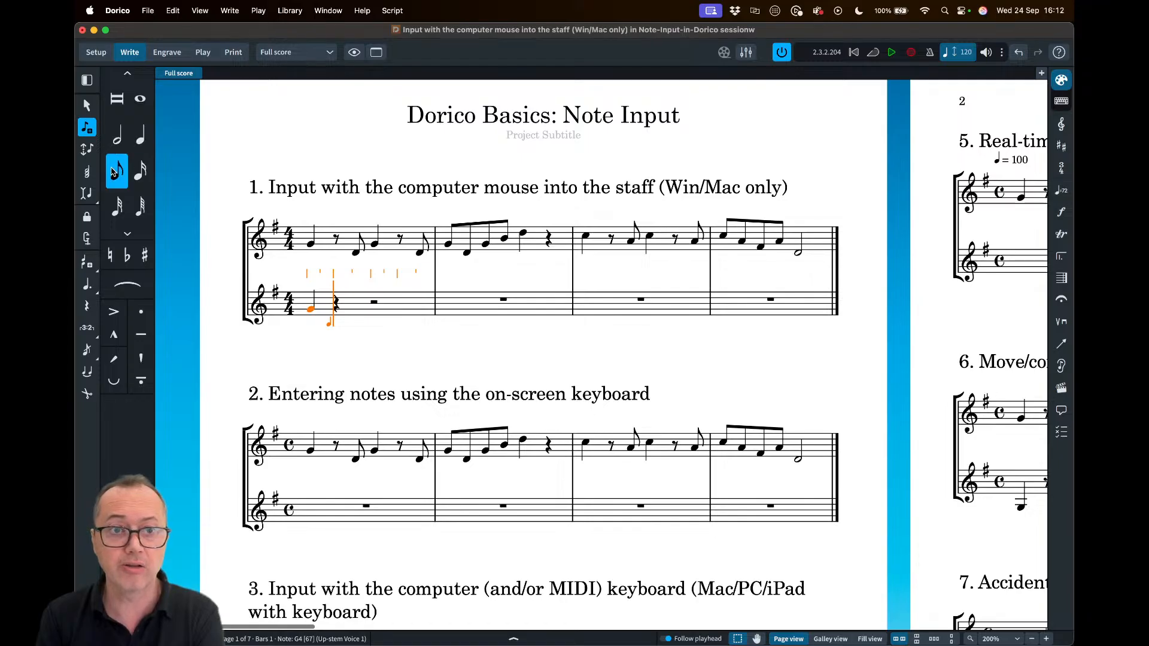
pyautogui.click(355, 320)
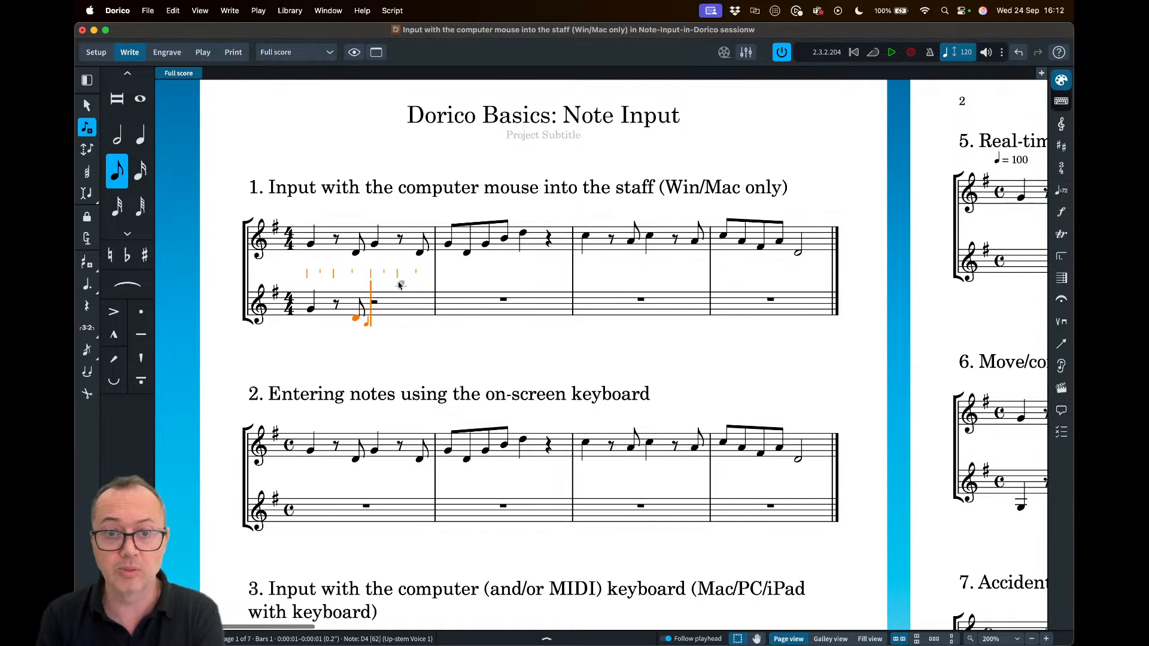
pyautogui.click(144, 140)
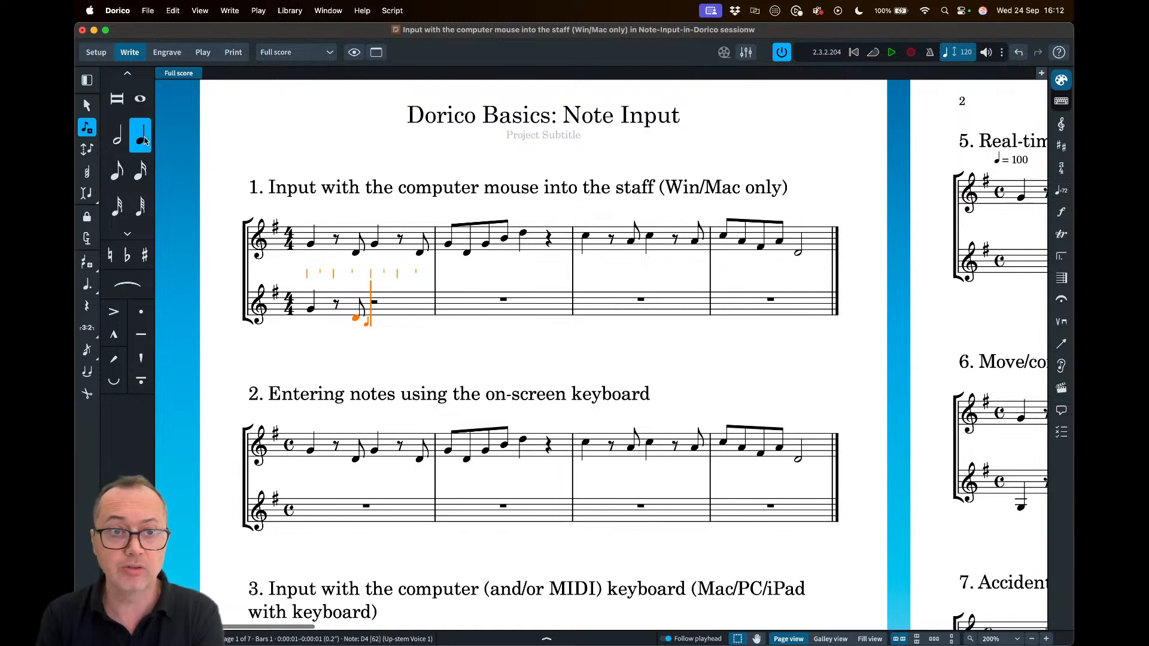
pyautogui.click(374, 309)
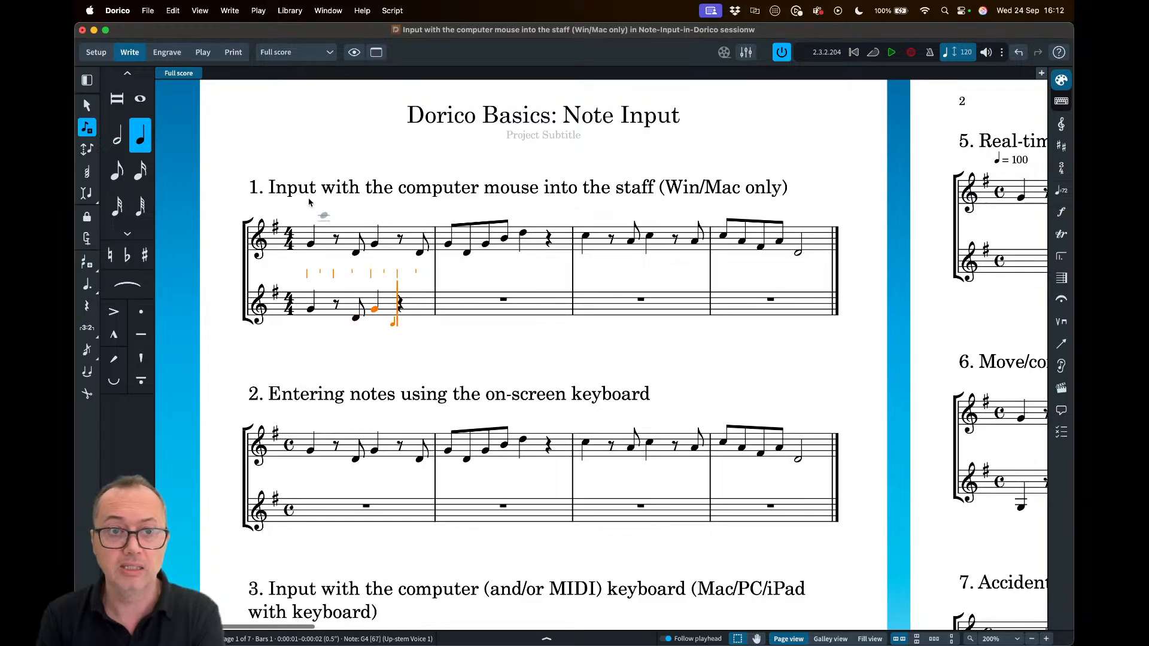
pyautogui.click(117, 171)
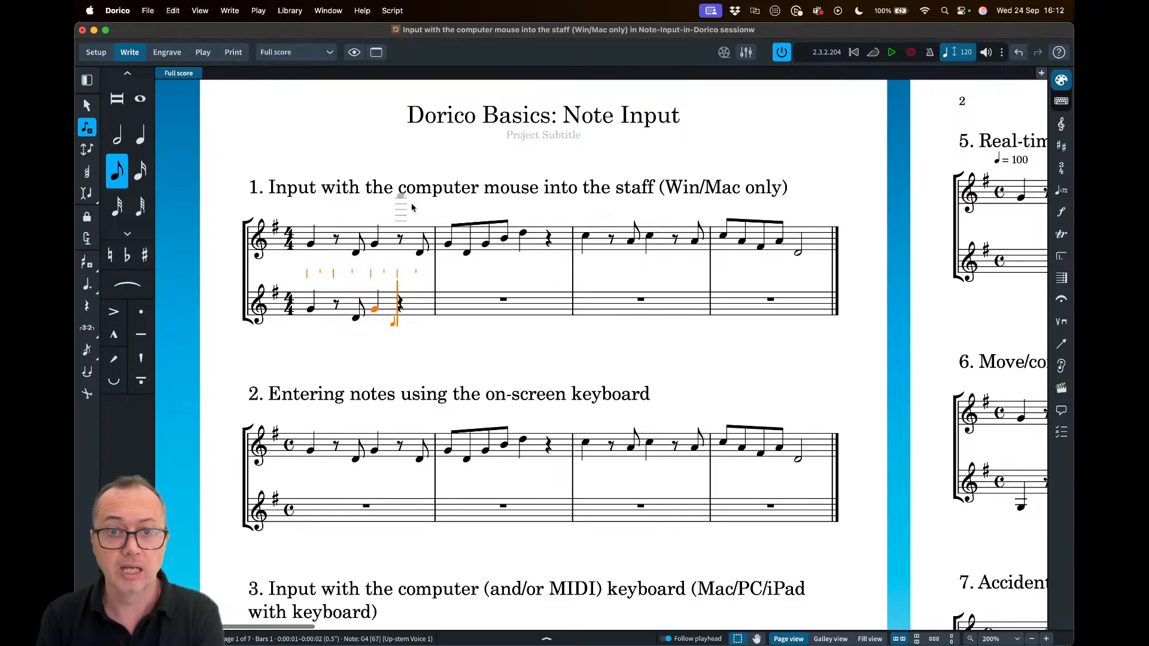
pyautogui.click(420, 320)
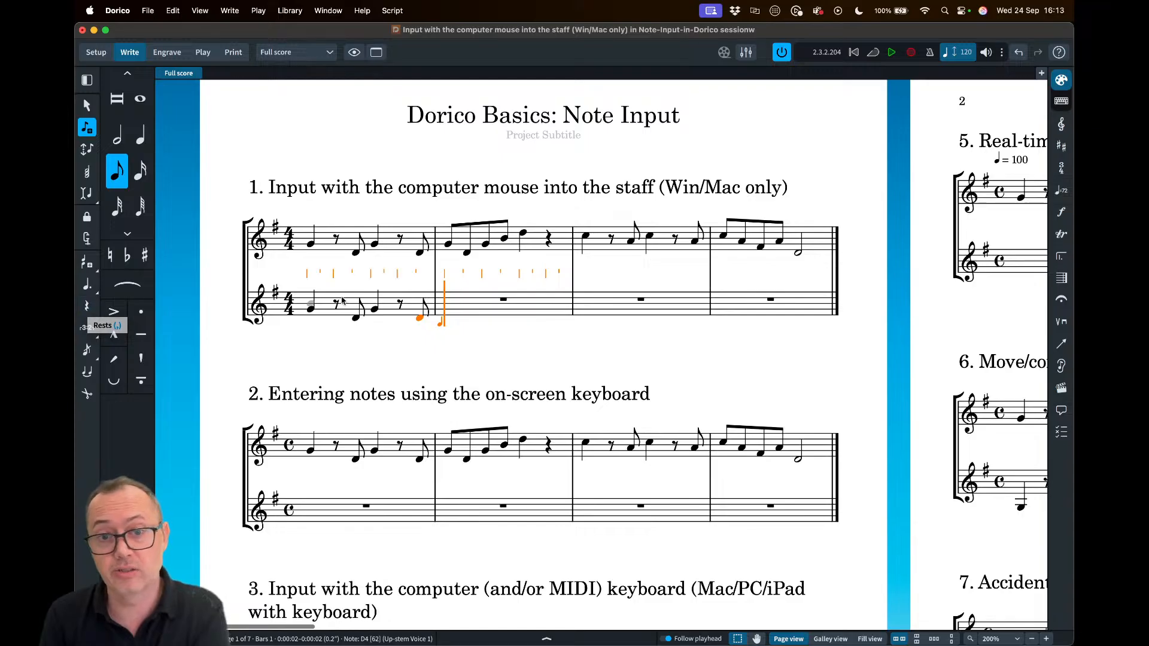
# - Enter eighth notes G4, D4, G4, B4 and a quarter note D5 on beat 3 in bar 2 of exercise 1's lower staff
pyautogui.click(444, 309)
pyautogui.click(467, 318)
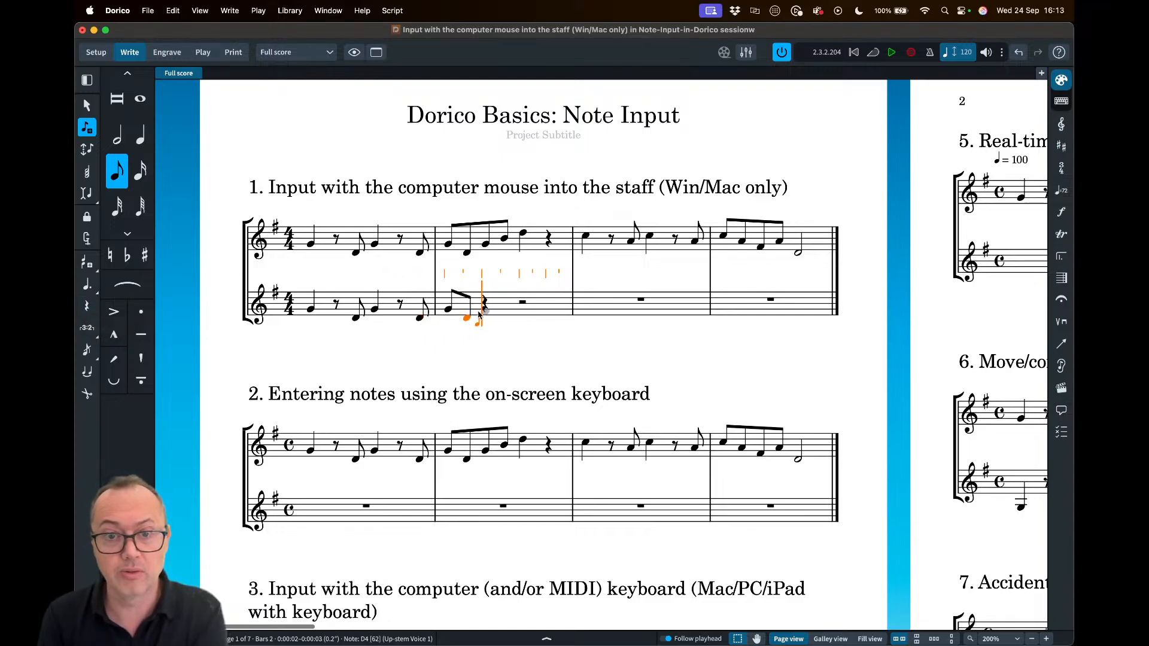
pyautogui.click(484, 310)
pyautogui.click(504, 304)
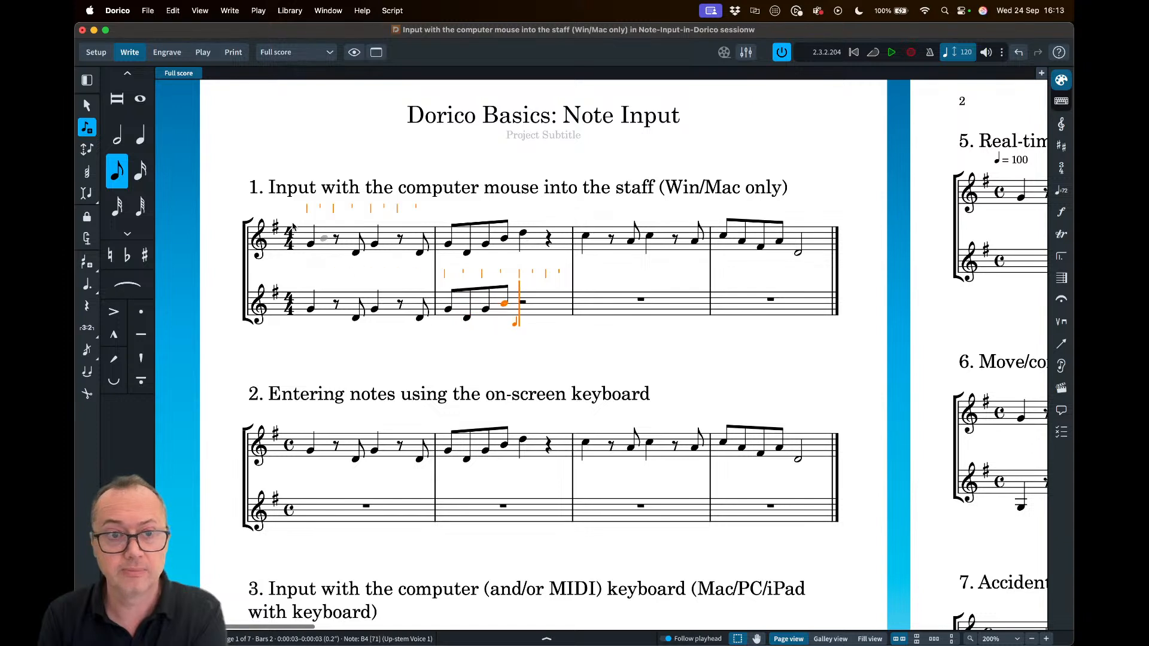
pyautogui.press('6')
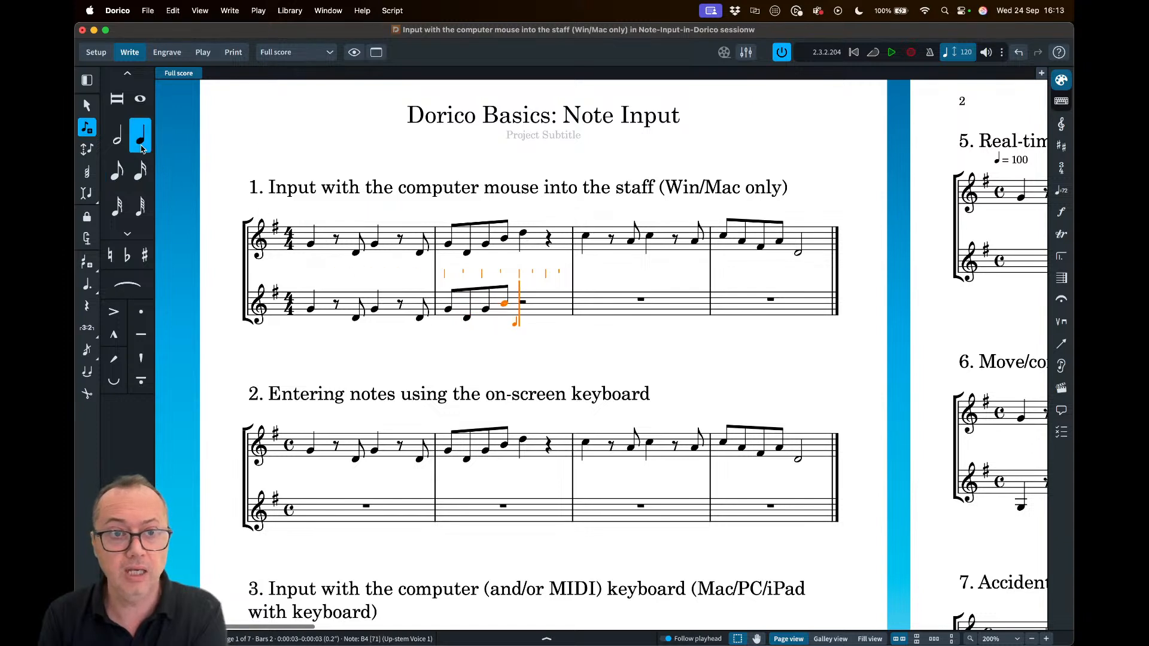
pyautogui.click(522, 299)
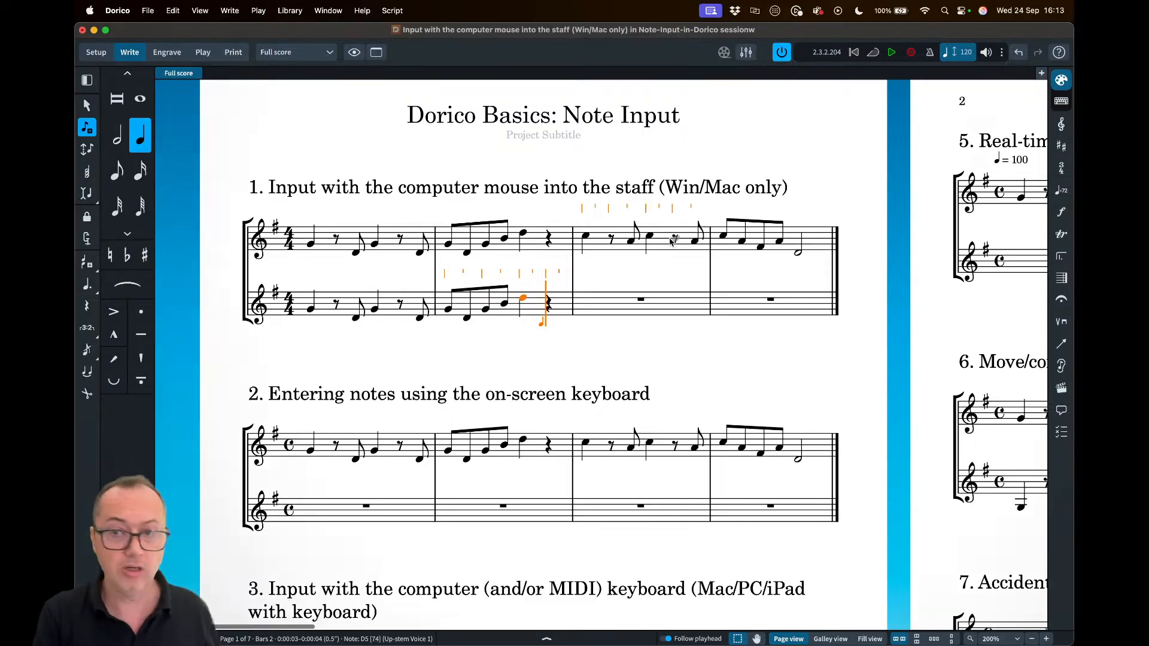
pyautogui.press('F1')
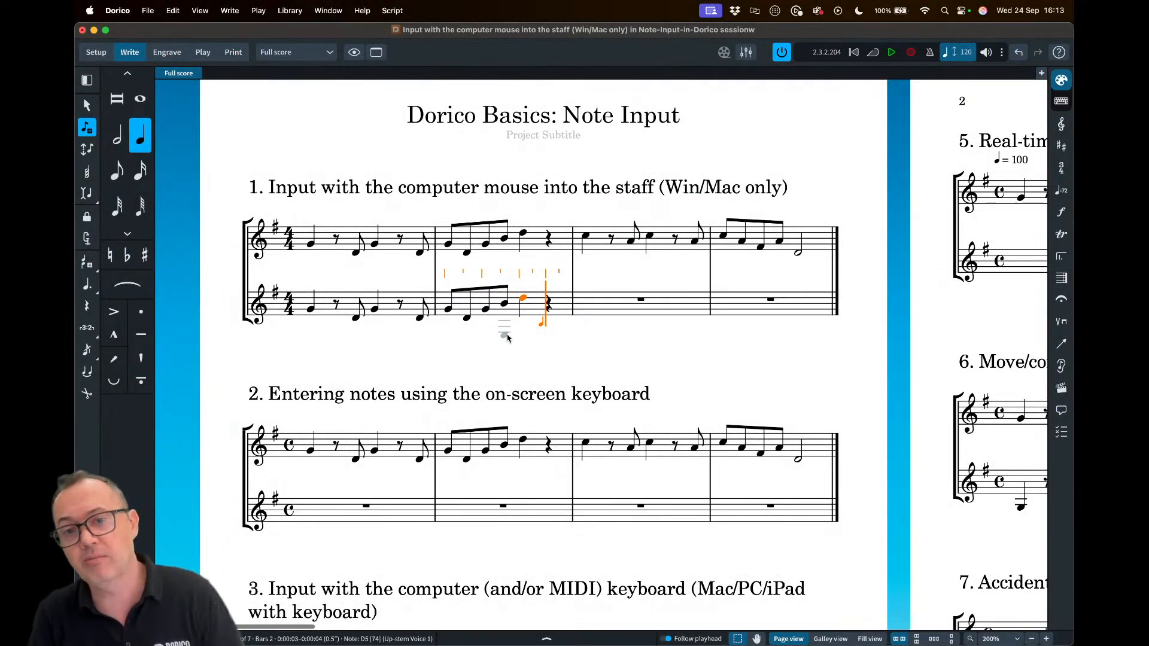
# - Fill bar 3 of exercise 1's lower staff with quarter C5s on beats 1 and 3 and eighth A4s after beats 2 and 4
pyautogui.click(585, 302)
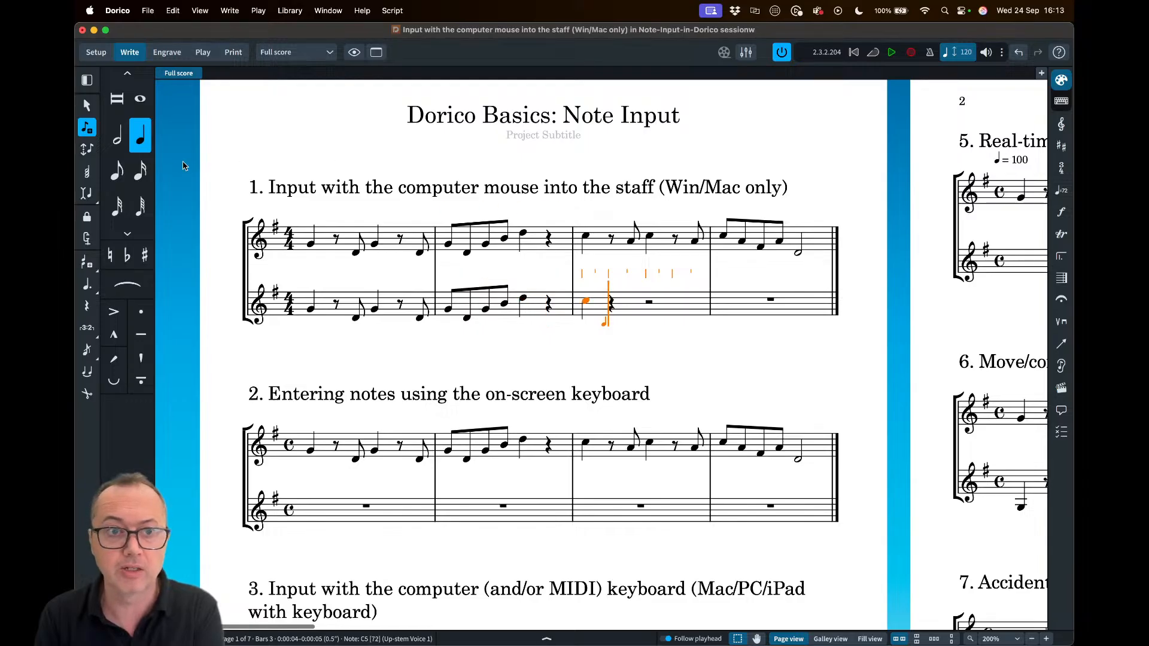
pyautogui.click(111, 173)
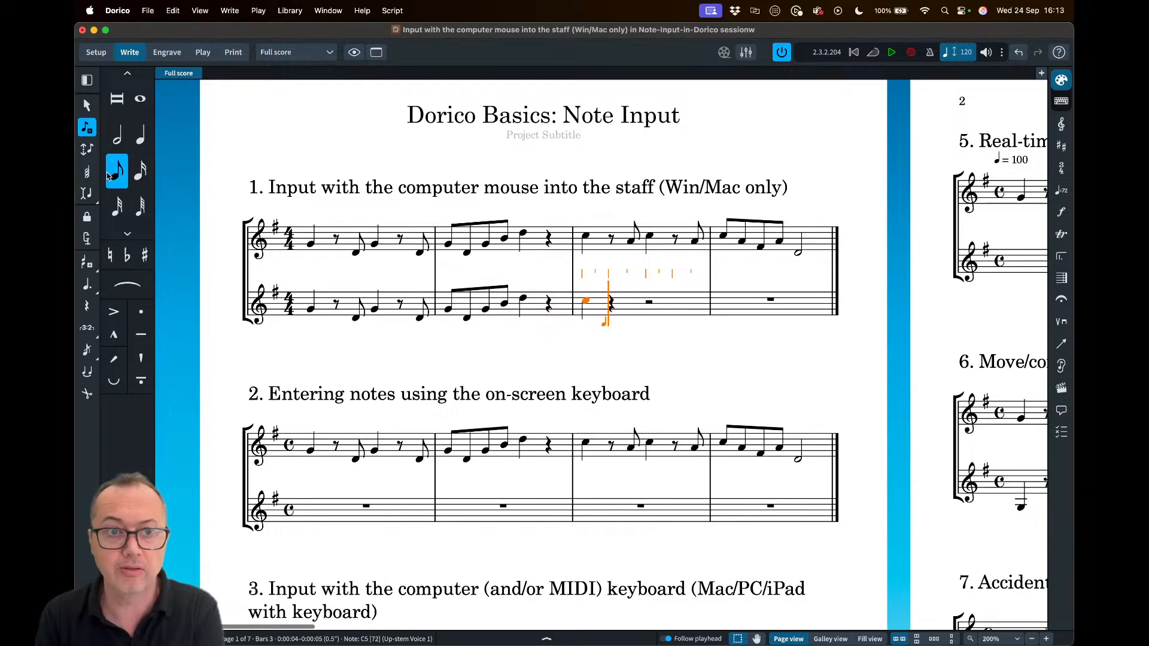
pyautogui.click(631, 307)
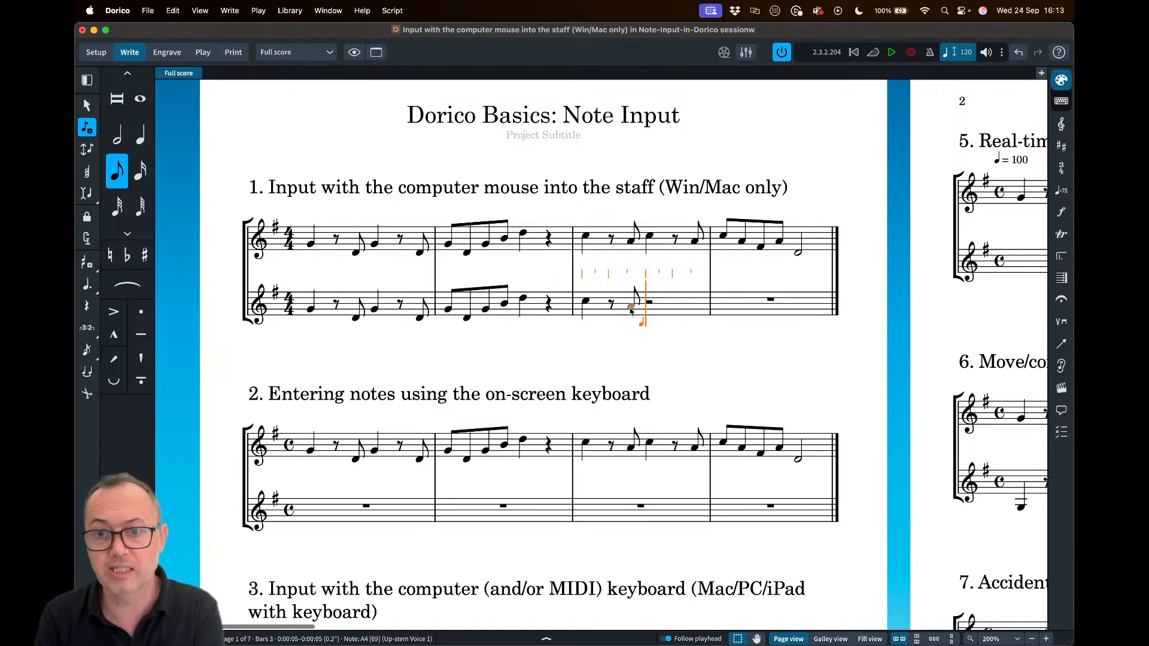
pyautogui.click(141, 135)
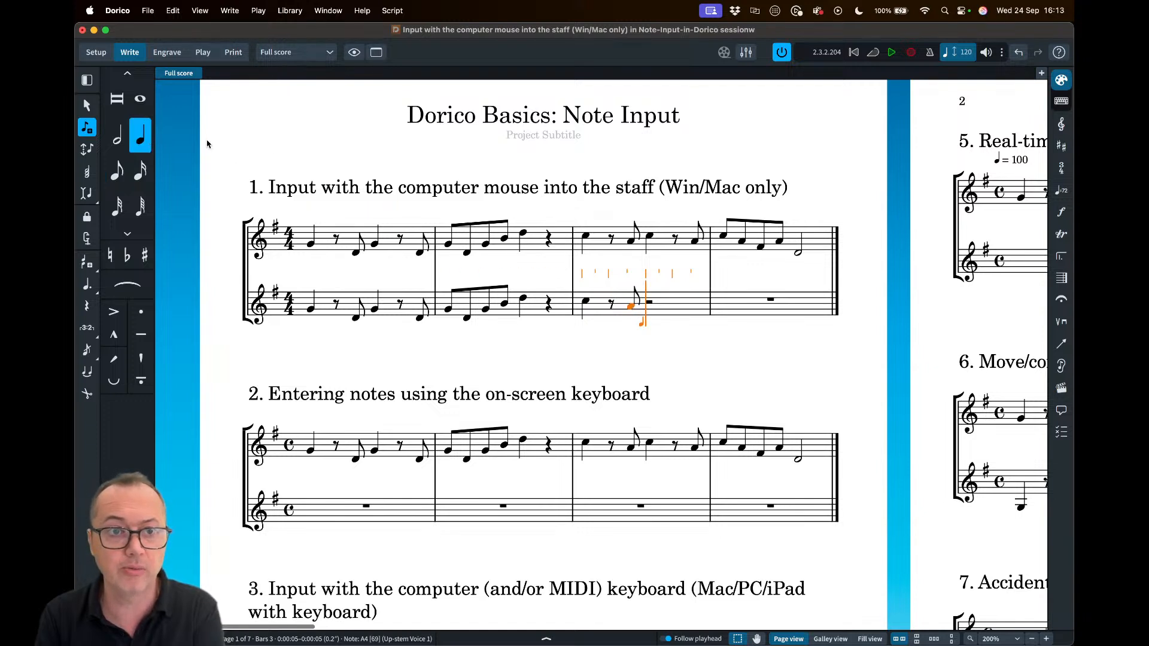
pyautogui.click(651, 305)
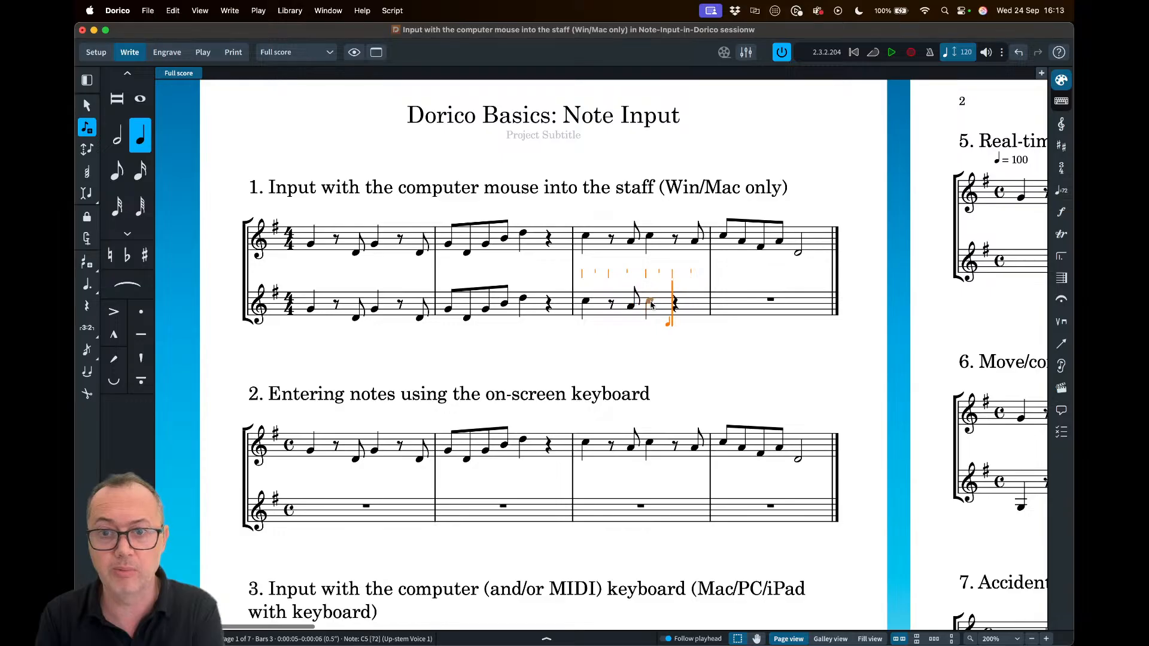
pyautogui.press('5')
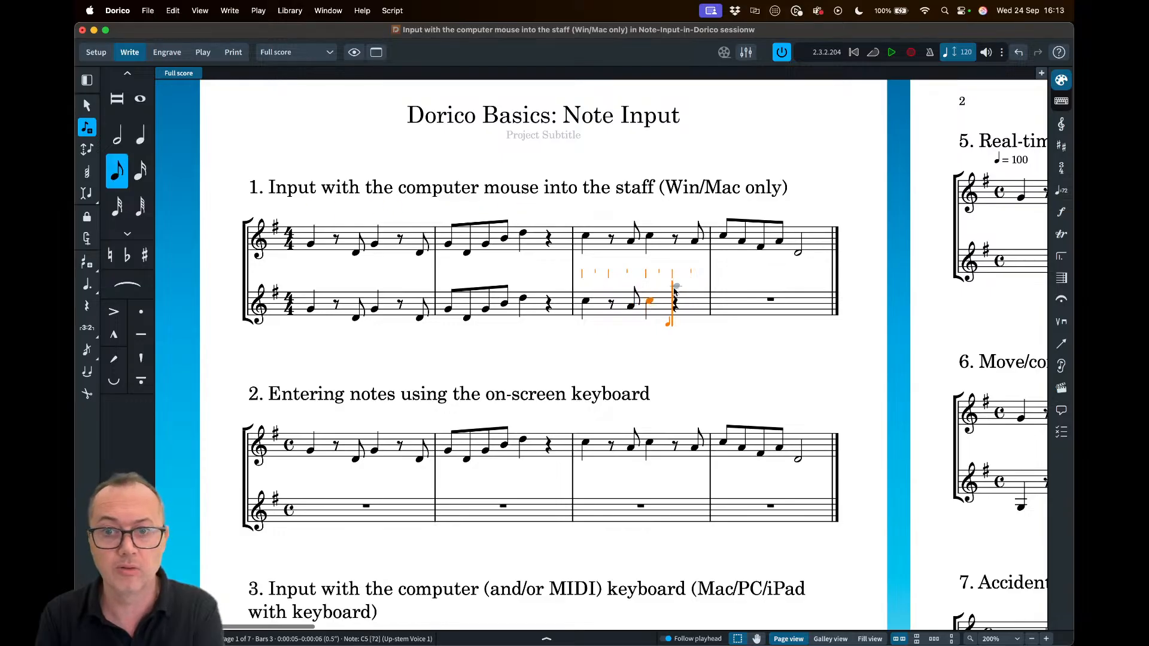
pyautogui.click(695, 307)
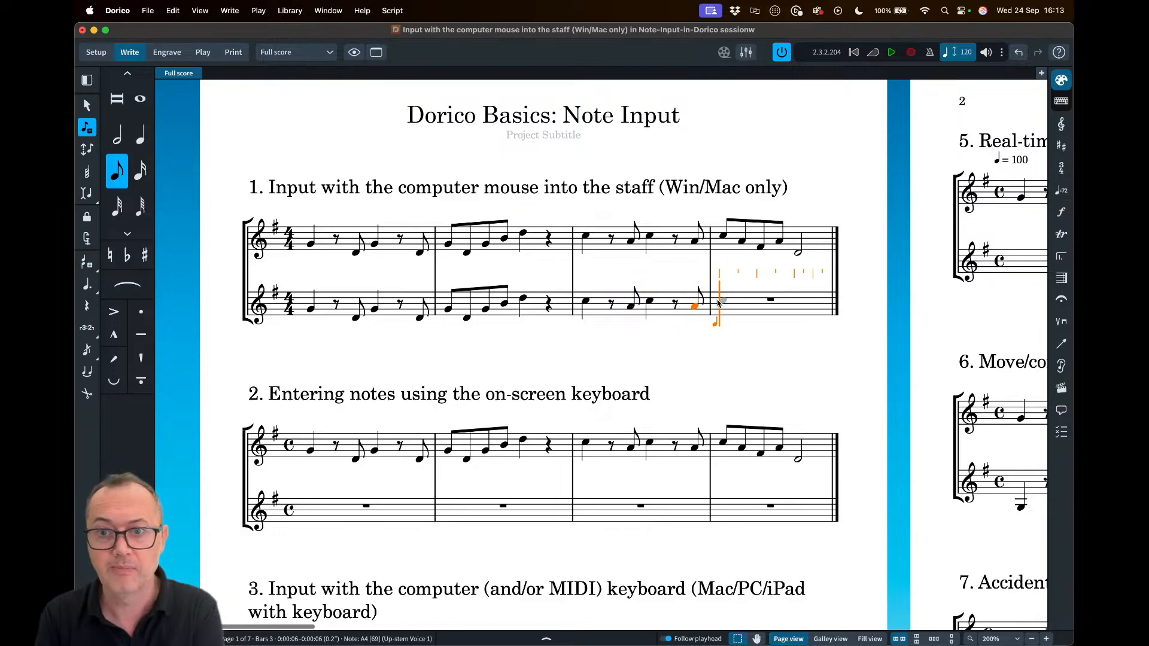
# - Enter eighth notes C5, A4, F♯4, A4 and a half note D4 in bar 4 of exercise 1's lower staff, and end note input
pyautogui.click(720, 301)
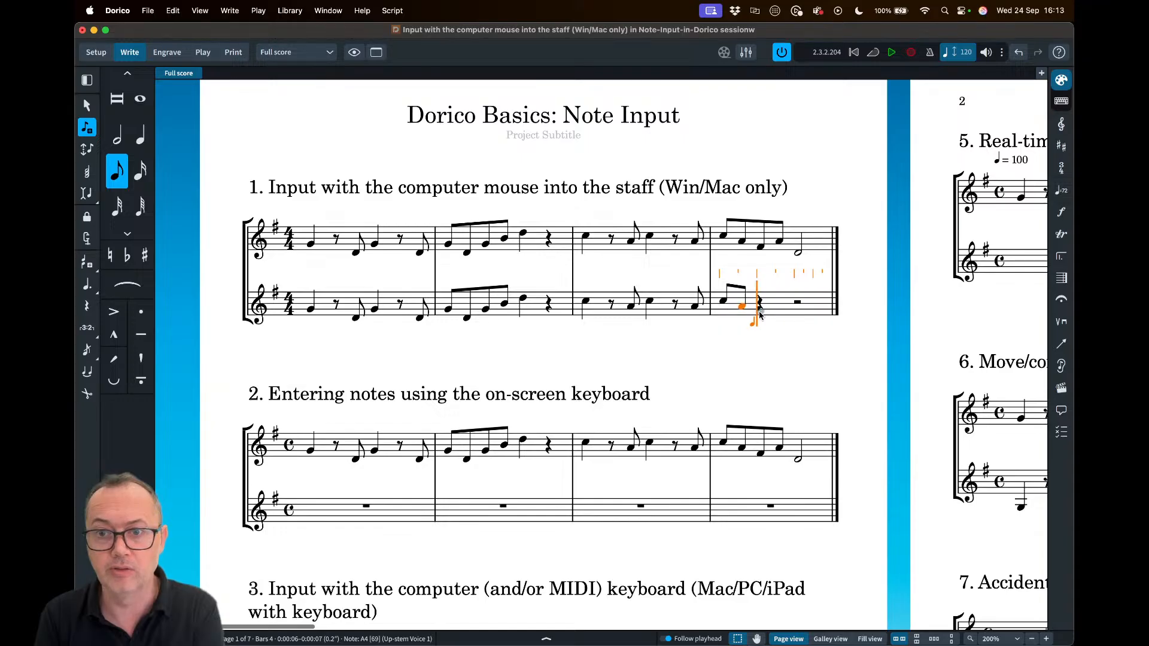
pyautogui.click(759, 312)
pyautogui.click(777, 306)
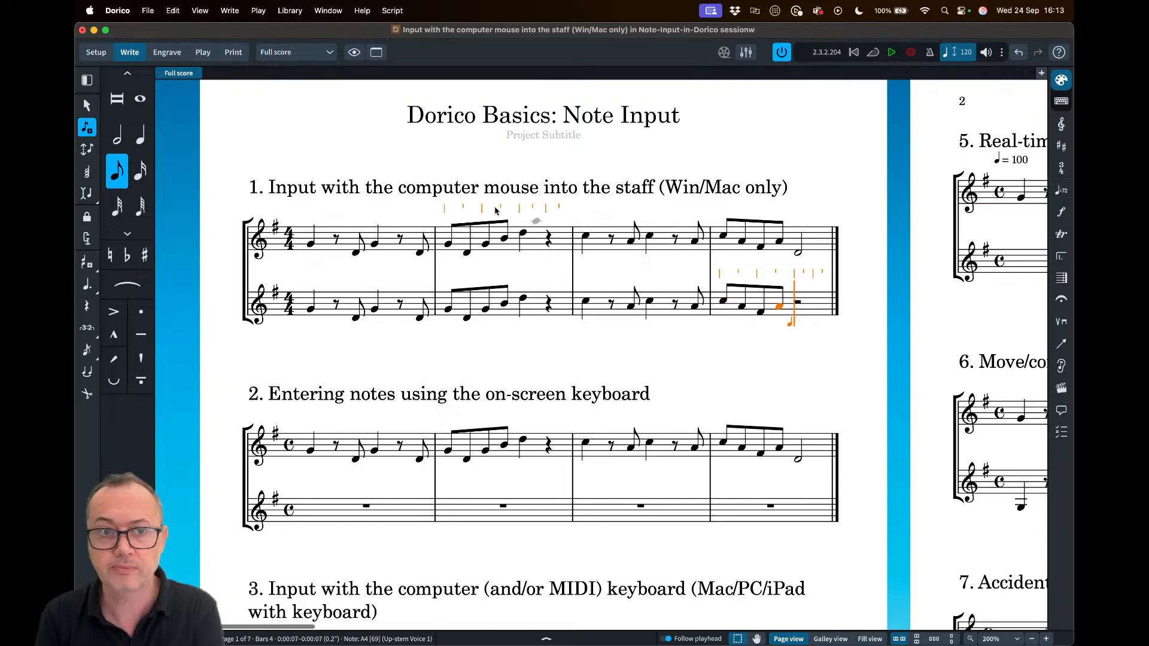
pyautogui.press('7')
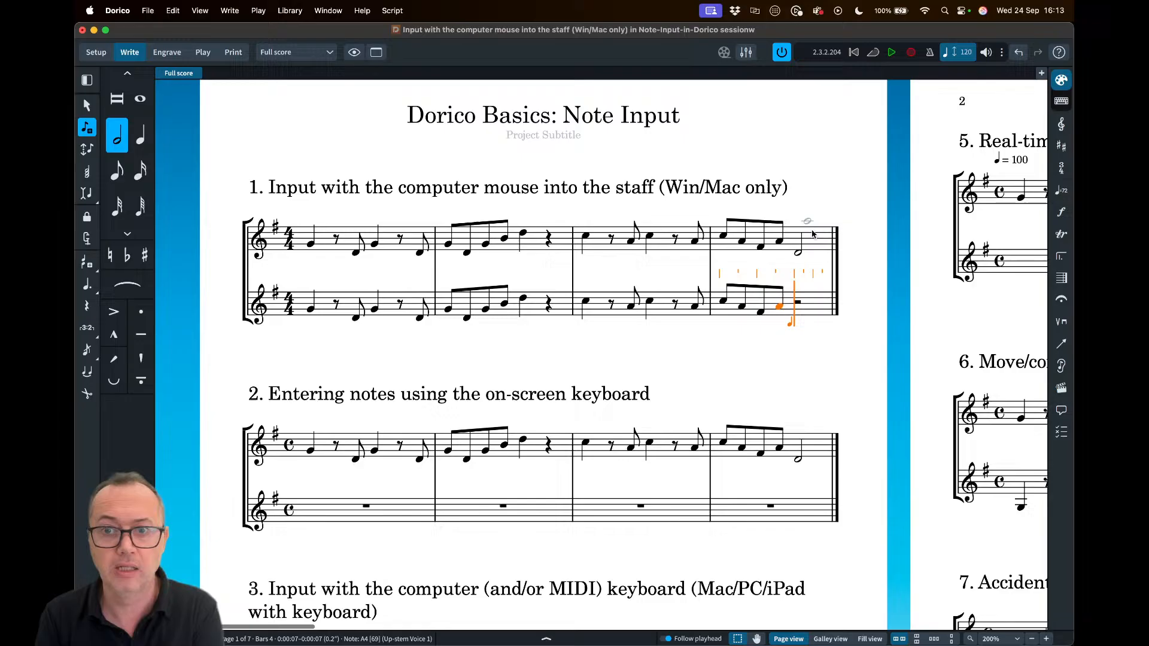
pyautogui.click(798, 317)
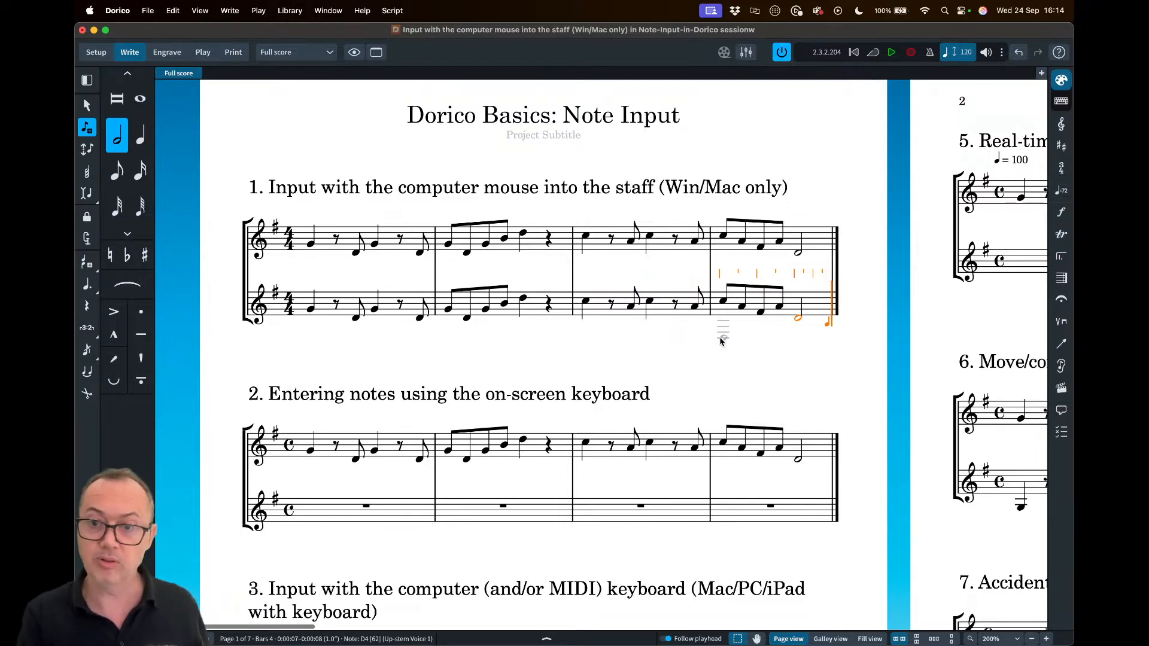
pyautogui.press('Escape')
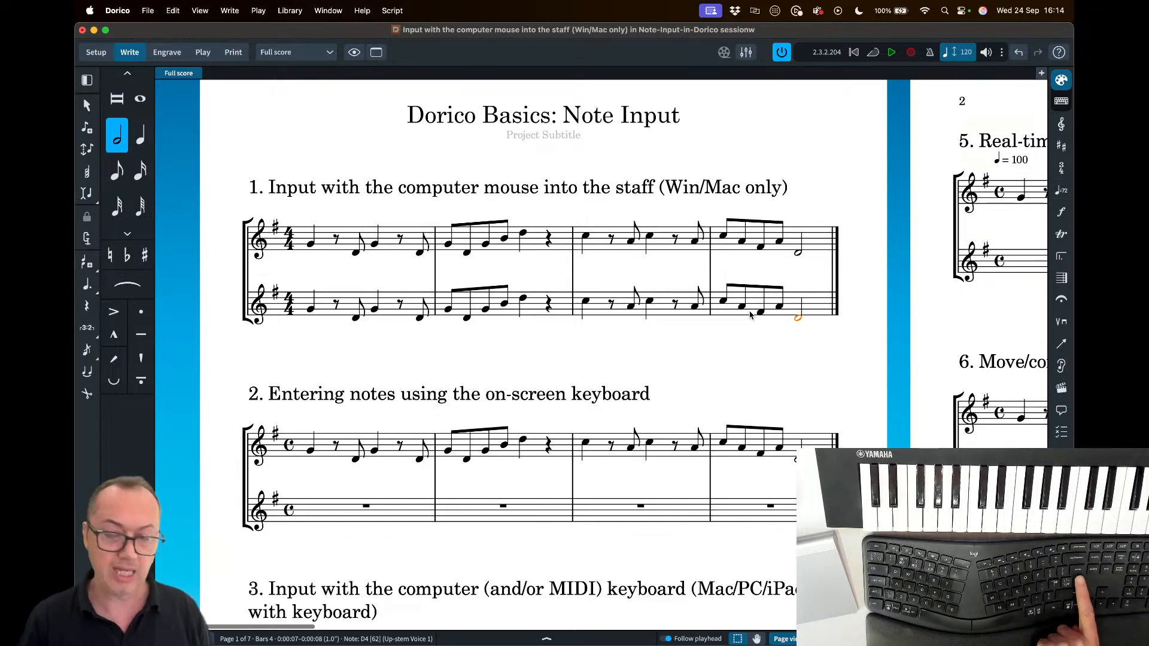
# - Toggle note input on and off twice at the half note D4 in bar 4 of exercise 1's lower staff
pyautogui.hotkey('shift', 'n')
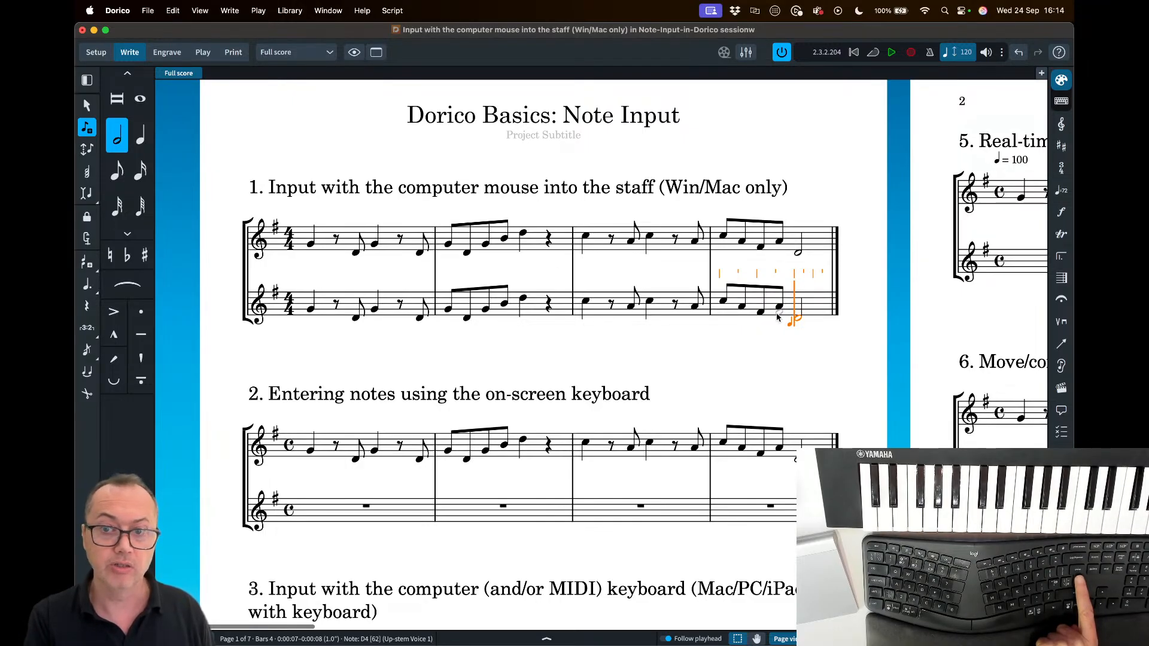
pyautogui.press('Escape')
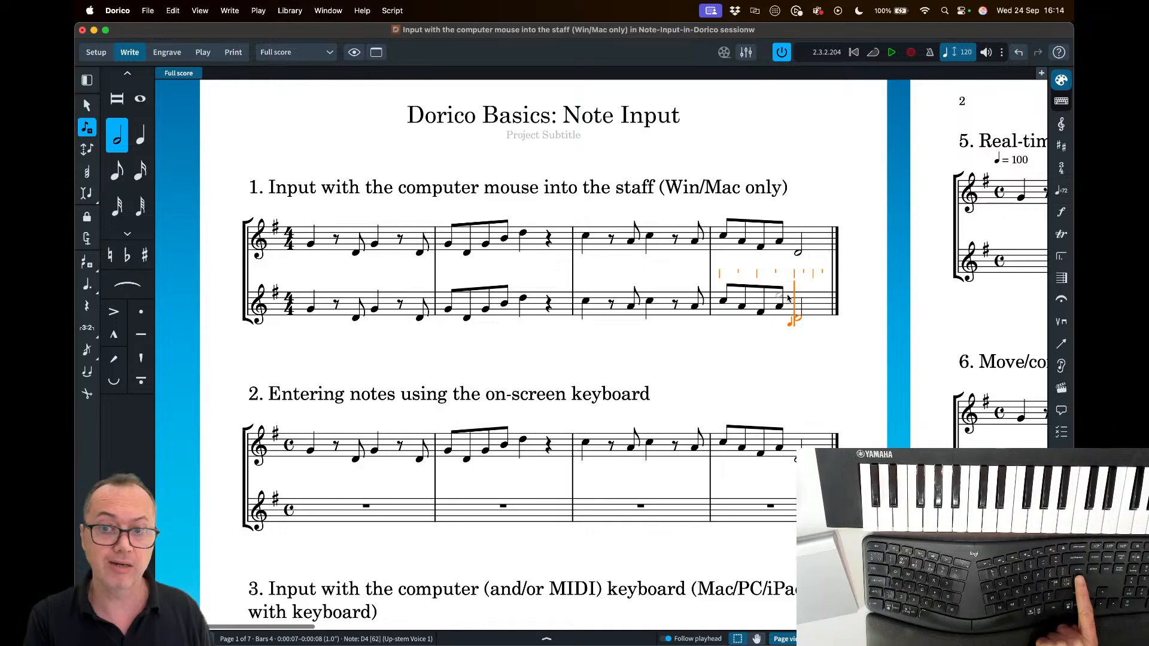
pyautogui.press('Return')
pyautogui.press('Return')
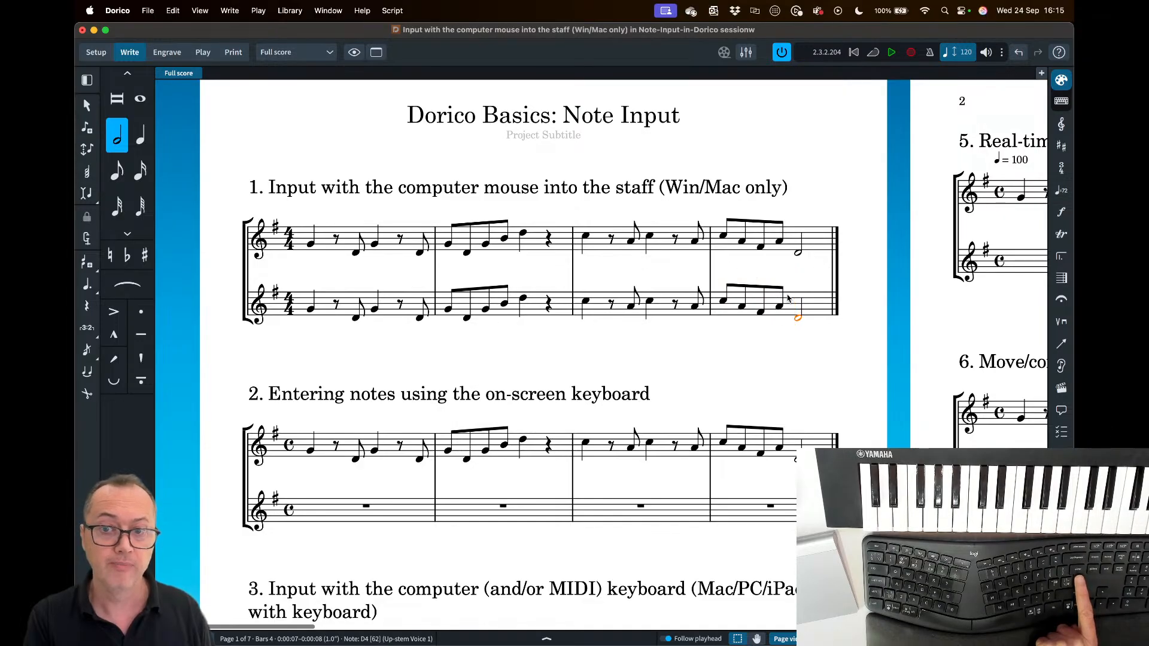
pyautogui.press('Return')
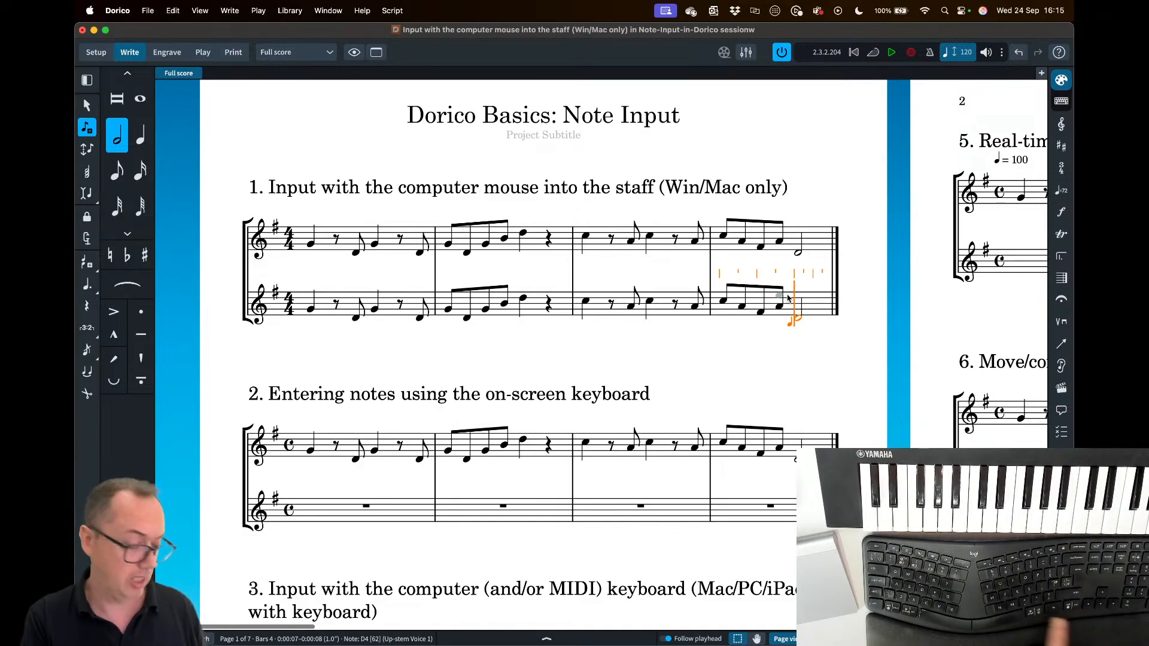
pyautogui.press('Escape')
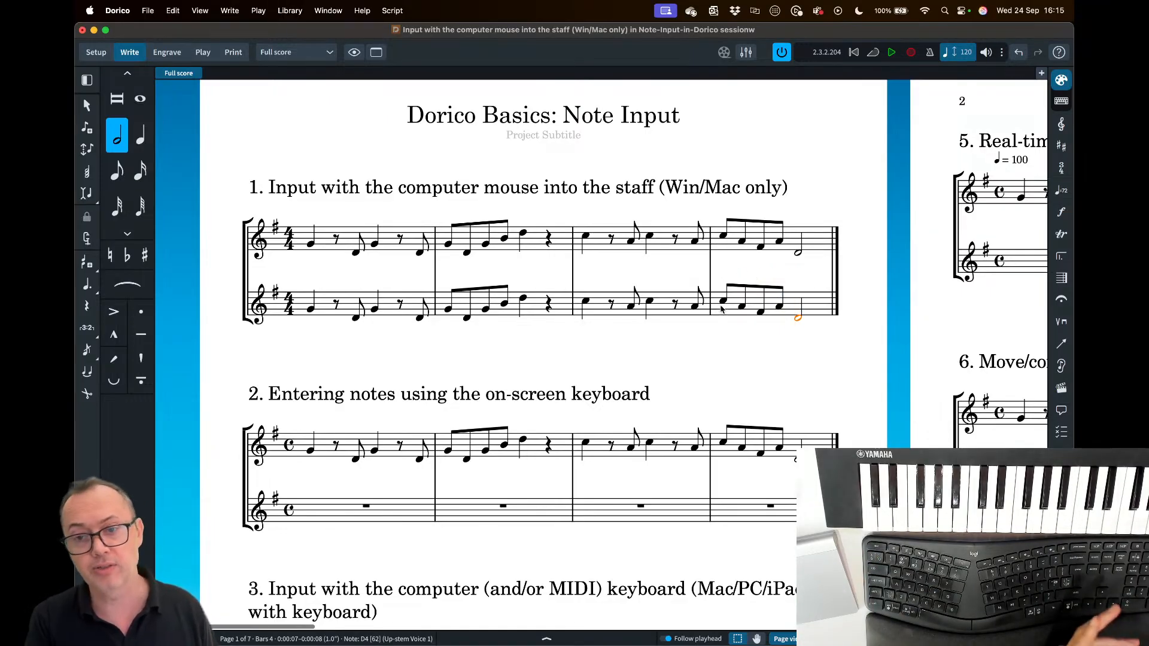
# - Start note input after beat 3 in bar 3 of exercise 1's lower staff and end it
pyautogui.doubleClick(661, 307)
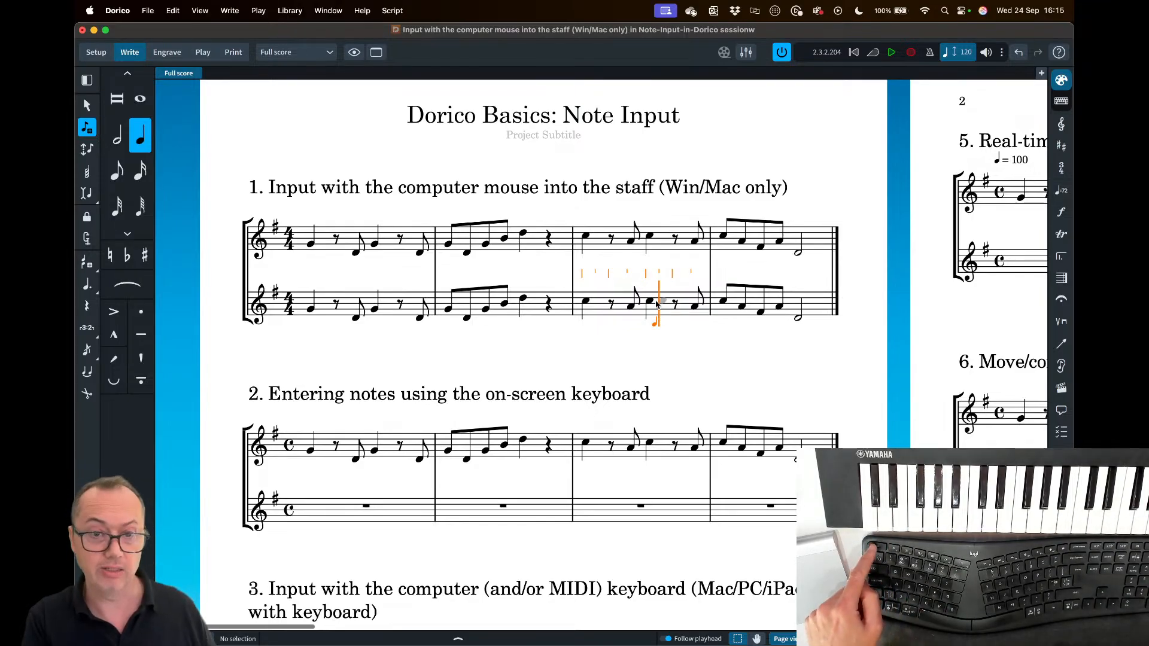
pyautogui.press('Escape')
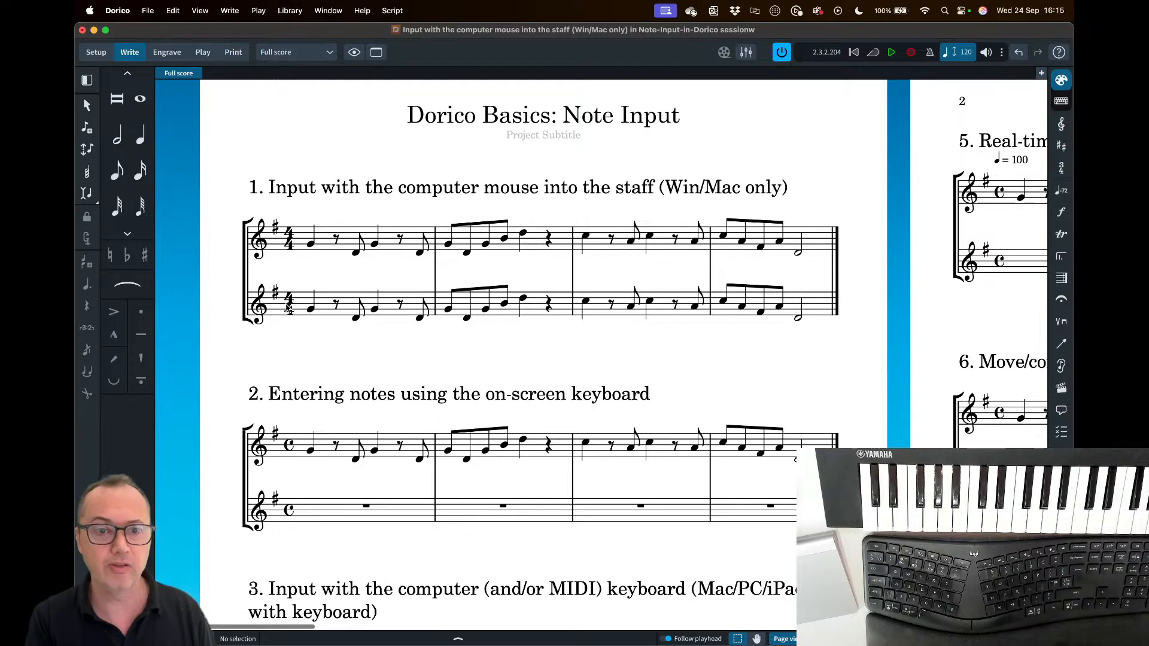
# - Open exercise 1's 4/4 time signature for editing and close the entry without entering another value
pyautogui.click(288, 307)
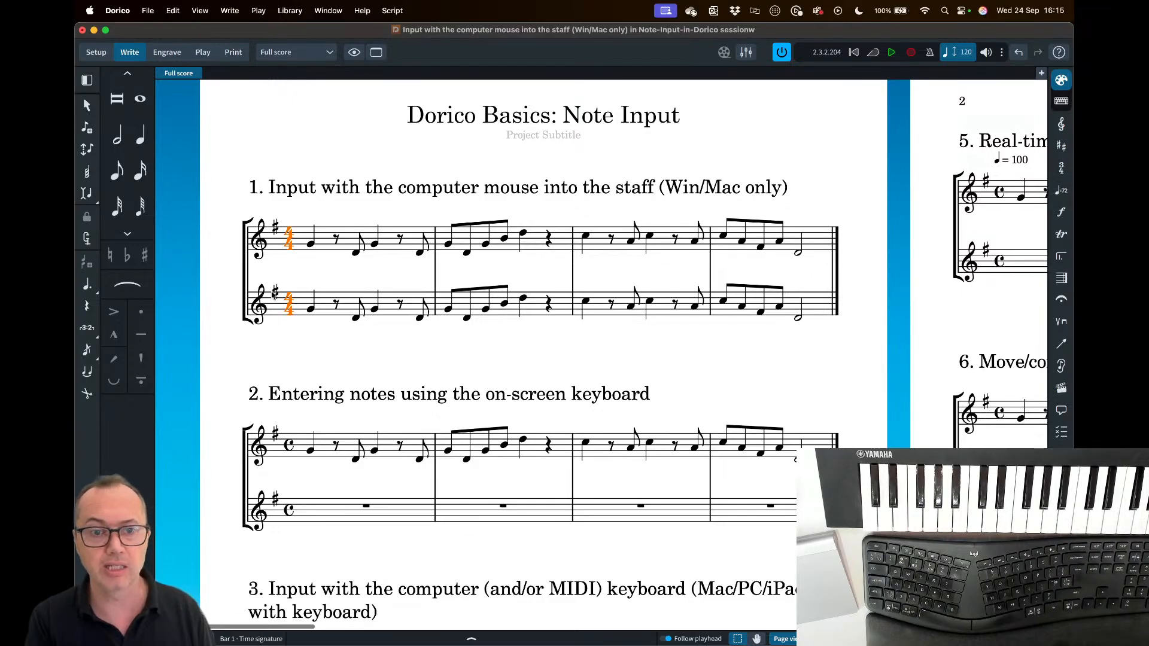
pyautogui.click(273, 292)
pyautogui.click(288, 309)
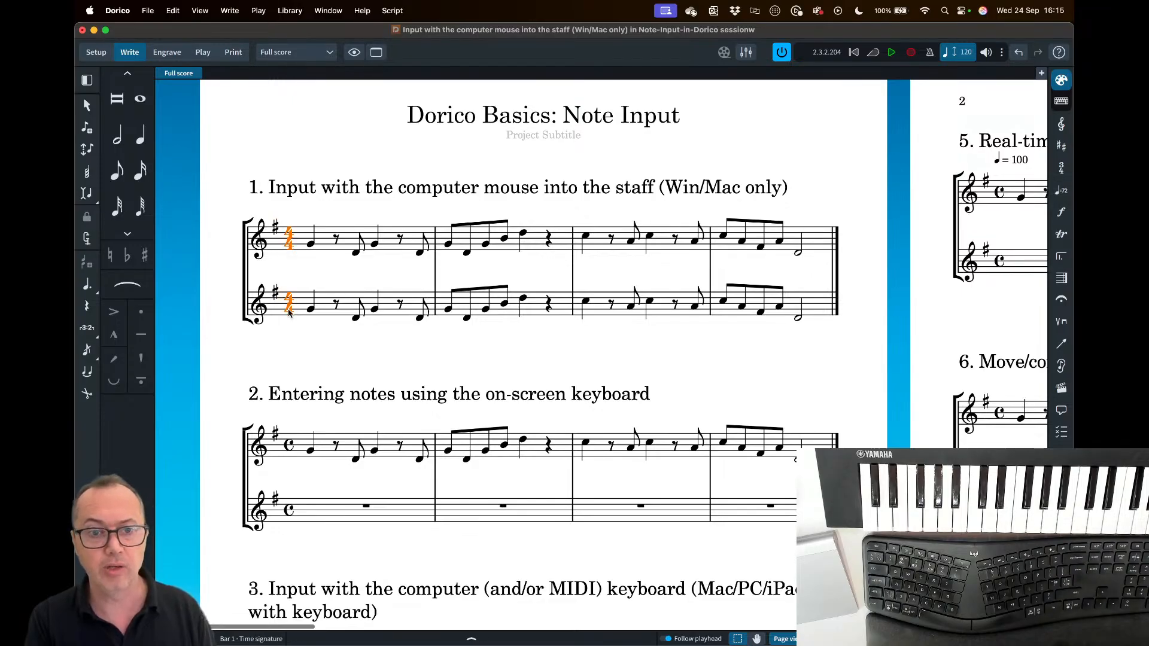
pyautogui.hotkey('shift', 'm')
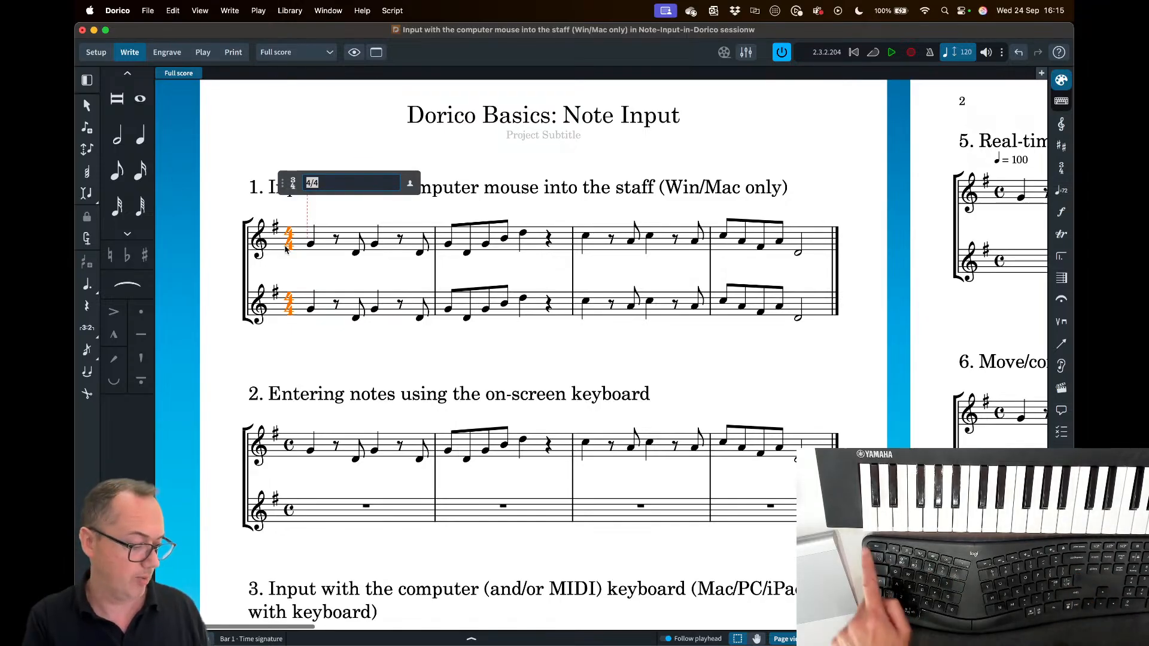
pyautogui.press('Return')
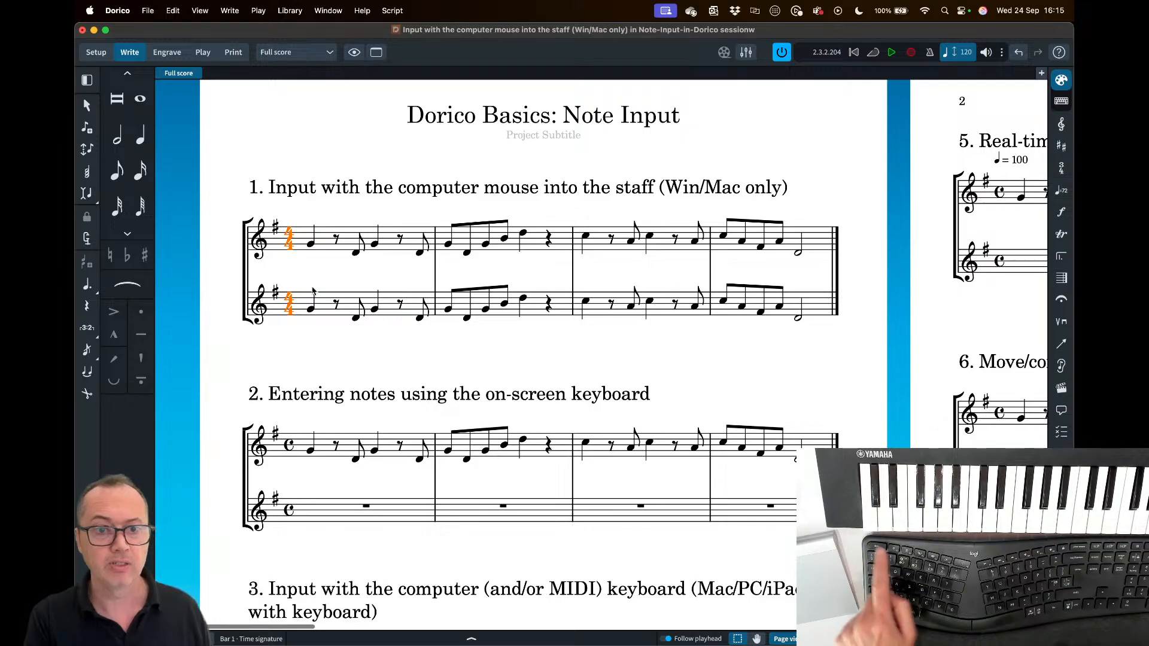
# - Start and end note input from the whole of bar 1 and from after its beat 3 in exercise 1's lower staff
pyautogui.click(331, 311)
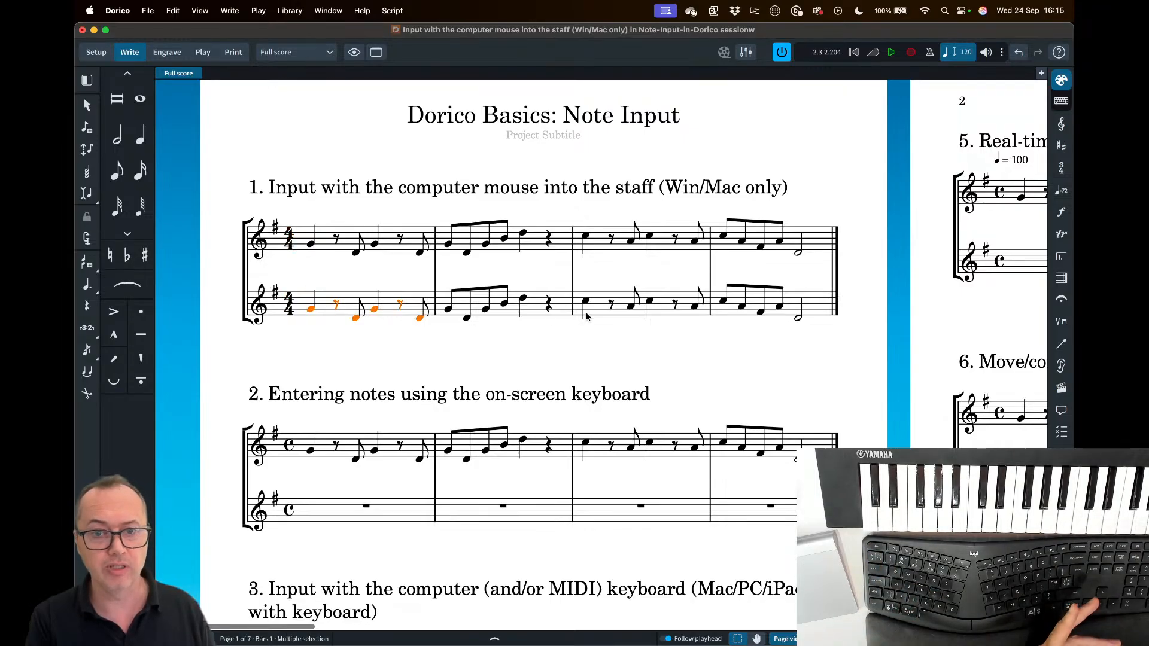
pyautogui.press('Return')
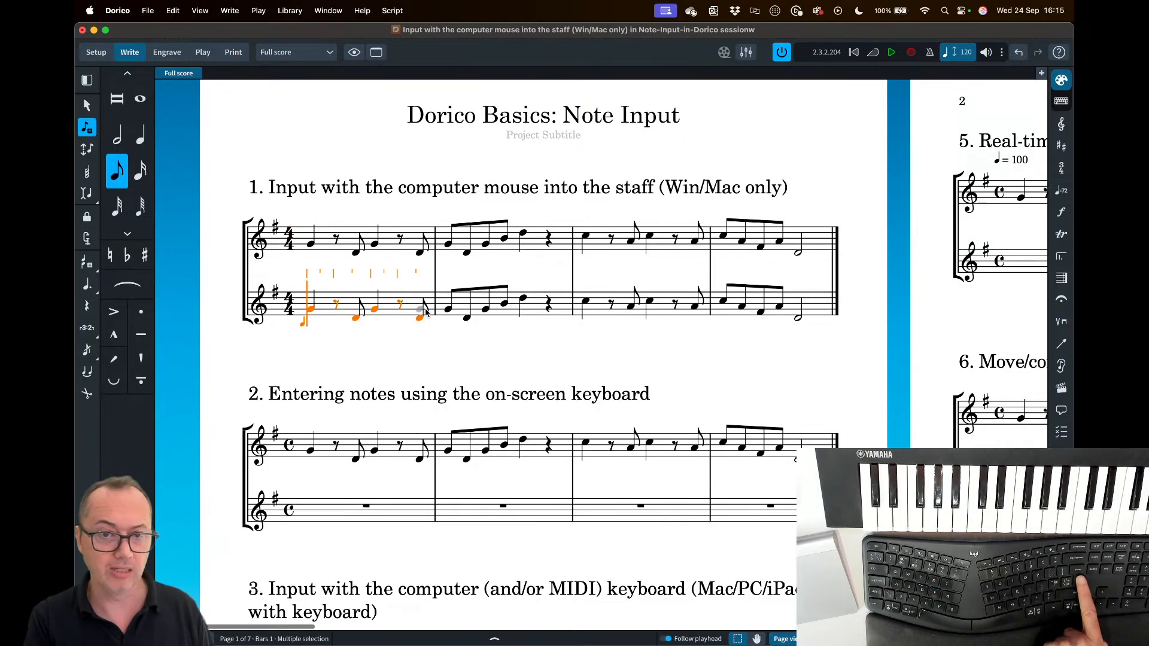
pyautogui.press('Return')
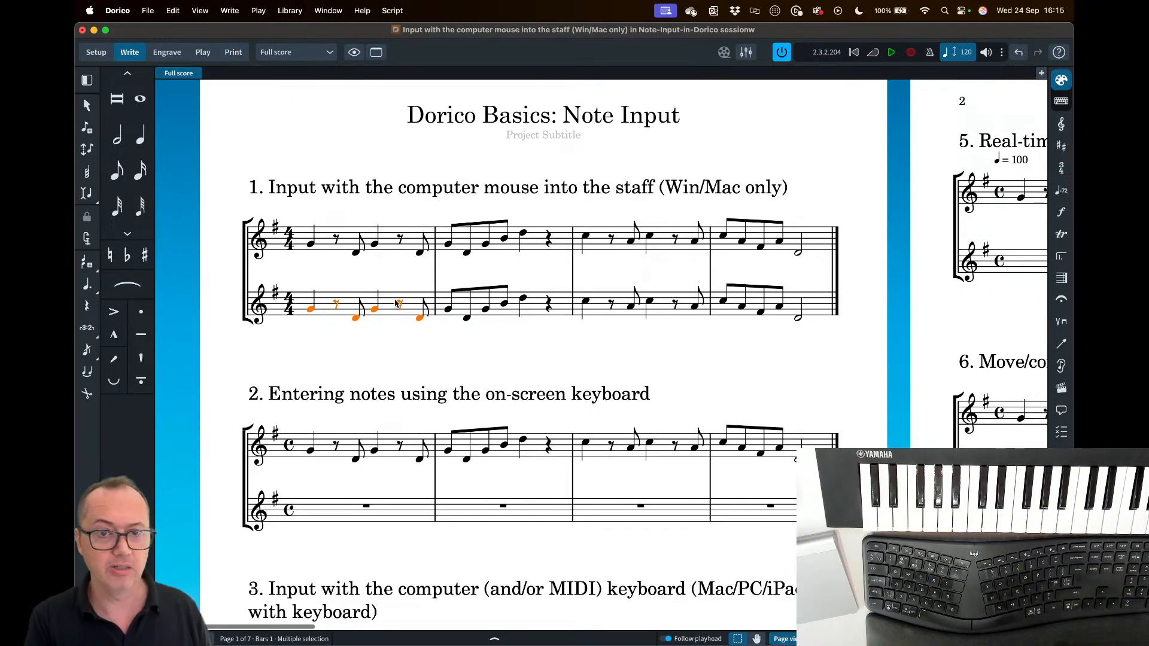
pyautogui.press('Return')
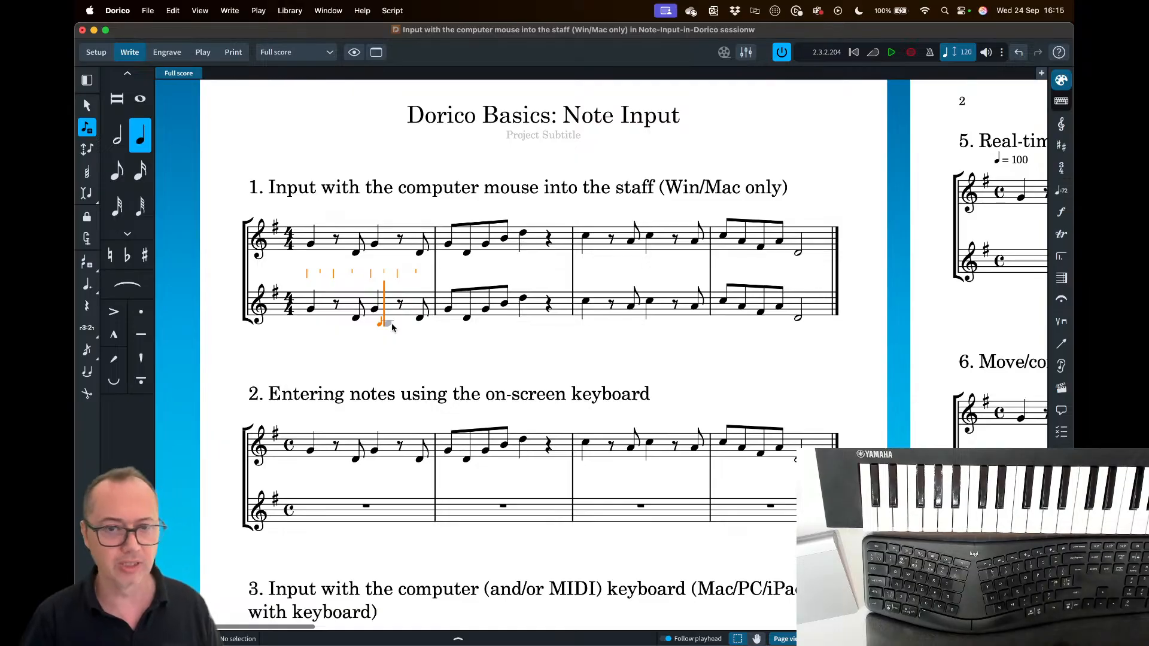
pyautogui.press('Escape')
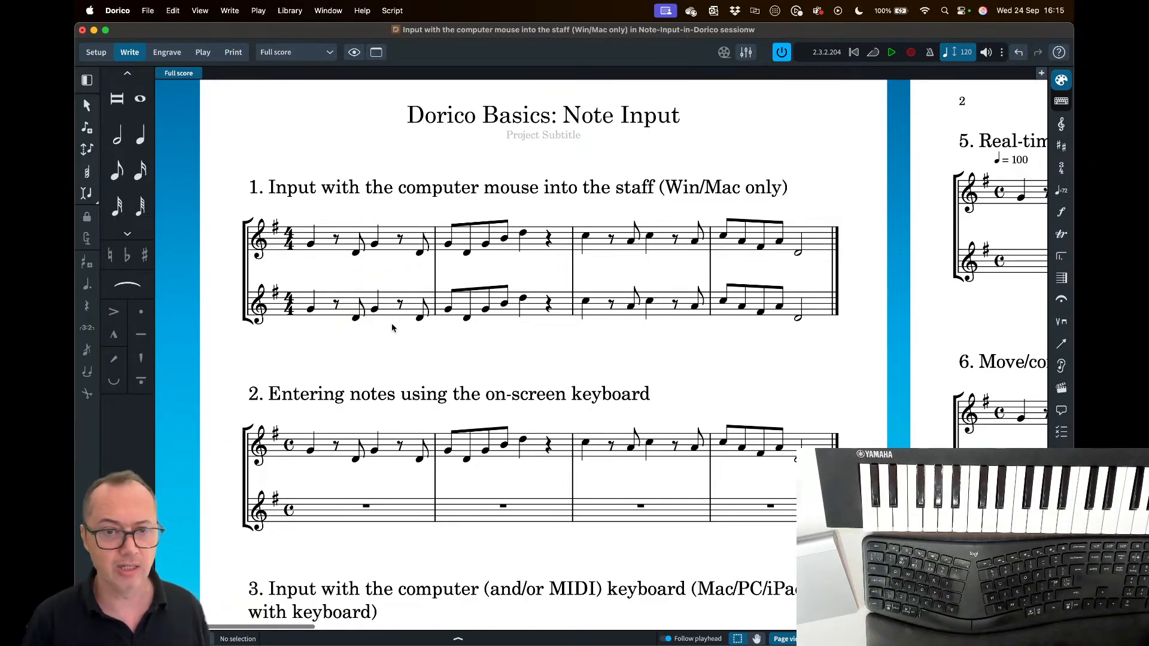
# - Start note input at the last eighth note D4 in bar 1 of exercise 1's lower staff and end it
pyautogui.click(420, 317)
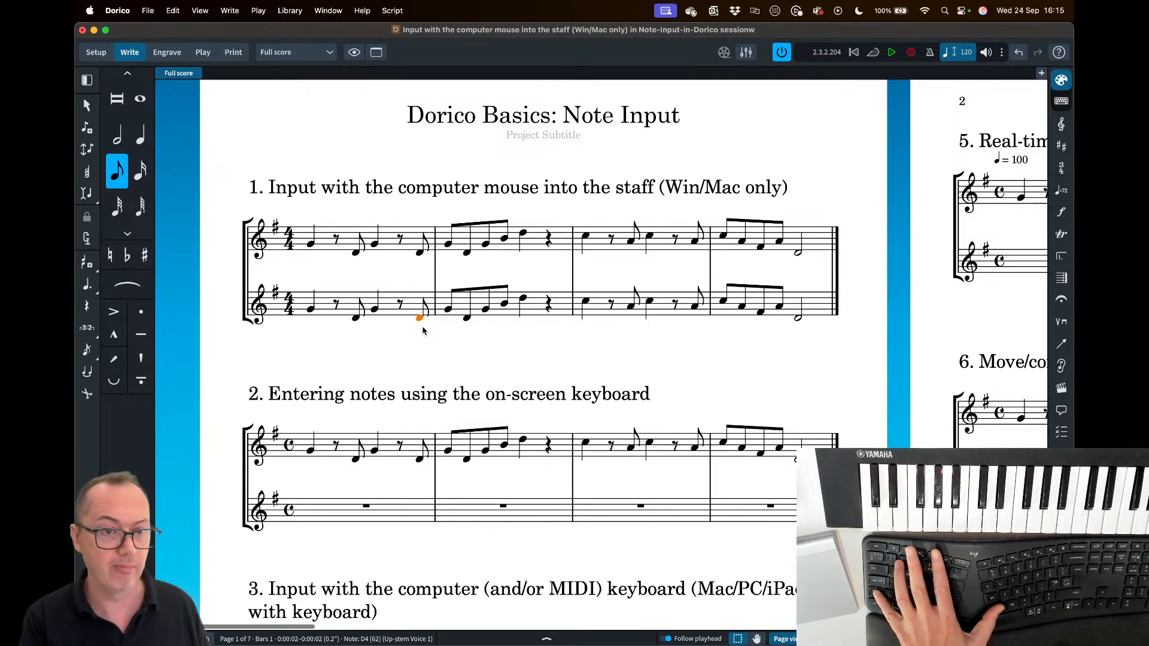
pyautogui.press('Return')
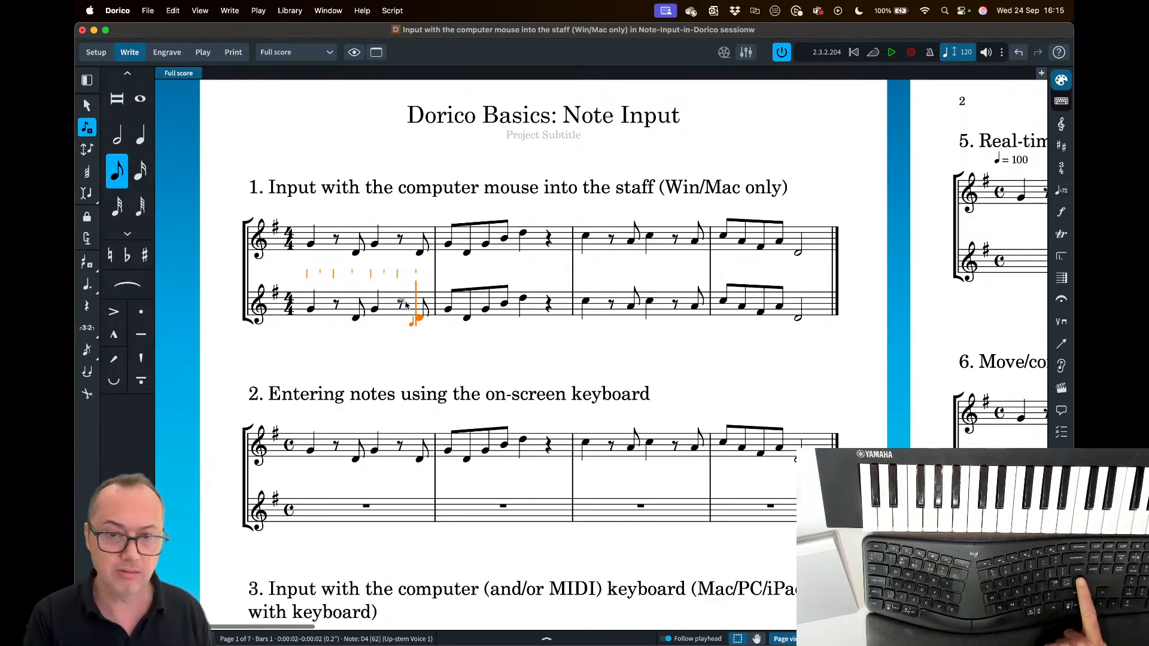
pyautogui.press('Escape')
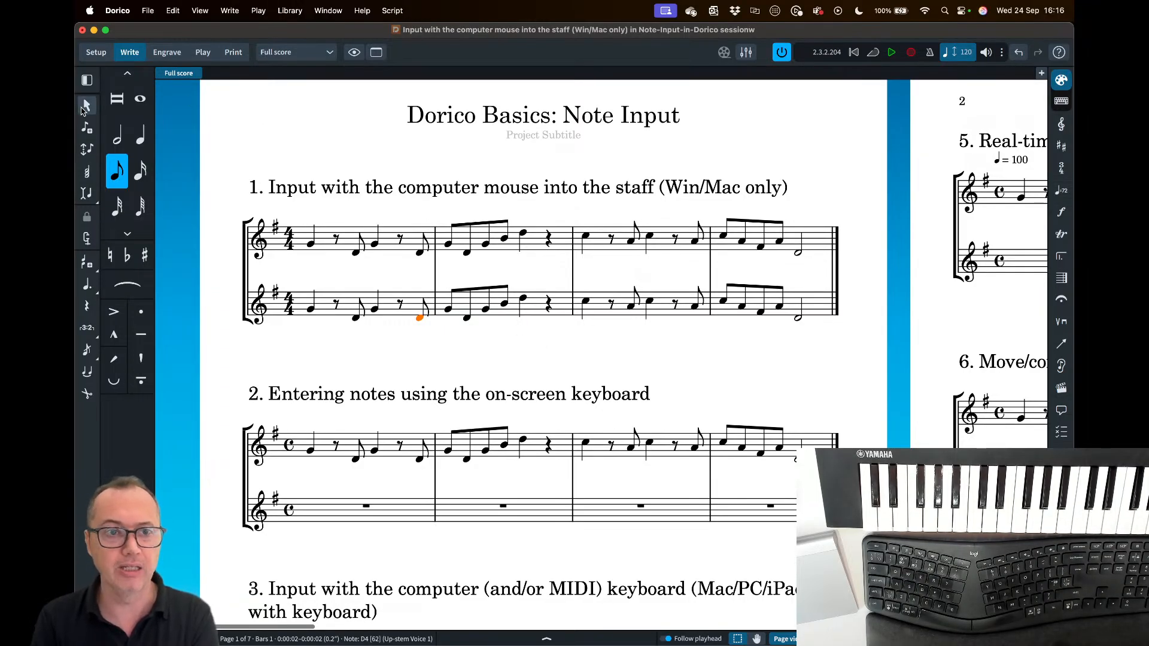
# - Activate the Select tool, start note input after beat 3 in bar 1 of exercise 1's lower staff, and cancel the page text frame edit
pyautogui.click(85, 107)
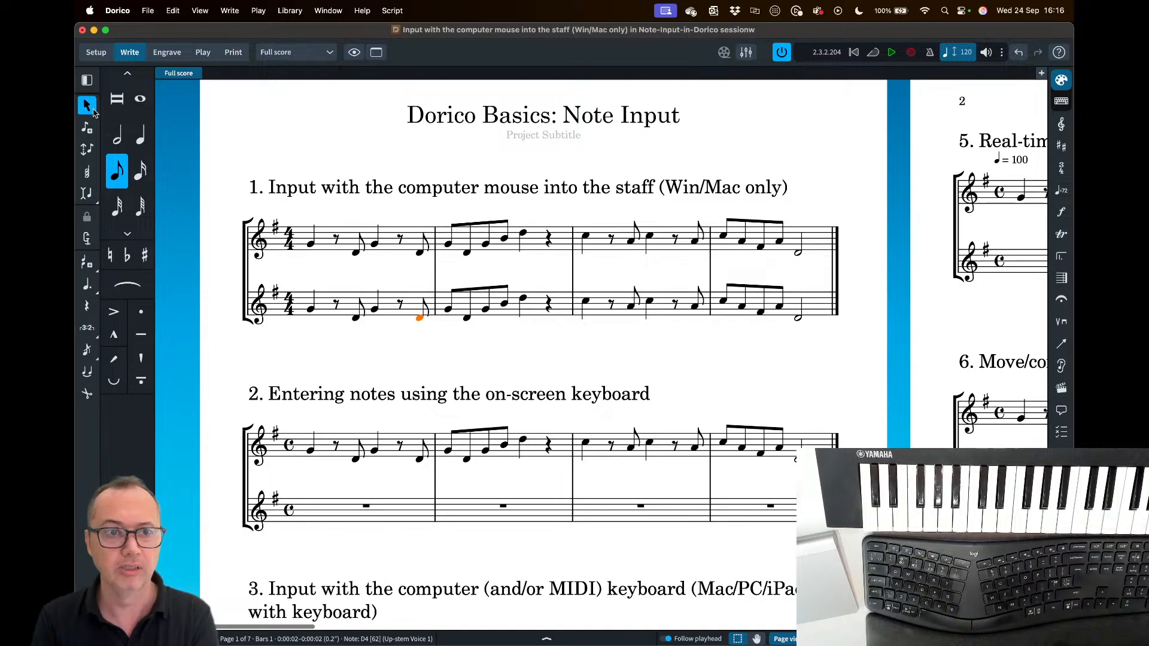
pyautogui.press('F1')
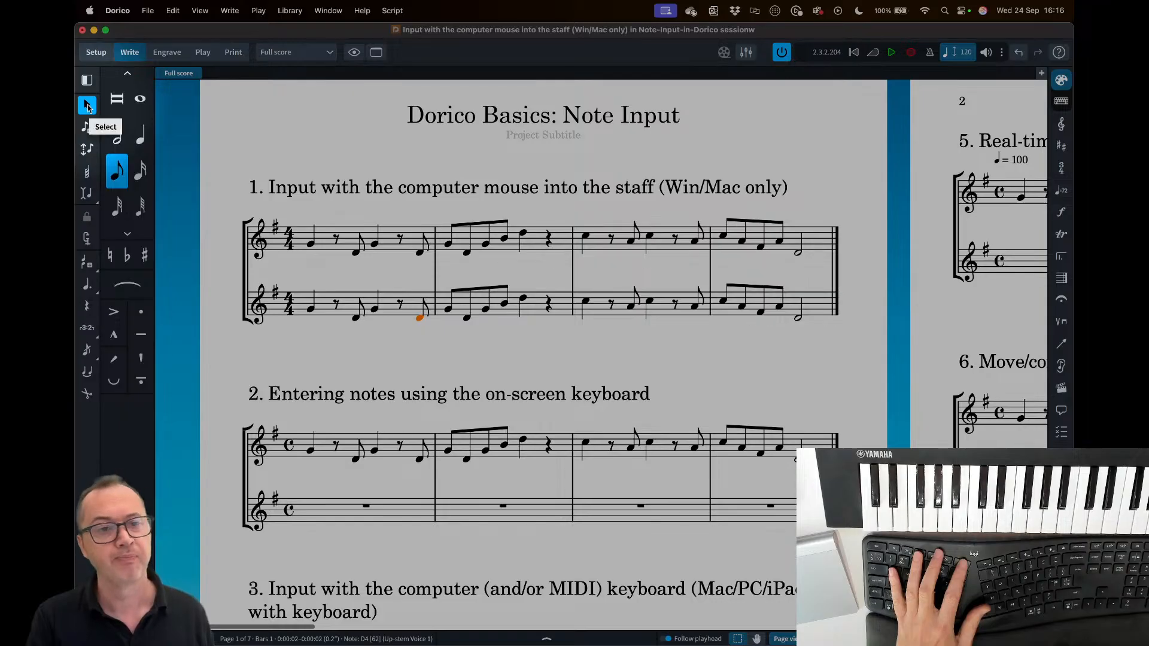
pyautogui.click(389, 311)
pyautogui.doubleClick(388, 312)
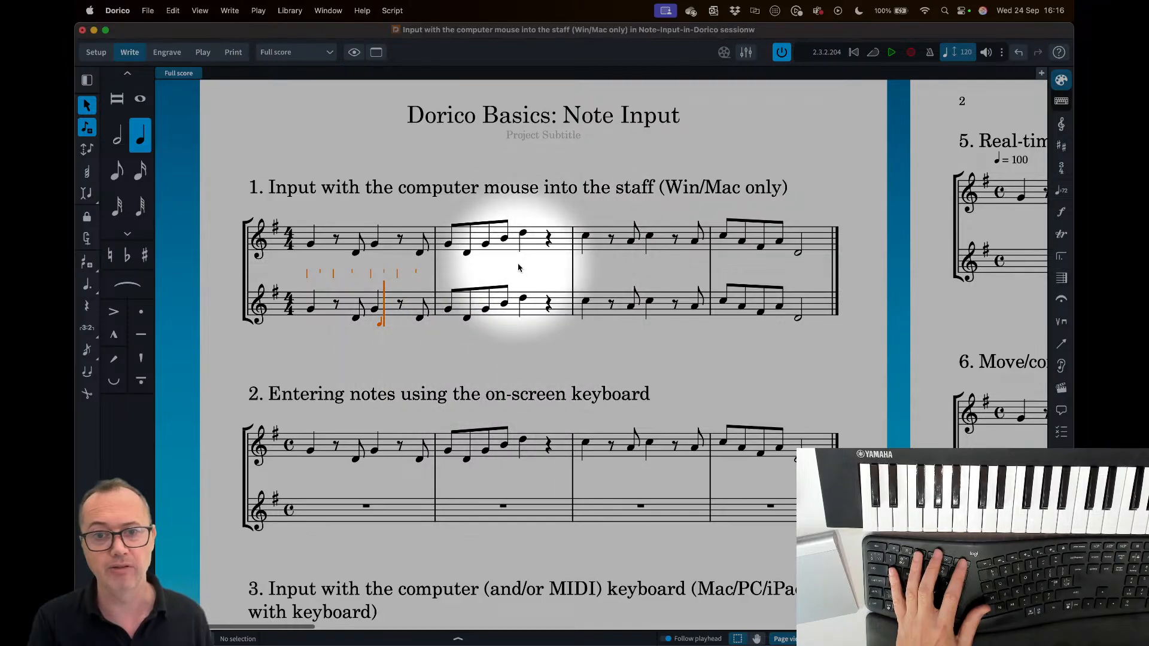
pyautogui.doubleClick(688, 393)
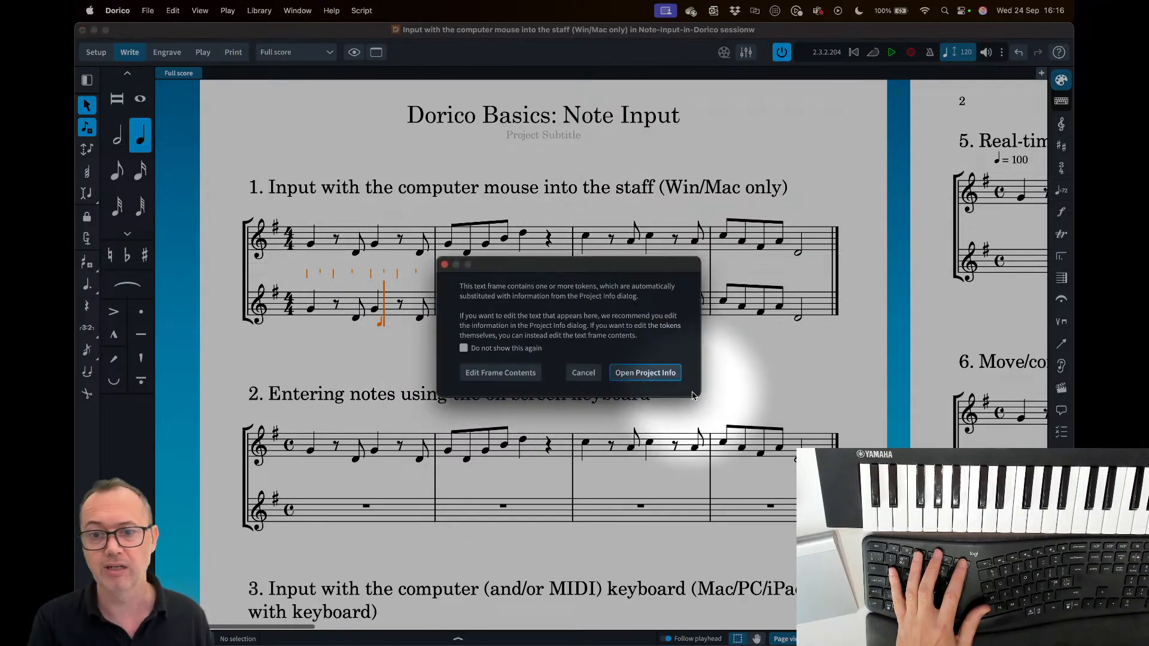
pyautogui.click(583, 373)
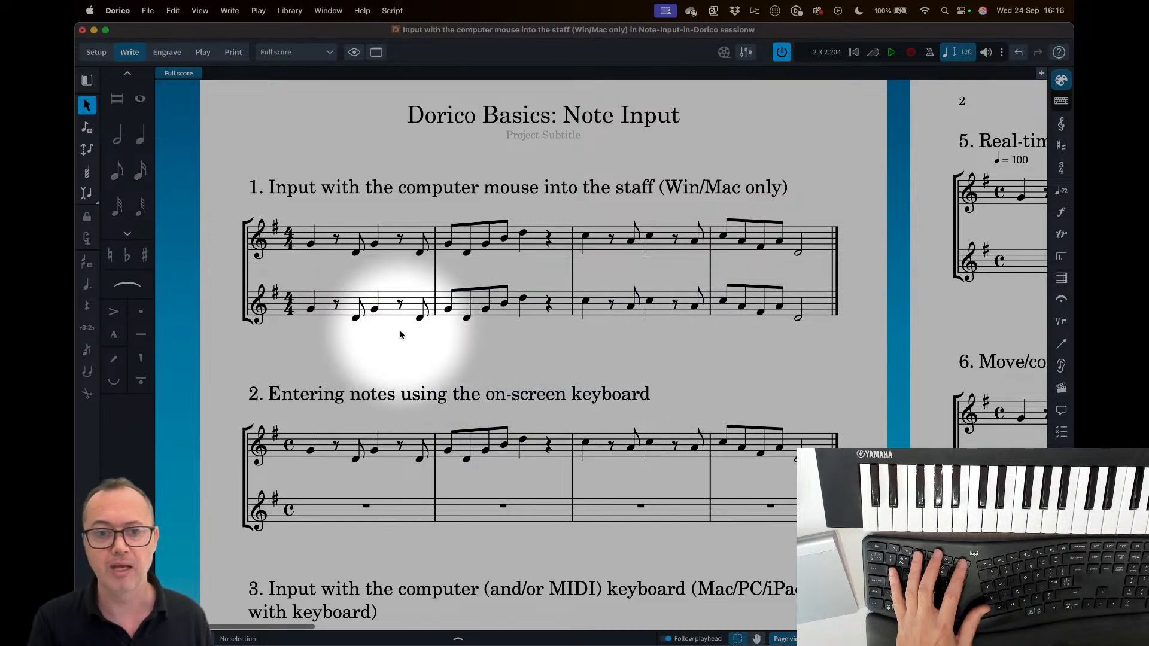
# - Start note input again after beat 3 in bar 1 of exercise 1's lower staff with the Select tool active, and end it
pyautogui.doubleClick(397, 306)
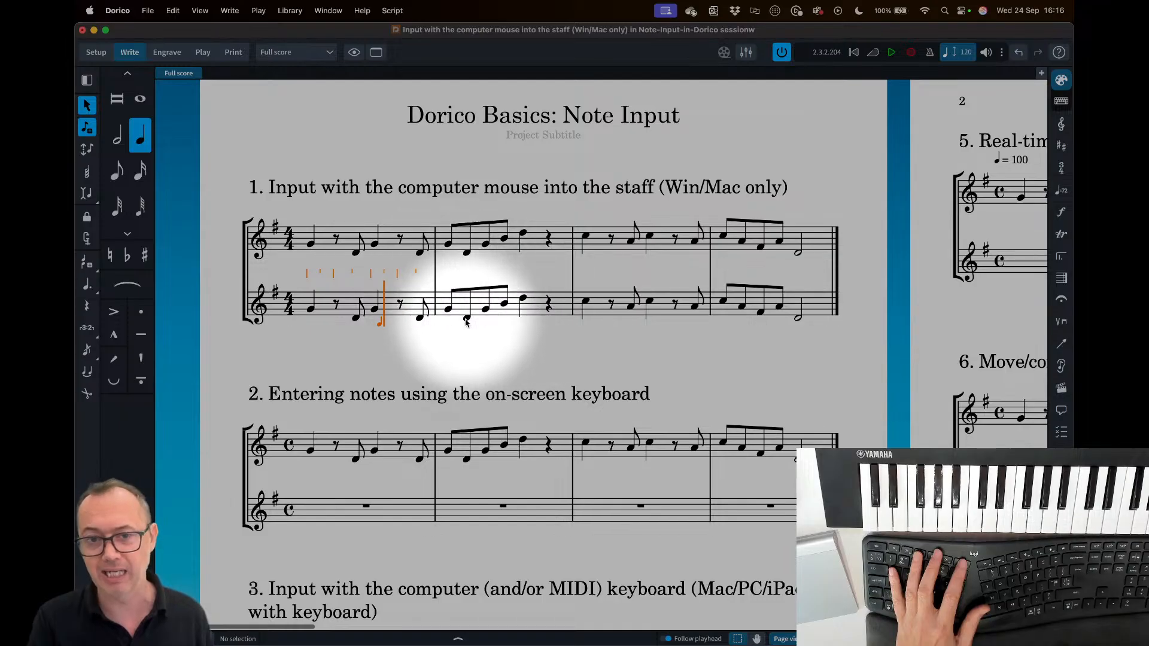
pyautogui.press('F1')
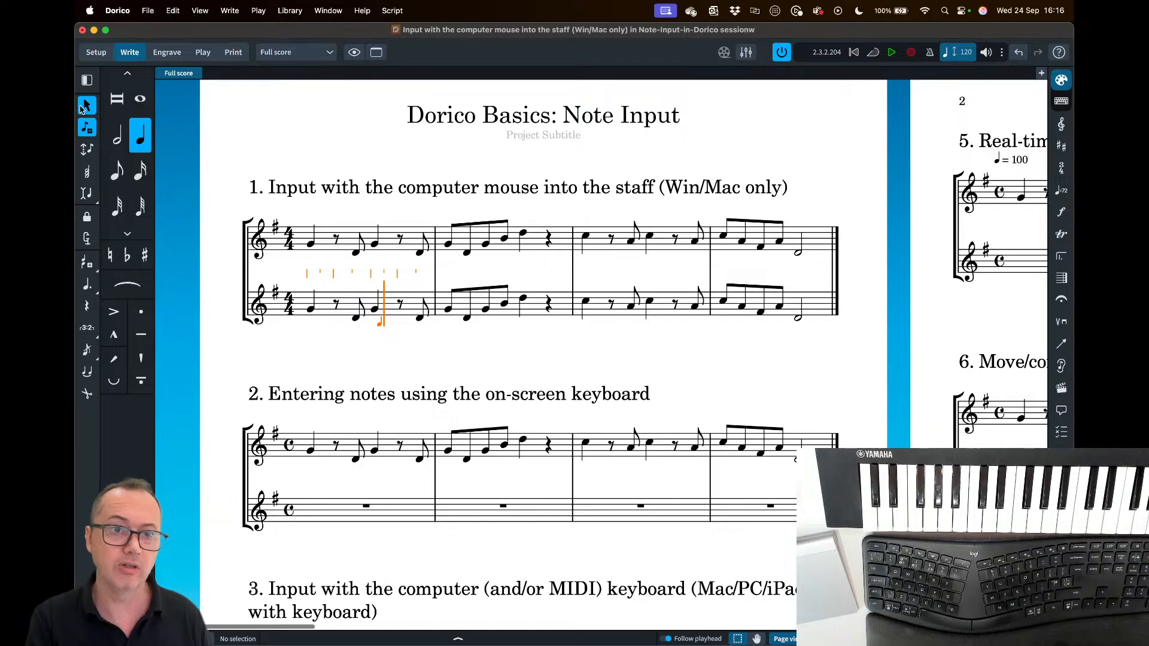
pyautogui.click(118, 11)
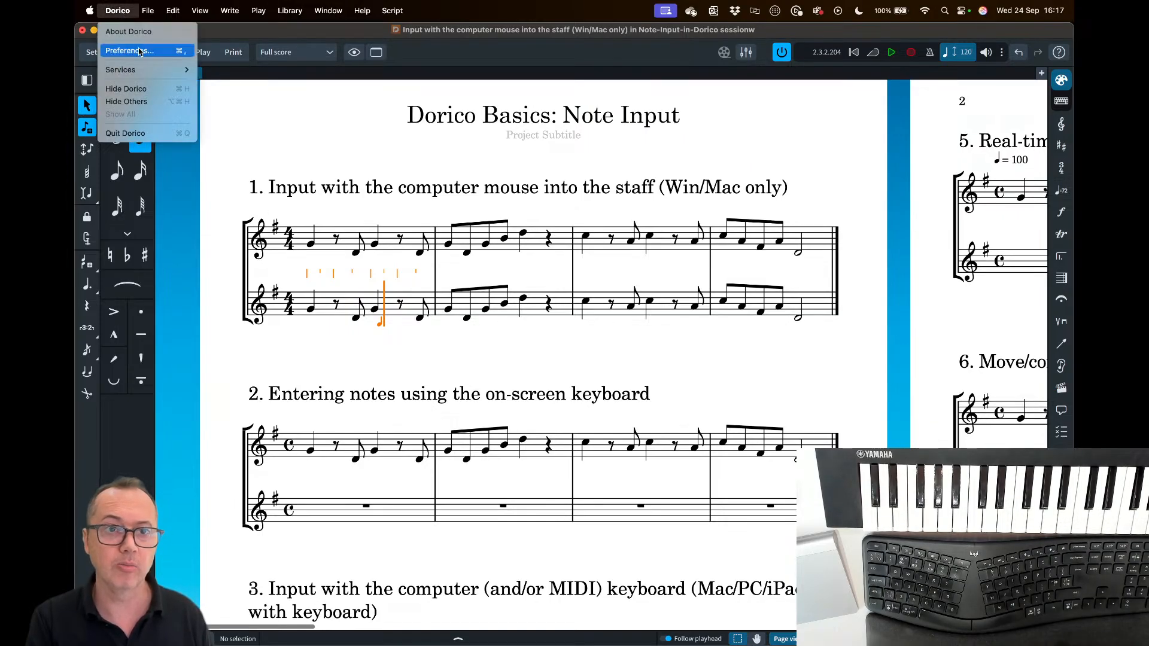
pyautogui.click(118, 11)
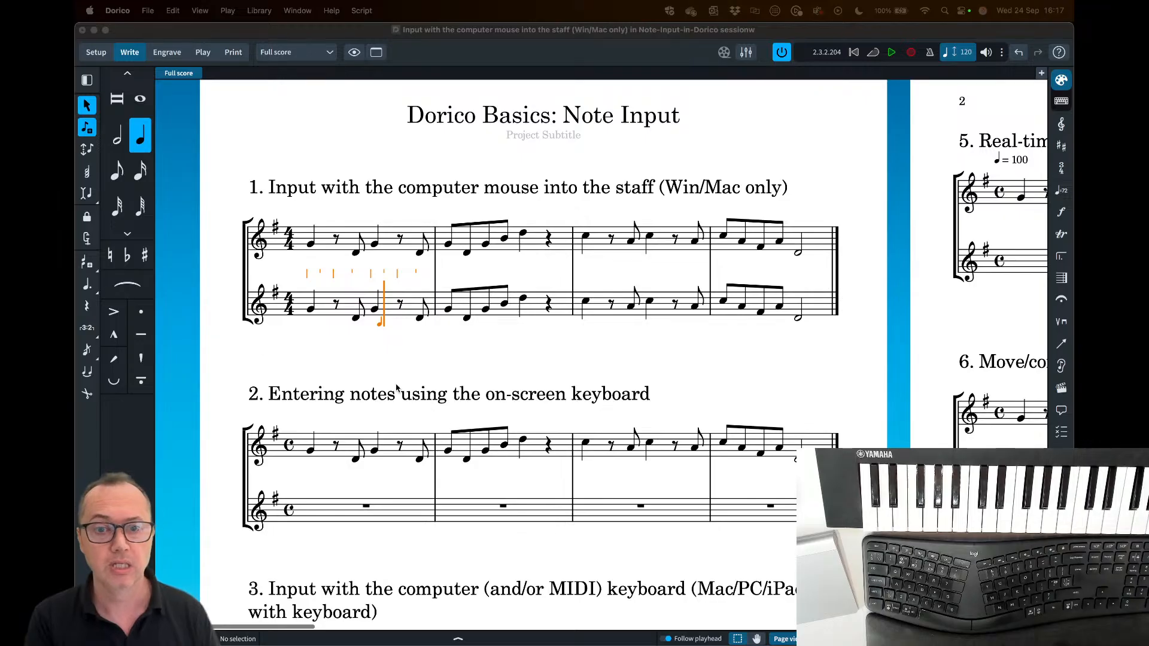
pyautogui.click(467, 355)
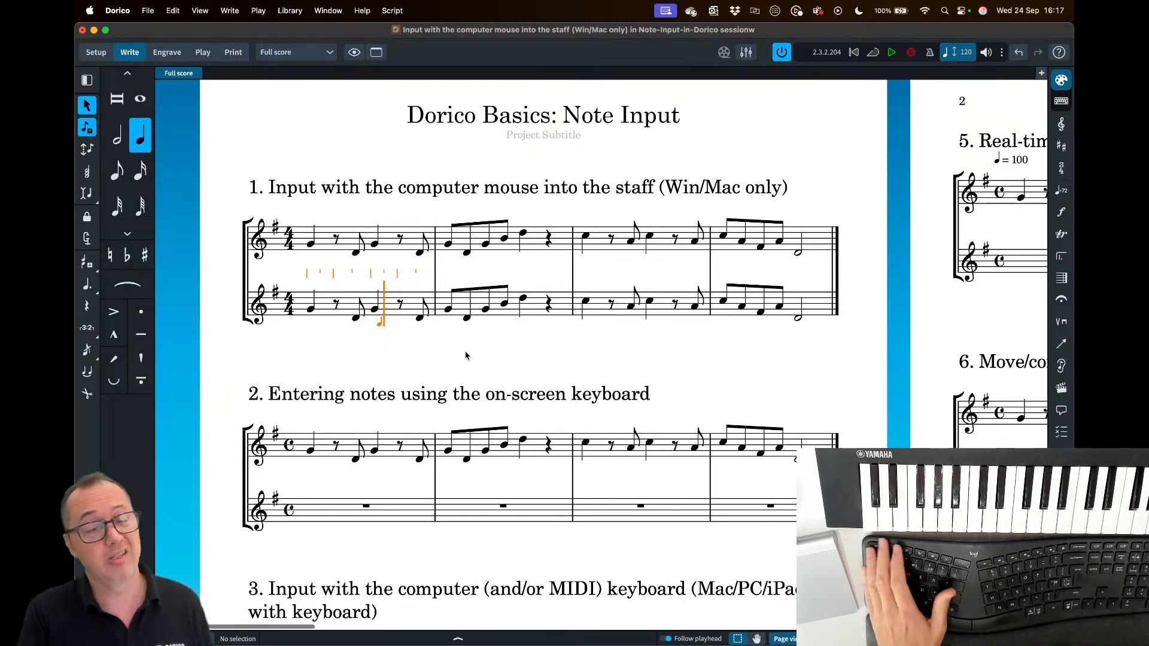
pyautogui.press('Escape')
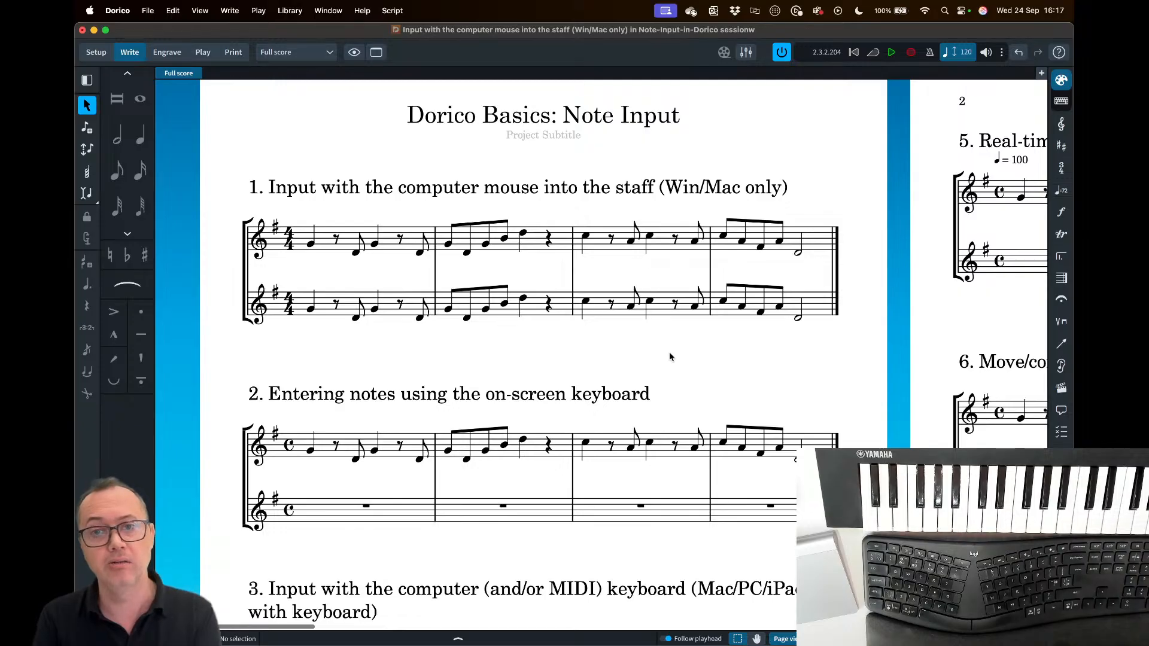
# - Look over exercise 2, play the score back briefly, stop playback, and return to exercises 1 and 2
pyautogui.scroll(-5, 670, 356)
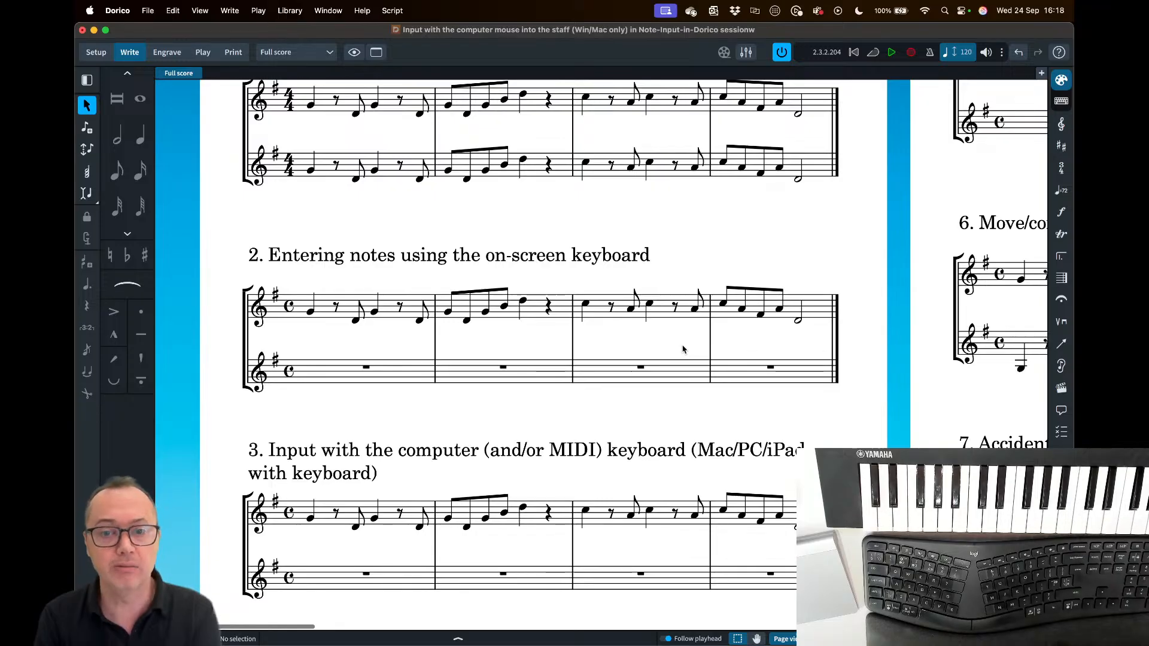
pyautogui.scroll(-2, 681, 347)
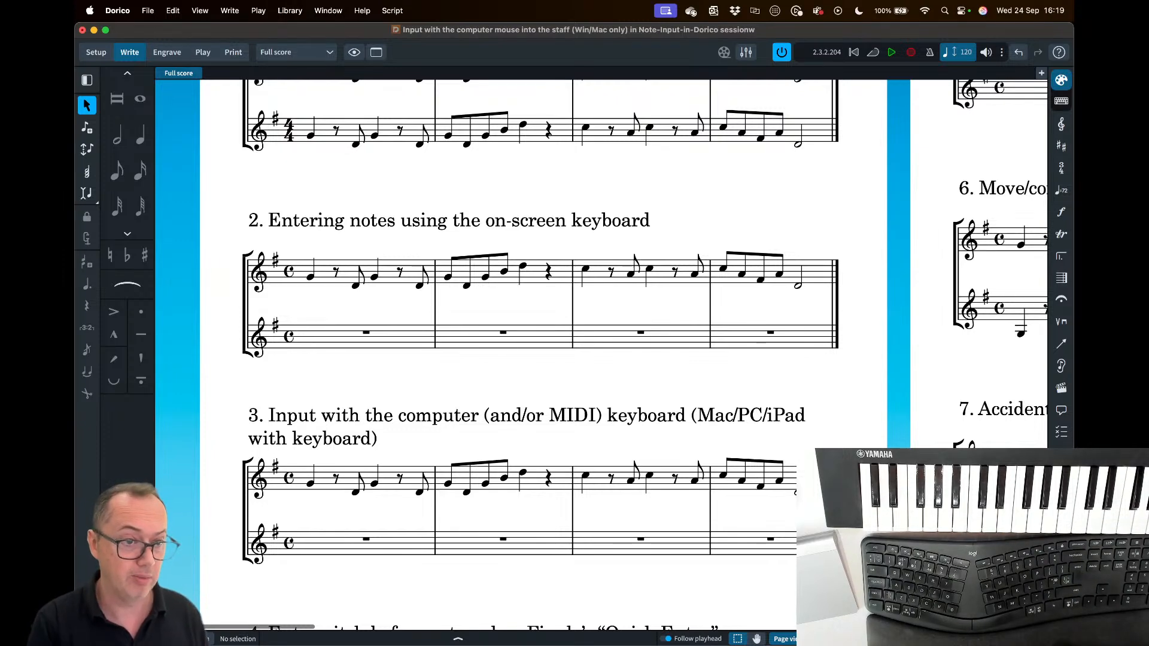
pyautogui.press('space')
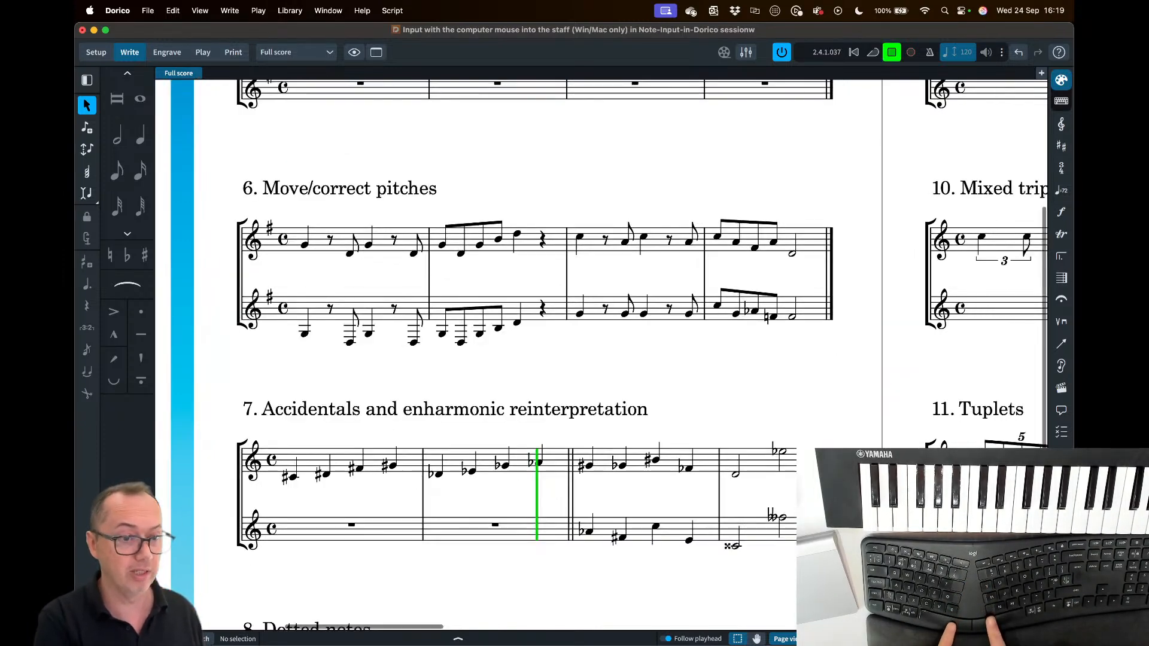
pyautogui.press('space')
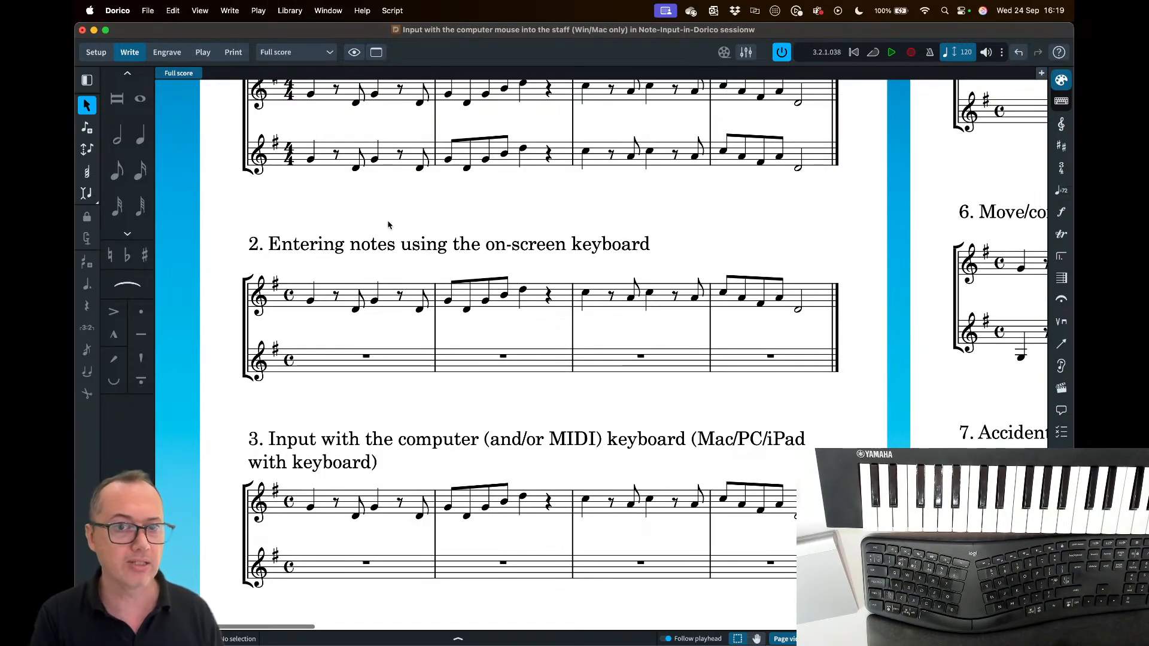
pyautogui.scroll(3, 388, 224)
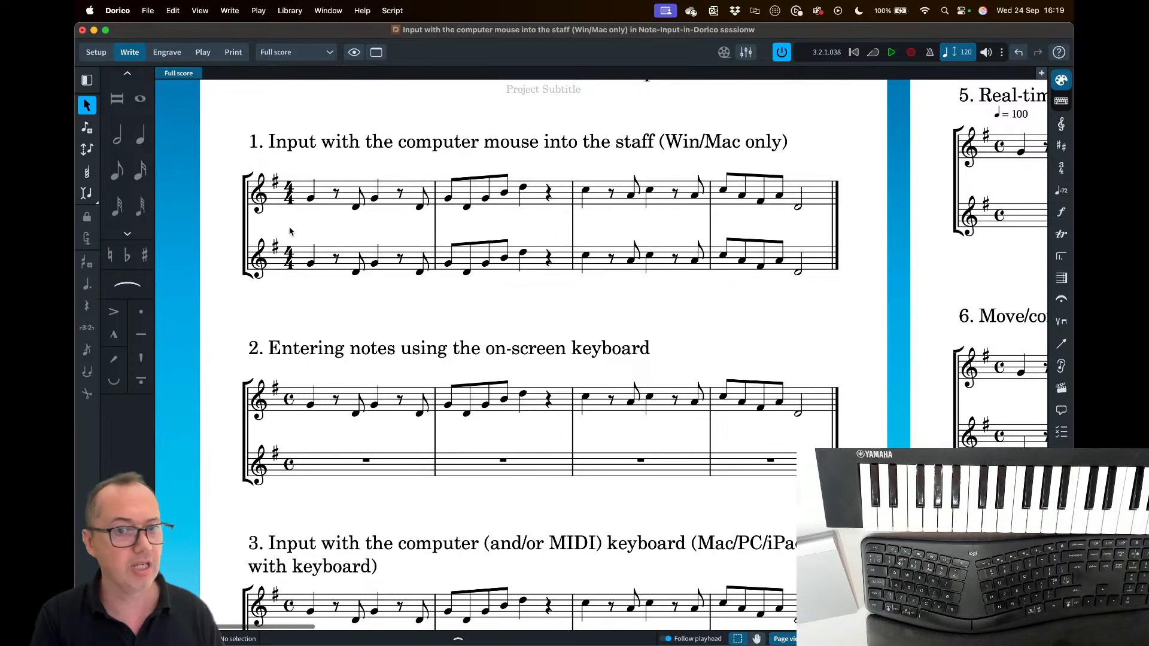
# - Bring exercise 2 into view and show the lower zone beneath the score
pyautogui.scroll(-3, 359, 322)
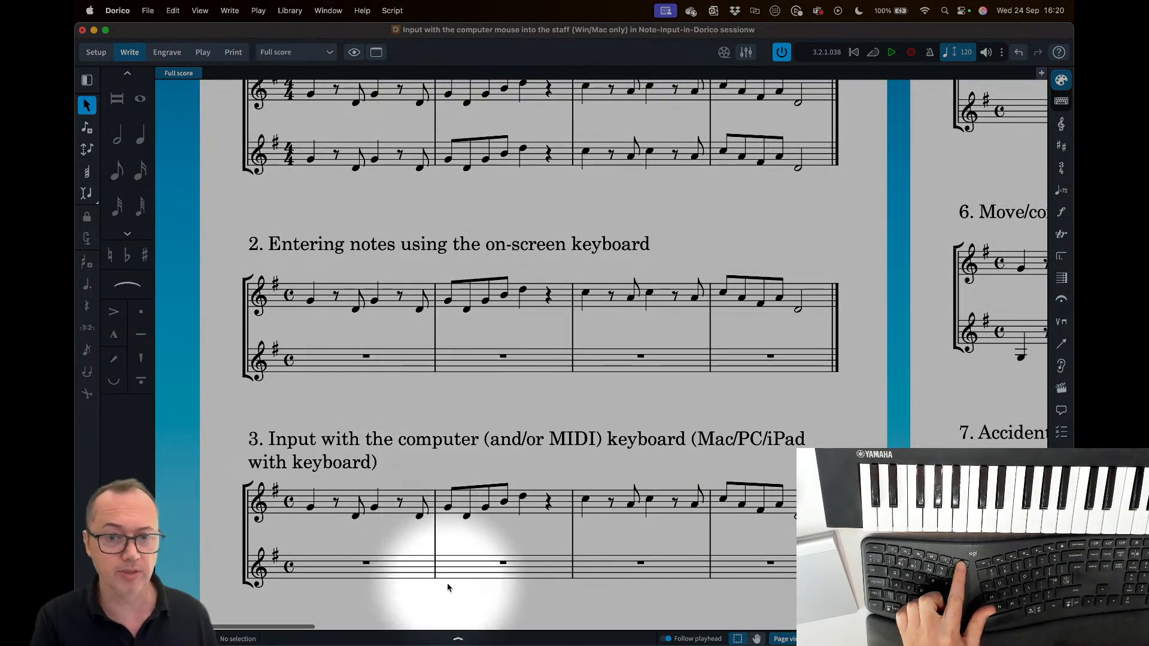
pyautogui.click(458, 640)
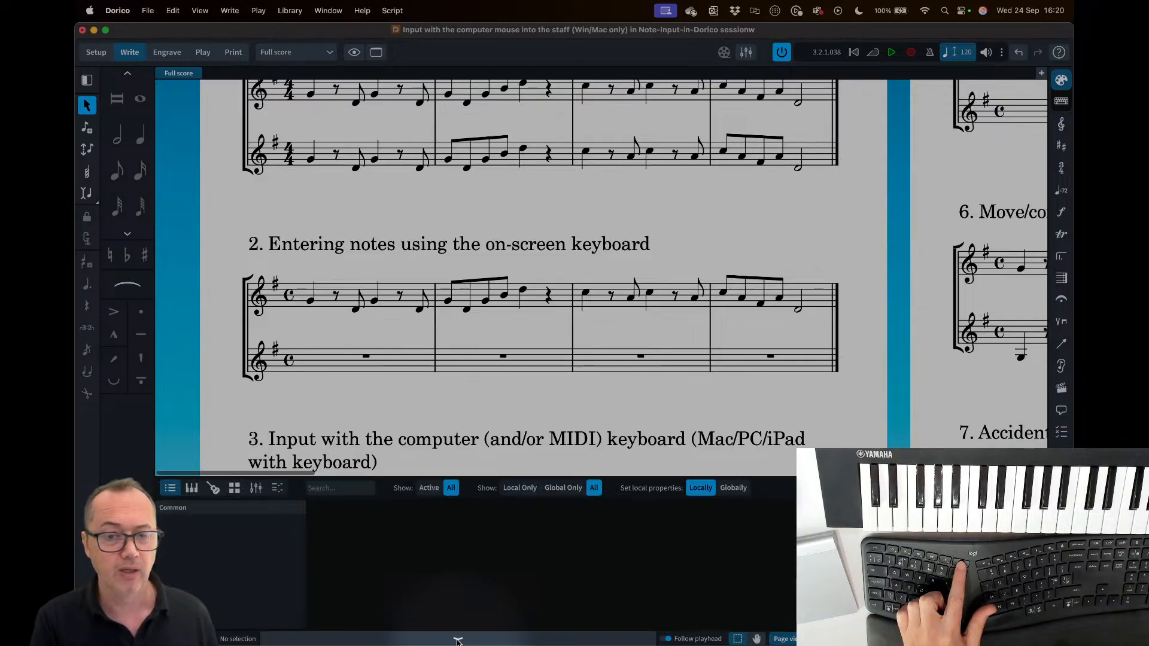
pyautogui.press('F6')
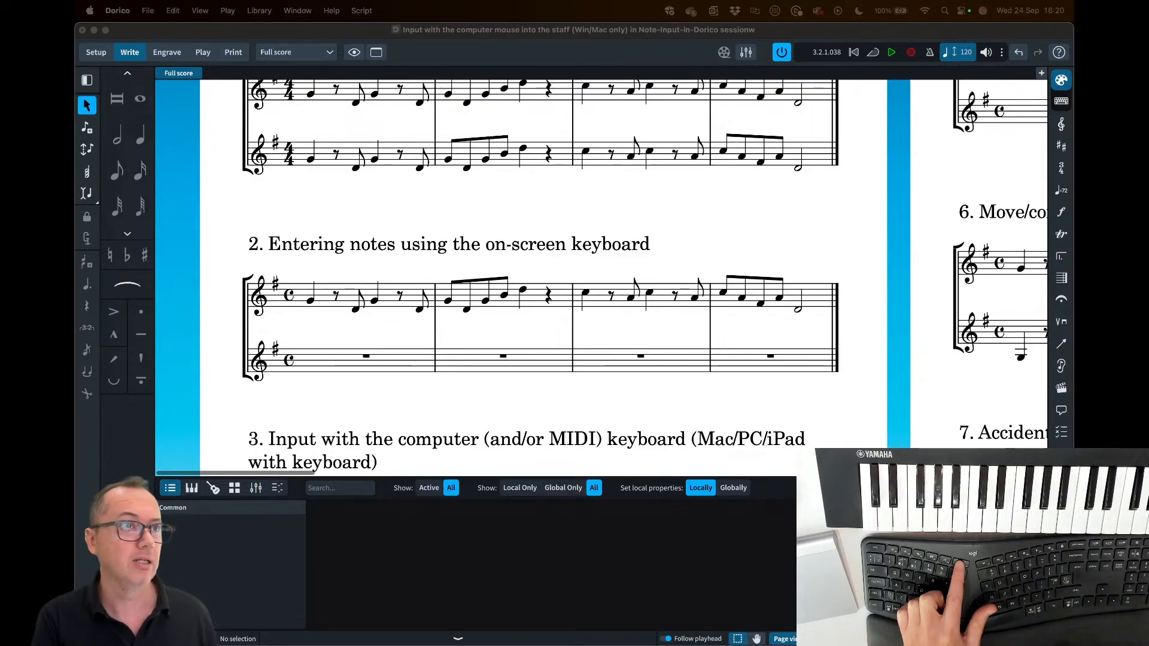
# - Switch to the Word document Dorico-notes-about-note-input, examine the Ctrl/Cmd-8 shortcut for the lower zone, and return to the Dorico score
pyautogui.moveTo(78, 0); pyautogui.dragTo(707, 44)
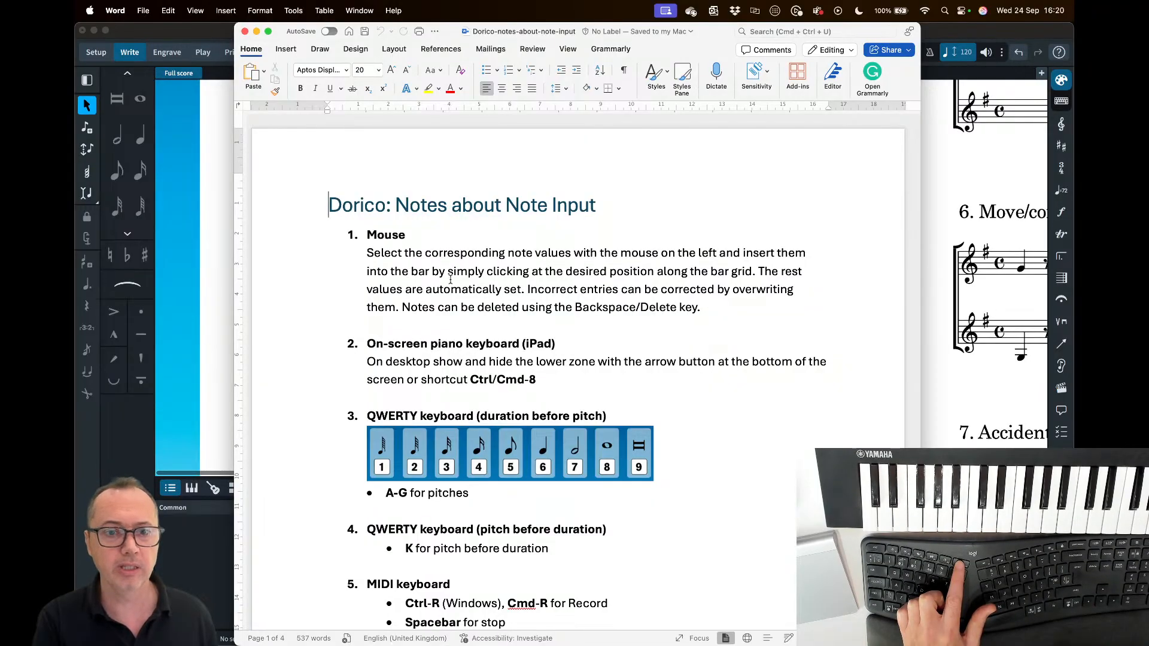
pyautogui.scroll(-2, 453, 289)
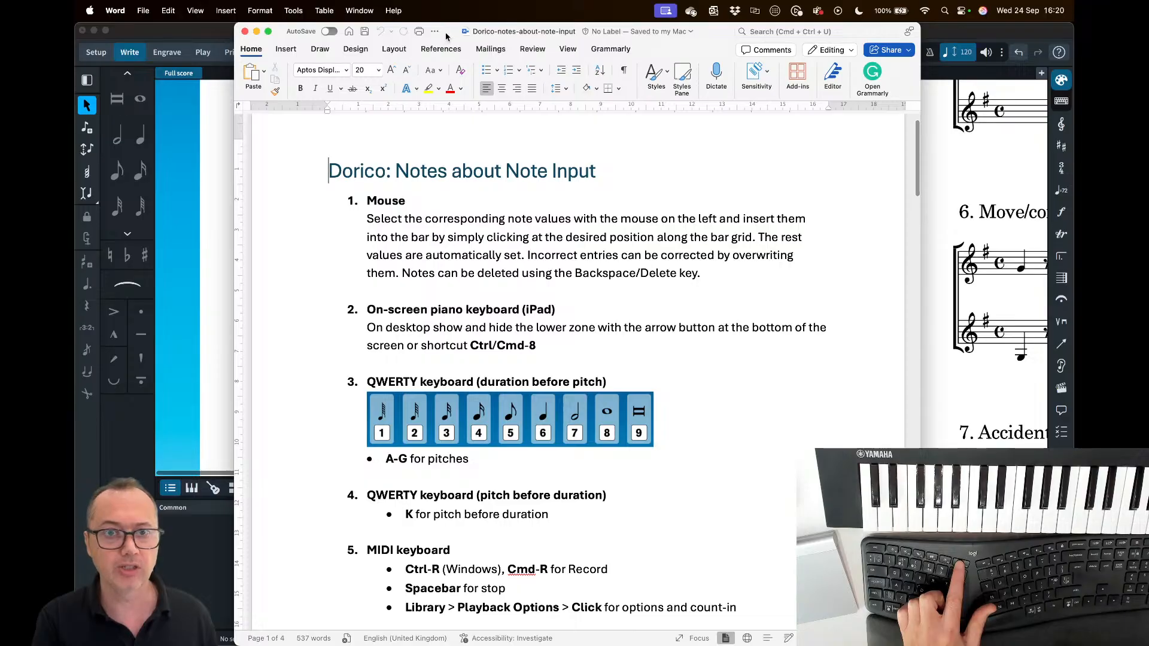
pyautogui.moveTo(444, 39); pyautogui.dragTo(556, 39)
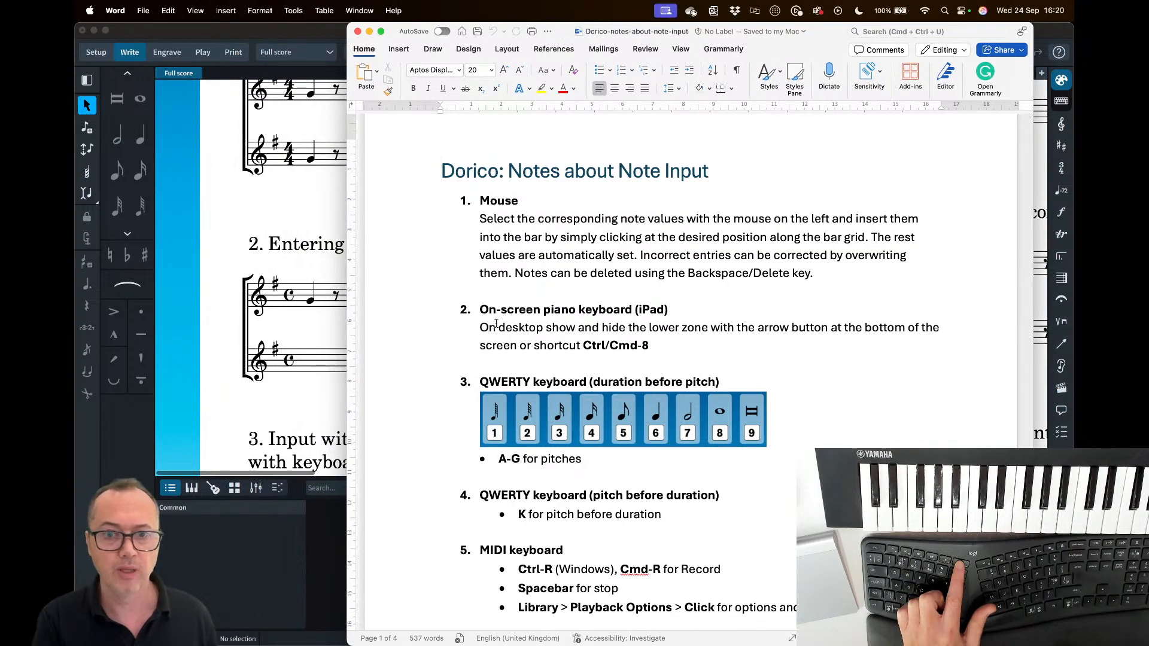
pyautogui.moveTo(662, 349); pyautogui.dragTo(609, 347)
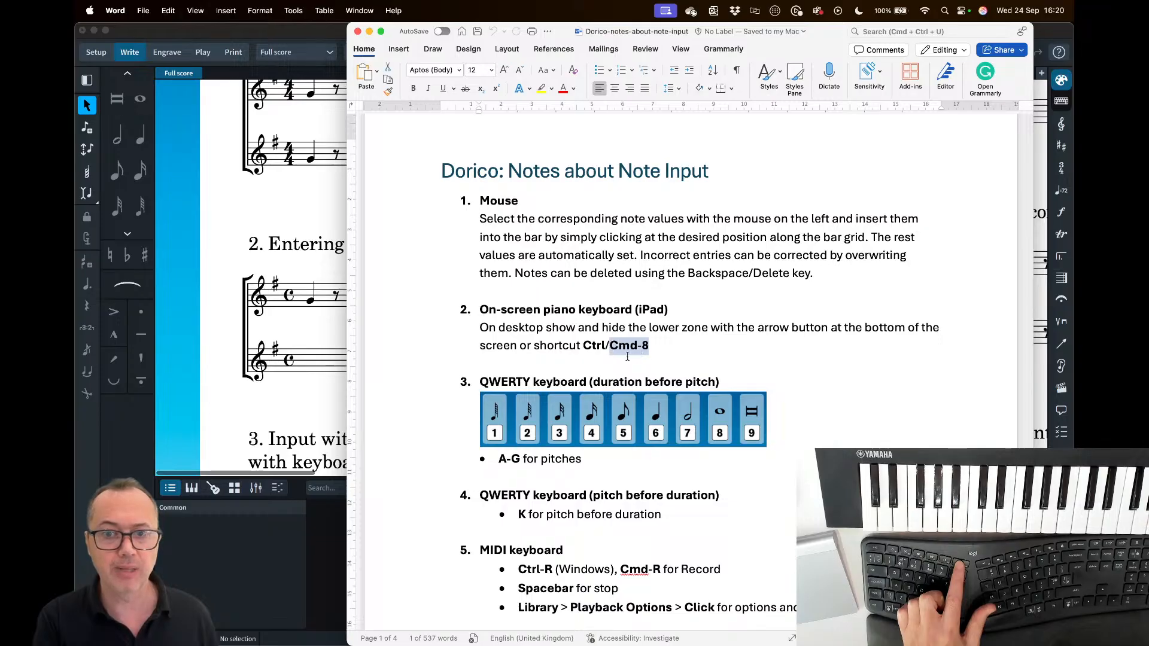
pyautogui.doubleClick(594, 347)
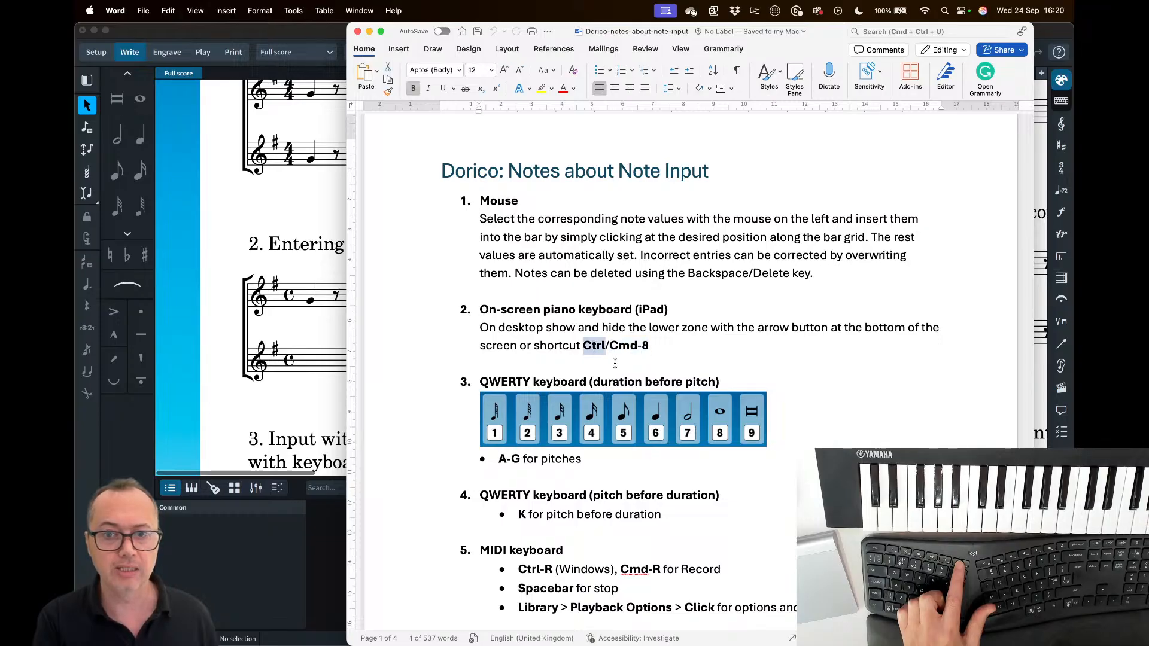
pyautogui.moveTo(779, 27); pyautogui.dragTo(88, 25)
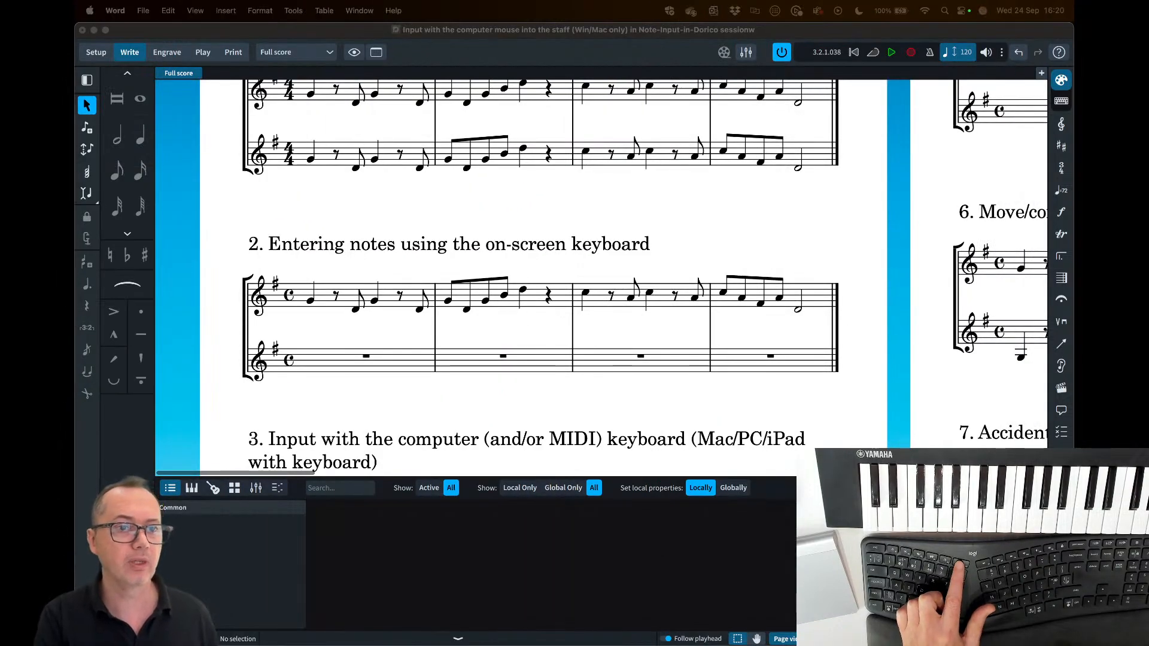
pyautogui.click(594, 384)
# - Hide and show the lower zone repeatedly to demonstrate toggling it, leaving it shown
pyautogui.press('super+9')
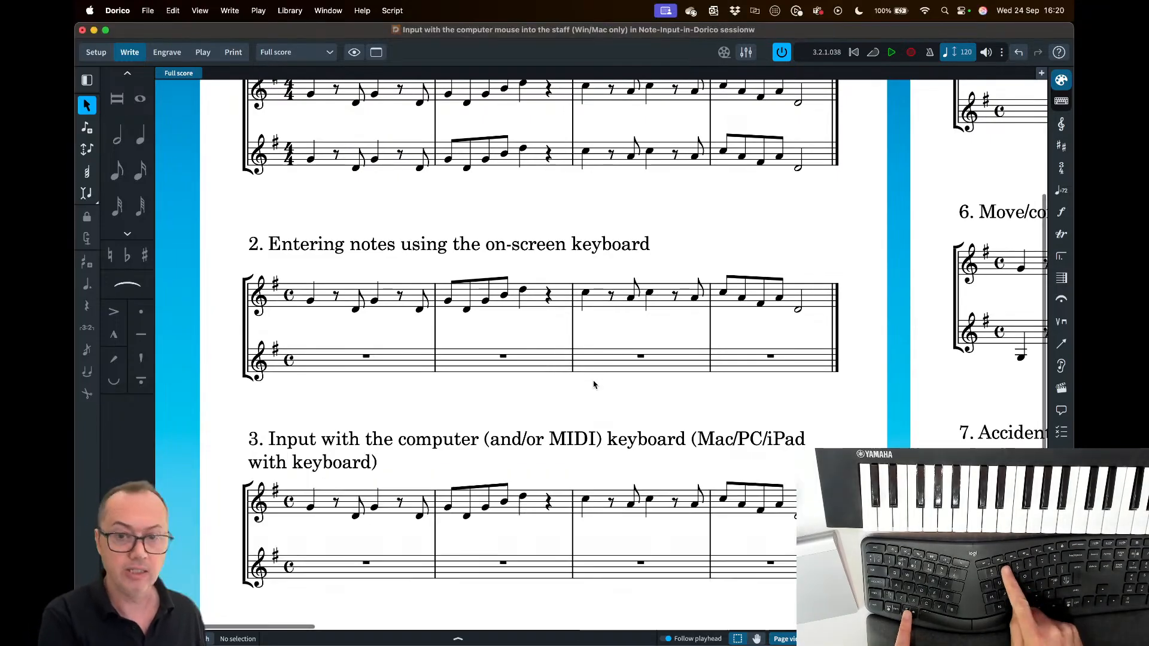
pyautogui.press('super+8')
pyautogui.press('super+8')
pyautogui.press('super+8')
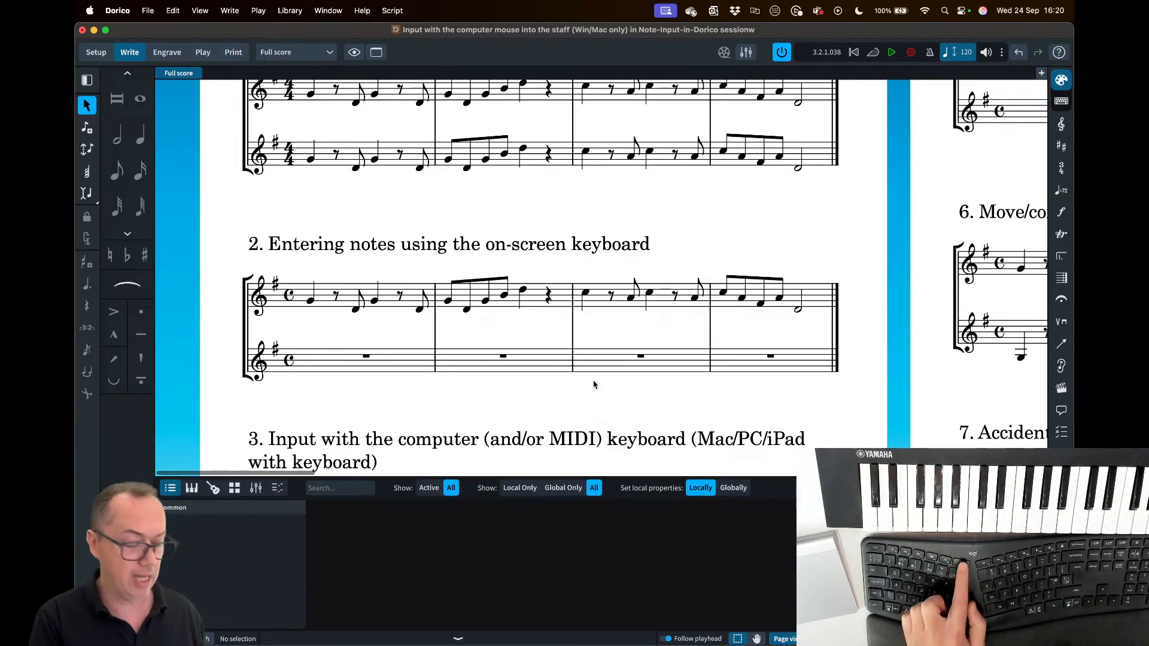
pyautogui.press('F6')
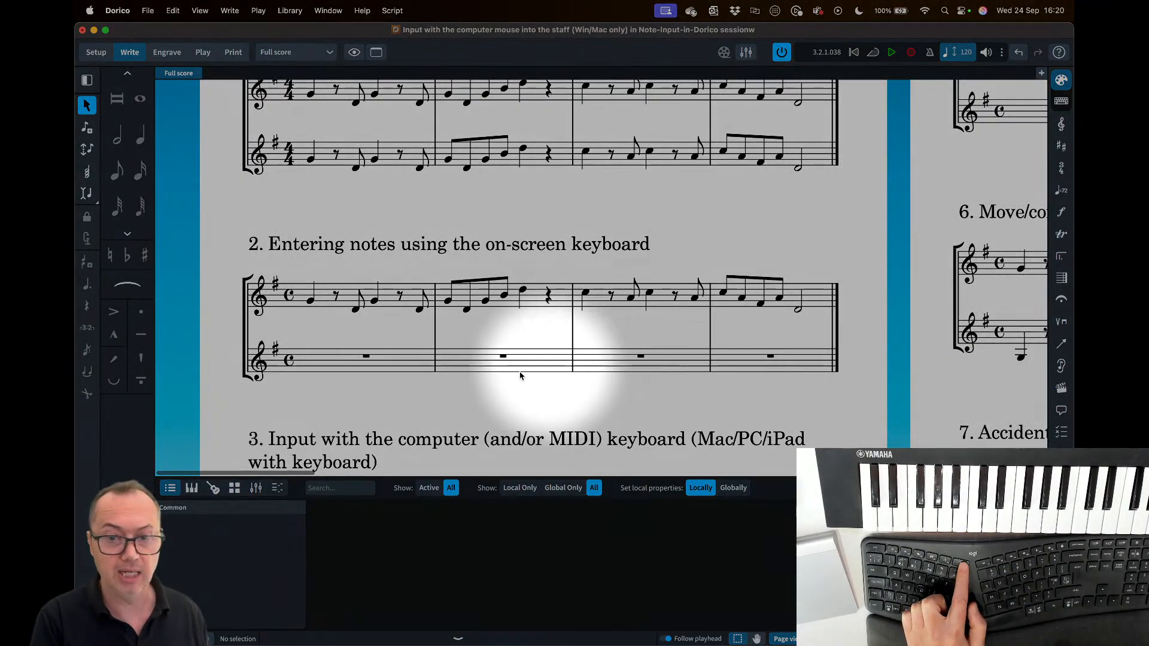
pyautogui.click(457, 639)
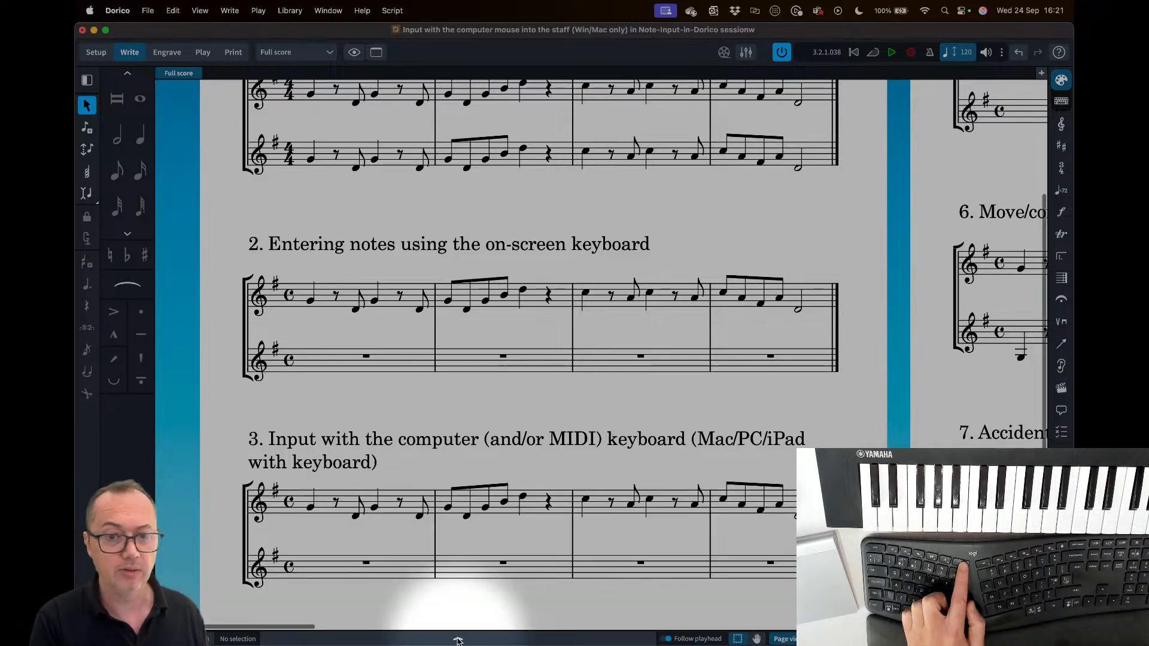
pyautogui.click(458, 639)
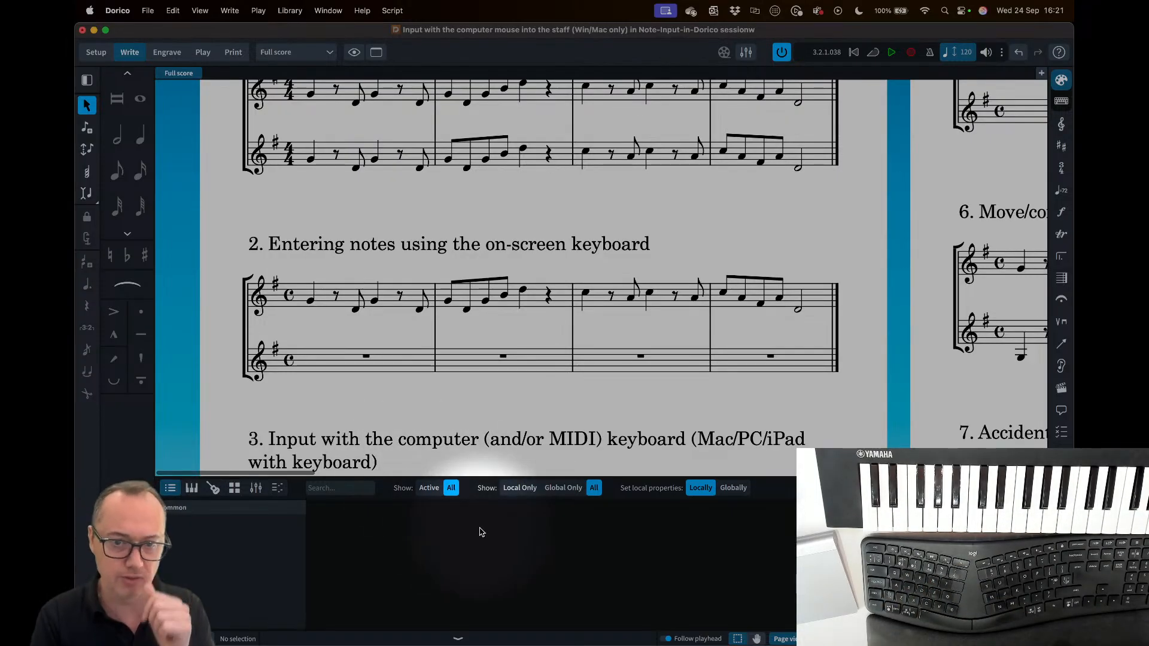
# - Display the on-screen piano keyboard in the lower zone and reduce its height slightly, keeping exercise 2 in view
pyautogui.click(191, 488)
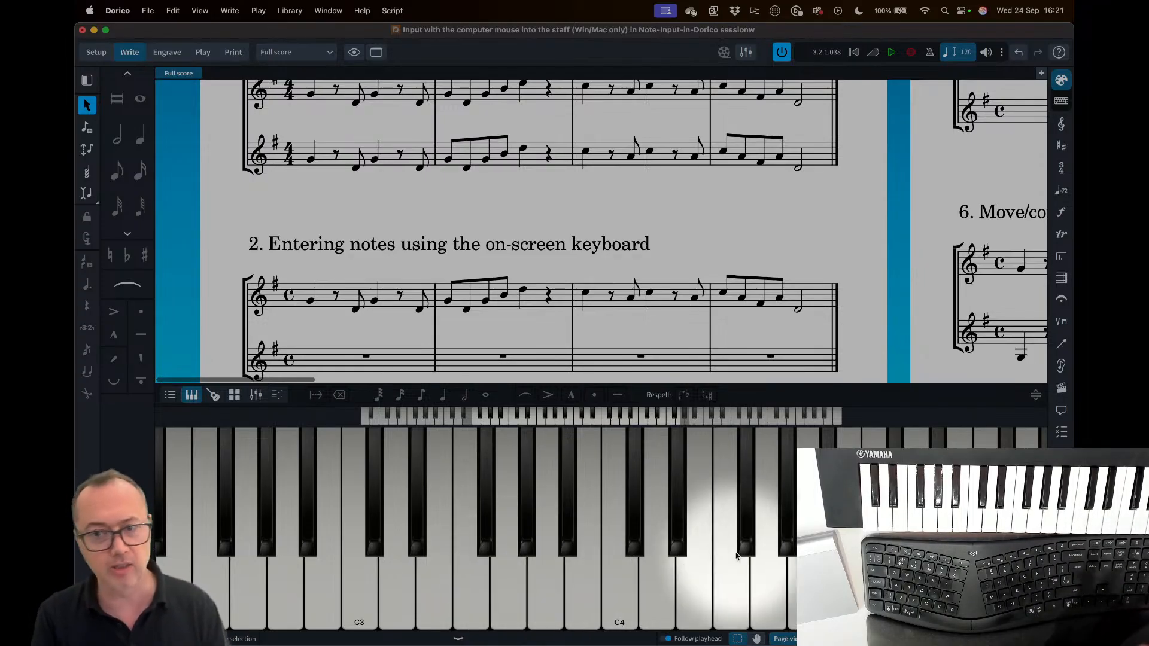
pyautogui.scroll(-3, 655, 284)
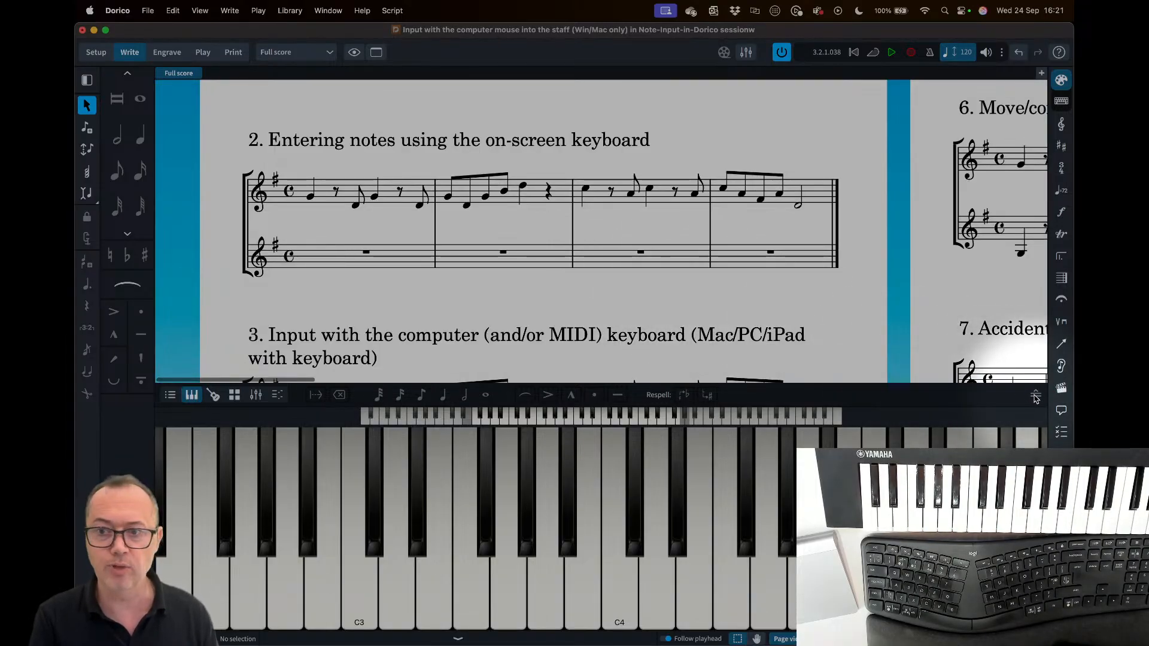
pyautogui.moveTo(1035, 399); pyautogui.dragTo(1036, 431)
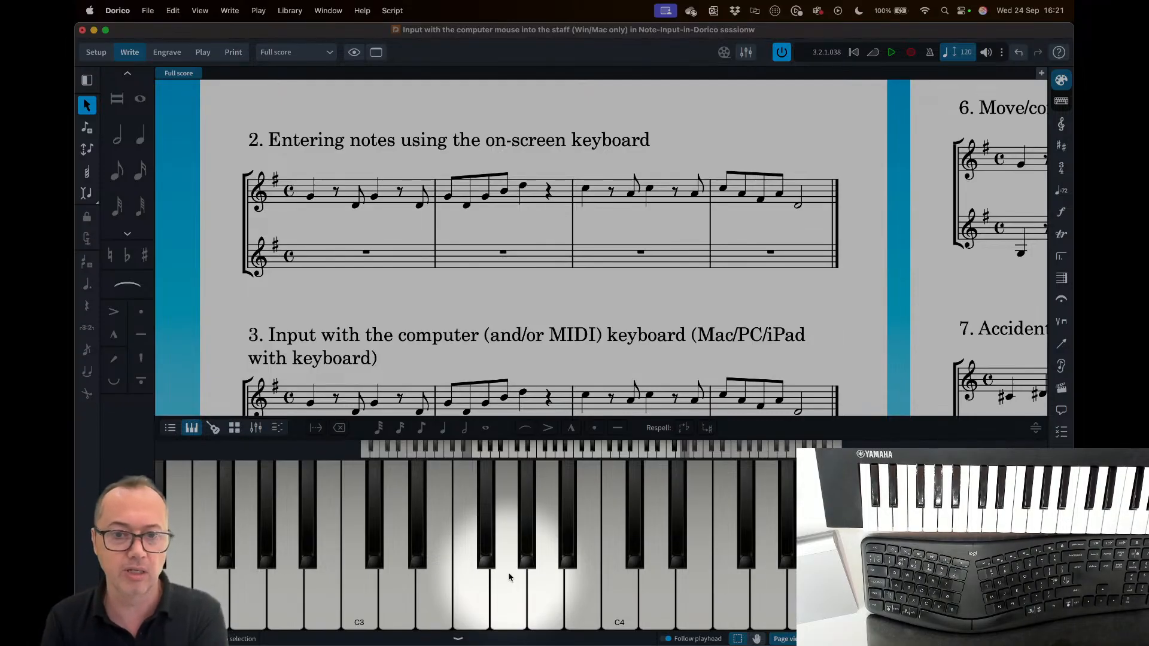
# - Start note input at the beginning of bar 1 in exercise 2's lower staff and enter a quarter-note G4 with the on-screen keyboard
pyautogui.doubleClick(305, 255)
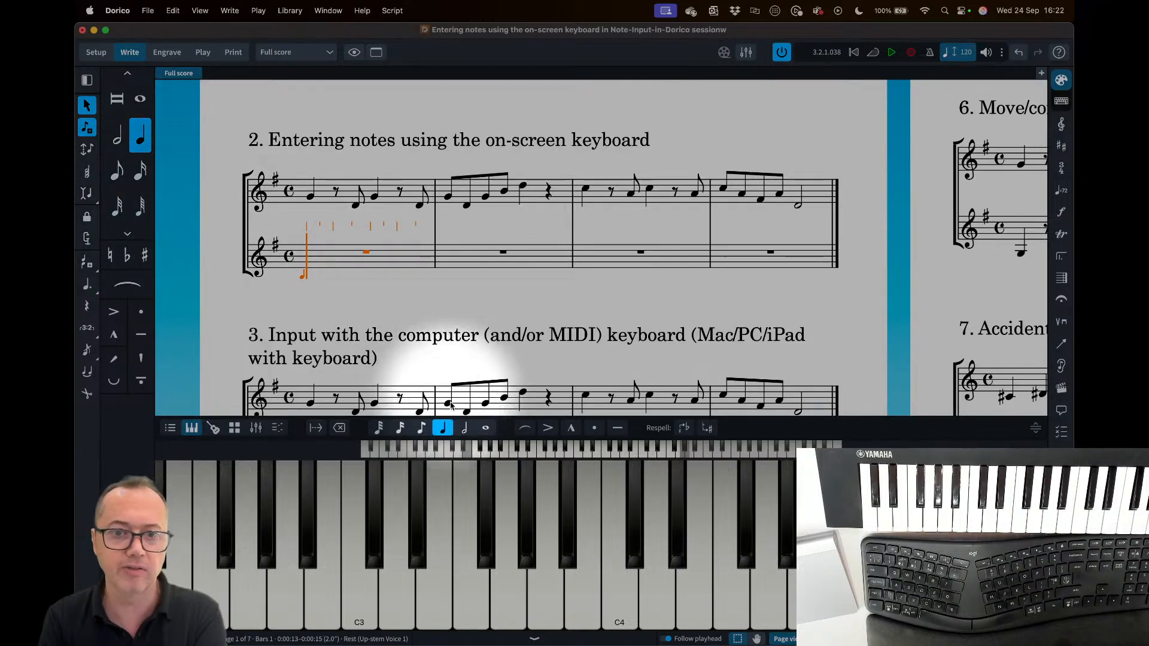
pyautogui.click(422, 430)
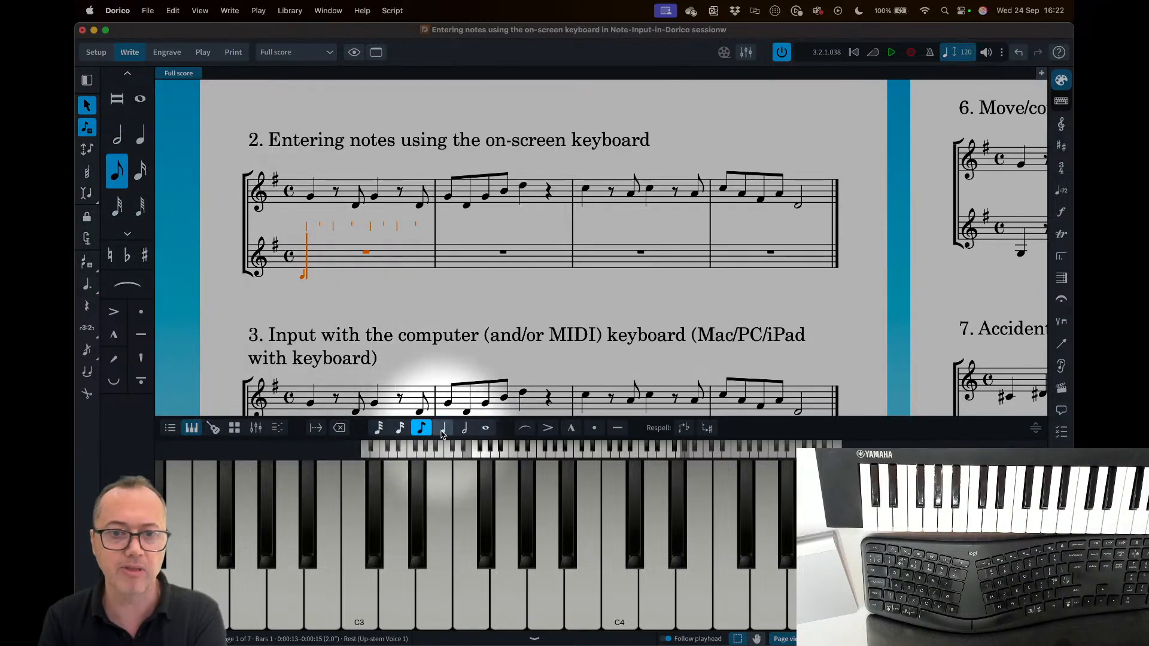
pyautogui.click(442, 431)
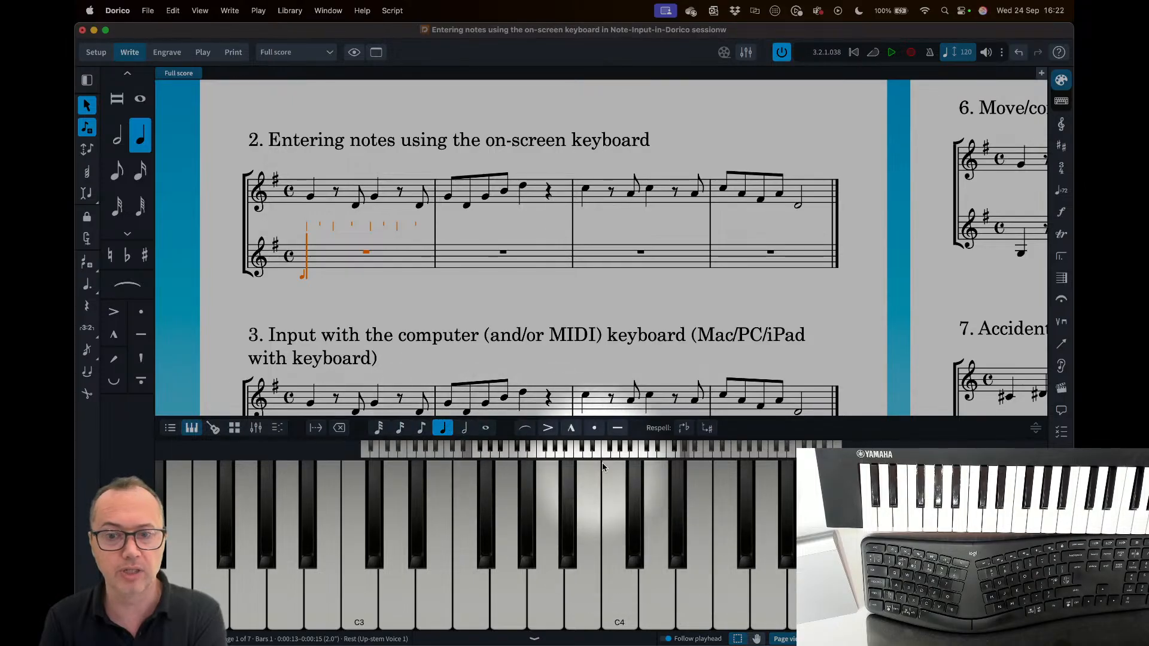
pyautogui.click(763, 586)
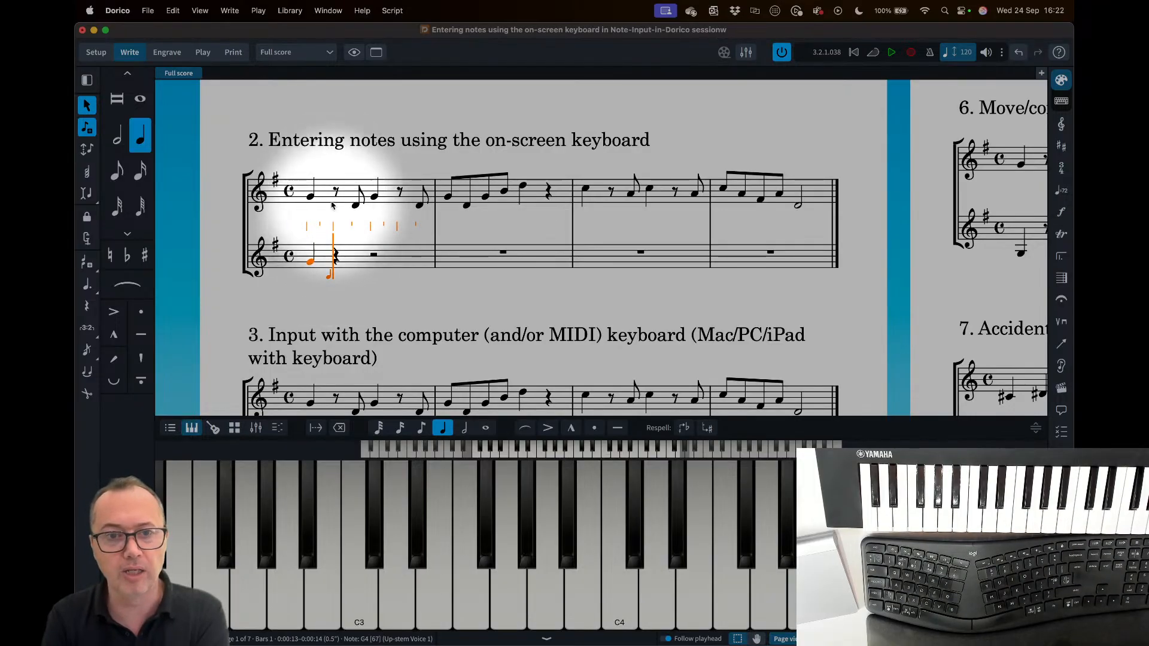
pyautogui.click(421, 429)
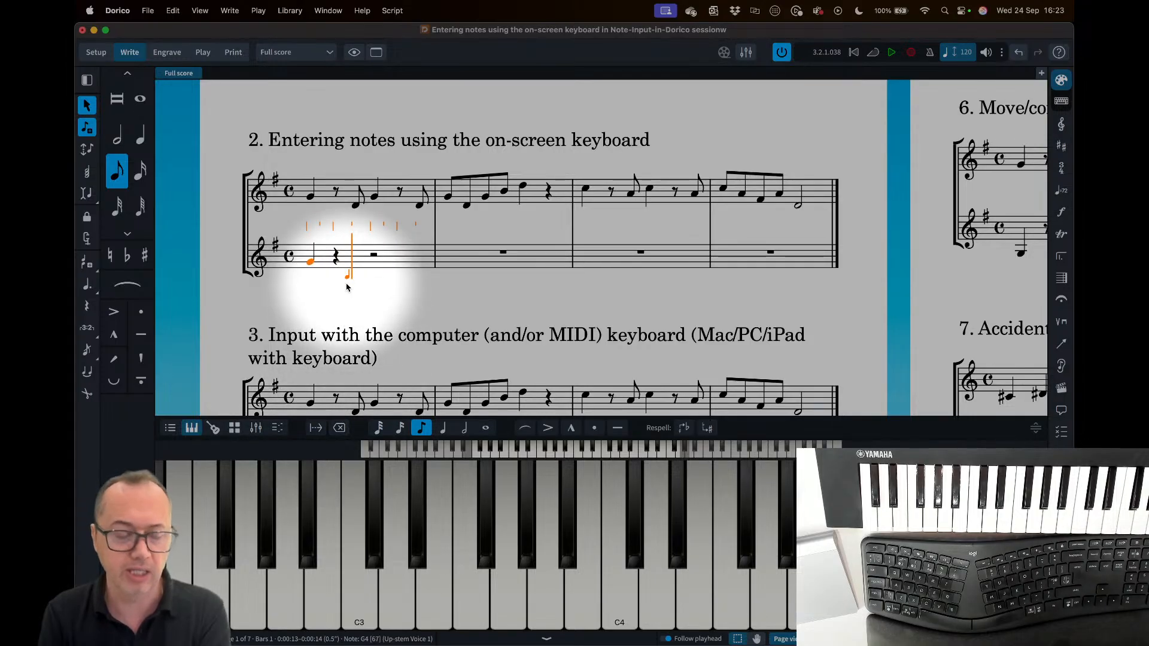
pyautogui.press('super+z')
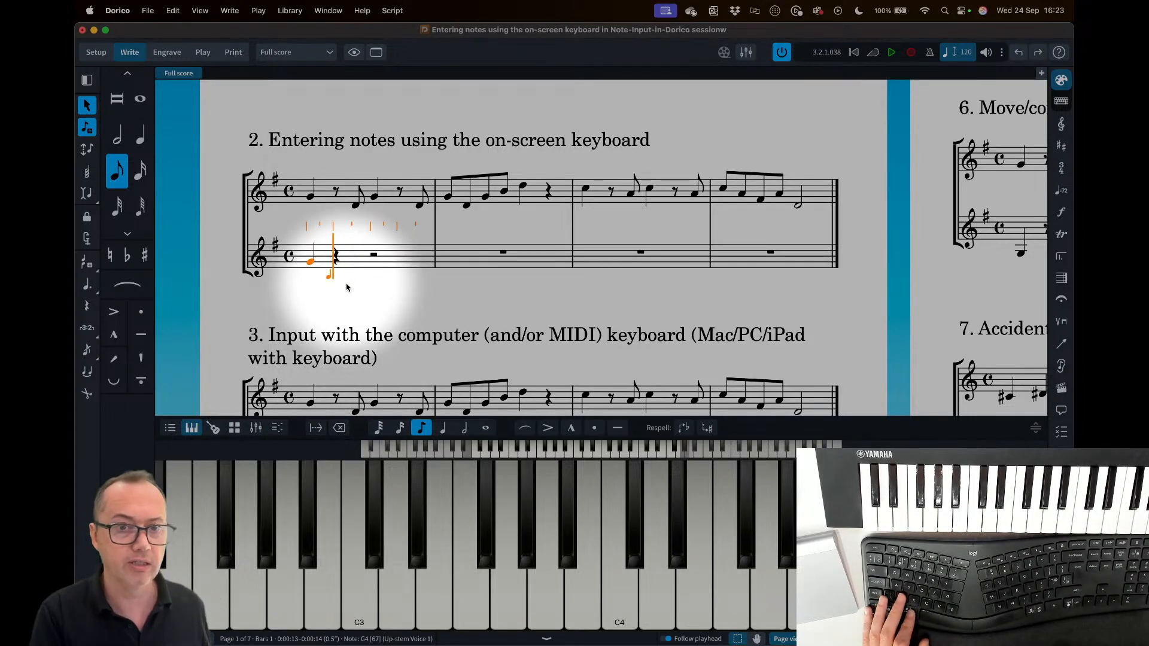
pyautogui.press('6')
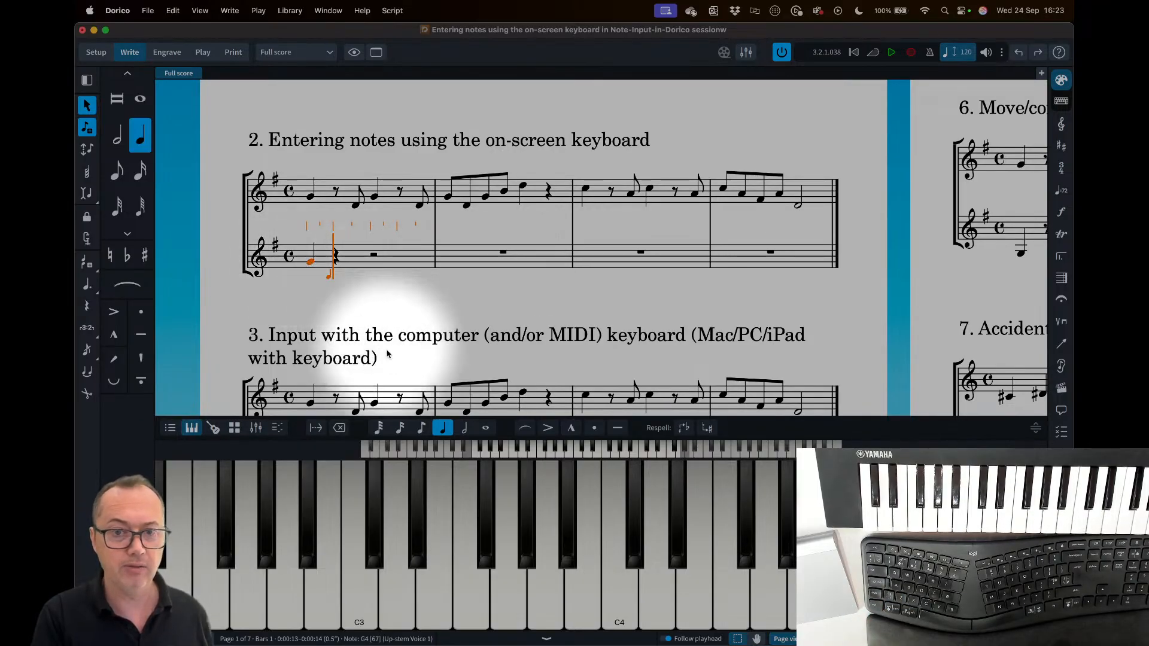
# - Position the caret on the second half of beat 2 in bar 1 and enter an eighth-note D4 with the on-screen keyboard
pyautogui.click(421, 430)
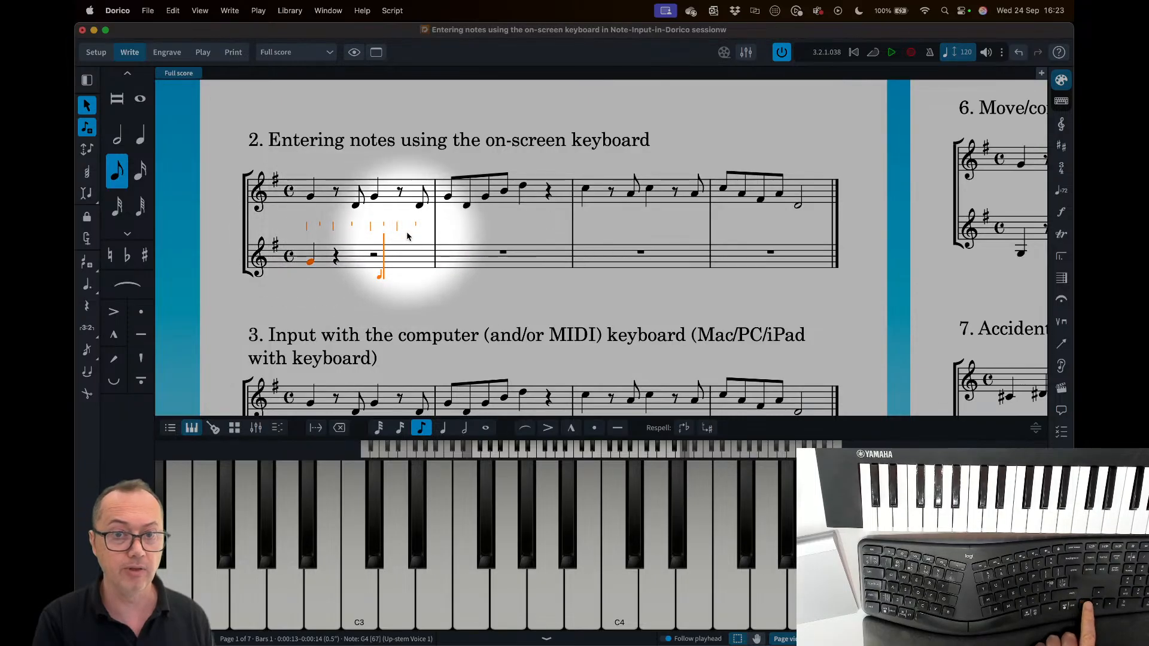
pyautogui.press('Left')
pyautogui.press('Left')
pyautogui.press('Left')
pyautogui.press('Left')
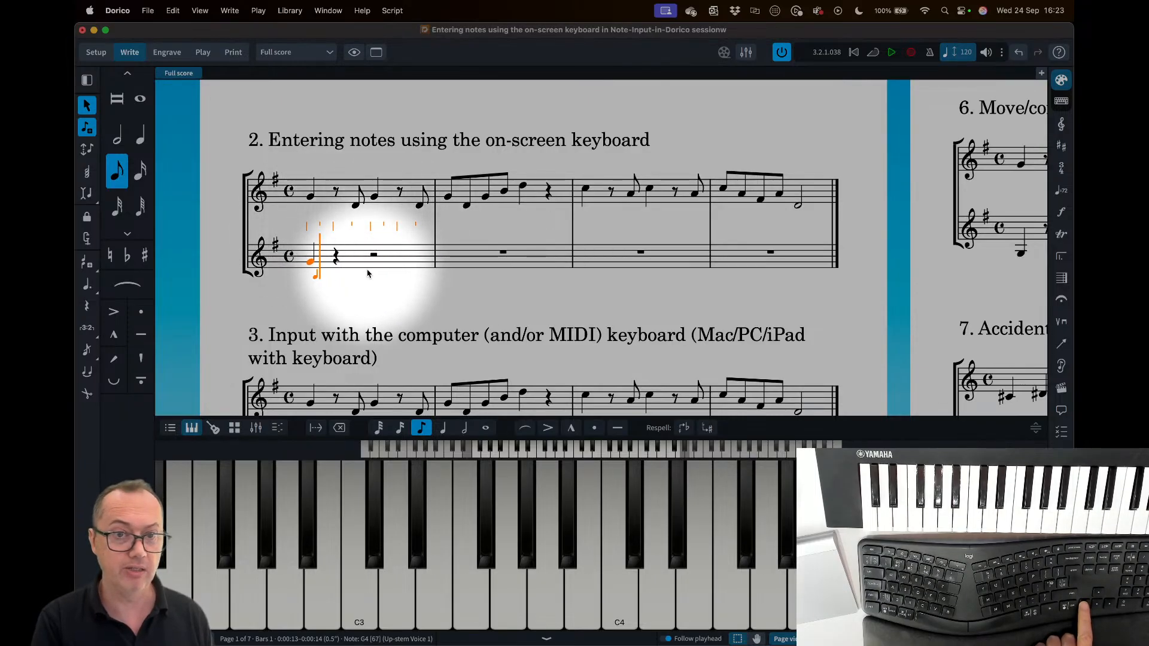
pyautogui.press('Right')
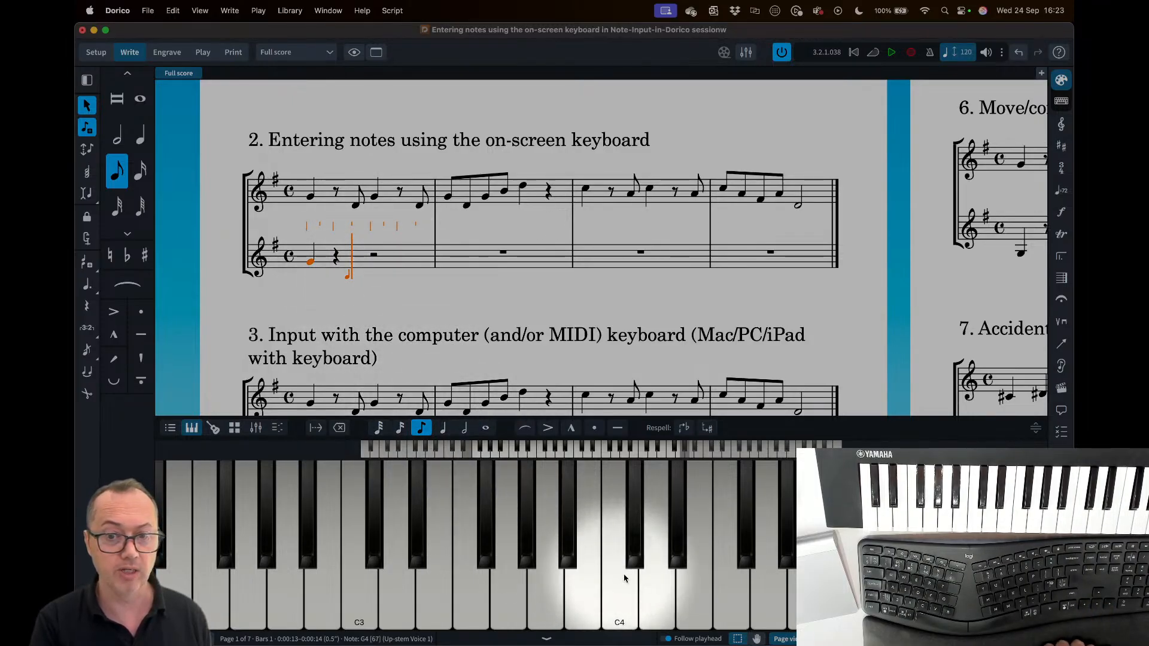
pyautogui.click(657, 592)
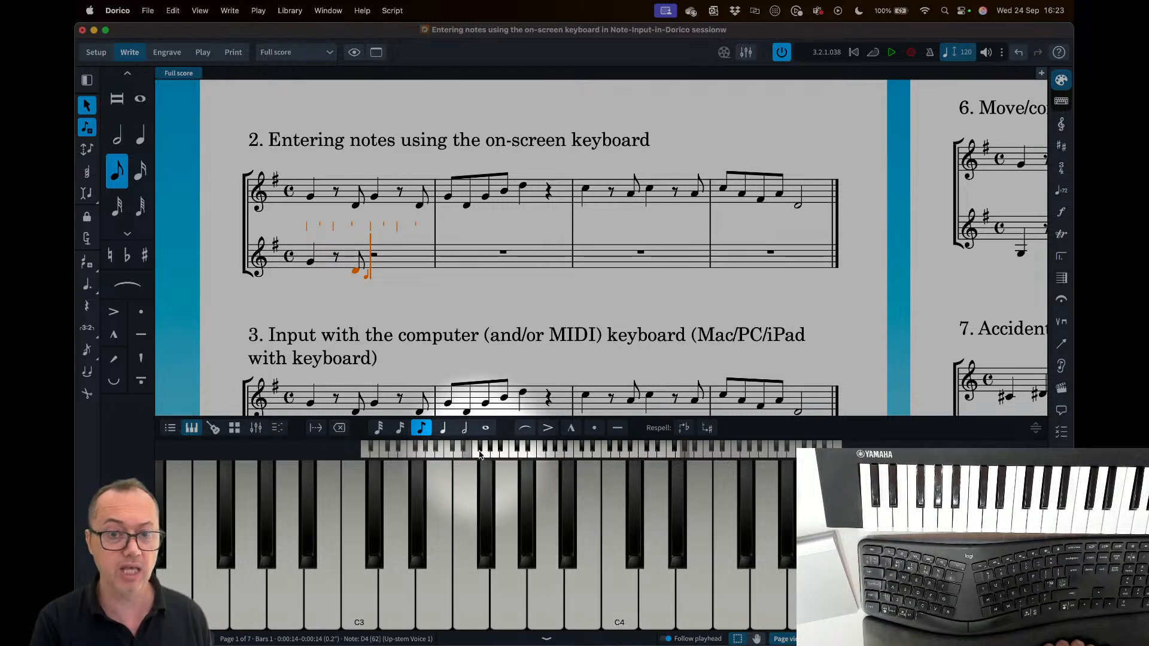
# - Complete bar 1 with a quarter-note G4 on beat 3 and an eighth-note D4 on the second half of beat 4
pyautogui.click(442, 428)
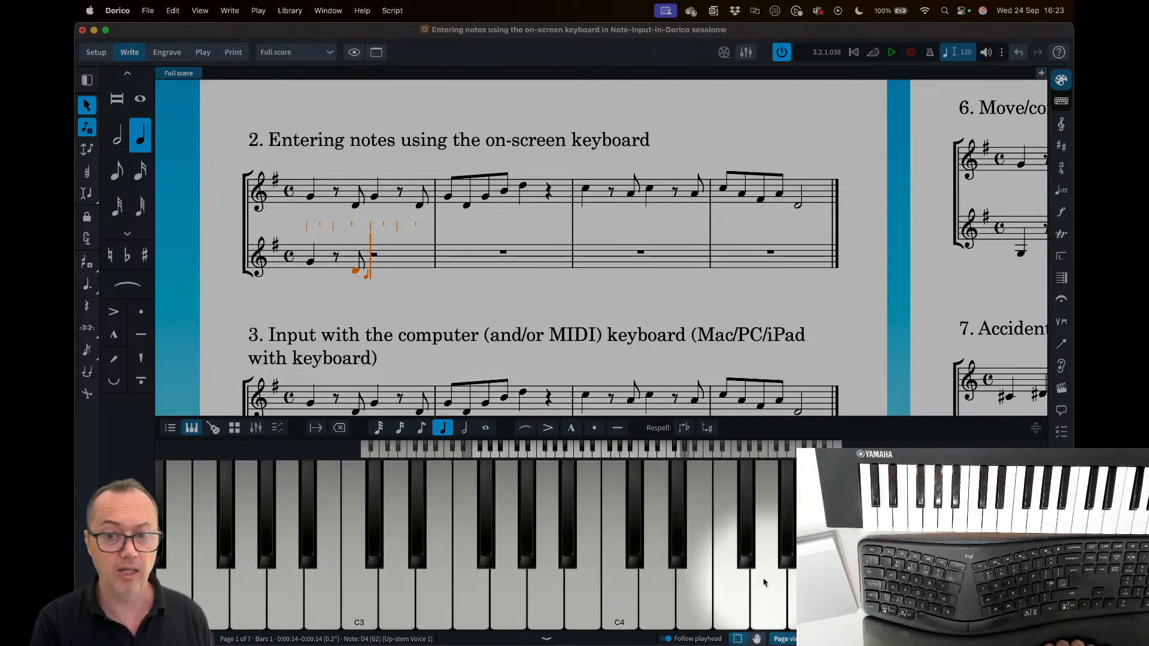
pyautogui.click(768, 515)
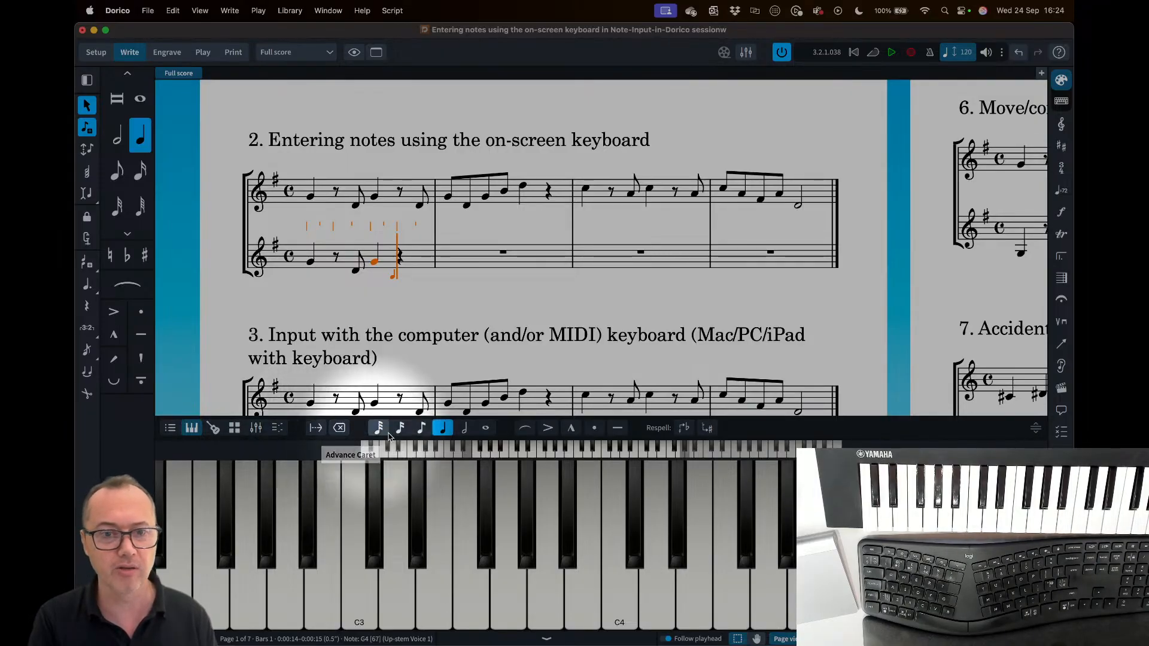
pyautogui.press('5')
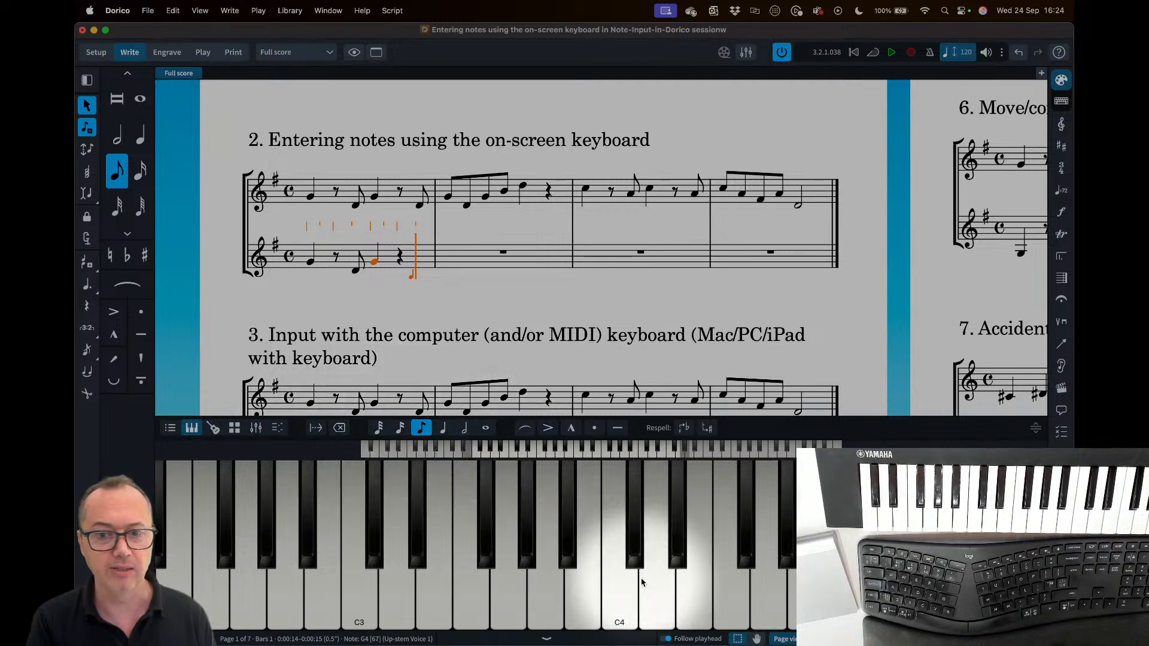
pyautogui.click(654, 590)
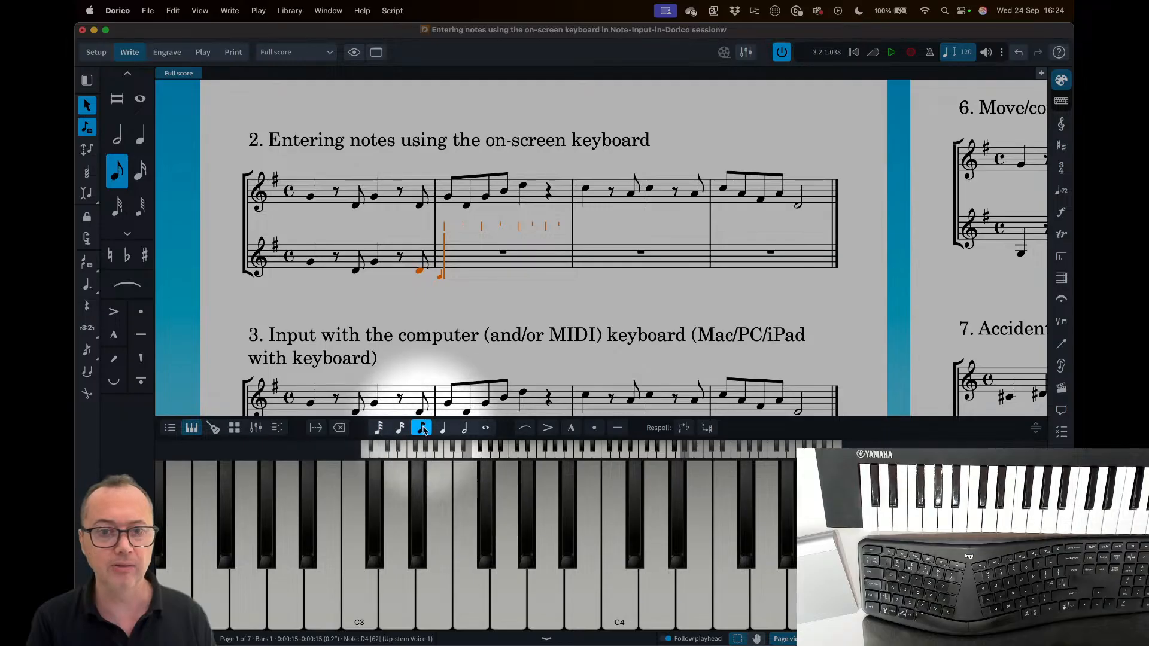
# - Fill bar 2 with eighth notes G4, D4, G4, B4 and a quarter-note D5, and enter a quarter-note C5 at the start of bar 3
pyautogui.click(768, 593)
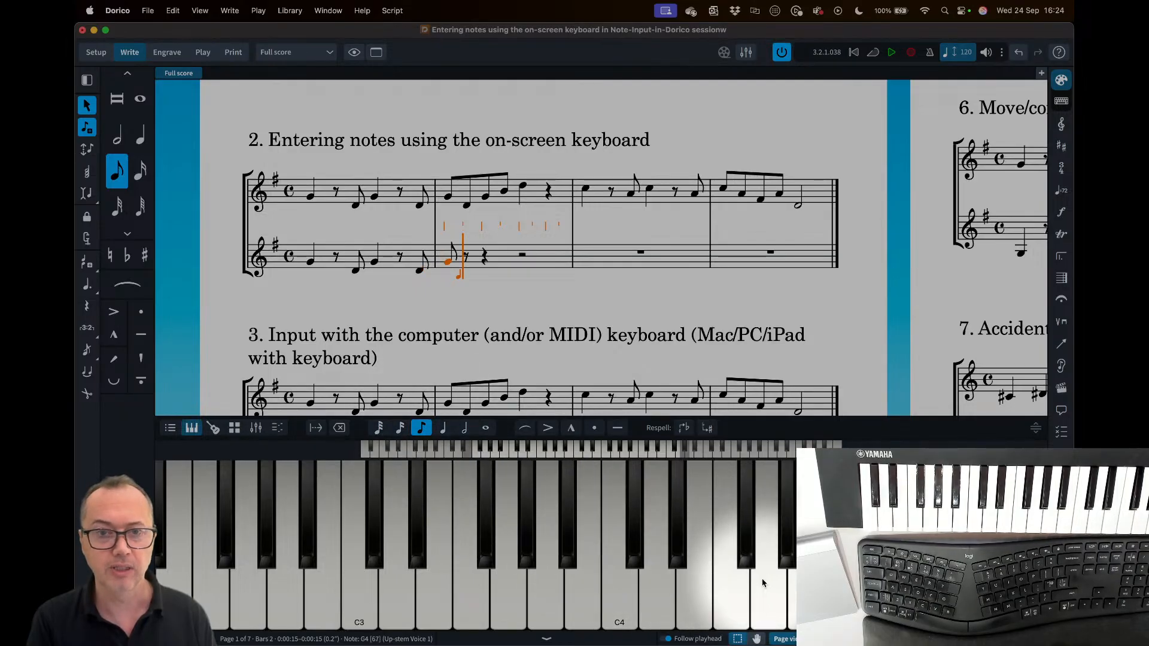
pyautogui.click(658, 593)
pyautogui.click(768, 592)
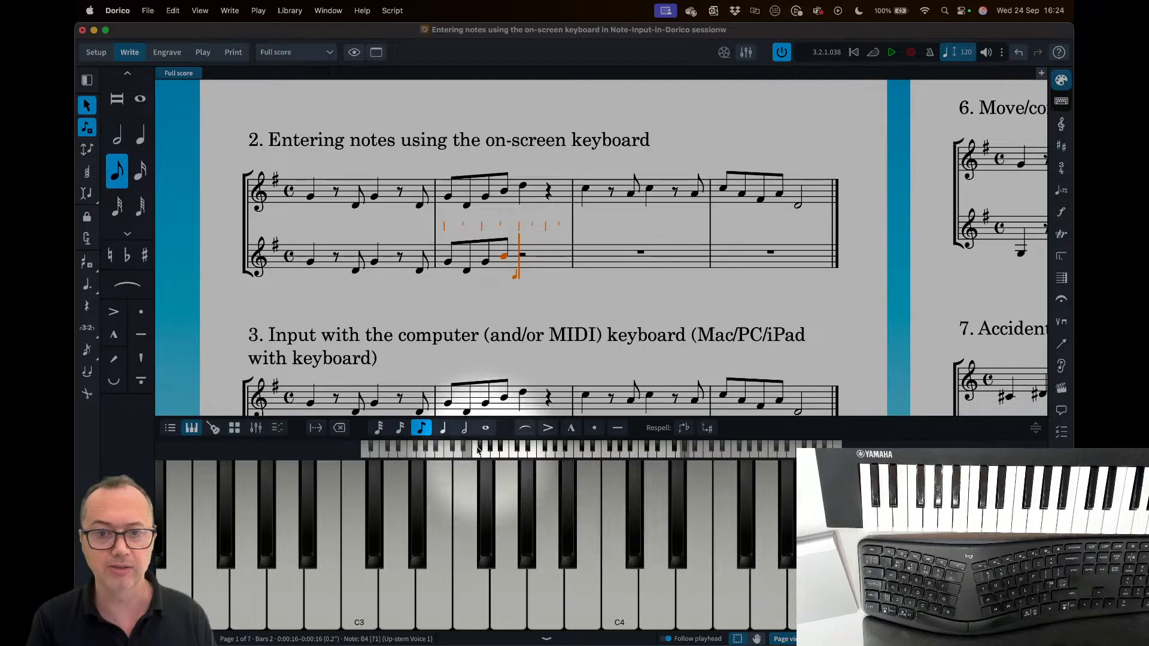
pyautogui.click(443, 427)
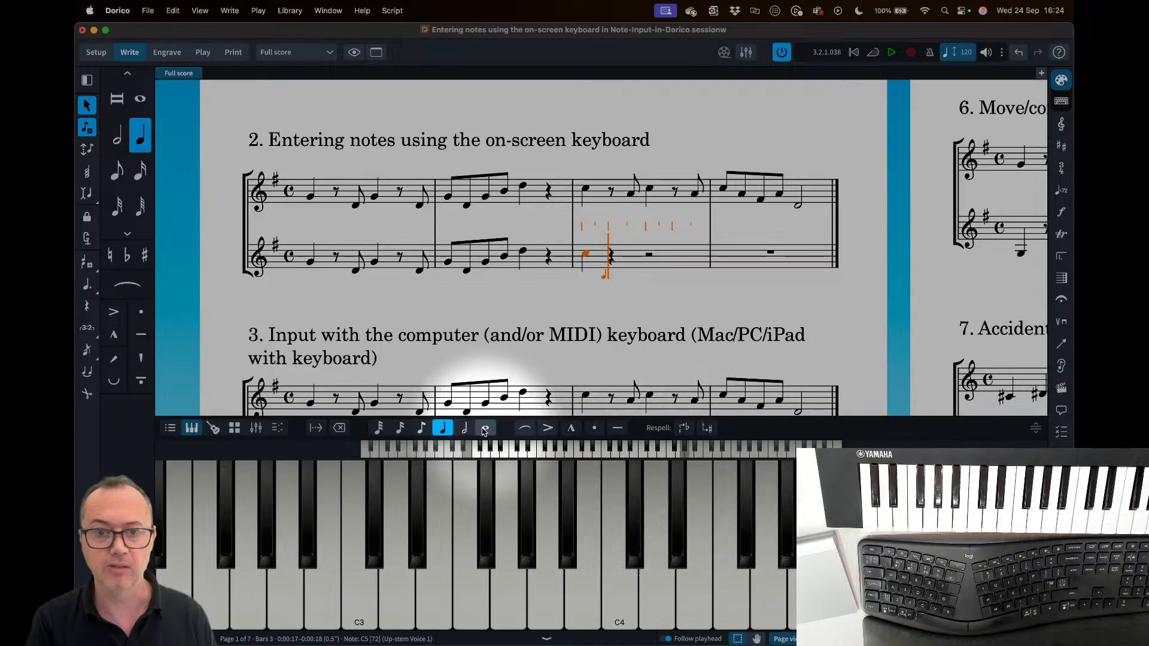
# - Complete bar 3 with an eighth-note A4 on the second half of beats 2 and 4 and a quarter-note C5 on beat 3
pyautogui.click(421, 427)
pyautogui.click(316, 428)
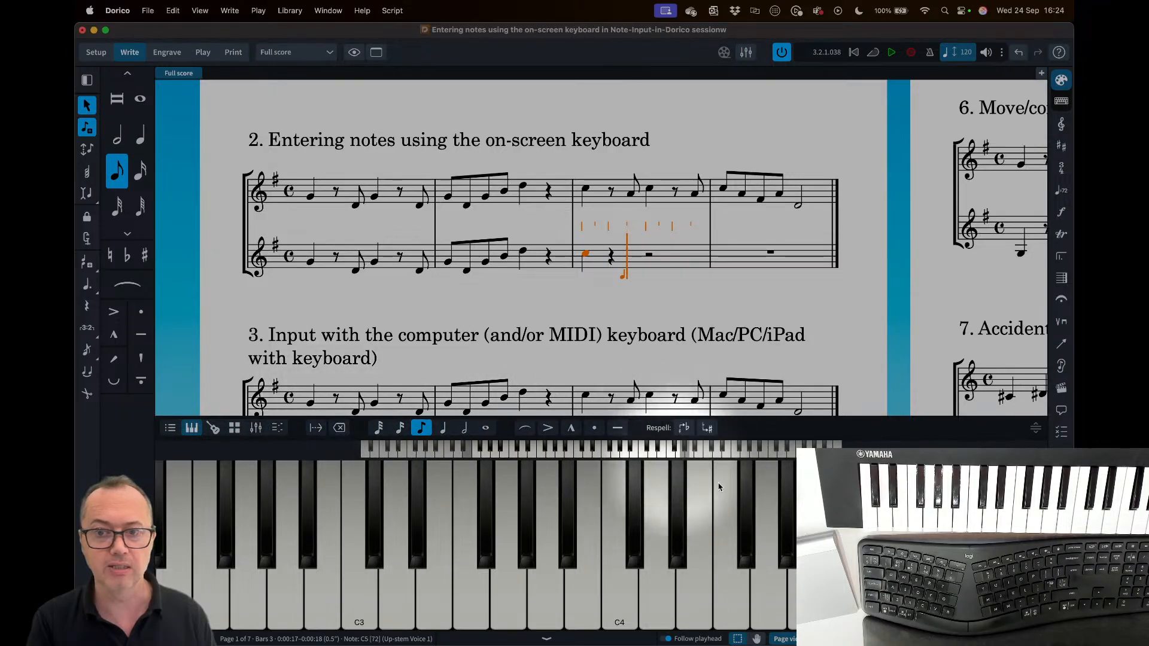
pyautogui.click(804, 574)
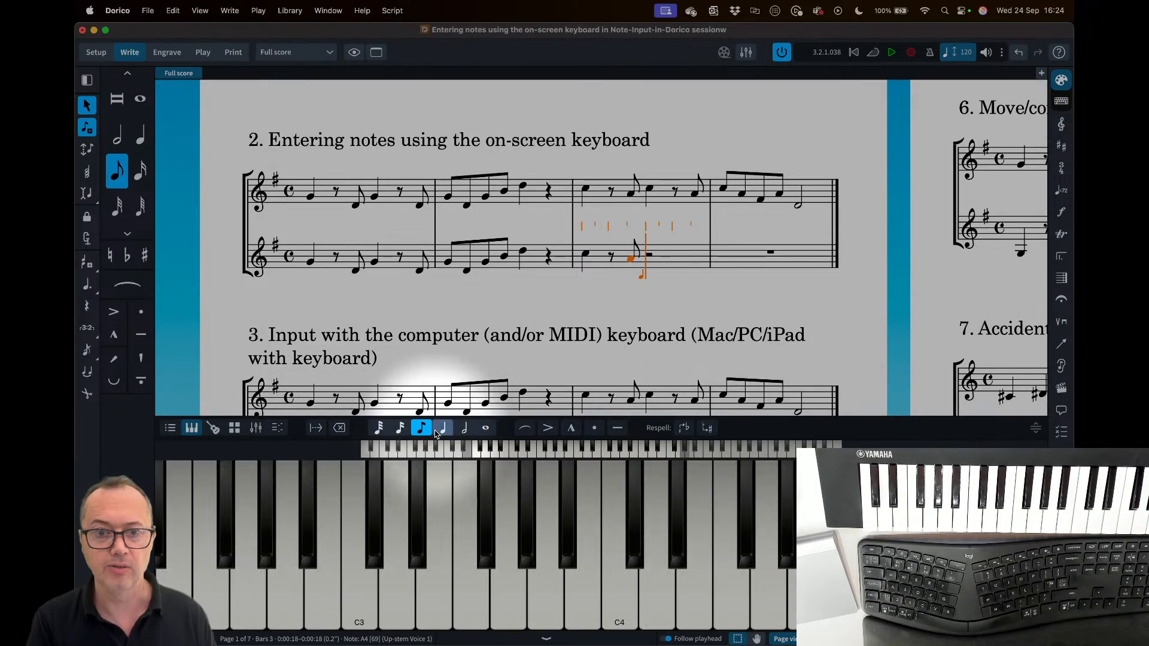
pyautogui.press('6')
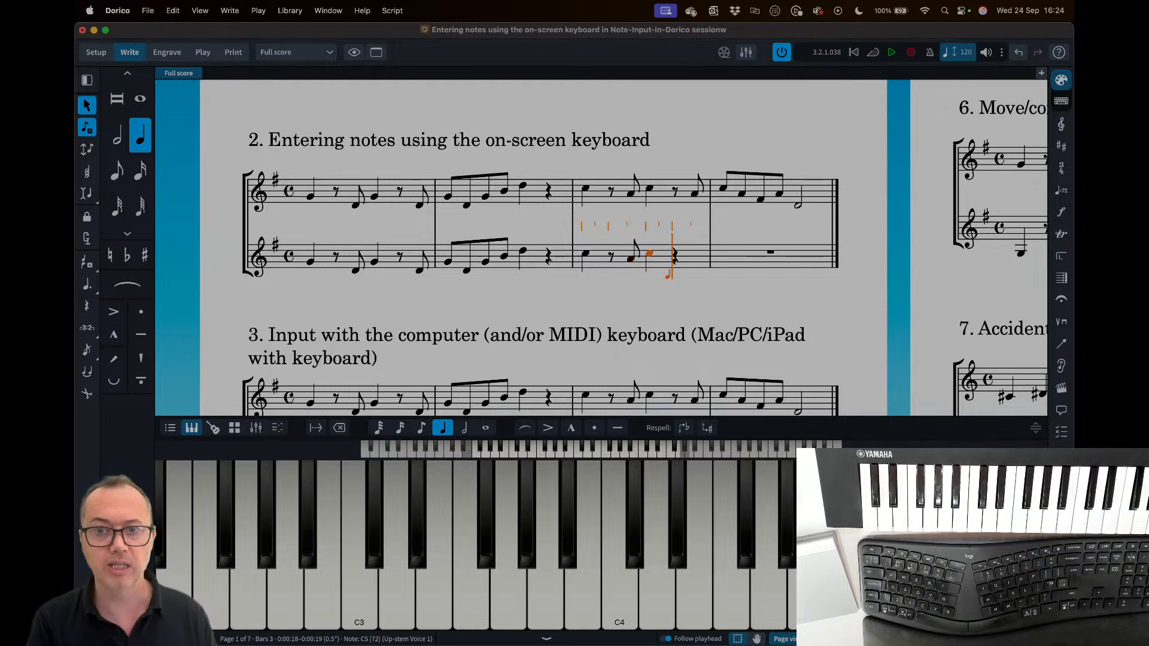
pyautogui.click(421, 427)
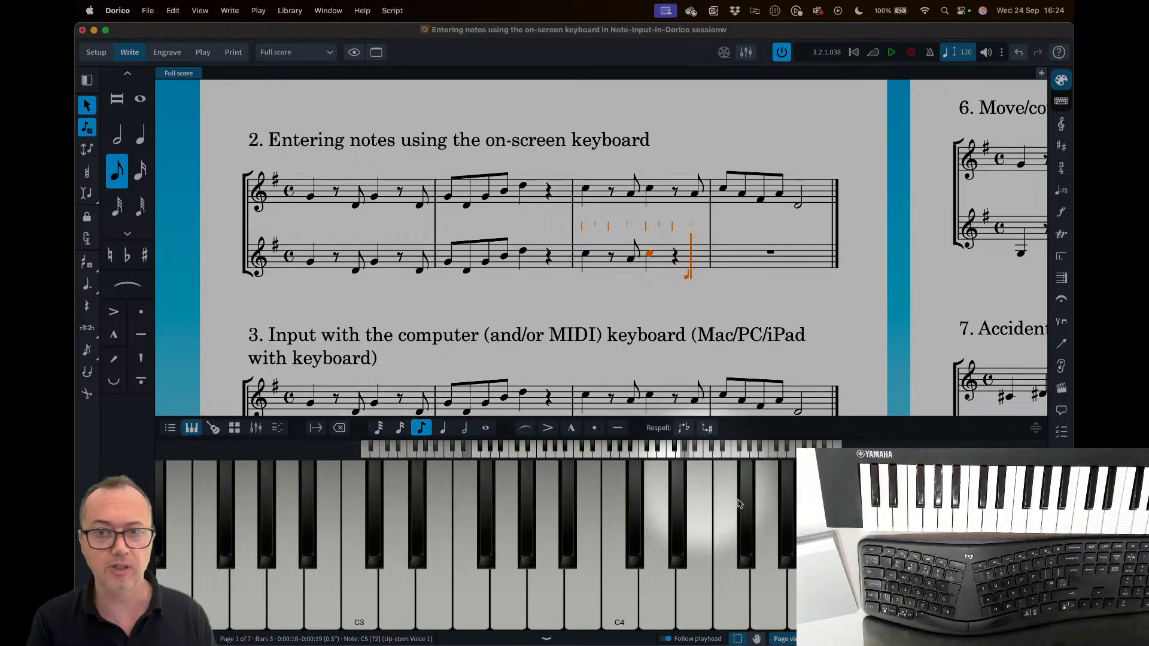
pyautogui.click(806, 600)
# - Enter eighth notes C5 and A4 at the start of bar 4 and replace the mistaken F natural with an F#4
pyautogui.click(878, 600)
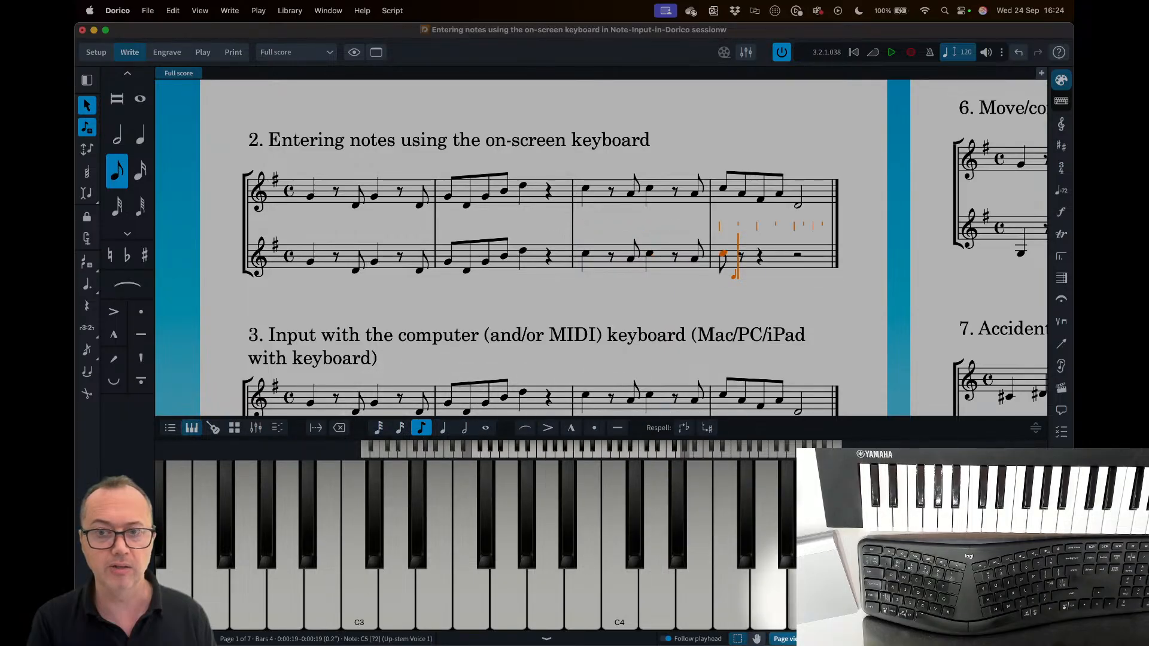
pyautogui.click(807, 600)
pyautogui.click(732, 600)
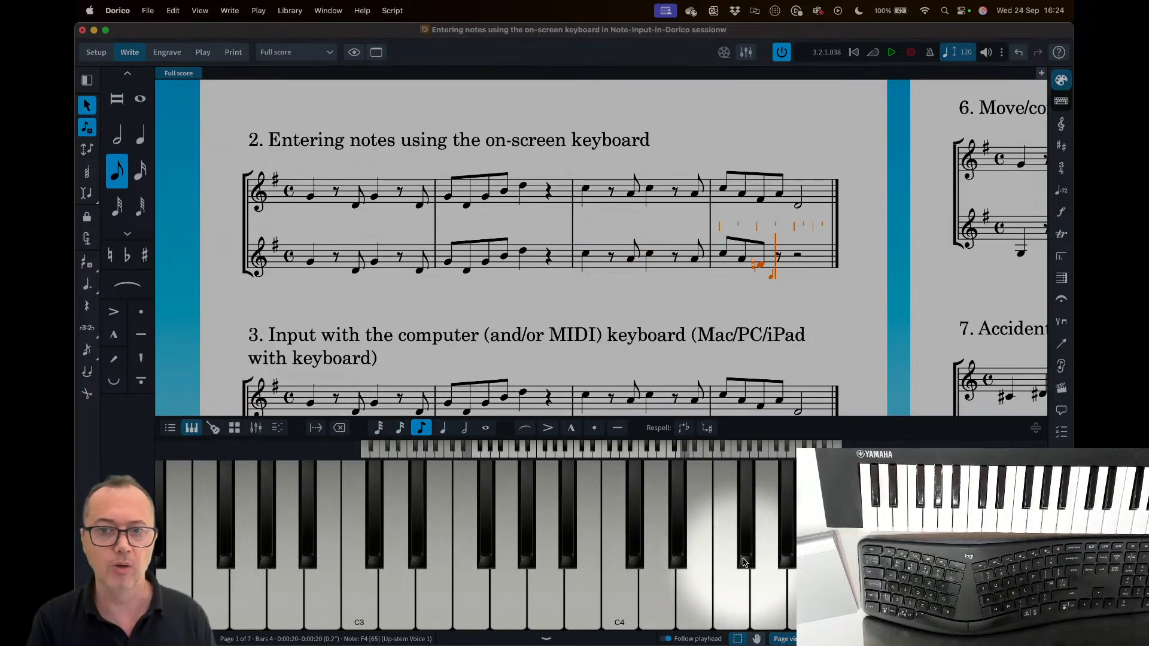
pyautogui.press('BackSpace')
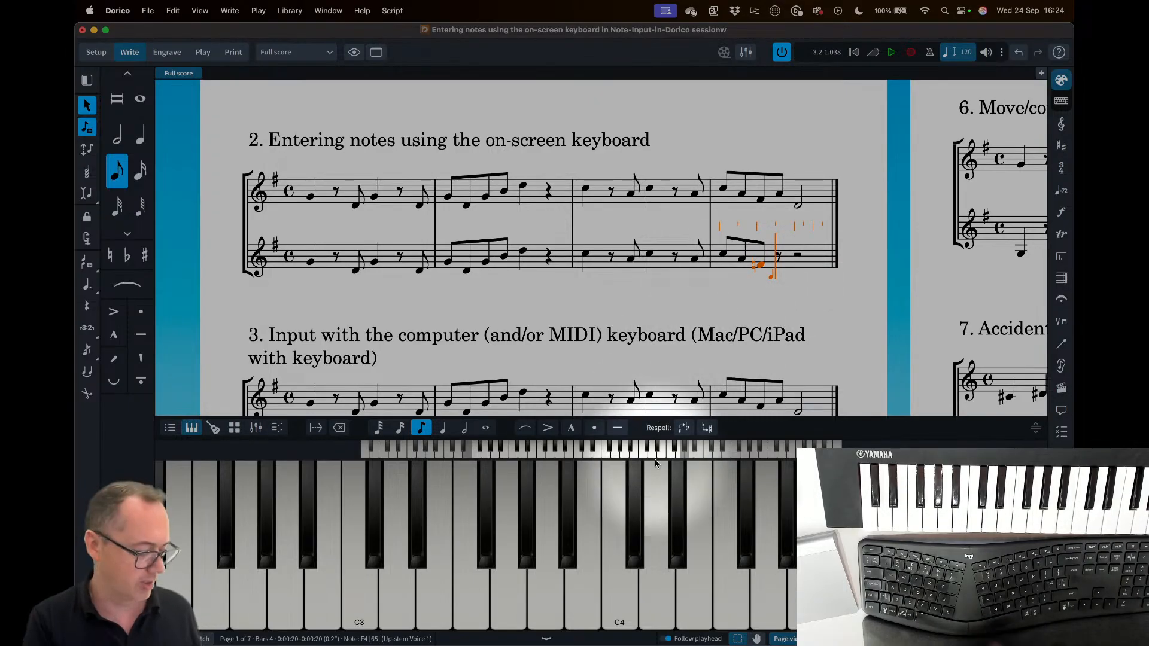
pyautogui.click(745, 534)
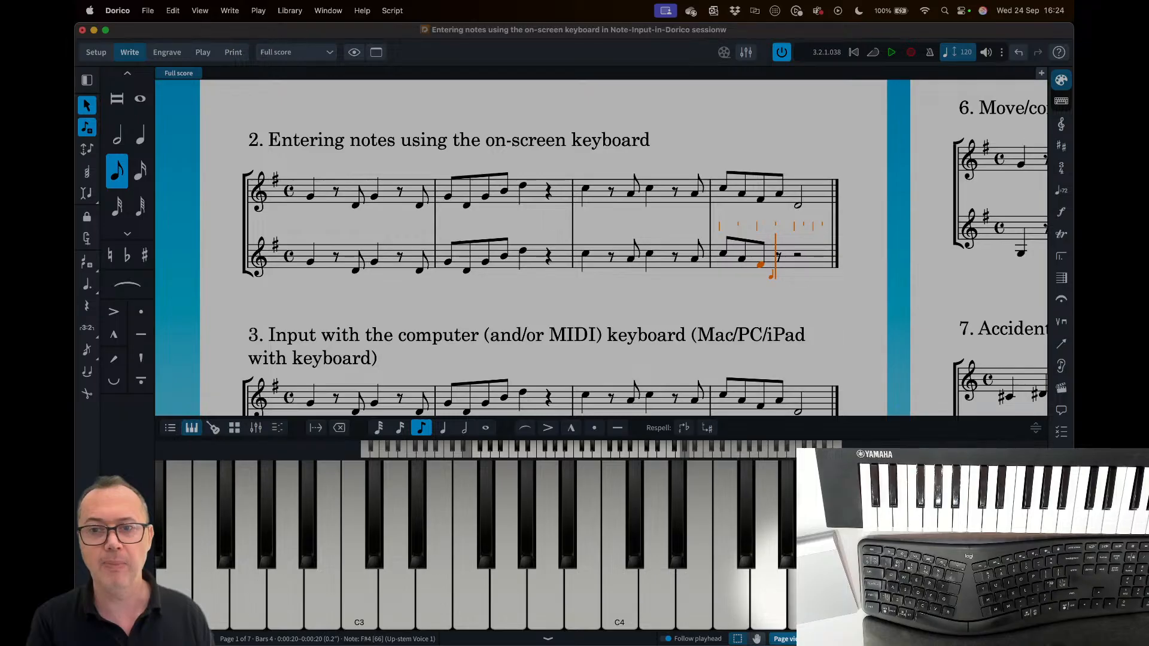
# - Complete bar 4 with an eighth-note A4 and a half-note D4, and end note input
pyautogui.click(805, 583)
pyautogui.click(463, 429)
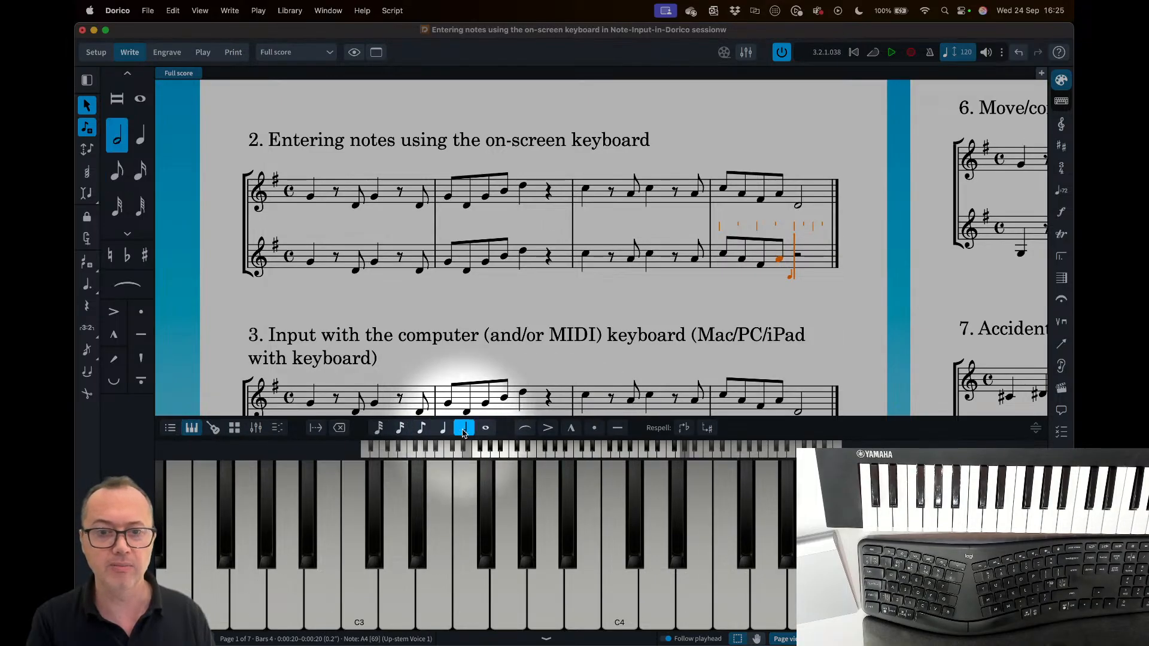
pyautogui.click(656, 573)
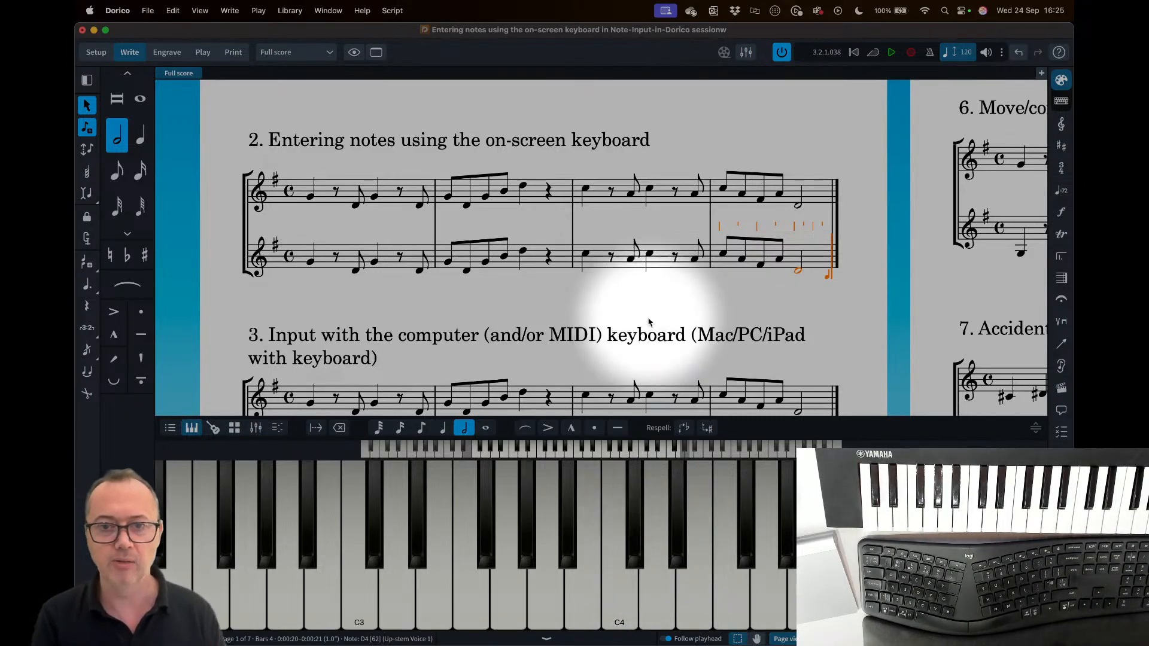
pyautogui.scroll(-2, 627, 293)
pyautogui.scroll(-2, 627, 292)
pyautogui.scroll(1, 629, 293)
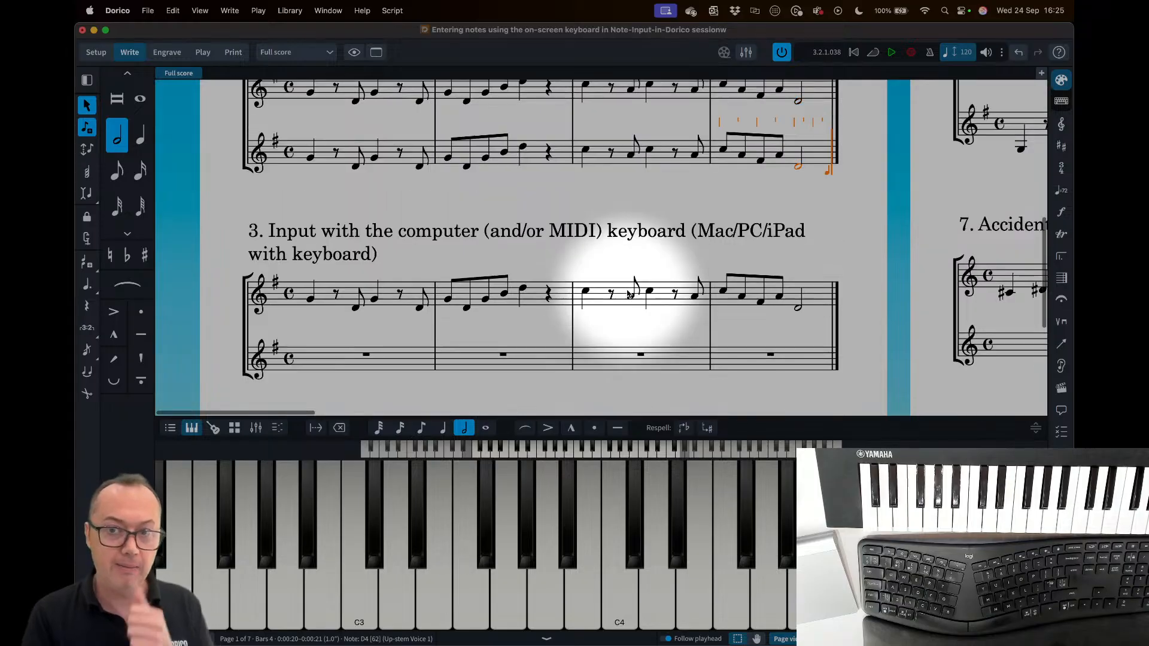
pyautogui.scroll(2, 629, 293)
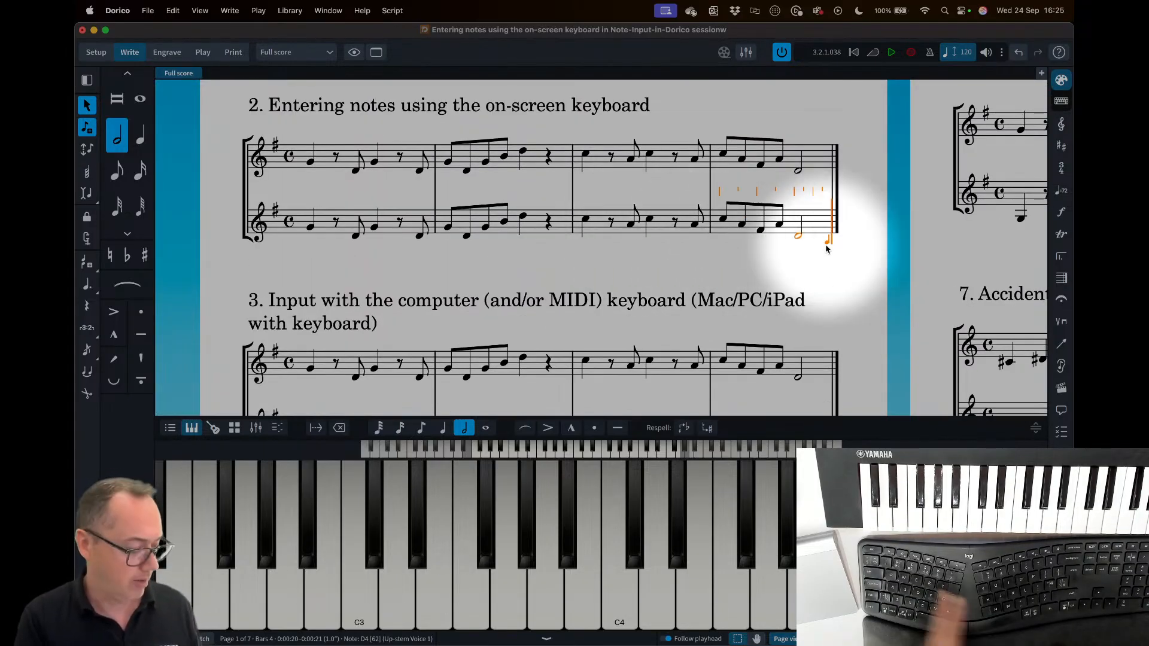
pyautogui.press('Escape')
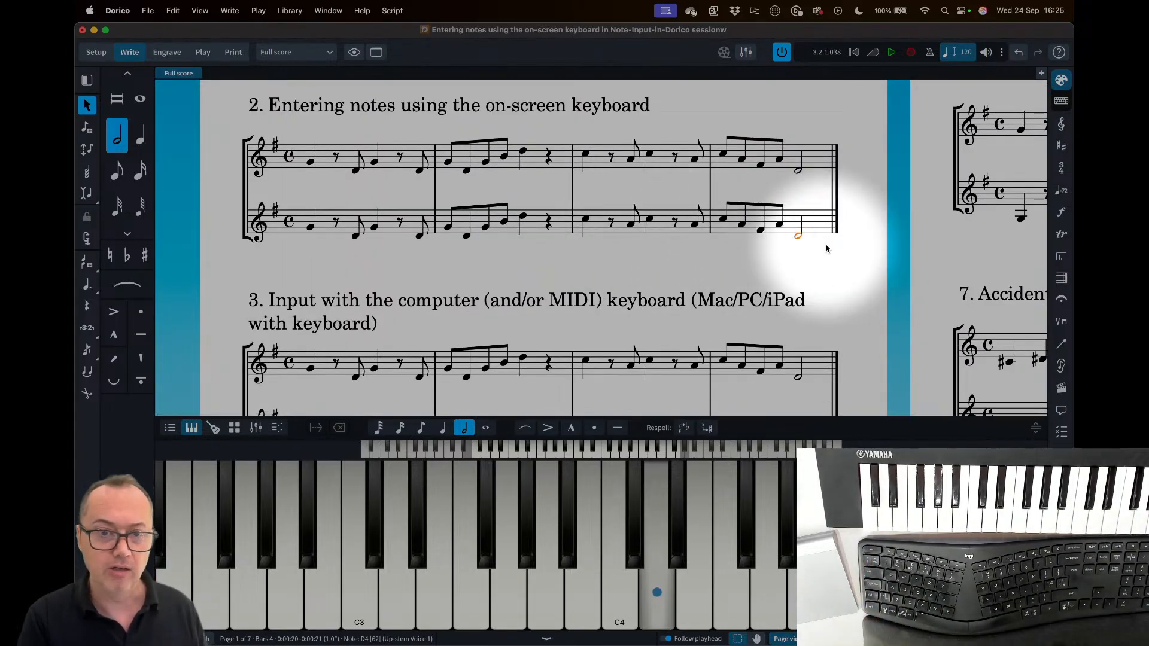
# - Start note input in bar 1 of exercise 3's lower staff, try a finer rhythmic grid and restore it to eighth notes
pyautogui.scroll(-3, 826, 248)
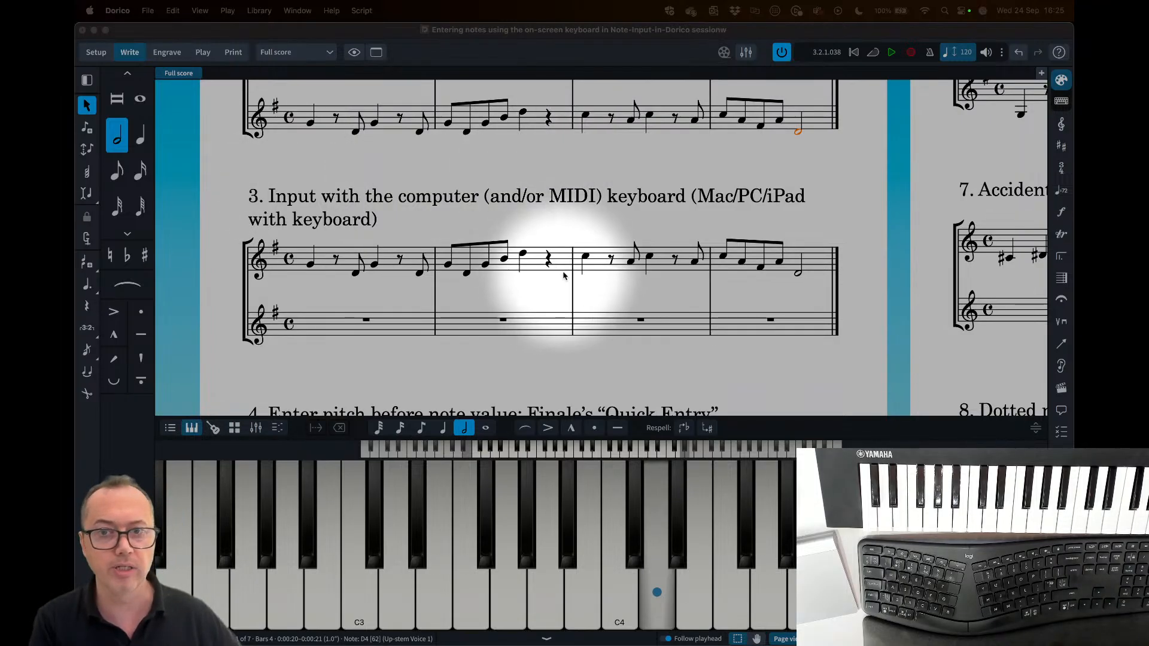
pyautogui.scroll(2, 568, 275)
pyautogui.scroll(-2, 569, 272)
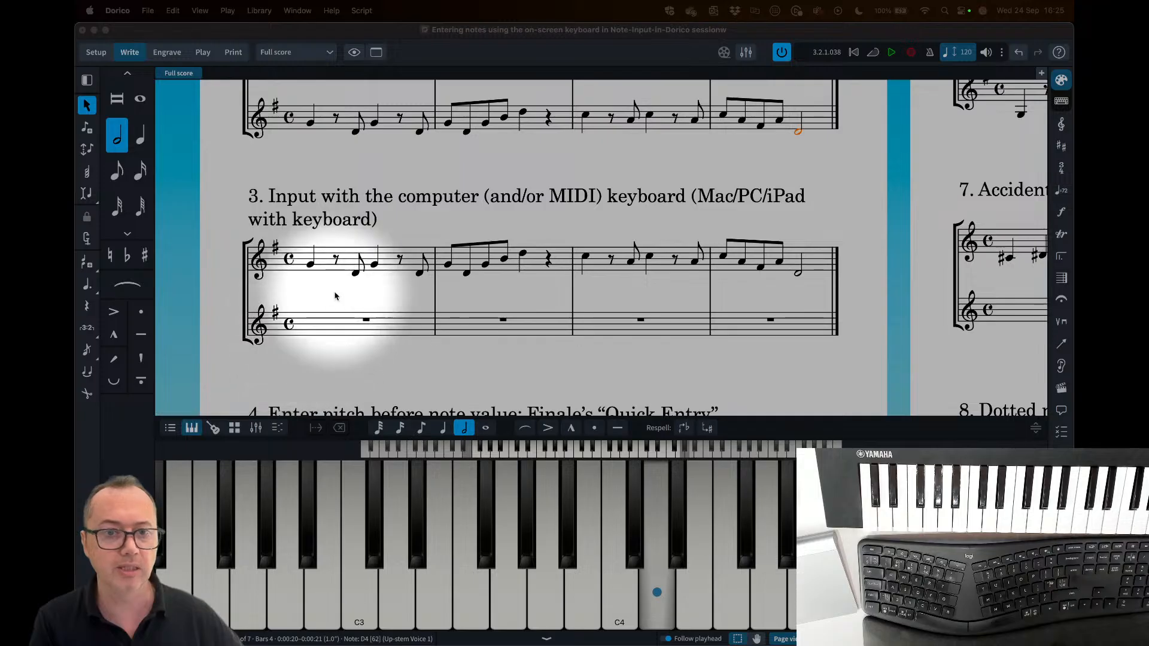
pyautogui.doubleClick(305, 318)
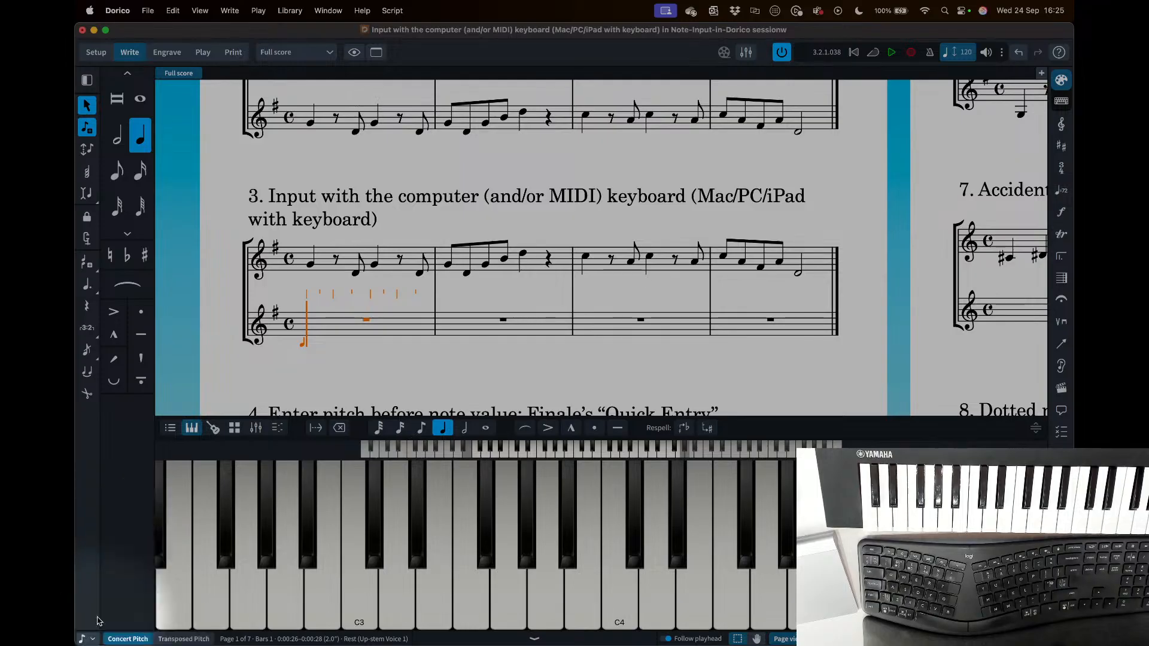
pyautogui.click(92, 641)
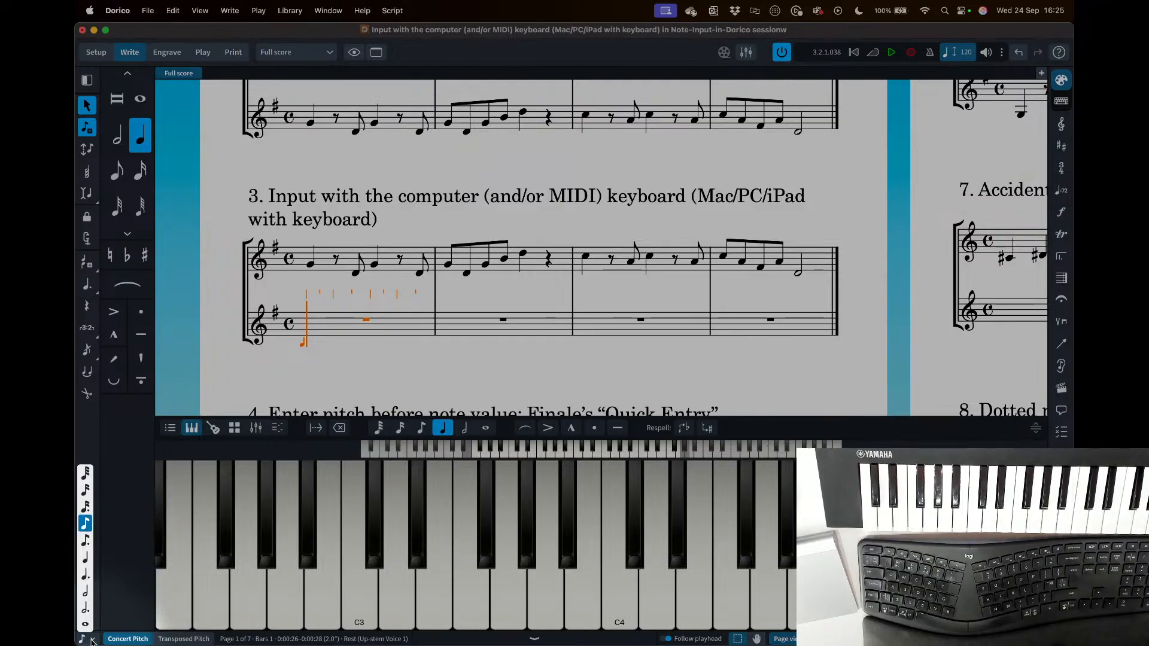
pyautogui.click(88, 491)
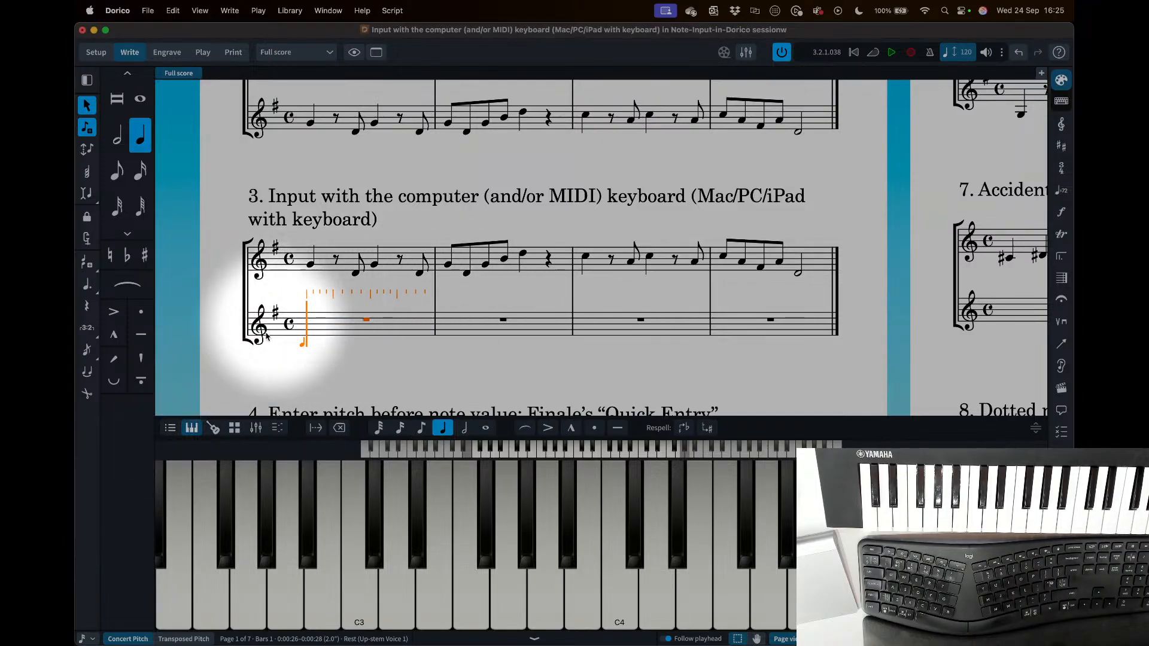
pyautogui.click(94, 639)
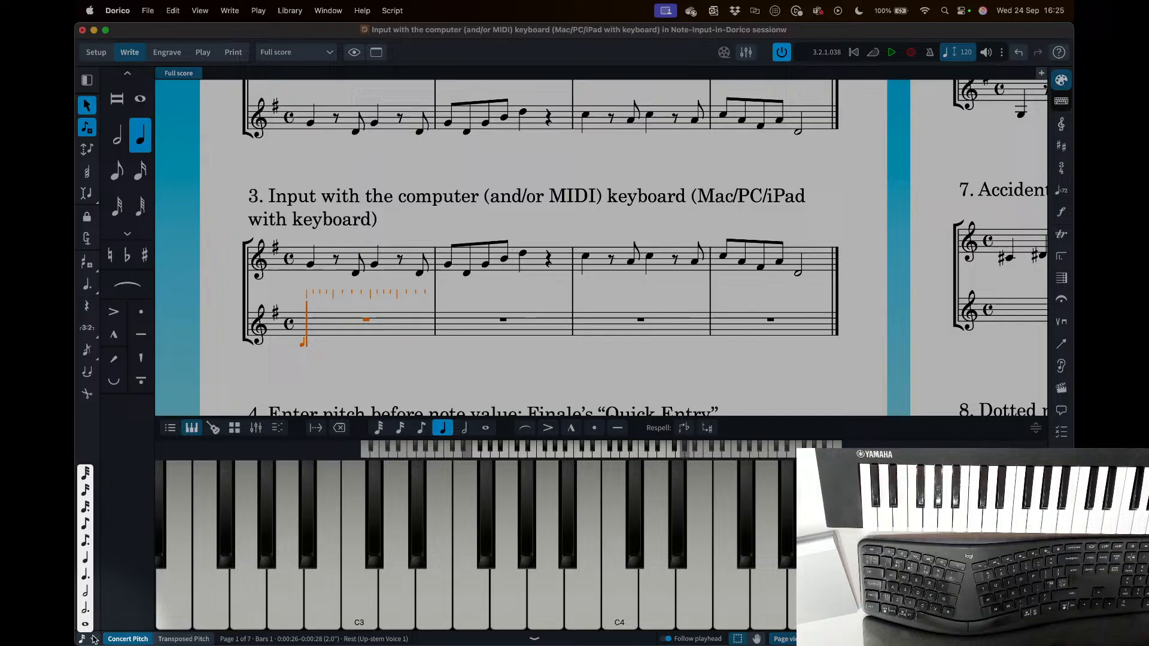
pyautogui.click(86, 525)
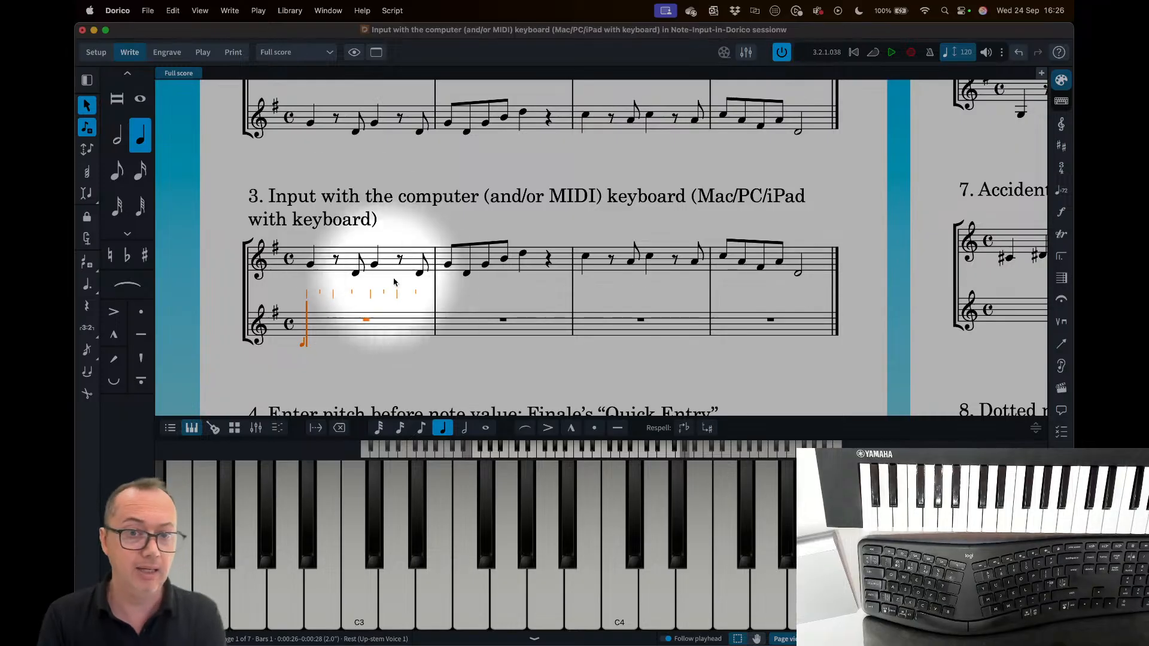
# - Move the quarter-note caret to beat 3 of exercise 3's lower staff and back to the bar's start, and end note input
pyautogui.press('6')
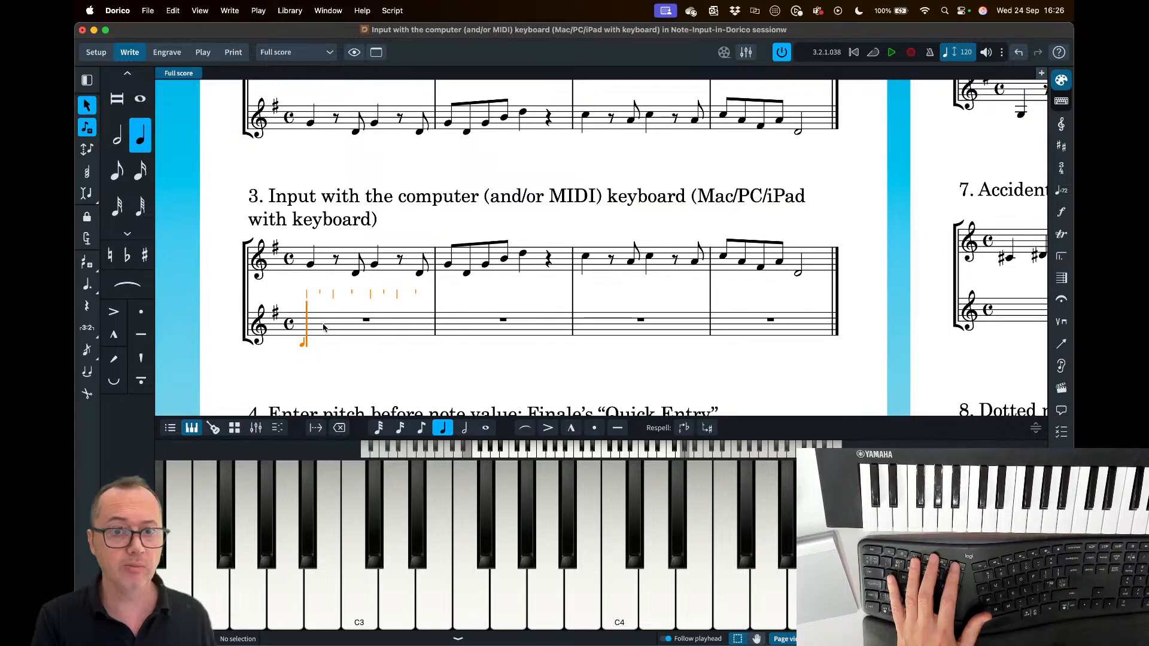
pyautogui.press('Right')
pyautogui.press('Right')
pyautogui.press('Right')
pyautogui.press('Right')
pyautogui.press('Right')
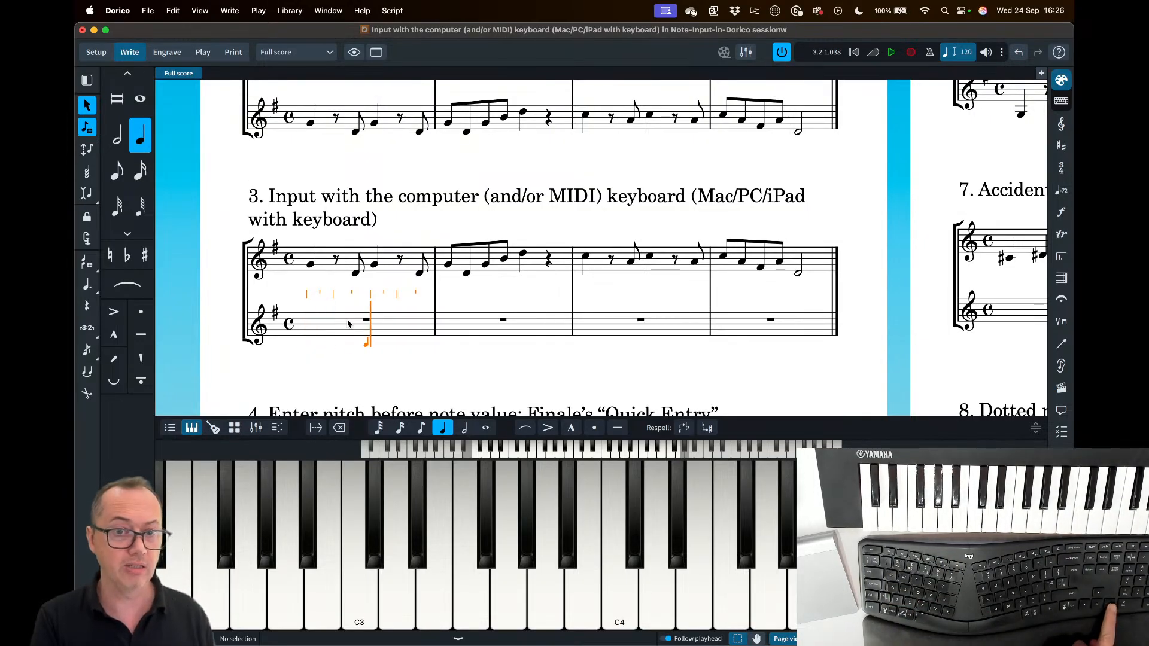
pyautogui.press('Left')
pyautogui.press('Left')
pyautogui.press('Left')
pyautogui.press('Left')
pyautogui.press('Left')
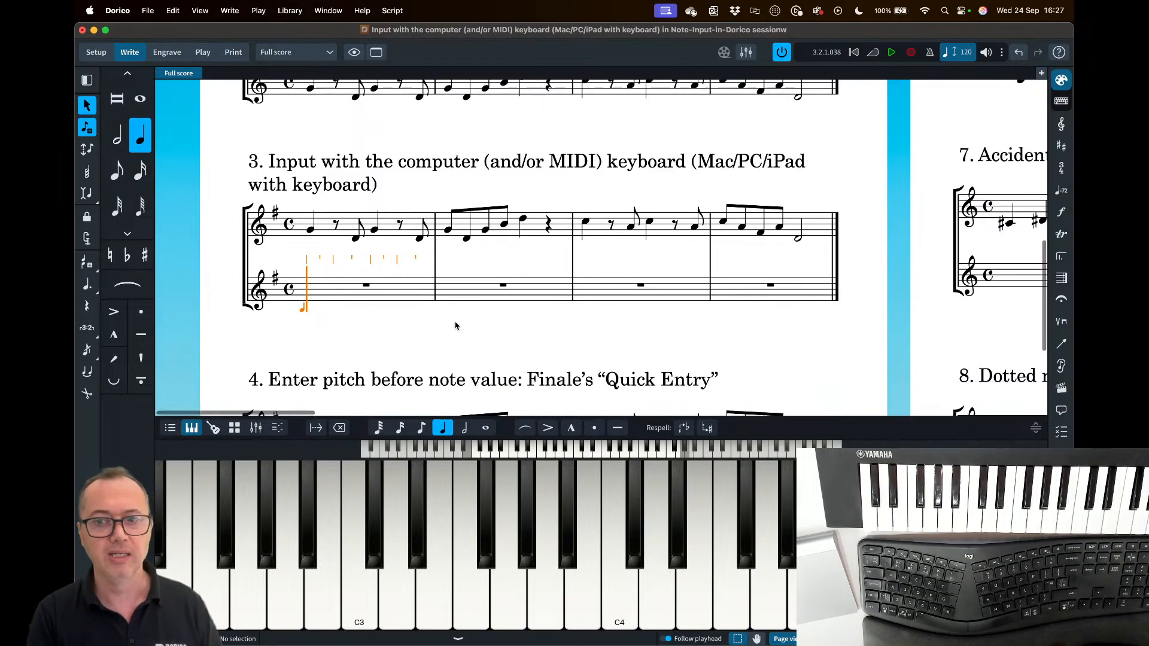
pyautogui.scroll(-2, 446, 340)
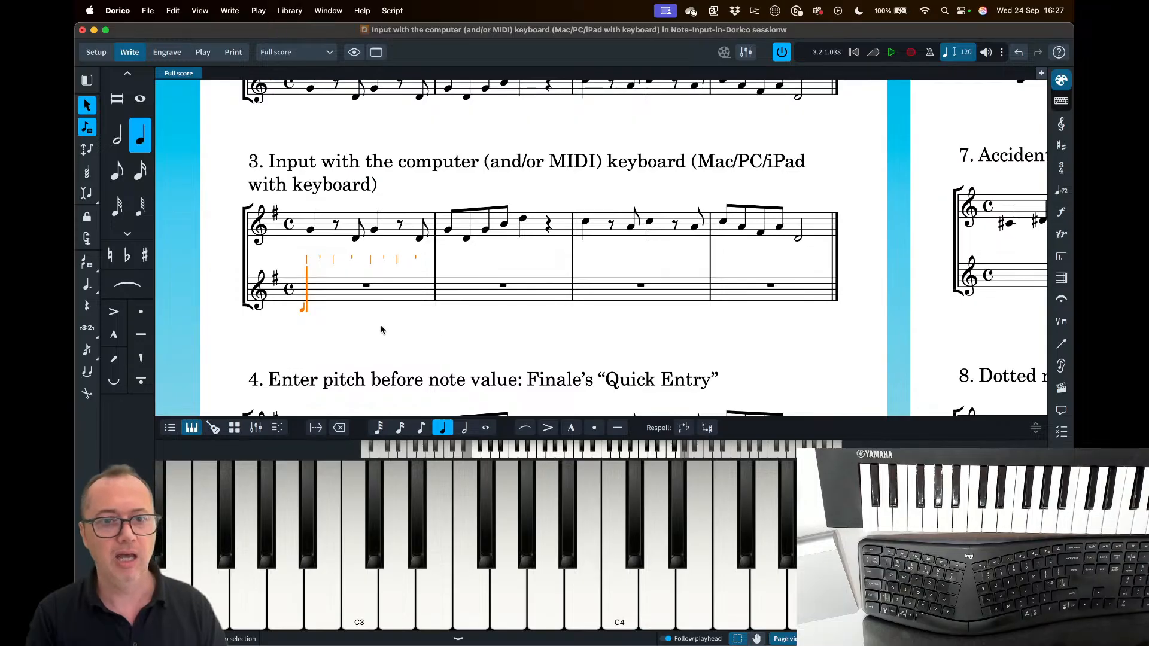
pyautogui.press('Escape')
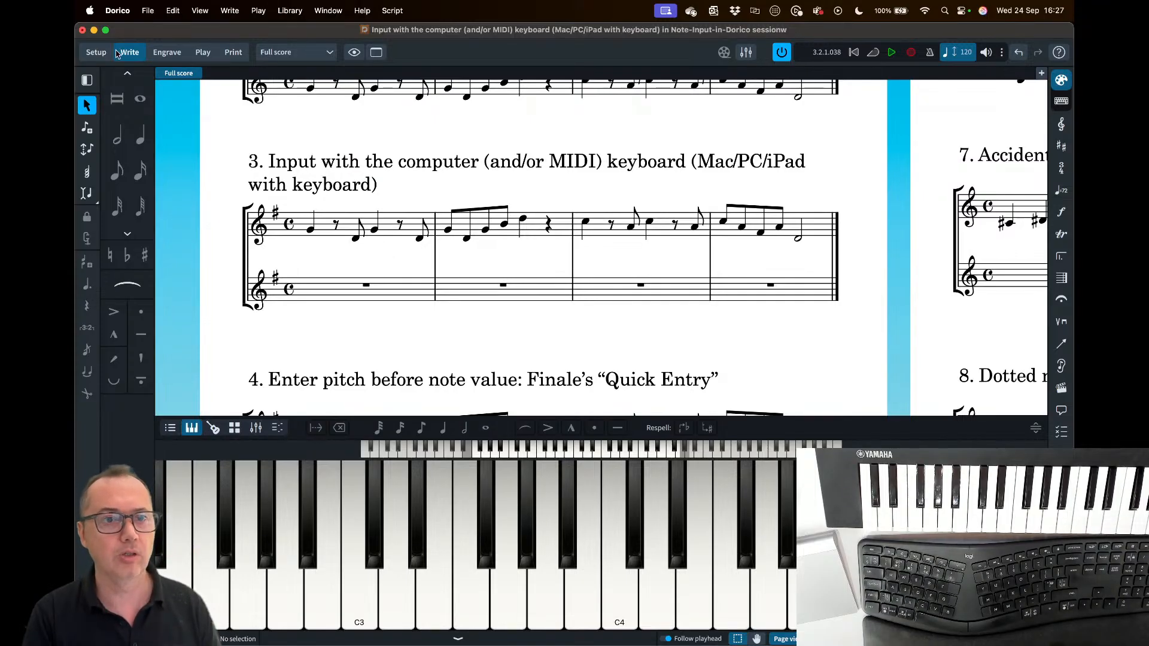
# - Switch to Setup mode and examine the available options for flow 3, "Input with the computer (and/or MIDI) keyboard"
pyautogui.click(95, 52)
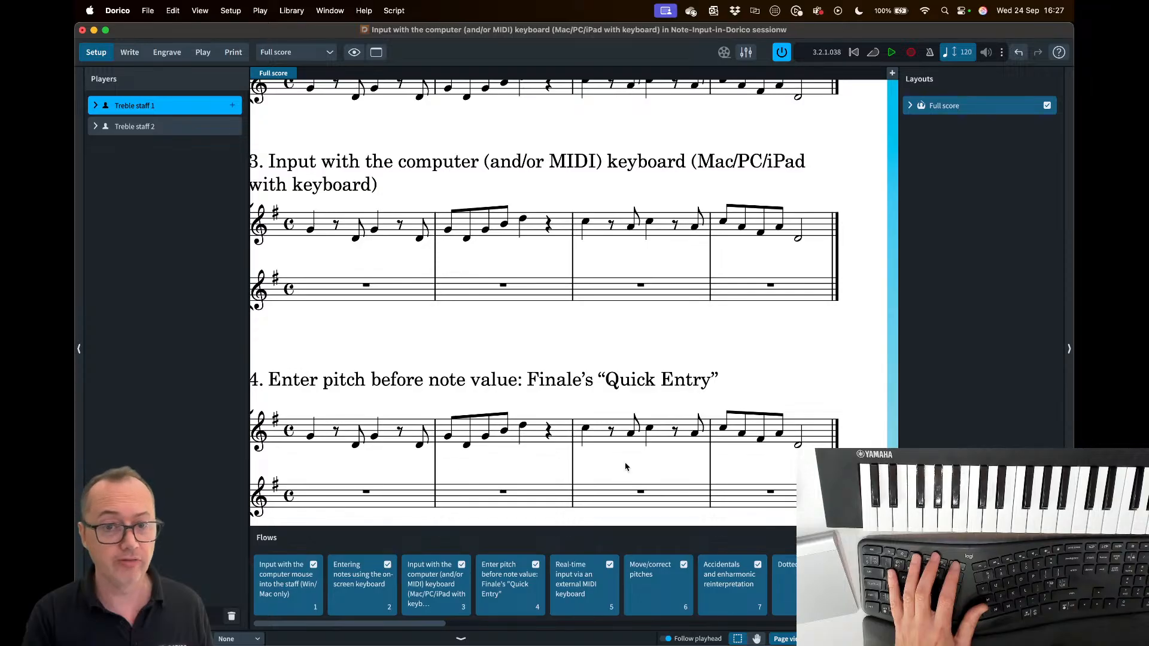
pyautogui.click(429, 595)
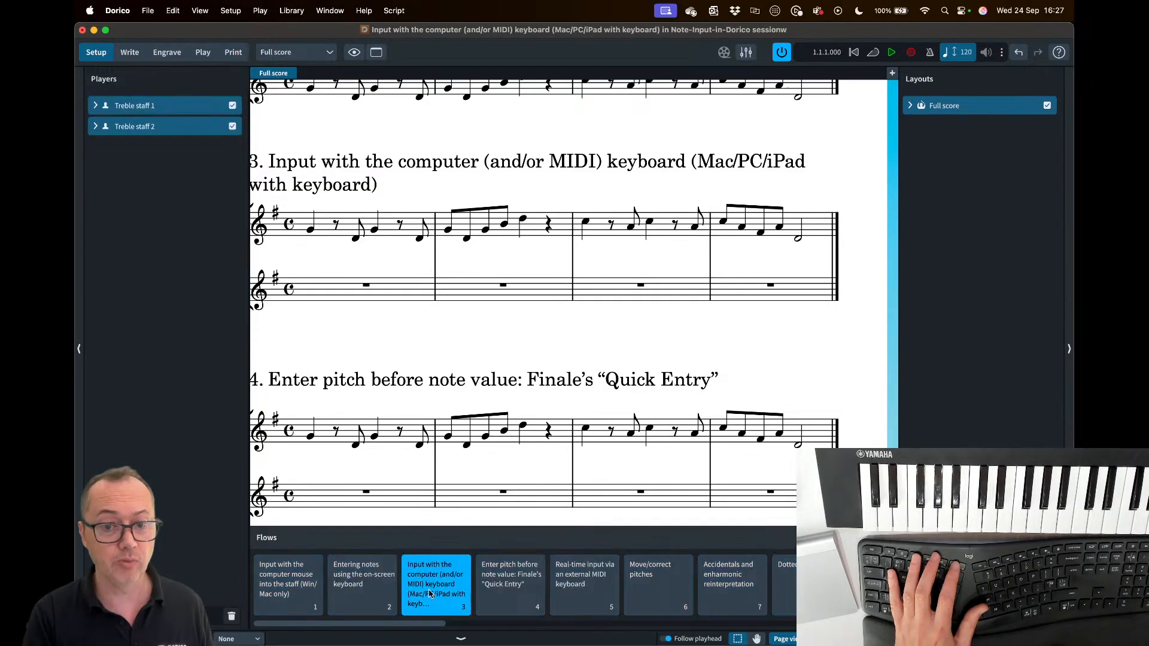
pyautogui.rightClick(430, 582)
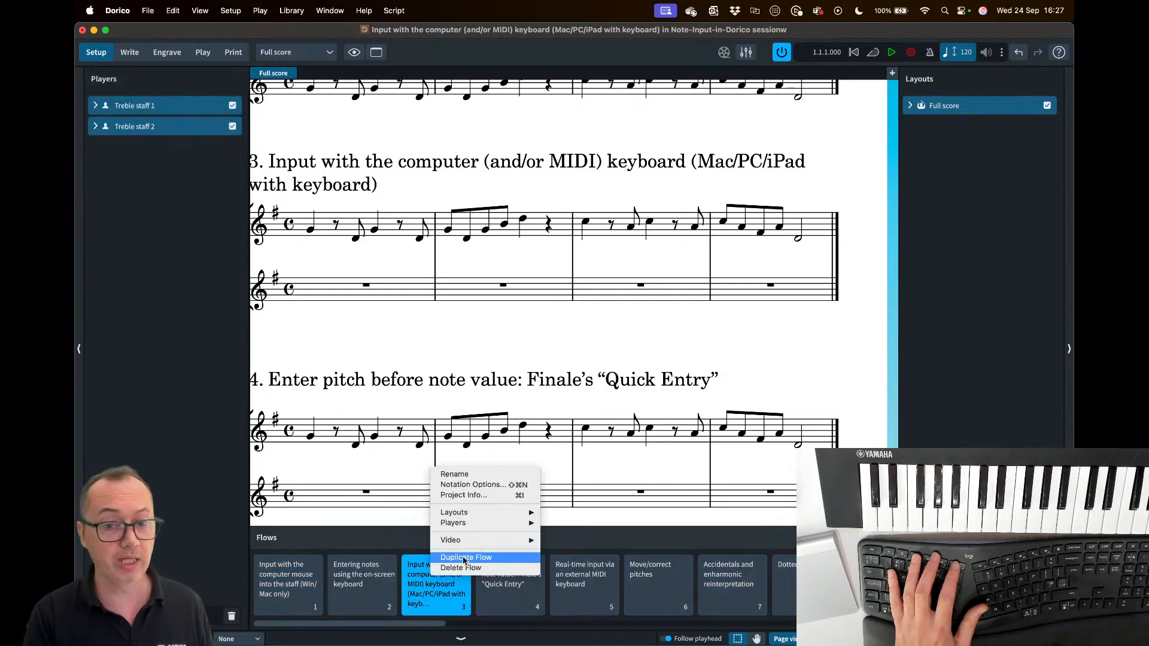
pyautogui.click(450, 601)
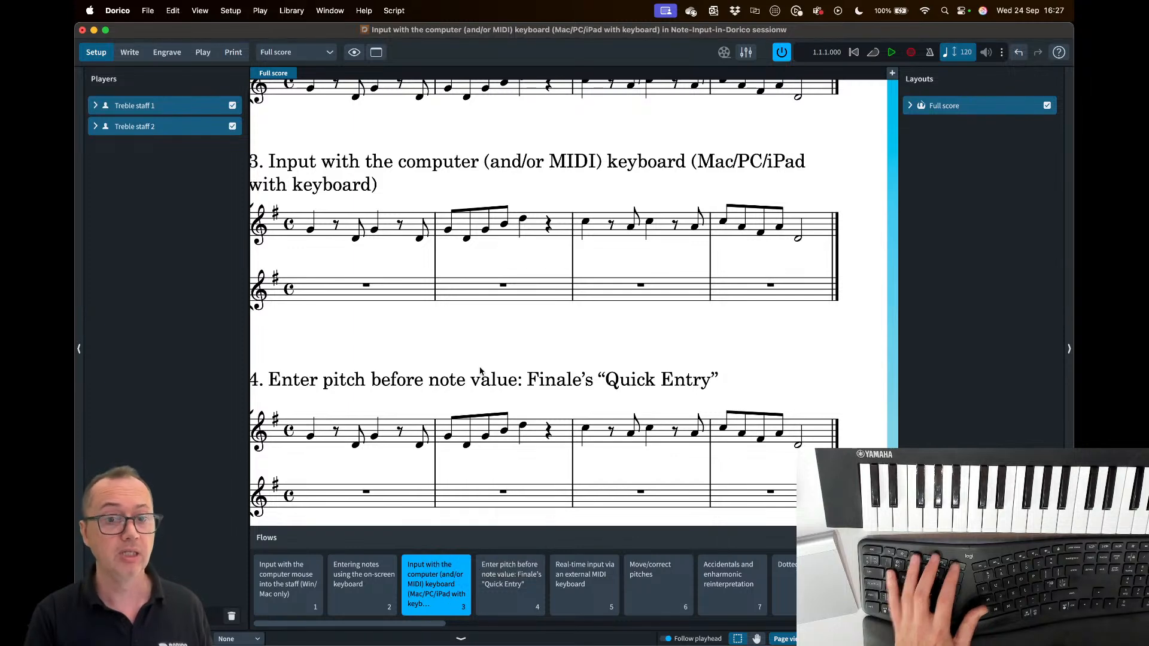
pyautogui.press('super+minus')
pyautogui.press('super+minus')
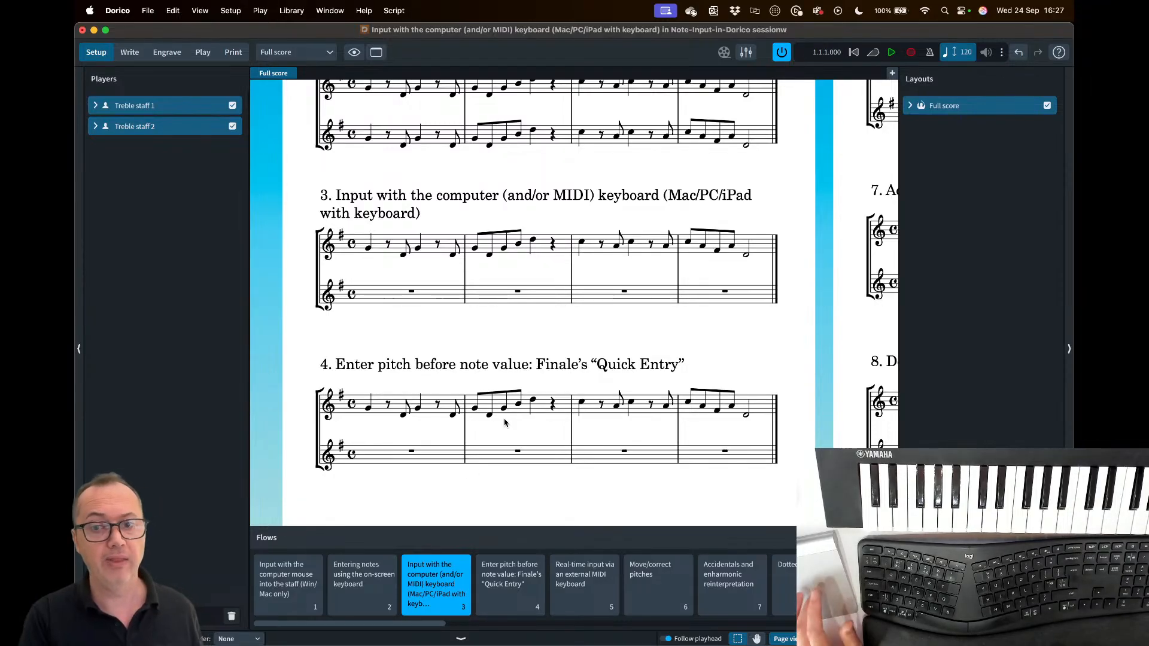
pyautogui.hscroll(1, 504, 423)
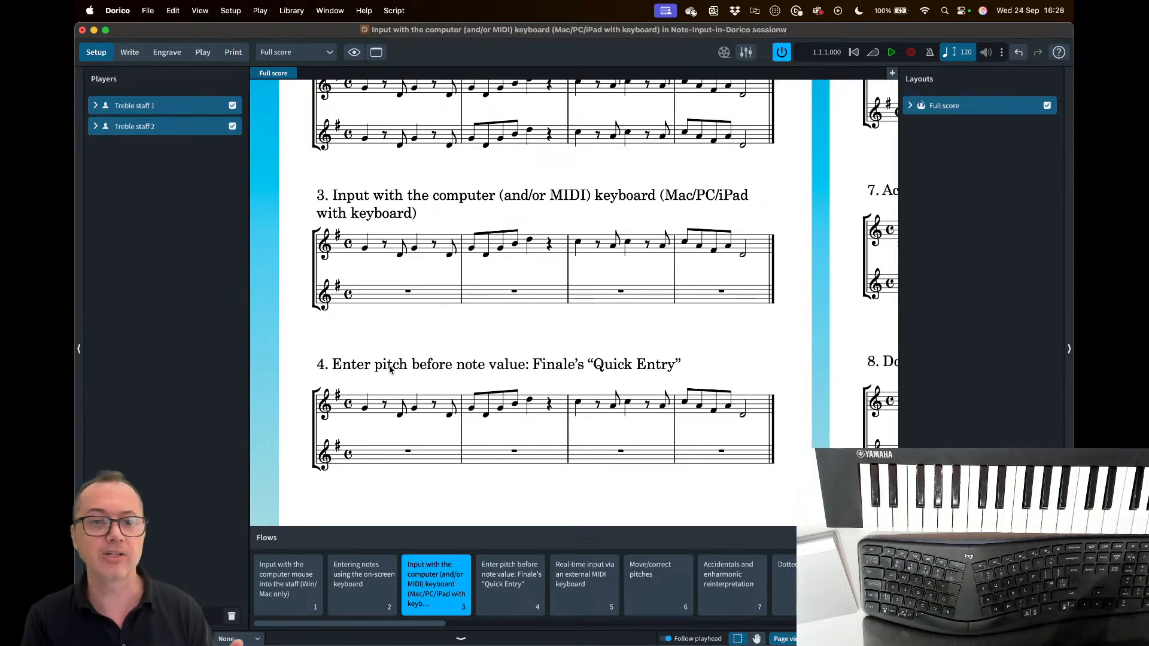
# - Return to Write mode and select the third eighth note in bar 4 of exercise 3's upper staff
pyautogui.press('super+2')
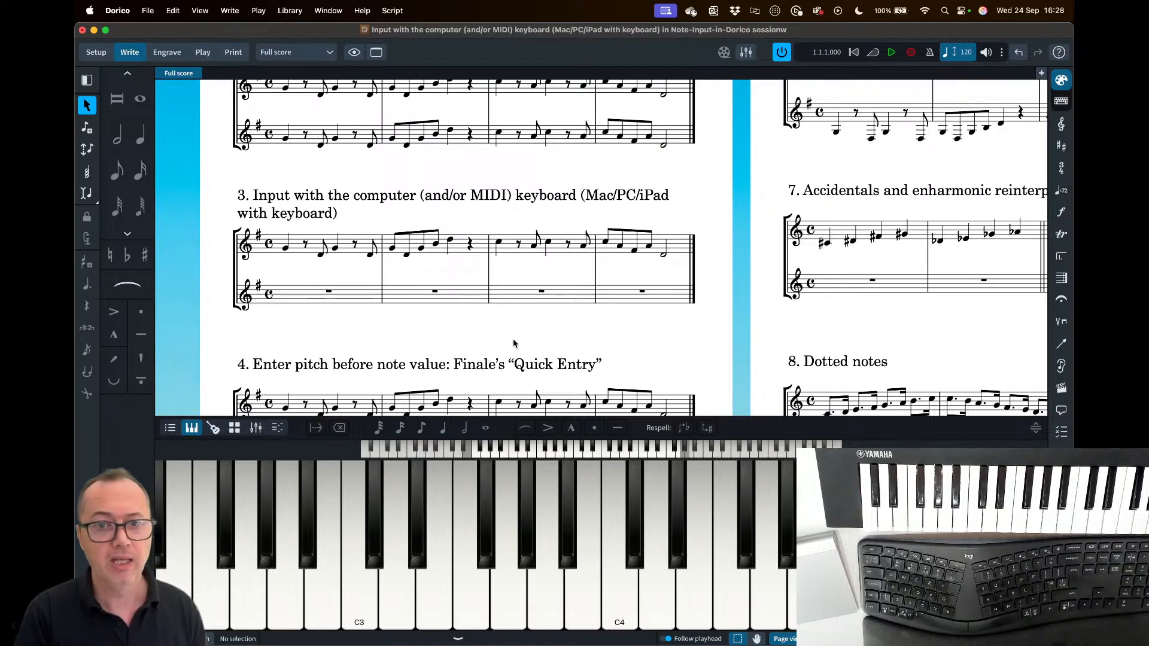
pyautogui.scroll(-3, 584, 333)
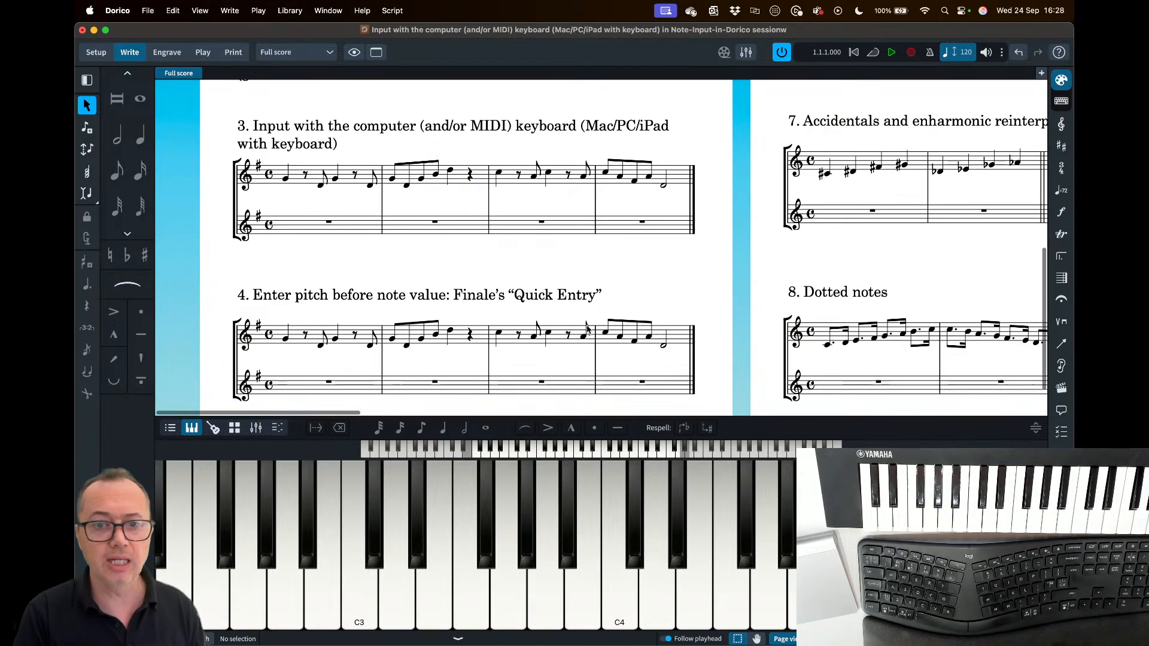
pyautogui.scroll(2, 583, 331)
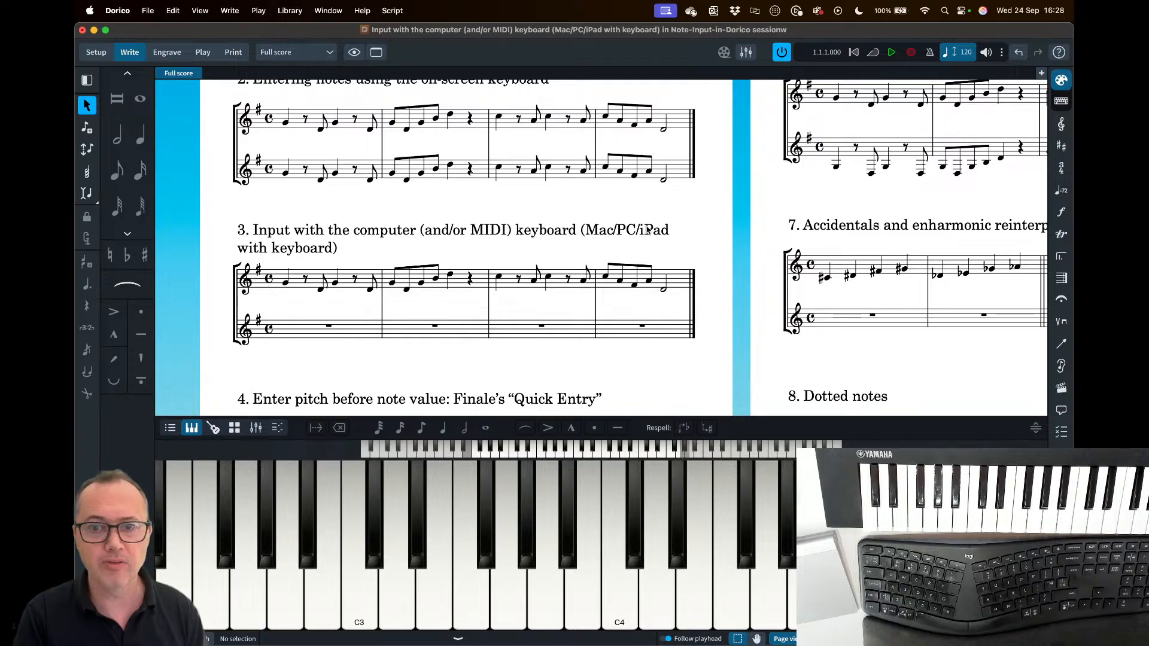
pyautogui.click(635, 286)
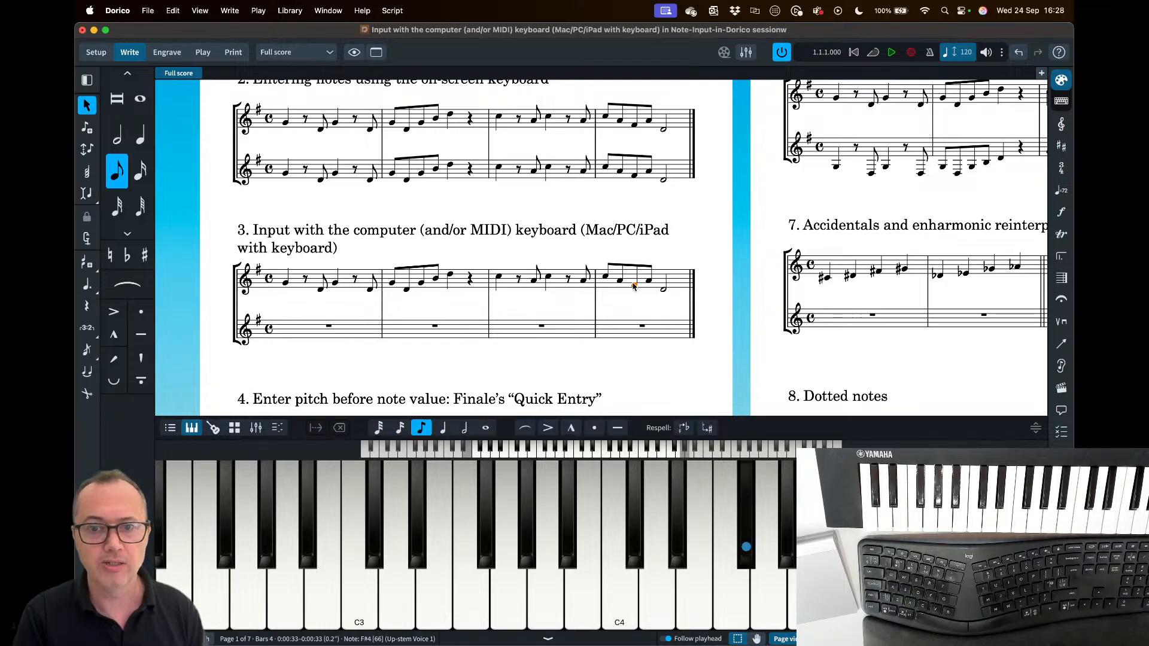
# - Try a natural on the selected eighth note in bar 4 of exercise 3's upper staff and restore its sharp
pyautogui.click(110, 256)
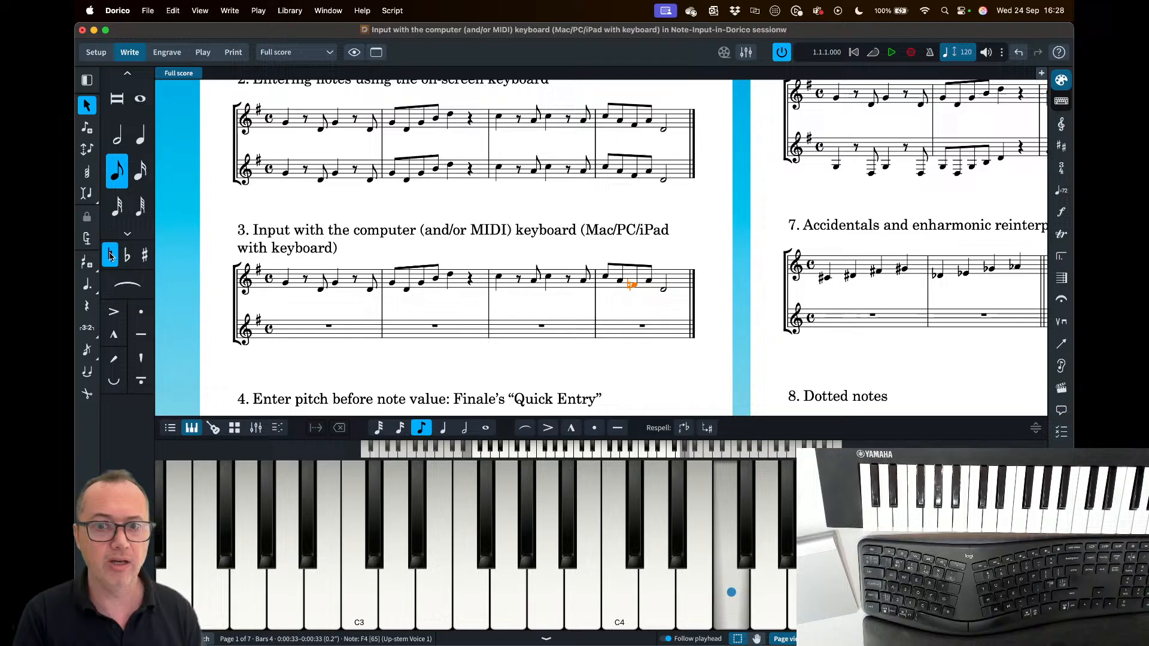
pyautogui.click(144, 256)
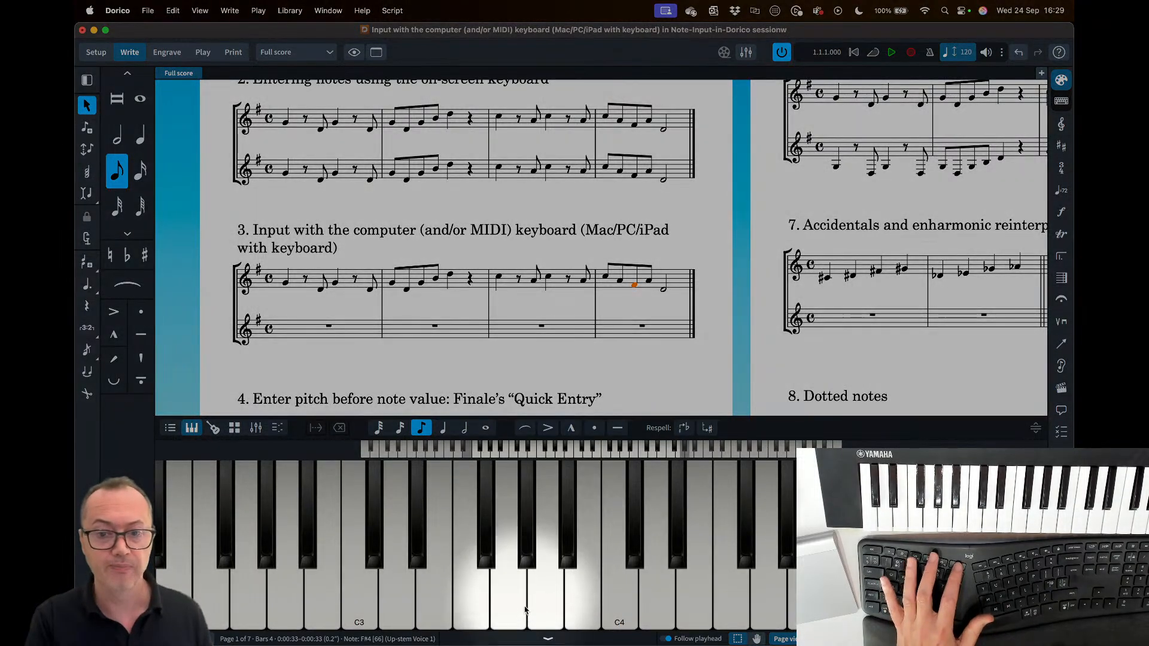
# - Hide the on-screen piano keyboard, and briefly start and end note input in bar 1 of exercise 3's lower staff
pyautogui.click(537, 639)
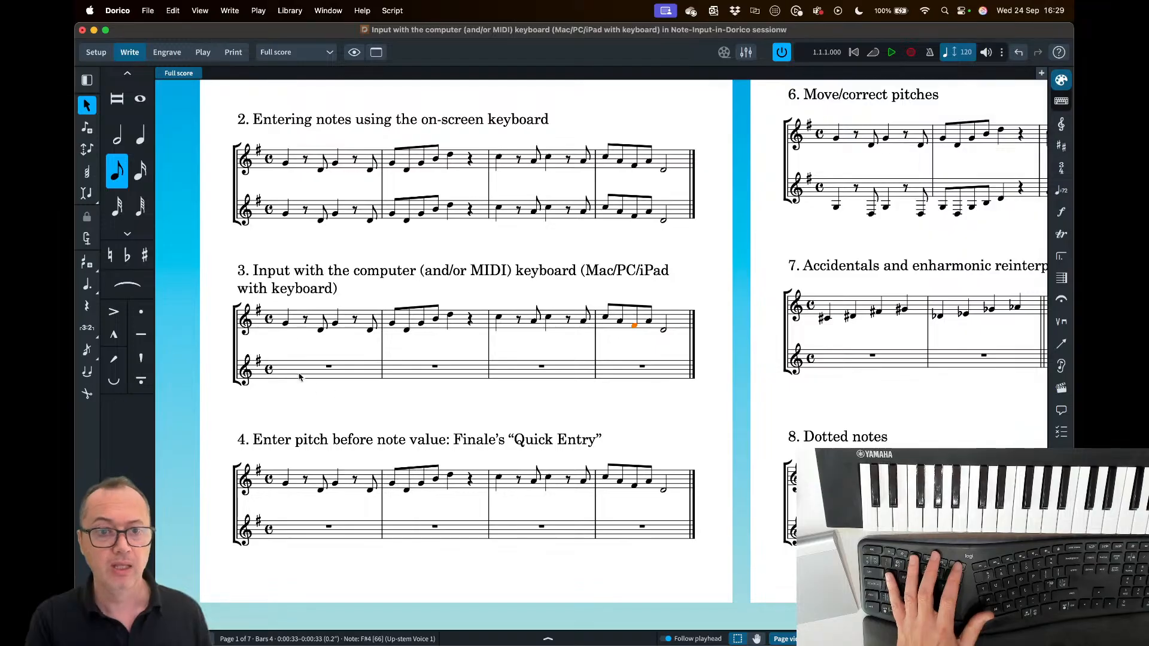
pyautogui.doubleClick(285, 371)
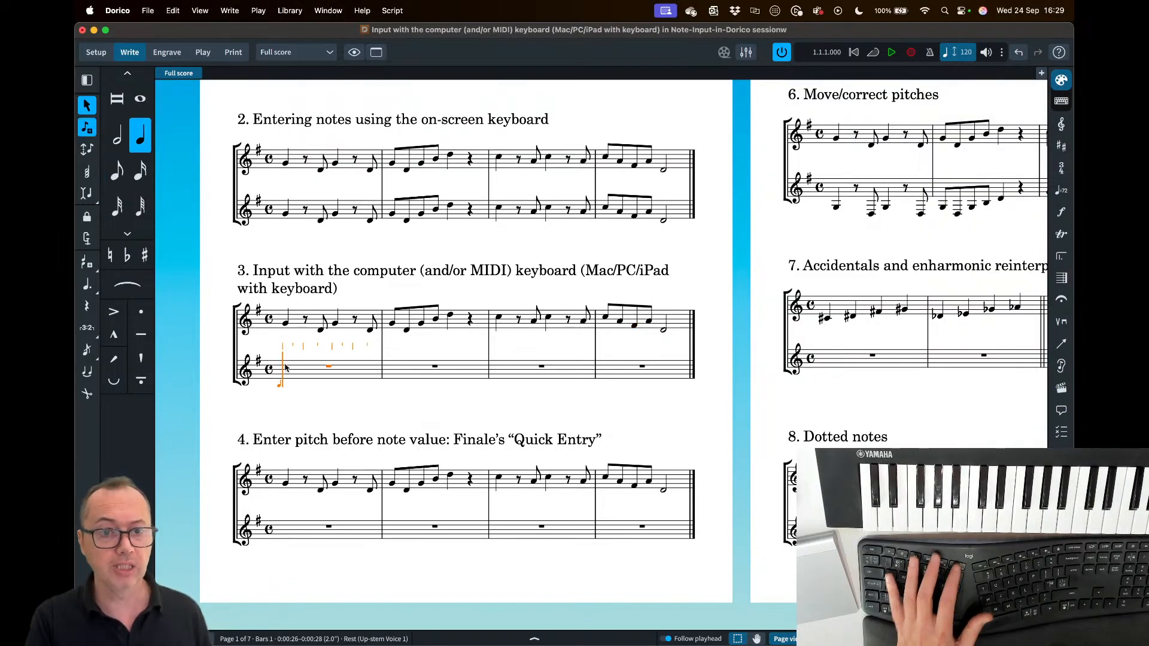
pyautogui.scroll(4, 285, 368)
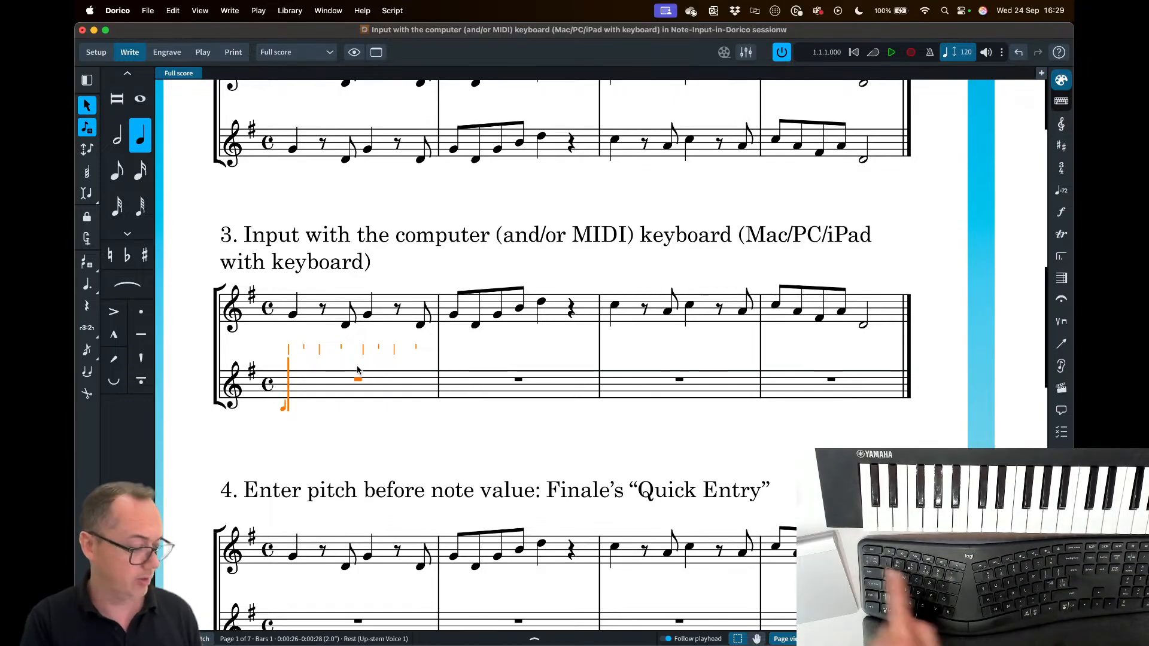
pyautogui.press('Escape')
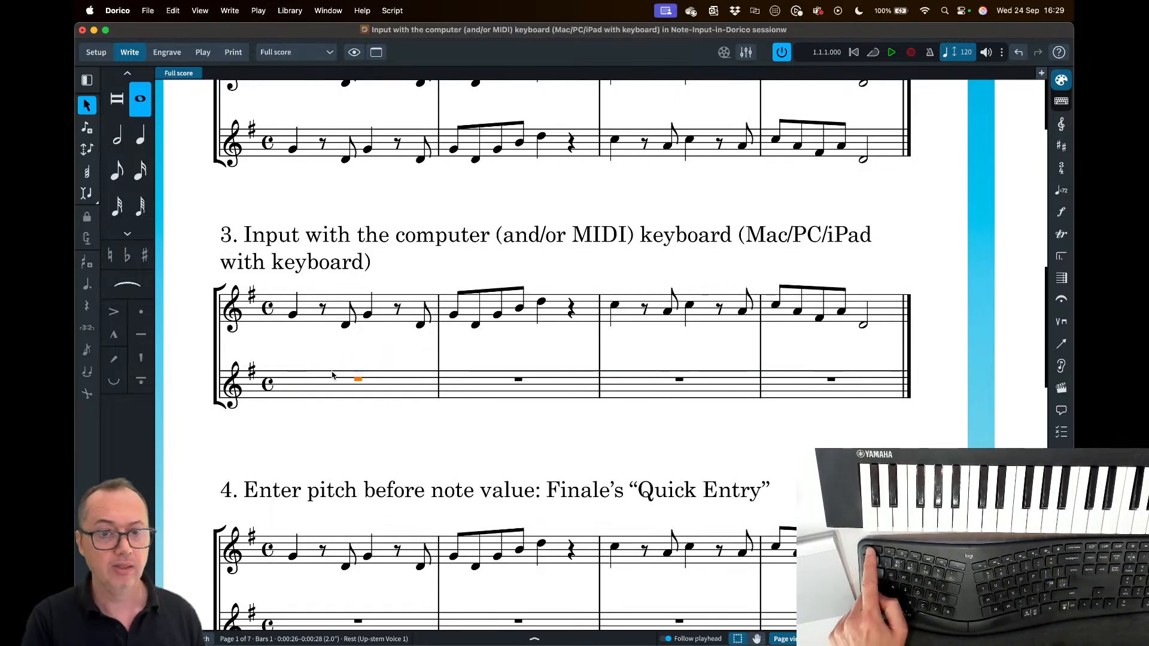
# - Change the third eighth note in bar 4 of exercise 3's upper staff to natural, to flat and back to sharp
pyautogui.click(346, 324)
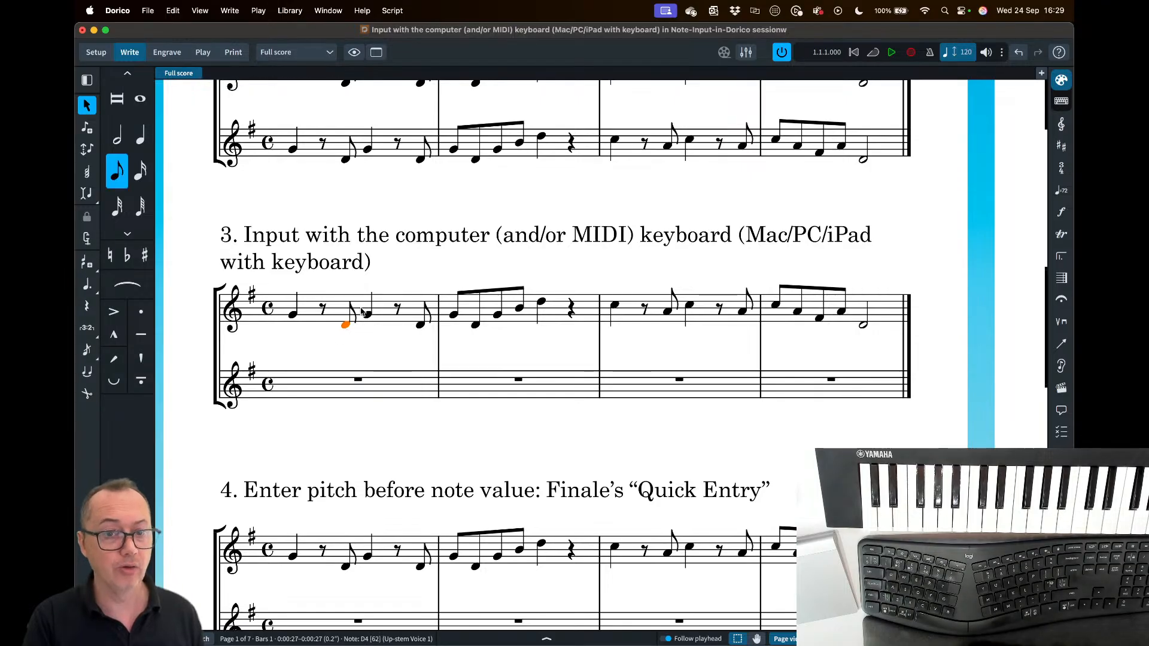
pyautogui.click(819, 319)
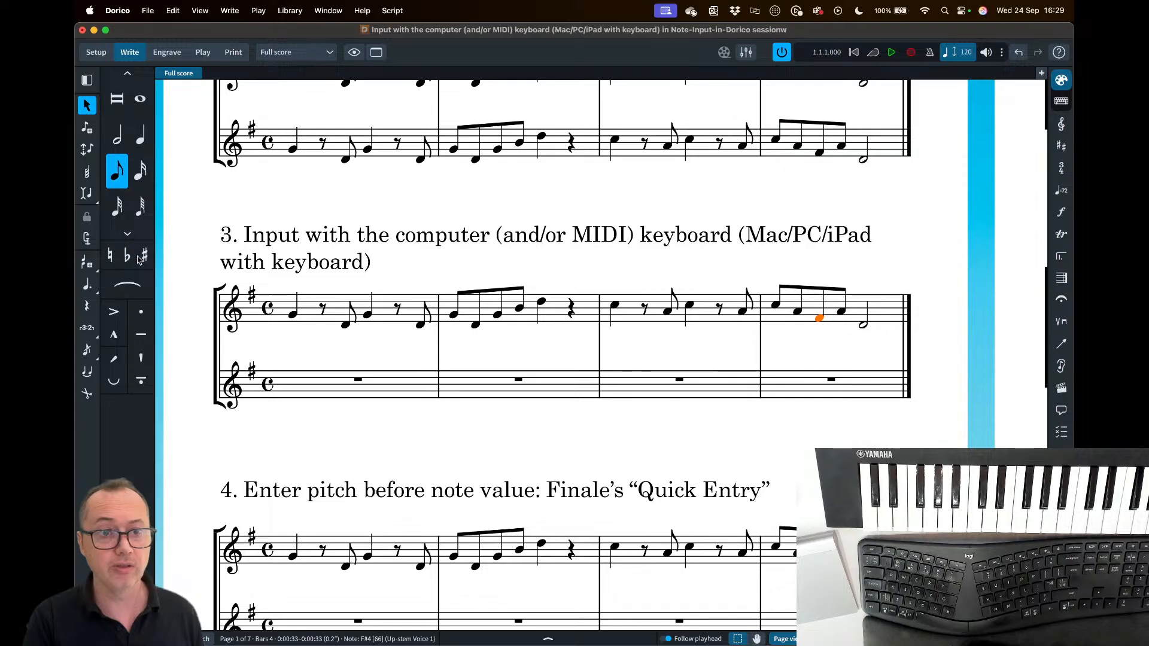
pyautogui.click(109, 256)
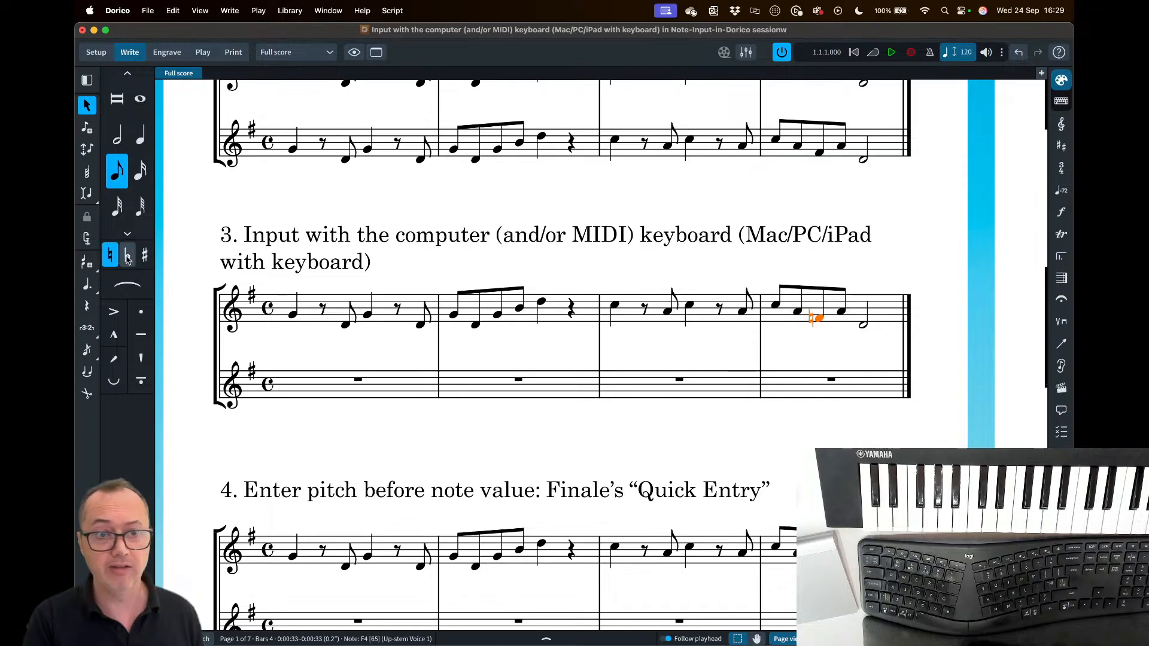
pyautogui.click(128, 256)
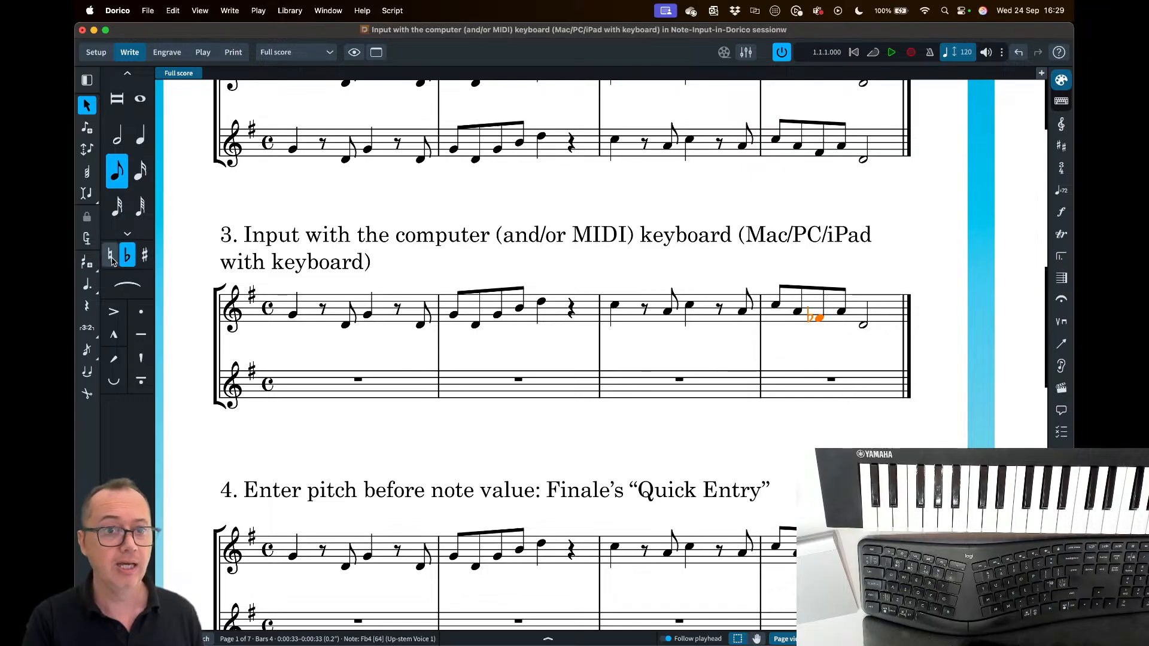
pyautogui.click(143, 256)
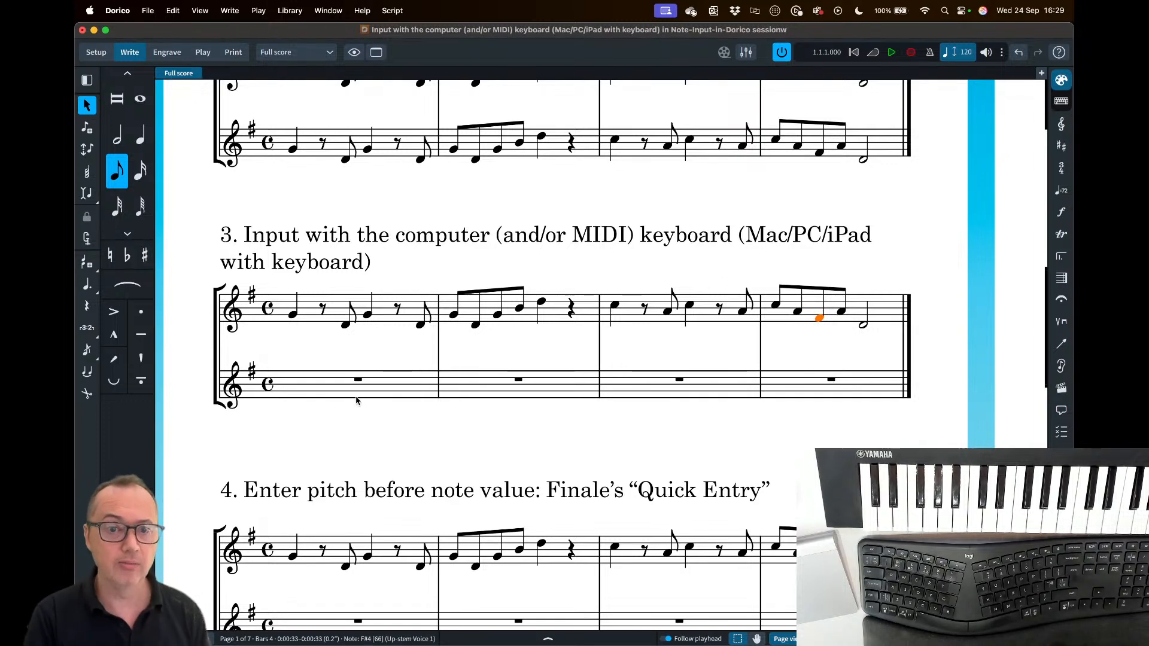
# - Try the sharp accidental with the caret in bar 1 of exercise 3's lower staff and at beat 3 of its upper staff, and end note input
pyautogui.doubleClick(289, 393)
pyautogui.click(144, 262)
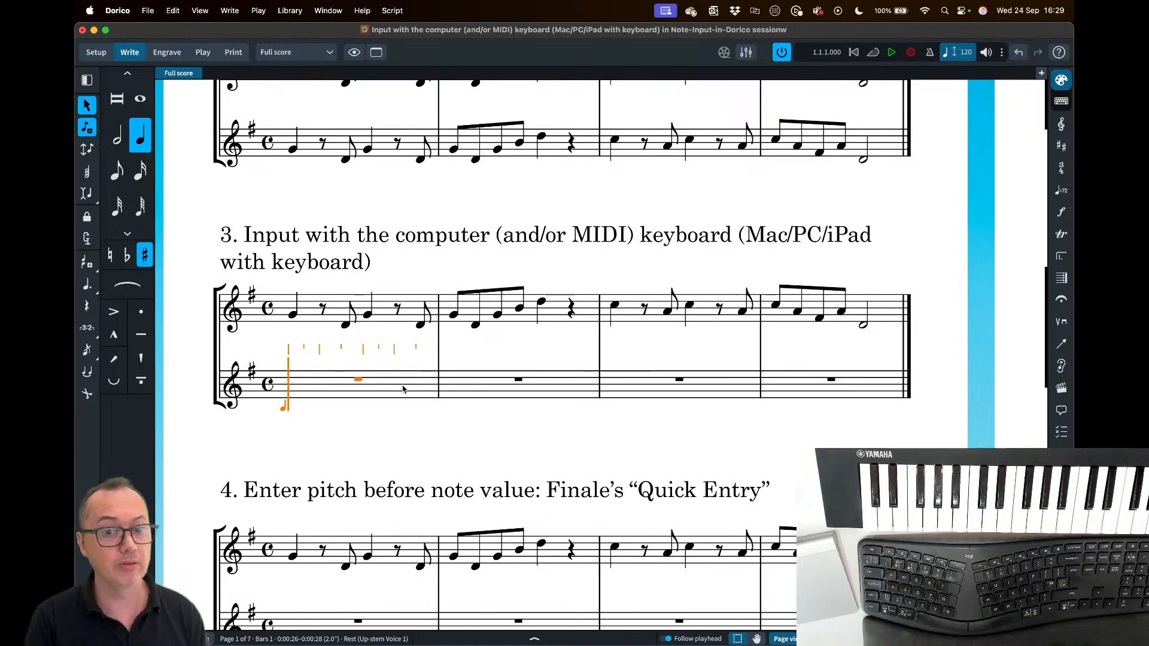
pyautogui.doubleClick(389, 312)
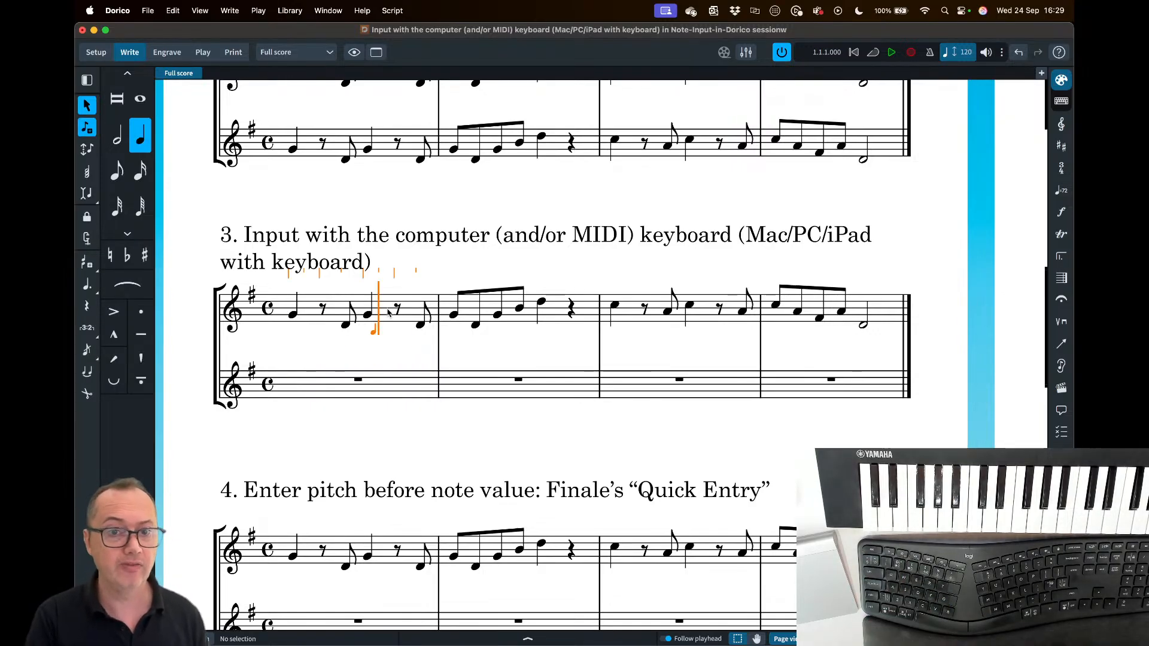
pyautogui.press('Left')
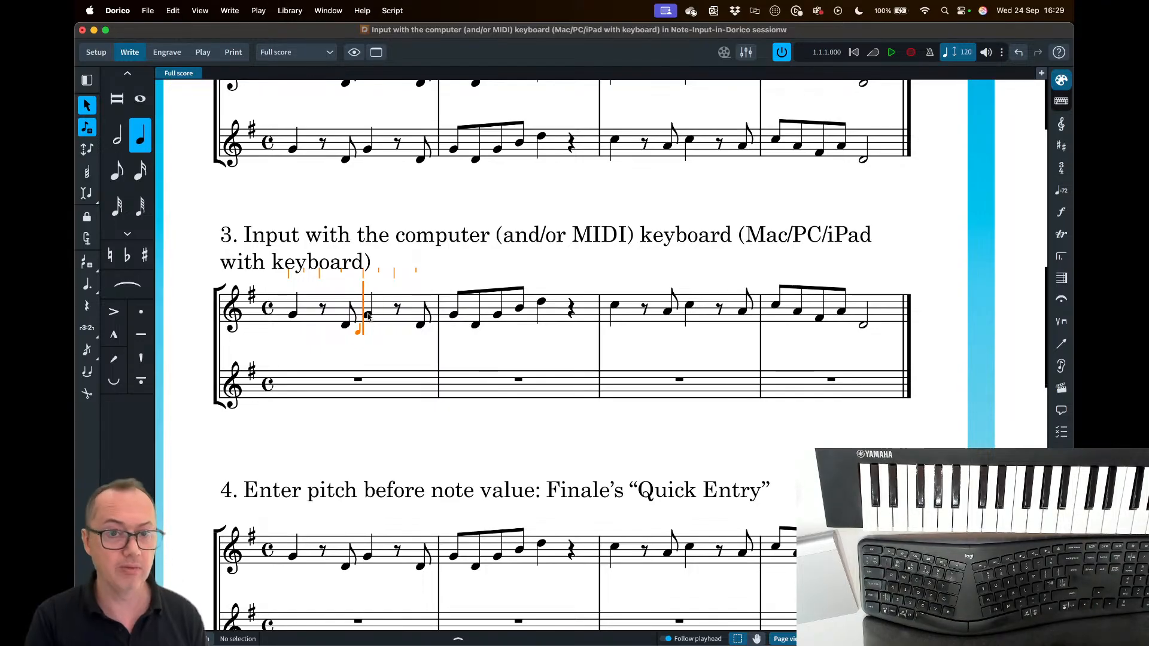
pyautogui.click(144, 256)
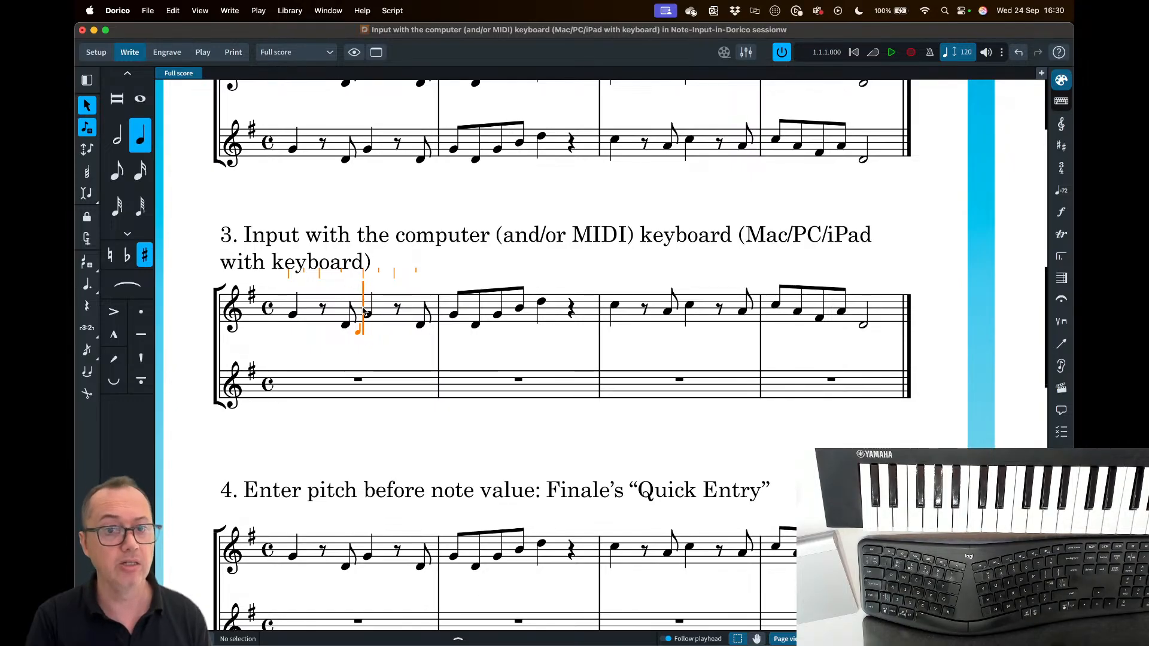
pyautogui.press('Escape')
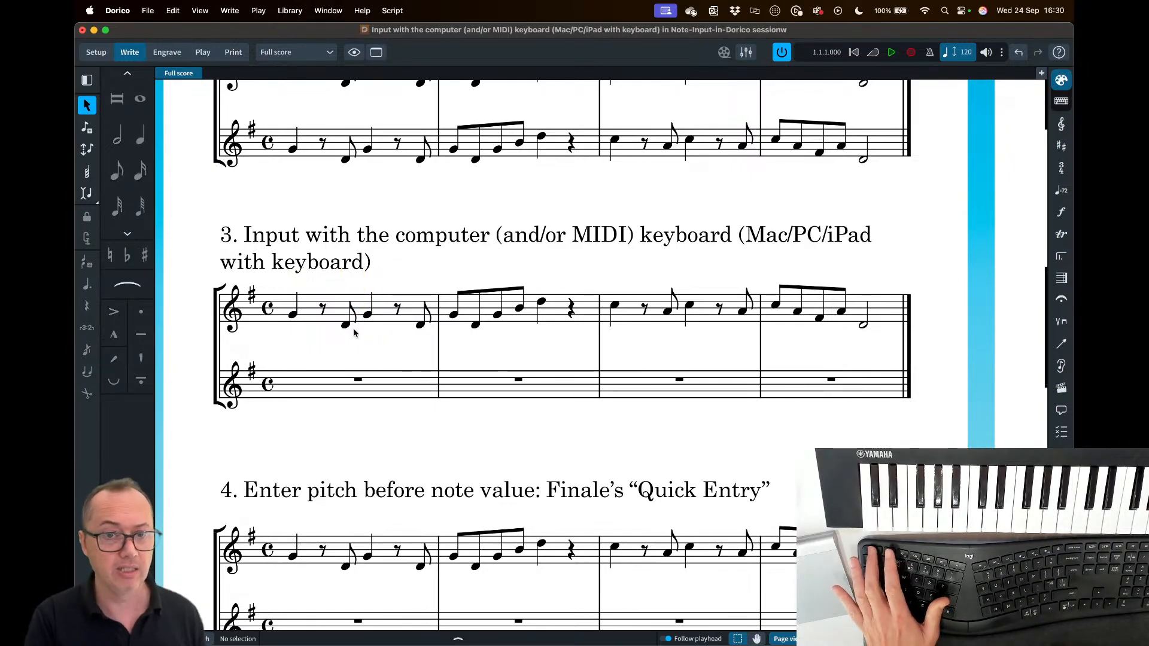
# - Start quarter-note input at the beginning of bar 1 in exercise 3's lower staff
pyautogui.doubleClick(289, 386)
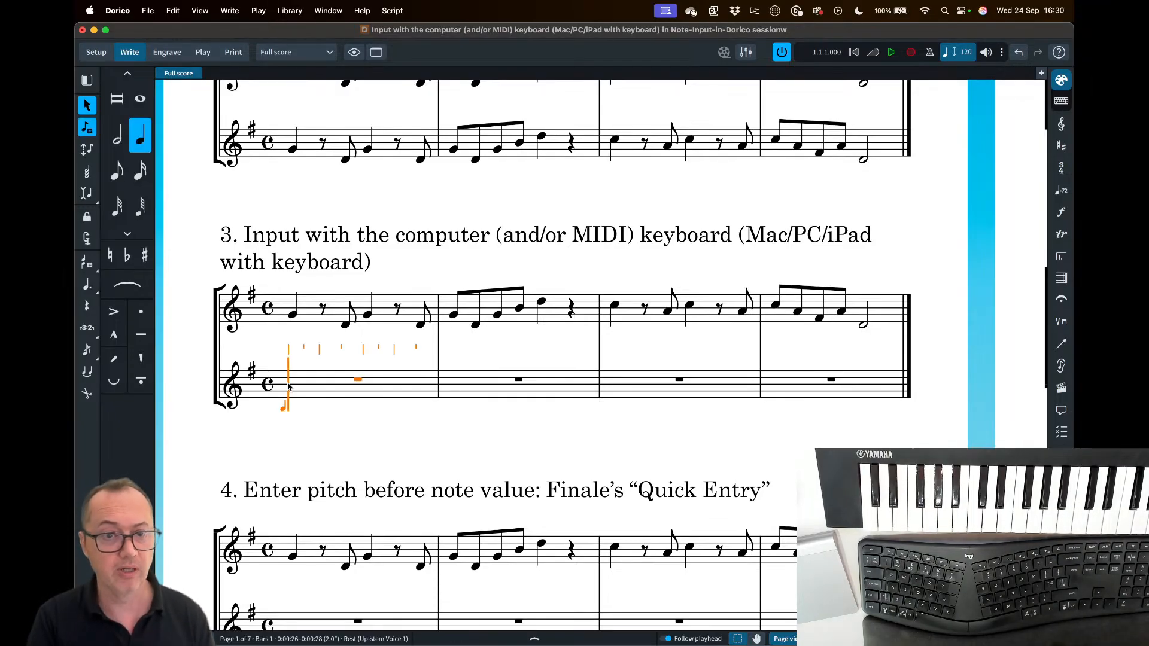
pyautogui.press('Escape')
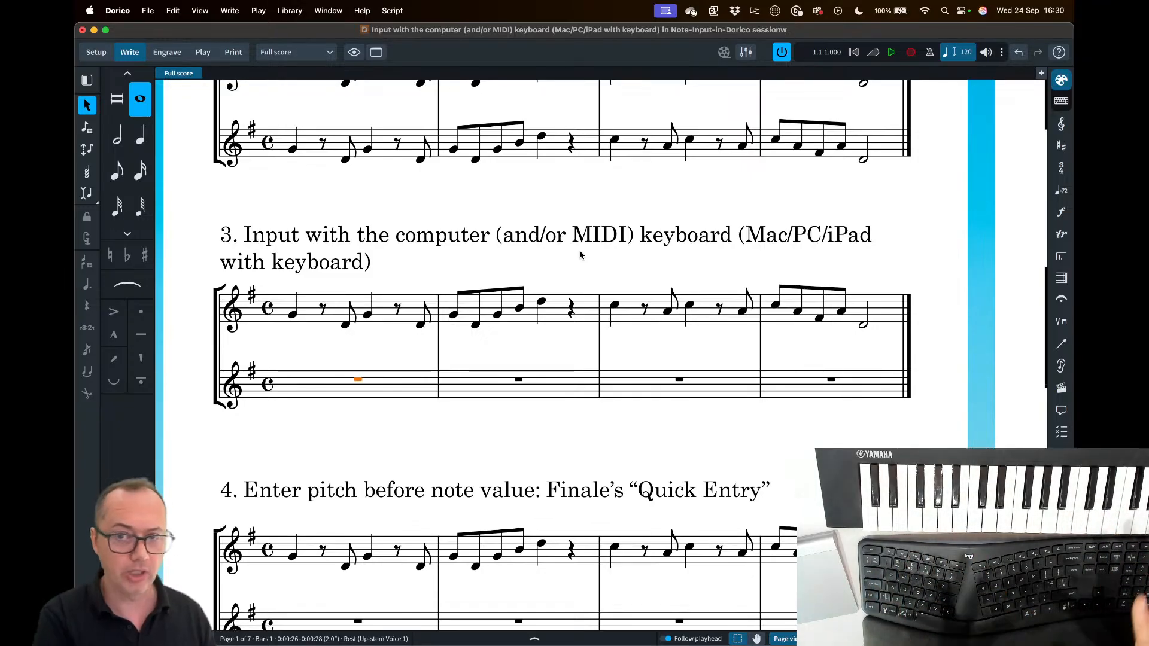
pyautogui.doubleClick(289, 383)
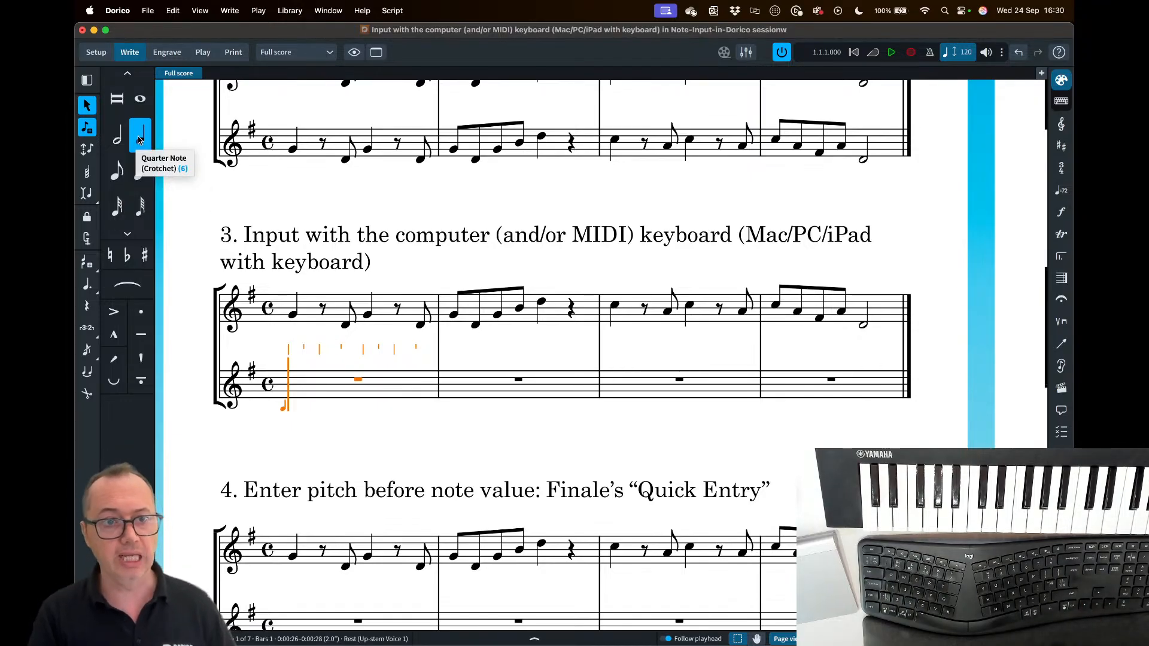
# - Switch to the Word document "Dorico: Notes about Note Input", examine the QWERTY keyboard duration numbers, and return to the Dorico score
pyautogui.press('super+Tab')
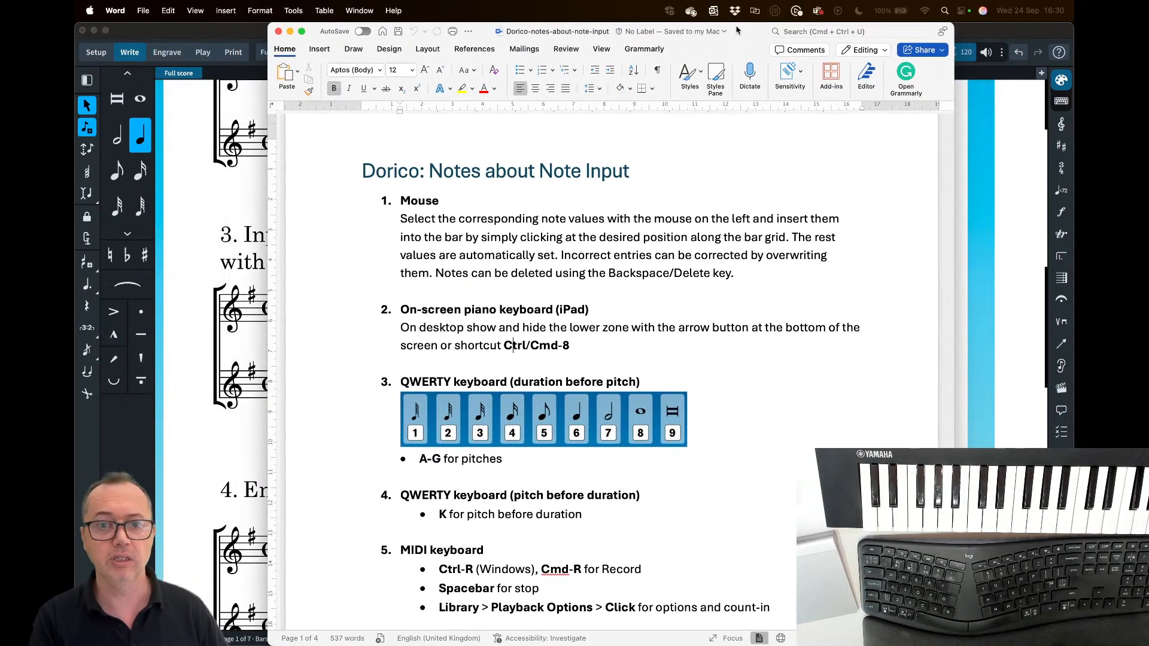
pyautogui.scroll(-1, 389, 414)
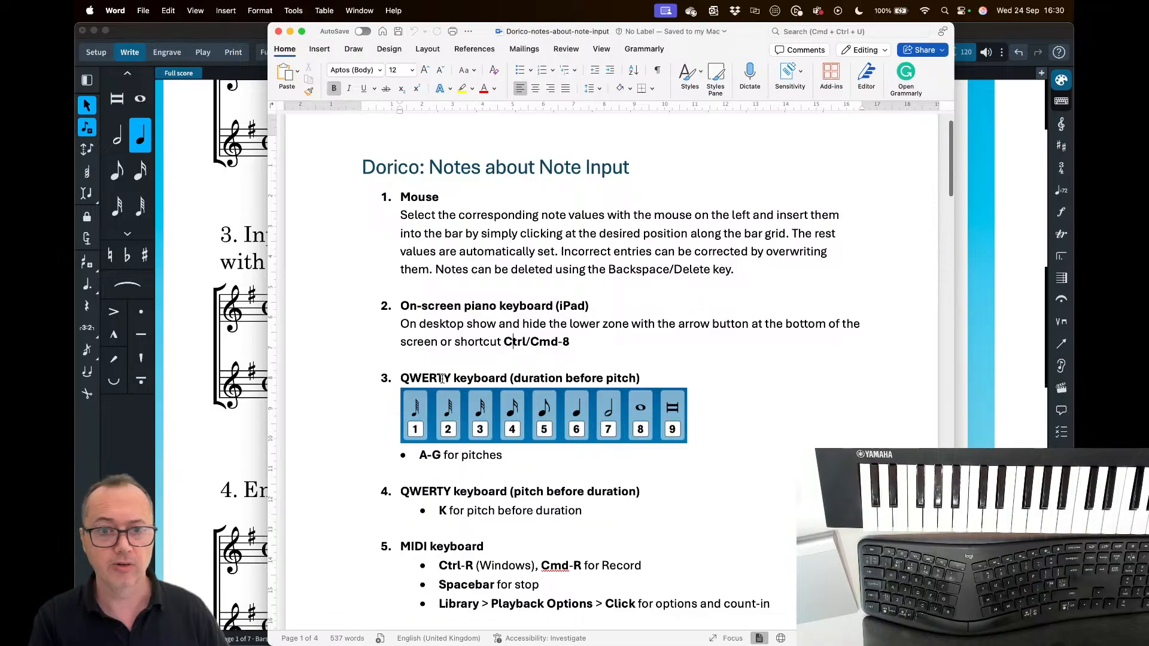
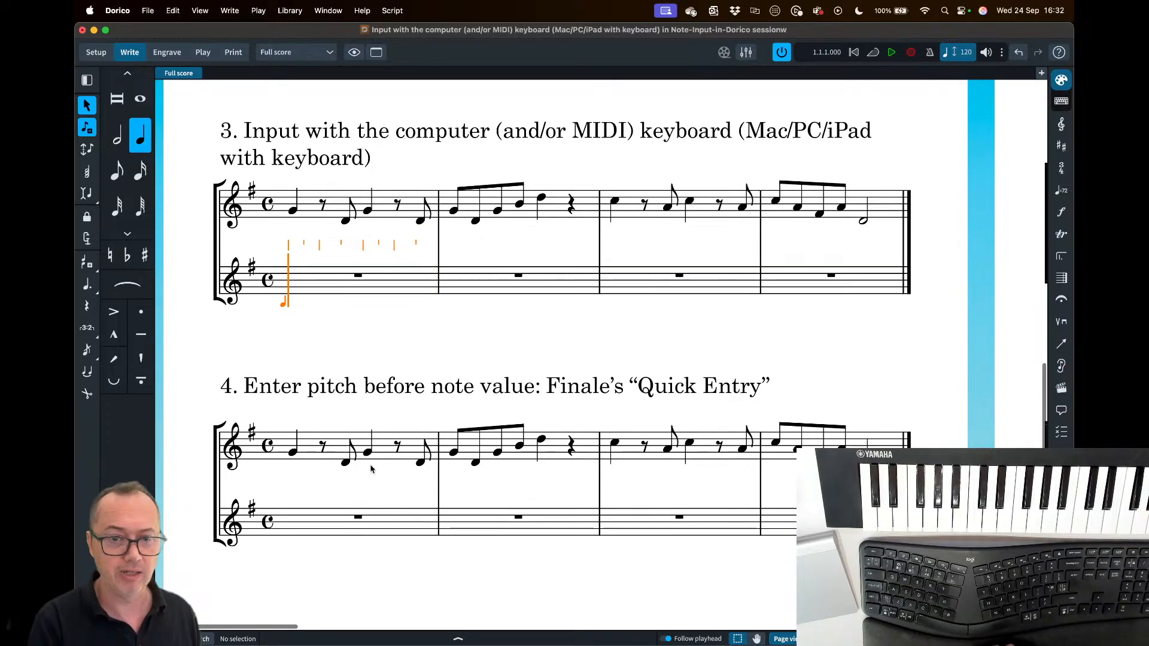
pyautogui.scroll(3, 374, 467)
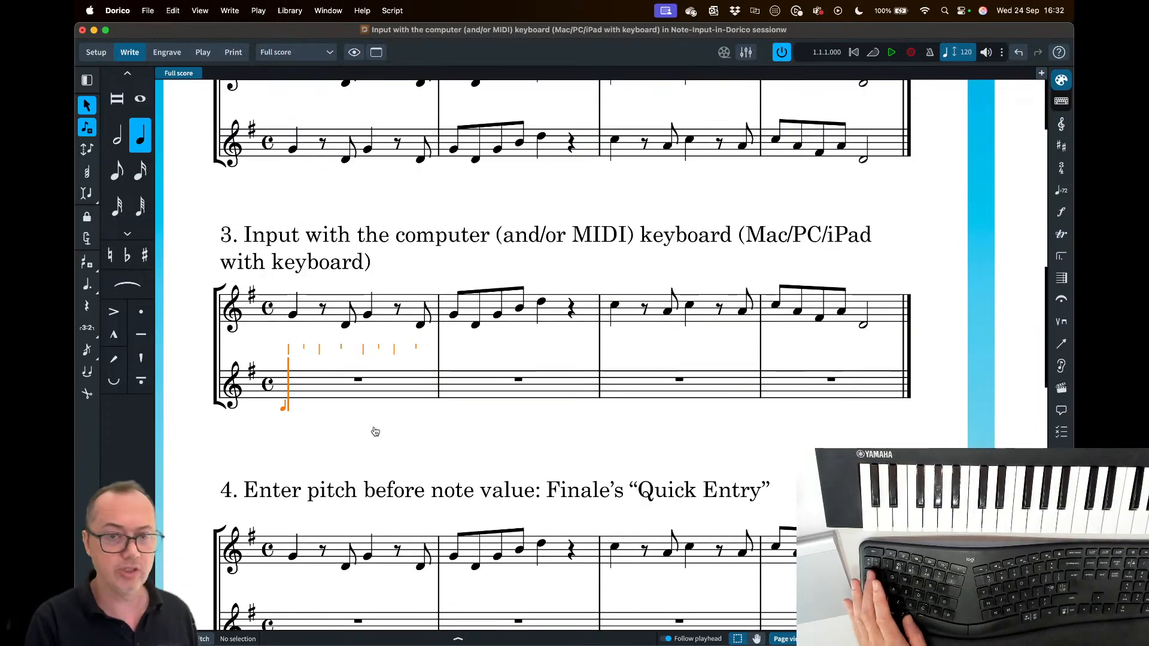
pyautogui.press('super+Tab')
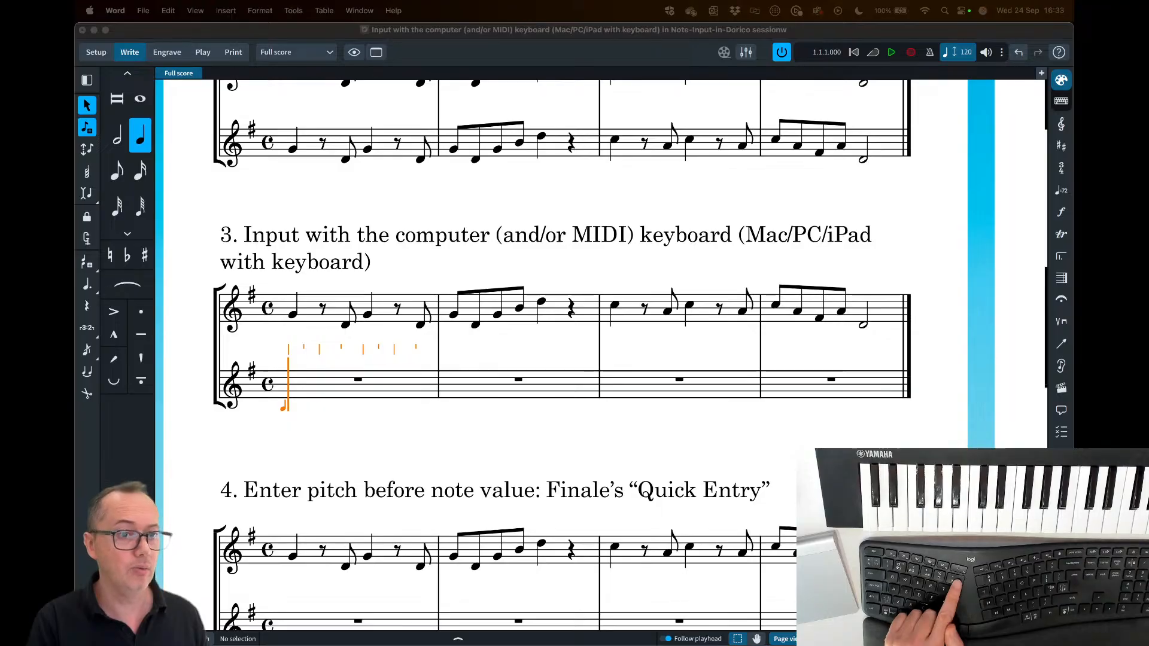
pyautogui.click(436, 32)
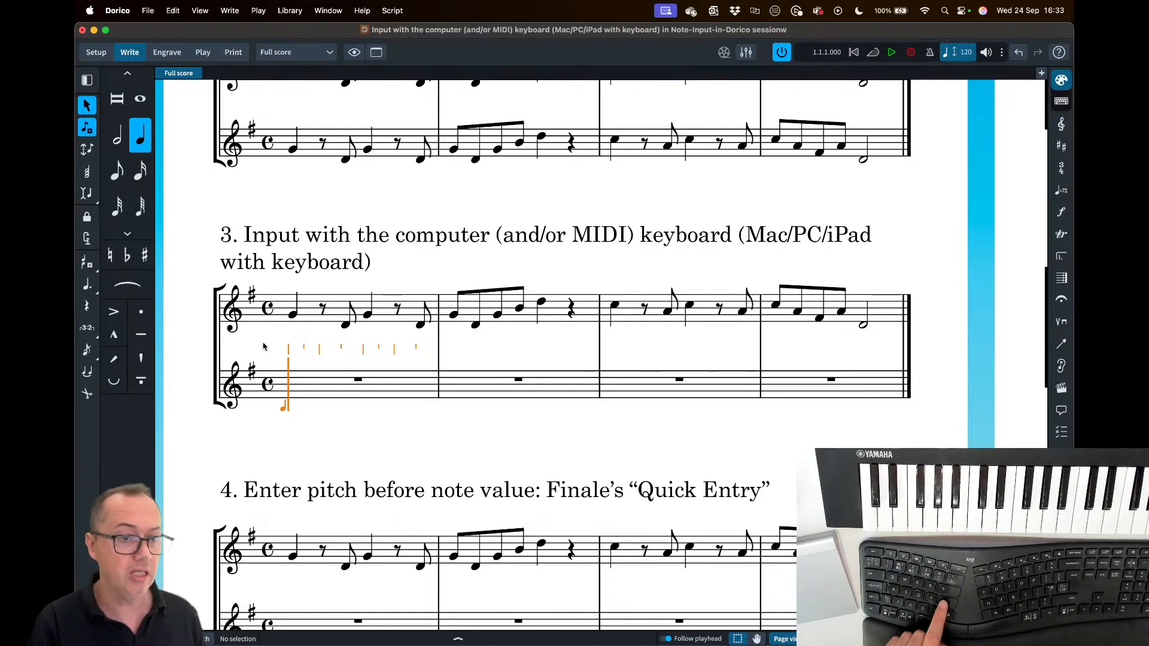
# - Fill bar 1 of exercise 3's lower staff with quarter G, eighth rest, eighth D, quarter G, eighth rest and eighth D
pyautogui.press('g')
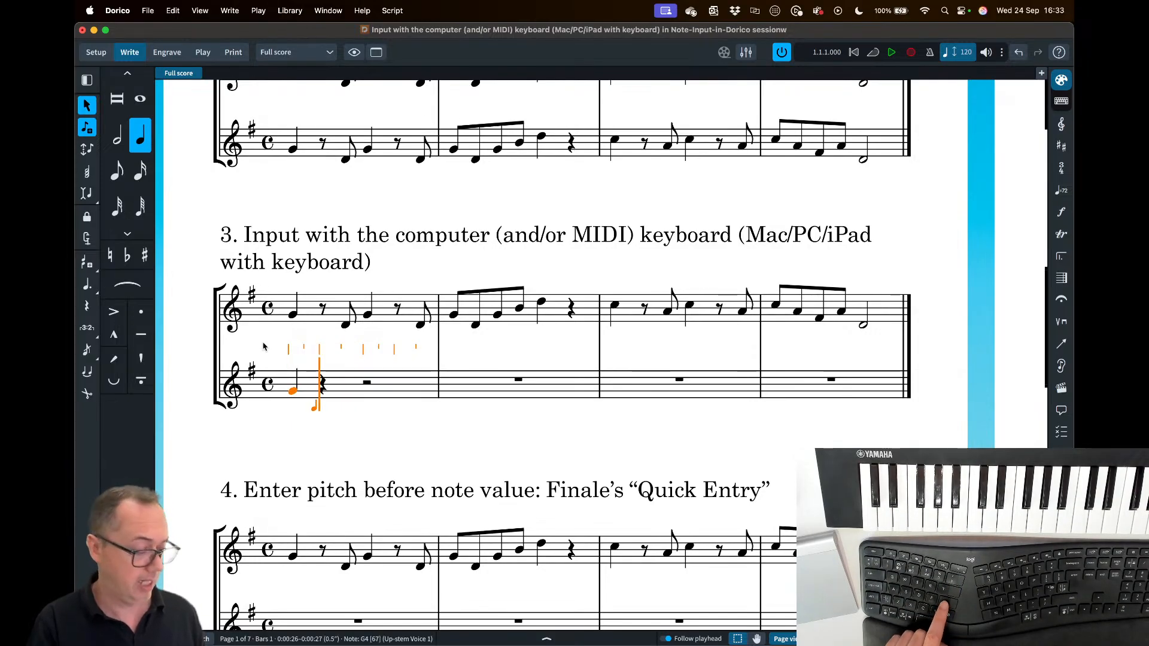
pyautogui.press('5')
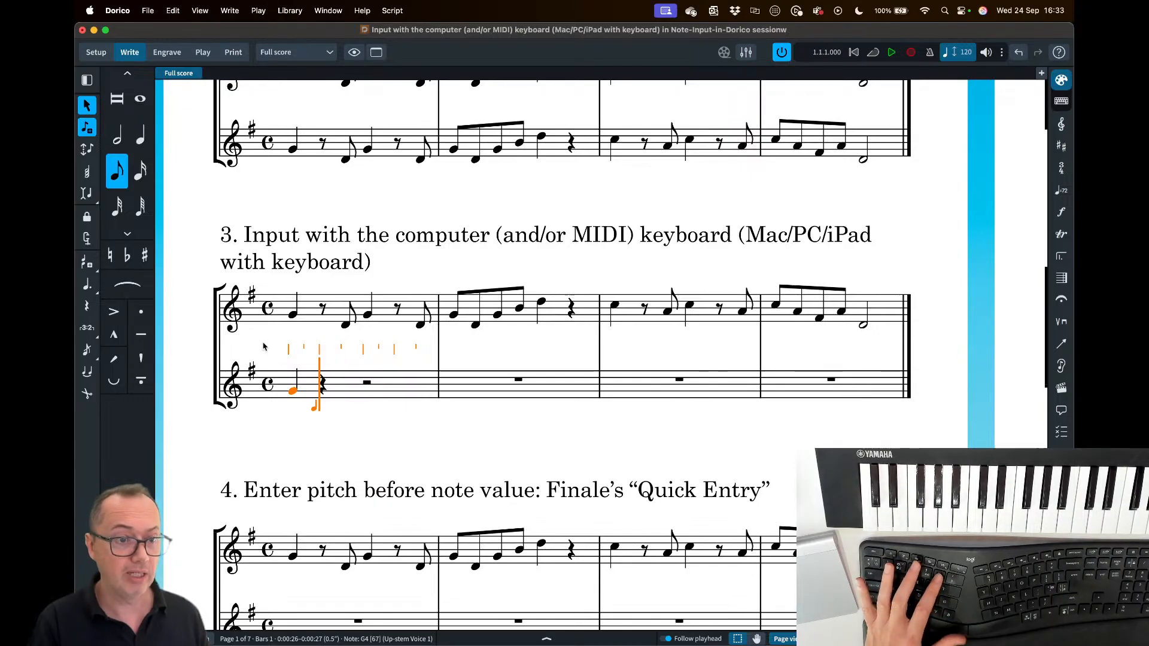
pyautogui.press('space')
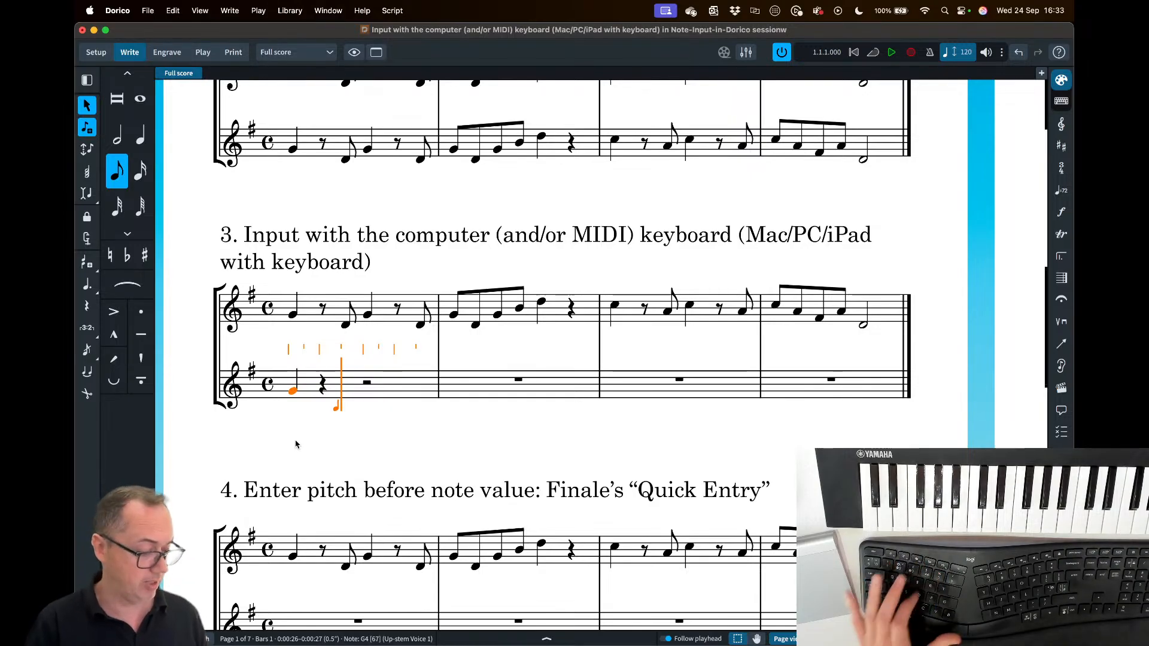
pyautogui.press('d')
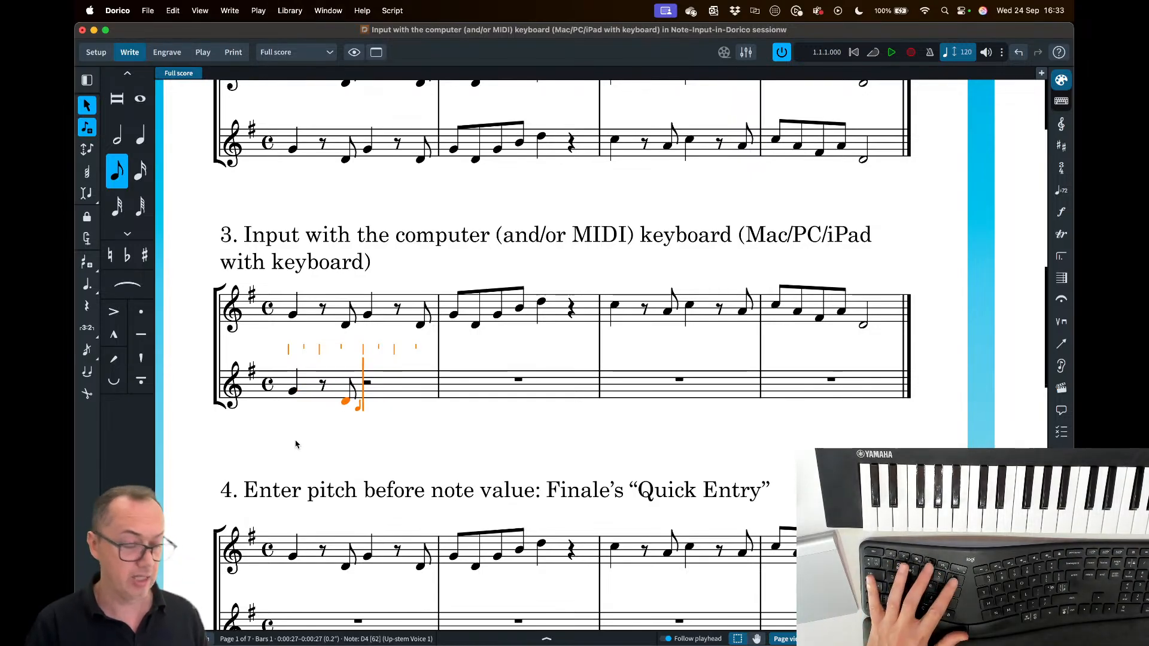
pyautogui.press('6')
pyautogui.press('g')
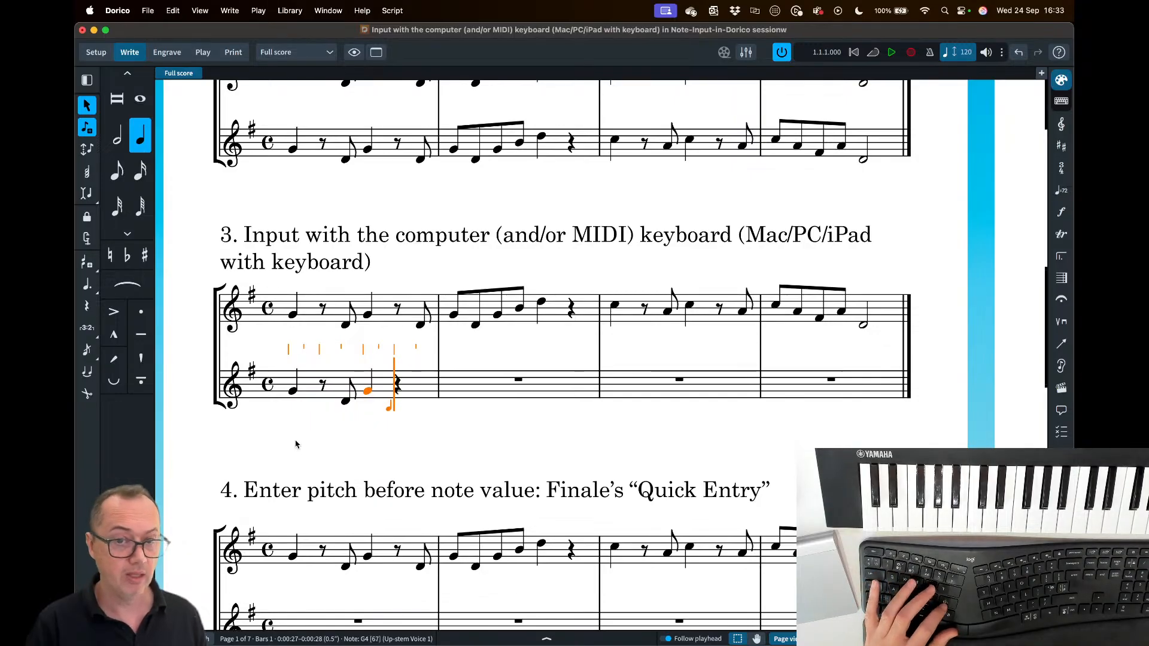
pyautogui.press('5')
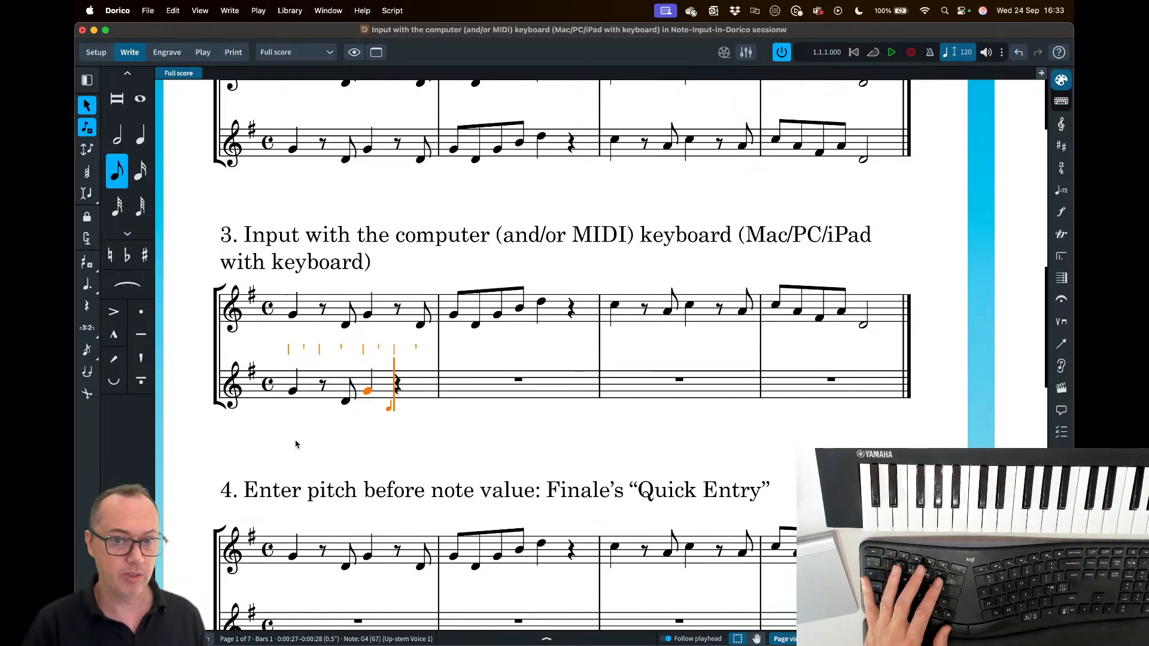
pyautogui.press('space')
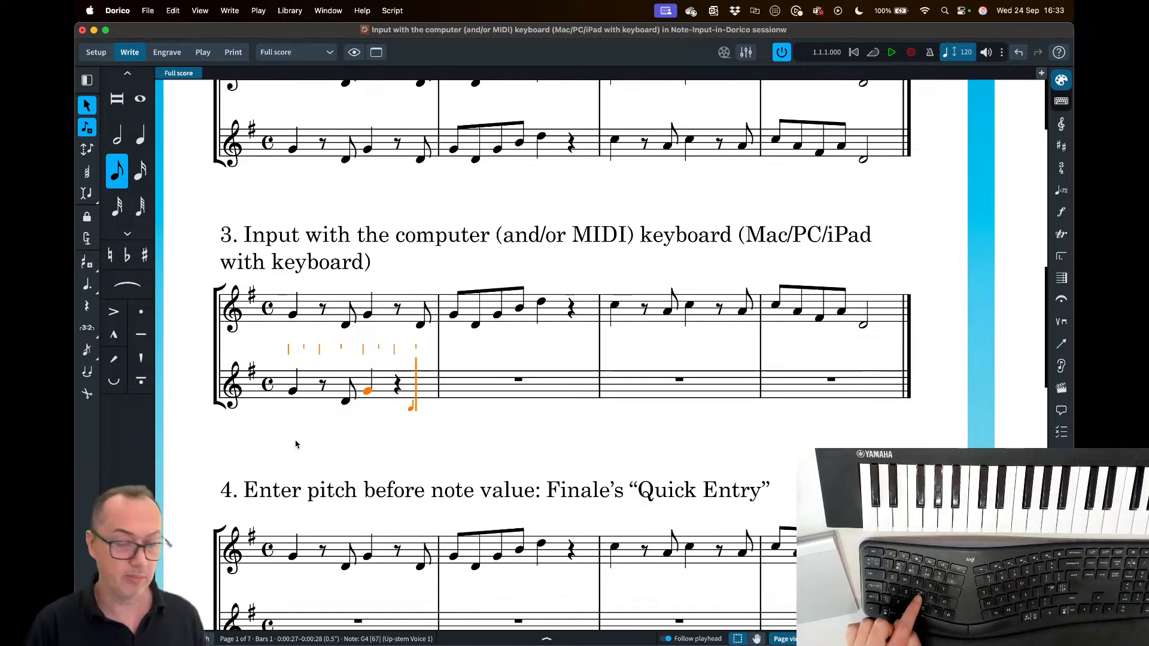
pyautogui.press('d')
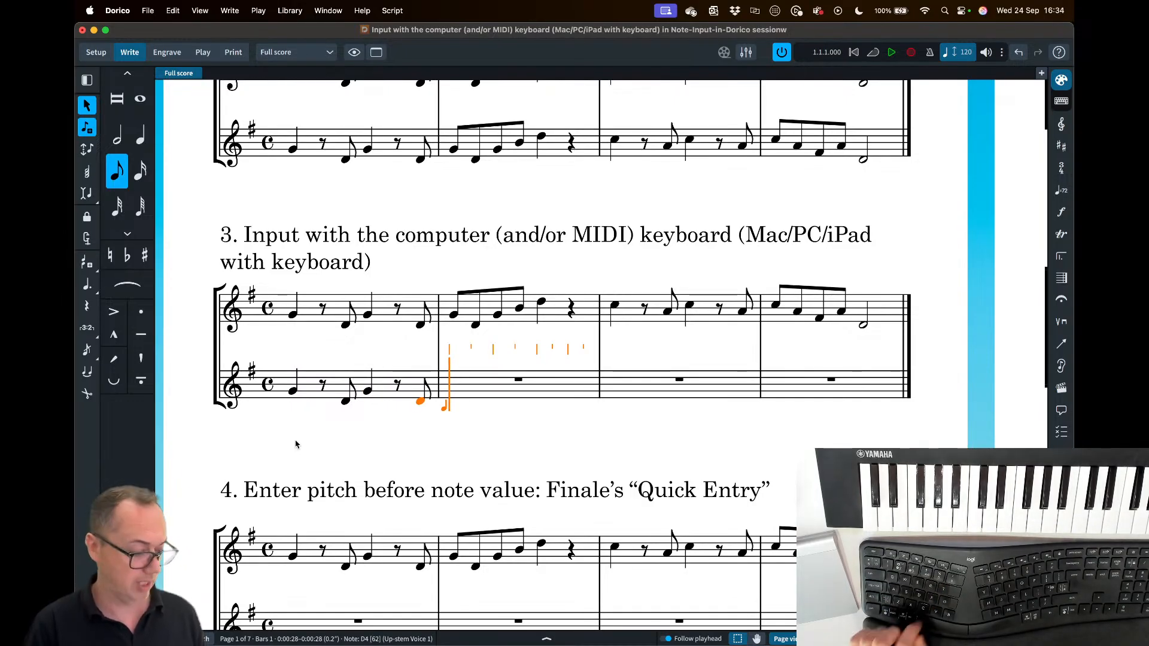
# - Fill bar 2 of exercise 3's lower staff with eighths G, D, G, B, quarter high D and a quarter rest
pyautogui.press('g')
pyautogui.press('d')
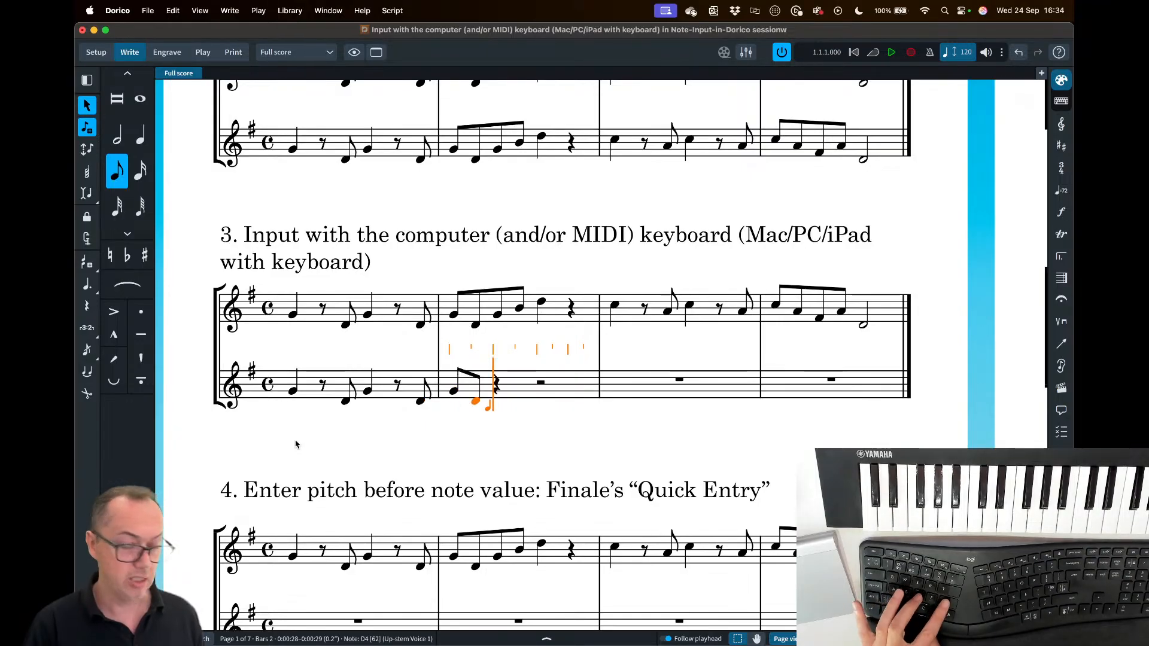
pyautogui.press('g')
pyautogui.press('b')
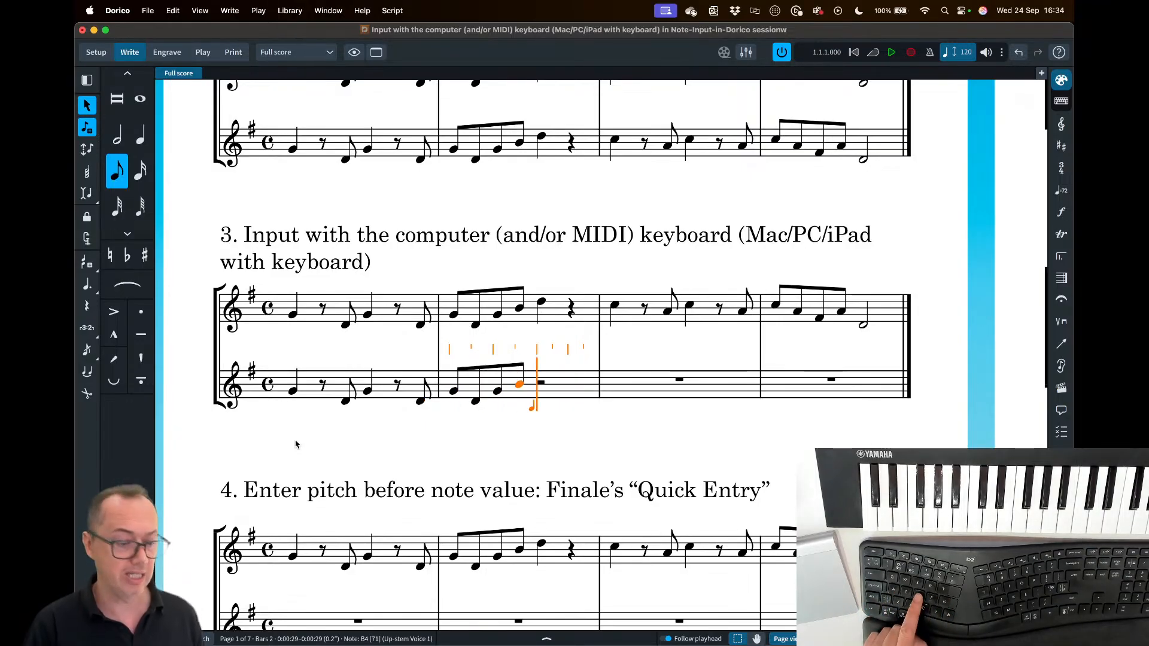
pyautogui.press('6')
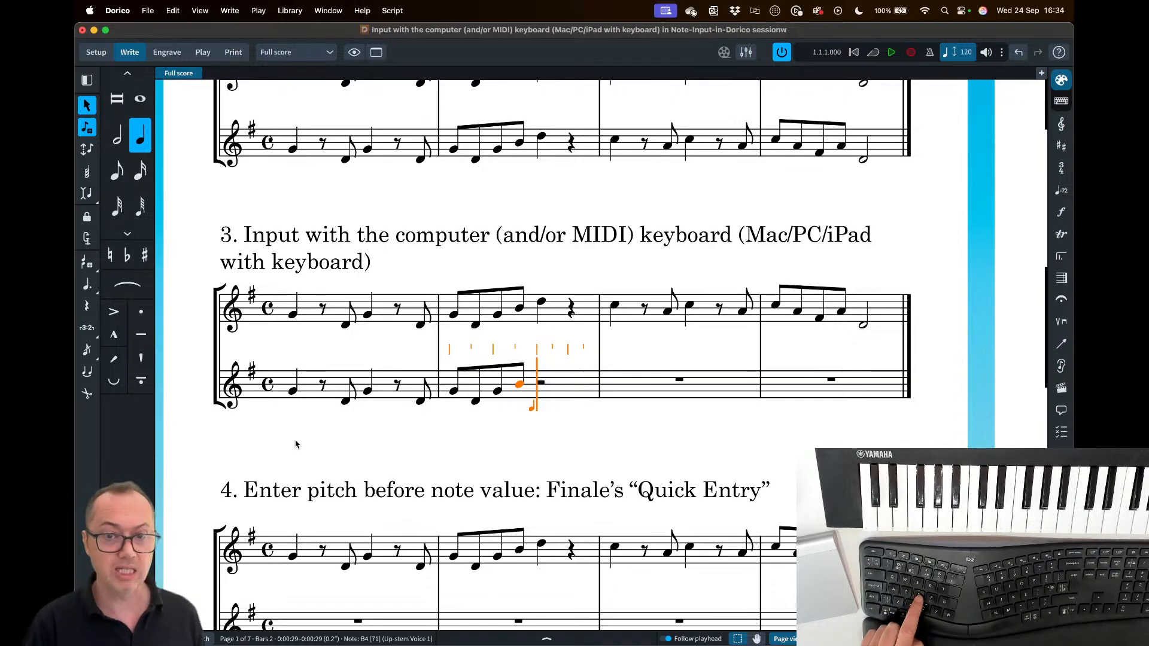
pyautogui.press('d')
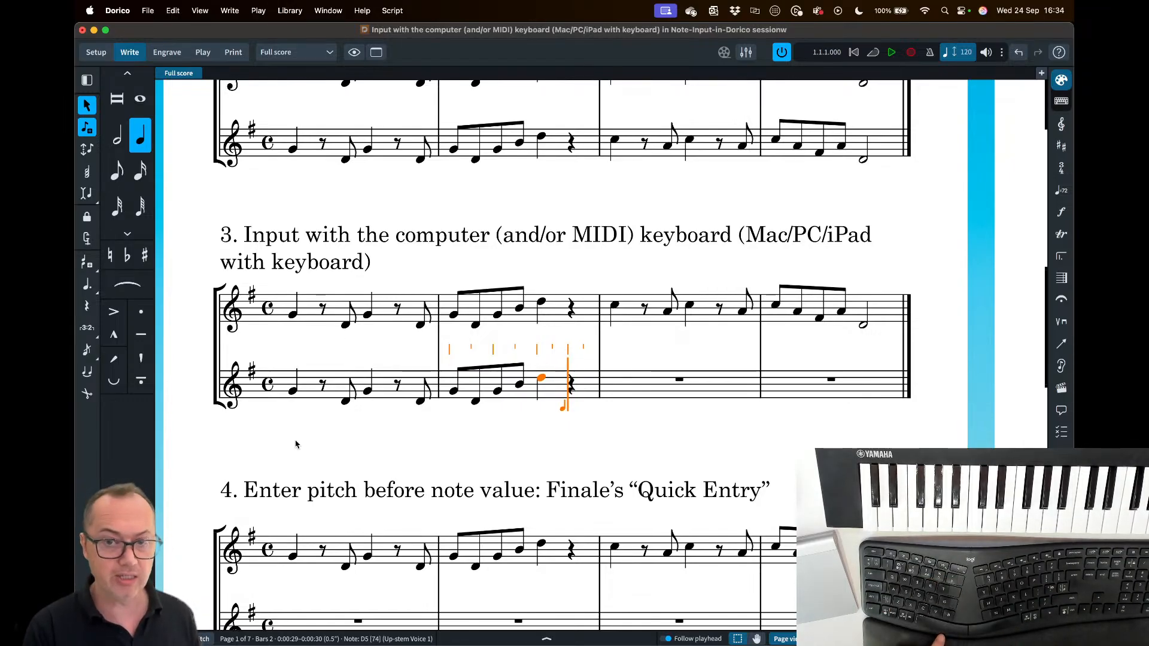
pyautogui.press('space')
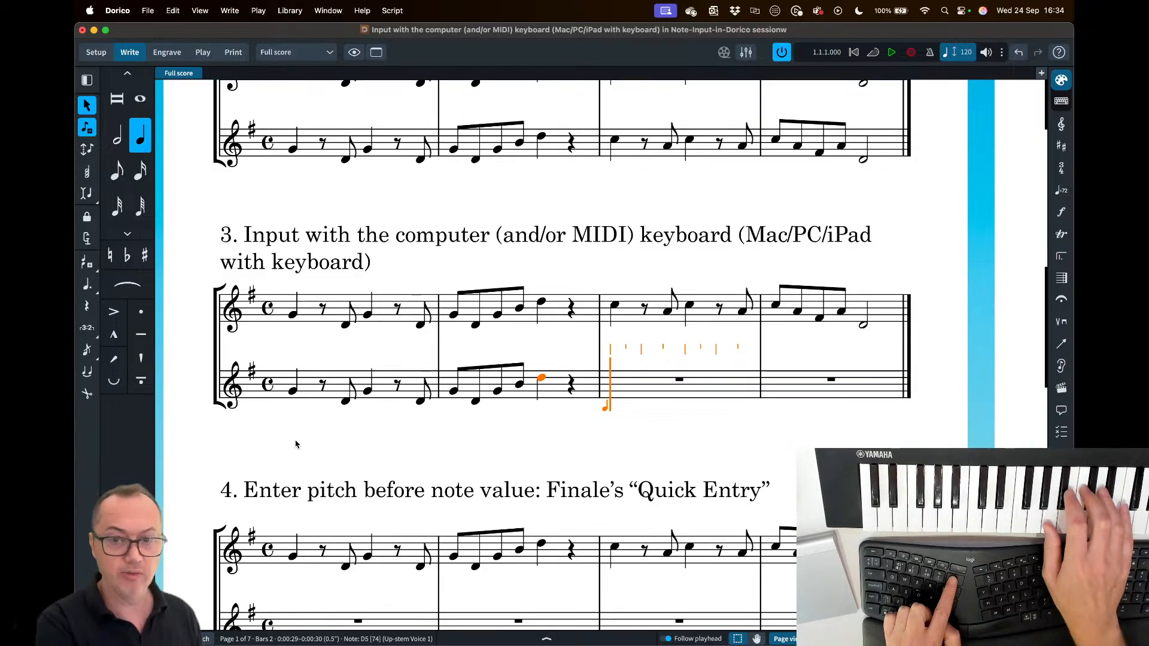
# - Fill bar 3 of exercise 3's lower staff with quarter C, eighth rest, eighth A, quarter C, eighth rest and eighth A
pyautogui.press('c')
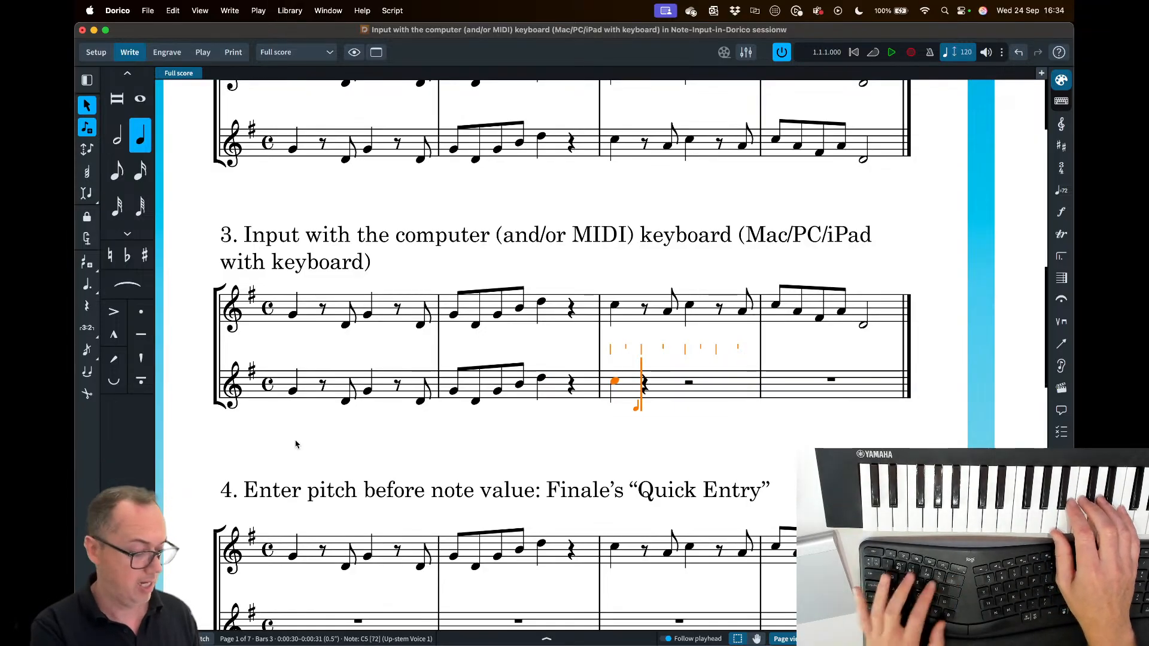
pyautogui.press('5')
pyautogui.press('space')
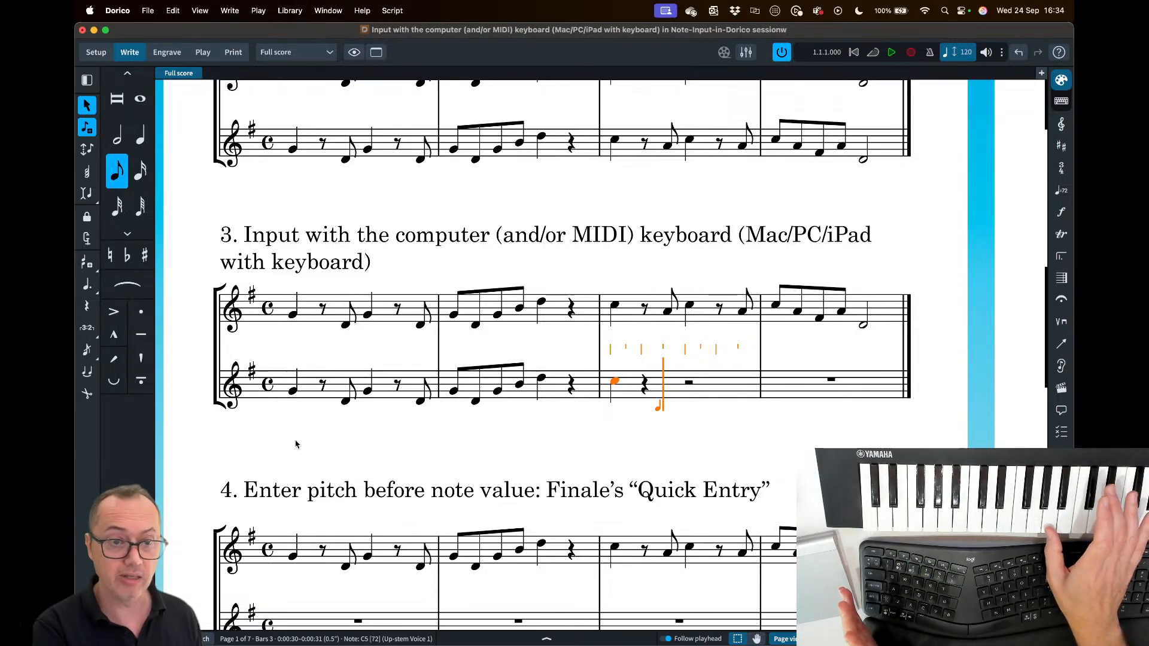
pyautogui.press('a')
pyautogui.press('6')
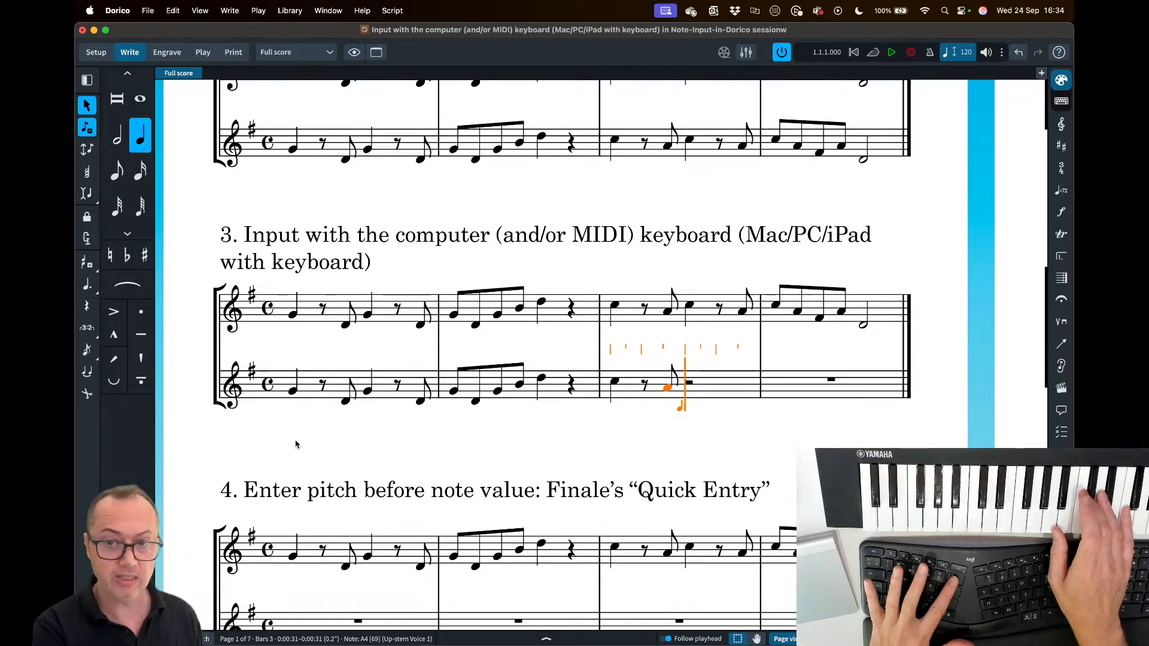
pyautogui.press('c')
pyautogui.press('5')
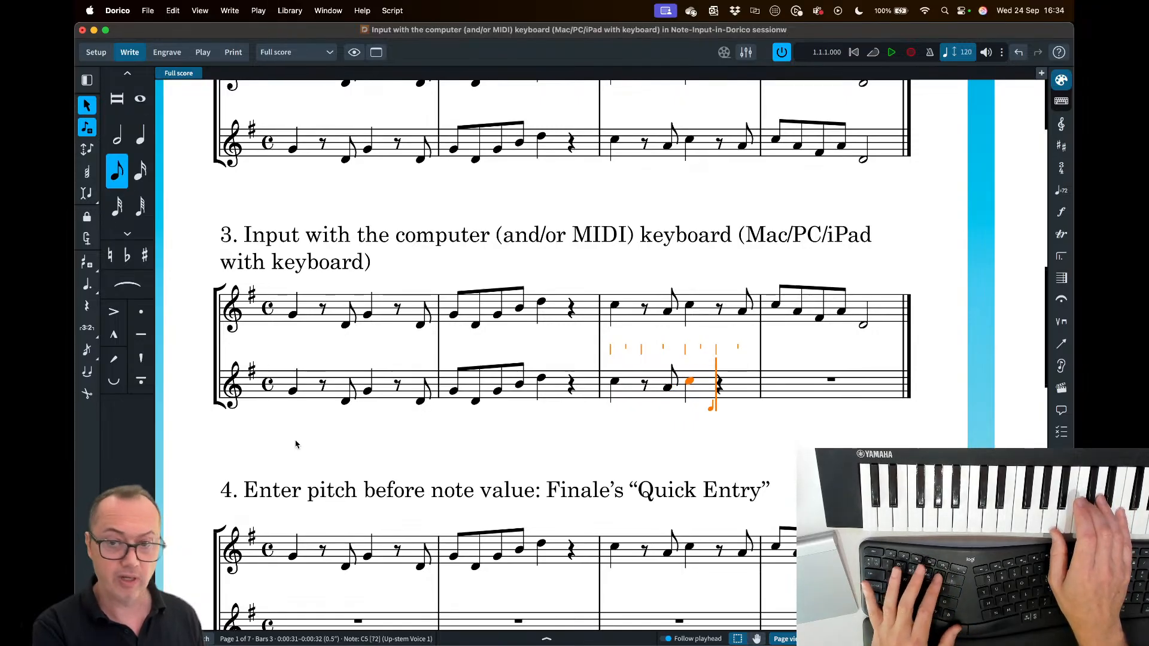
pyautogui.press('space')
pyautogui.press('a')
# - Fill bar 4 of exercise 3's lower staff with eighths C, A, F, A and half note D, and end note input
pyautogui.press('c')
pyautogui.press('a')
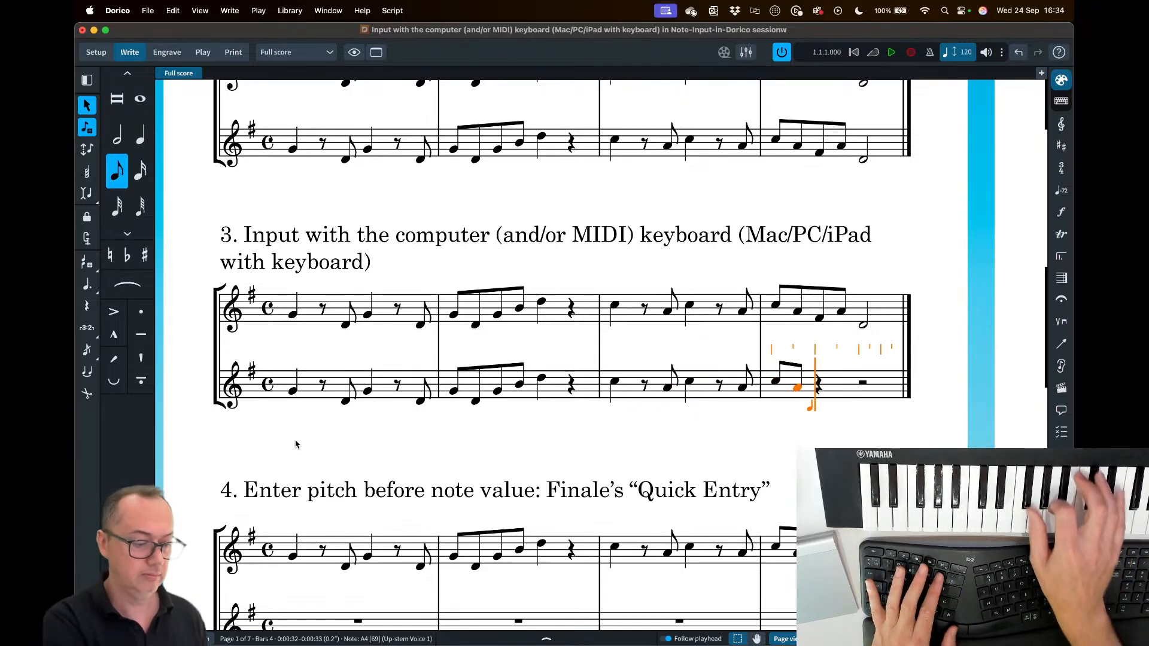
pyautogui.press('f')
pyautogui.press('a')
pyautogui.press('7')
pyautogui.press('d')
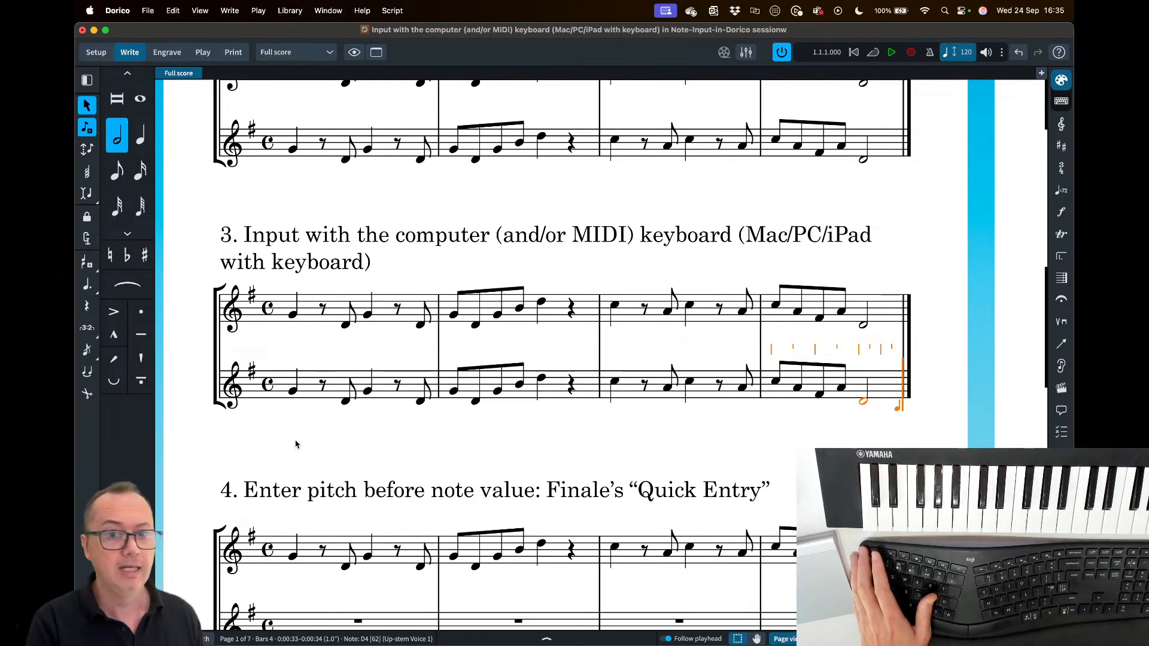
pyautogui.press('Escape')
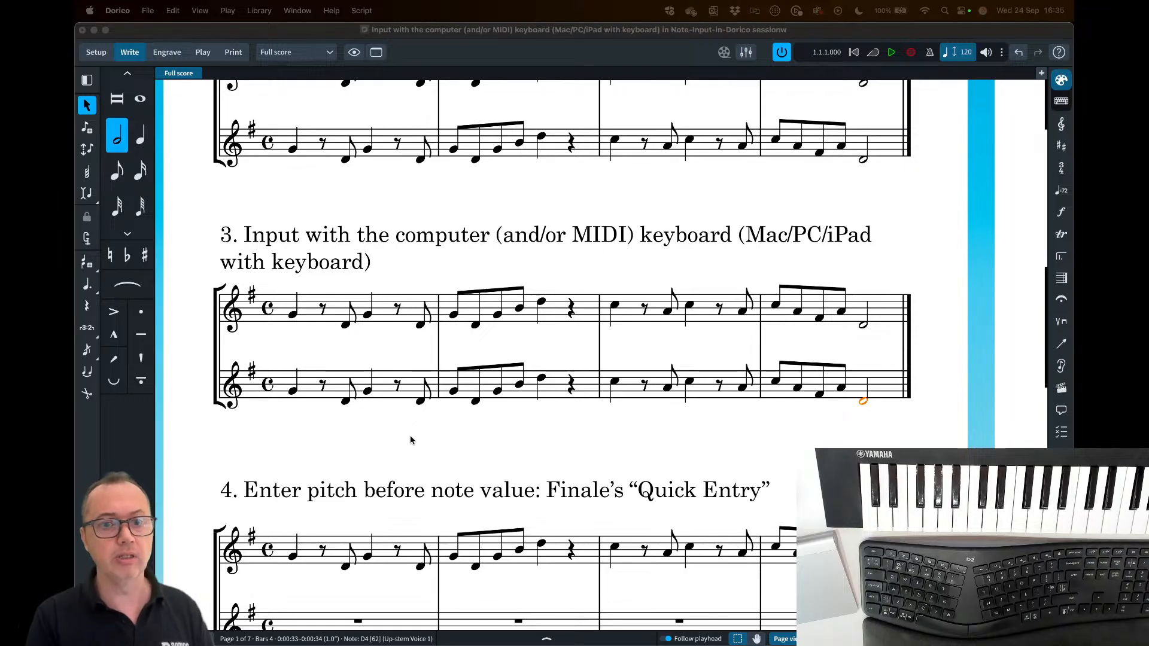
# - Start note input at the beginning of bar 1 in exercise 4's lower staff and turn on Pitch Before Duration
pyautogui.scroll(-1, 413, 442)
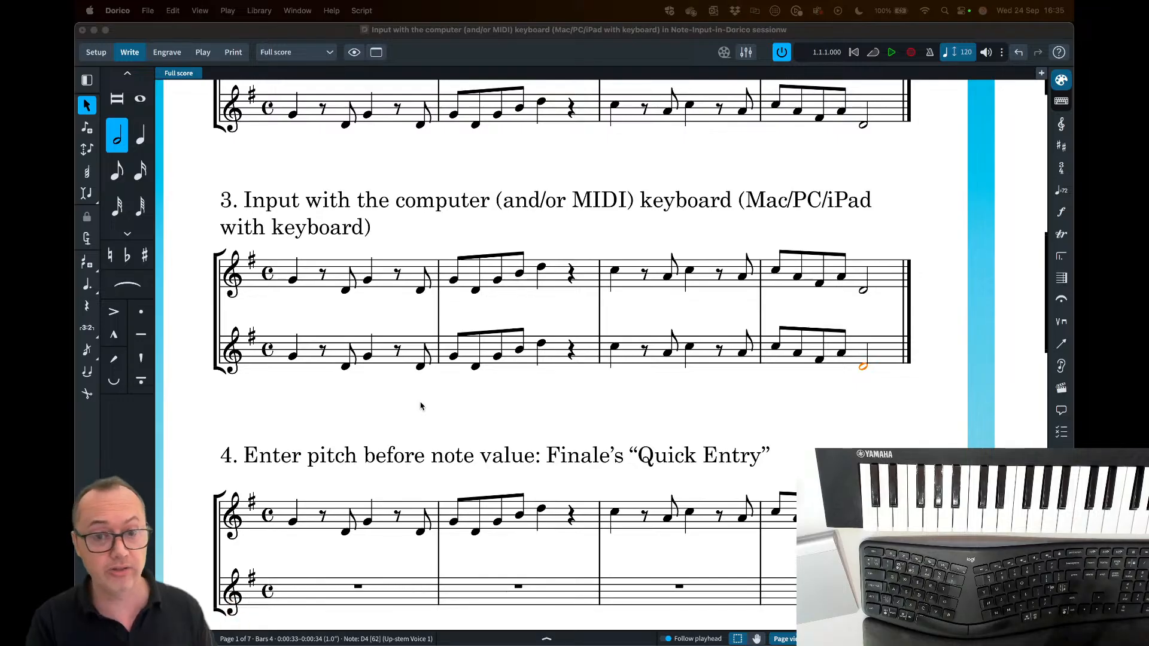
pyautogui.scroll(-3, 406, 405)
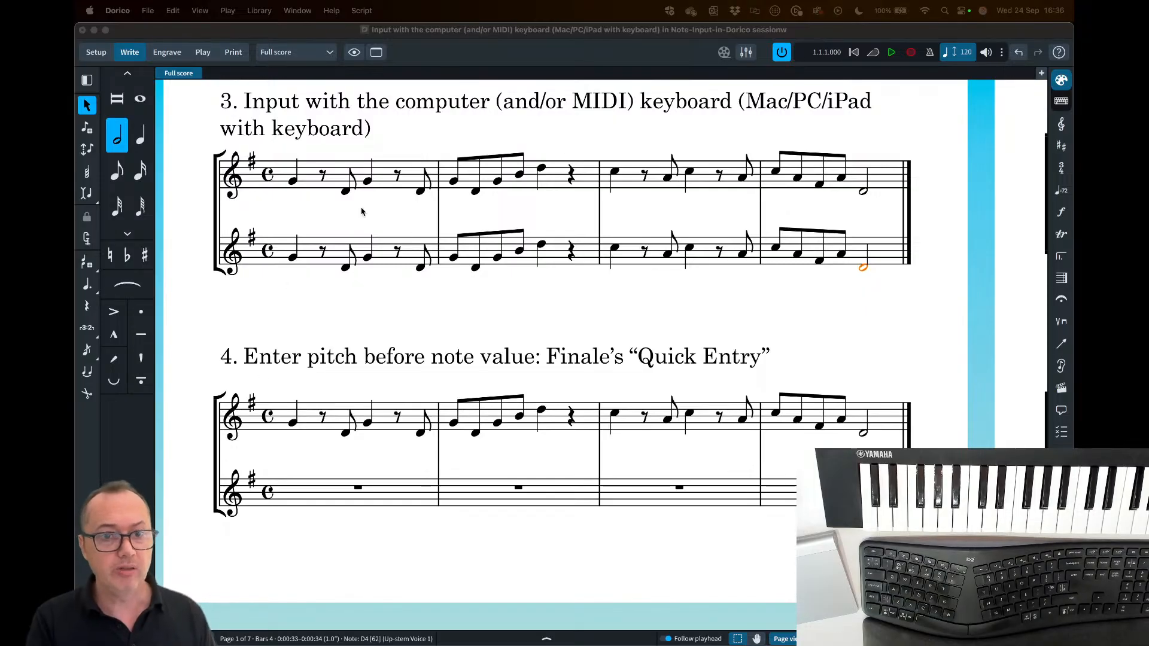
pyautogui.click(381, 244)
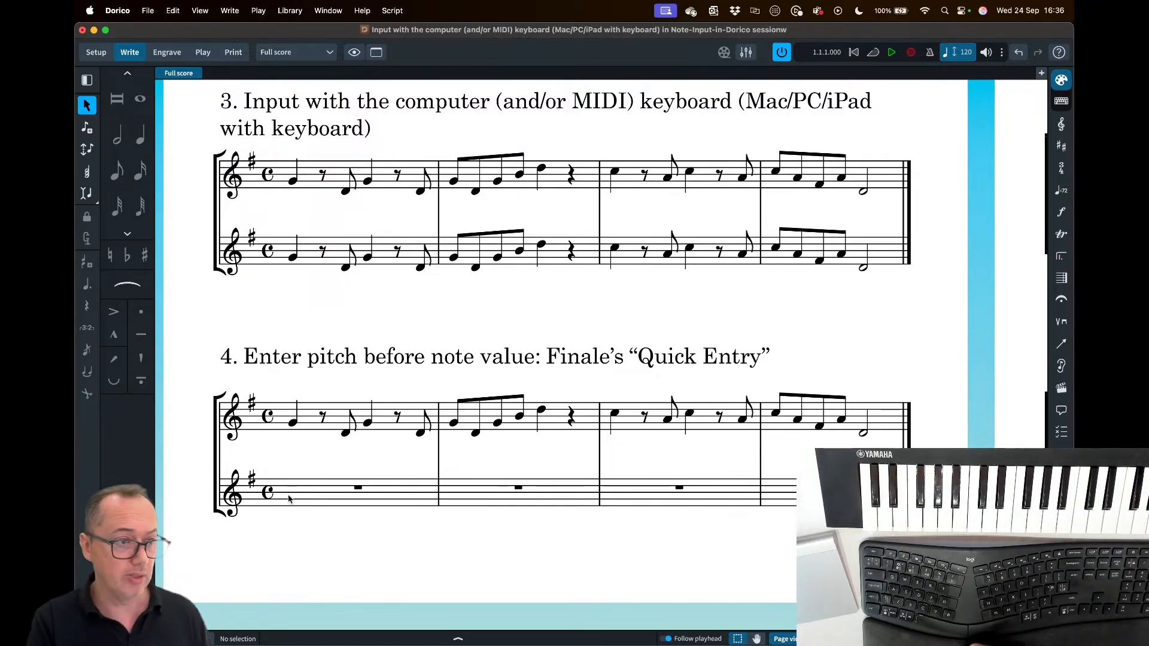
pyautogui.scroll(10, 734, 300)
pyautogui.hscroll(15, 734, 299)
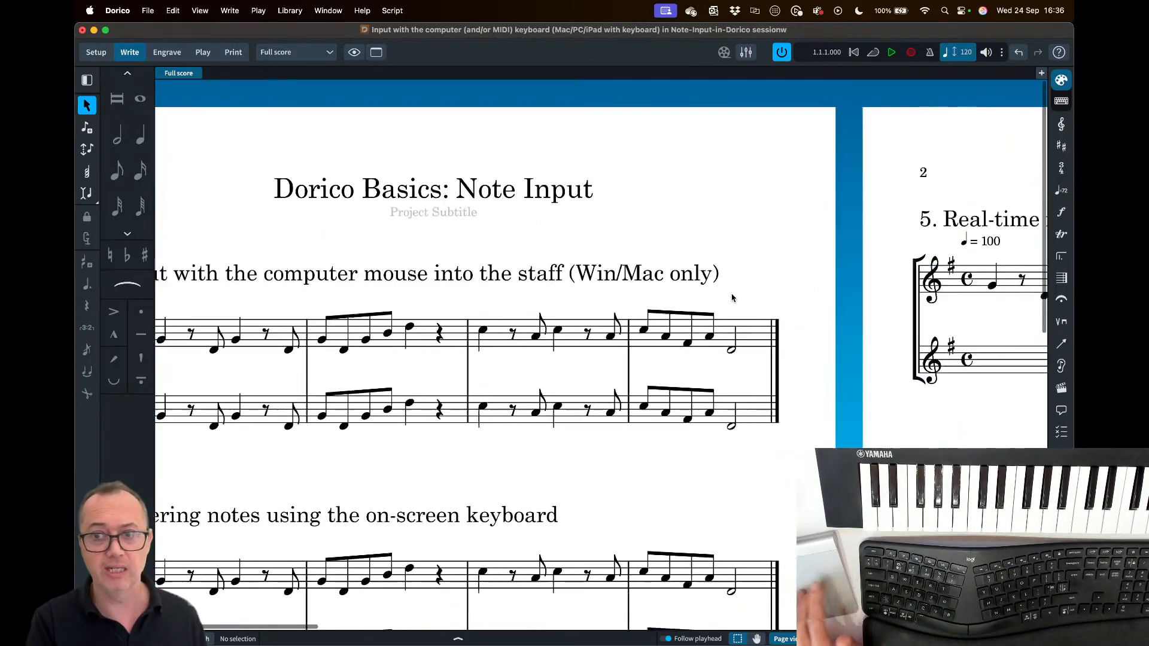
pyautogui.hscroll(-15, 500, 239)
pyautogui.scroll(-10, 482, 286)
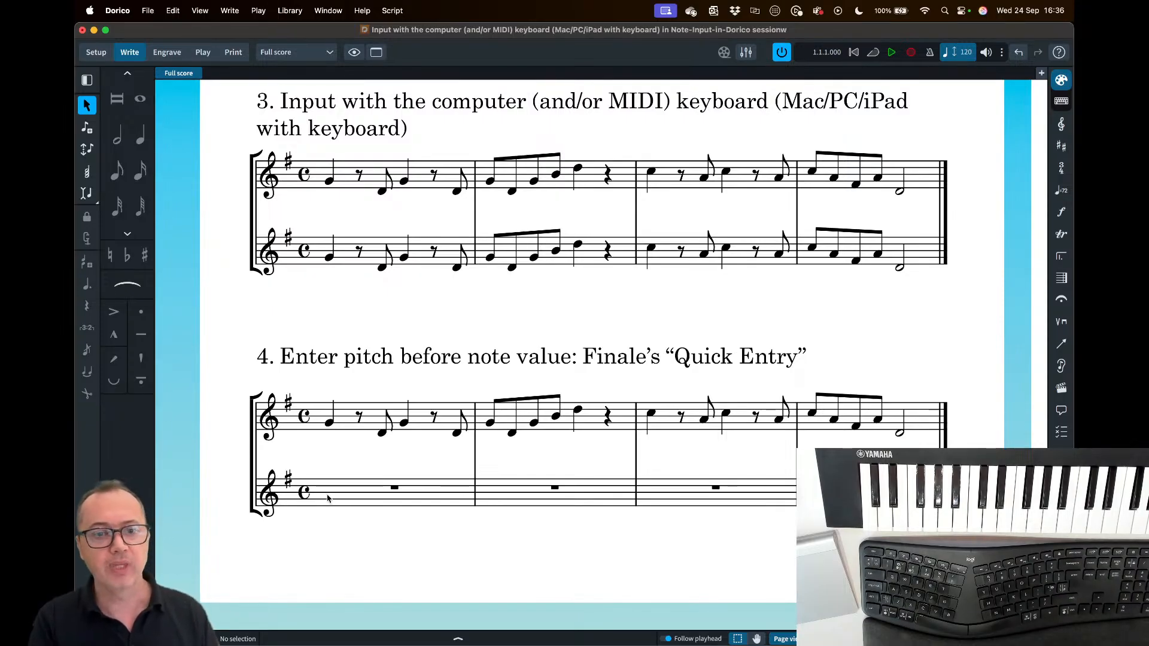
pyautogui.doubleClick(323, 491)
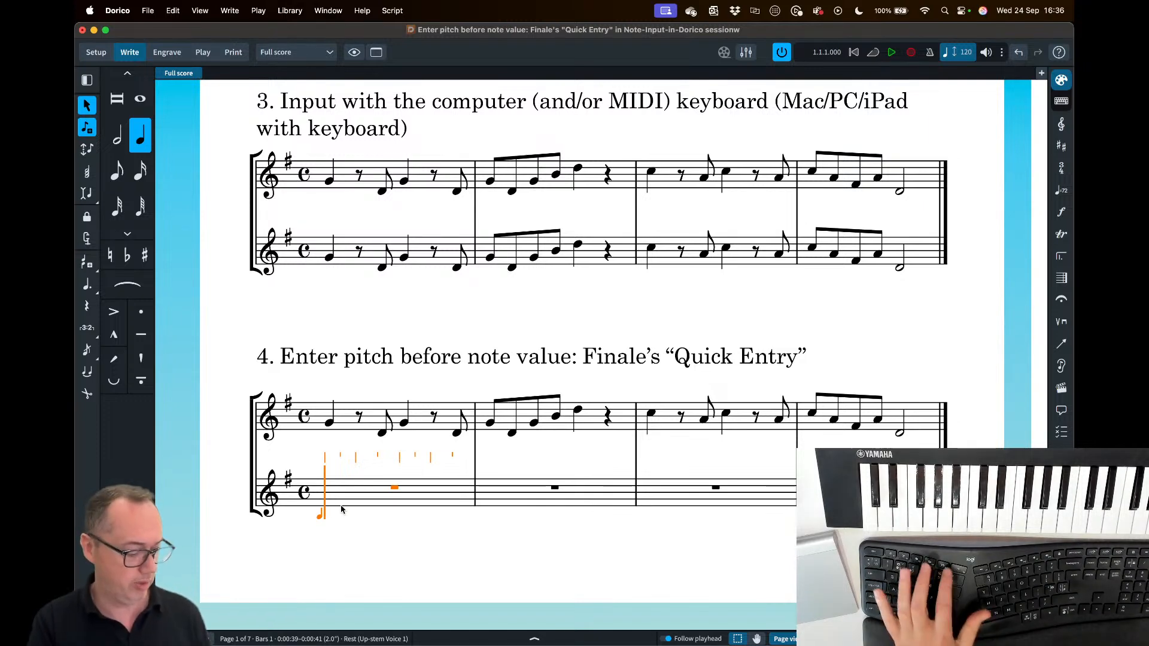
pyautogui.press('F1')
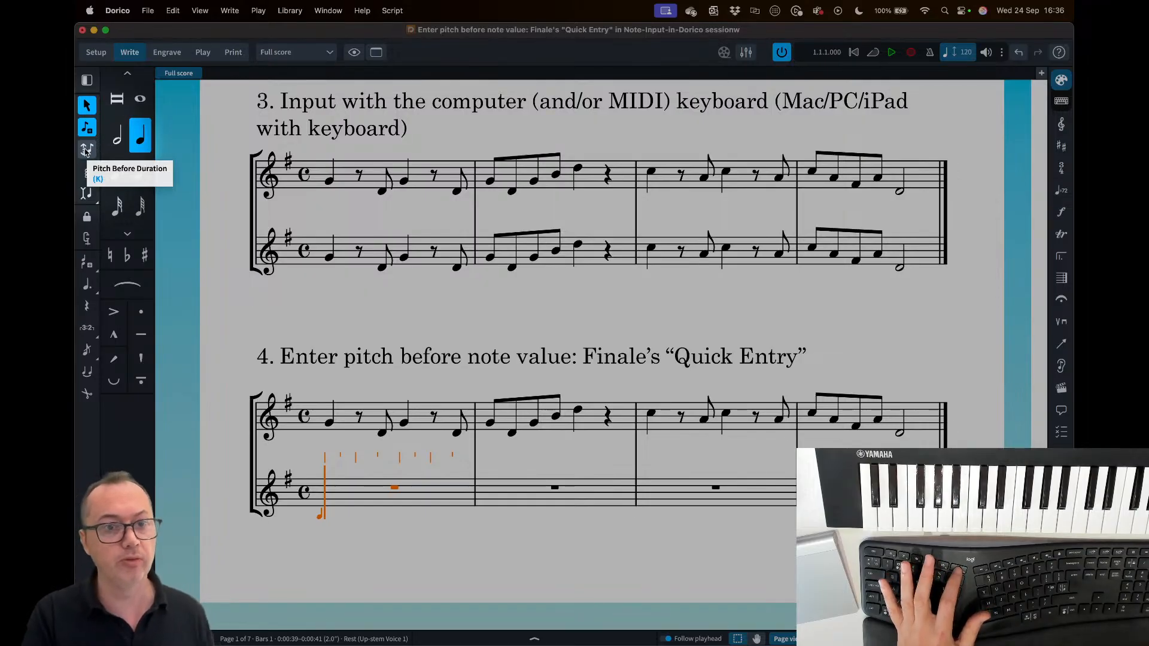
pyautogui.click(87, 151)
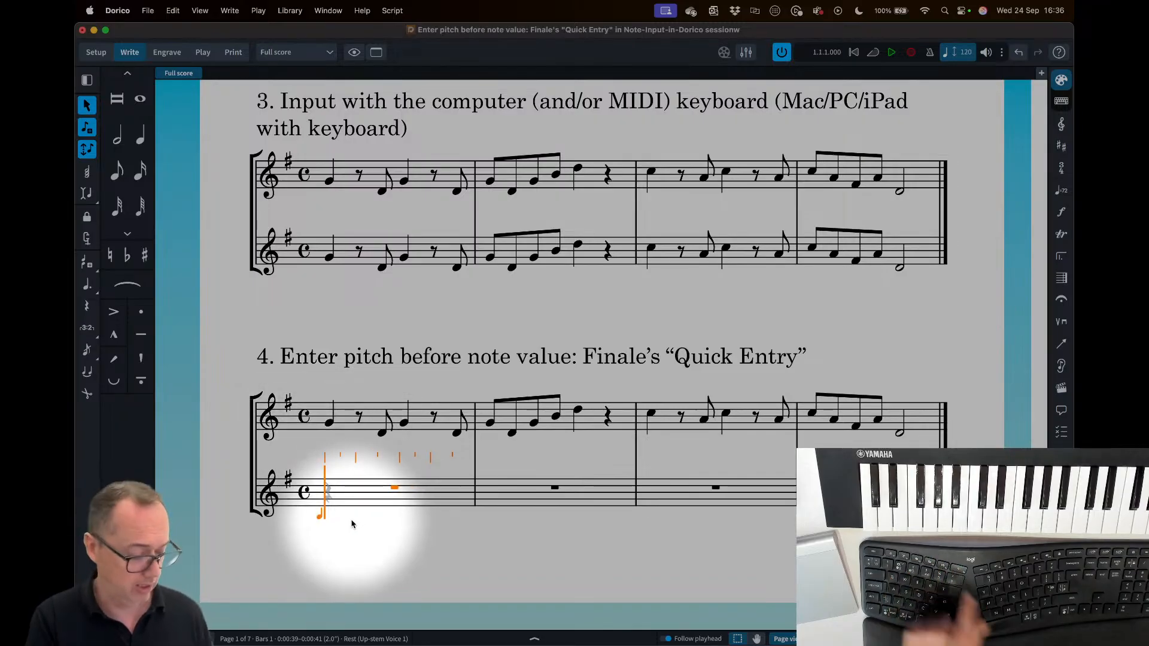
# - Toggle Pitch Before Duration off and back on twice
pyautogui.press('k')
pyautogui.press('k')
pyautogui.press('k')
pyautogui.press('k')
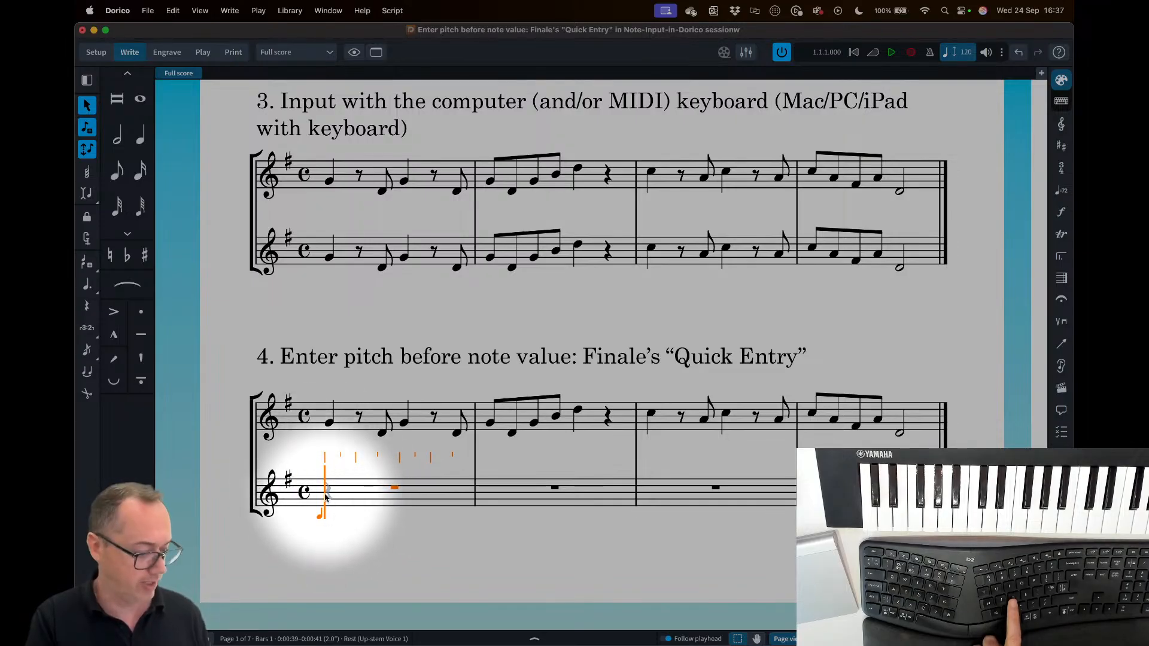
# - Enter quarter G, an eighth rest and eighth D in the first half of bar 1 in exercise 4's lower staff, pitch before duration
pyautogui.press('0')
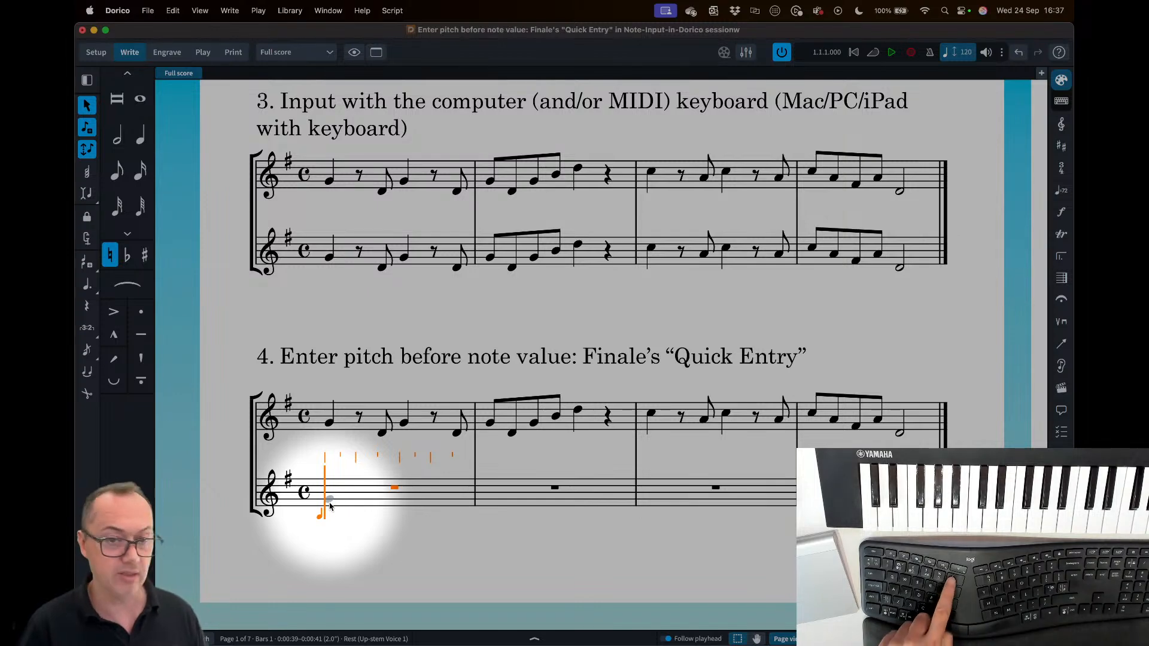
pyautogui.press('6')
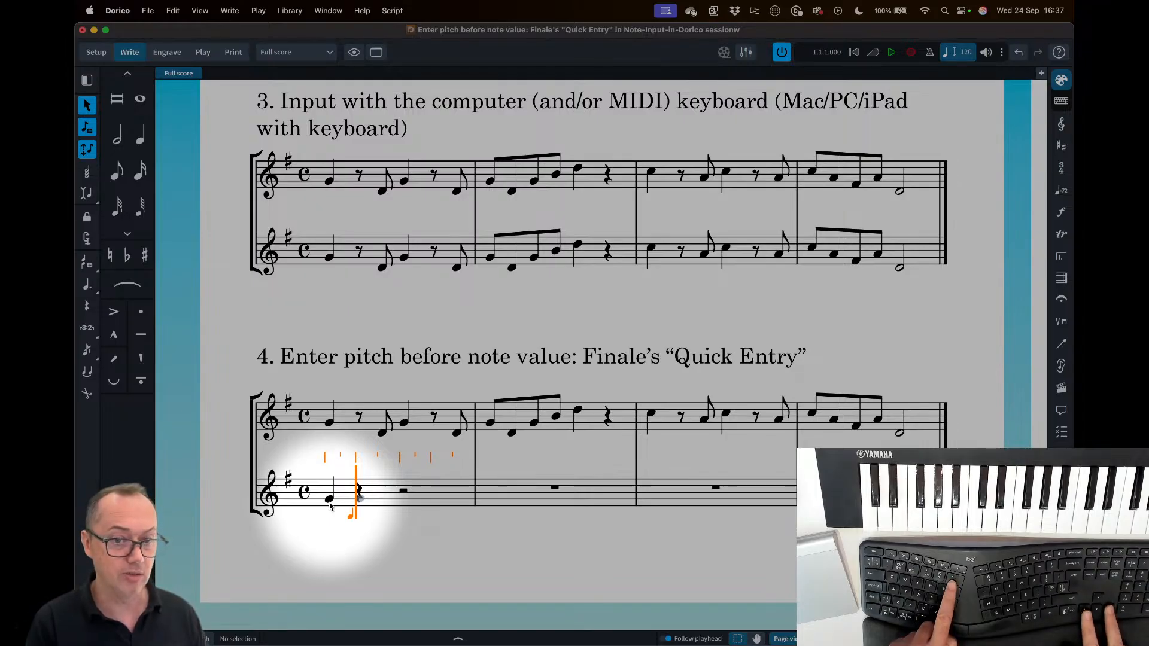
pyautogui.press('Right')
pyautogui.press('Right')
pyautogui.press('Right')
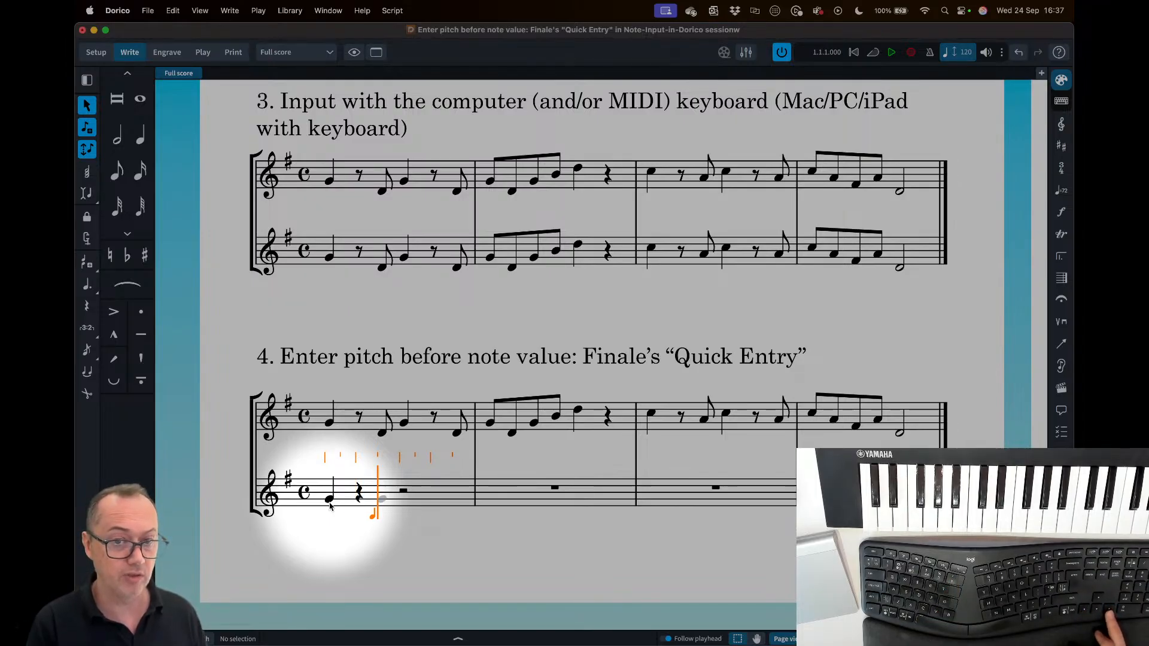
pyautogui.press('Left')
pyautogui.press('Left')
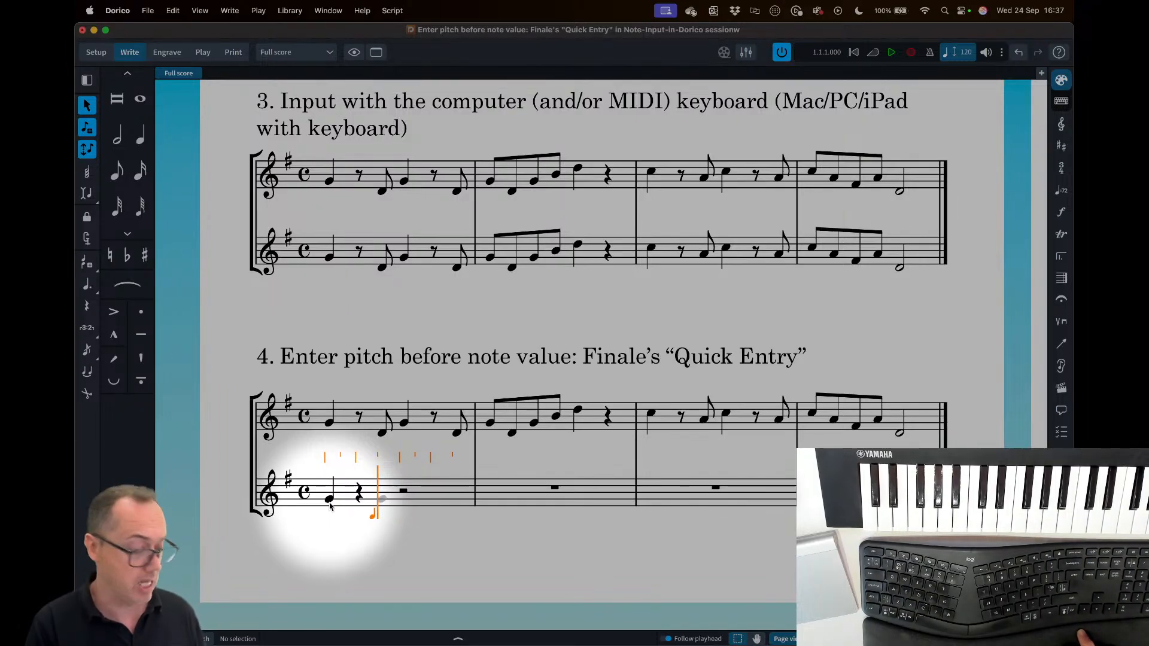
pyautogui.press('d')
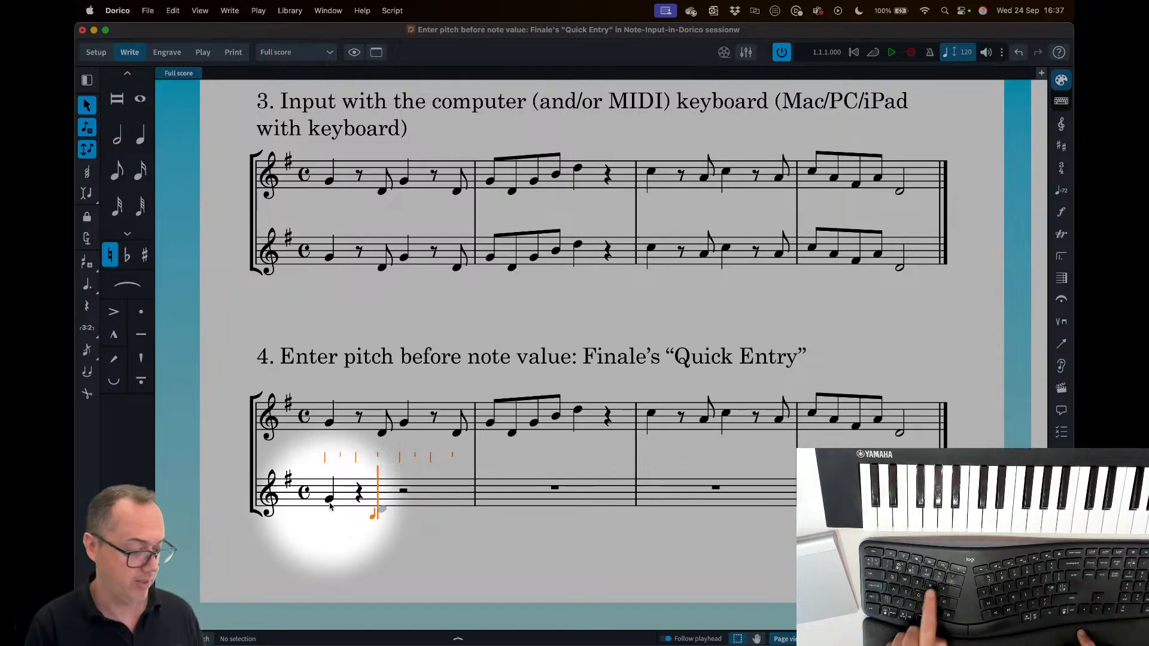
pyautogui.press('5')
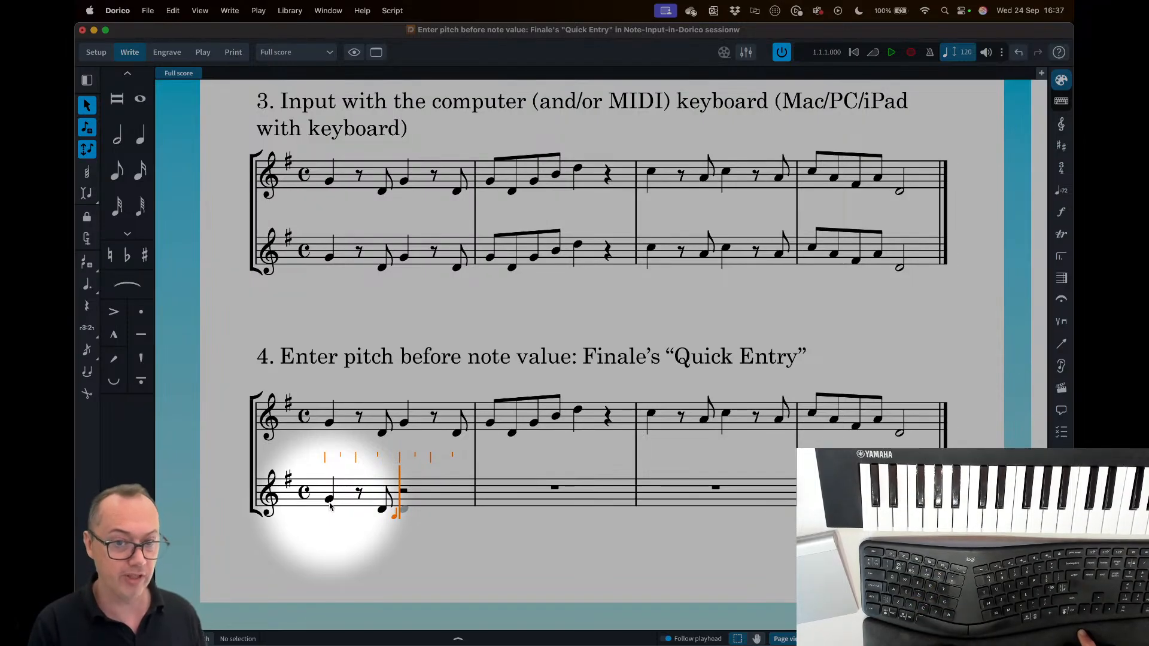
# - Complete bar 1 of exercise 4's lower staff with quarter G, an eighth rest and eighth D
pyautogui.press('g')
pyautogui.press('6')
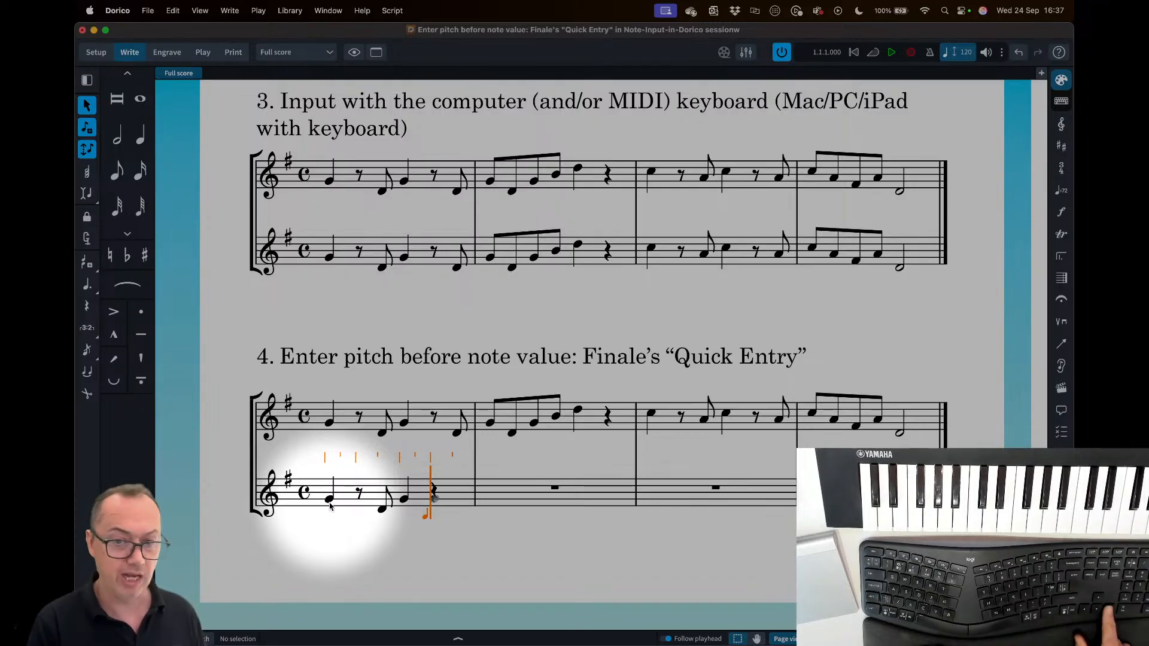
pyautogui.press('space')
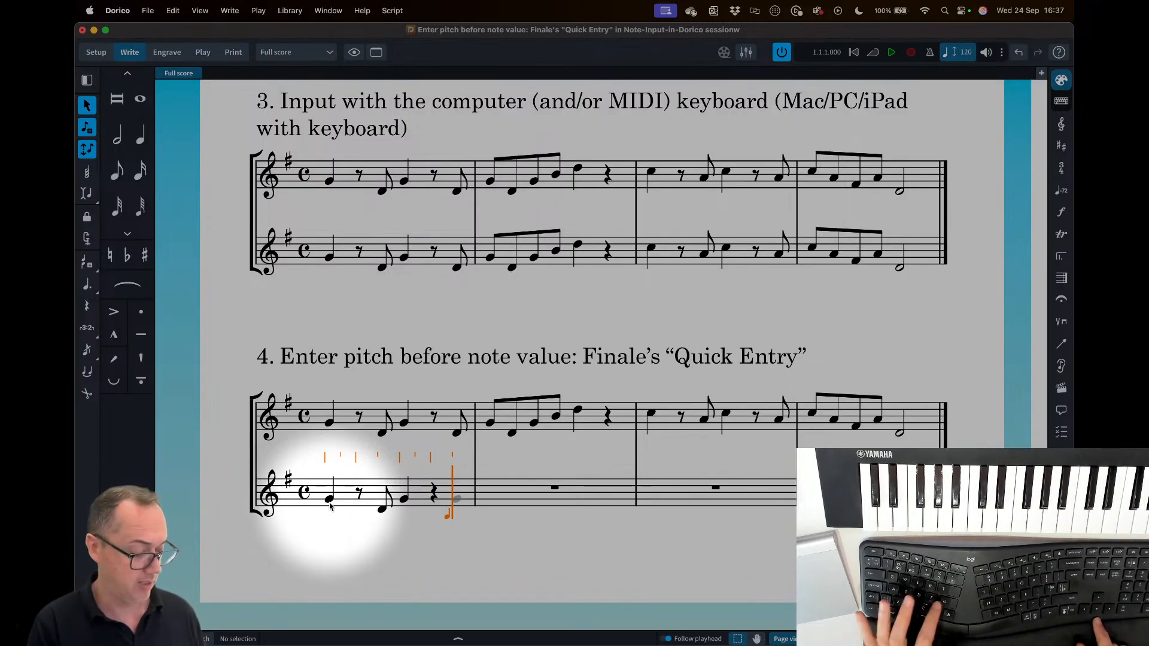
pyautogui.press('d')
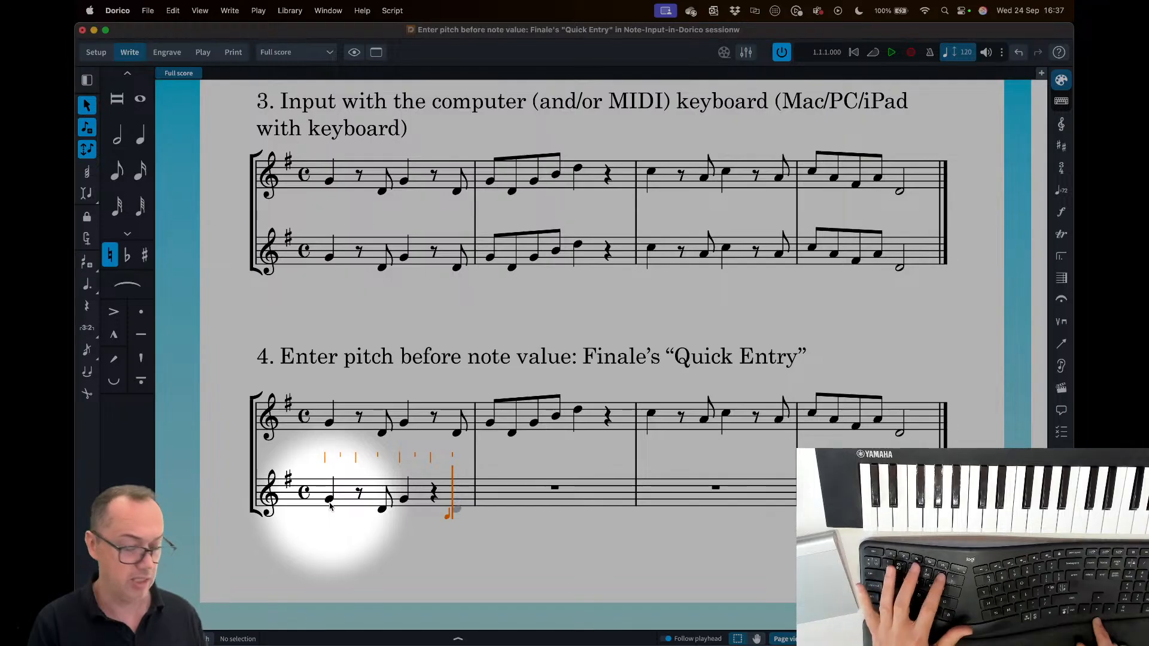
pyautogui.press('5')
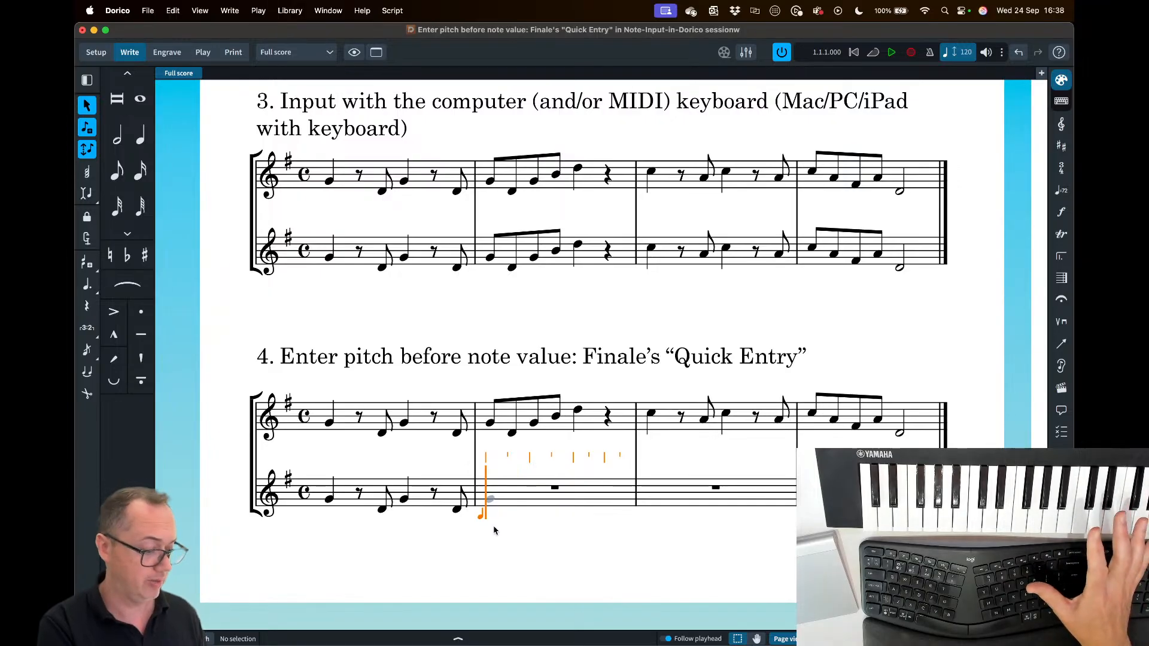
# - Enter eighths G, D, G, B and quarter high D in bar 2 of exercise 4's lower staff
pyautogui.press('5')
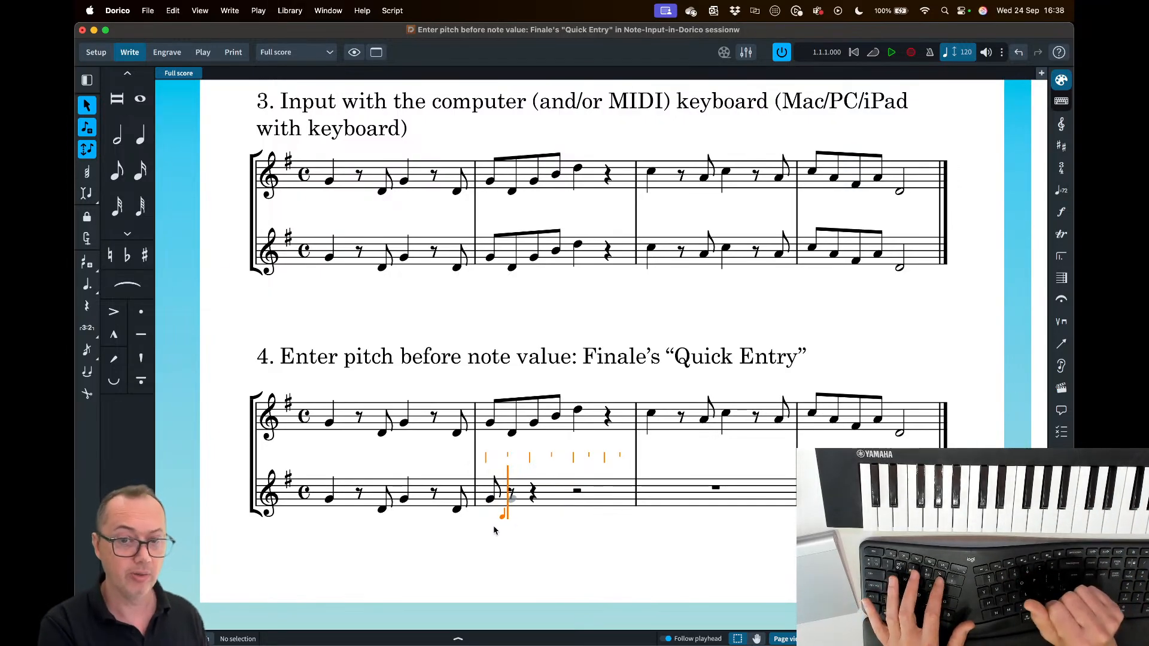
pyautogui.press('5')
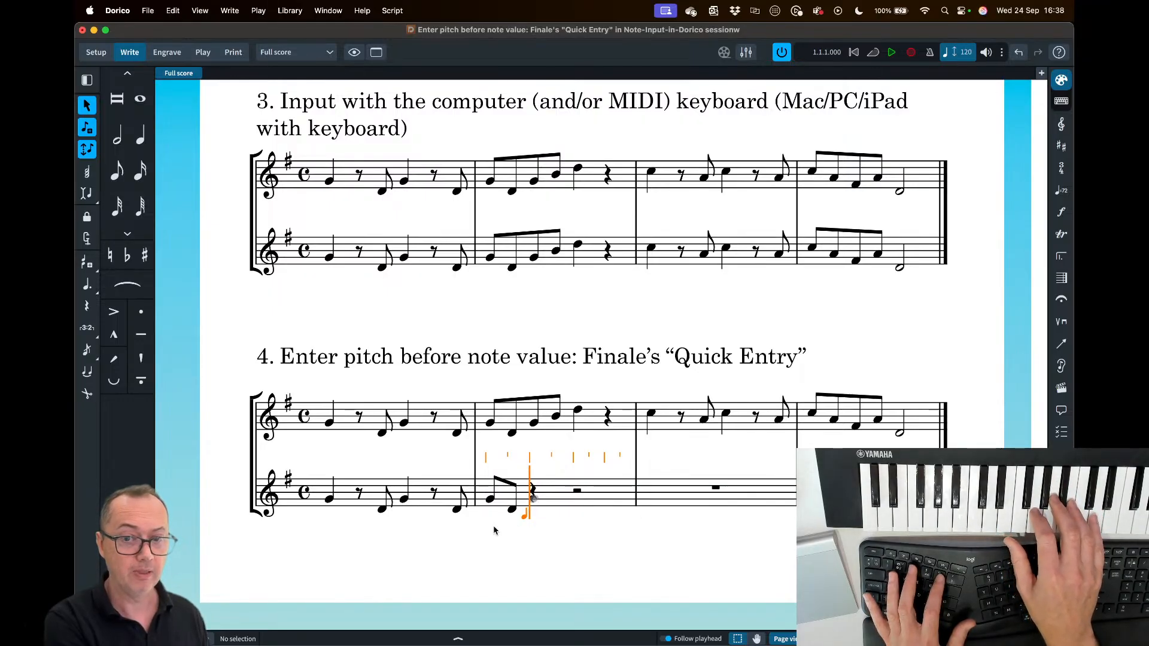
pyautogui.press('5')
pyautogui.press('5')
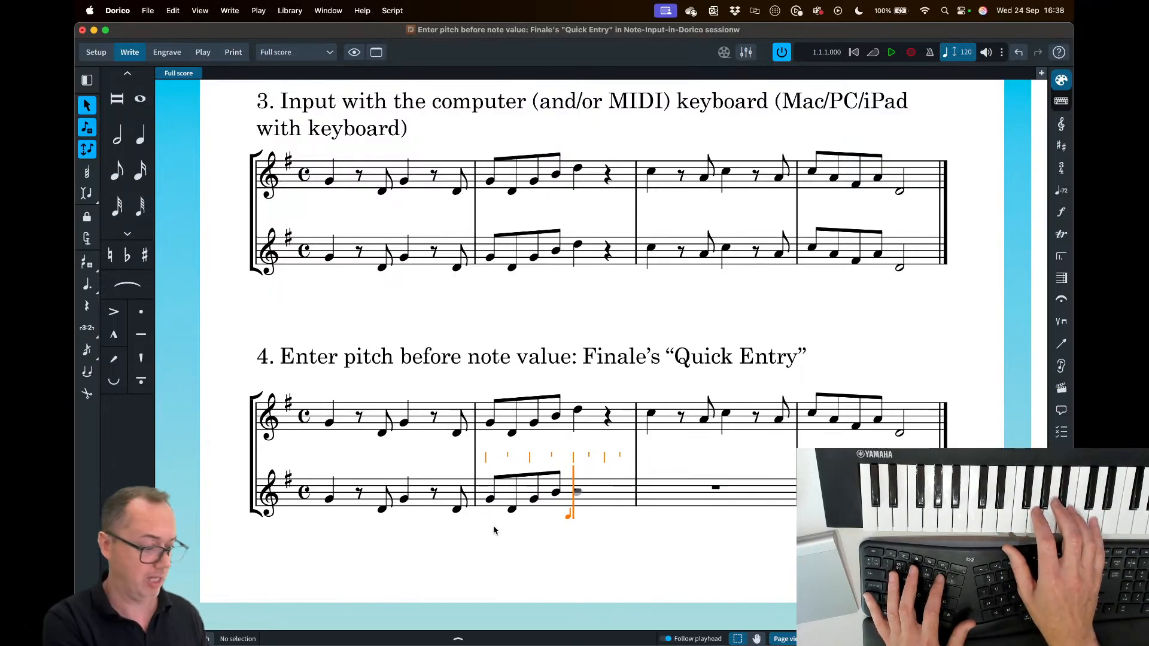
pyautogui.press('6')
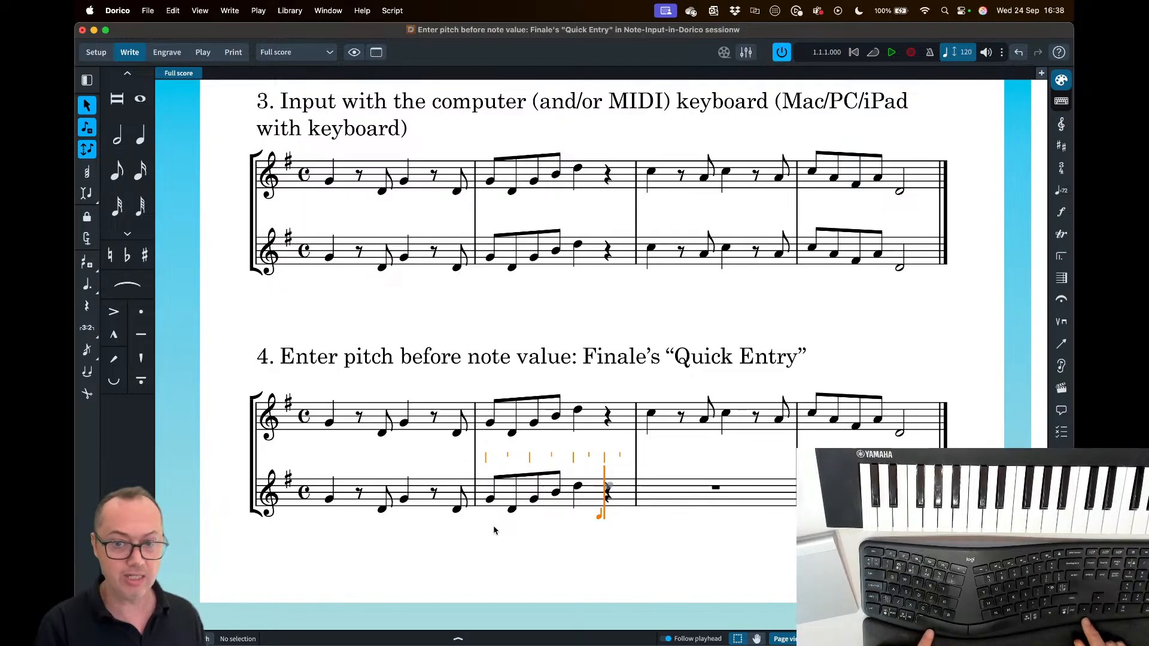
# - Advance the caret to bar 3 of exercise 4's lower staff and switch Pitch Before Duration off, toggling it once more on and off
pyautogui.press('space')
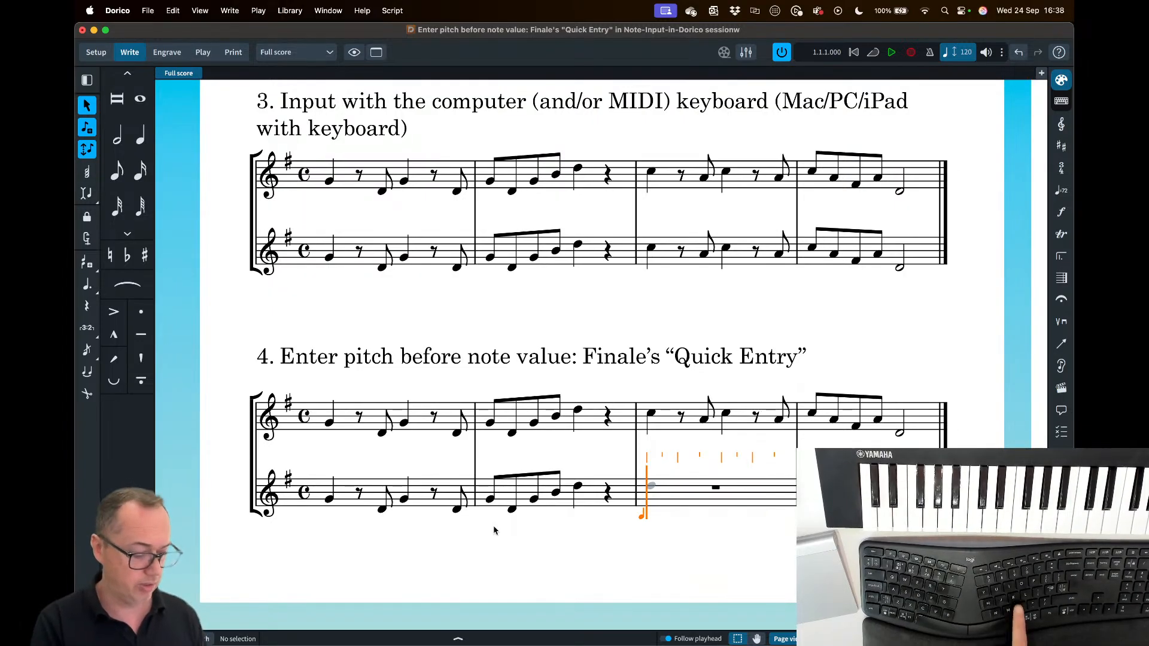
pyautogui.press('k')
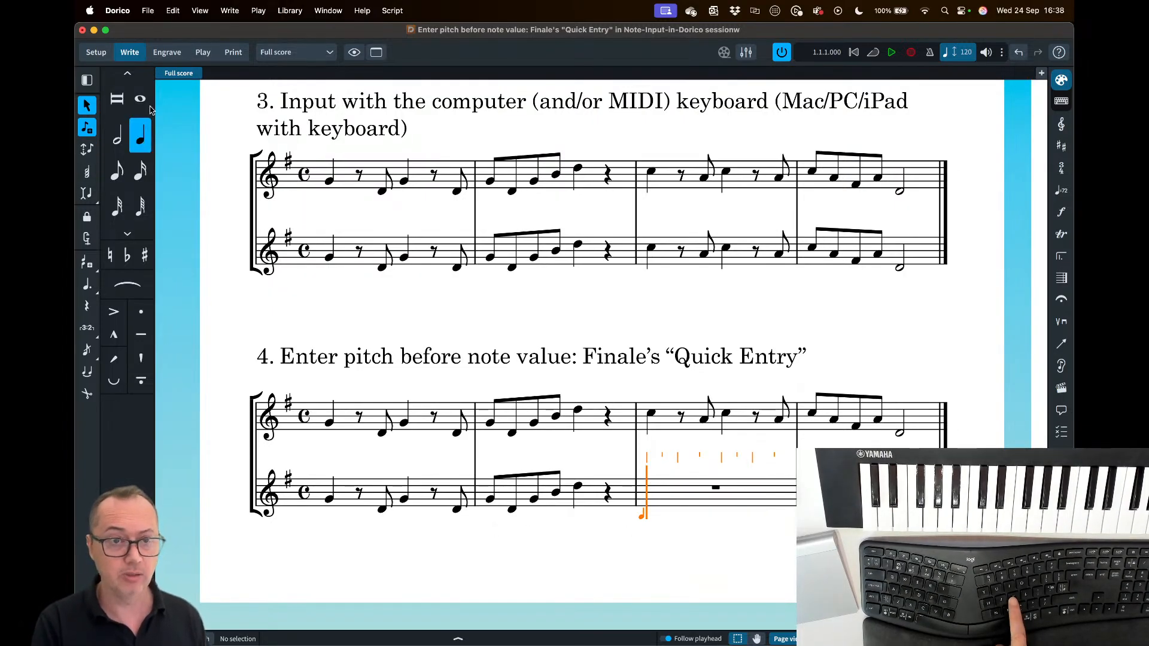
pyautogui.click(90, 151)
pyautogui.click(90, 150)
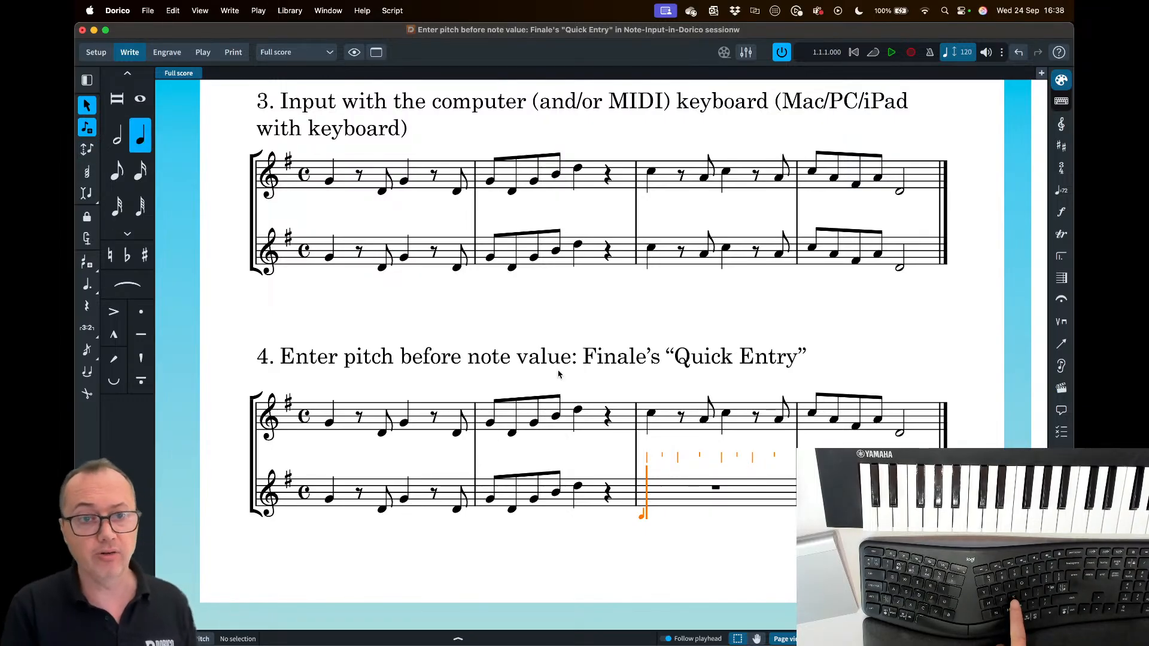
# - Examine the Pitch and Duration defaults in the Note Input and Editing preferences and close the preferences without changes
pyautogui.click(116, 11)
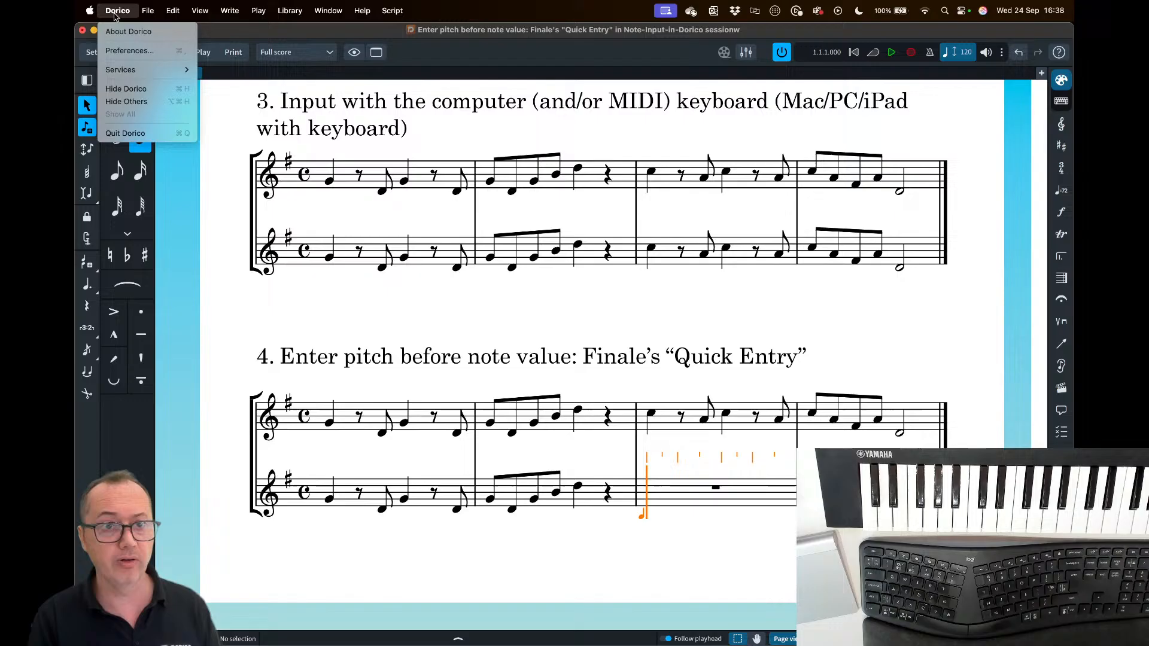
pyautogui.click(132, 53)
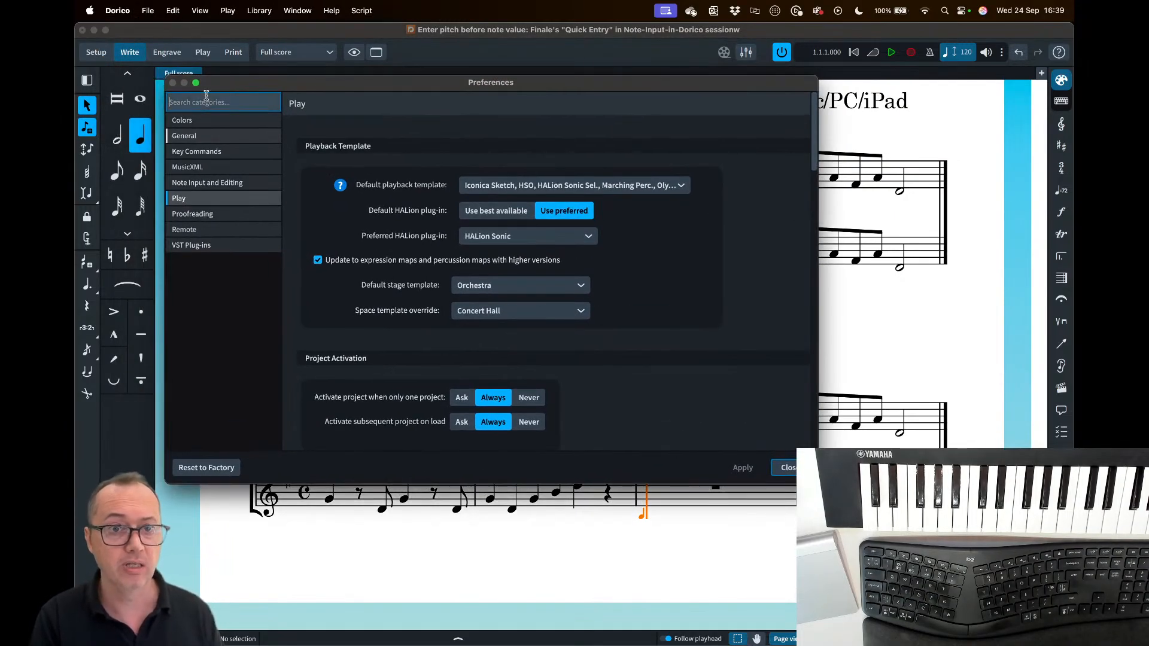
pyautogui.click(207, 183)
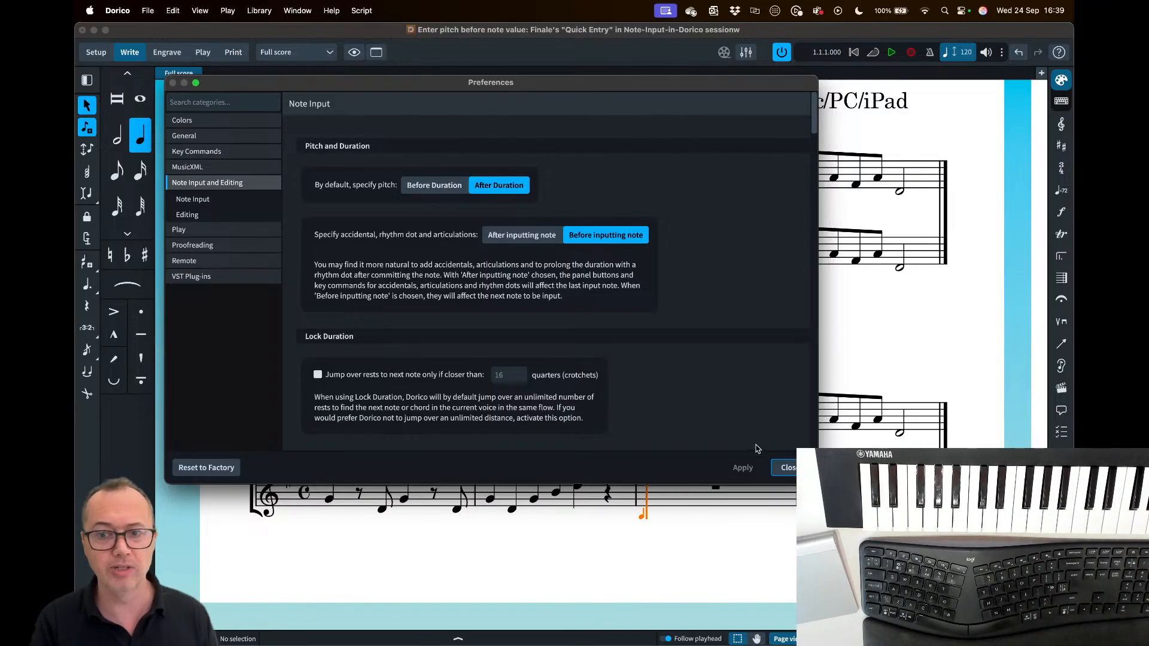
pyautogui.click(786, 470)
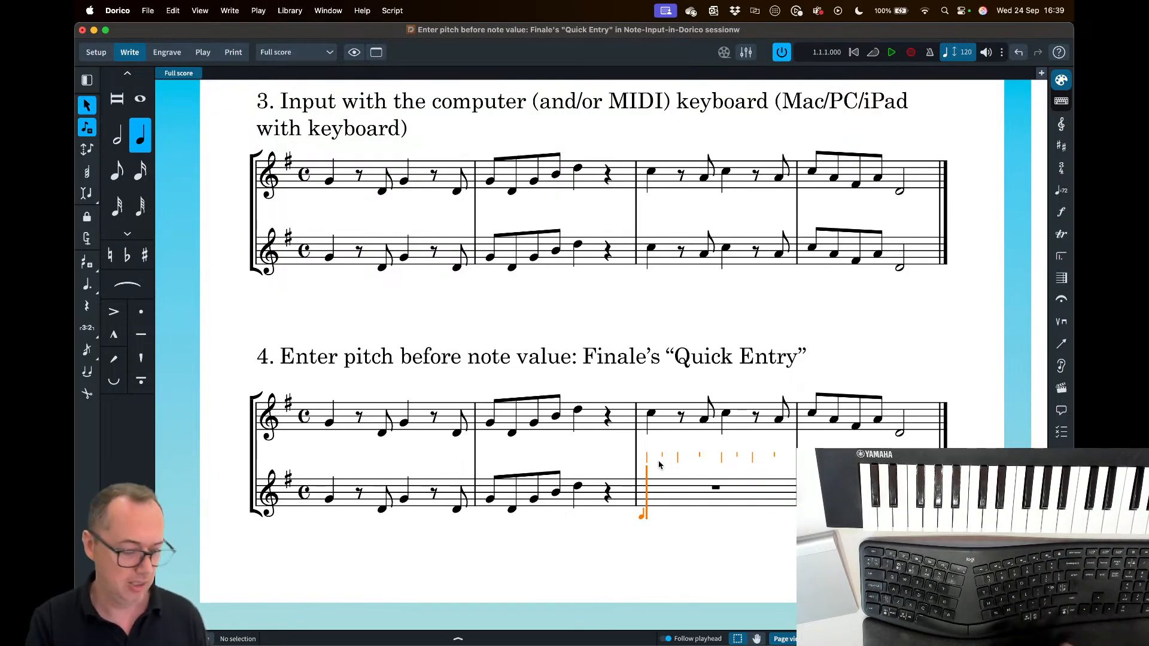
# - Toggle Pitch Before Duration on and off, and step the caret forwards and backwards along bar 3's rhythmic grid
pyautogui.press('k')
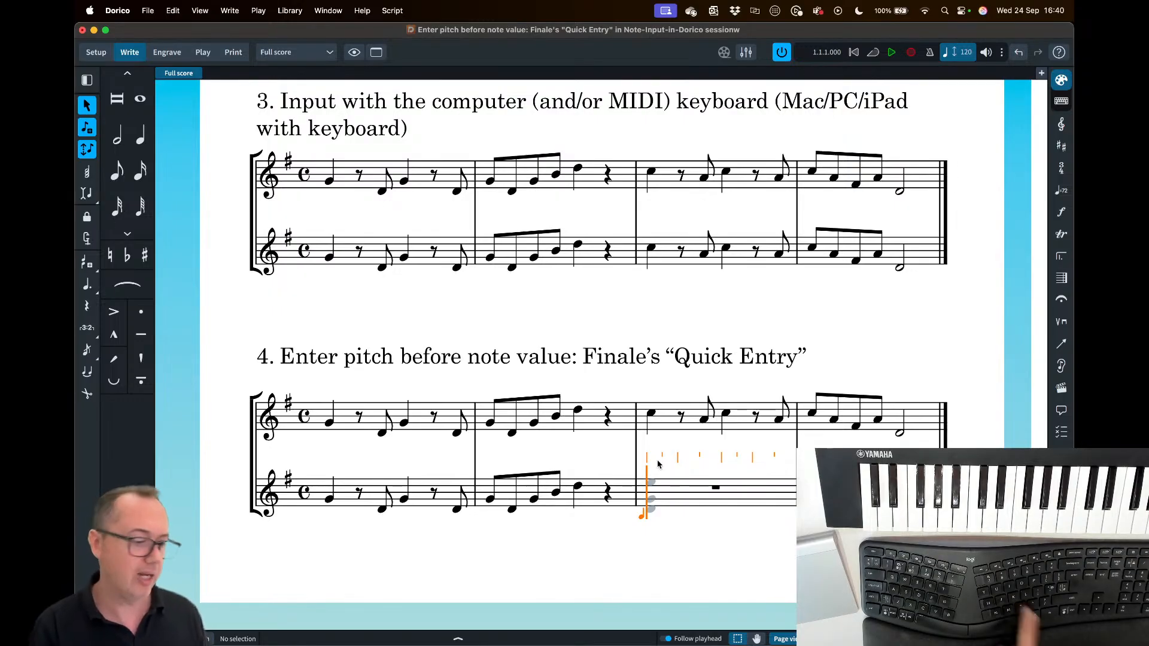
pyautogui.press('k')
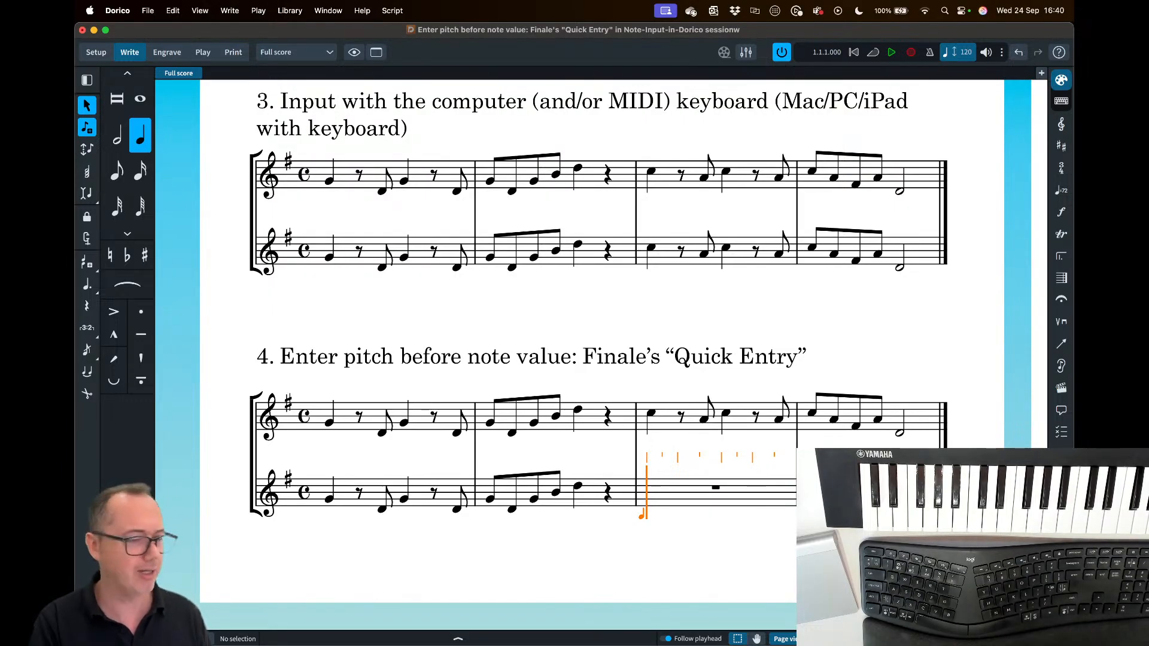
pyautogui.press('Right')
pyautogui.press('Right')
pyautogui.press('Right')
pyautogui.press('Right')
pyautogui.press('Right')
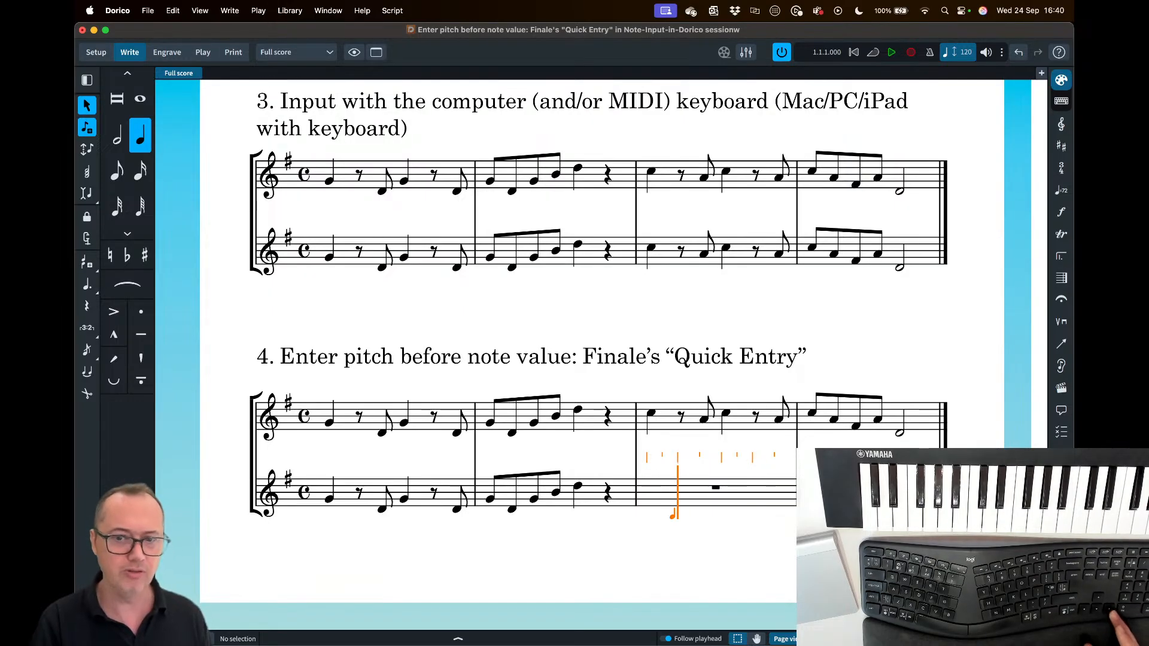
pyautogui.press('Left')
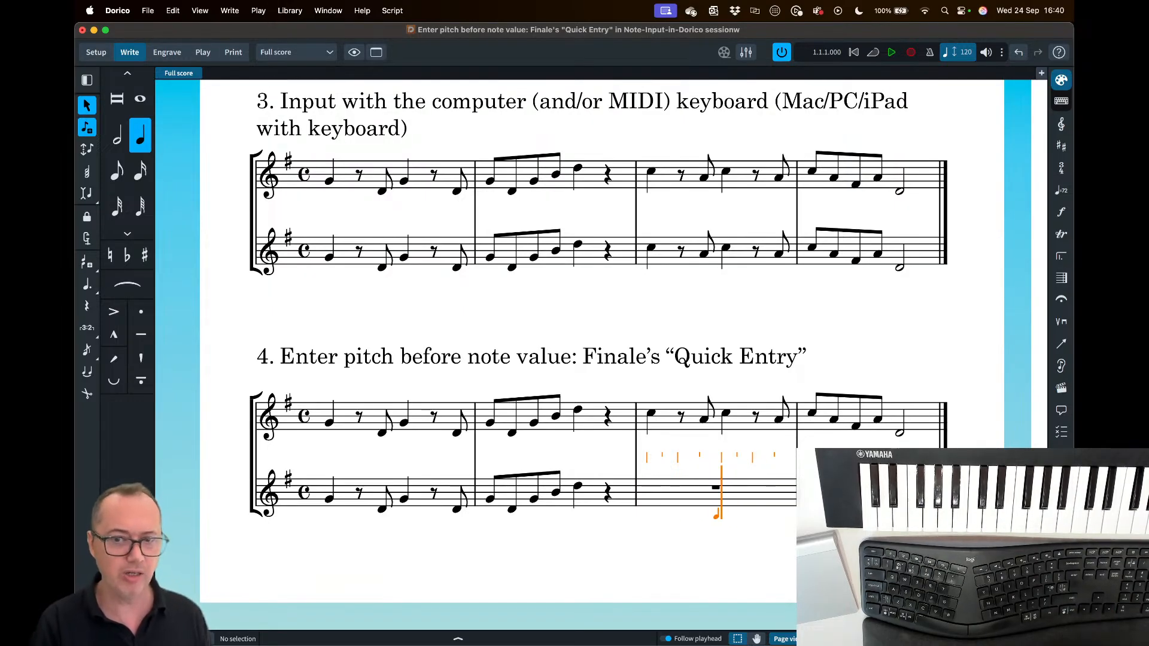
pyautogui.press('Left')
pyautogui.press('Left')
pyautogui.press('Left')
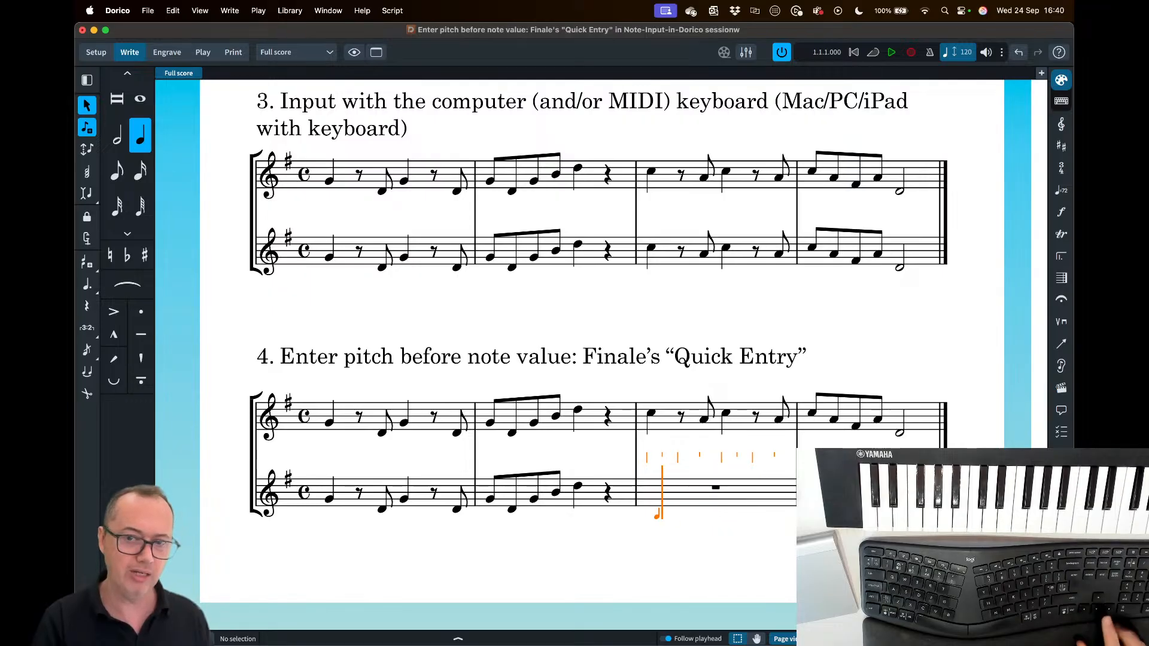
# - Try a quarter D starting an eighth after beat 3 in bar 3 of exercise 4's lower staff, and undo it
pyautogui.press('Right')
pyautogui.press('Right')
pyautogui.press('Right')
pyautogui.press('Right')
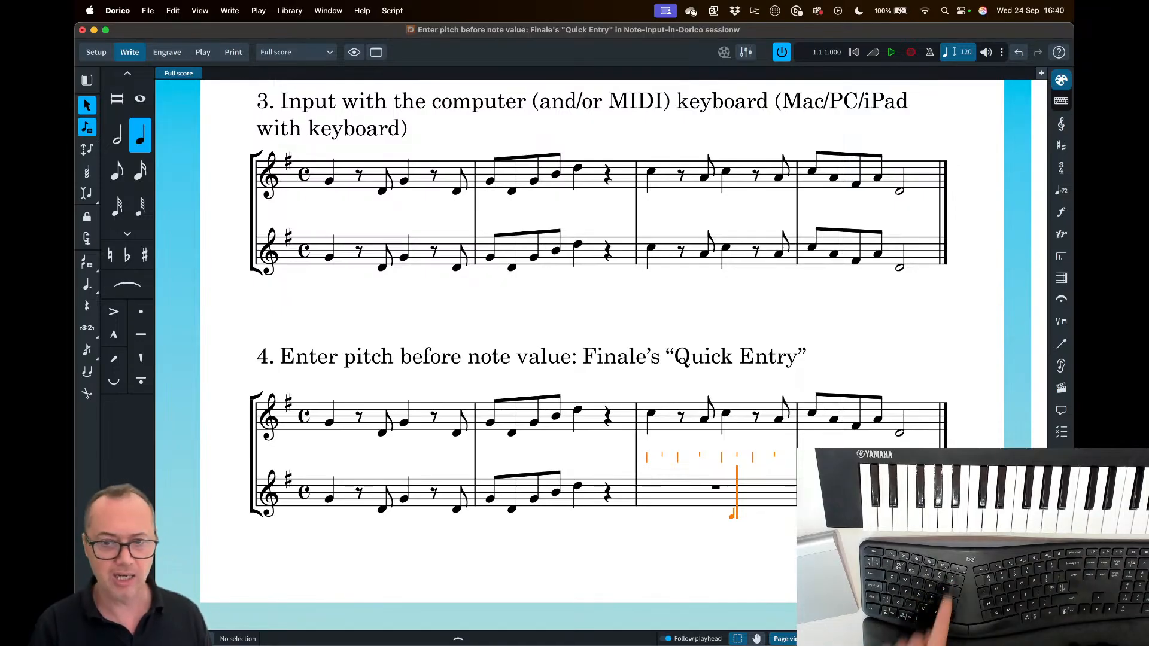
pyautogui.press('d')
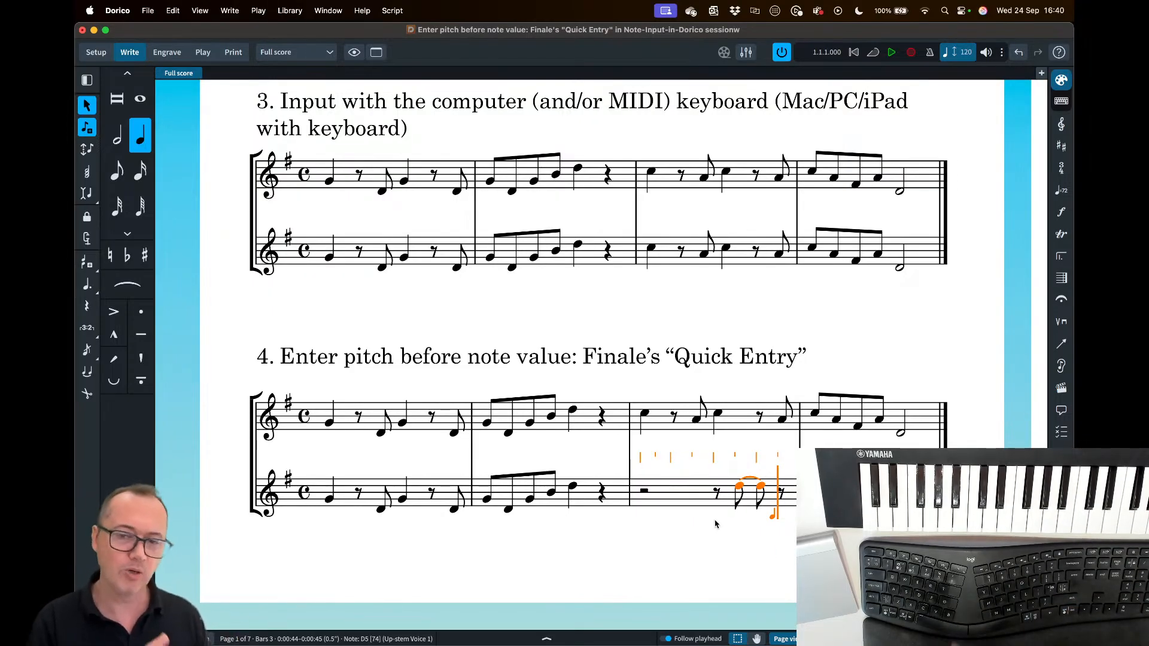
pyautogui.press('super+z')
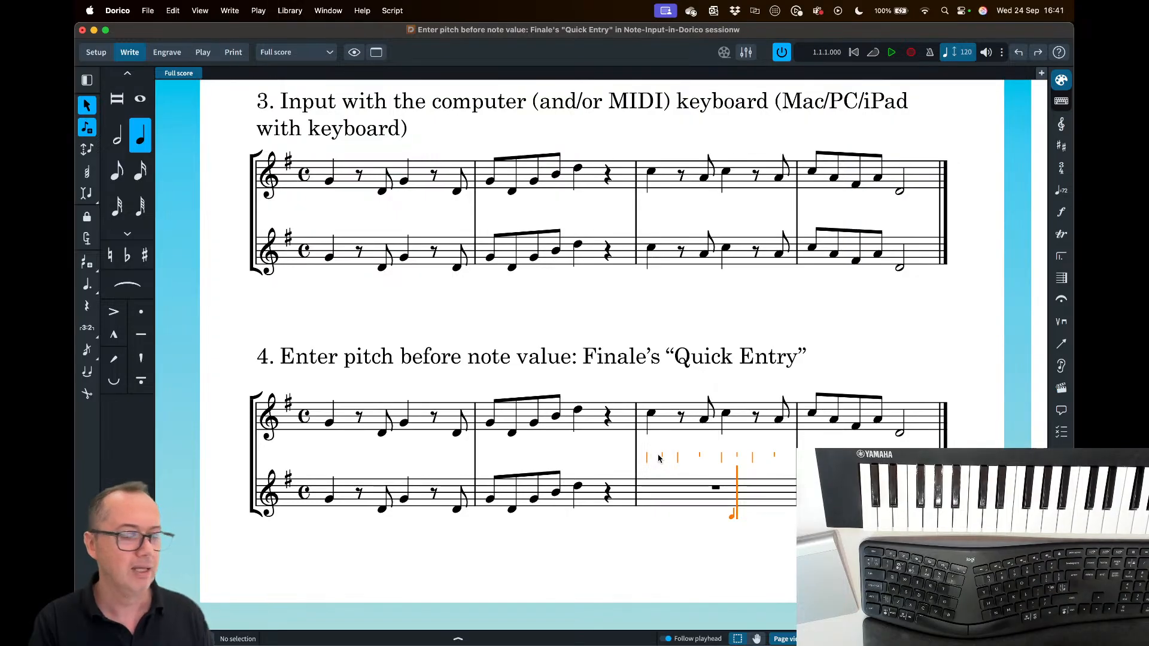
# - Return the caret to the start of bar 3 in exercise 4's lower staff and switch Pitch Before Duration on
pyautogui.press('Left')
pyautogui.press('Left')
pyautogui.press('Left')
pyautogui.press('Left')
pyautogui.press('Left')
pyautogui.press('Left')
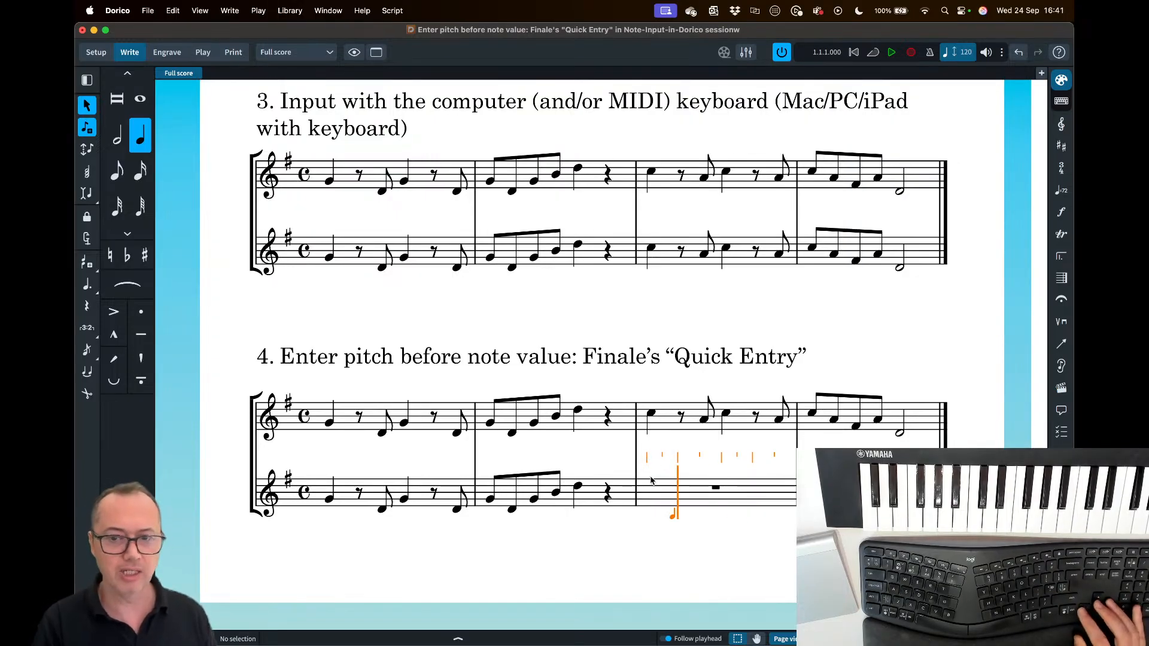
pyautogui.press('k')
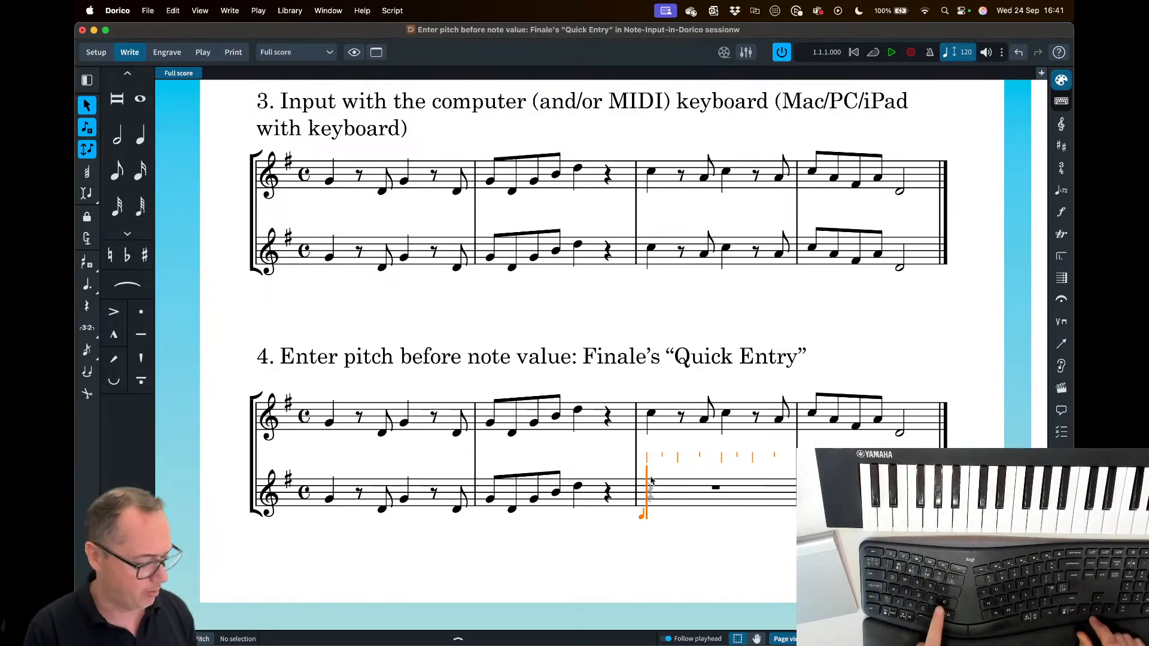
# - Choose the natural accidental and move the shadow note up and down repeatedly at the start of bar 3 without entering it
pyautogui.press('0')
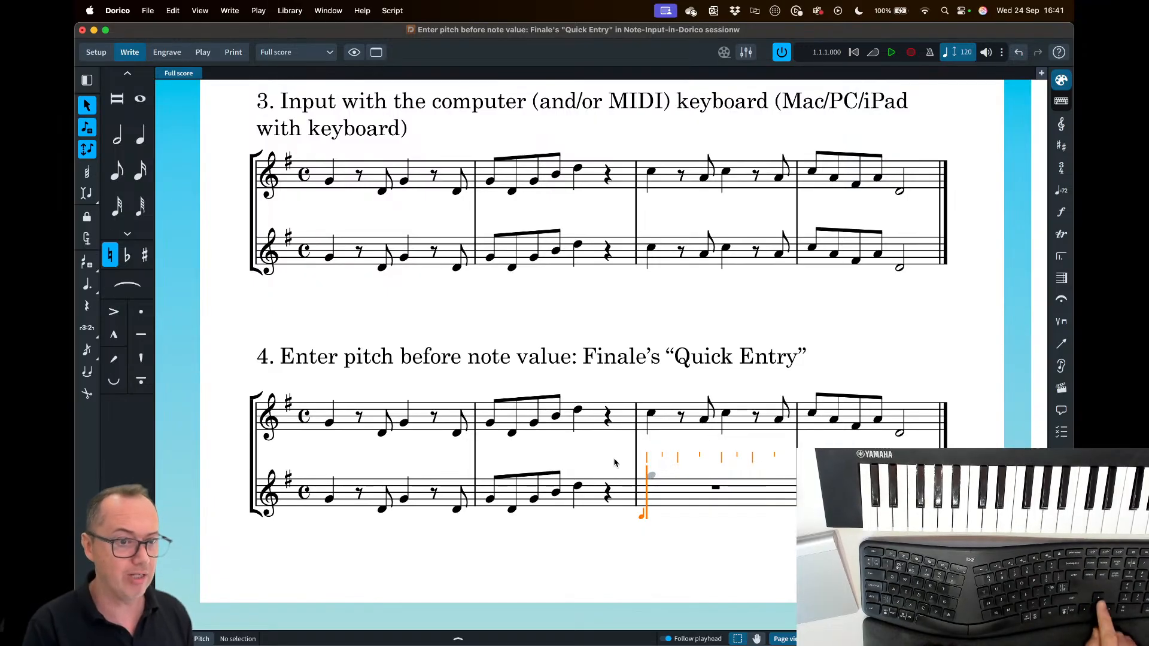
pyautogui.press('Up')
pyautogui.press('Down')
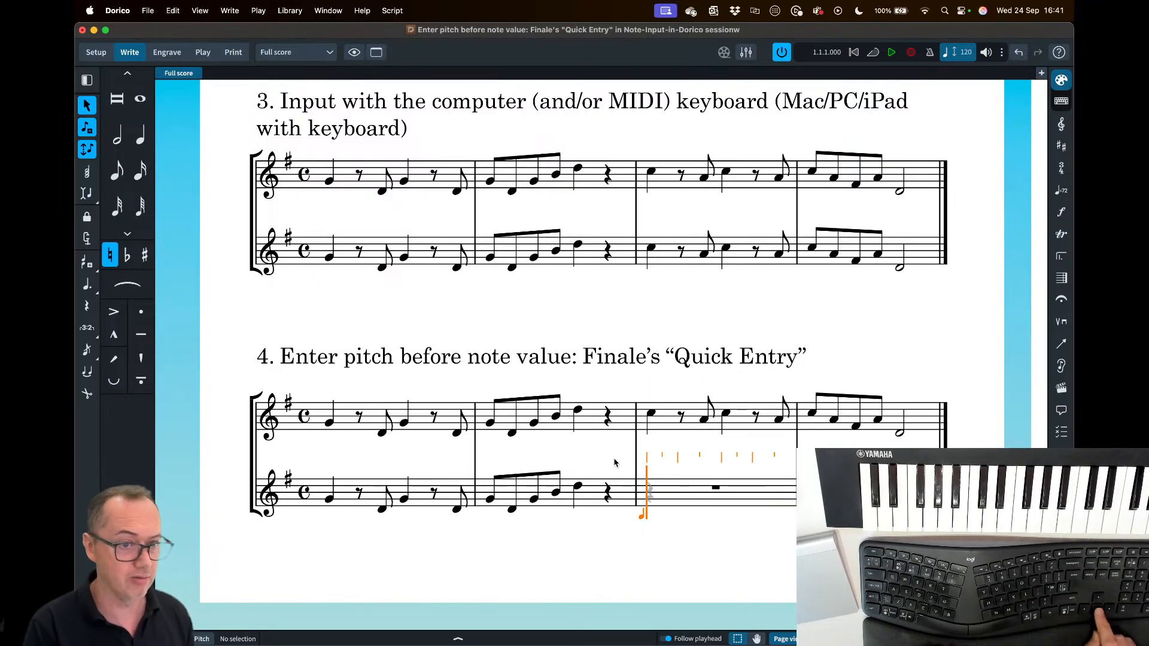
pyautogui.press('Up')
pyautogui.press('Down')
pyautogui.press('Up')
pyautogui.press('Down')
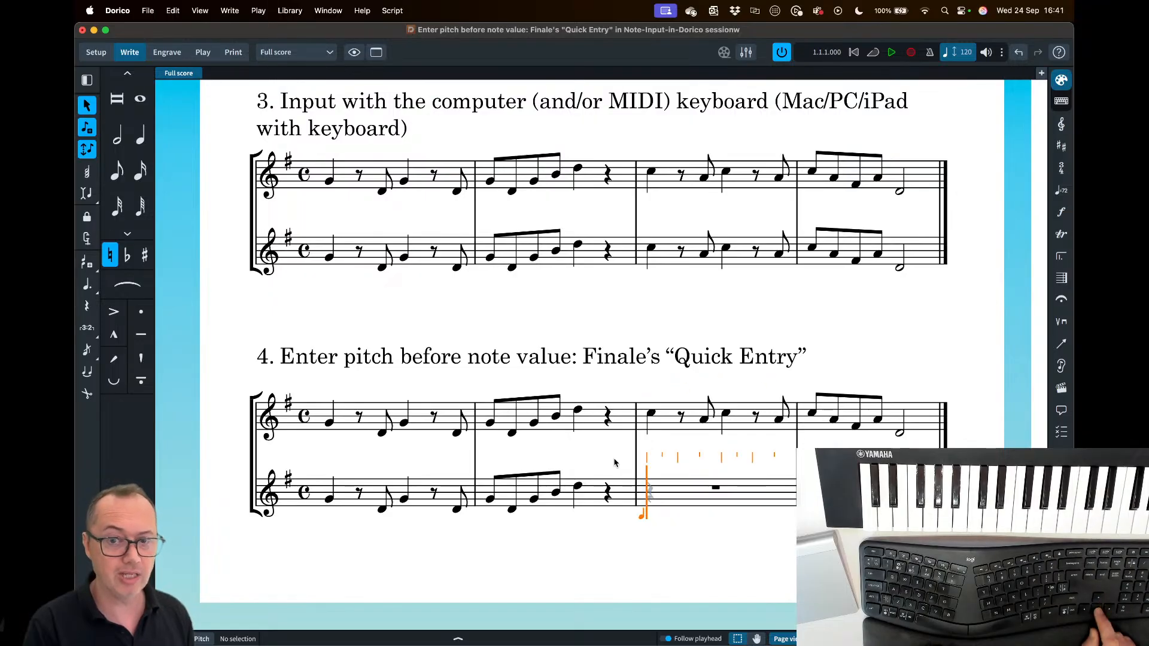
pyautogui.press('Up')
pyautogui.press('Down')
pyautogui.press('Up')
pyautogui.press('Down')
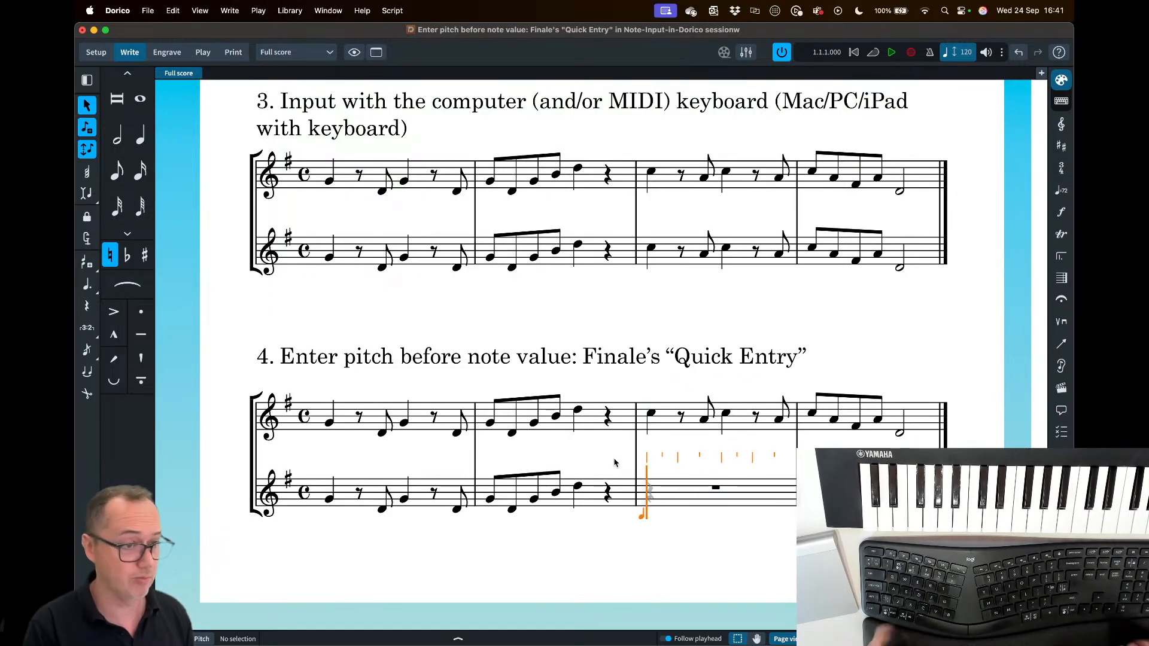
# - Set the shadow note to G, move it down and up by small pitch steps, and leave note input
pyautogui.press('g')
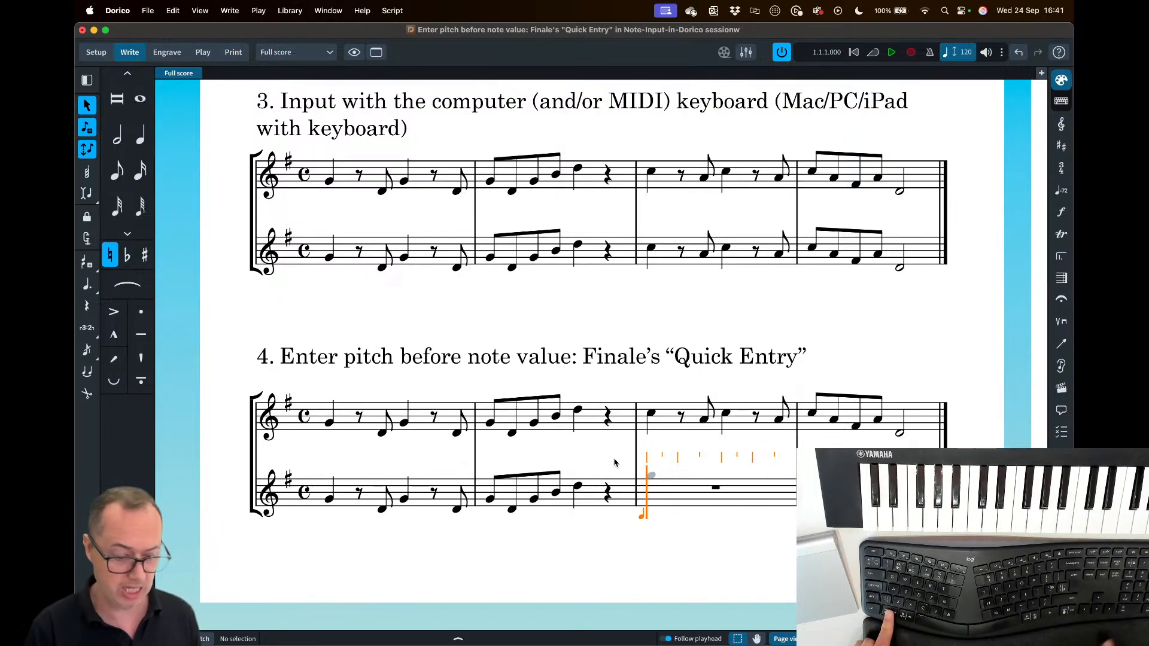
pyautogui.hotkey('alt', 'Down')
pyautogui.hotkey('alt', 'Down')
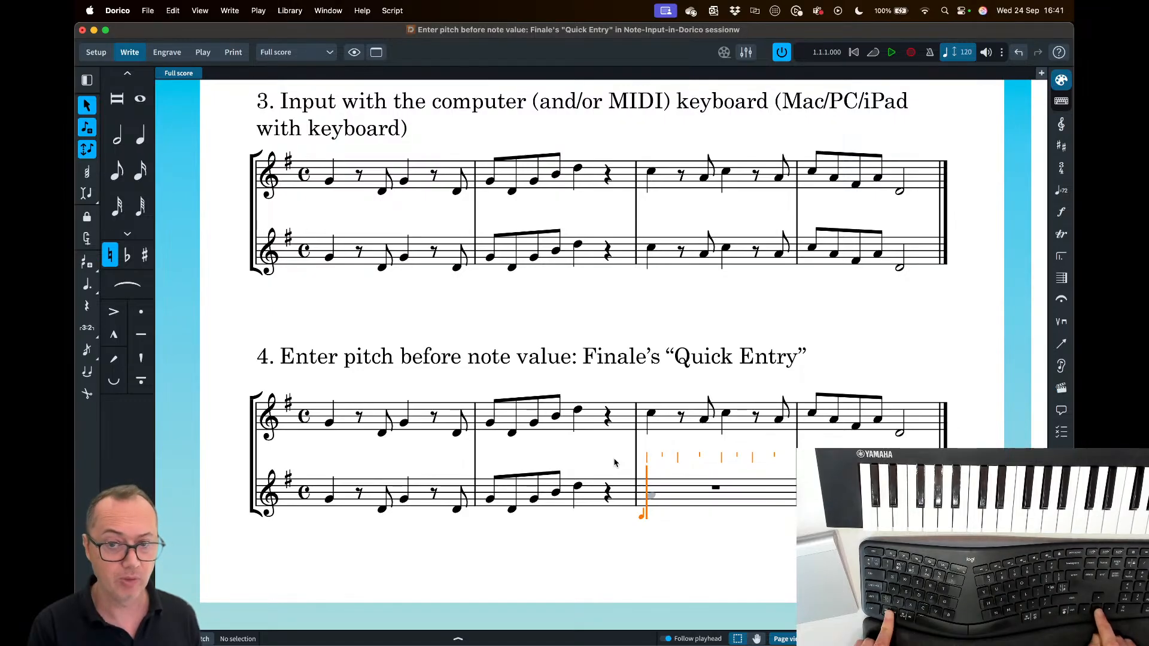
pyautogui.hotkey('alt', 'Up')
pyautogui.hotkey('alt', 'Up')
pyautogui.hotkey('alt', 'Up')
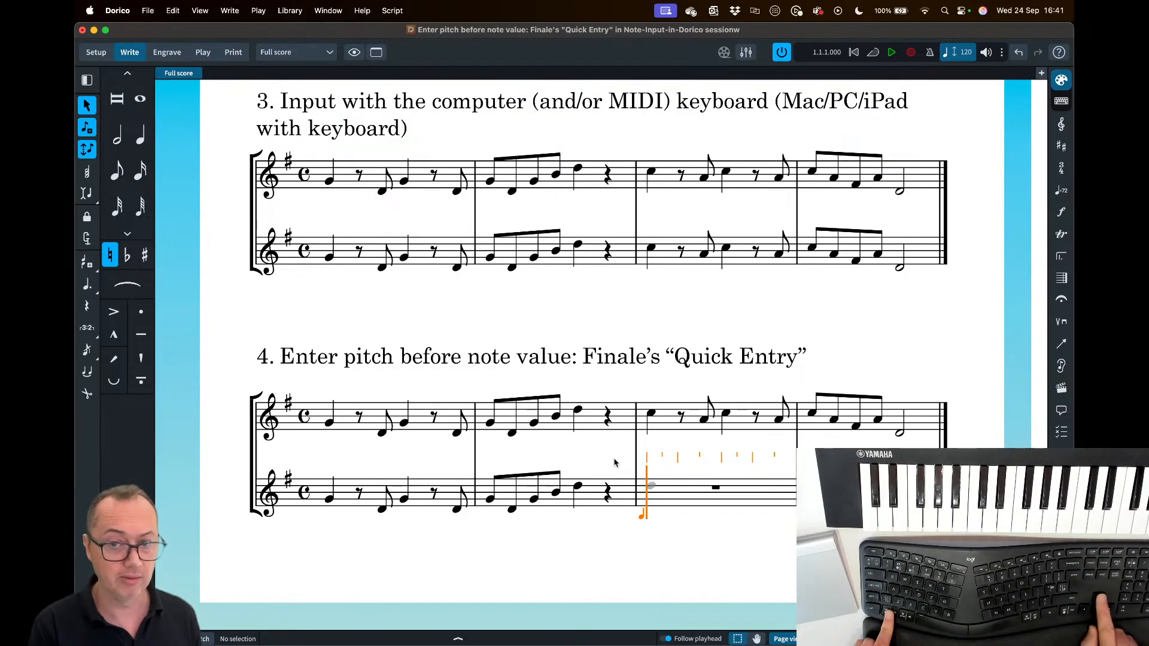
pyautogui.hotkey('alt', 'Up')
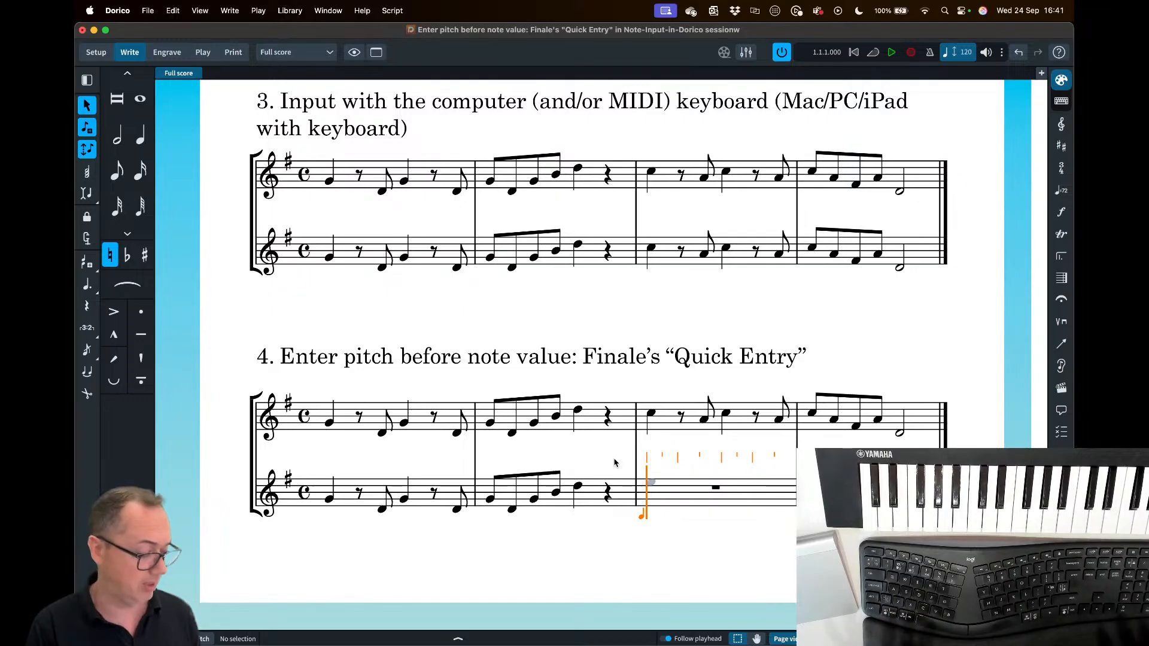
pyautogui.press('Escape')
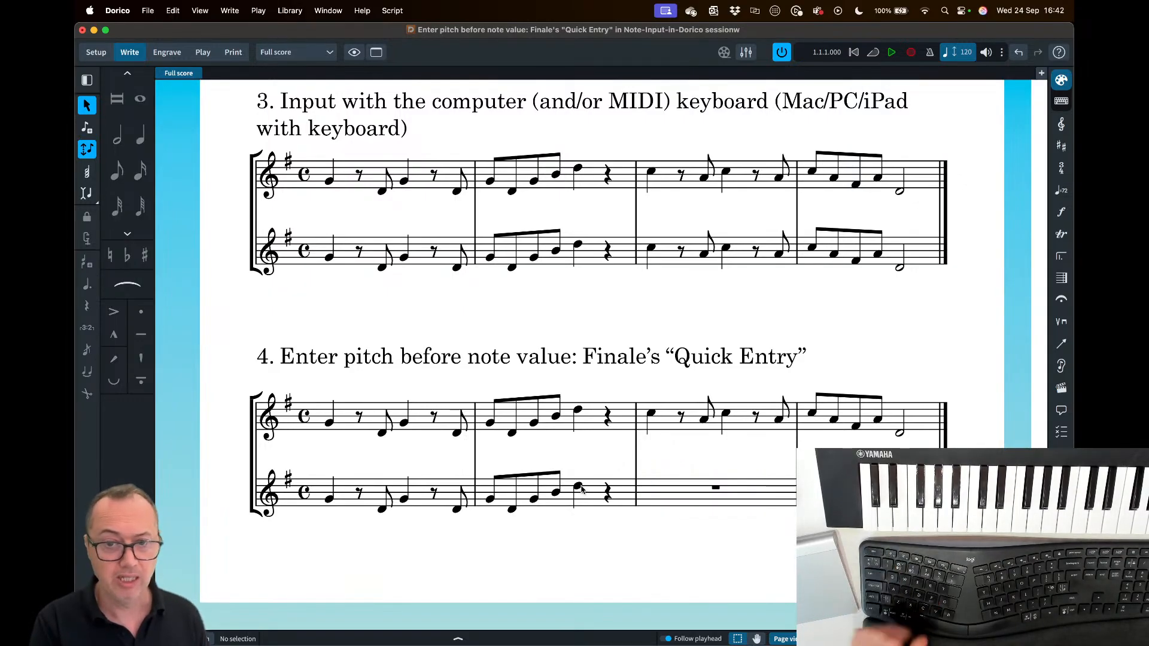
# - Select the quarter D in bar 2 of exercise 4's lower staff and move the selection among neighbouring notes in both staves
pyautogui.click(578, 489)
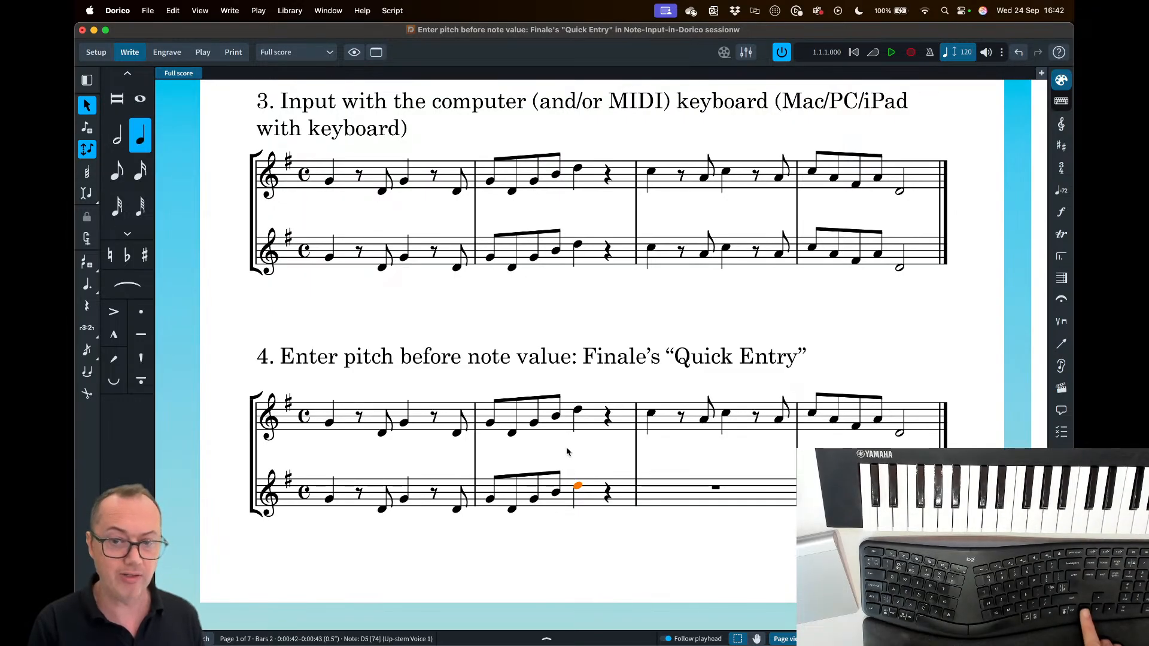
pyautogui.press('Left')
pyautogui.press('Left')
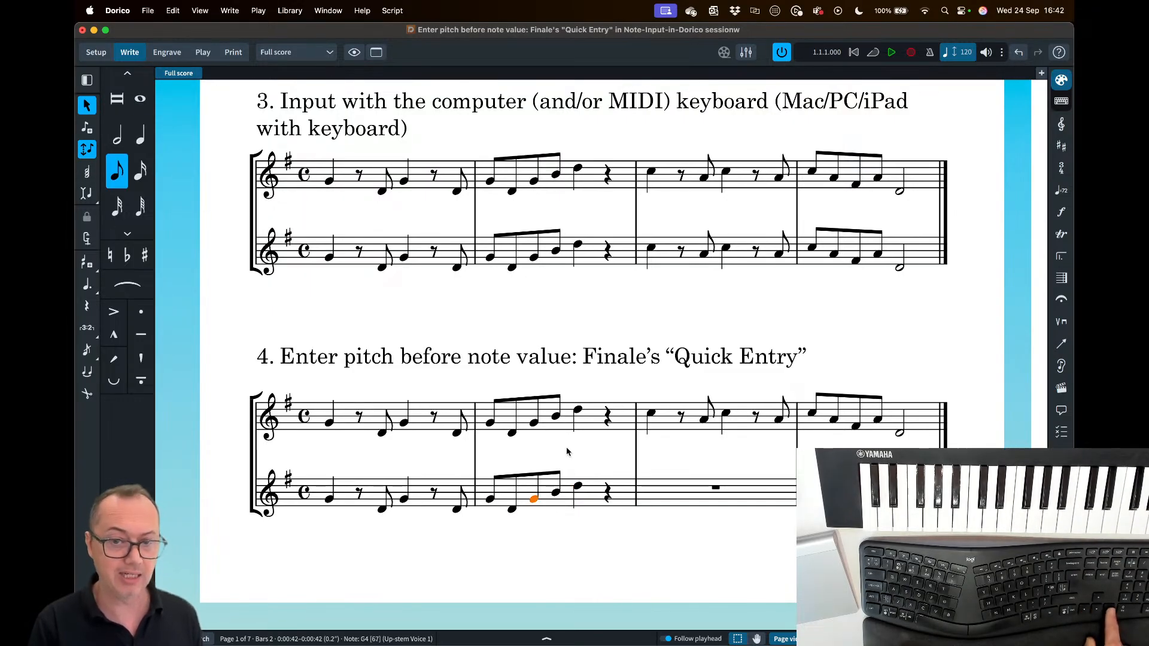
pyautogui.press('Right')
pyautogui.press('Right')
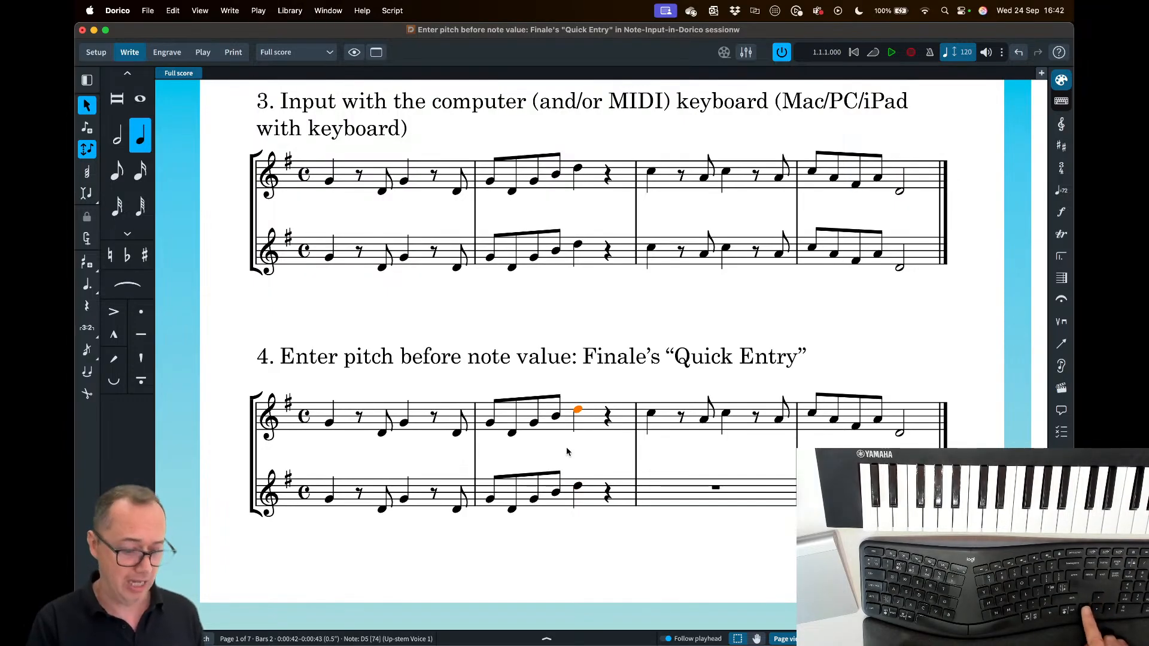
pyautogui.press('Left')
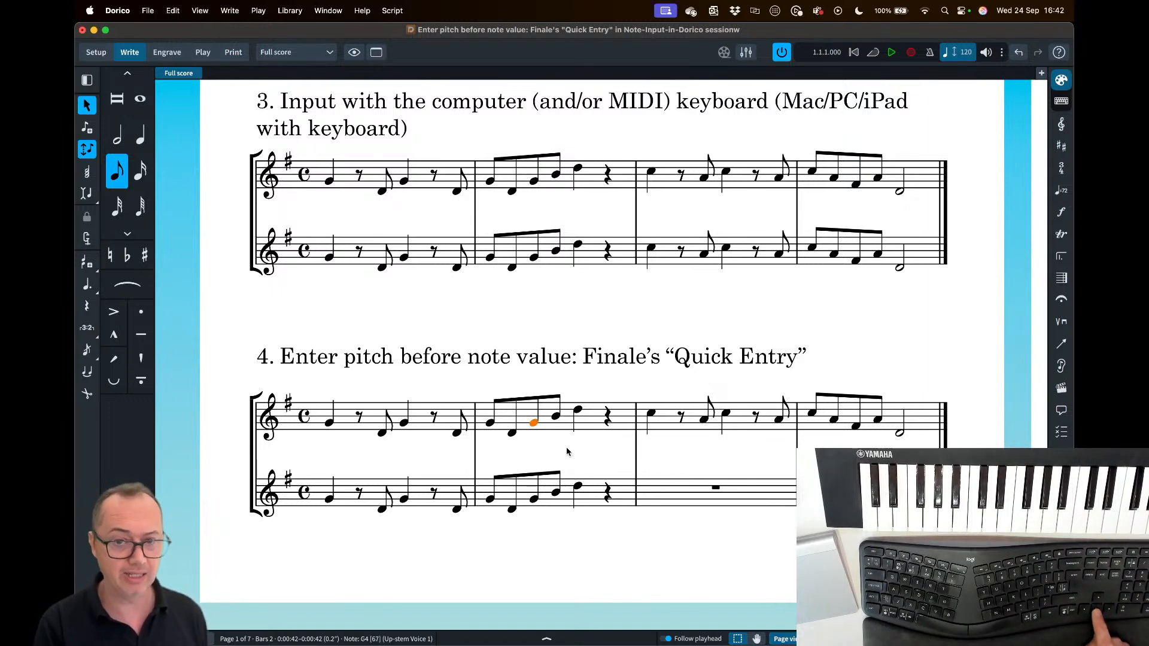
pyautogui.press('Right')
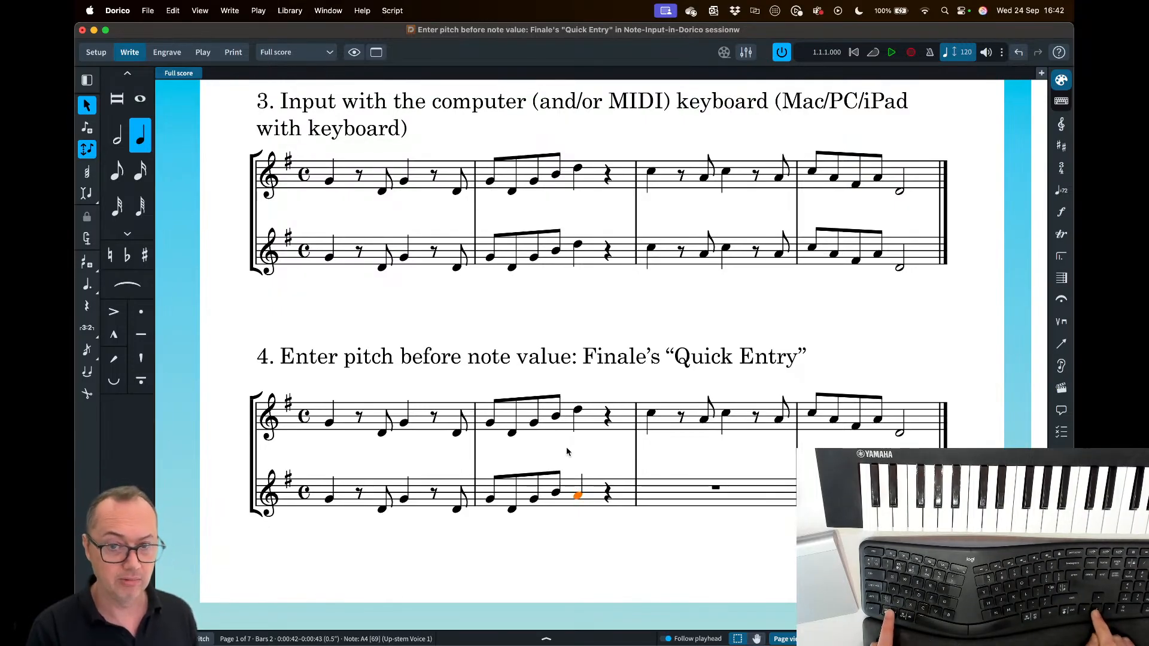
# - Raise the selected quarter note in bar 2 to D, shift it rhythmically later to bar 3 and return it to beat 3
pyautogui.hotkey('alt', 'Up')
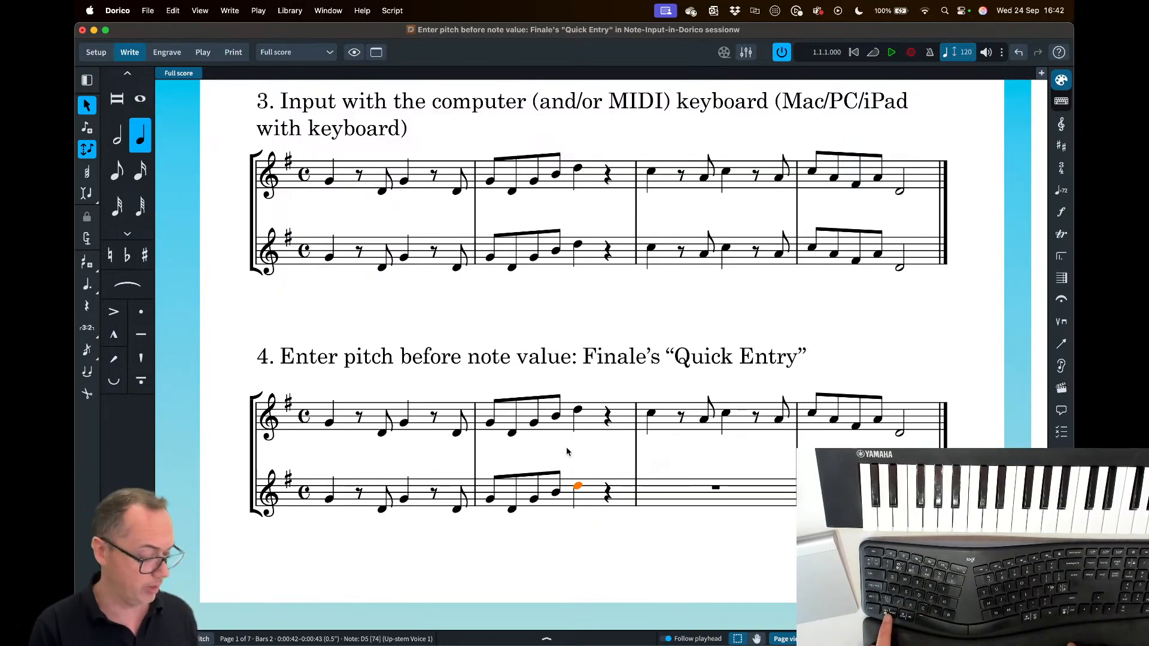
pyautogui.hotkey('alt', 'Right')
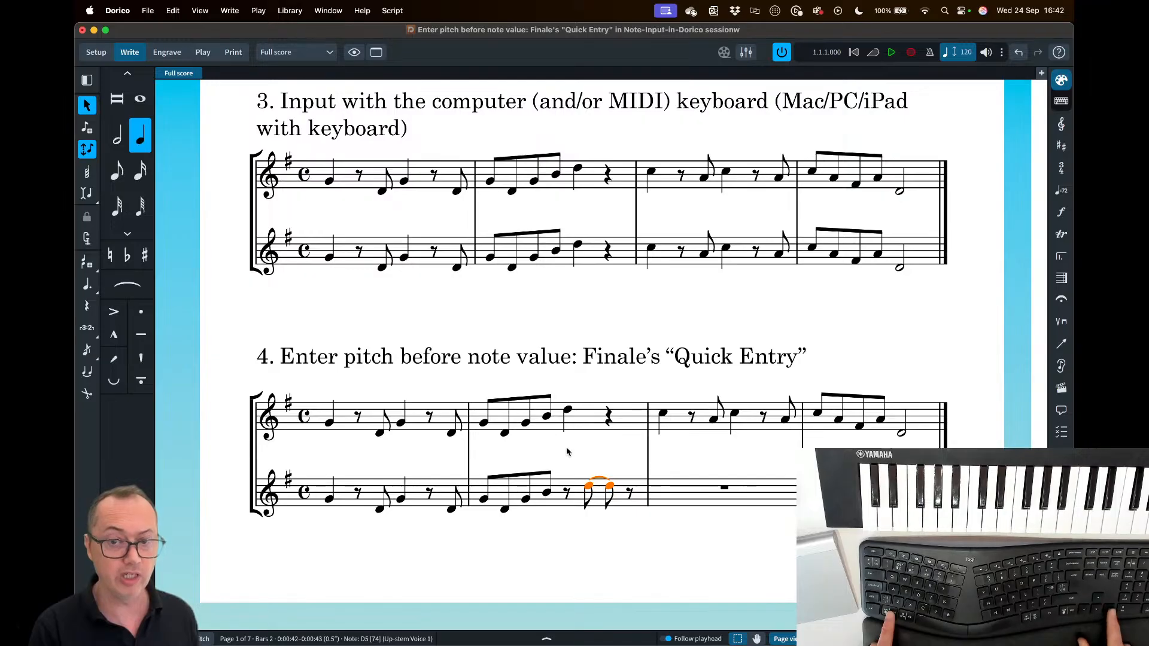
pyautogui.hotkey('alt', 'Right')
pyautogui.hotkey('alt', 'Right')
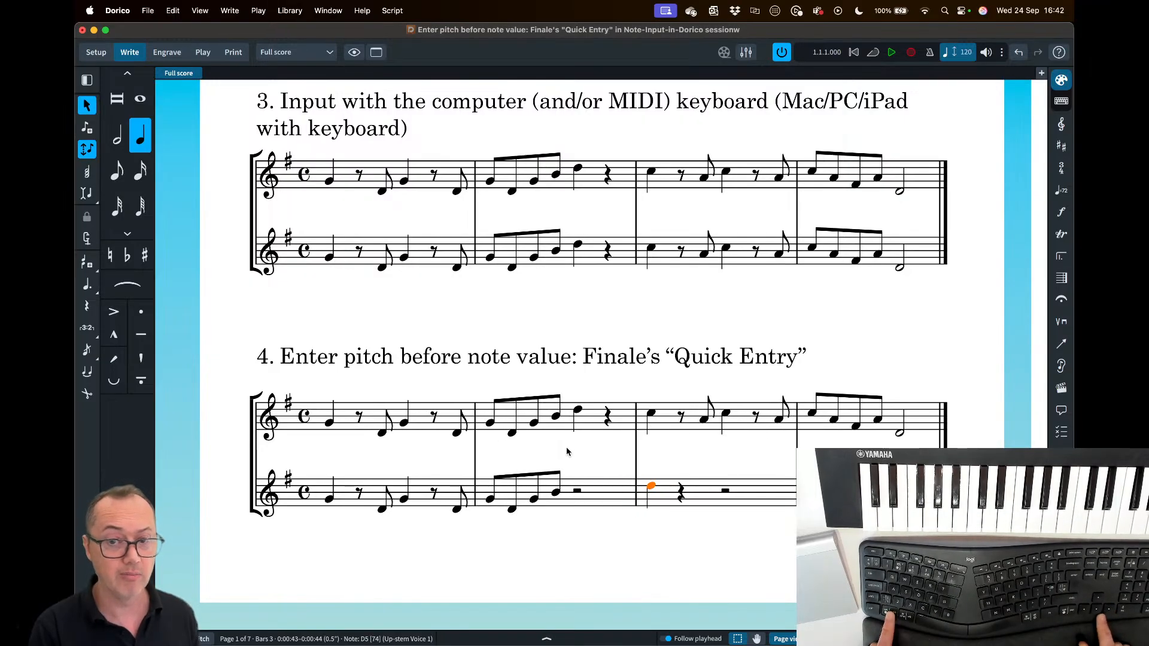
pyautogui.hotkey('alt', 'Left')
pyautogui.hotkey('alt', 'Left')
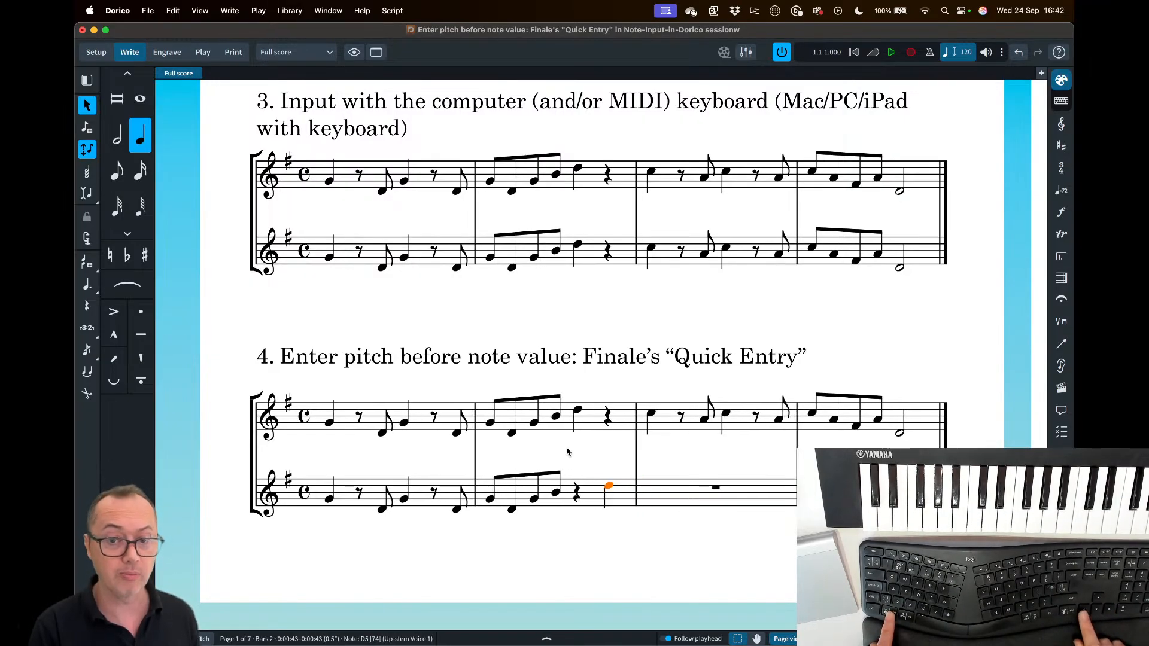
pyautogui.hotkey('alt', 'Left')
pyautogui.hotkey('alt', 'Left')
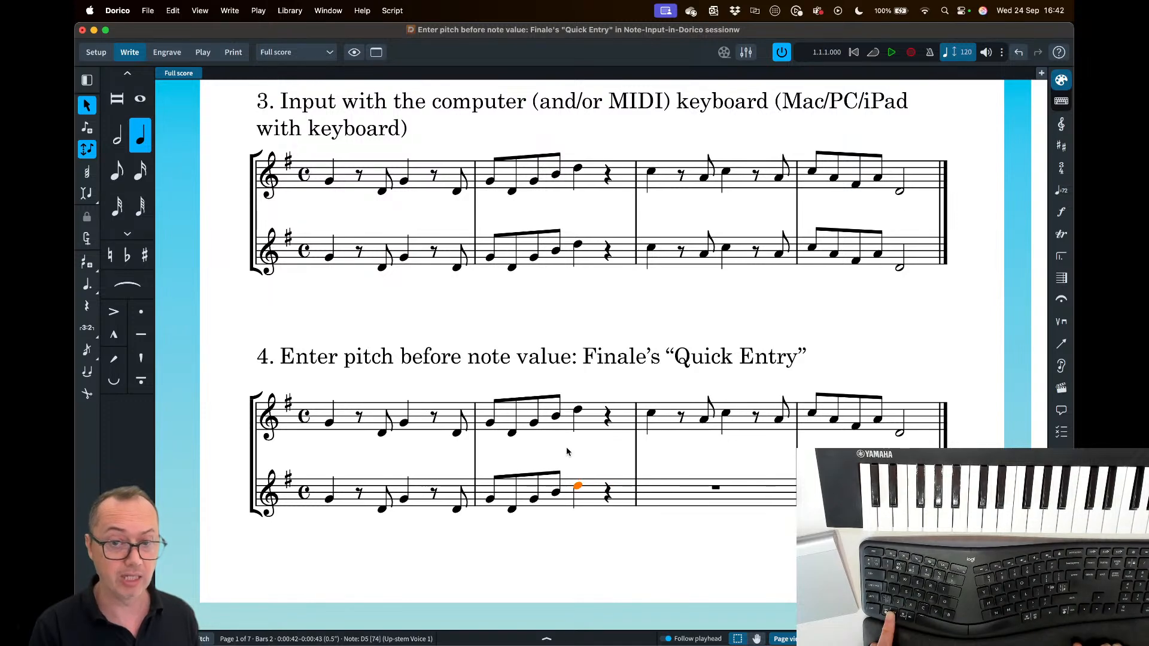
# - Start note input at bar 3 of exercise 4's lower staff, set the shadow note to G, and leave note input
pyautogui.press('Right')
pyautogui.press('Right')
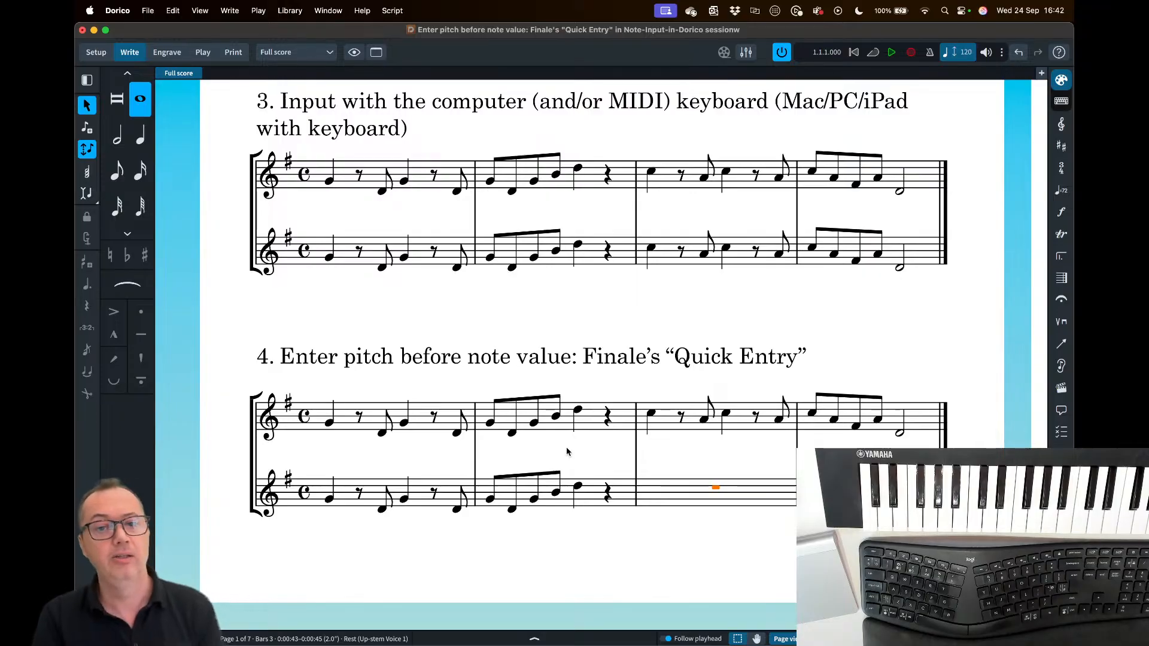
pyautogui.doubleClick(647, 498)
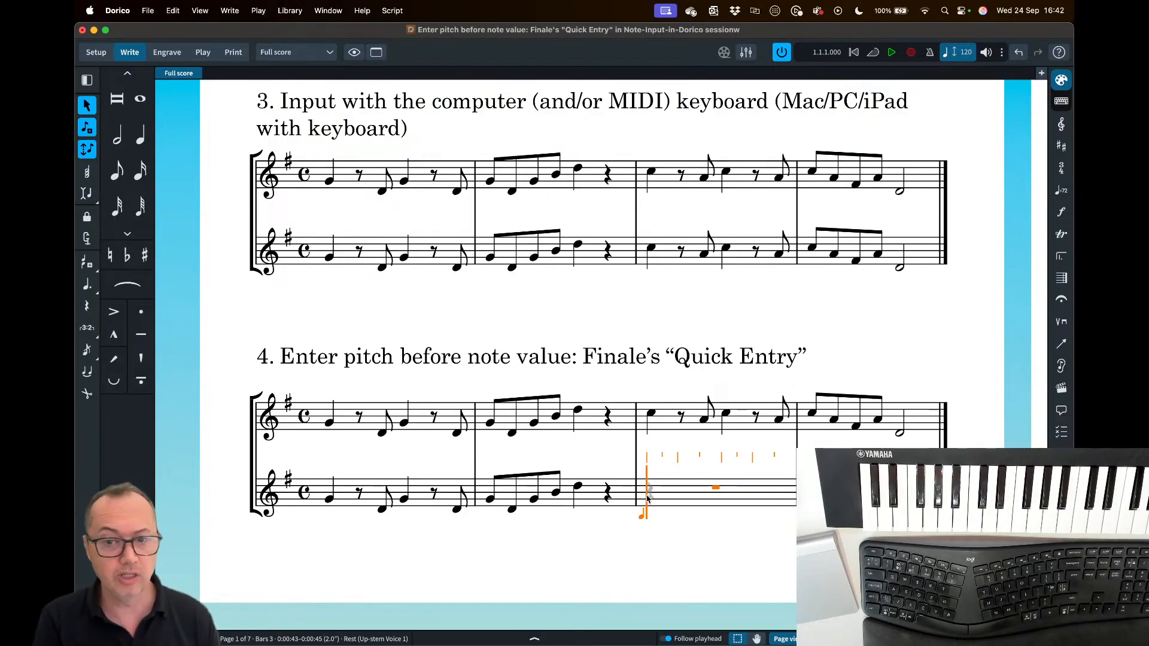
pyautogui.press('g')
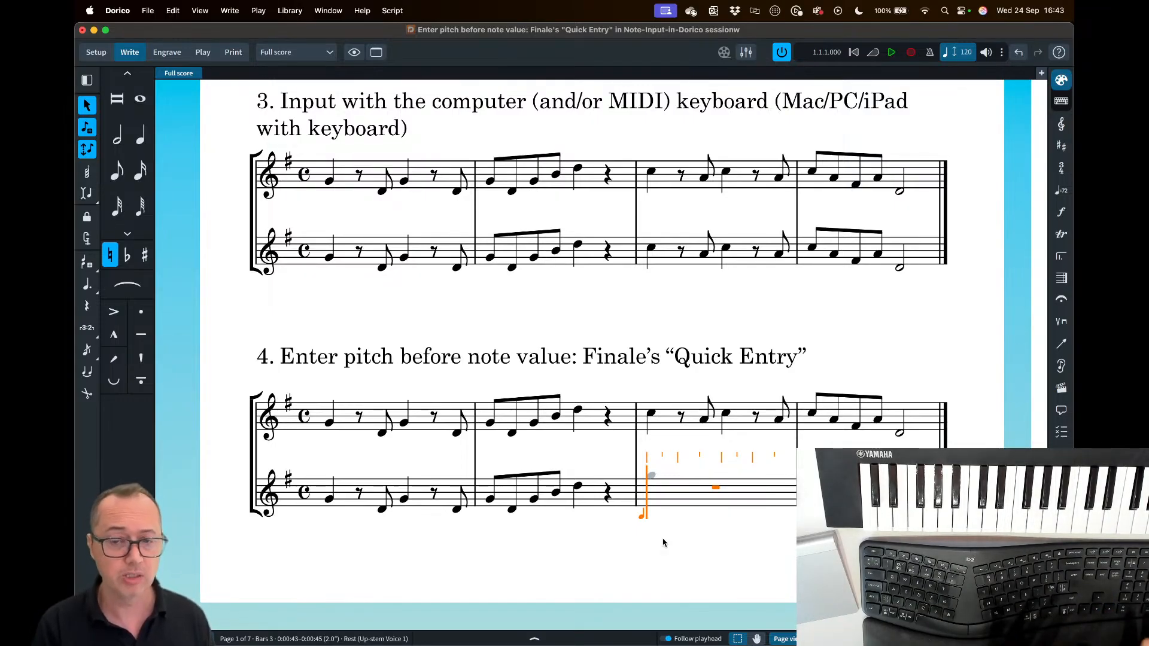
pyautogui.press('Escape')
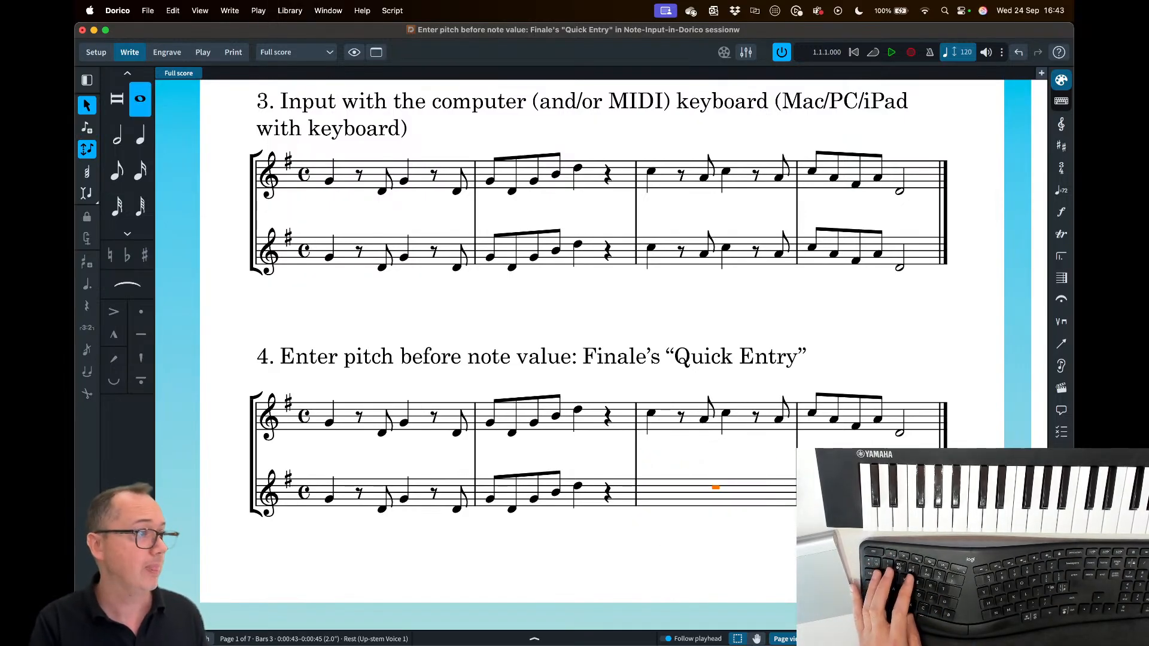
# - Switch to Safari and copy the web address of the Session Materials page
pyautogui.press('super+Tab')
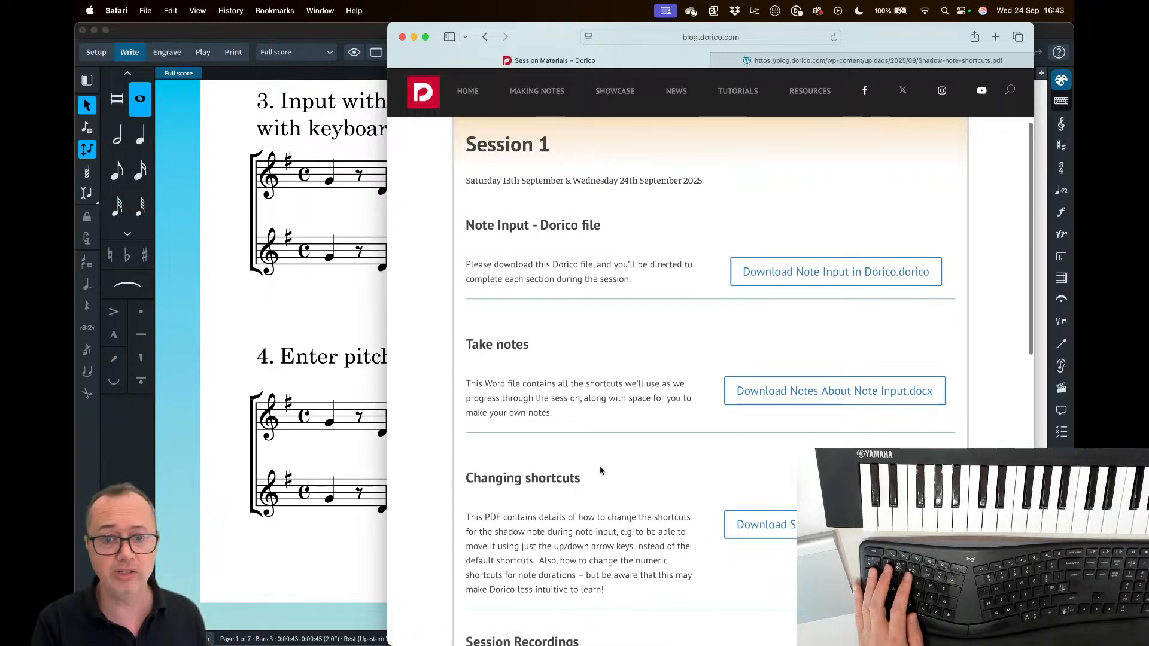
pyautogui.scroll(-1, 574, 467)
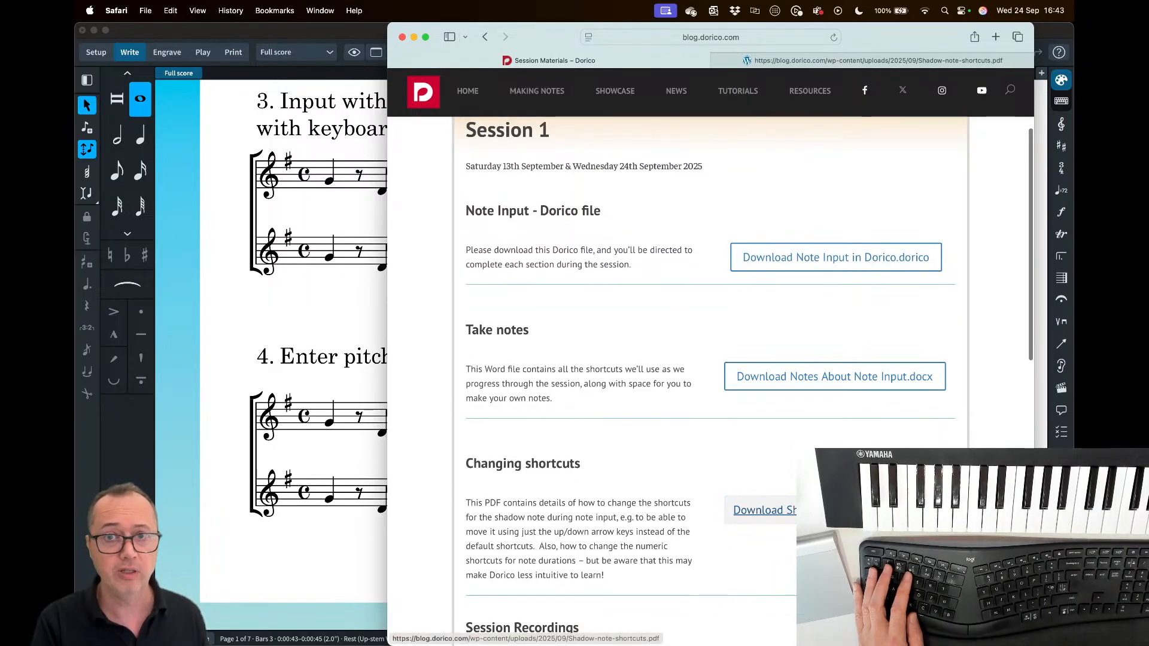
pyautogui.click(739, 37)
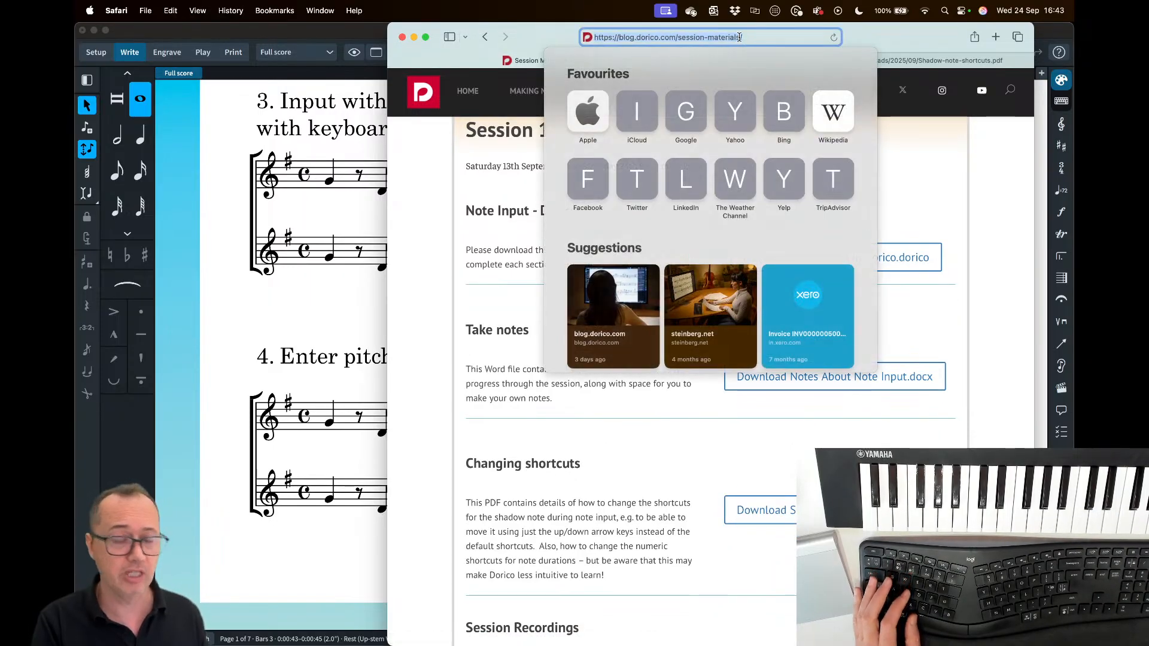
pyautogui.press('super+c')
pyautogui.click(997, 297)
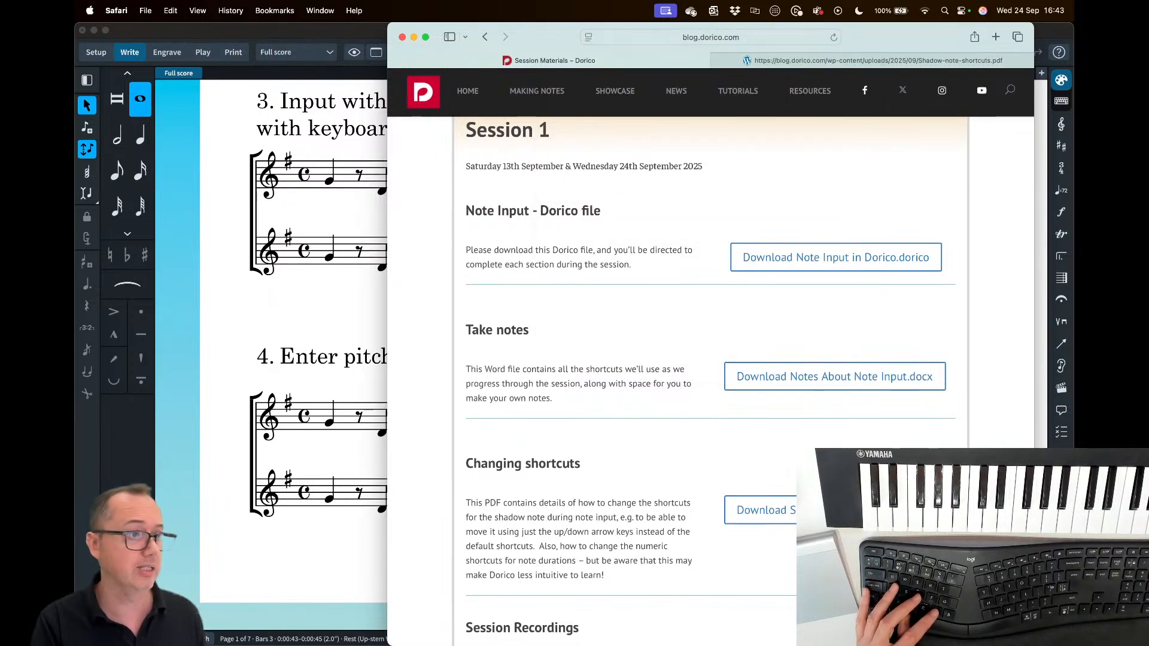
pyautogui.press('super+Tab')
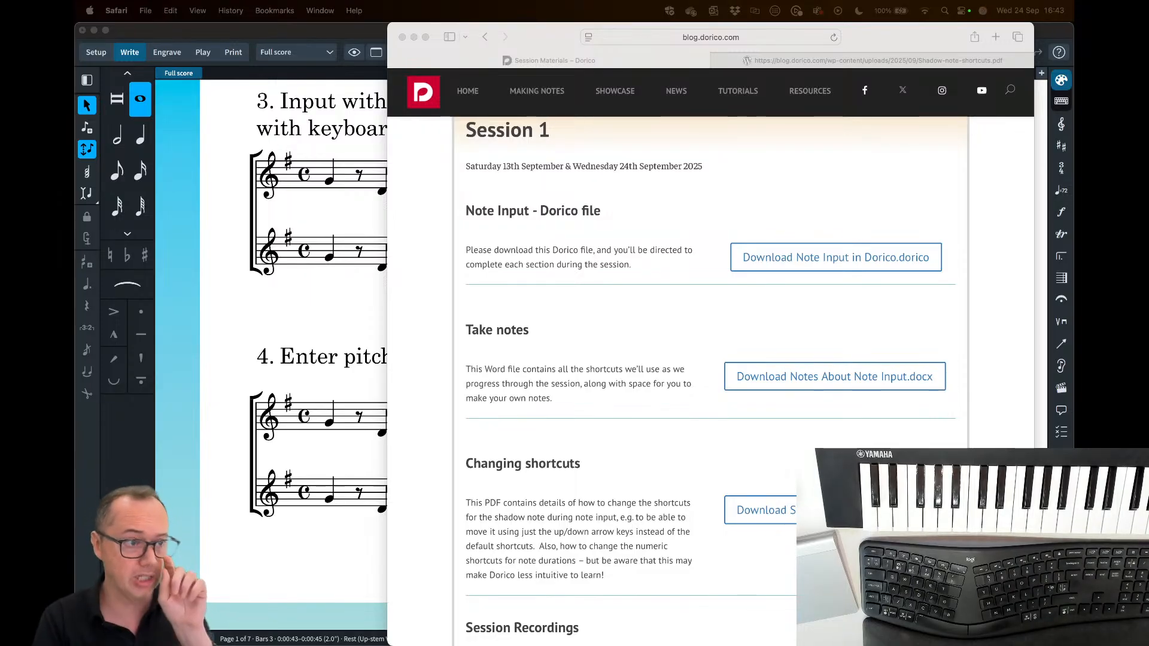
pyautogui.click(987, 447)
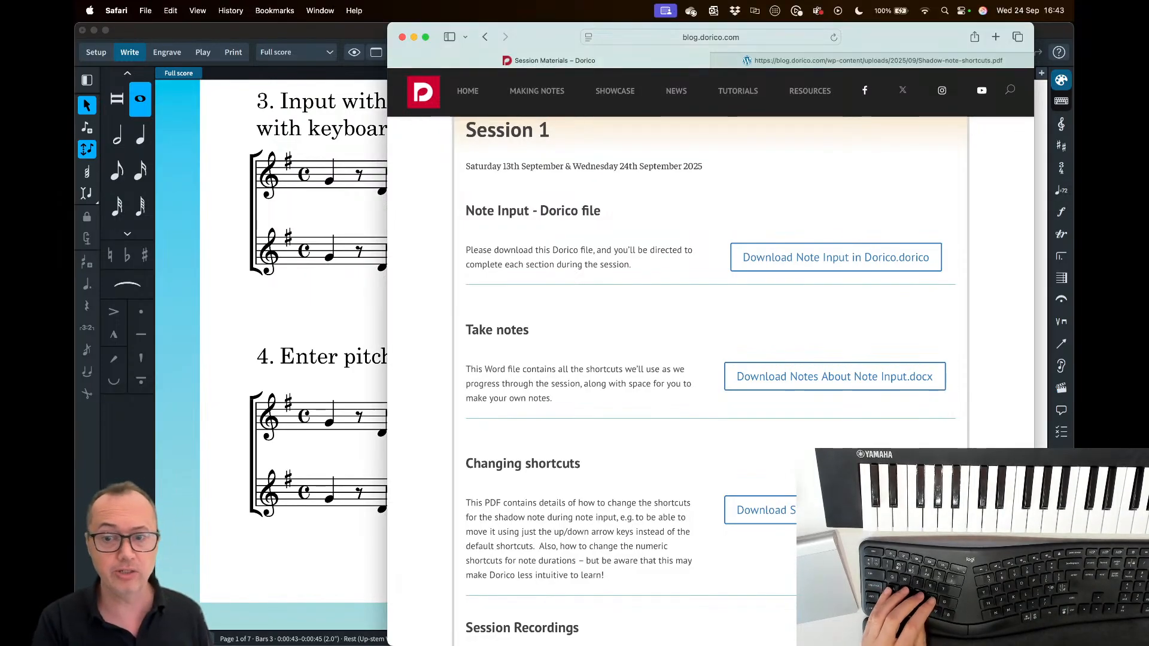
# - Examine the Shadow-note-shortcuts PDF on changing note input shortcuts, and return to the Session Materials page
pyautogui.click(812, 62)
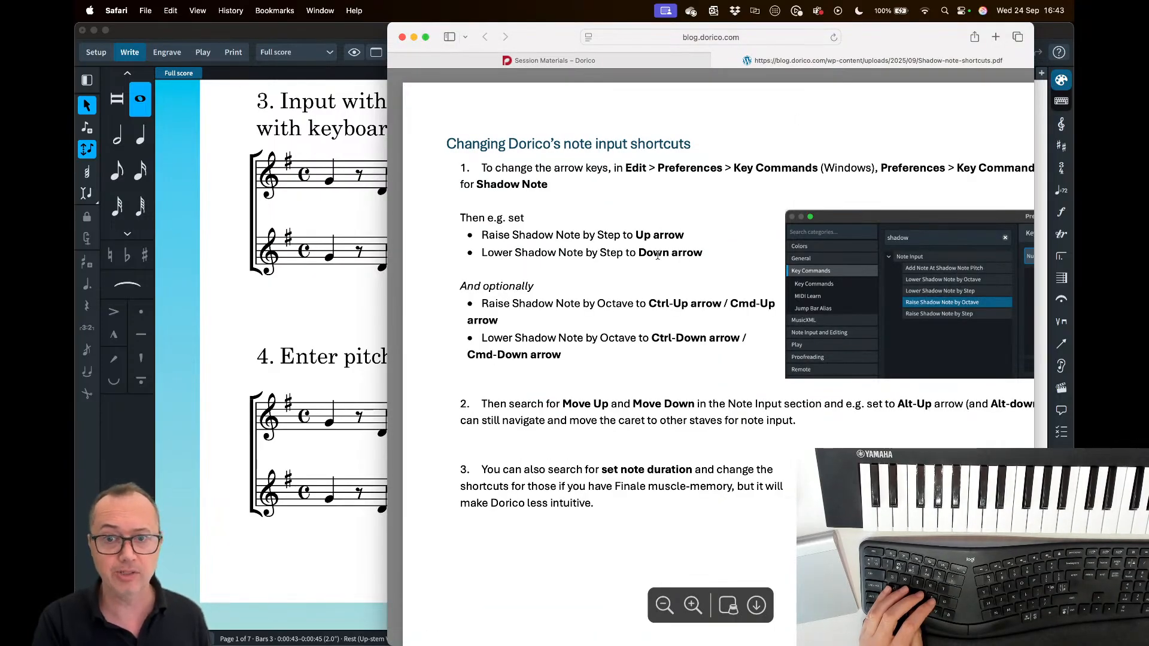
pyautogui.hscroll(4, 656, 255)
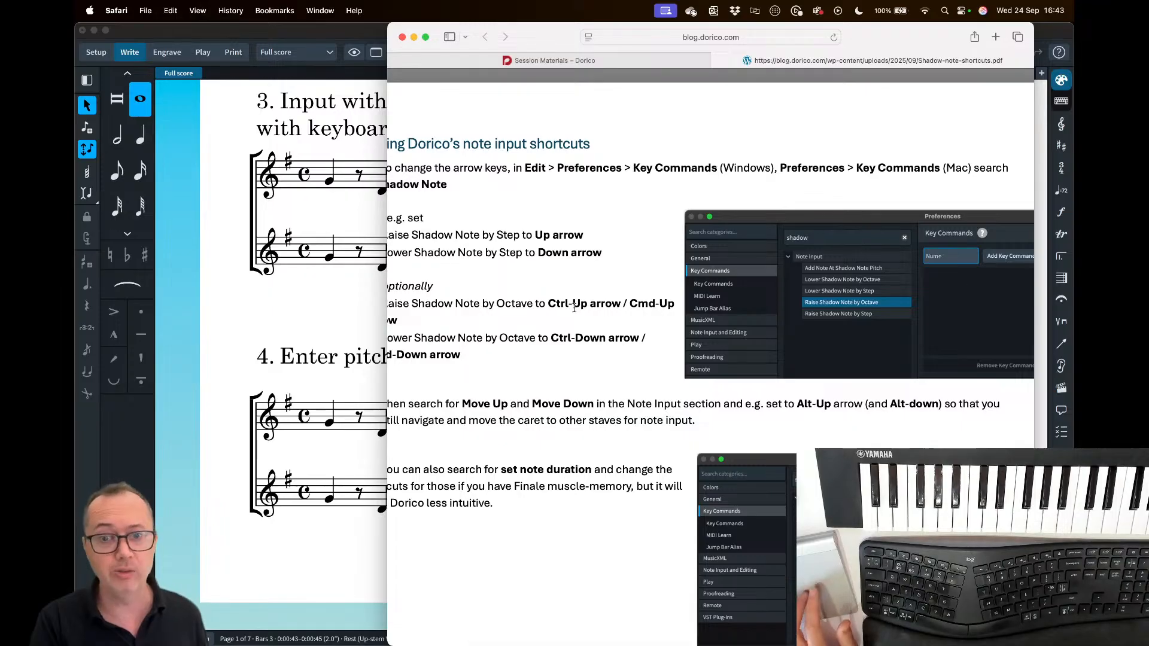
pyautogui.hscroll(-3, 574, 307)
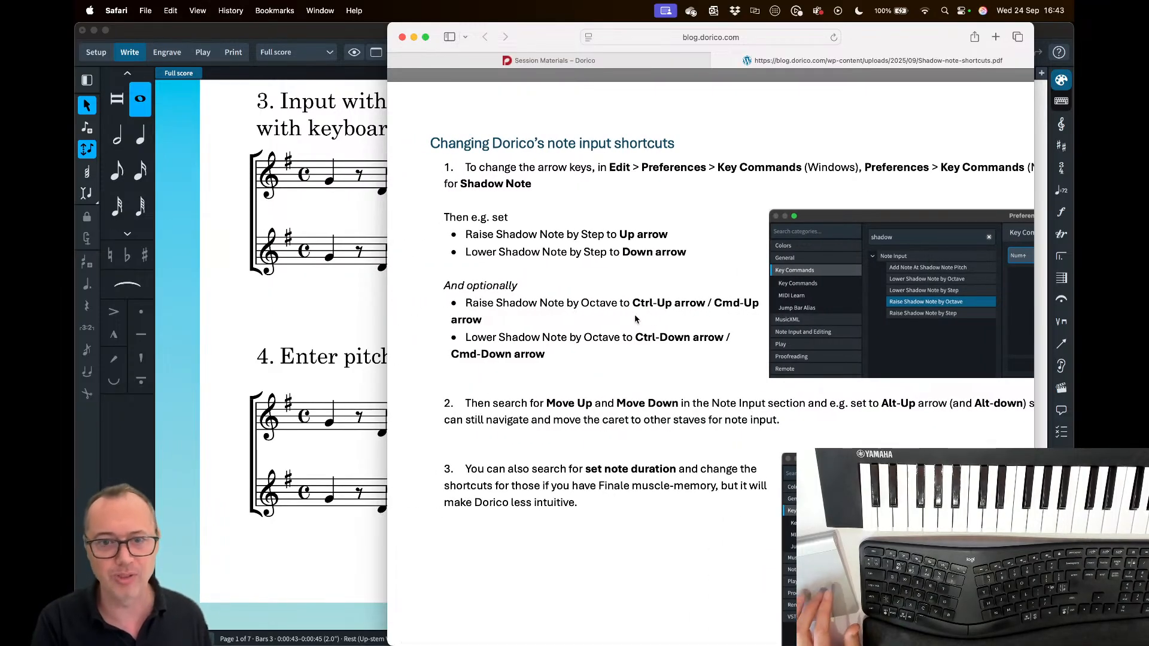
pyautogui.hscroll(3, 578, 421)
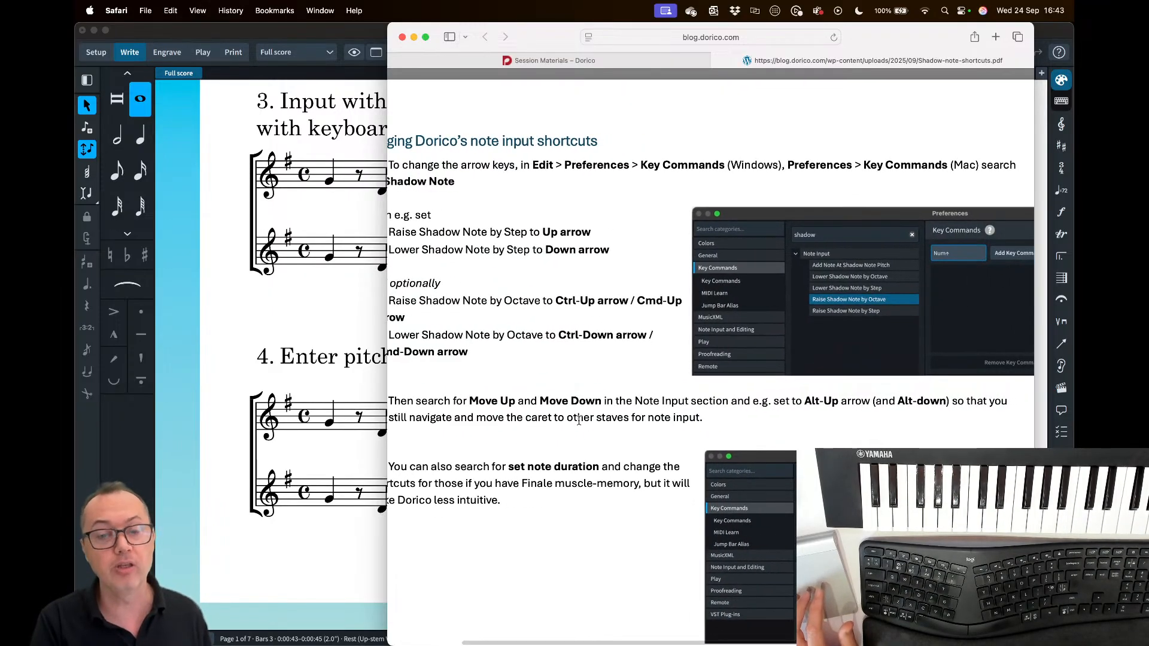
pyautogui.hscroll(-3, 615, 371)
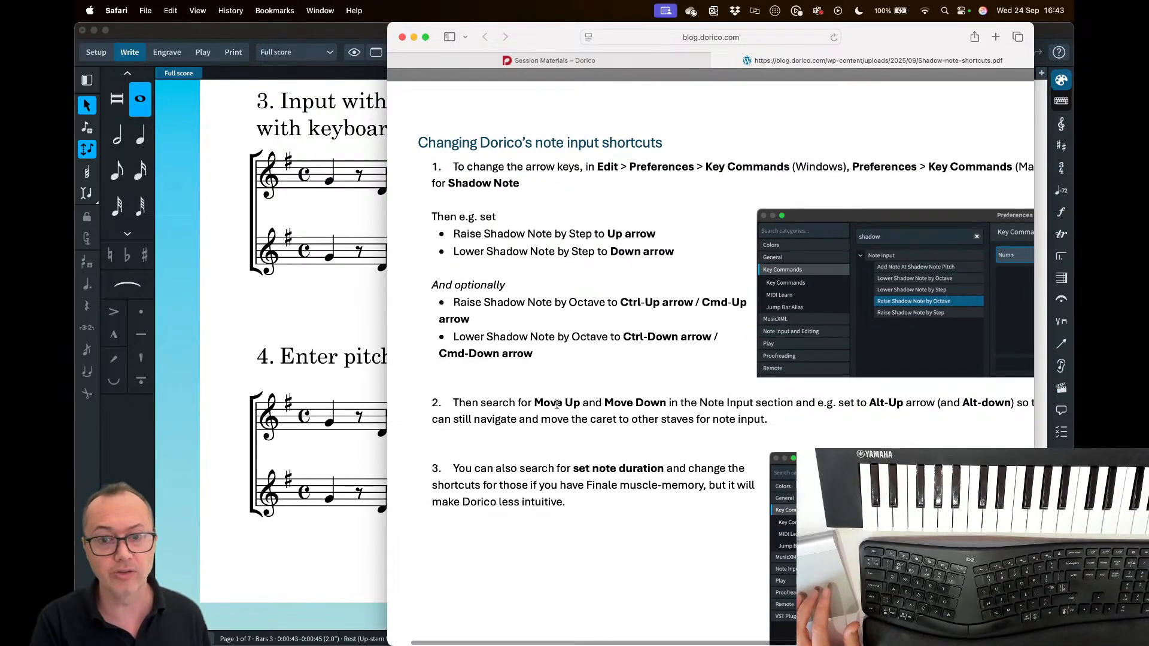
pyautogui.hscroll(3, 837, 287)
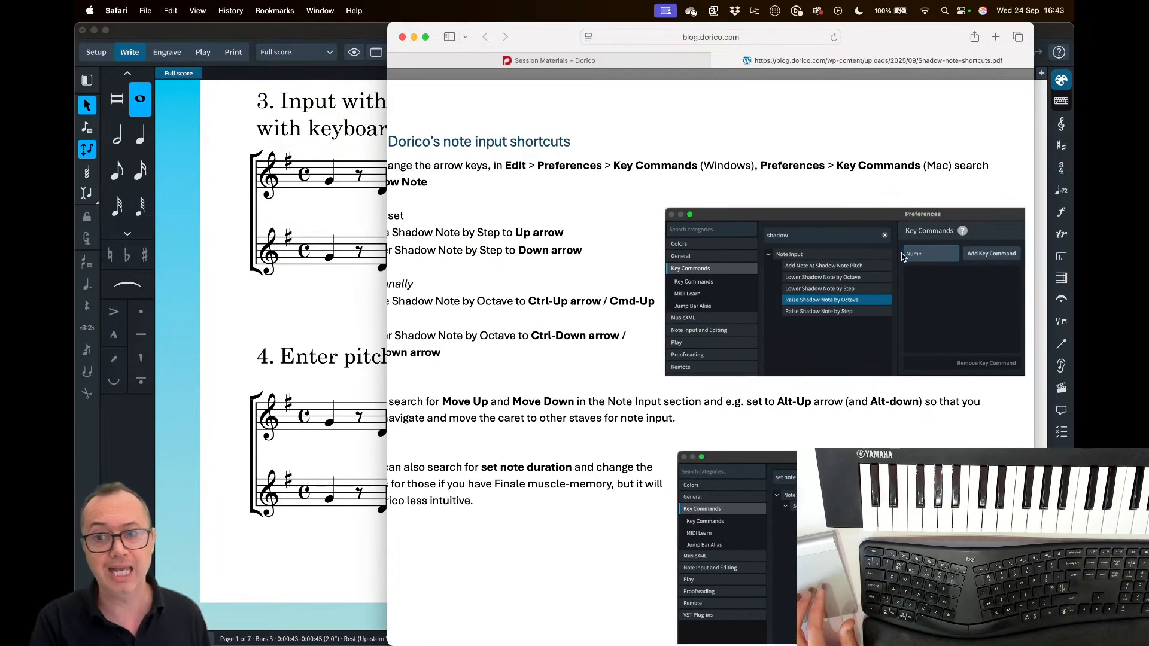
pyautogui.hscroll(-3, 750, 329)
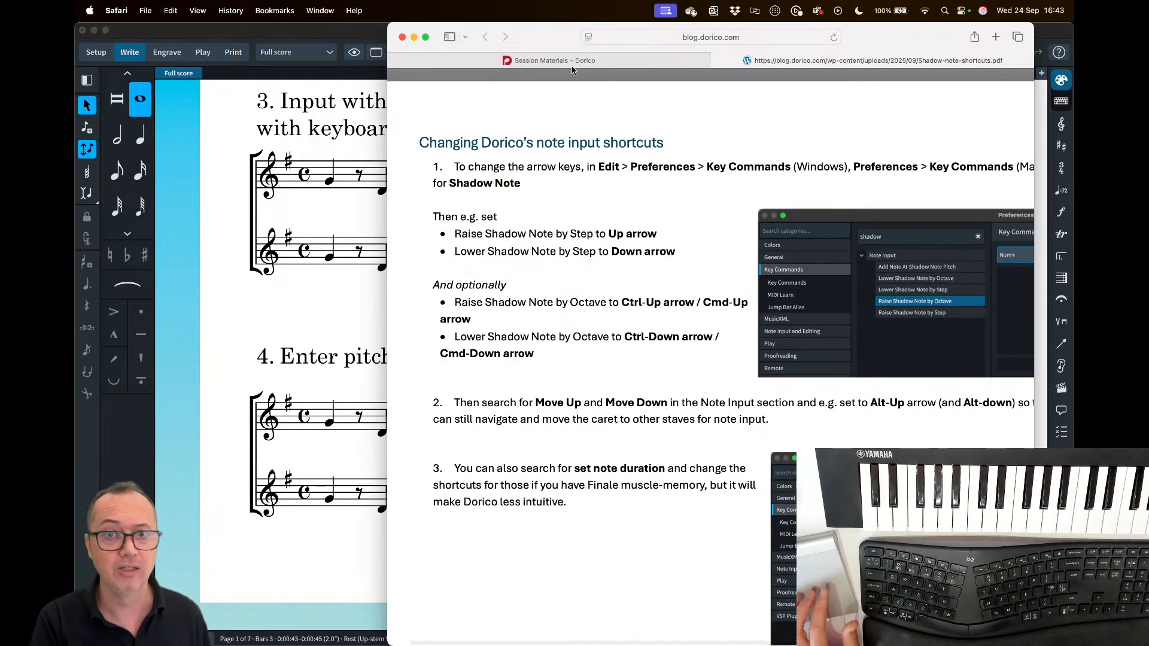
pyautogui.click(571, 61)
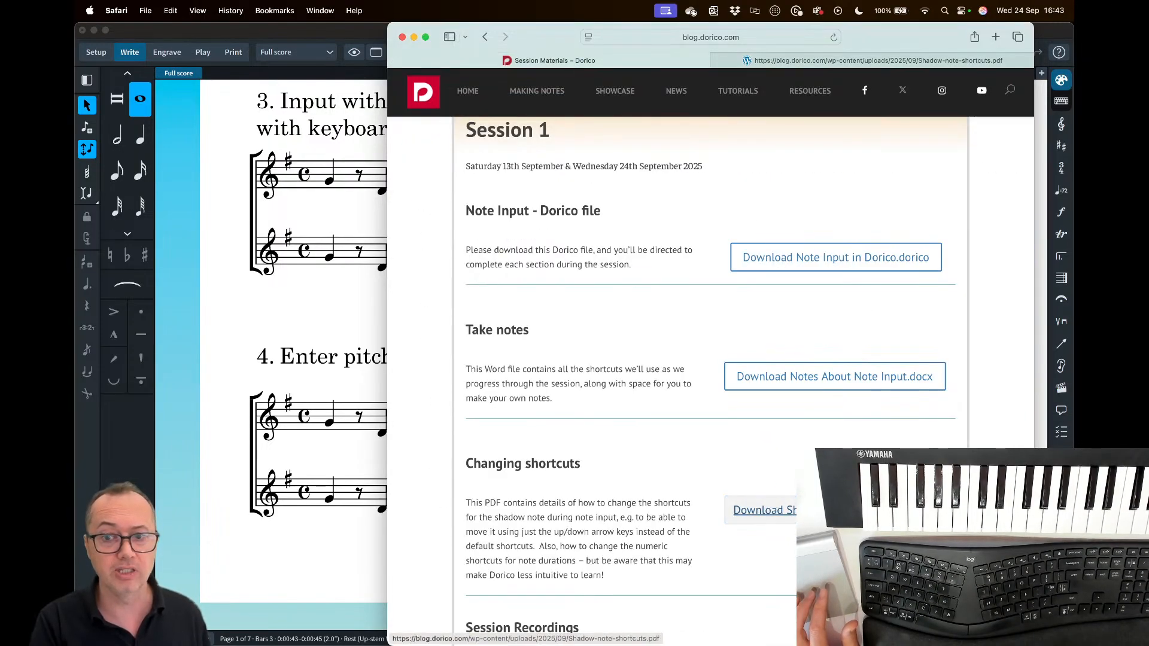
# - Switch back to Dorico and place the caret at bar 3 of exercise 4's lower staff with the shadow note on G
pyautogui.click(282, 302)
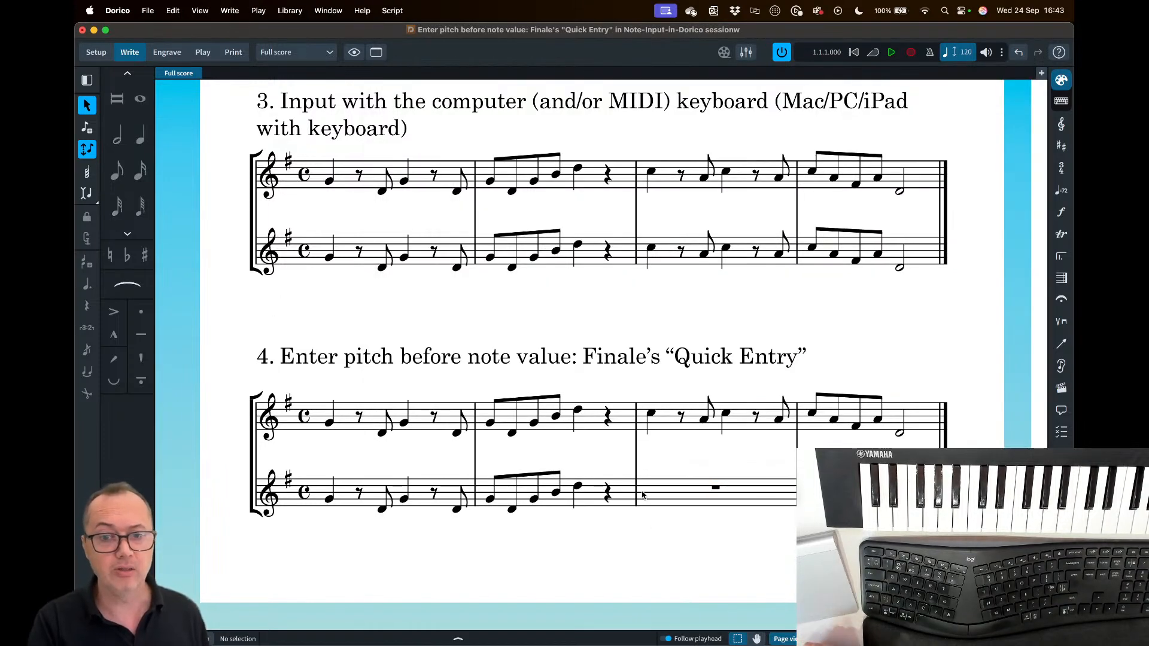
pyautogui.doubleClick(643, 494)
pyautogui.press('g')
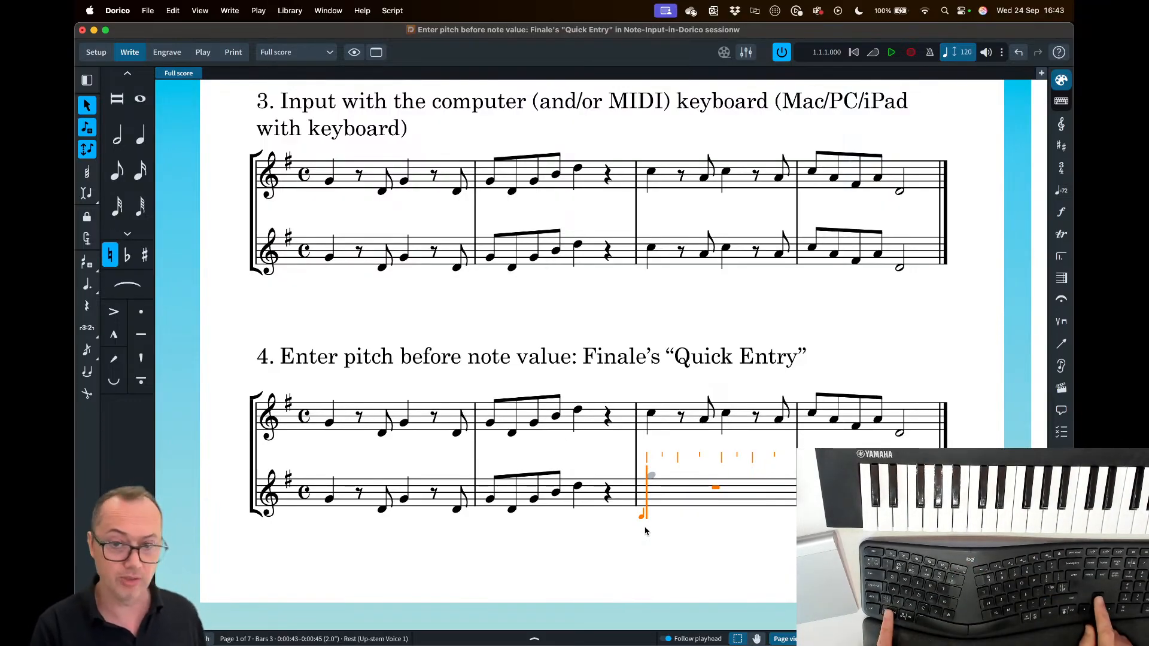
# - Move the shadow note down, up and down again at the start of bar 3, and leave note input without entering it
pyautogui.hotkey('alt', 'Down')
pyautogui.hotkey('alt', 'Down')
pyautogui.hotkey('alt', 'Down')
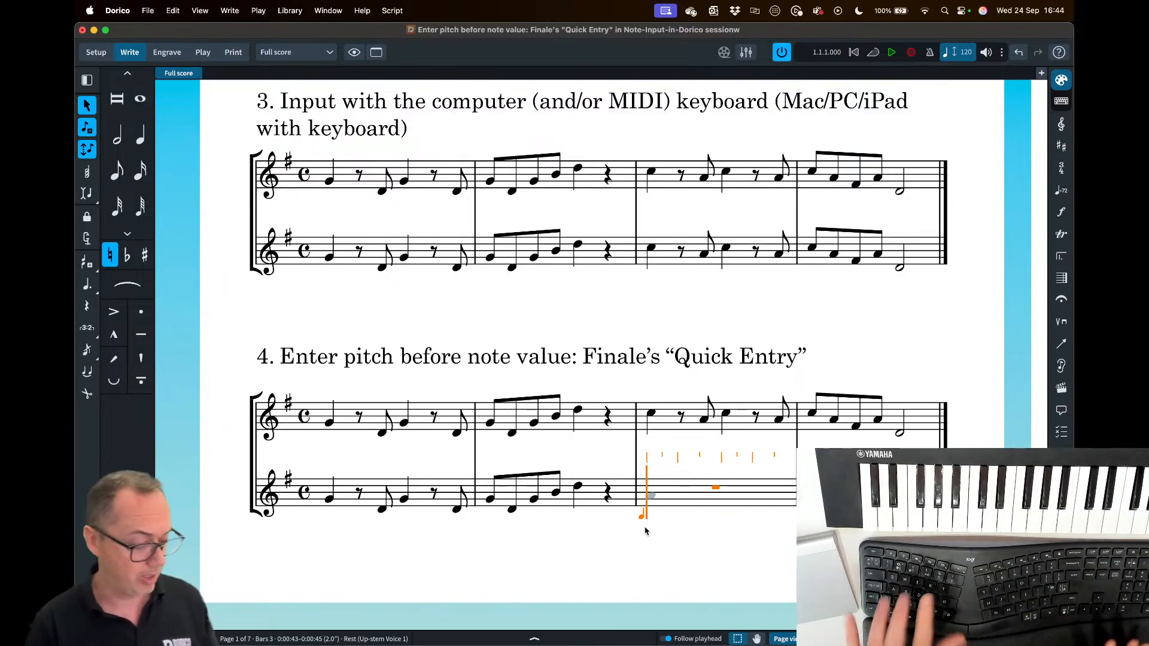
pyautogui.hotkey('alt', 'Up')
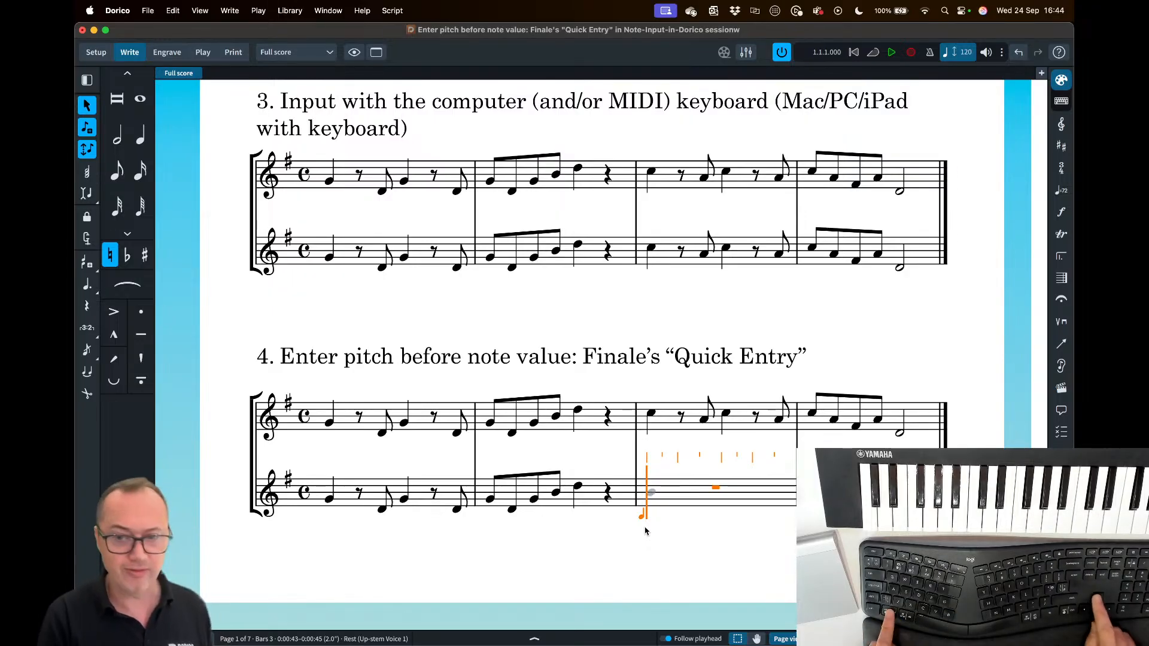
pyautogui.hotkey('alt', 'Down')
pyautogui.hotkey('alt', 'Down')
pyautogui.hotkey('alt', 'Down')
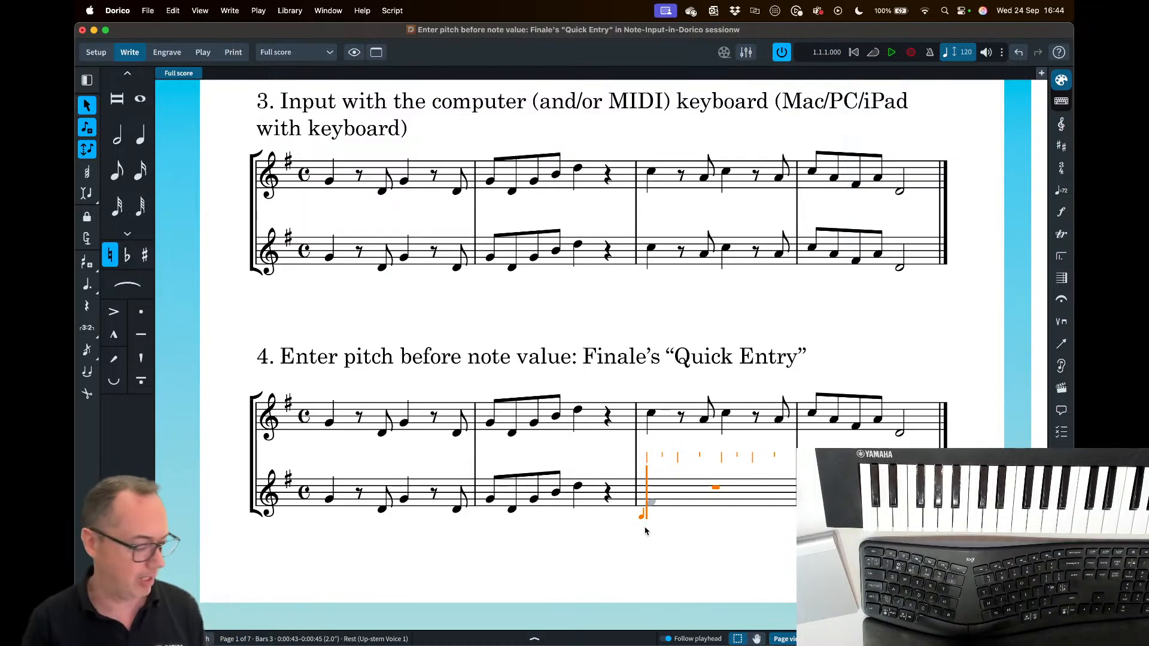
pyautogui.press('Escape')
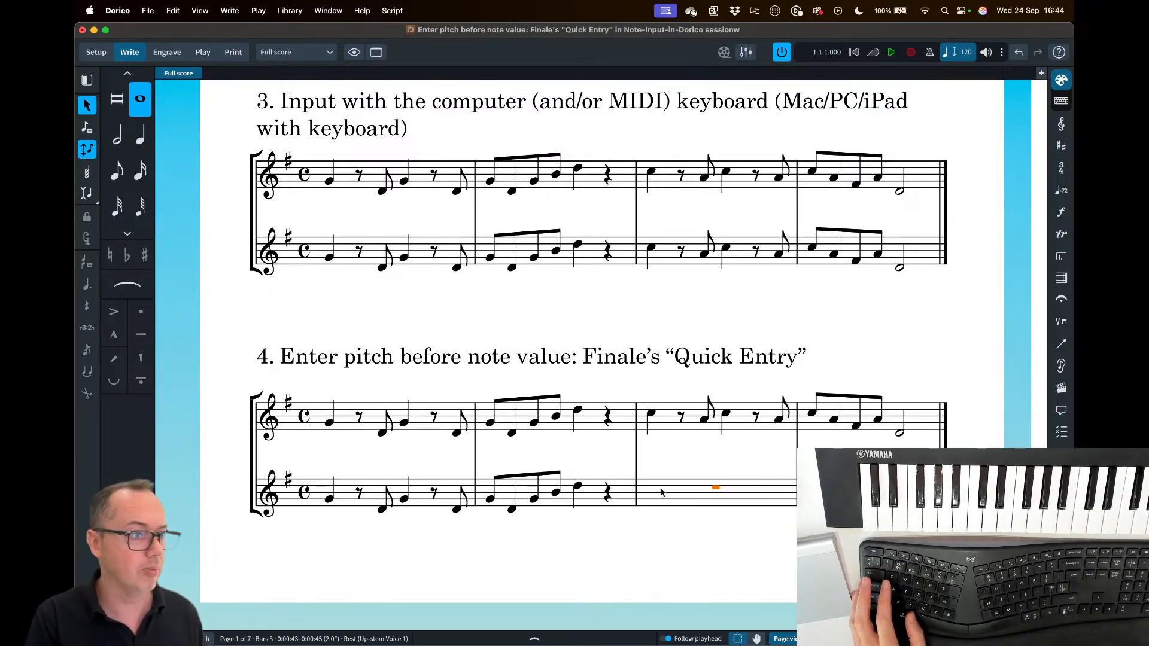
# - Look over the neighbouring exercises and restart note input at the beginning of bar 3 in exercise 4's lower staff
pyautogui.hscroll(10, 693, 464)
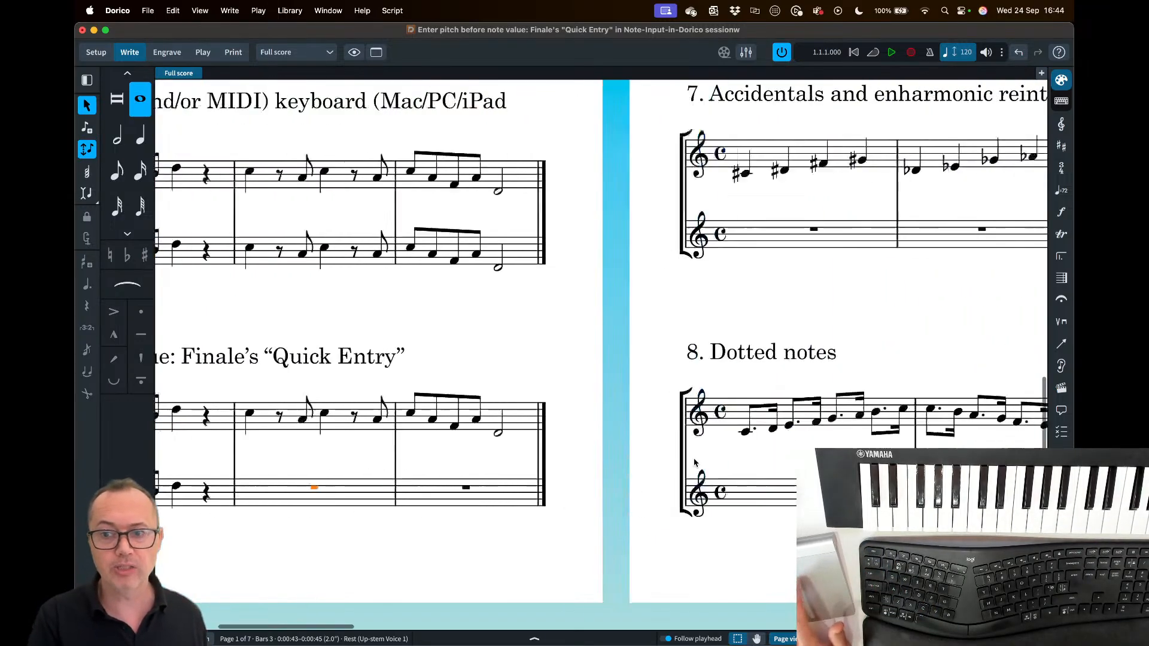
pyautogui.scroll(2, 694, 462)
pyautogui.scroll(10, 694, 462)
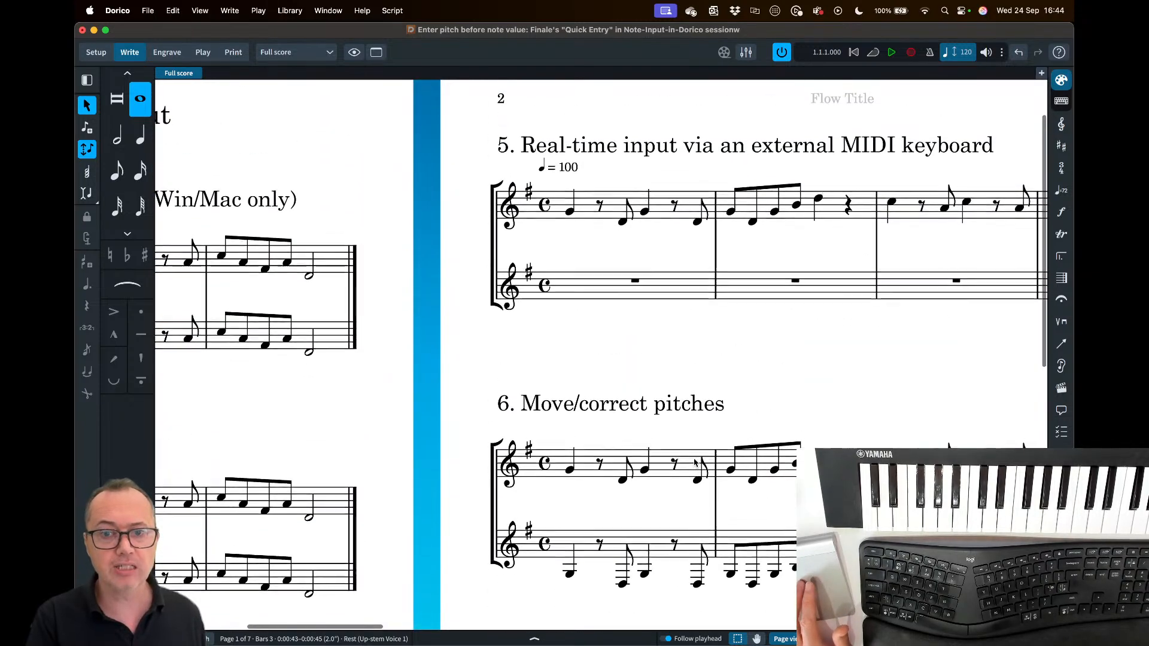
pyautogui.hscroll(-10, 644, 474)
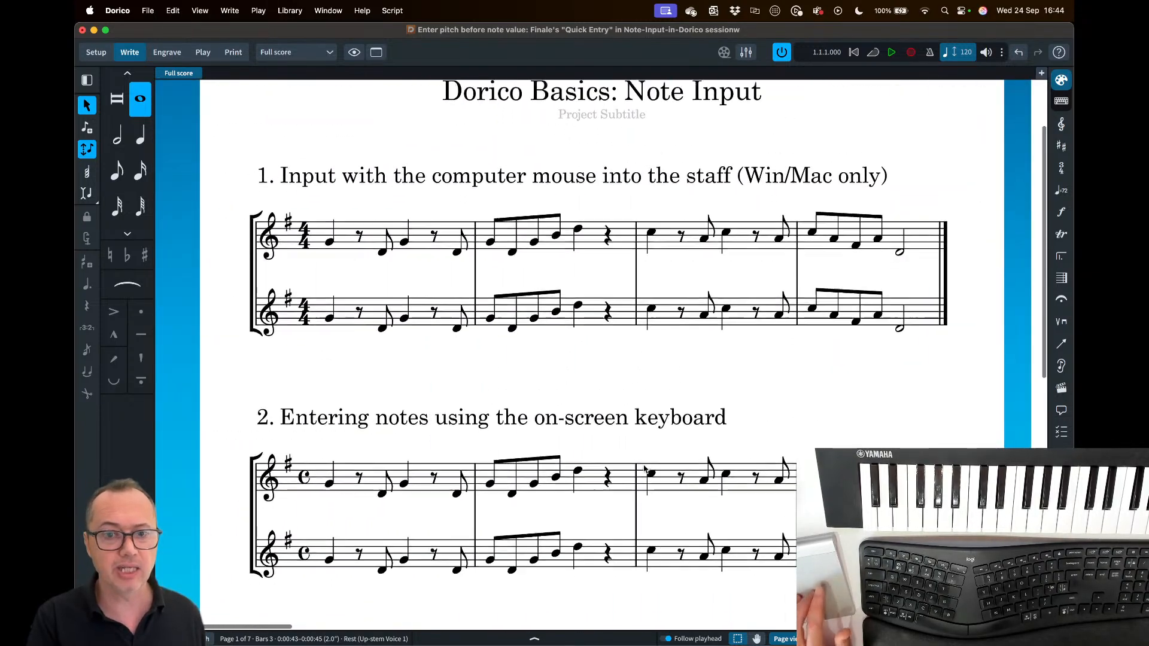
pyautogui.scroll(-10, 647, 413)
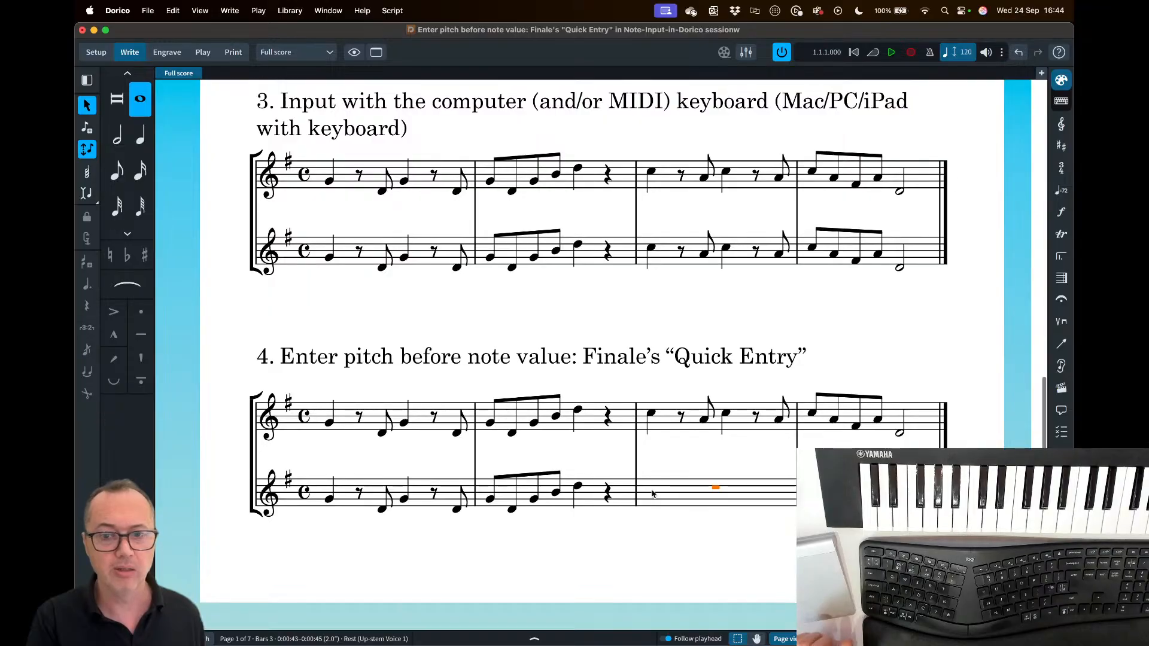
pyautogui.doubleClick(645, 497)
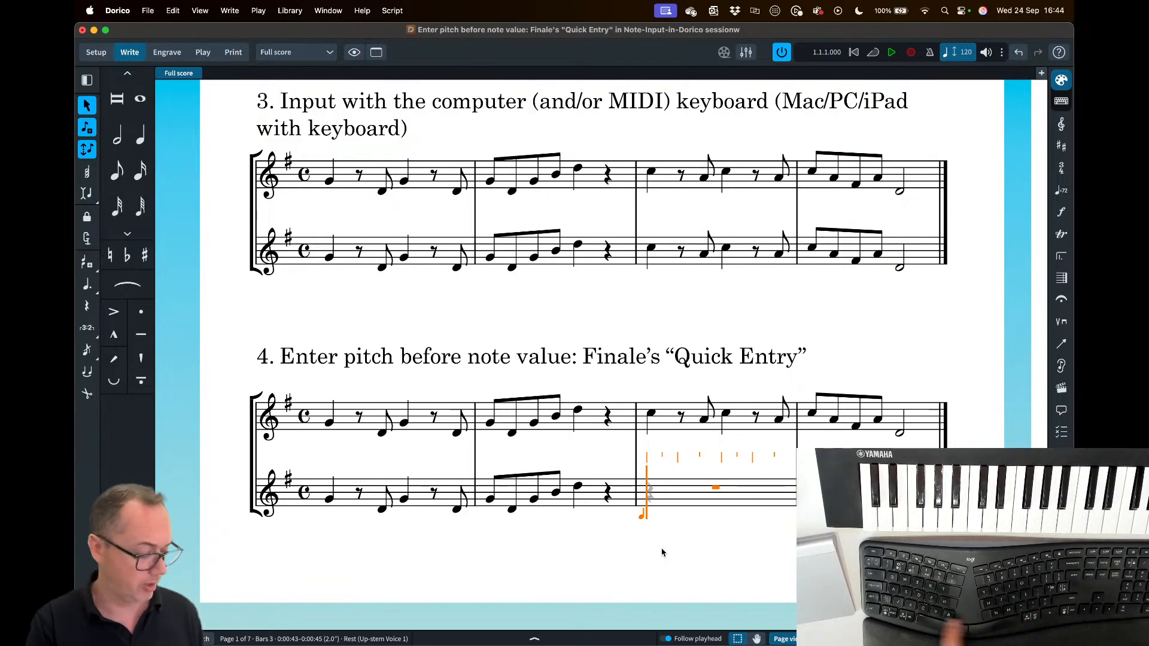
# - Fill bar 3 of exercise 4's lower staff with a quarter-note C, eighth rest and eighth-note A, twice, and leave note input
pyautogui.press('0')
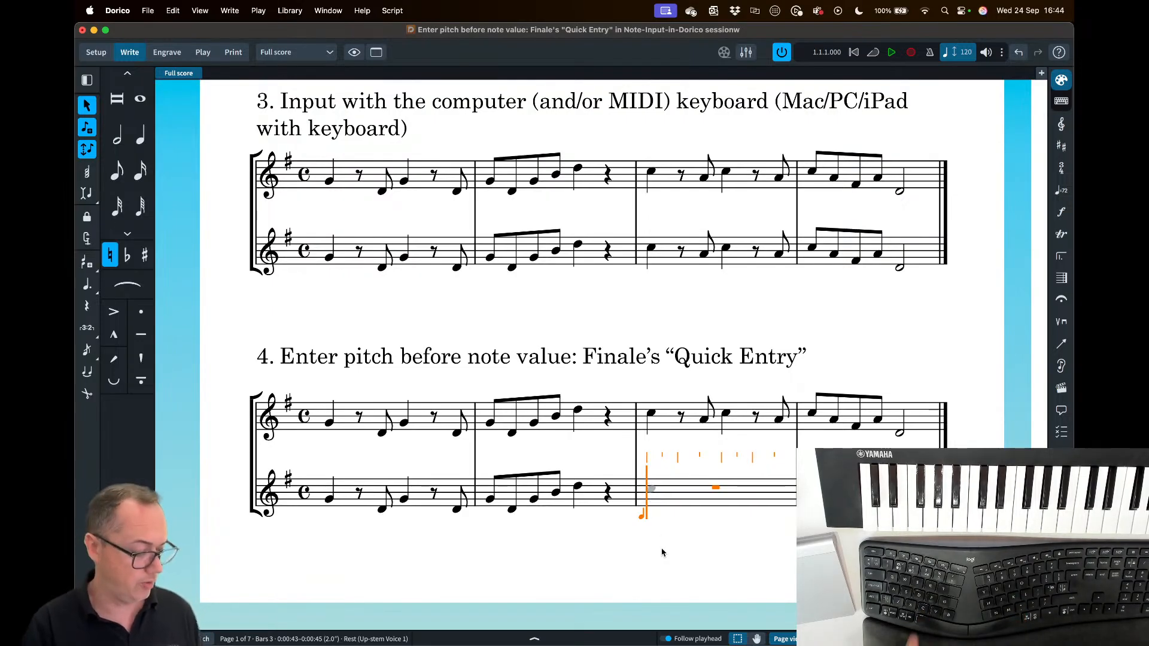
pyautogui.press('6')
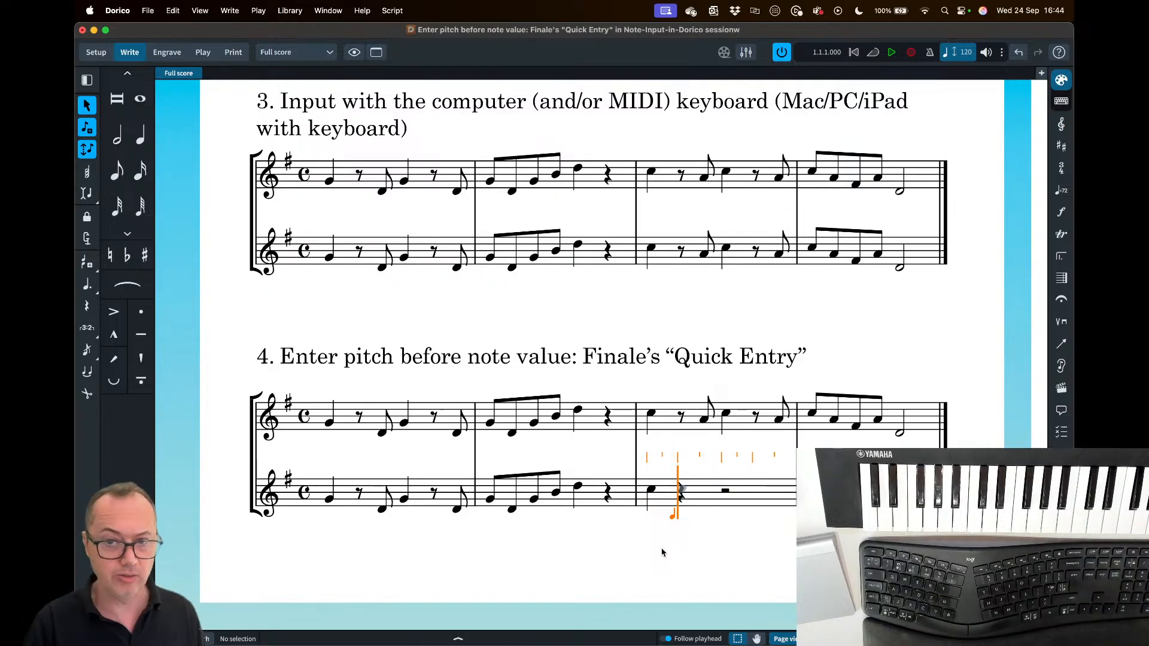
pyautogui.press('5')
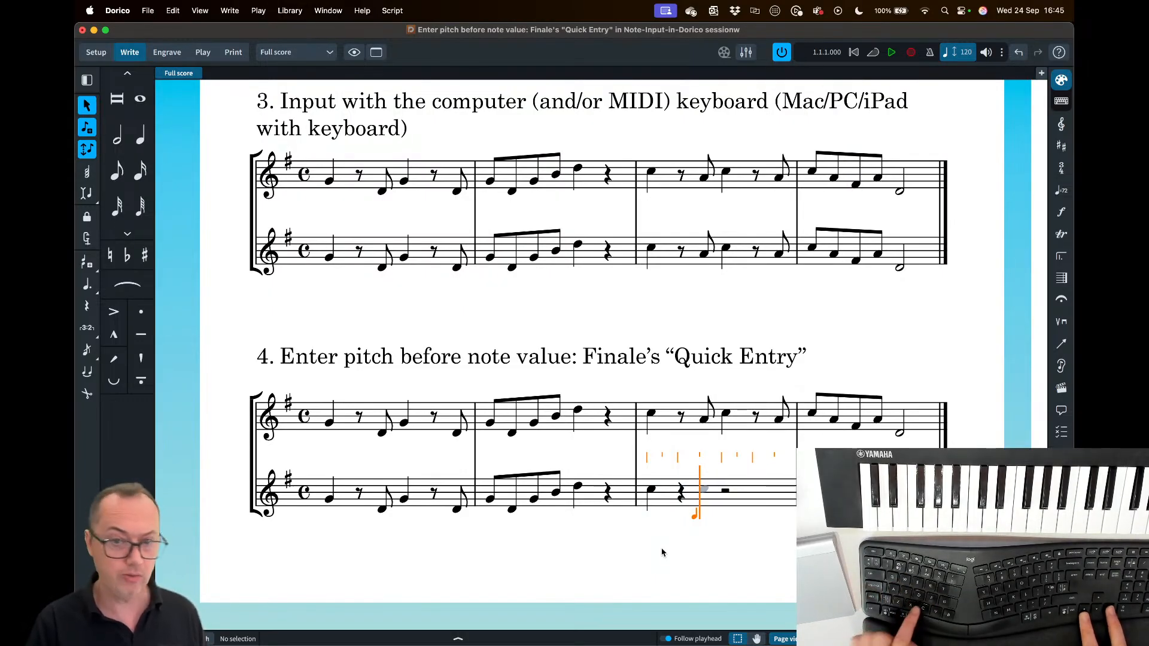
pyautogui.press('a')
pyautogui.press('5')
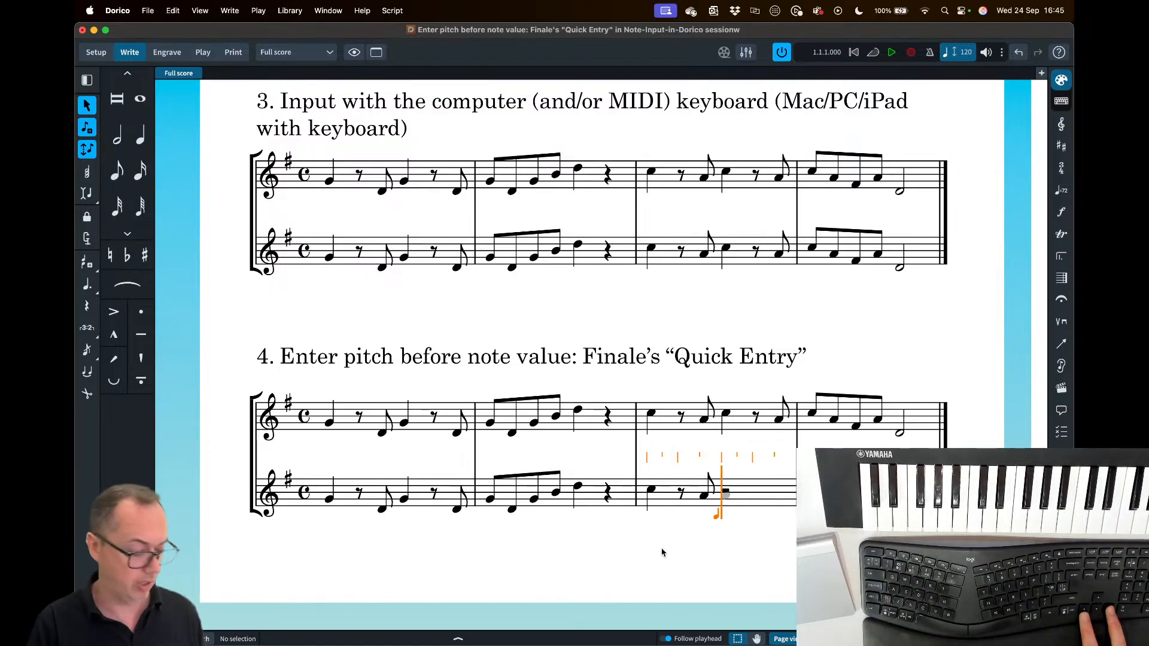
pyautogui.press('6')
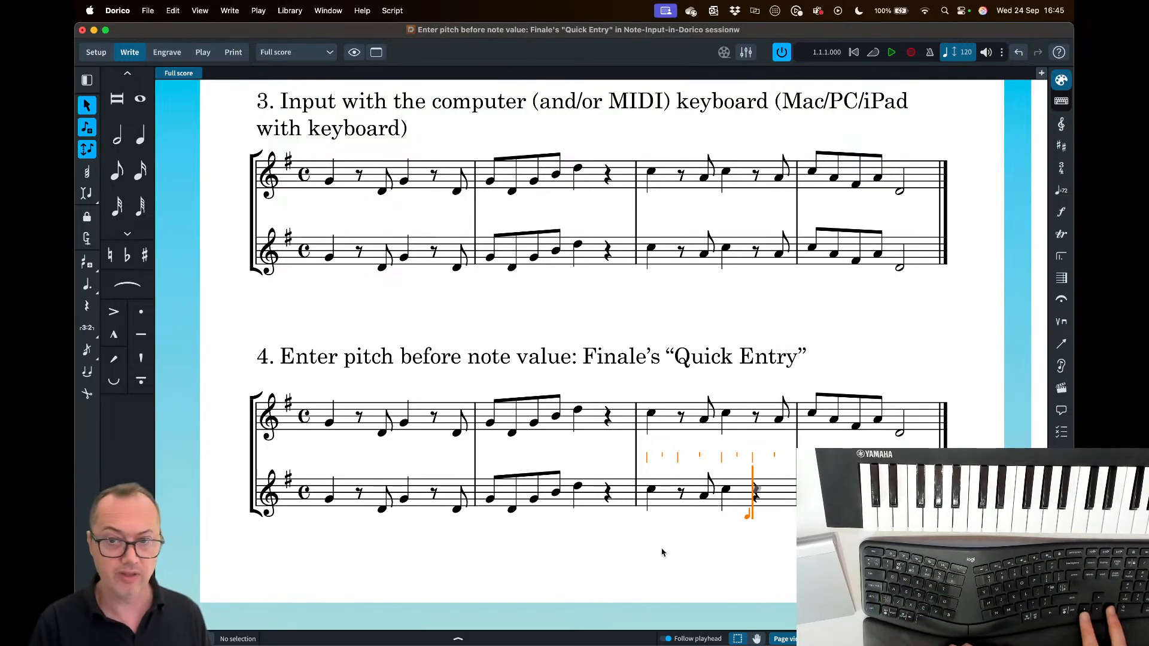
pyautogui.press('5')
pyautogui.press('5')
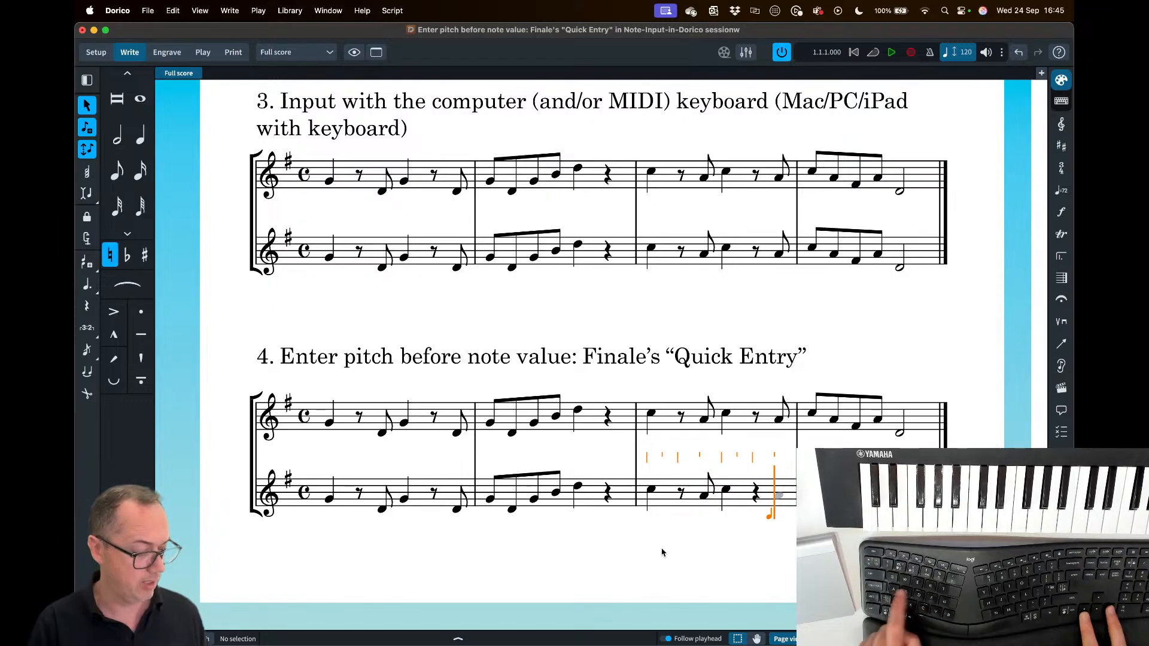
pyautogui.press('Escape')
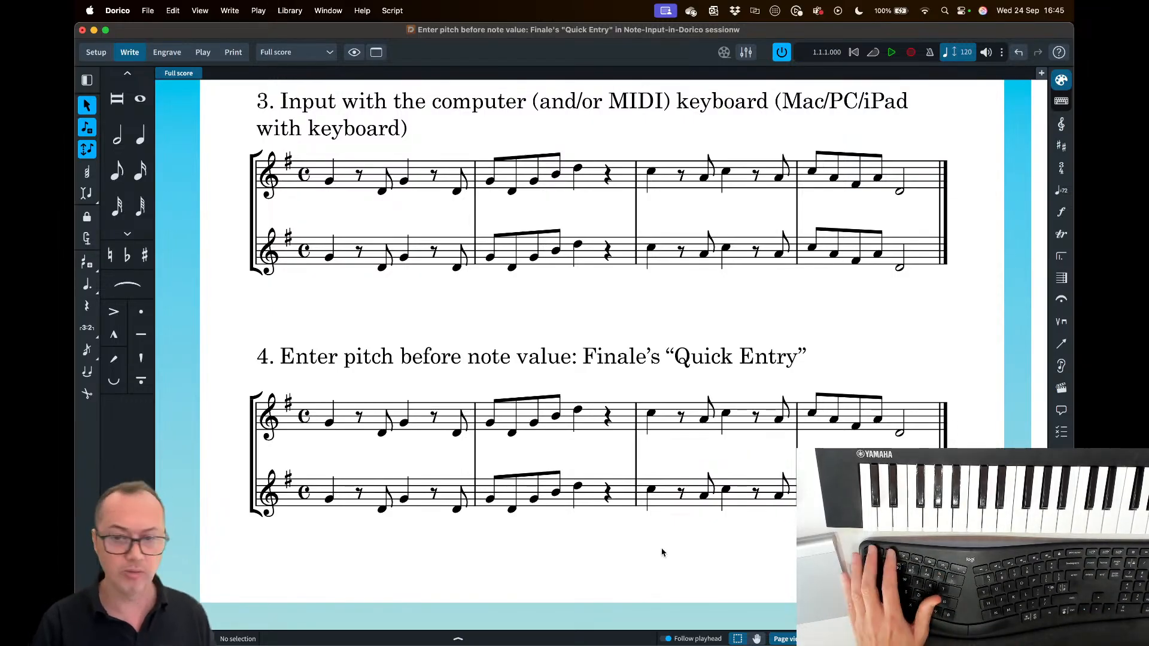
pyautogui.press('Escape')
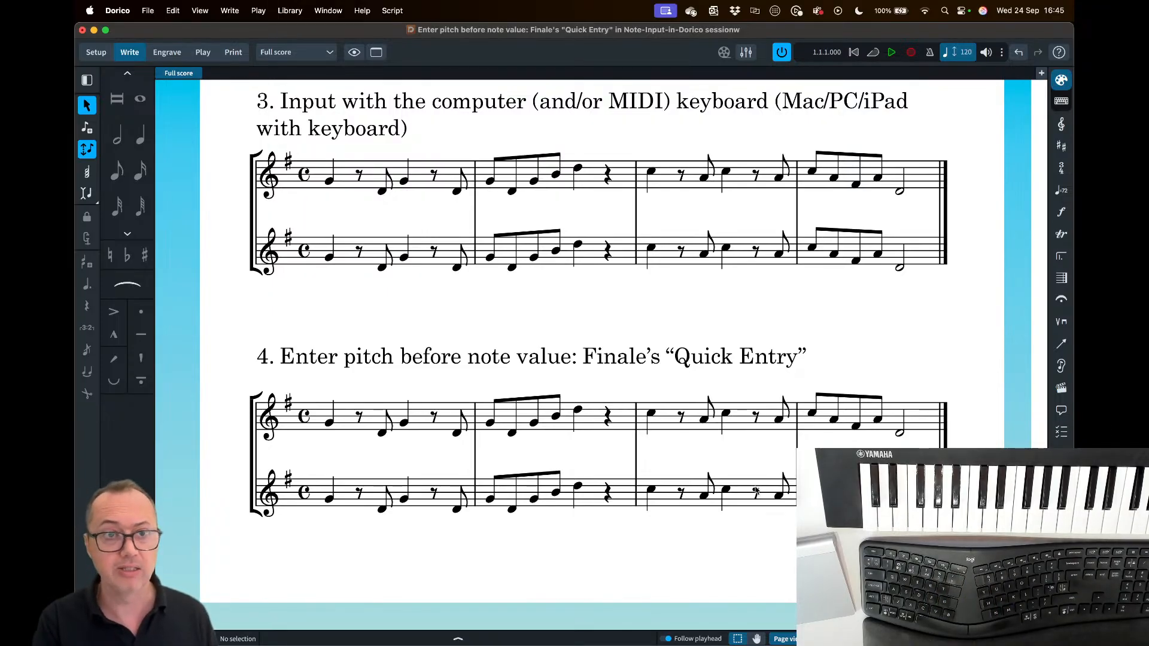
# - Search the key commands in the preferences for "set note duration" and expand the Set Note Duration commands
pyautogui.click(116, 12)
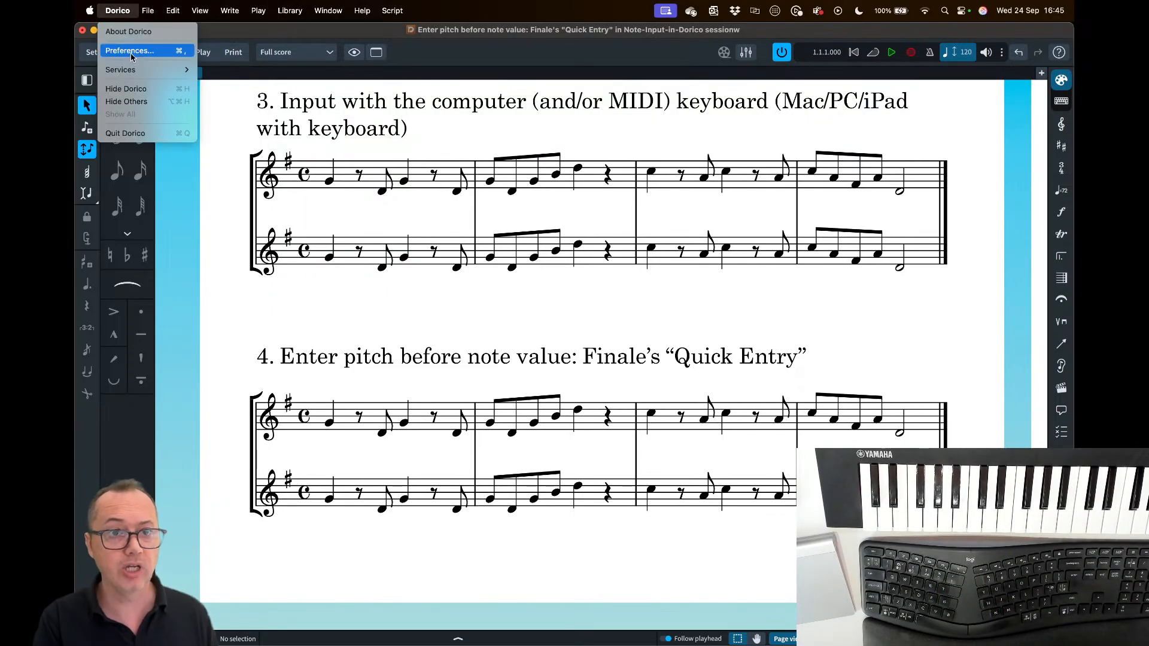
pyautogui.click(130, 52)
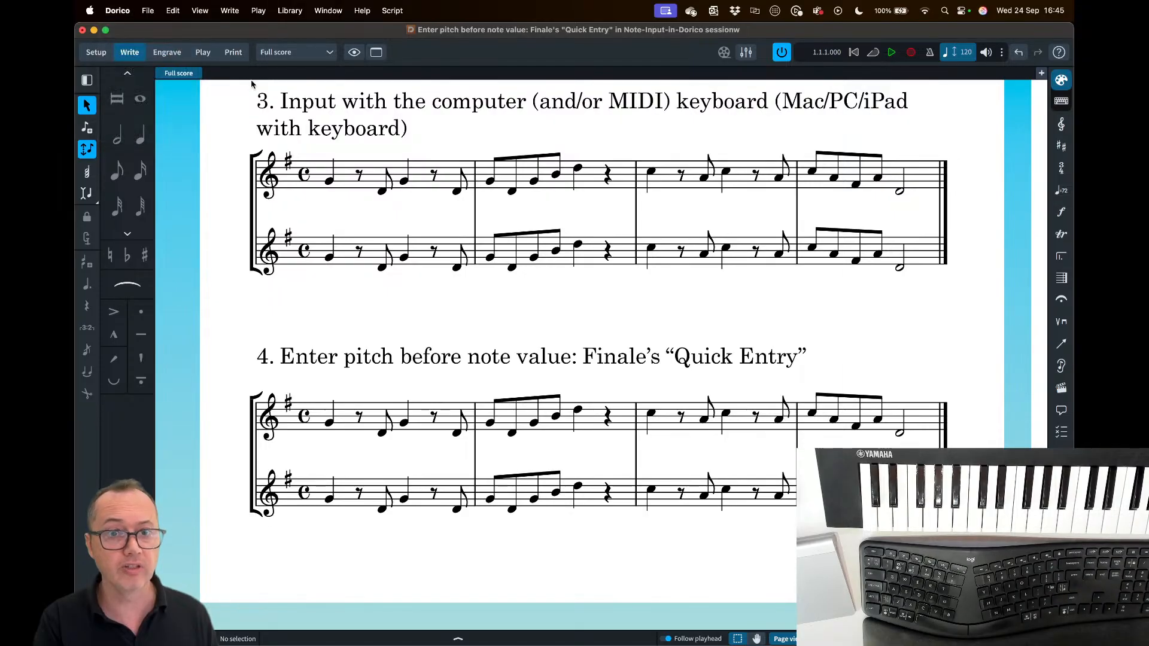
pyautogui.moveTo(316, 88); pyautogui.dragTo(395, 136)
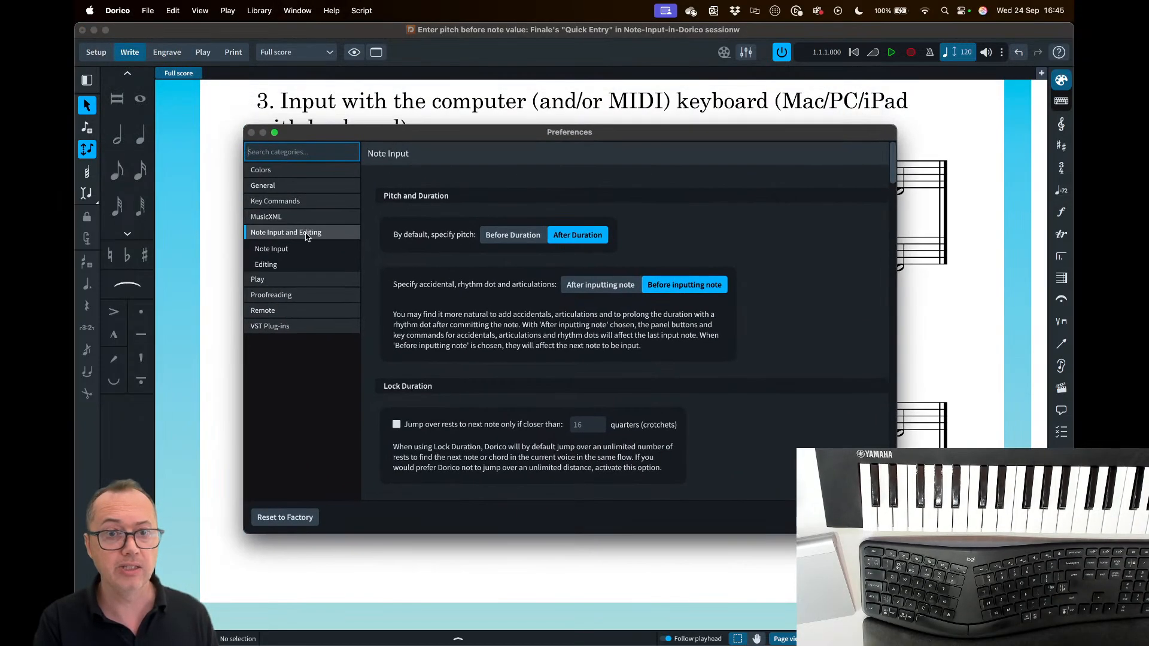
pyautogui.click(300, 203)
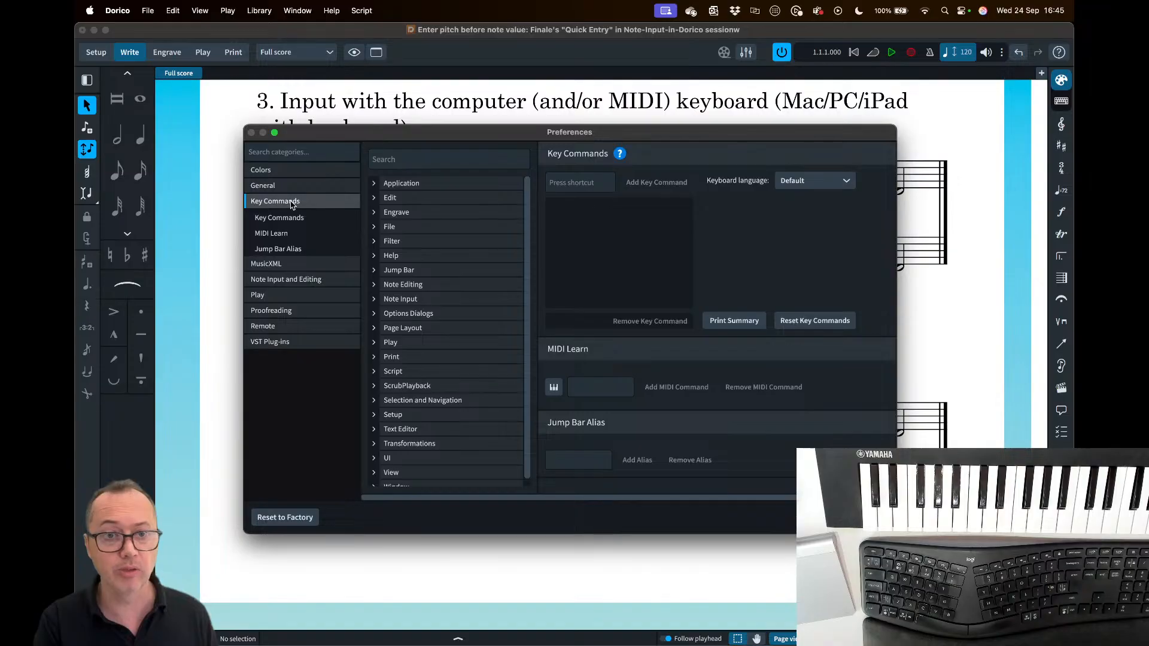
pyautogui.click(378, 159)
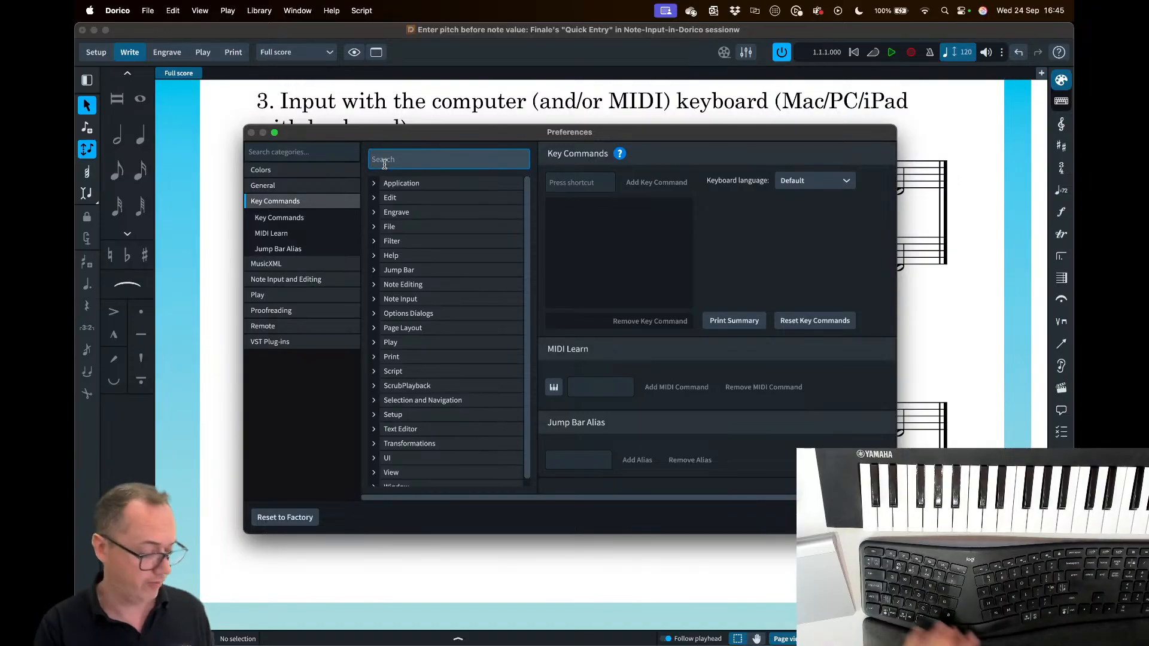
pyautogui.write('eet note durat')
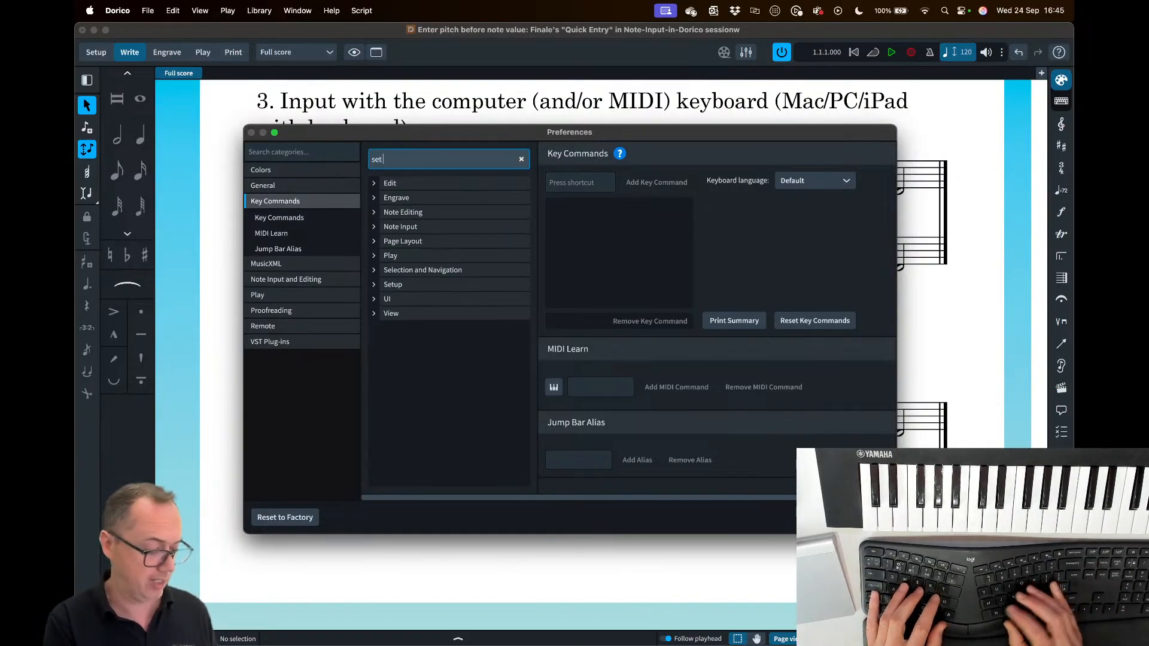
pyautogui.write('ion')
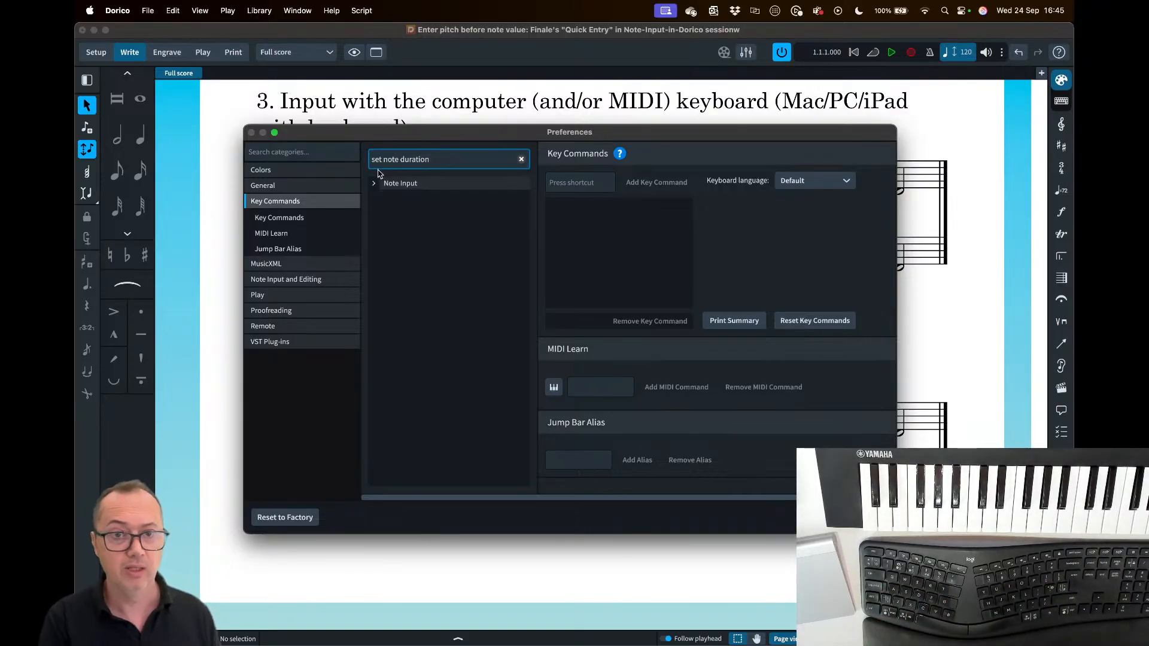
pyautogui.click(373, 183)
pyautogui.click(385, 197)
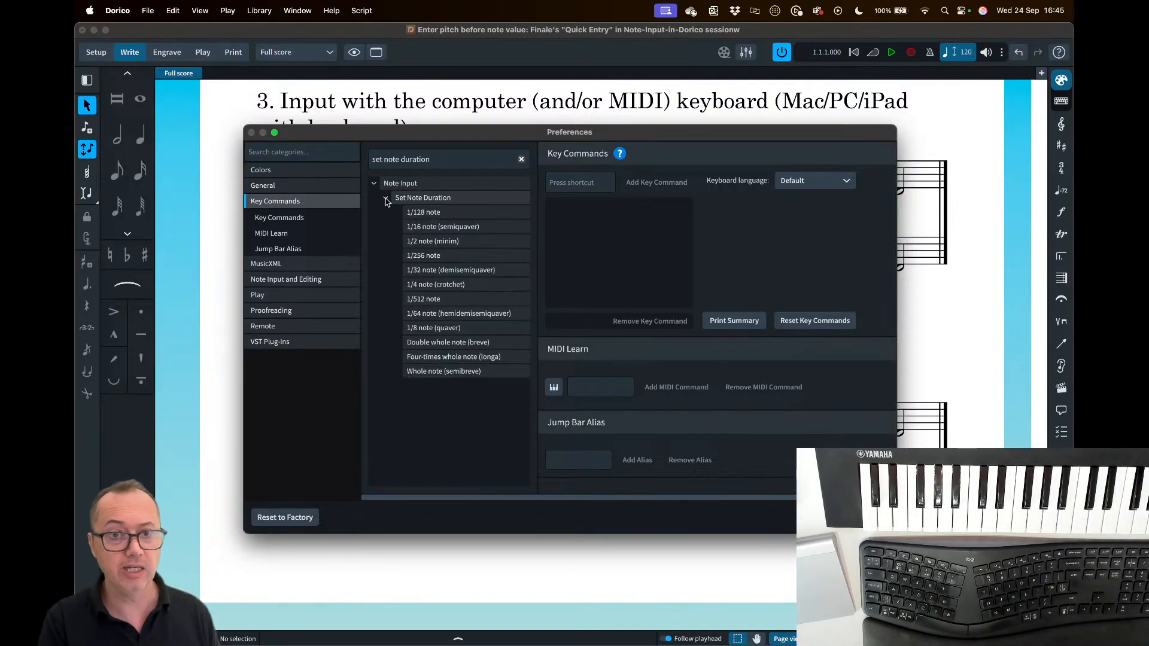
# - Check the shortcuts assigned to the 1/4, 1/512, 1/64, 1/8 and 1/16 note durations and close the preferences
pyautogui.click(443, 286)
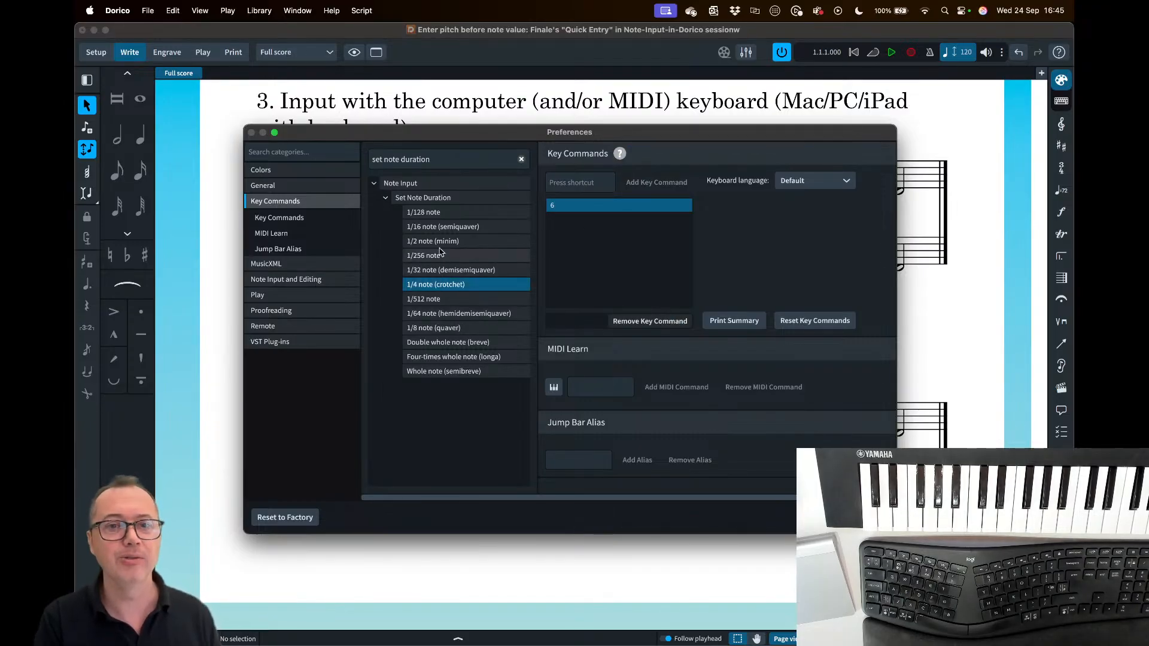
pyautogui.click(432, 307)
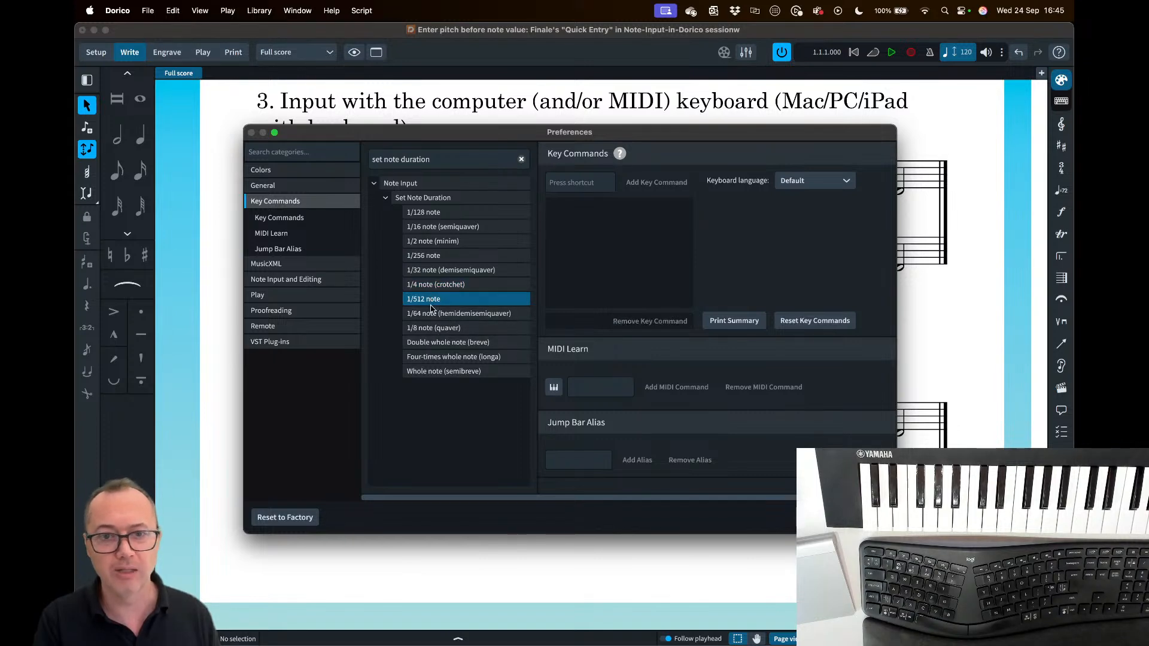
pyautogui.click(425, 313)
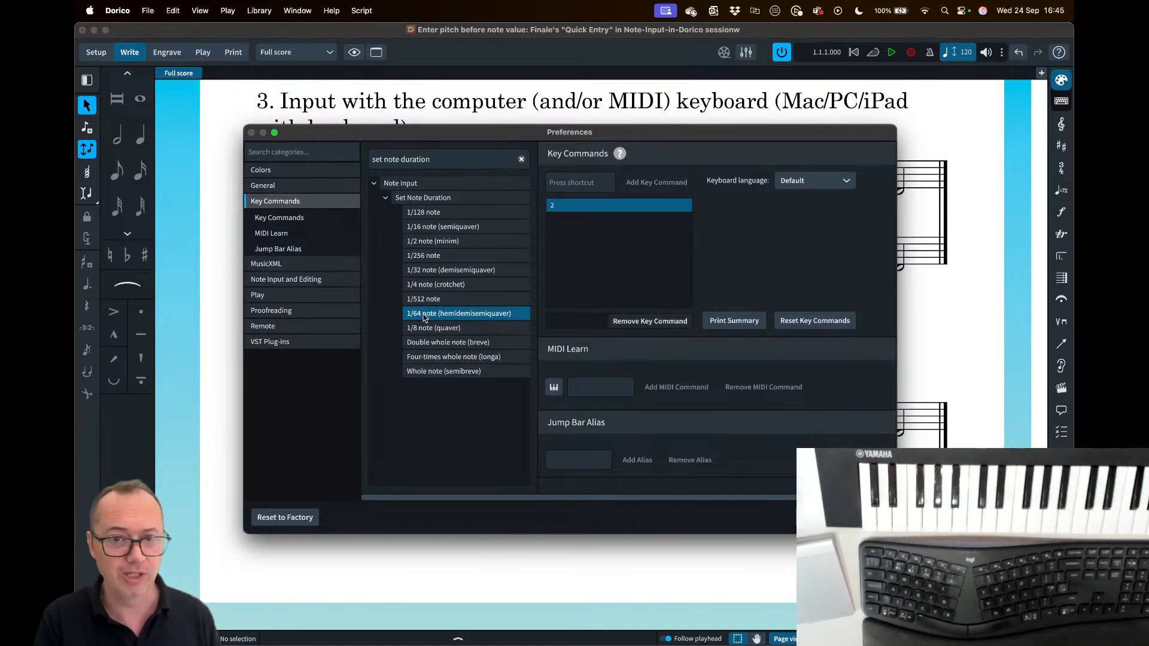
pyautogui.click(430, 328)
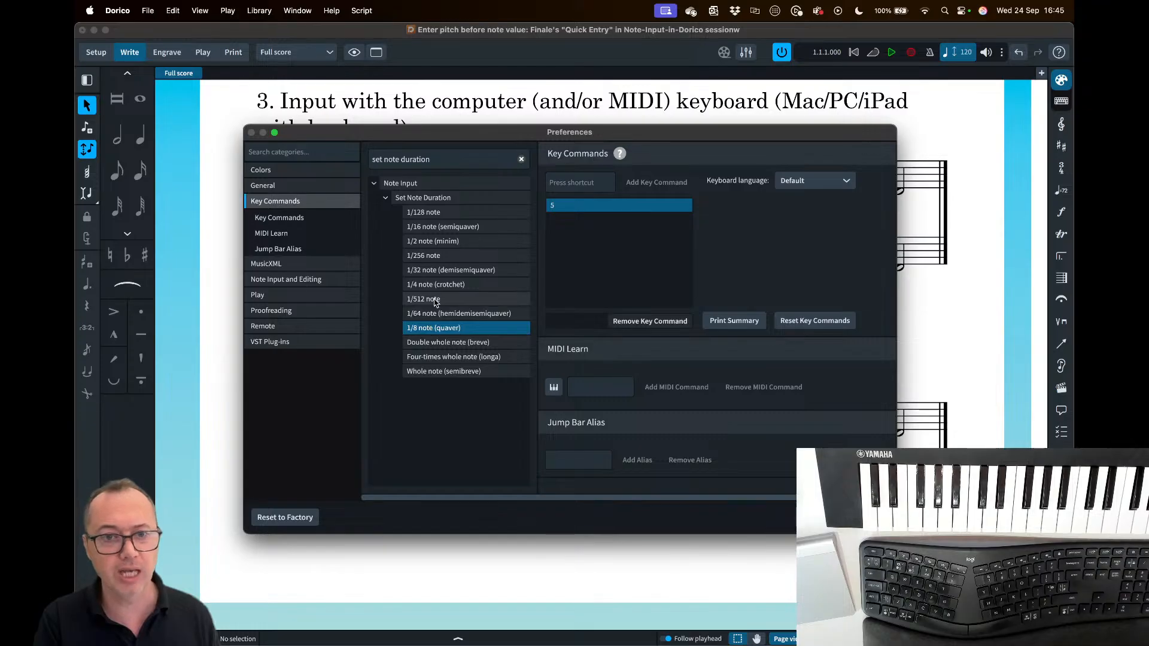
pyautogui.click(427, 228)
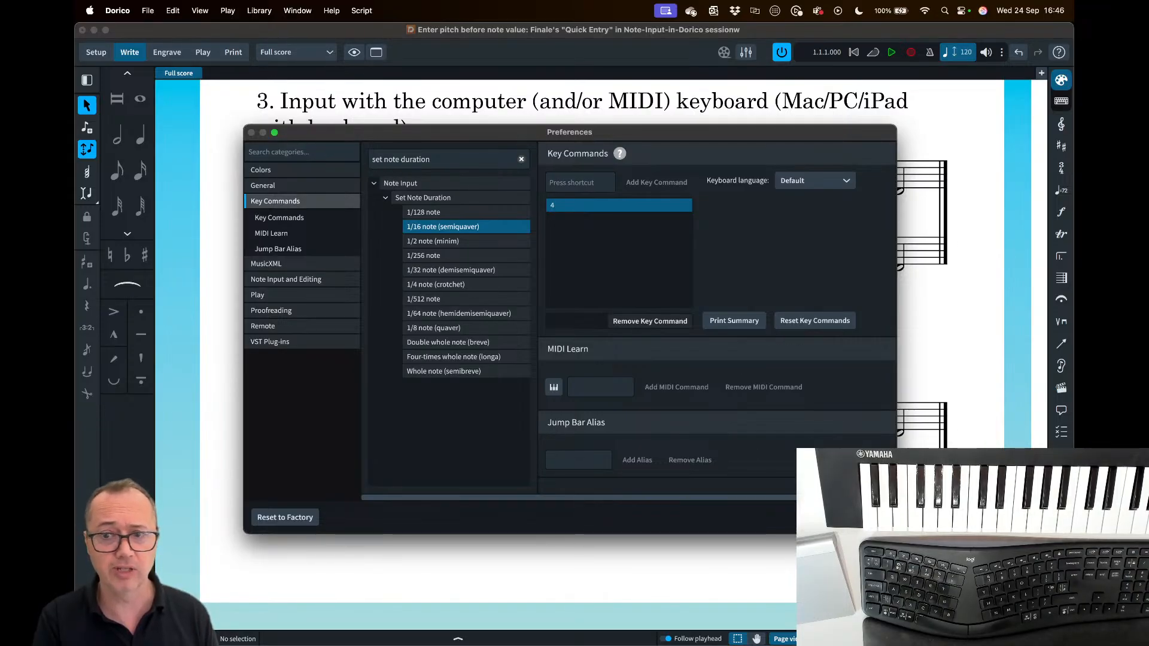
pyautogui.press('Escape')
# - Select the whole-bar rest in bar 1 of the lower staff of exercise 5, Real-time input via an external MIDI keyboard
pyautogui.hscroll(5, 778, 286)
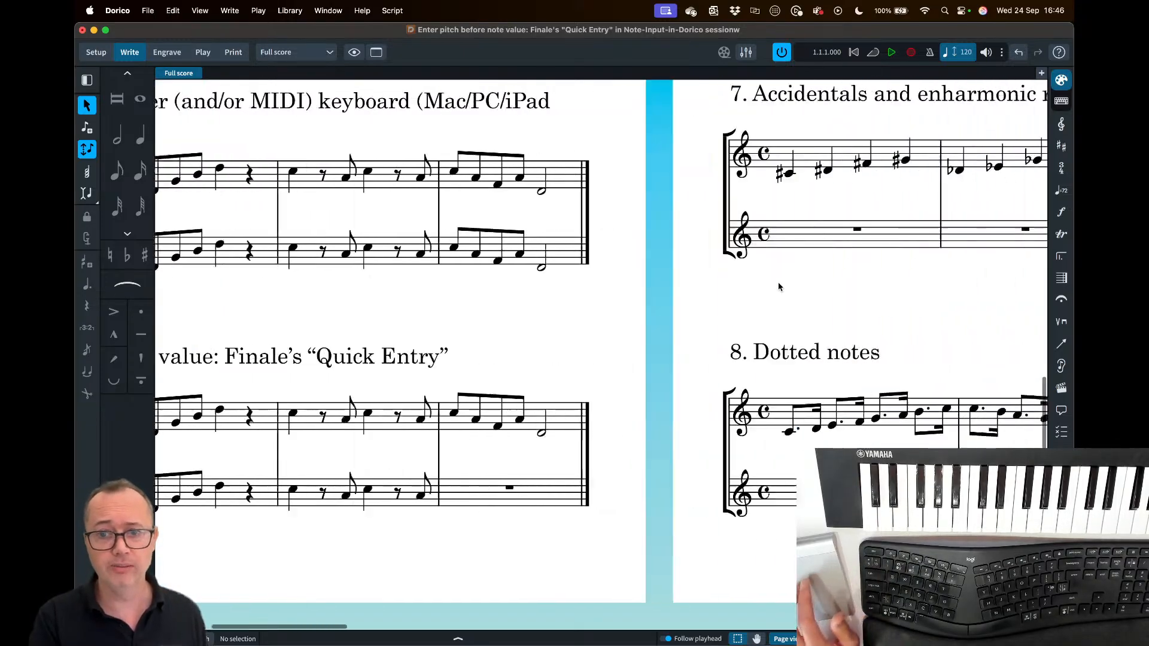
pyautogui.scroll(10, 778, 285)
pyautogui.hscroll(-8, 778, 286)
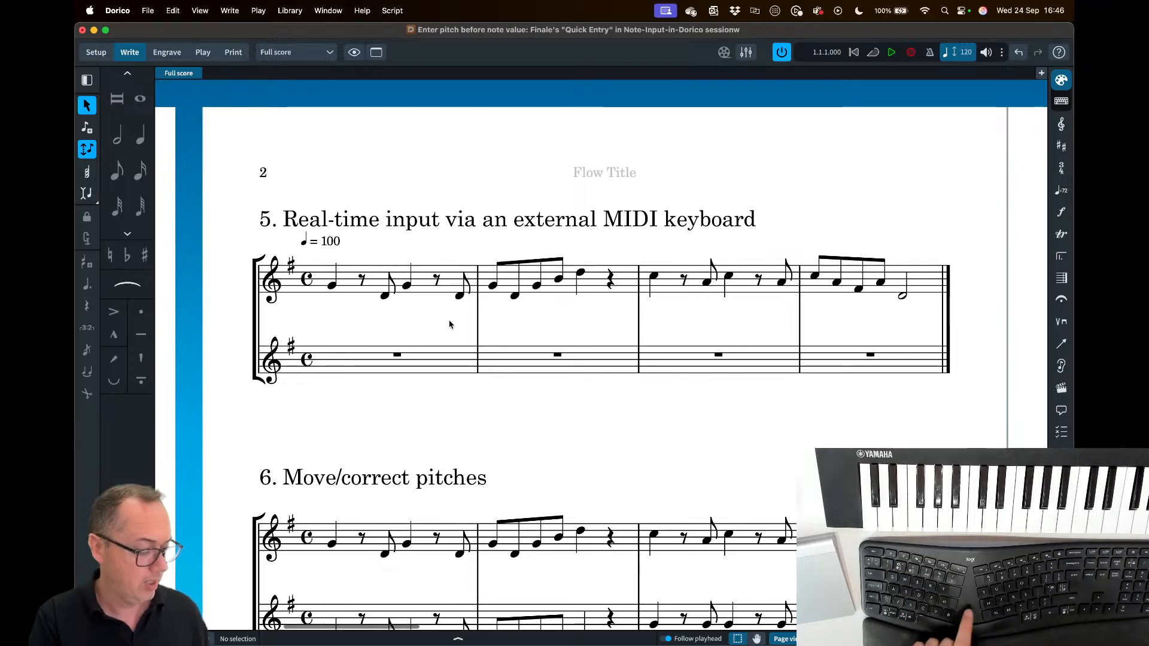
pyautogui.press('F6')
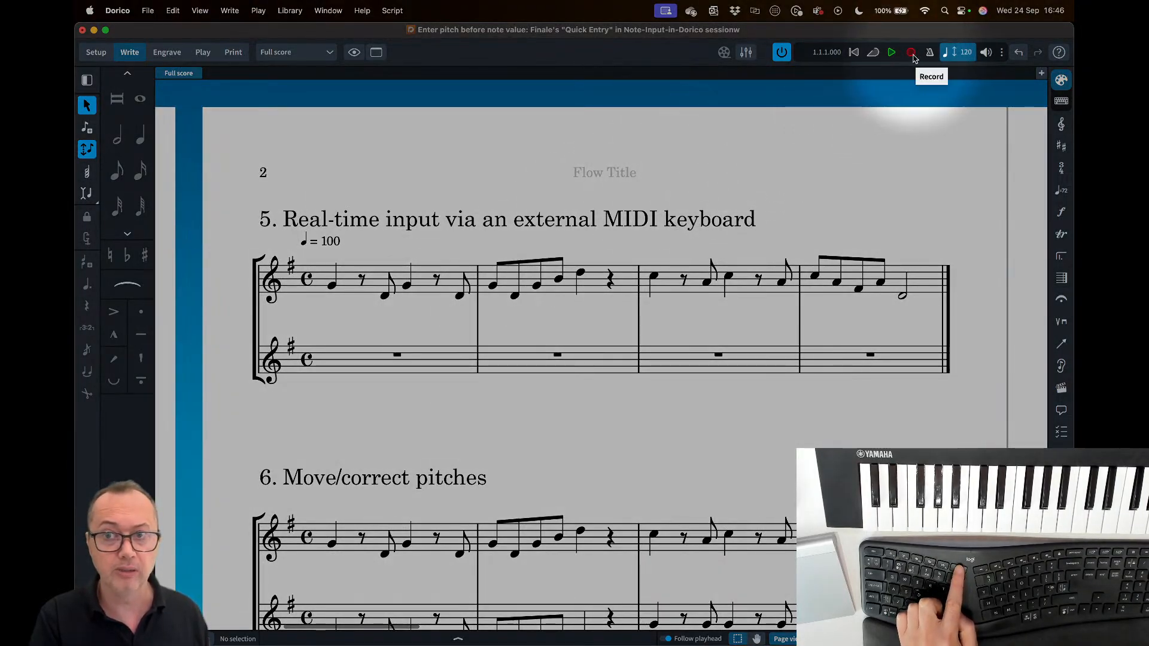
pyautogui.press('F6')
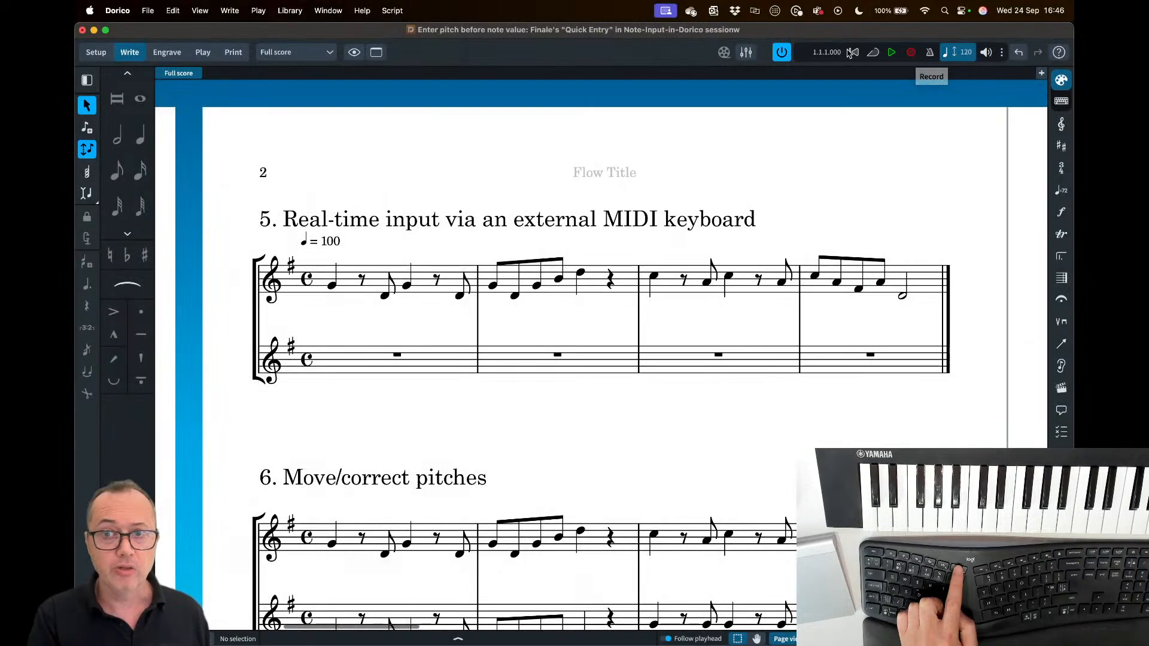
pyautogui.click(363, 362)
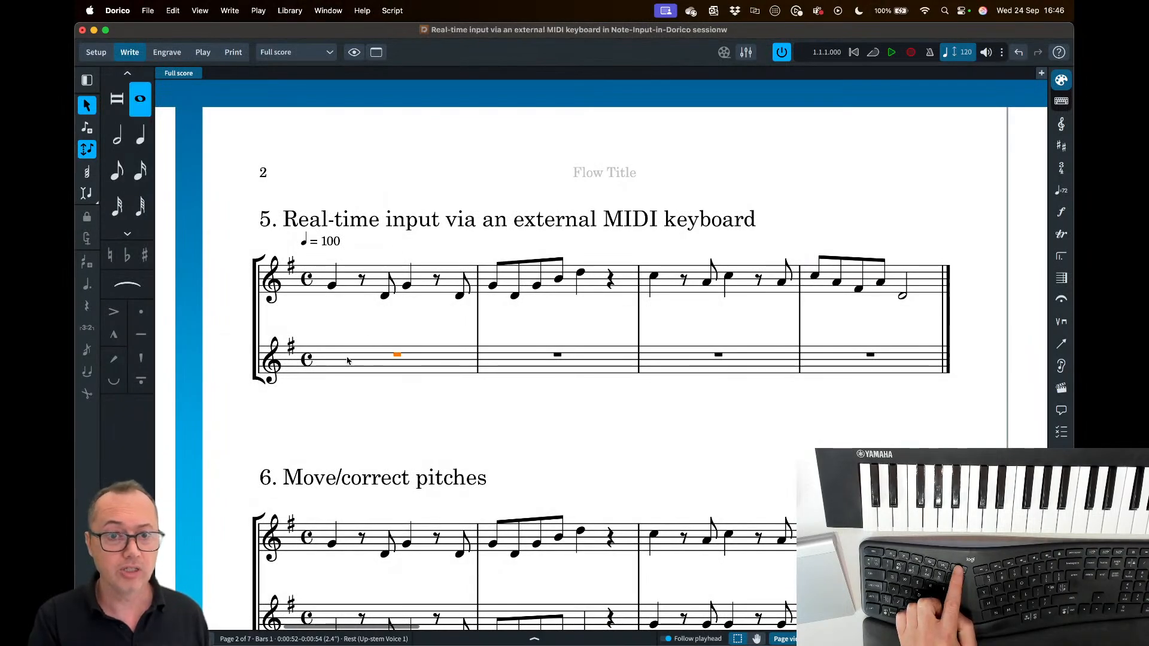
pyautogui.press('6')
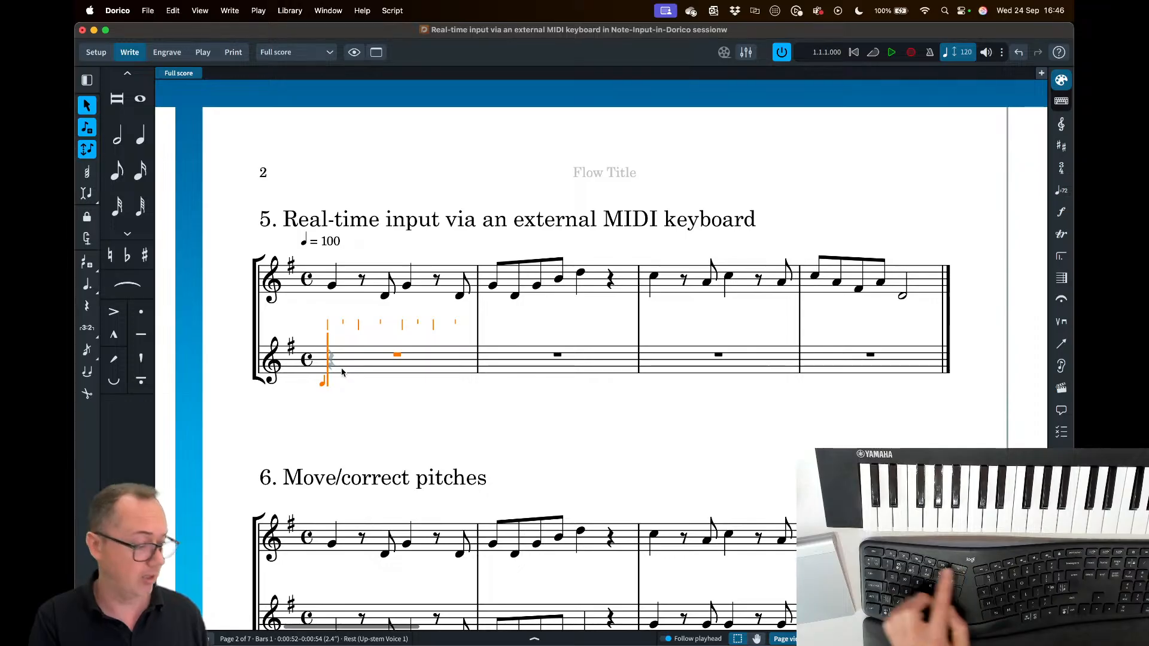
pyautogui.press('Escape')
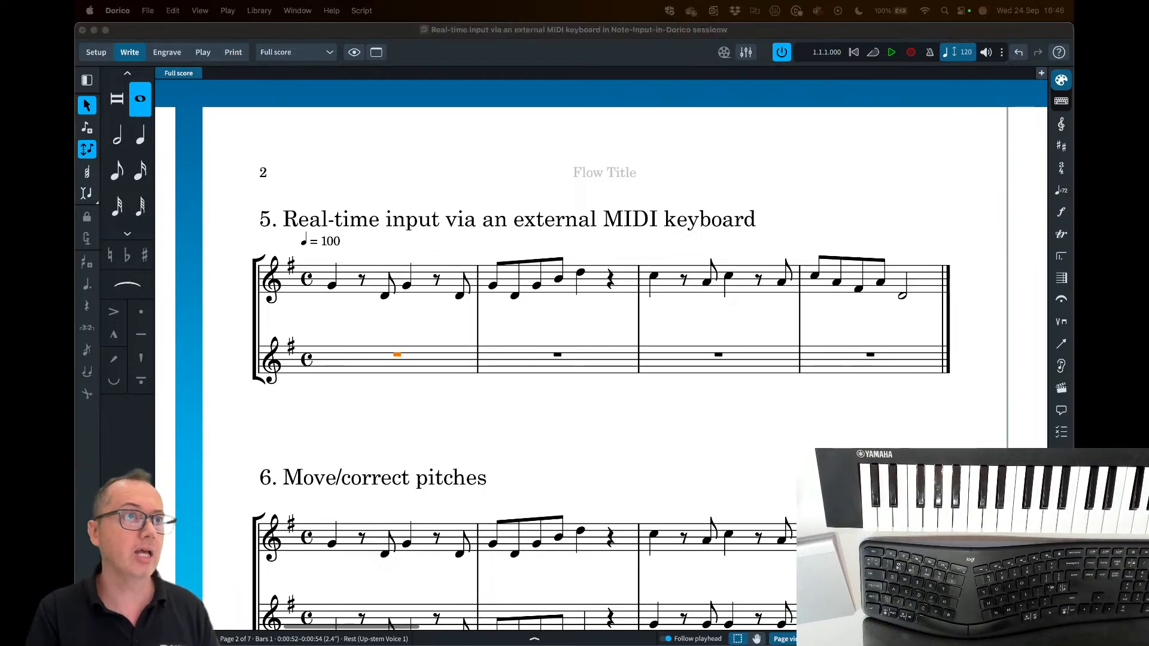
# - Switch to the Dorico-notes-about-note-input document in Word, read its MIDI keyboard section and minimize the document
pyautogui.moveTo(252, 1); pyautogui.dragTo(734, 33)
pyautogui.scroll(-6, 712, 443)
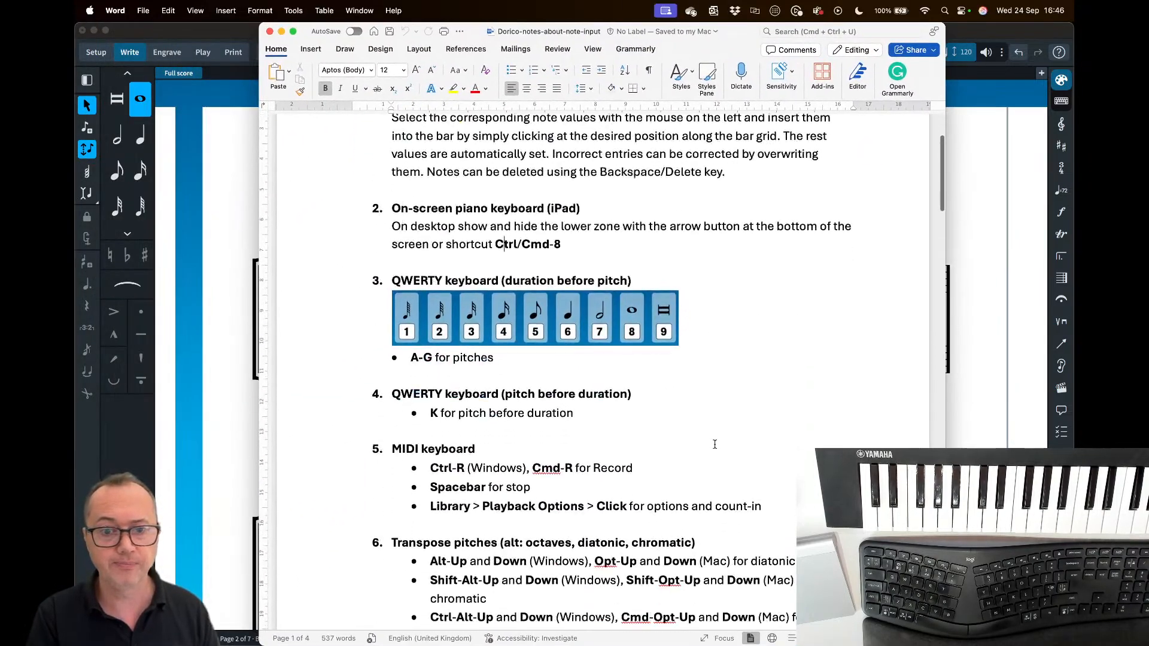
pyautogui.scroll(-1, 709, 441)
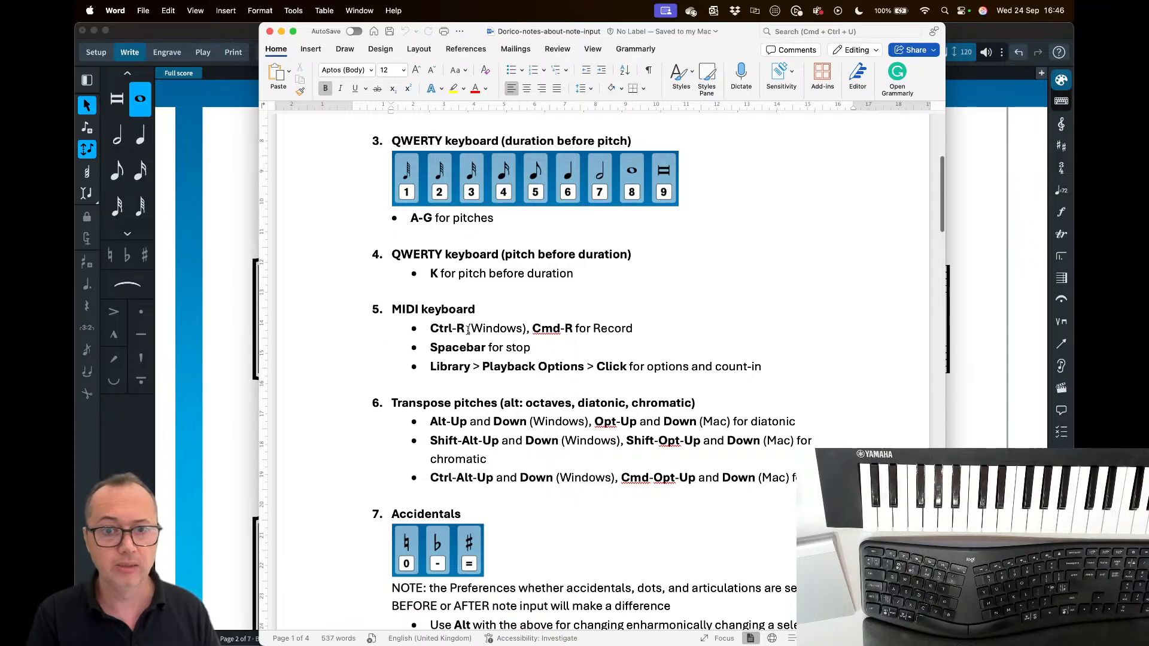
pyautogui.scroll(-1, 468, 329)
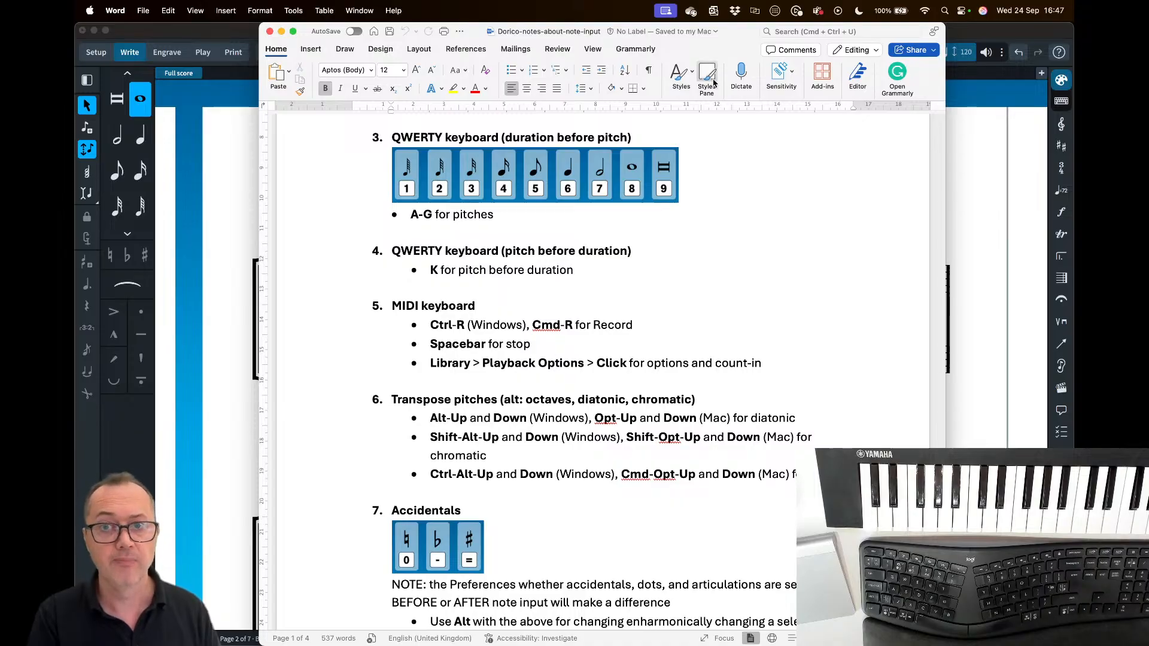
pyautogui.press('super+m')
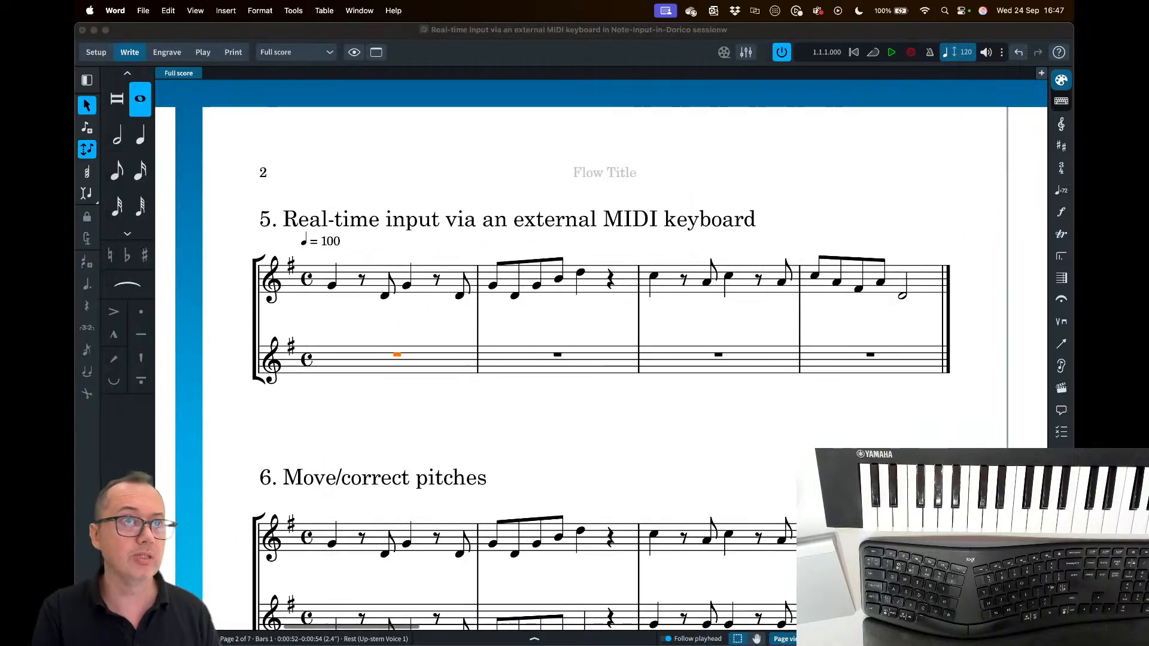
# - Open the Playback Options in Dorico and examine the metronome click and count-in settings
pyautogui.click(290, 10)
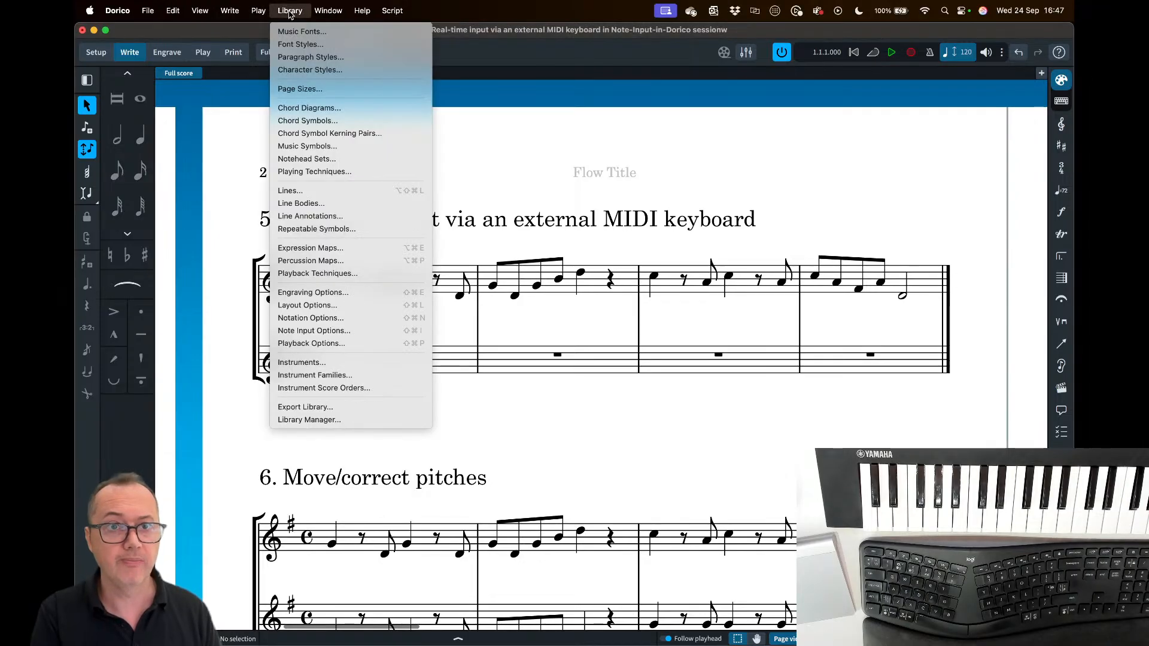
pyautogui.click(349, 344)
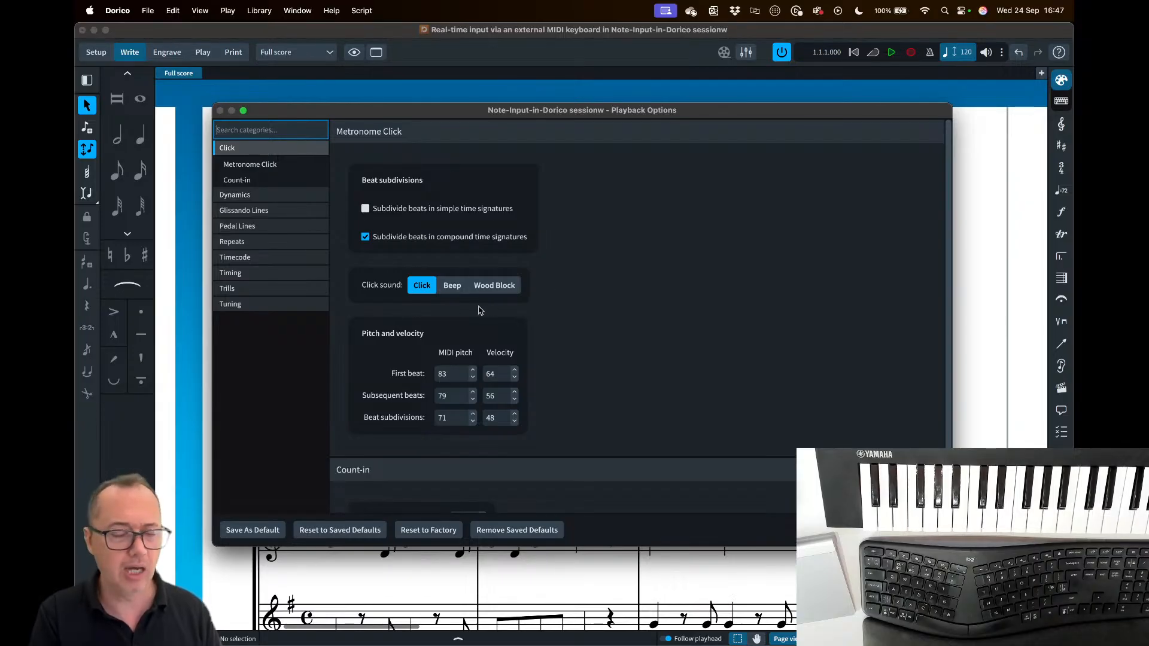
pyautogui.scroll(-3, 585, 350)
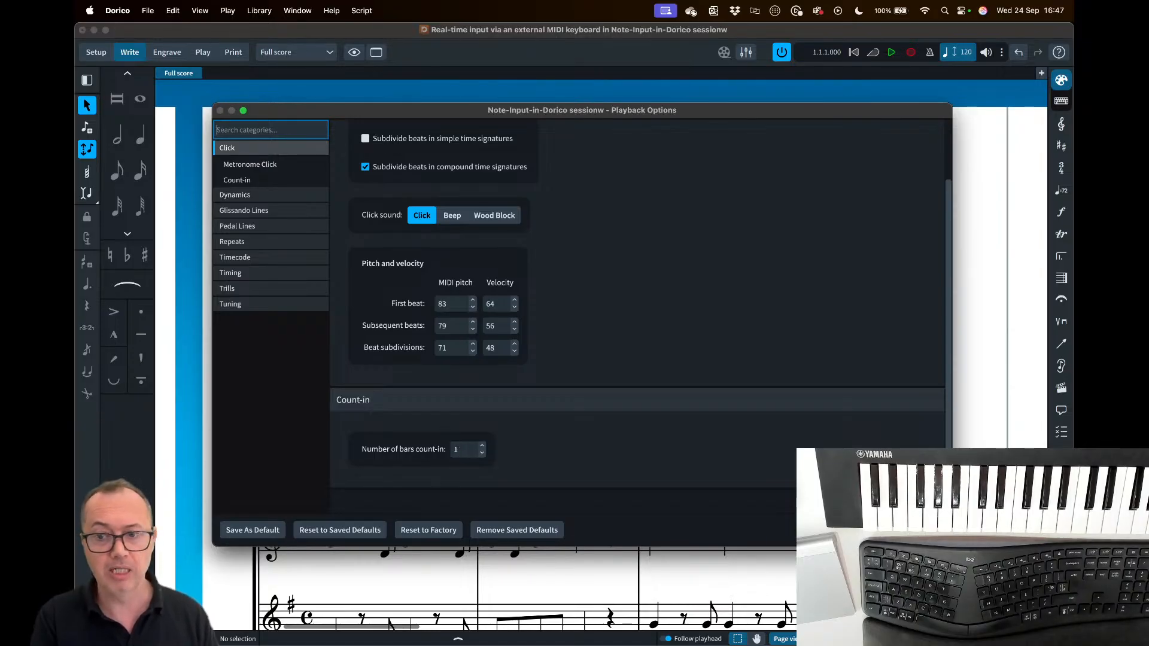
# - Close the Playback Options and record the melody in real time from the MIDI keyboard into the lower staff of exercise 5, starting at bar 1
pyautogui.click(927, 530)
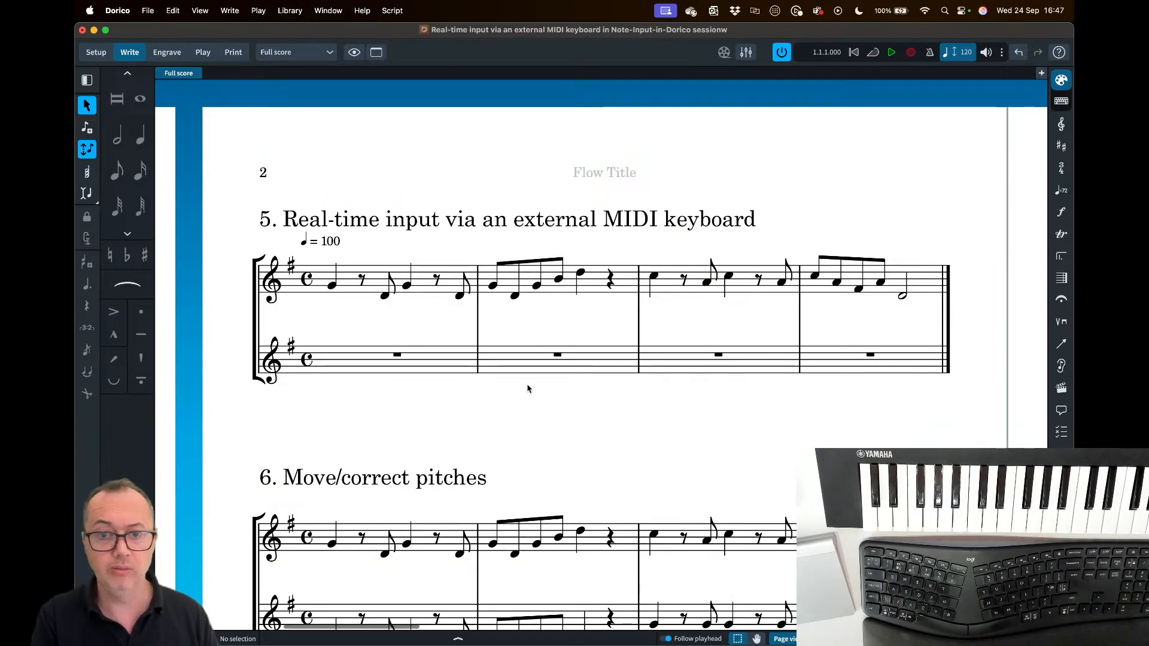
pyautogui.click(396, 355)
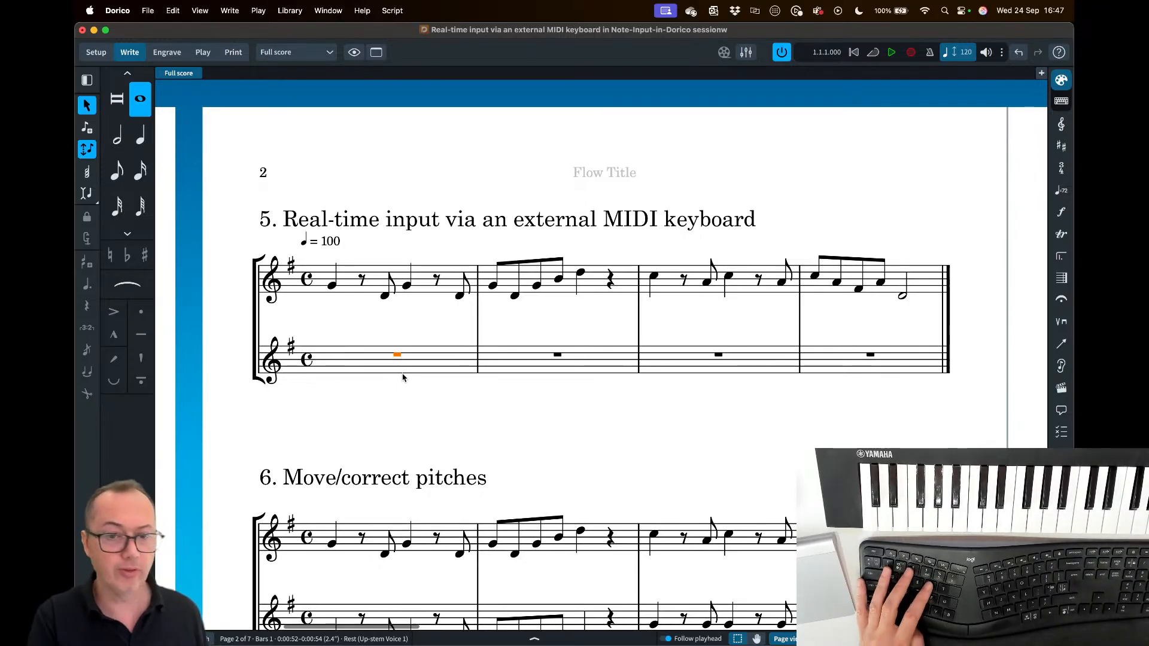
pyautogui.click(910, 54)
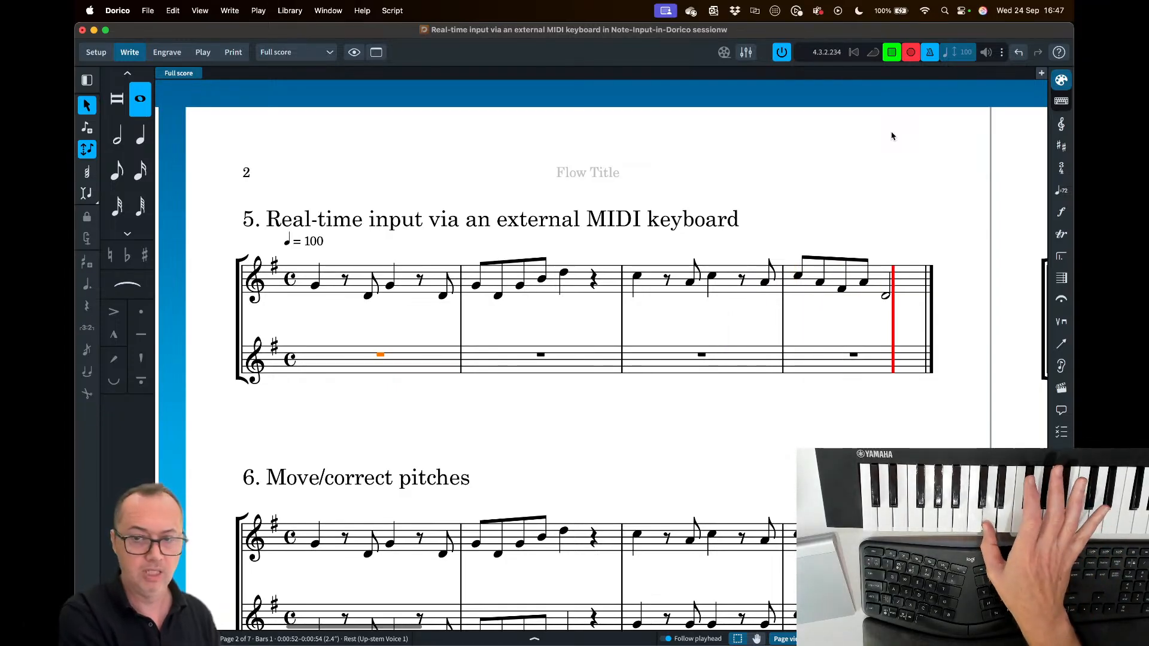
pyautogui.press('space')
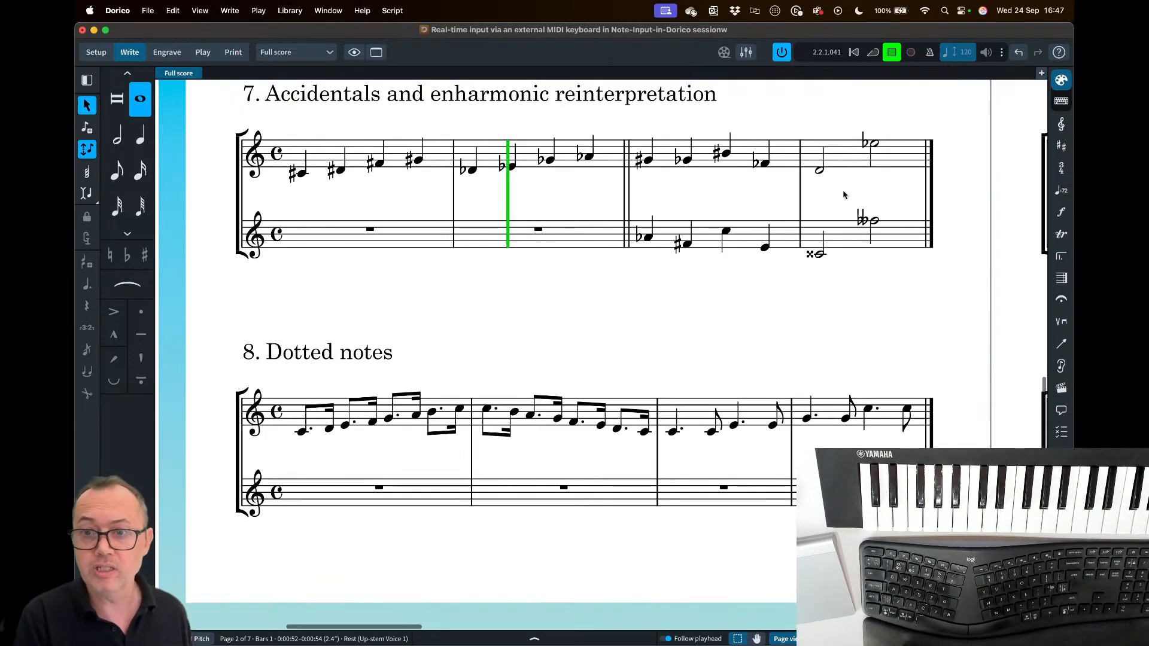
pyautogui.scroll(10, 692, 305)
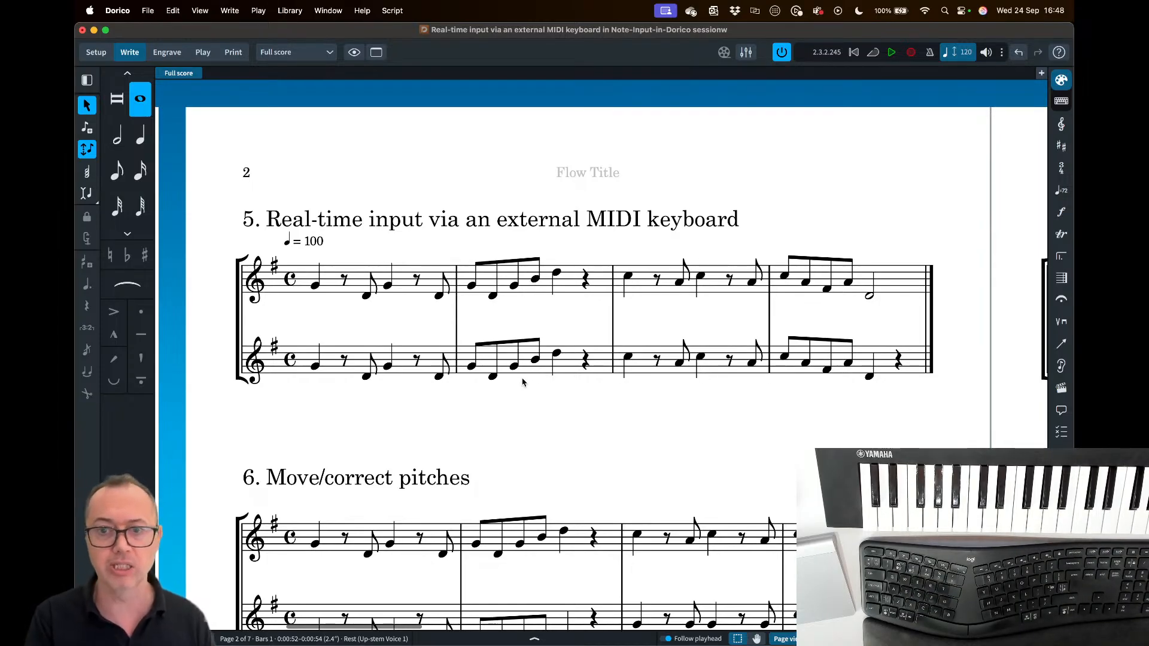
# - Select bars 1 to 4 of exercise 5's lower staff and examine the recorded notes' played and notated durations in the Key Editor
pyautogui.click(870, 378)
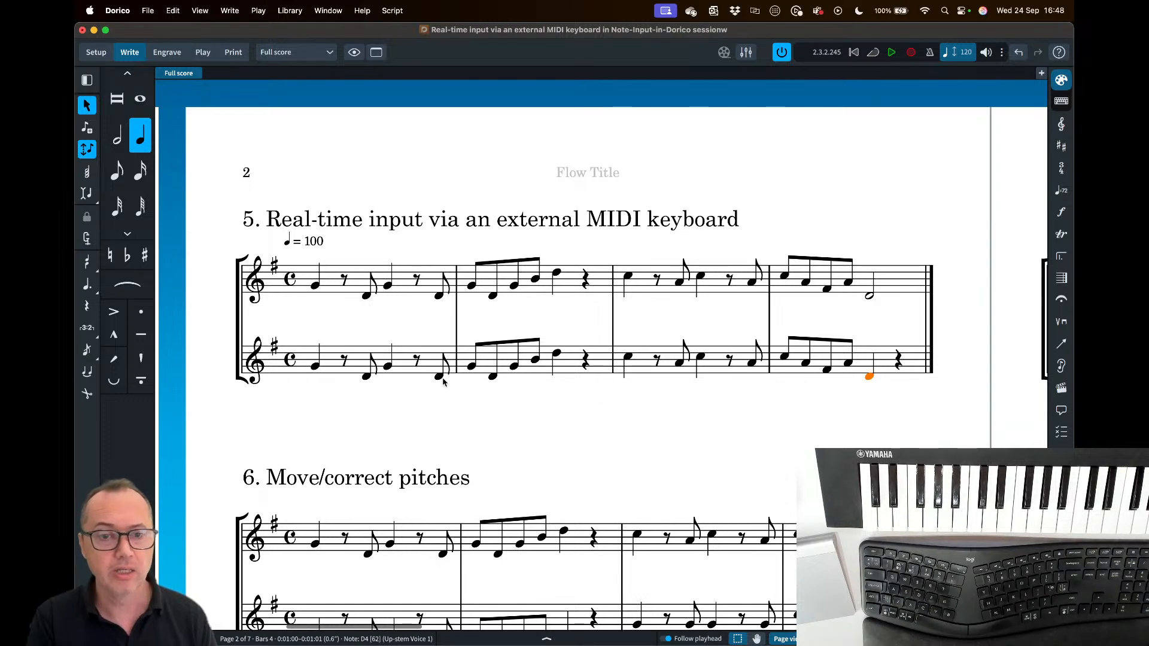
pyautogui.click(403, 388)
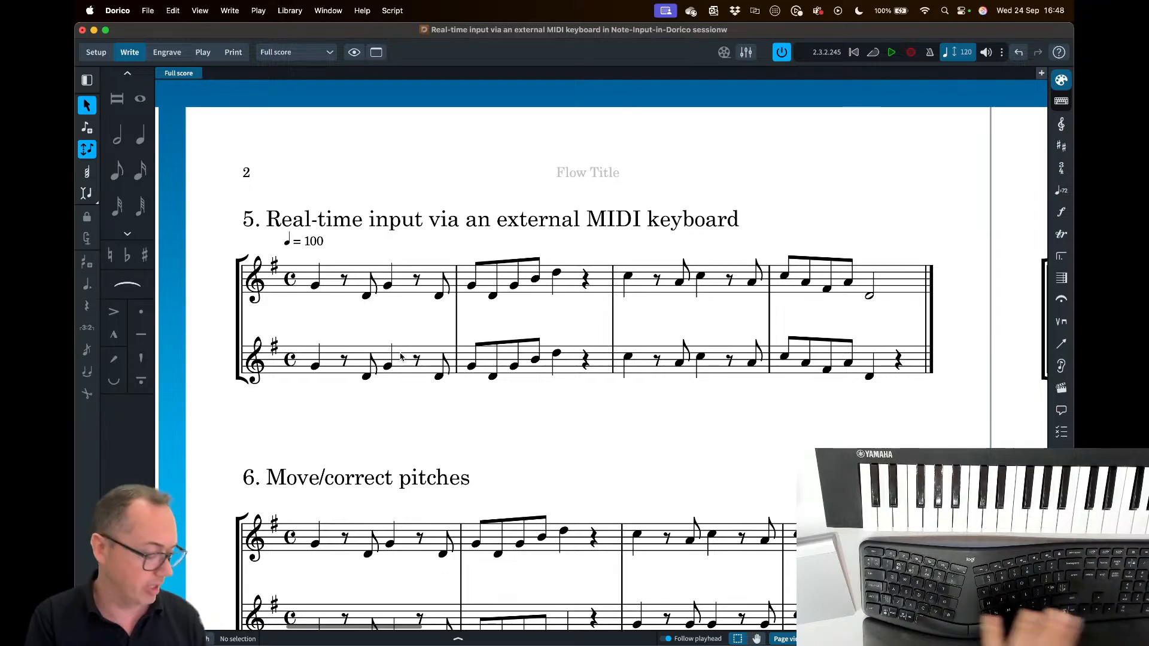
pyautogui.click(401, 357)
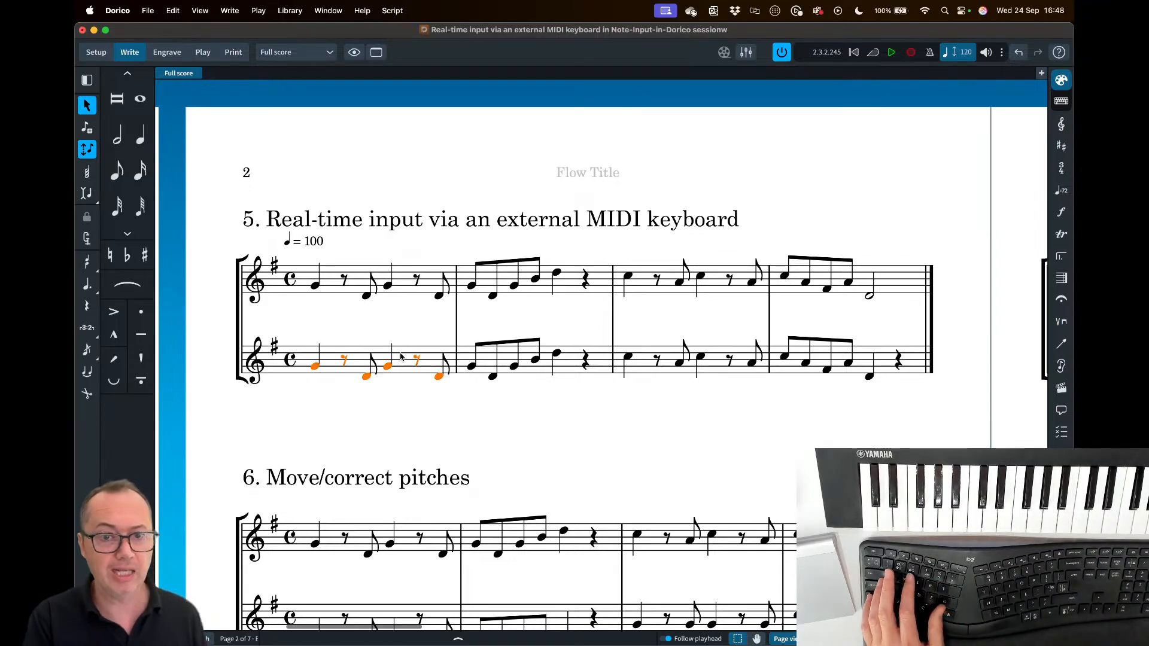
pyautogui.keyDown('shift'); pyautogui.click(862, 363); pyautogui.keyUp('shift')
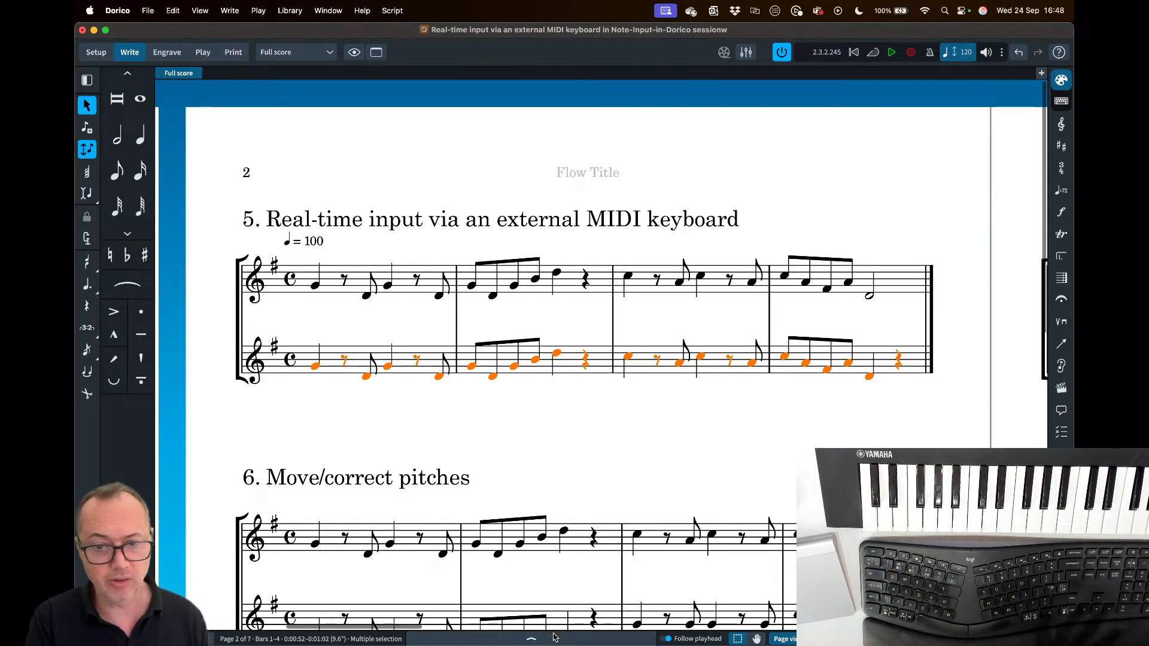
pyautogui.click(531, 638)
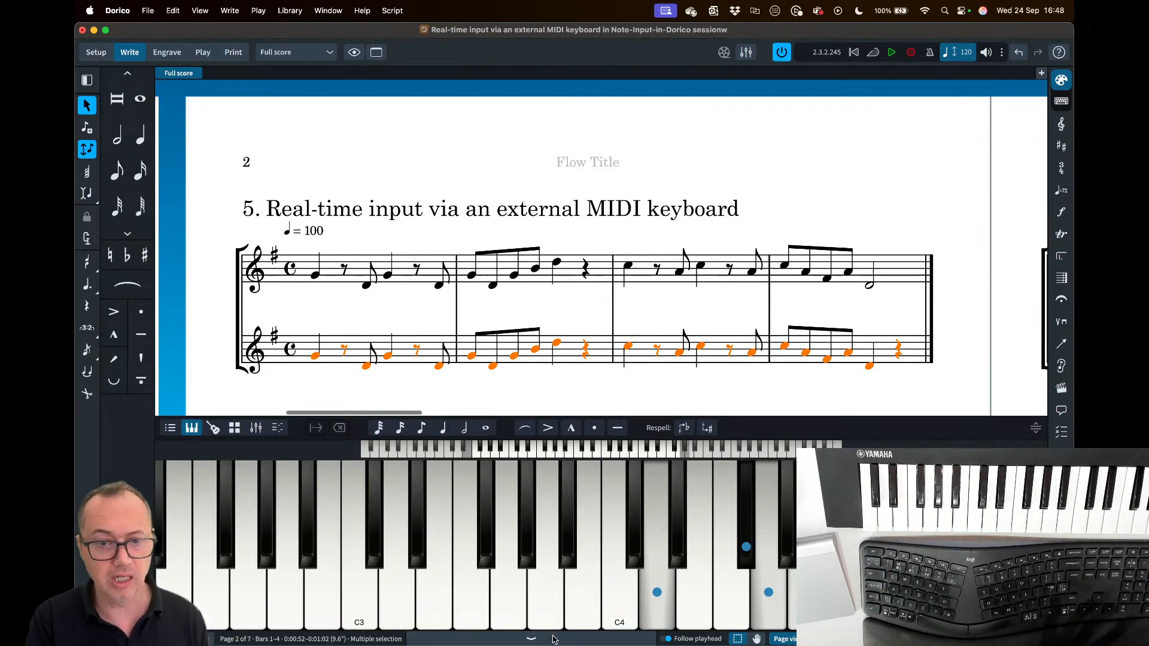
pyautogui.click(276, 427)
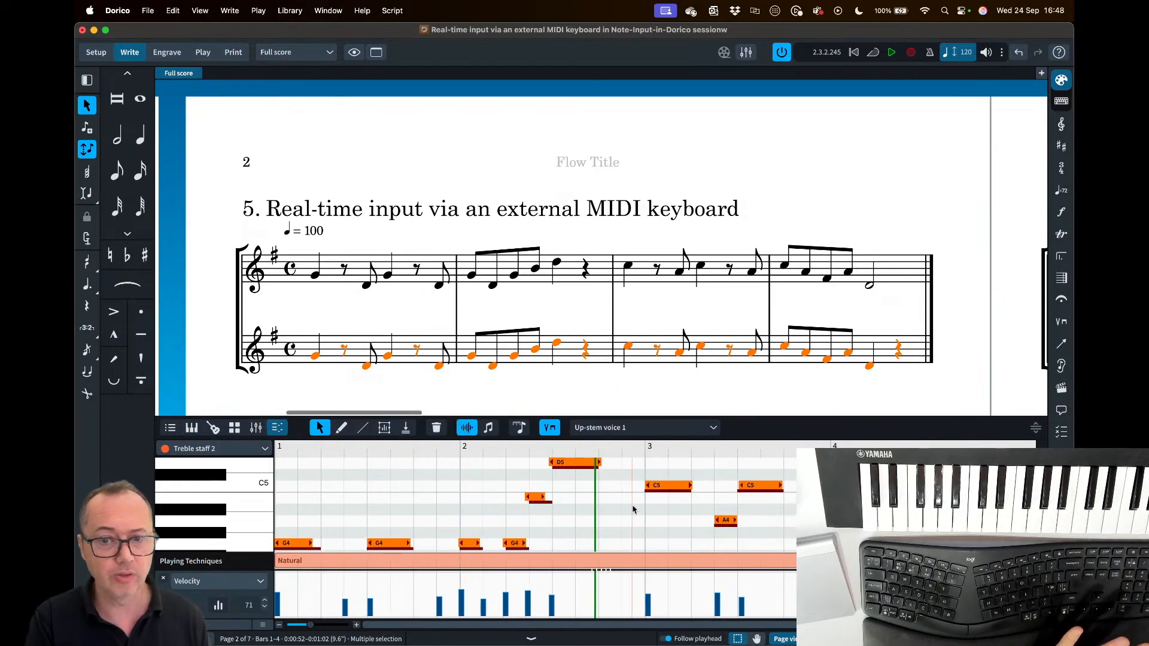
pyautogui.scroll(-3, 622, 506)
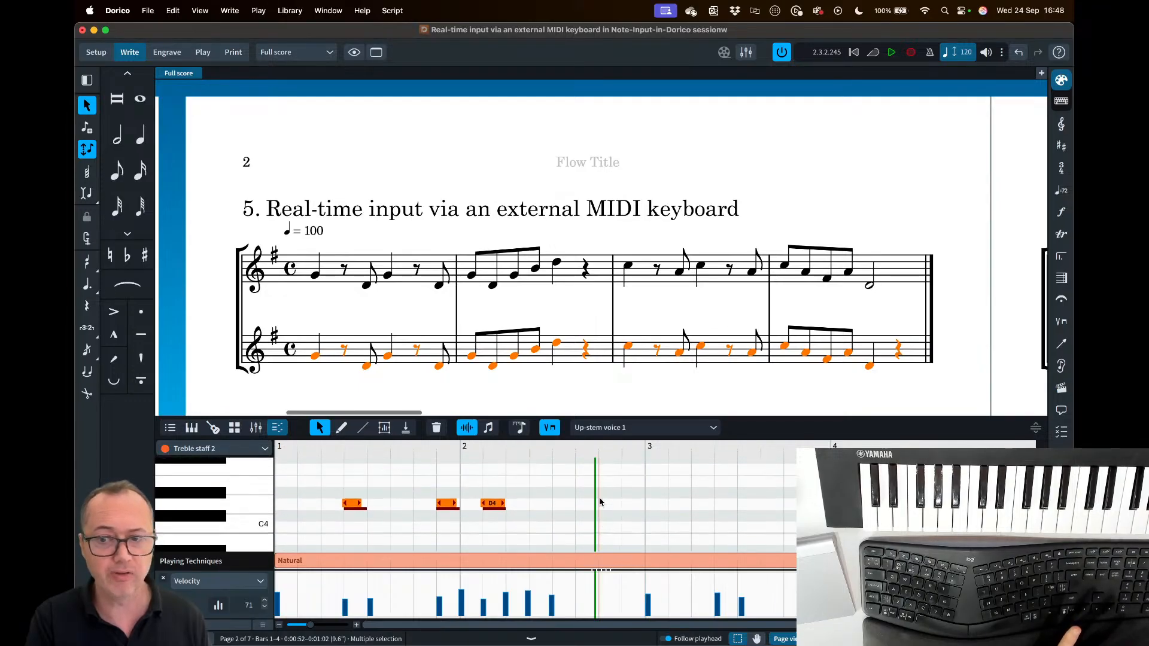
pyautogui.scroll(2, 600, 501)
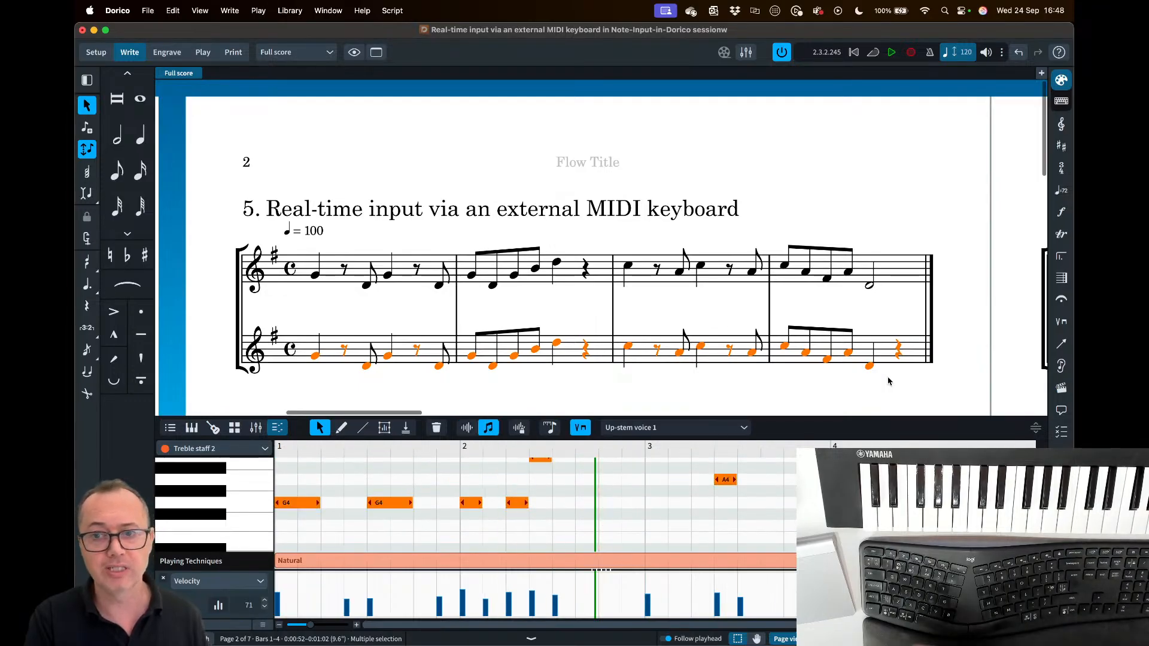
# - Change the last D in bar 4 of exercise 5's lower staff to a half note and hide the Key Editor
pyautogui.click(869, 365)
pyautogui.scroll(-1, 534, 505)
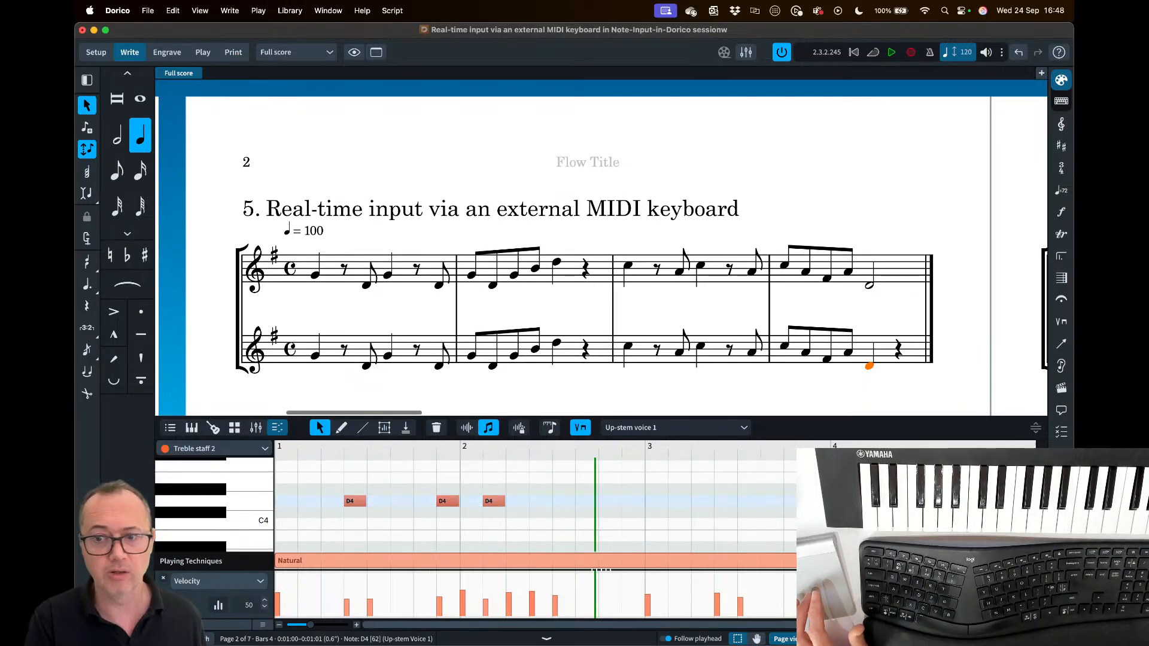
pyautogui.press('7')
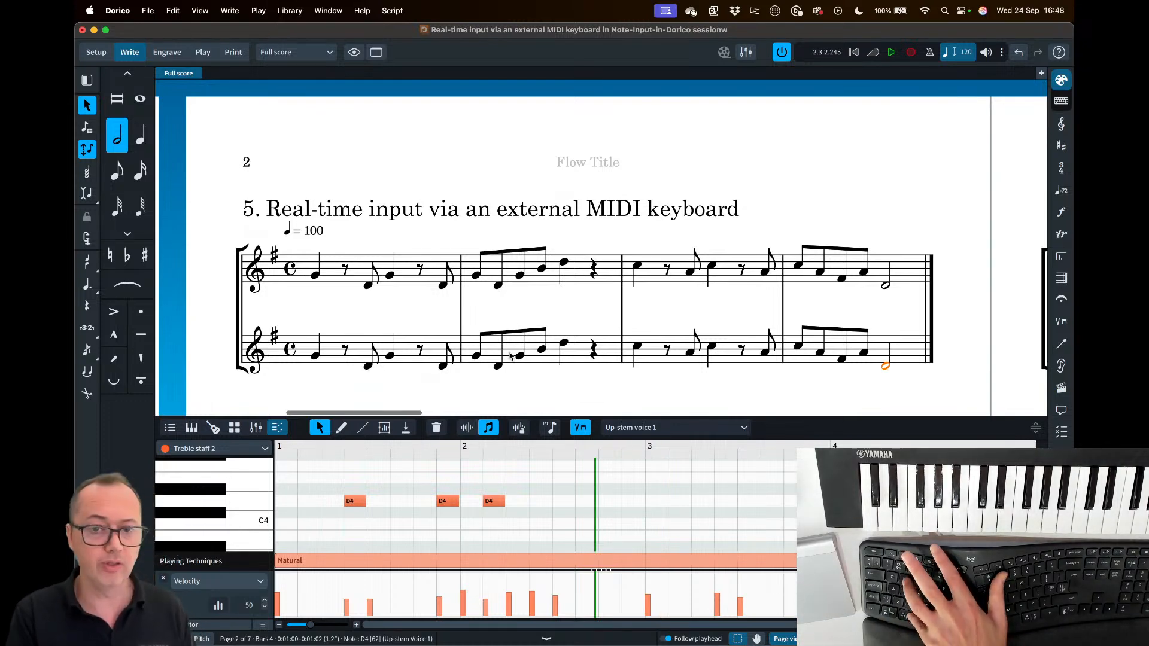
pyautogui.press('super+alt+8')
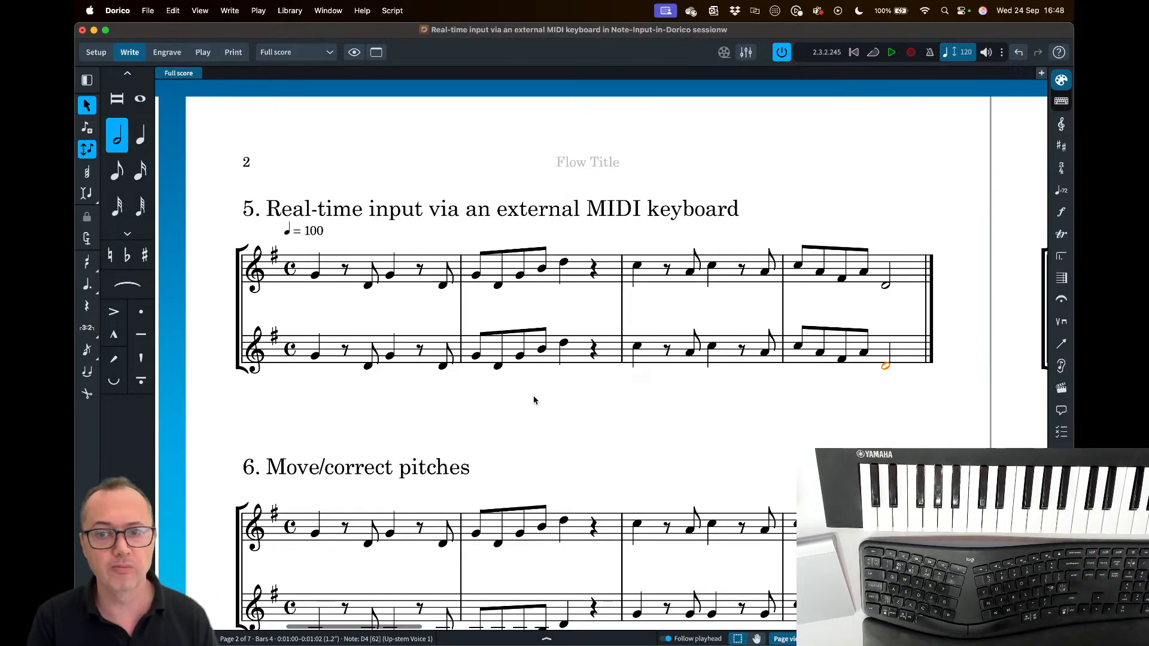
# - Requantize bars 1 to 4 of exercise 5's lower staff with a 32nd-note quantization unit
pyautogui.scroll(-3, 534, 400)
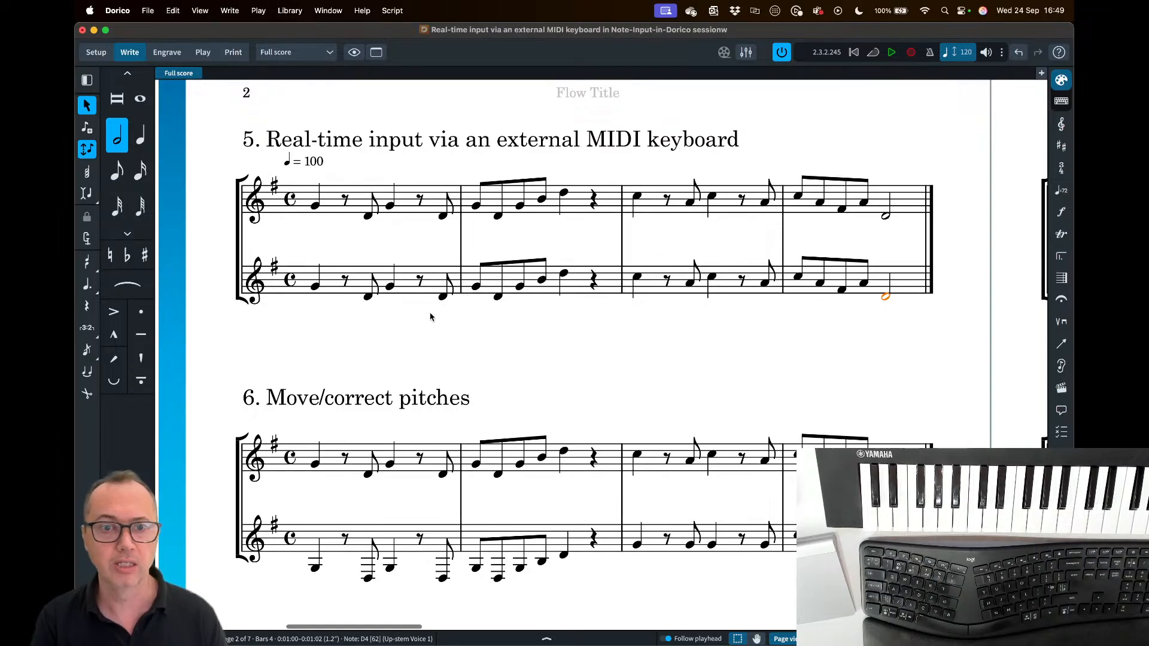
pyautogui.click(411, 285)
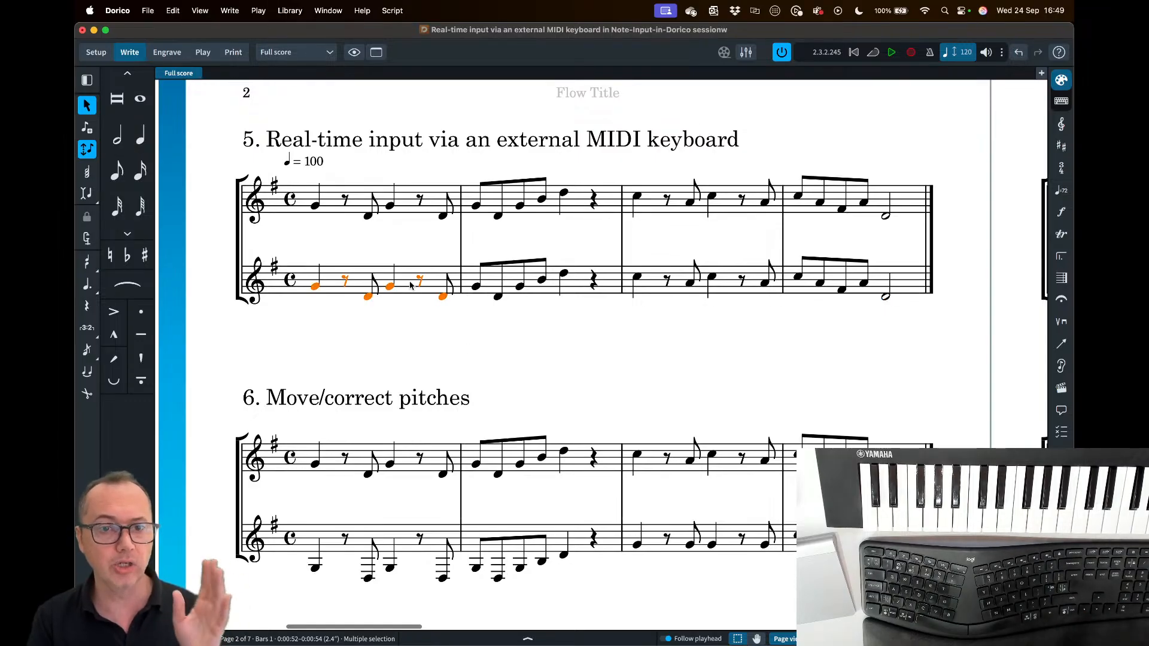
pyautogui.keyDown('shift'); pyautogui.click(880, 286); pyautogui.keyUp('shift')
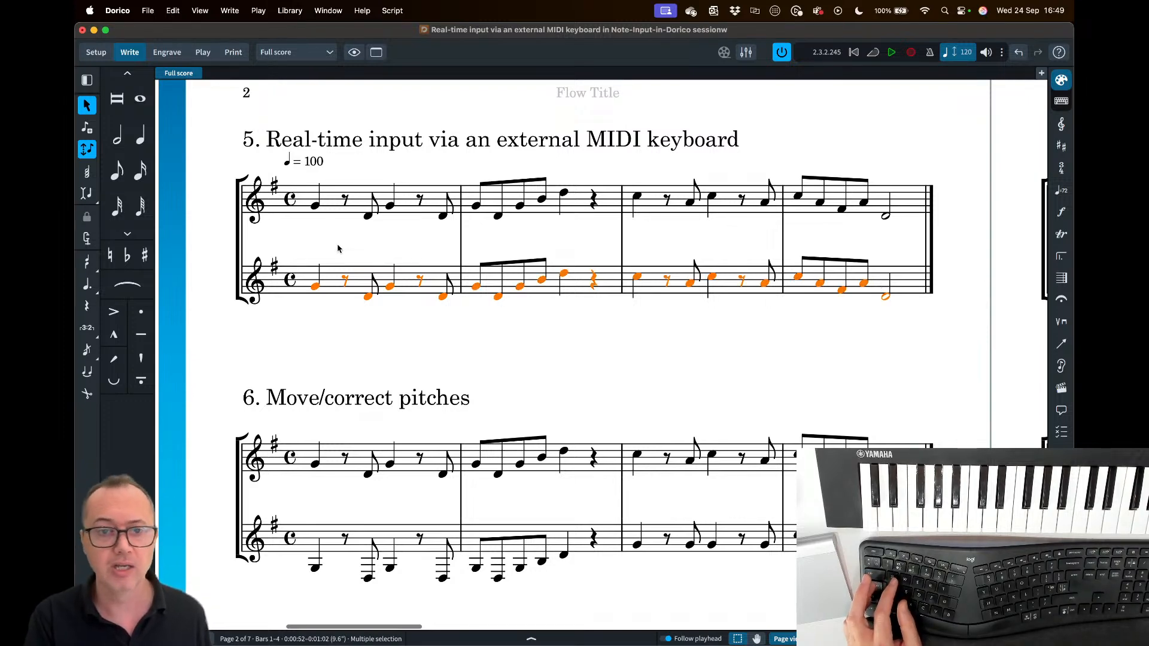
pyautogui.click(173, 11)
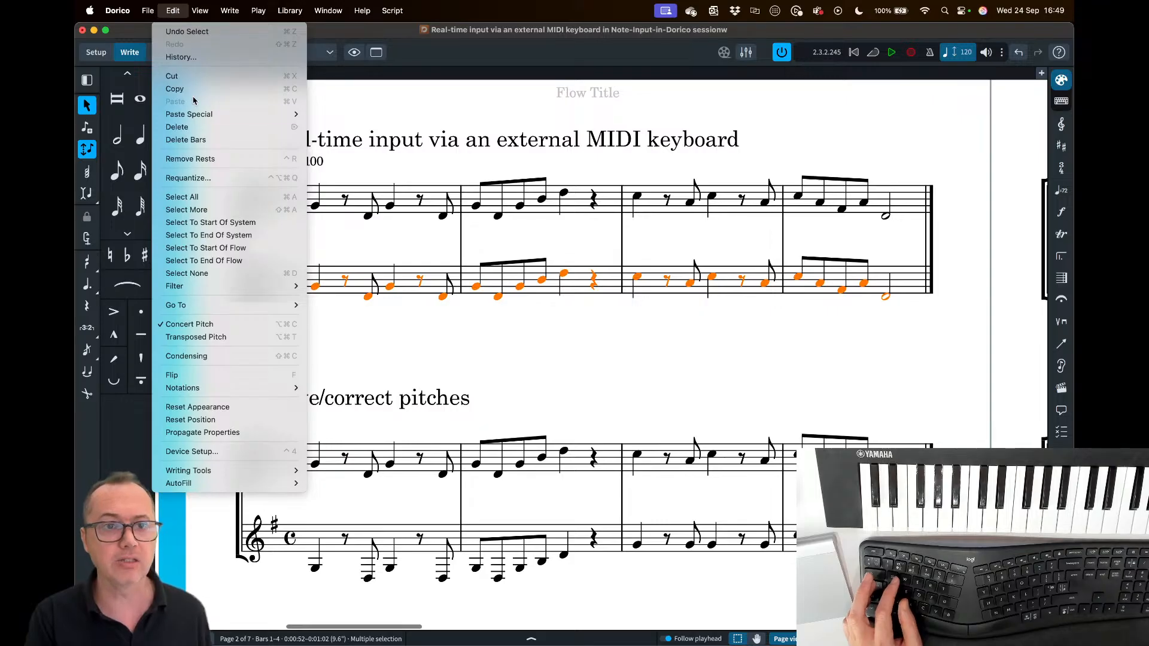
pyautogui.click(229, 178)
pyautogui.click(590, 306)
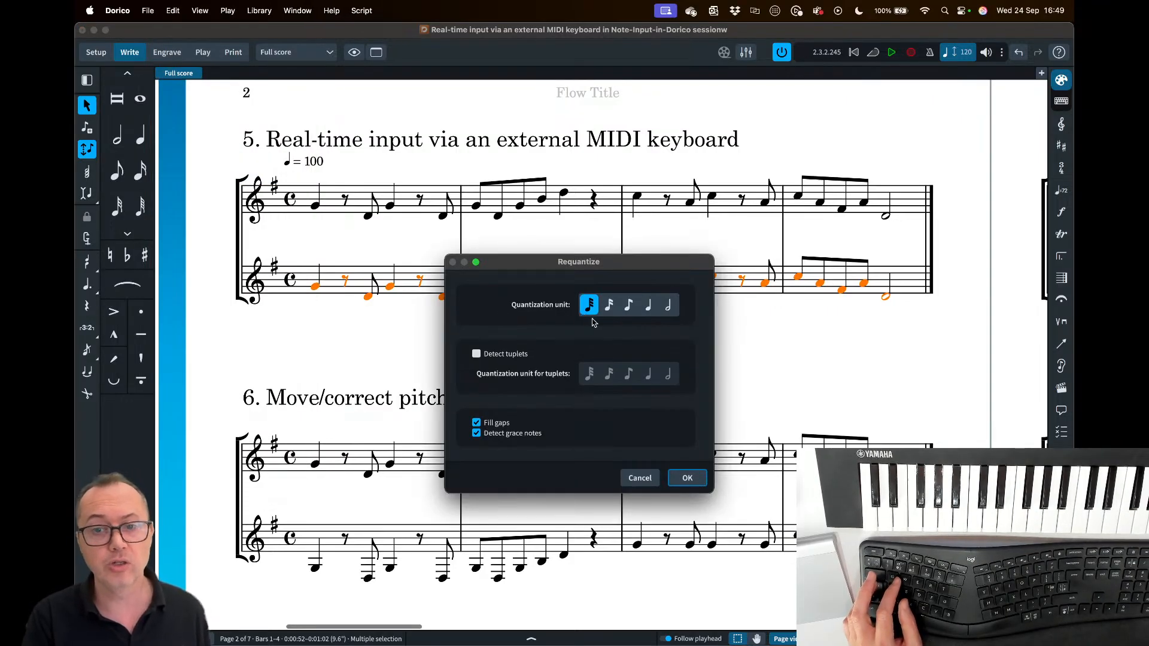
pyautogui.click(686, 479)
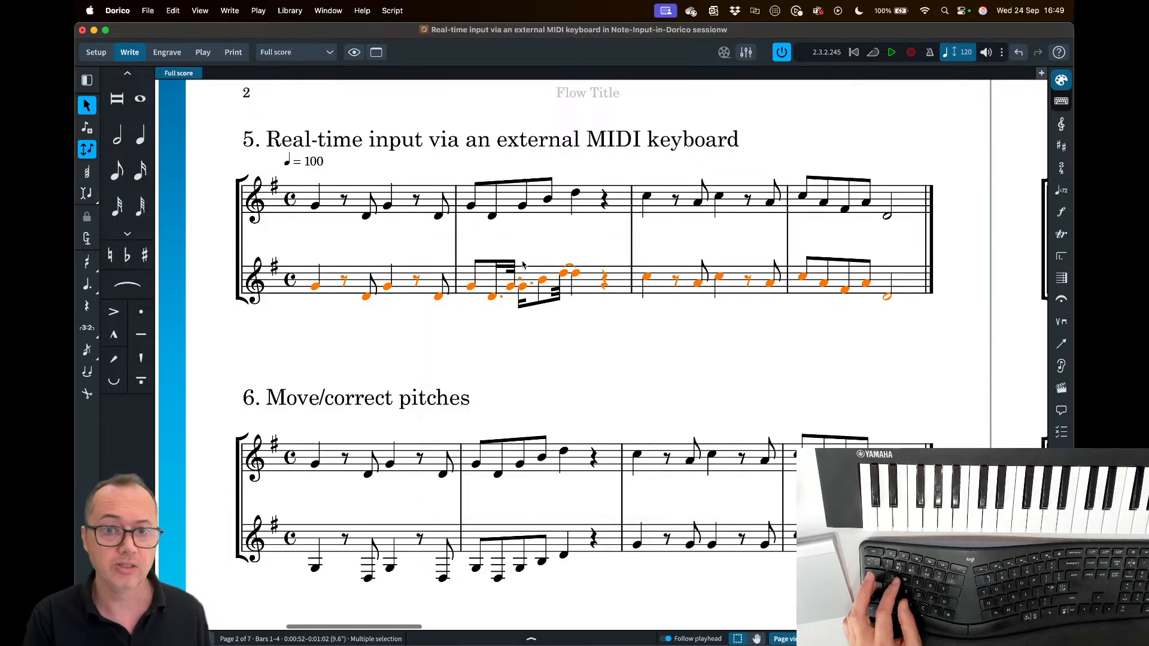
# - Requantize the selected bars of exercise 5's lower staff with an eighth-note quantization unit and clear the selection
pyautogui.click(173, 10)
pyautogui.click(190, 179)
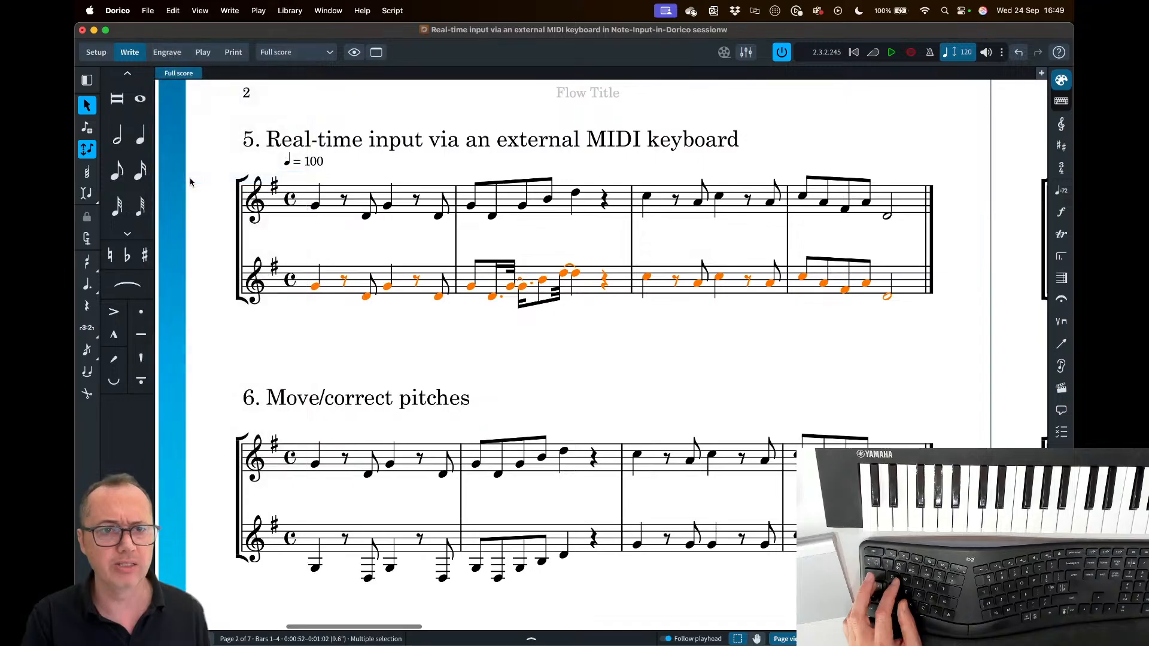
pyautogui.click(629, 306)
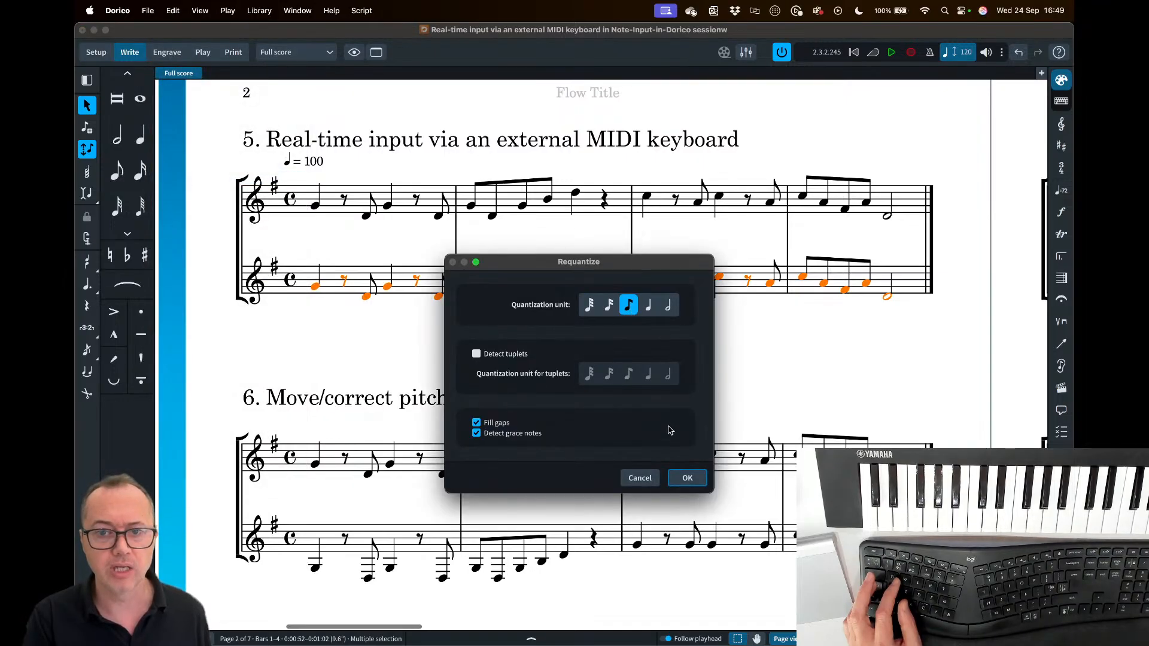
pyautogui.click(686, 478)
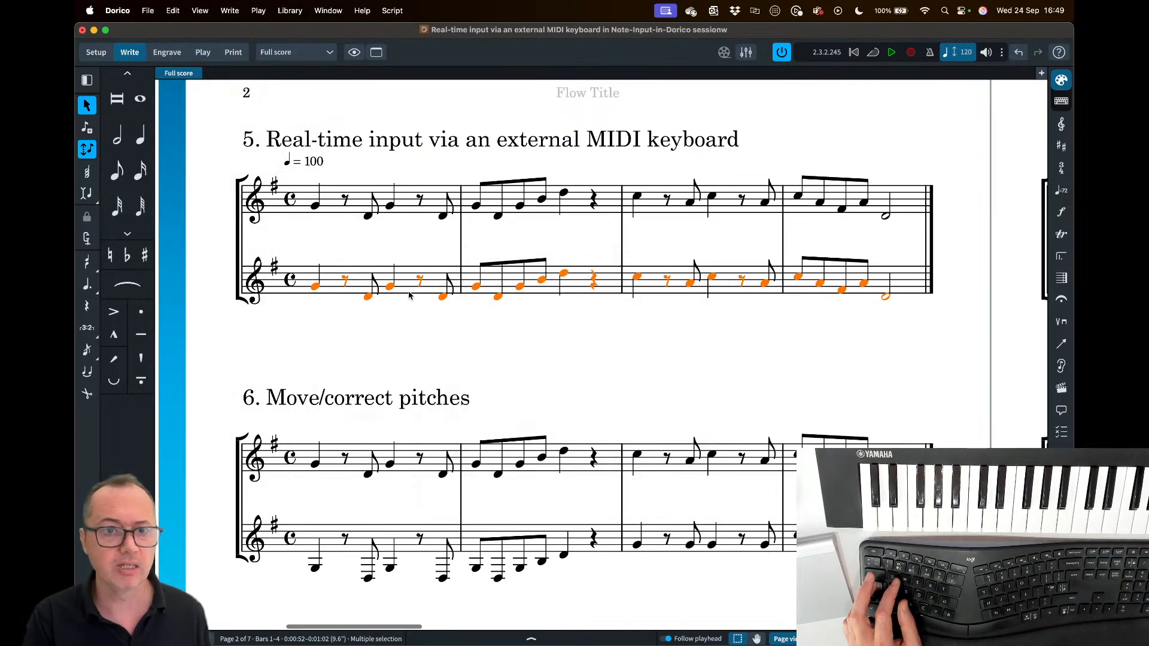
pyautogui.click(548, 320)
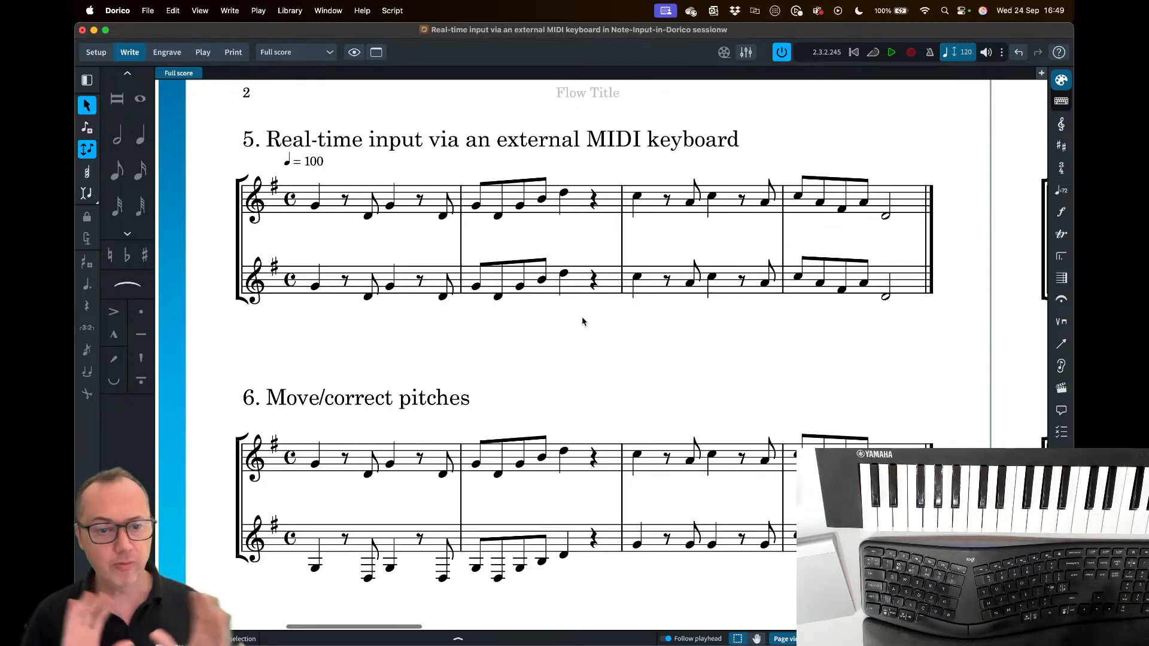
# - Look over the exercises across the first pages of the full score
pyautogui.scroll(-5, 582, 322)
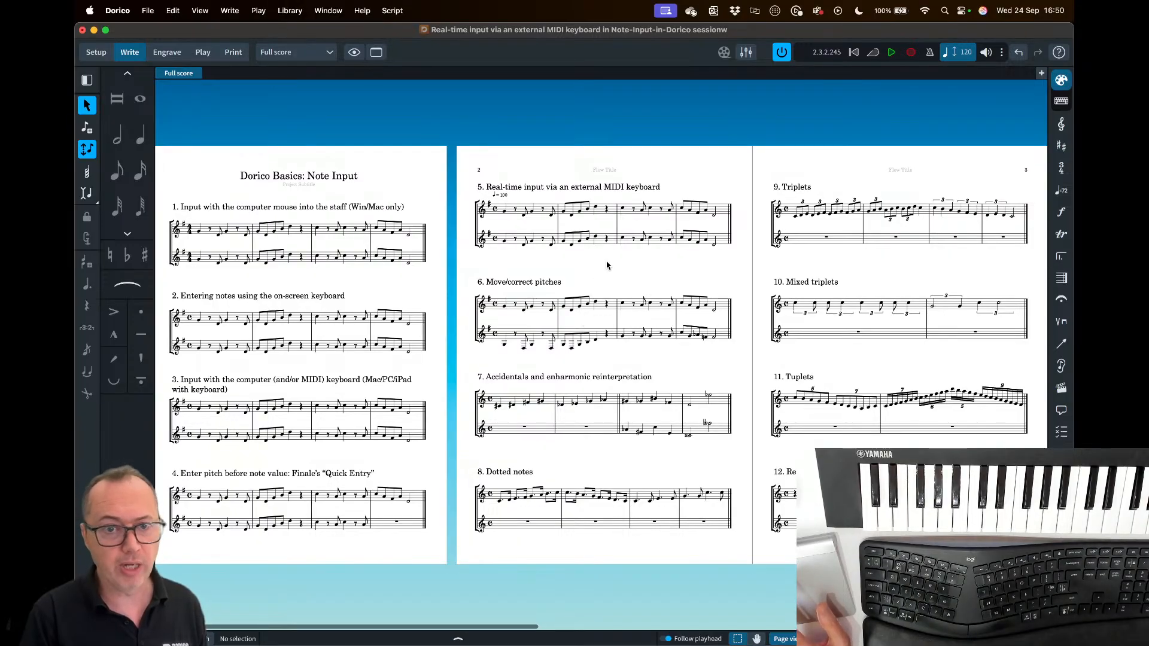
pyautogui.hscroll(-1, 606, 264)
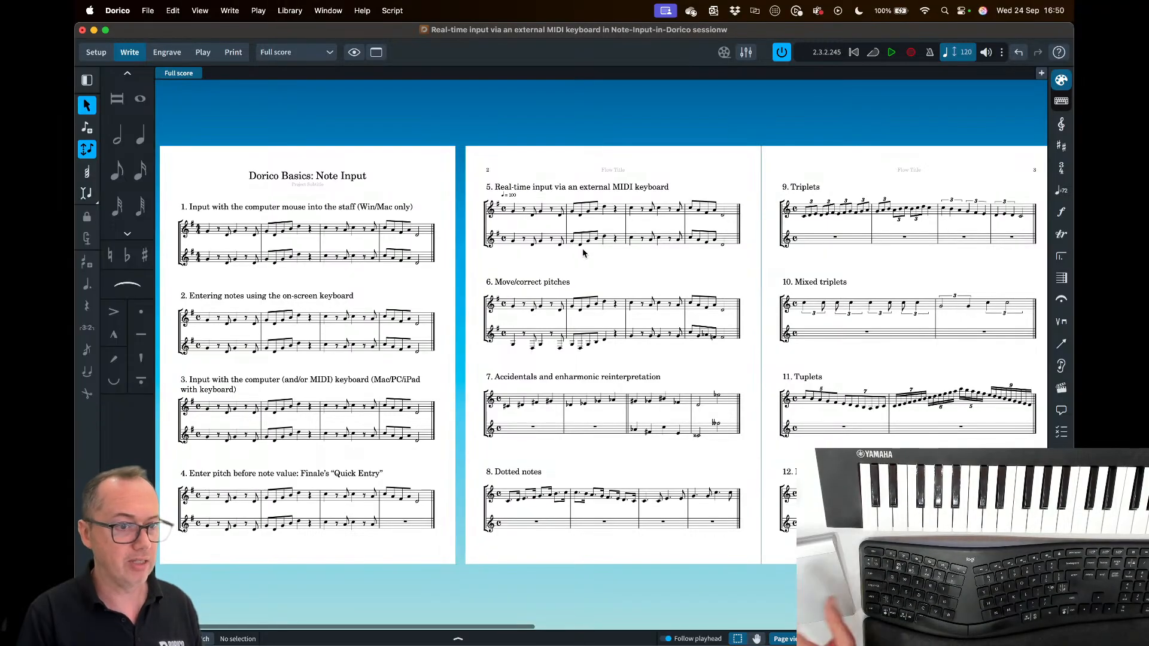
pyautogui.scroll(3, 583, 249)
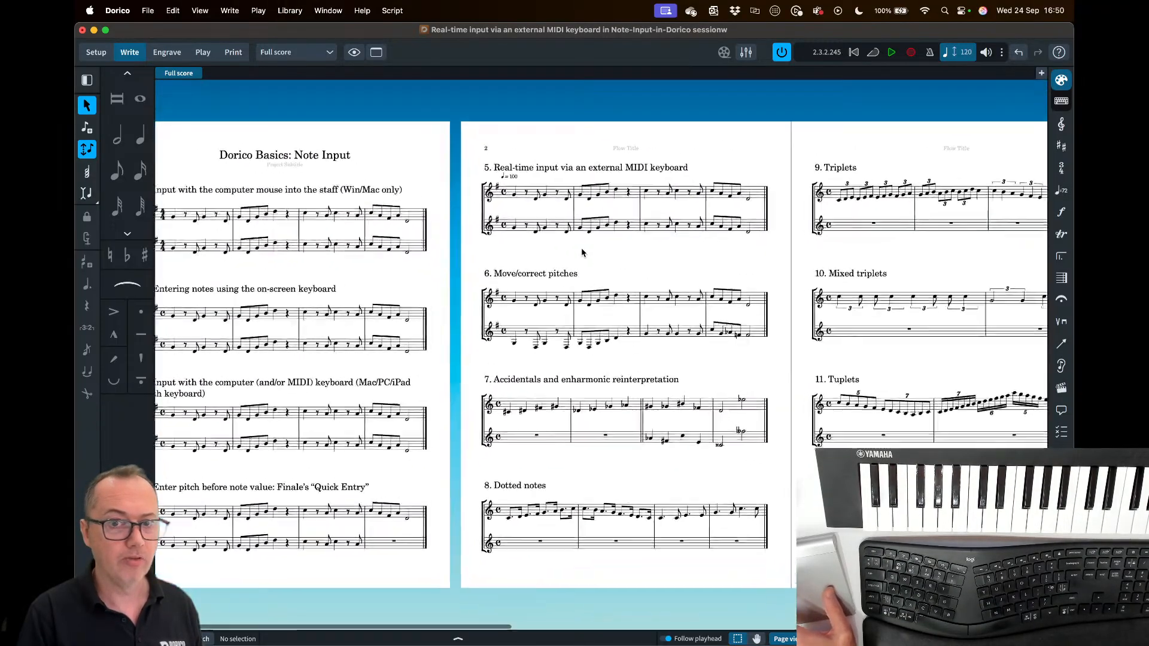
pyautogui.scroll(1, 581, 253)
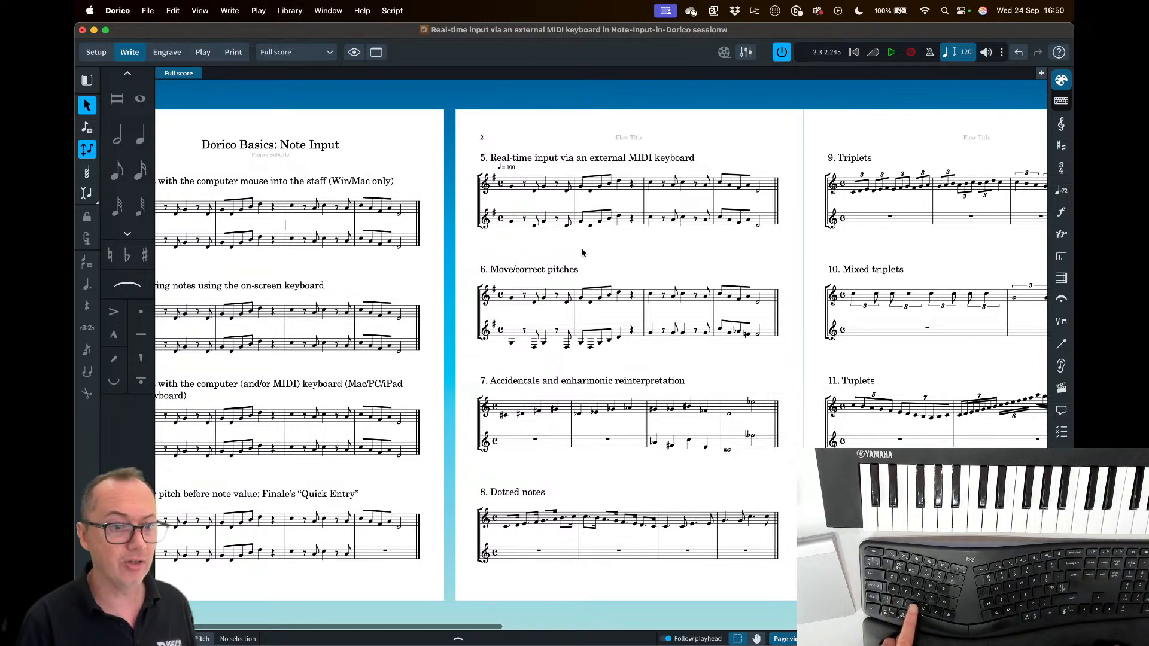
# - Zoom the score in and out repeatedly around exercises 6 and 7, and bring exercises 5 to 7 back into view
pyautogui.press('z')
pyautogui.press('z')
pyautogui.press('z')
pyautogui.press('z')
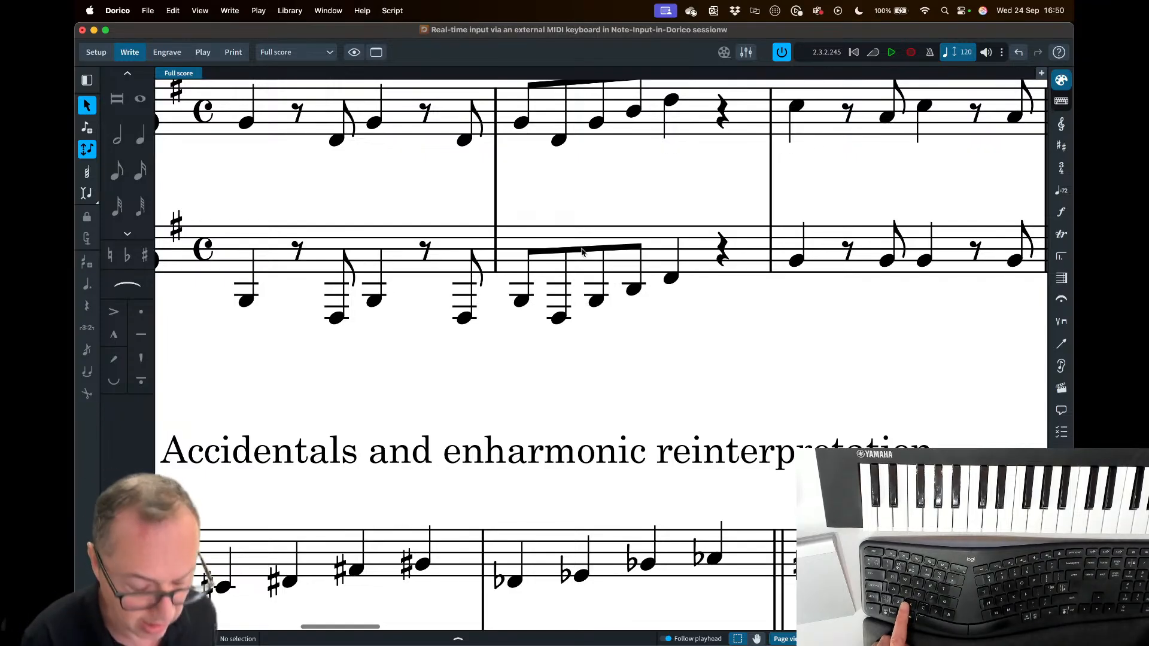
pyautogui.press('x')
pyautogui.press('x')
pyautogui.press('x')
pyautogui.press('x')
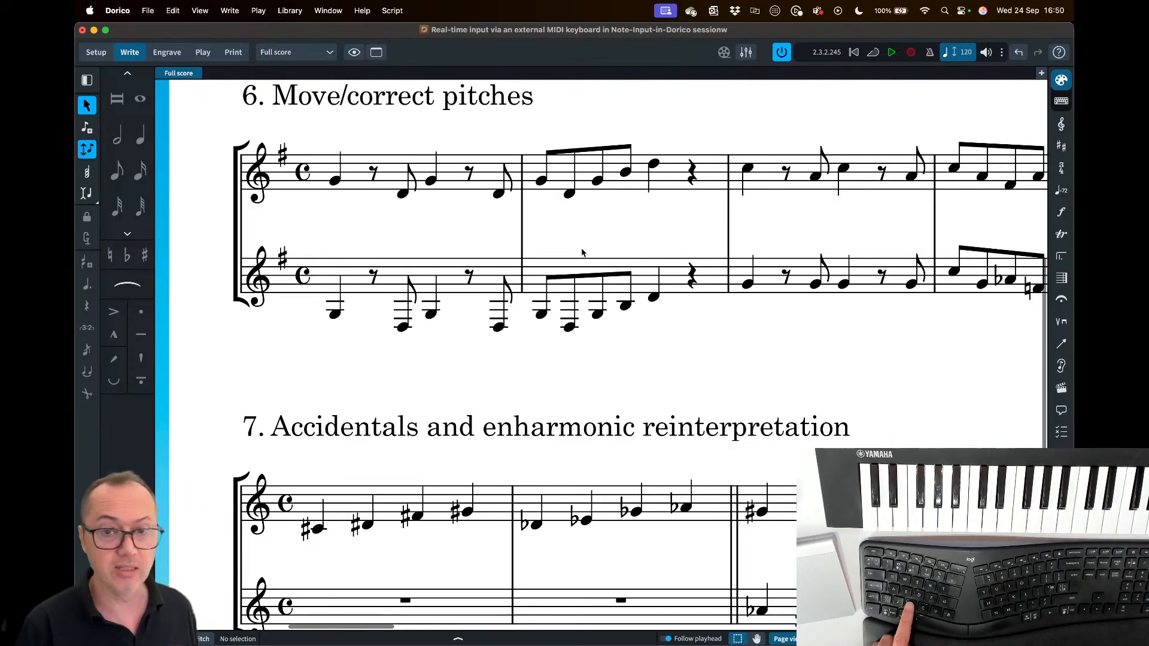
pyautogui.press('z')
pyautogui.press('z')
pyautogui.press('z')
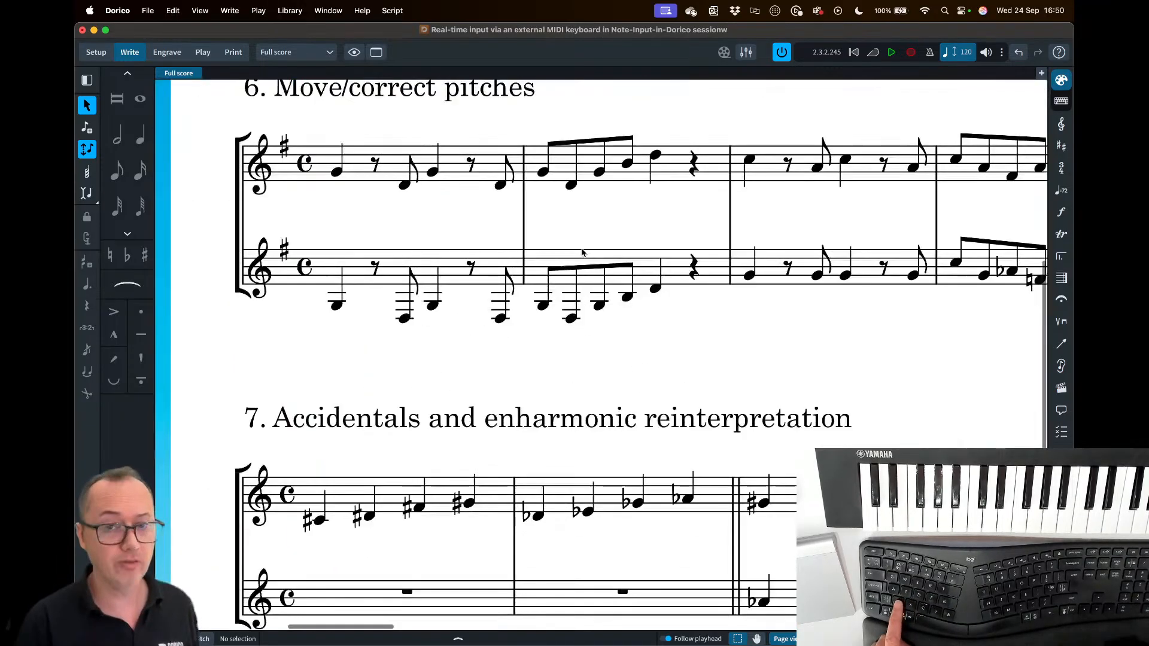
pyautogui.press('x')
pyautogui.press('x')
pyautogui.press('x')
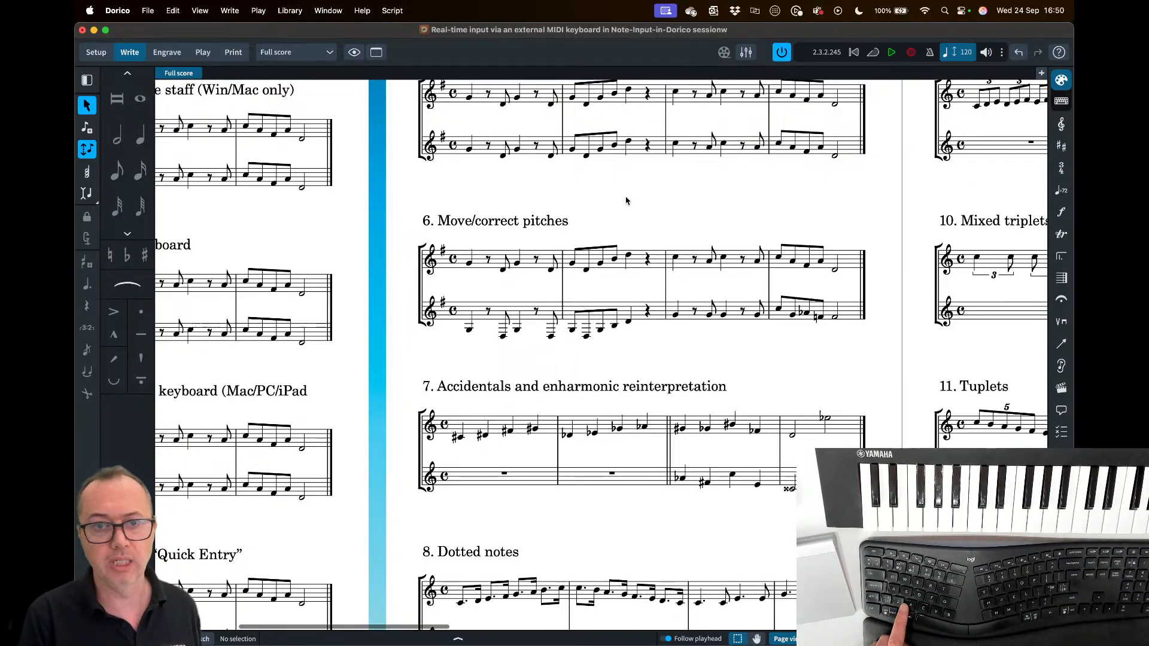
pyautogui.hscroll(2, 625, 199)
pyautogui.scroll(1, 625, 199)
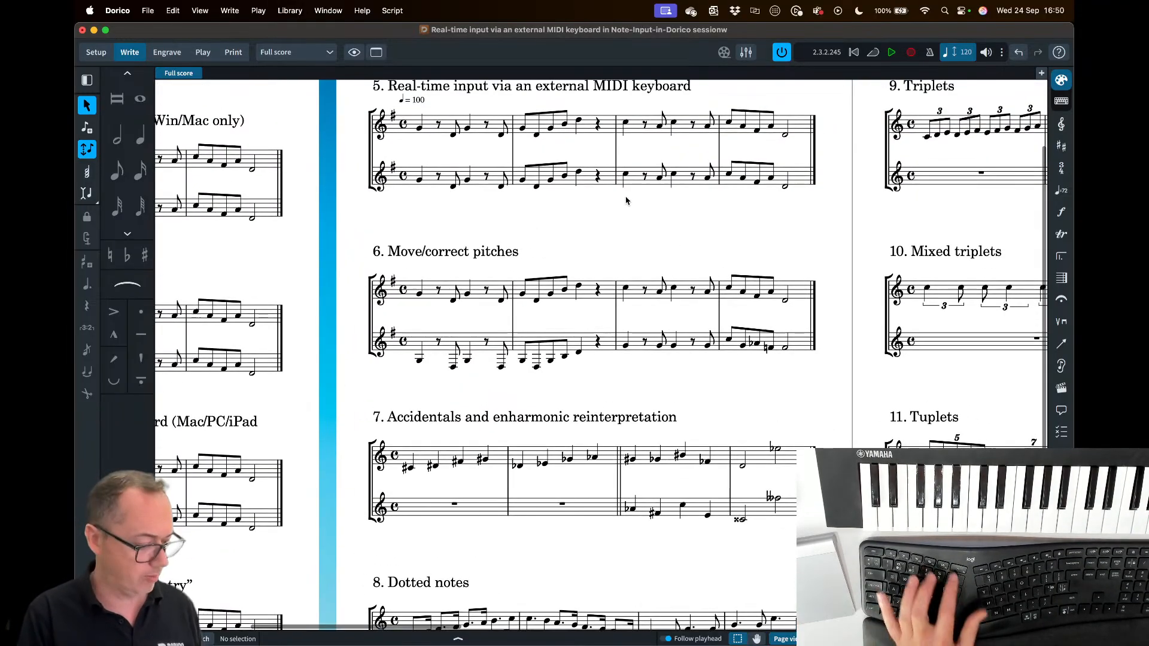
# - Zoom the score out and back in, and bring exercise 6 into view
pyautogui.press('F1')
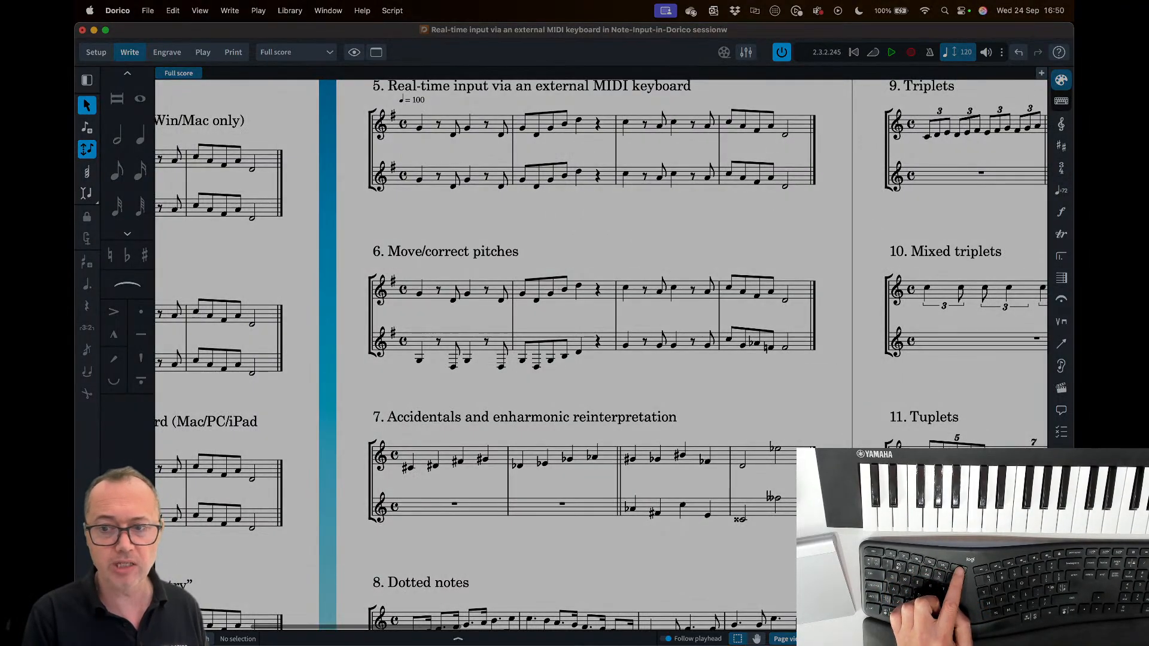
pyautogui.press('x')
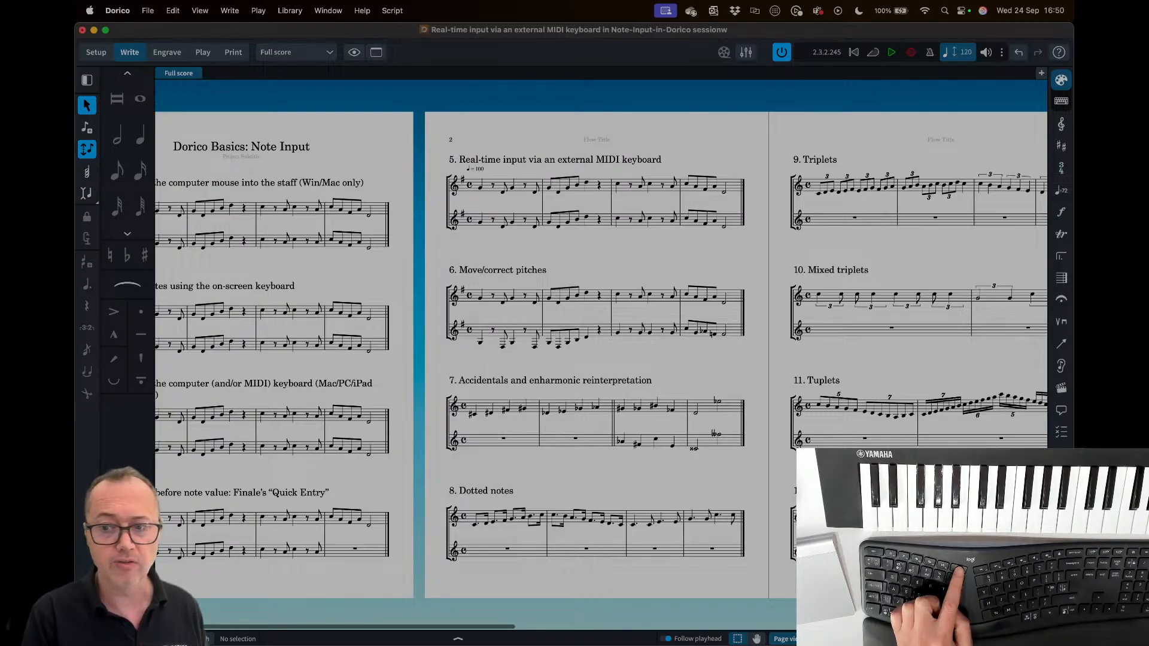
pyautogui.press('x')
pyautogui.press('z')
pyautogui.press('z')
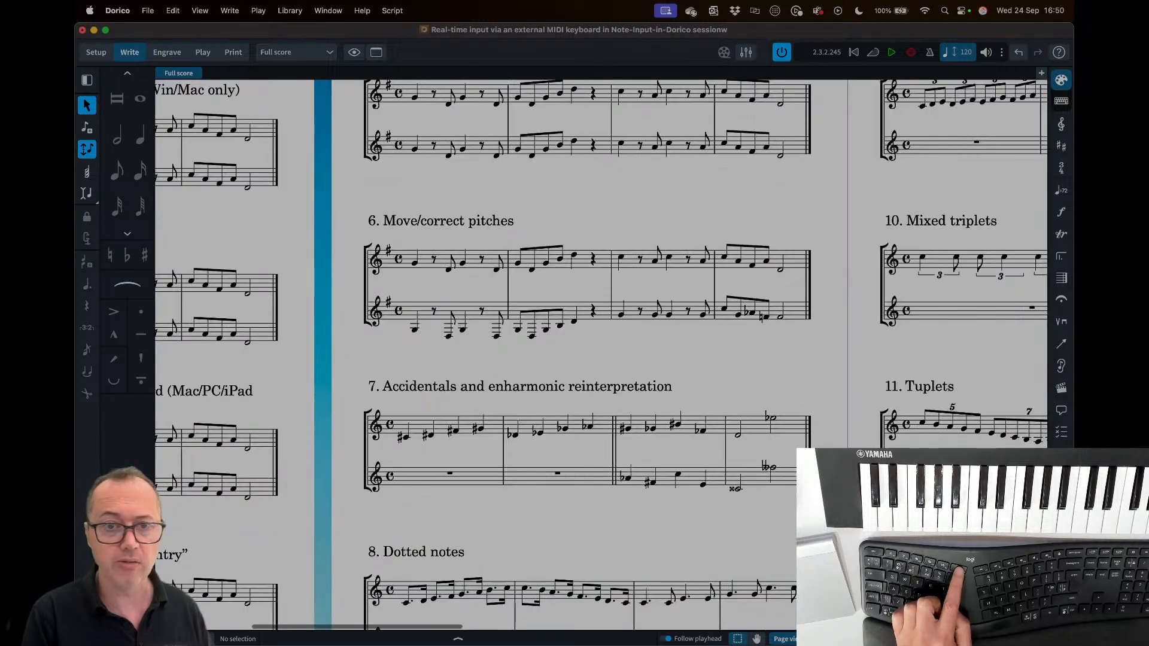
pyautogui.press('z')
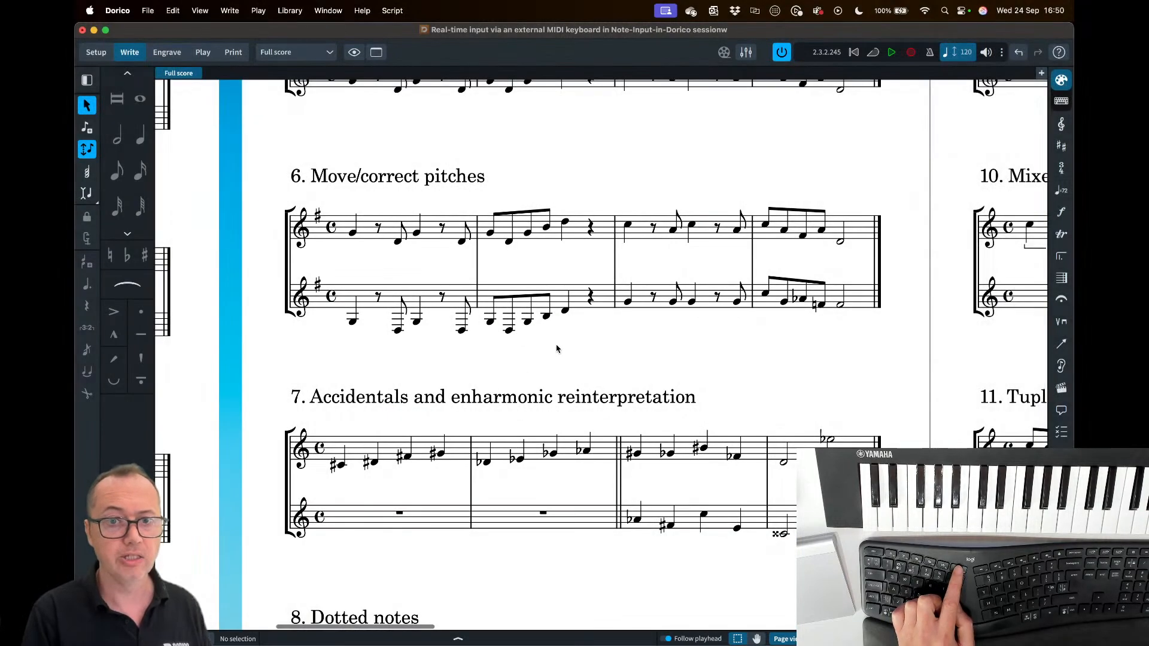
pyautogui.scroll(4, 581, 365)
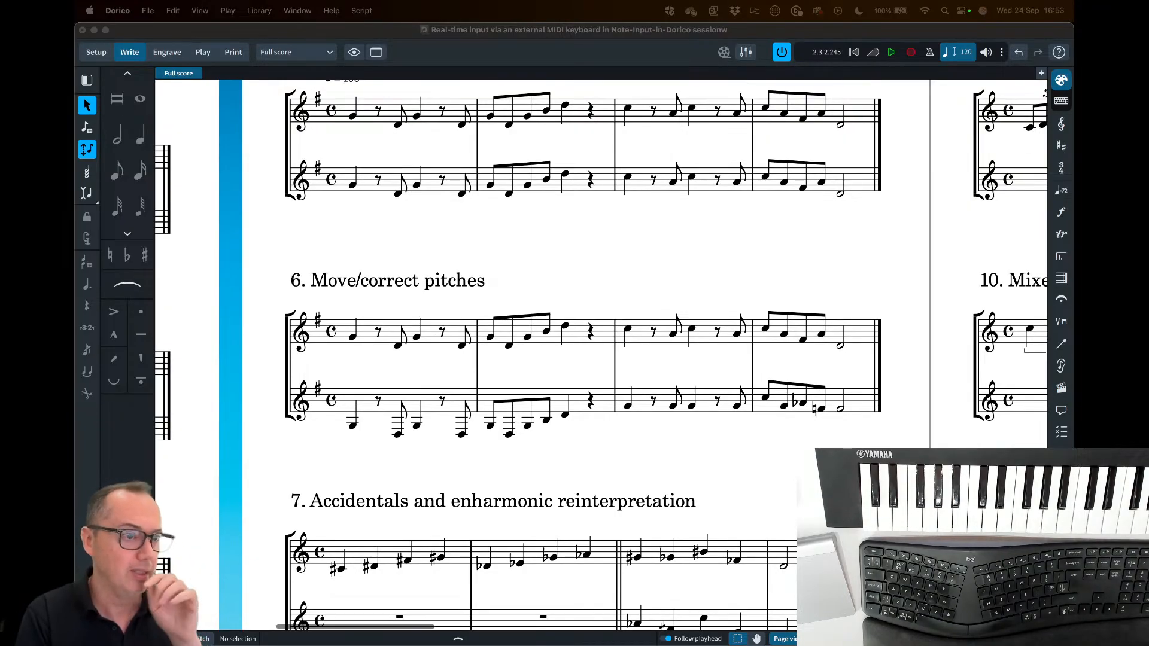
pyautogui.click(549, 256)
pyautogui.scroll(-3, 550, 256)
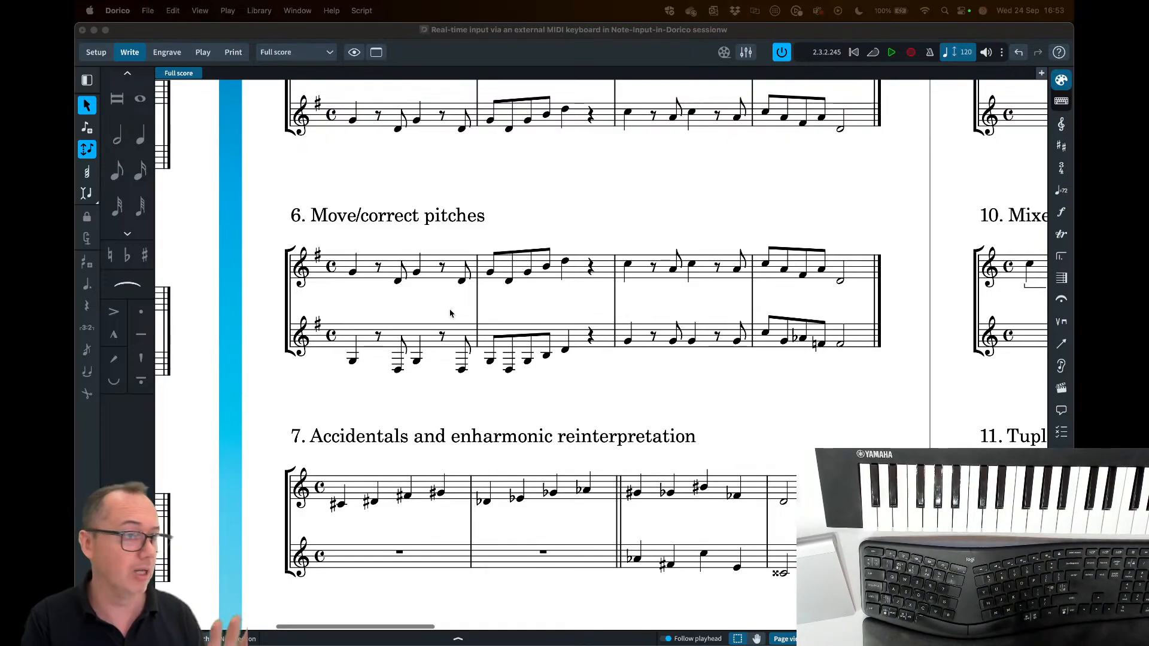
# - Move the first note of exercise 6's lower staff up and down by steps, and raise it an octave to G4
pyautogui.click(353, 364)
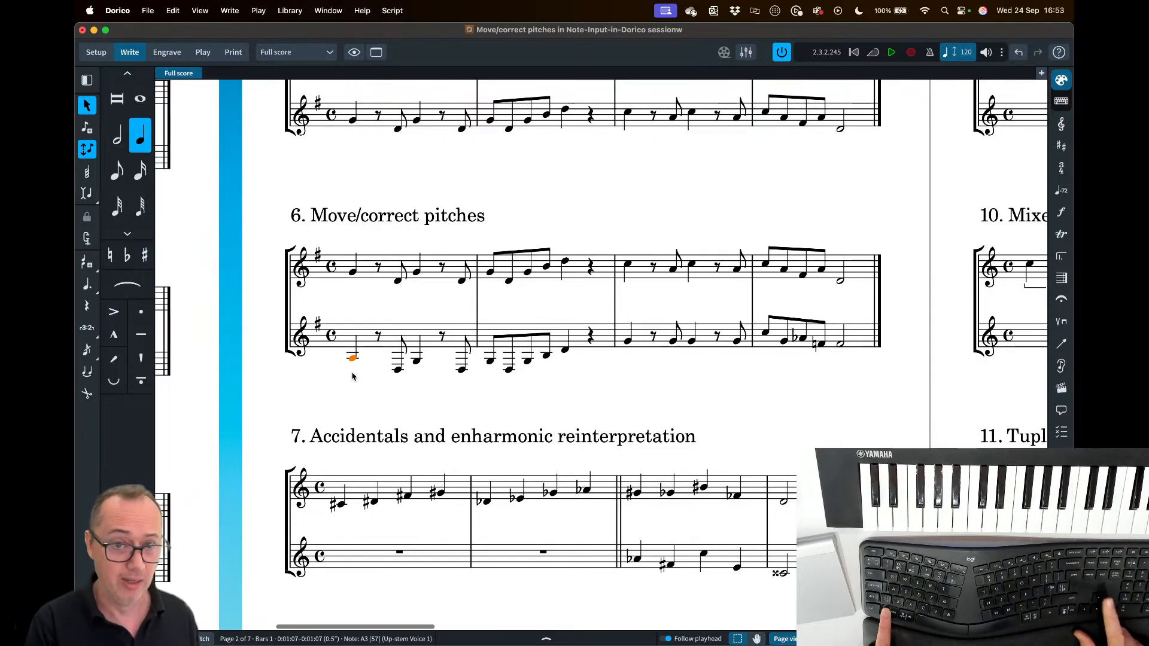
pyautogui.hotkey('alt', 'Up')
pyautogui.hotkey('alt', 'Up')
pyautogui.hotkey('alt', 'Down')
pyautogui.hotkey('alt', 'Down')
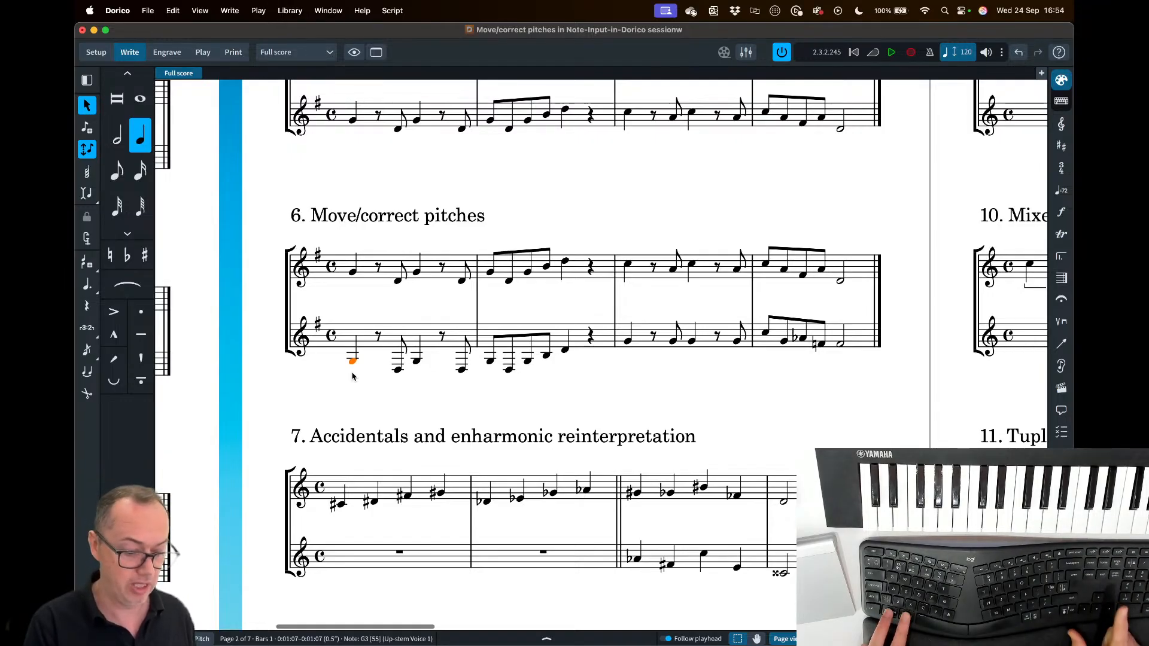
pyautogui.press('super+alt+Up')
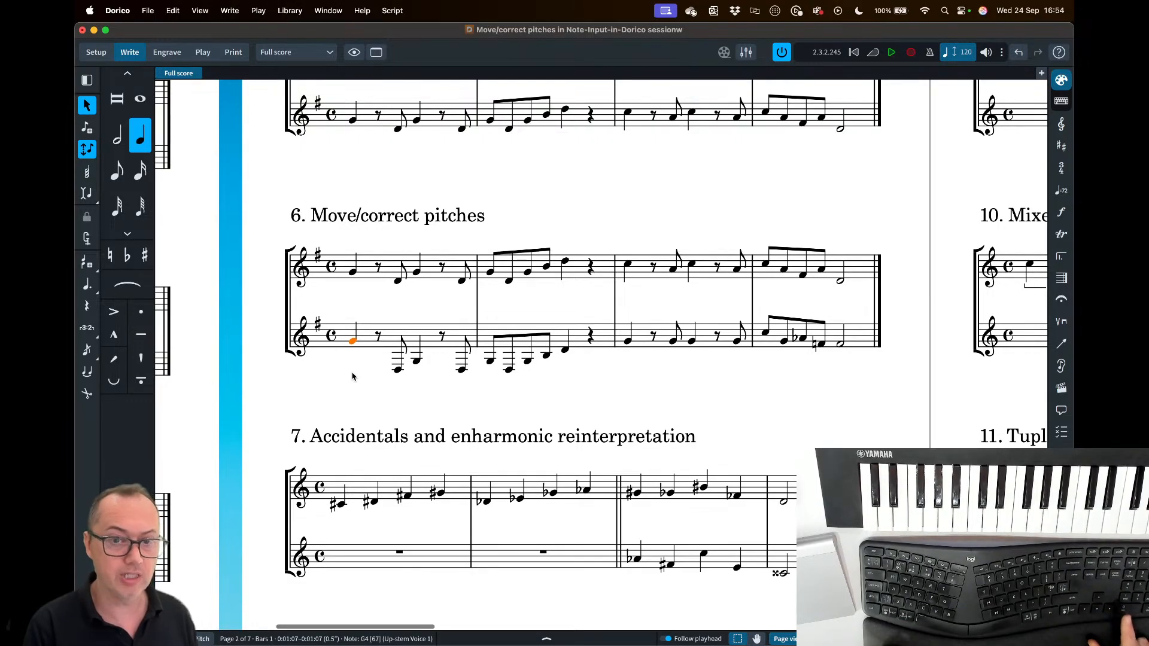
# - Raise the second and third notes of bar 1 in exercise 6's lower staff by an octave together
pyautogui.press('Right')
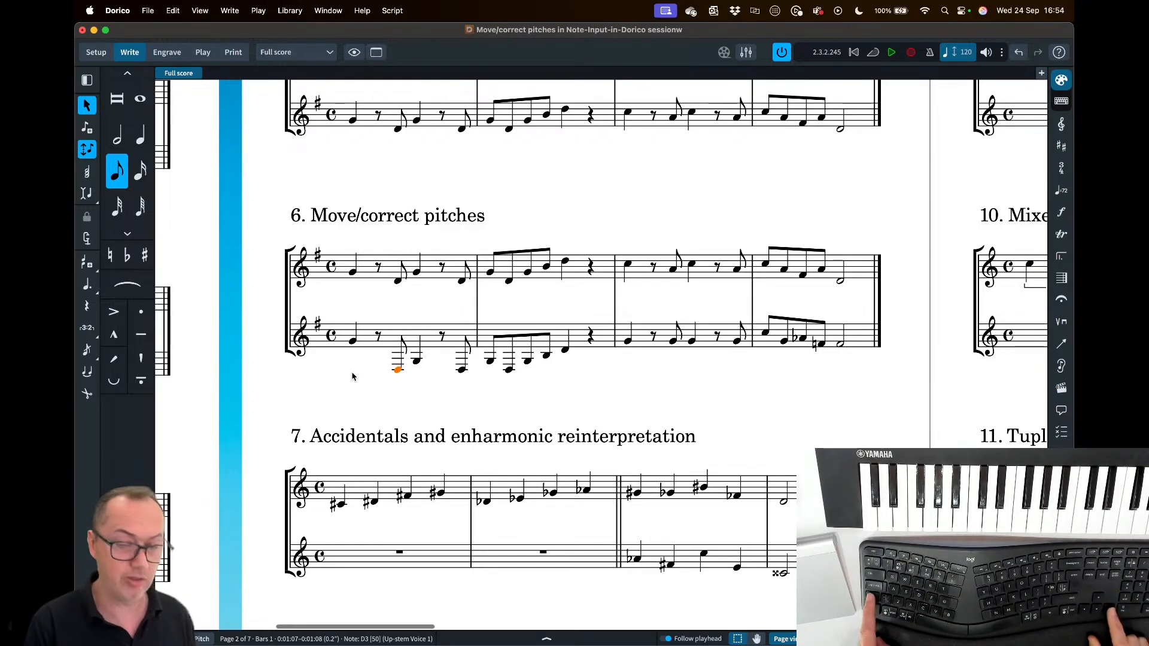
pyautogui.hotkey('shift', 'Right')
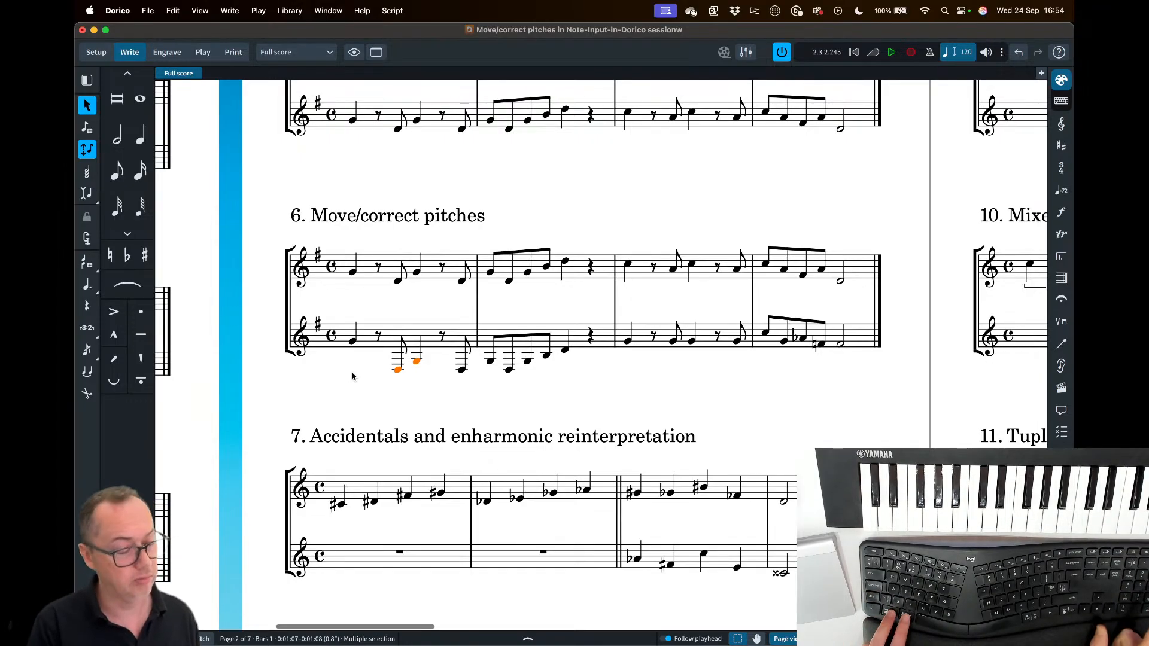
pyautogui.press('super+alt+Up')
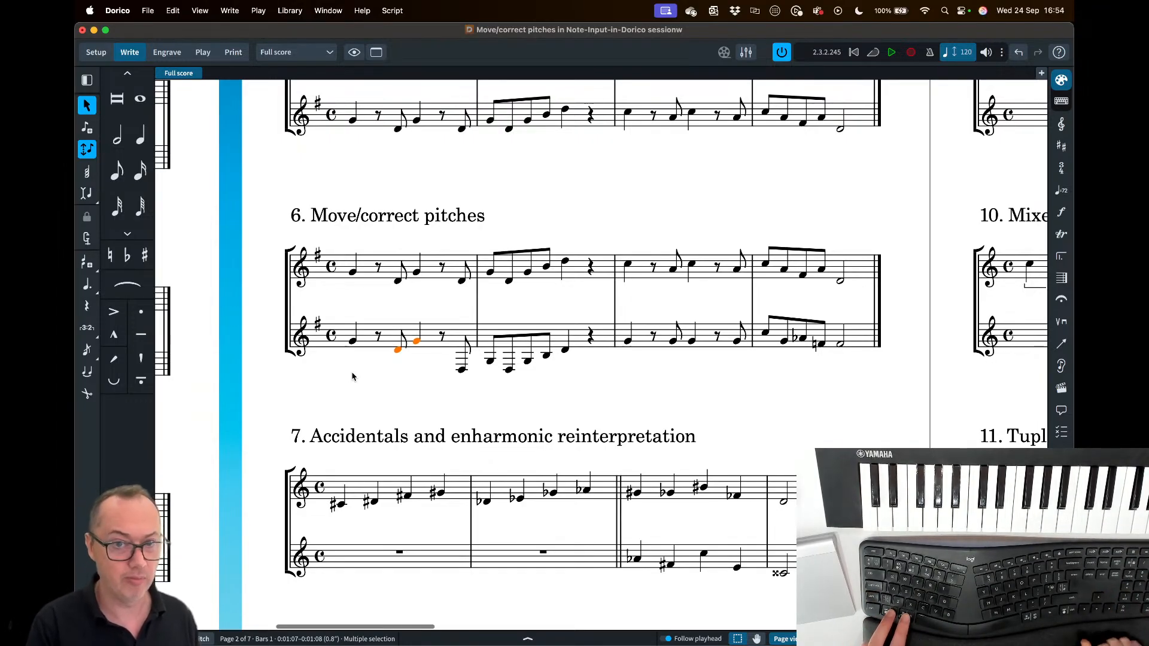
# - Select from the last note of bar 1 through the end of bar 2 in the lower staff, and raise those notes an octave
pyautogui.press('Right')
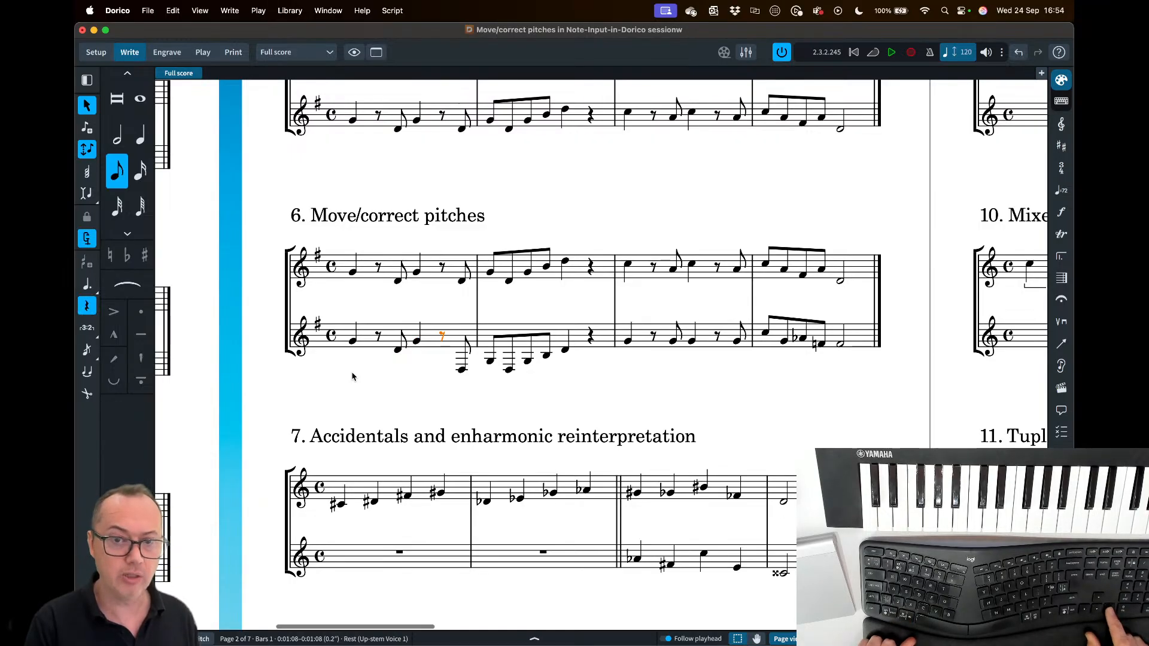
pyautogui.press('Right')
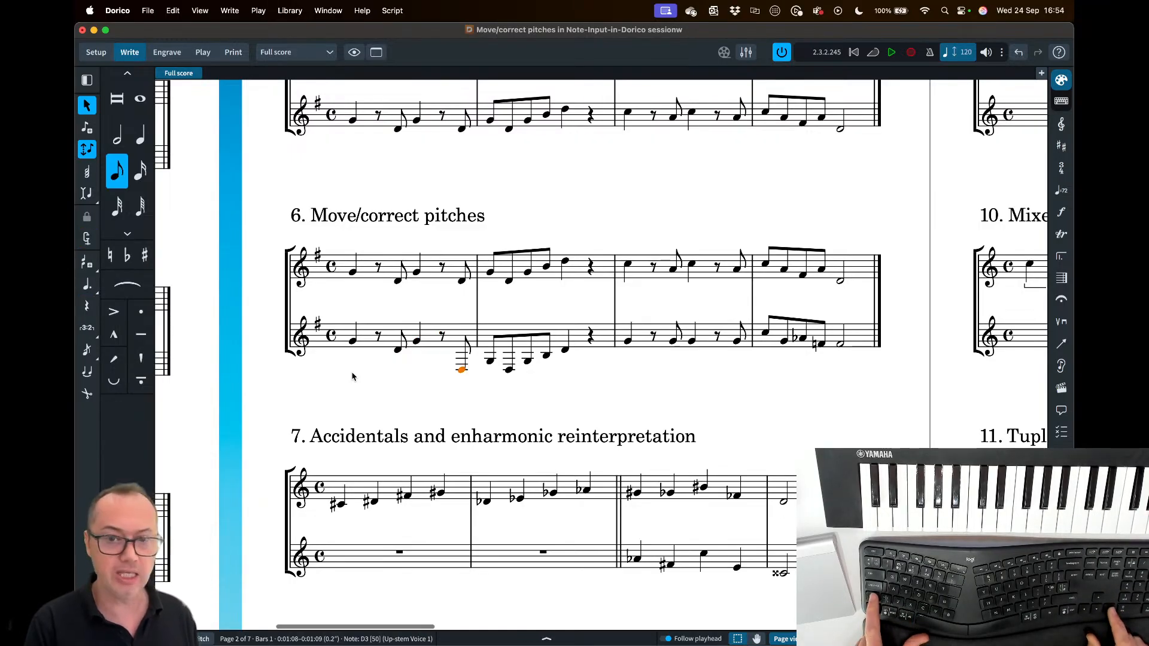
pyautogui.hotkey('shift', 'Right')
pyautogui.hotkey('shift', 'Right')
pyautogui.hotkey('shift', 'Right')
pyautogui.hotkey('shift', 'Right')
pyautogui.hotkey('shift', 'Right')
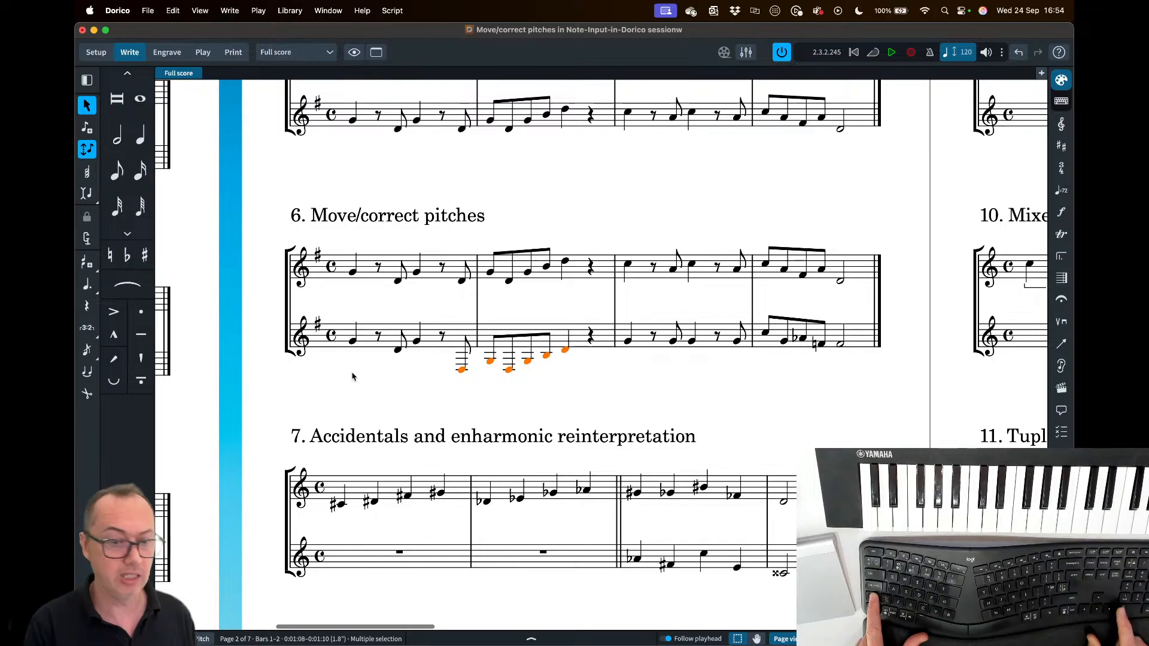
pyautogui.press('super+alt+Up')
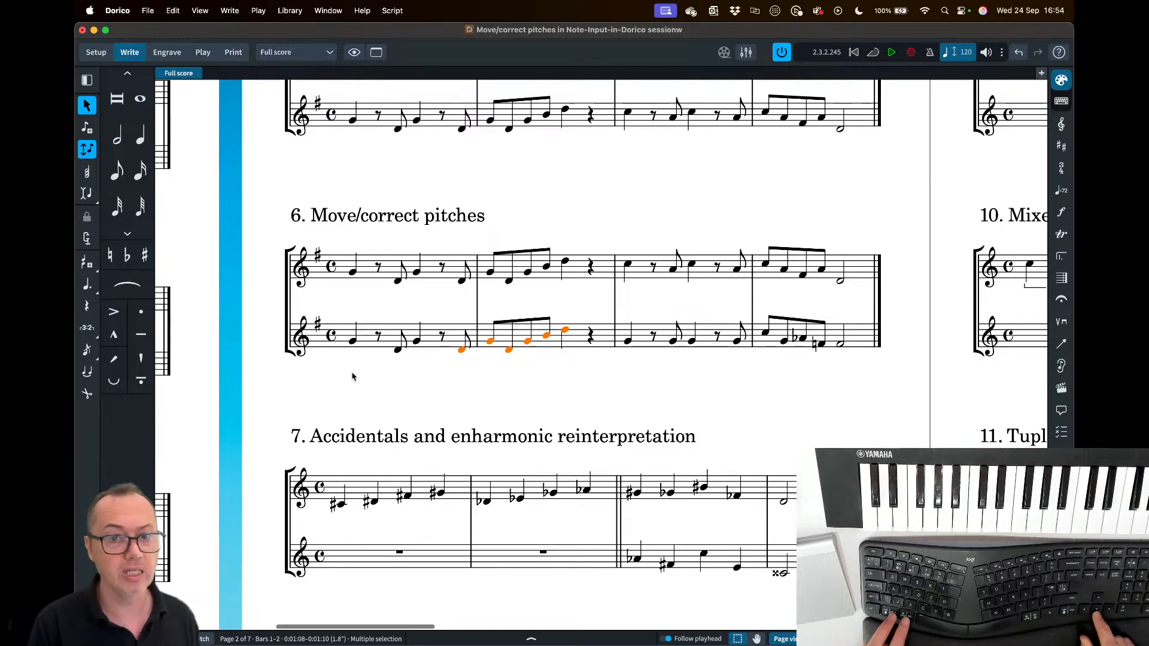
# - Try transposing the selected notes of bars 1 and 2 down and up by octaves, and return them to their correct octave
pyautogui.press('super+alt+Down')
pyautogui.press('super+alt+Up')
pyautogui.press('super+alt+Up')
pyautogui.press('super+alt+Up')
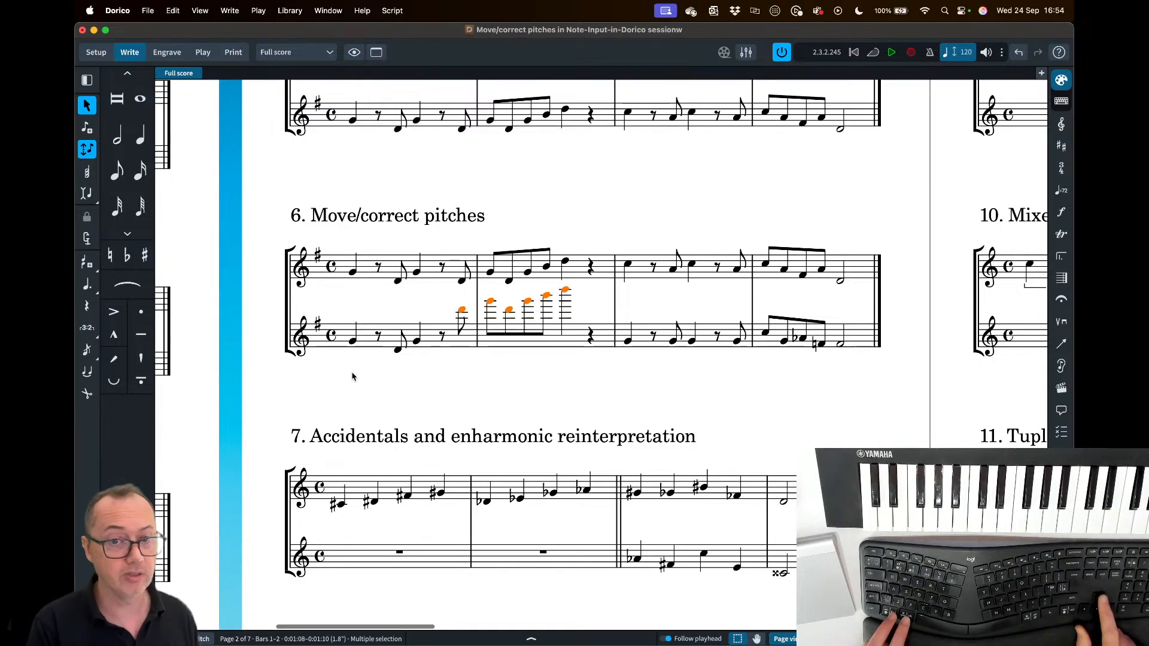
pyautogui.press('super+alt+Down')
pyautogui.press('super+alt+Down')
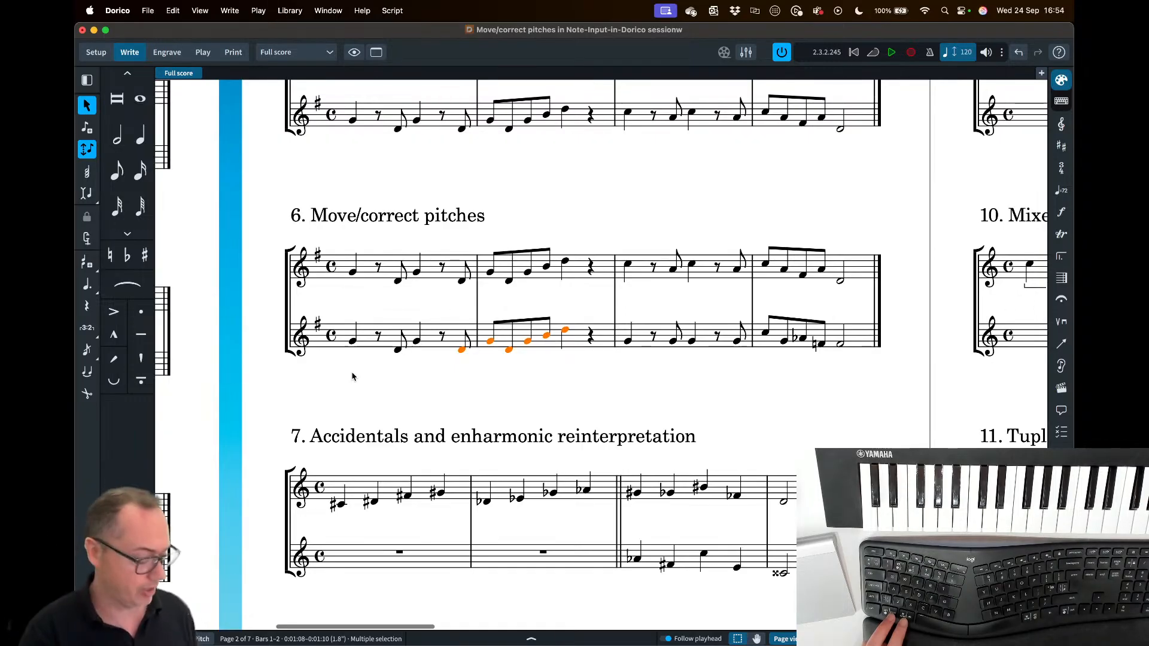
# - Try transposing the selected notes upward in small chromatic steps, and bring them back down to their original pitches
pyautogui.hotkey('alt', 'Up')
pyautogui.hotkey('alt', 'Up')
pyautogui.hotkey('alt', 'Up')
pyautogui.hotkey('alt', 'Up')
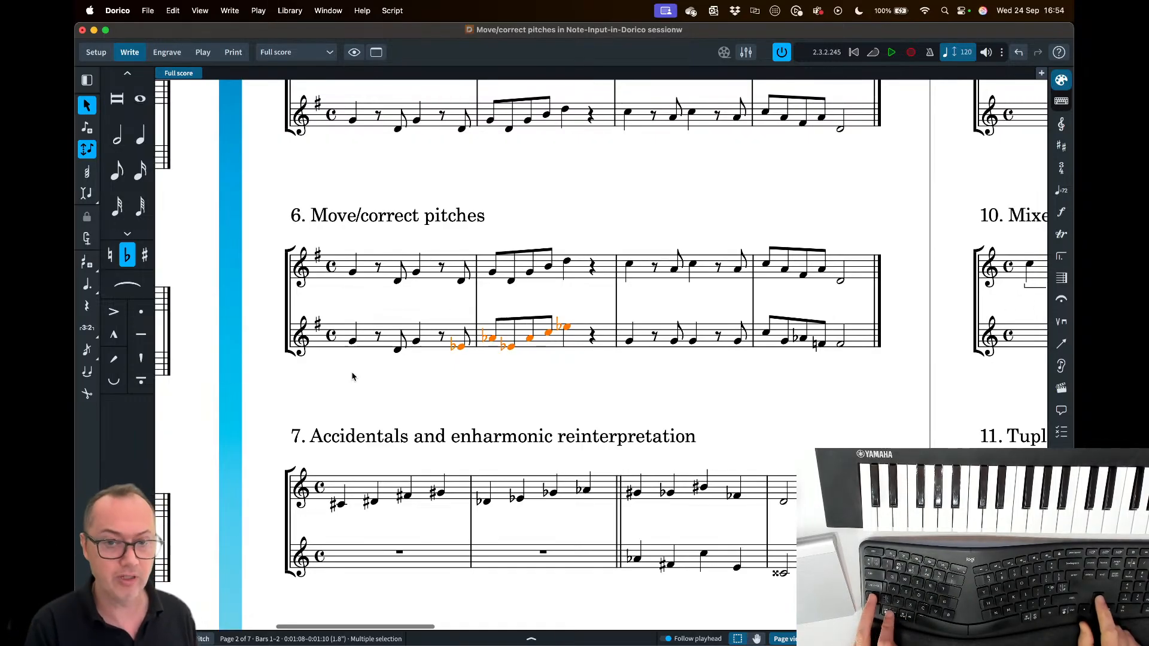
pyautogui.hotkey('alt', 'Down')
pyautogui.hotkey('alt', 'Down')
pyautogui.hotkey('alt', 'Down')
pyautogui.hotkey('alt', 'Down')
pyautogui.hotkey('alt', 'Down')
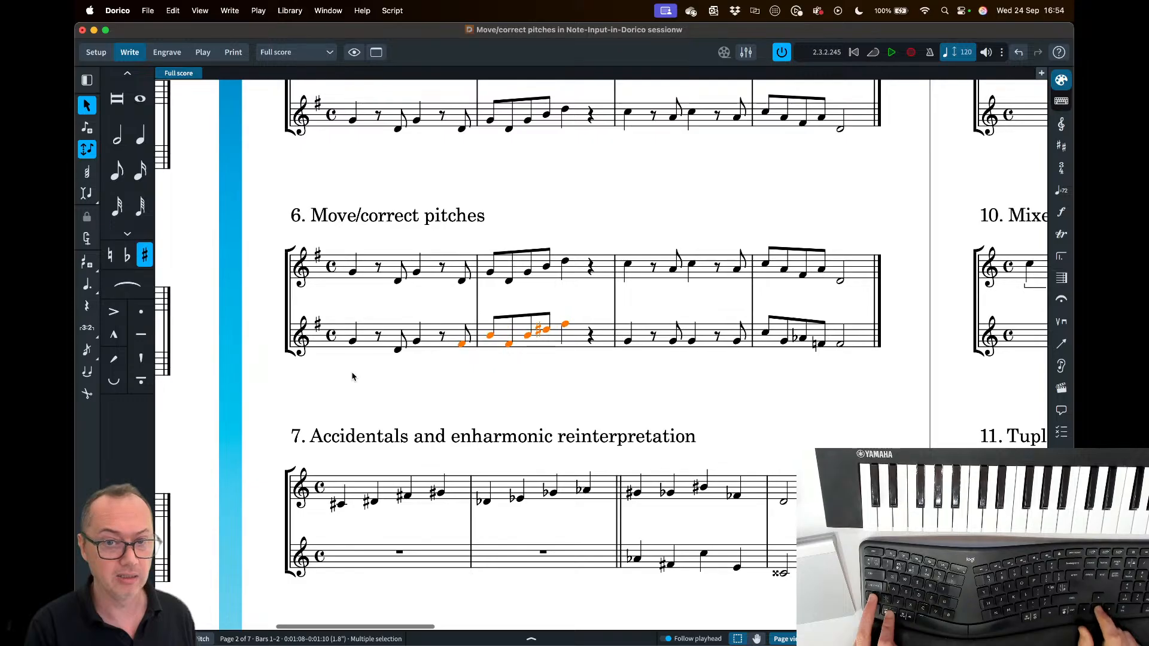
pyautogui.hotkey('alt', 'Down')
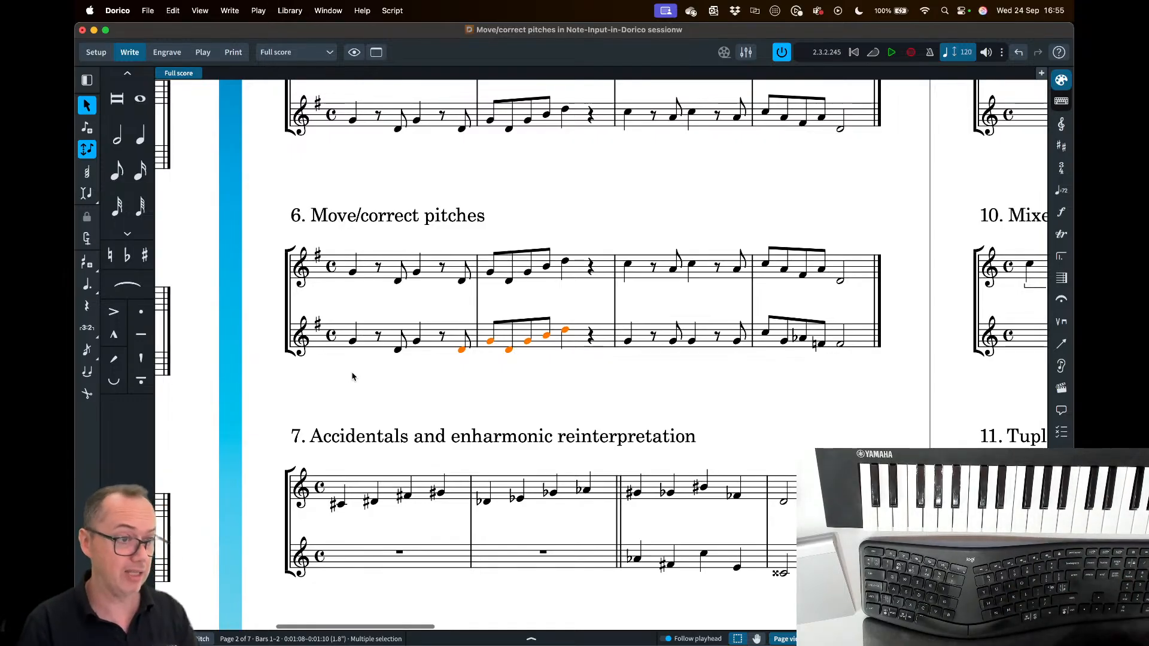
# - Shift the selected notes of bars 1 and 2 up several octaves repeatedly, and lower them again to match the upper staff
pyautogui.hotkey('ctrl', 'alt', 'Up')
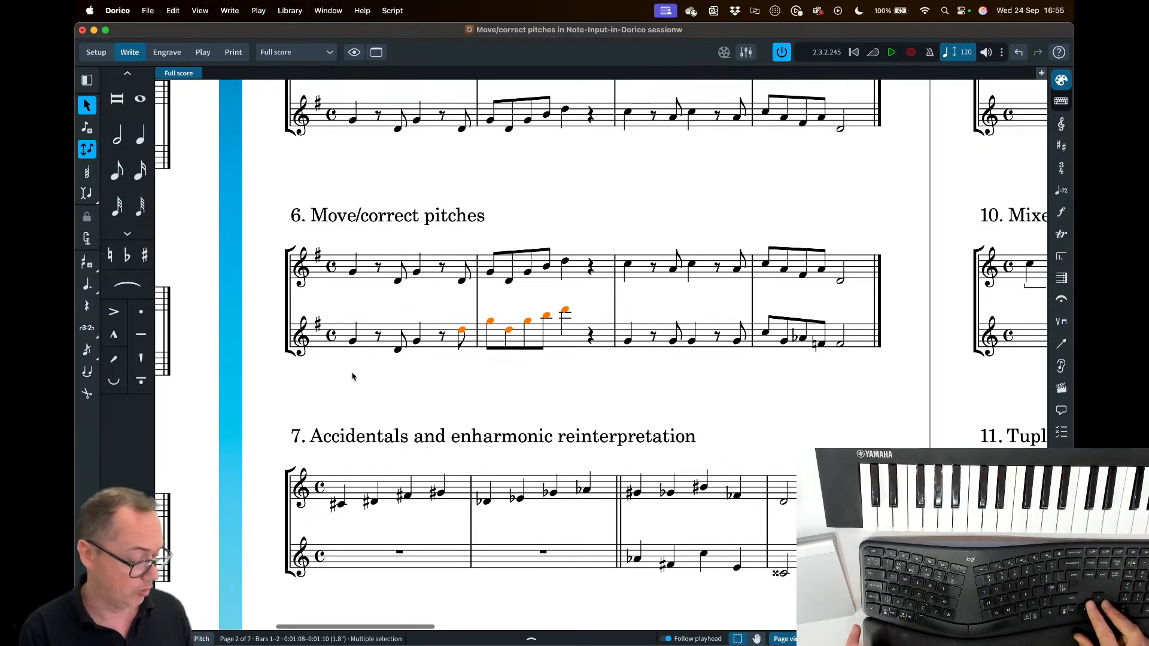
pyautogui.hotkey('ctrl', 'alt', 'Up')
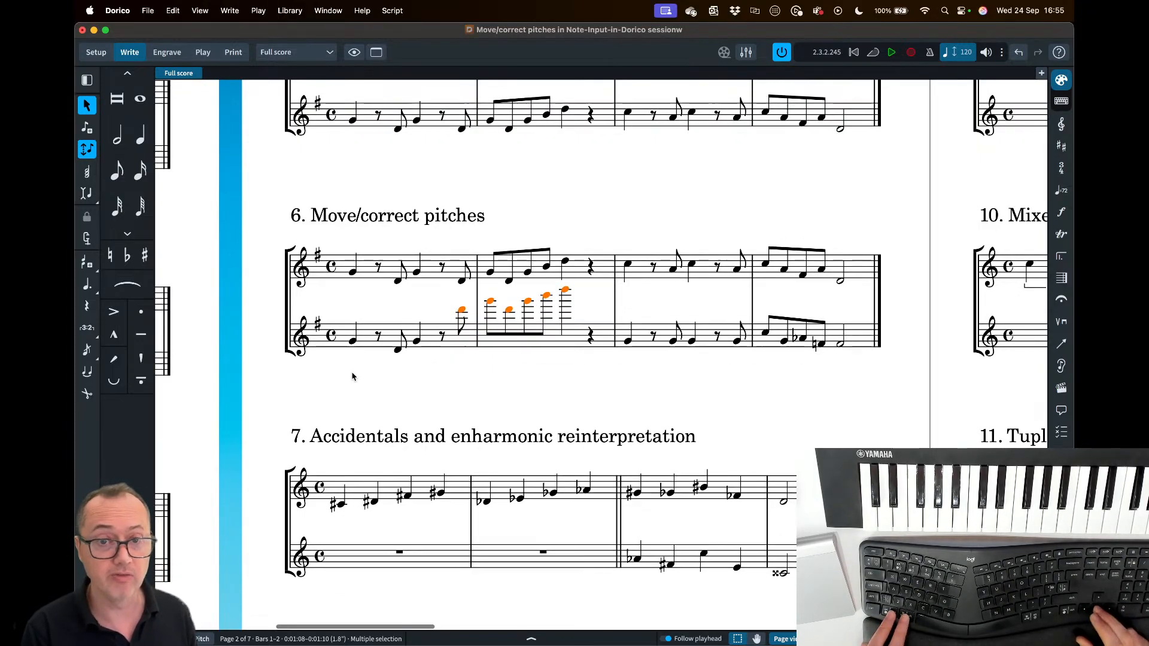
pyautogui.hotkey('ctrl', 'alt', 'Down')
pyautogui.hotkey('ctrl', 'alt', 'Up')
pyautogui.hotkey('ctrl', 'alt', 'Up')
pyautogui.hotkey('ctrl', 'alt', 'Up')
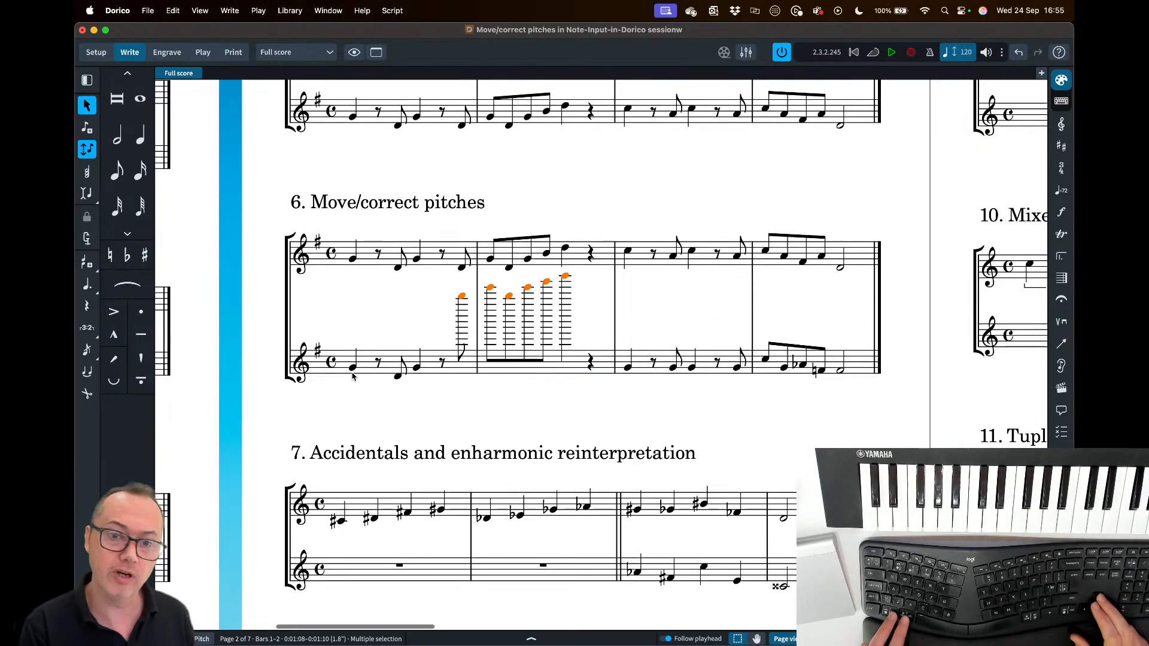
pyautogui.hotkey('ctrl', 'alt', 'Down')
pyautogui.hotkey('ctrl', 'alt', 'Down')
pyautogui.hotkey('ctrl', 'alt', 'Down')
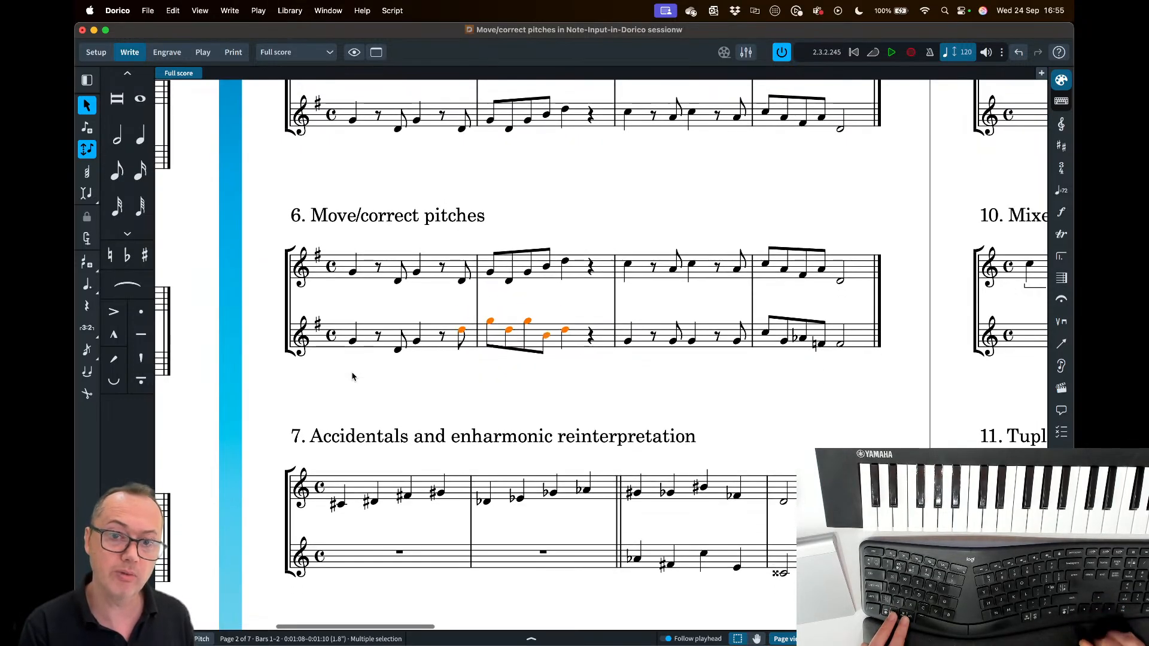
pyautogui.hotkey('ctrl', 'alt', 'Up')
pyautogui.hotkey('ctrl', 'alt', 'Up')
pyautogui.hotkey('ctrl', 'alt', 'Up')
pyautogui.hotkey('ctrl', 'alt', 'Down')
pyautogui.hotkey('ctrl', 'alt', 'Down')
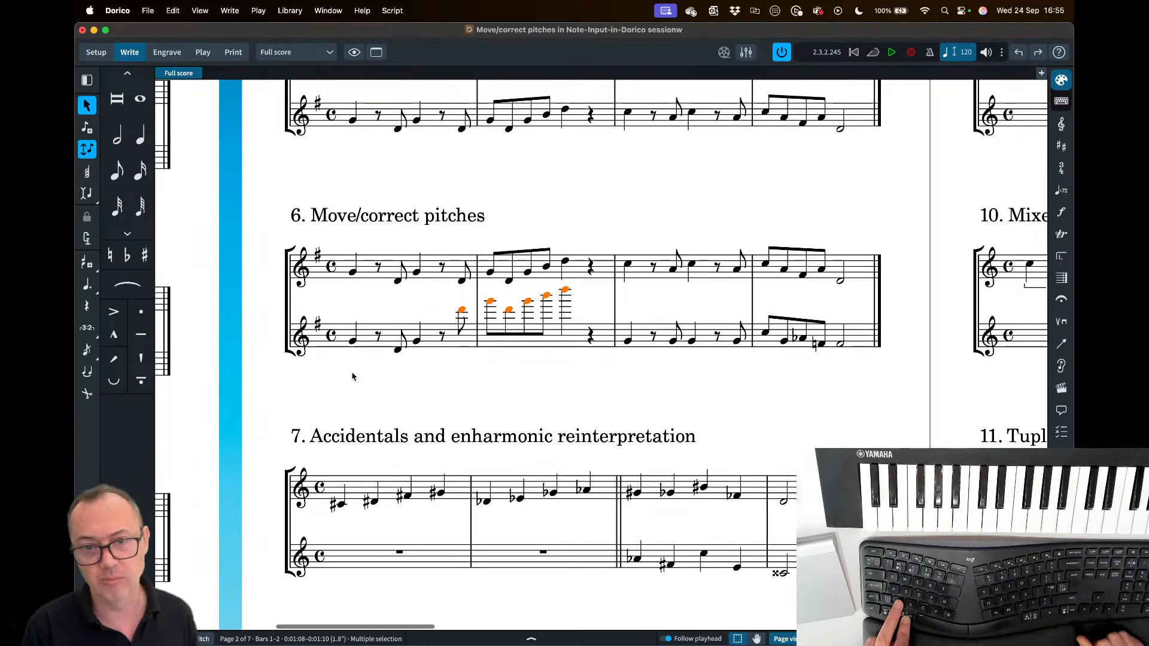
pyautogui.hotkey('ctrl', 'alt', 'Up')
pyautogui.hotkey('ctrl', 'alt', 'Down')
pyautogui.hotkey('ctrl', 'alt', 'Down')
pyautogui.hotkey('ctrl', 'alt', 'Down')
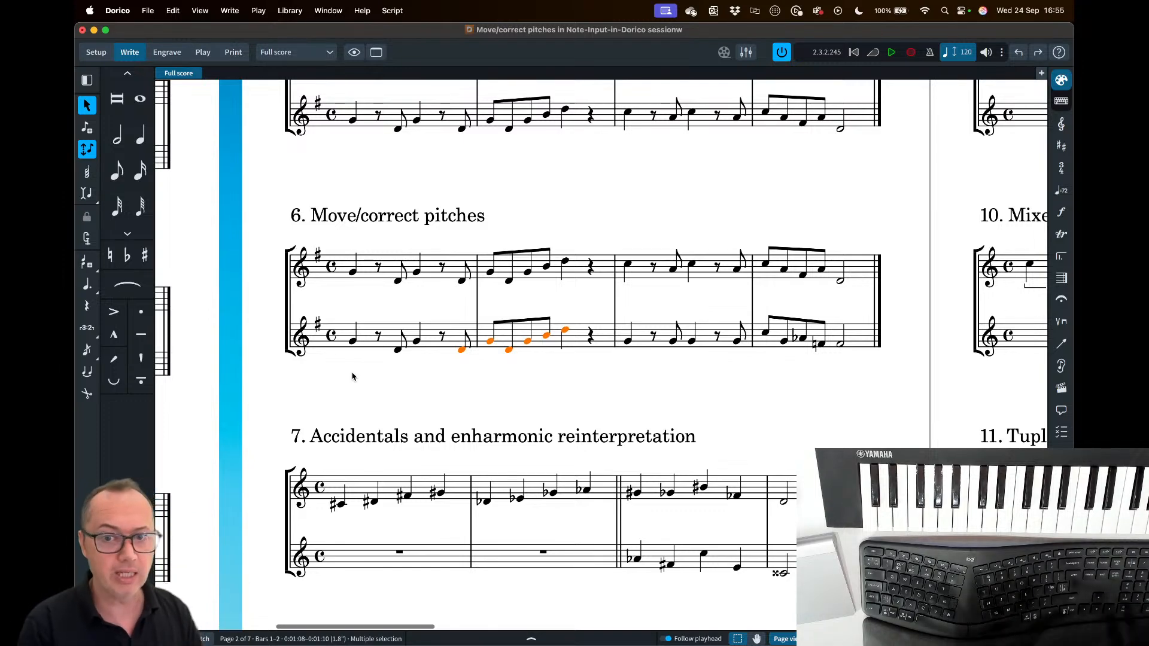
# - Move bar 3's first three lower-staff notes in exercise 6 stepwise to C, A and C, and select the bar's last note
pyautogui.press('Right')
pyautogui.press('Right')
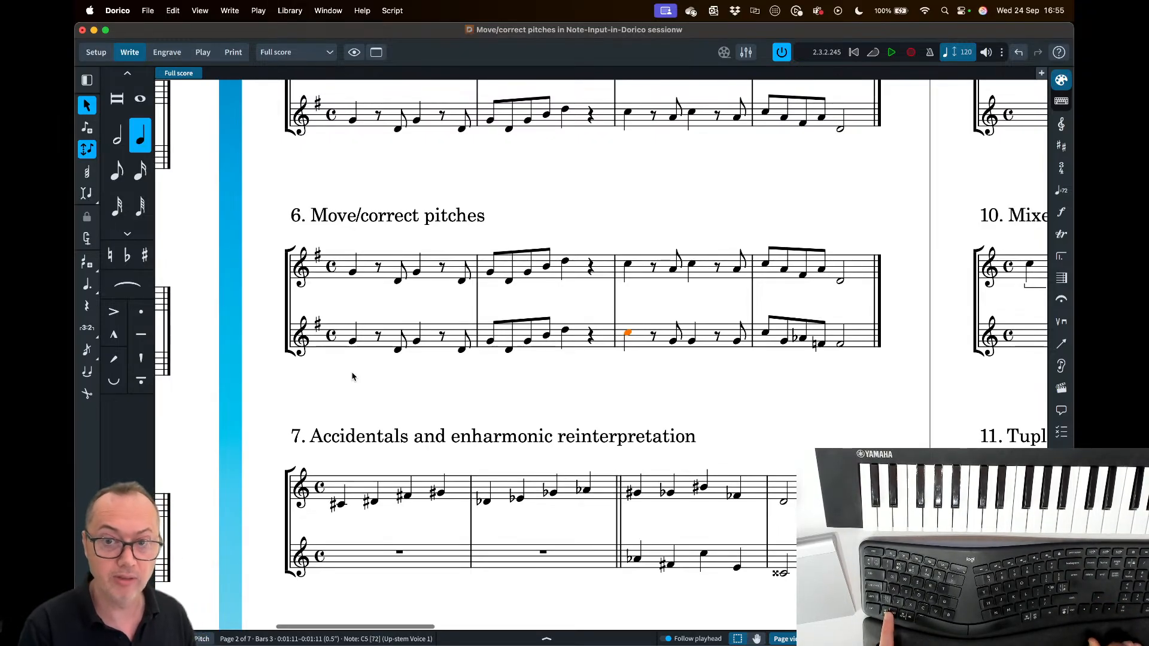
pyautogui.press('Right')
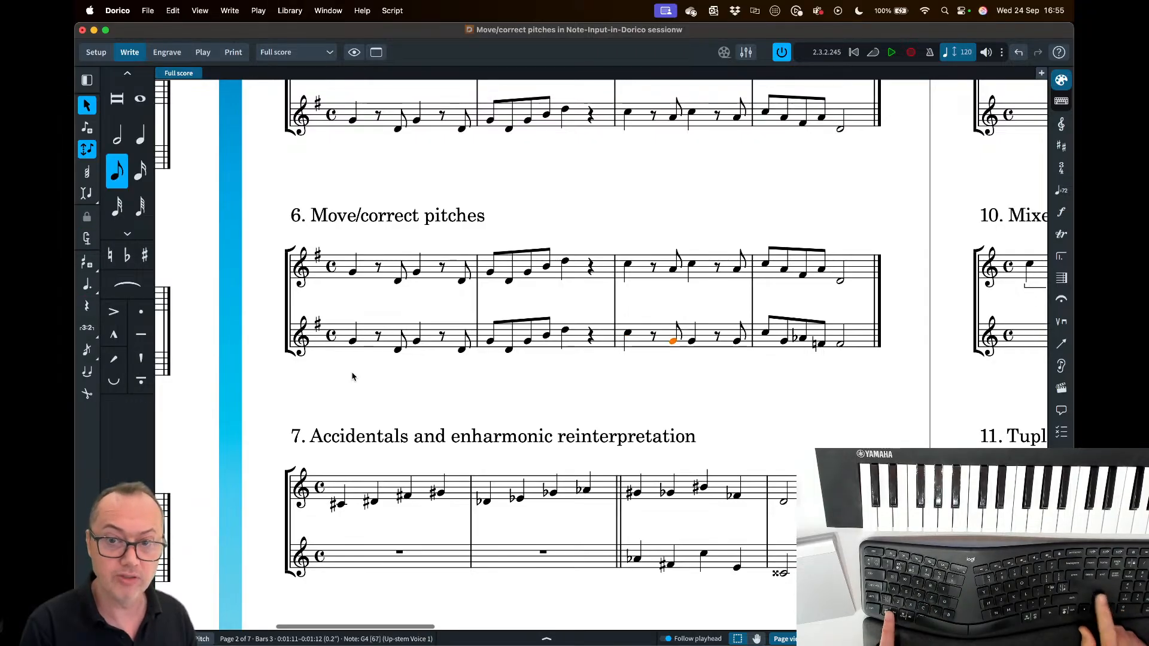
pyautogui.hotkey('alt', 'Up')
pyautogui.press('Right')
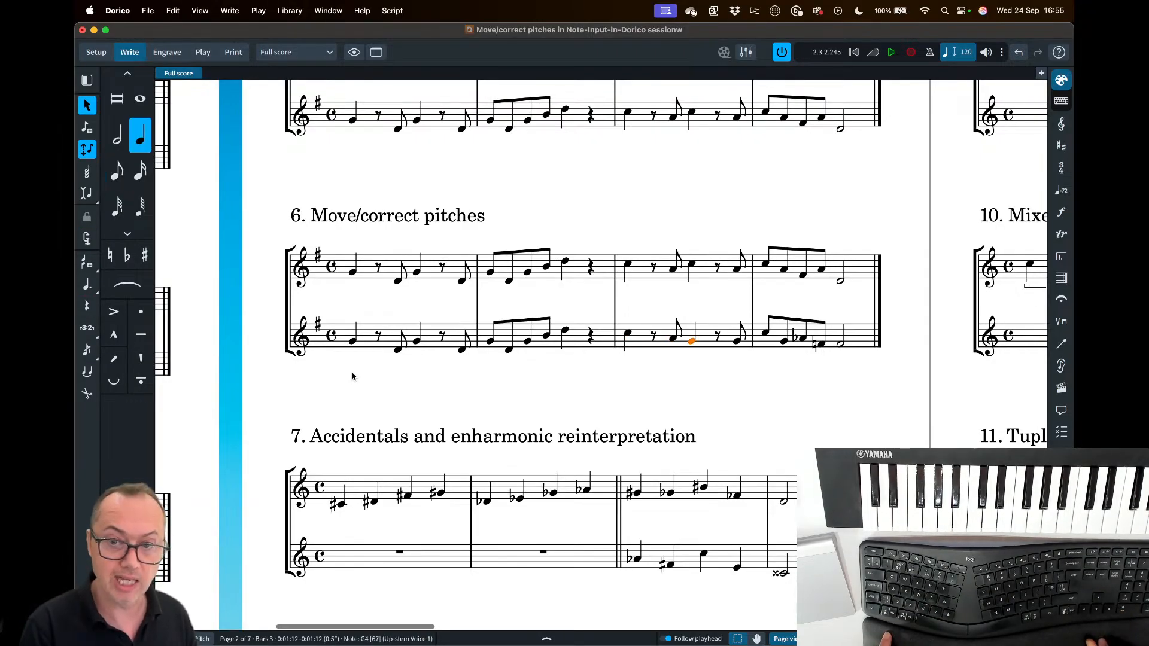
pyautogui.hotkey('alt', 'Up')
pyautogui.hotkey('alt', 'Up')
pyautogui.hotkey('alt', 'Up')
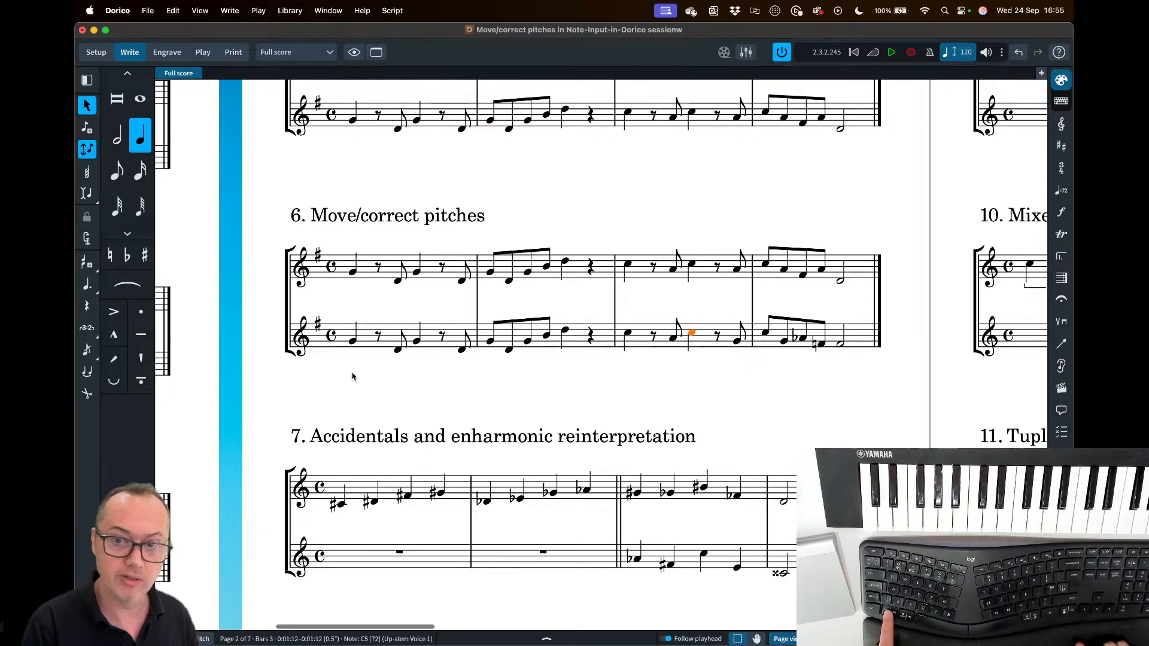
pyautogui.press('Right')
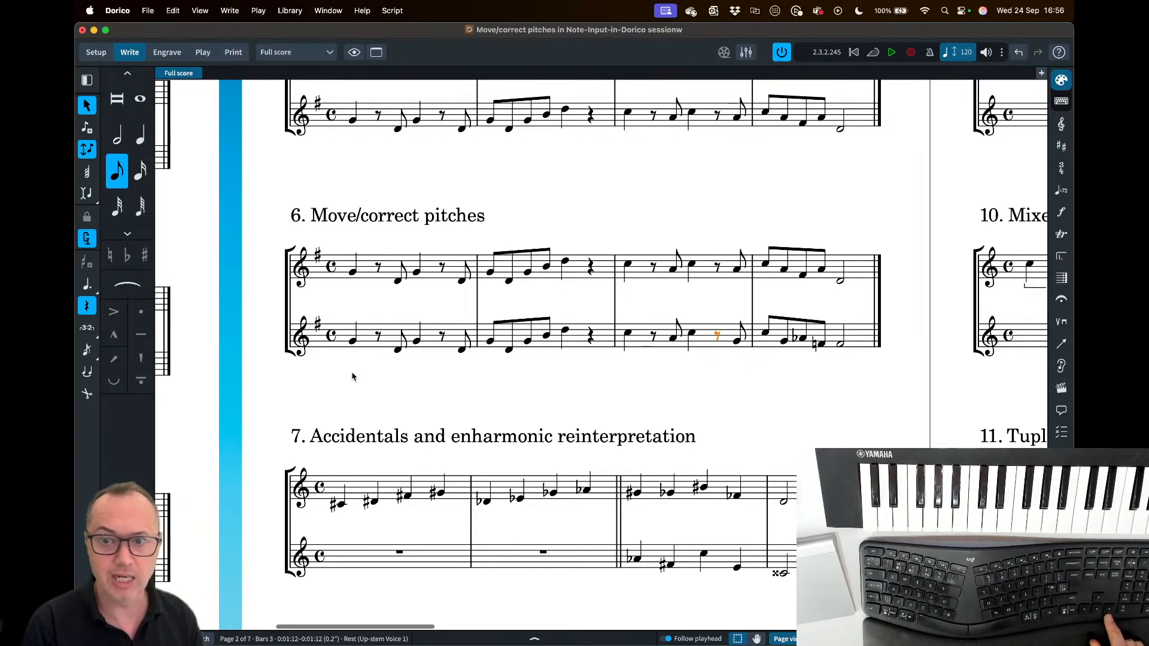
pyautogui.press('Right')
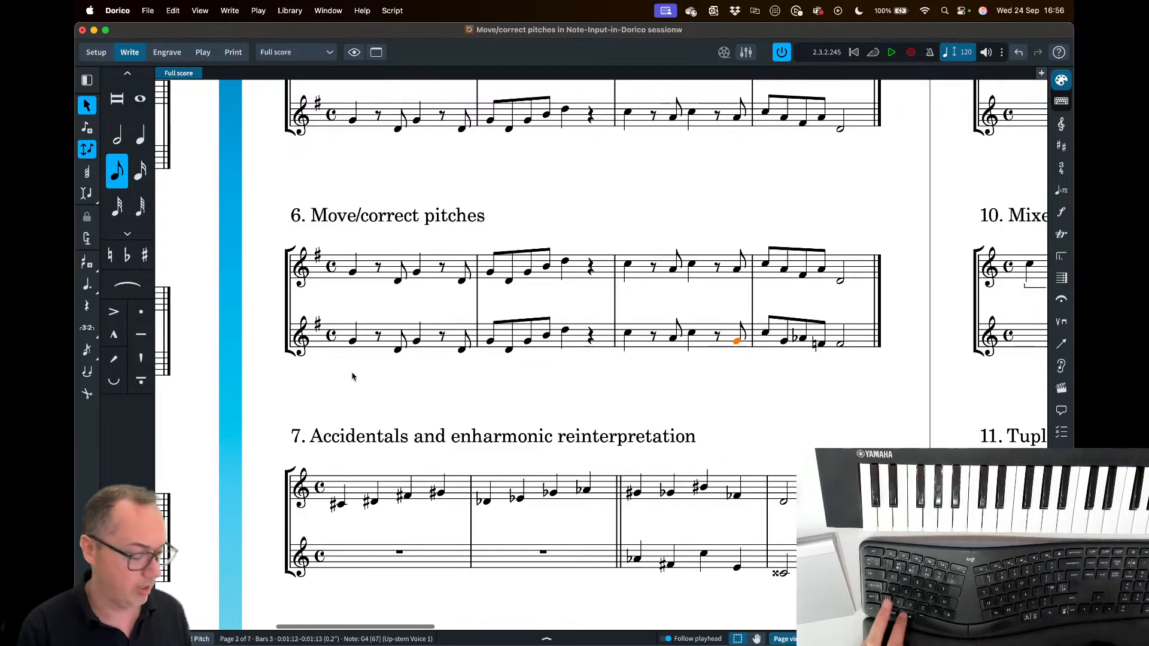
# - Undo the stepwise pitch corrections in bar 3 of exercise 6's lower staff
pyautogui.press('super+z')
pyautogui.press('super+z')
pyautogui.press('super+z')
pyautogui.press('super+z')
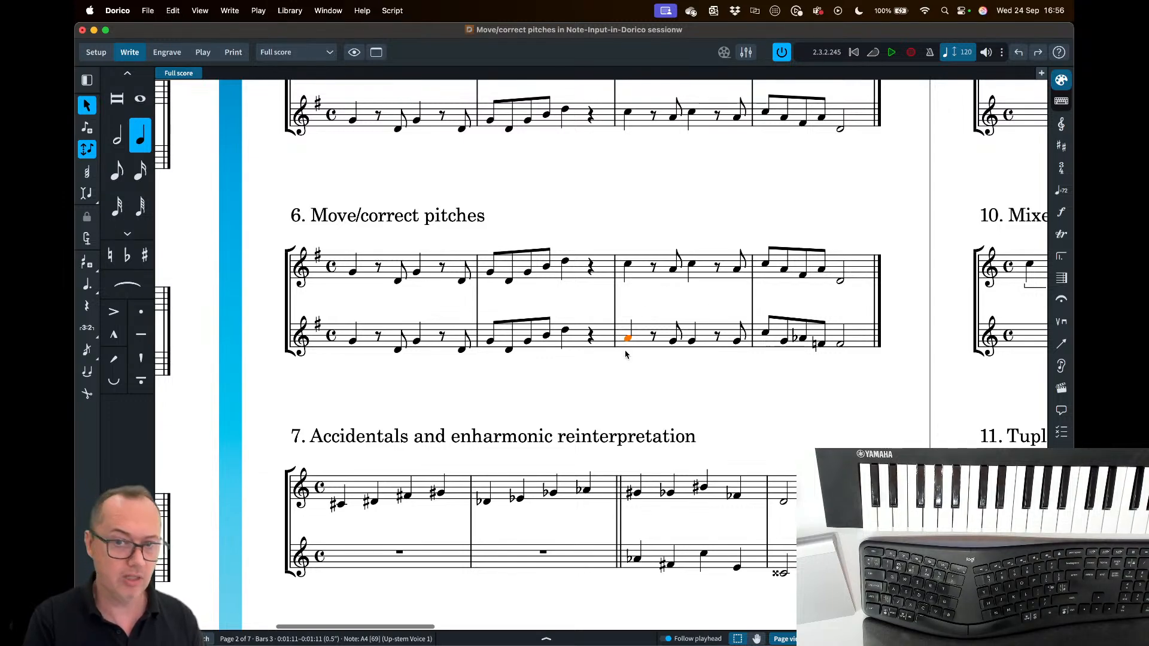
# - Re-enter the pitches of bar 3 in exercise 6's lower staff as C, A, C and A, using Lock to Duration
pyautogui.press('Return')
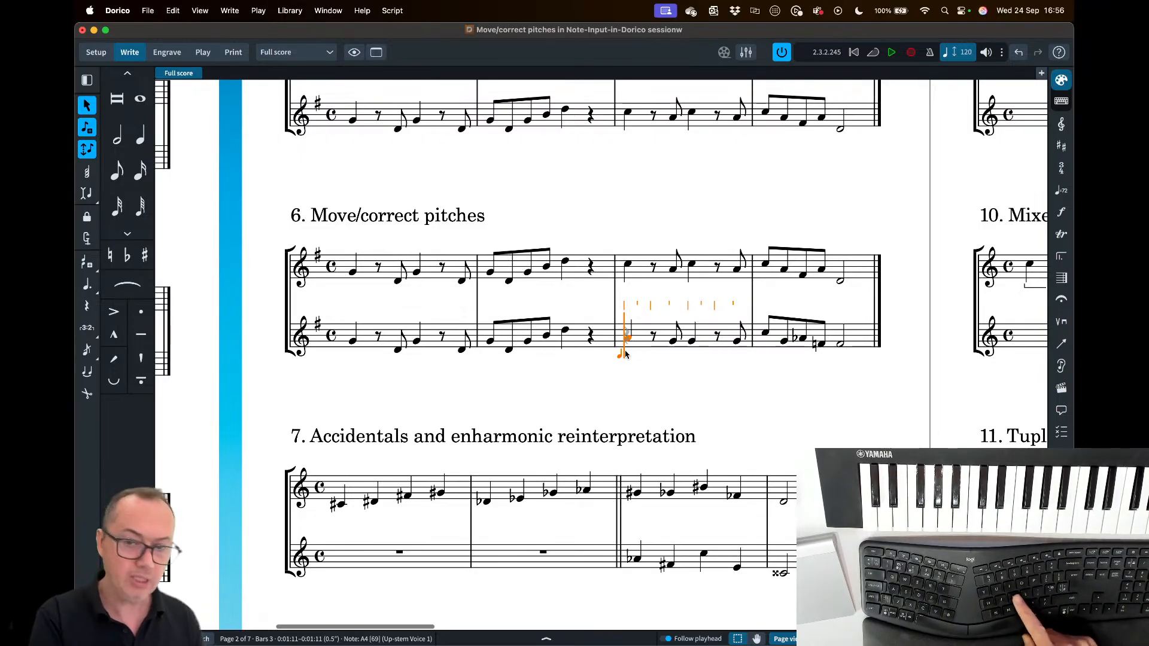
pyautogui.press('6')
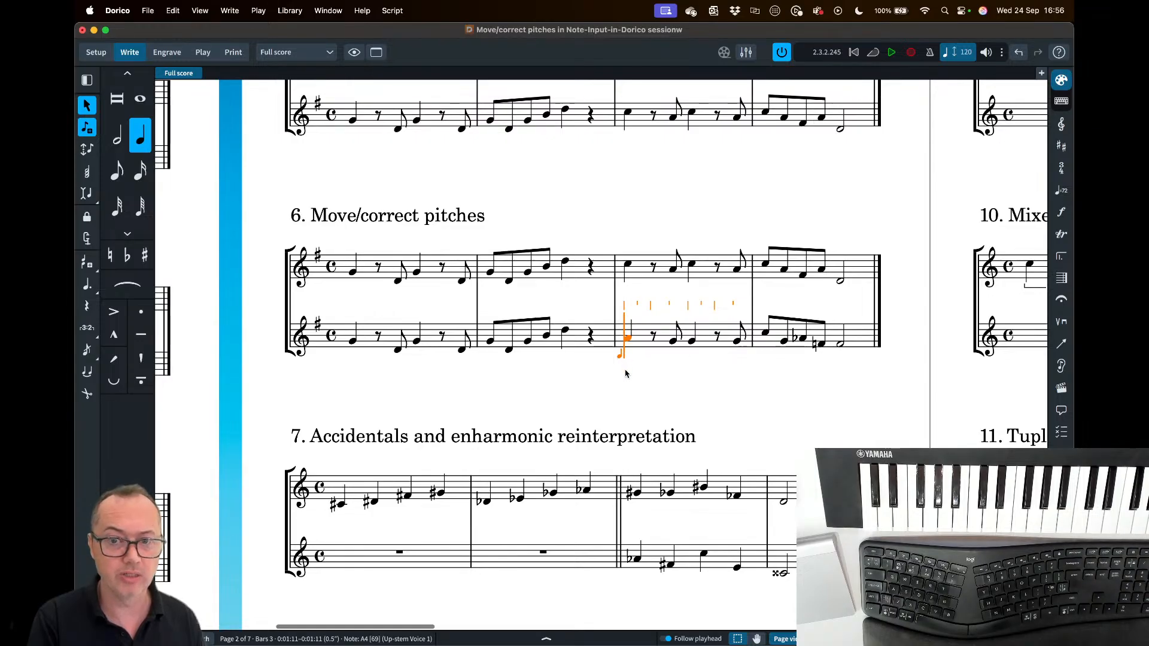
pyautogui.press('l')
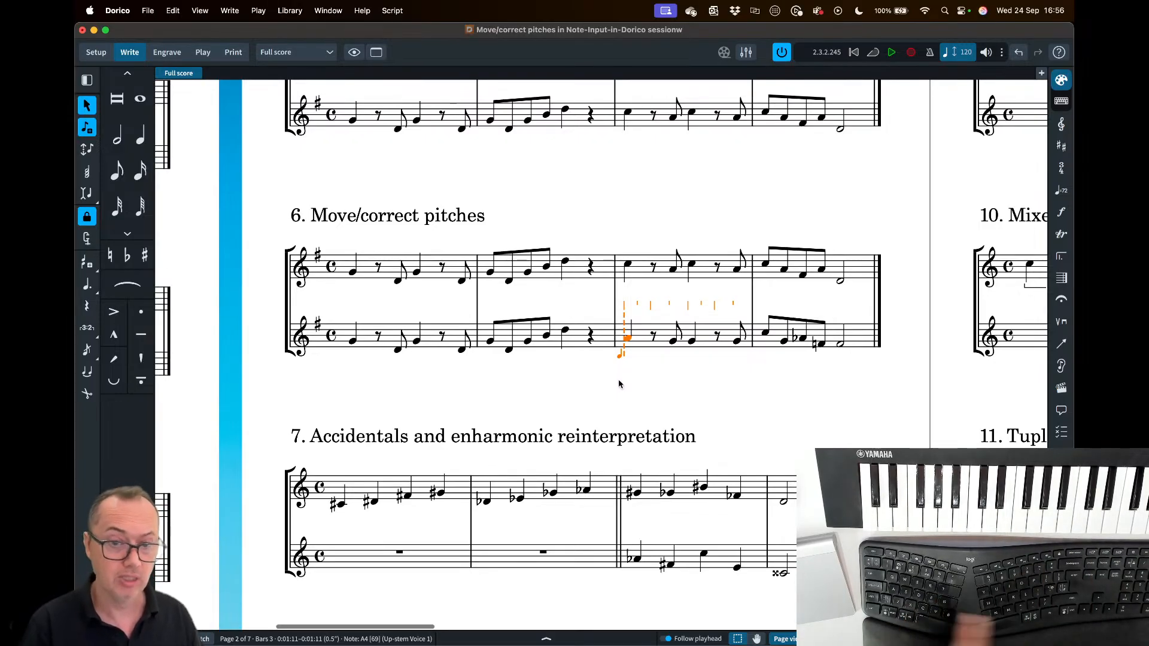
pyautogui.press('c')
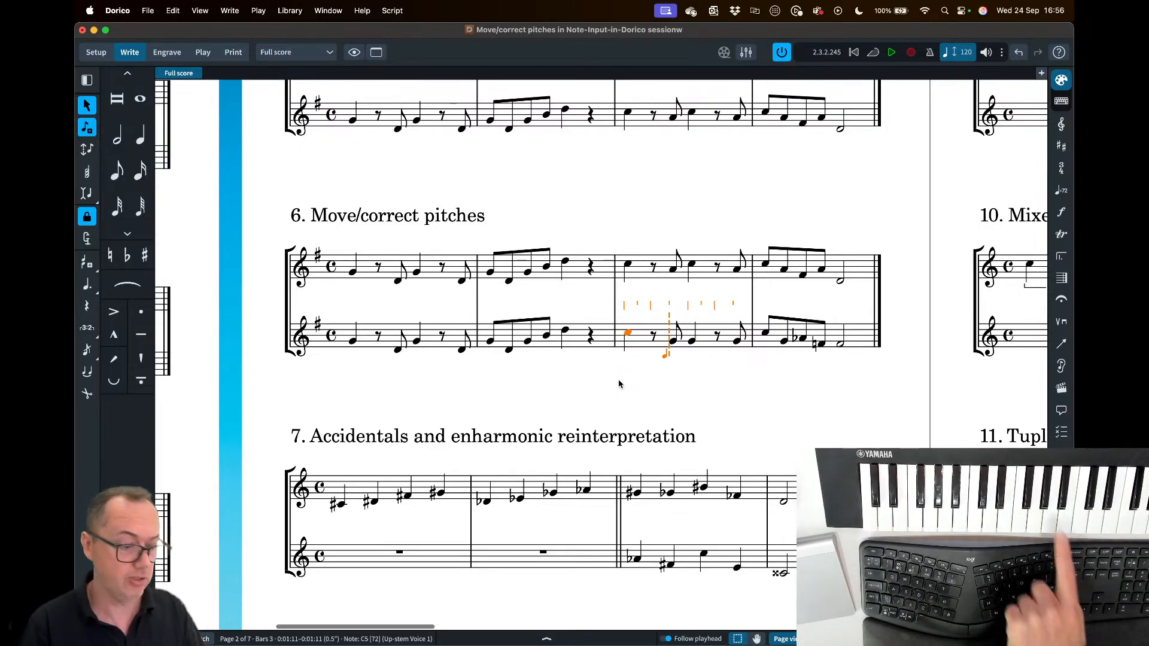
pyautogui.press('a')
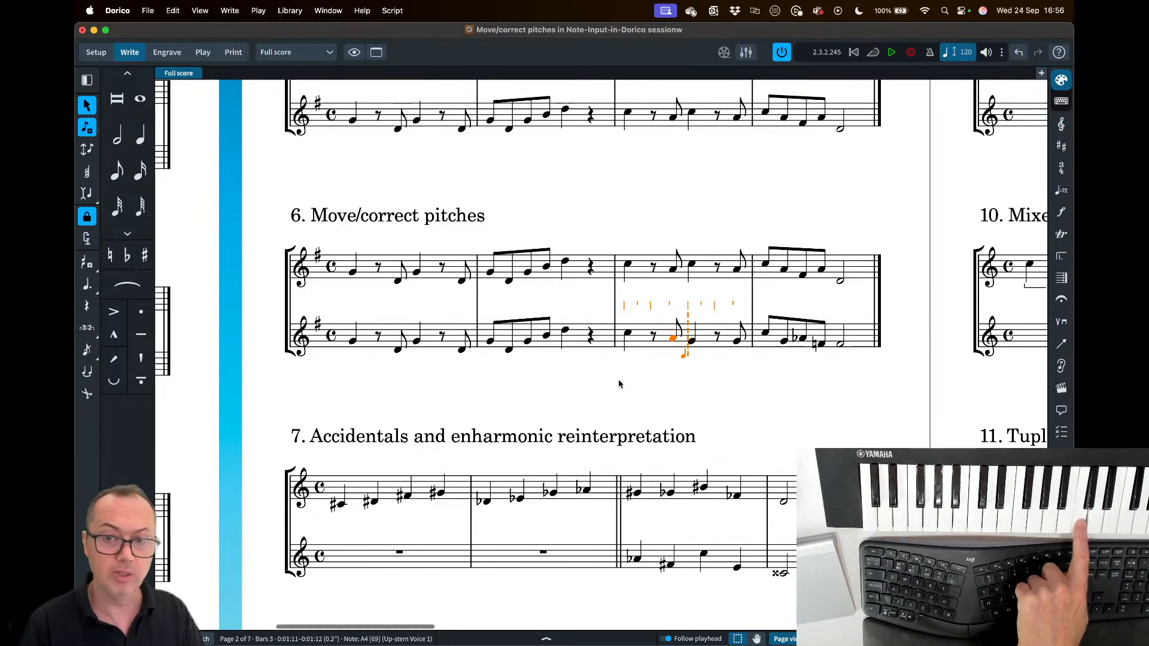
pyautogui.press('c')
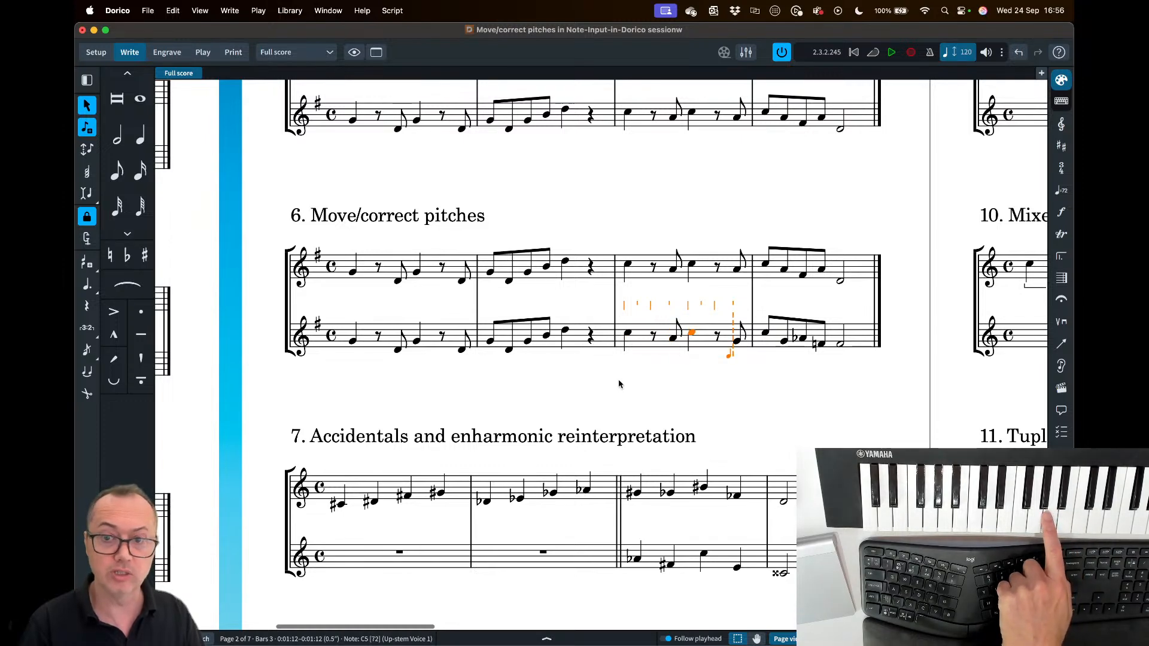
pyautogui.press('a')
# - Re-enter bar 4's lower-staff pitches in exercise 6 as C, A, F sharp, A and D, and end note input
pyautogui.press('c')
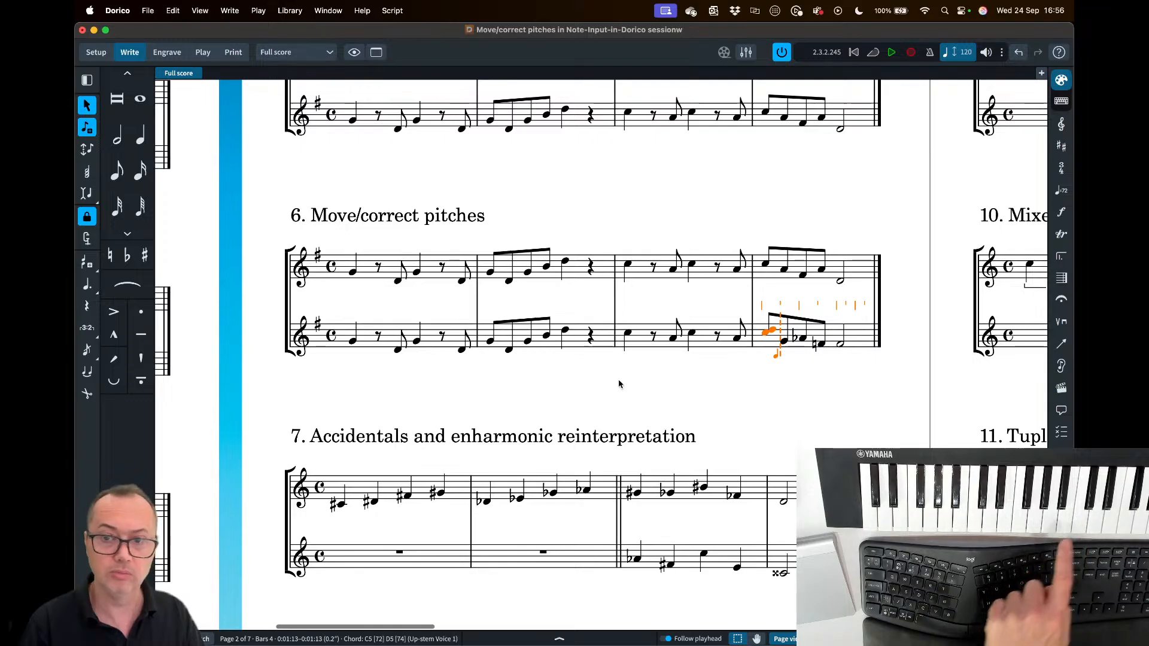
pyautogui.press('super+z')
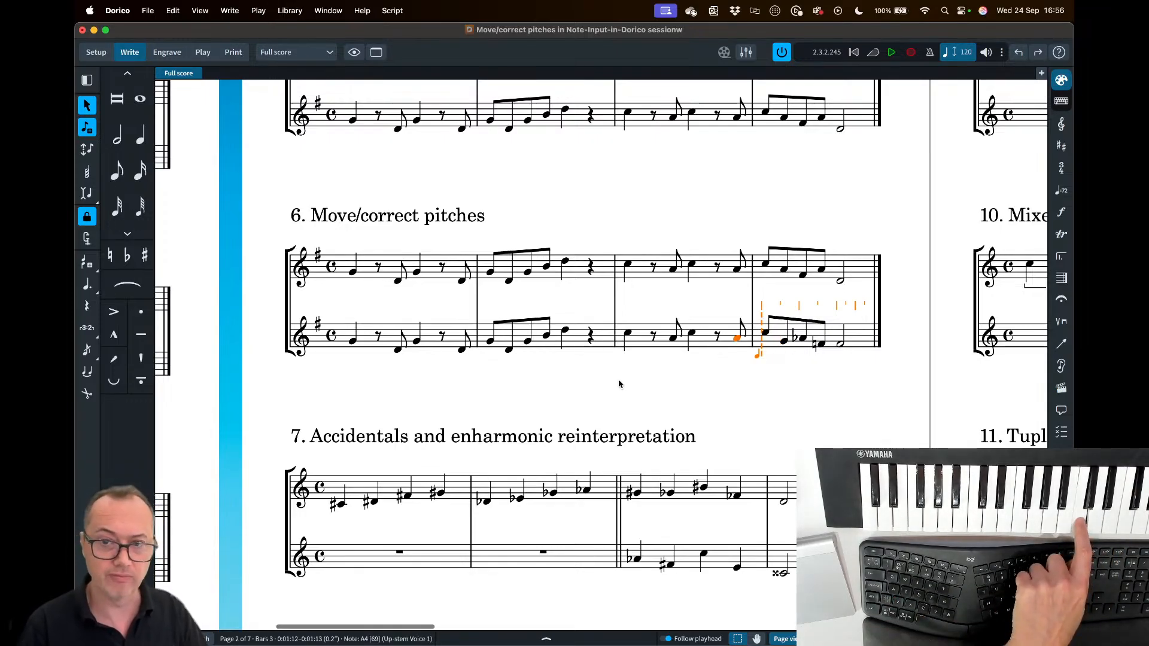
pyautogui.press('c')
pyautogui.press('a')
pyautogui.press('f')
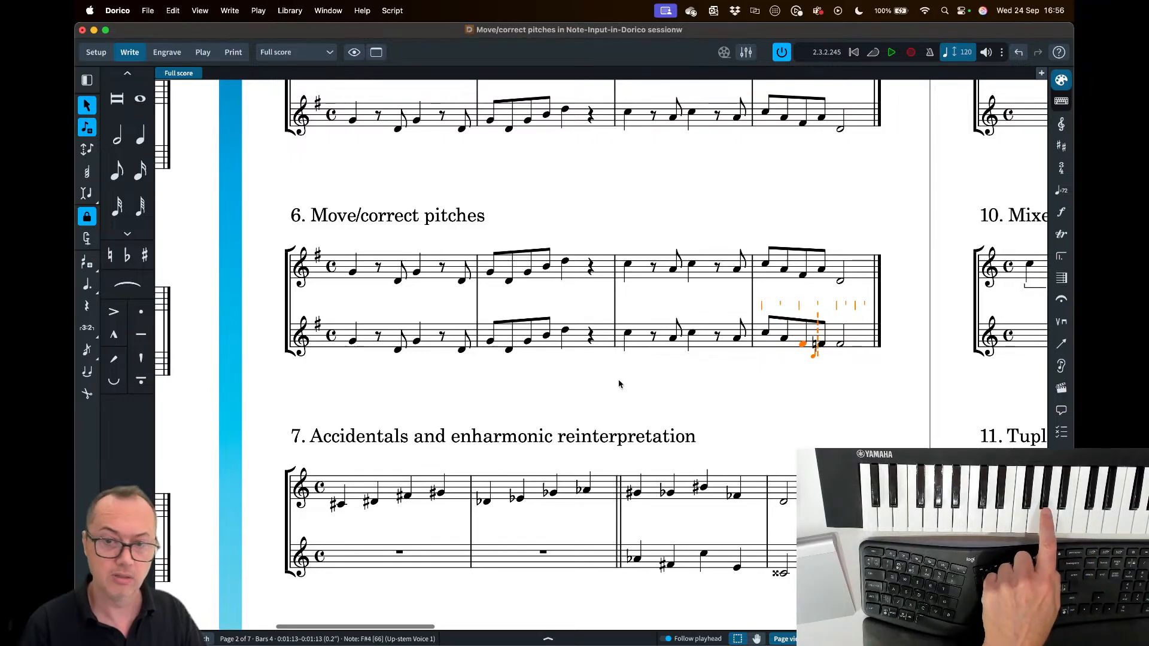
pyautogui.press('a')
pyautogui.press('d')
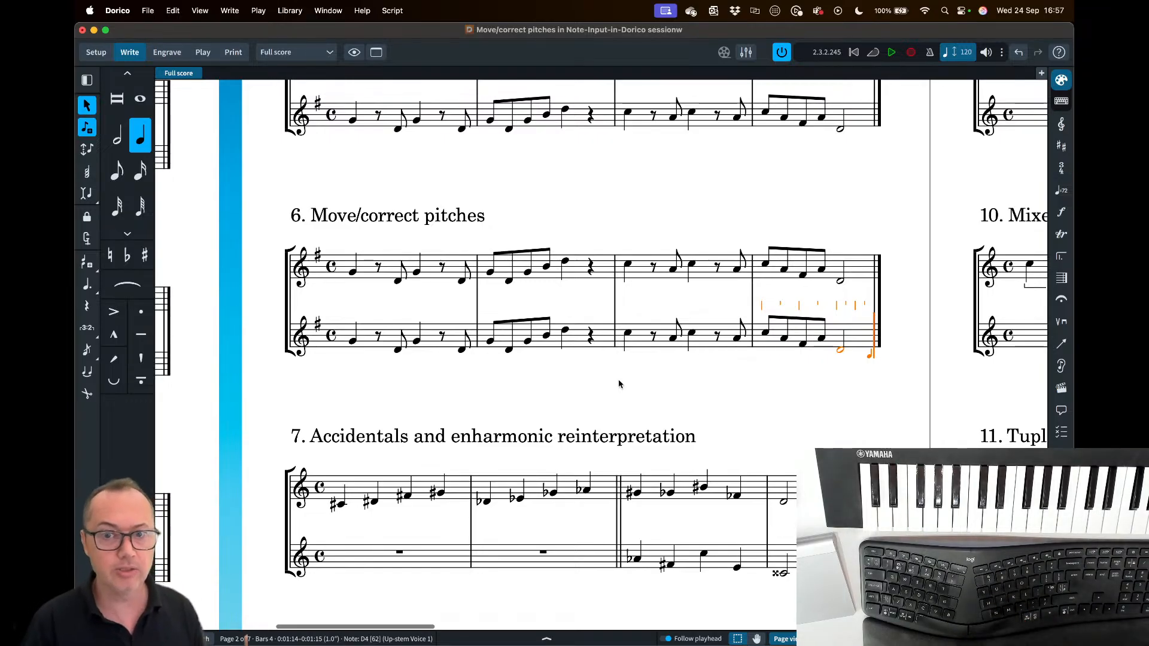
pyautogui.press('Escape')
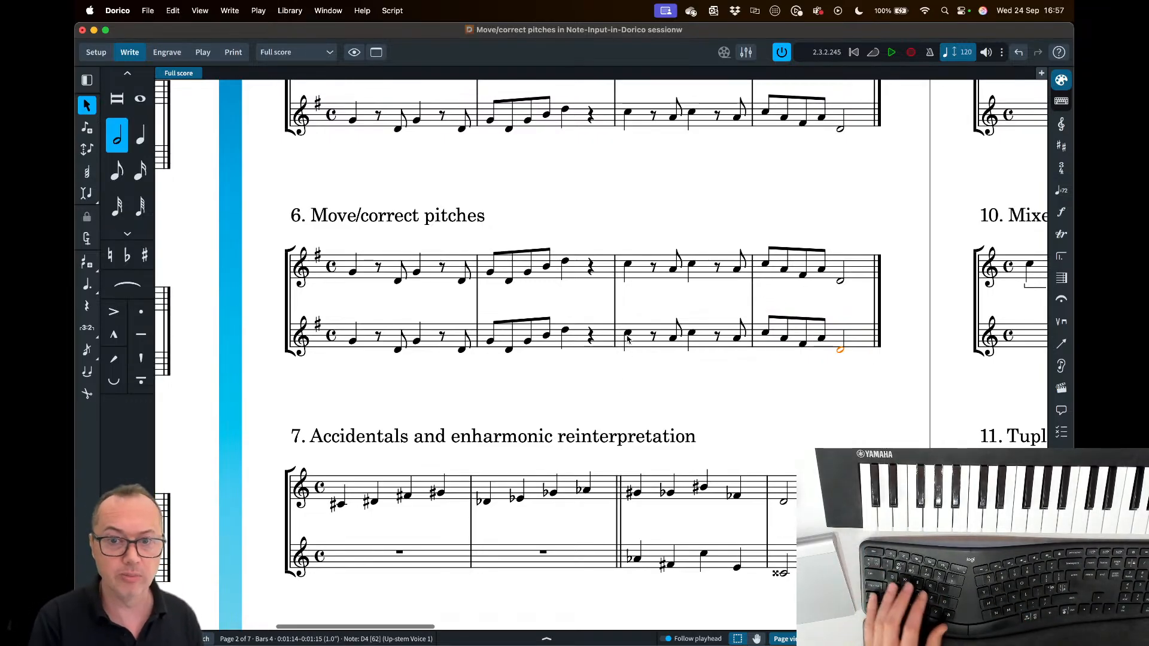
# - Try overwriting the lower-staff pitches from bar 3 of exercise 6 with Lock to Duration, and undo every replacement
pyautogui.click(627, 336)
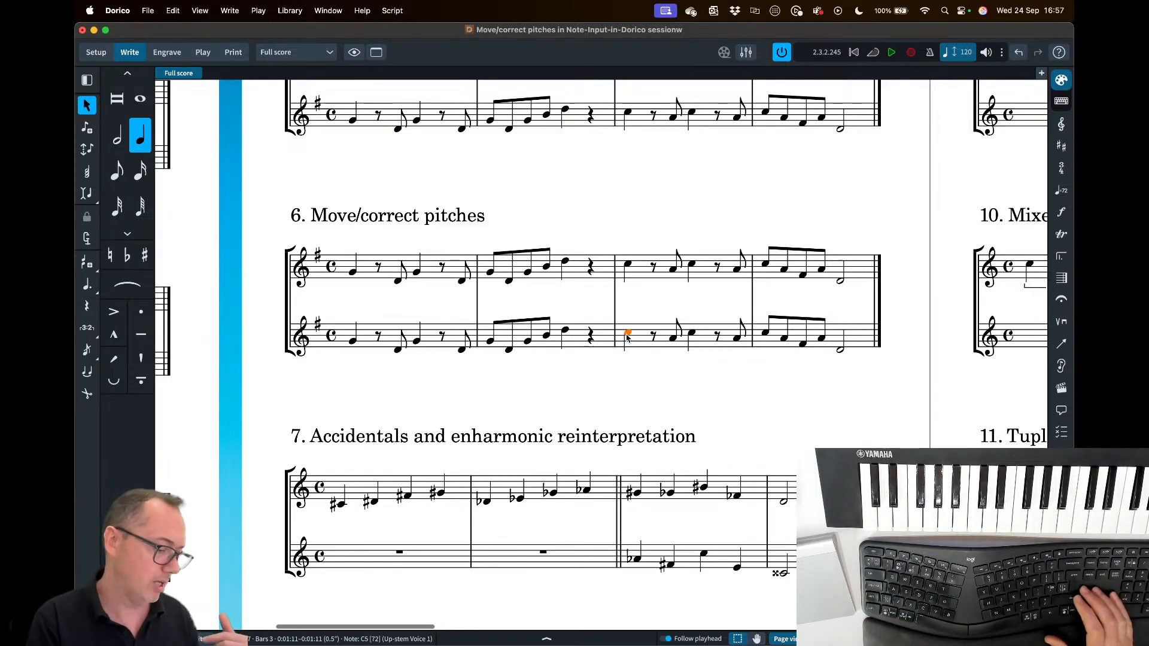
pyautogui.press('Return')
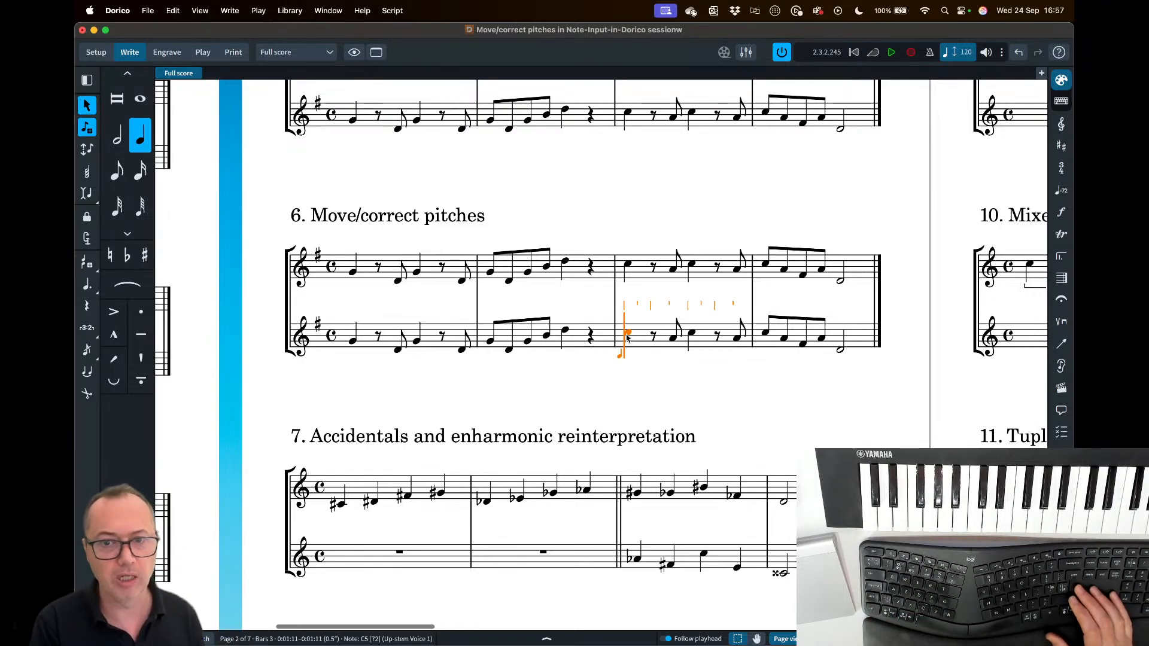
pyautogui.press('l')
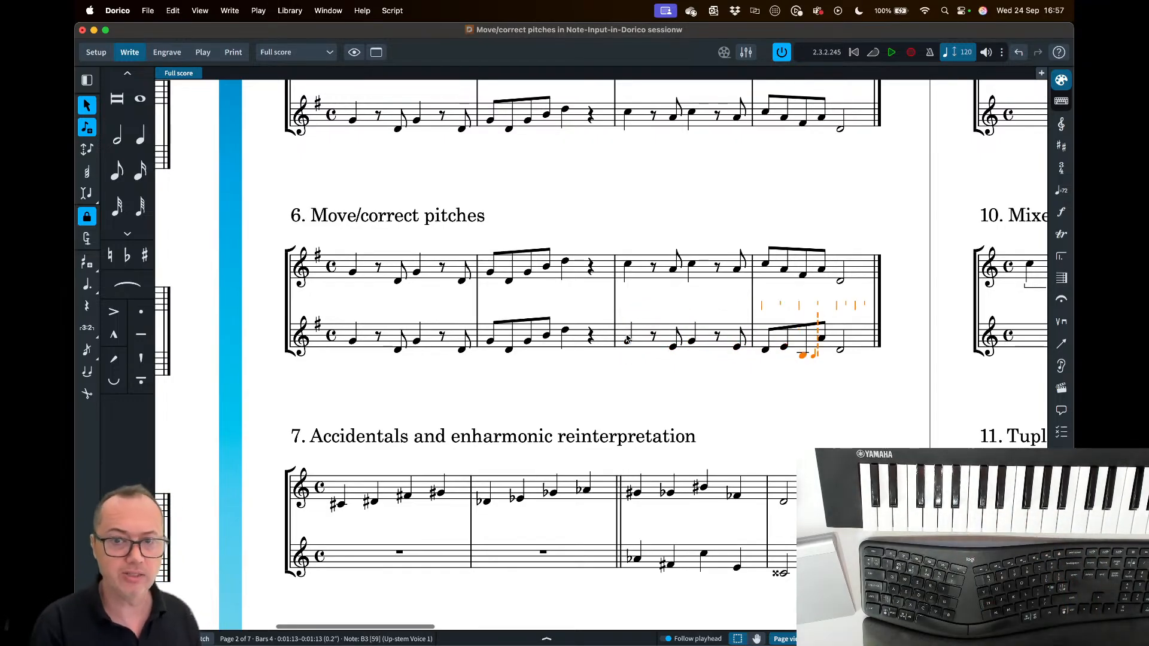
pyautogui.press('super+z')
pyautogui.press('super+z')
pyautogui.press('super+z')
pyautogui.press('super+z')
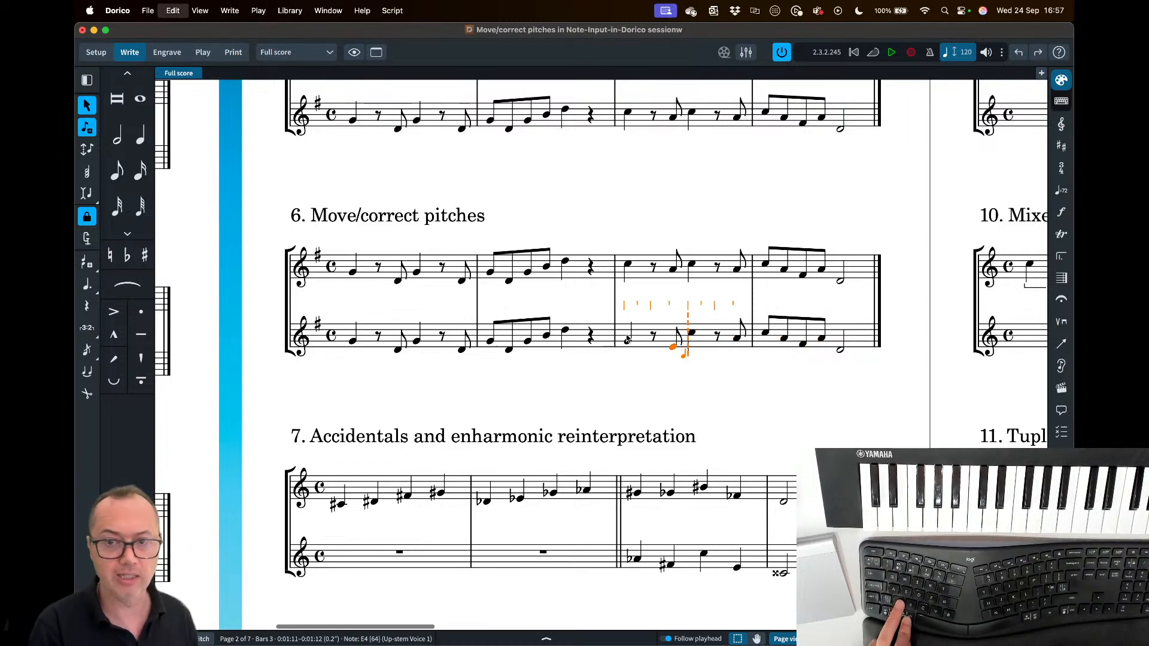
pyautogui.press('super+z')
pyautogui.press('Escape')
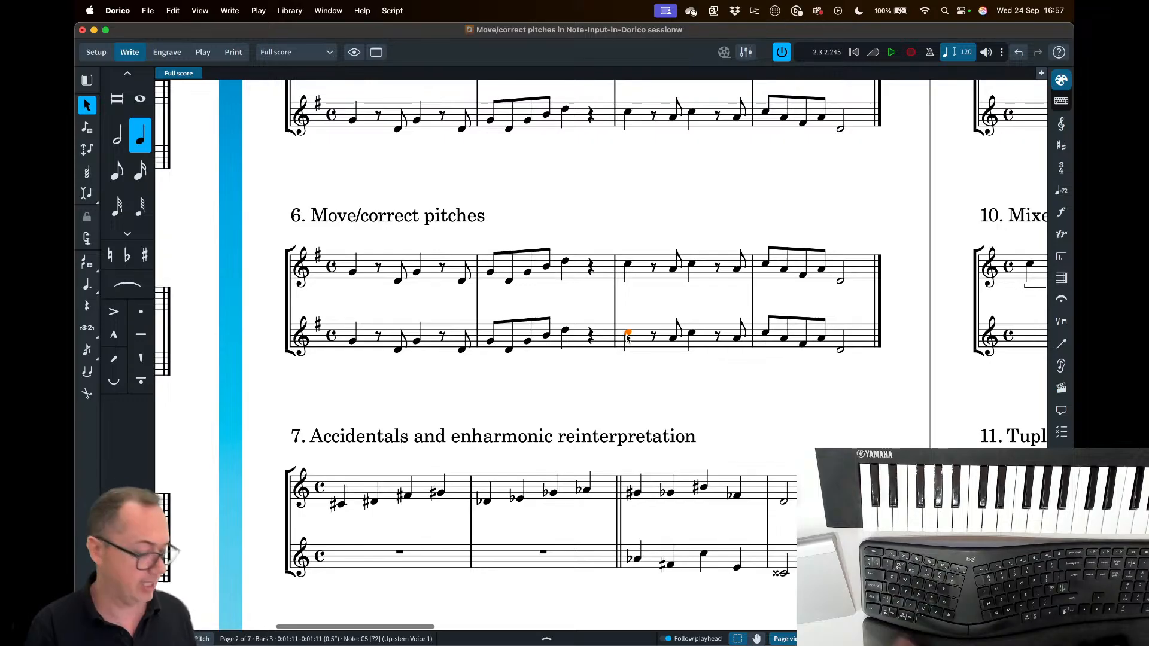
# - Try transposing the first lower-staff note of bar 3 down in chromatic steps, and bring it back up
pyautogui.hotkey('shift', 'alt', 'Down')
pyautogui.hotkey('shift', 'alt', 'Up')
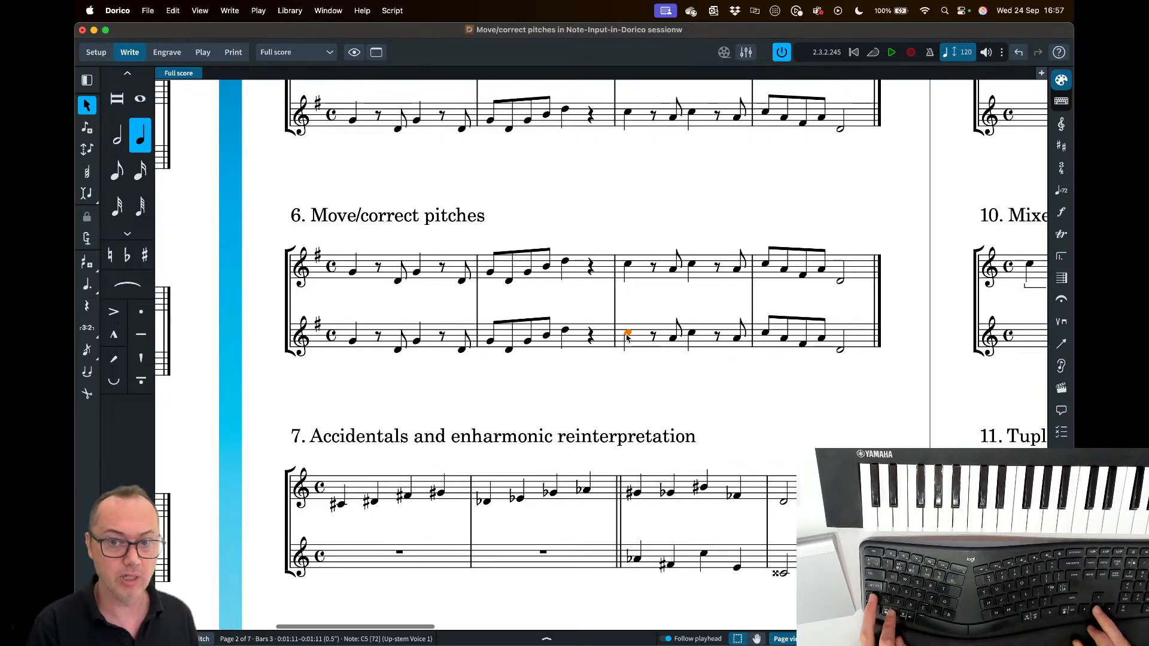
pyautogui.hotkey('shift', 'alt', 'Down')
pyautogui.hotkey('shift', 'alt', 'Down')
pyautogui.hotkey('shift', 'alt', 'Down')
pyautogui.hotkey('shift', 'alt', 'Up')
pyautogui.hotkey('shift', 'alt', 'Up')
pyautogui.hotkey('shift', 'alt', 'Up')
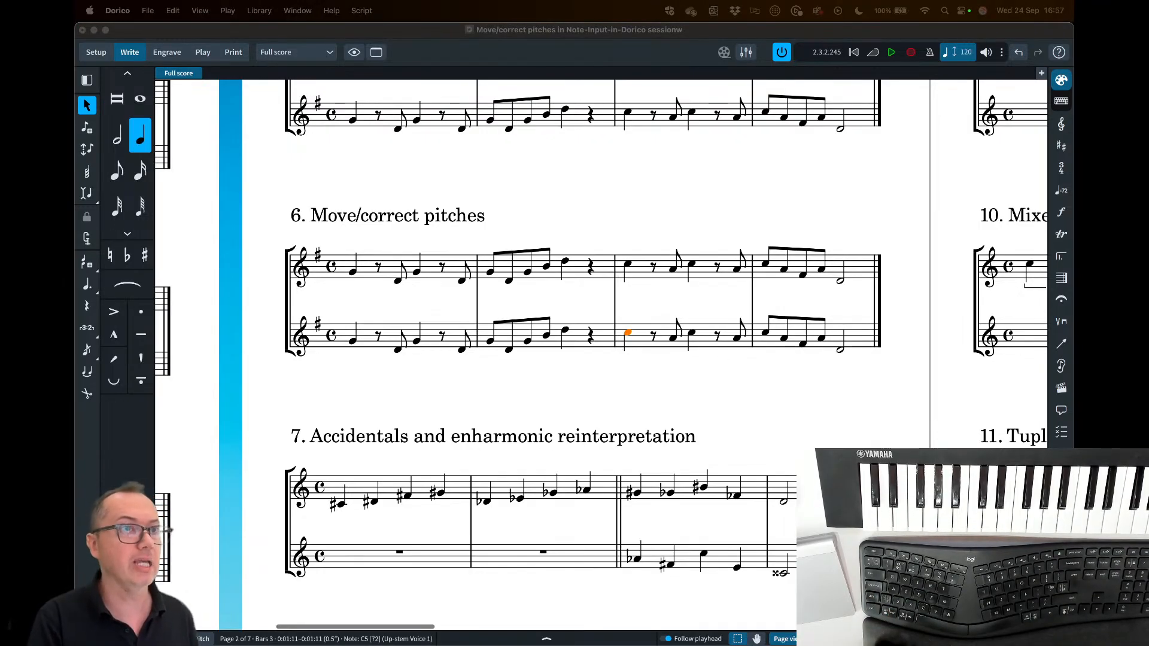
# - Switch to the Word notes and review section 6's transposition shortcuts for diatonic, chromatic and octave moves
pyautogui.moveTo(554, 0); pyautogui.dragTo(730, 33)
pyautogui.scroll(-5, 609, 351)
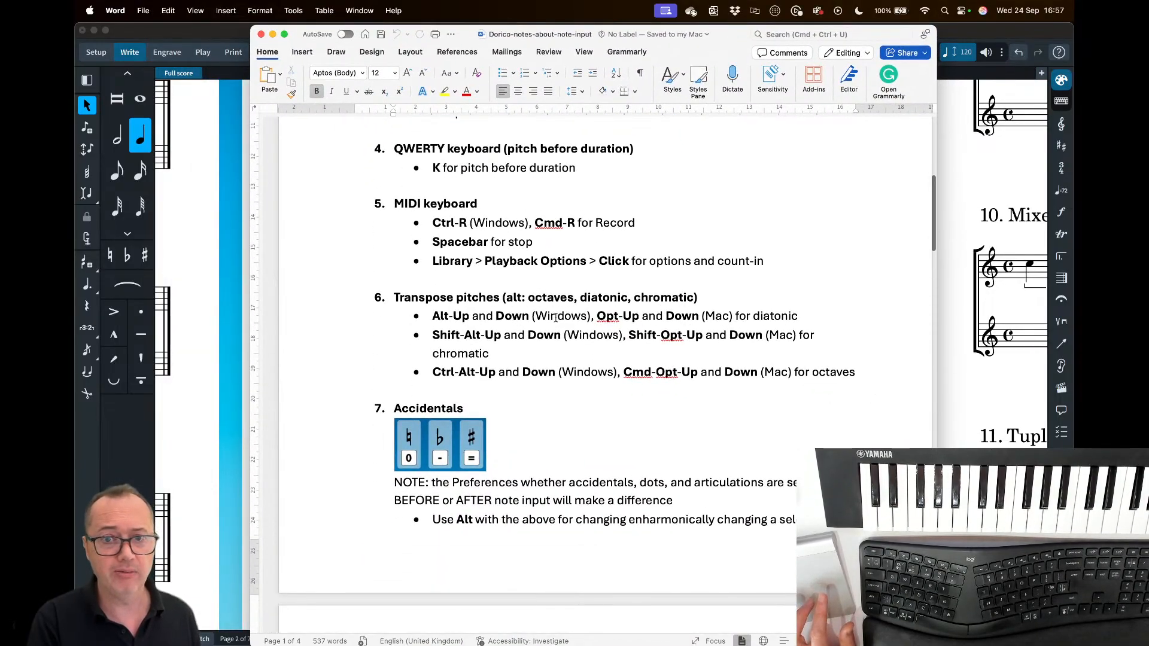
pyautogui.doubleClick(786, 317)
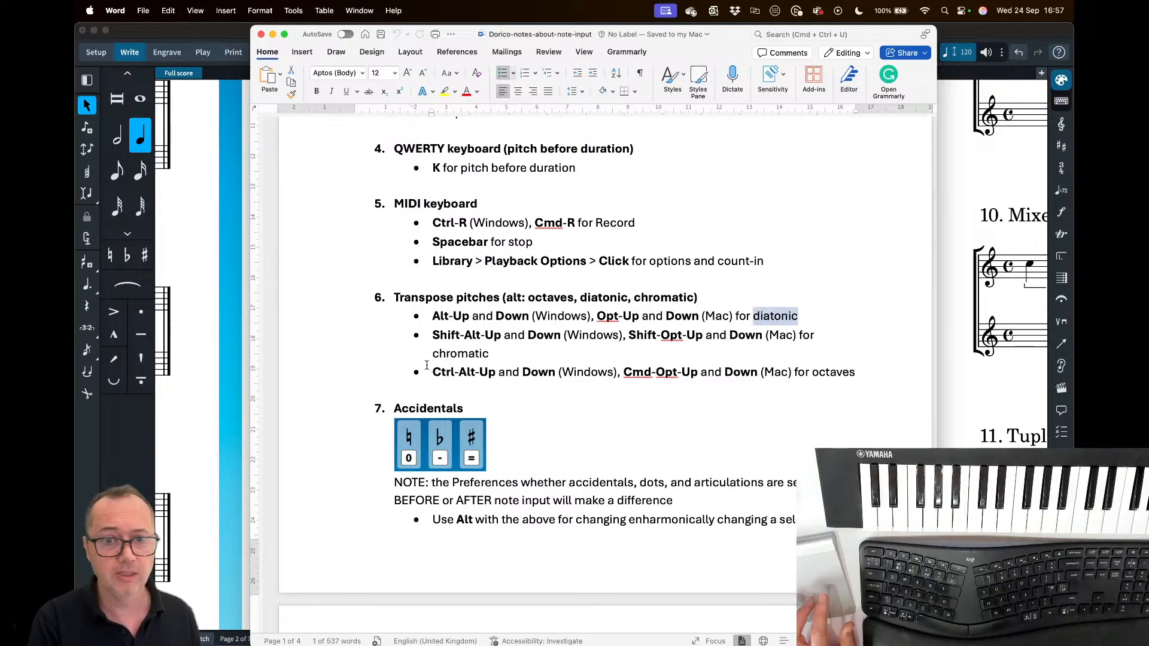
pyautogui.click(430, 372)
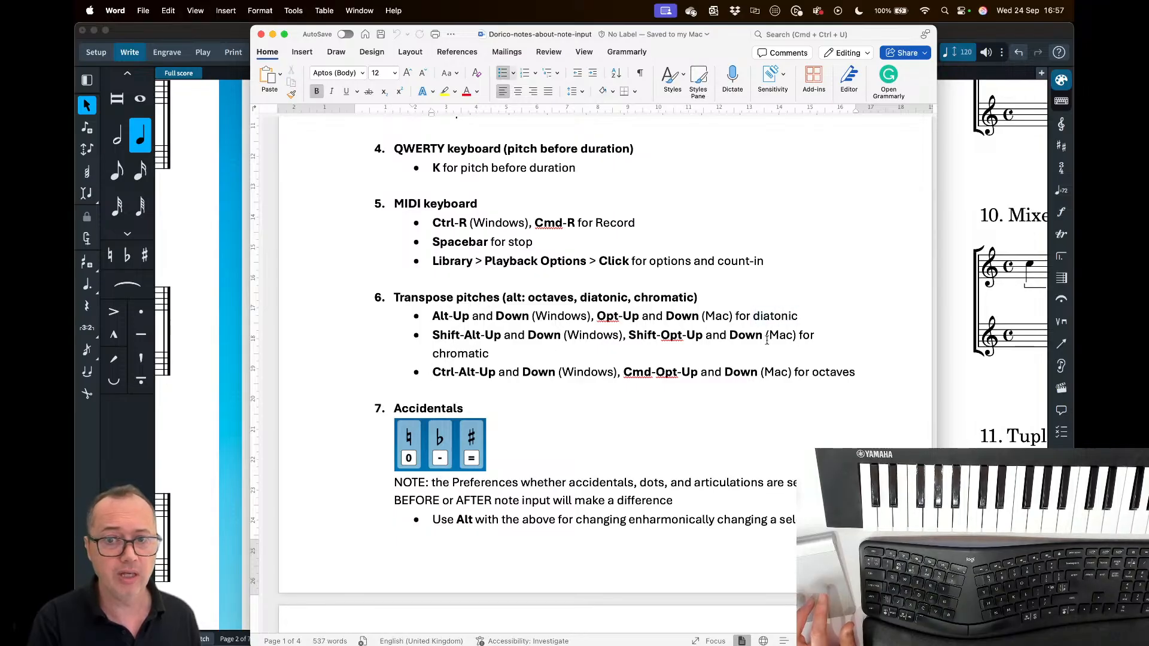
pyautogui.doubleClick(473, 355)
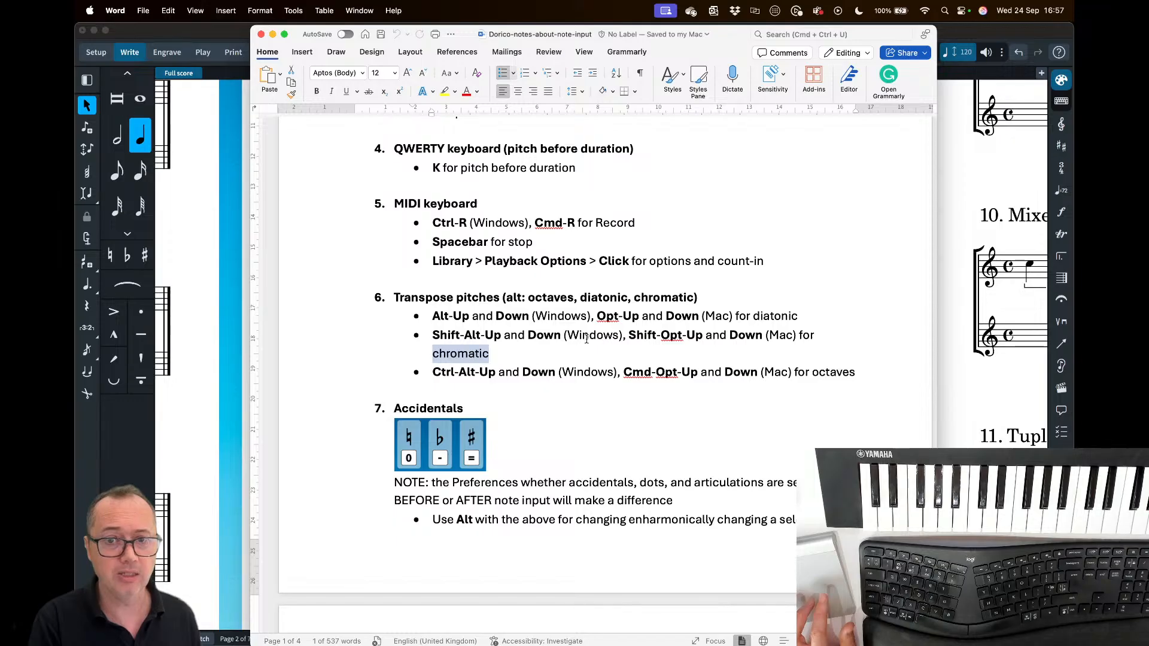
pyautogui.click(507, 386)
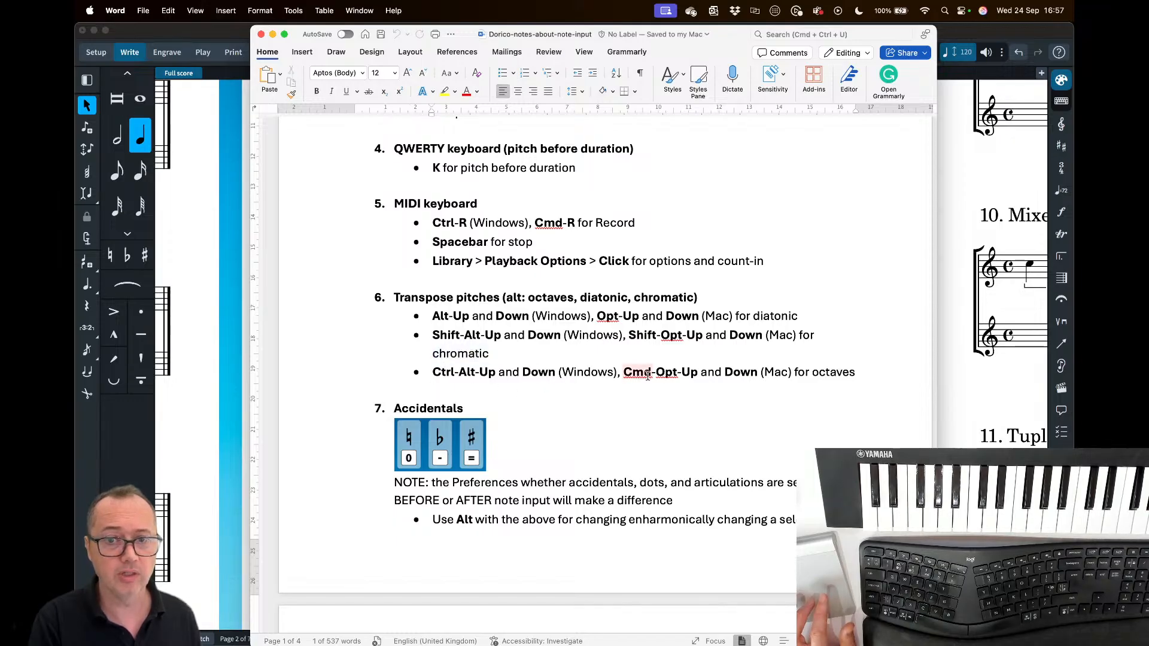
pyautogui.doubleClick(846, 372)
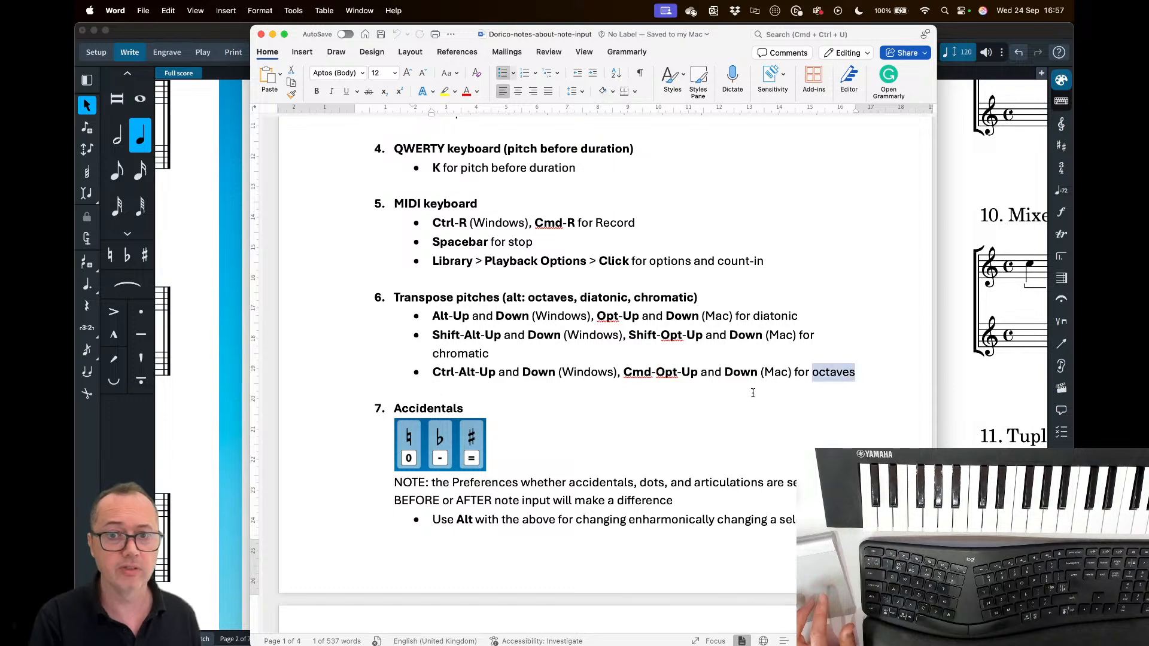
pyautogui.click(751, 388)
# - Switch back to Dorico and start note input at the beginning of bar 1 in exercise 7's lower staff
pyautogui.press('super+Tab')
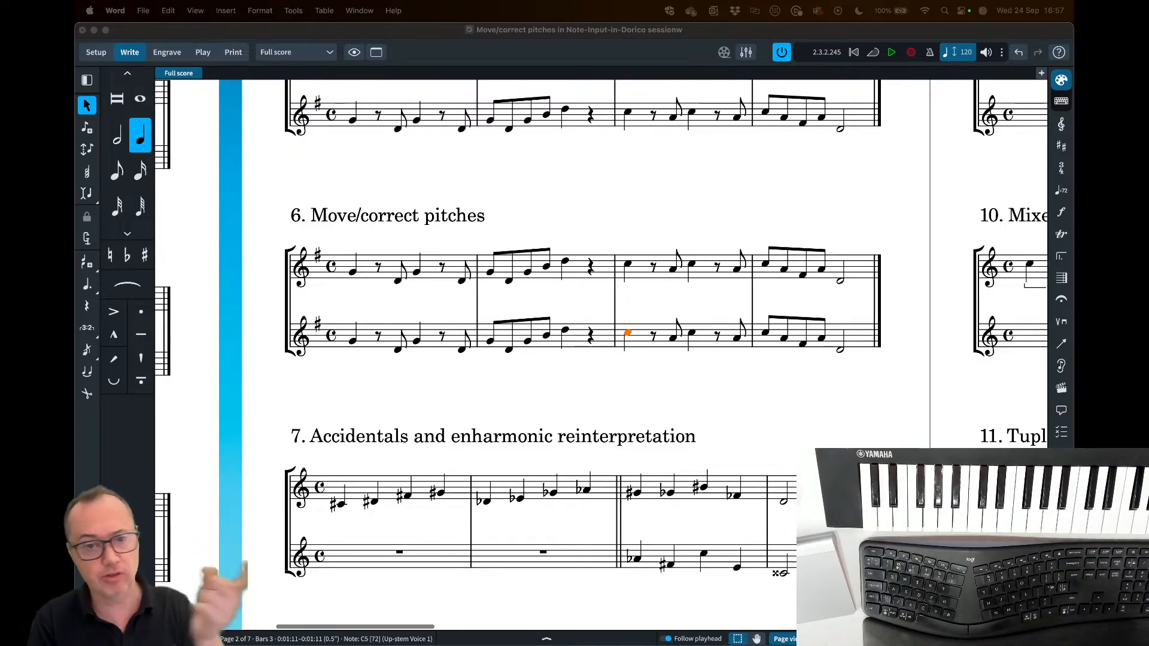
pyautogui.scroll(-5, 431, 389)
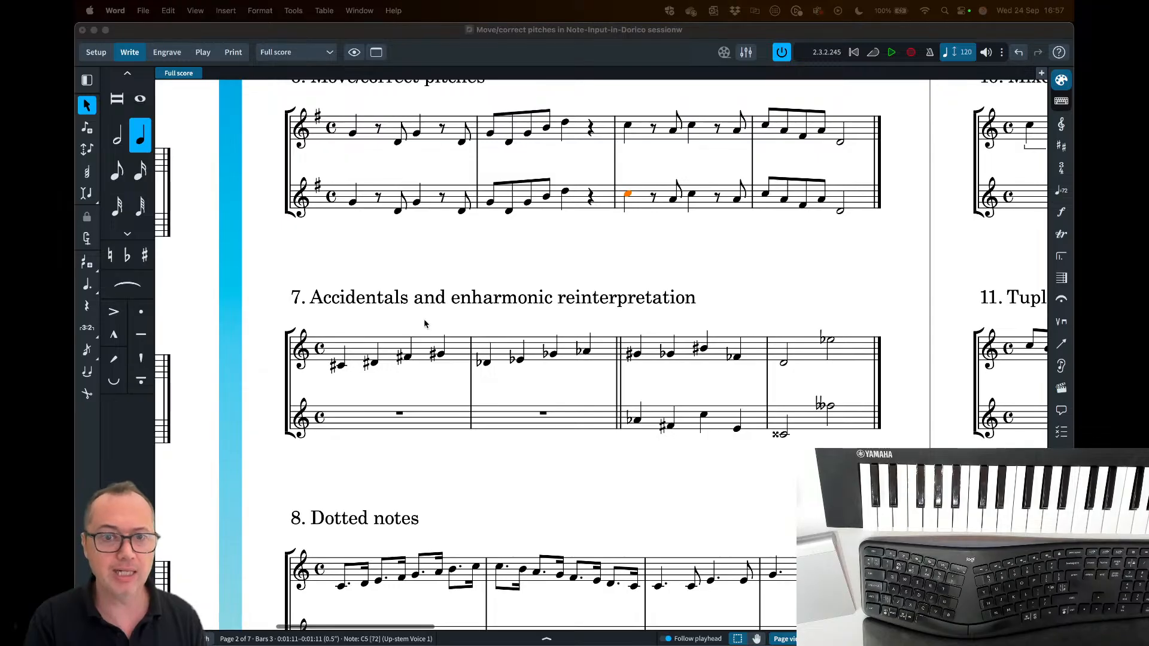
pyautogui.click(372, 395)
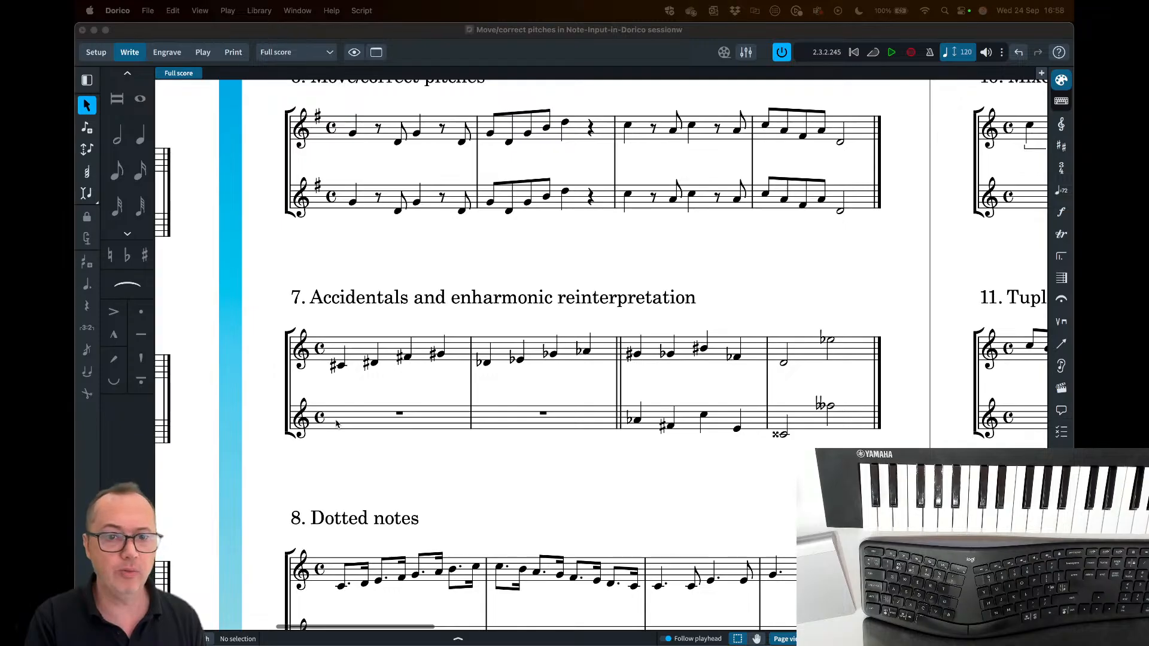
pyautogui.doubleClick(335, 423)
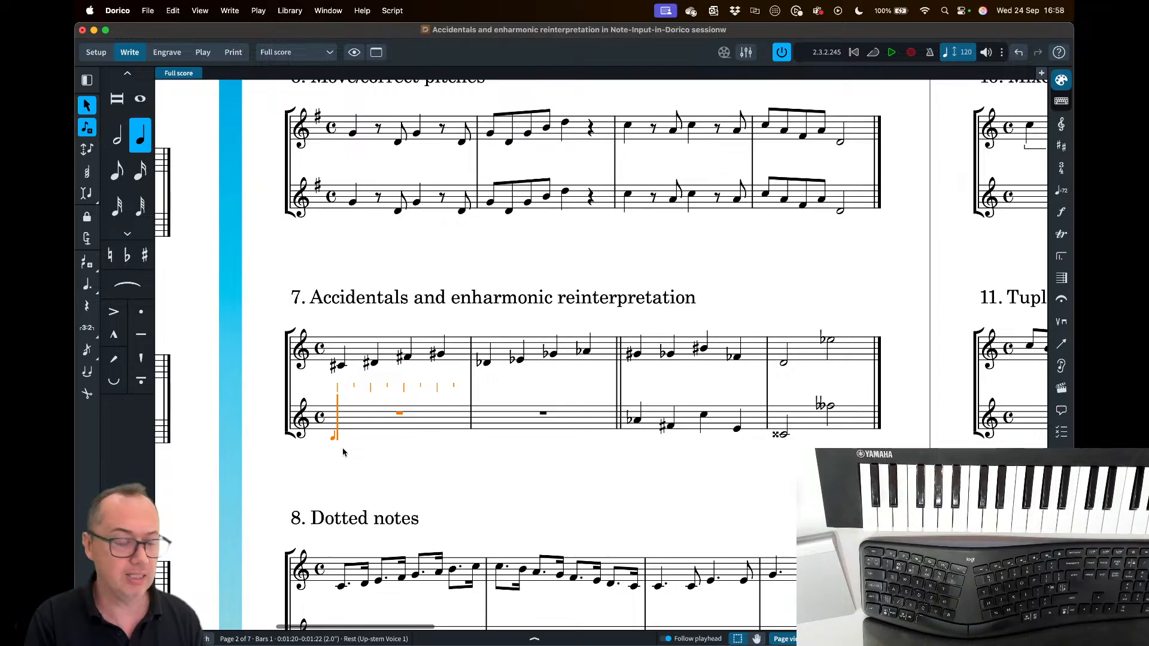
# - Try entering a quarter-note C, lowering it an octave and choosing a sharp after input, and undo the note
pyautogui.press('c')
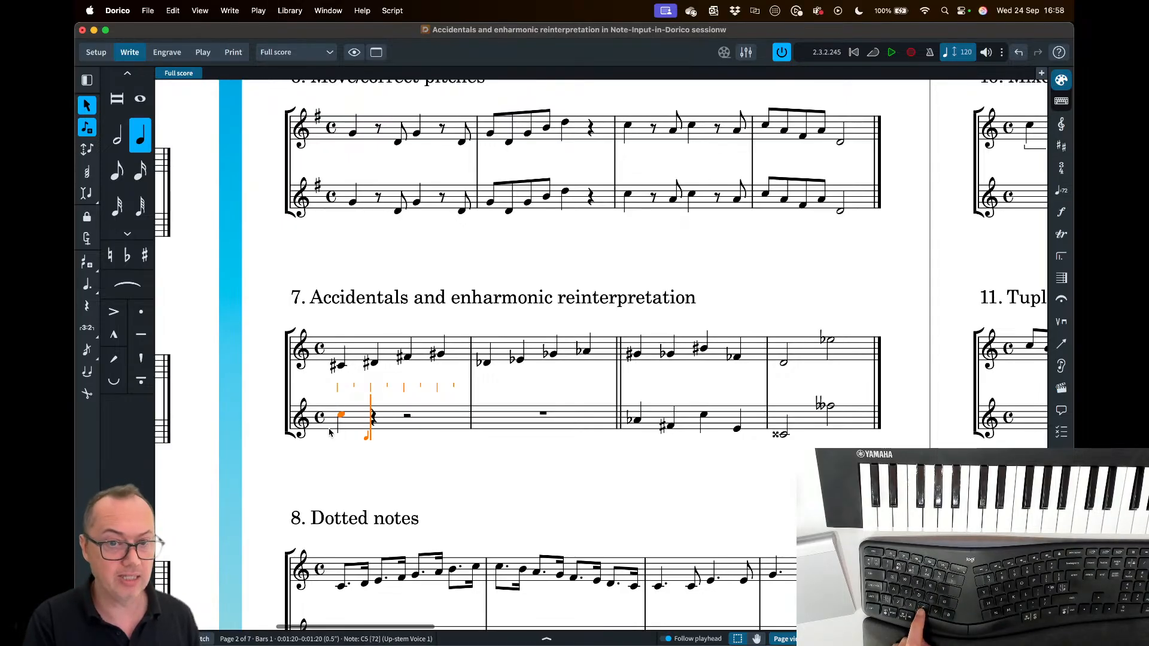
pyautogui.hotkey('ctrl', 'alt', 'Down')
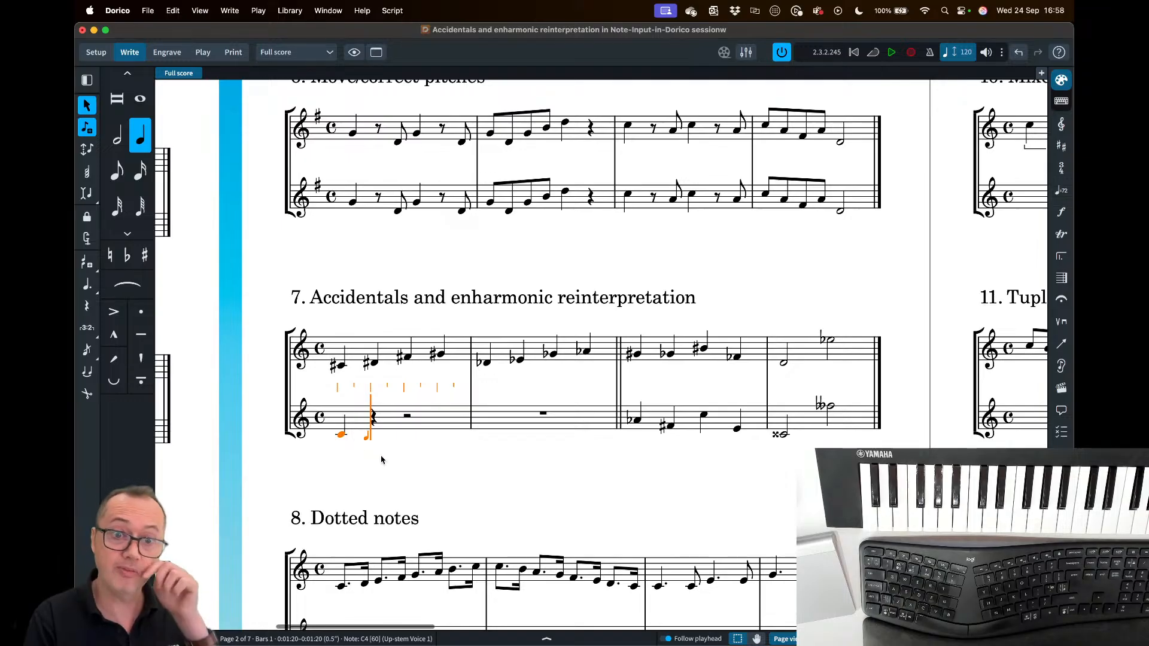
pyautogui.click(141, 264)
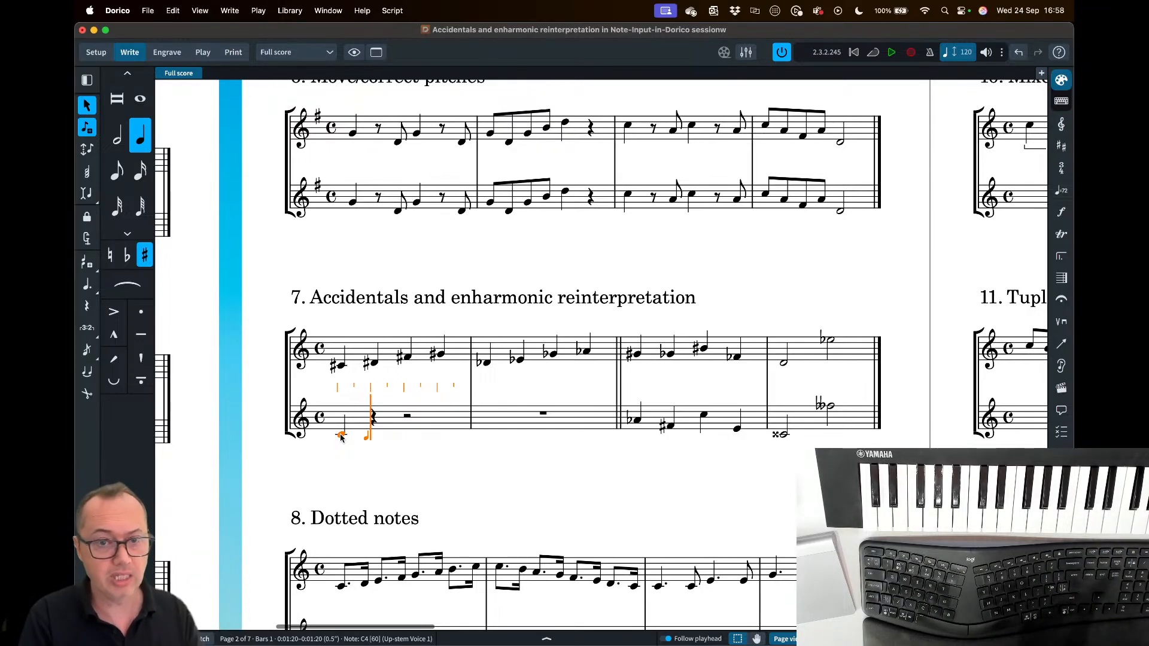
pyautogui.press('super+z')
pyautogui.press('super+z')
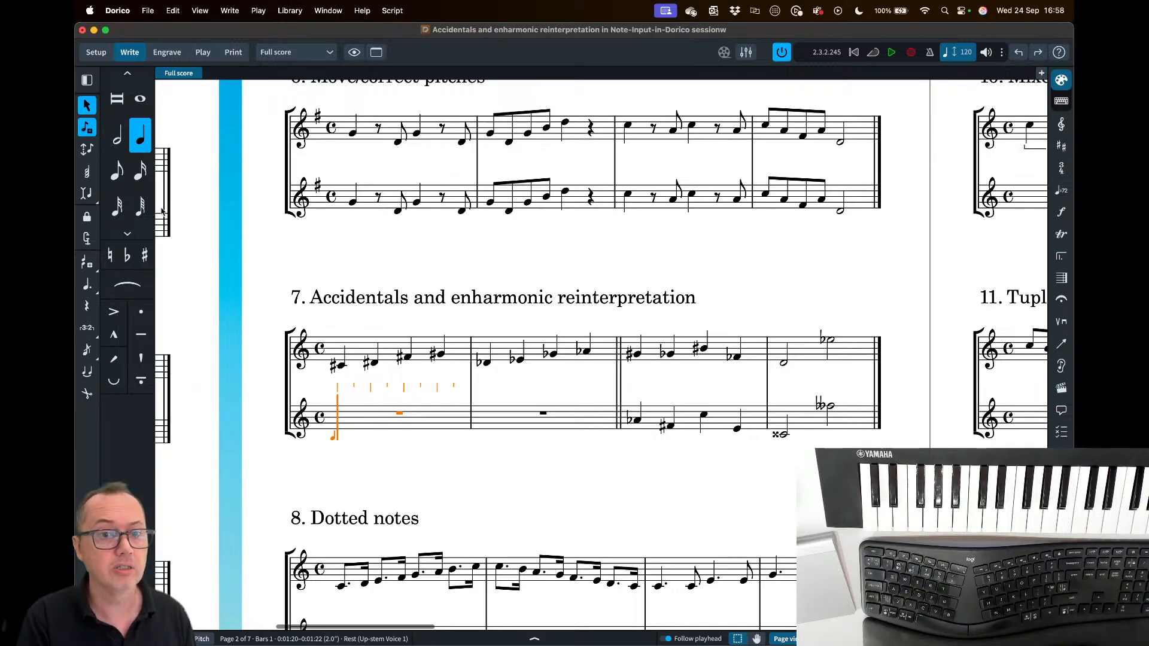
# - Enter a quarter-note C sharp at the start of exercise 7's lower staff and lower it an octave
pyautogui.click(144, 256)
pyautogui.press('c')
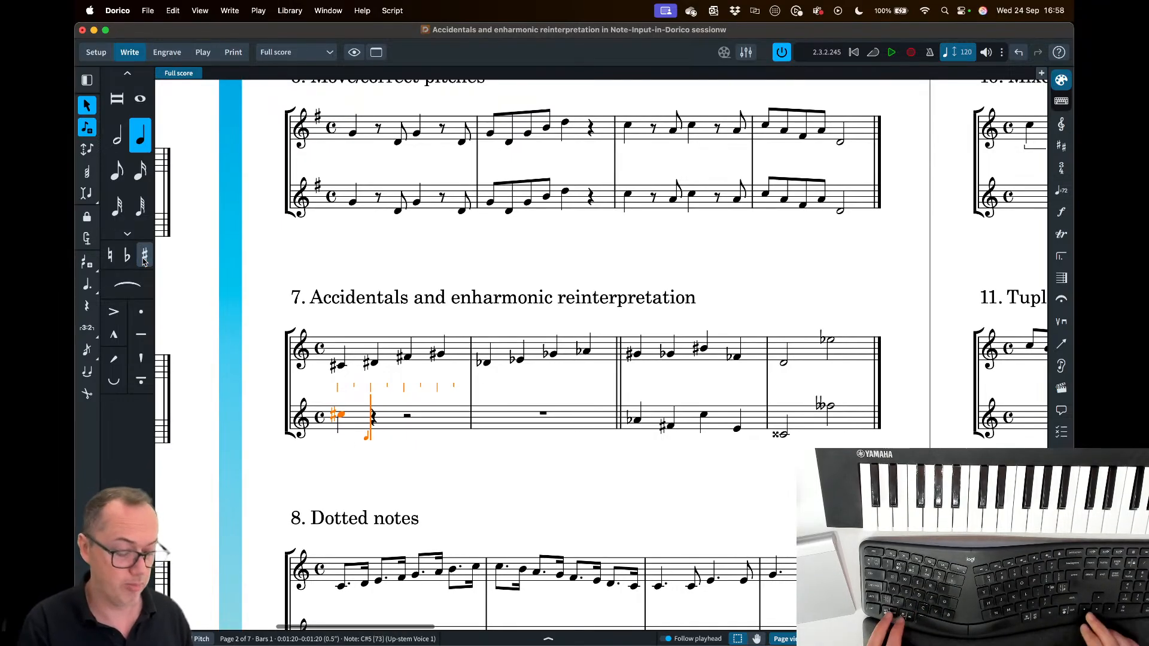
pyautogui.press('super+alt+Down')
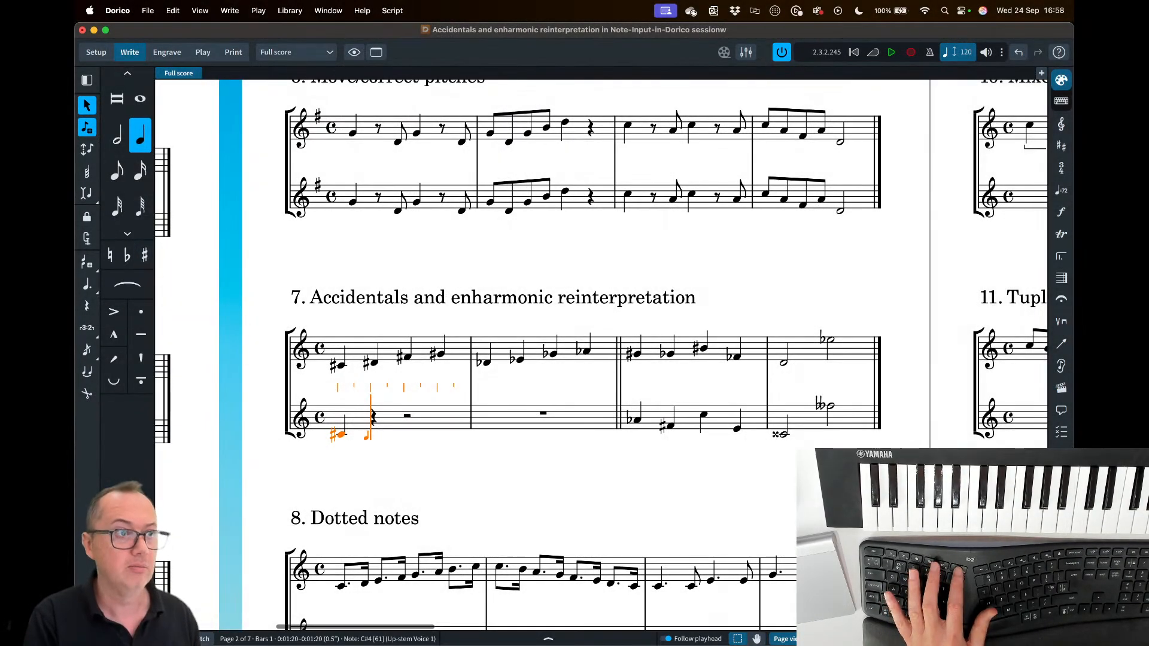
# - Switch to the Word notes, review section 7's shortcuts for natural, flat and sharp, and return to Dorico
pyautogui.moveTo(75, 1); pyautogui.dragTo(926, 37)
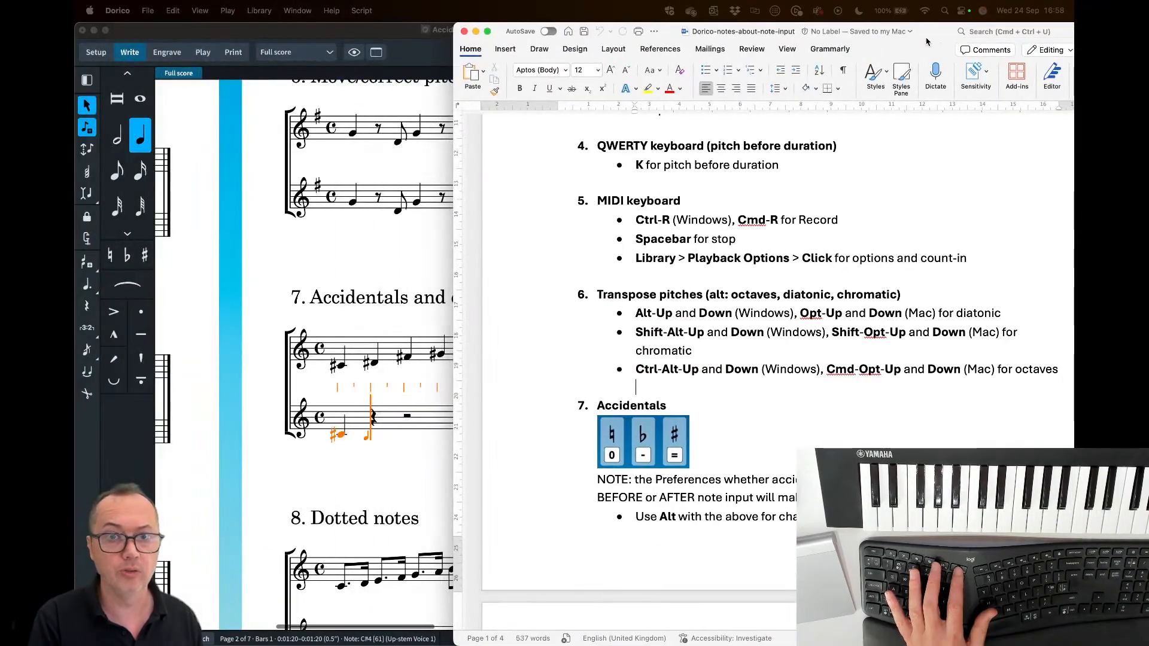
pyautogui.scroll(-1, 634, 446)
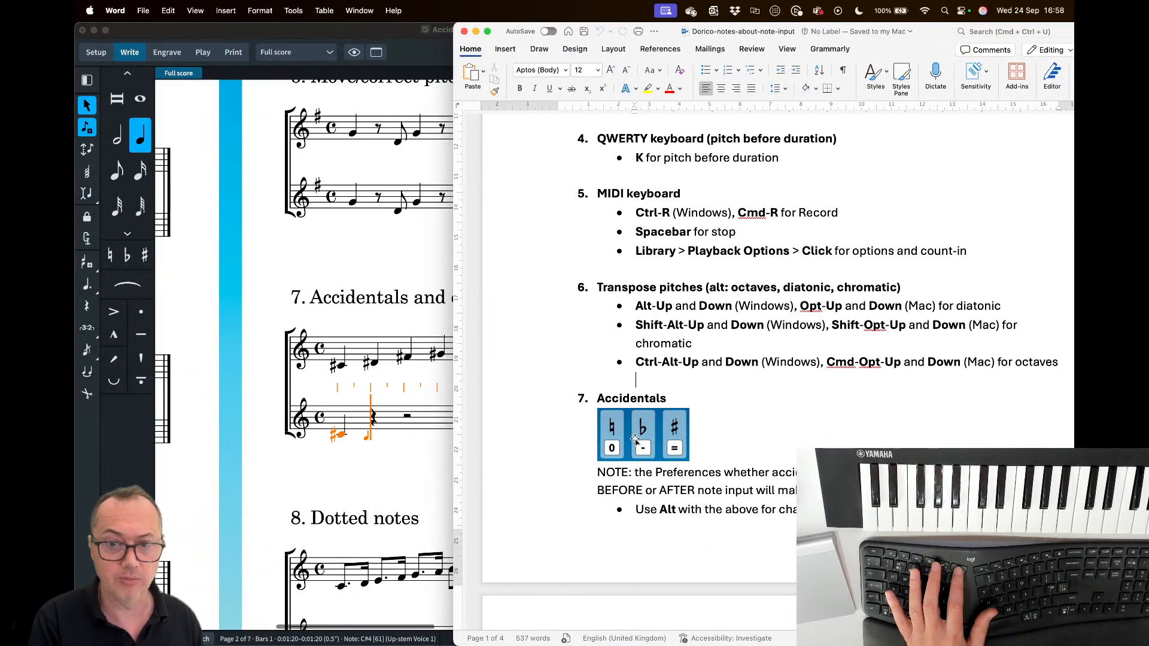
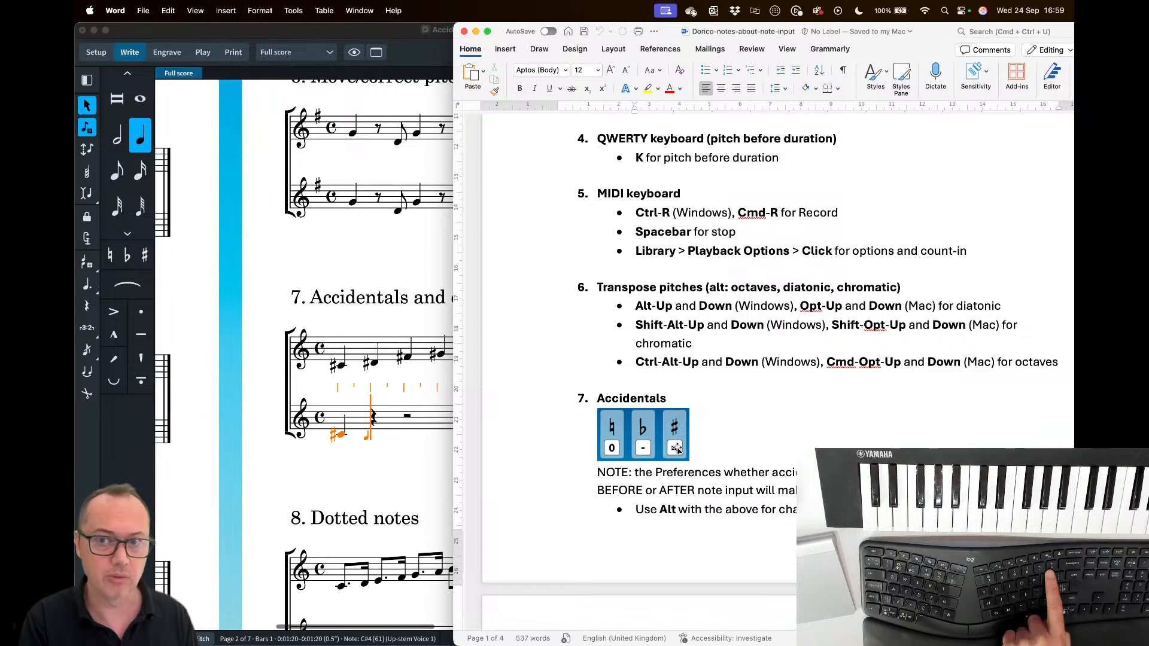
pyautogui.moveTo(936, 31); pyautogui.dragTo(0, 57)
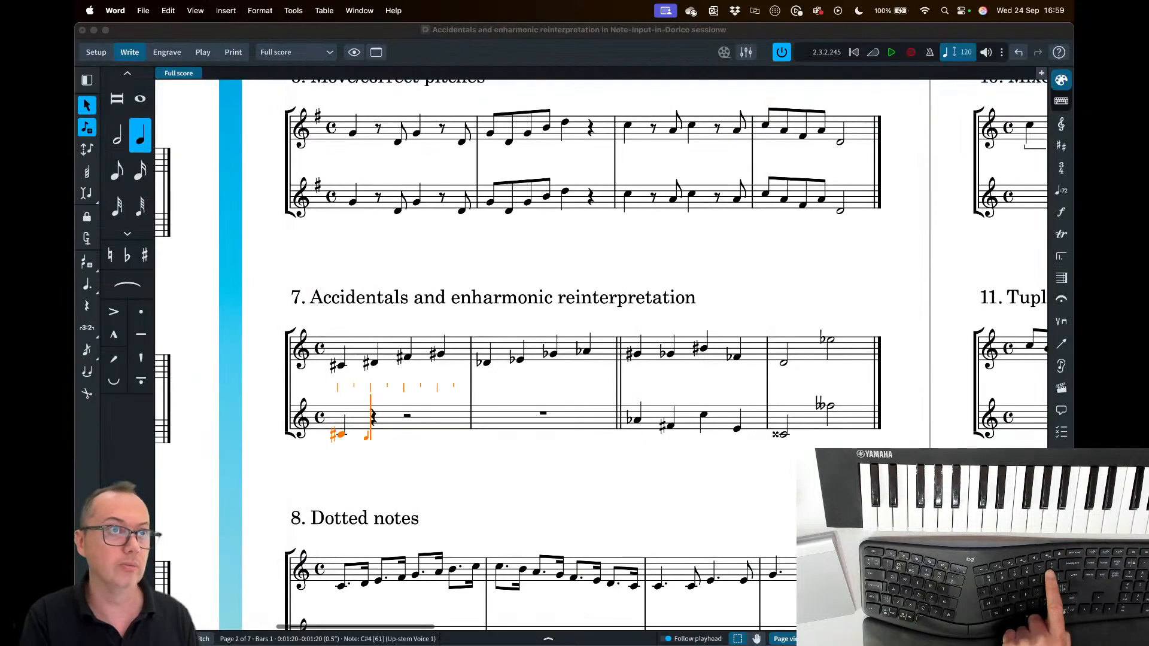
pyautogui.click(381, 45)
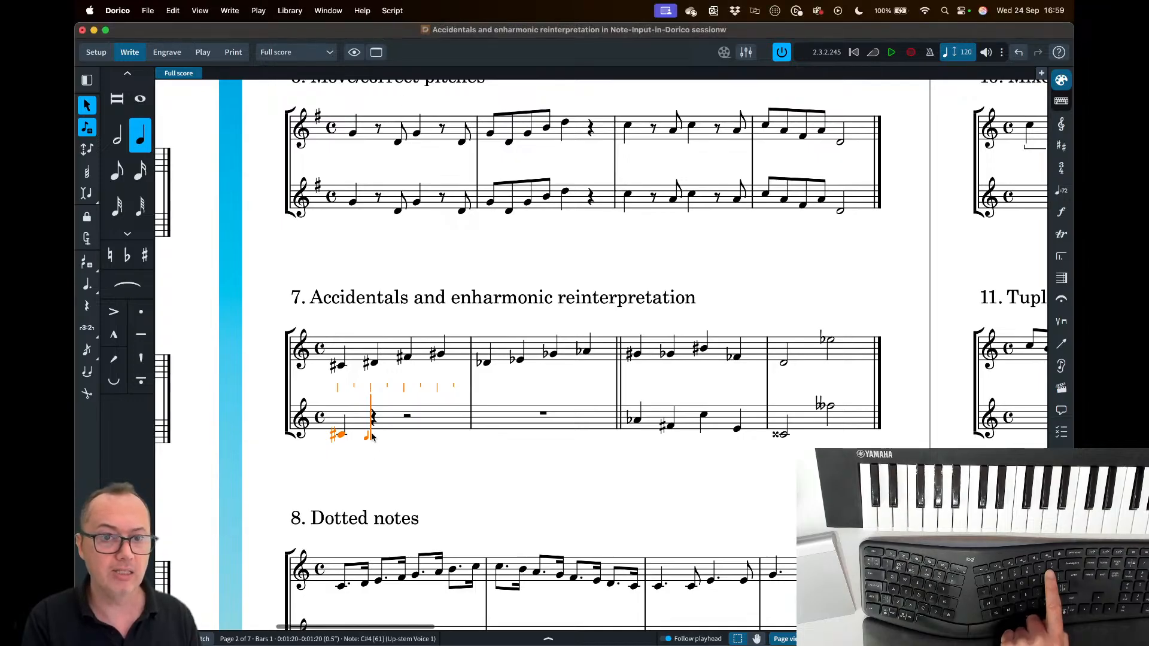
# - Enter quarter notes D sharp, F sharp and G sharp to fill bar 1 of exercise 7's lower staff
pyautogui.press('=')
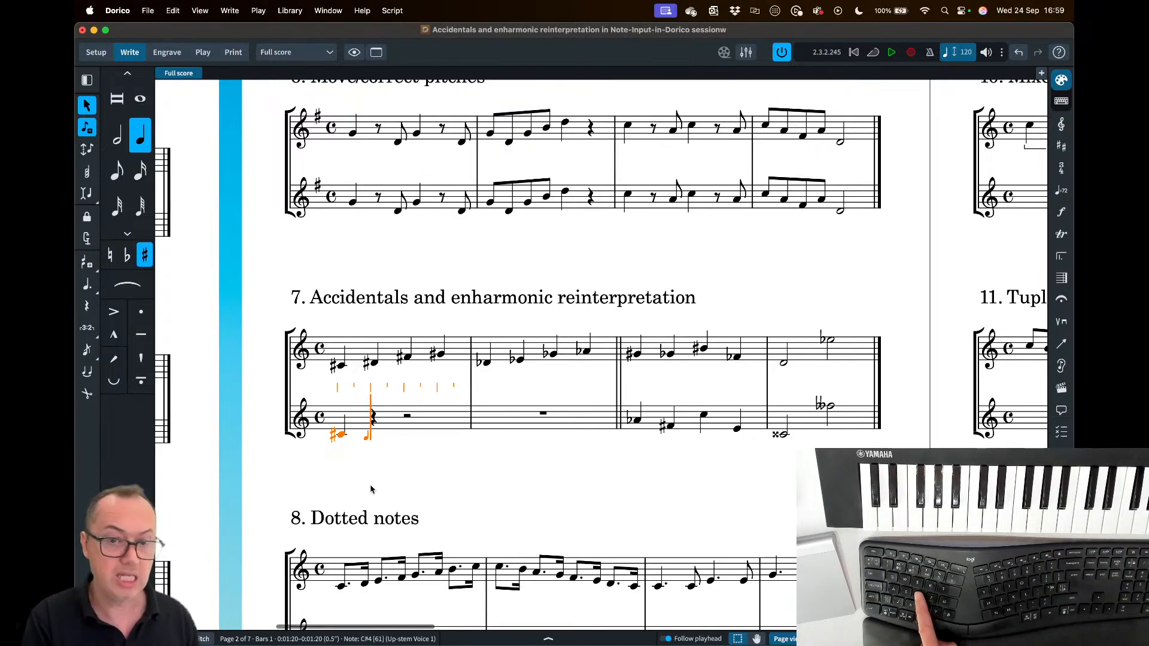
pyautogui.press('d')
pyautogui.press('=')
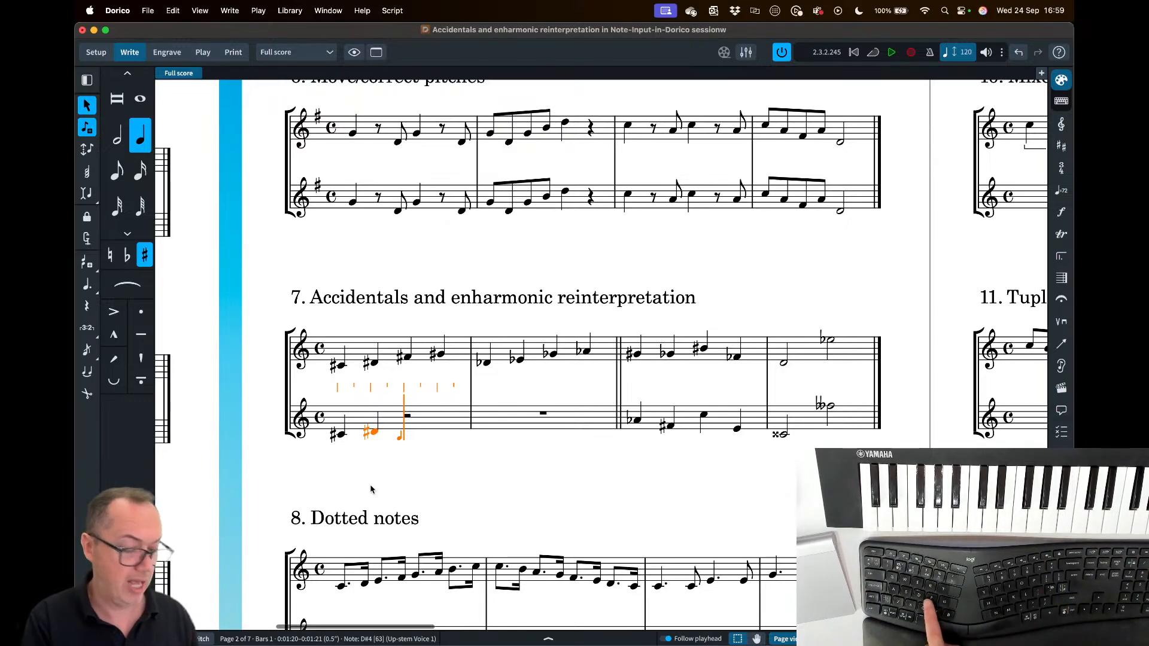
pyautogui.press('f')
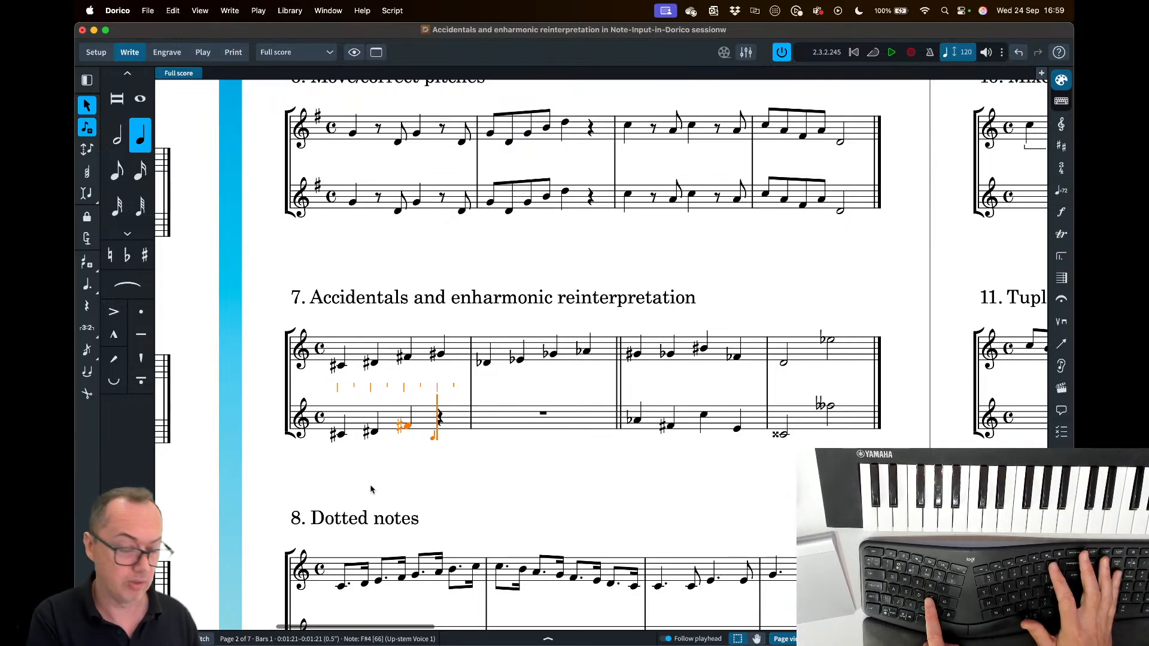
pyautogui.press('=')
pyautogui.press('g')
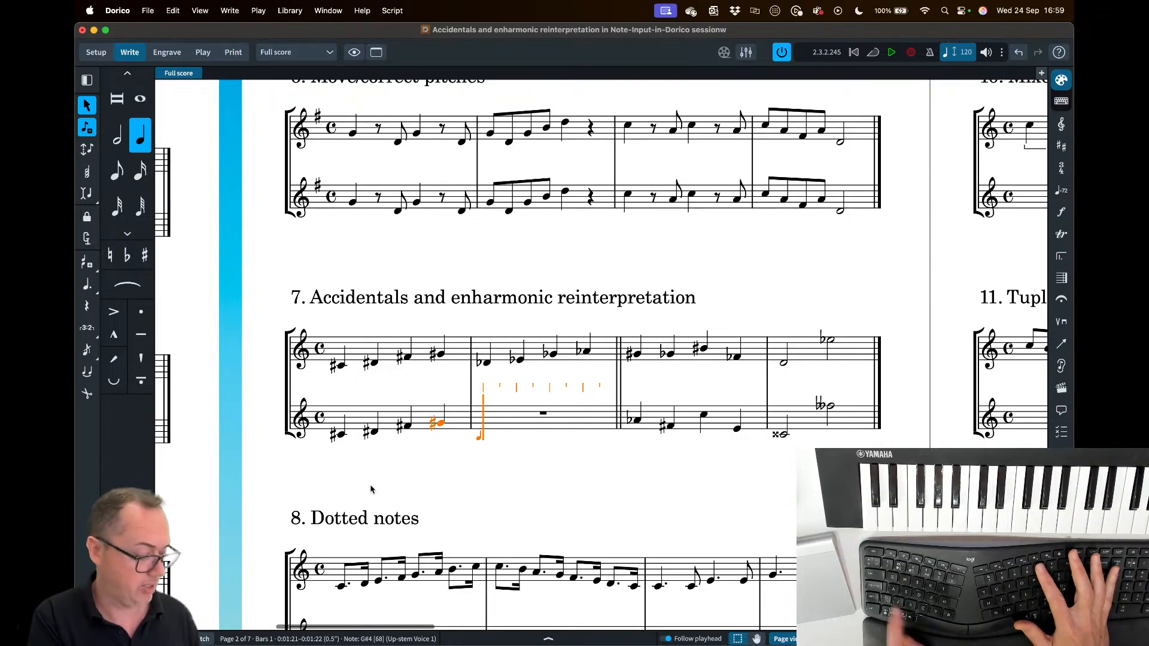
# - Enter quarter notes D flat, E flat, G flat and A flat in bar 2 of exercise 7's lower staff
pyautogui.press('-')
pyautogui.press('d')
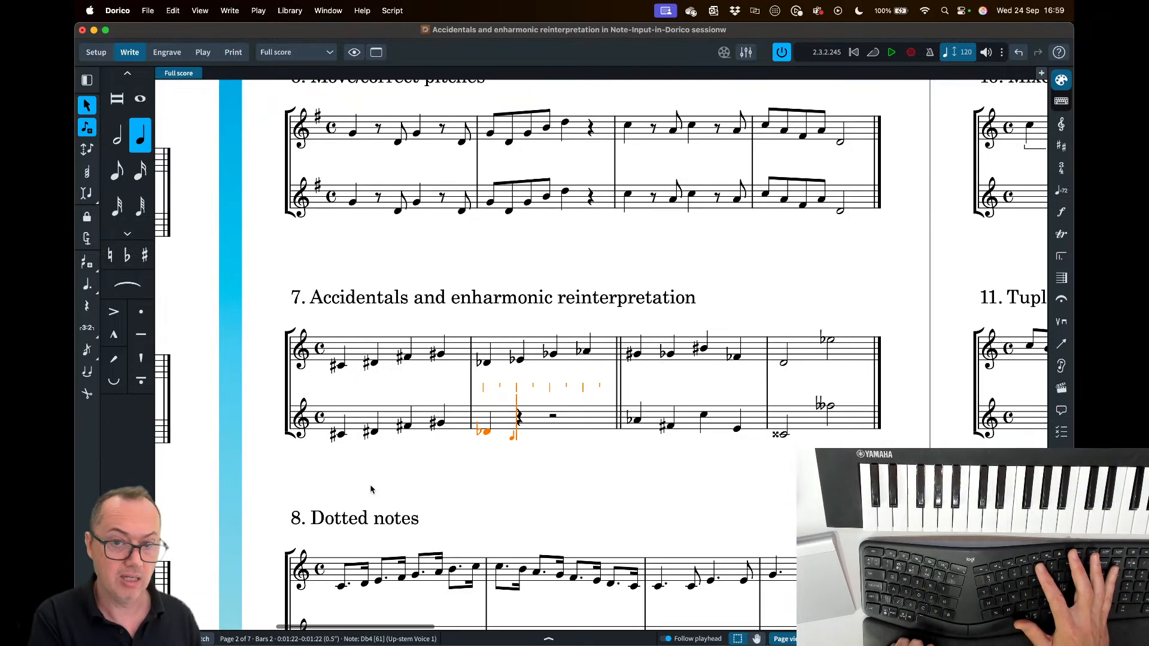
pyautogui.press('-')
pyautogui.press('e')
pyautogui.press('-')
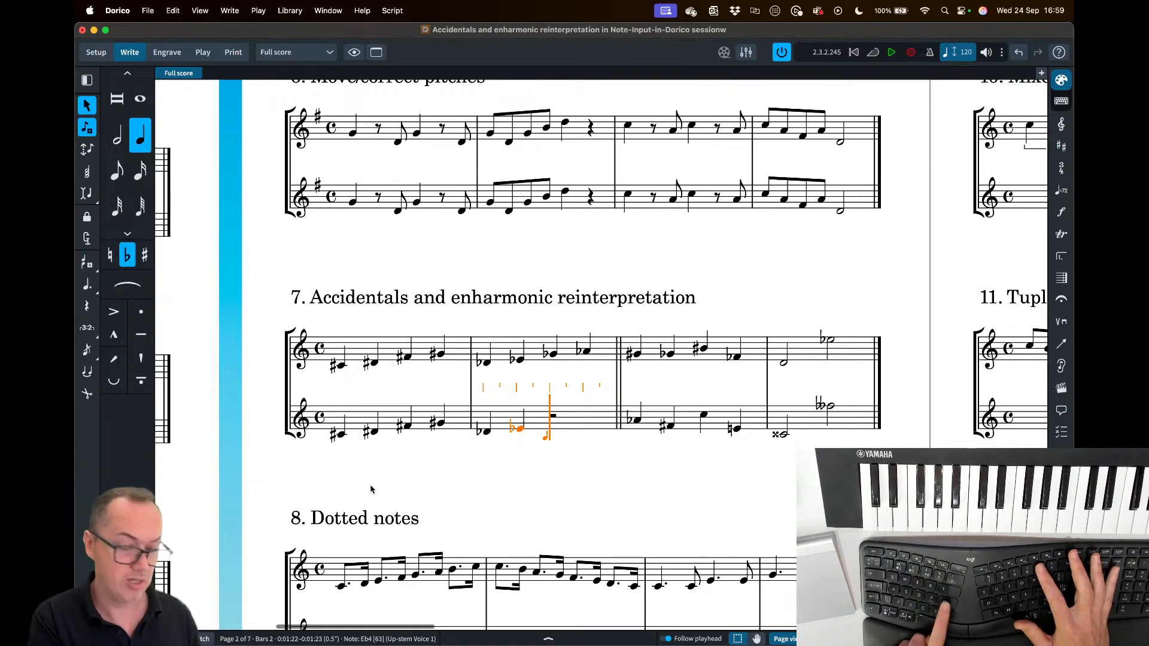
pyautogui.press('g')
pyautogui.press('-')
pyautogui.press('a')
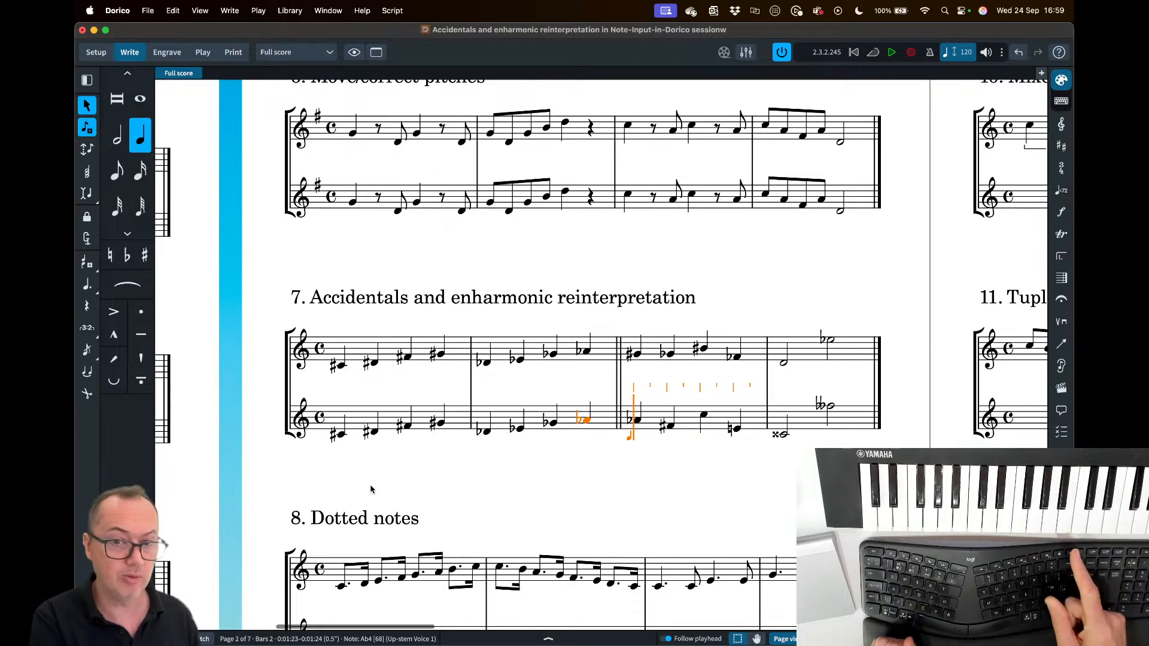
# - Undo the sharp and flat notes entered in bars 1 and 2 of exercise 7's lower staff
pyautogui.press('super+z')
pyautogui.press('super+z')
pyautogui.press('super+z')
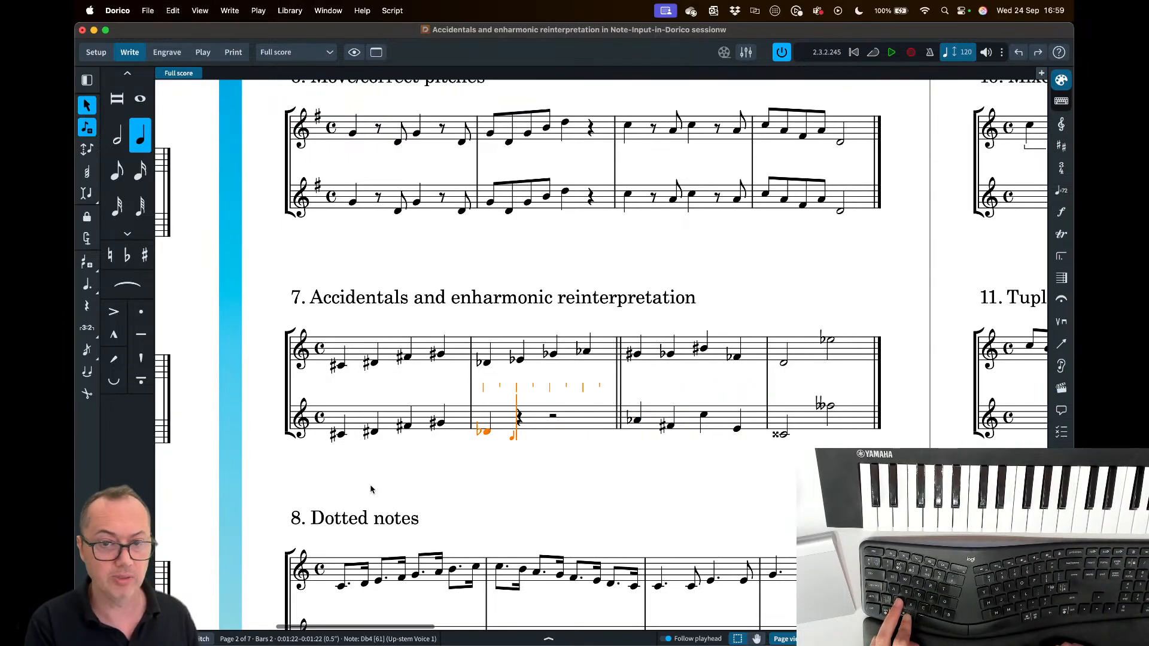
pyautogui.press('super+z')
pyautogui.press('super+z')
pyautogui.press('super+z')
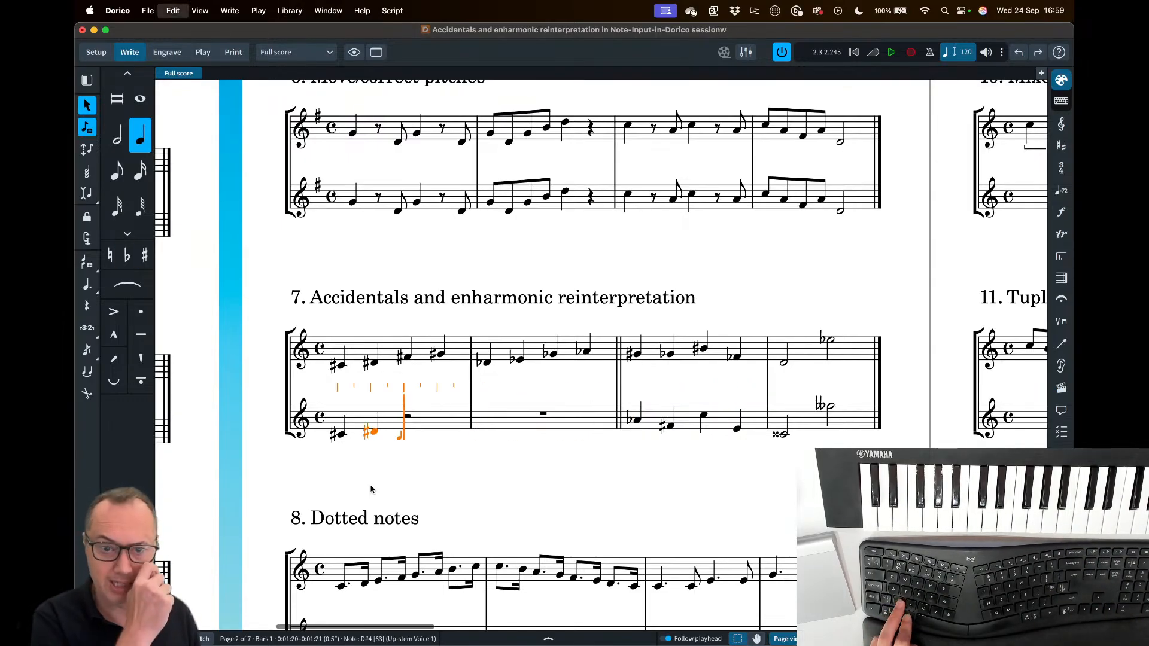
pyautogui.press('super+z')
pyautogui.press('super+z')
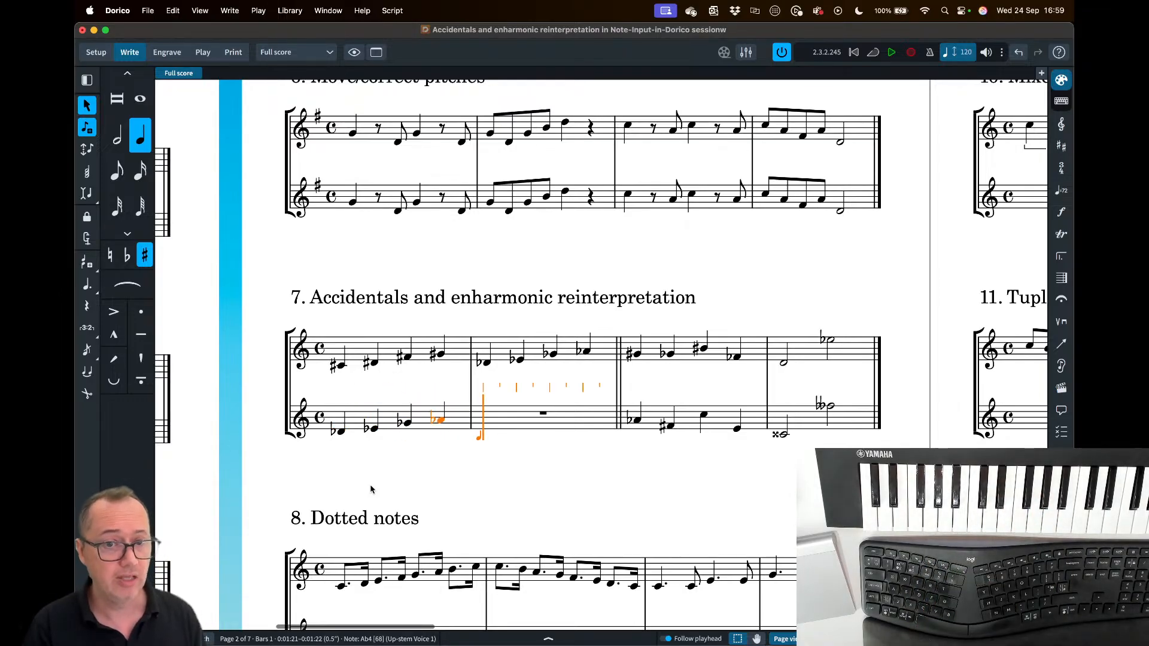
# - Undo the four flat quarter notes in bar 1 of exercise 7's lower staff
pyautogui.press('super+z')
pyautogui.press('super+z')
pyautogui.press('super+z')
pyautogui.press('super+z')
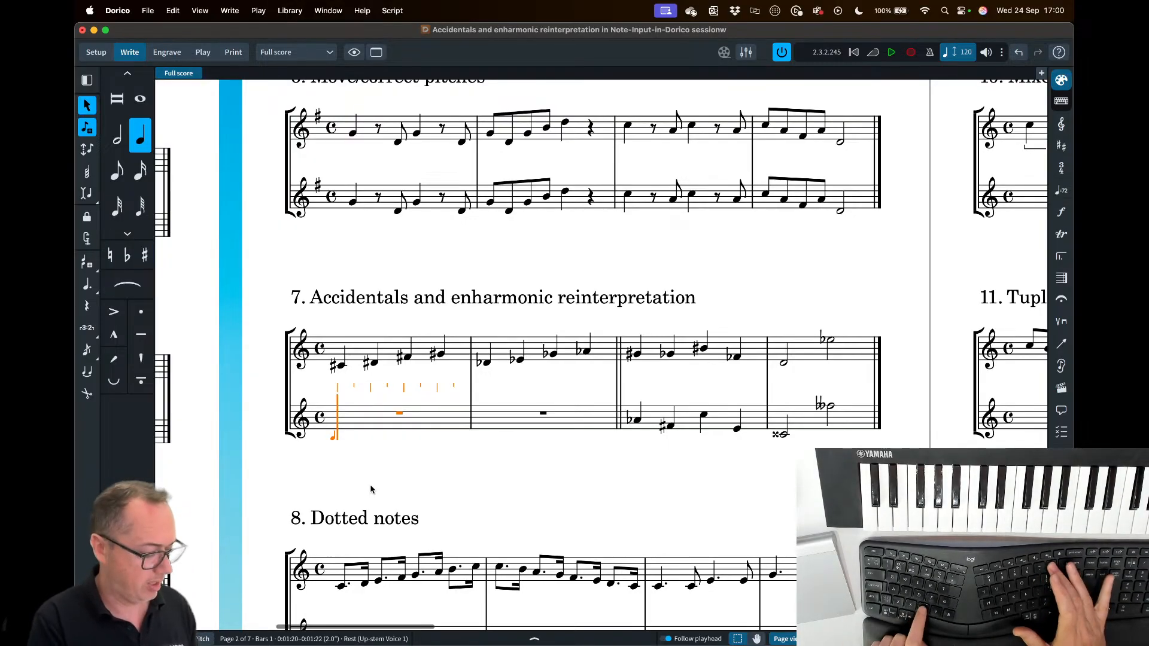
# - Enter quarter notes C and D sharp in bar 1 of exercise 7's lower staff and leave note input
pyautogui.press('c')
pyautogui.press('d')
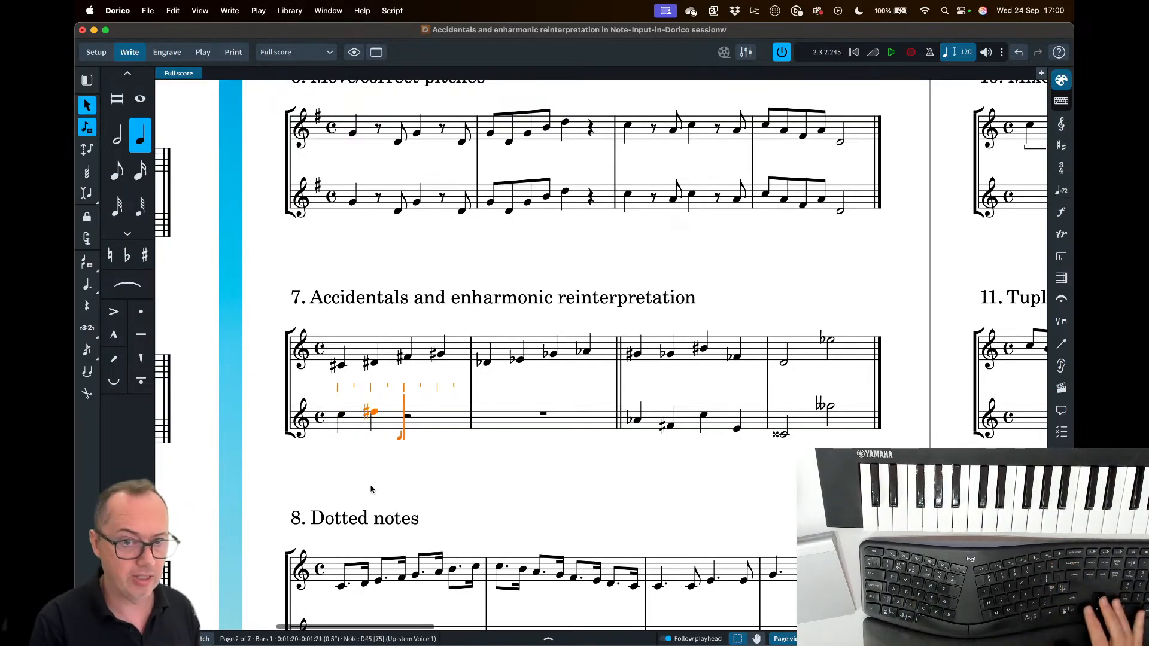
pyautogui.press('Escape')
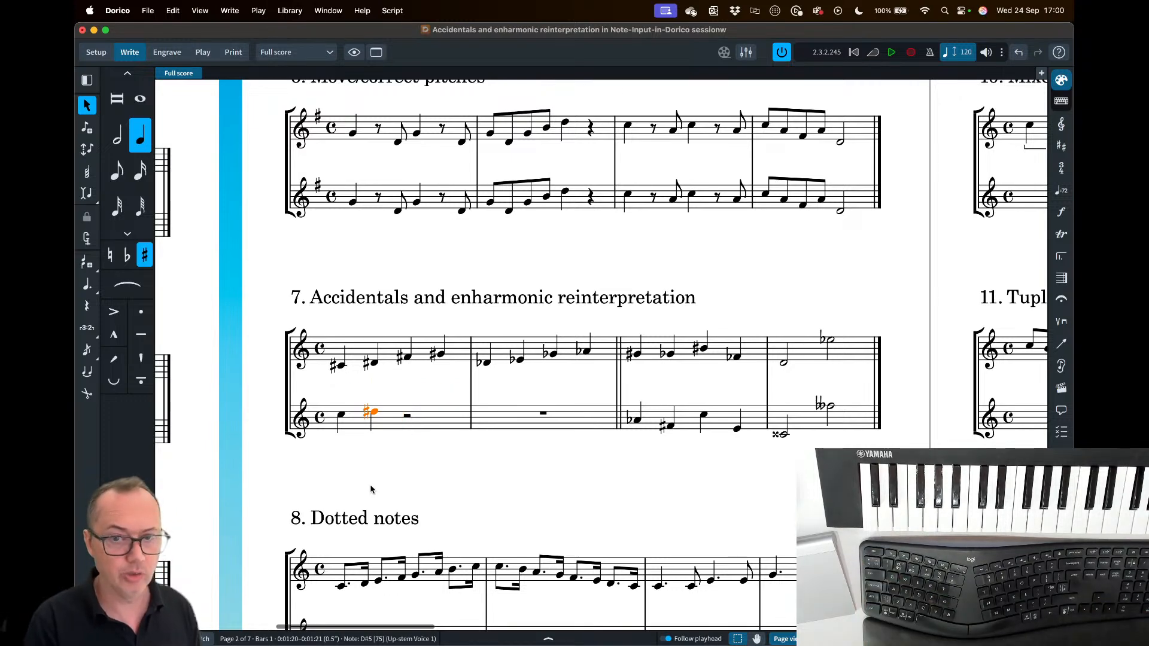
# - Respell the first note of bar 3 in exercise 7's lower staff enharmonically, ending on G sharp
pyautogui.click(637, 421)
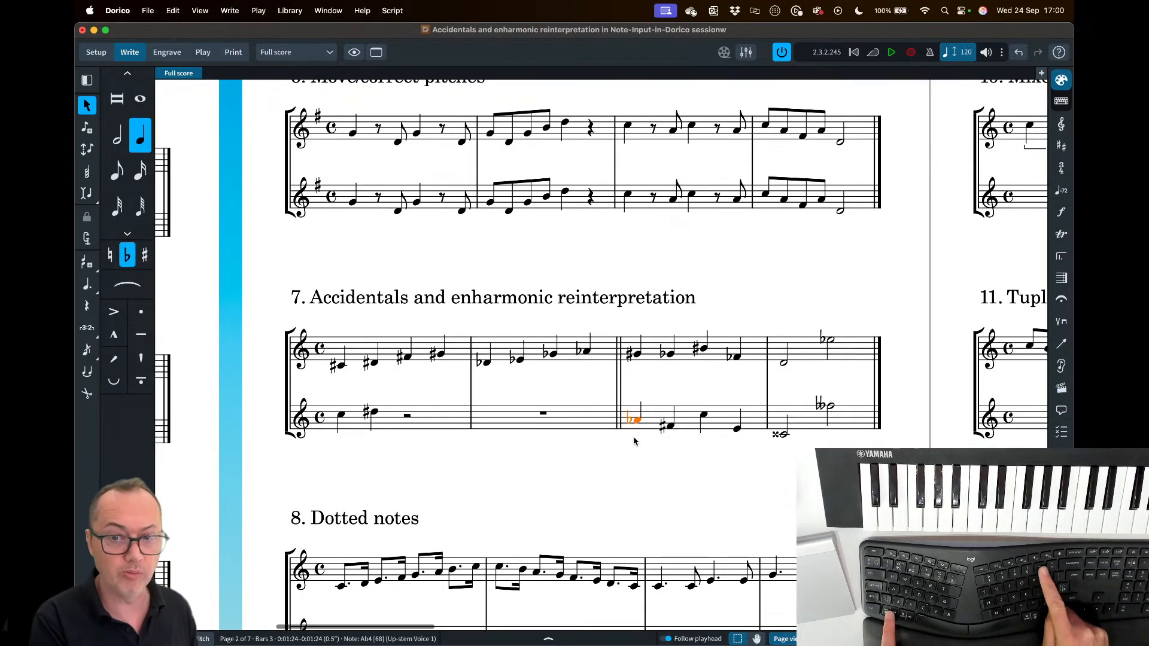
pyautogui.hotkey('alt', '-')
pyautogui.hotkey('alt', '=')
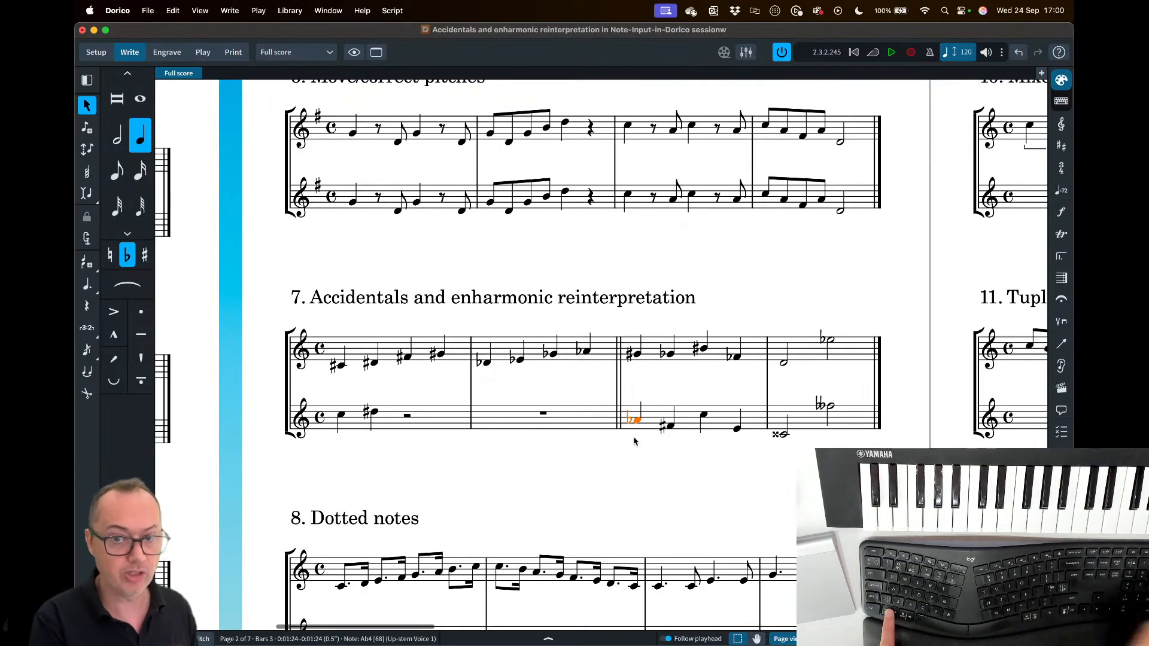
pyautogui.hotkey('alt', '=')
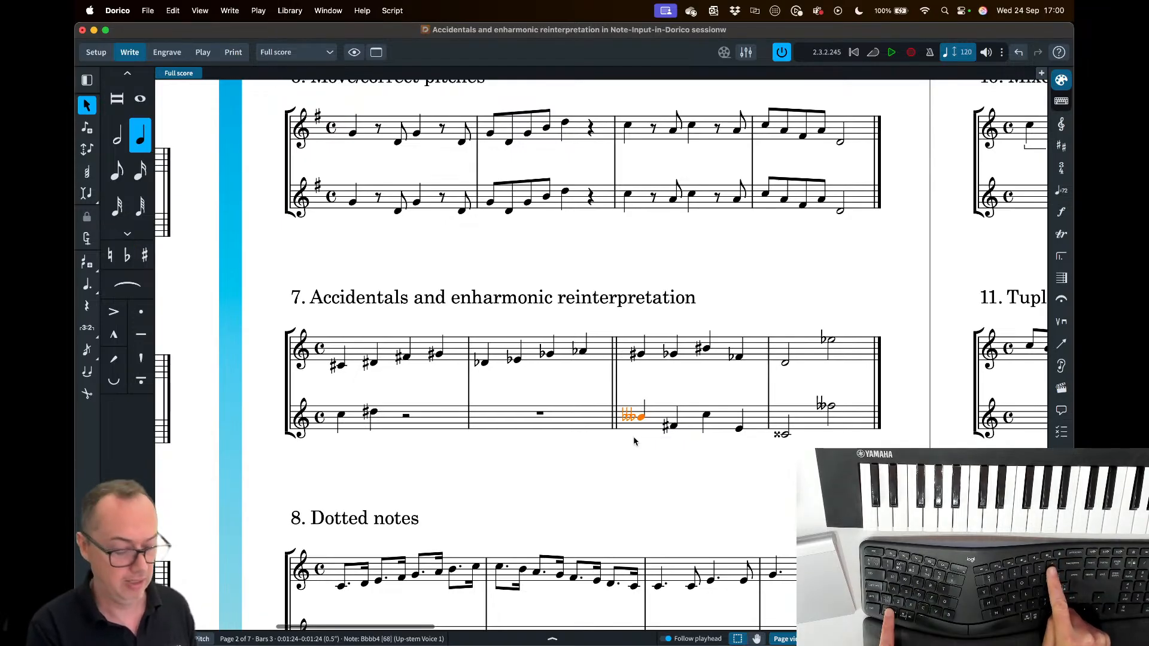
pyautogui.hotkey('alt', '-')
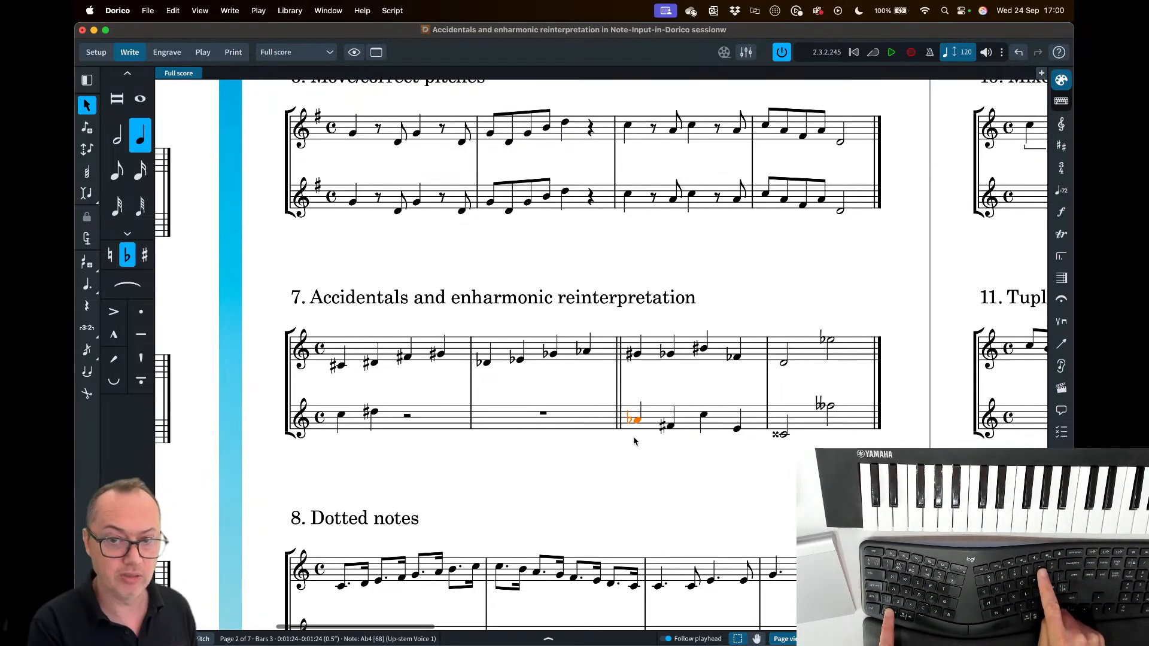
pyautogui.hotkey('alt', '-')
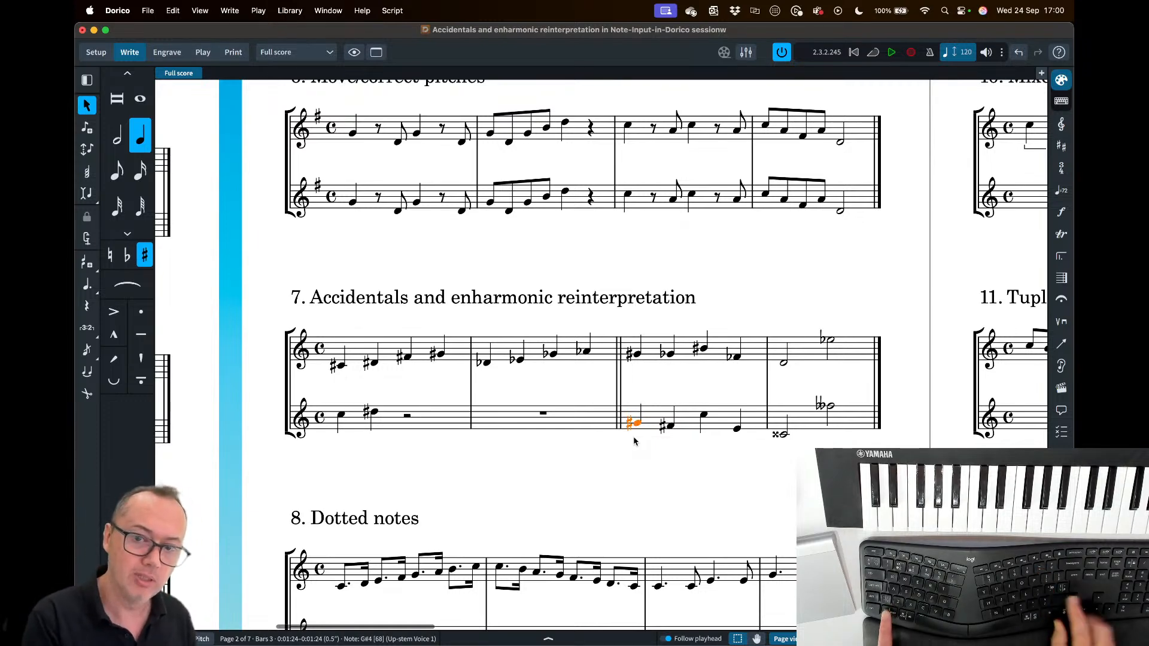
# - Respell the second, third and fourth notes of bar 3 in exercise 7's lower staff as G flat, B sharp and F flat
pyautogui.press('Right')
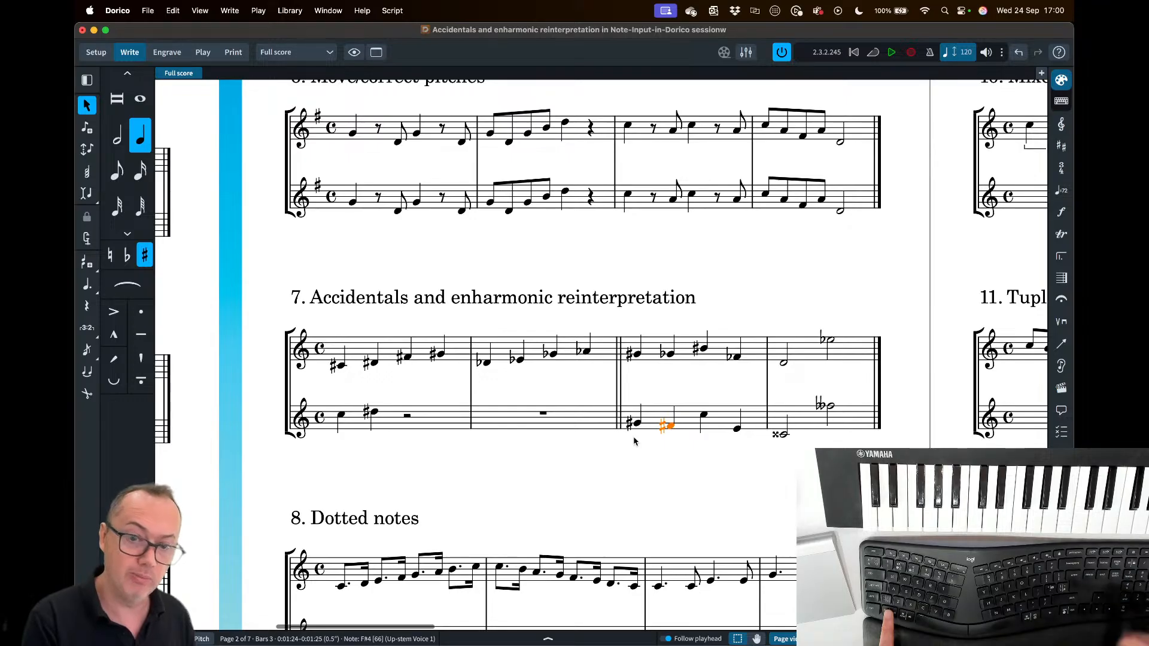
pyautogui.hotkey('alt', '=')
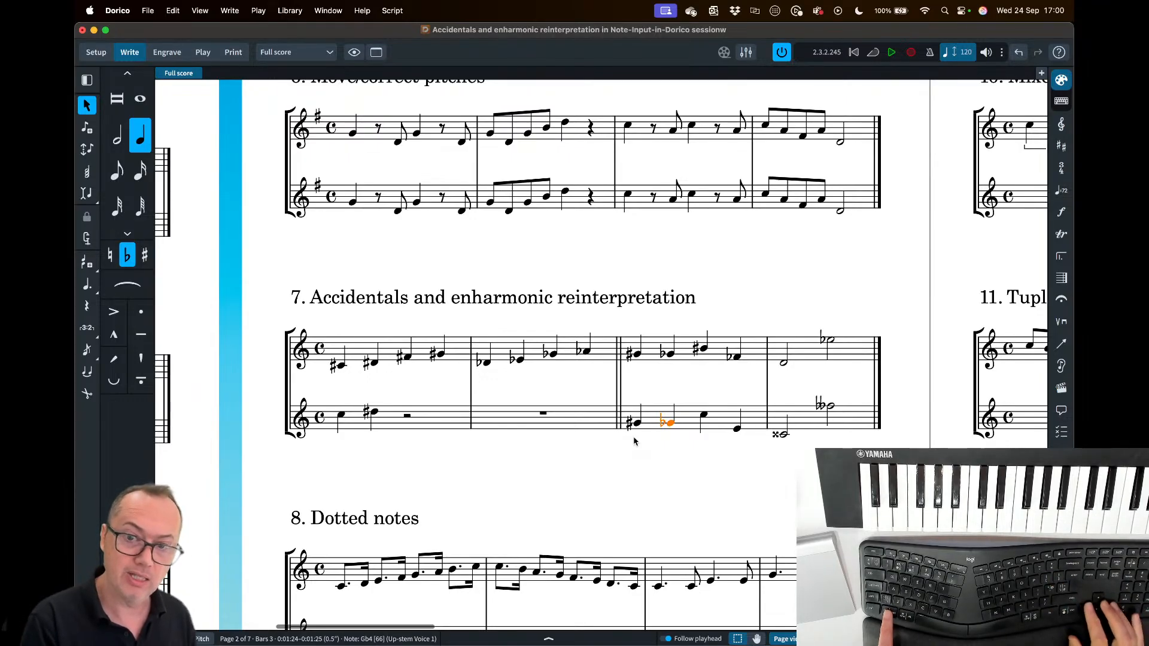
pyautogui.press('Right')
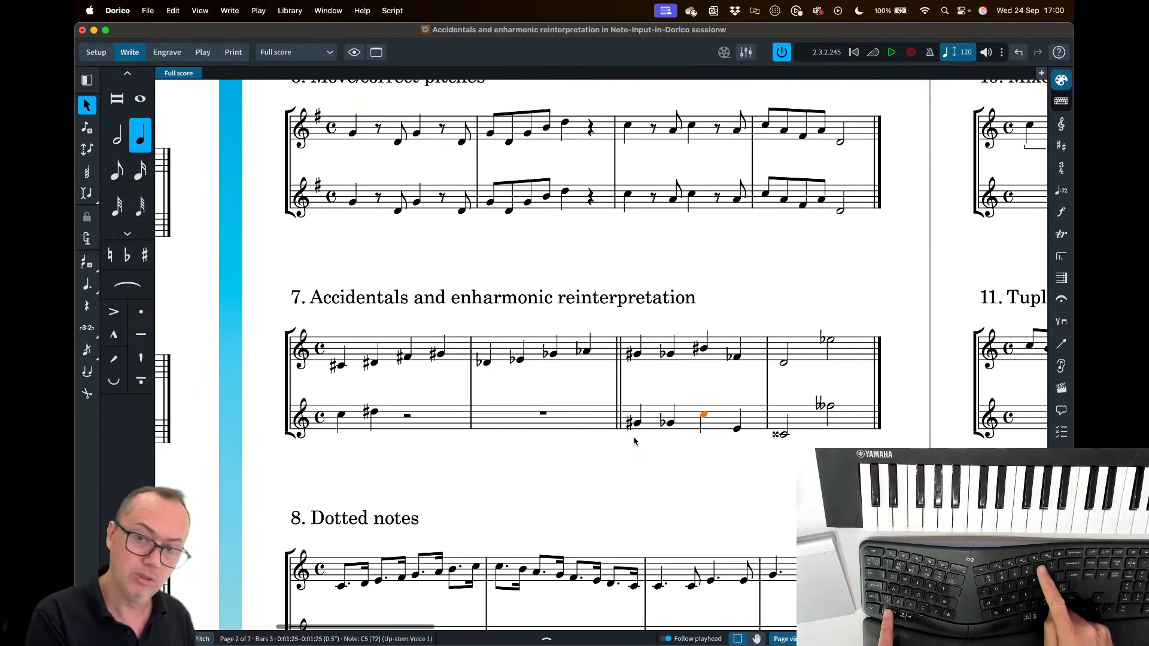
pyautogui.hotkey('alt', '-')
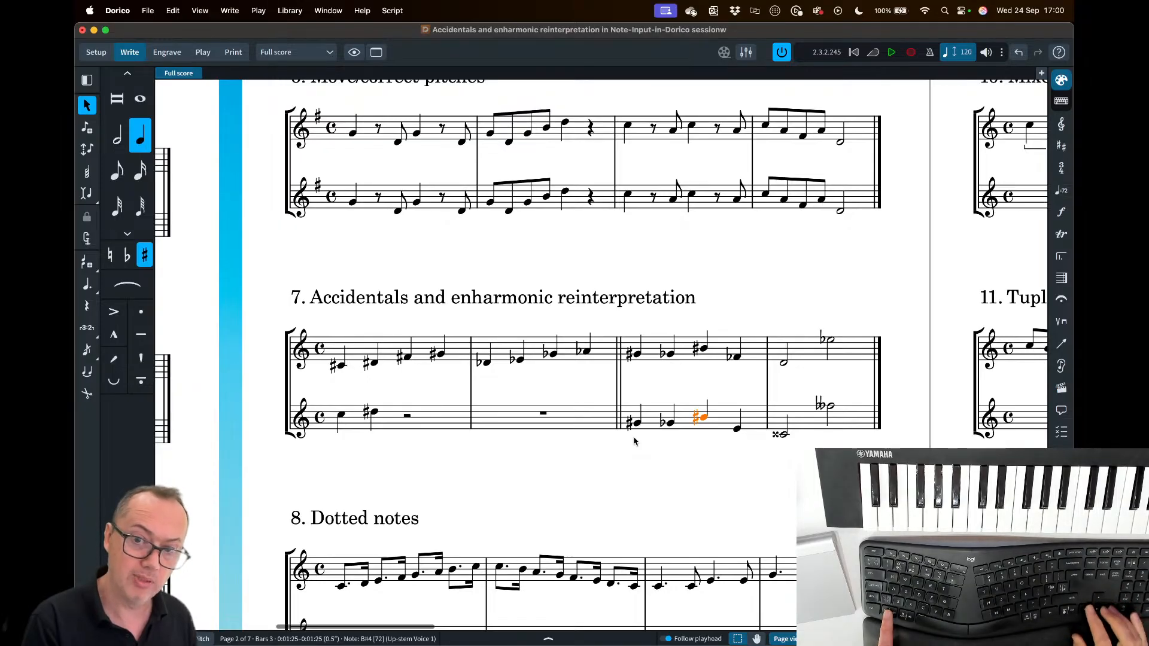
pyautogui.press('Right')
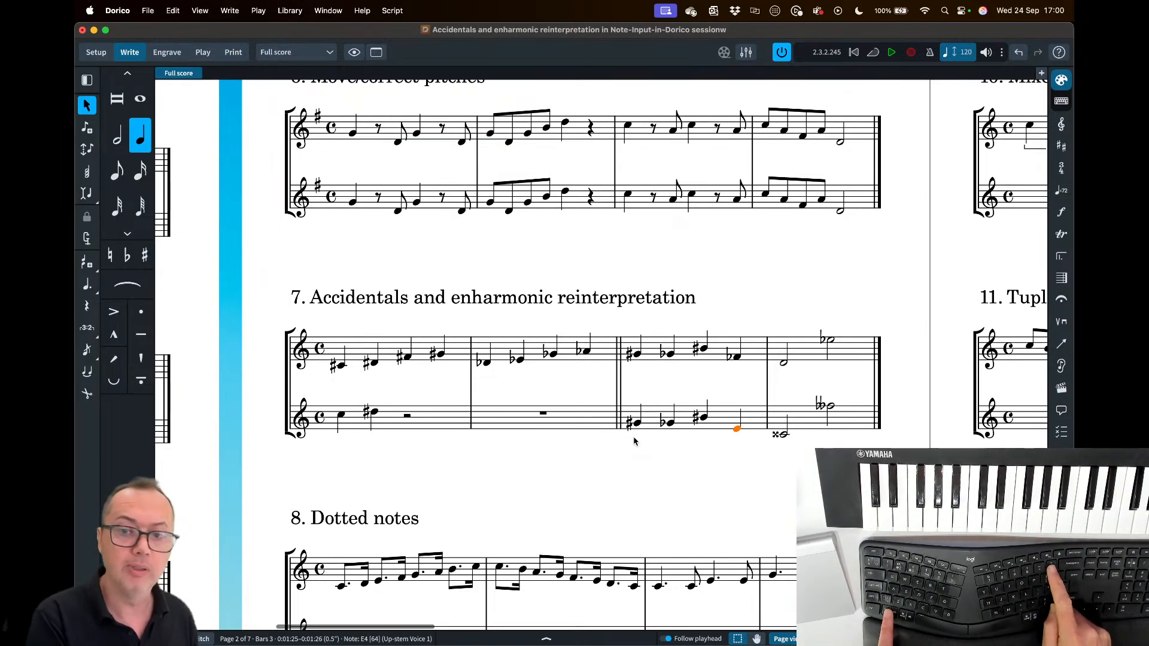
pyautogui.hotkey('alt', '=')
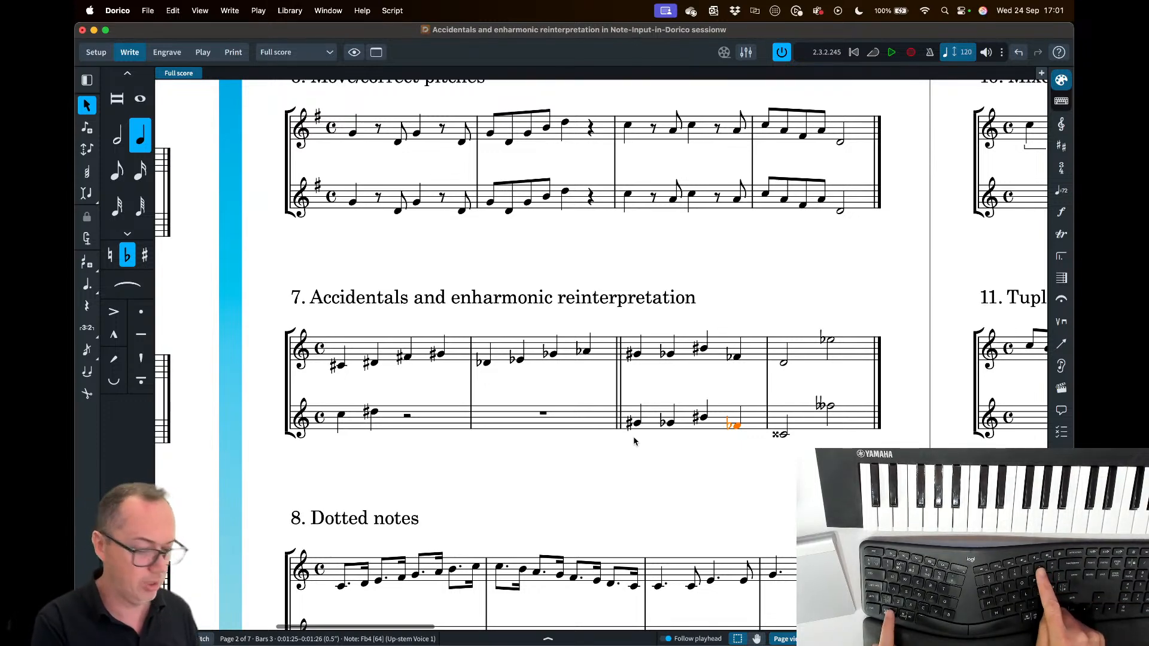
# - Cycle the last note of bar 3 through its enharmonic spellings, including D double sharp, and return it to F flat
pyautogui.hotkey('alt', '-')
pyautogui.hotkey('alt', '-')
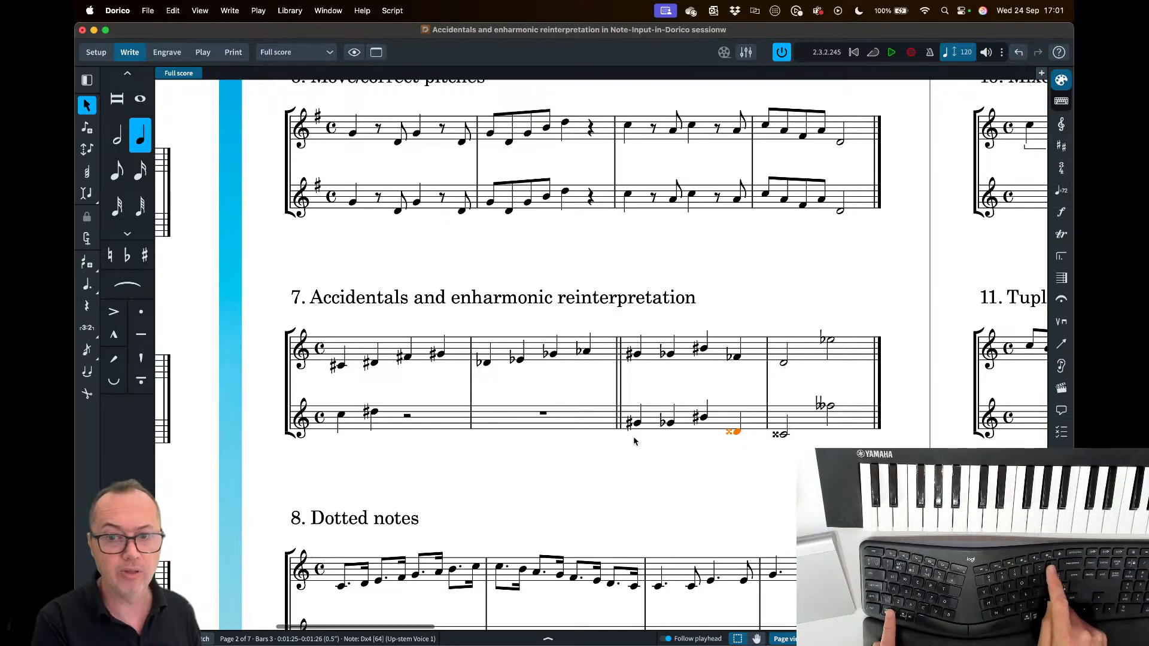
pyautogui.hotkey('alt', '=')
pyautogui.hotkey('alt', '=')
pyautogui.hotkey('alt', '=')
pyautogui.hotkey('alt', '-')
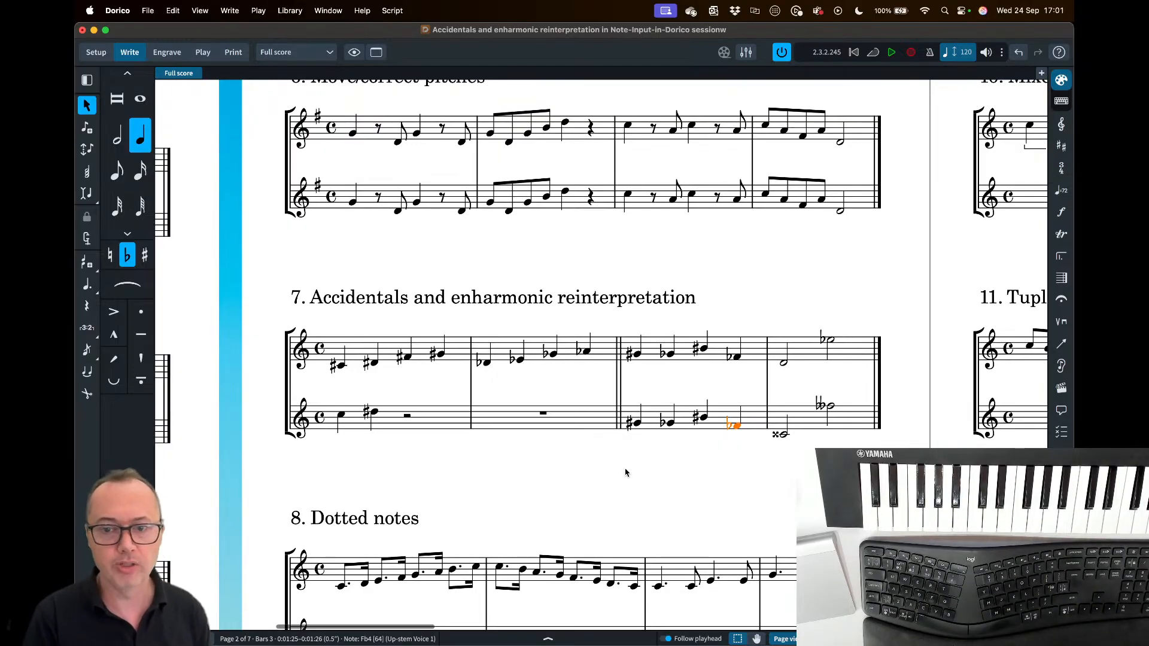
# - Start note input in bar 1 of exercise 8's lower staff and enter a dotted eighth note C4 and a sixteenth note D
pyautogui.scroll(-3, 626, 473)
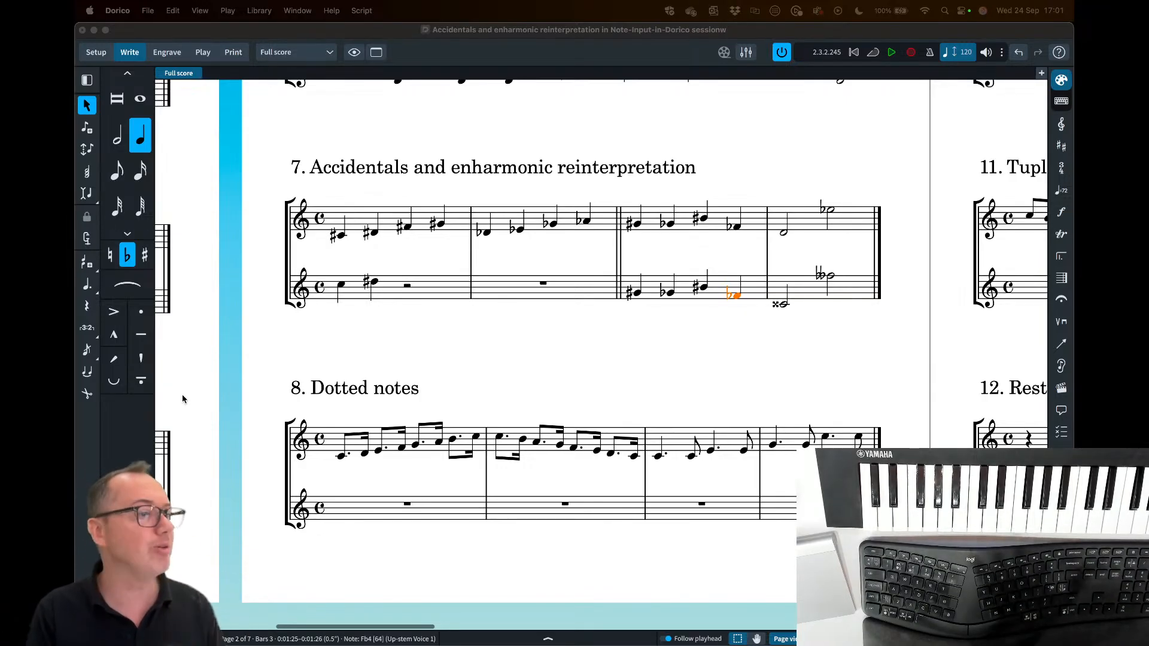
pyautogui.doubleClick(345, 508)
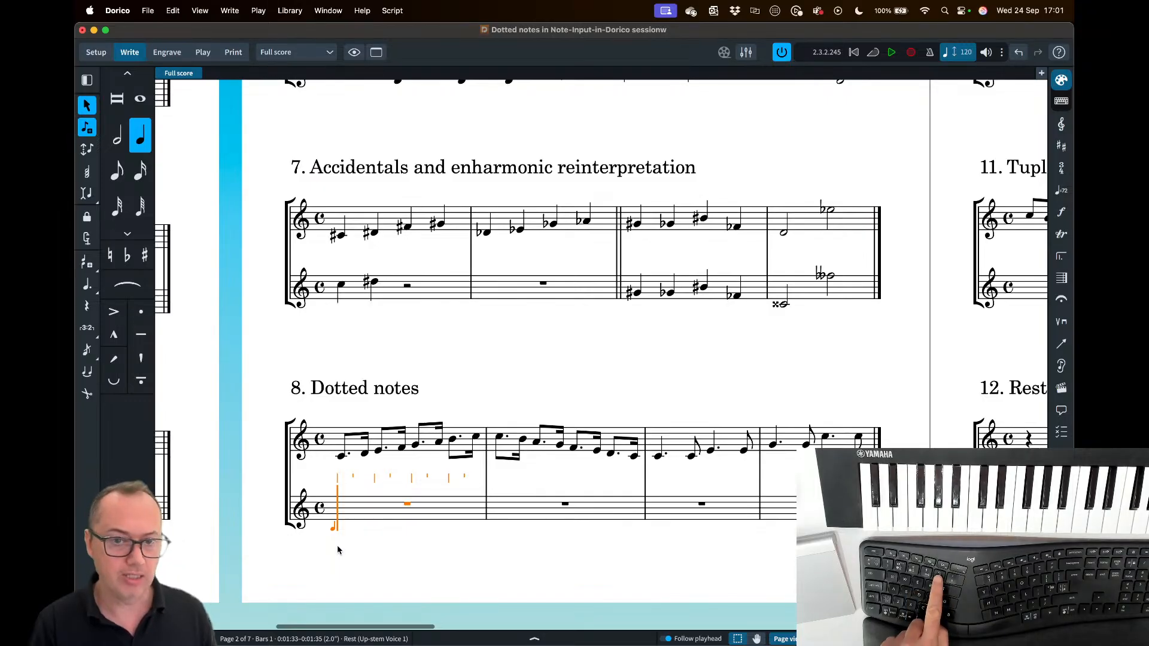
pyautogui.press('5')
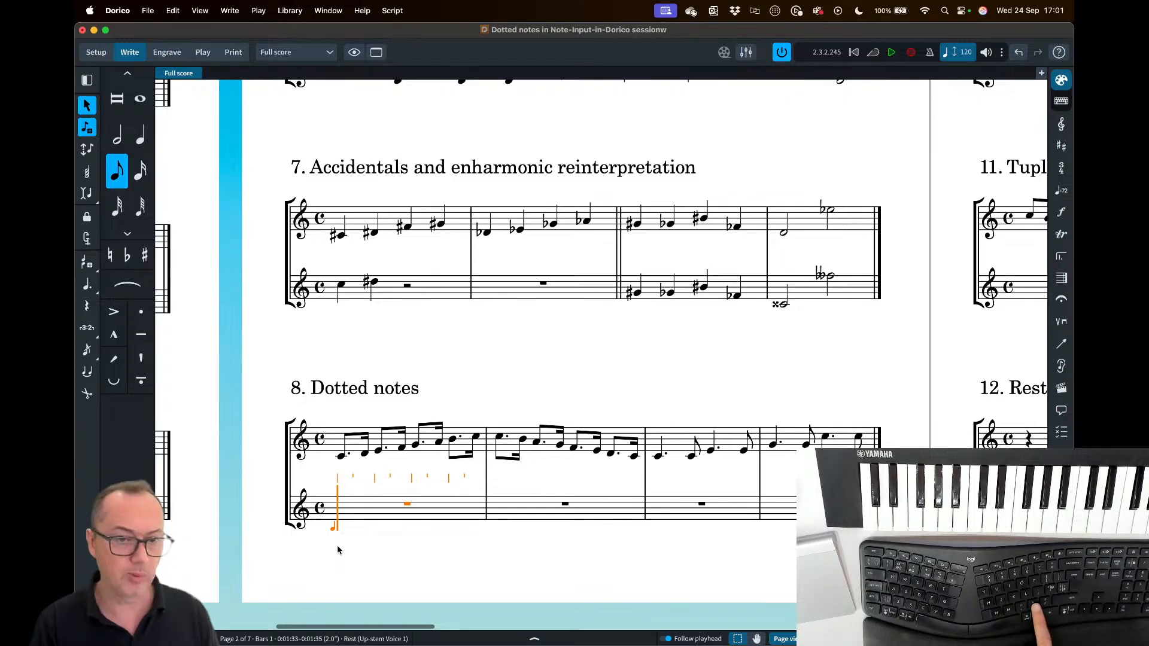
pyautogui.press('.')
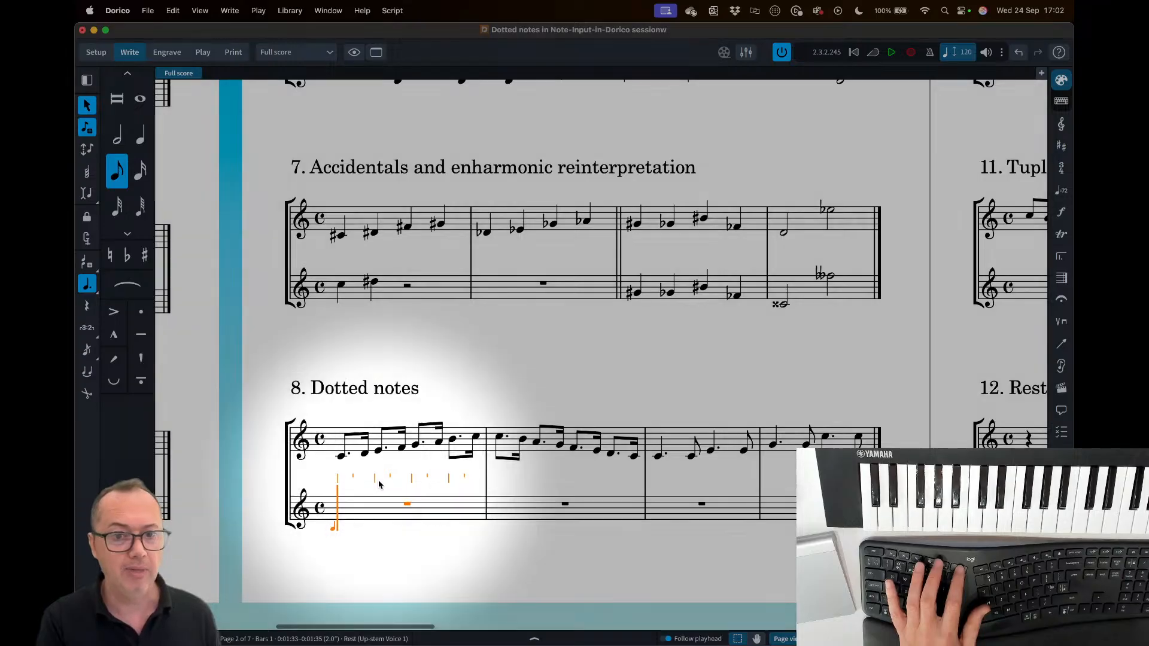
pyautogui.press('c')
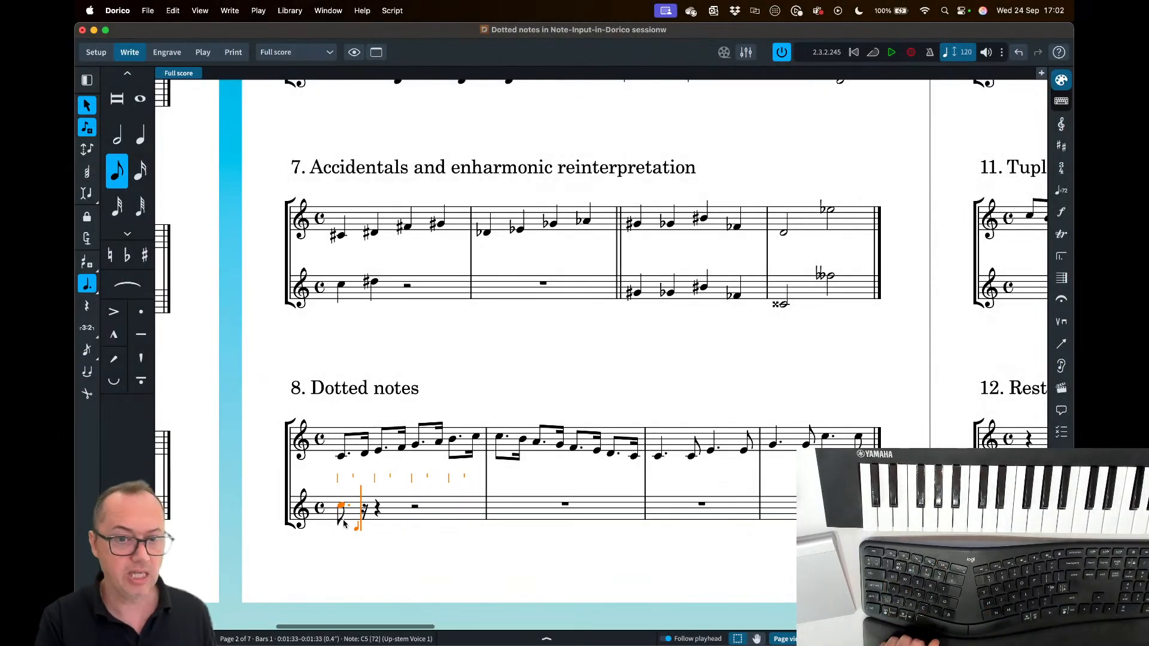
pyautogui.hotkey('ctrl', 'alt', 'Down')
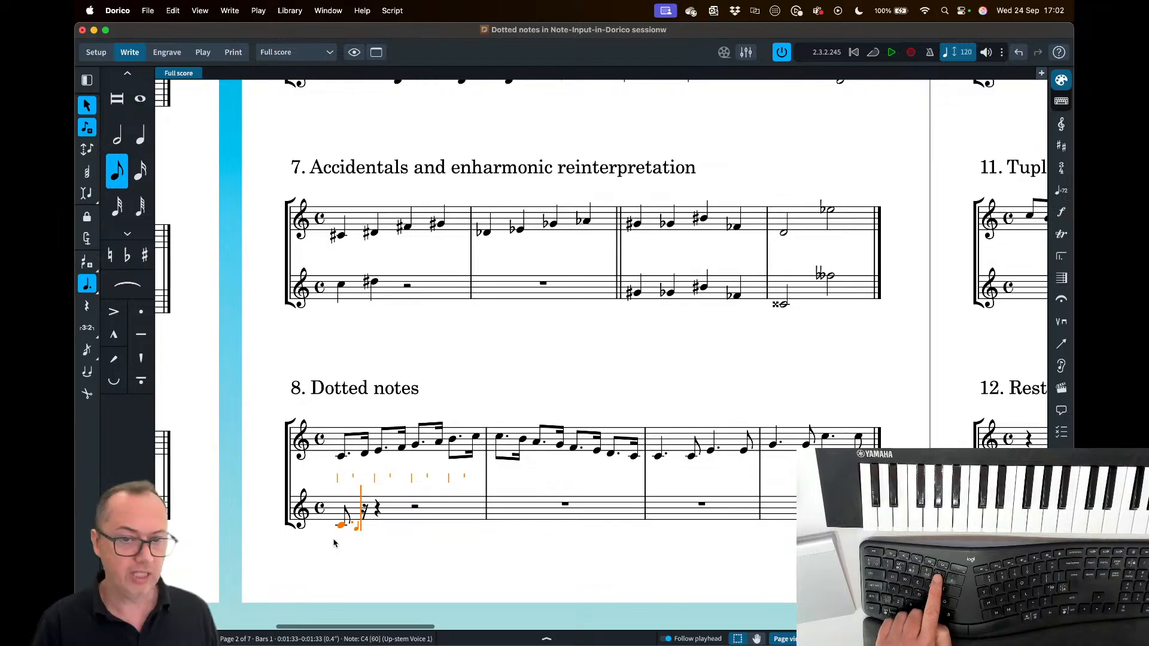
pyautogui.press('5')
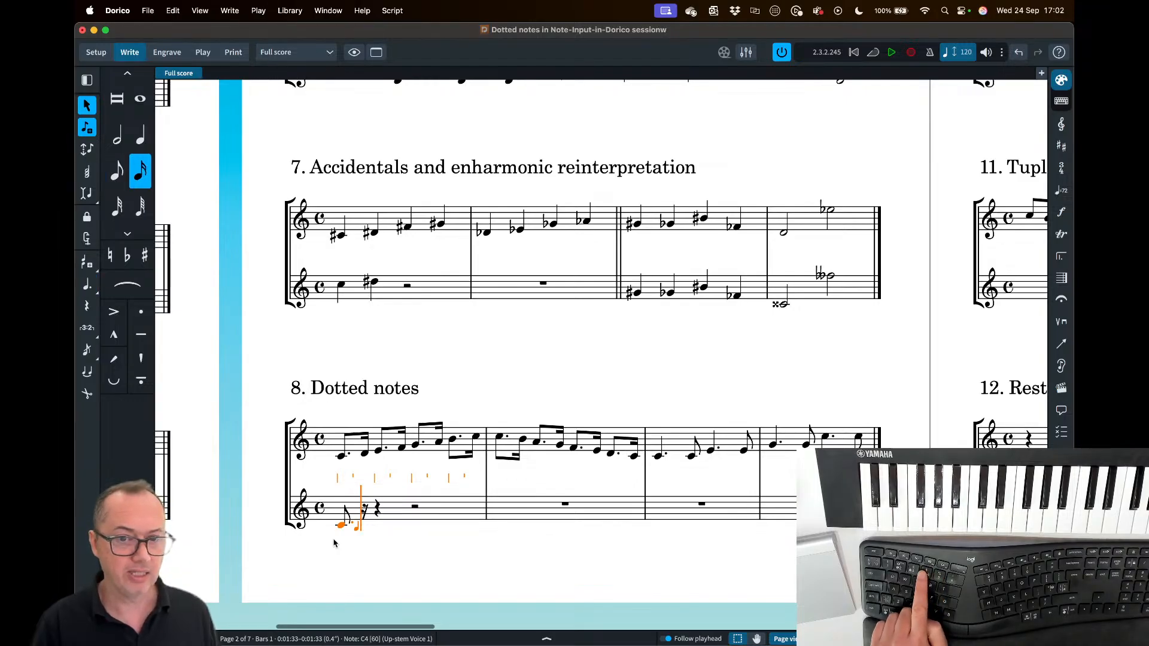
pyautogui.press('d')
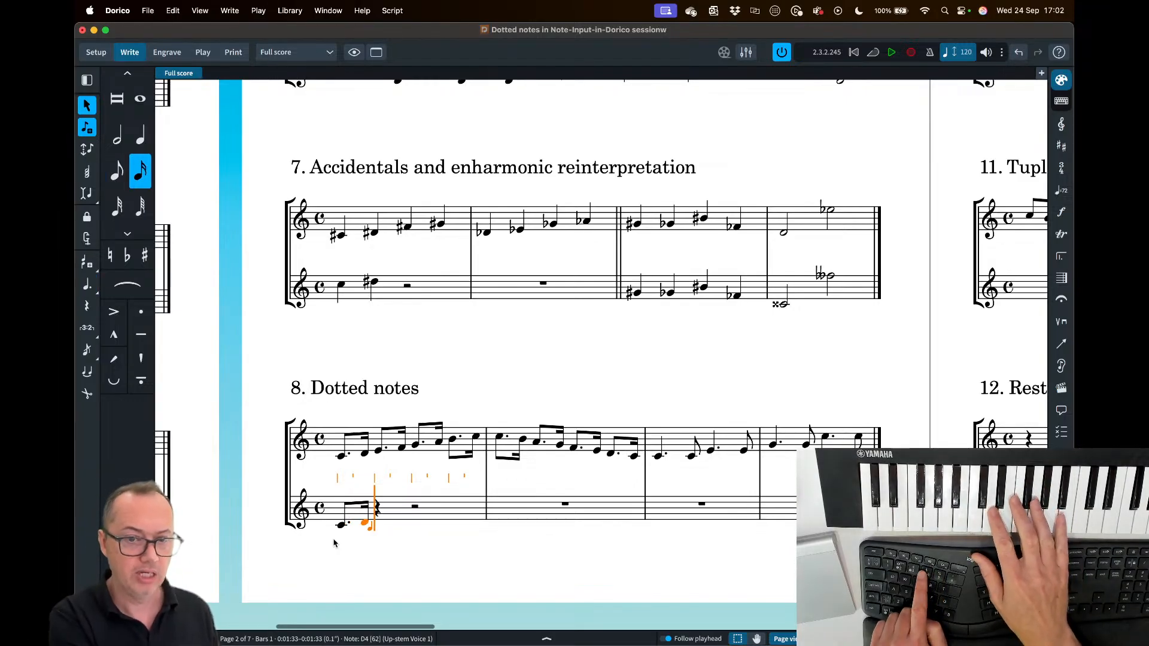
# - Enter a dotted eighth note E and a sixteenth note F as the second beat of bar 1
pyautogui.press('6')
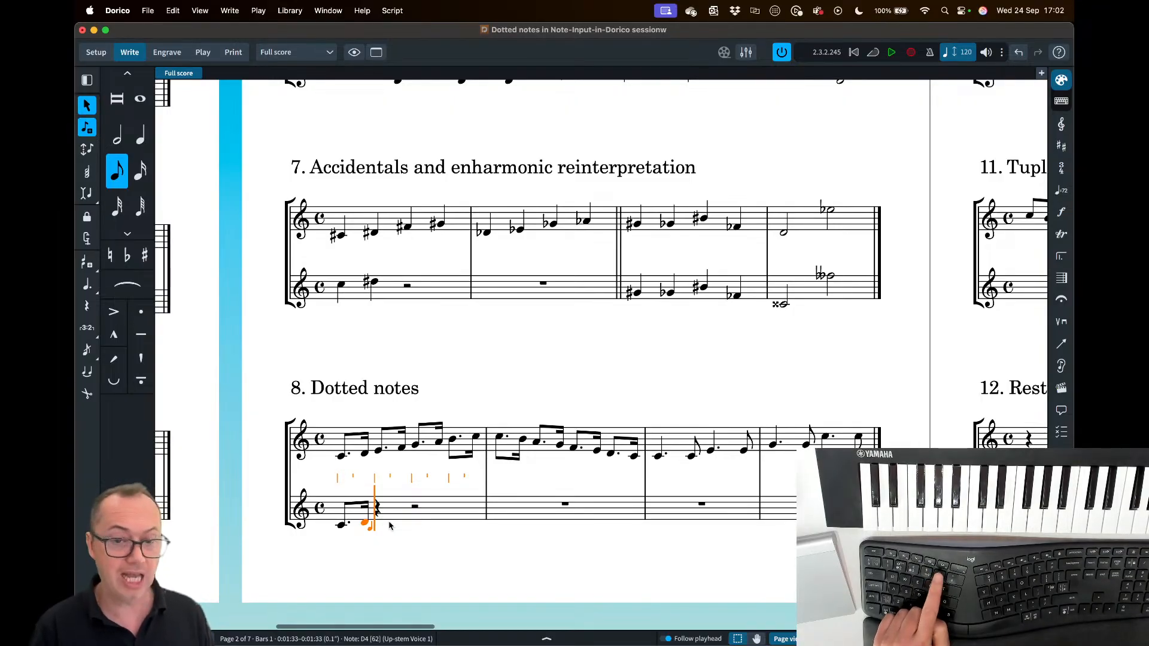
pyautogui.press('.')
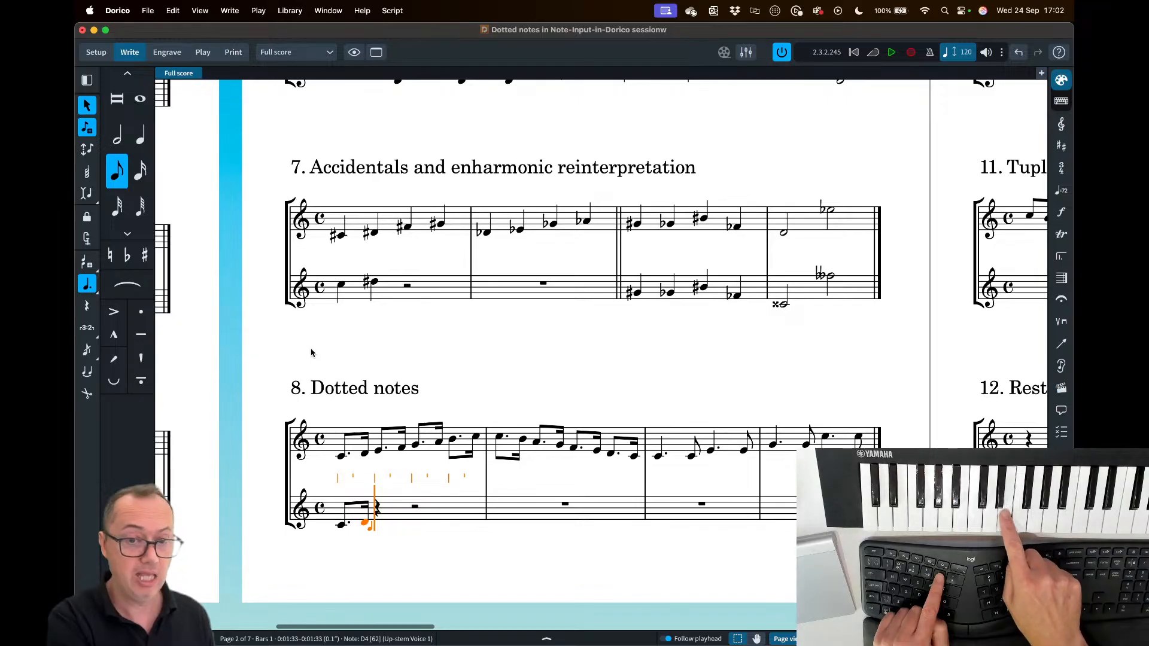
pyautogui.press('e')
pyautogui.press('5')
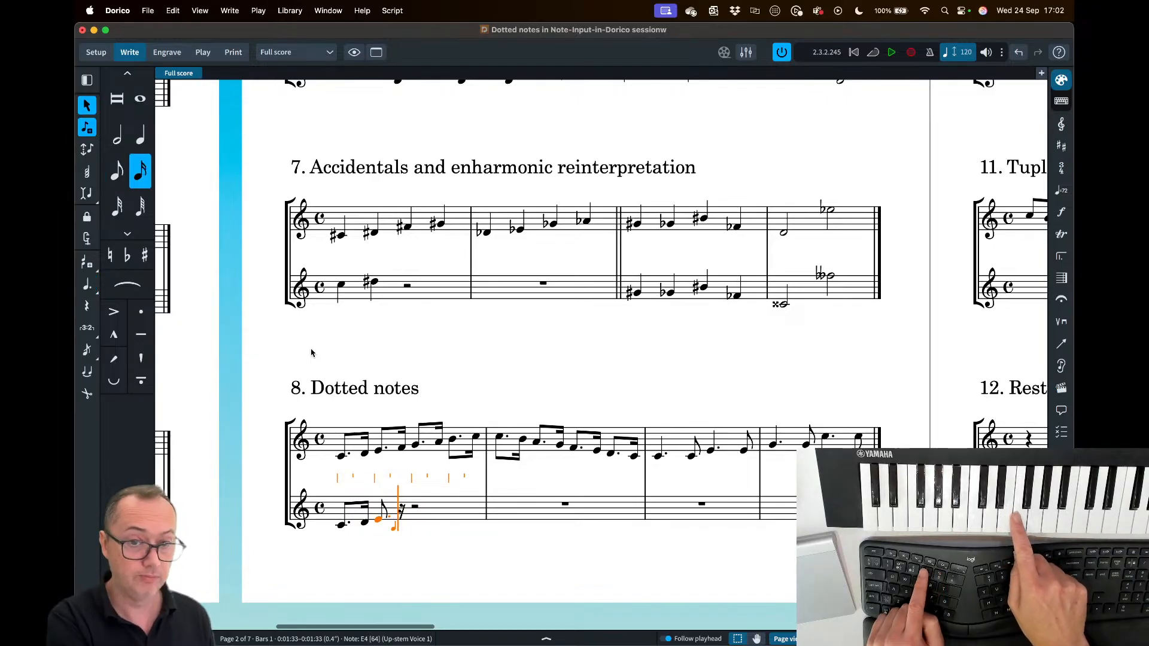
pyautogui.press('f')
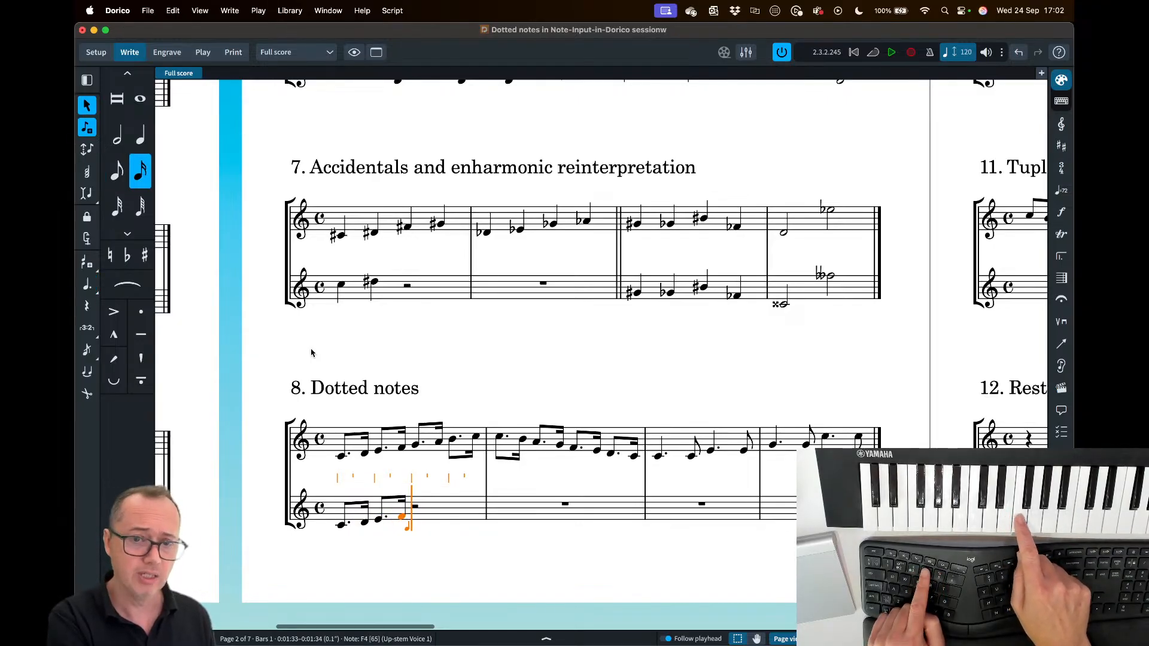
# - Complete bar 1 with dotted eighth and sixteenth pairs G–A and B–C, rising to C5
pyautogui.press('6')
pyautogui.press('.')
pyautogui.press('g')
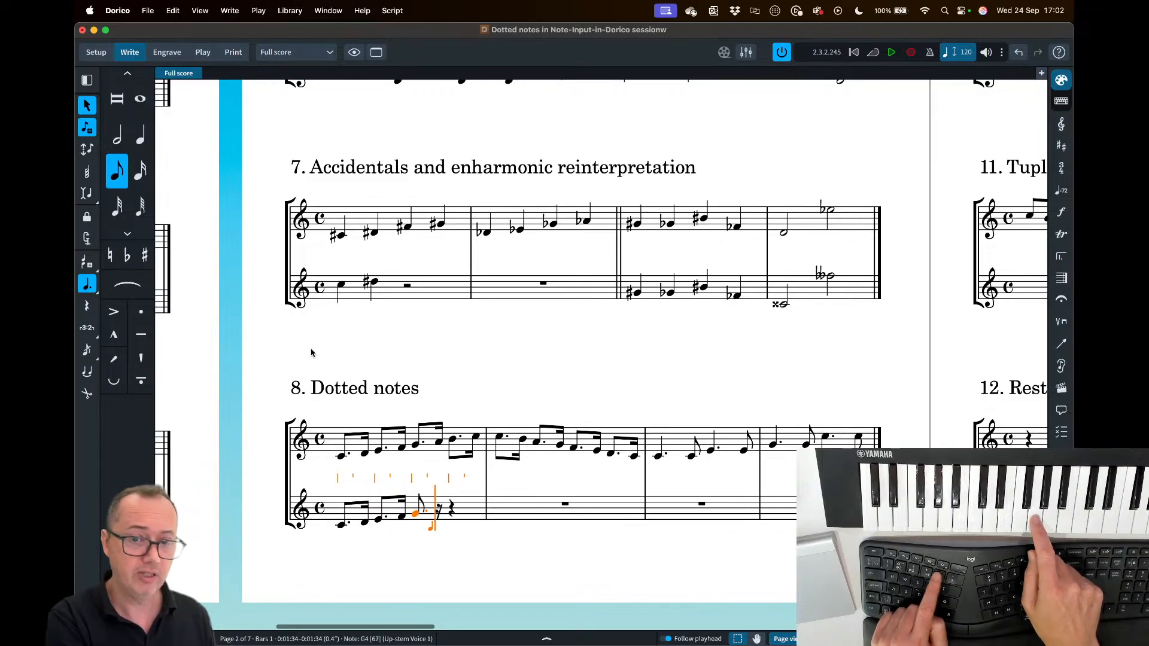
pyautogui.press('5')
pyautogui.press('a')
pyautogui.press('6')
pyautogui.press('.')
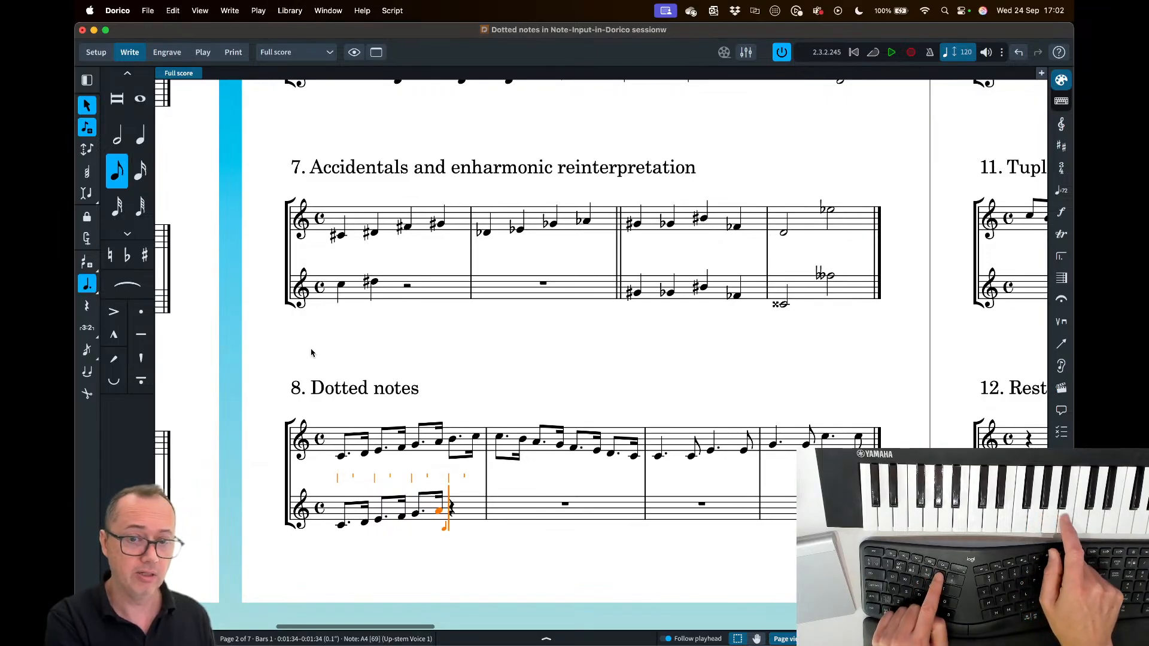
pyautogui.press('b')
pyautogui.press('5')
pyautogui.press('c')
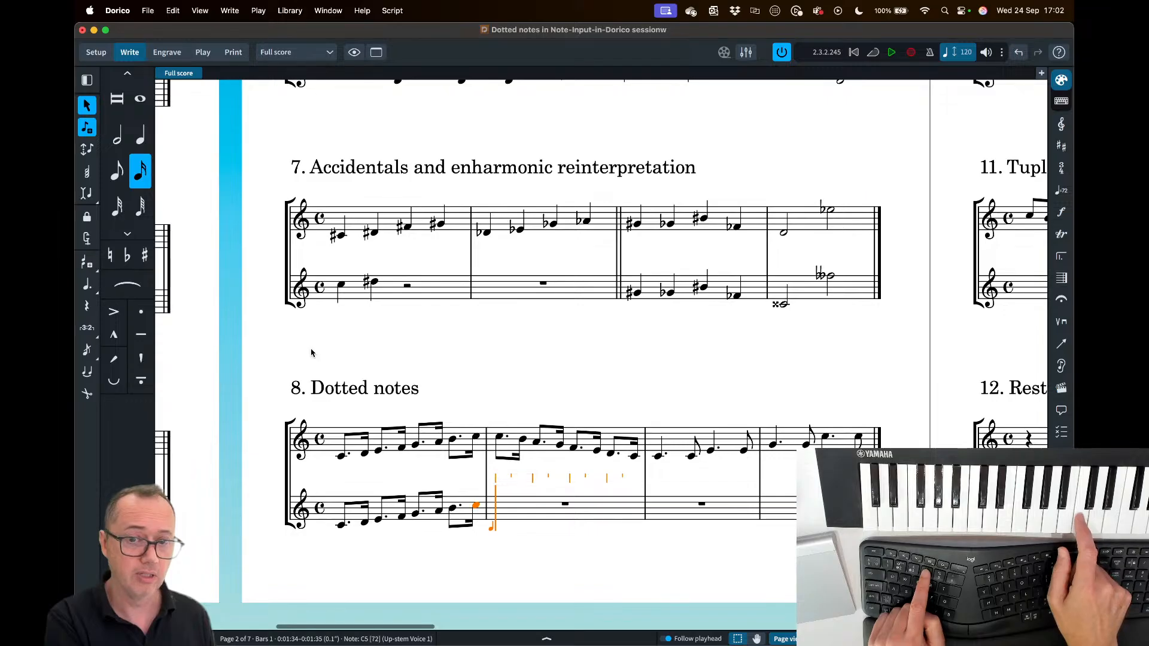
pyautogui.press('6')
pyautogui.press('.')
pyautogui.press('c')
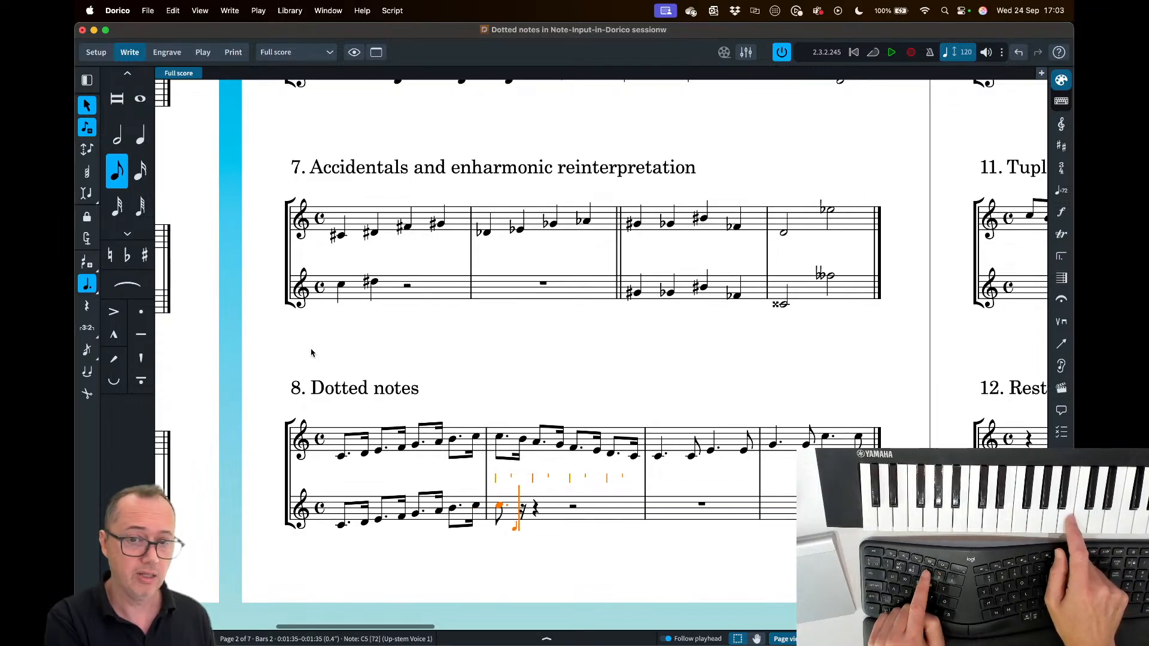
pyautogui.press('5')
pyautogui.press('b')
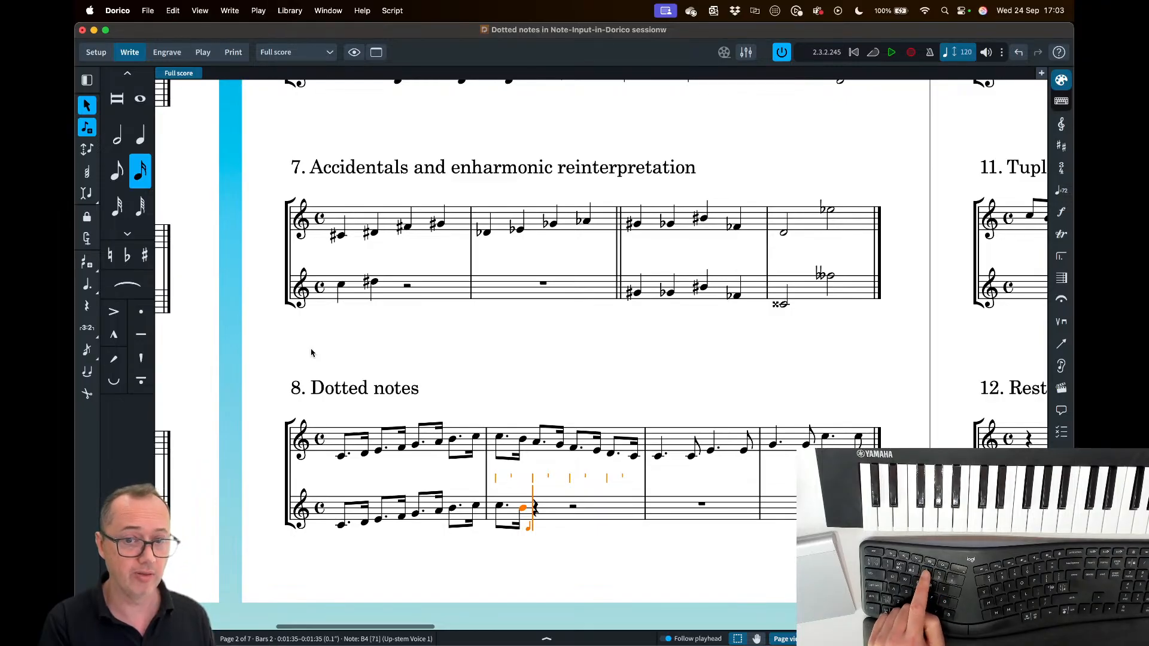
pyautogui.press('super+z')
pyautogui.press('super+z')
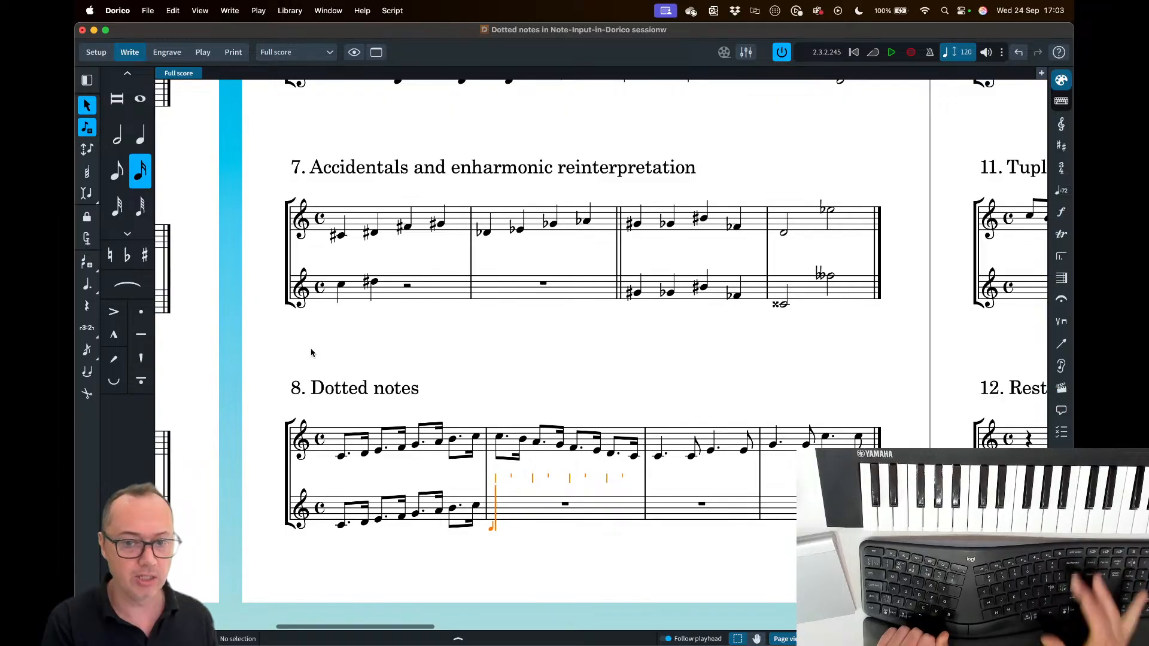
# - Fill bar 2 of exercise 8's lower staff with plain eighth notes descending from C5 to C4 and leave note input
pyautogui.press('6')
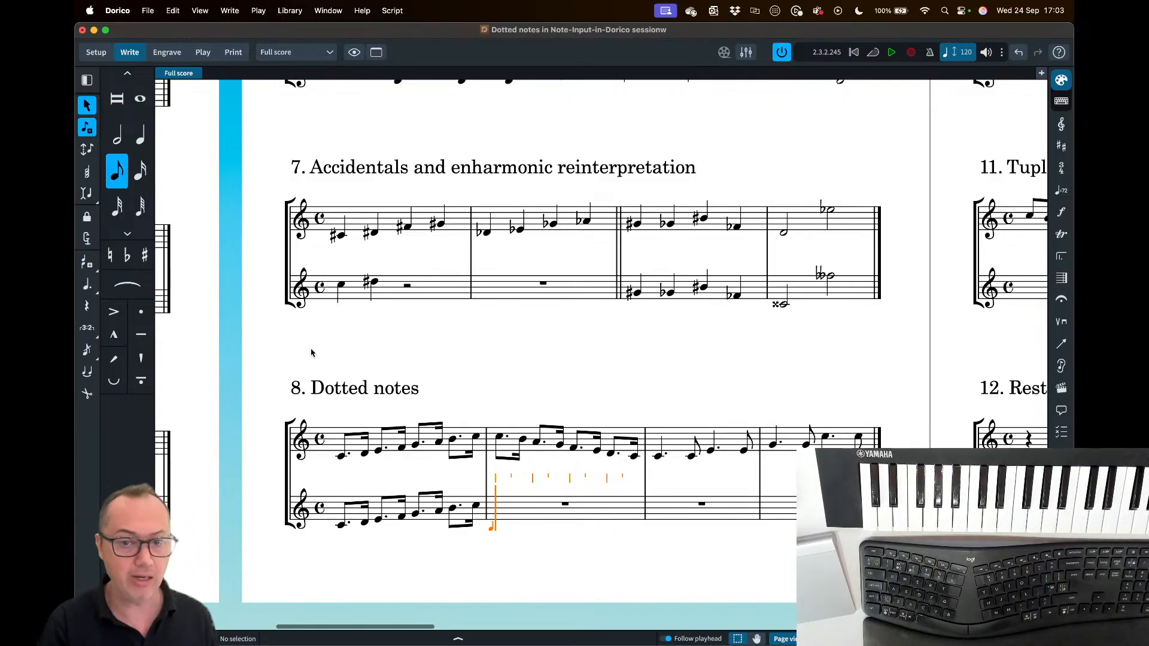
pyautogui.press('c')
pyautogui.press('b')
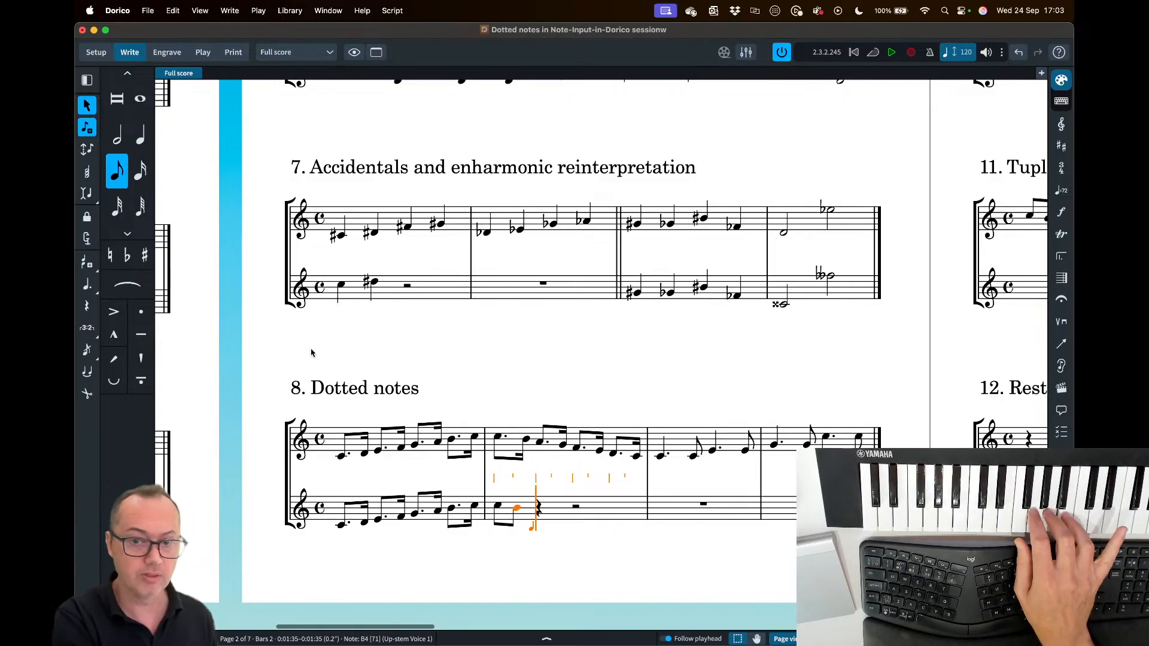
pyautogui.press('a')
pyautogui.press('g')
pyautogui.press('f')
pyautogui.press('e')
pyautogui.press('d')
pyautogui.press('c')
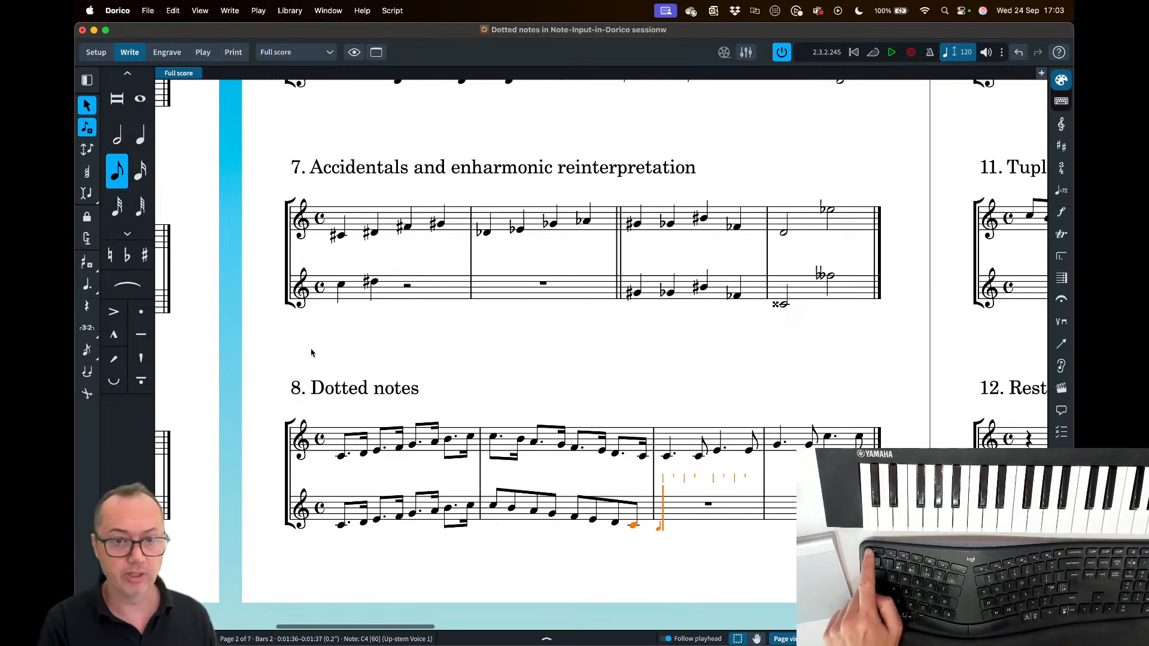
pyautogui.press('Escape')
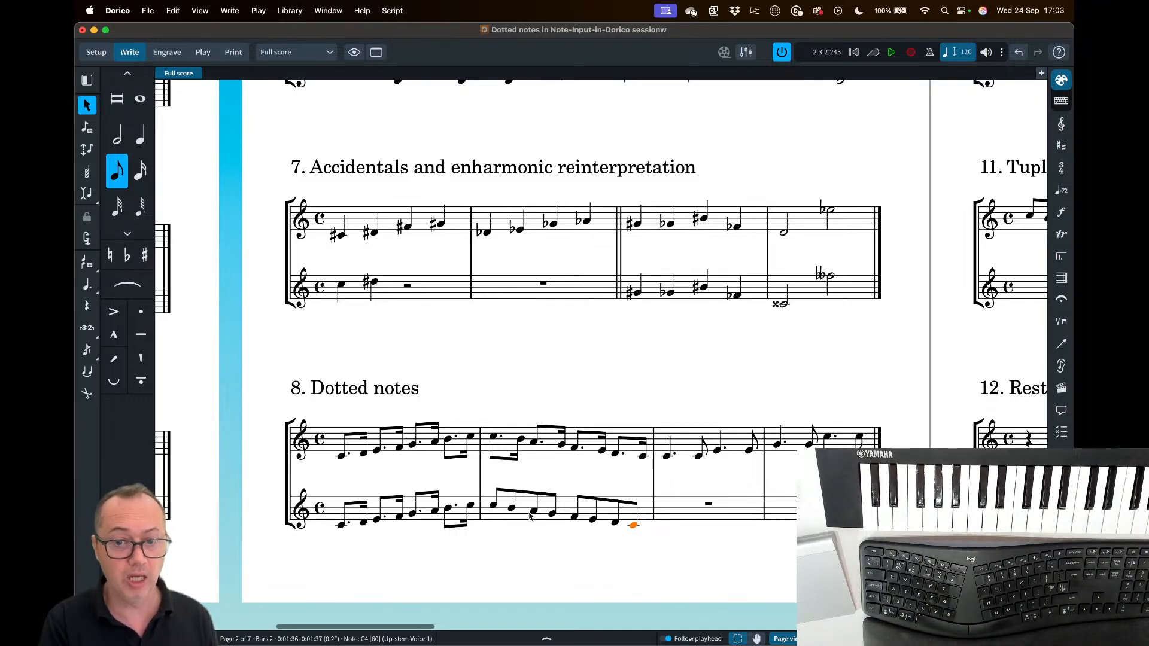
# - Try adding a rhythm dot to all of bar 2's eighth notes at once and undo the change
pyautogui.click(564, 504)
pyautogui.click(547, 537)
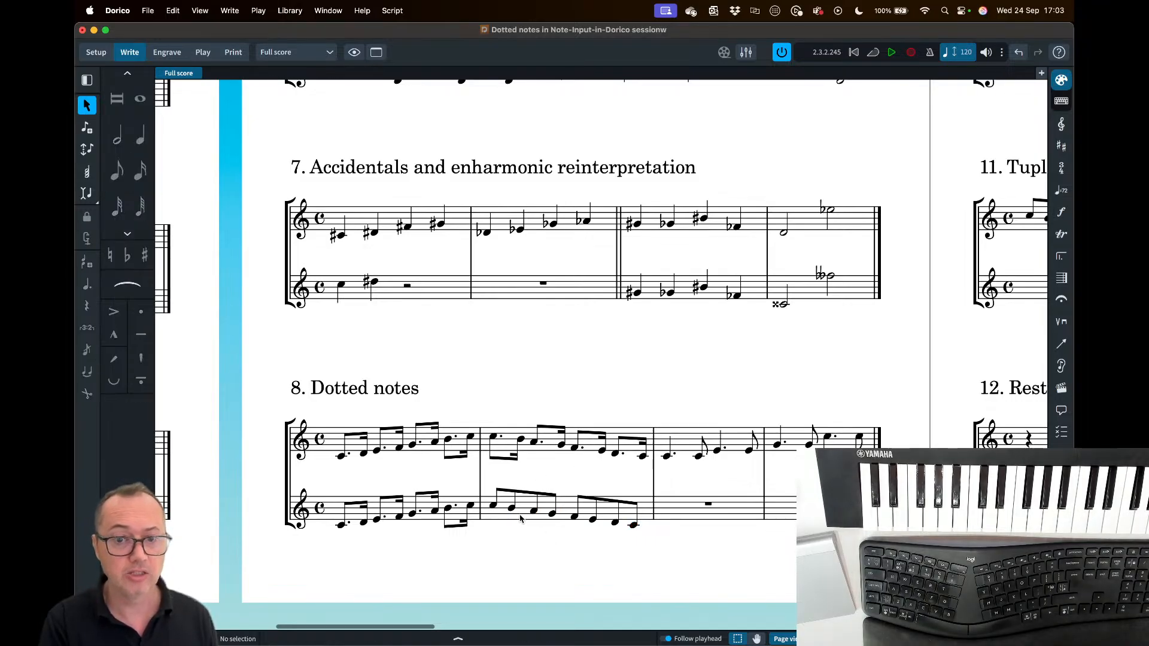
pyautogui.click(522, 515)
pyautogui.click(511, 537)
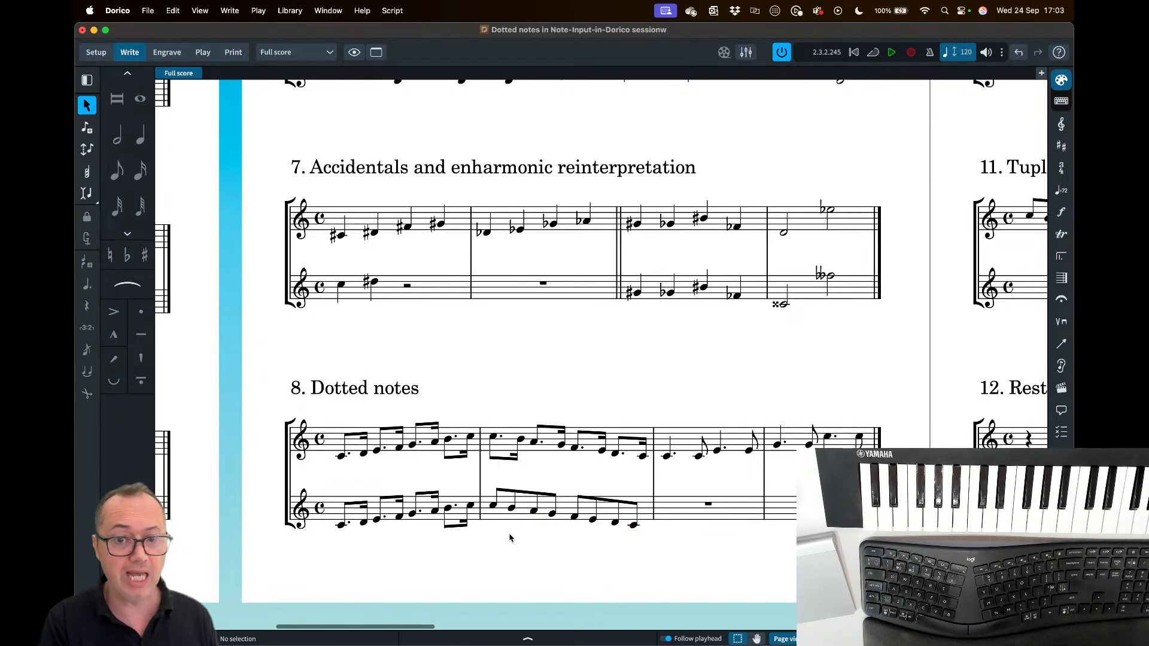
pyautogui.click(500, 514)
pyautogui.click(510, 534)
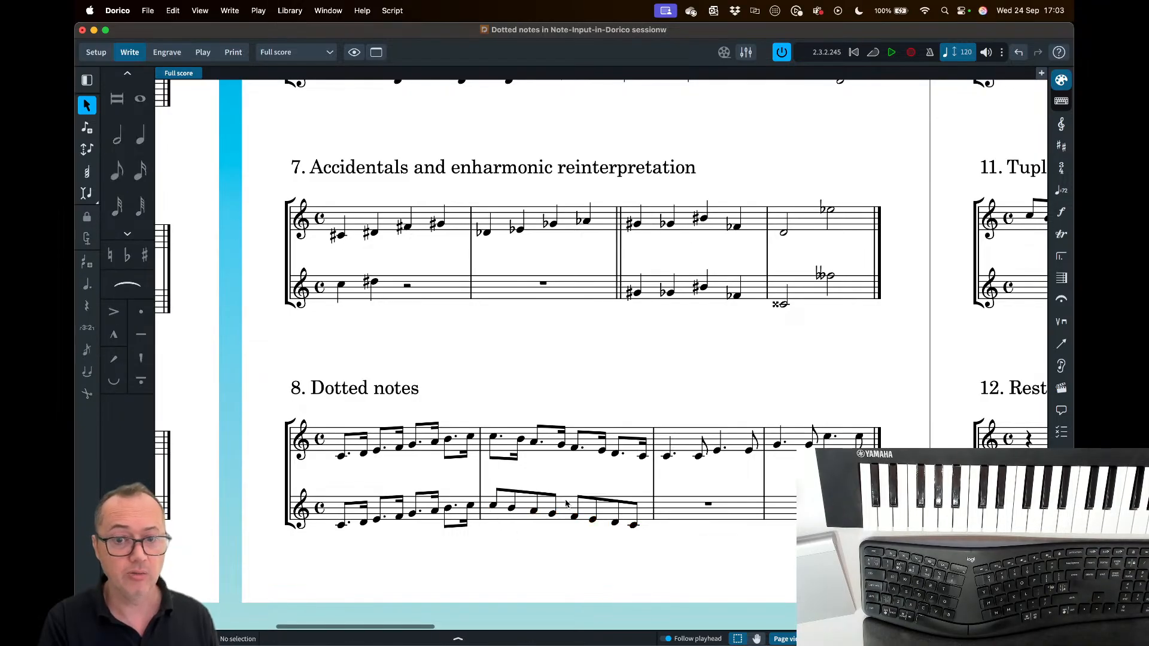
pyautogui.click(566, 504)
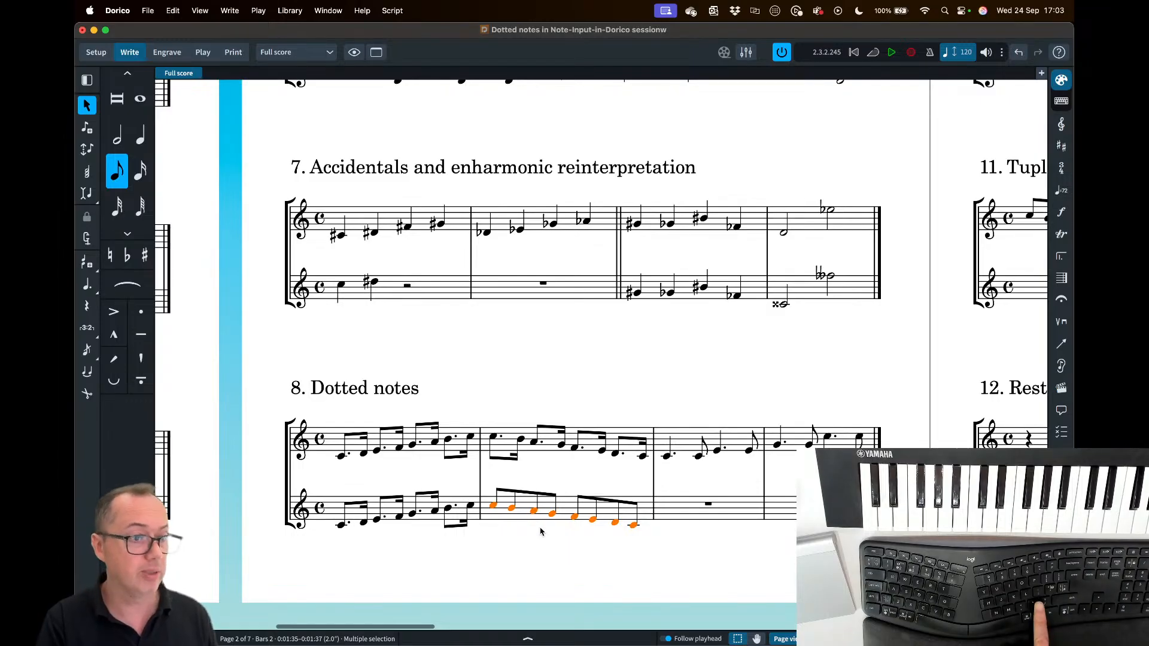
pyautogui.press('.')
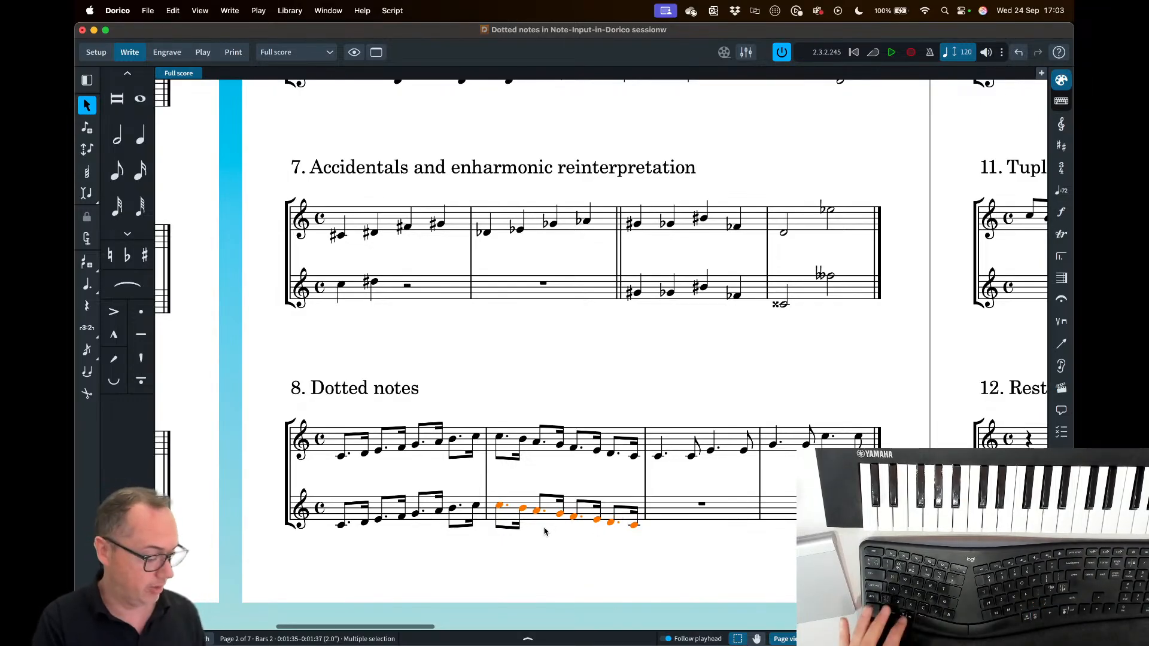
pyautogui.press('5')
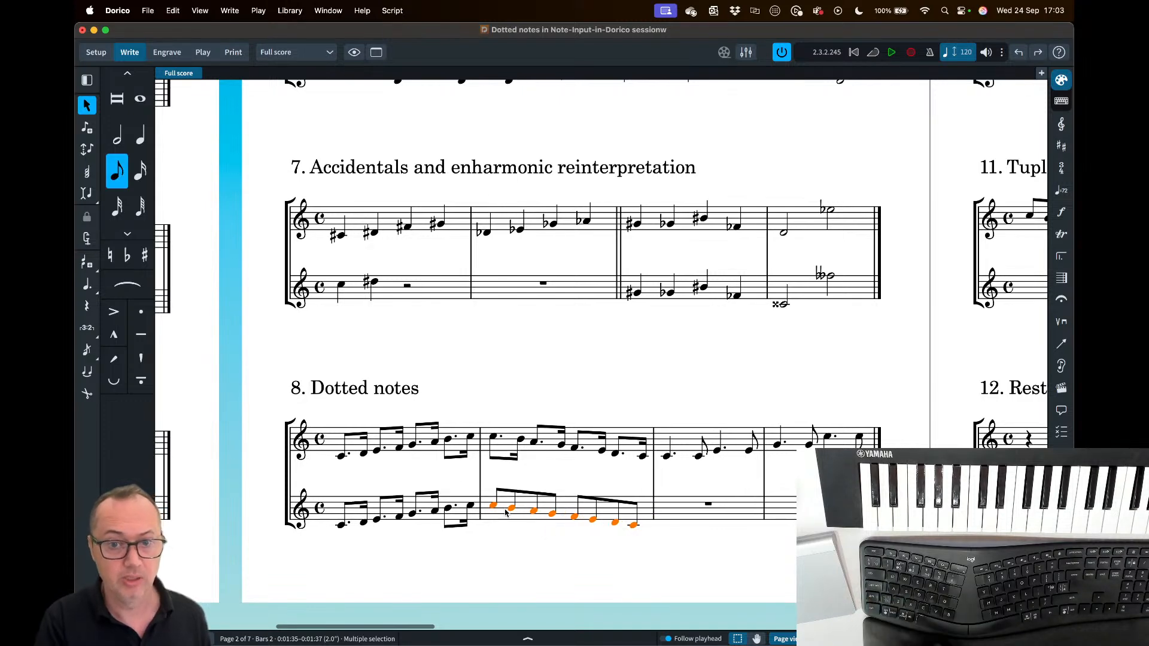
# - Select all the notes in bar 2 of exercise 8's lower staff and apply a rhythm dot to turn them into dotted pairs
pyautogui.click(586, 551)
pyautogui.click(565, 506)
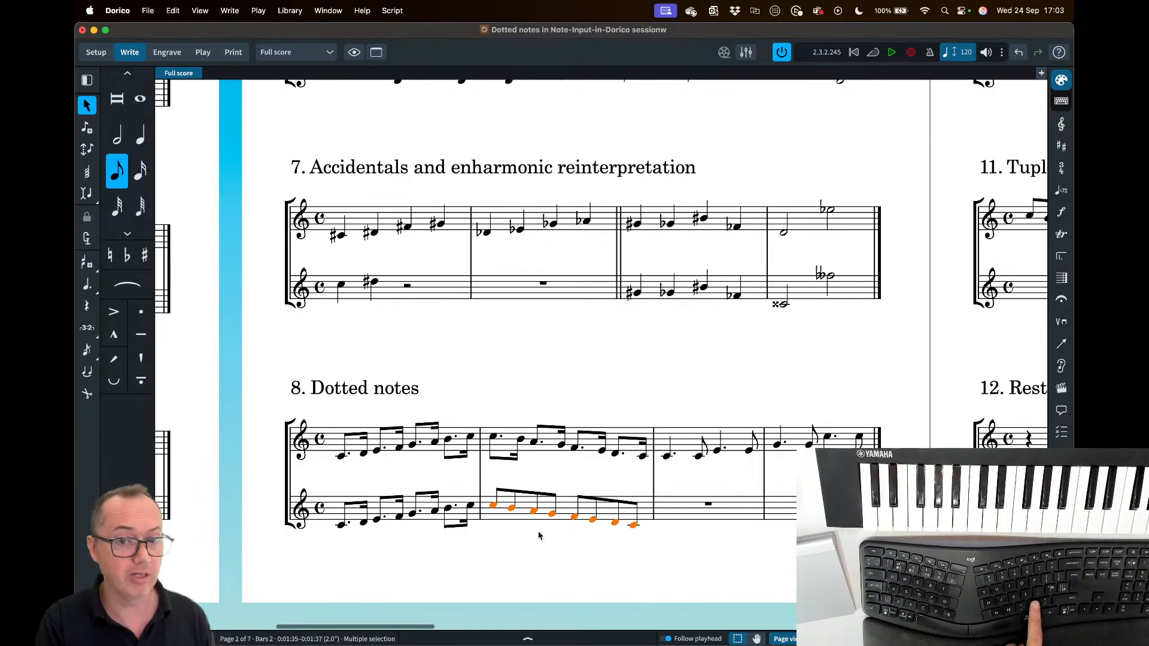
pyautogui.press('.')
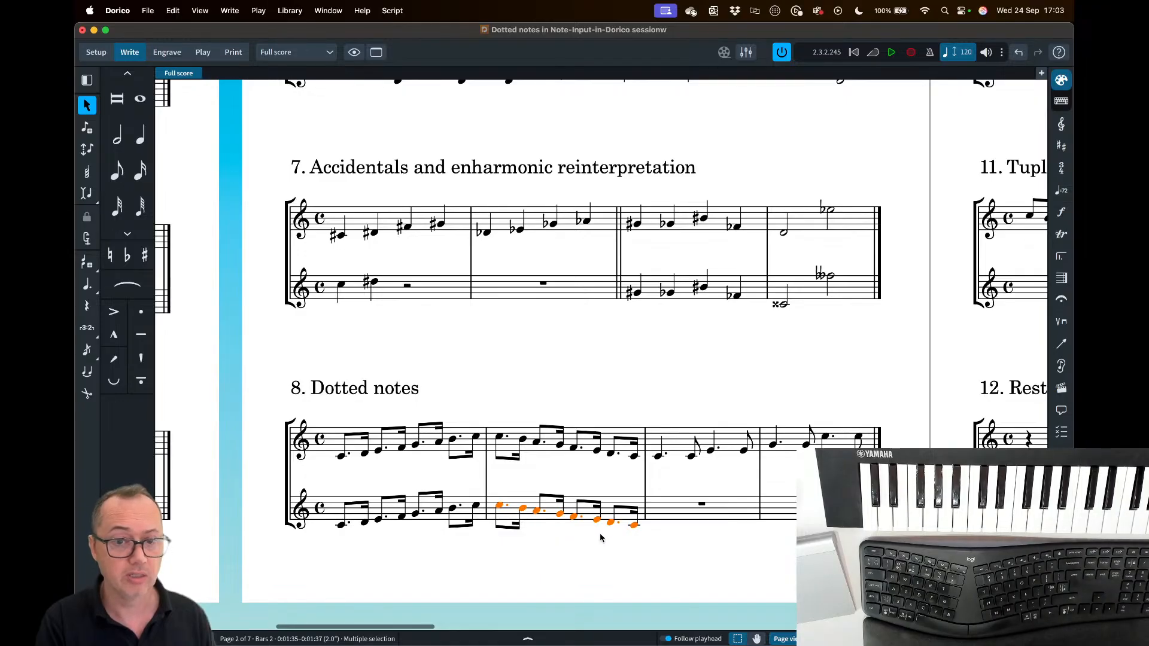
# - Enter a dotted quarter note C4 and an eighth note C4 at the start of bar 3 in exercise 8's lower staff
pyautogui.doubleClick(655, 509)
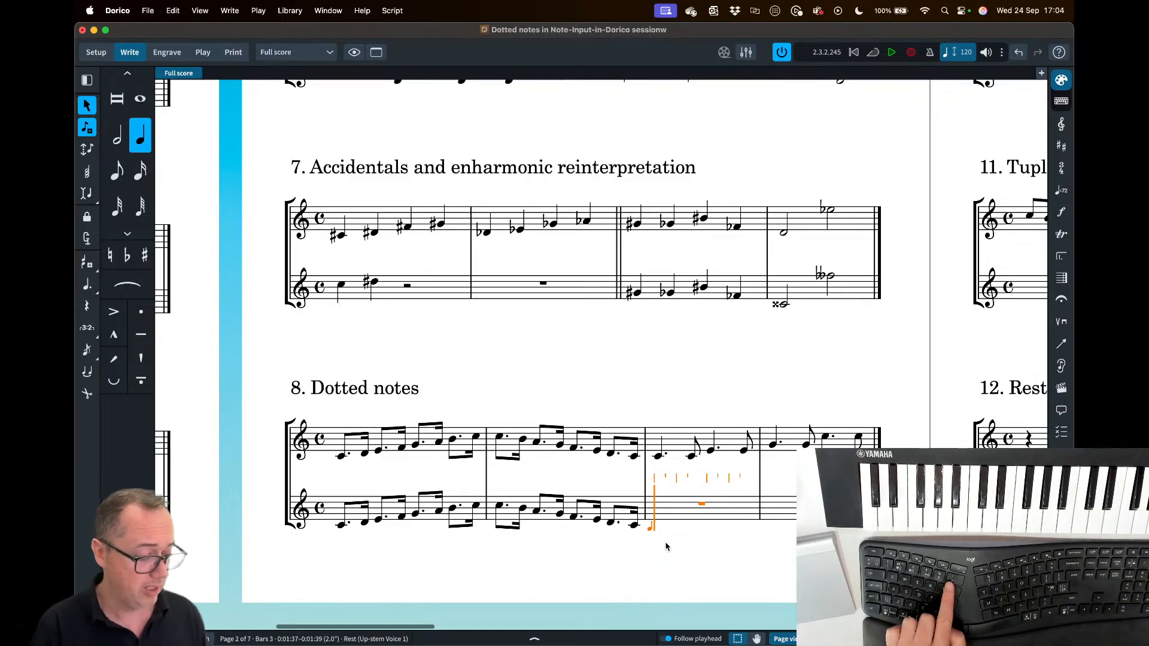
pyautogui.press('.')
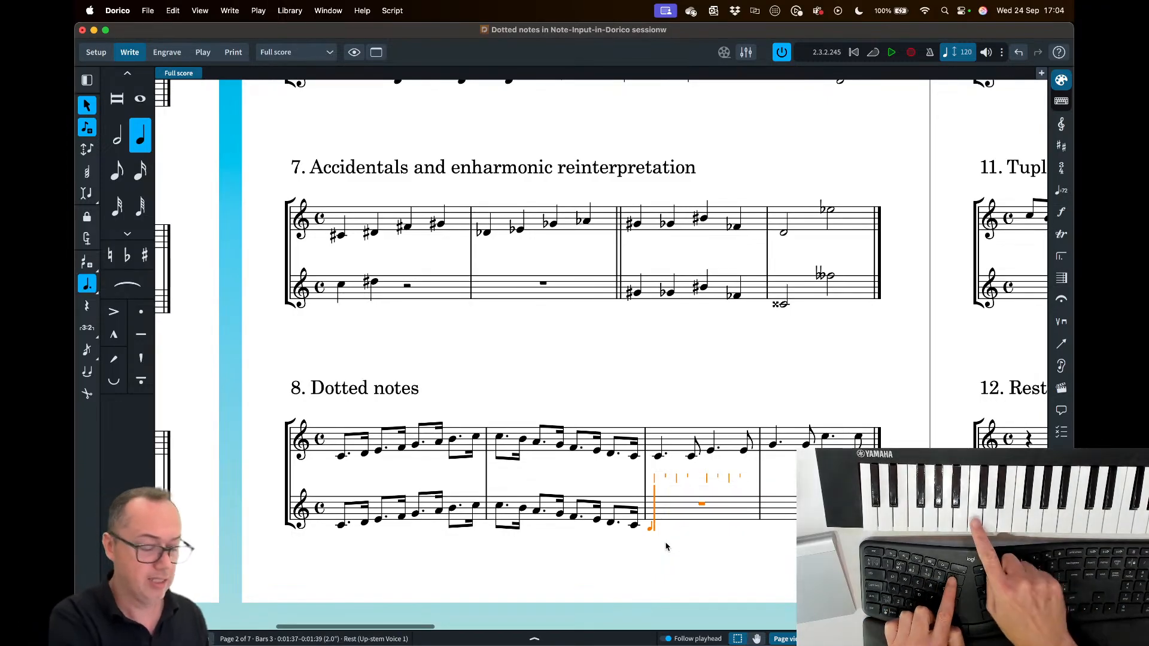
pyautogui.press('c')
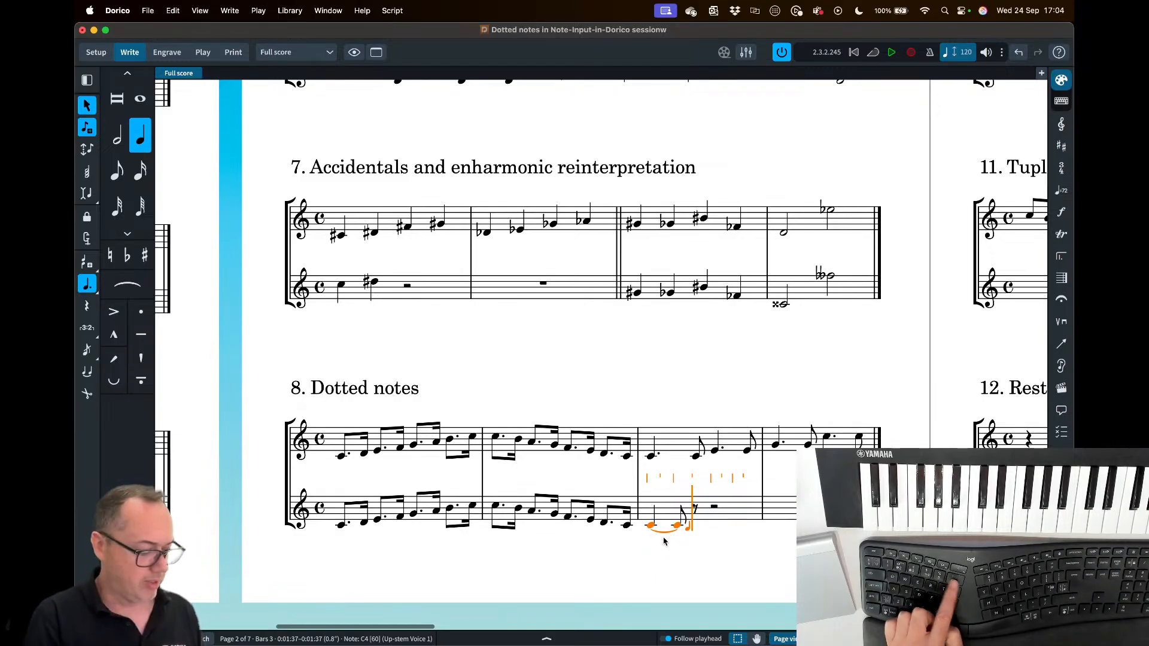
pyautogui.press('.')
pyautogui.press('4')
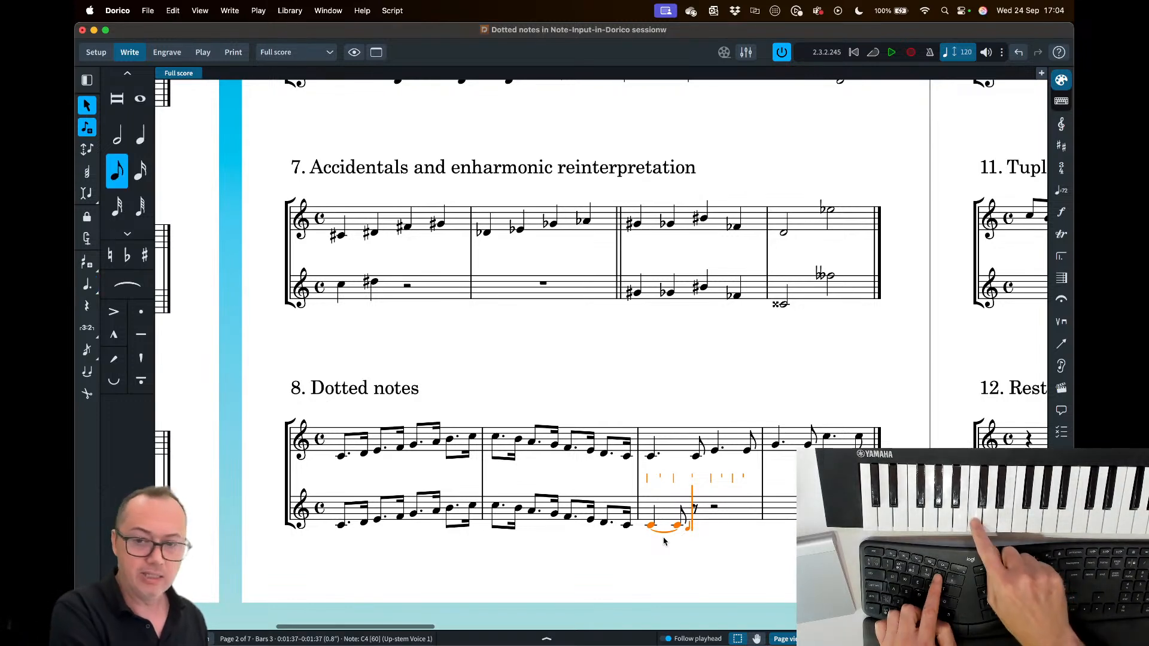
pyautogui.press('c')
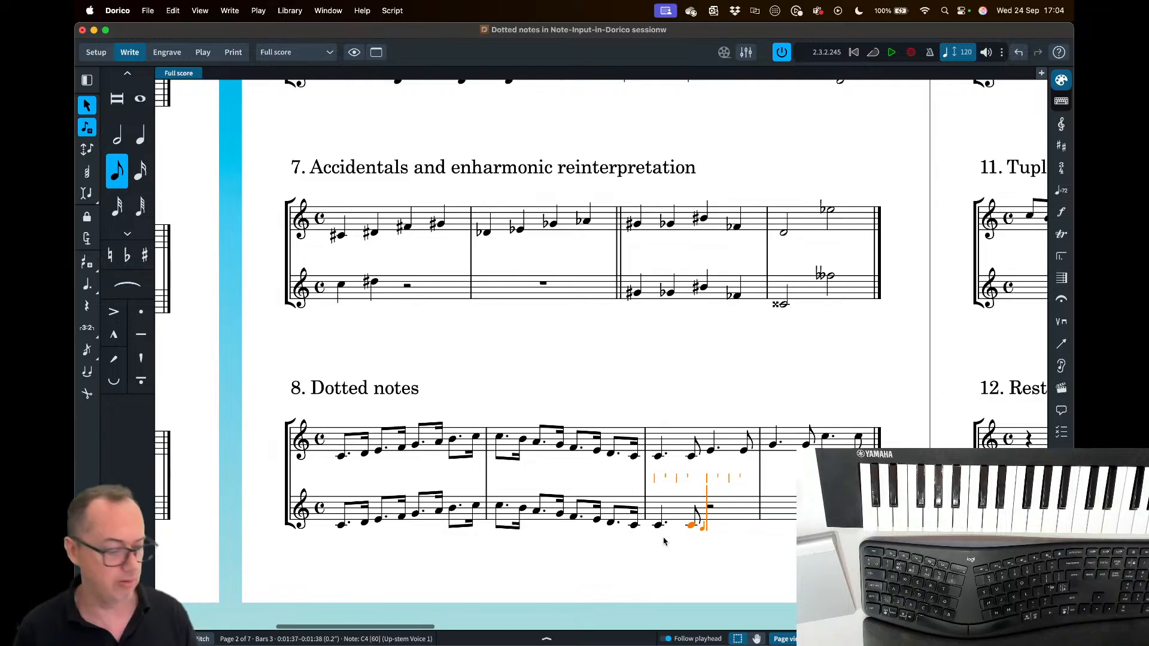
# - Complete bar 3 of exercise 8's lower staff with a dotted quarter note E4 and an eighth note E4, and leave note input
pyautogui.press('6')
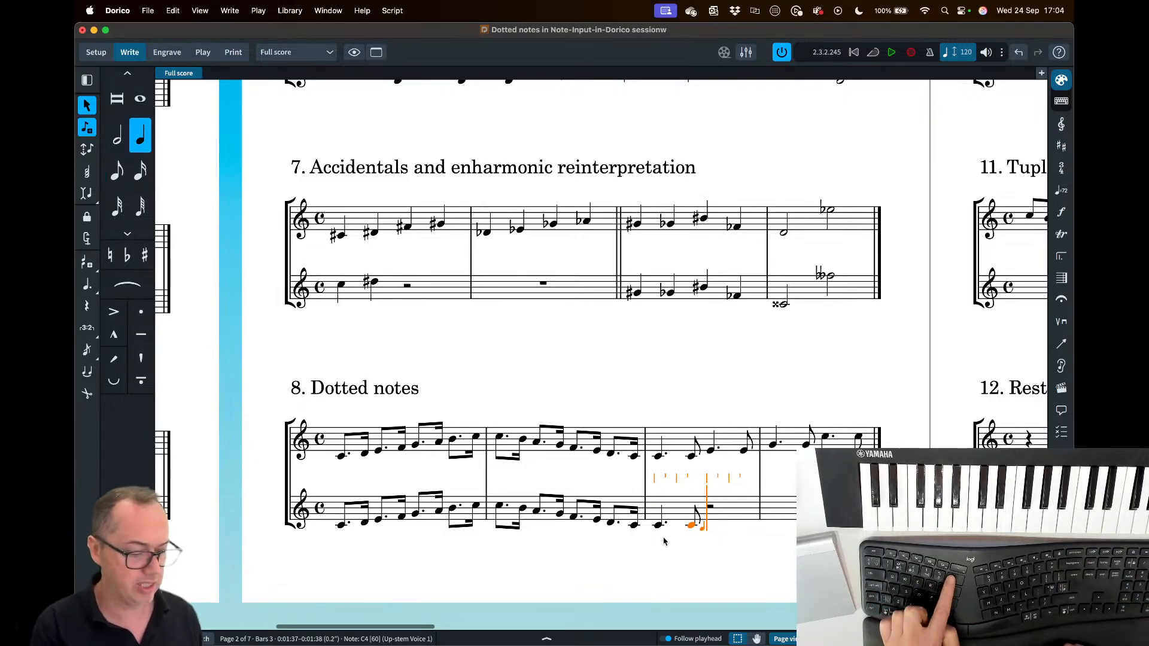
pyautogui.press('.')
pyautogui.press('e')
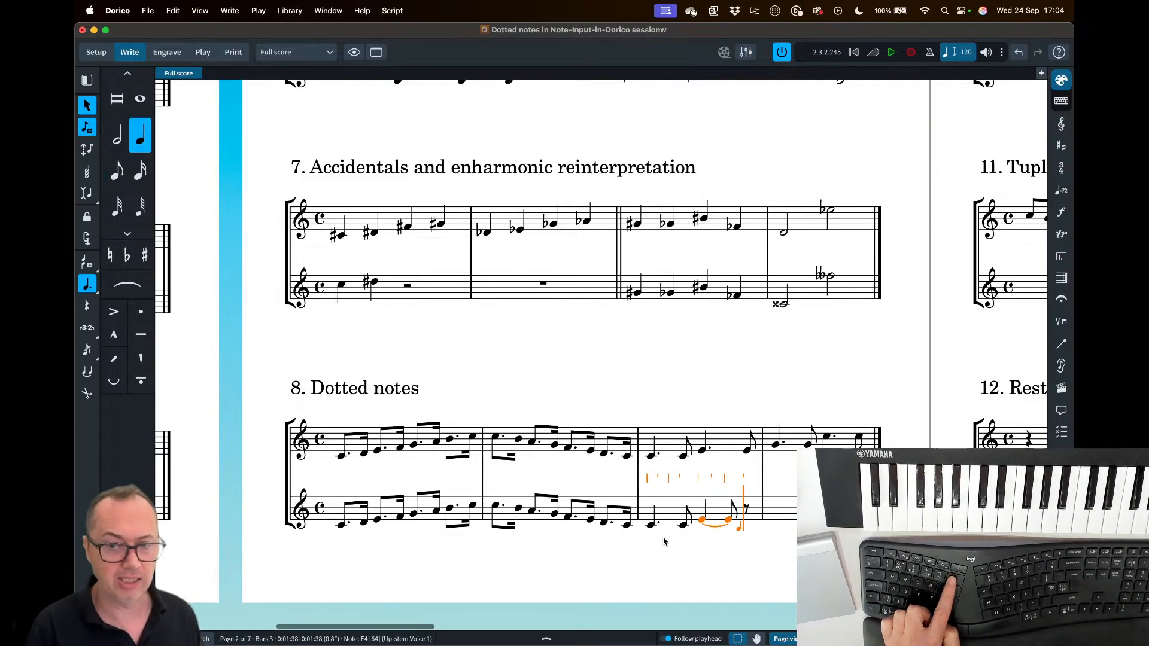
pyautogui.press('.')
pyautogui.press('5')
pyautogui.press('e')
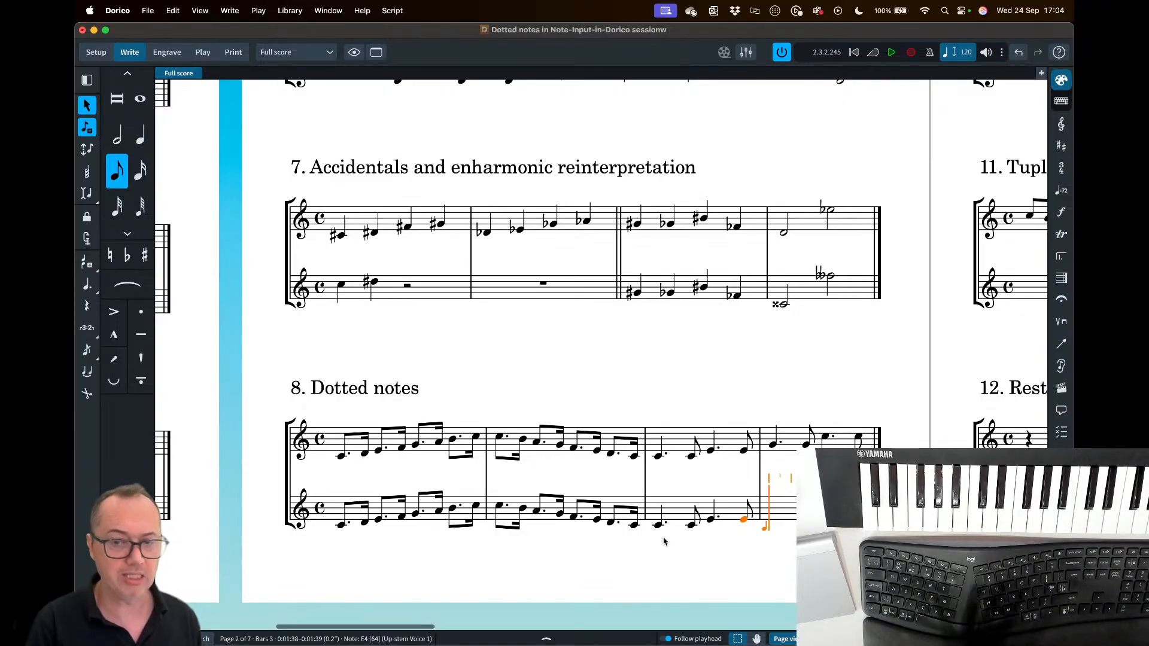
pyautogui.press('Escape')
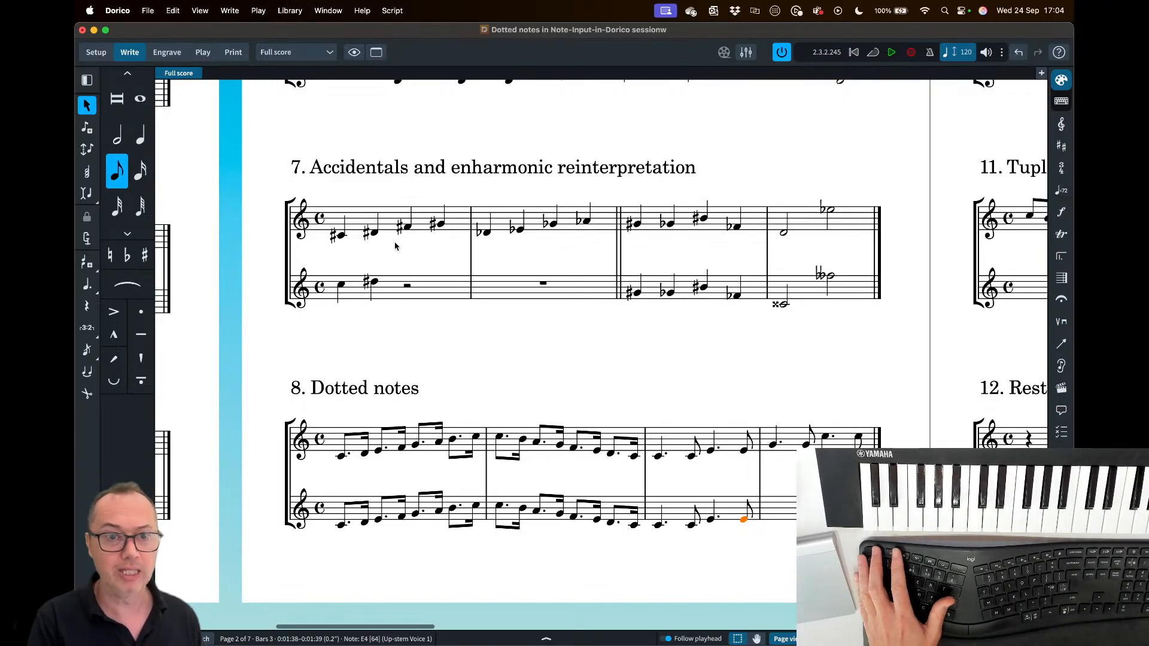
# - Examine the Note Grouping settings in Notation Options for half-bar and simple time signatures, and close the dialog
pyautogui.click(291, 12)
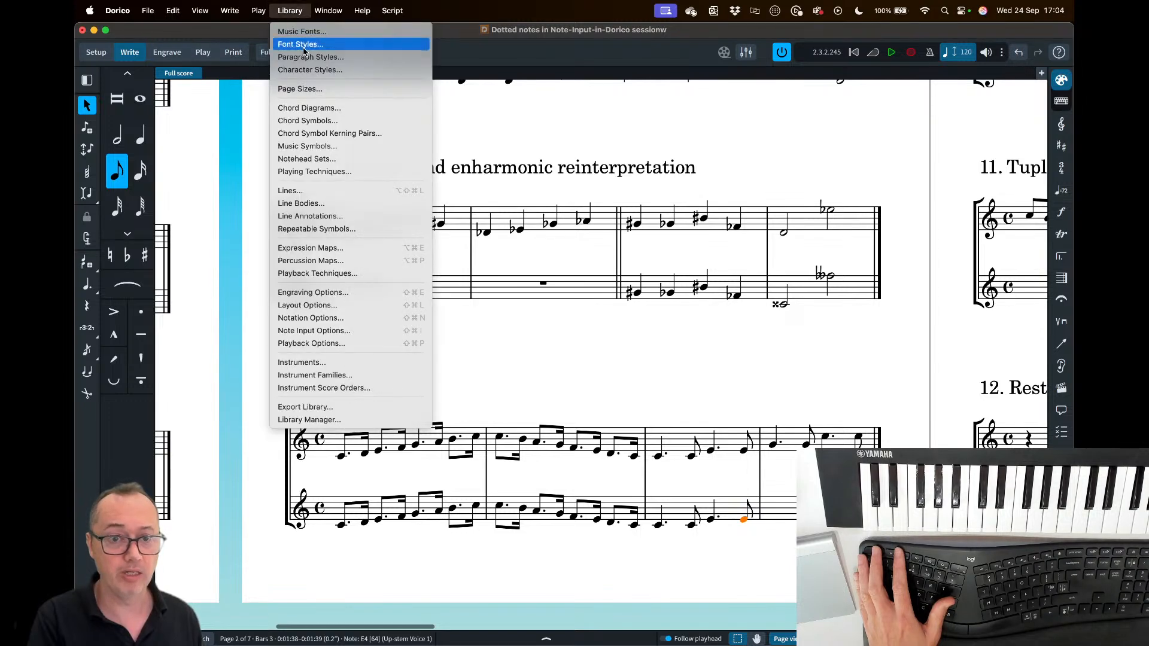
pyautogui.click(337, 319)
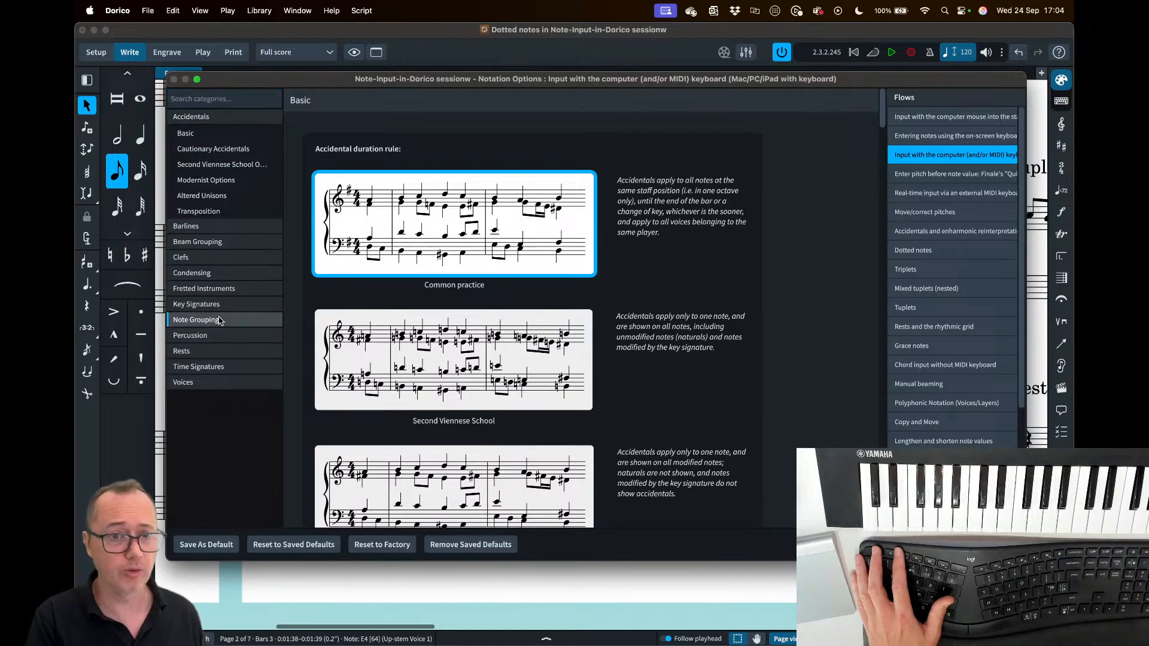
pyautogui.click(218, 320)
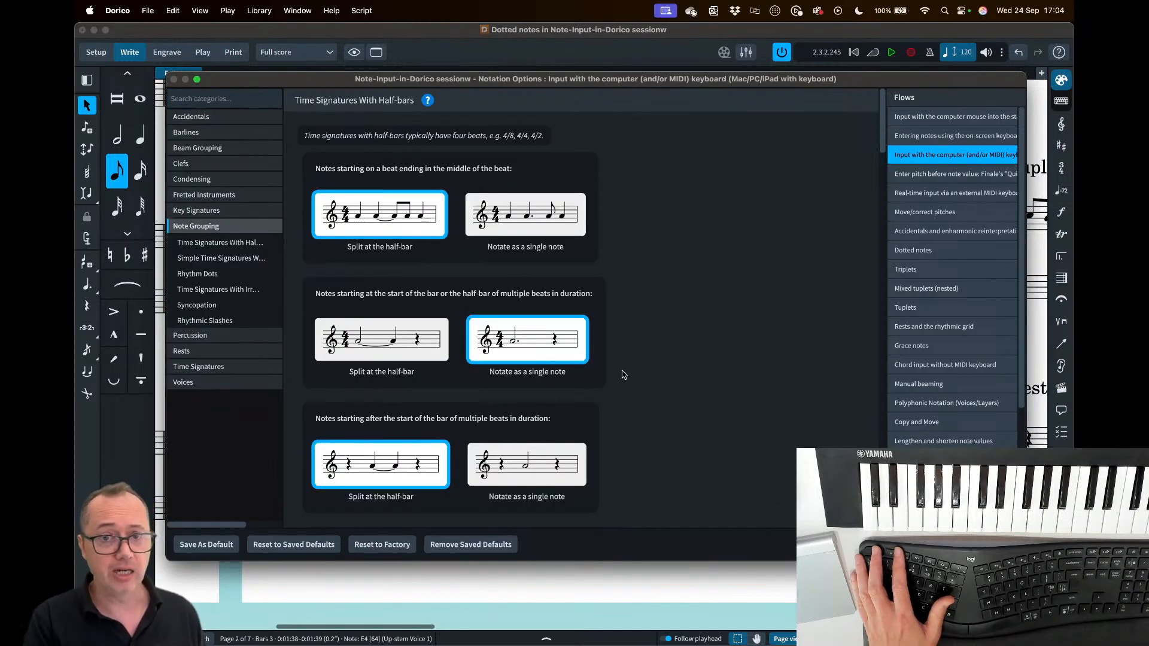
pyautogui.scroll(-10, 684, 392)
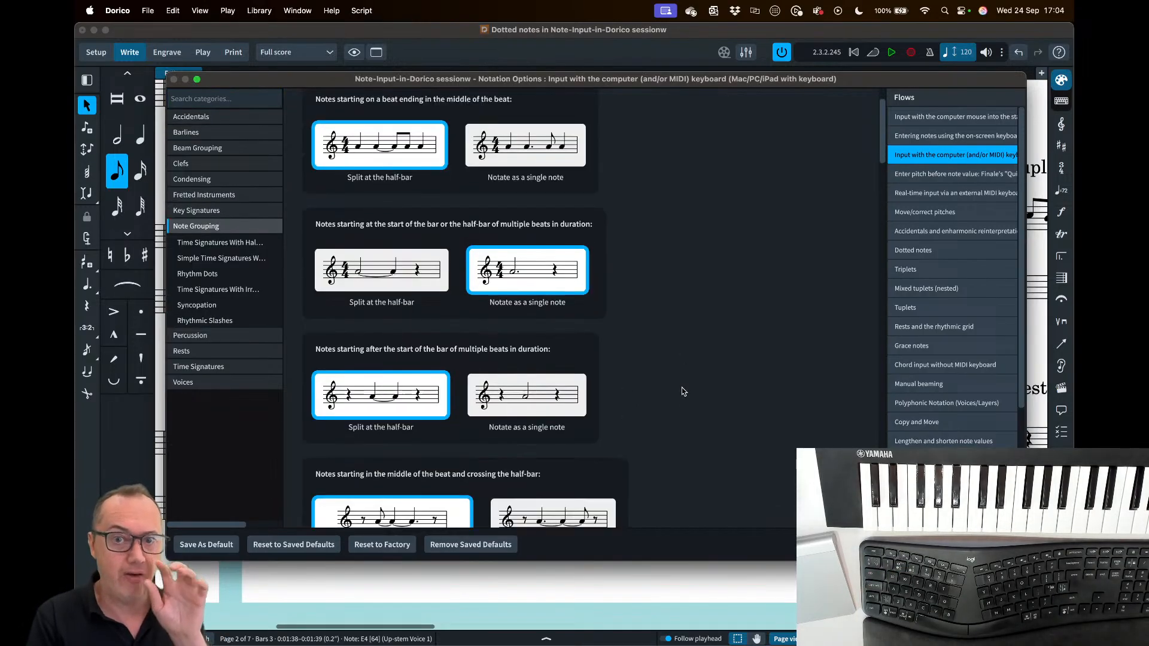
pyautogui.scroll(-6, 687, 393)
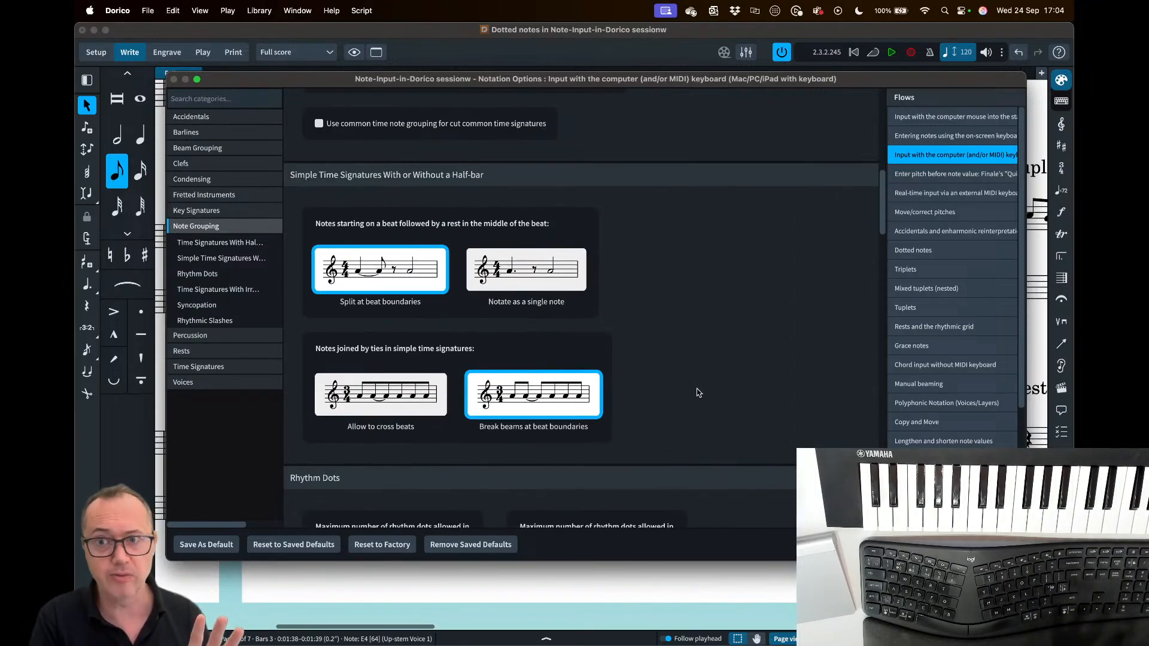
pyautogui.scroll(1, 524, 359)
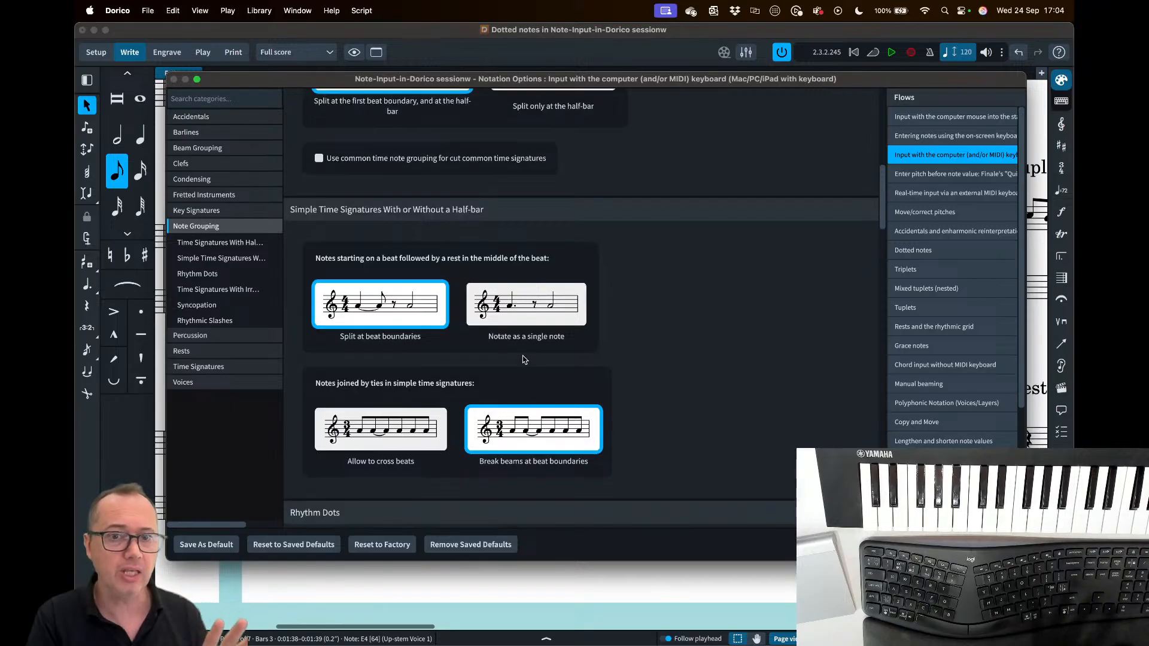
pyautogui.scroll(15, 524, 359)
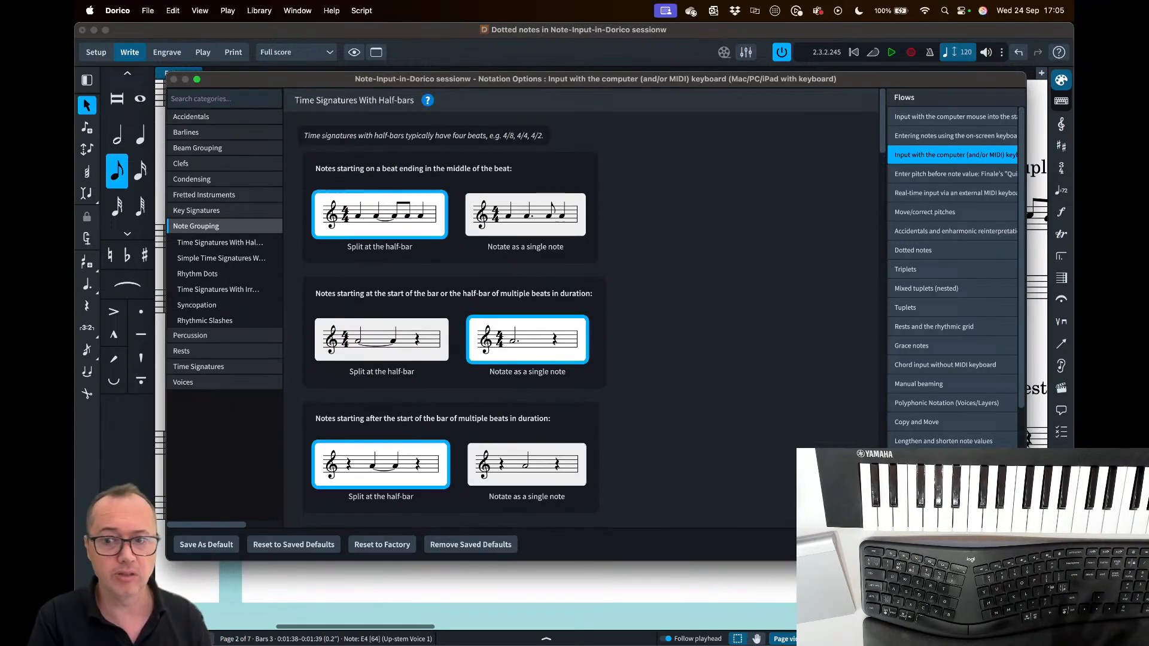
pyautogui.press('Escape')
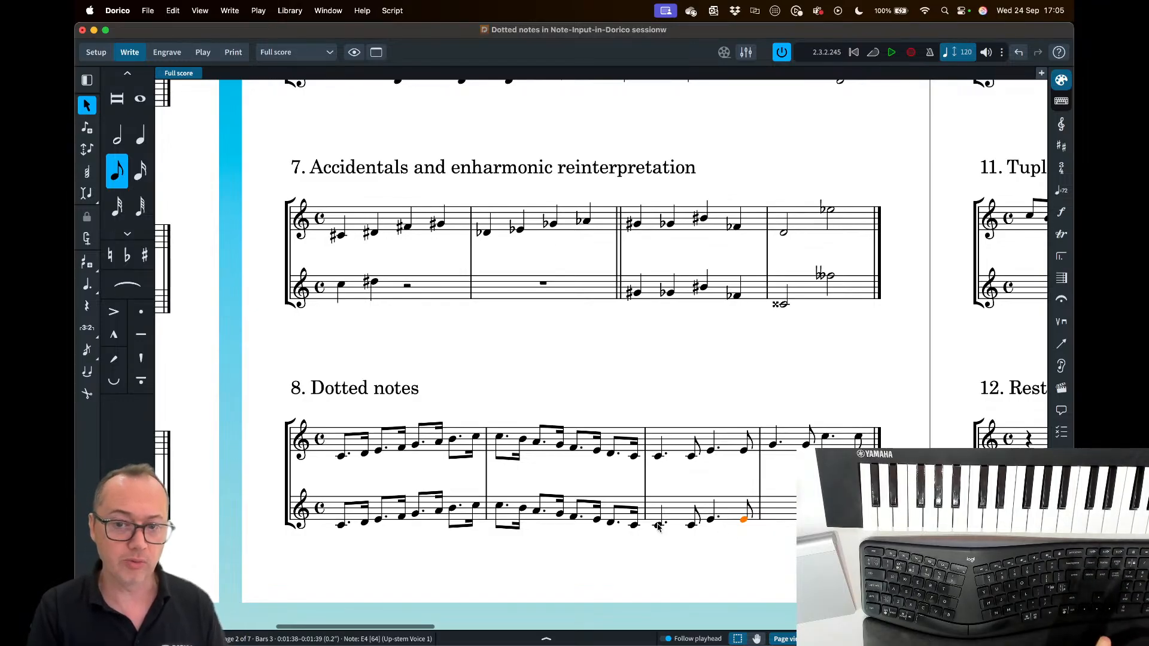
# - Try filling bar 4 of exercise 8's lower staff with quarter notes on G4 and C5 and adding a rhythm dot to the selected notes
pyautogui.click(769, 515)
pyautogui.hotkey('shift', 'n')
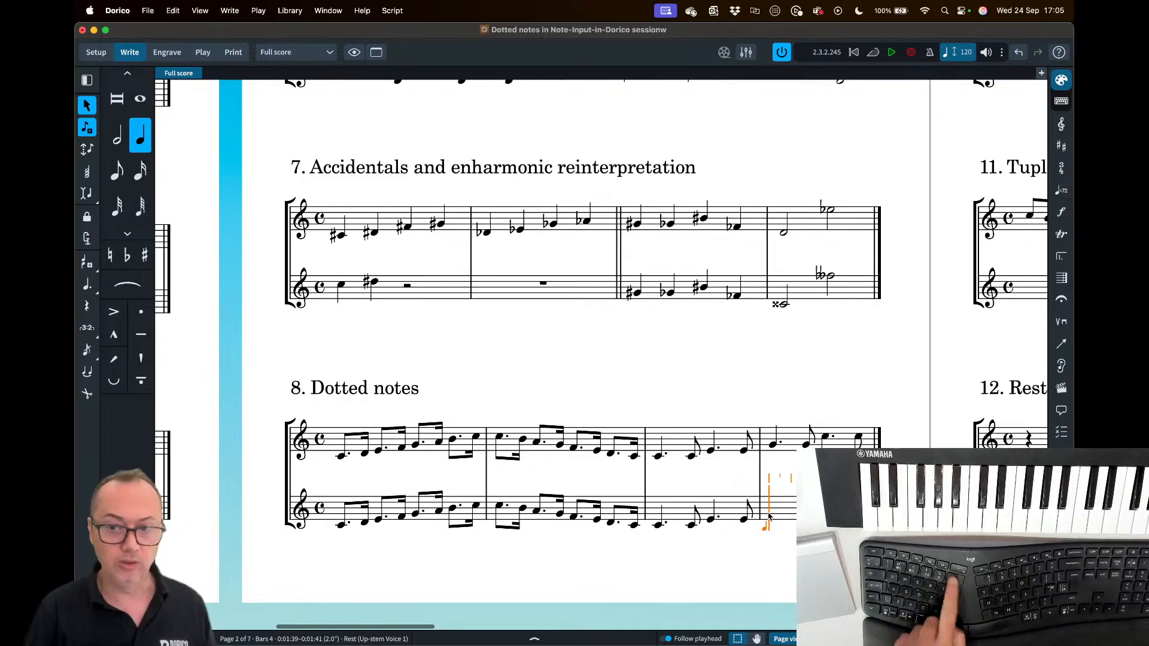
pyautogui.press('g')
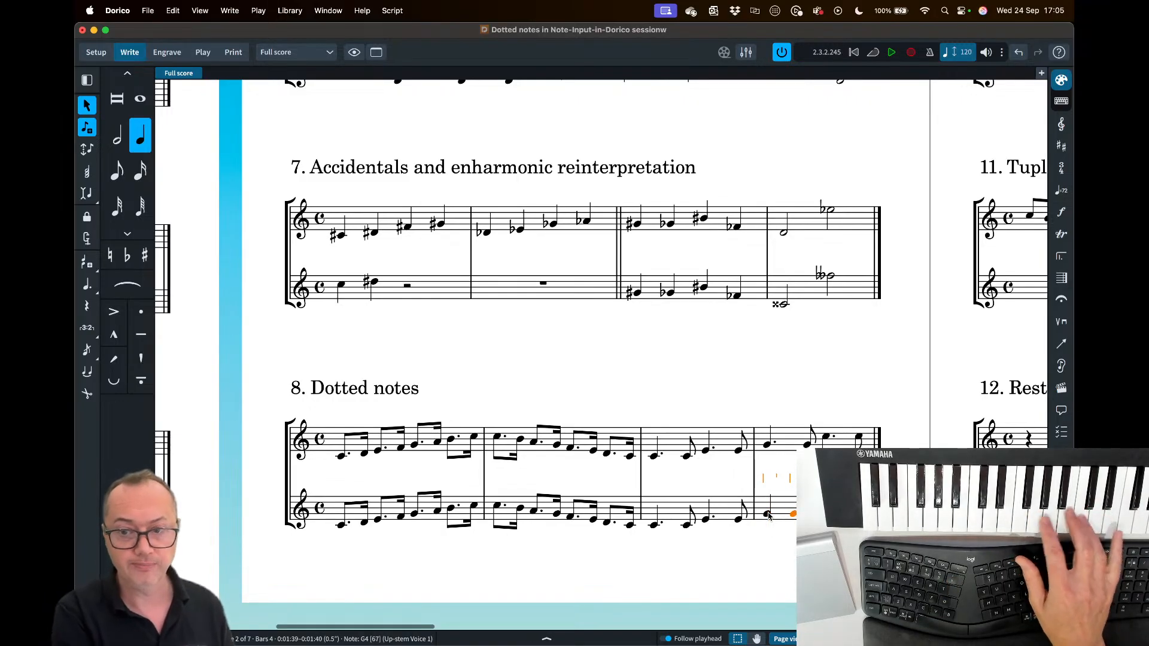
pyautogui.press('c')
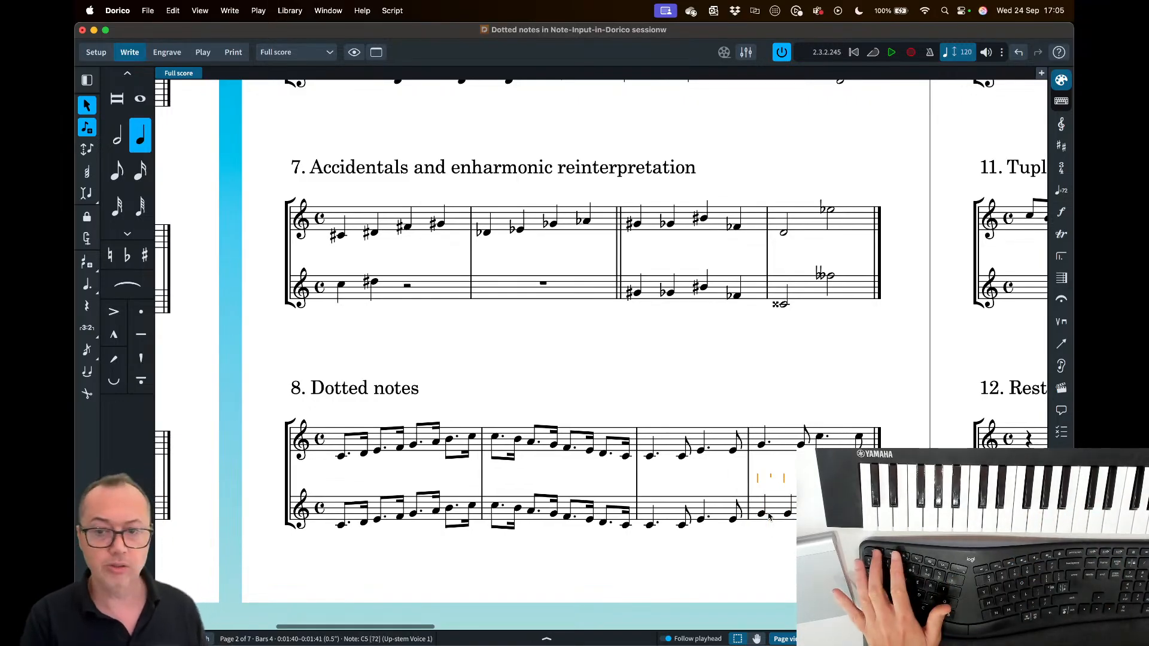
pyautogui.press('Escape')
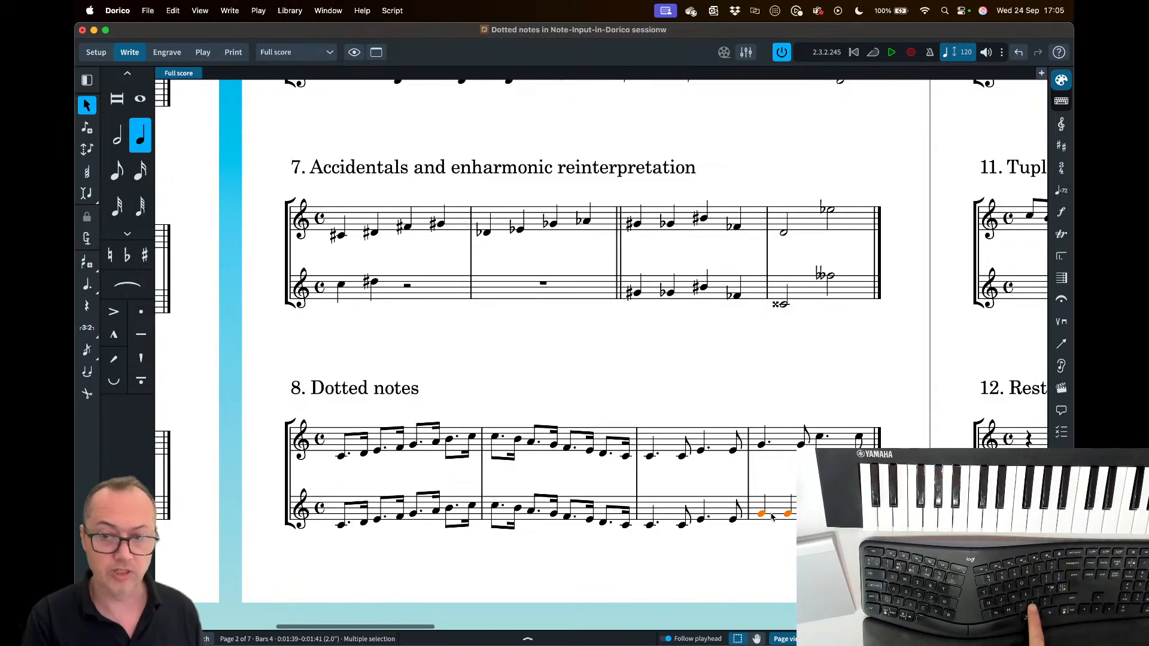
pyautogui.press('.')
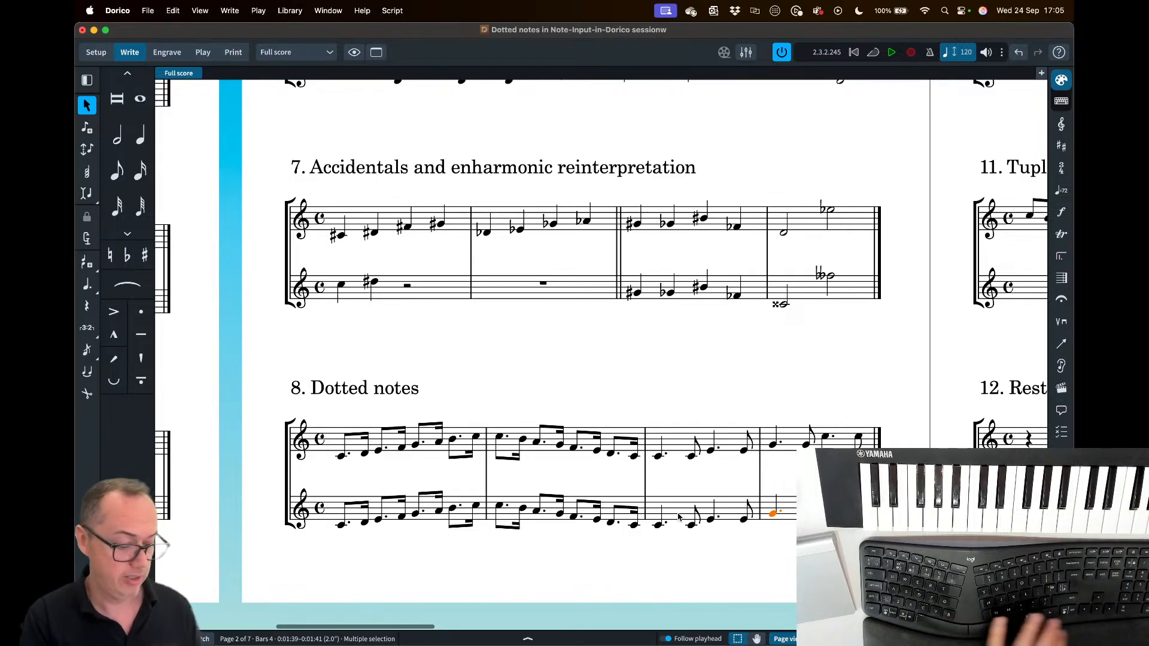
pyautogui.press('Left')
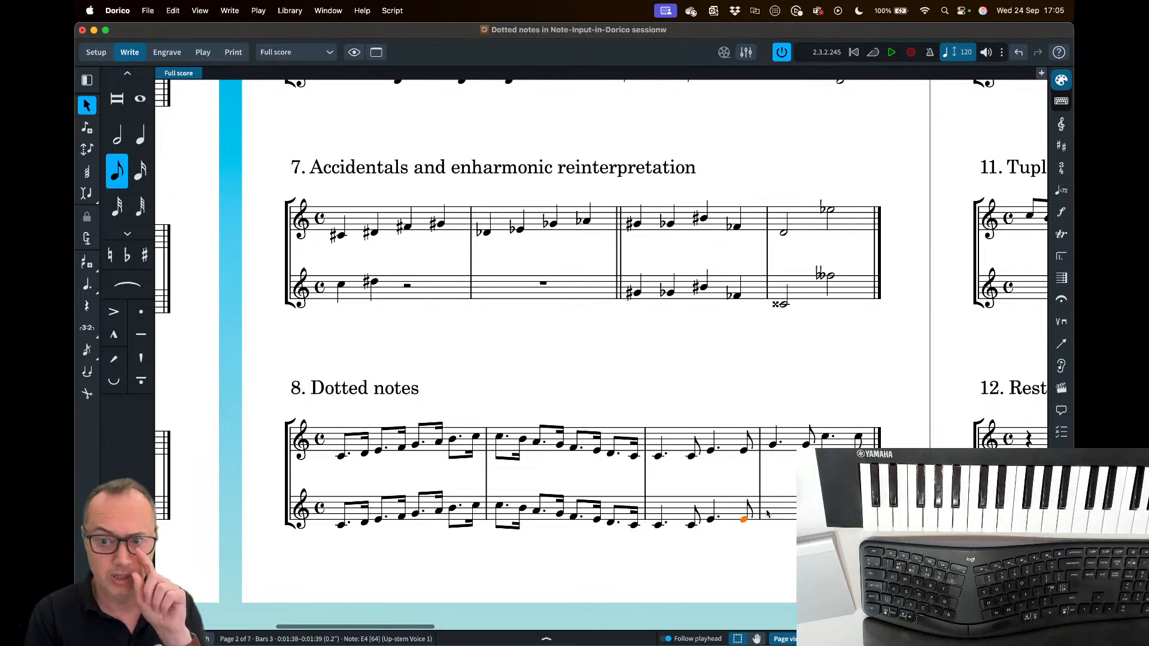
# - Fill bar 4 of exercise 8's lower staff with dotted quarter and eighth note pairs on G4 and C5, and leave note input
pyautogui.doubleClick(767, 513)
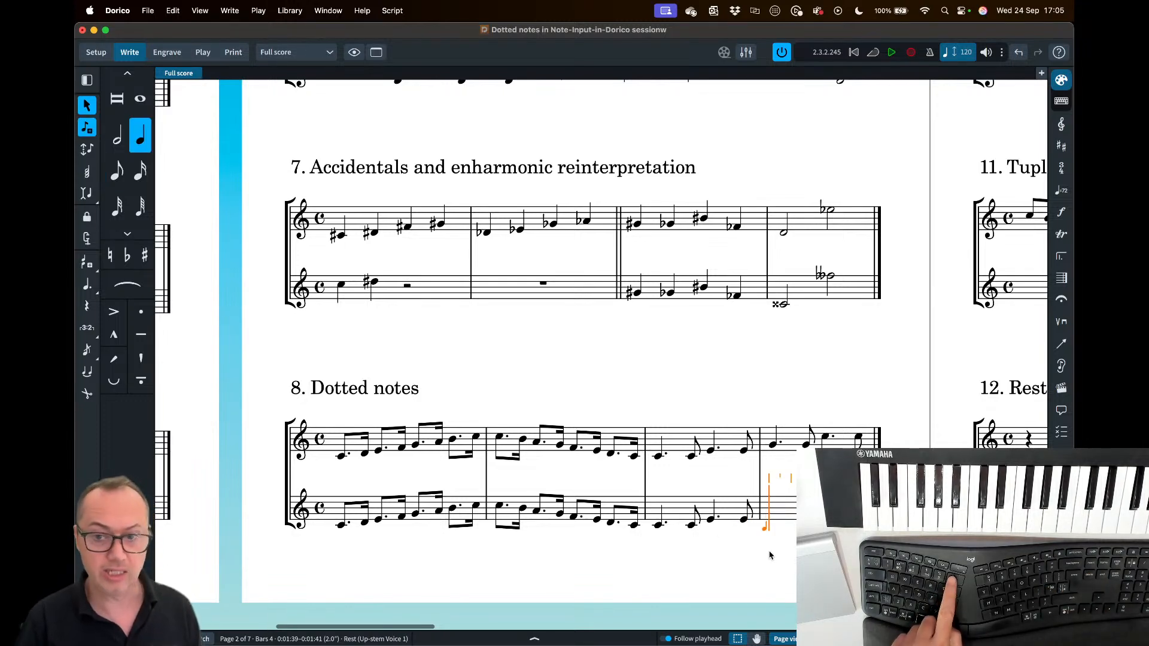
pyautogui.press('.')
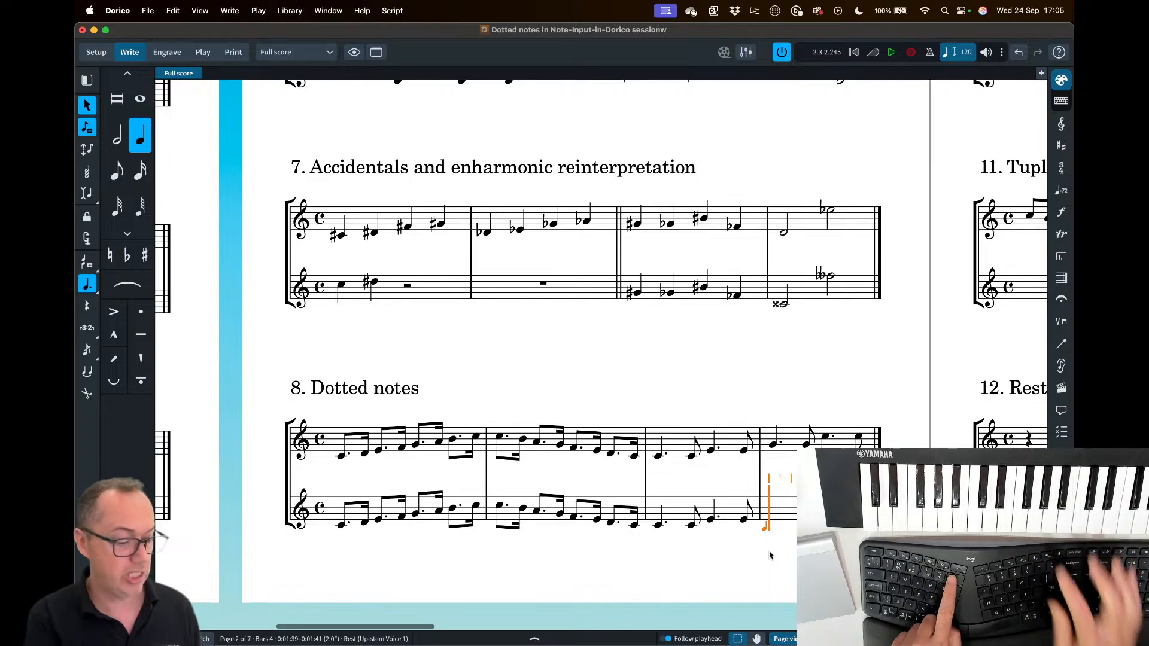
pyautogui.press('g')
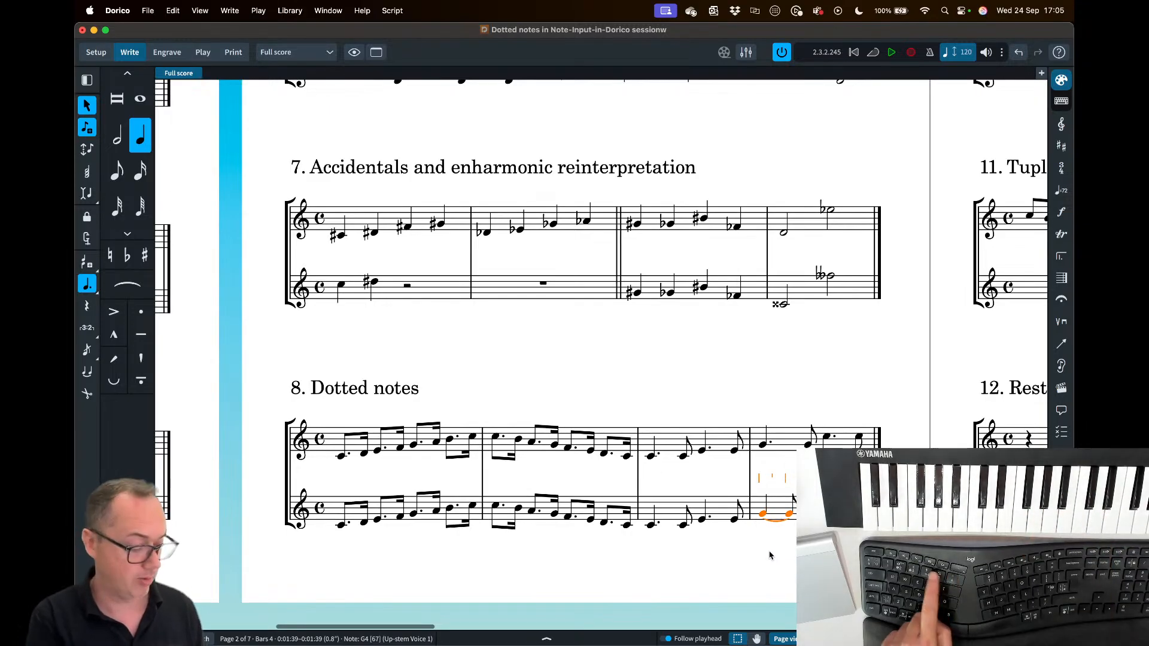
pyautogui.press('5')
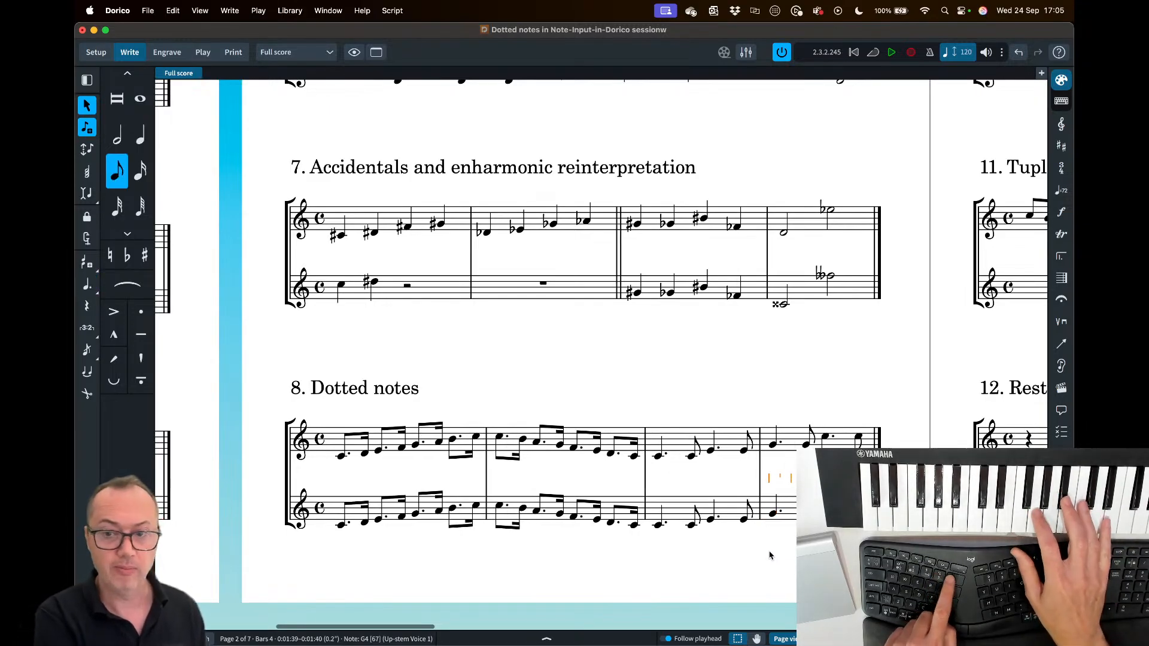
pyautogui.press('6')
pyautogui.press('.')
pyautogui.press('5')
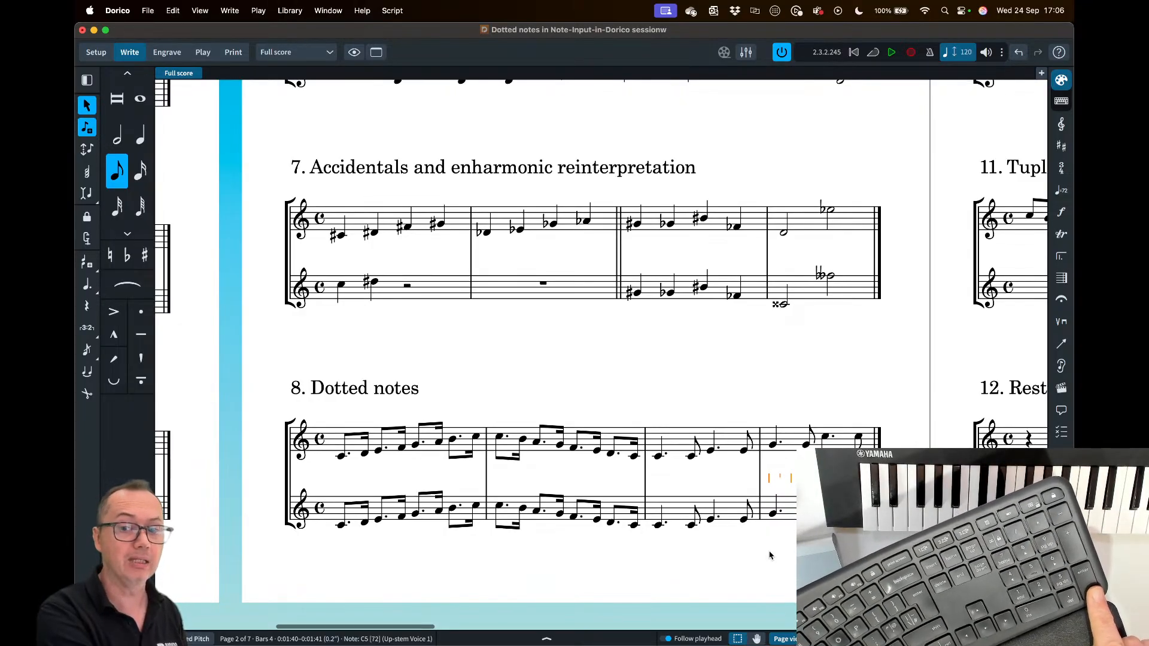
pyautogui.press('Escape')
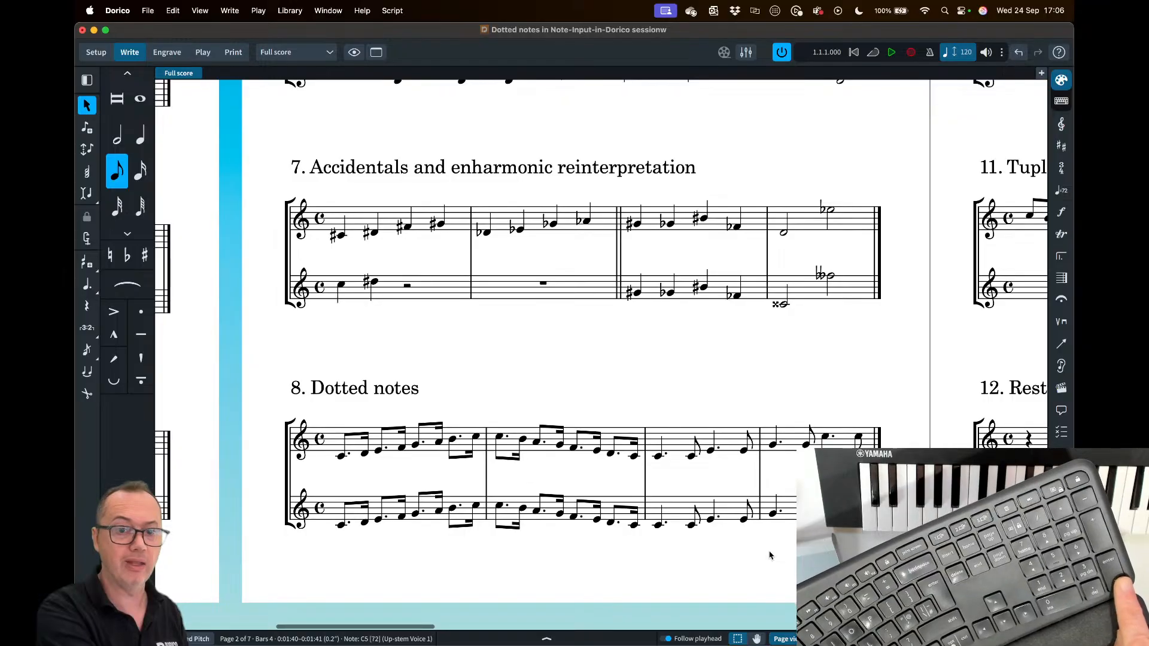
# - Play back the start of exercise 7 and stop
pyautogui.press('space')
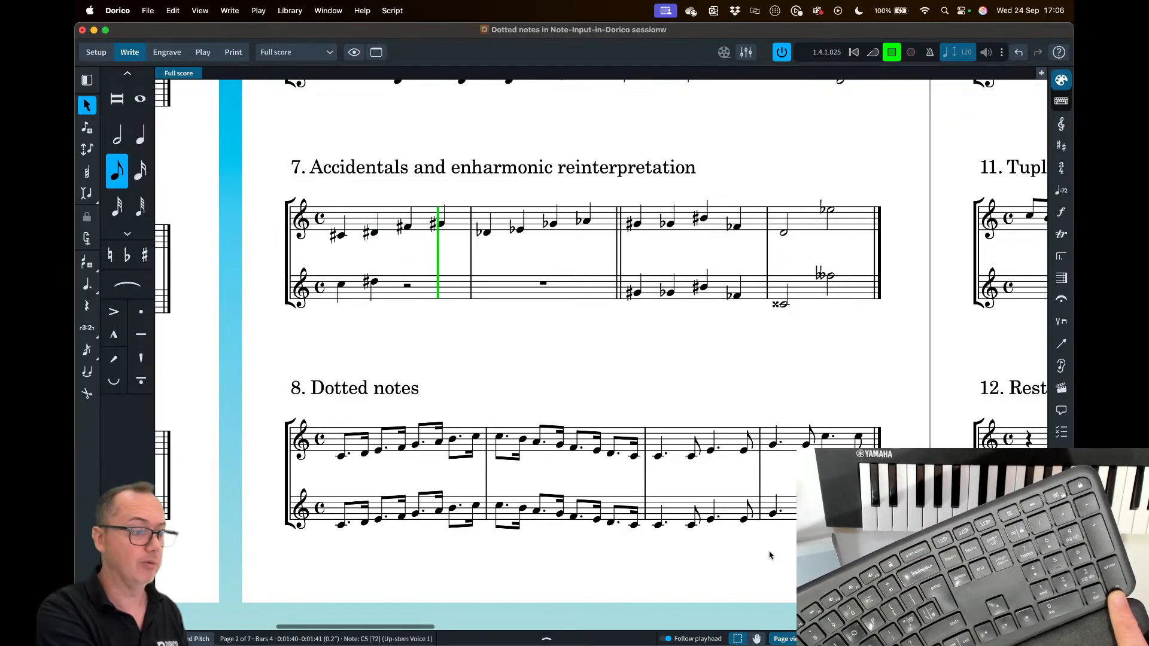
pyautogui.press('space')
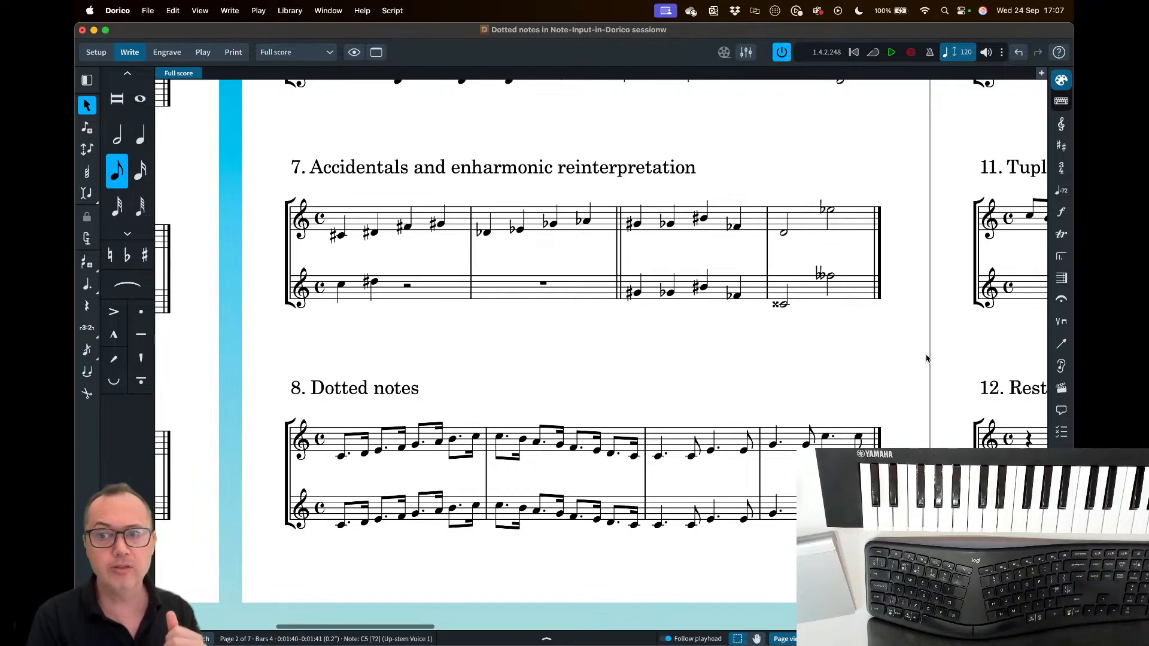
# - Look over the upcoming exercises, from triplets and tuplets to manual beaming and polyphonic notation, ending at exercise 9
pyautogui.hscroll(8, 861, 354)
pyautogui.scroll(4, 867, 354)
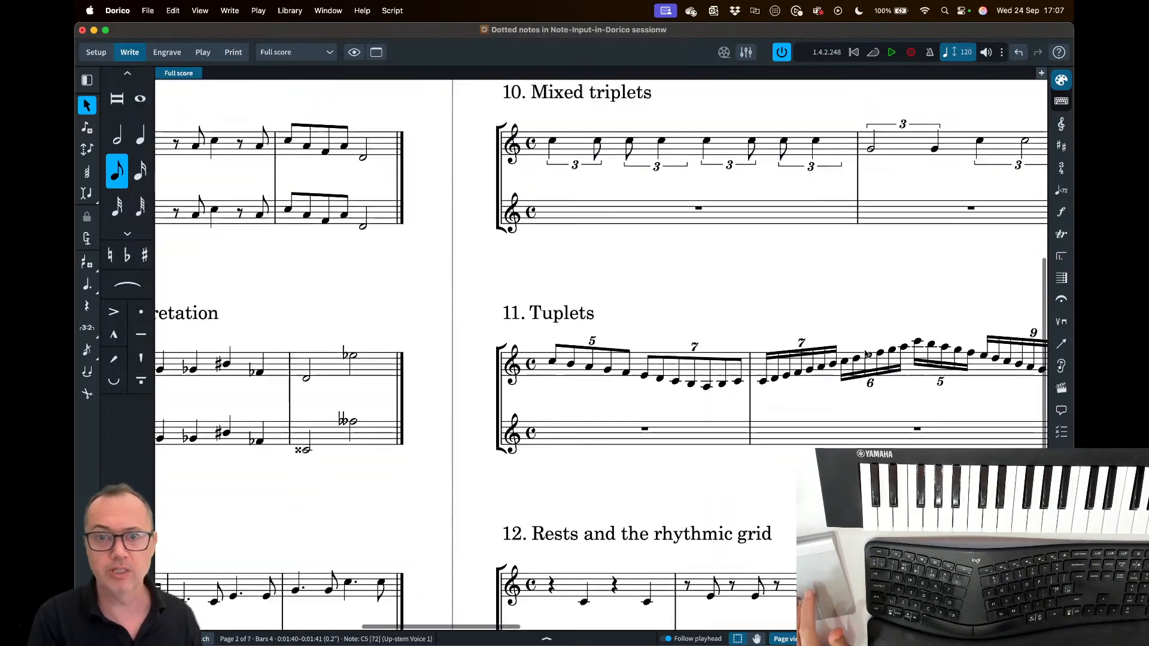
pyautogui.scroll(5, 866, 355)
pyautogui.hscroll(3, 866, 354)
pyautogui.scroll(-5, 866, 355)
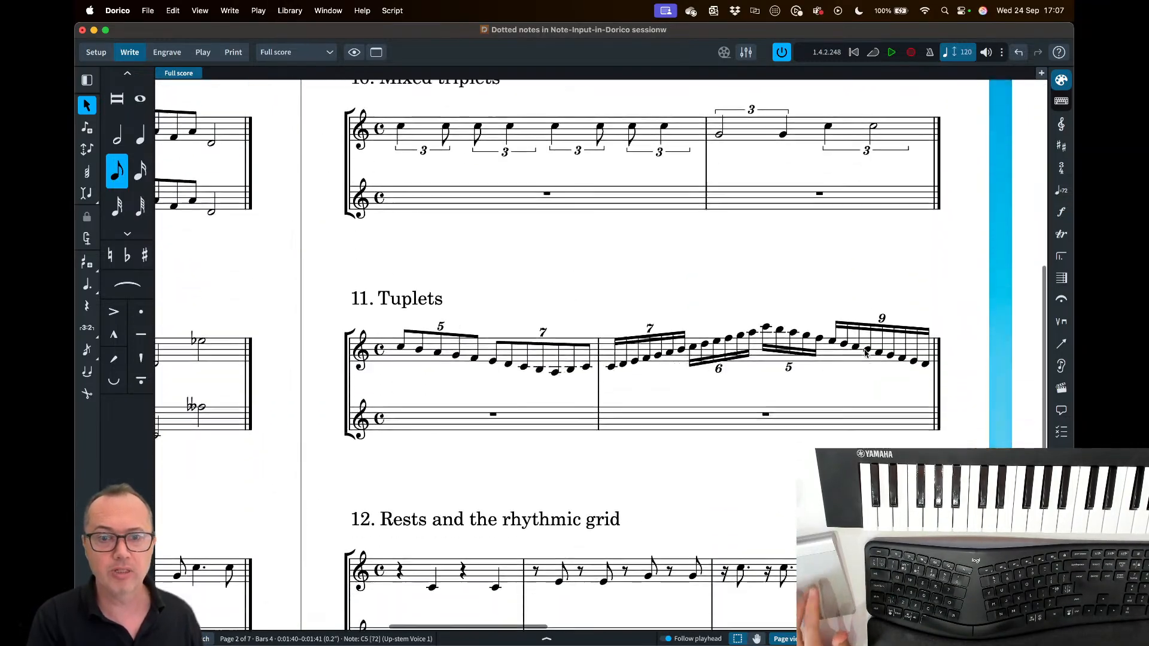
pyautogui.scroll(-3, 866, 354)
pyautogui.hscroll(15, 866, 354)
pyautogui.scroll(3, 865, 351)
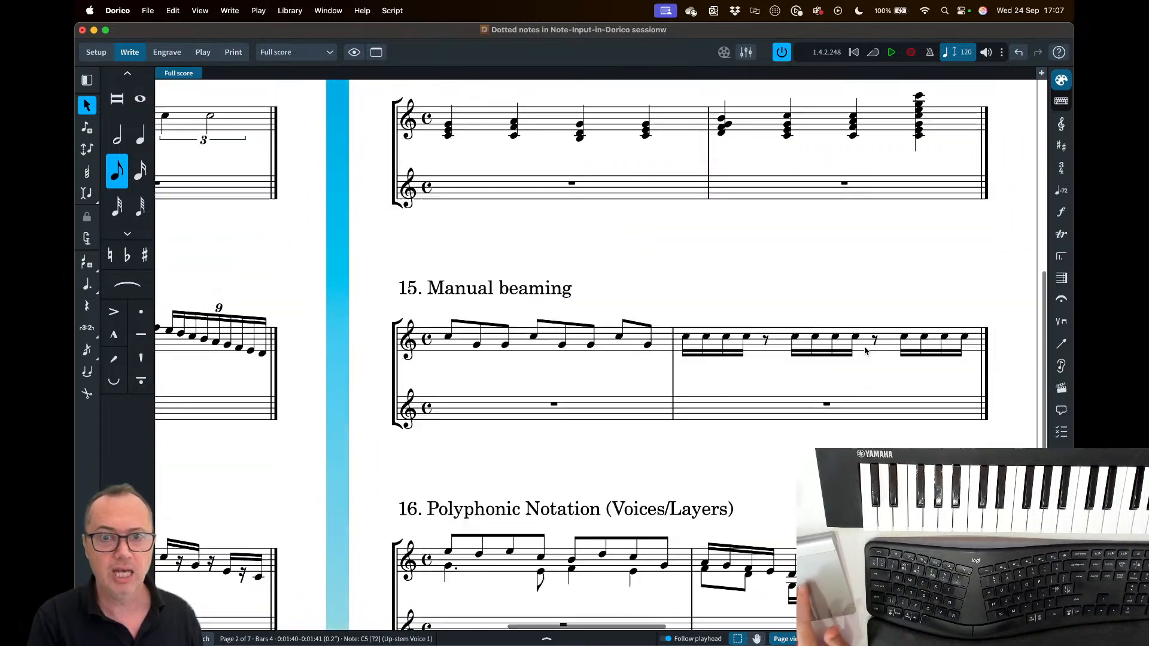
pyautogui.scroll(5, 866, 352)
pyautogui.scroll(-7, 865, 351)
pyautogui.hscroll(2, 866, 352)
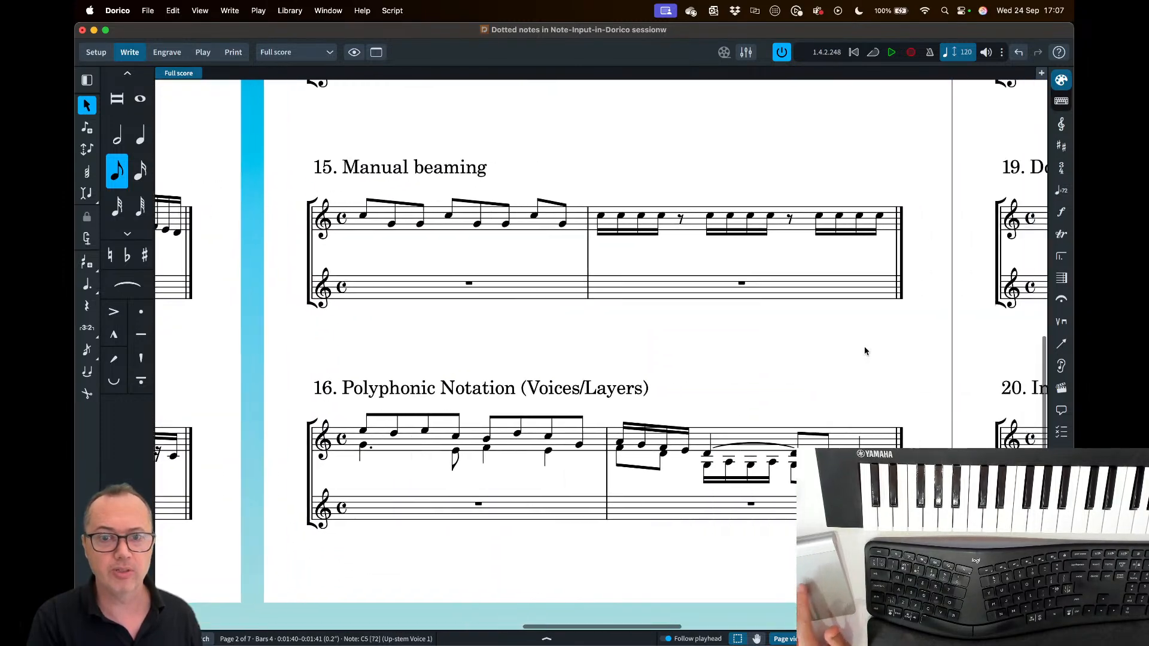
pyautogui.hscroll(-15, 457, 391)
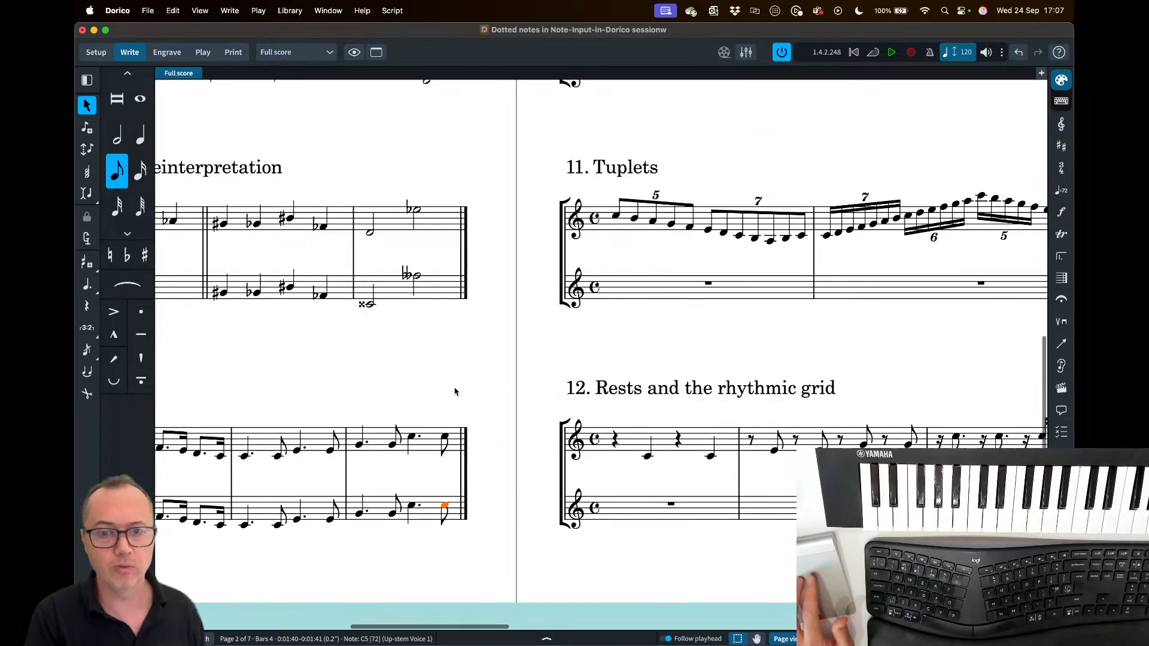
pyautogui.scroll(8, 455, 392)
pyautogui.scroll(-5, 455, 392)
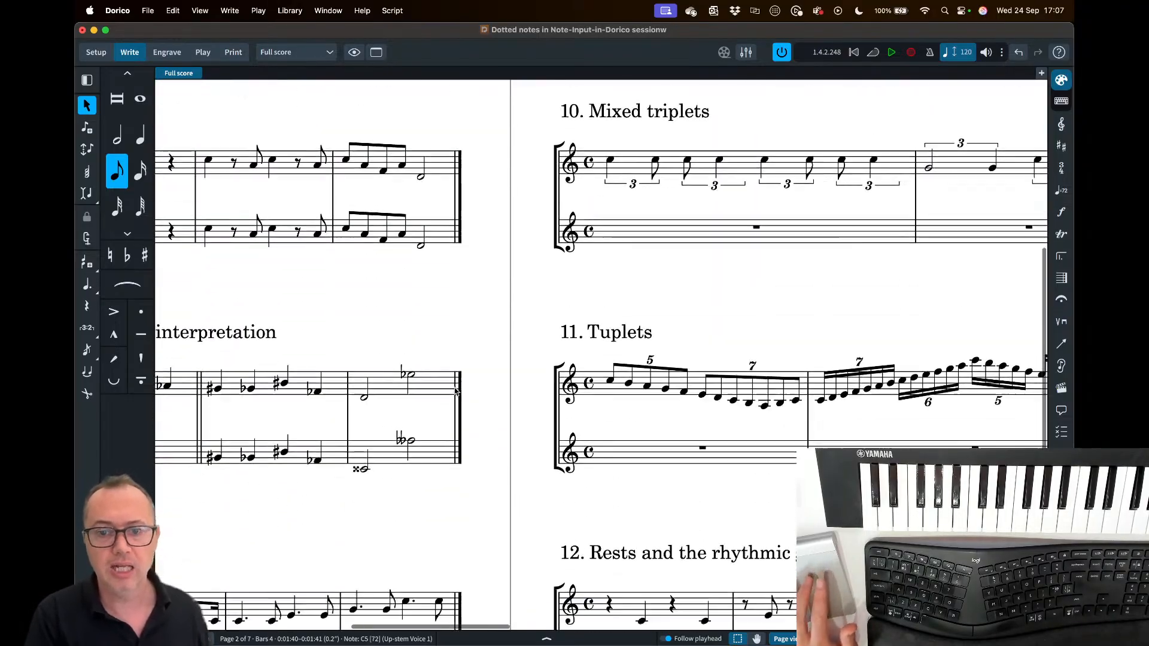
pyautogui.scroll(-5, 454, 392)
pyautogui.hscroll(-2, 454, 392)
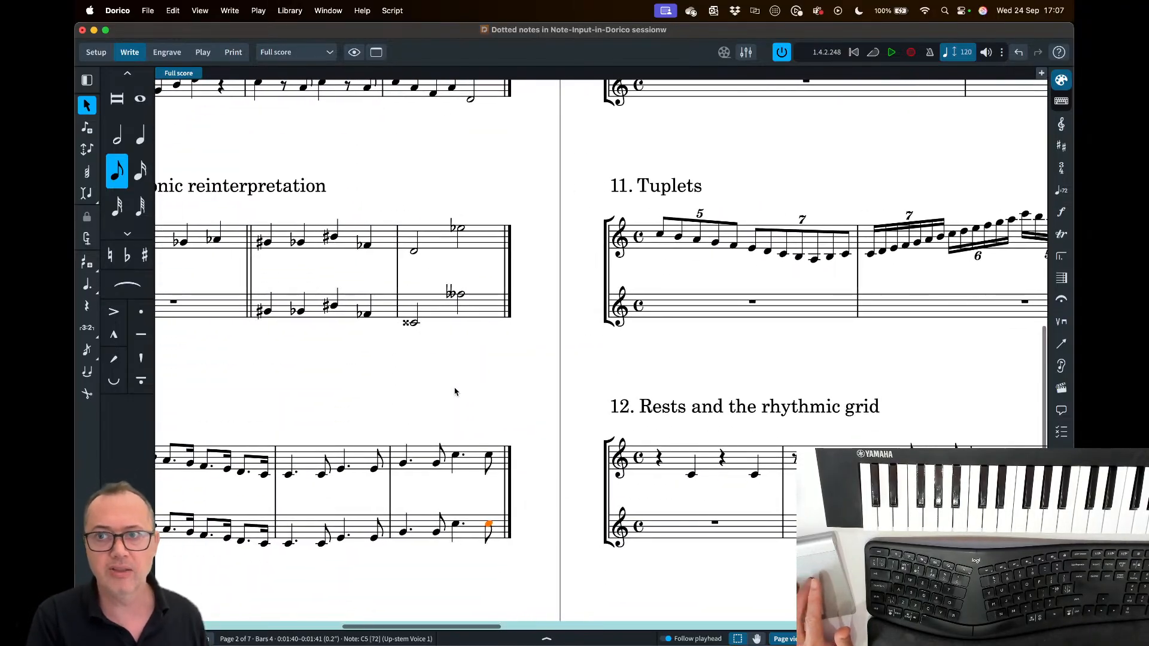
pyautogui.hscroll(-3, 455, 392)
pyautogui.hscroll(6, 455, 391)
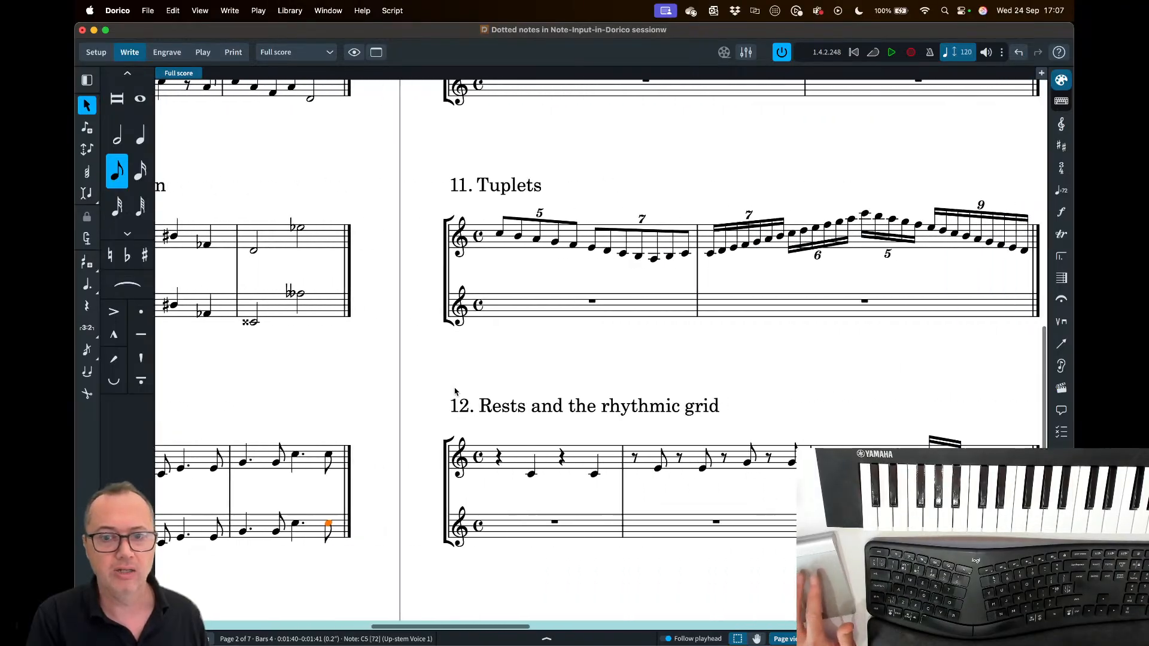
pyautogui.hscroll(3, 455, 392)
pyautogui.scroll(8, 454, 392)
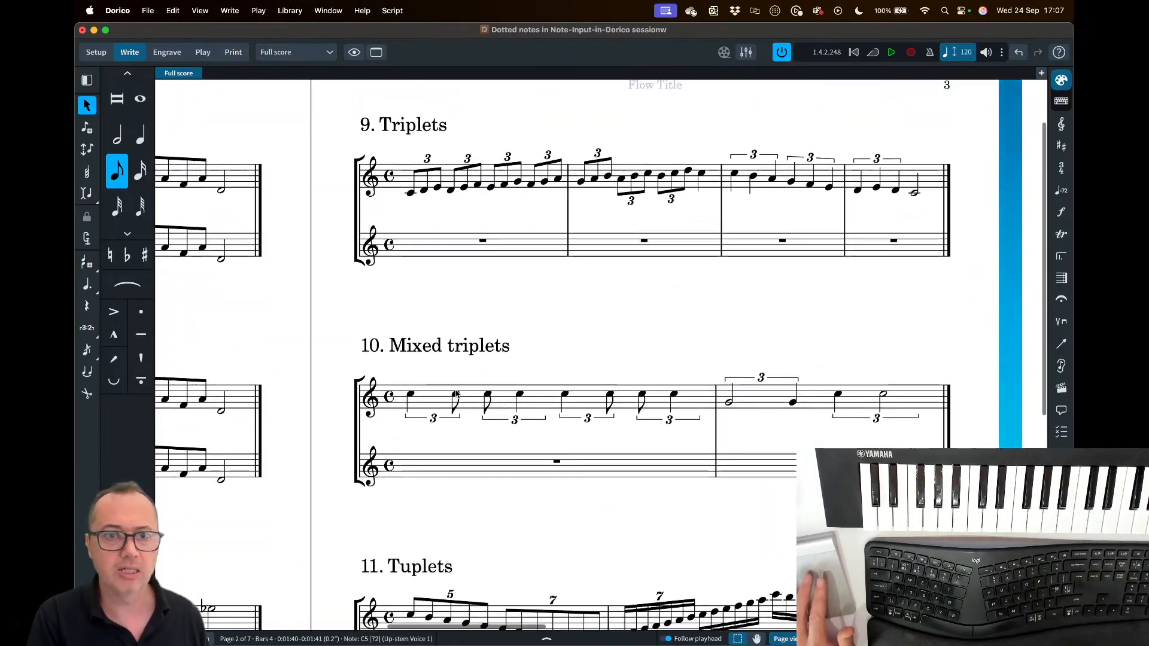
# - Start note input at bar 1 of exercise 9's lower staff
pyautogui.scroll(3, 460, 326)
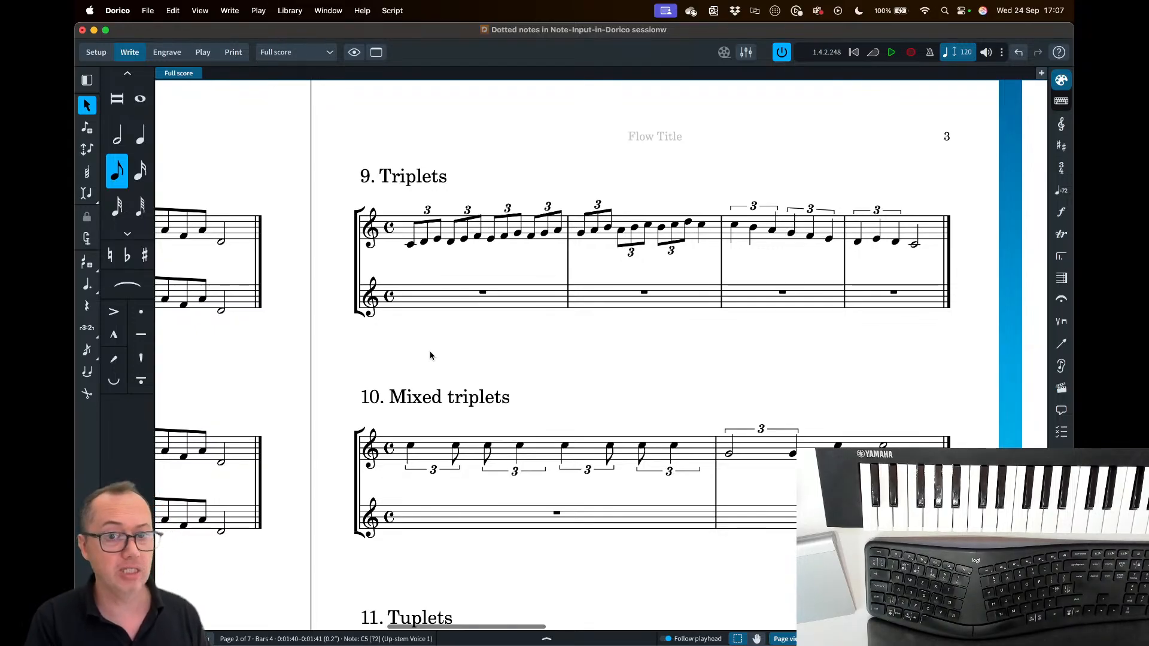
pyautogui.press('Escape')
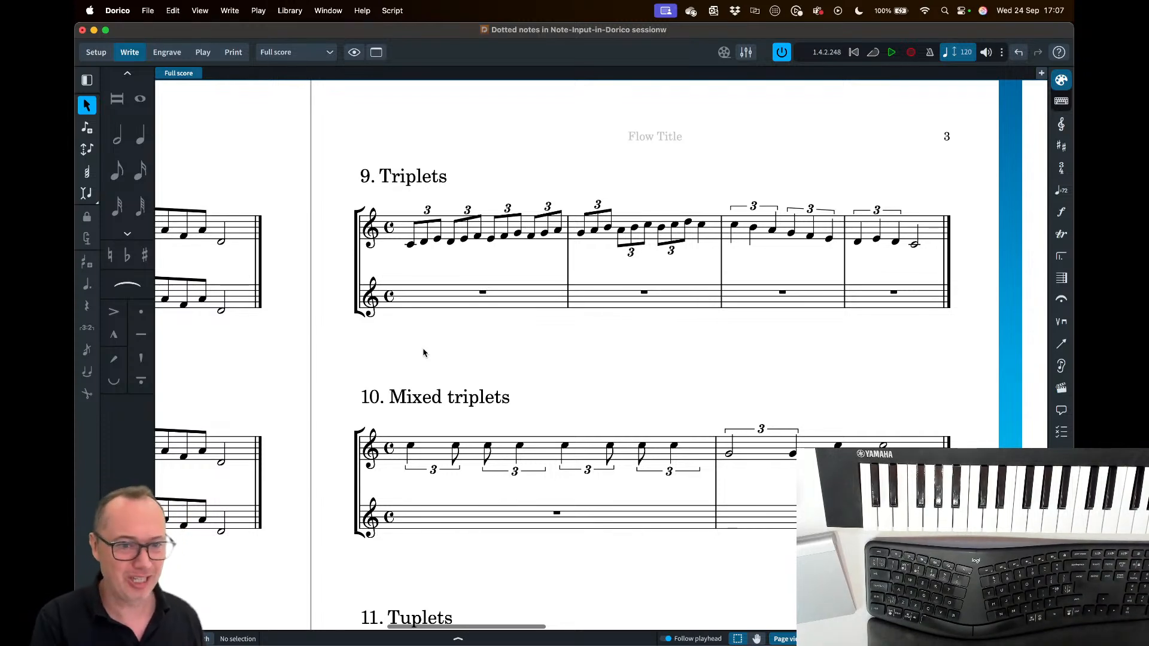
pyautogui.doubleClick(406, 300)
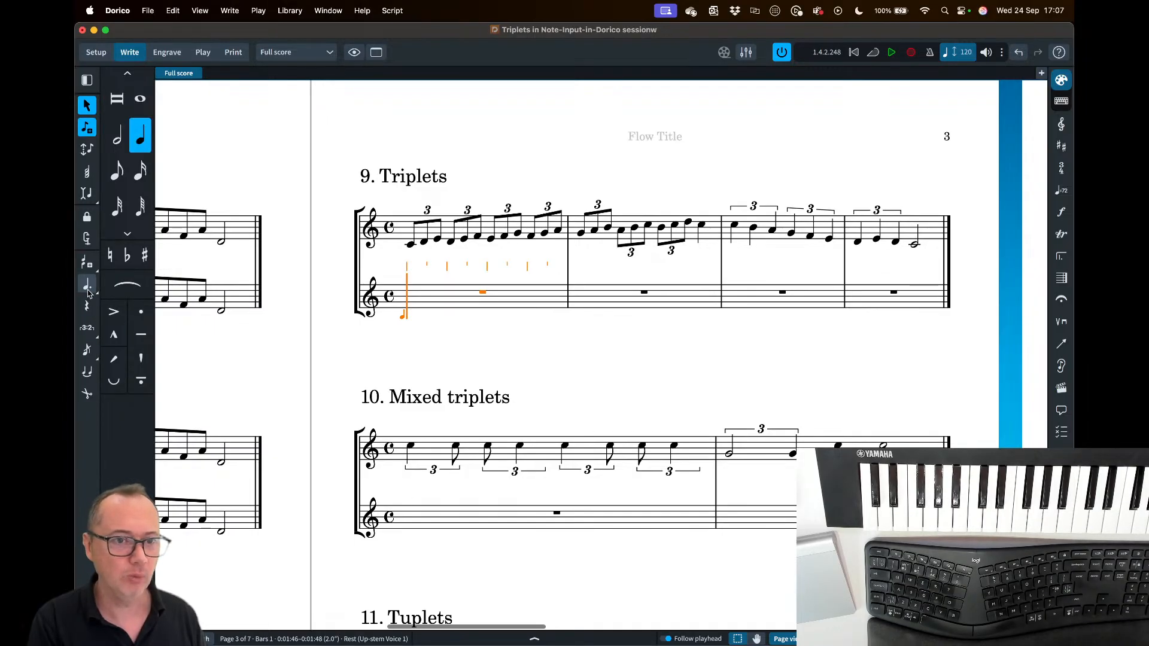
# - Try the double-dotted and single-dotted rhythm options, and turn rhythm dots off again
pyautogui.press('F1')
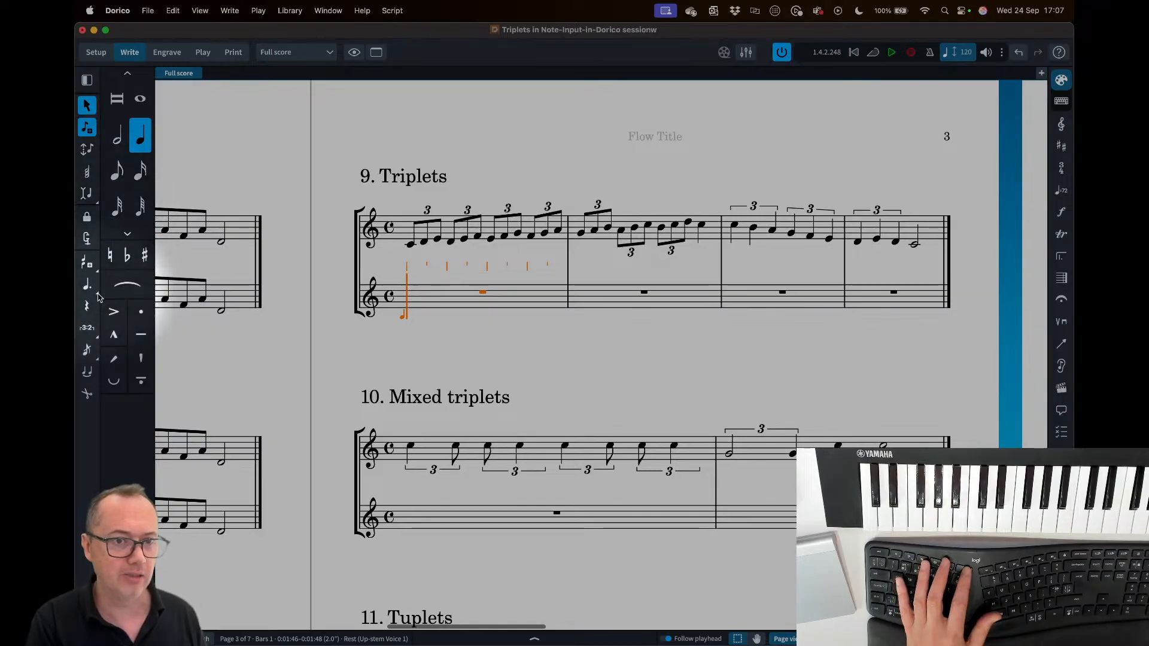
pyautogui.click(93, 290)
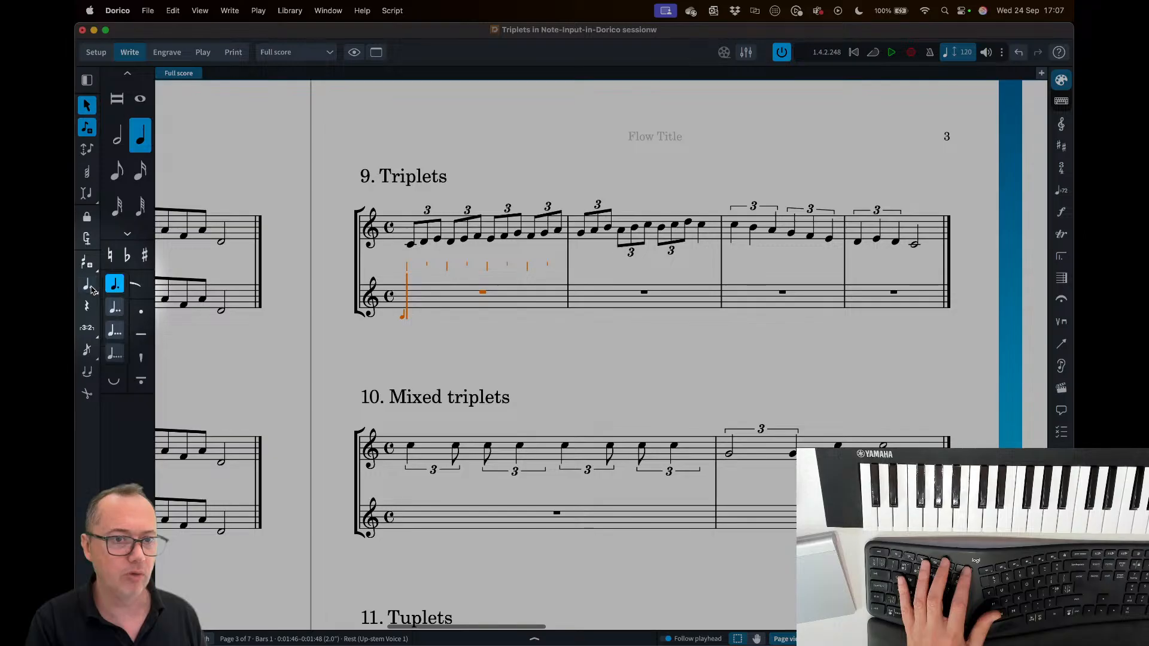
pyautogui.click(114, 311)
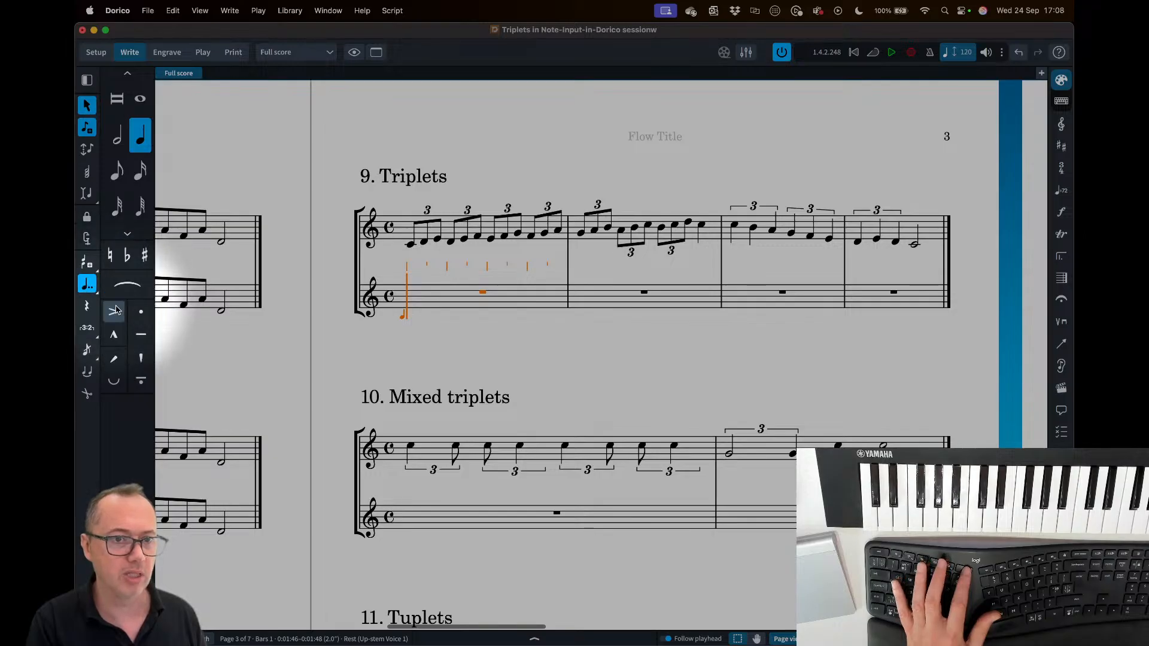
pyautogui.click(87, 284)
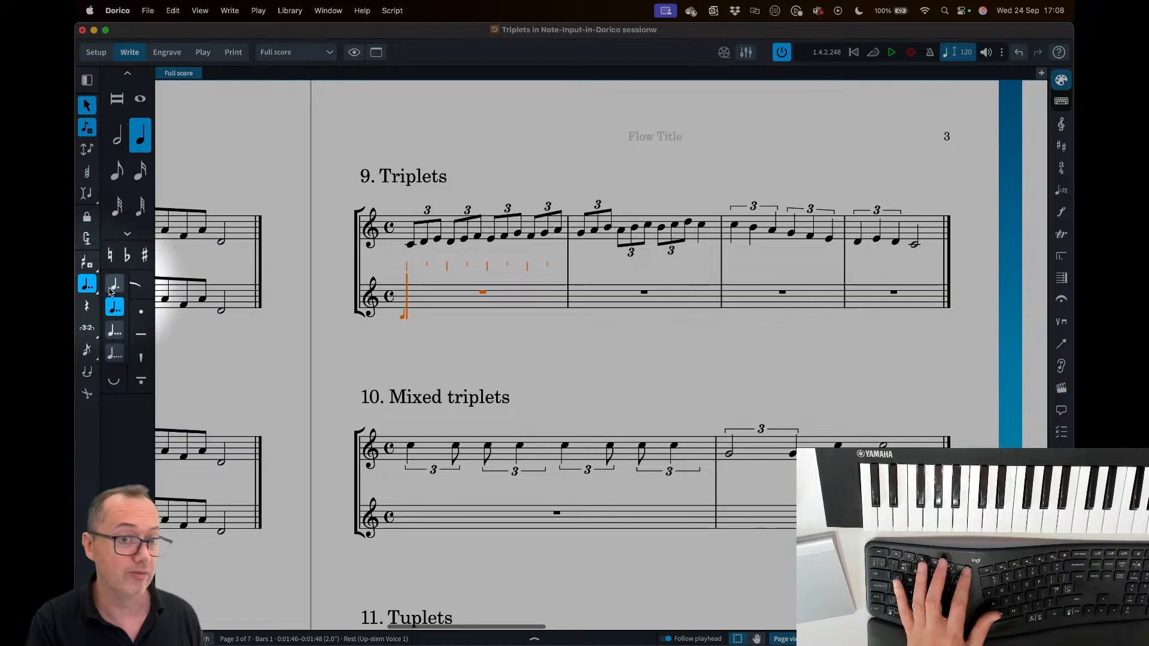
pyautogui.click(110, 339)
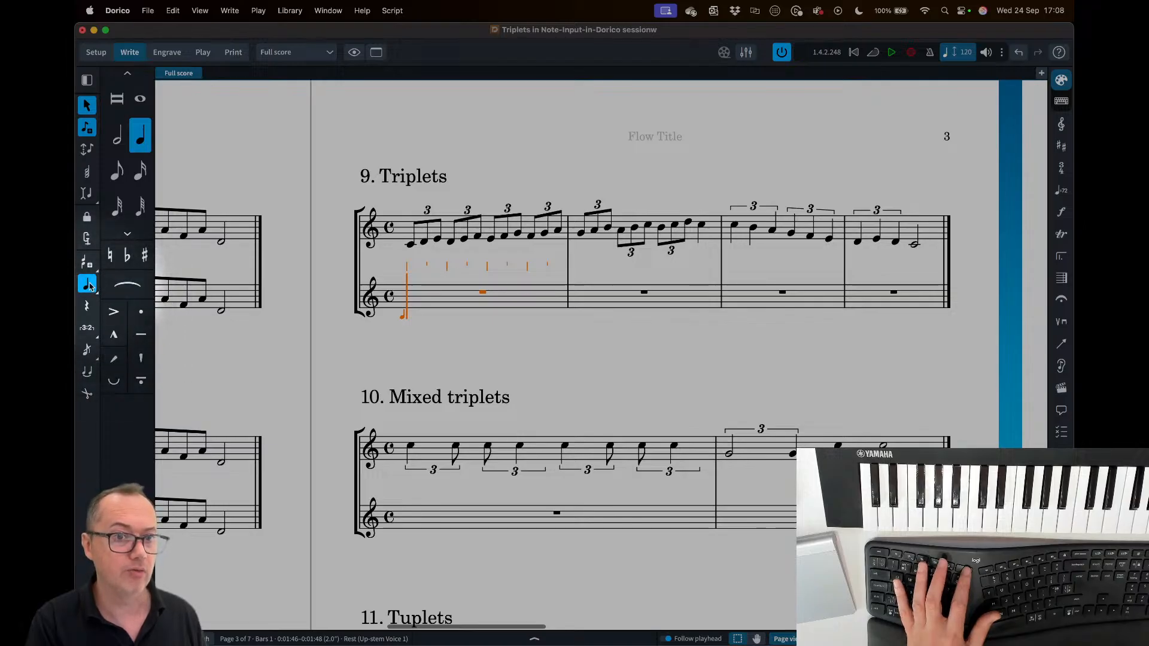
pyautogui.click(88, 284)
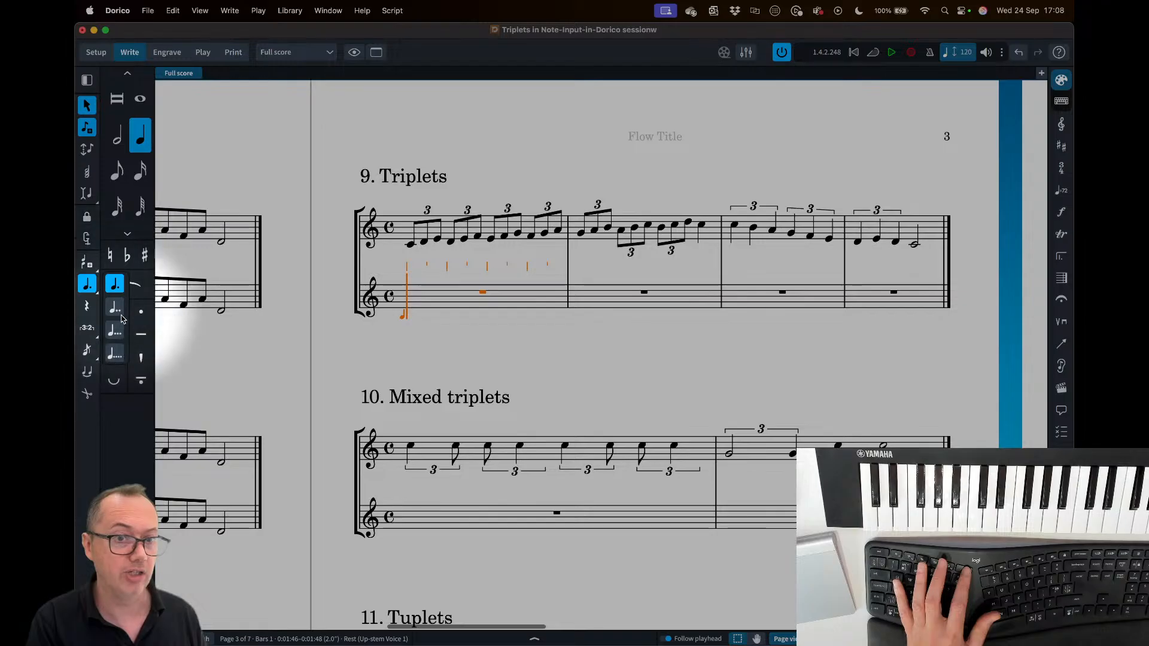
pyautogui.click(88, 284)
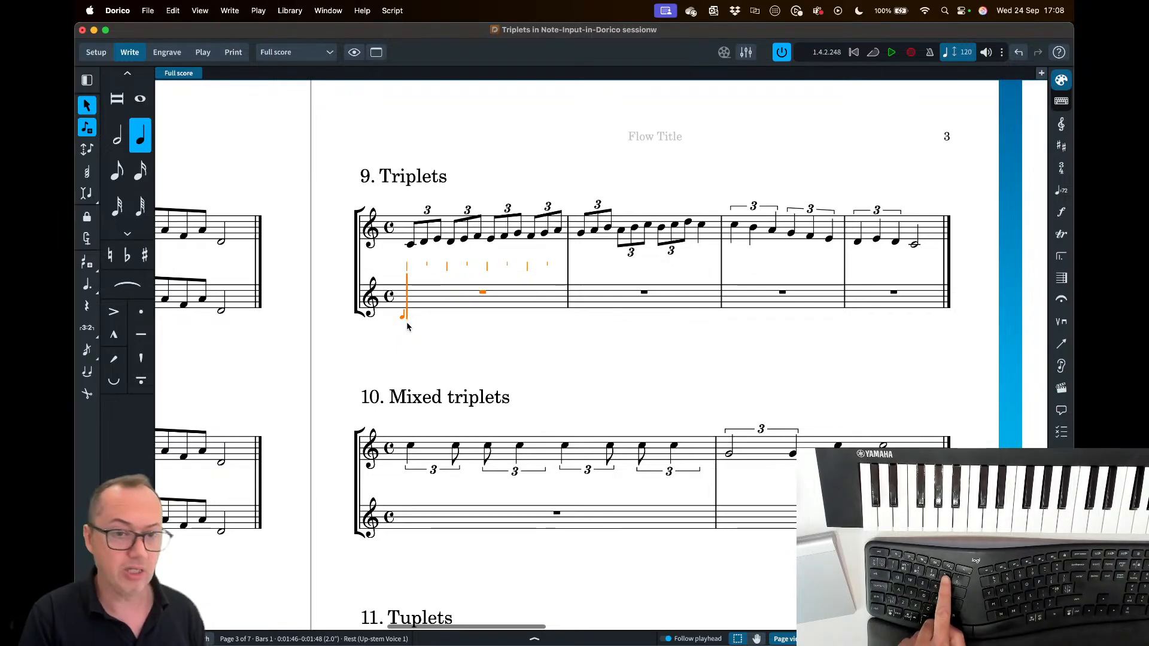
# - Start eighth-note triplets in bar 1 of exercise 9's lower staff and enter the first group as C4, D4, E4
pyautogui.press('5')
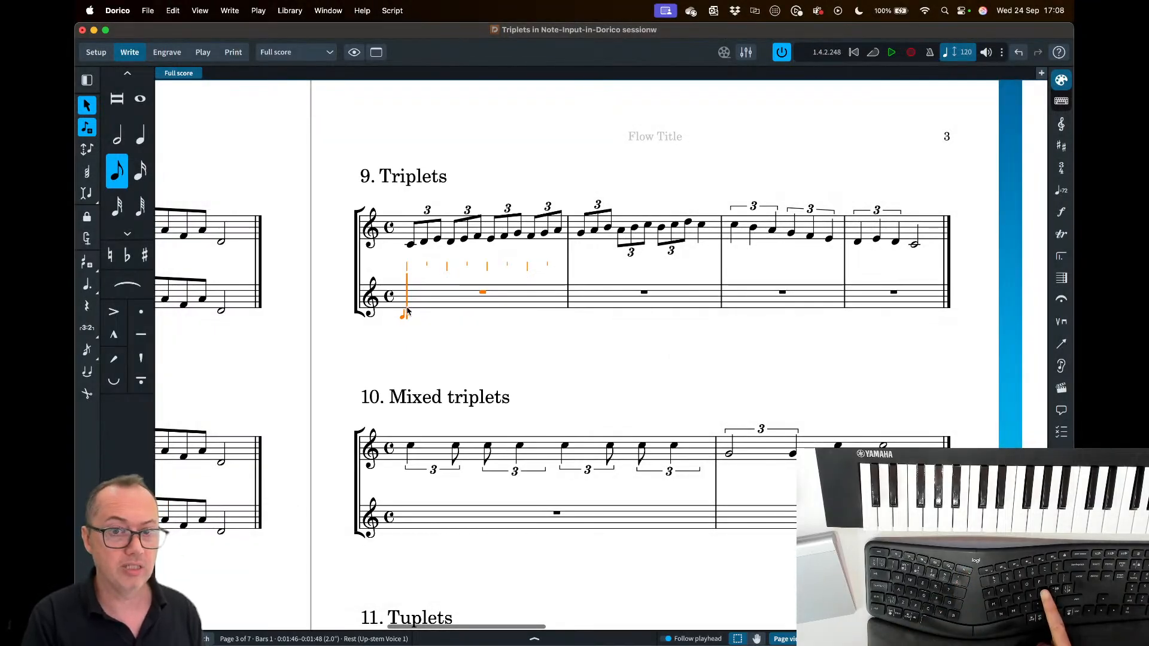
pyautogui.press(';')
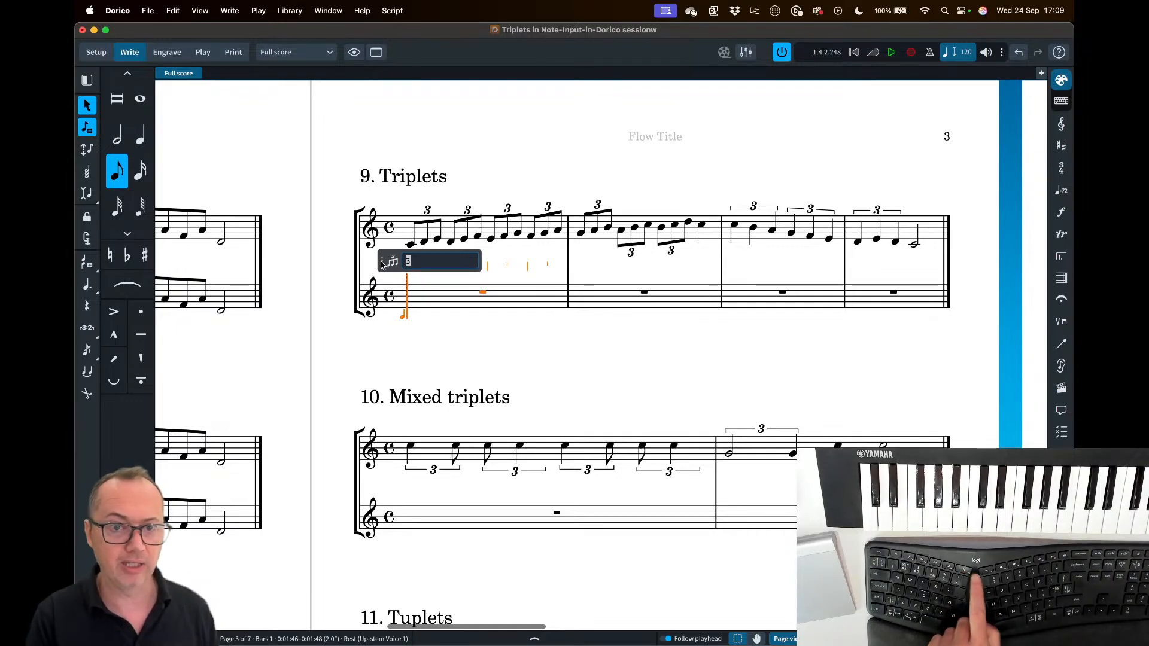
pyautogui.moveTo(381, 259)
pyautogui.mouseDown()
pyautogui.moveTo(379, 229)
pyautogui.moveTo(379, 266)
pyautogui.mouseUp()
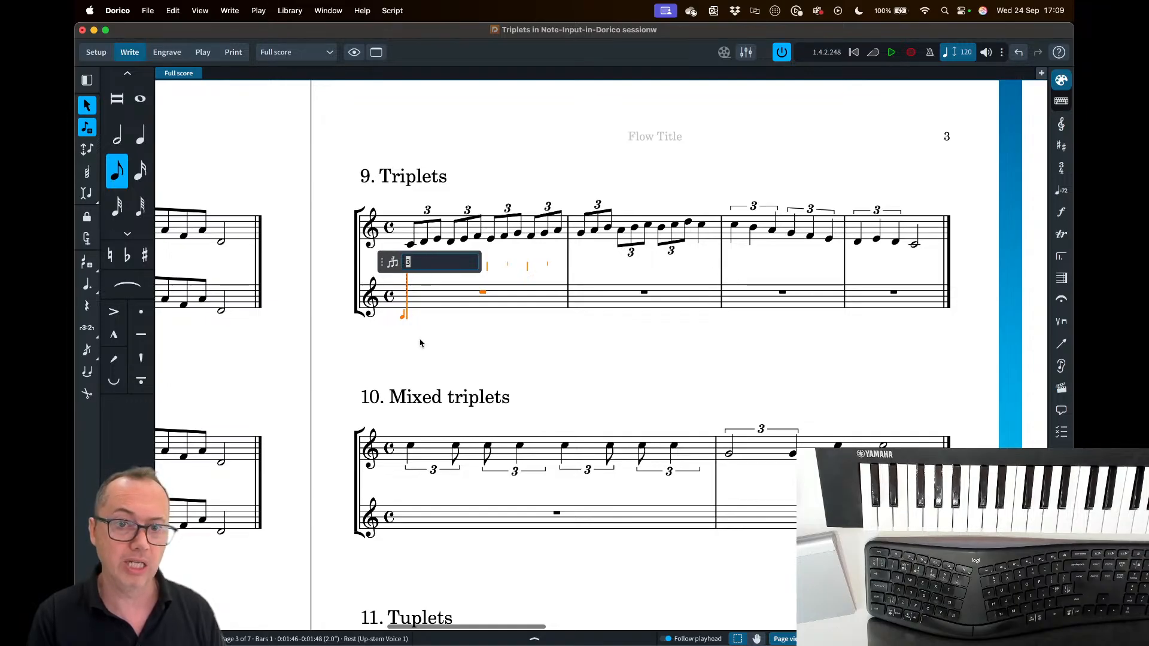
pyautogui.press('Return')
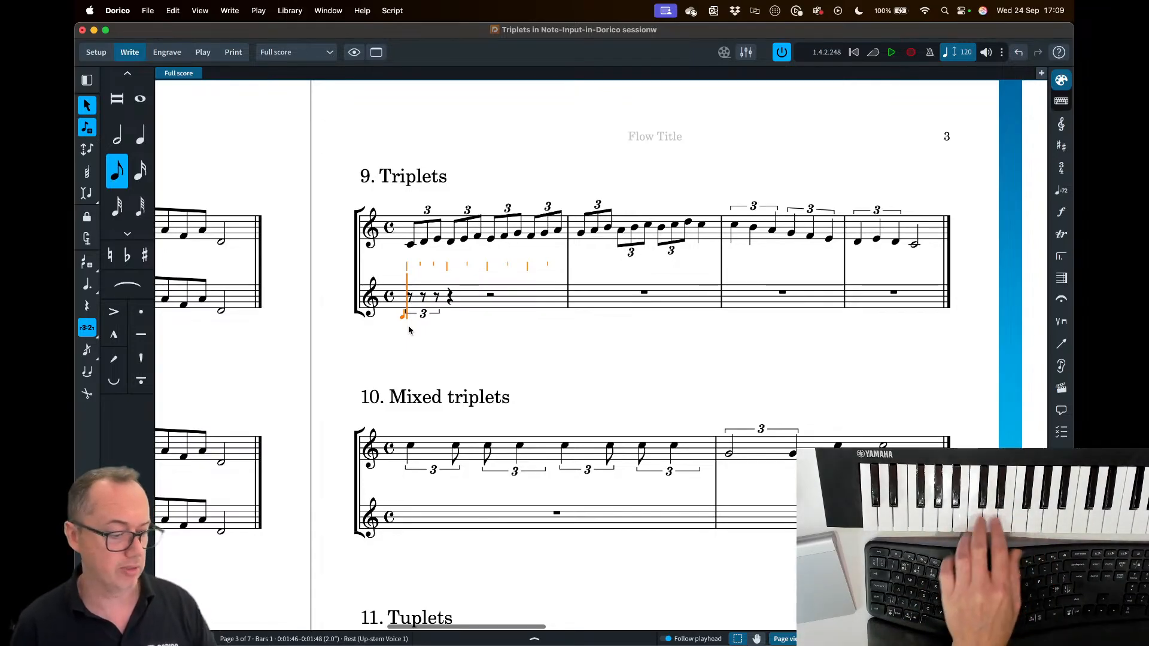
pyautogui.press('c')
pyautogui.press('d')
pyautogui.press('e')
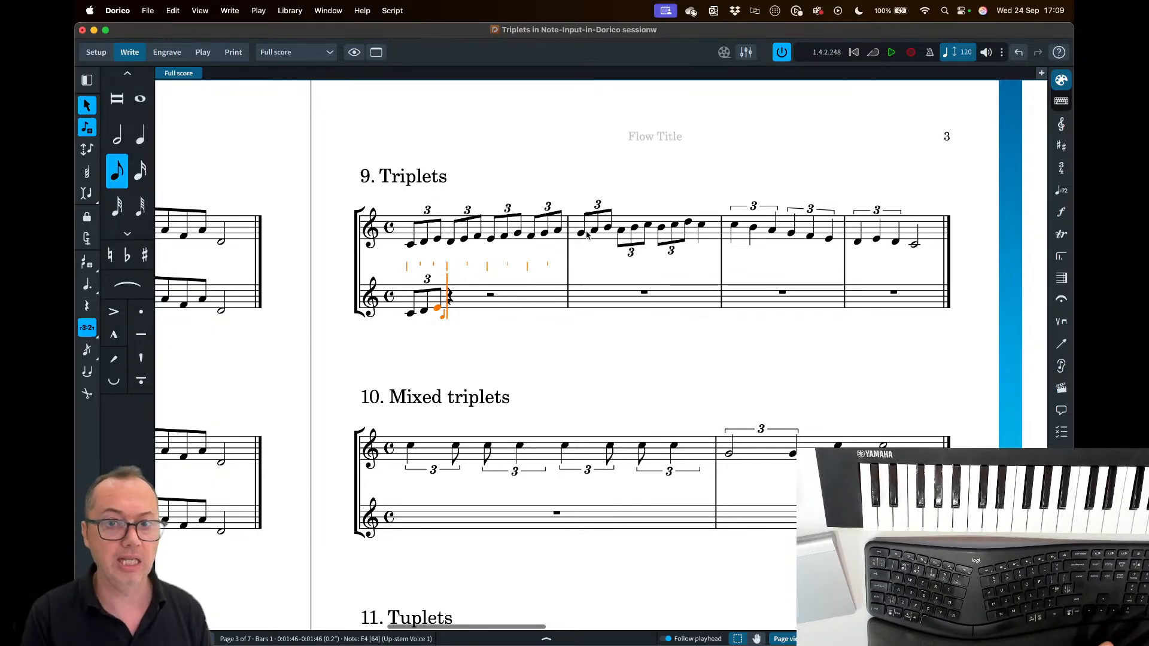
# - Fill the rest of bar 1 with the eighth-note triplets D4-E4-F4, E4-F4-G4 and F4-G4-A4
pyautogui.press('d')
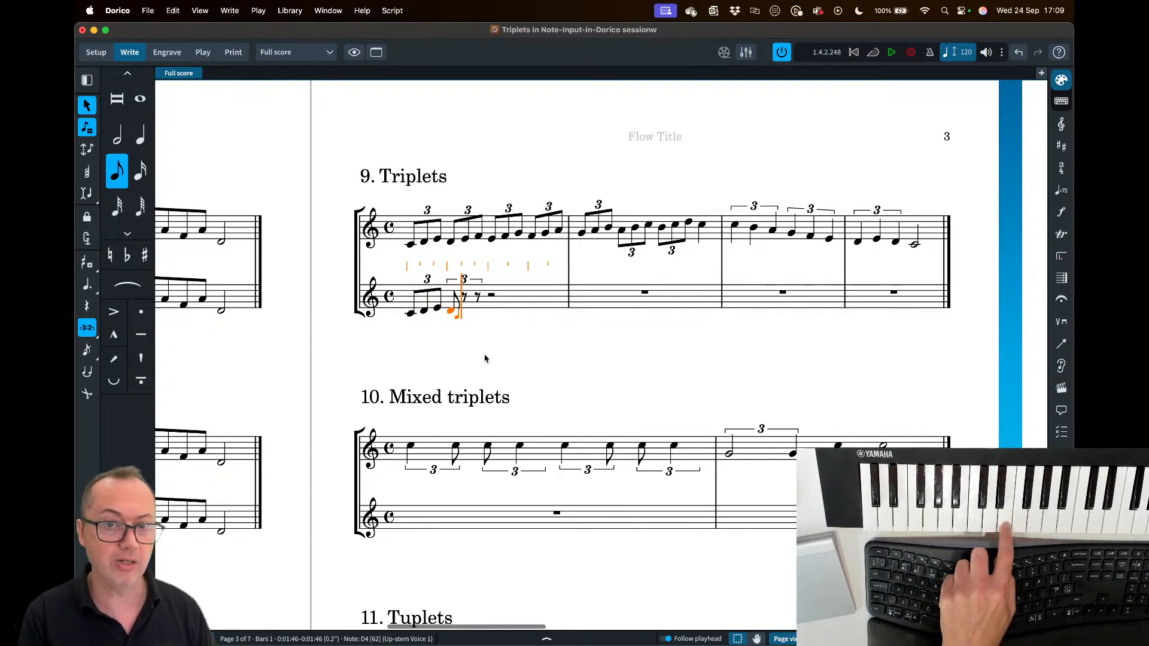
pyautogui.press('e')
pyautogui.press('f')
pyautogui.press('e')
pyautogui.press('f')
pyautogui.press('g')
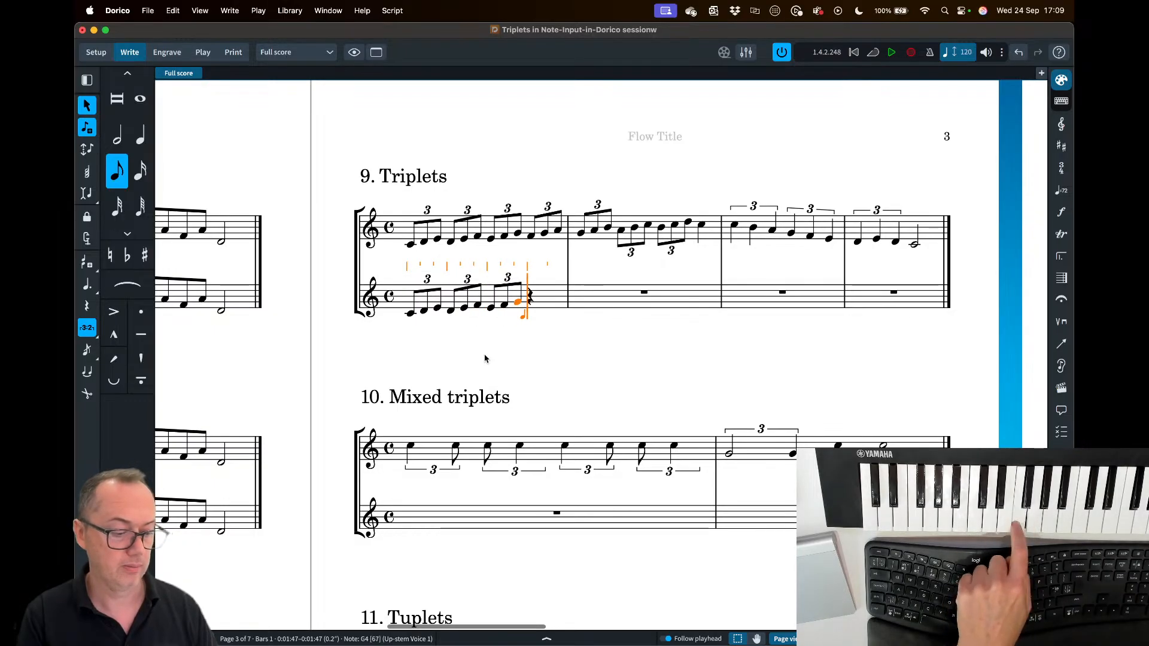
pyautogui.press('f')
pyautogui.press('g')
pyautogui.press('a')
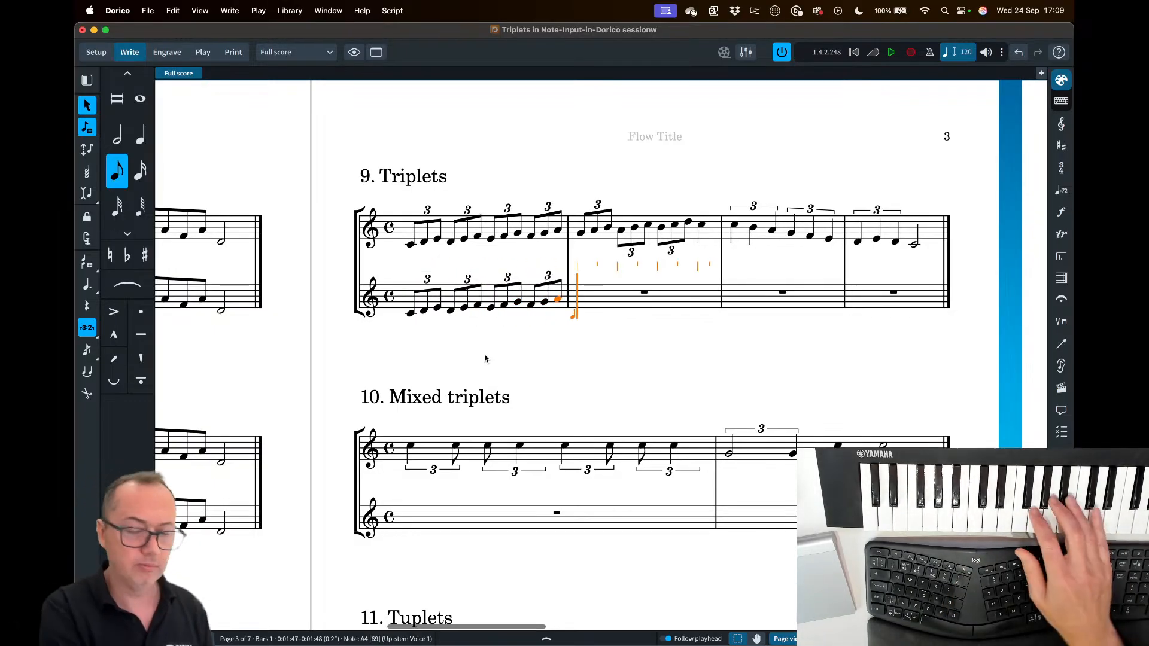
# - Enter the eighth-note triplets G4-A4-B4, A4-B4-C5 and B4-C5-D5 in bar 2 of exercise 9's lower staff
pyautogui.press('g')
pyautogui.press('a')
pyautogui.press('b')
pyautogui.press('a')
pyautogui.press('b')
pyautogui.press('c')
pyautogui.press('b')
pyautogui.press('c')
pyautogui.press('d')
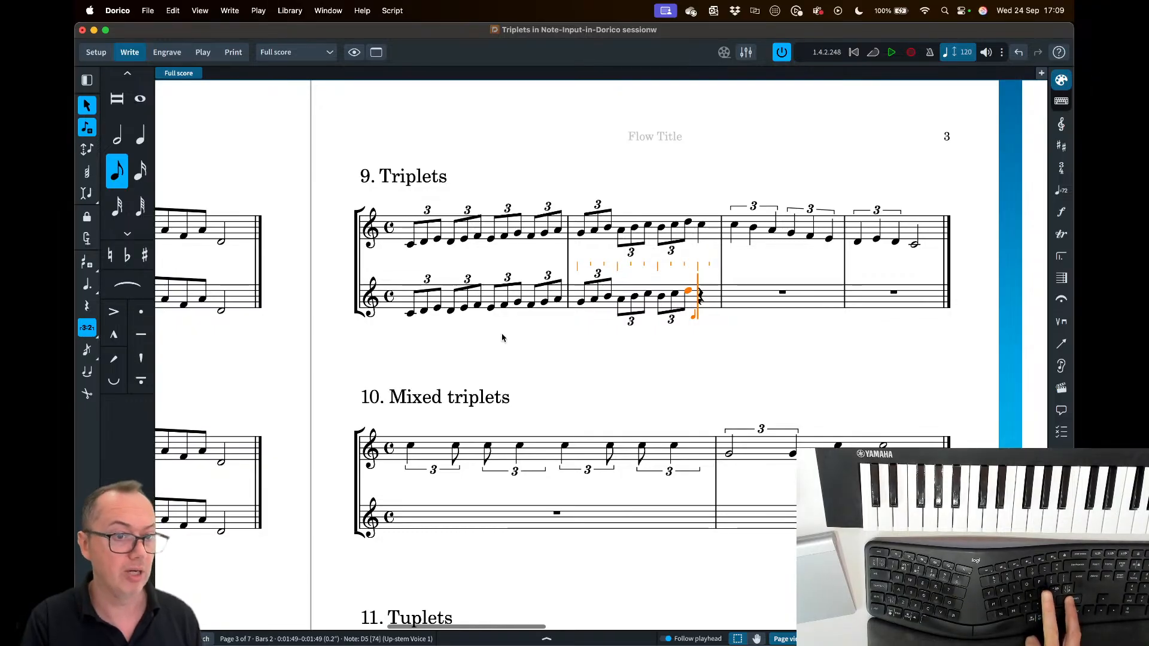
# - End the run of triplets and complete bar 2 with a regular quarter note on C5
pyautogui.press(':')
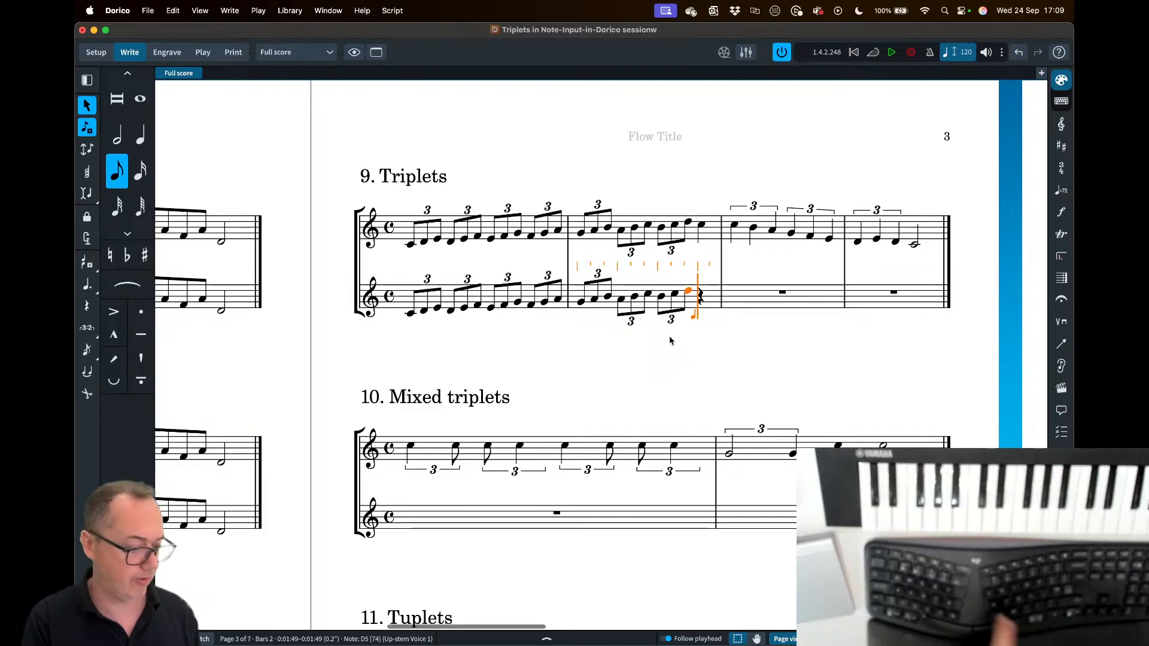
pyautogui.press('6')
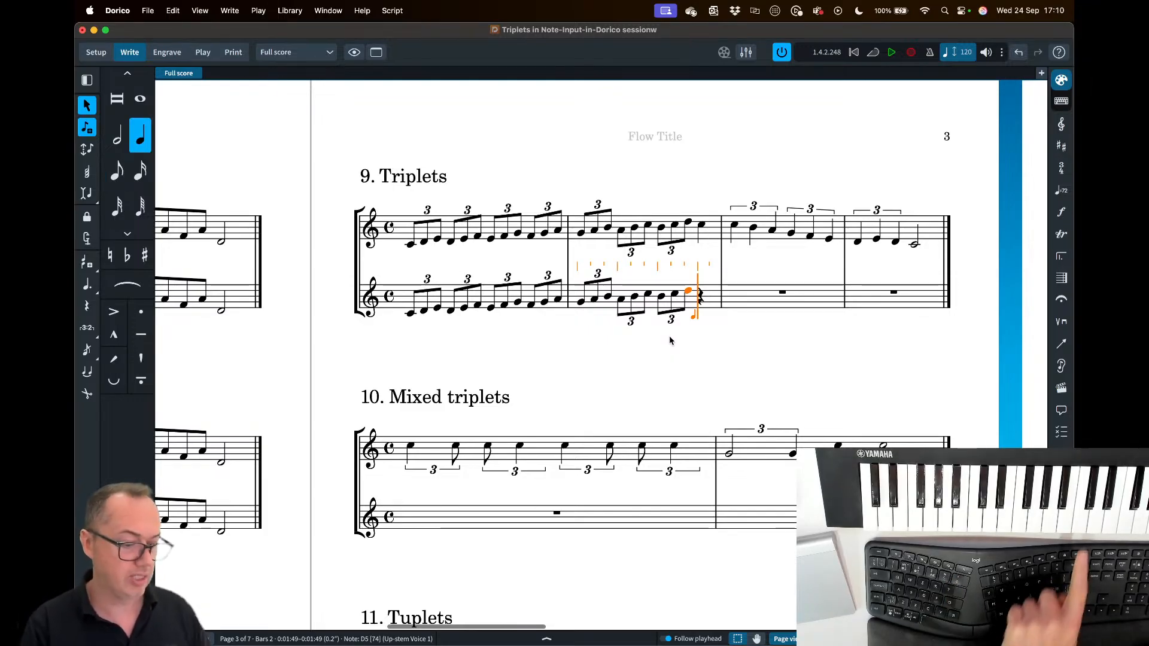
pyautogui.press('c')
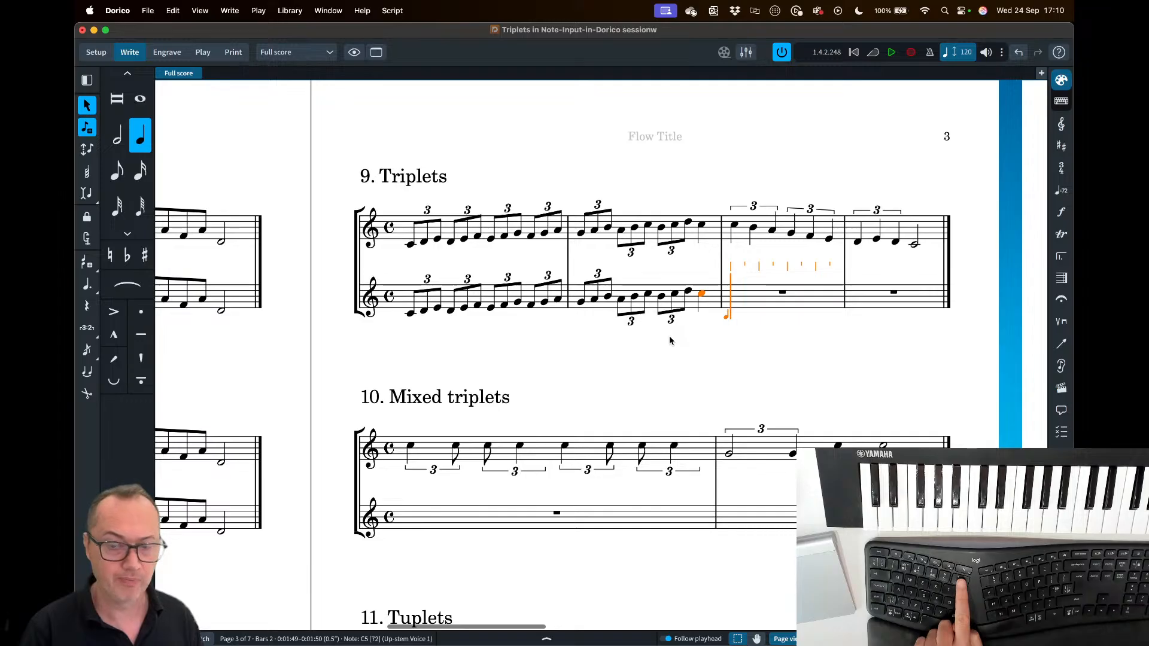
# - Fill bar 3 of exercise 9's lower staff with the quarter-note triplets C5-B4-A4 and G4-F4-E4
pyautogui.press(';')
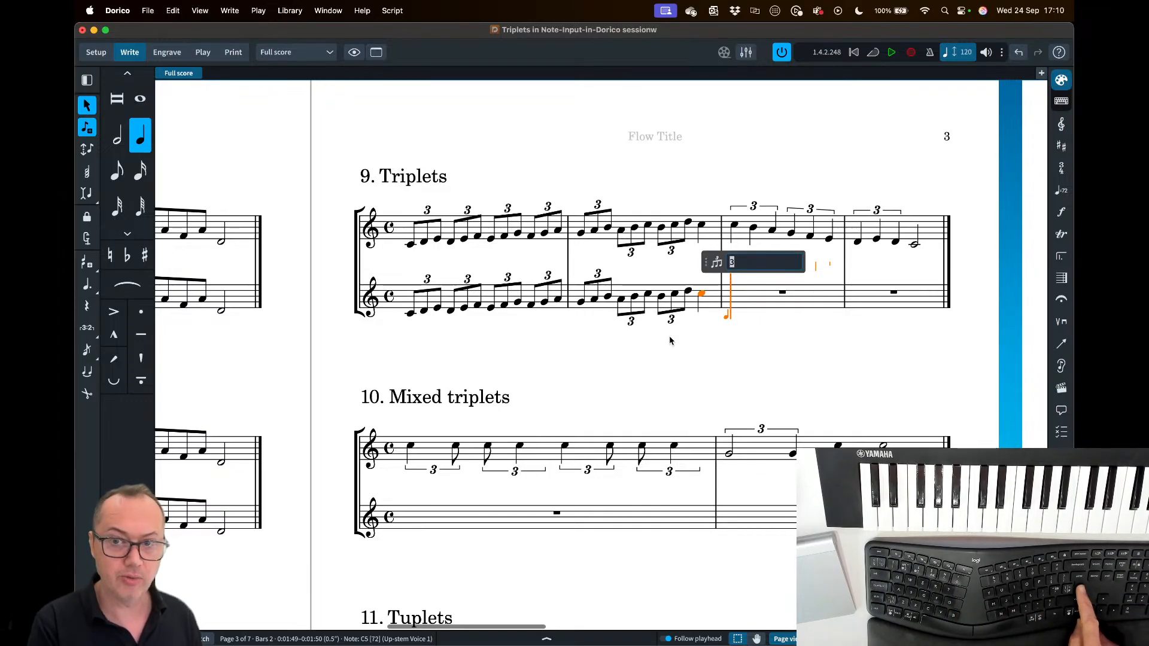
pyautogui.press('Return')
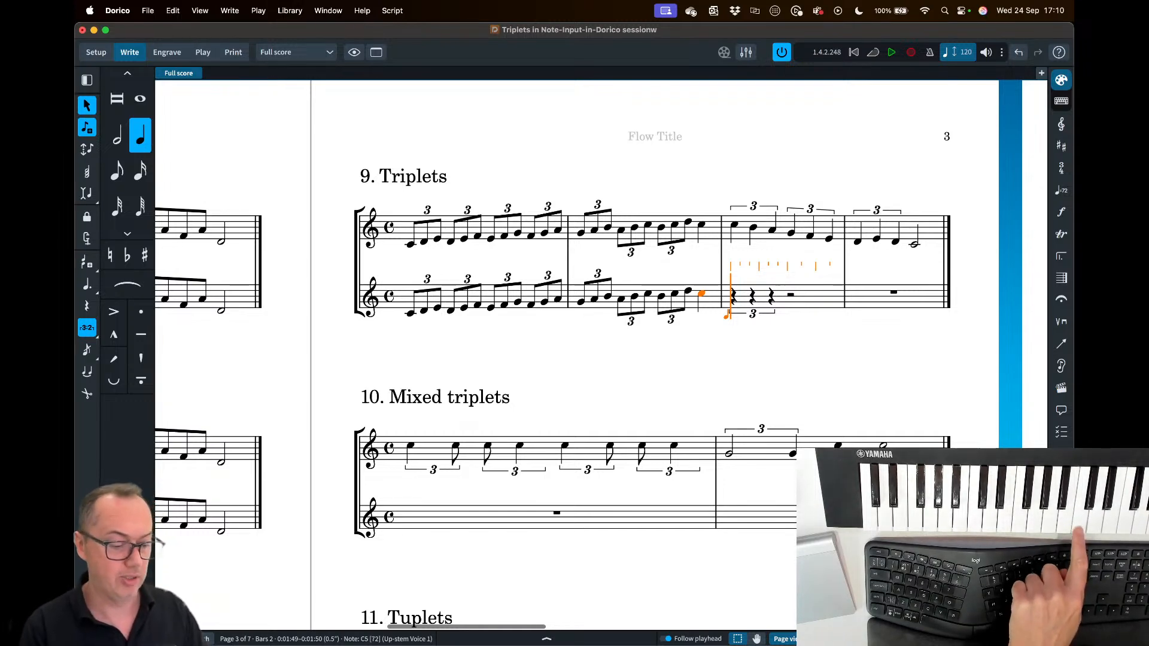
pyautogui.press('c')
pyautogui.press('b')
pyautogui.press('a')
pyautogui.press('g')
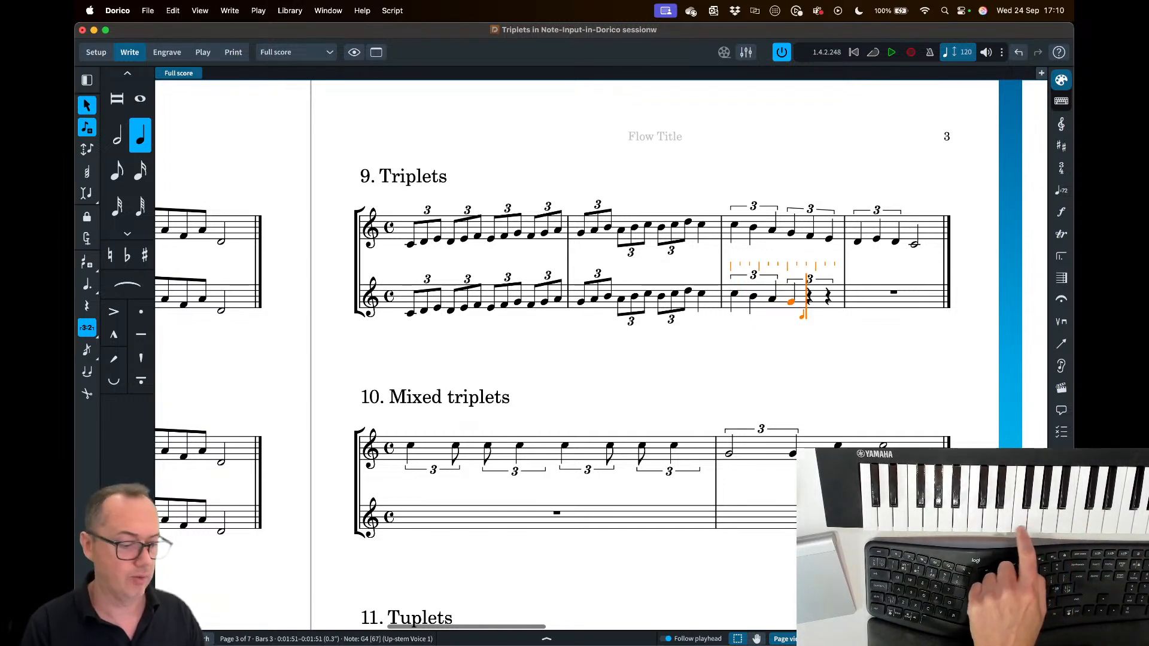
pyautogui.press('f')
pyautogui.press('e')
# - Complete bar 4 with the quarter-note triplet D4-E4-D4 and a regular half note on C4, and leave note input
pyautogui.press('d')
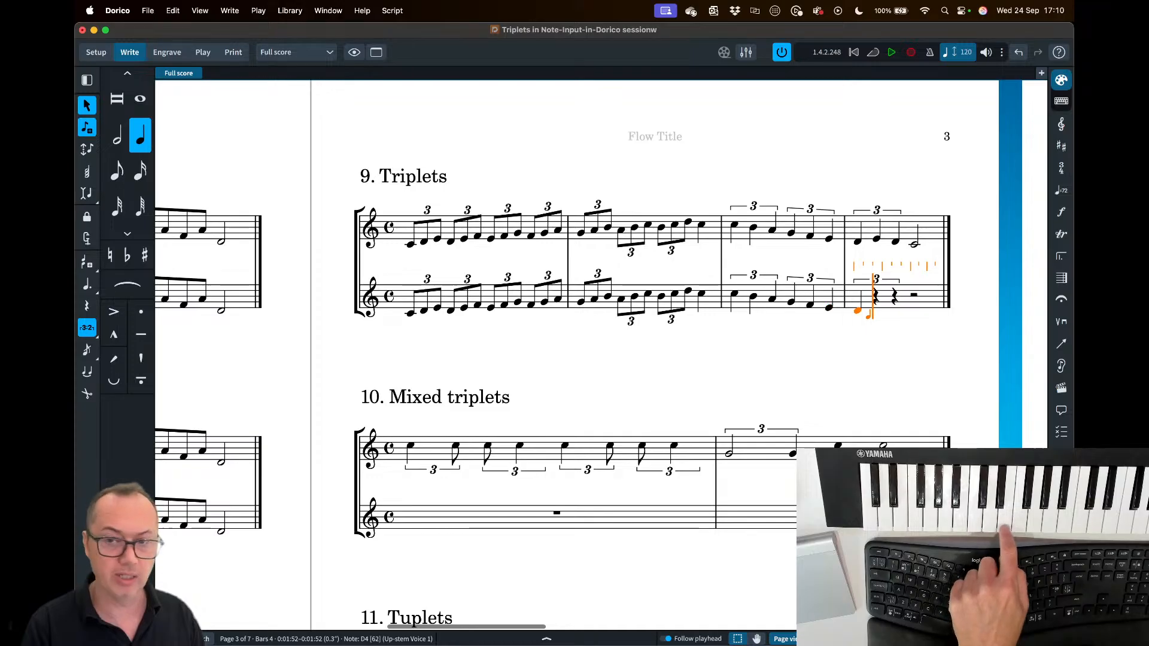
pyautogui.press('d')
pyautogui.press('d')
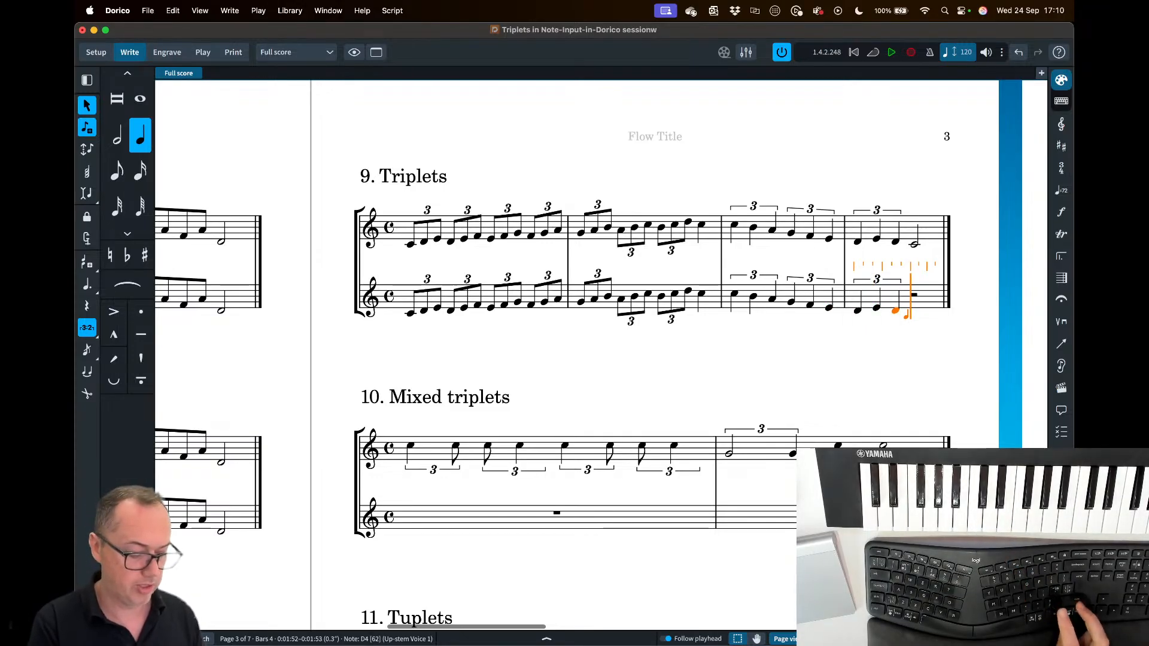
pyautogui.press(':')
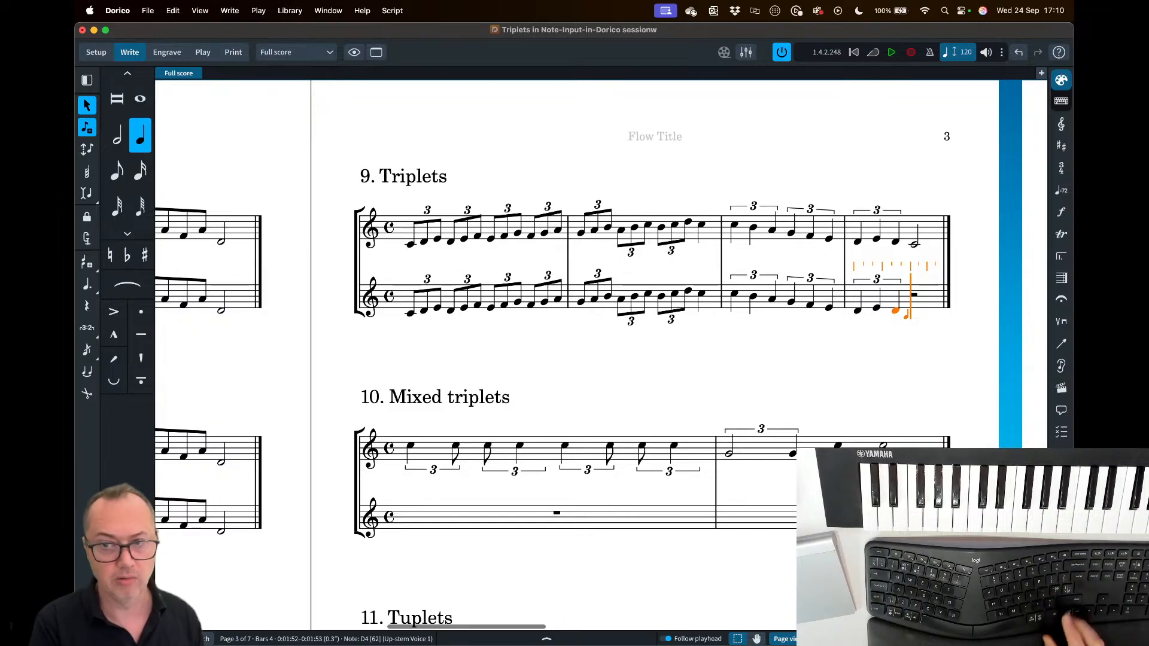
pyautogui.press('6')
pyautogui.press('c')
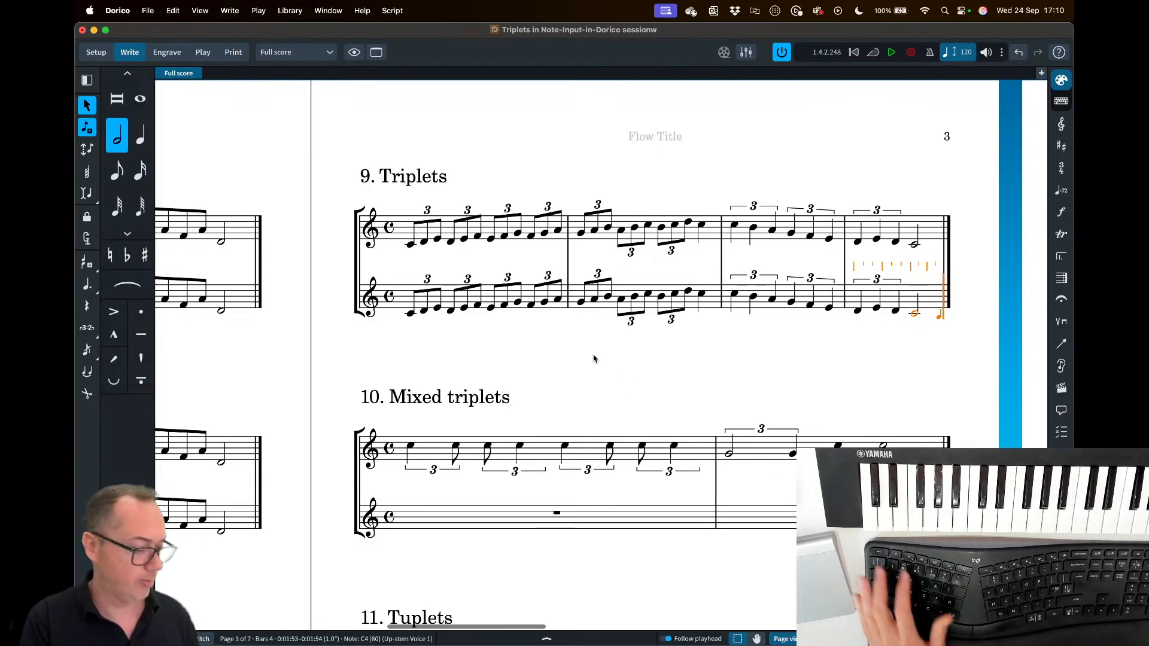
pyautogui.press('Escape')
# - Start an eighth-note triplet in bar 1 of exercise 10's lower staff and enter a quarter-note C5 and an eighth-note C5
pyautogui.scroll(-3, 542, 346)
pyautogui.scroll(-1, 541, 347)
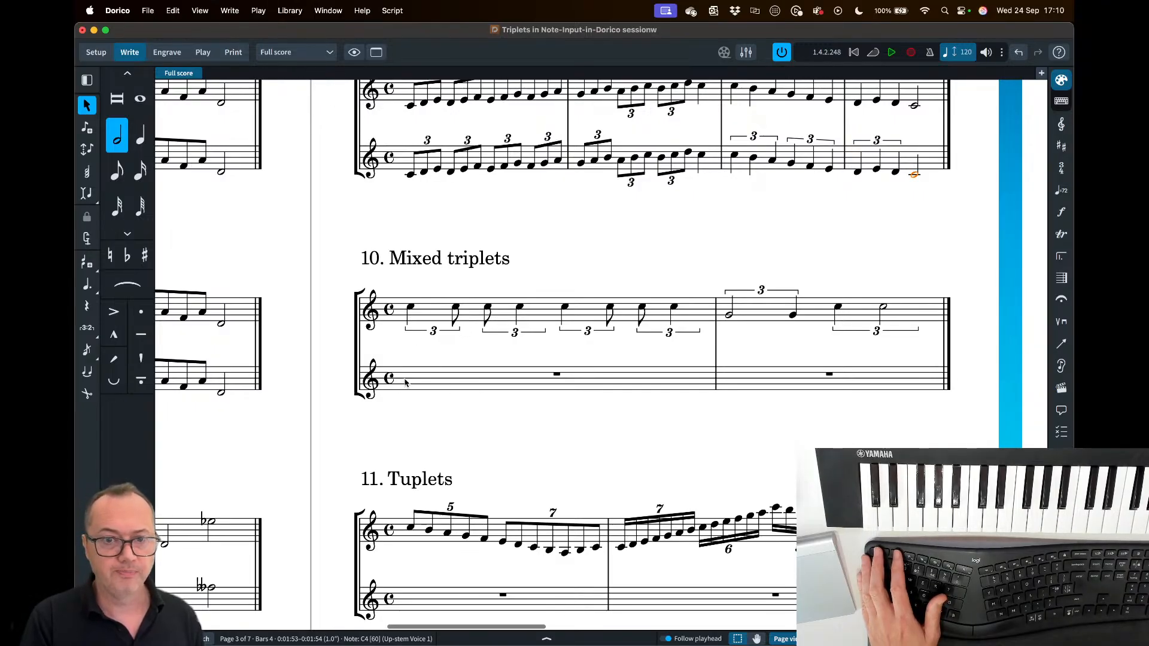
pyautogui.doubleClick(411, 383)
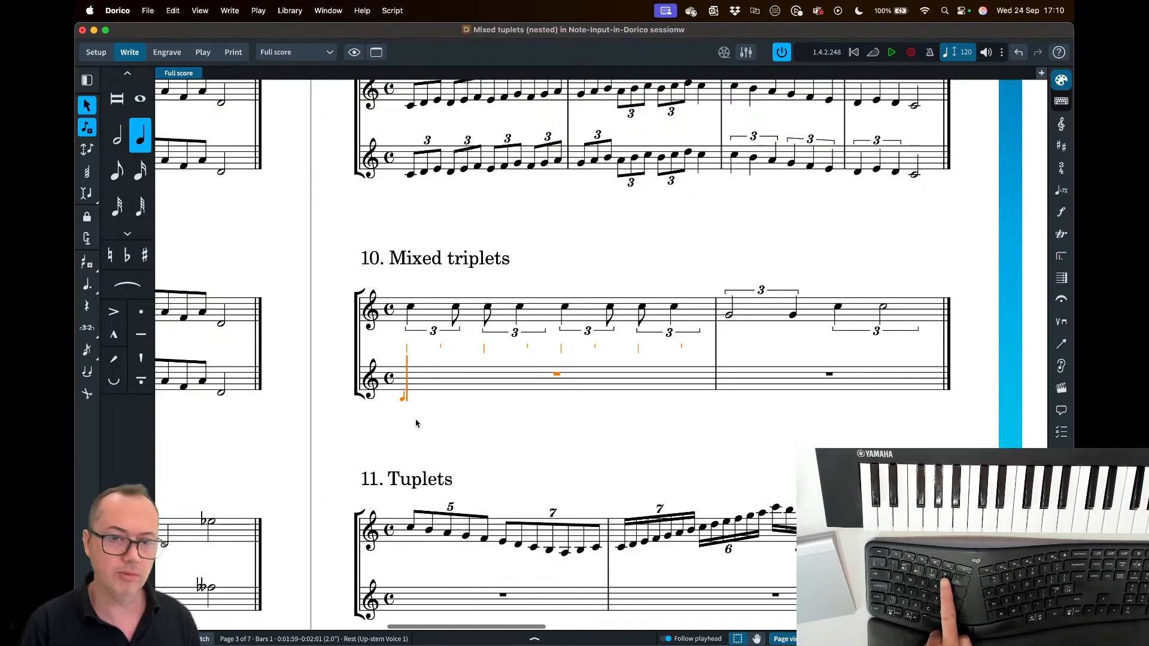
pyautogui.press('5')
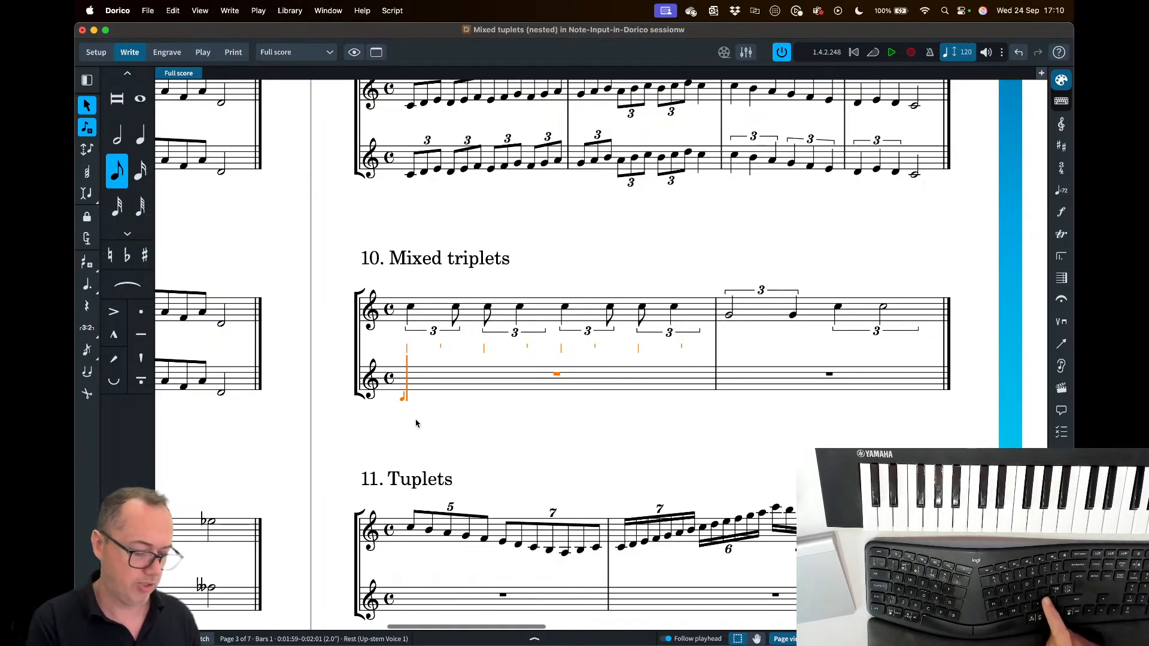
pyautogui.press(';')
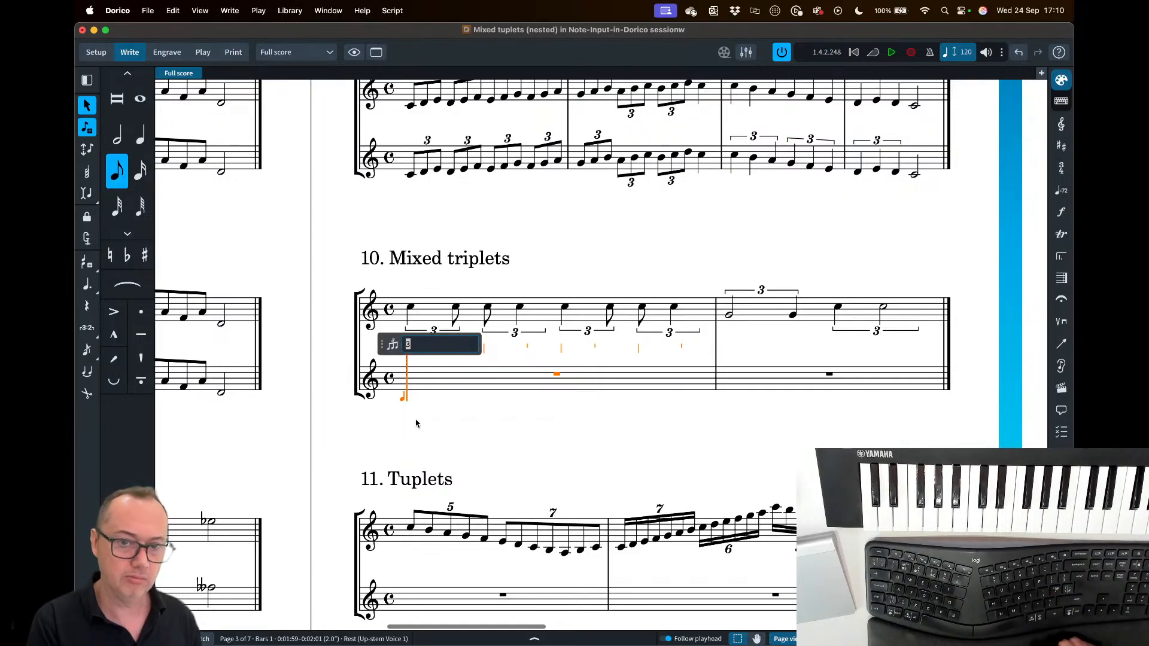
pyautogui.press('Return')
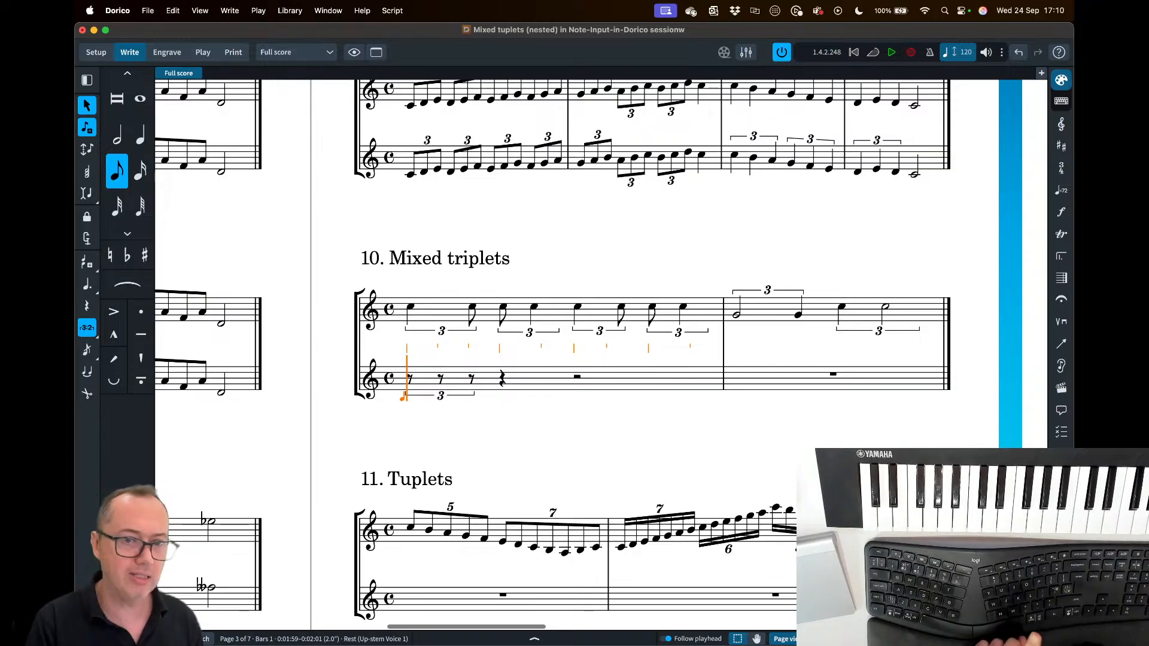
pyautogui.press('6')
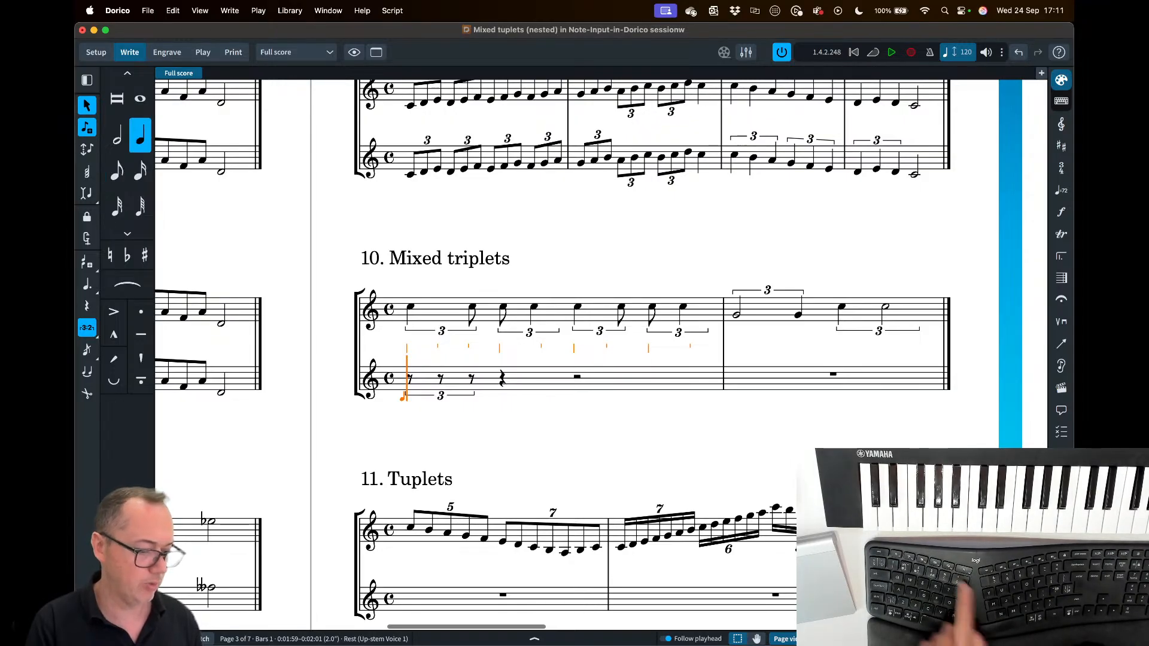
pyautogui.press('c')
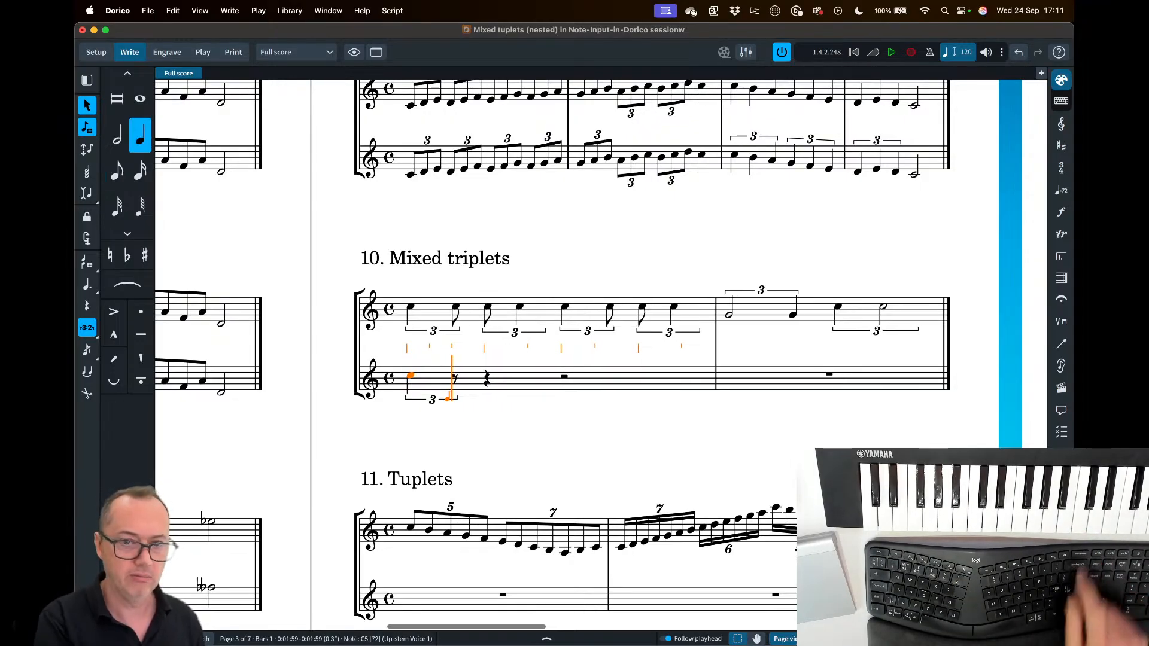
pyautogui.press('5')
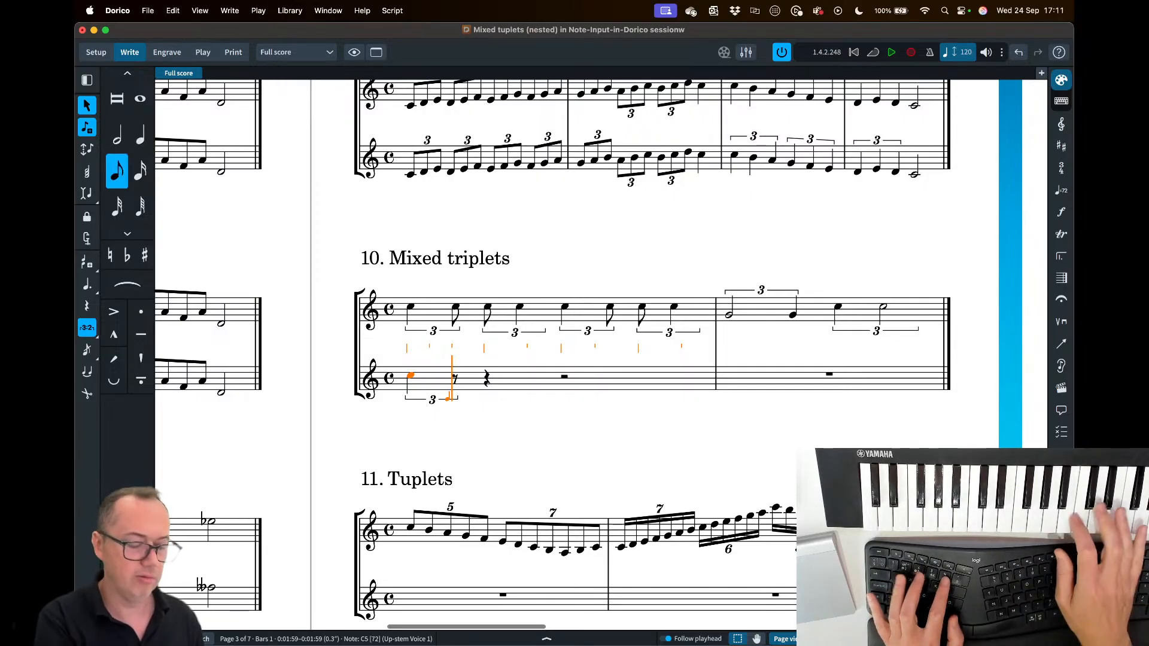
pyautogui.press('c')
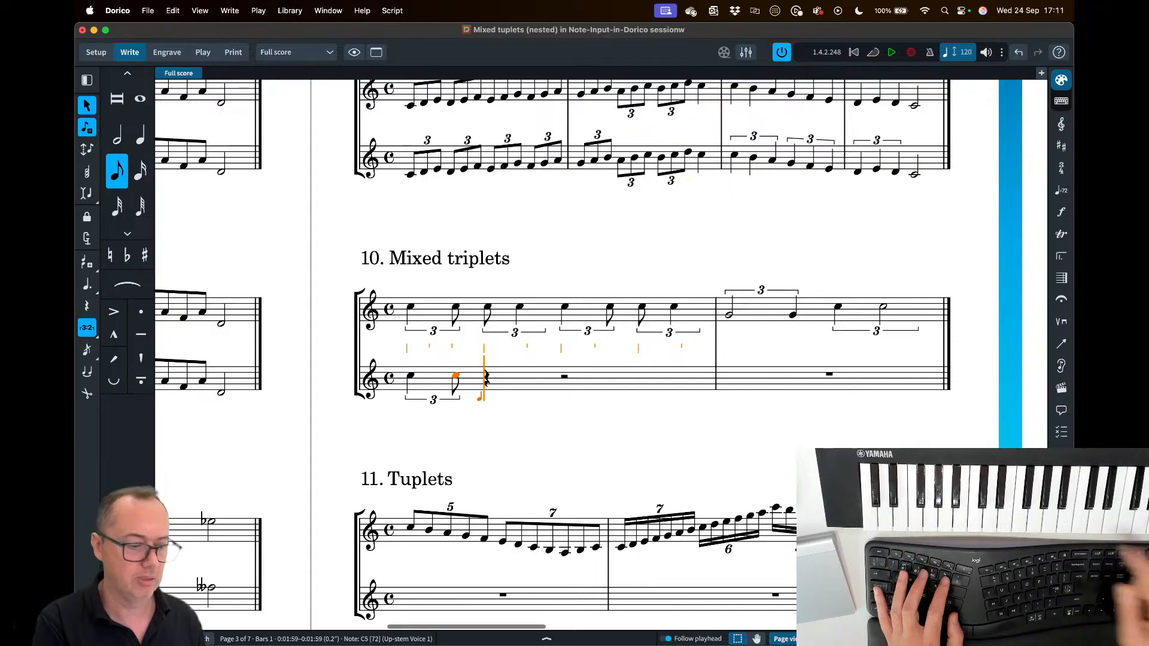
# - Complete bar 1 with three more C5 triplets in the rhythms eighth-quarter, quarter-eighth and eighth-quarter
pyautogui.press('c')
pyautogui.press('6')
pyautogui.press('c')
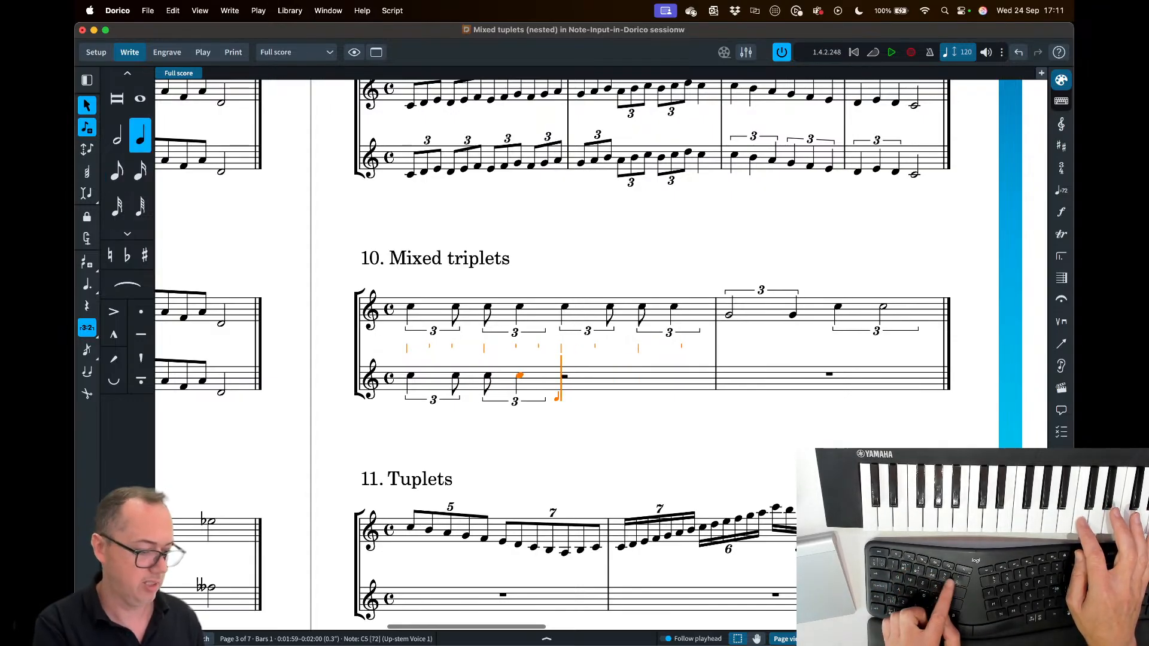
pyautogui.press('c')
pyautogui.press('5')
pyautogui.press('c')
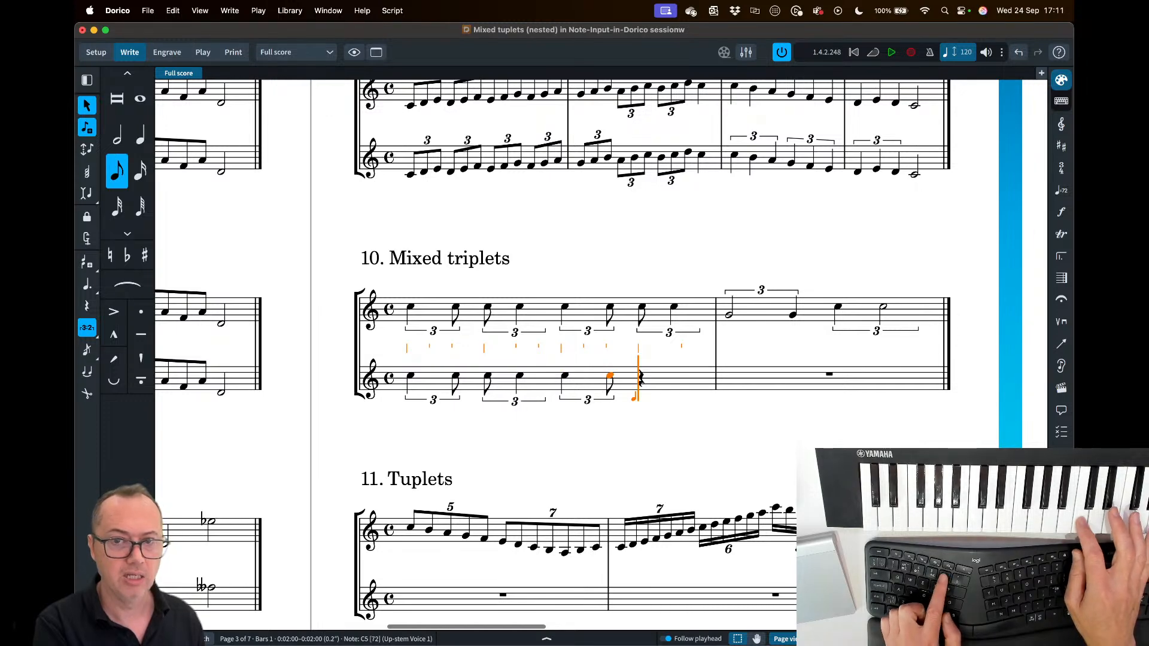
pyautogui.press('c')
pyautogui.press('6')
pyautogui.press('c')
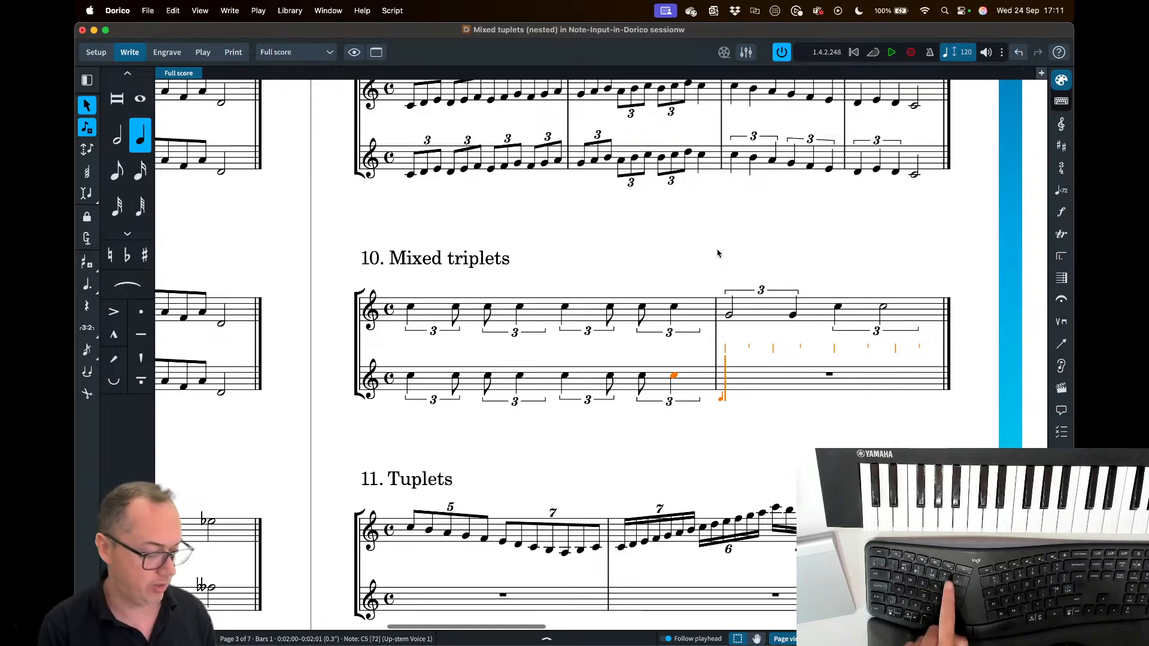
# - Start a quarter-note triplet in bar 2 of exercise 10's lower staff and fill it with a half-note G4 and a quarter-note G4
pyautogui.press(';')
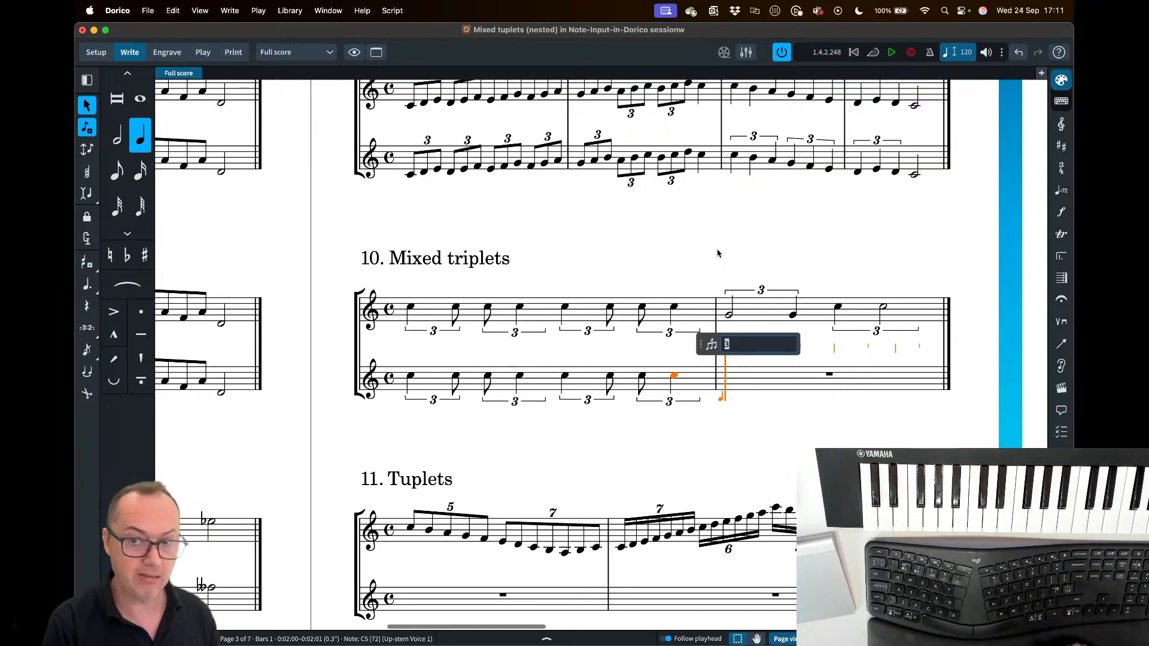
pyautogui.press('Return')
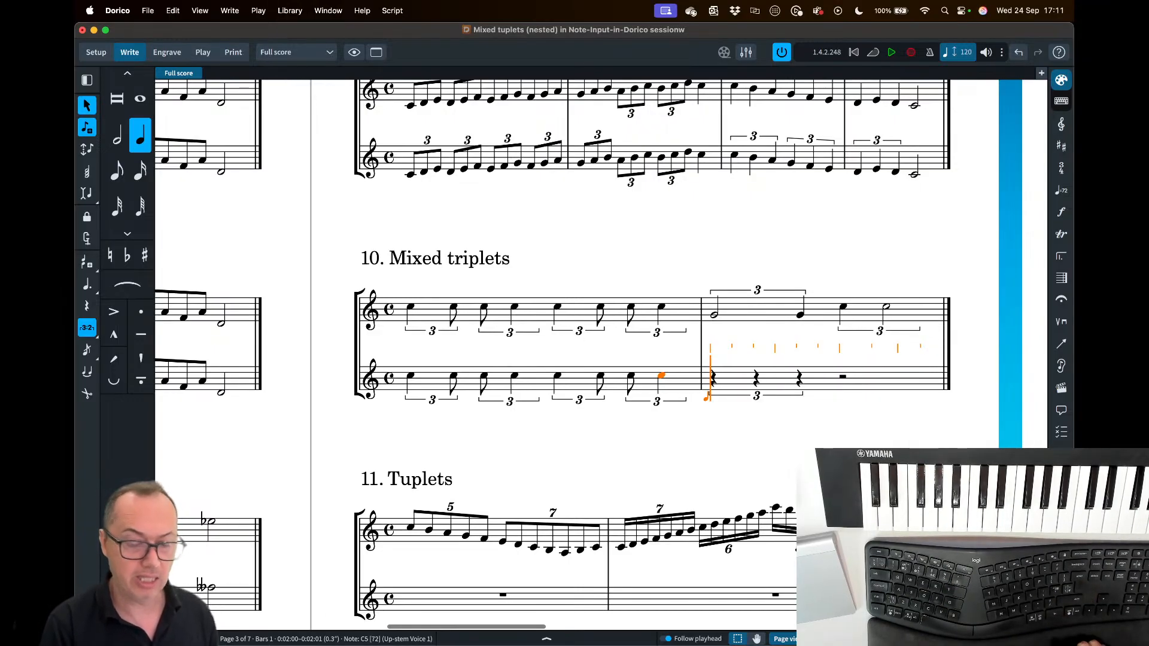
pyautogui.press('7')
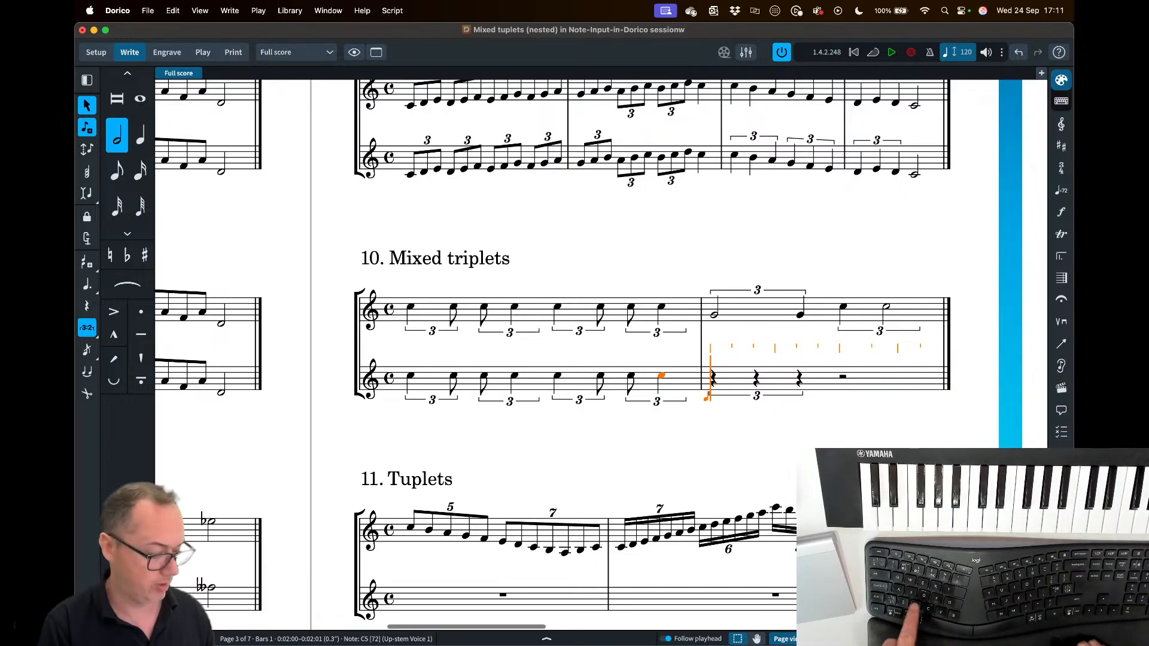
pyautogui.press('g')
pyautogui.press('6')
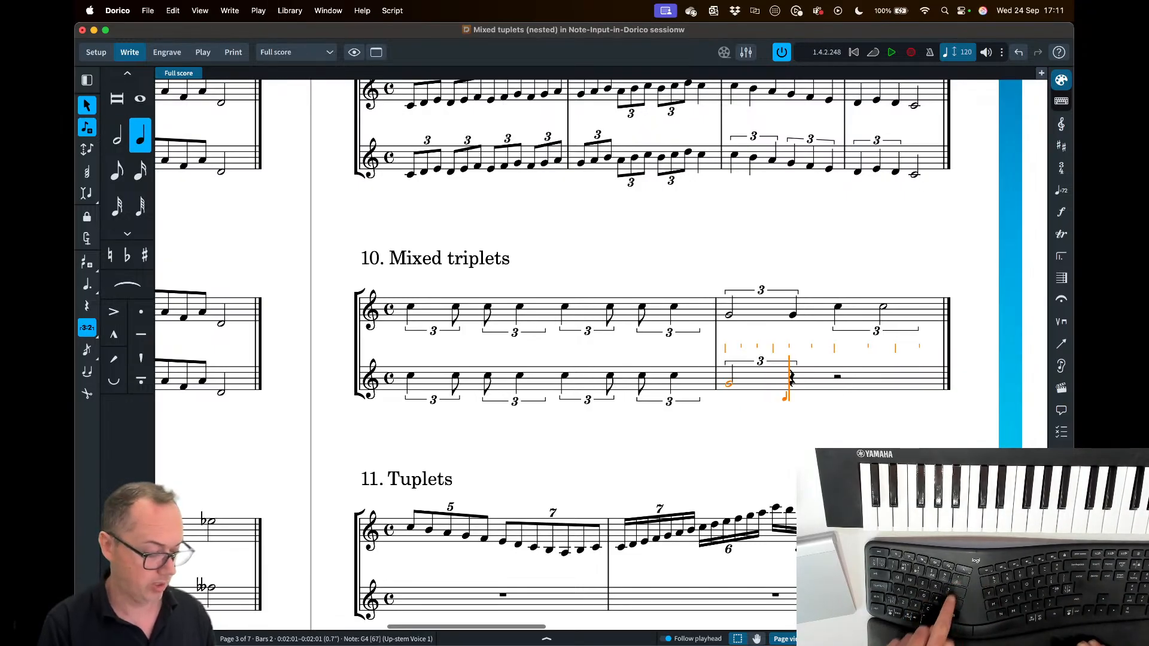
pyautogui.press('g')
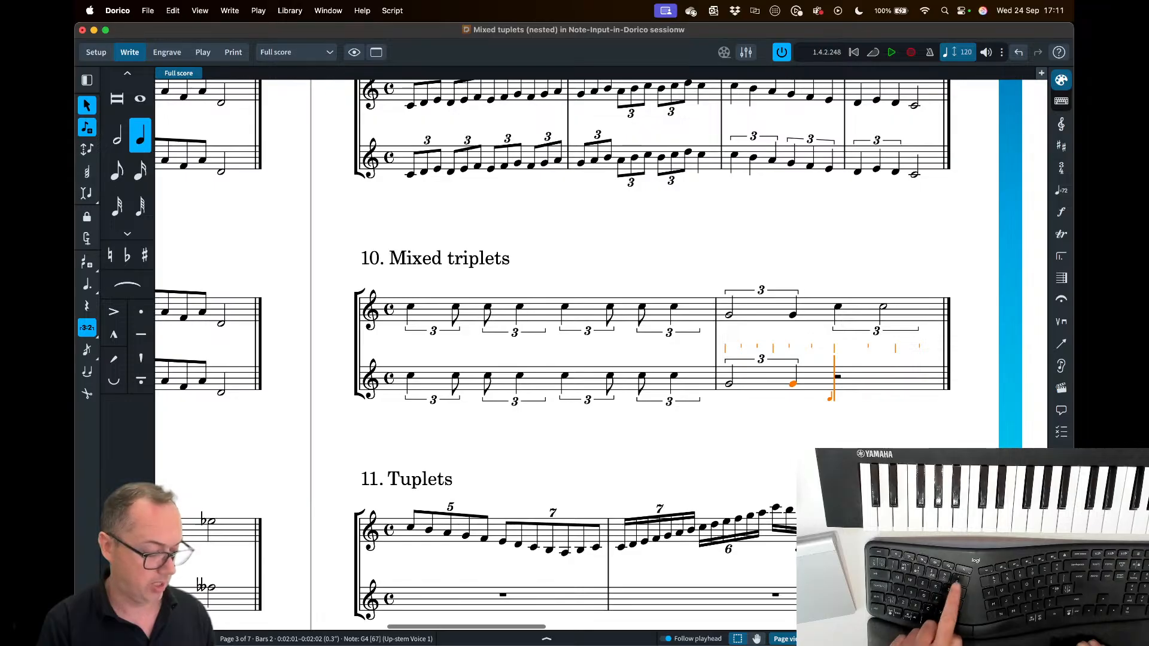
# - Complete bar 2 with a triplet of a quarter-note C5 and a half-note C5, and leave note input
pyautogui.press('c')
pyautogui.press('7')
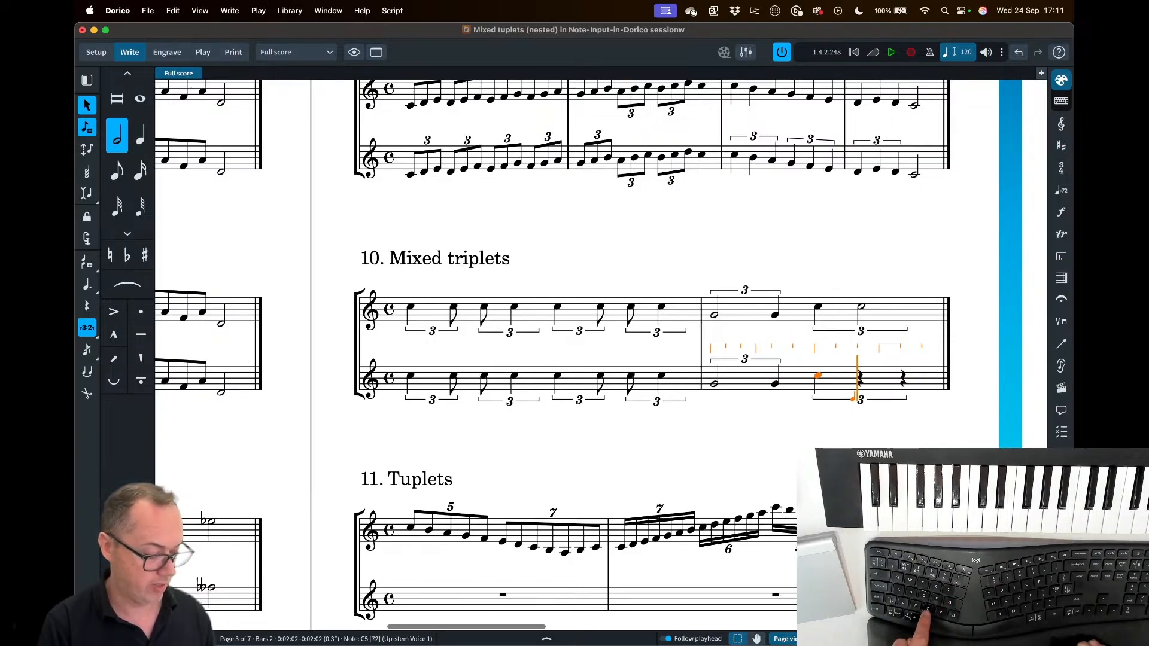
pyautogui.press('c')
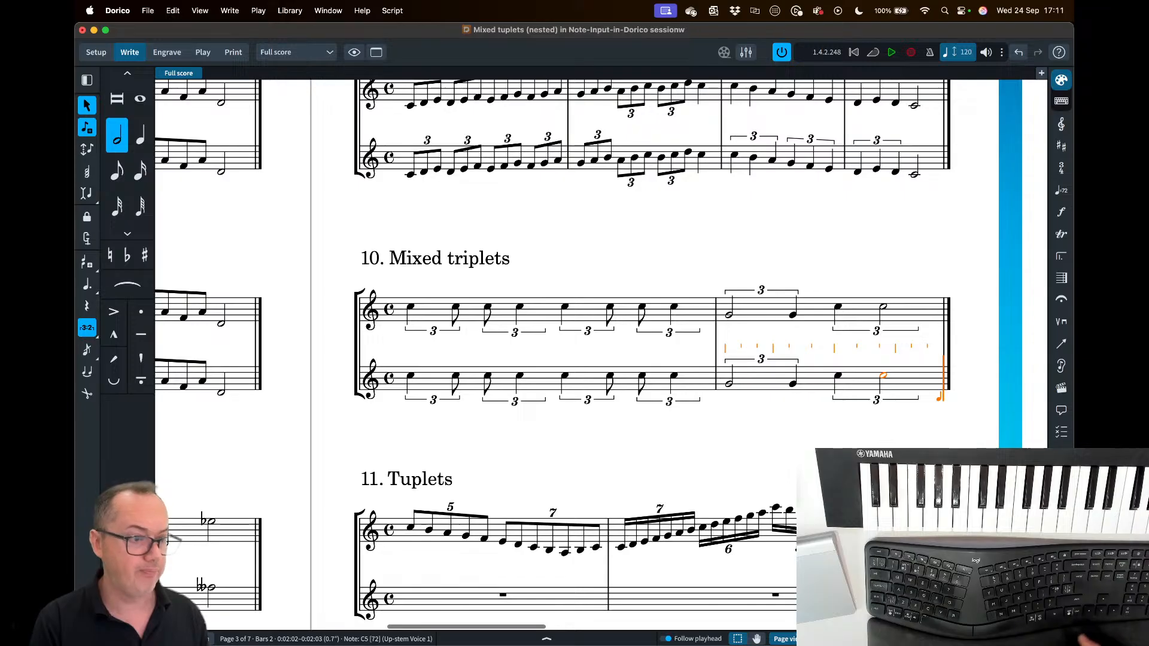
pyautogui.press('Return')
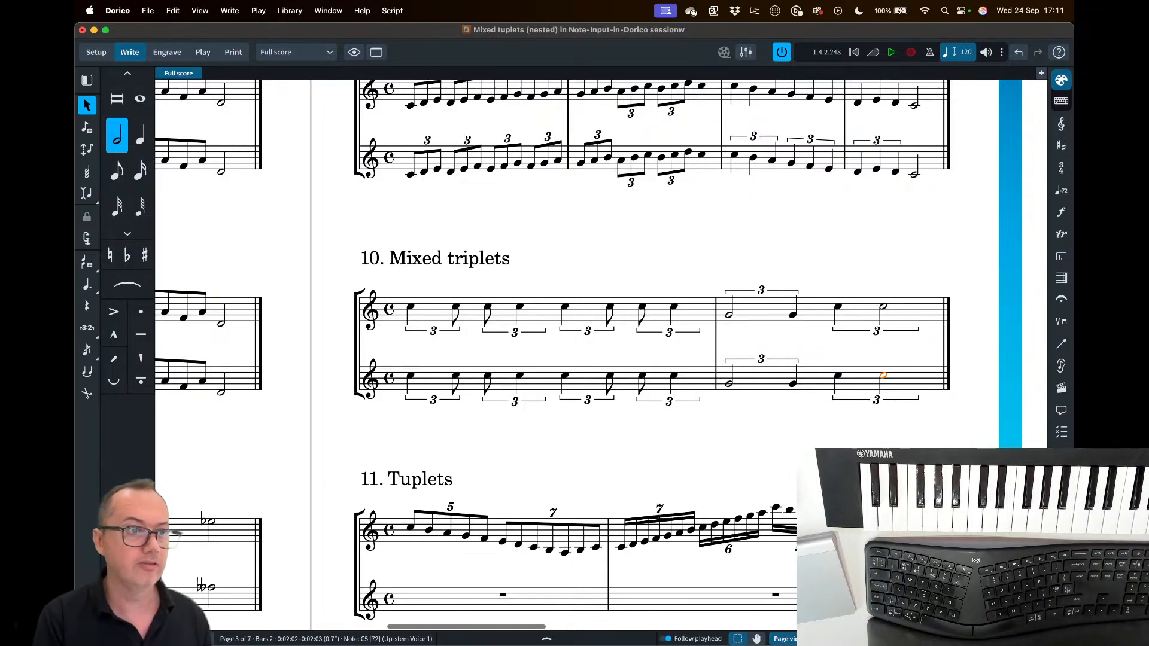
# - Switch to the Dorico-notes-about-note-input document in Word, review the triplet and tuplet shortcuts, and minimize the document
pyautogui.press('super+Tab')
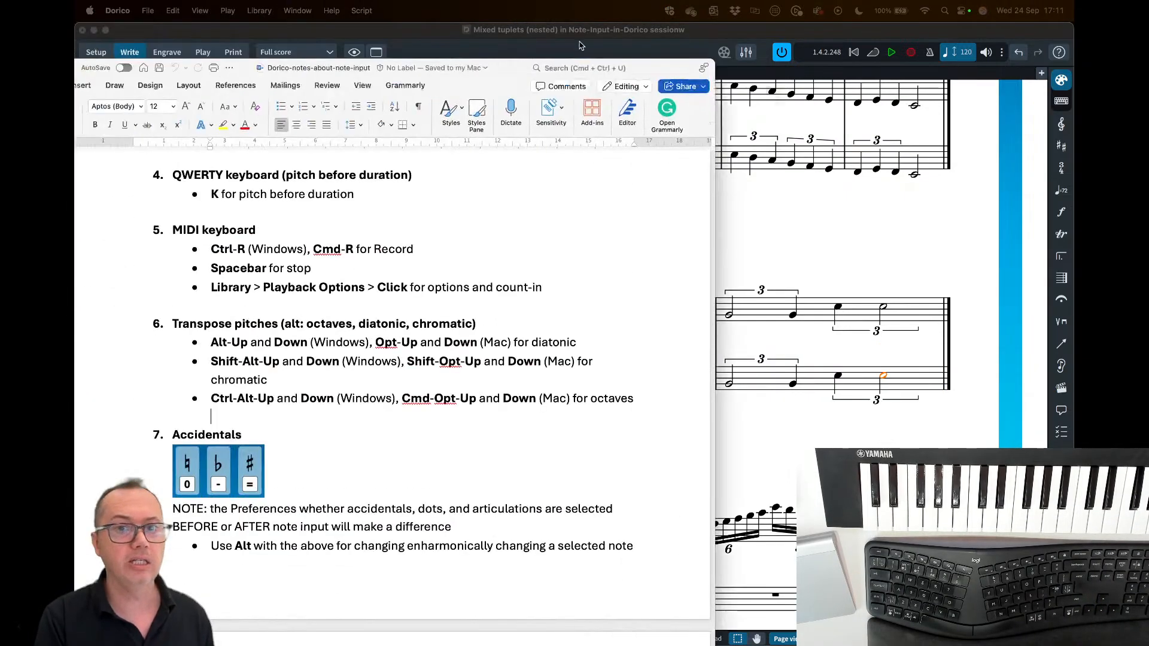
pyautogui.scroll(-10, 489, 380)
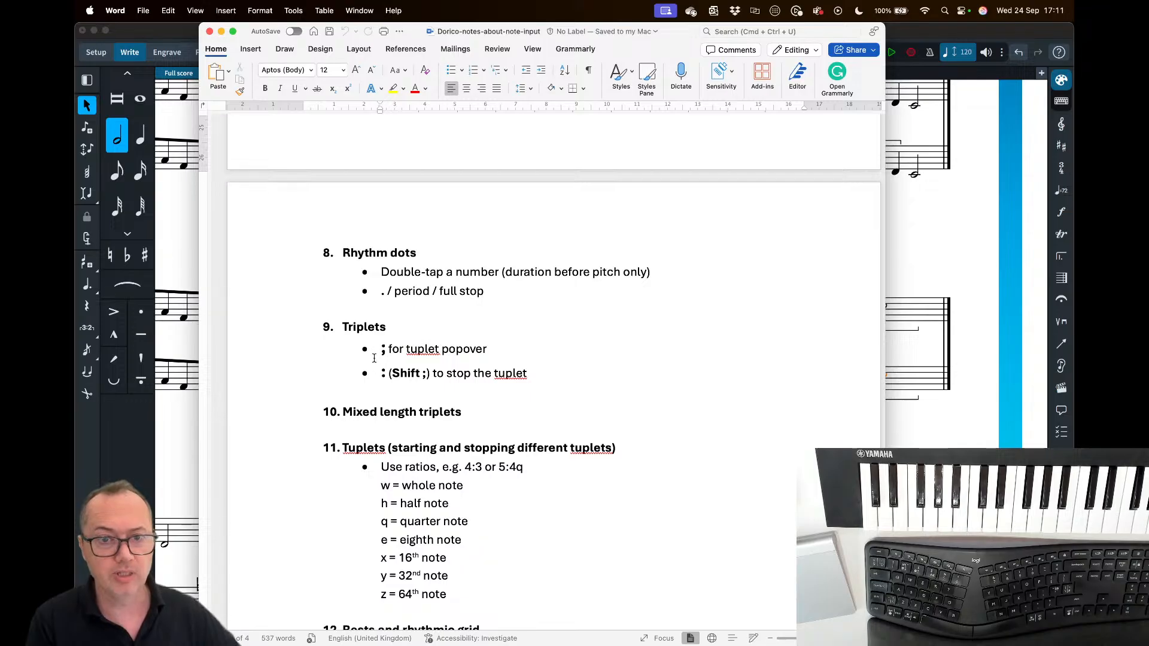
pyautogui.click(384, 347)
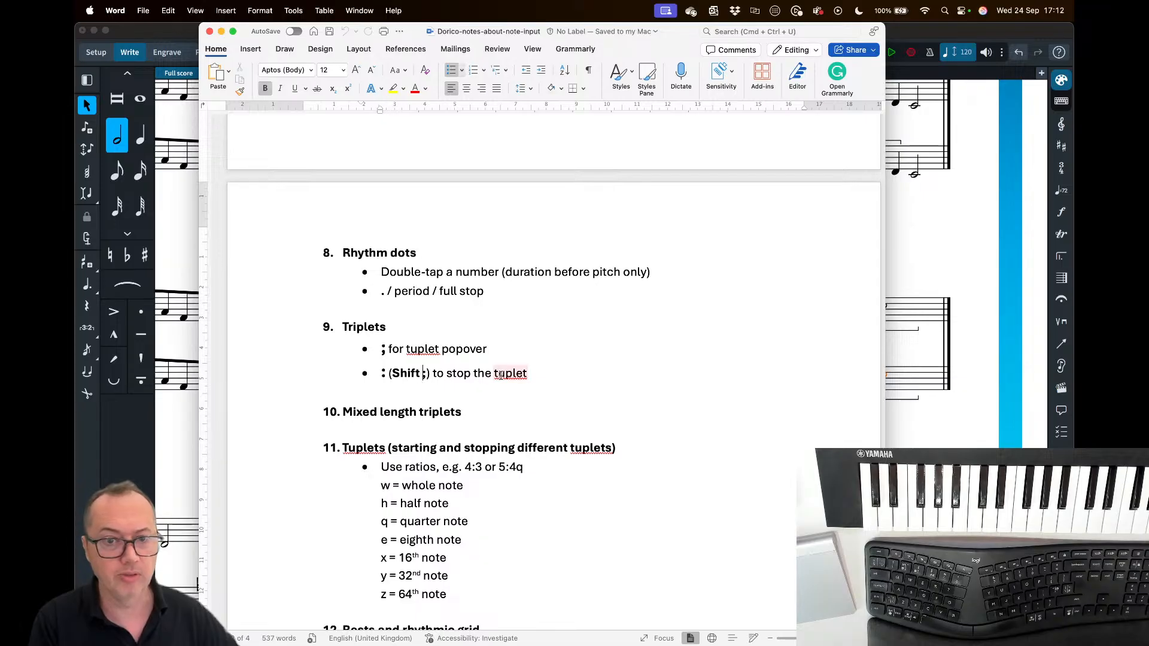
pyautogui.scroll(-2, 499, 394)
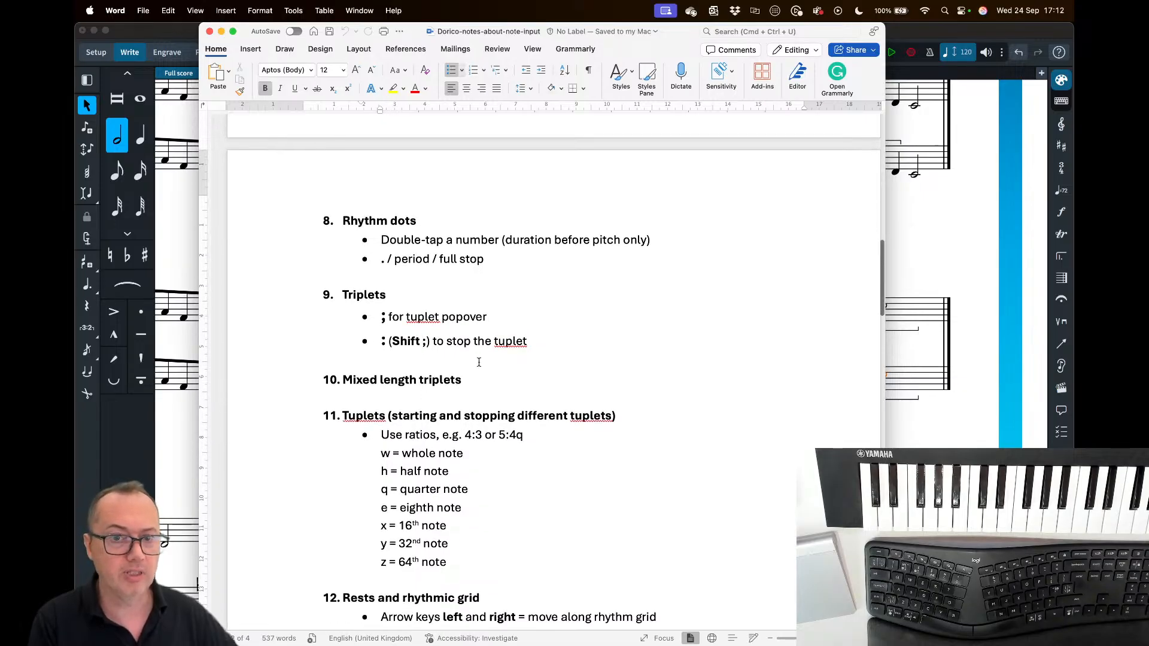
pyautogui.scroll(-4, 445, 380)
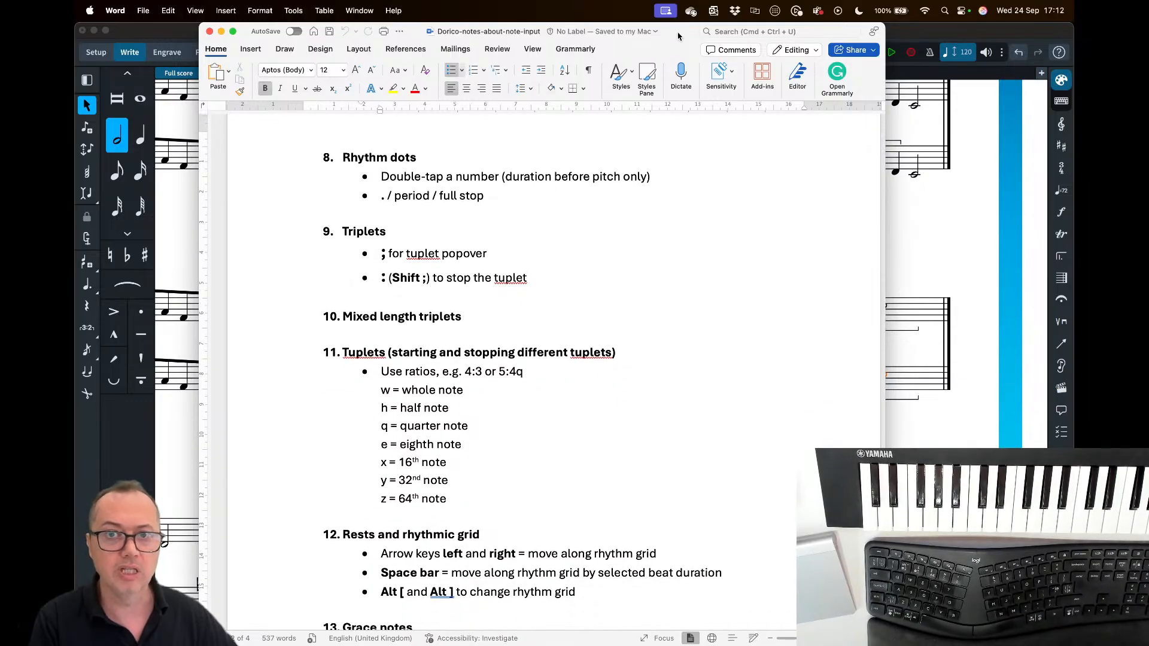
pyautogui.scroll(-5, 622, 310)
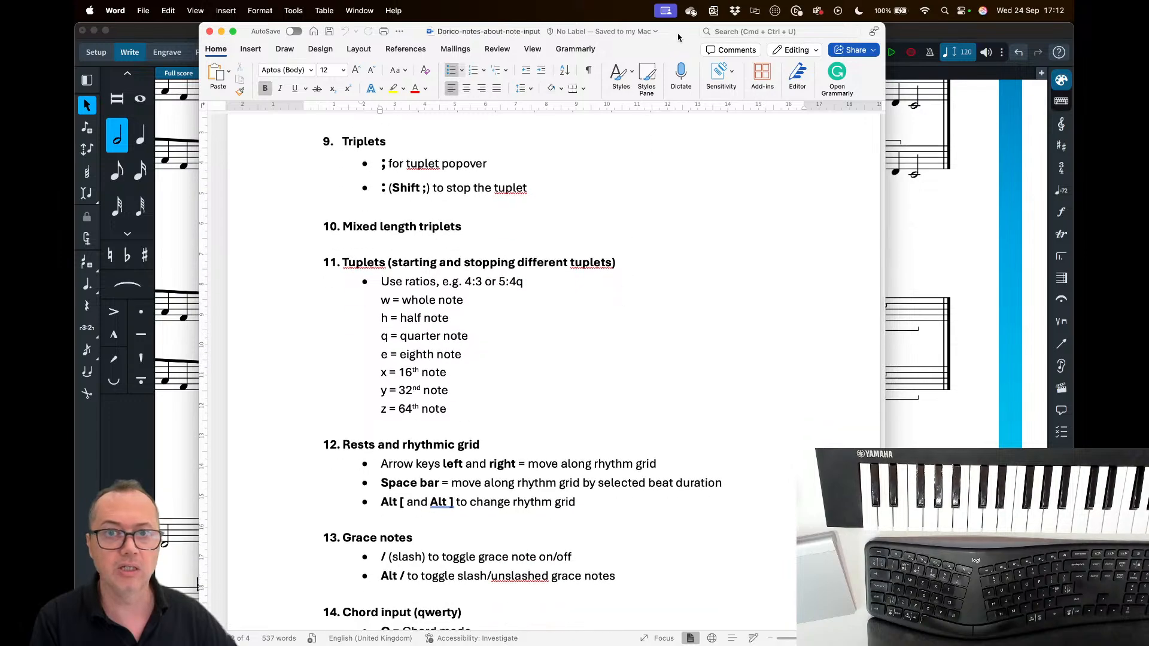
pyautogui.press('super+m')
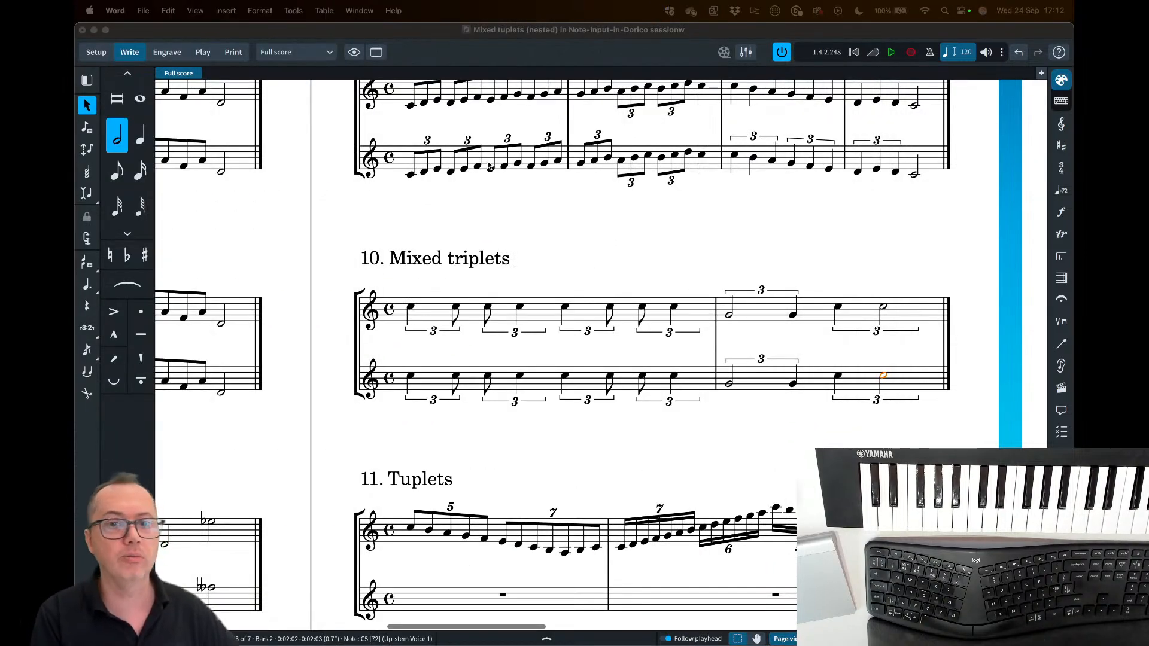
# - Start a 5:4 eighth-note tuplet at the beginning of bar 1 in exercise 11's lower staff
pyautogui.scroll(-5, 480, 486)
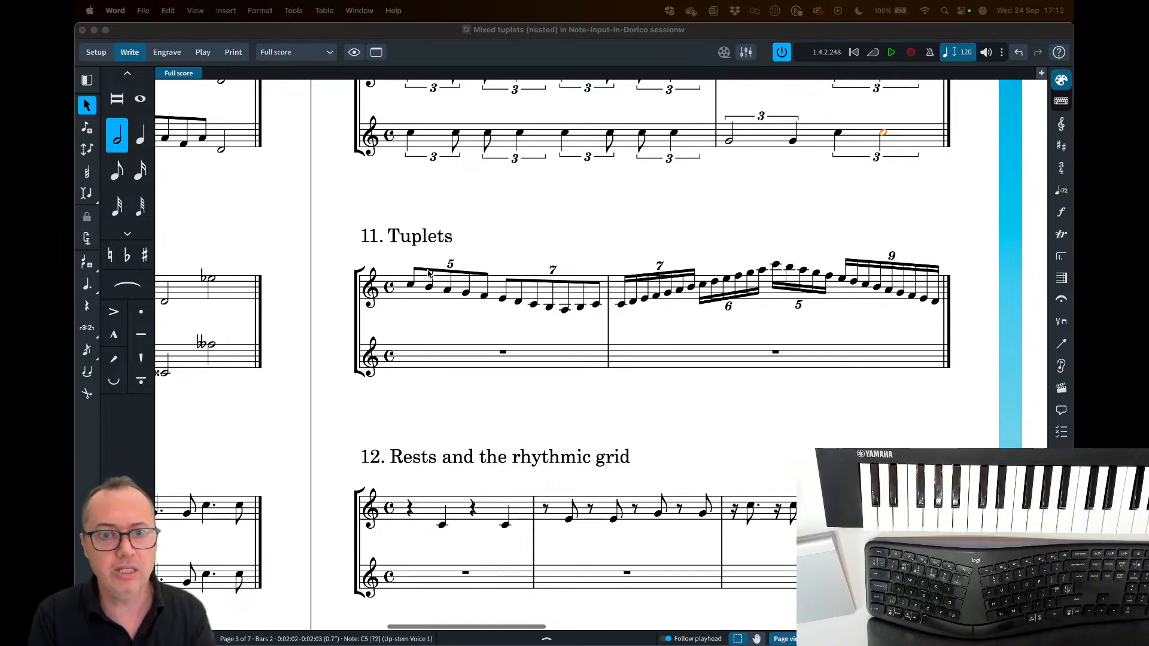
pyautogui.click(404, 360)
pyautogui.doubleClick(404, 360)
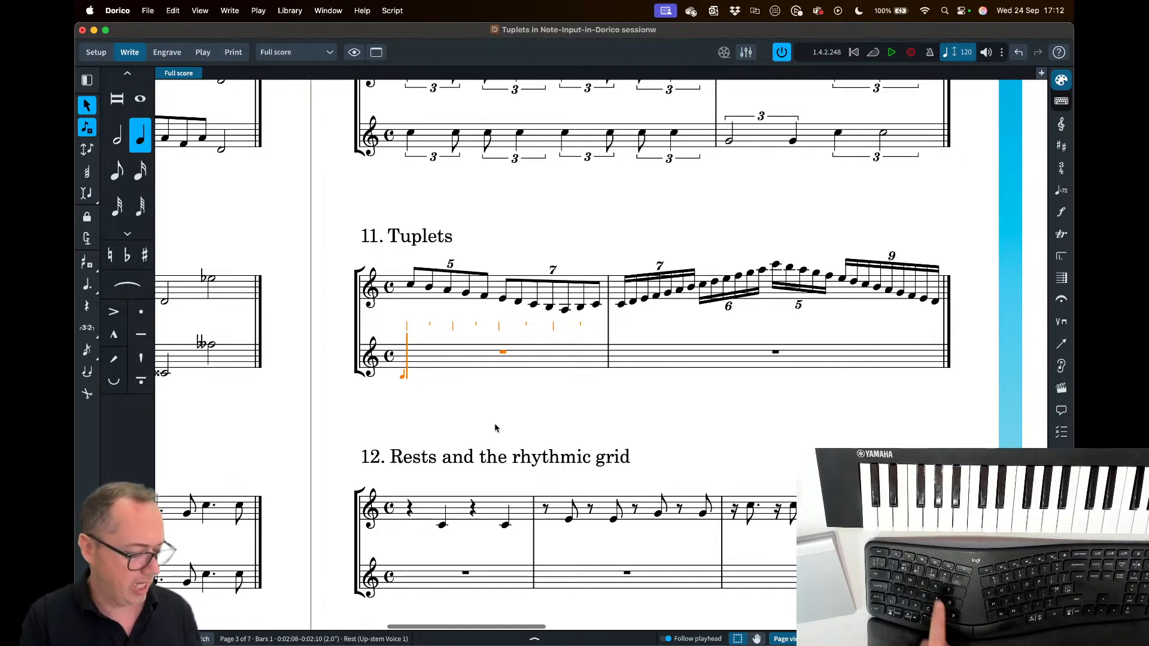
pyautogui.press('5')
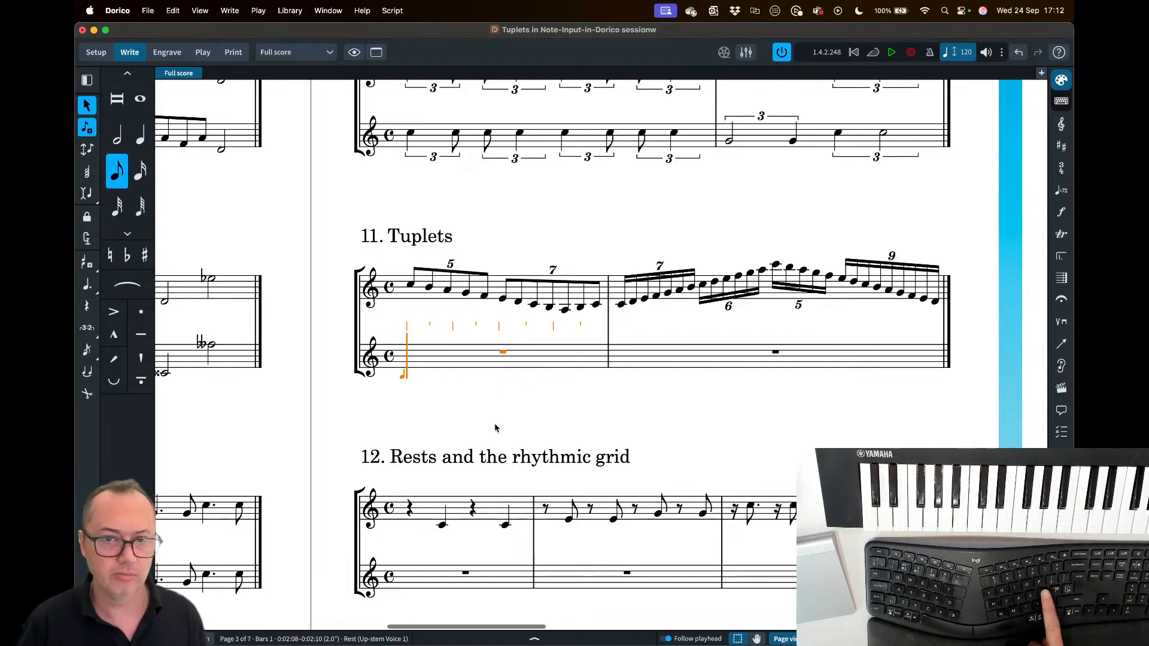
pyautogui.press(';')
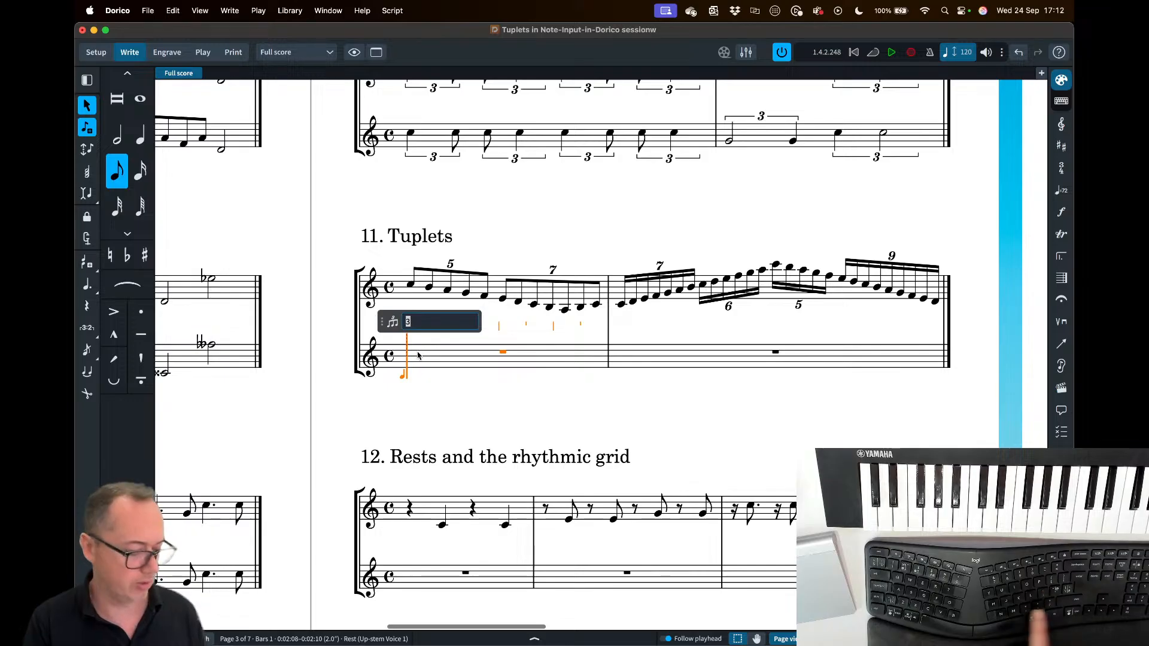
pyautogui.write('5')
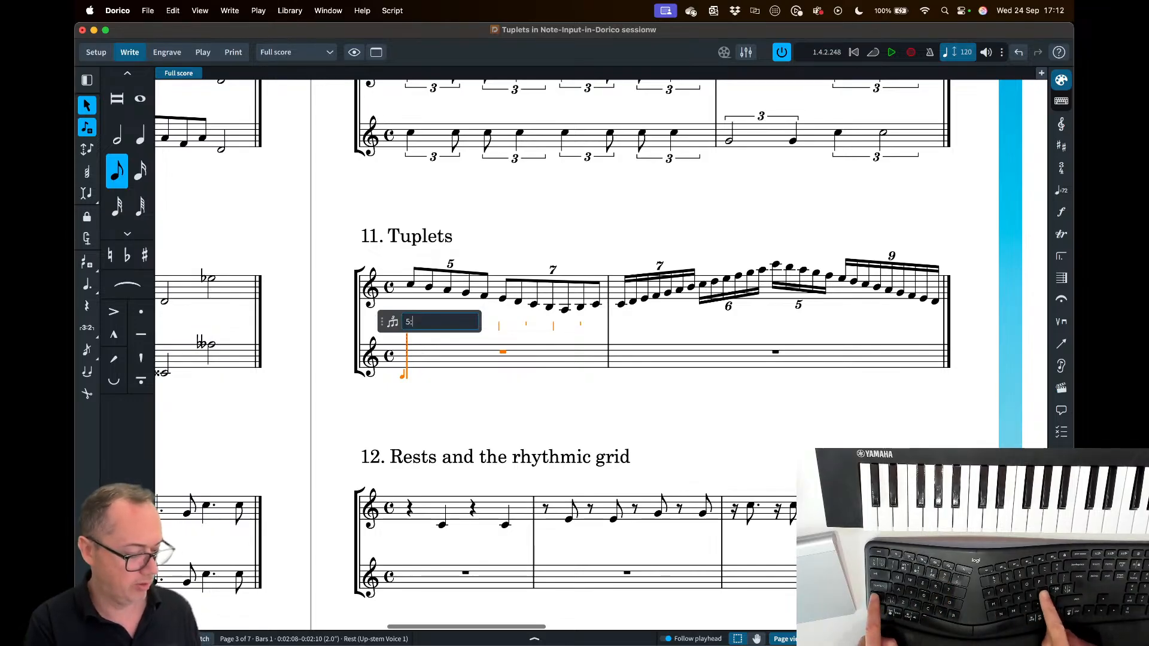
pyautogui.write(':4')
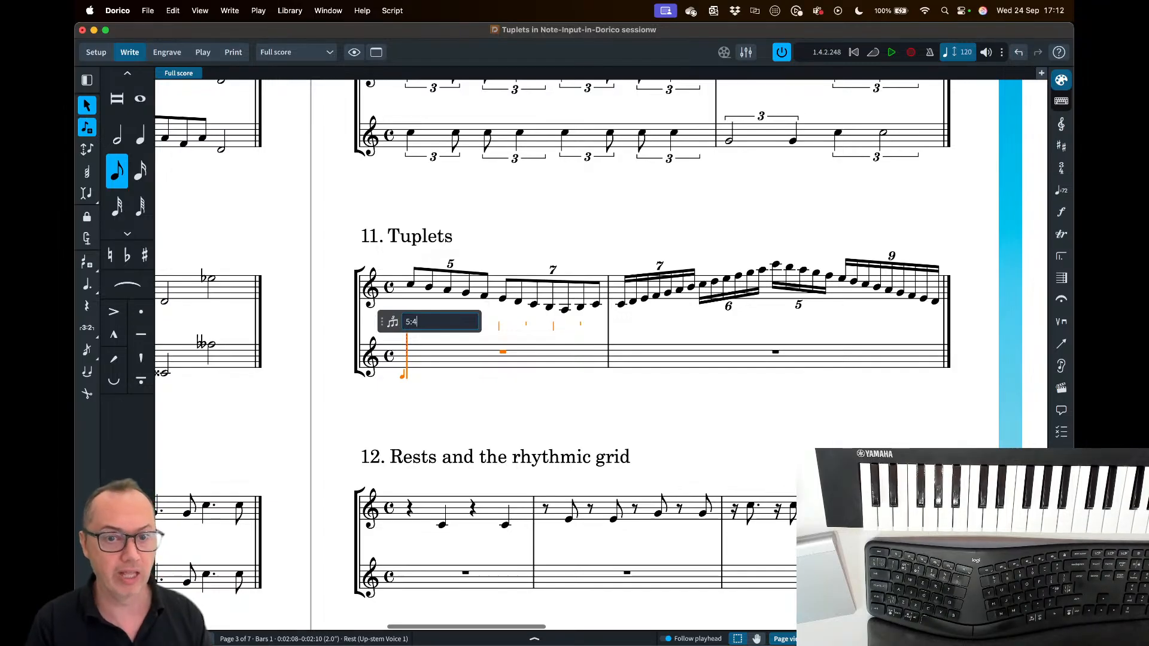
pyautogui.press('Return')
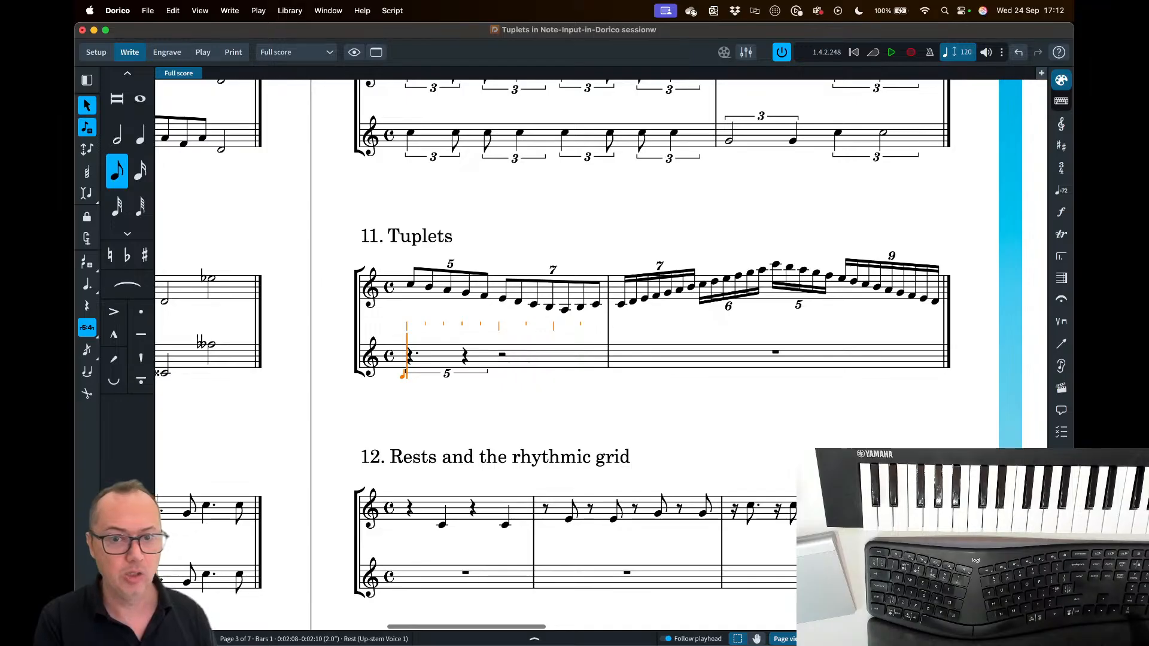
# - Fill the quintuplet with the eighth notes C5, B4, A4, G4 and F4, and stop the tuplet run
pyautogui.press('c')
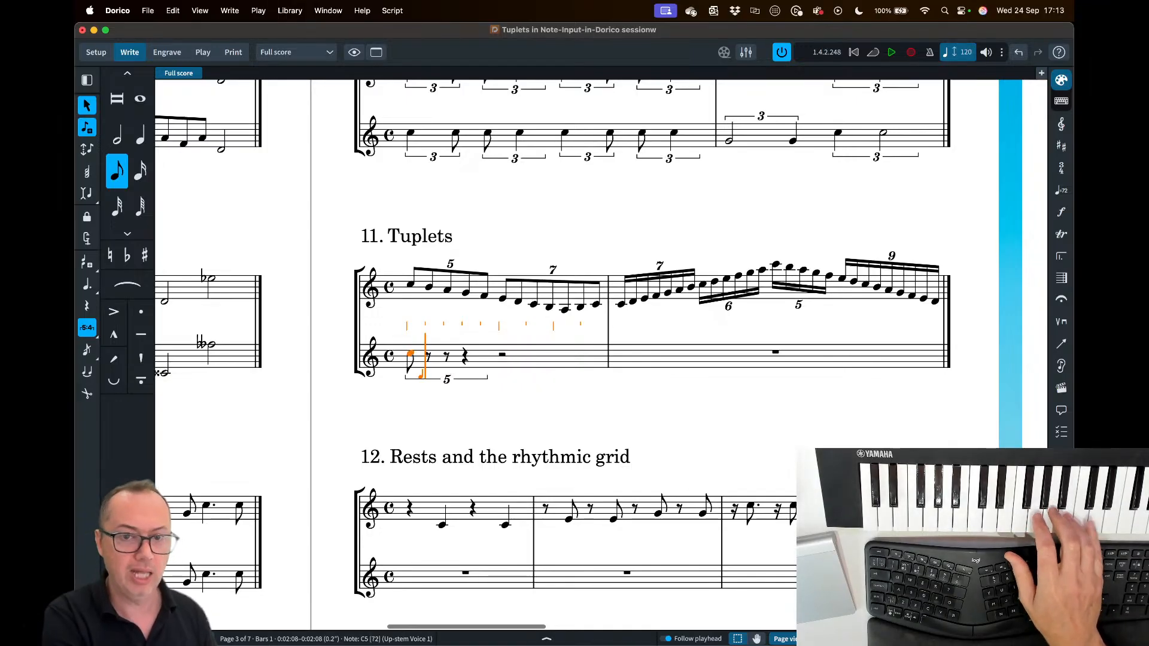
pyautogui.press('b')
pyautogui.press('a')
pyautogui.press('g')
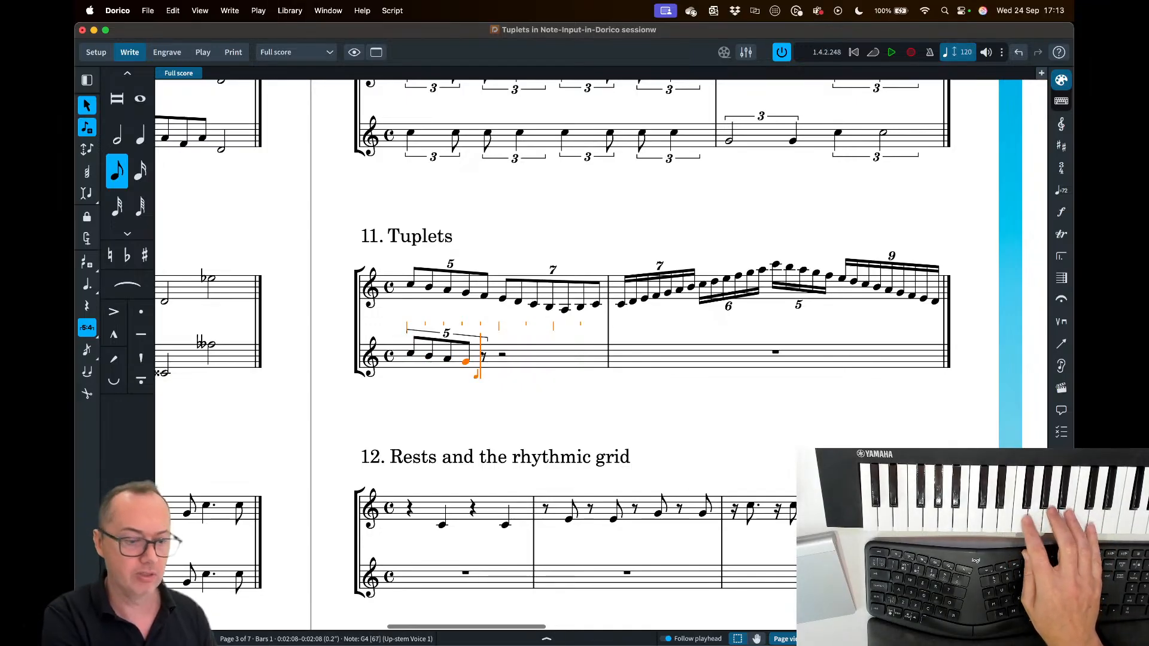
pyautogui.press('f')
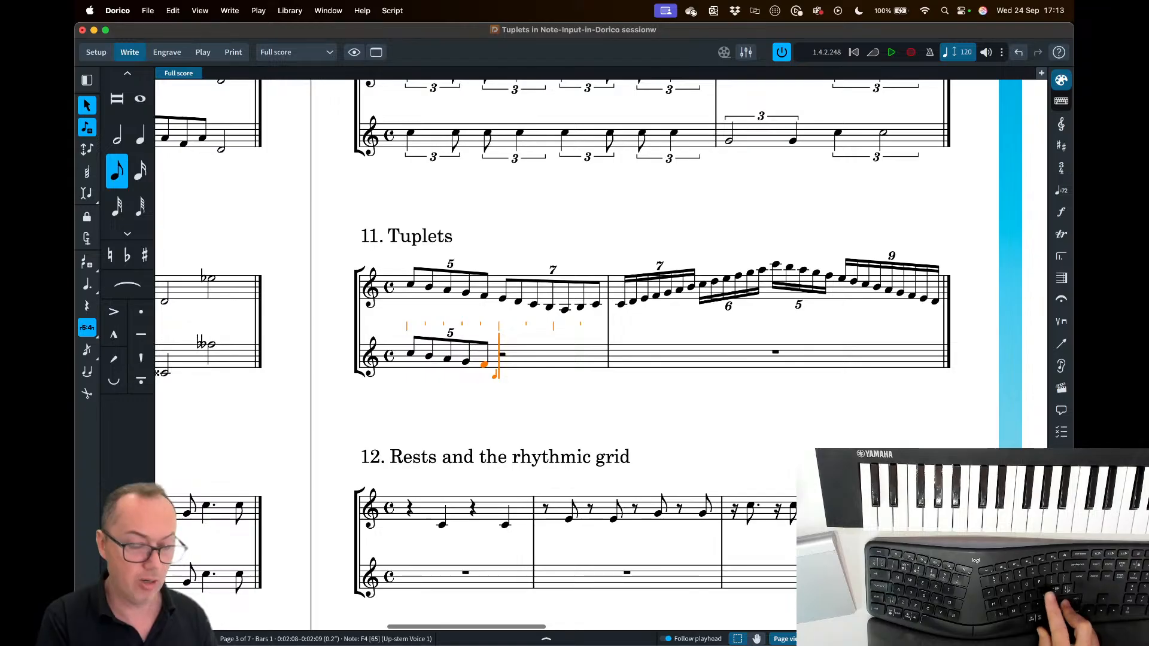
pyautogui.hotkey('shift', ';')
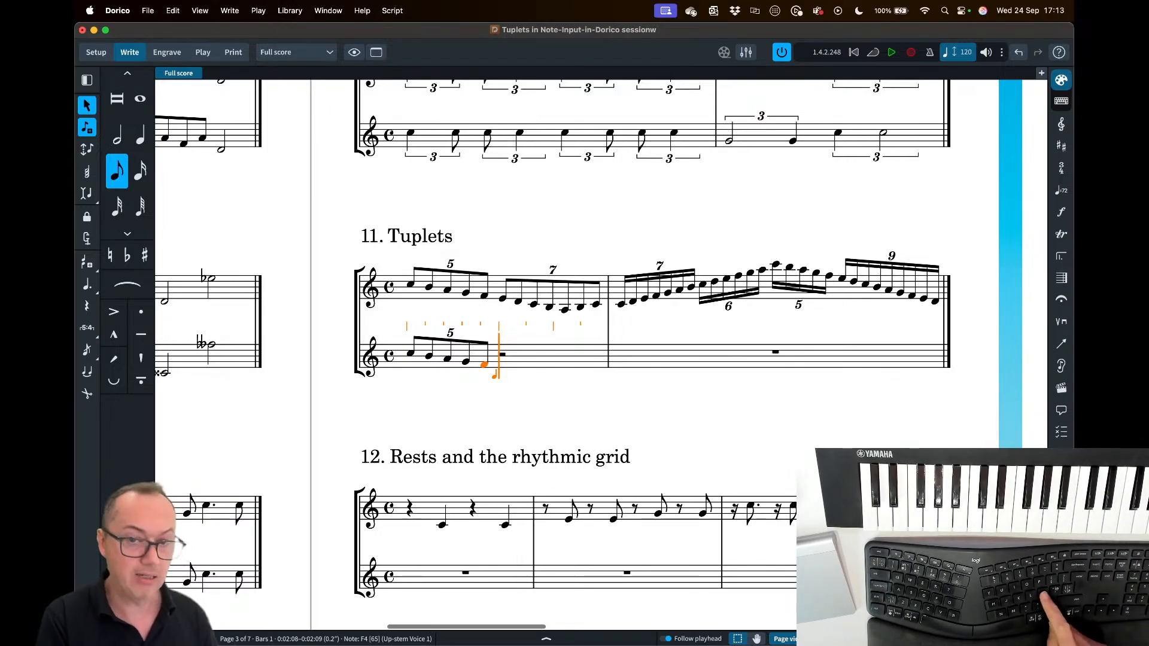
# - Open the tuplet popover at beat 3 of bar 1 in exercise 11's lower staff
pyautogui.press(';')
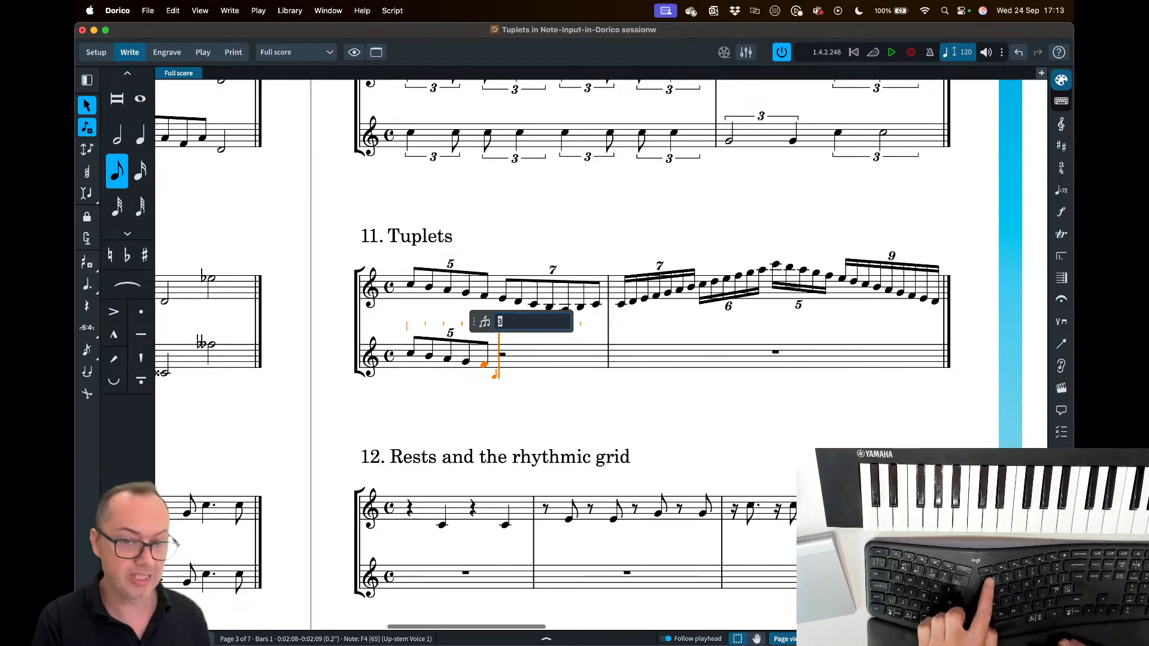
# - Add a 7:4 eighth-note tuplet after the quintuplet in bar 1 of exercise 11's lower staff, filled with E, D, C, B, A, B, C
pyautogui.write('7:4')
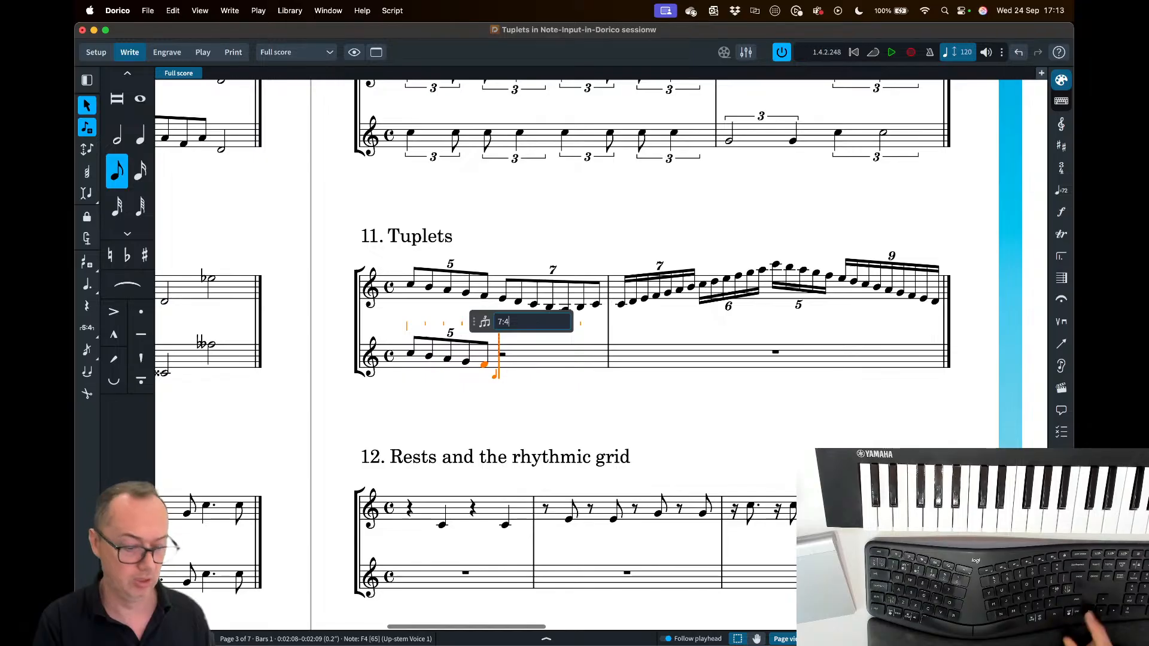
pyautogui.press('Return')
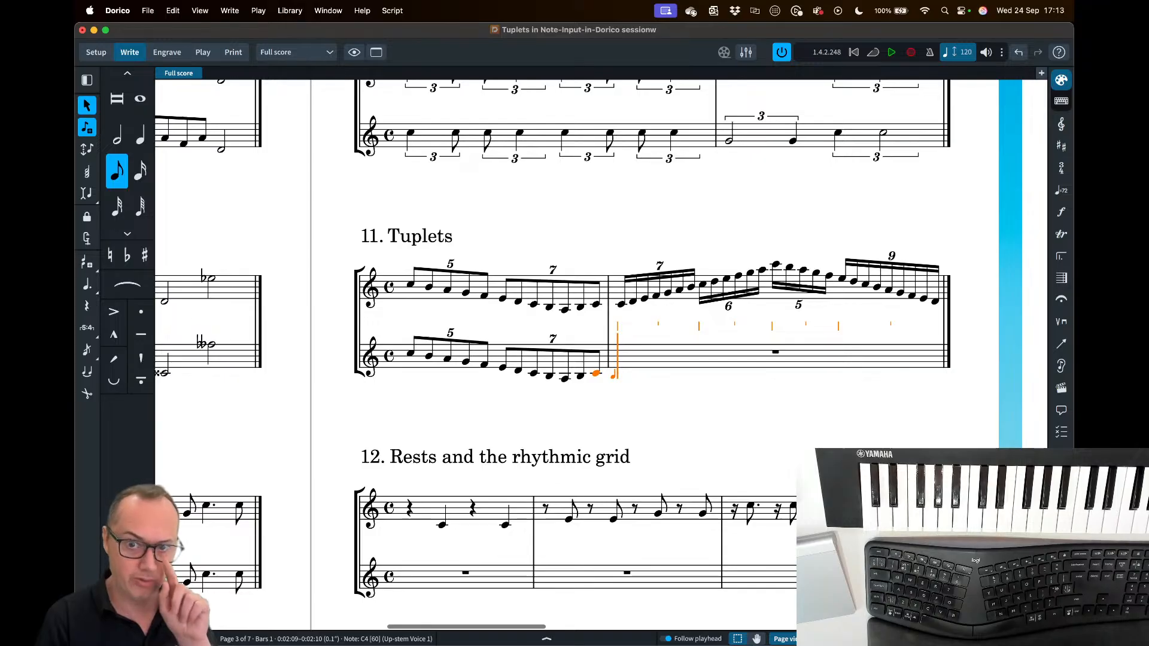
# - Start bar 2 of the lower staff with a 7:4 sixteenth-note tuplet containing C, D, E, F, G, A, B
pyautogui.press('3')
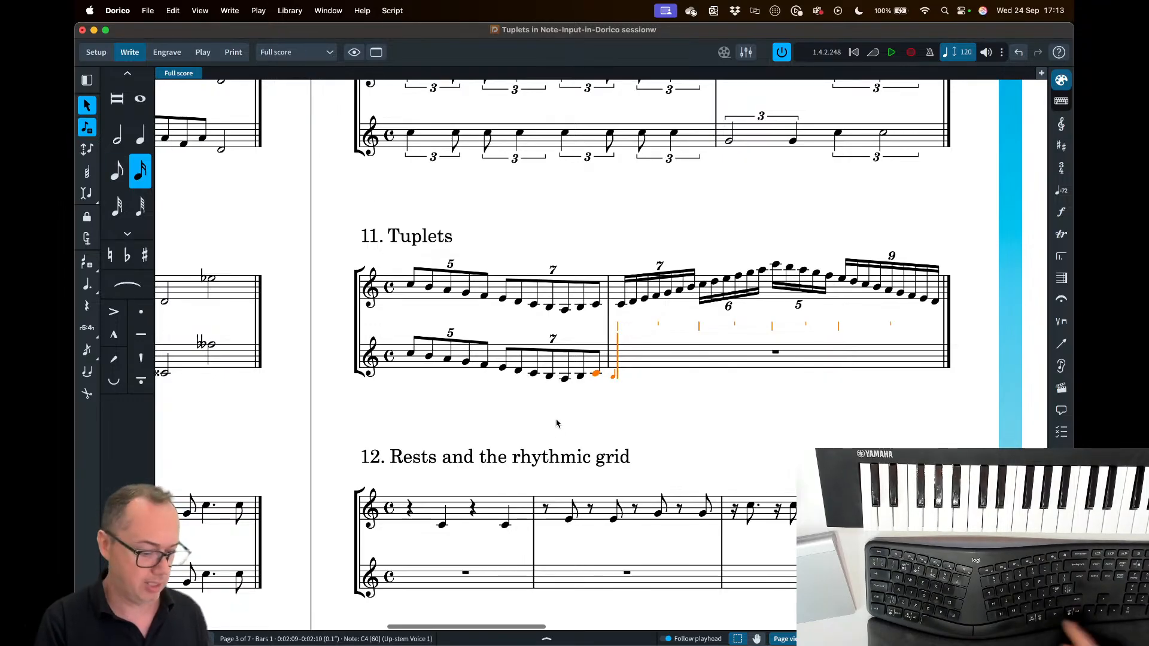
pyautogui.press(';')
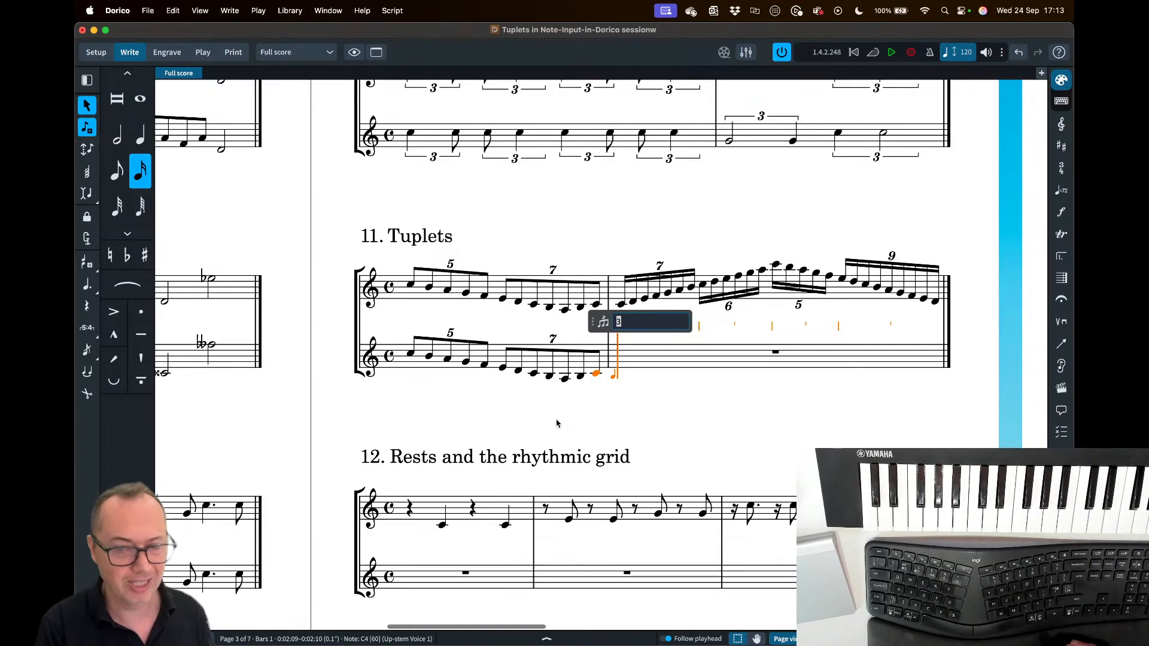
pyautogui.write('7:')
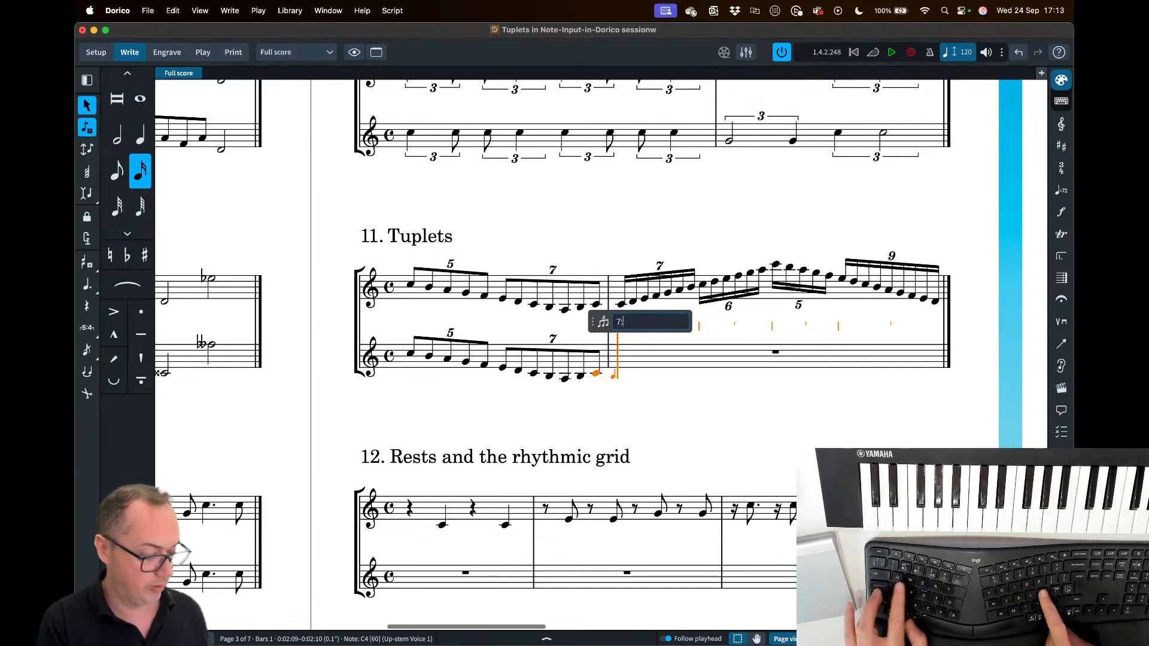
pyautogui.write('4')
pyautogui.press('Return')
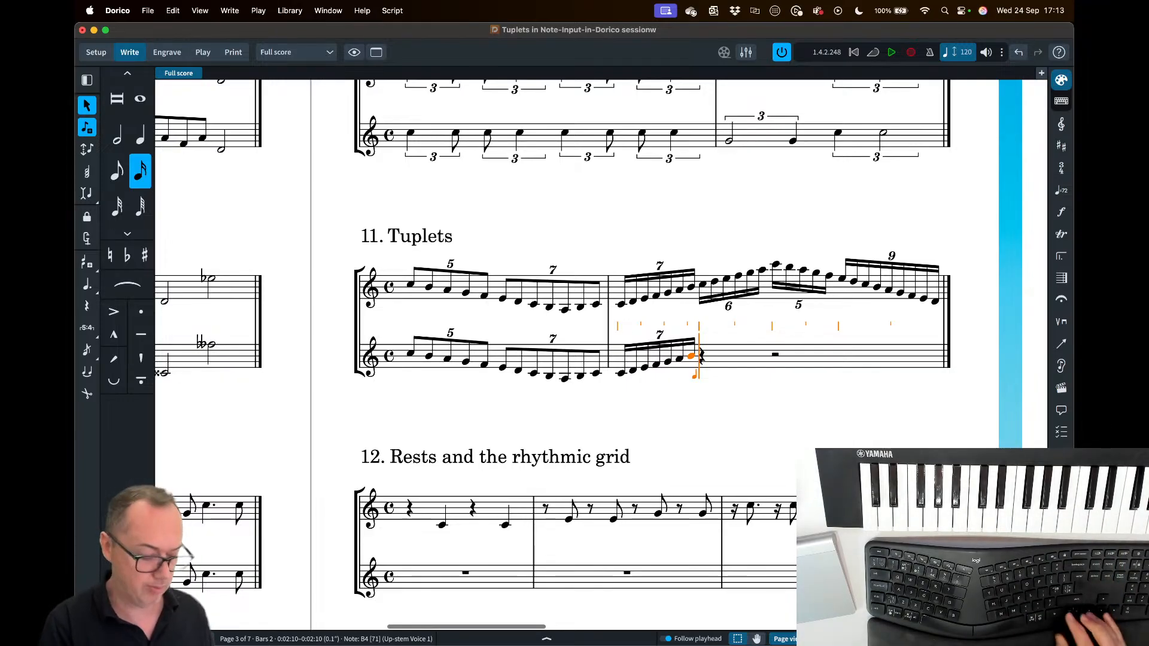
# - Add a 6:4 sixteenth-note tuplet with C, D, E, F, G, A on beat 2, stop the tuplet and end note input
pyautogui.press(';')
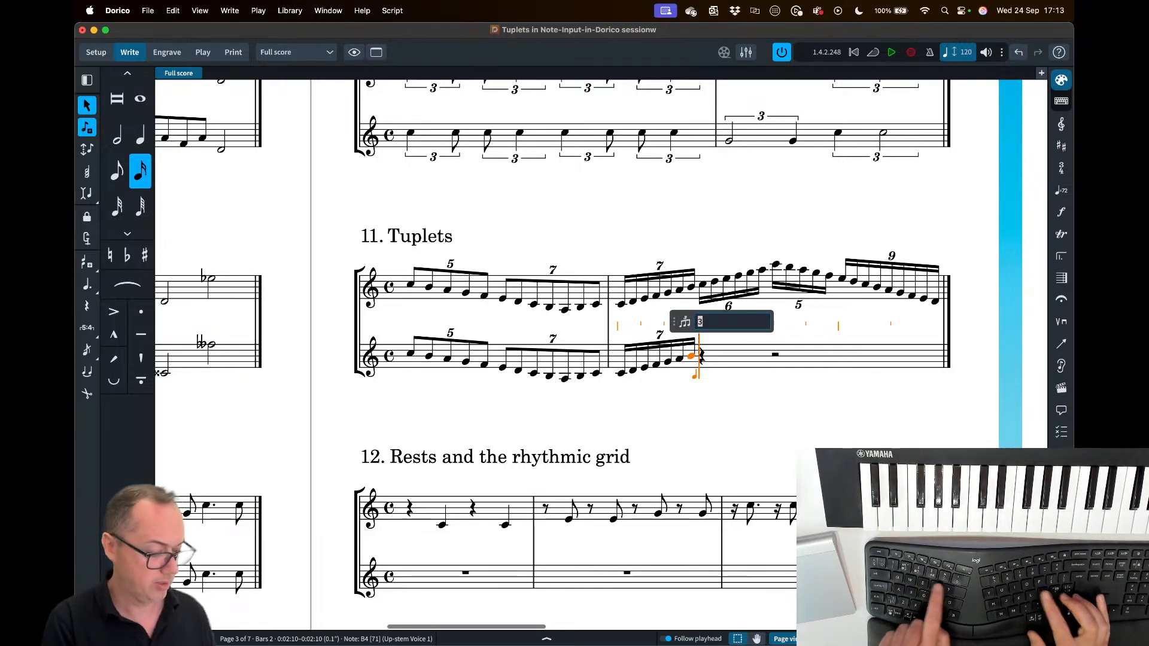
pyautogui.write('36')
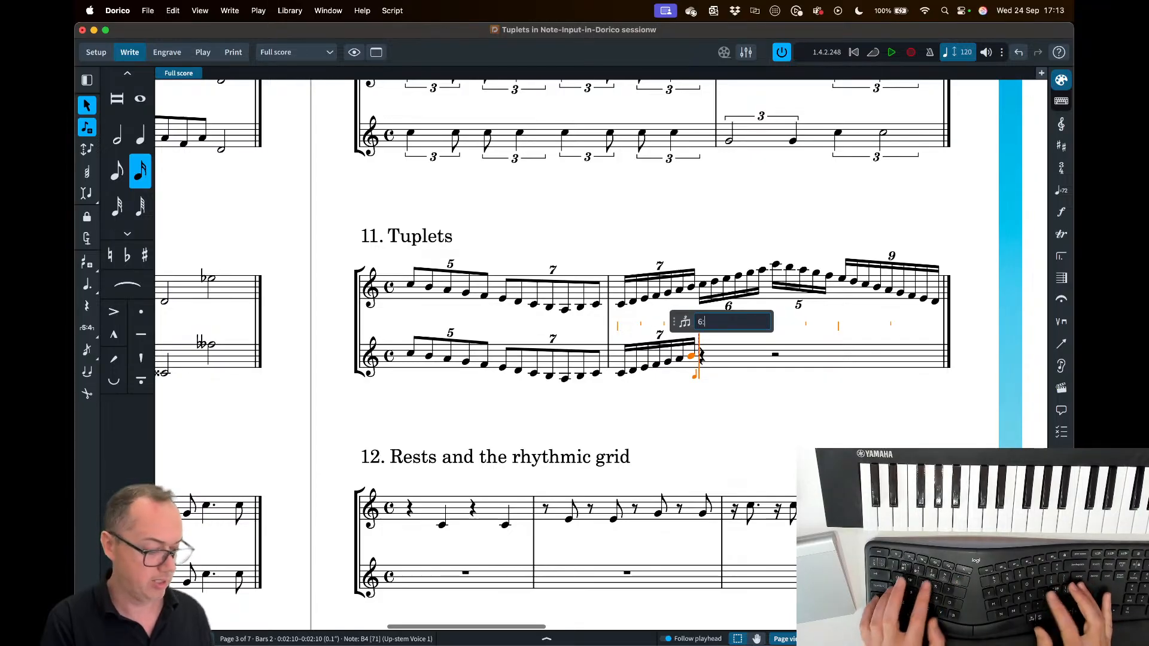
pyautogui.press('Return')
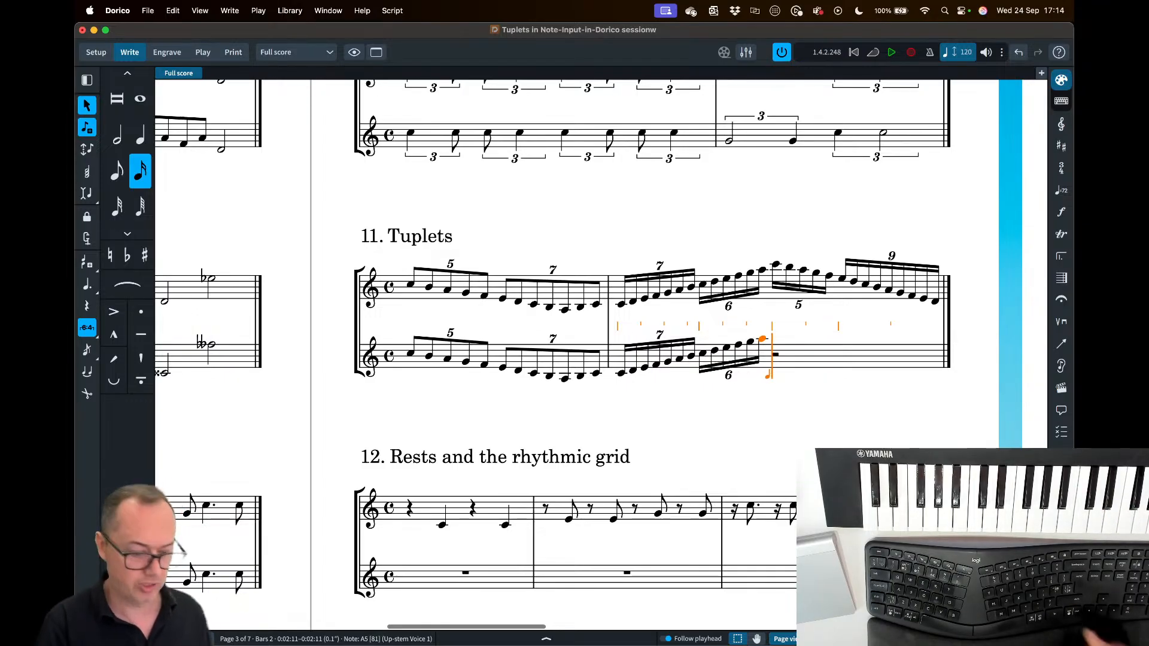
pyautogui.hotkey('shift', ';')
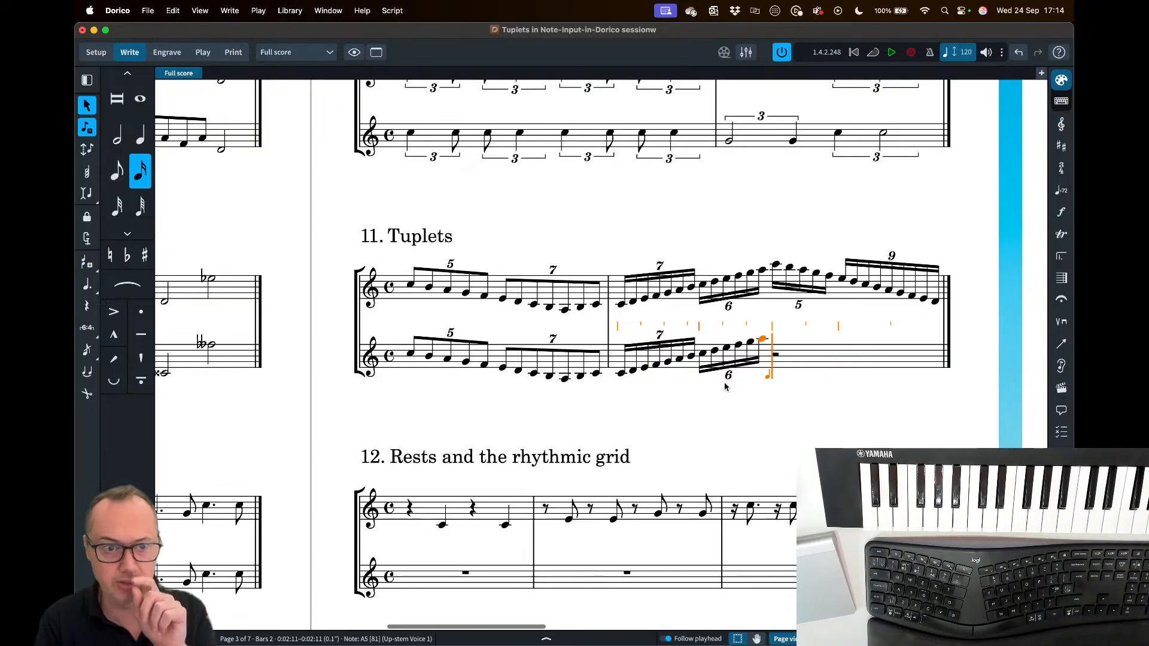
pyautogui.click(720, 407)
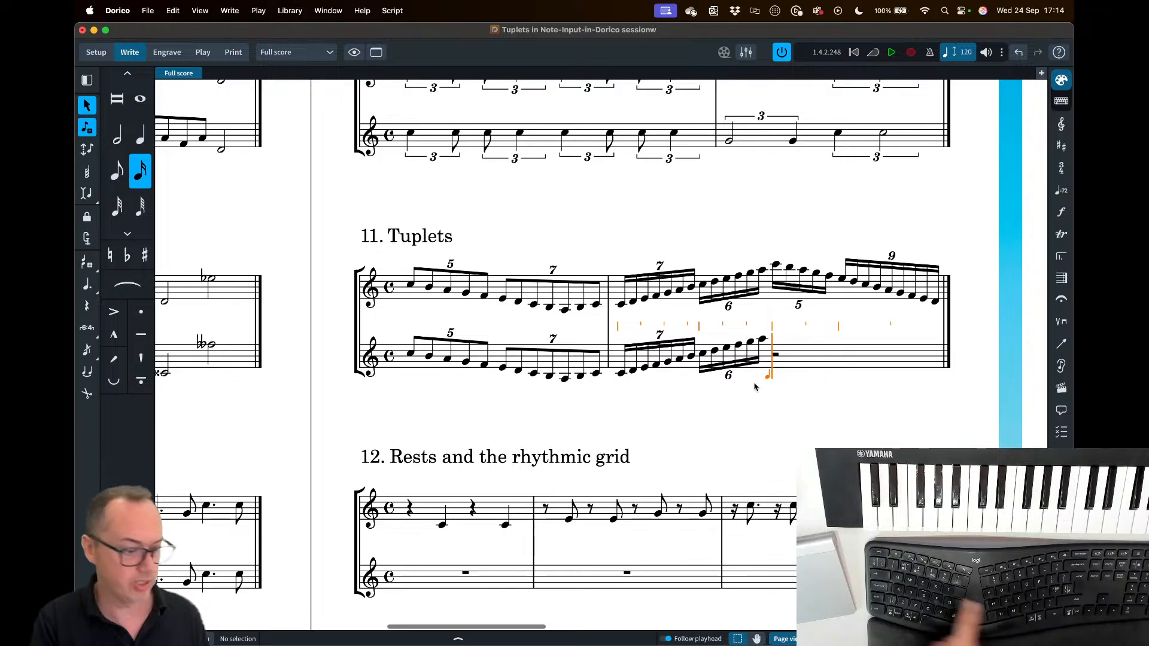
pyautogui.press('Escape')
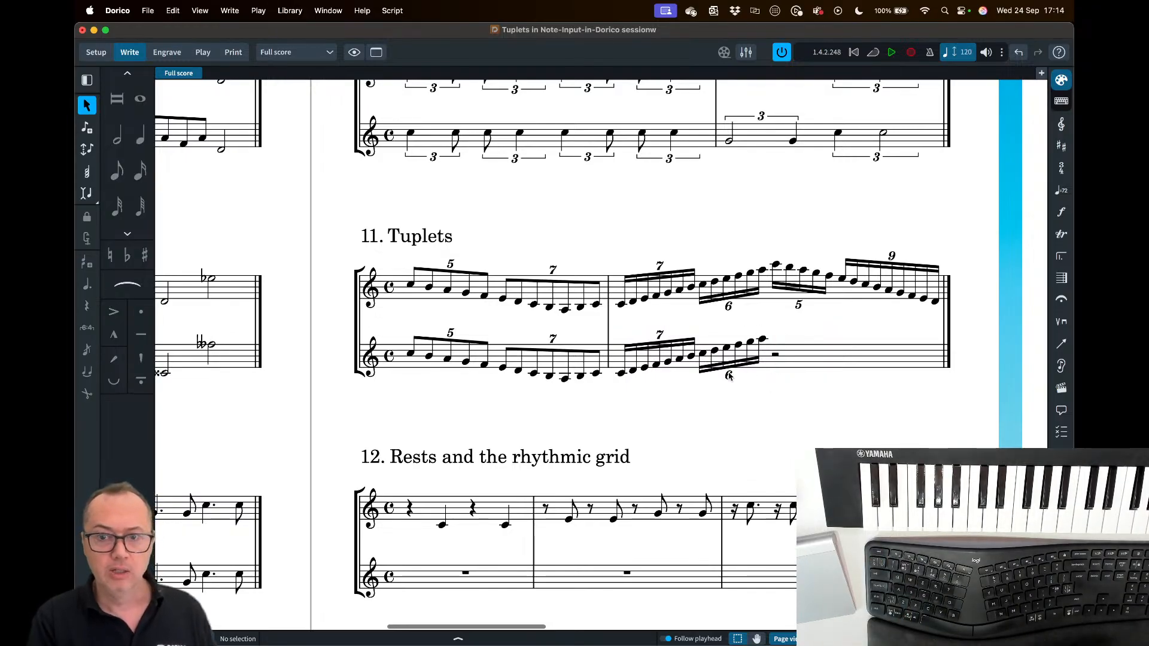
# - Start note input at the half rest in bar 2 and insert a tuplet there through the custom ratio option, accepting the default 3
pyautogui.click(774, 355)
pyautogui.press('Return')
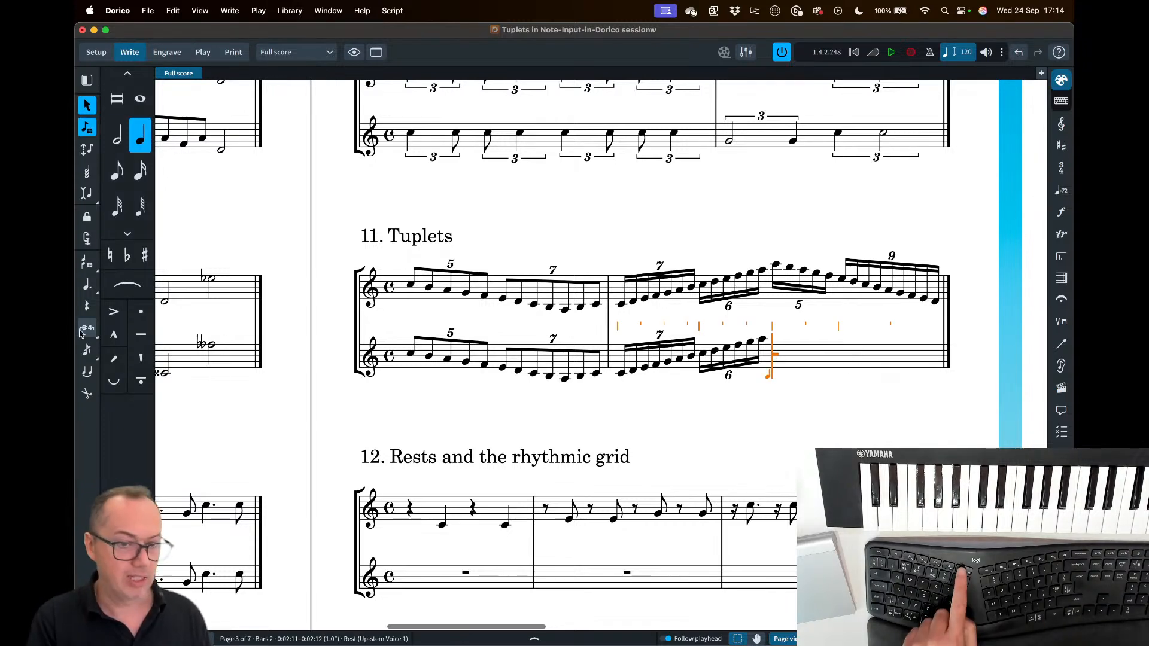
pyautogui.press('F6')
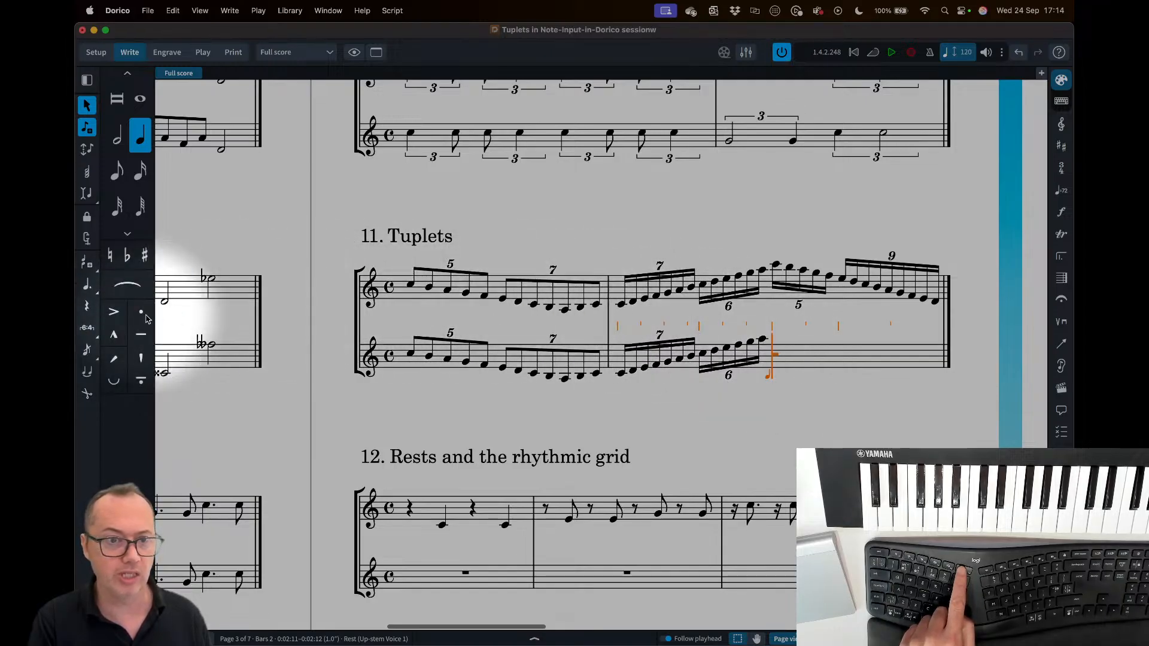
pyautogui.click(98, 335)
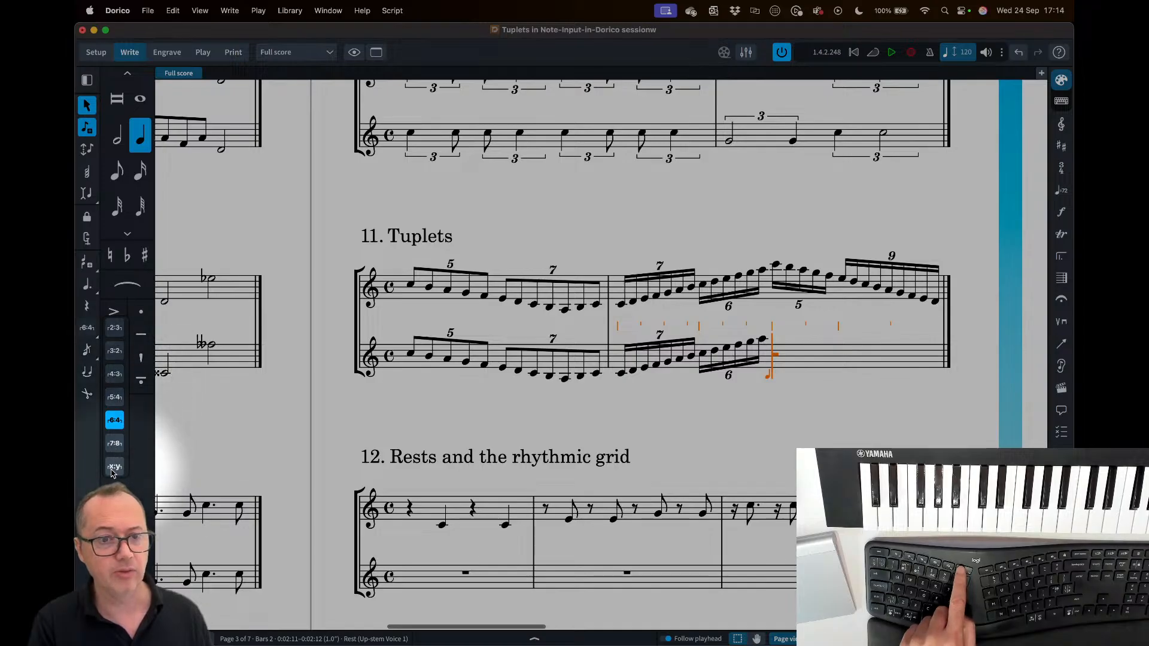
pyautogui.click(115, 473)
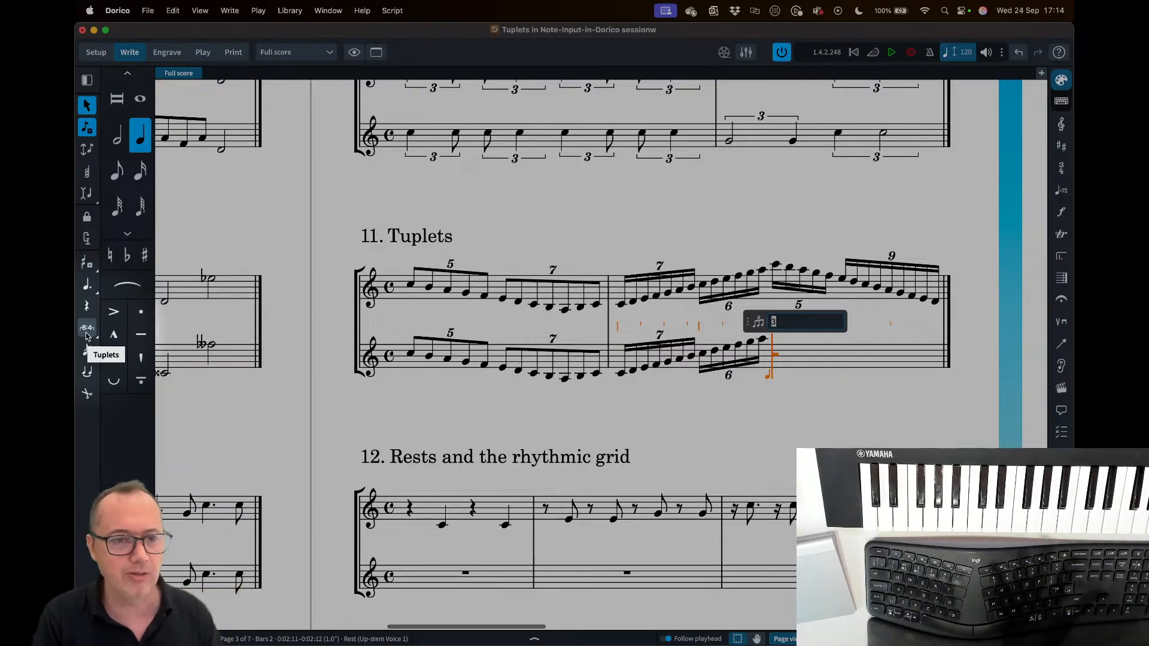
pyautogui.press('Return')
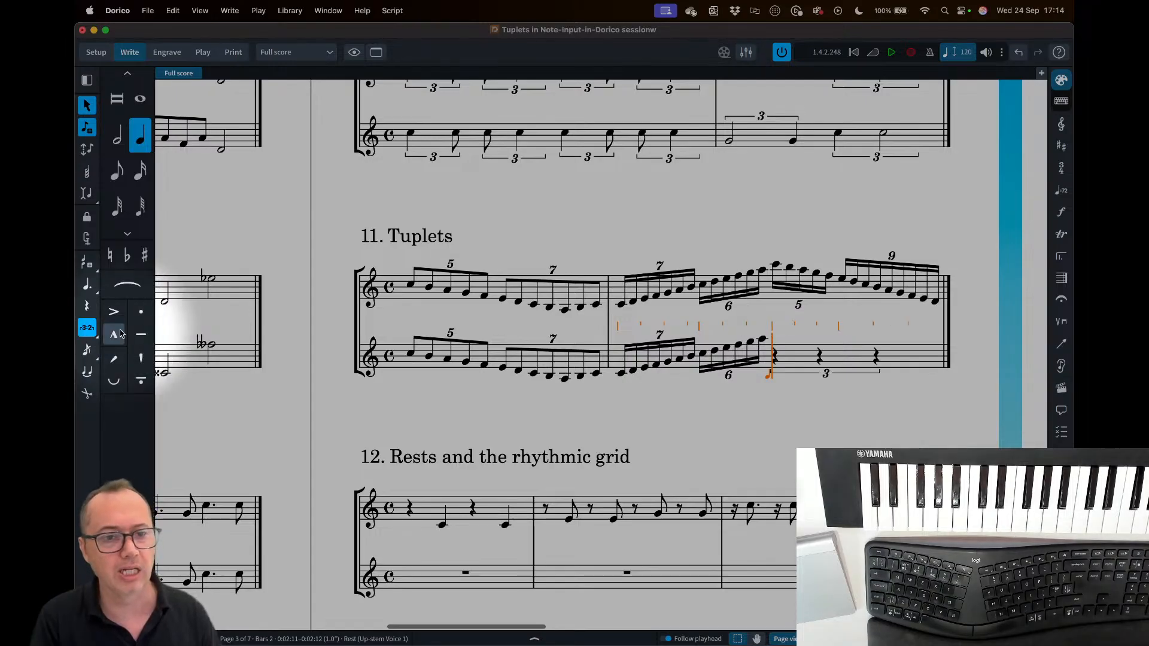
# - Show the list of preset tuplet ratios, end note input and undo the triplet inserted in bar 2
pyautogui.rightClick(88, 328)
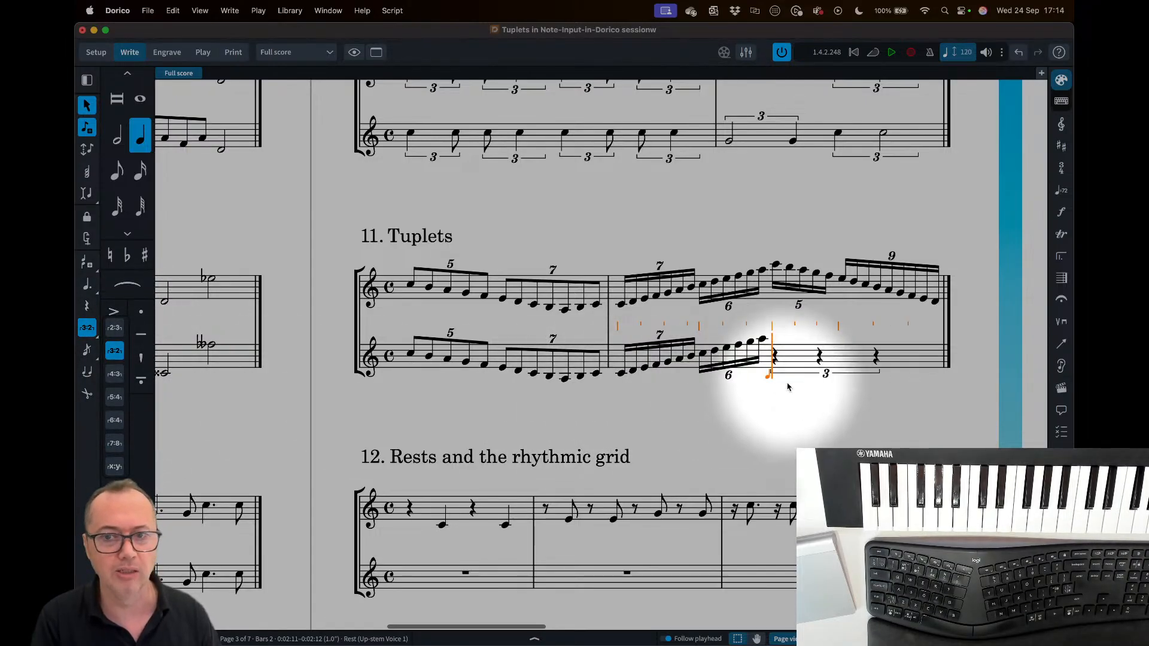
pyautogui.press('Escape')
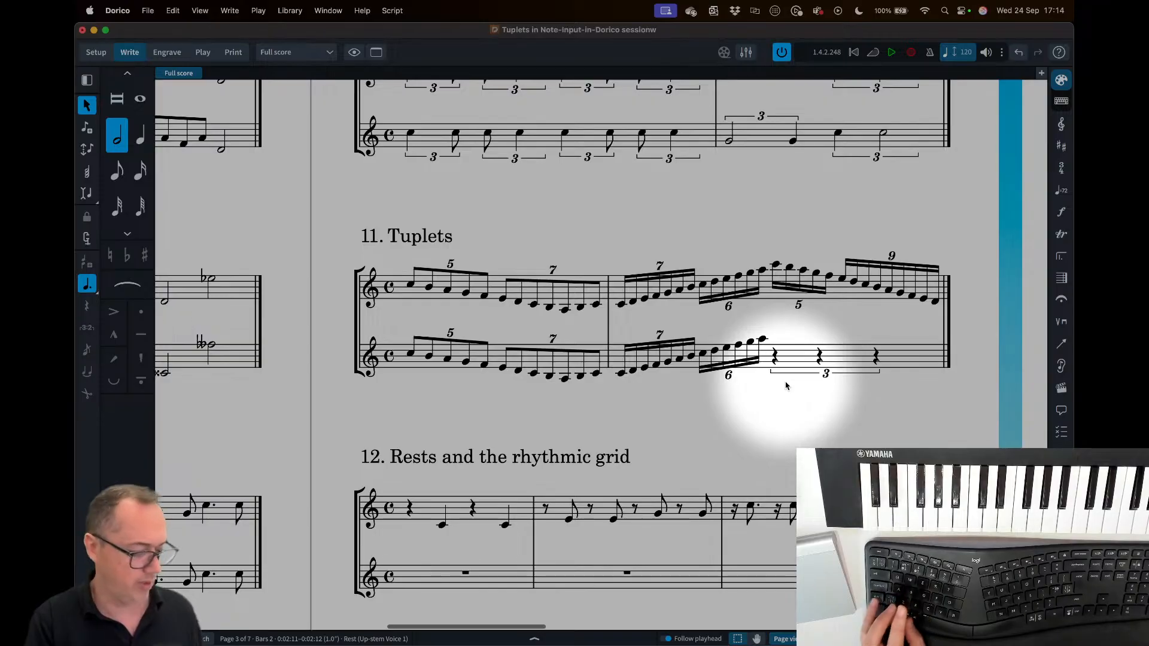
pyautogui.press('Return')
pyautogui.press('super+z')
pyautogui.press('Escape')
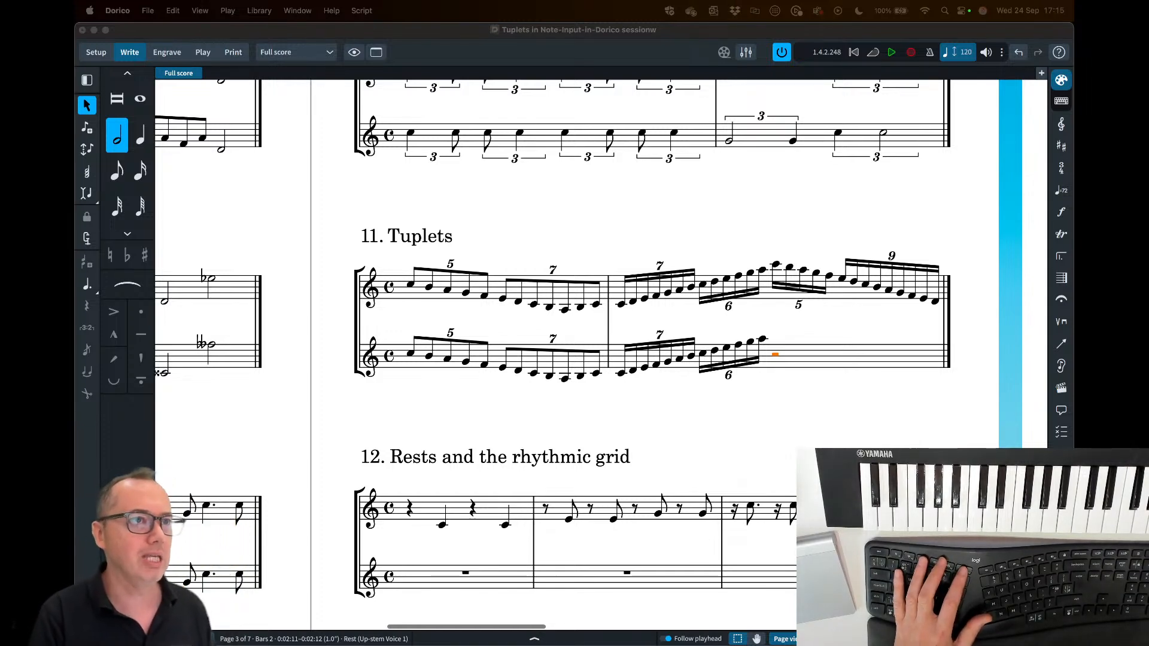
# - Switch to the Word notes and review the shortcut for stopping a tuplet and the ratio syntax such as 5:4q
pyautogui.press('super+Tab')
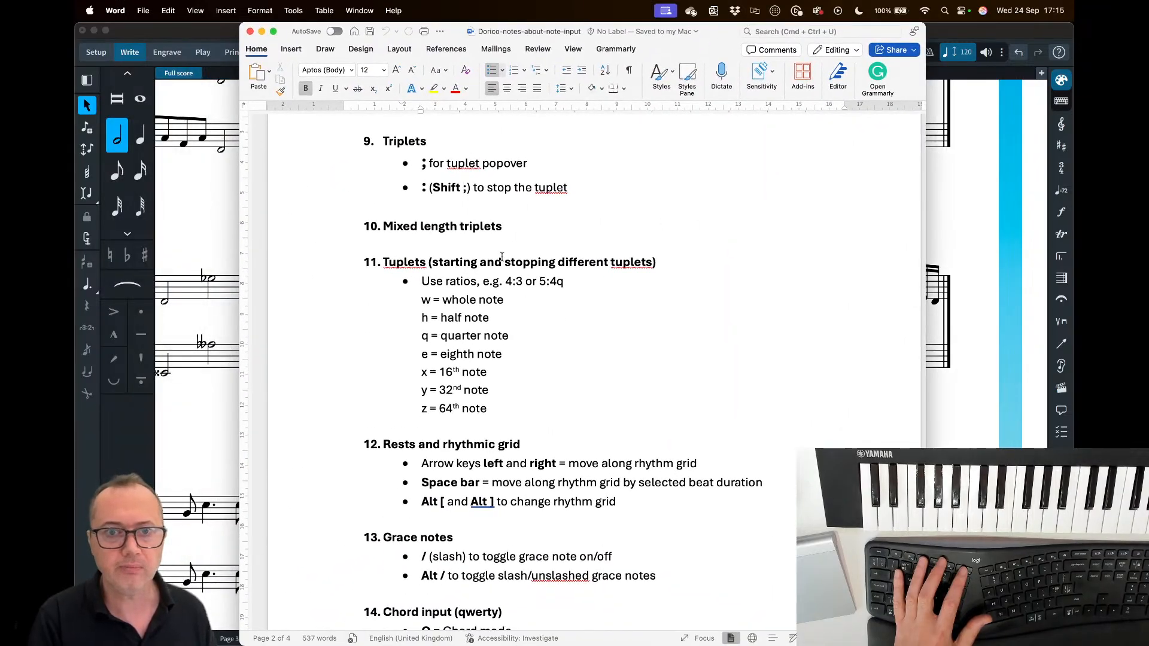
pyautogui.scroll(1, 428, 193)
pyautogui.moveTo(424, 184); pyautogui.dragTo(426, 206)
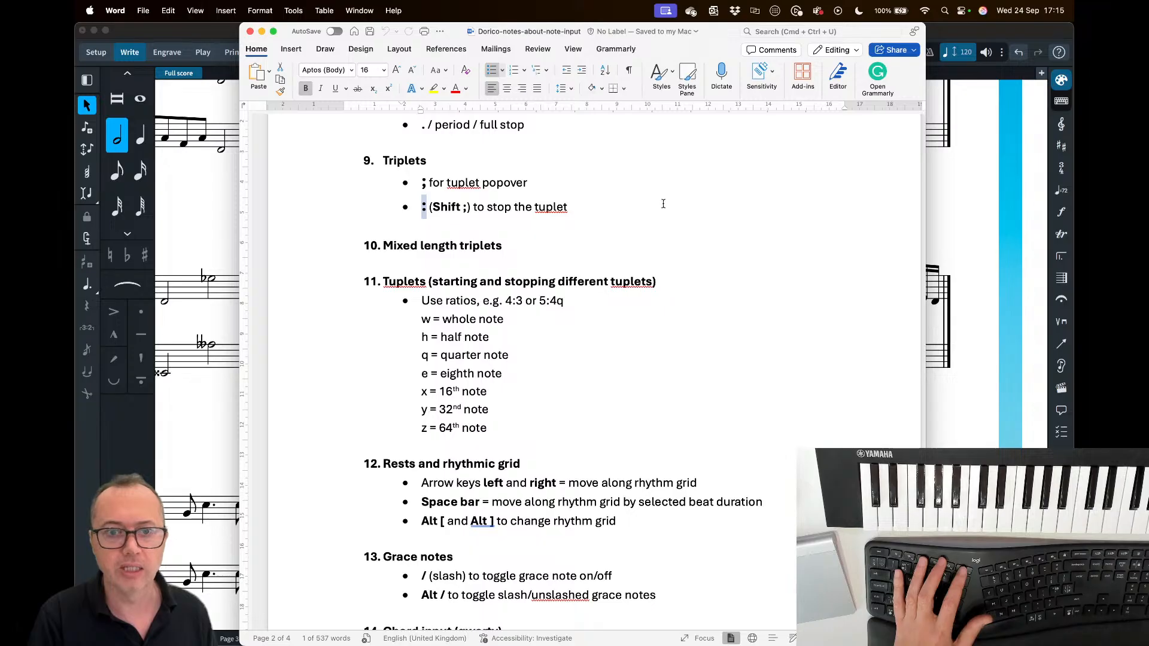
pyautogui.scroll(-1, 458, 299)
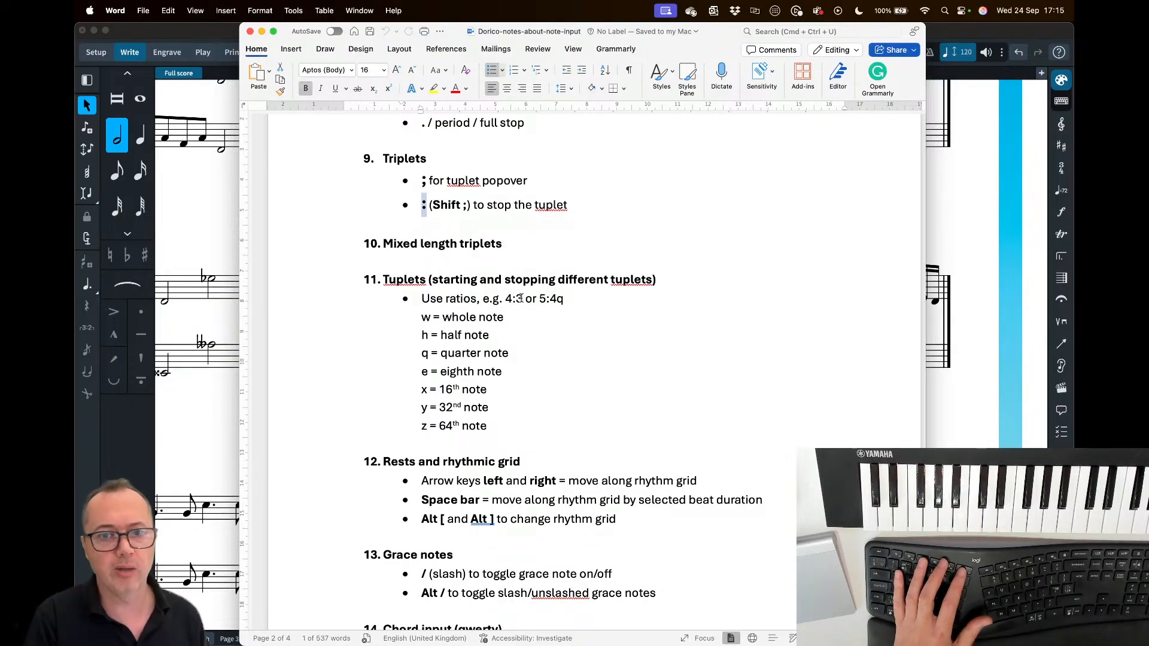
pyautogui.click(558, 299)
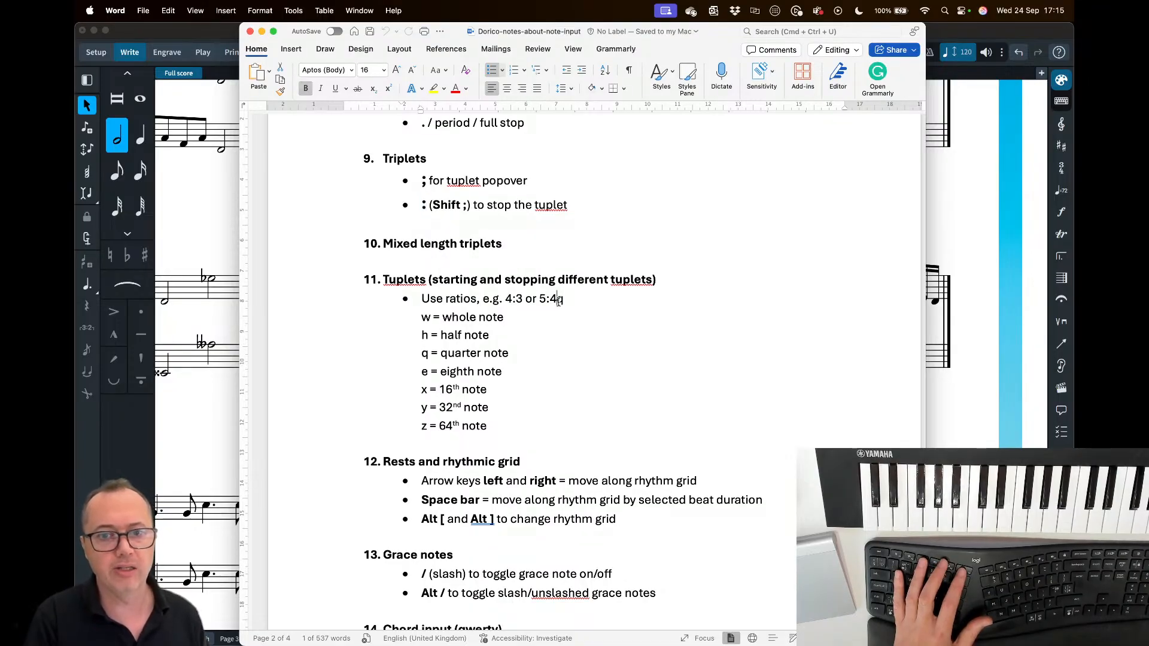
# - Switch back to Dorico and insert a 5:4e tuplet at the half rest in bar 2 of the lower staff
pyautogui.press('super+Tab')
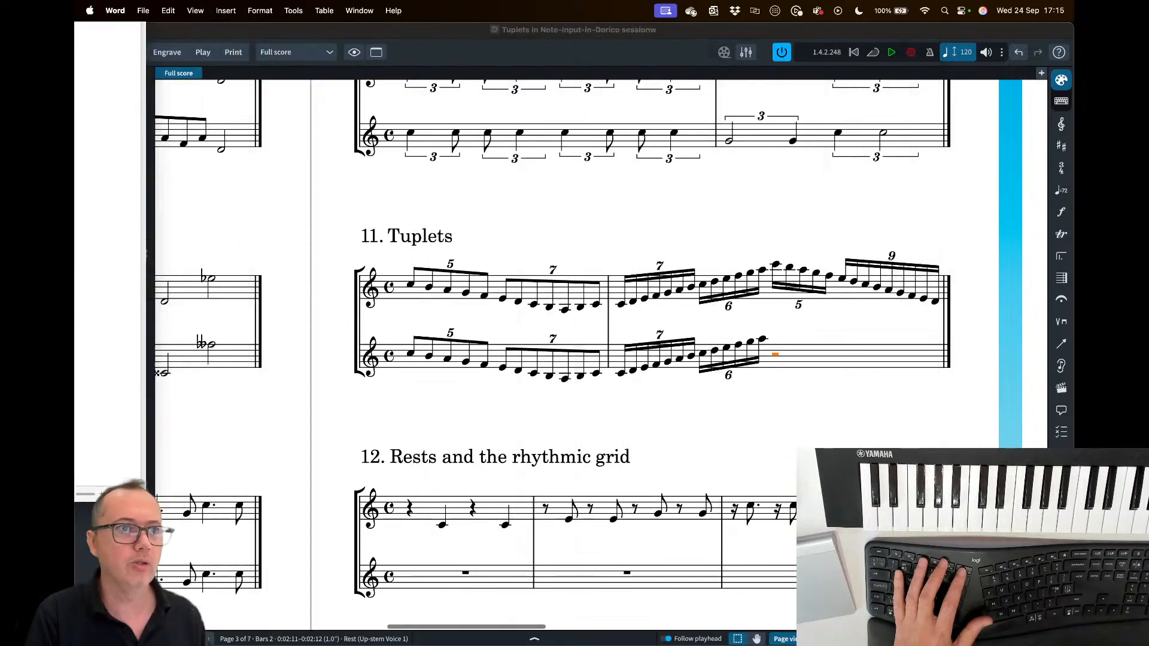
pyautogui.doubleClick(775, 357)
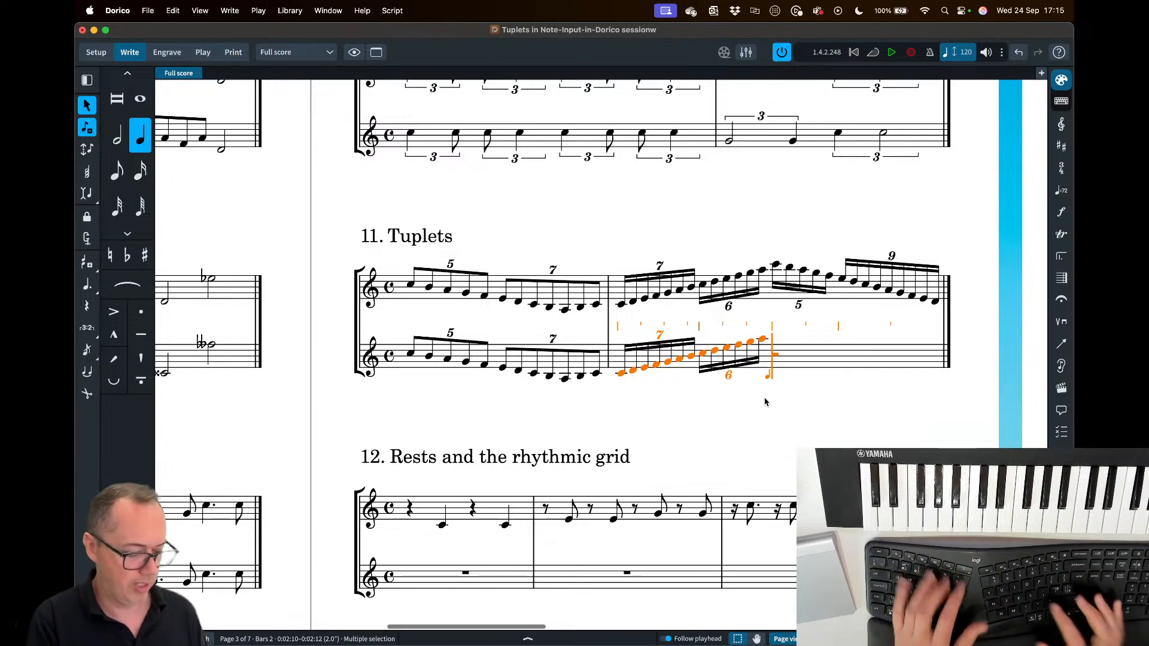
pyautogui.press(';')
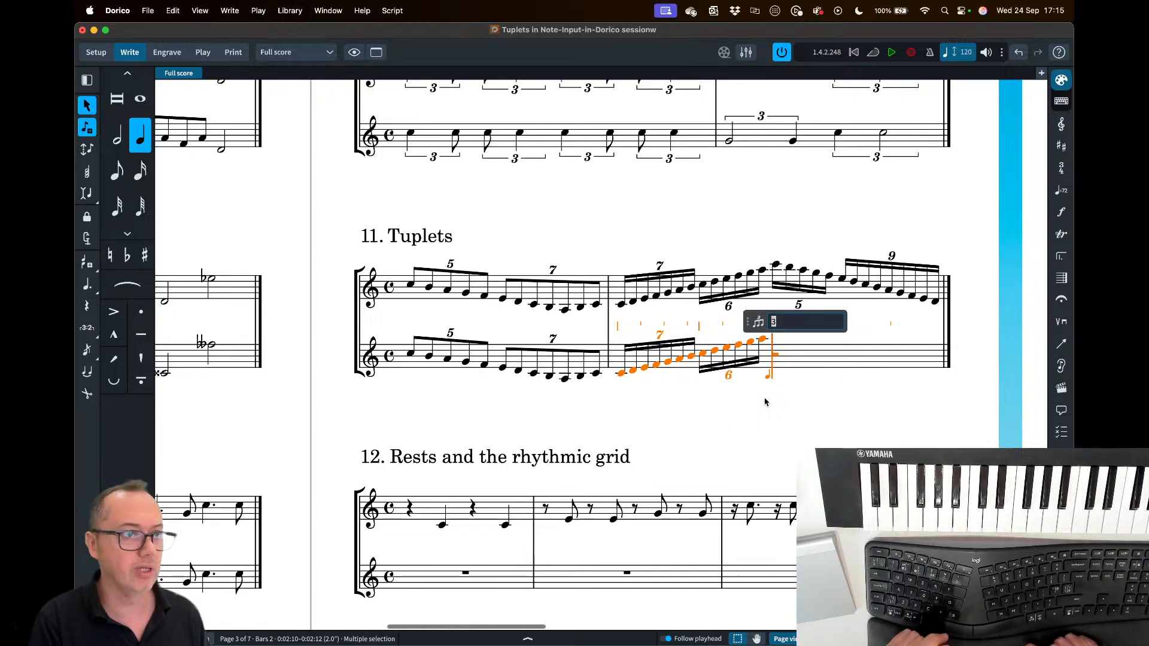
pyautogui.write('5:4e')
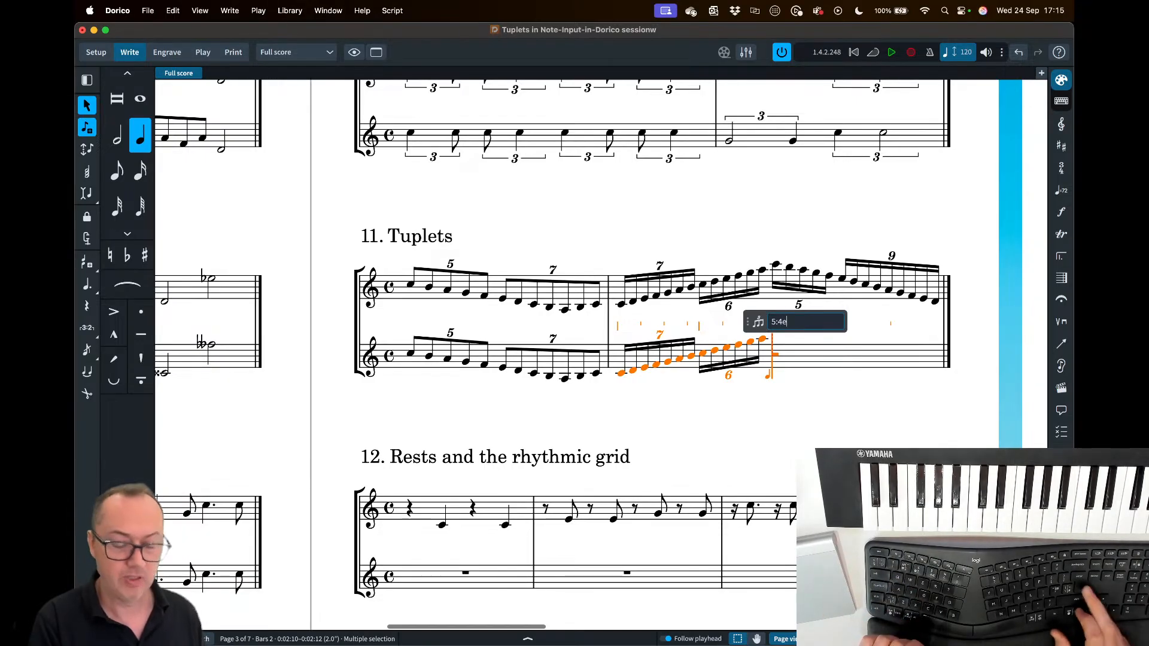
pyautogui.press('Return')
# - Try entering quarter notes D and E in the new quintuplet, and undo them
pyautogui.press('d')
pyautogui.press('e')
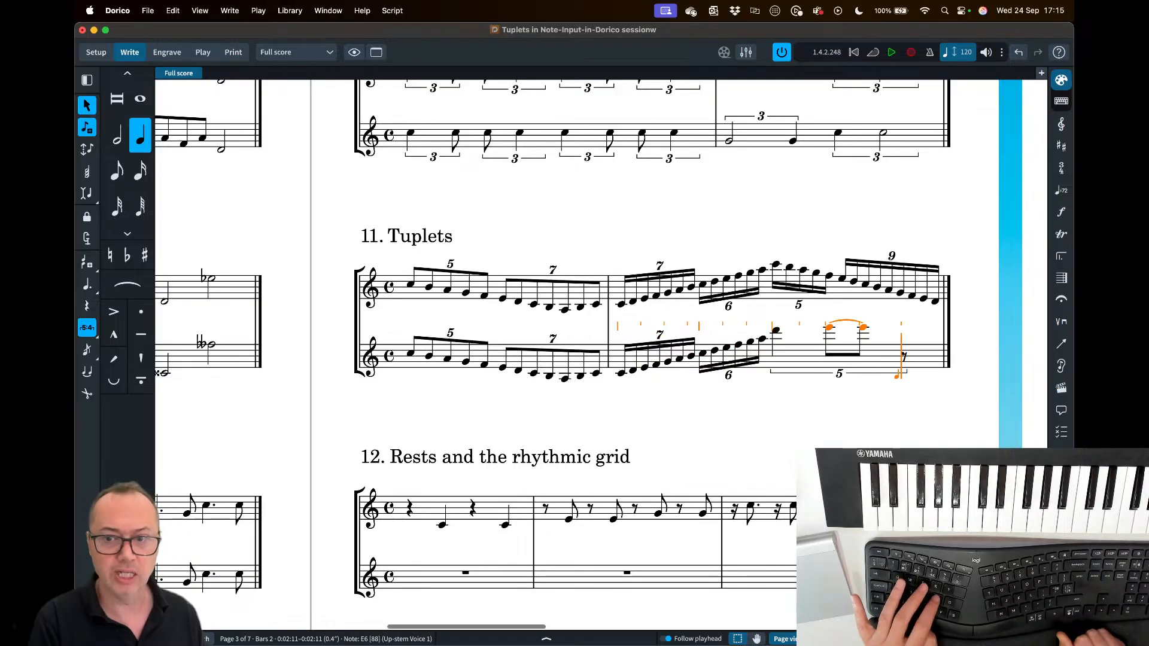
pyautogui.press('f')
pyautogui.press('super+z')
pyautogui.press('super+z')
pyautogui.press('super+z')
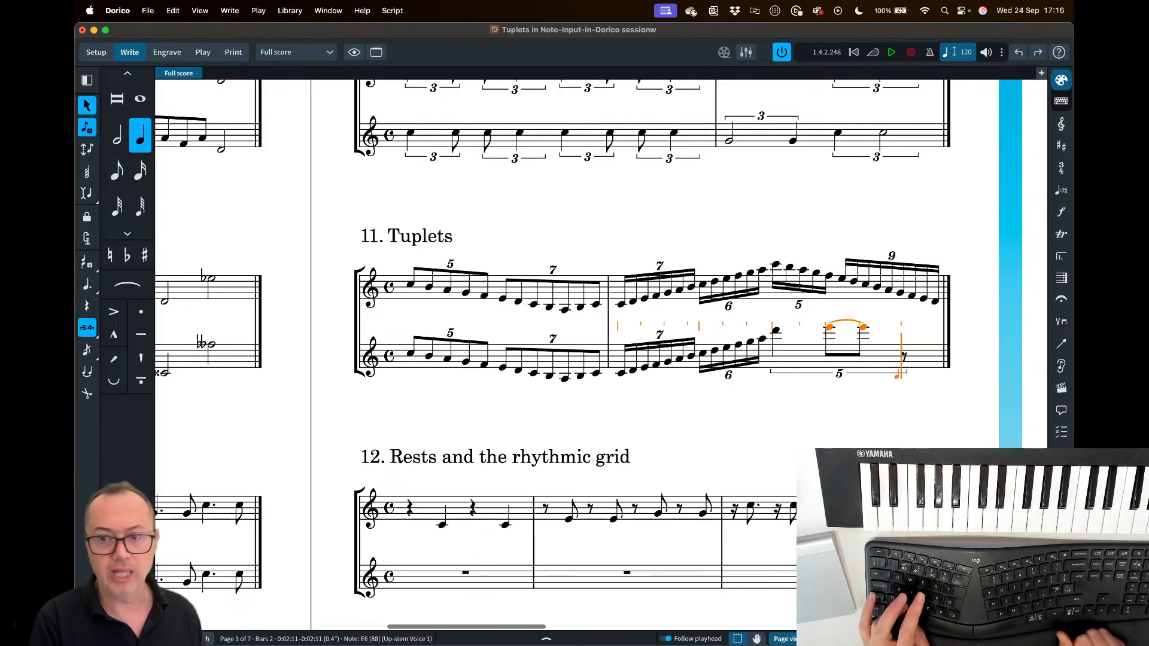
# - Fill the bar 2 quintuplet with the eighth notes A, D, E, F and G, and end note input
pyautogui.press('5')
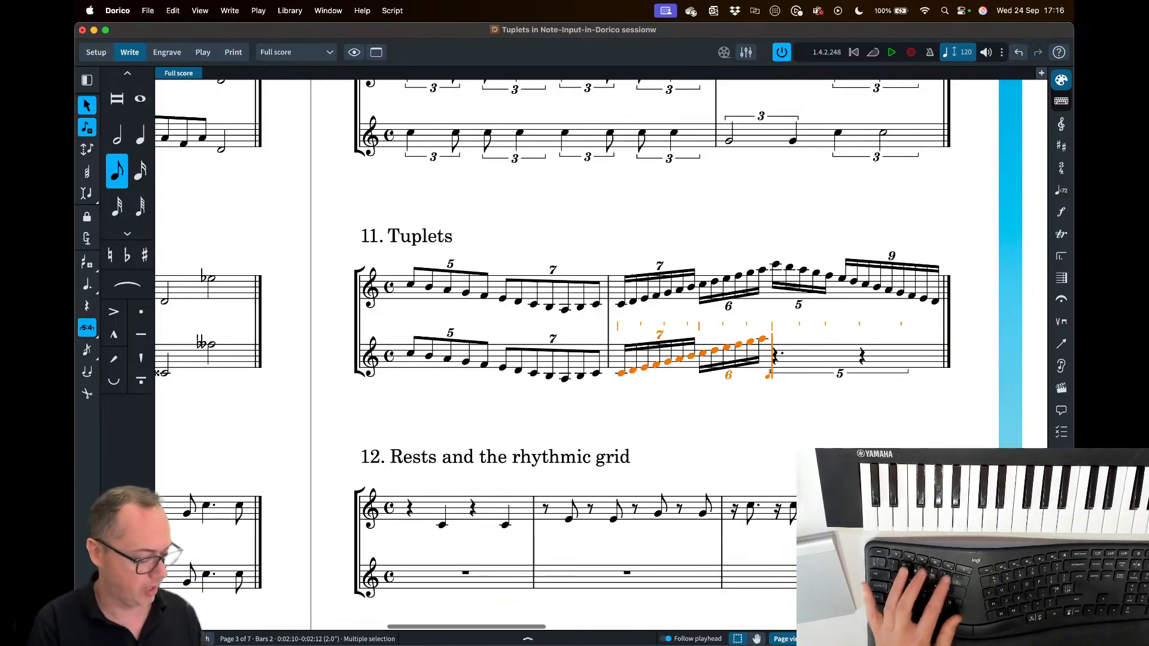
pyautogui.press('a')
pyautogui.press('d')
pyautogui.press('e')
pyautogui.press('f')
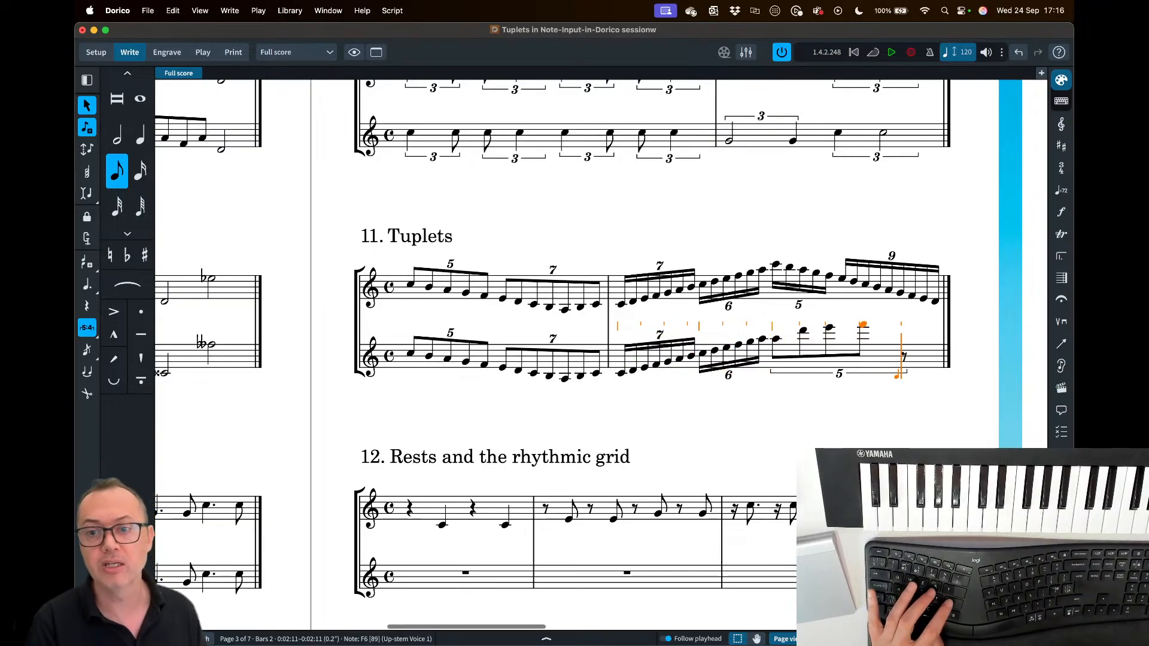
pyautogui.press('g')
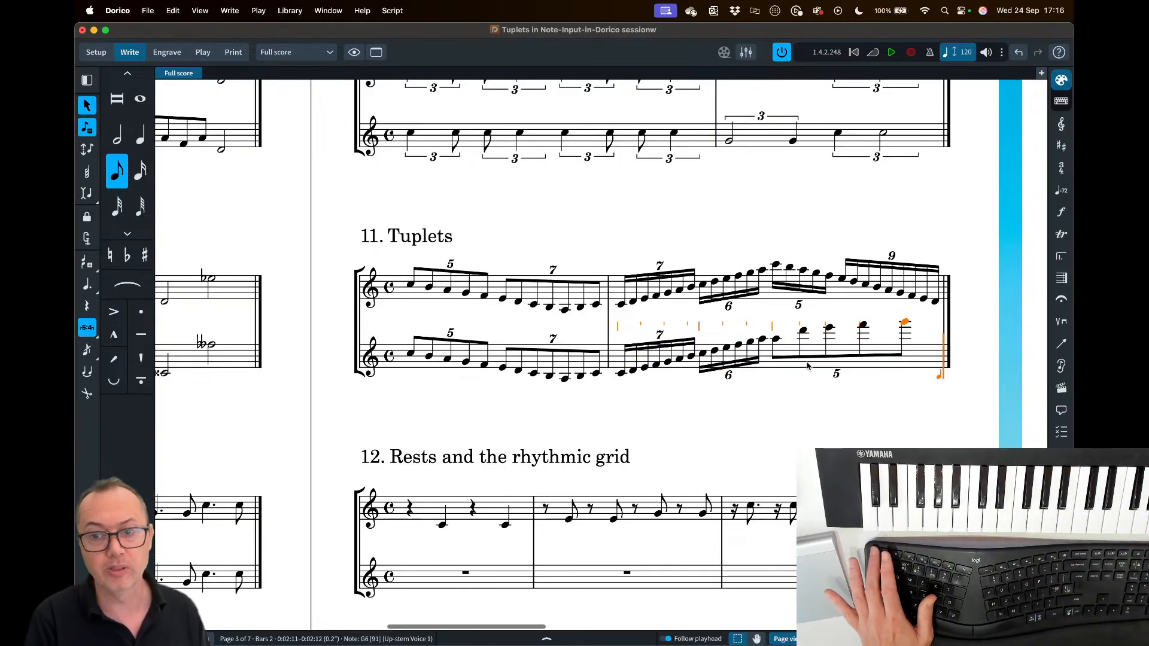
pyautogui.press('Escape')
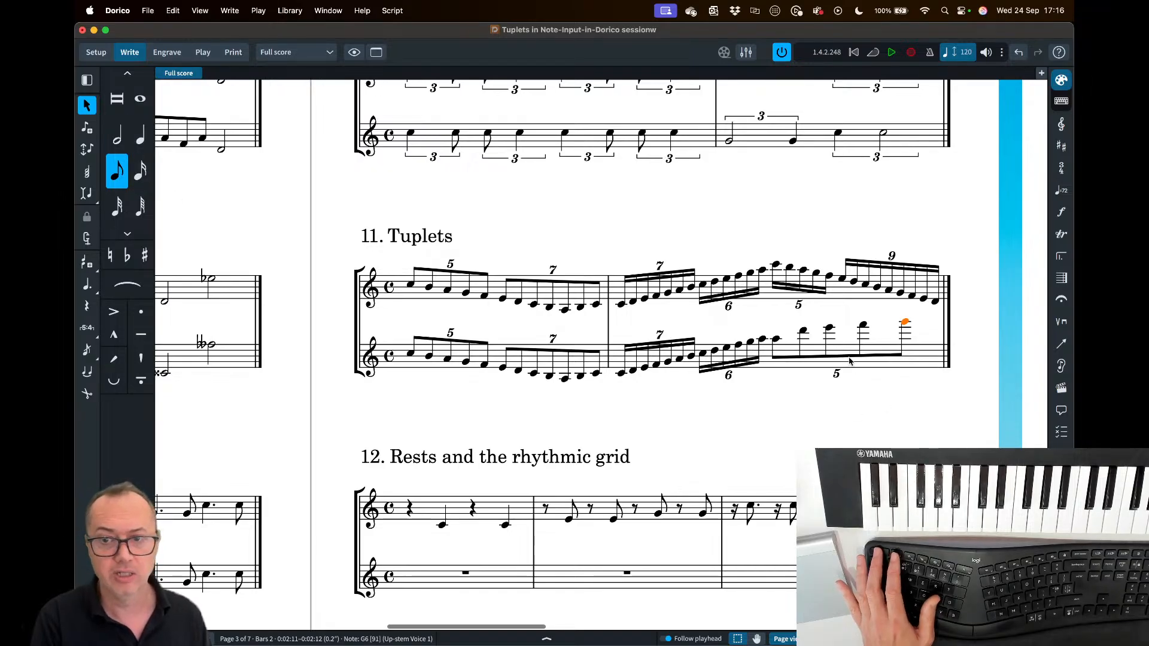
# - Undo the notes and the 5:4e quintuplet in bar 2 of exercise 11's lower staff, and leave note input
pyautogui.press('super+z')
pyautogui.press('super+z')
pyautogui.press('super+z')
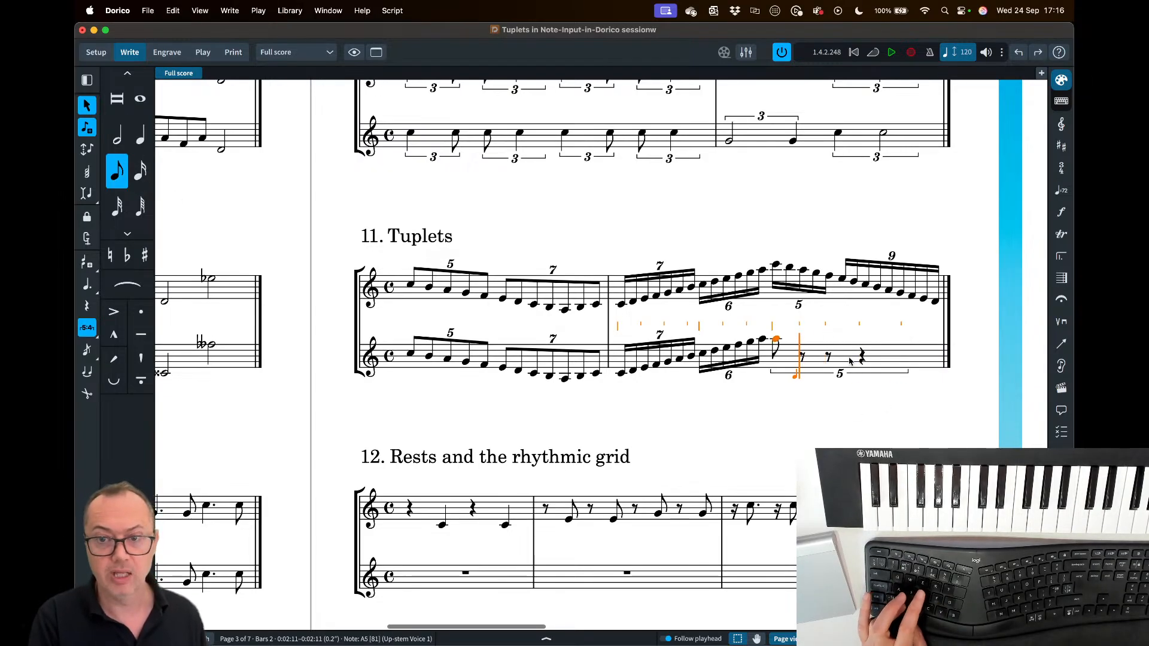
pyautogui.press('super+z')
pyautogui.press('Escape')
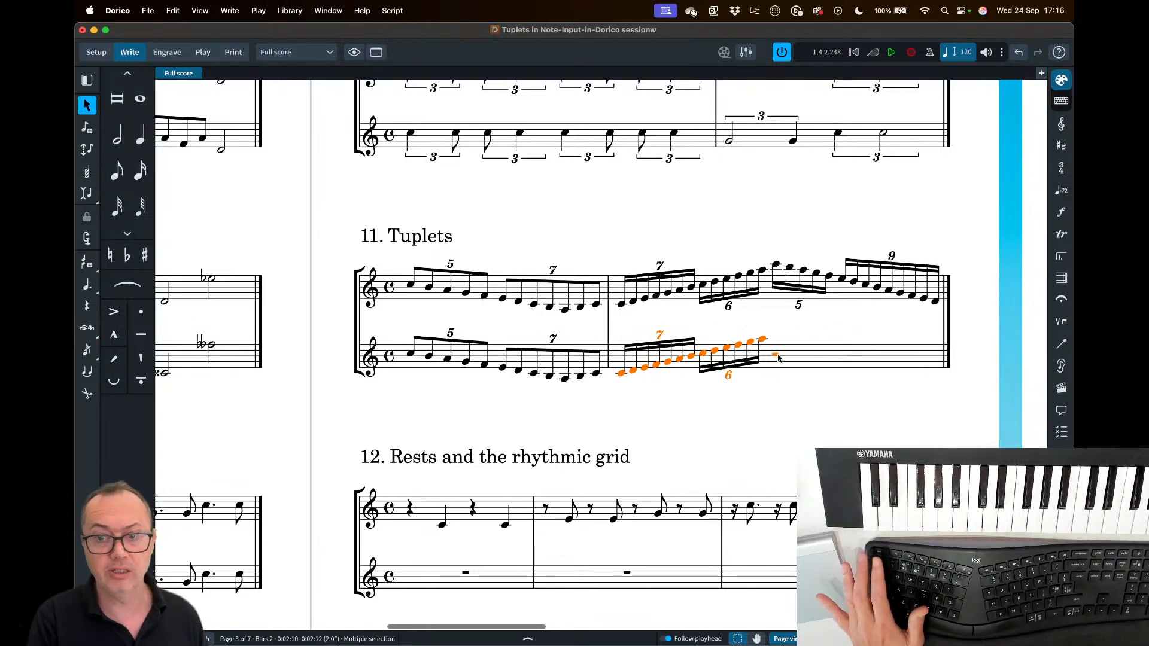
# - Review the tuplet ratio syntax and note-unit letters in the Word notes, and return to Dorico without entering a tuplet
pyautogui.doubleClick(775, 357)
pyautogui.press(';')
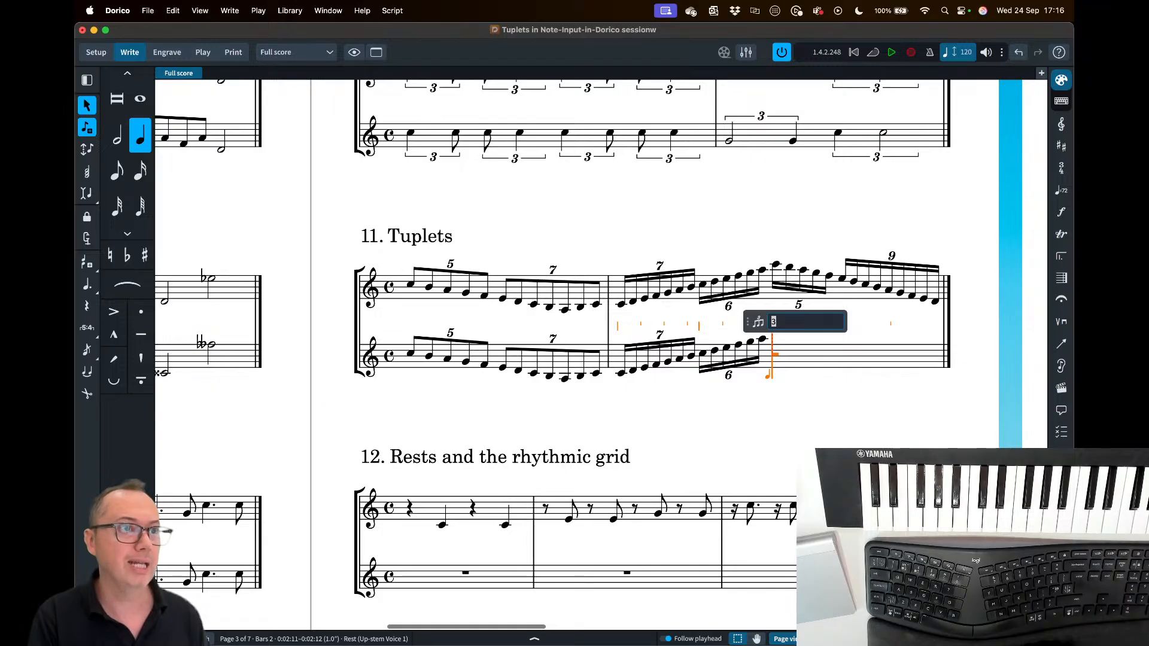
pyautogui.moveTo(78, 1); pyautogui.dragTo(777, 69)
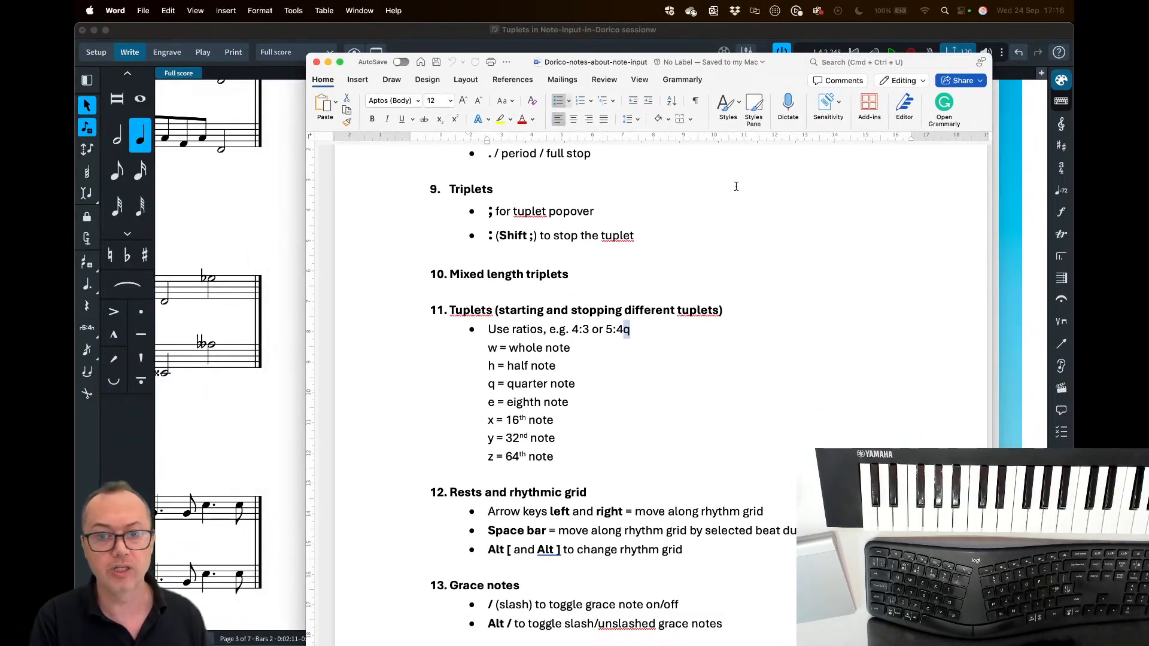
pyautogui.click(630, 331)
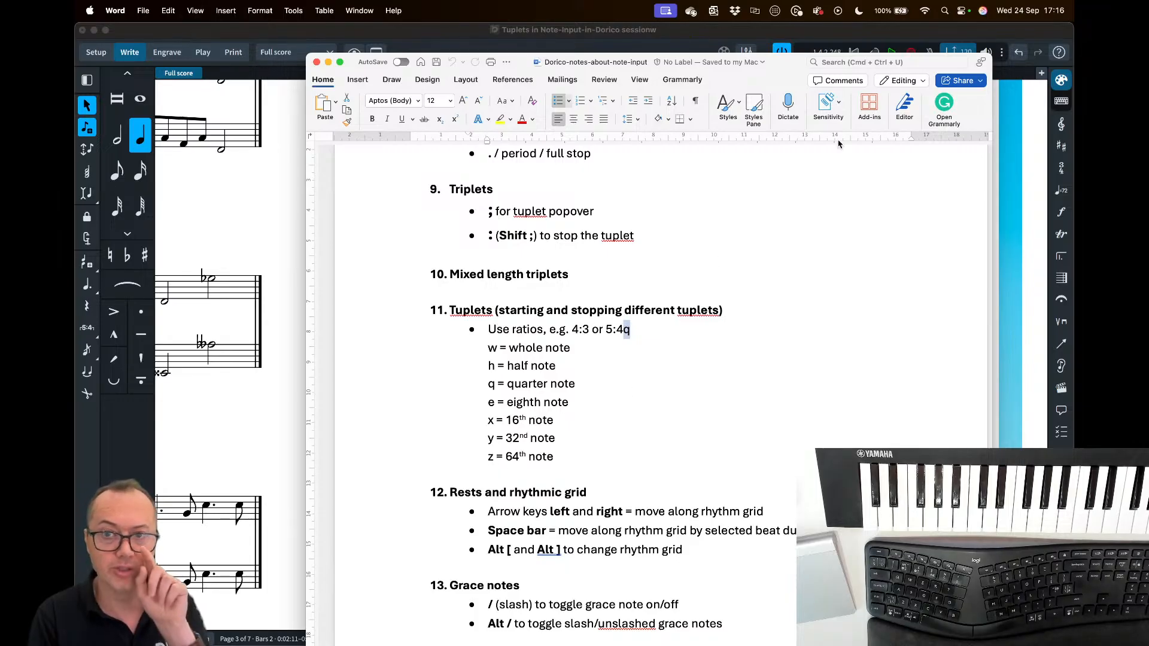
pyautogui.doubleClick(782, 65)
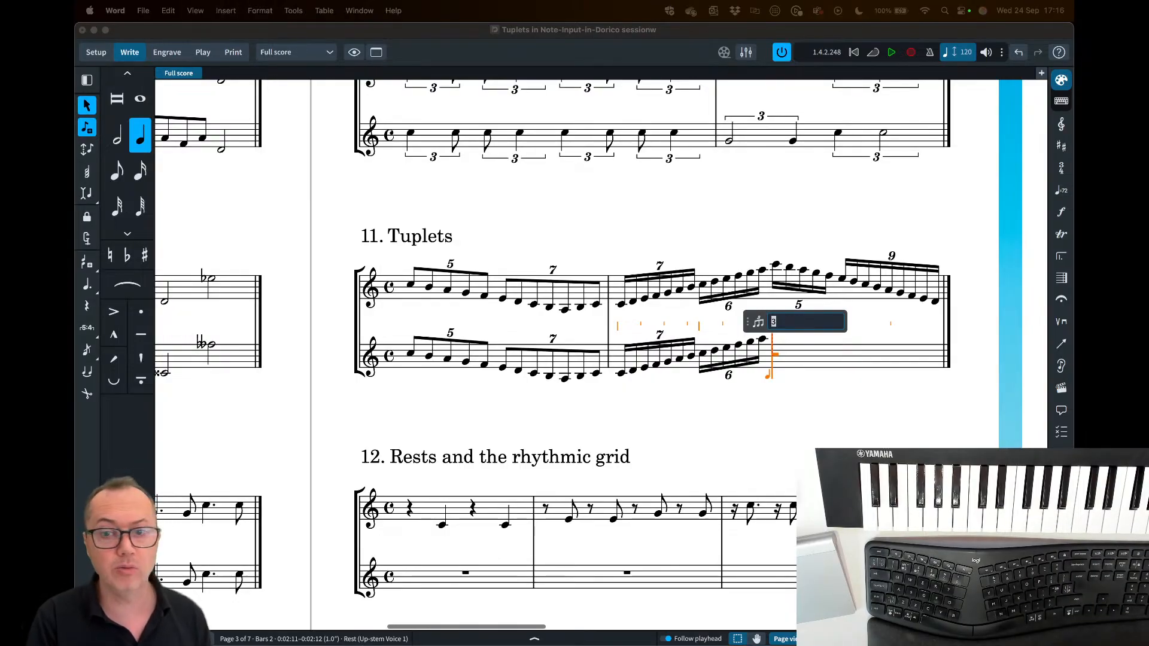
pyautogui.click(707, 31)
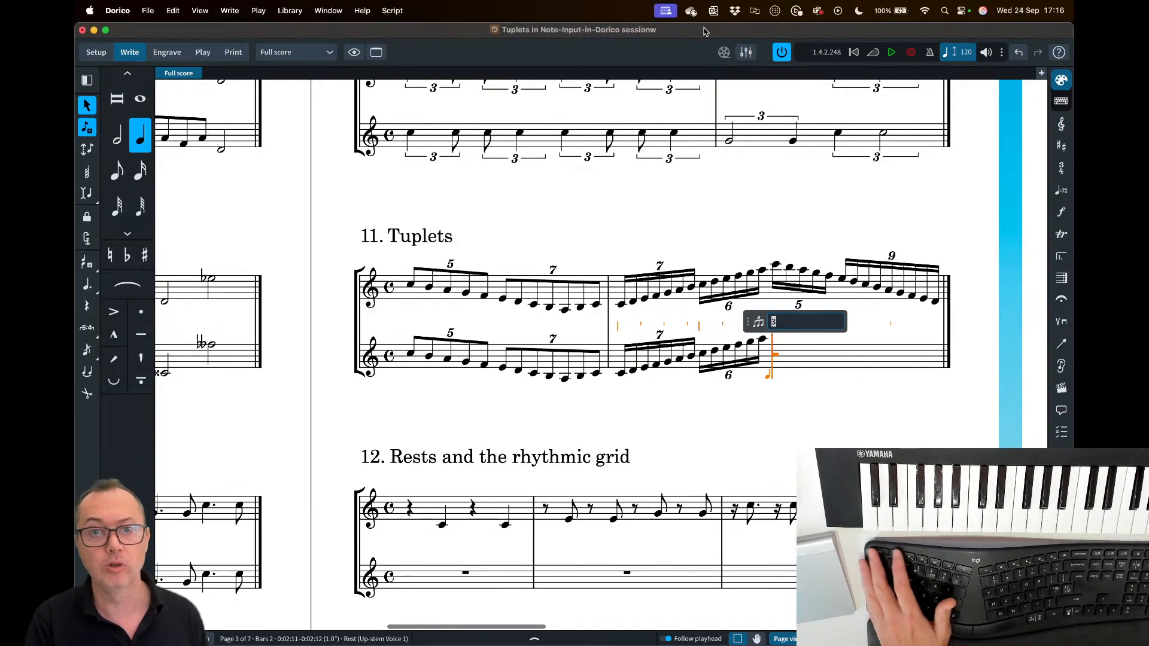
pyautogui.press('Escape')
pyautogui.press('Escape')
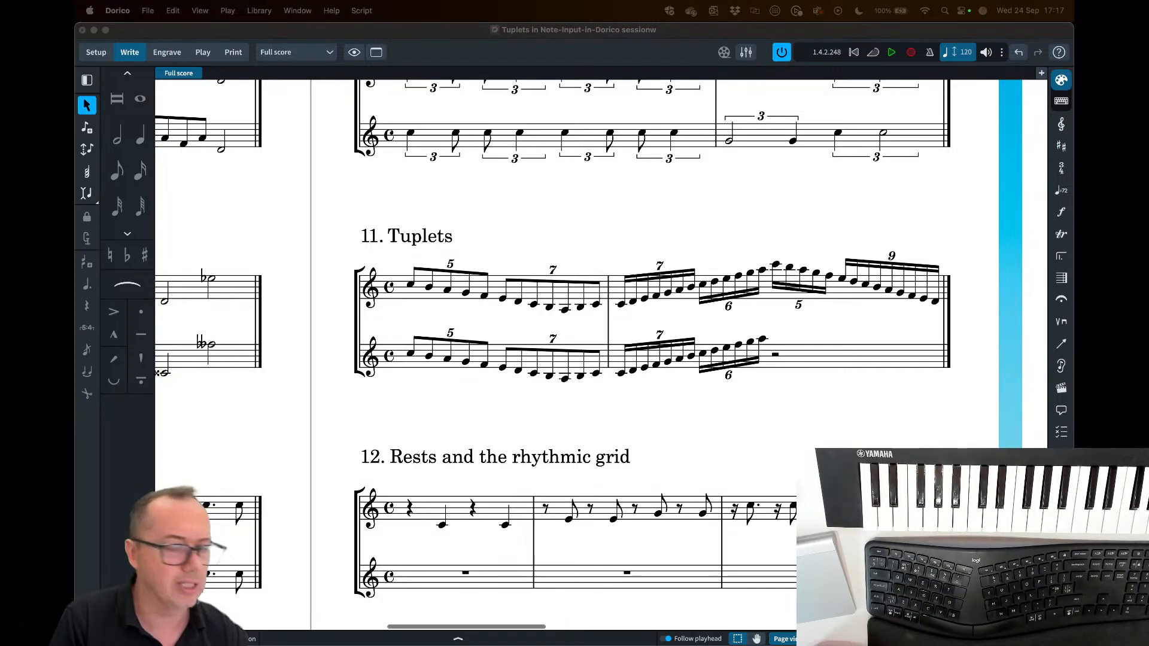
# - Insert an eighth-note triplet at the half rest in bar 2 of exercise 11's lower staff
pyautogui.doubleClick(774, 356)
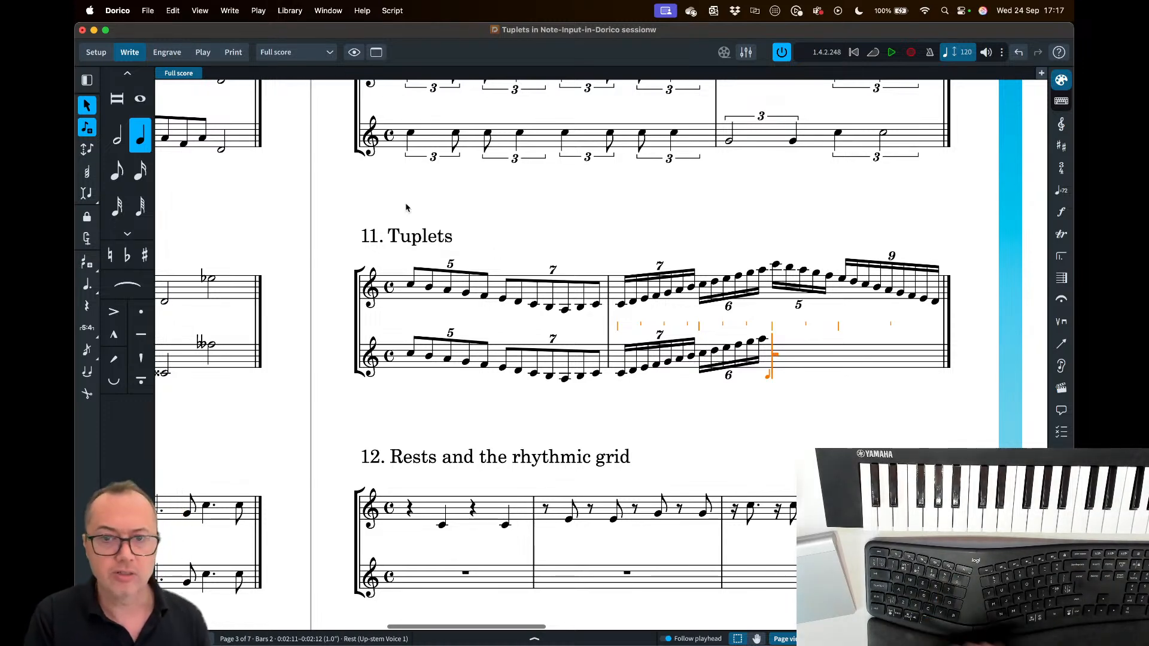
pyautogui.press('5')
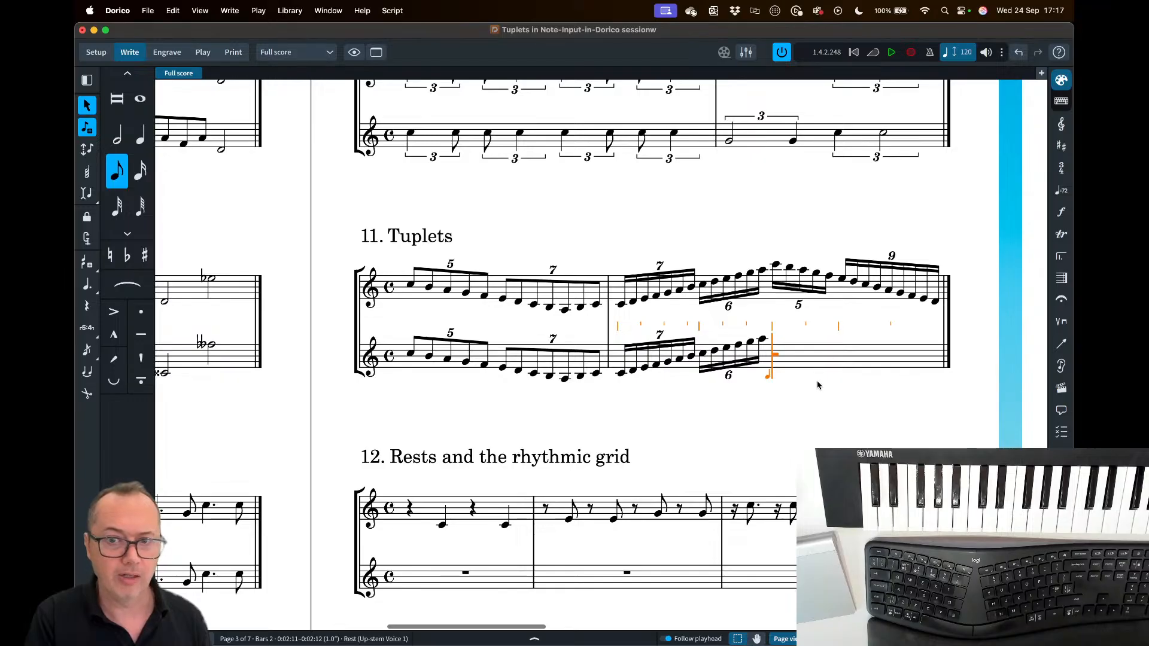
pyautogui.press(';')
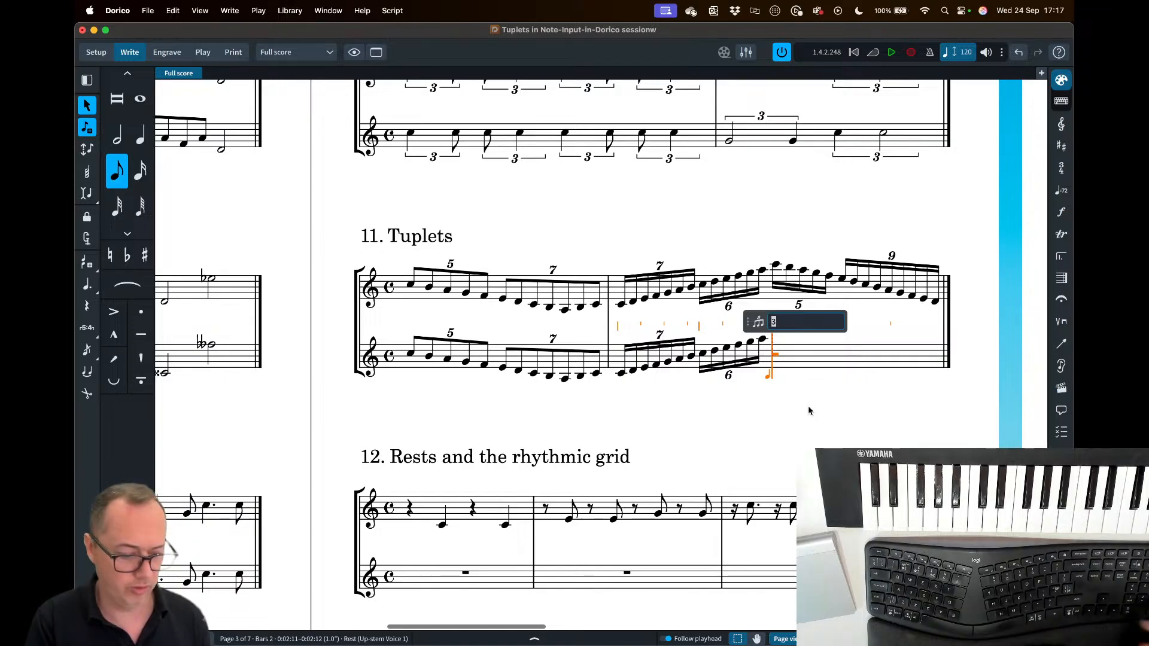
pyautogui.press('Return')
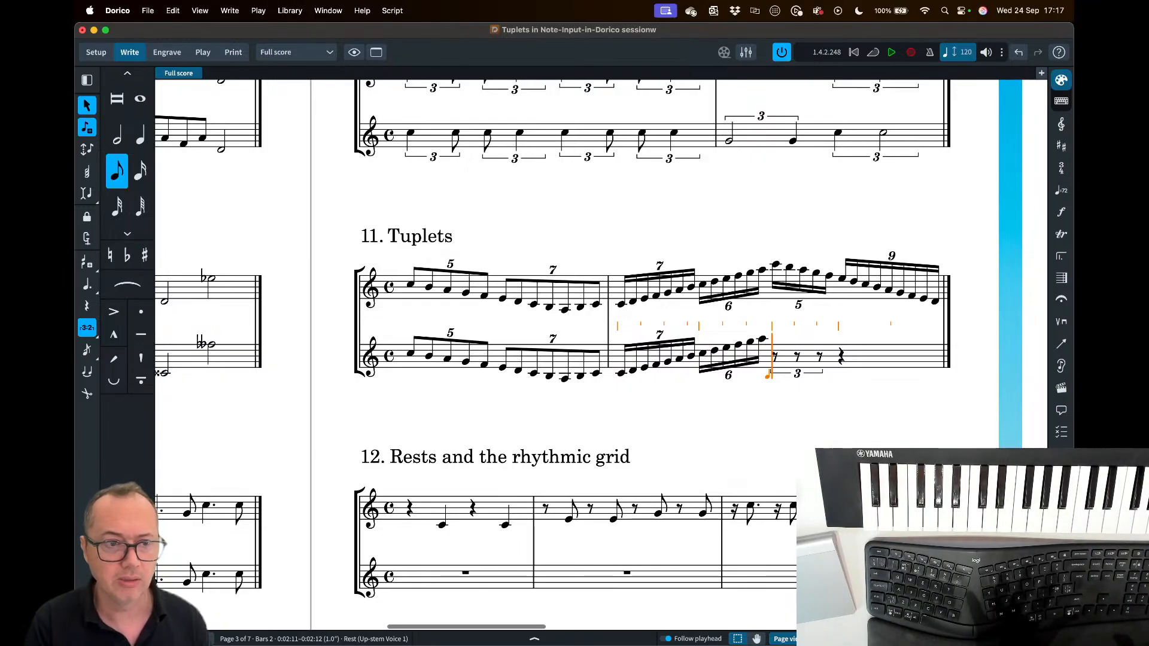
# - Fill the bar 2 triplet with a quarter note D and an eighth note F, and end note input
pyautogui.press('5')
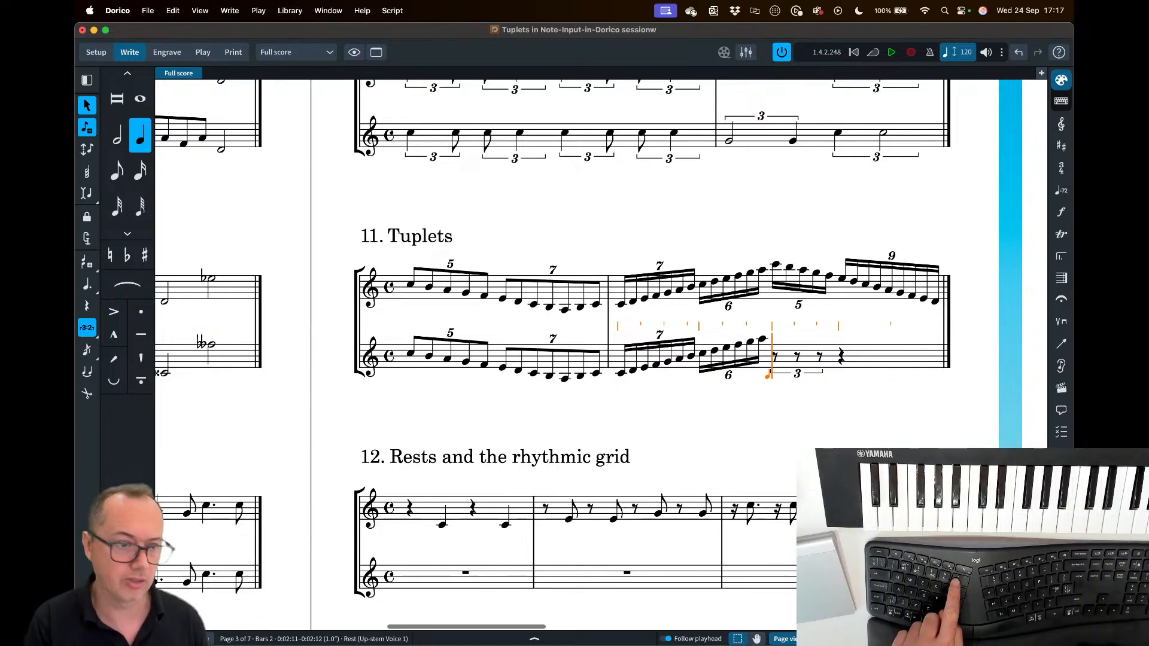
pyautogui.press('d')
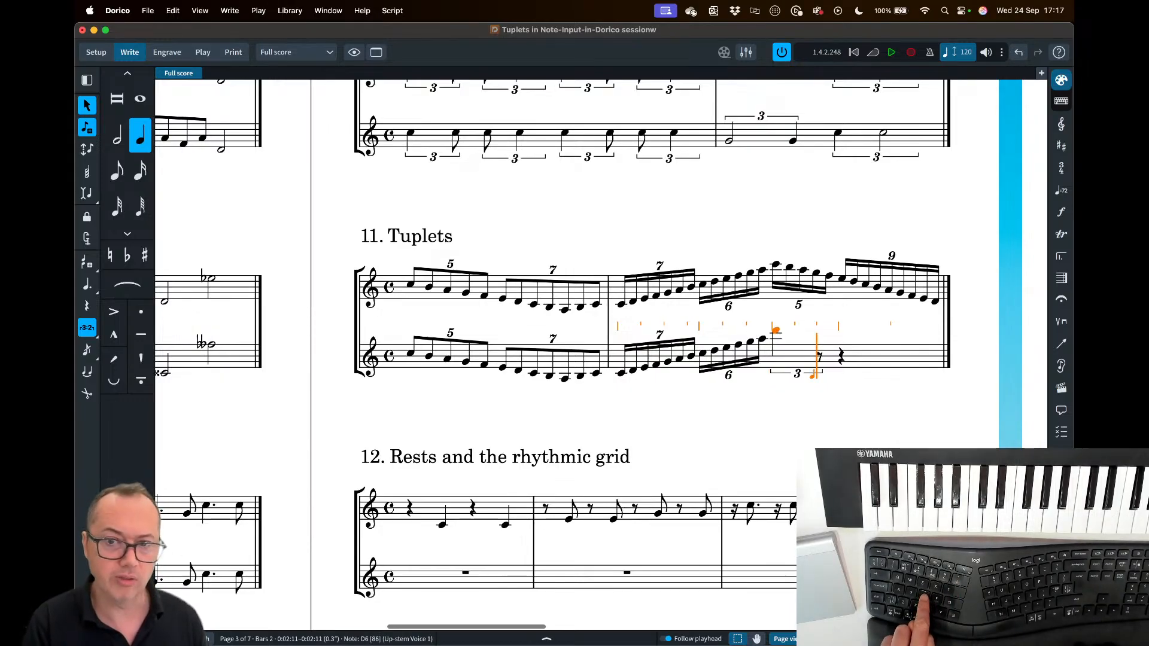
pyautogui.press('6')
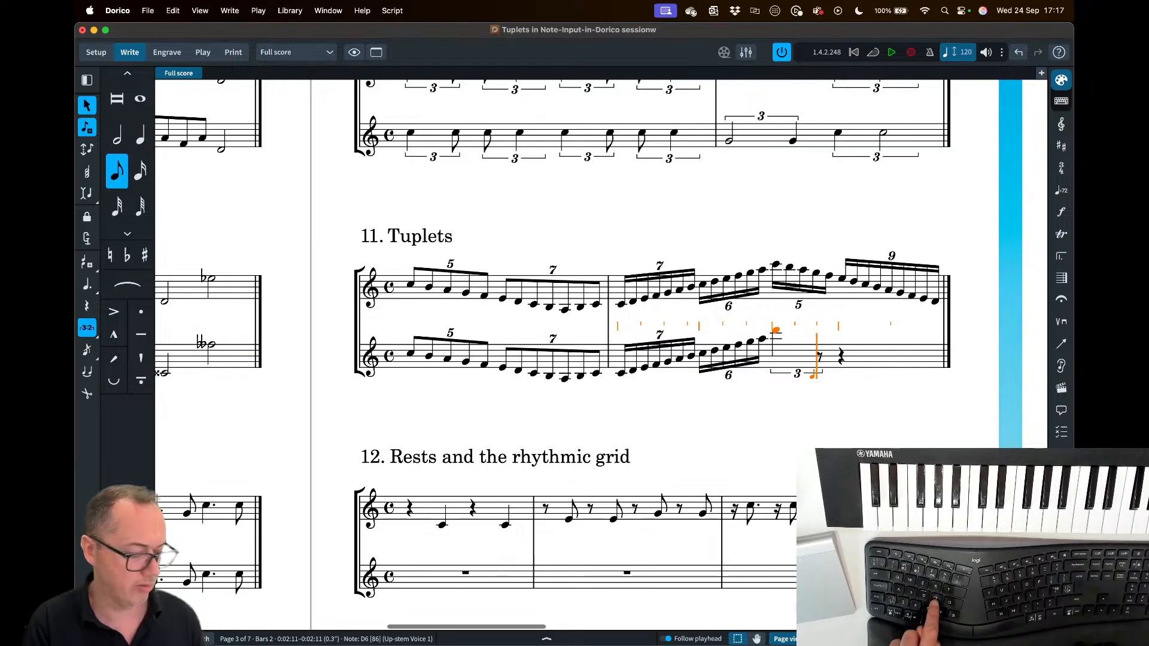
pyautogui.press('f')
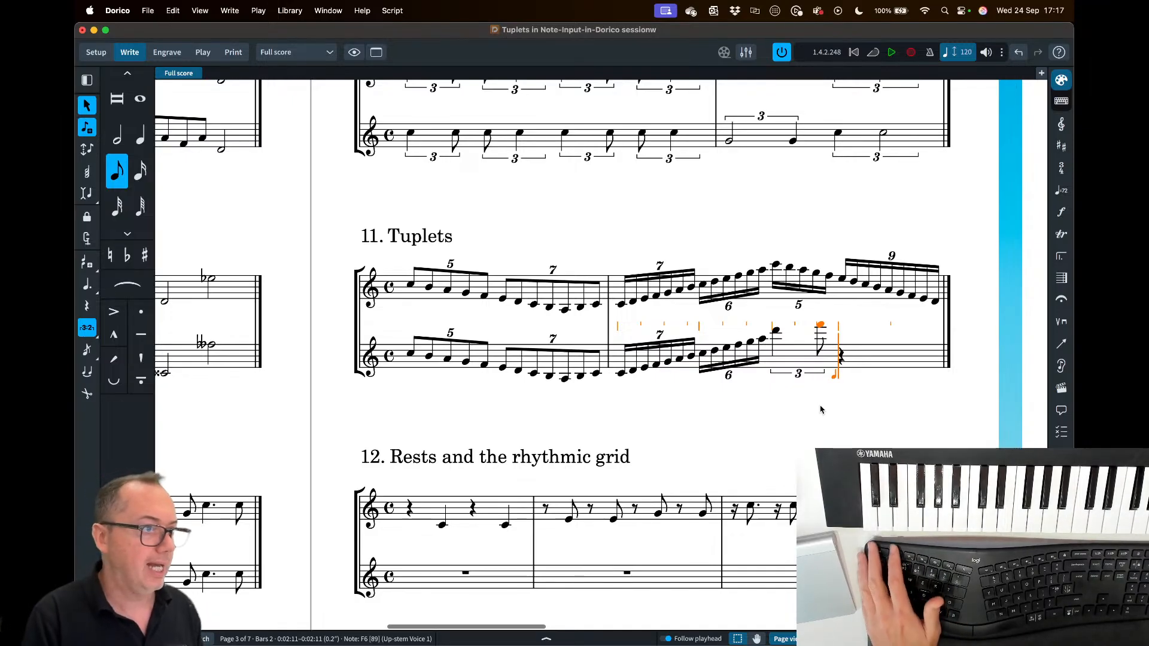
pyautogui.press('Escape')
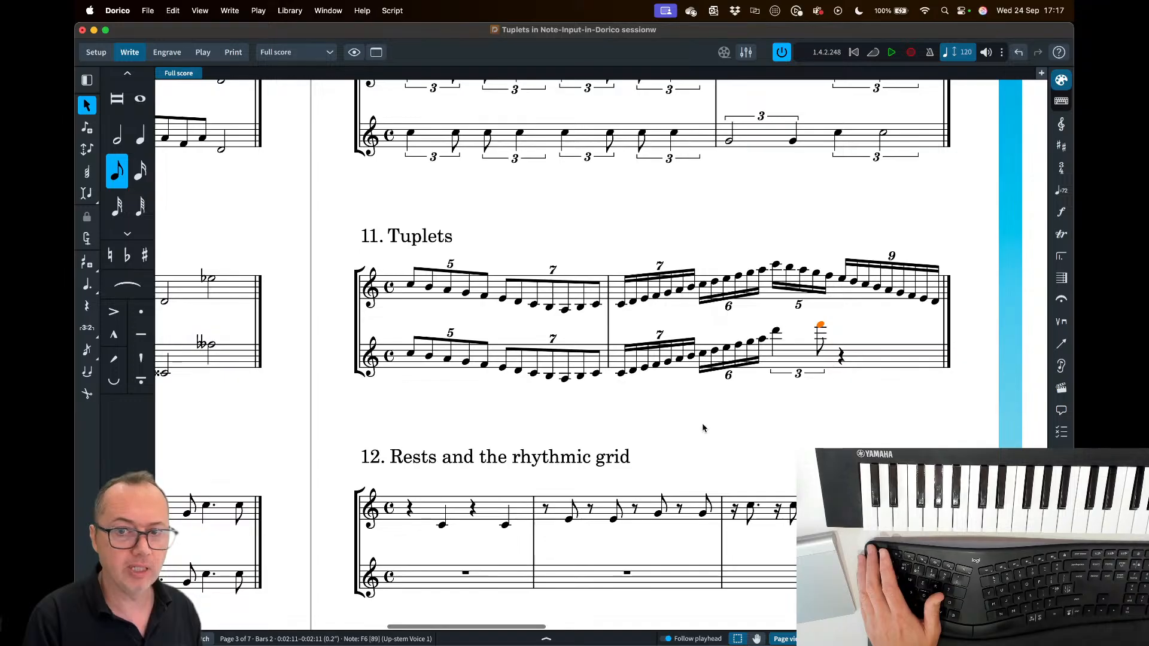
# - Start note input in bar 1 of exercise 12's lower staff and set the rhythmic grid to quarter notes
pyautogui.scroll(-3, 703, 428)
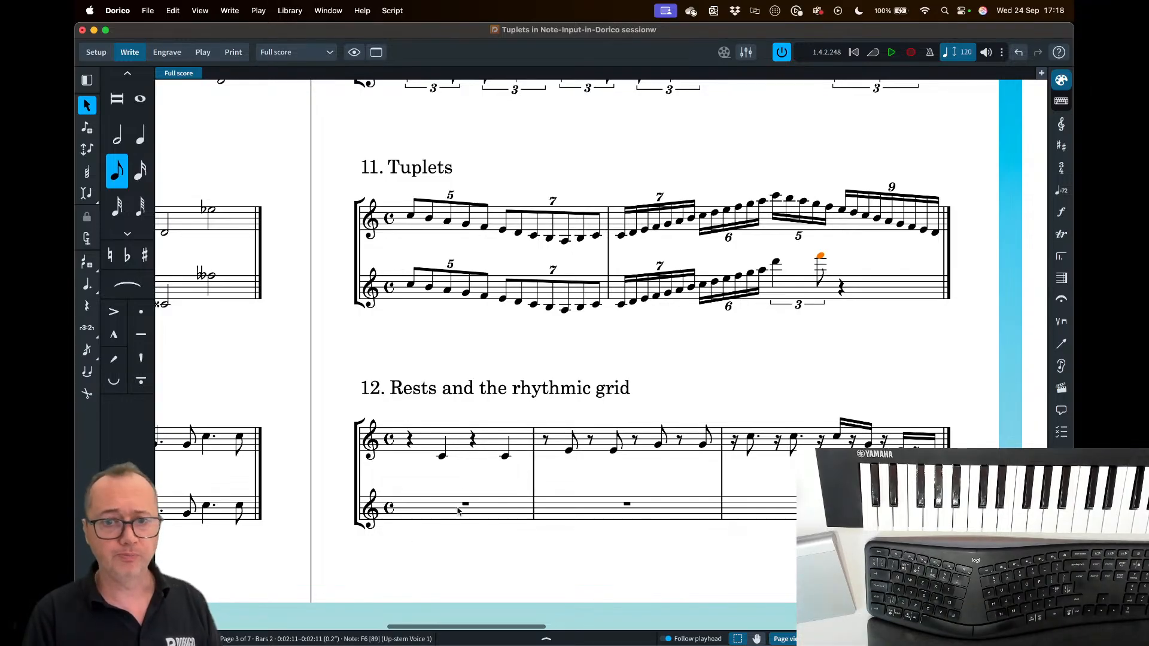
pyautogui.doubleClick(405, 511)
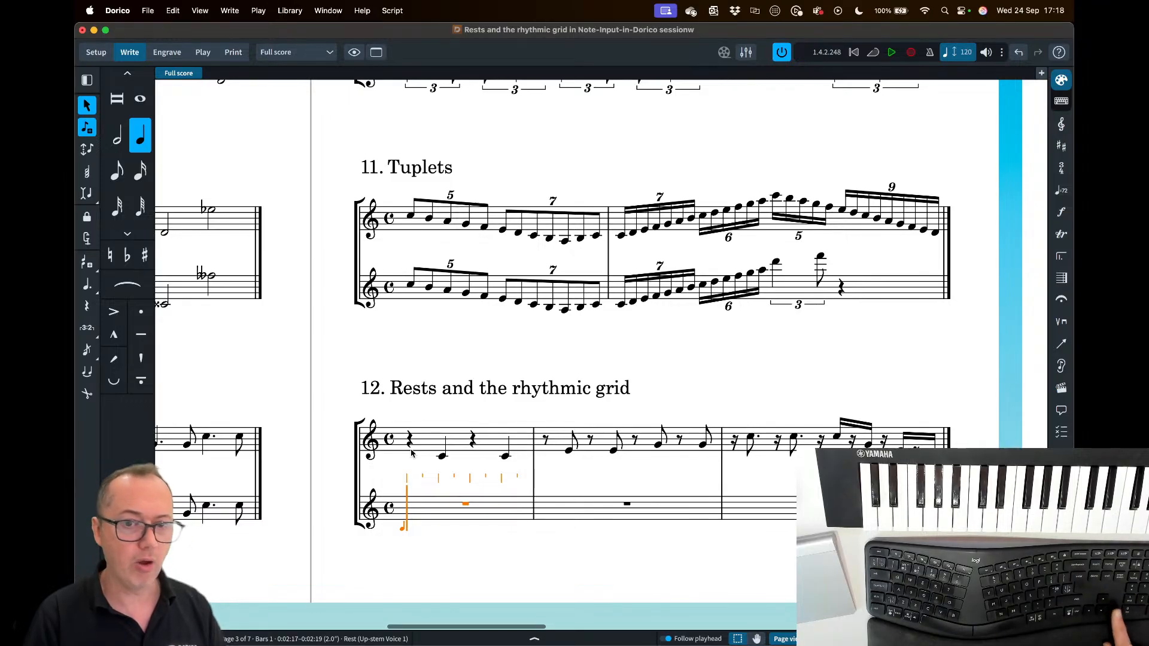
pyautogui.press('Right')
pyautogui.press('Left')
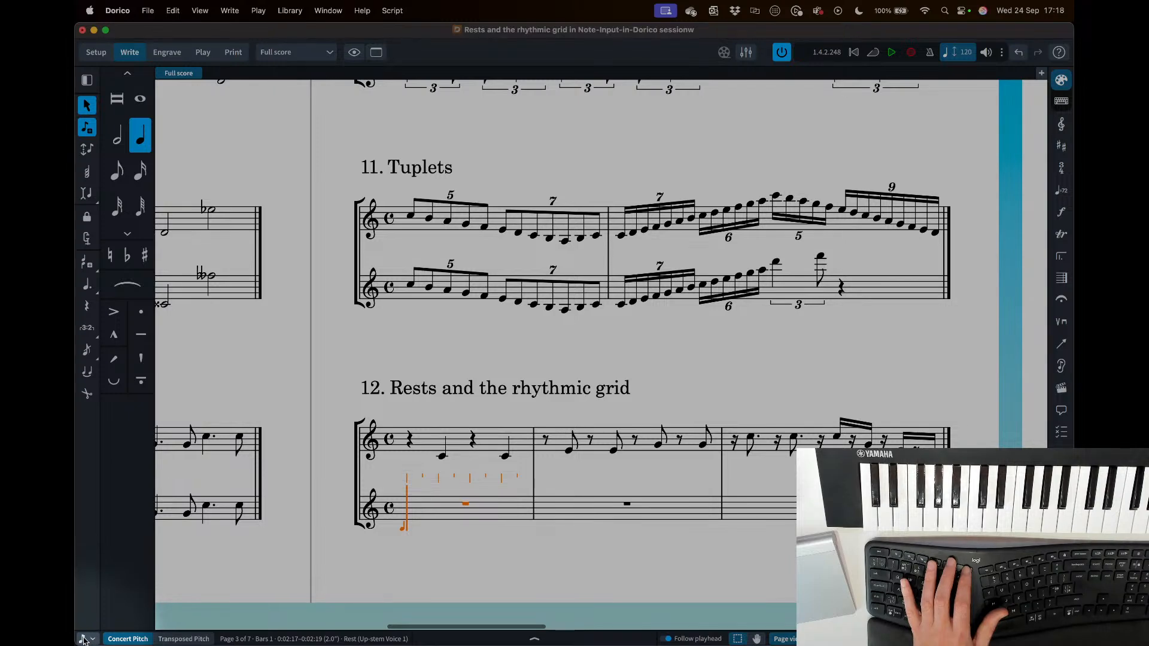
pyautogui.click(85, 639)
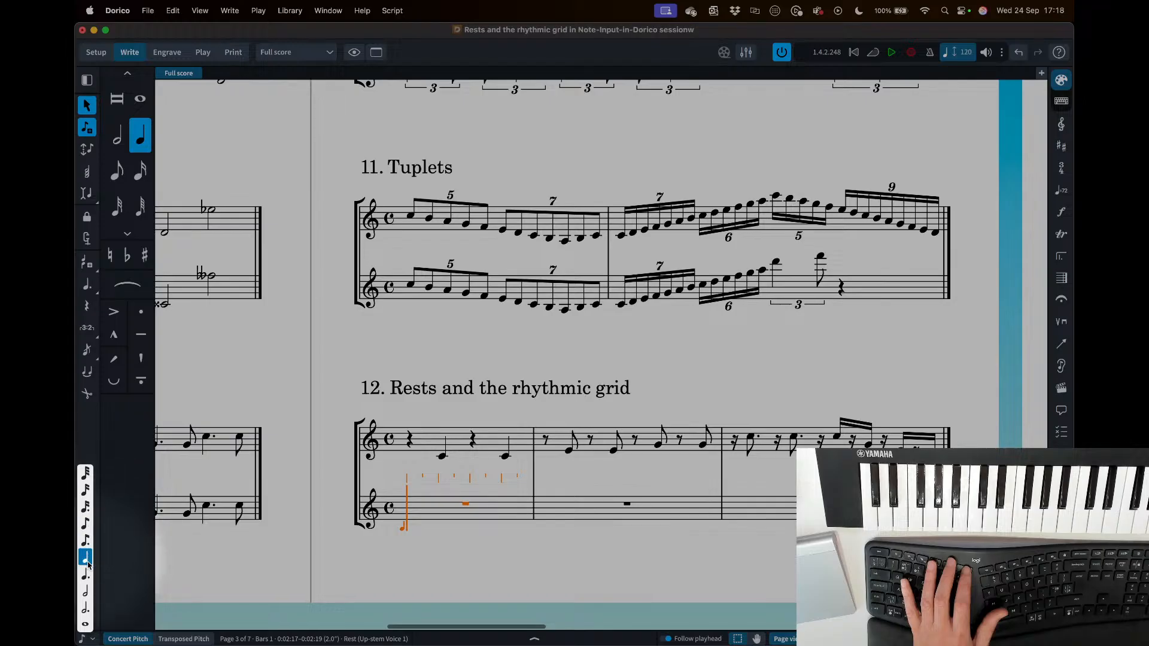
pyautogui.click(86, 560)
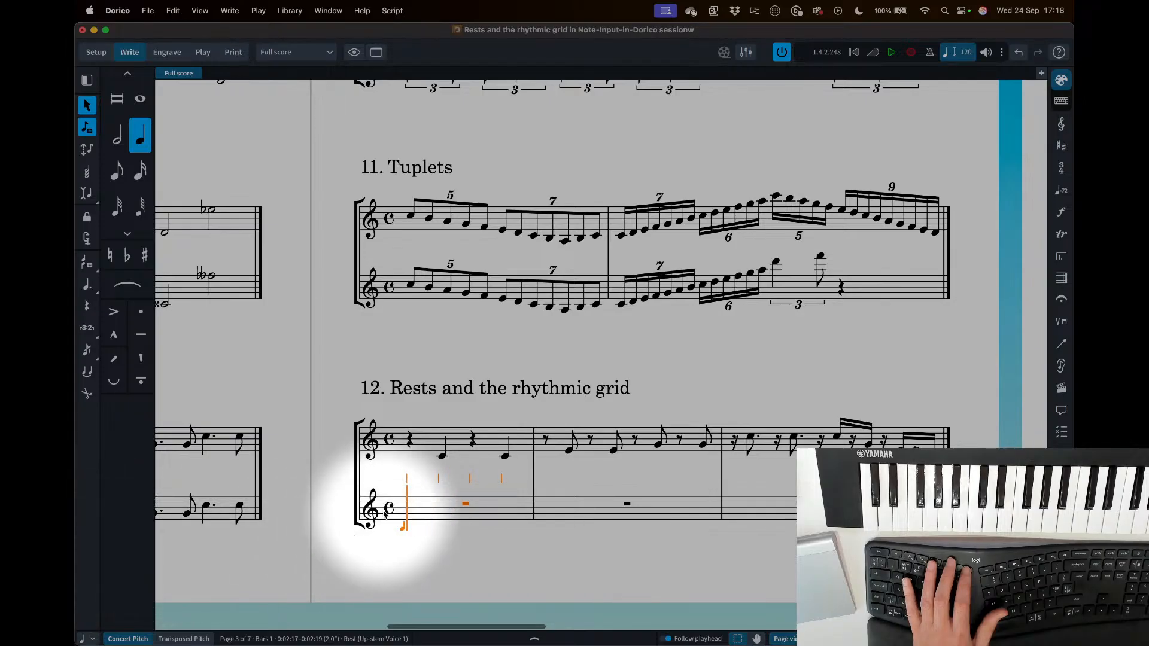
# - Enter quarter-note middle Cs on beats 2 and 4 of bar 1, with quarter rests on beats 1 and 3
pyautogui.press('Right')
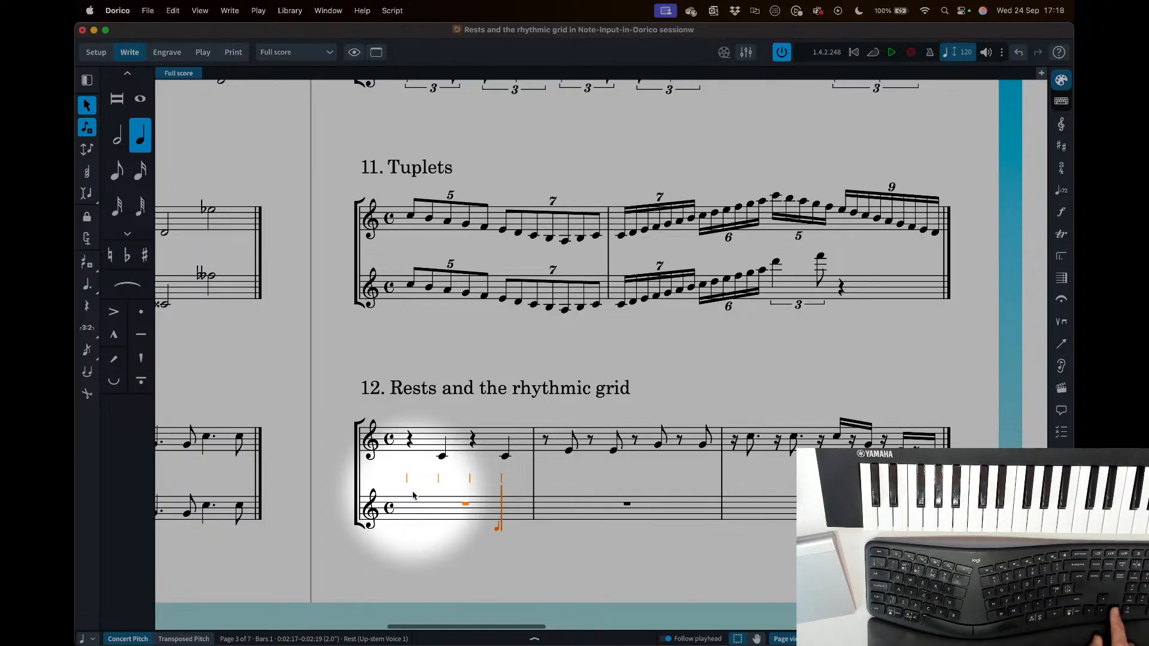
pyautogui.press('Left')
pyautogui.press('Left')
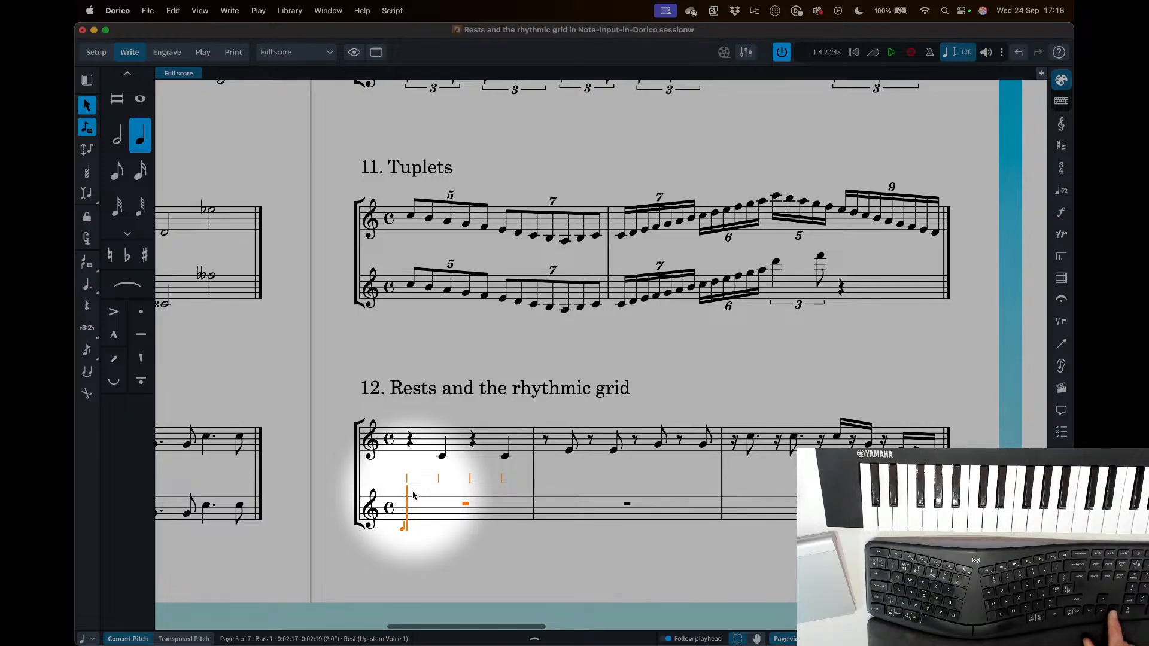
pyautogui.press('space')
pyautogui.press('c')
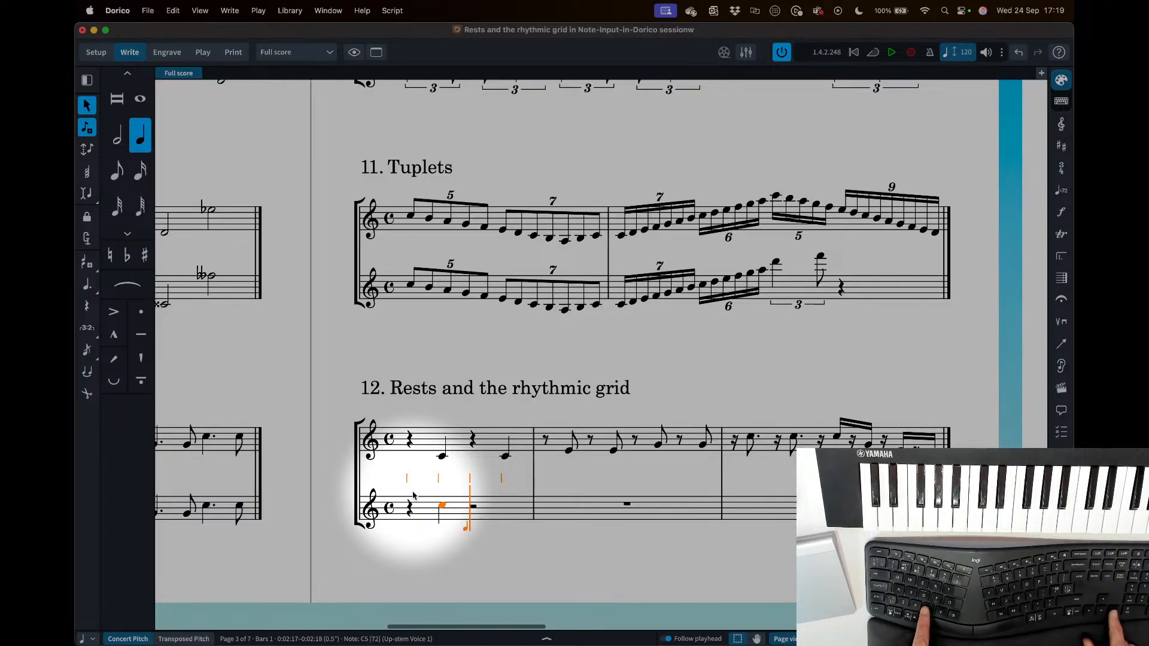
pyautogui.press('Right')
pyautogui.press('Right')
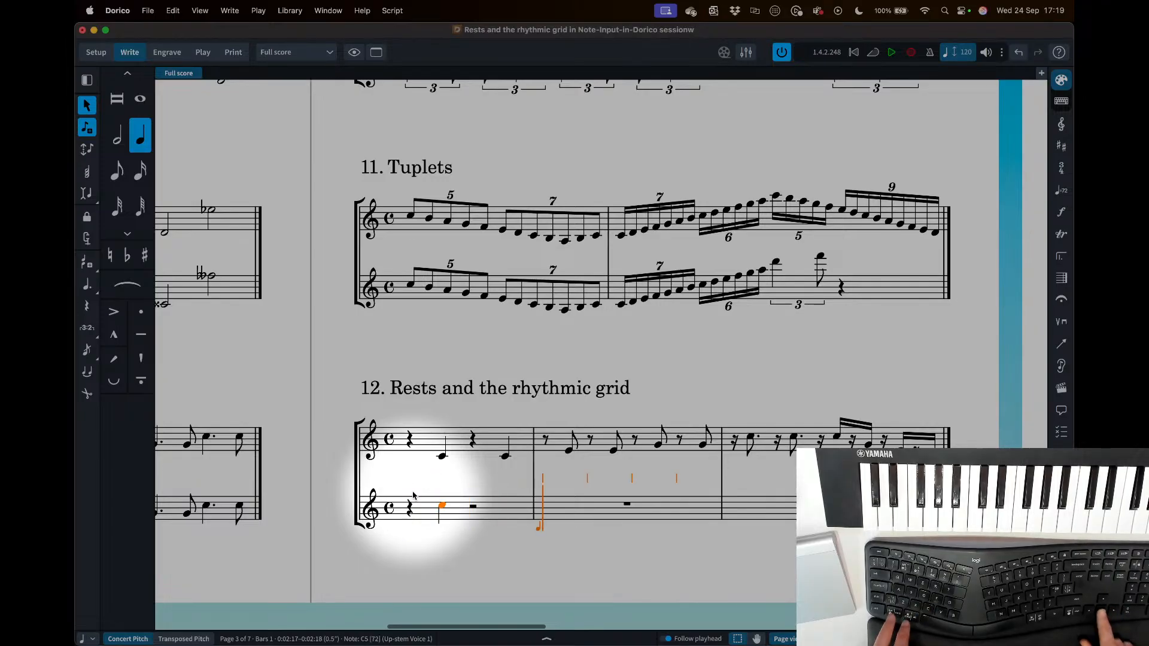
pyautogui.press('super+alt+Down')
pyautogui.press('Left')
pyautogui.press('c')
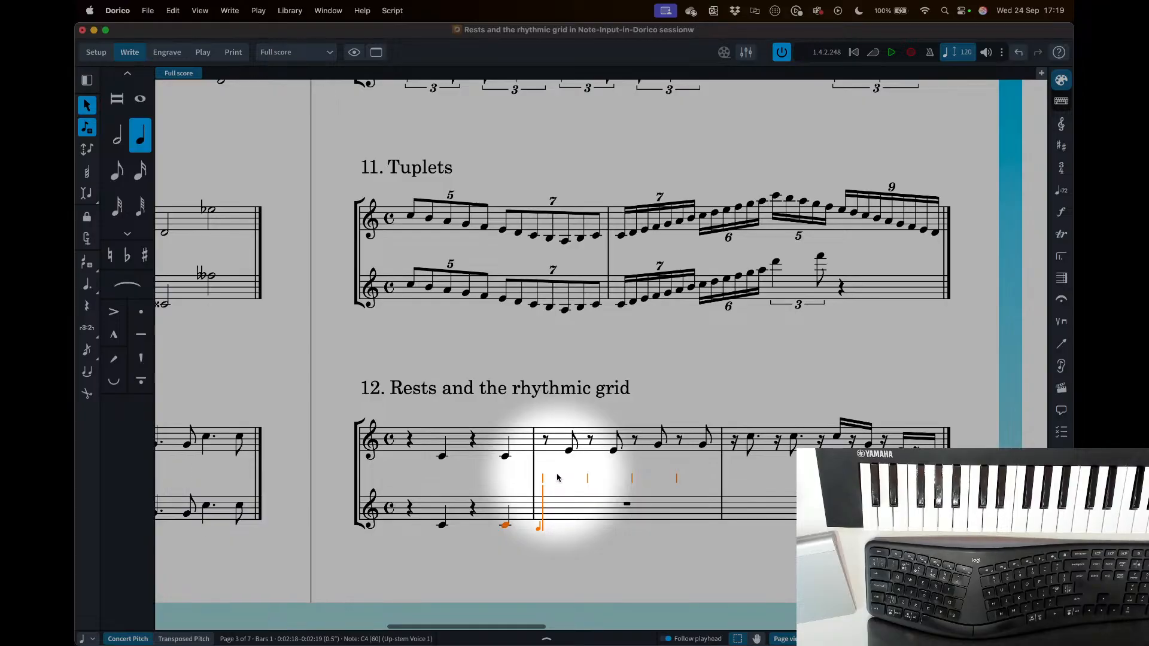
# - Set the rhythmic grid to eighth notes and advance the caret past an eighth rest at the start of bar 2
pyautogui.click(81, 639)
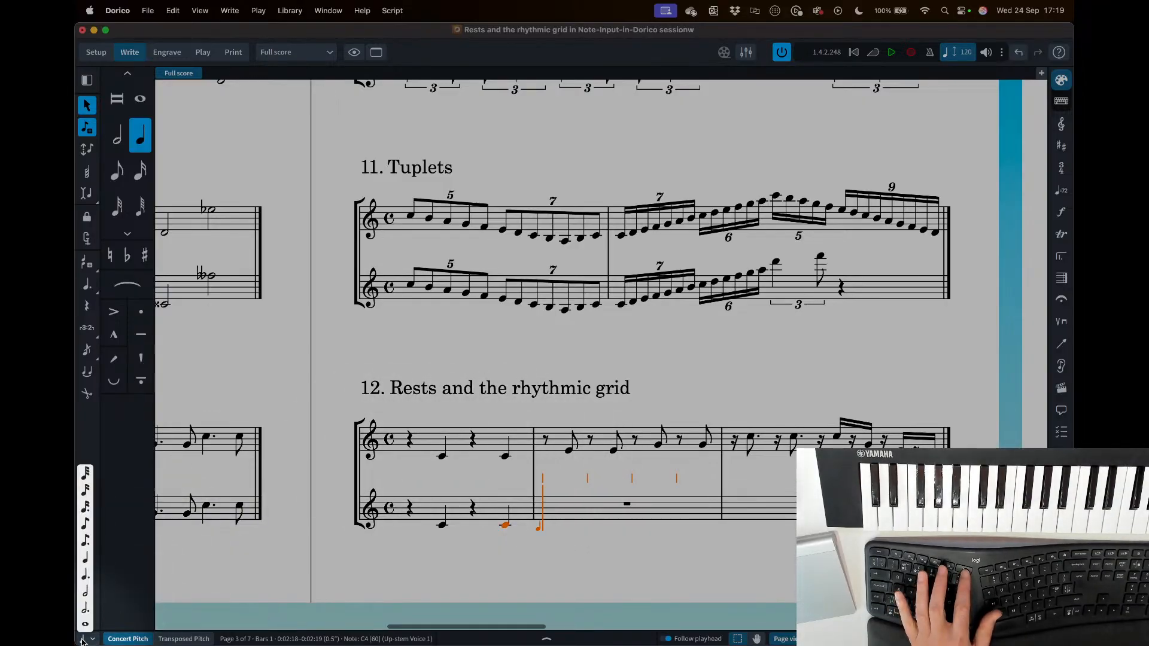
pyautogui.click(85, 524)
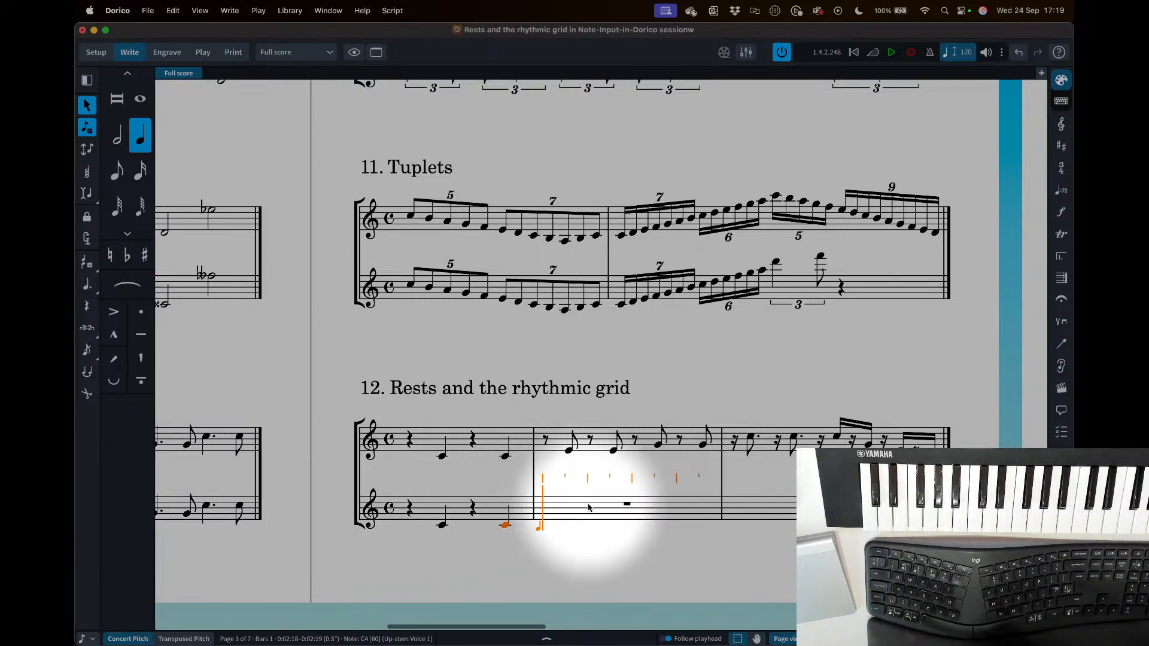
pyautogui.press('space')
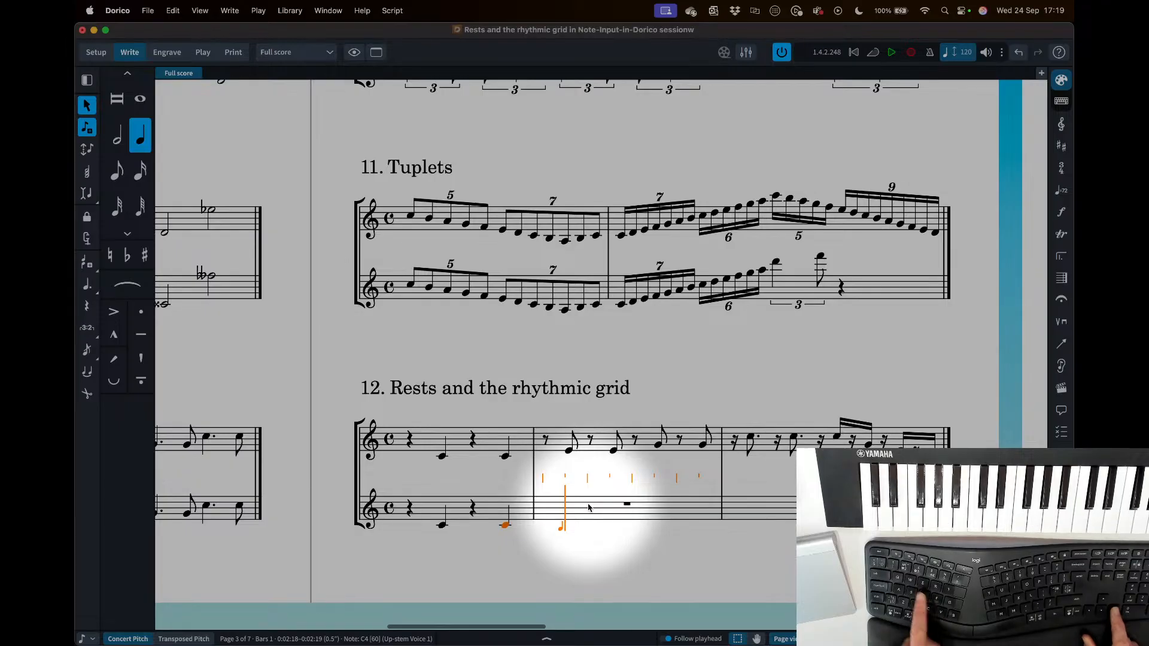
# - Fill bar 2 of the lower staff with offbeat eighth notes E, E, G and G, separated by eighth rests
pyautogui.press('e')
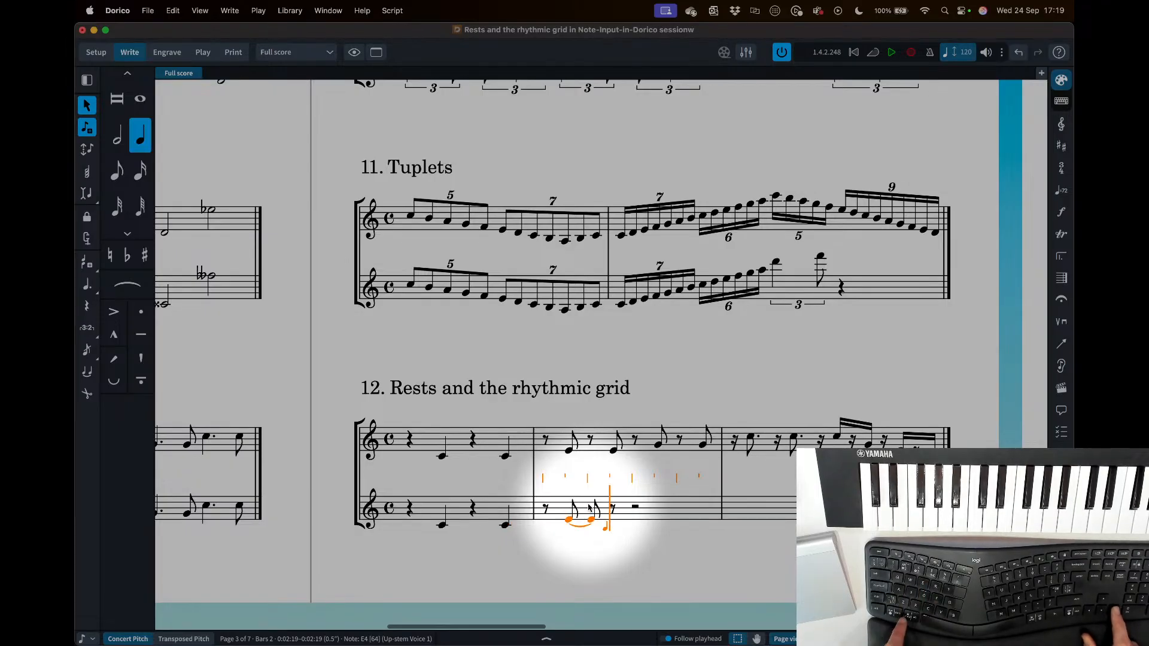
pyautogui.press('super+z')
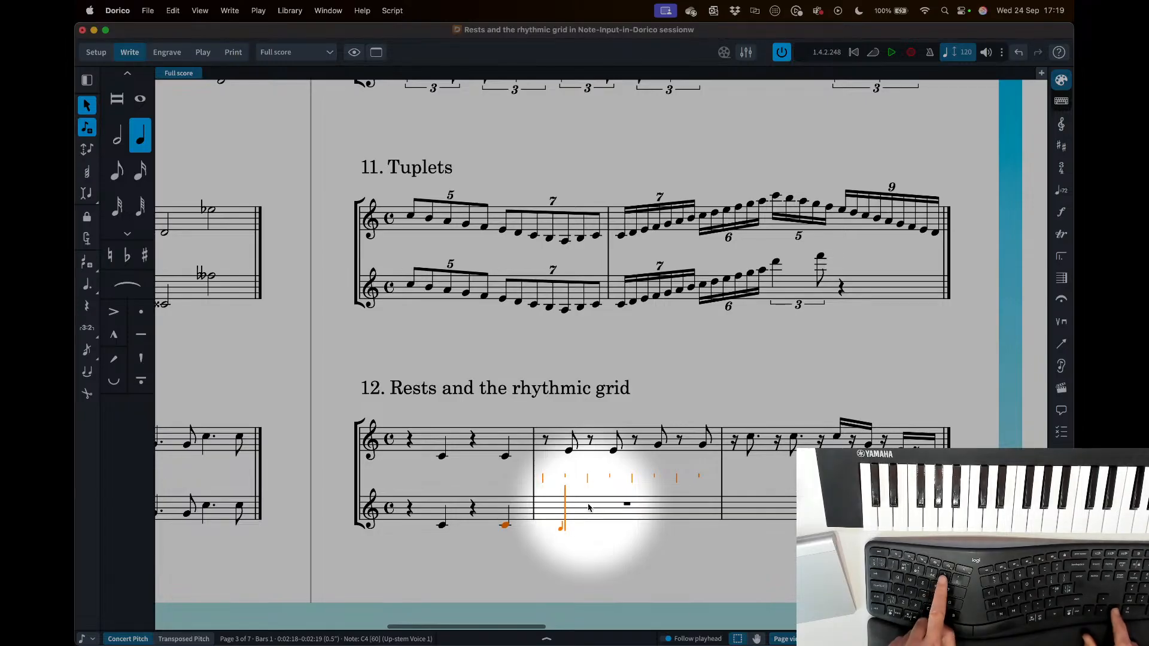
pyautogui.press('5')
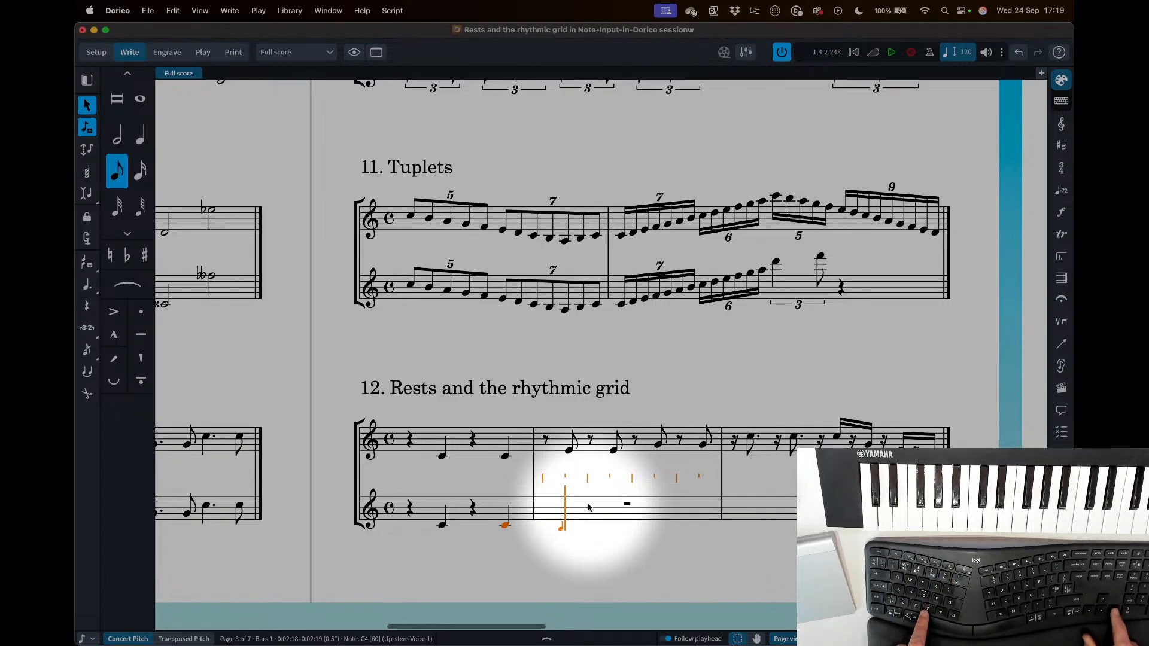
pyautogui.press('e')
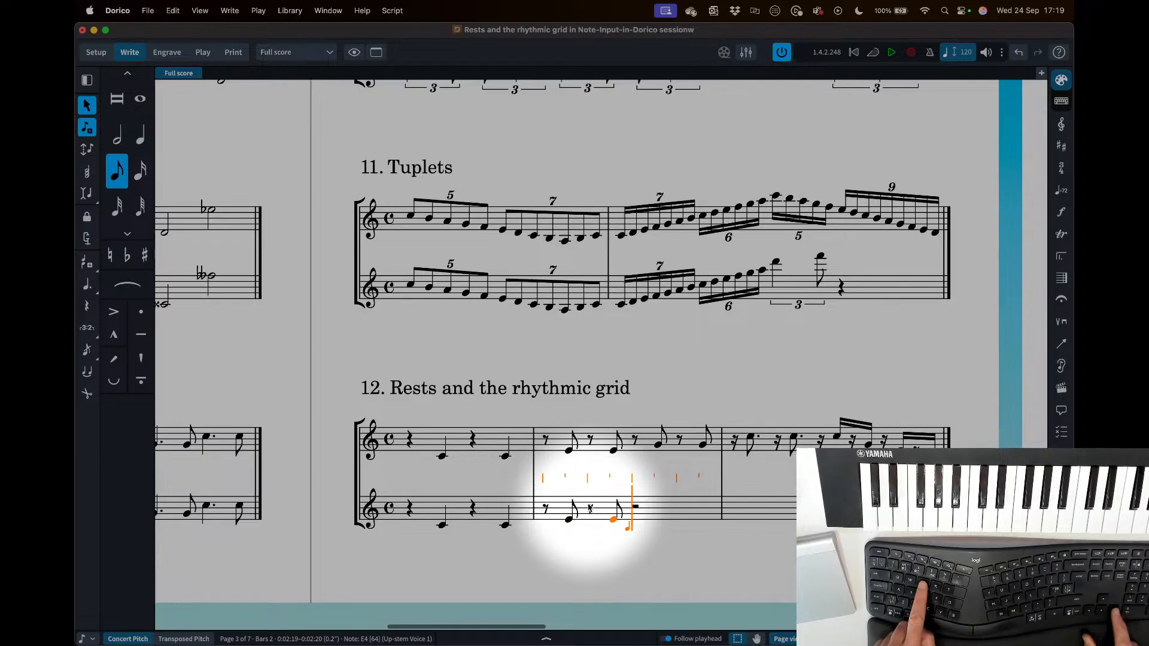
pyautogui.press('g')
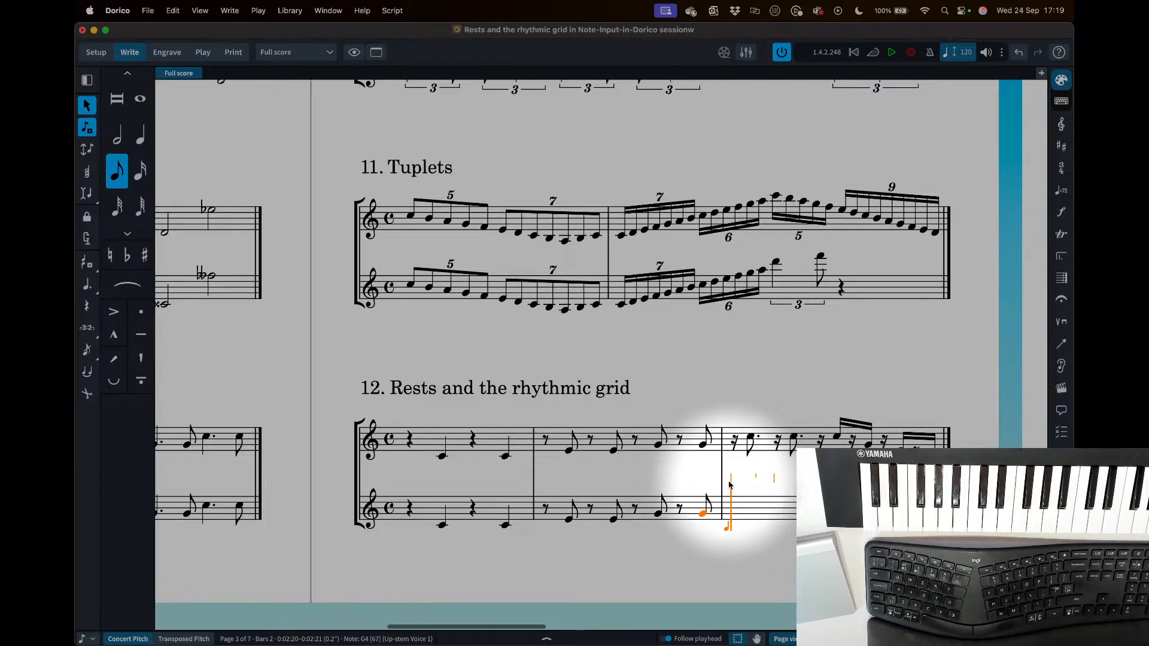
# - Fill bar 3 of the lower staff with two dotted-eighth Cs and sixteenths C, G, E, C, each preceded by a sixteenth rest
pyautogui.press('5')
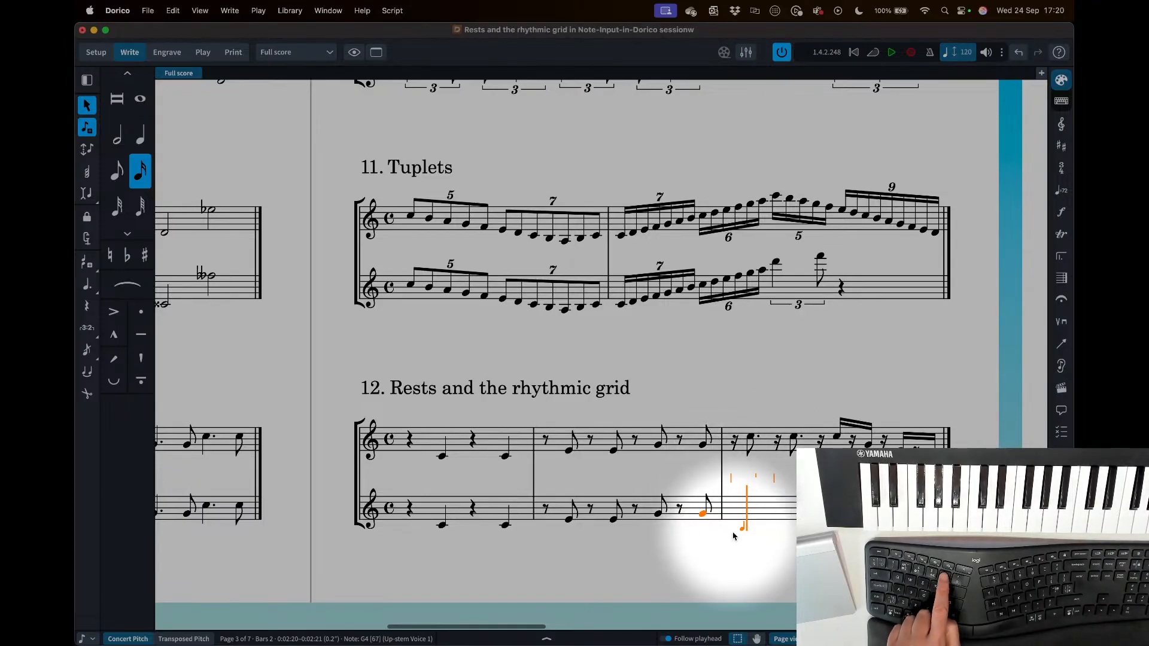
pyautogui.press('5')
pyautogui.press('.')
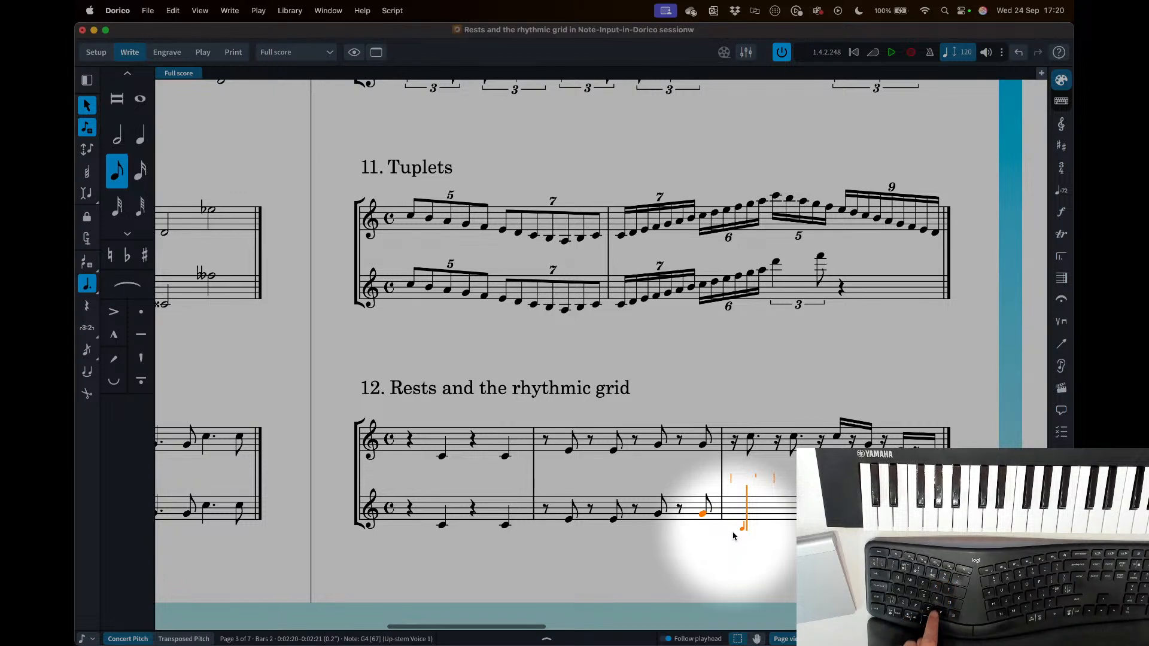
pyautogui.press('c')
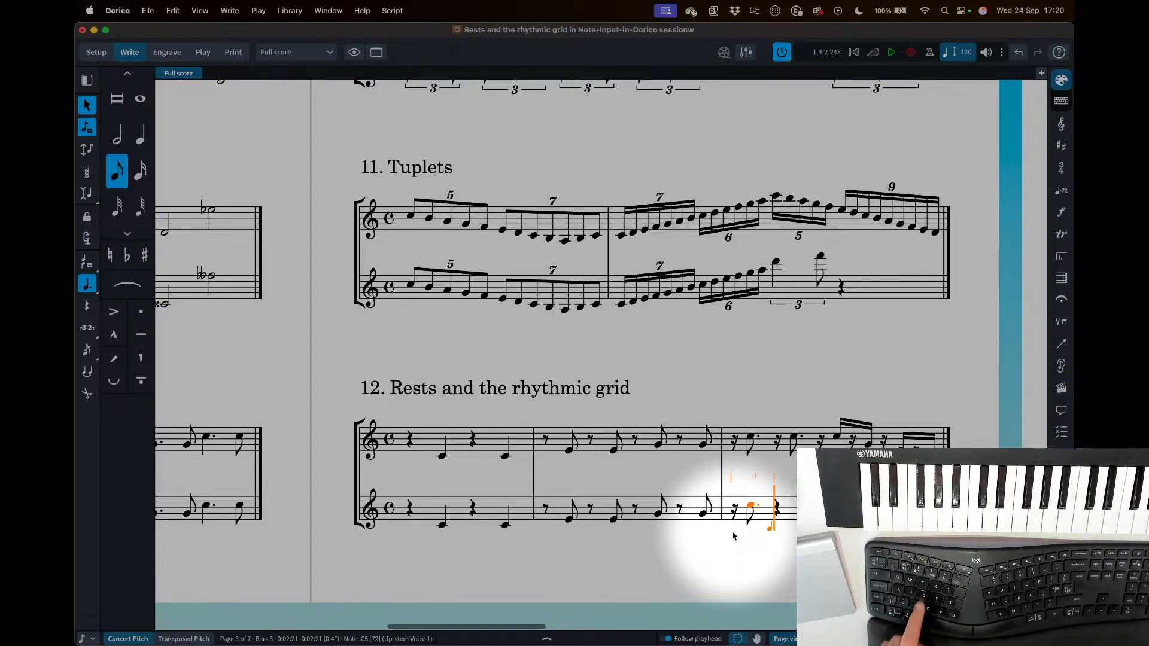
pyautogui.press('4')
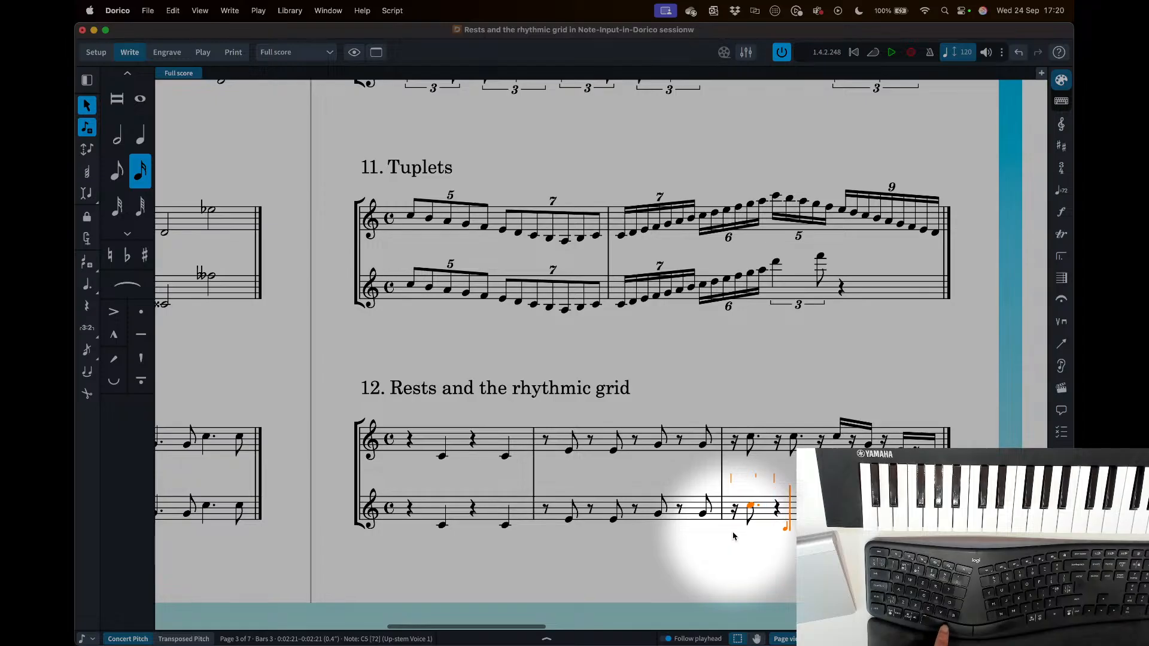
pyautogui.press('5')
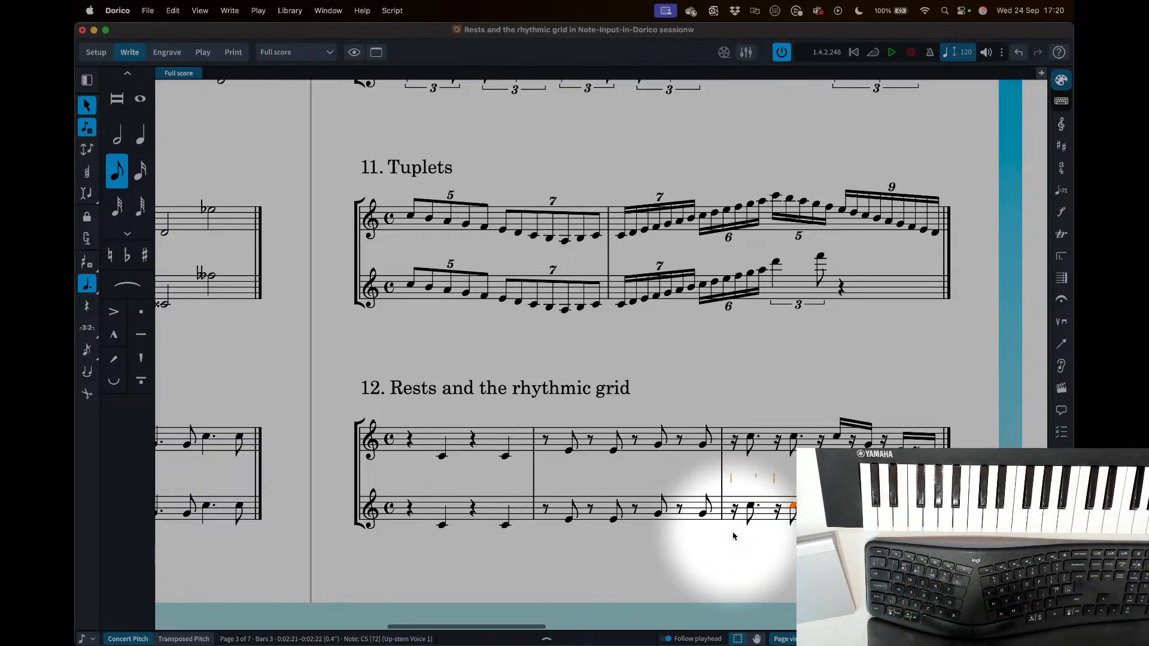
pyautogui.press('4')
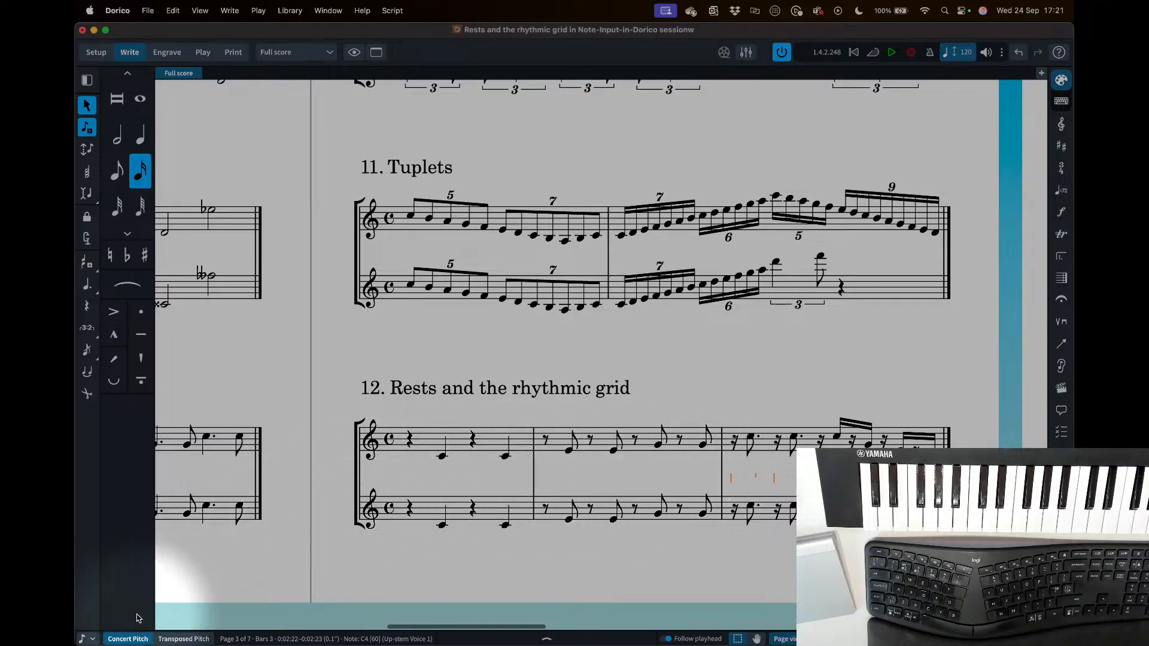
# - Examine the available rhythmic grid values without changing the setting and leave note input
pyautogui.click(93, 639)
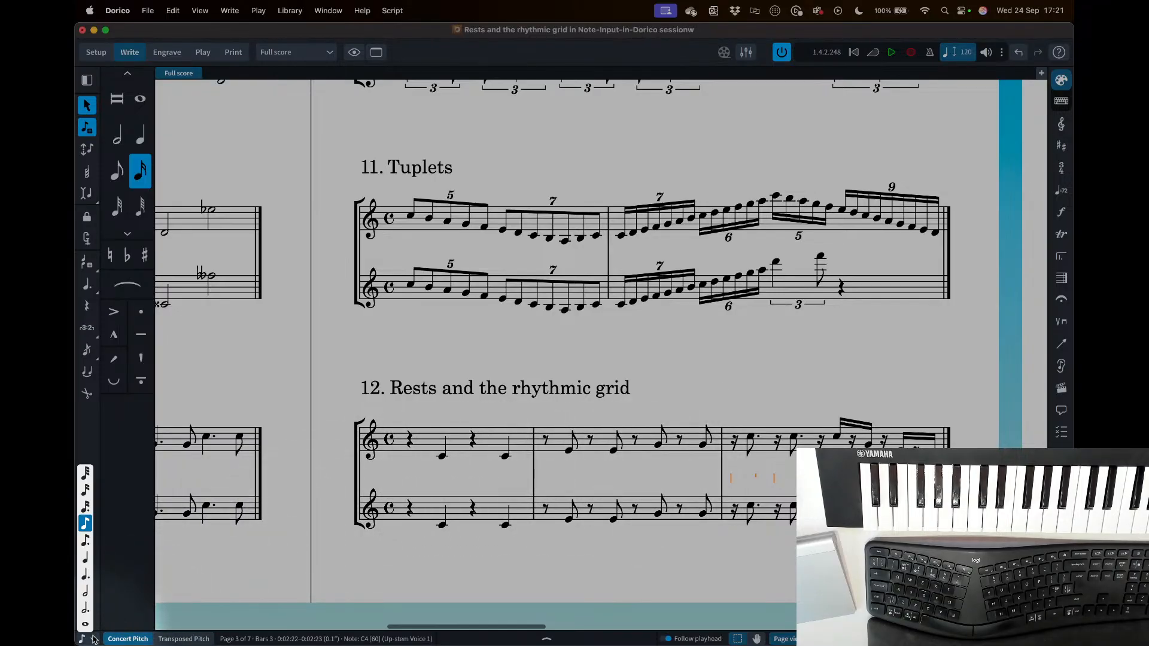
pyautogui.click(92, 639)
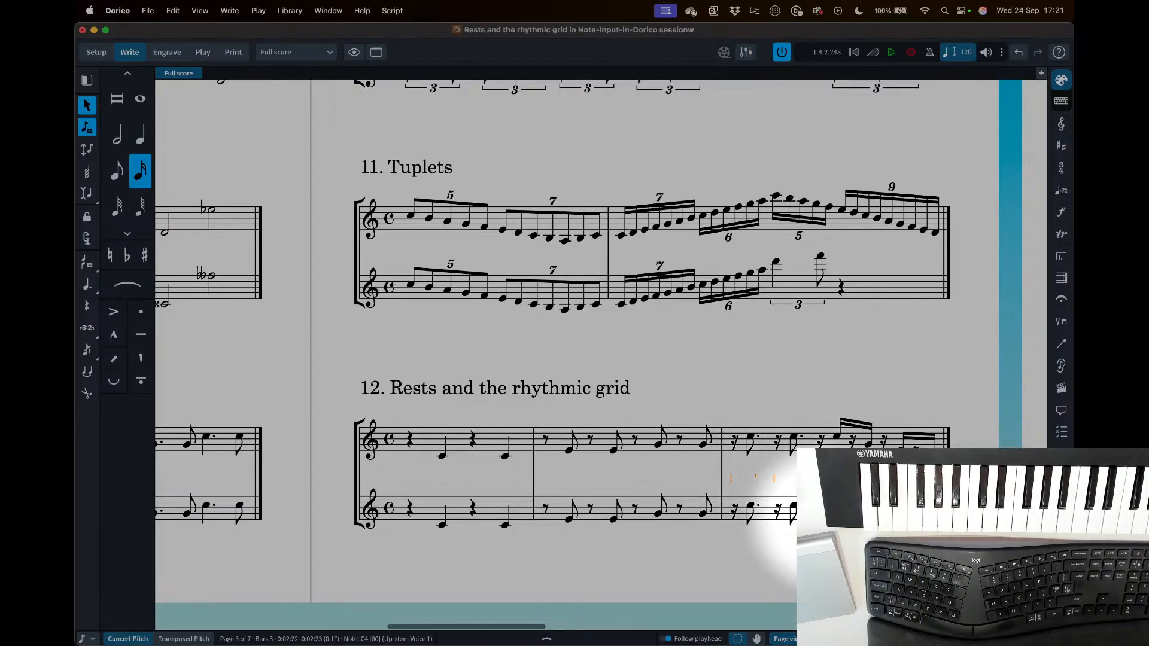
pyautogui.press('Escape')
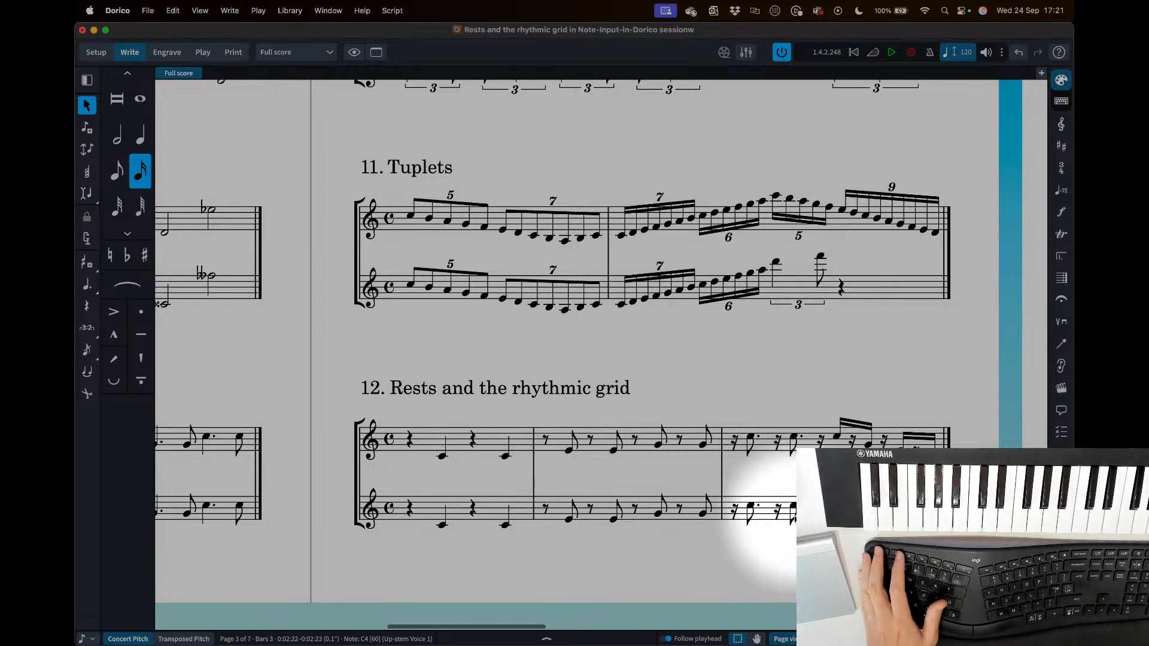
# - Select bar 2 of exercise 12's lower staff and examine its notes and gaps in the Key Editor, closing the editor when done
pyautogui.click(806, 515)
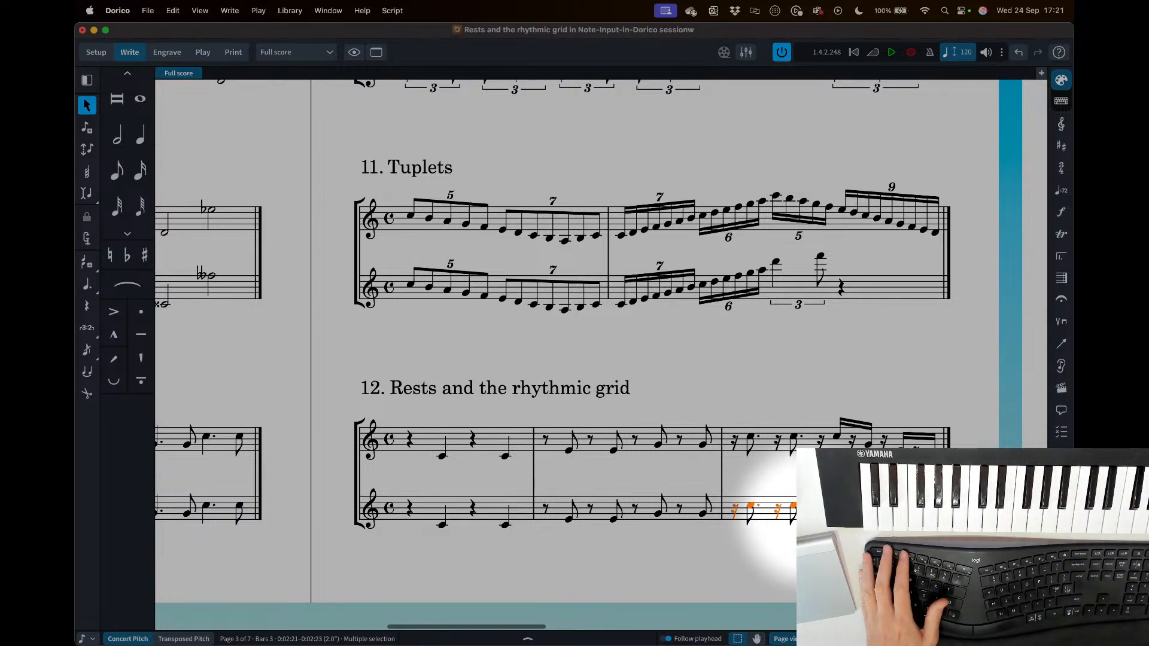
pyautogui.click(688, 512)
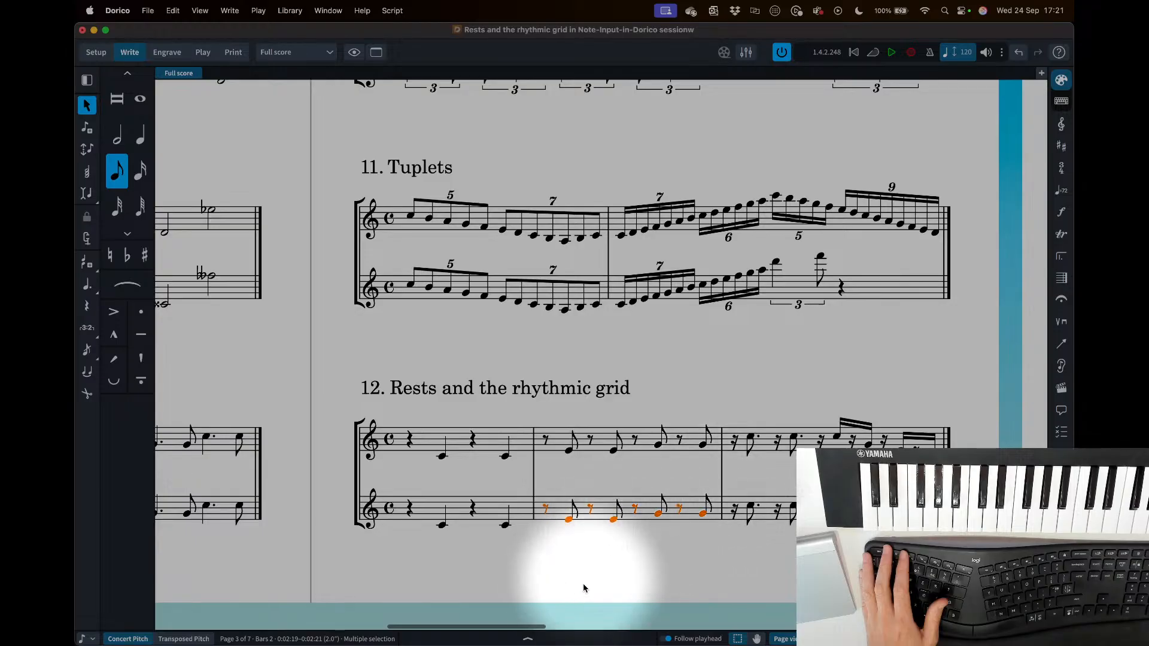
pyautogui.click(527, 639)
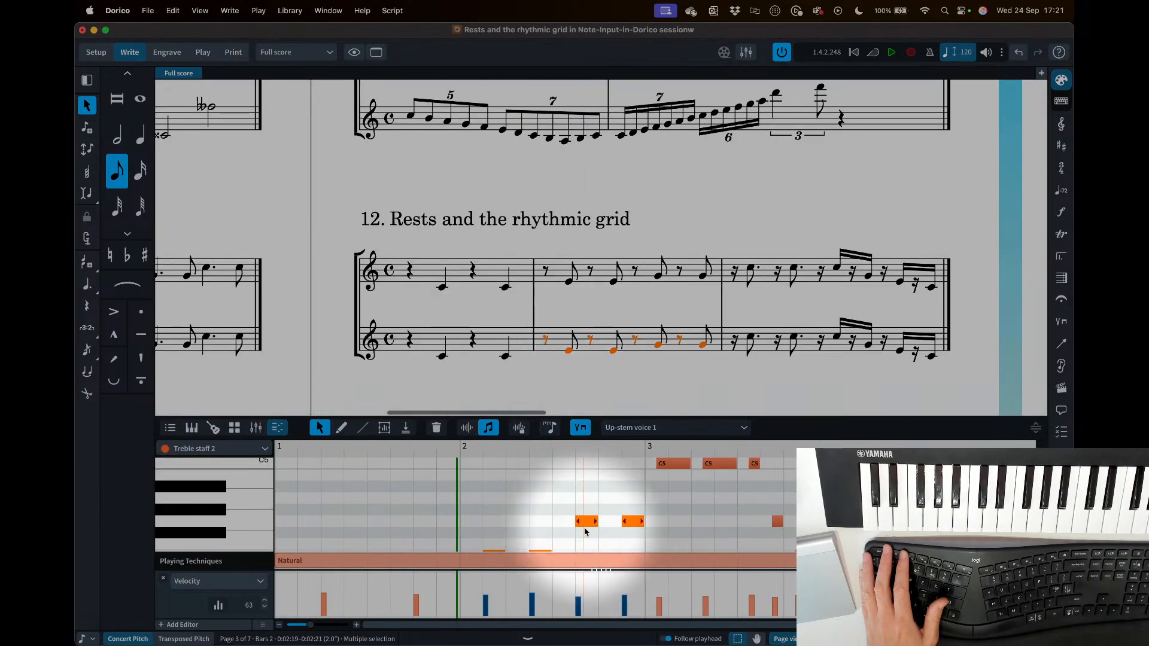
pyautogui.scroll(-3, 581, 526)
pyautogui.scroll(3, 579, 525)
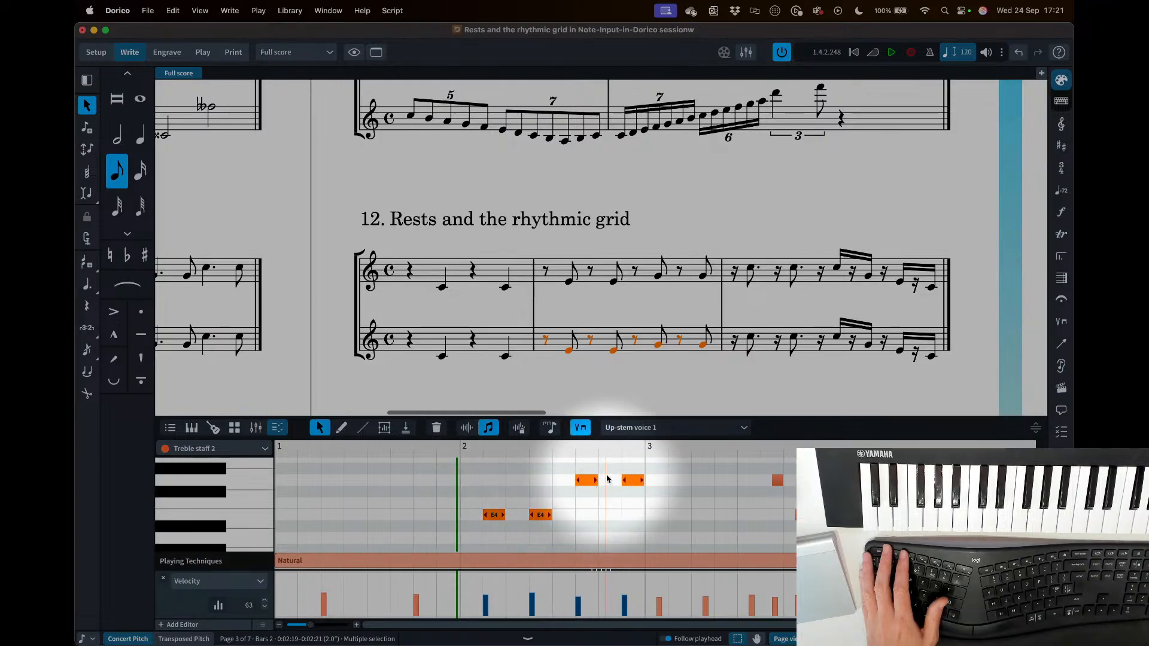
pyautogui.scroll(4, 607, 514)
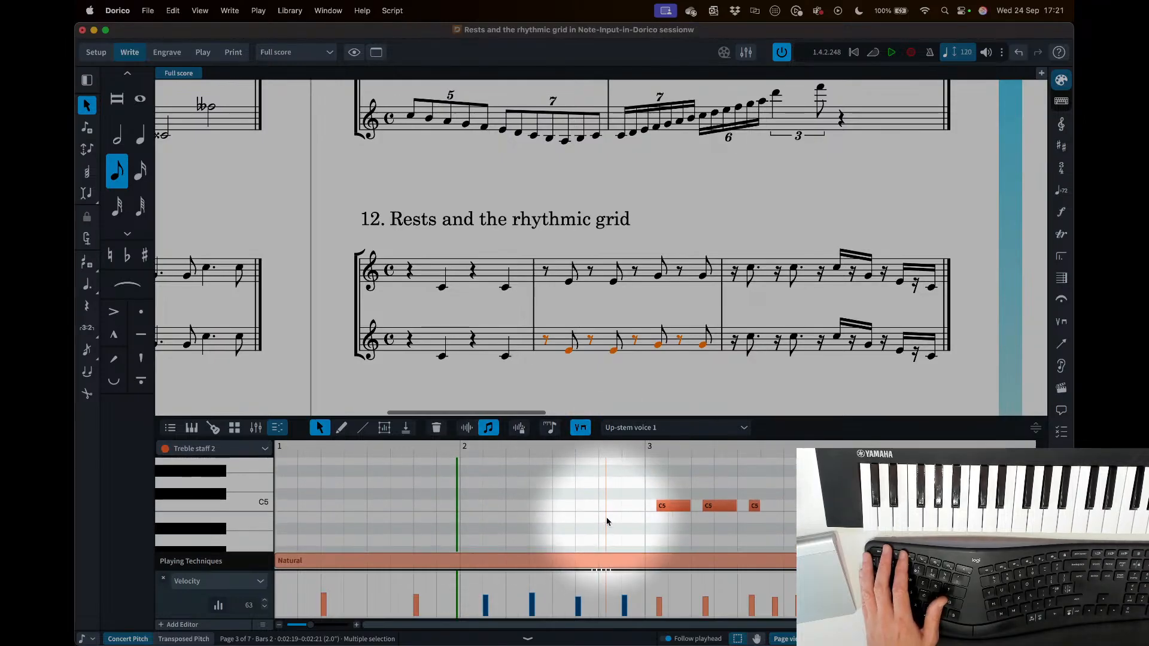
pyautogui.scroll(-4, 607, 522)
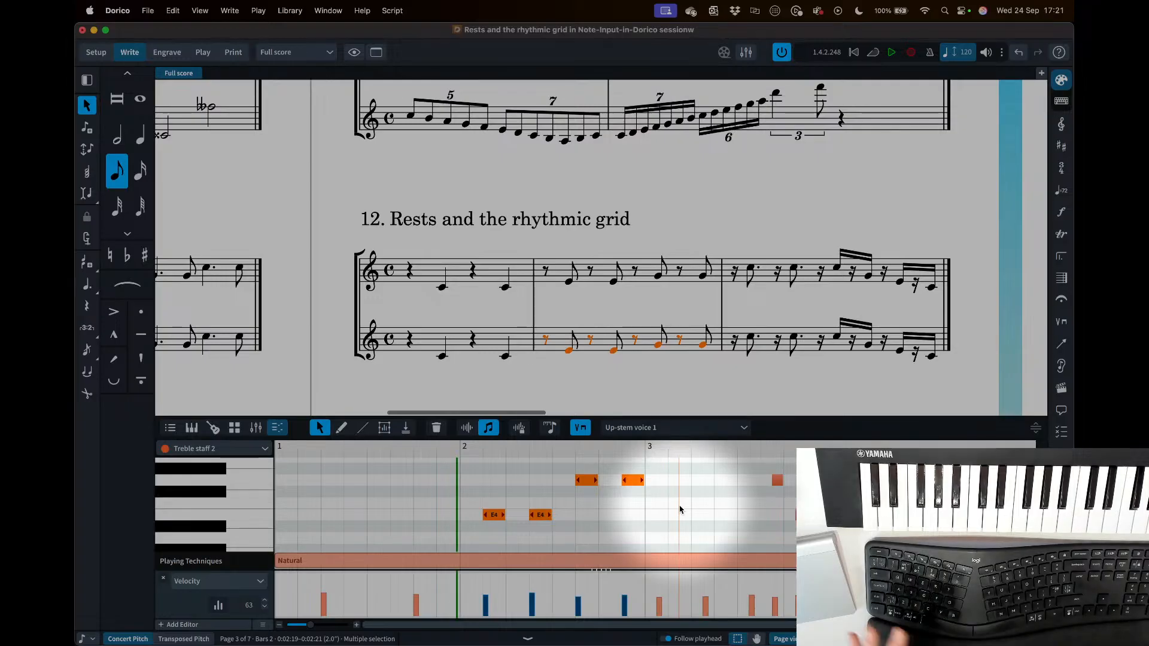
pyautogui.press('super+8')
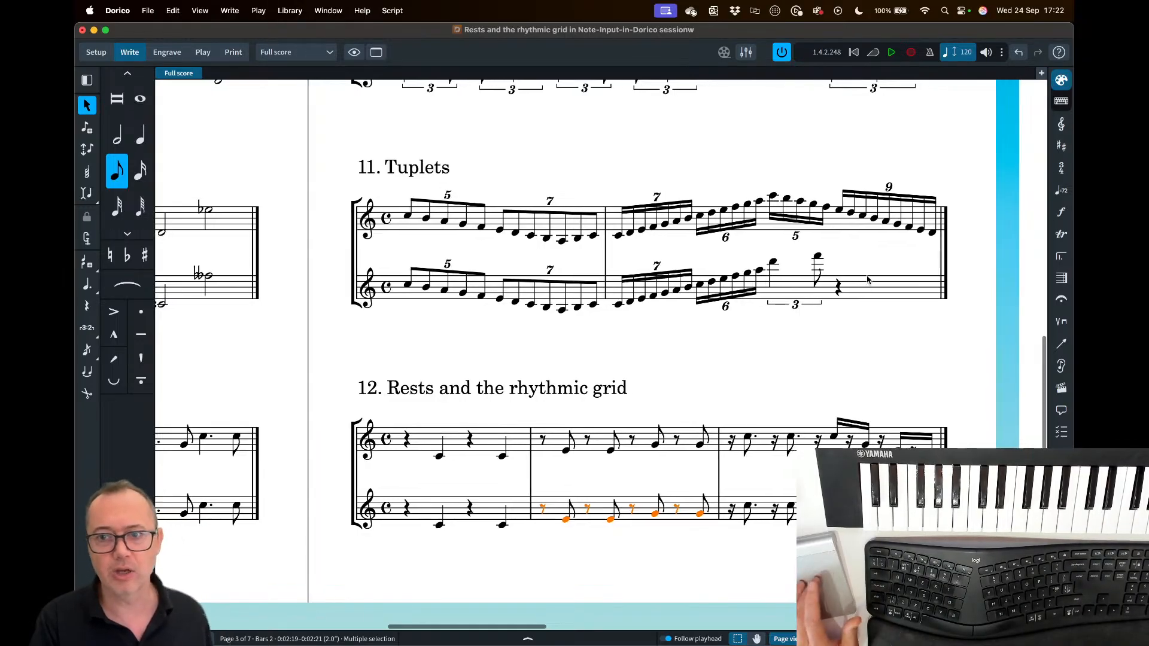
# - Start note input in exercise 13's lower staff and enter a slashed sixteenth grace note D before beat 1
pyautogui.hscroll(10, 868, 279)
pyautogui.hscroll(10, 868, 279)
pyautogui.scroll(15, 465, 263)
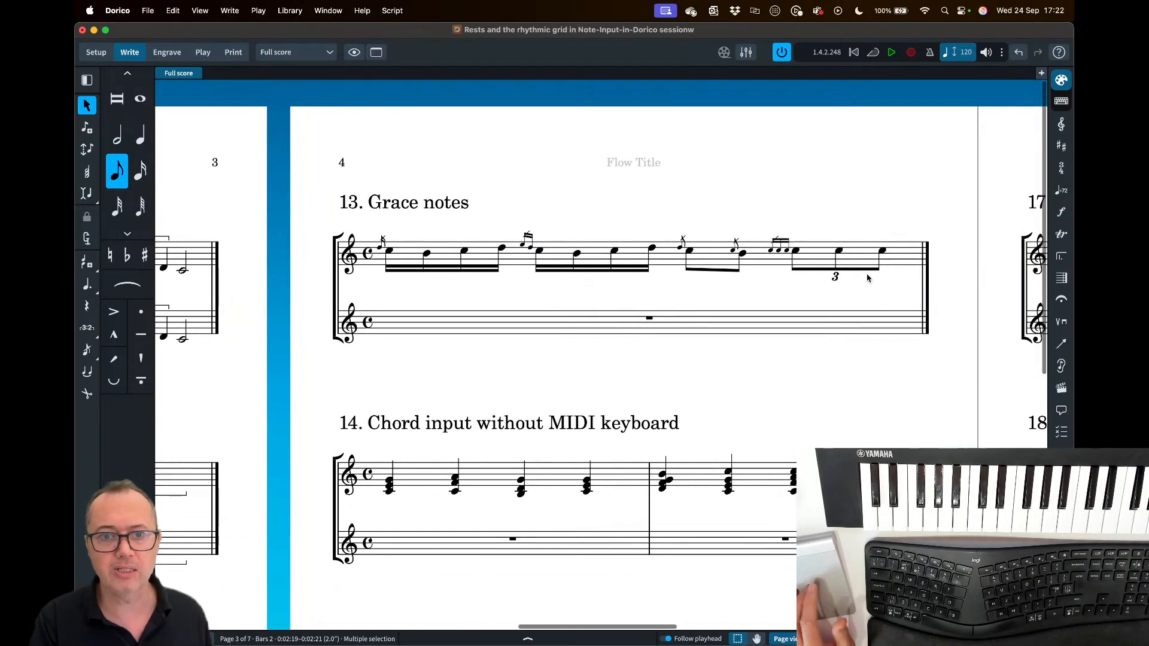
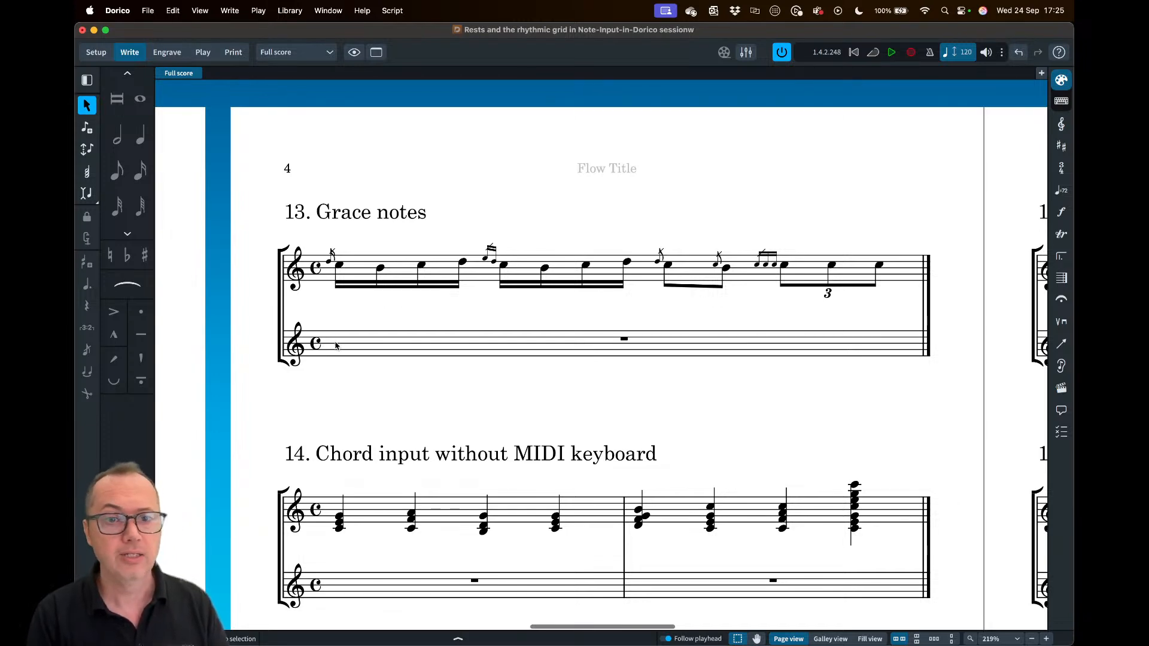
pyautogui.doubleClick(335, 344)
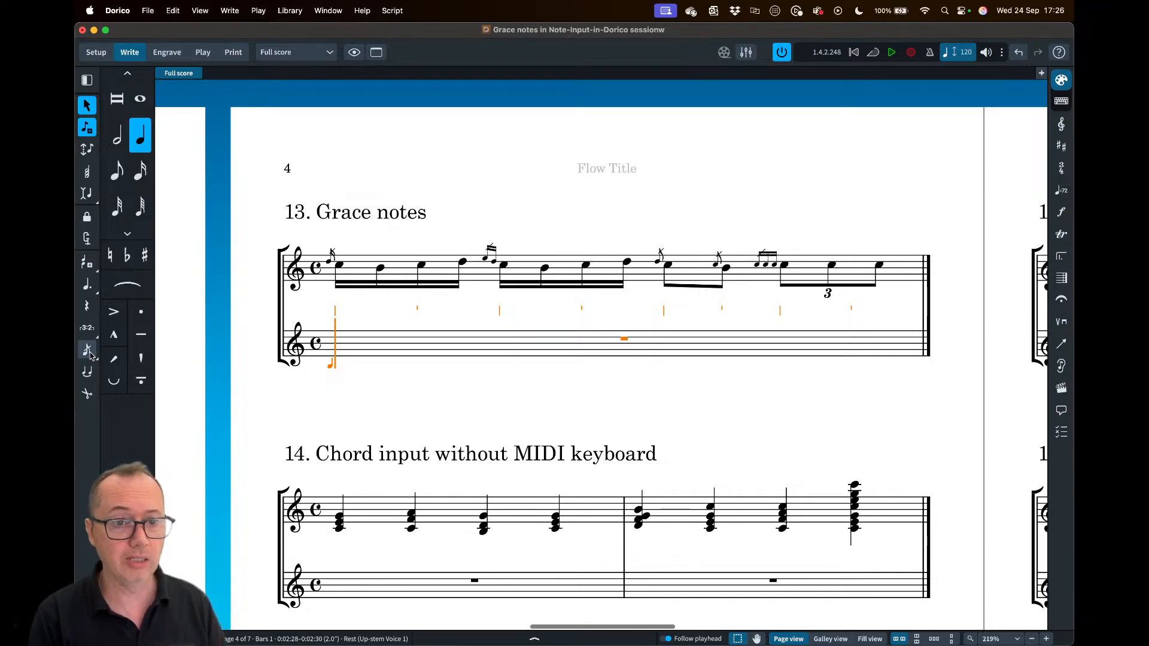
pyautogui.moveTo(90, 354)
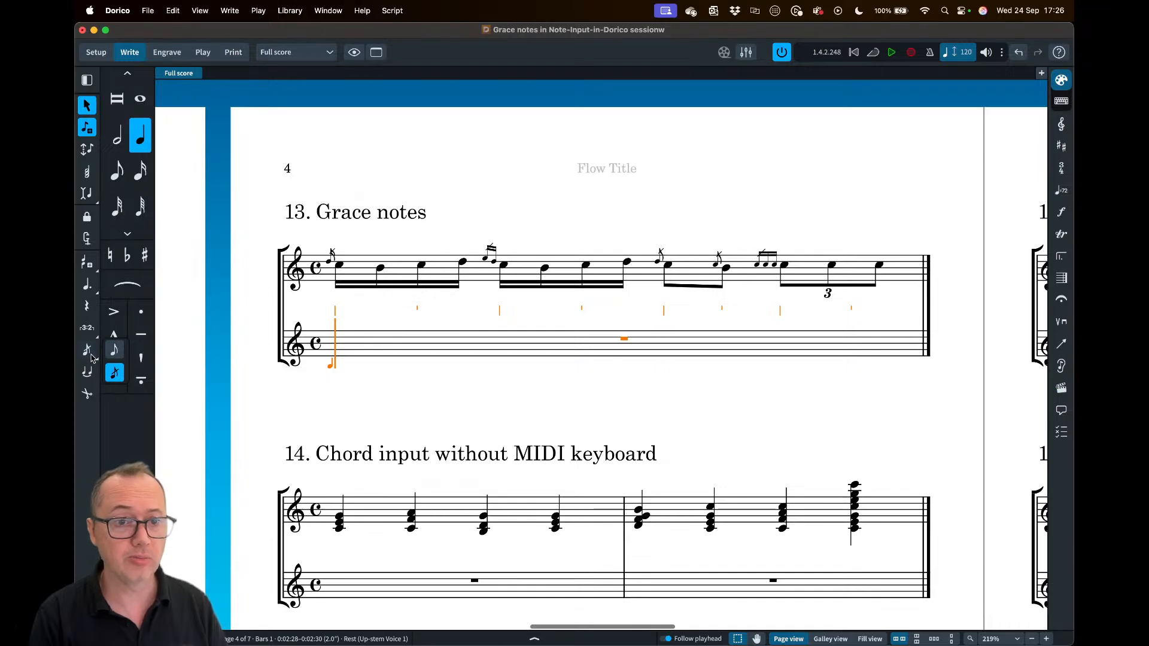
pyautogui.click(88, 352)
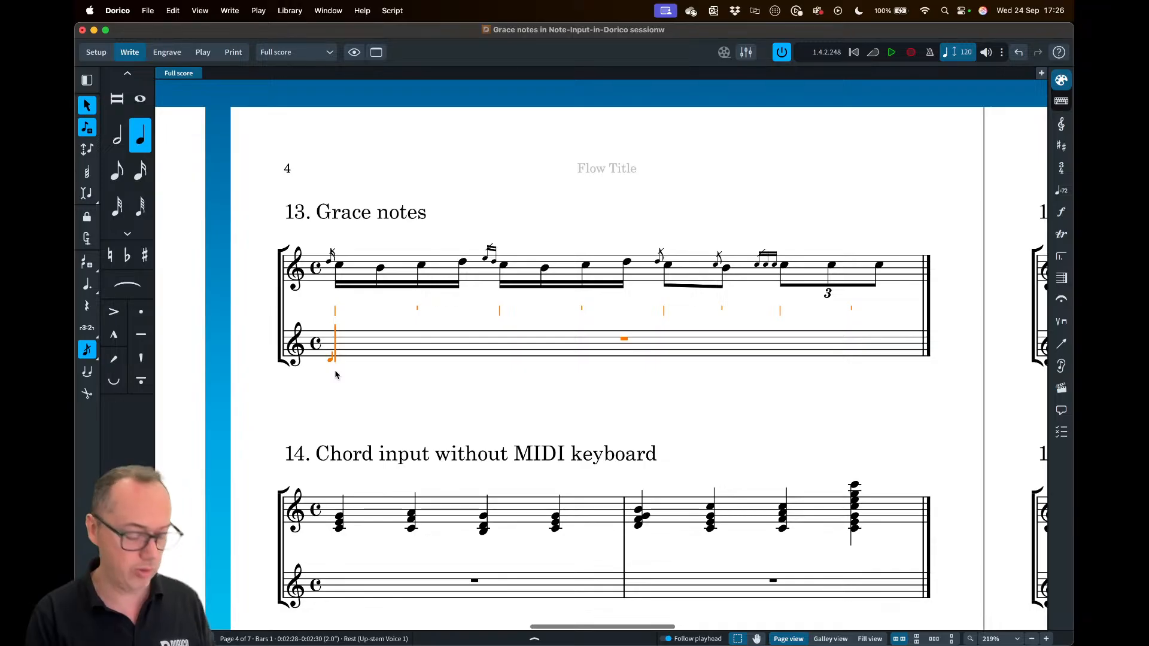
pyautogui.press('/')
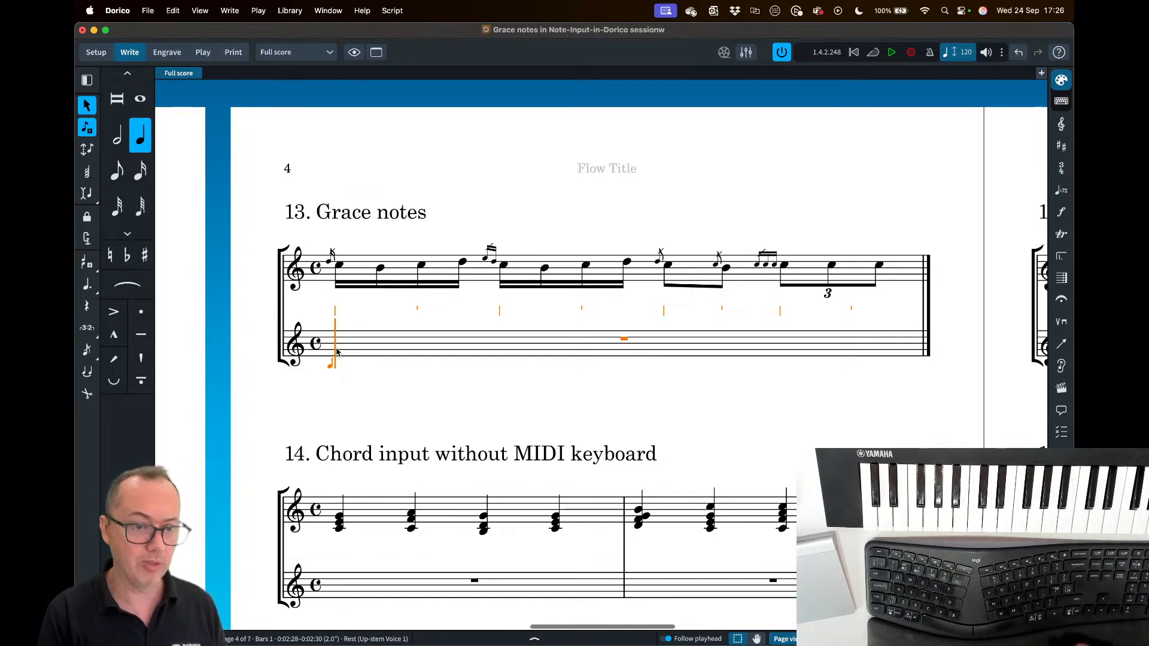
pyautogui.press('/')
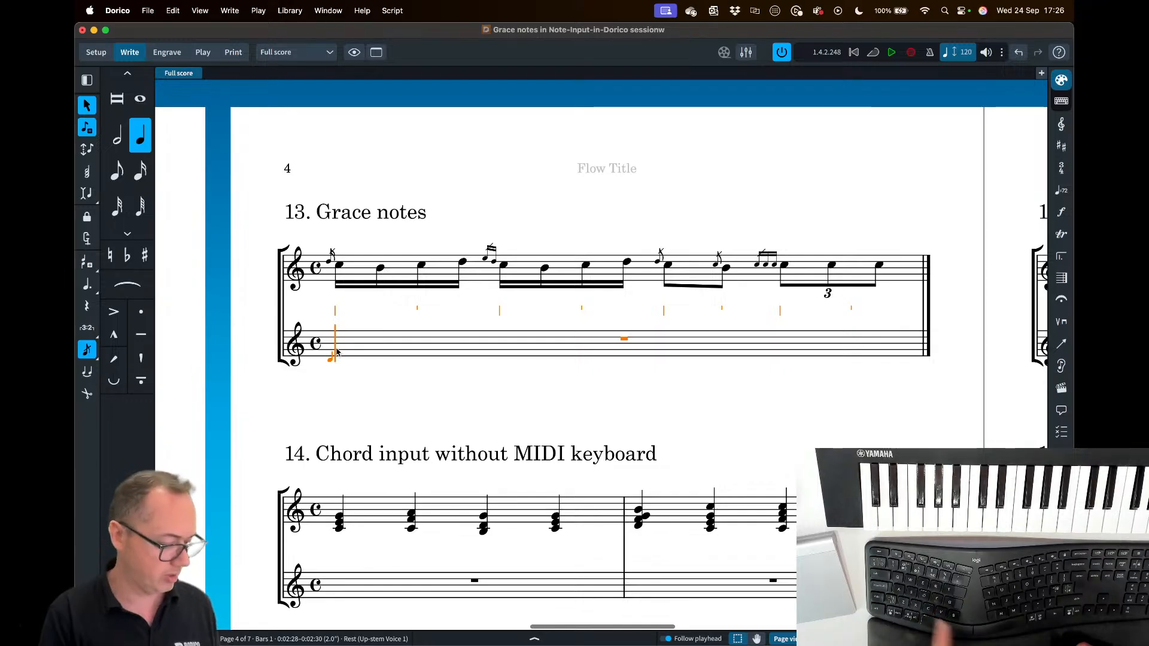
pyautogui.press('3')
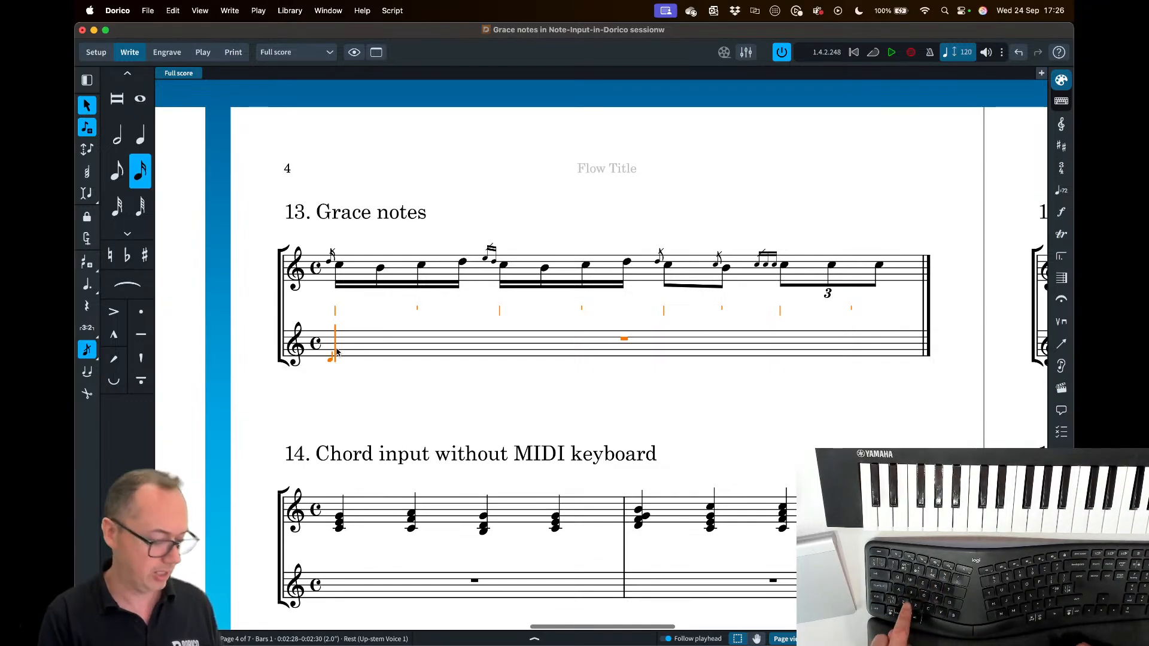
pyautogui.press('d')
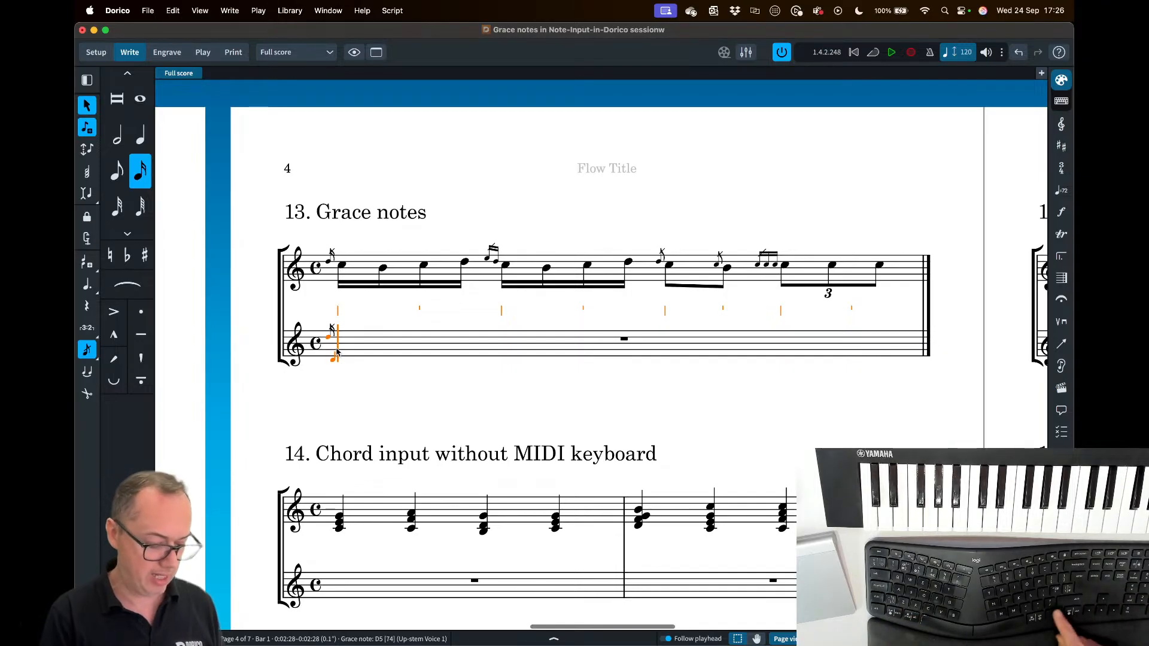
# - Switch from grace notes to normal notes and enter sixteenth notes C, B, C and D on beat 1
pyautogui.press('/')
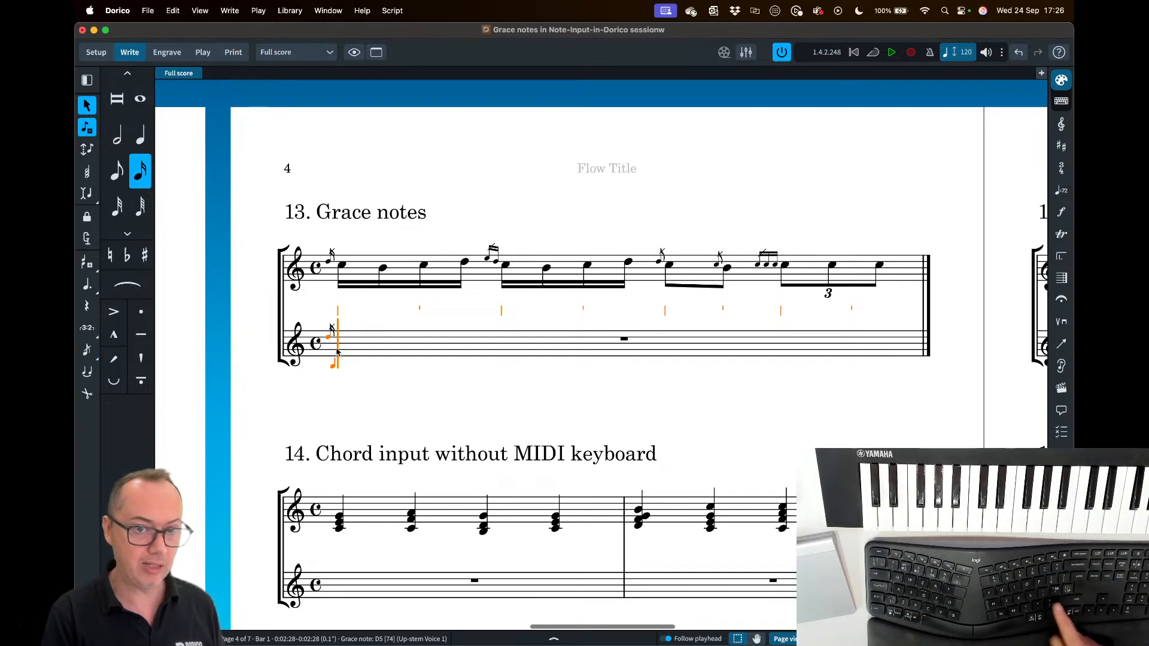
pyautogui.press('c')
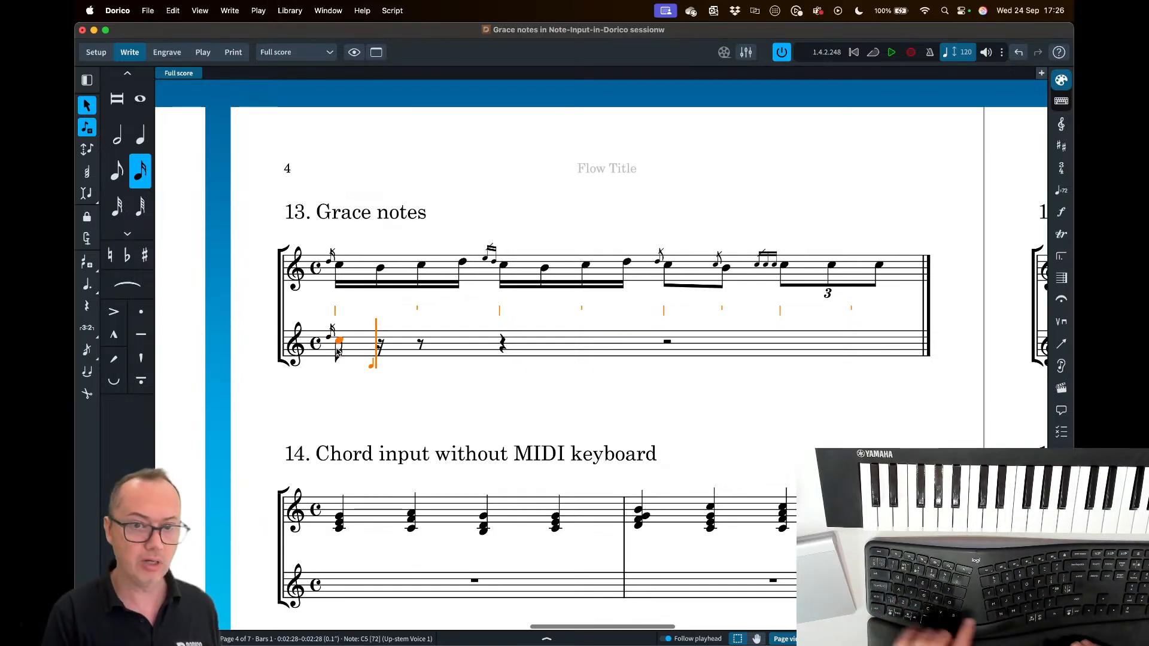
pyautogui.press('b')
pyautogui.press('c')
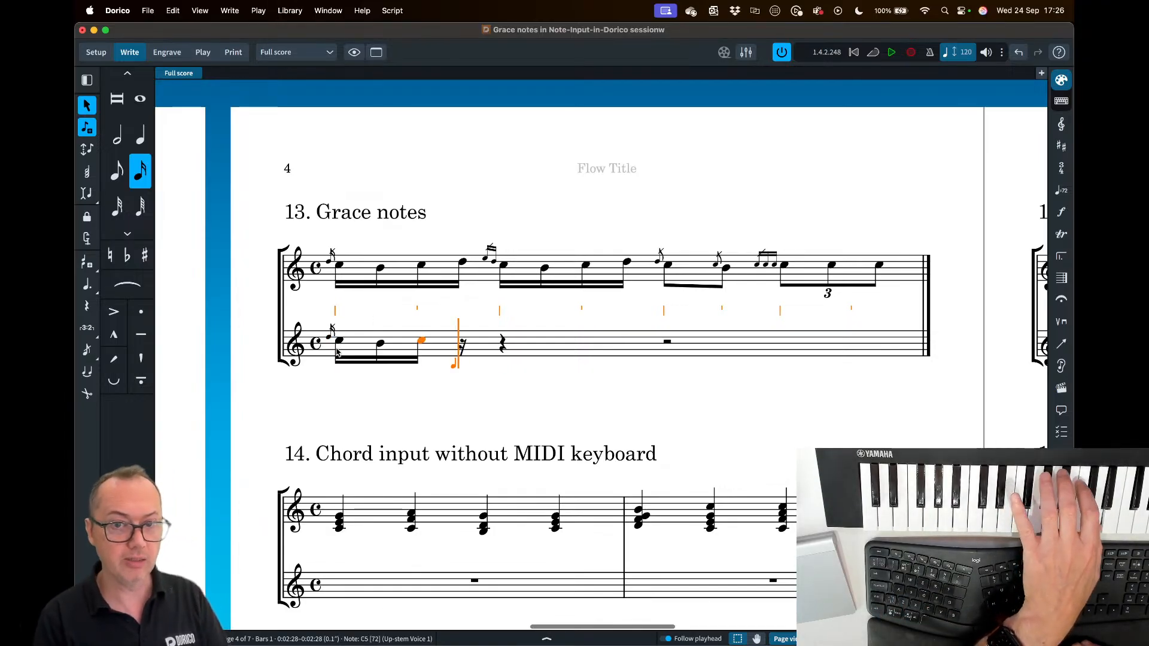
pyautogui.press('d')
# - Enter slashed sixteenth grace notes E and D before beat 2, followed by normal sixteenth notes C, B, C and D
pyautogui.press('/')
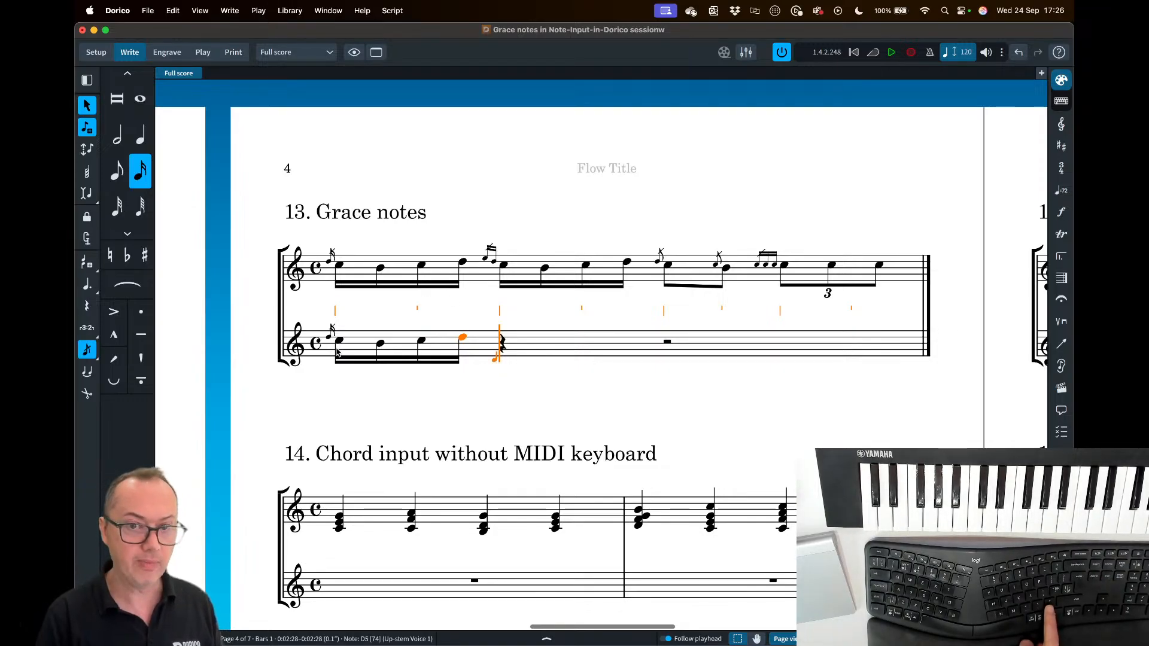
pyautogui.press('e')
pyautogui.press('d')
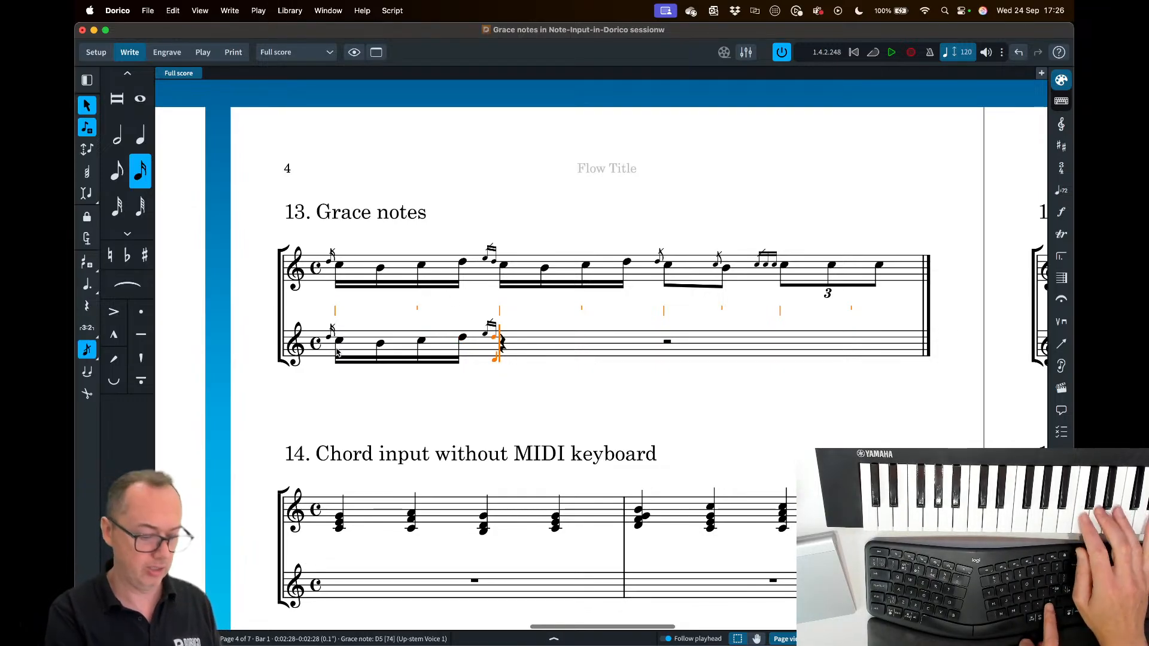
pyautogui.press('/')
pyautogui.press('c')
pyautogui.press('b')
pyautogui.press('c')
pyautogui.press('d')
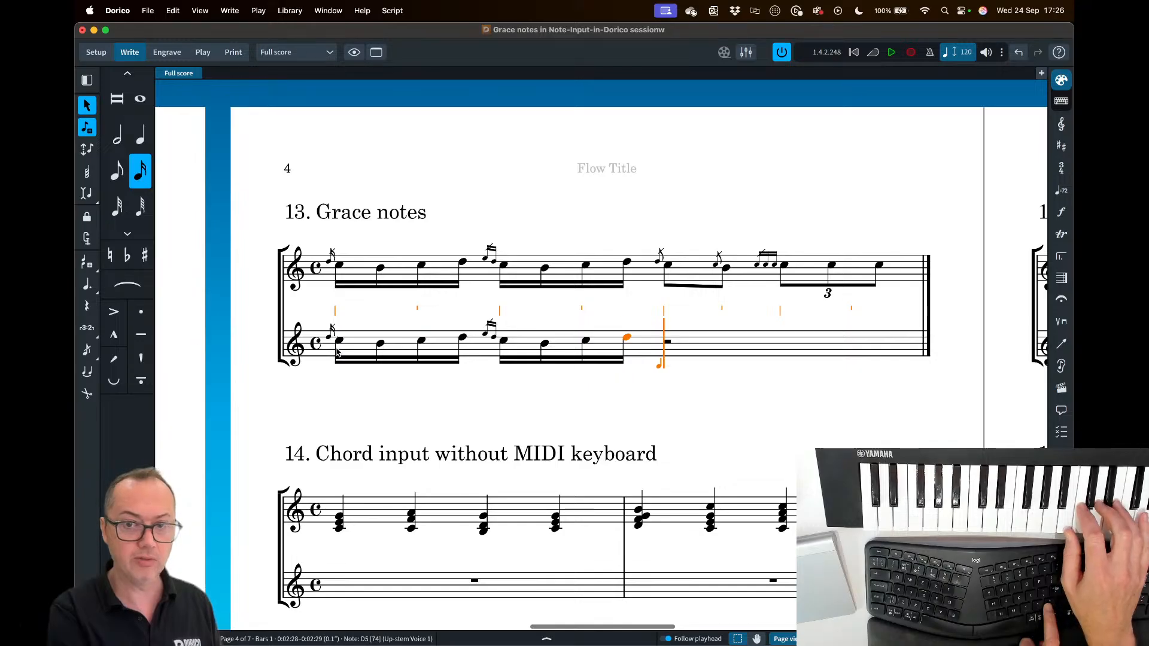
# - Enter a slashed eighth grace note D and a normal eighth note C on beat 3, and turn grace note input back on
pyautogui.press('/')
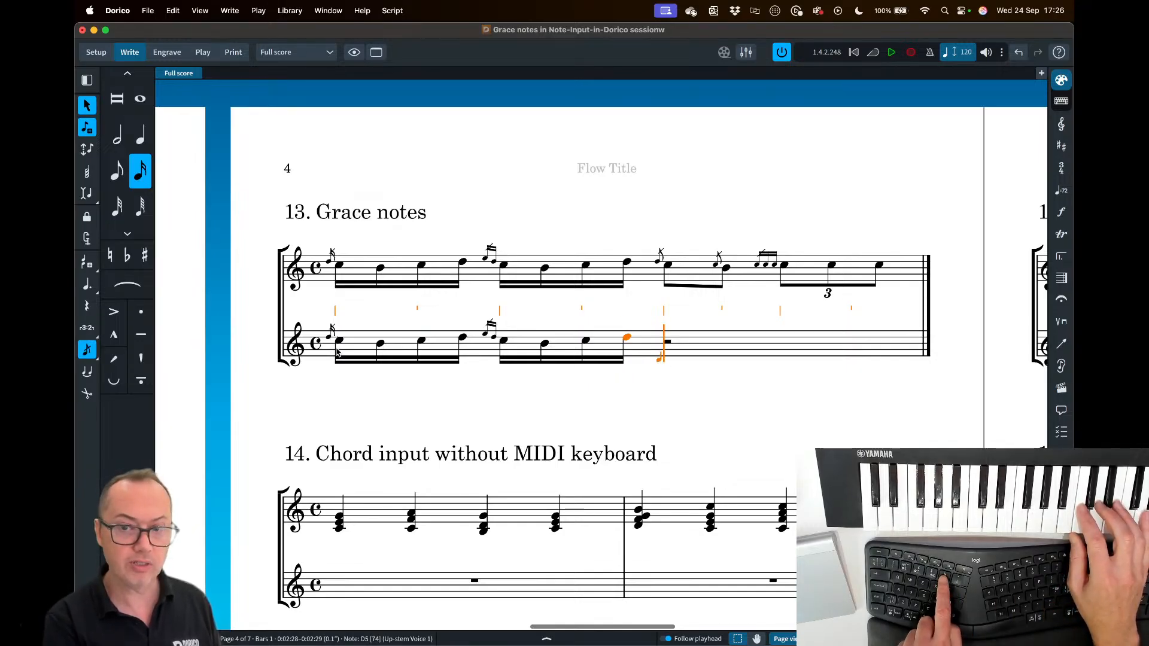
pyautogui.press('5')
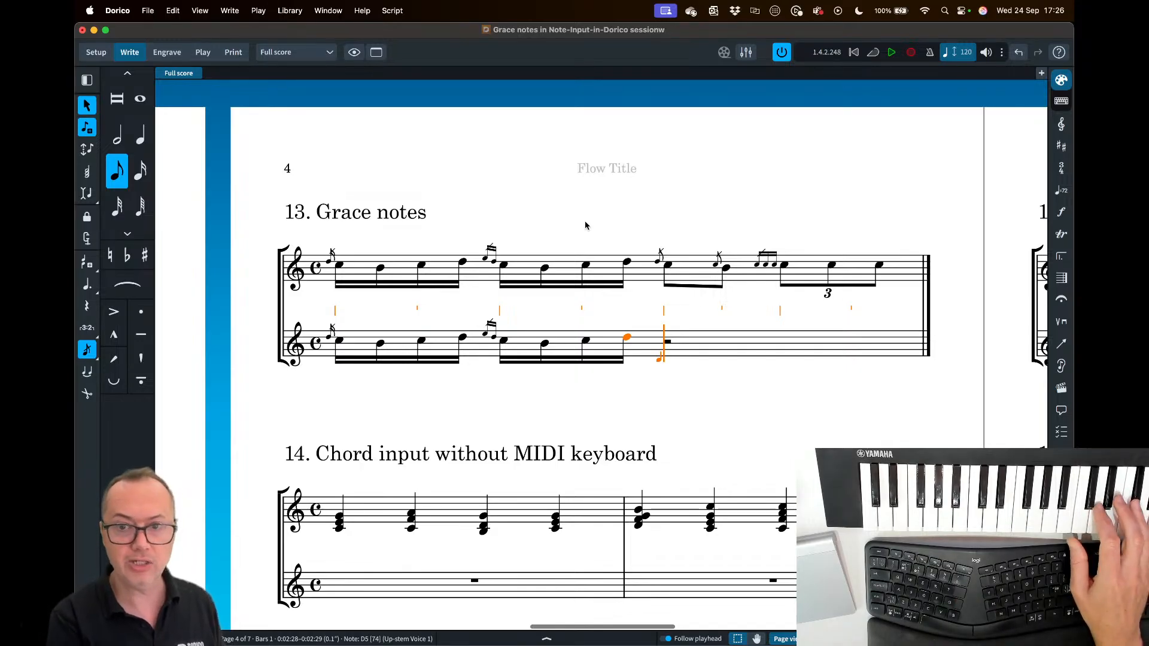
pyautogui.press('/')
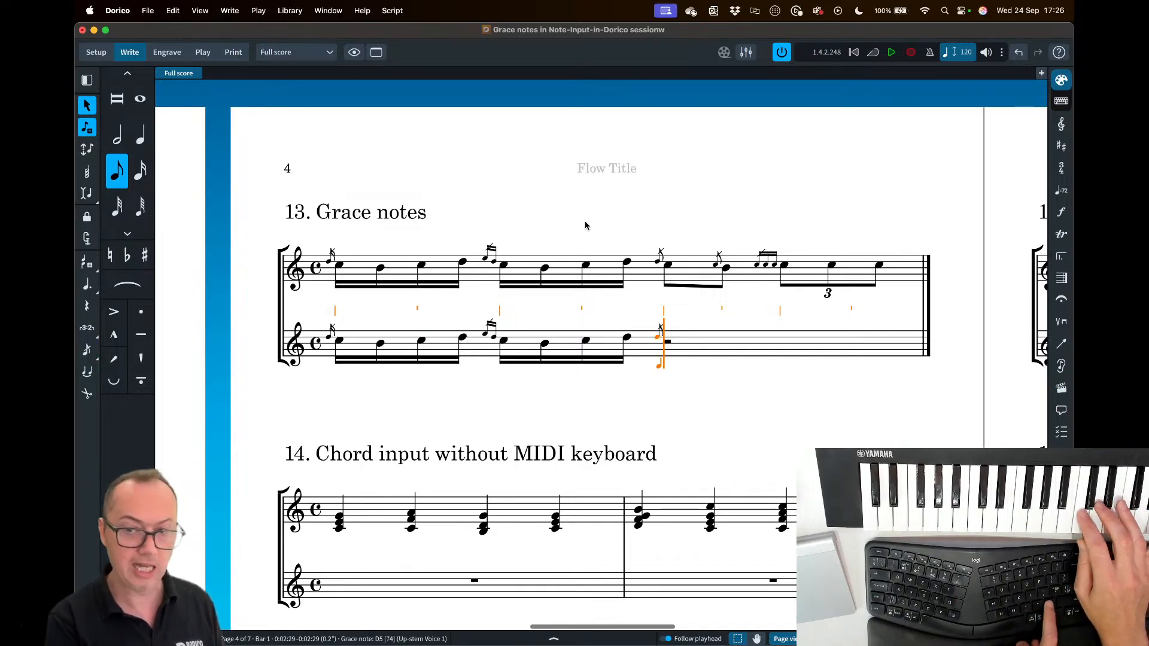
pyautogui.press('c')
pyautogui.press('/')
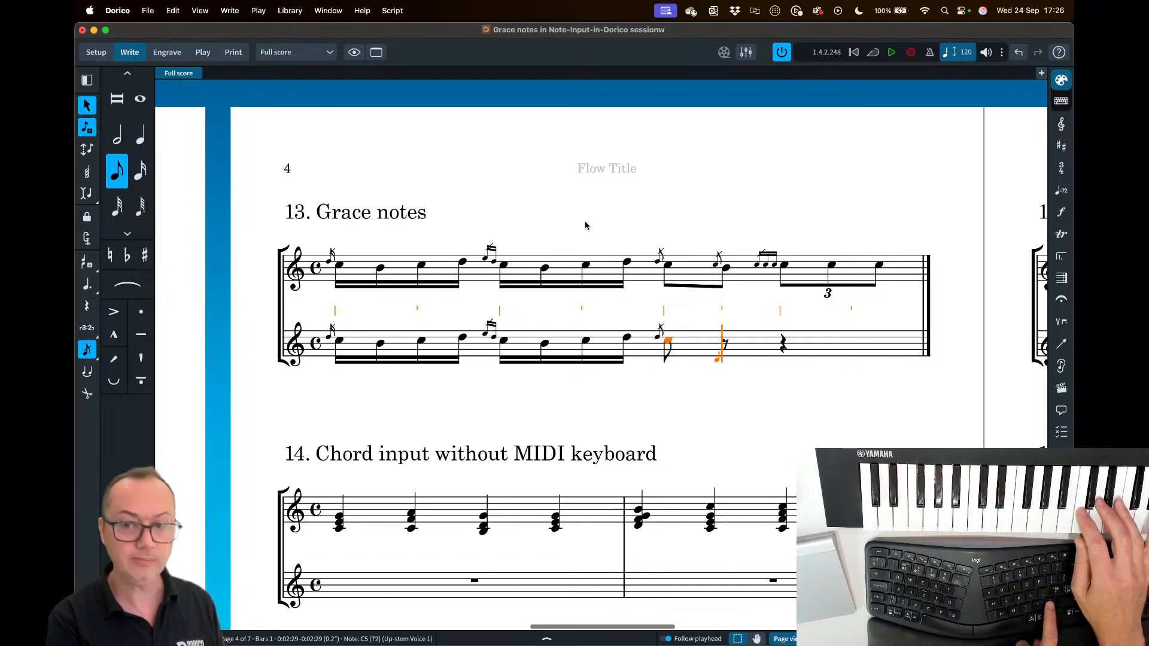
# - Enter a slashed eighth grace note C and a normal eighth note B on the second half of beat 3
pyautogui.press('d')
pyautogui.press('/')
pyautogui.press('b')
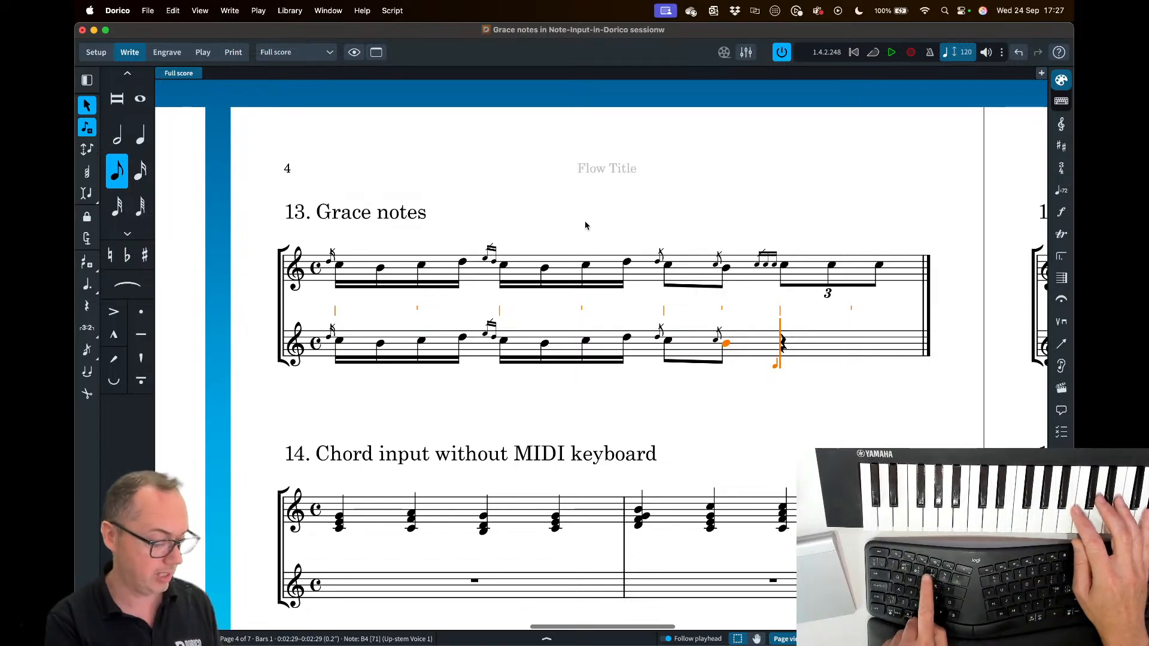
# - Enter three slashed sixteenth grace notes C before beat 4 and switch back to normal notes
pyautogui.press('5')
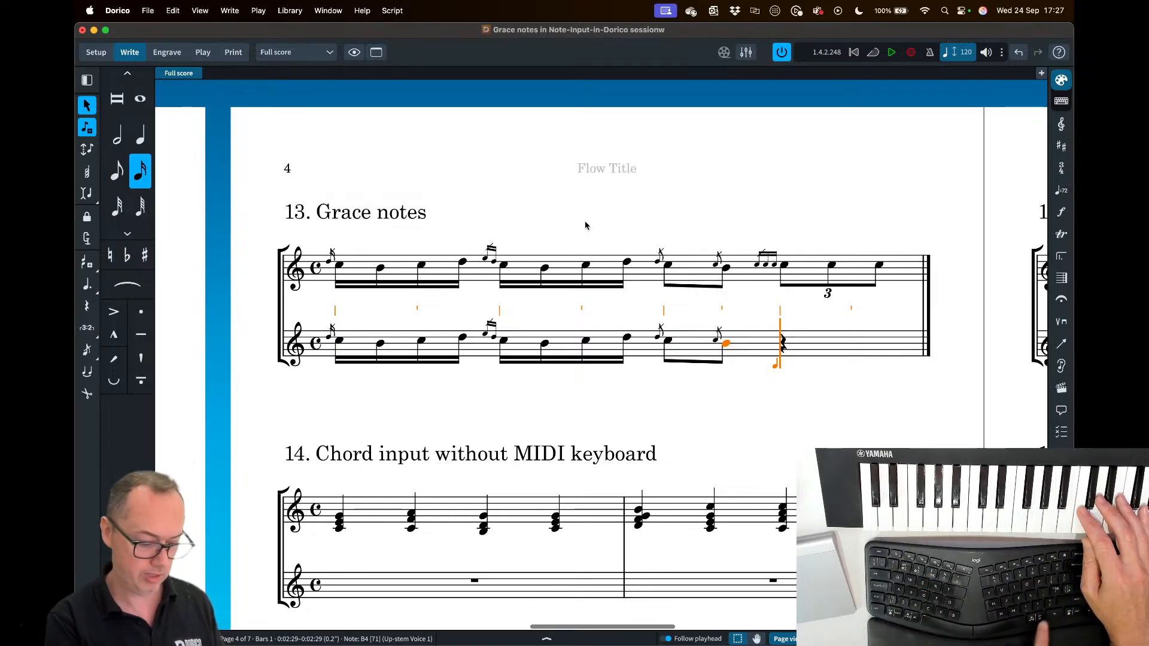
pyautogui.press('/')
pyautogui.press('c')
pyautogui.press('c')
pyautogui.press('c')
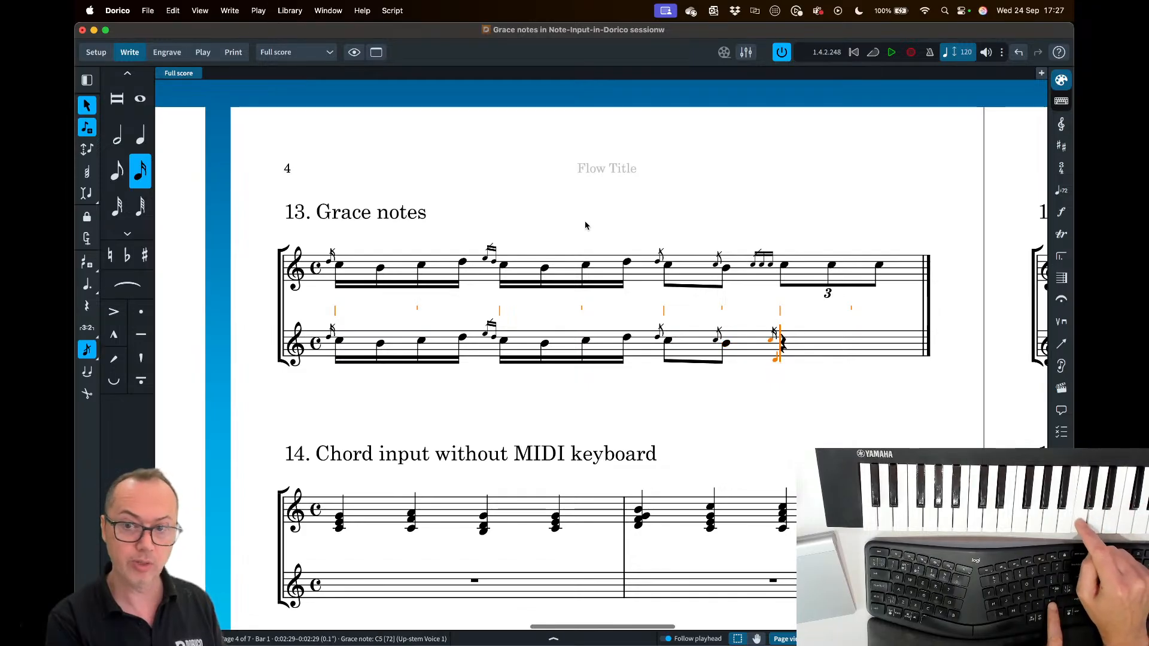
pyautogui.press('/')
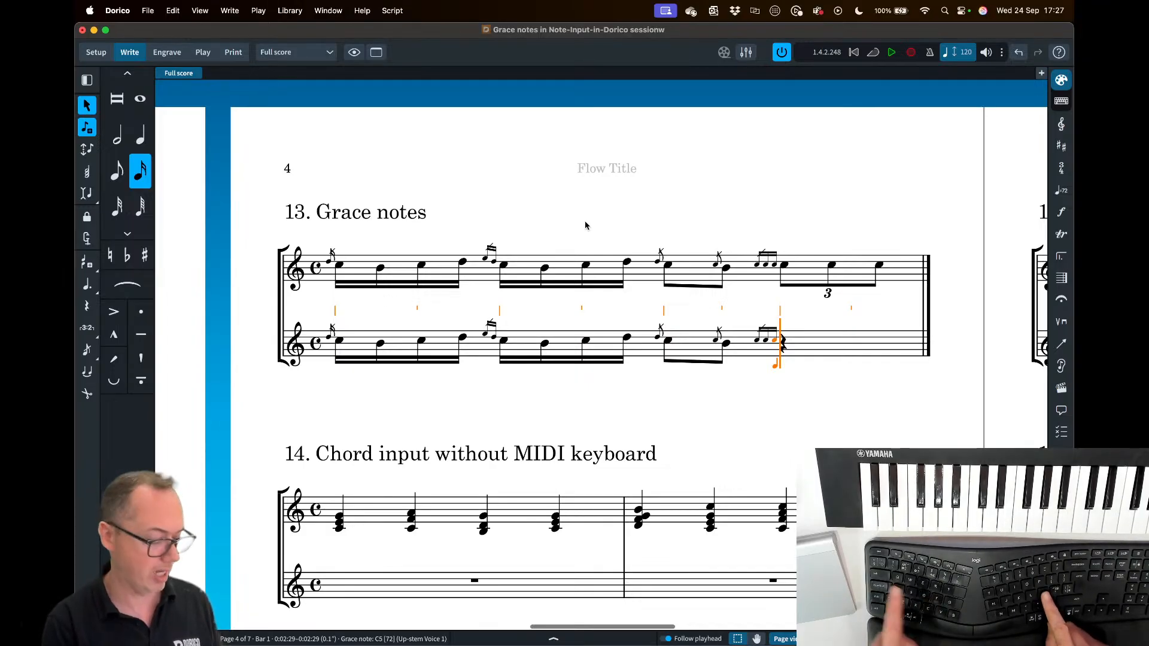
# - Enter a triplet of three eighth notes C on beat 4 of exercise 13's lower staff and end note input
pyautogui.press('5')
pyautogui.press(';')
pyautogui.write('3:2')
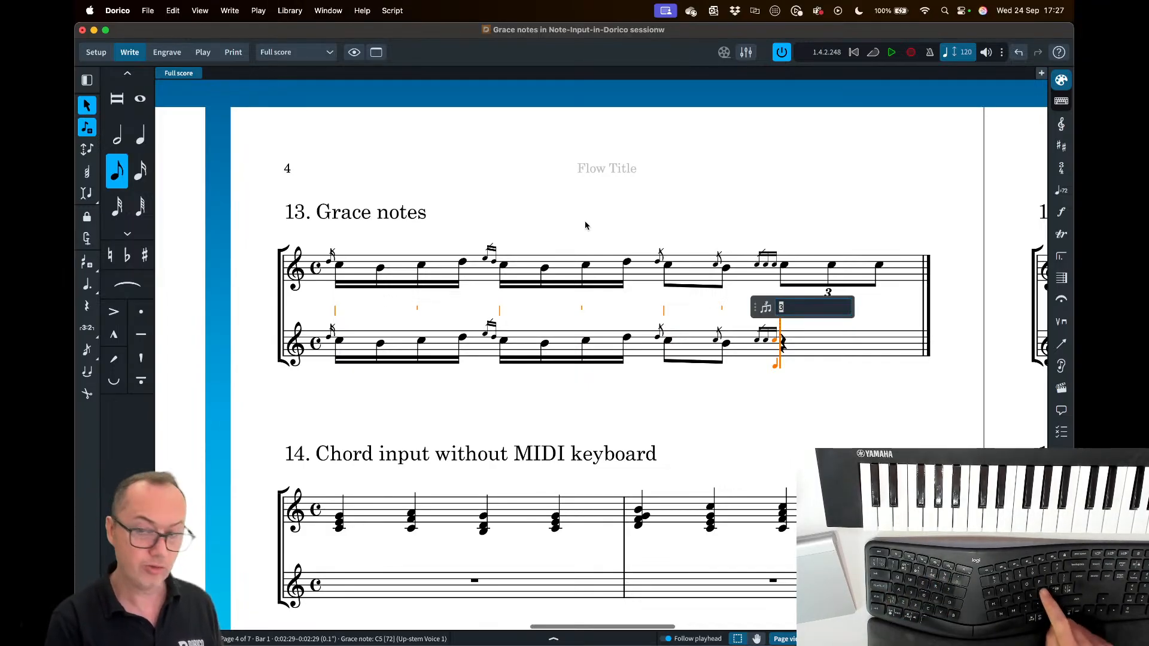
pyautogui.press('Return')
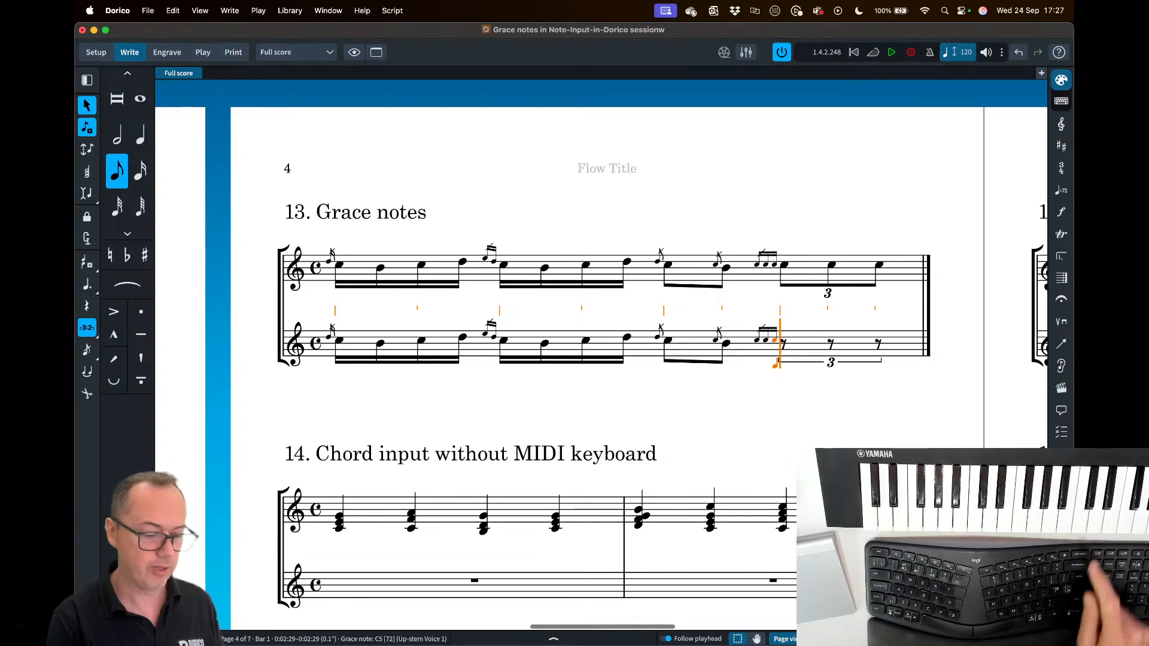
pyautogui.press('c')
pyautogui.press('c')
pyautogui.press('c')
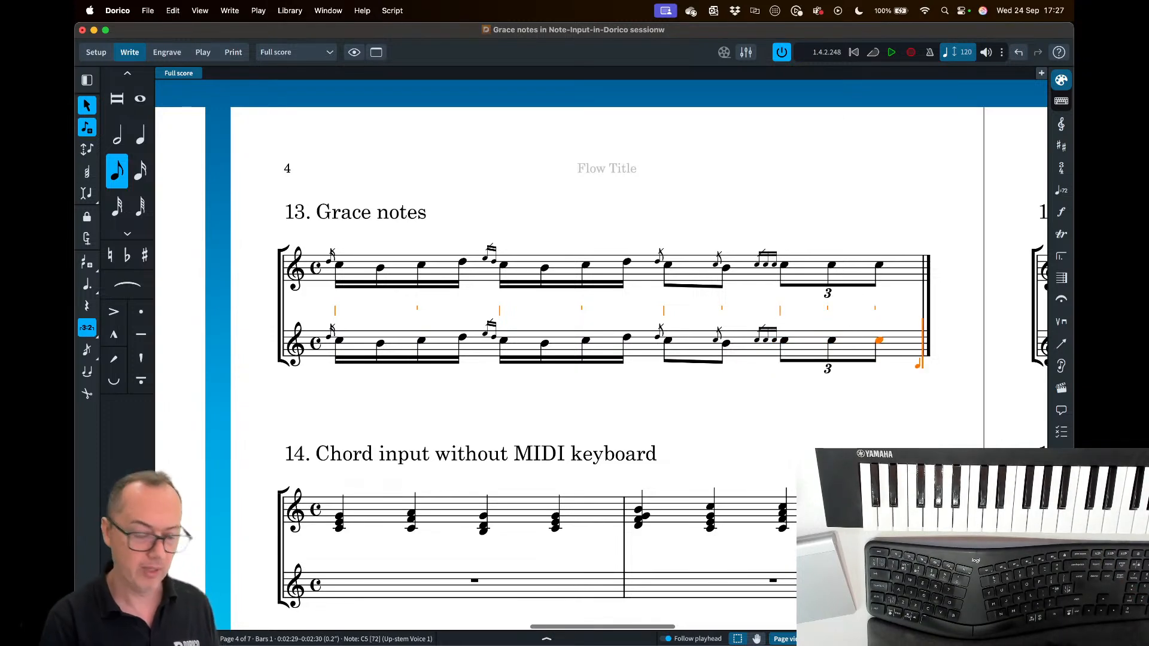
pyautogui.press('Escape')
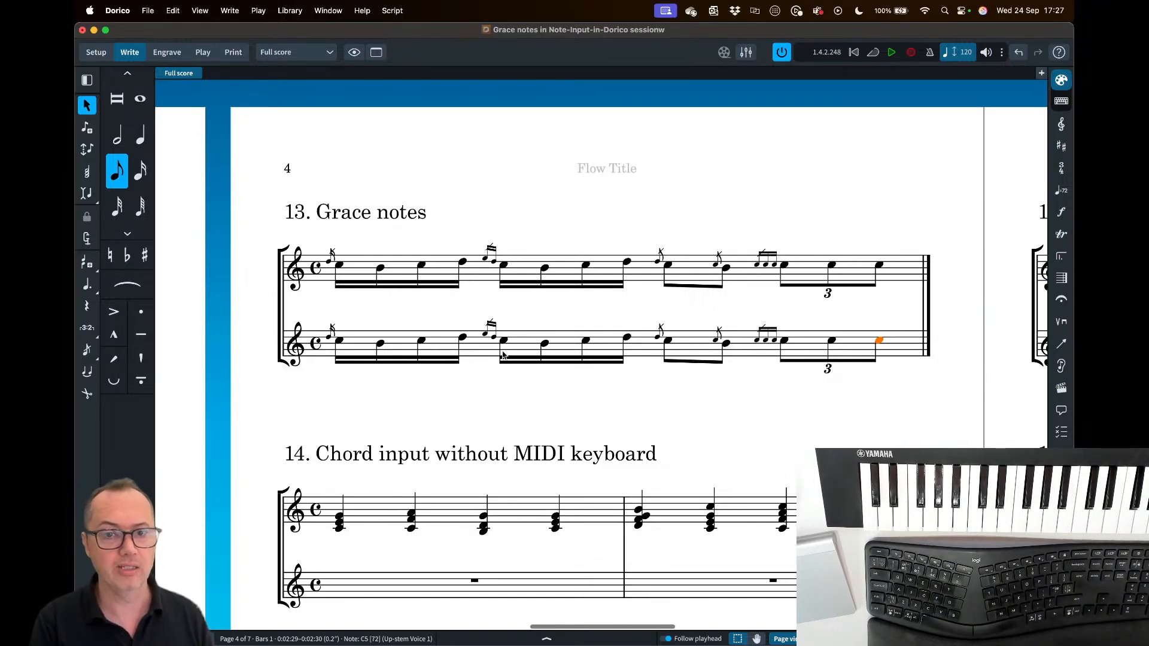
# - Start quarter-note input at bar 1 of exercise 14's lower staff with chord input turned on
pyautogui.scroll(-5, 502, 354)
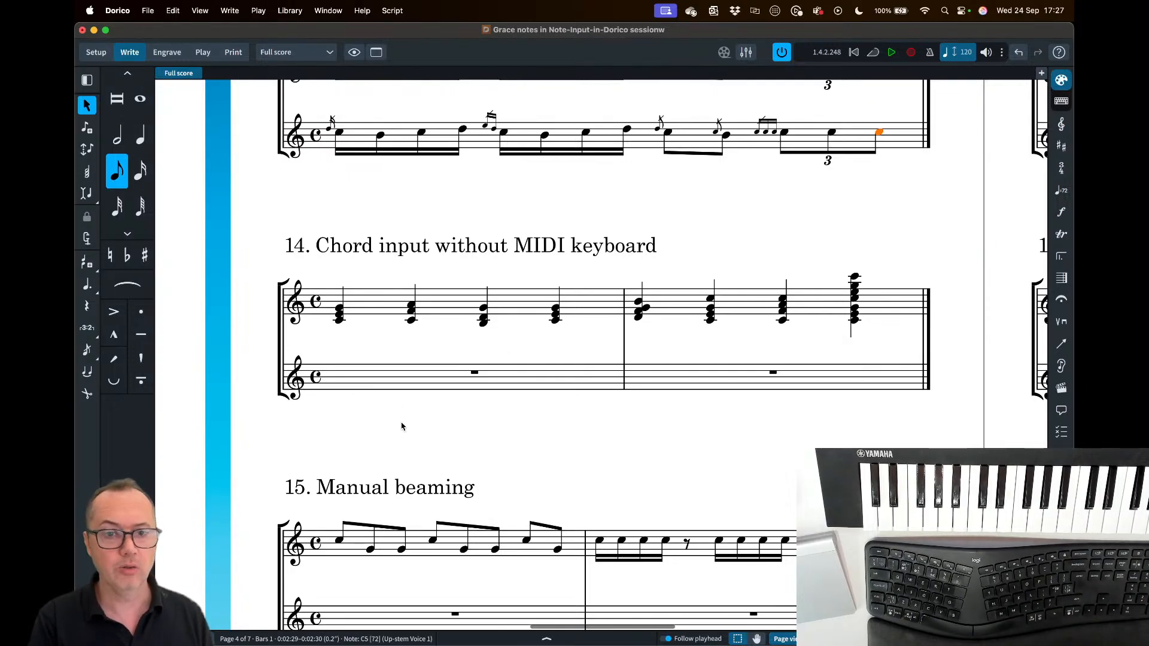
pyautogui.doubleClick(334, 375)
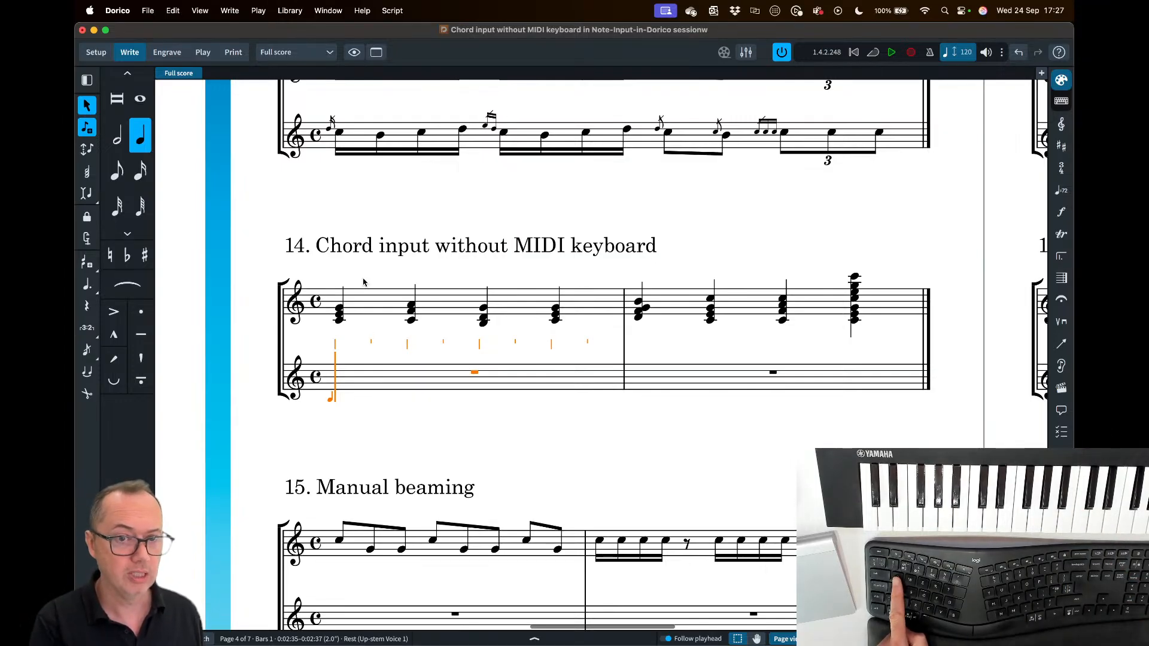
pyautogui.press('q')
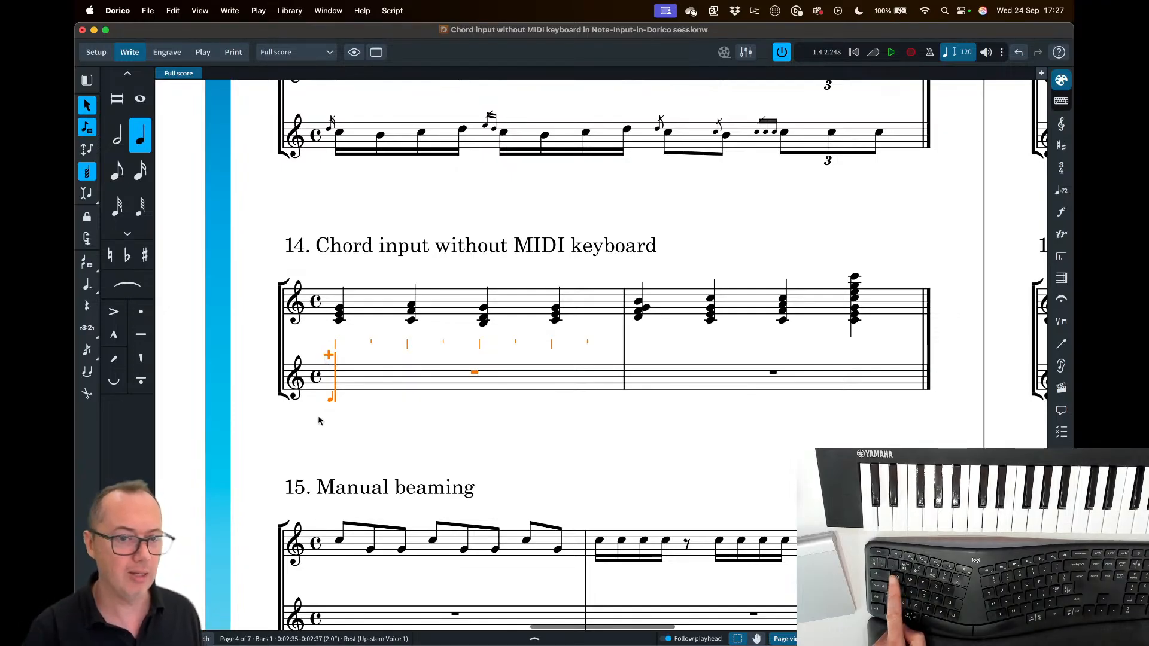
pyautogui.press('q')
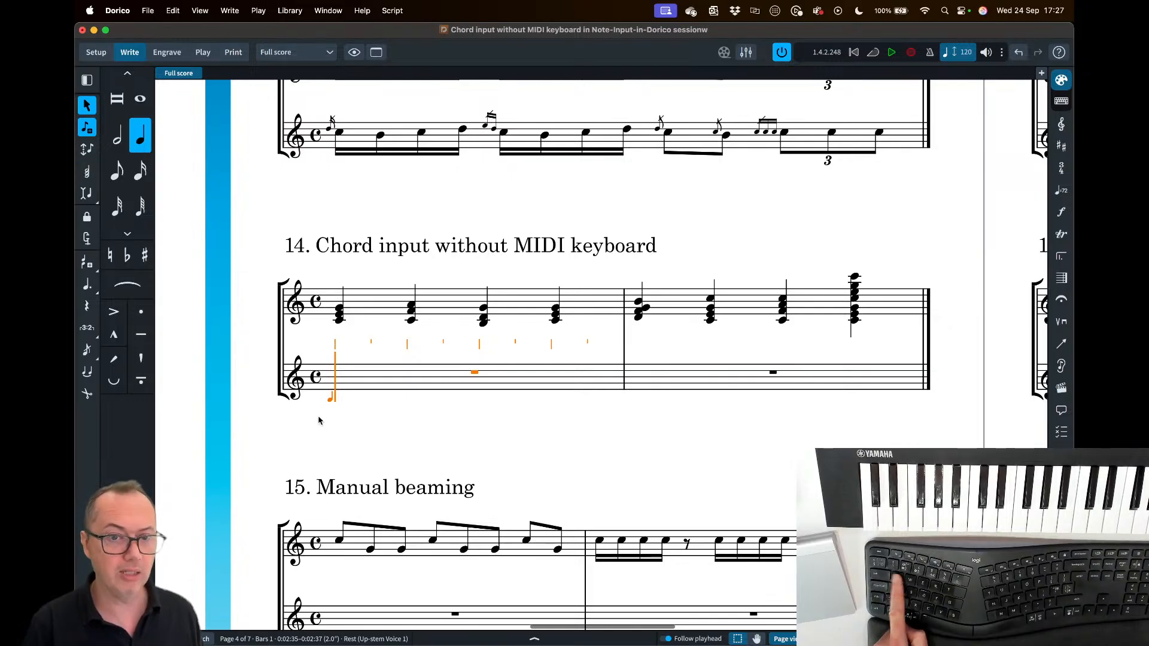
pyautogui.press('q')
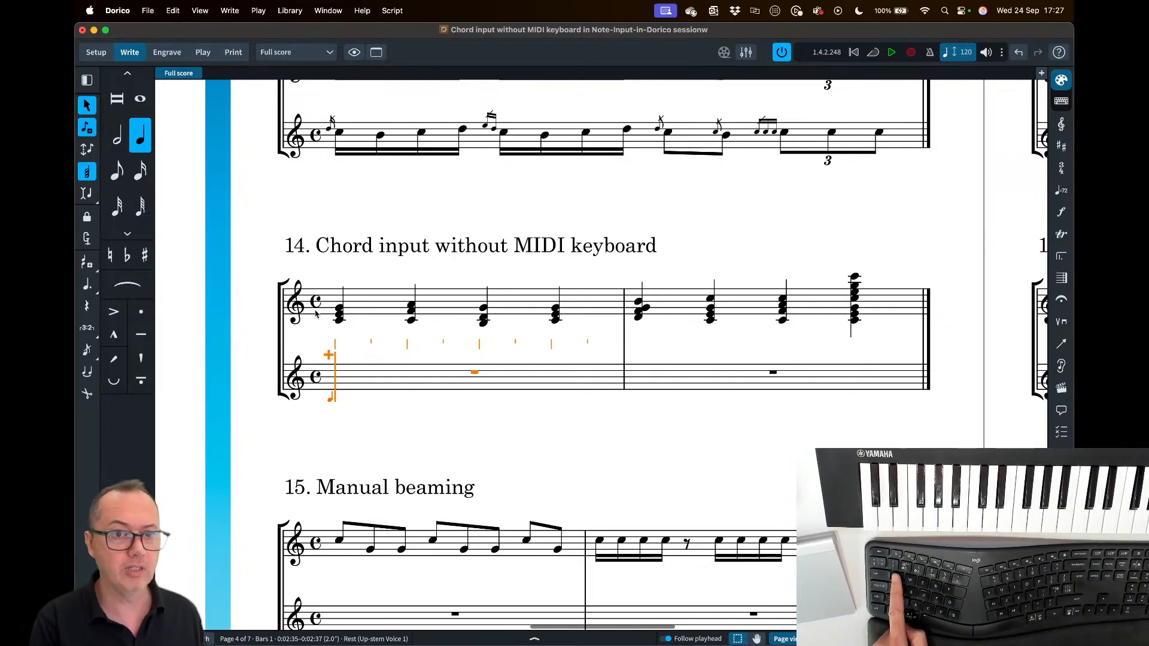
pyautogui.click(87, 172)
pyautogui.press('q')
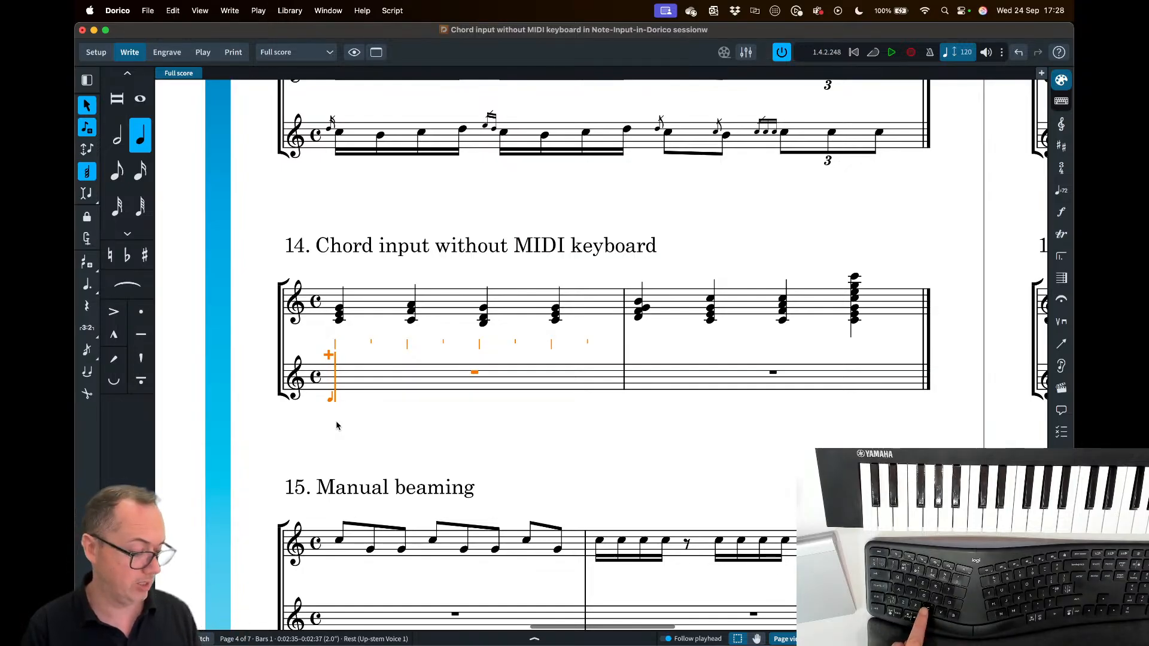
# - Enter a quarter-note chord C5, E5, G5 on beat 1 and undo its upper two notes
pyautogui.press('c')
pyautogui.press('e')
pyautogui.press('g')
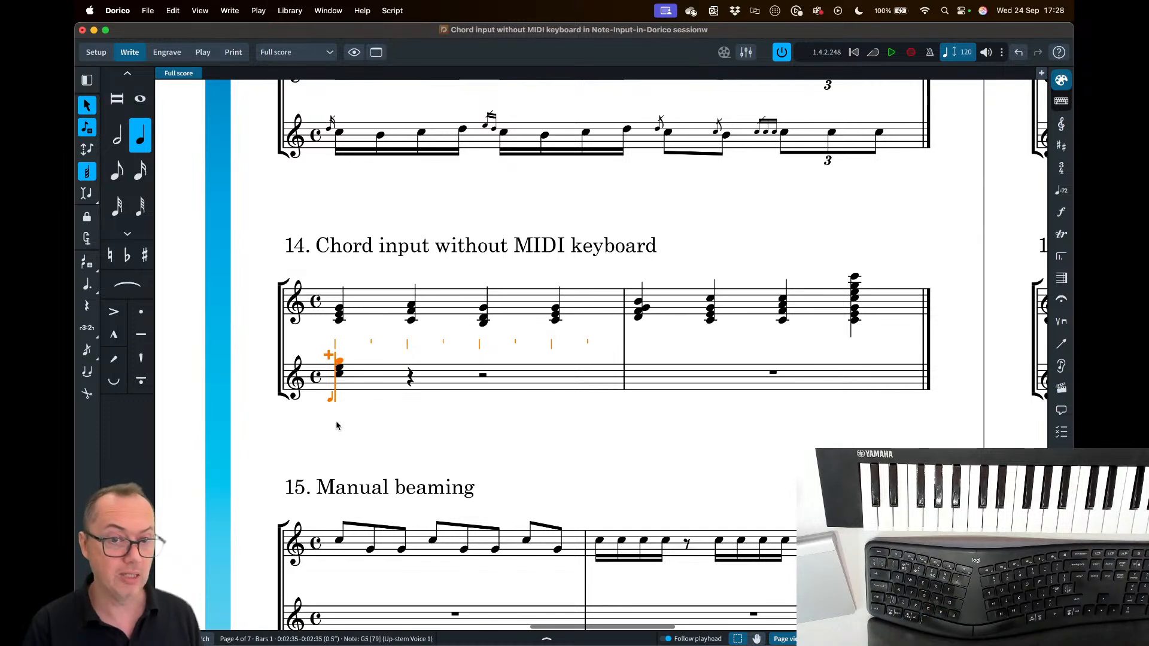
pyautogui.press('super+z')
pyautogui.press('super+z')
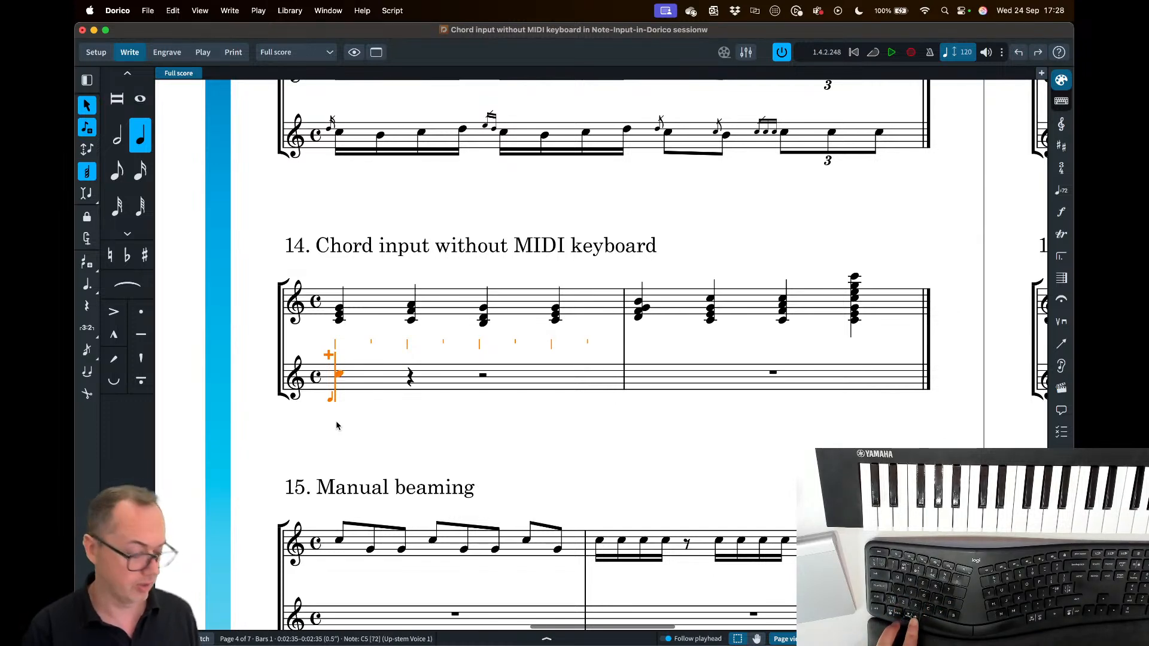
# - Lower the beat 1 C by an octave, stack E4 and G4 on it, and advance the caret to beat 2
pyautogui.press('super+alt+Down')
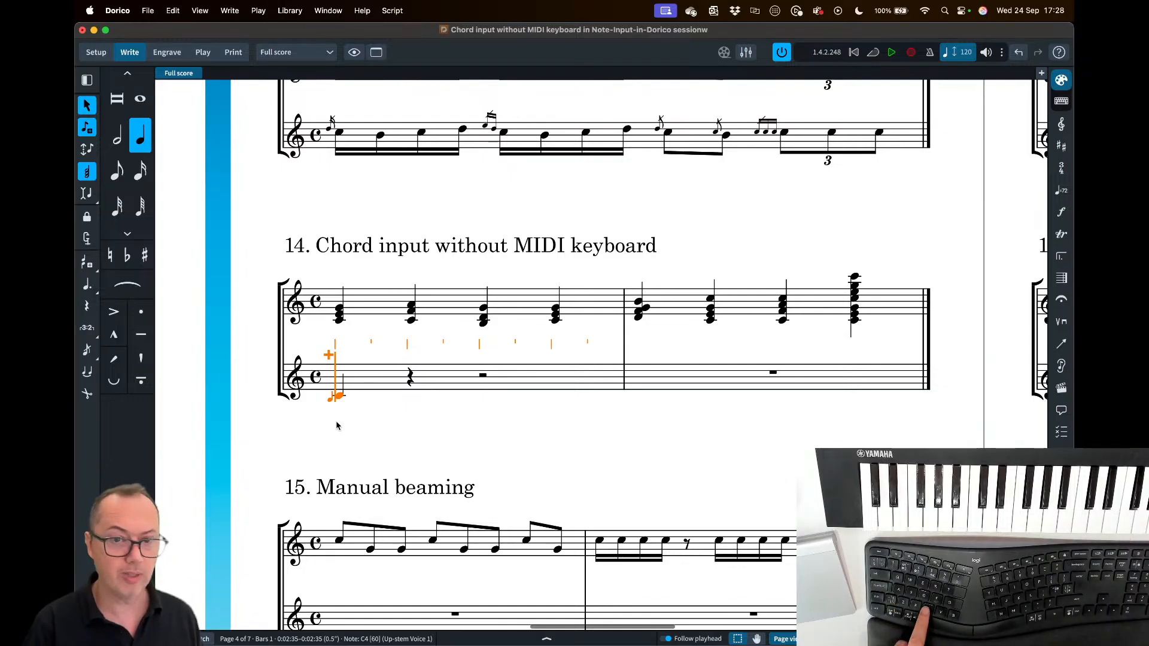
pyautogui.press('e')
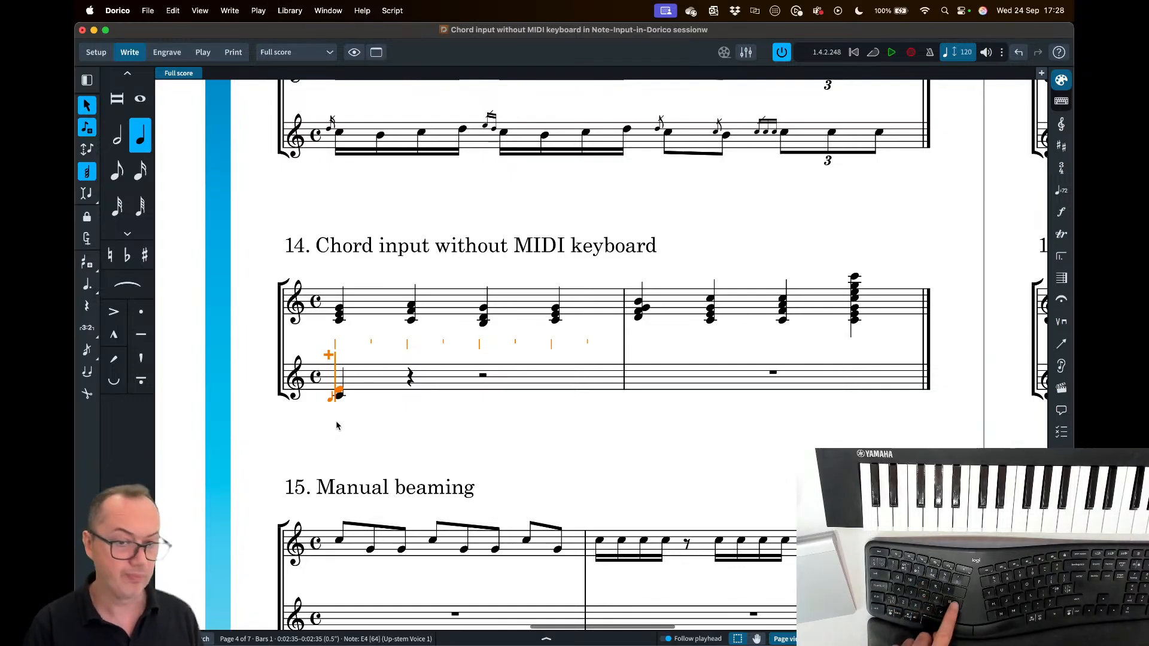
pyautogui.press('g')
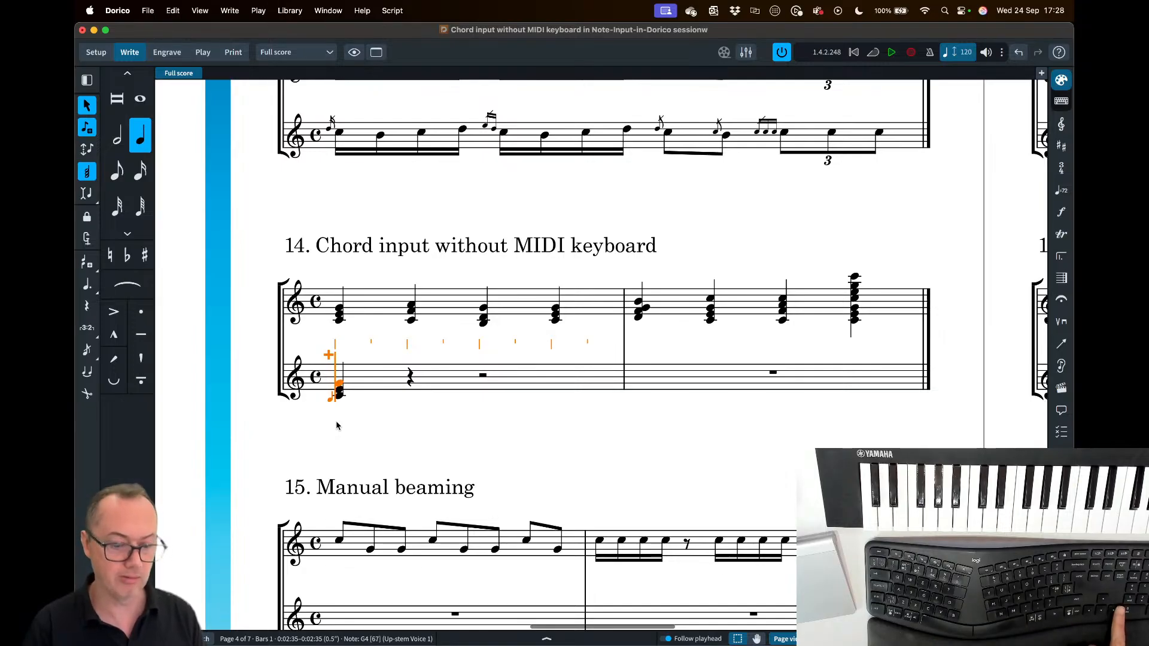
pyautogui.press('Right')
pyautogui.press('Right')
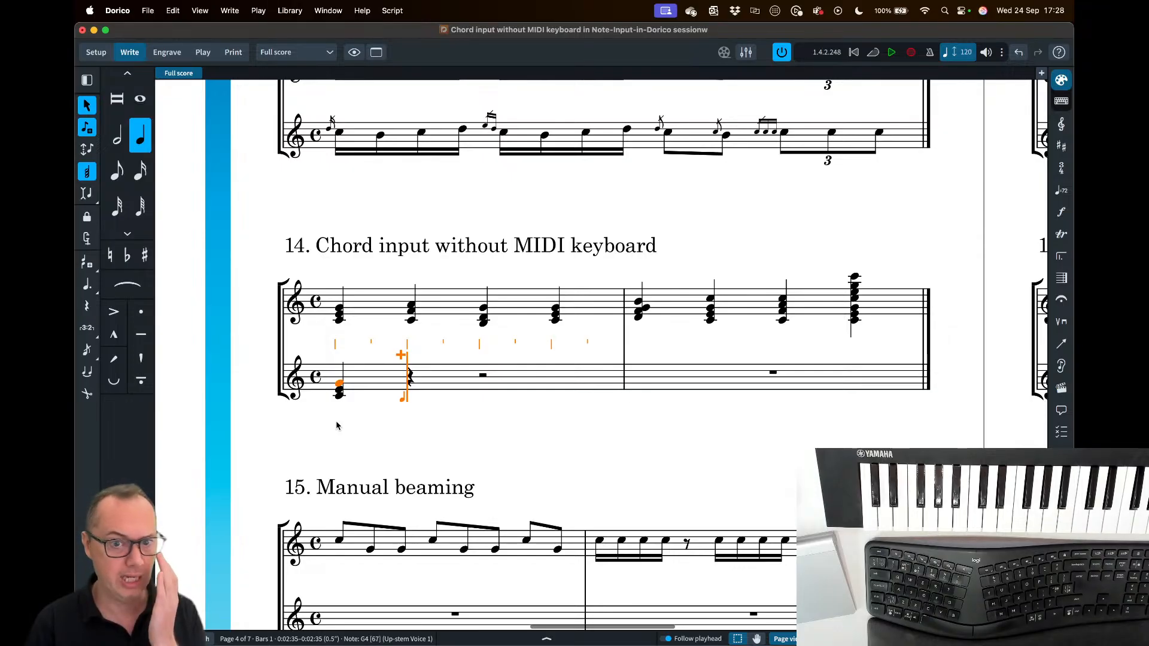
# - Enter quarter-note chords C4, F4, A4 on beat 2 and B3, D4, G4 on beat 3, advancing the caret to beat 4
pyautogui.press('f')
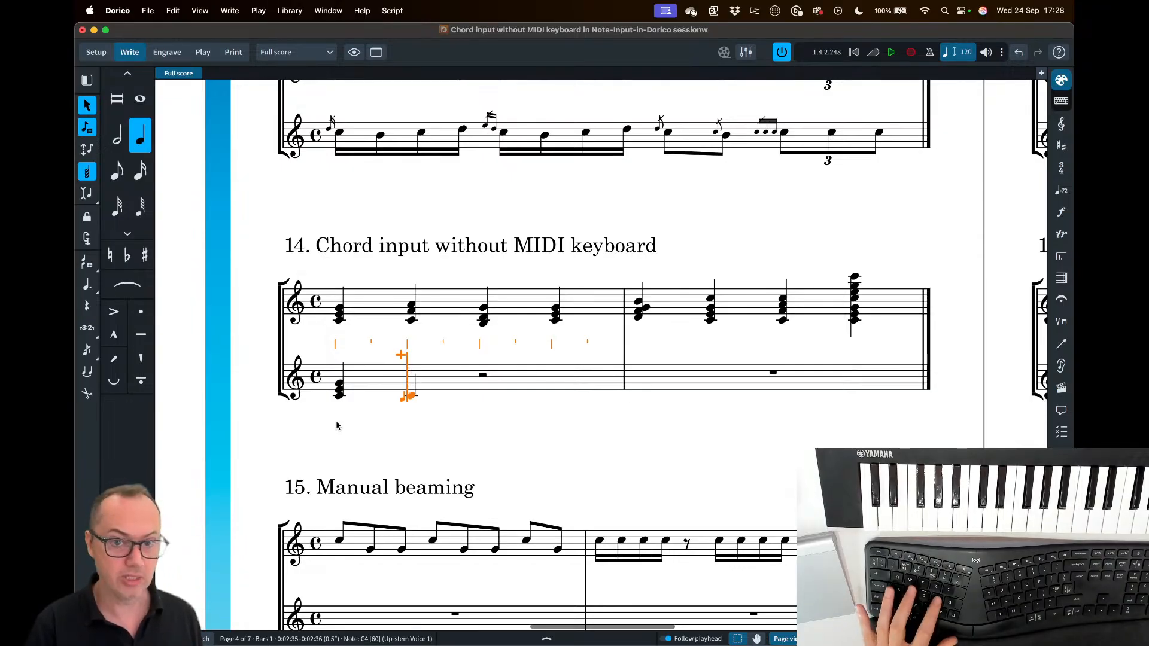
pyautogui.press('a')
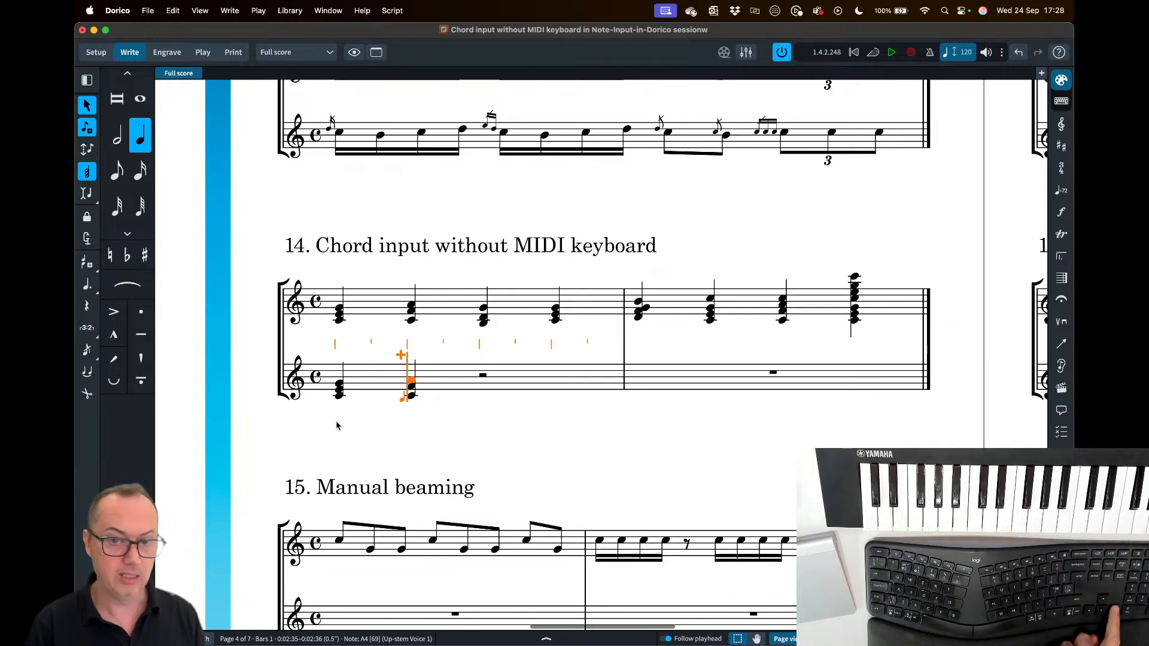
pyautogui.press('space')
pyautogui.press('d')
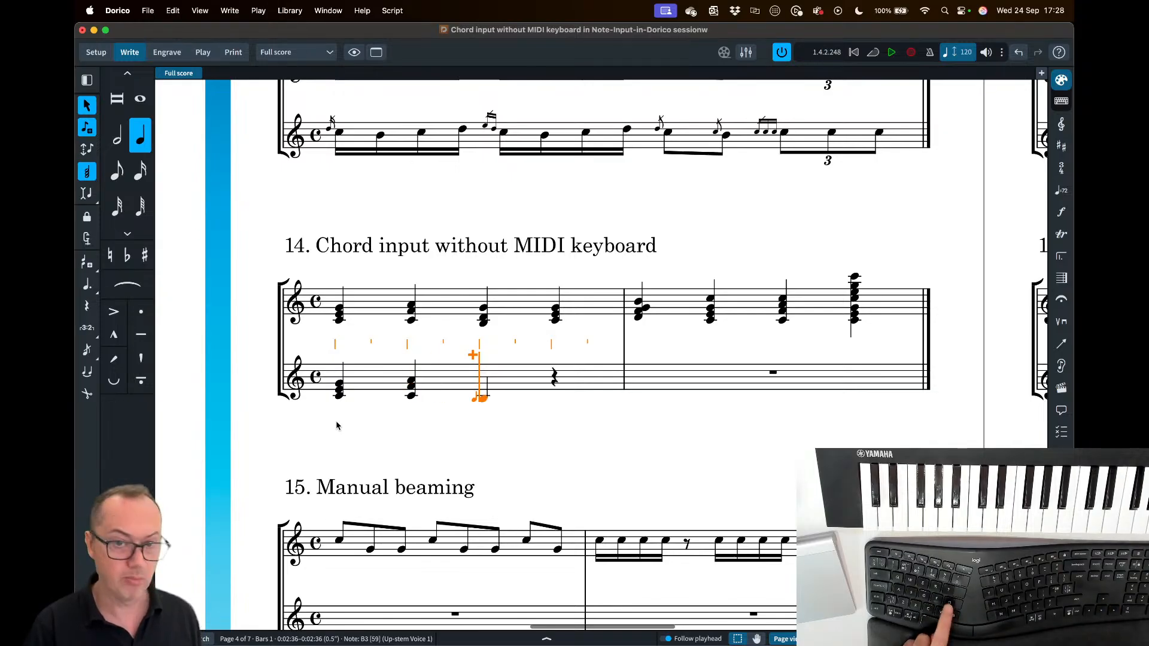
pyautogui.press('g')
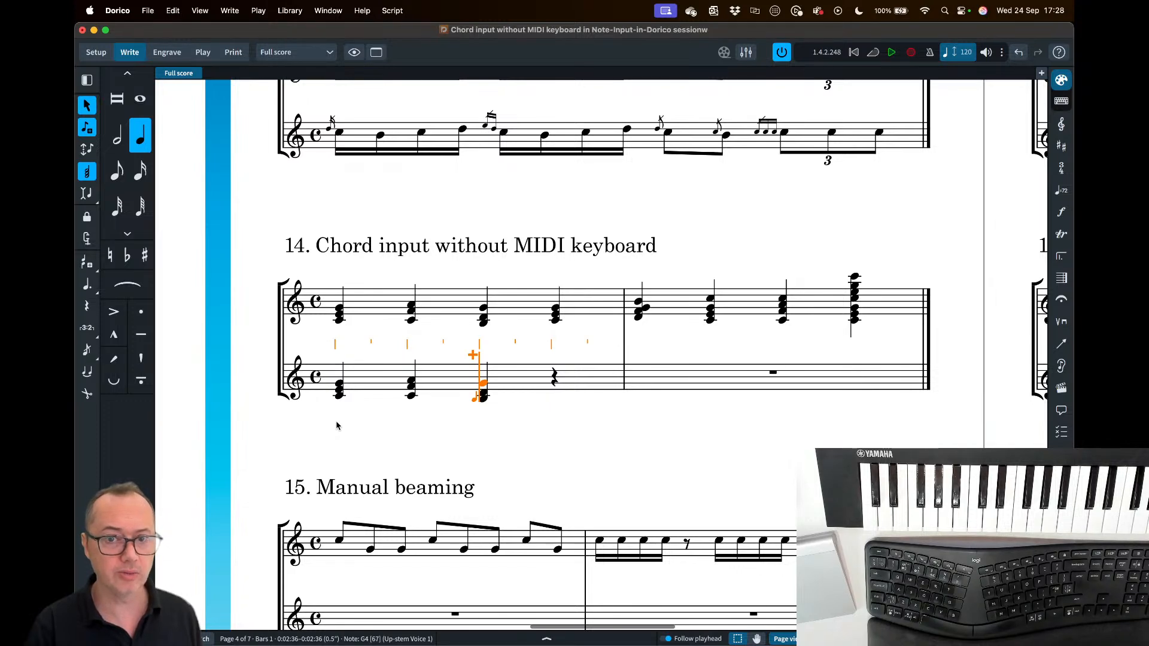
pyautogui.press('space')
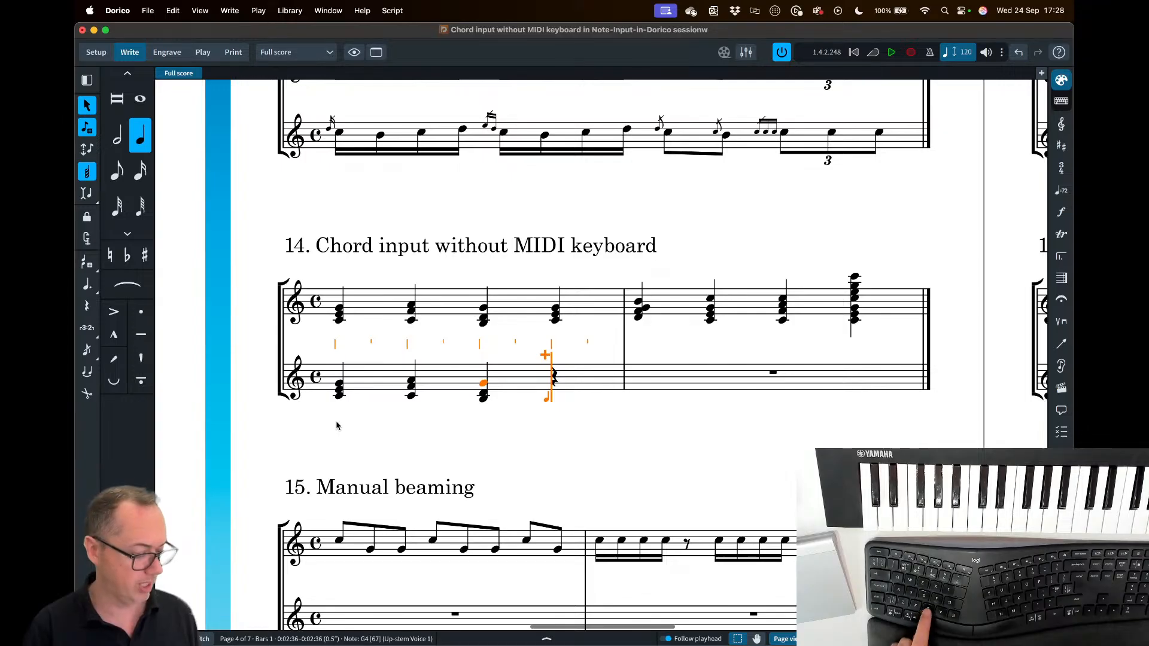
# - Enter the quarter-note chord C4, E4, G4 on beat 4 and advance the caret to the start of bar 2
pyautogui.press('c')
pyautogui.press('e')
pyautogui.press('g')
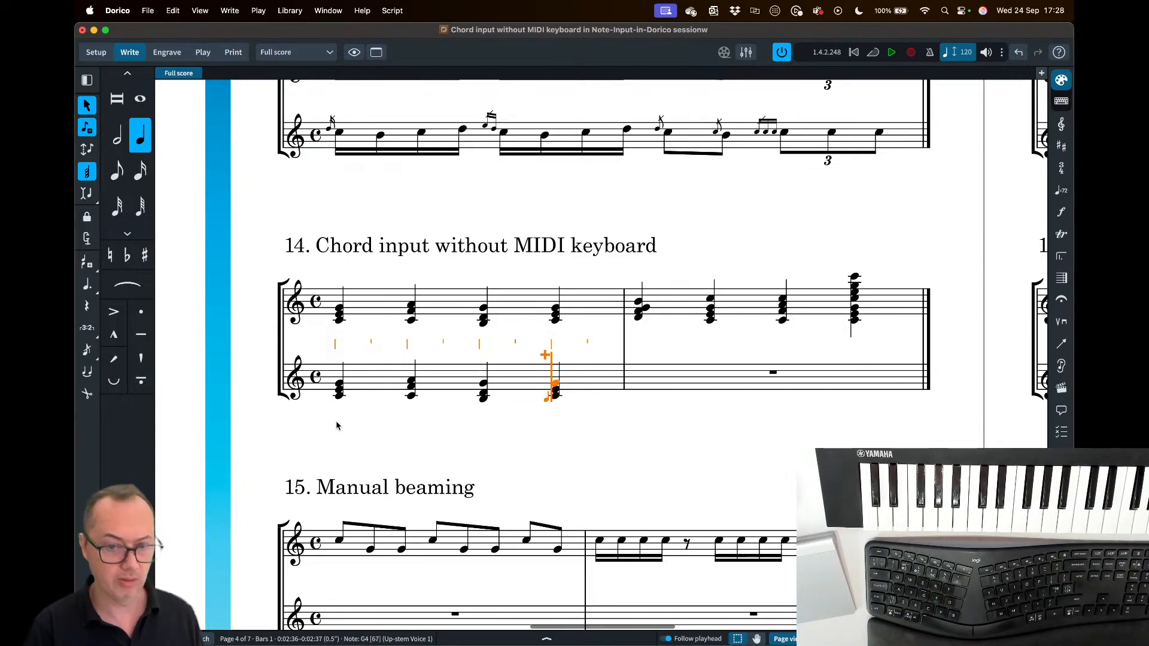
pyautogui.press('Right')
pyautogui.press('Right')
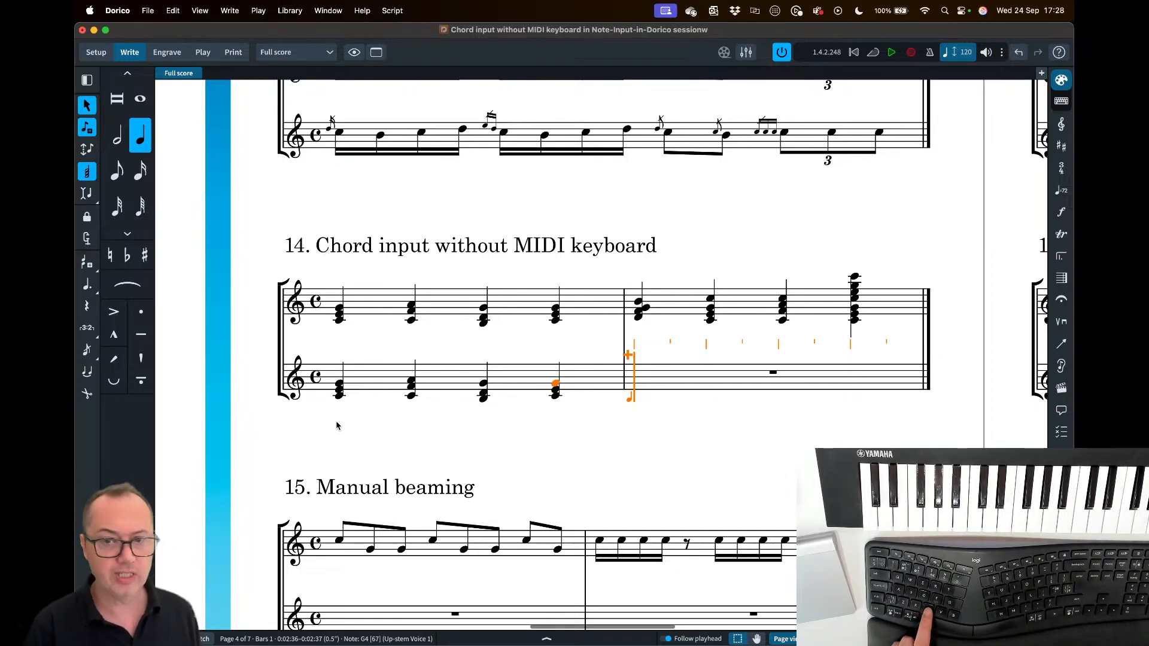
# - Turn off chord input, enter quarter notes C4 on beats 1 to 3 of bar 2, and select all three outside note input
pyautogui.press('q')
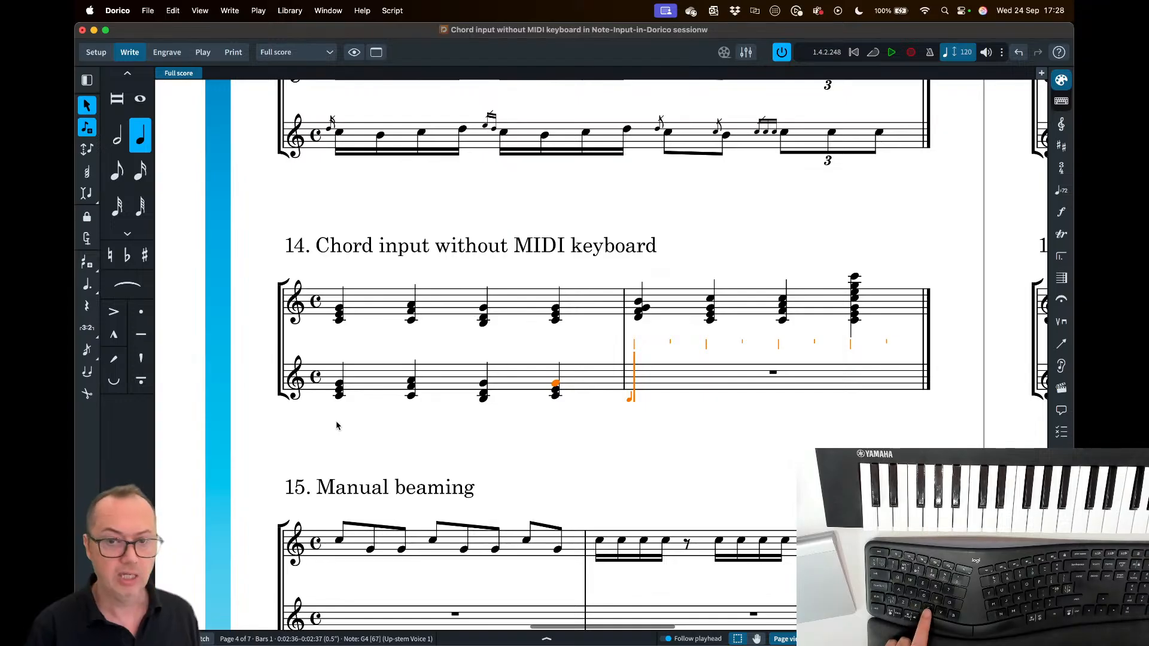
pyautogui.press('c')
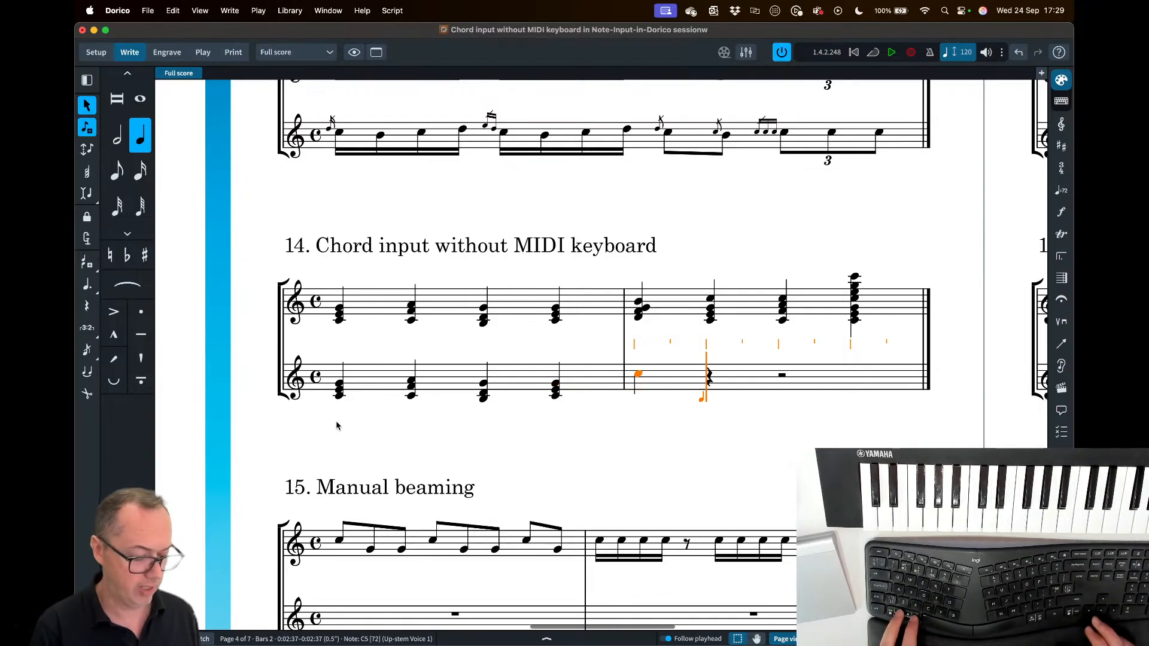
pyautogui.hotkey('ctrl', 'alt', 'Down')
pyautogui.press('c')
pyautogui.press('c')
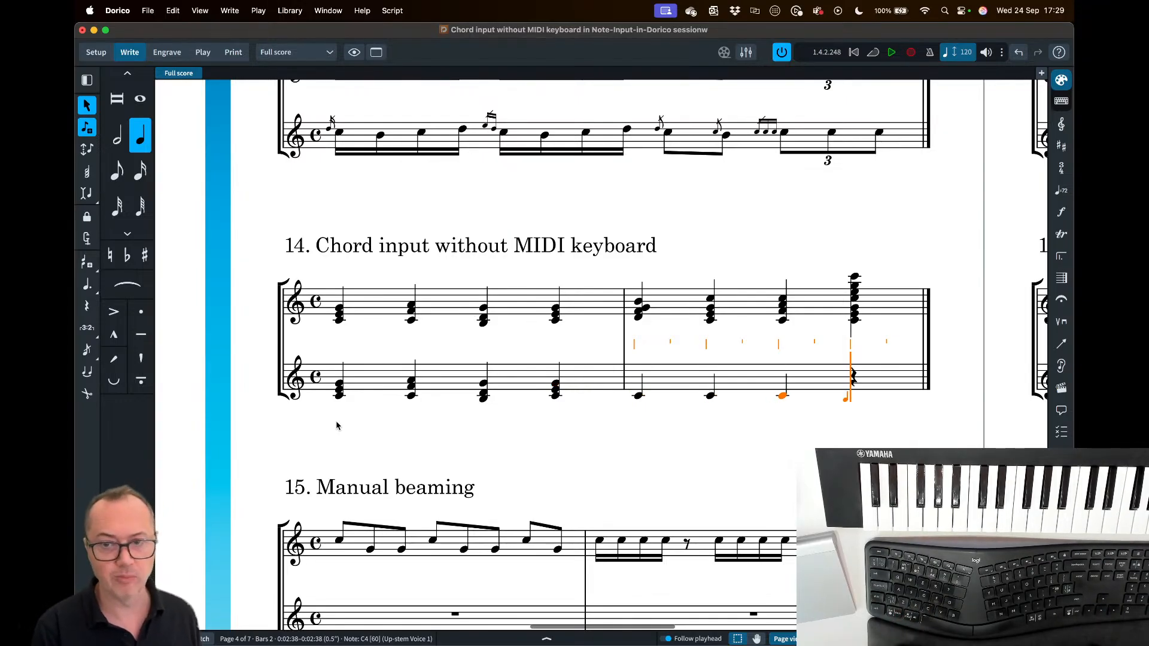
pyautogui.press('Escape')
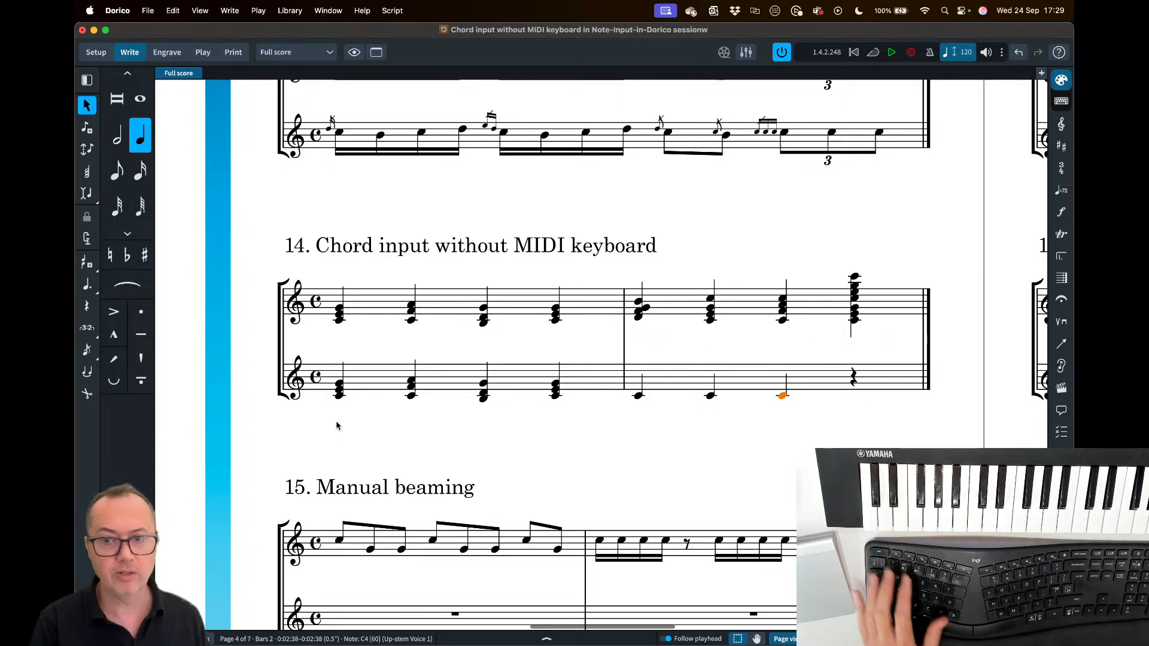
pyautogui.keyDown('shift'); pyautogui.click(638, 398); pyautogui.keyUp('shift')
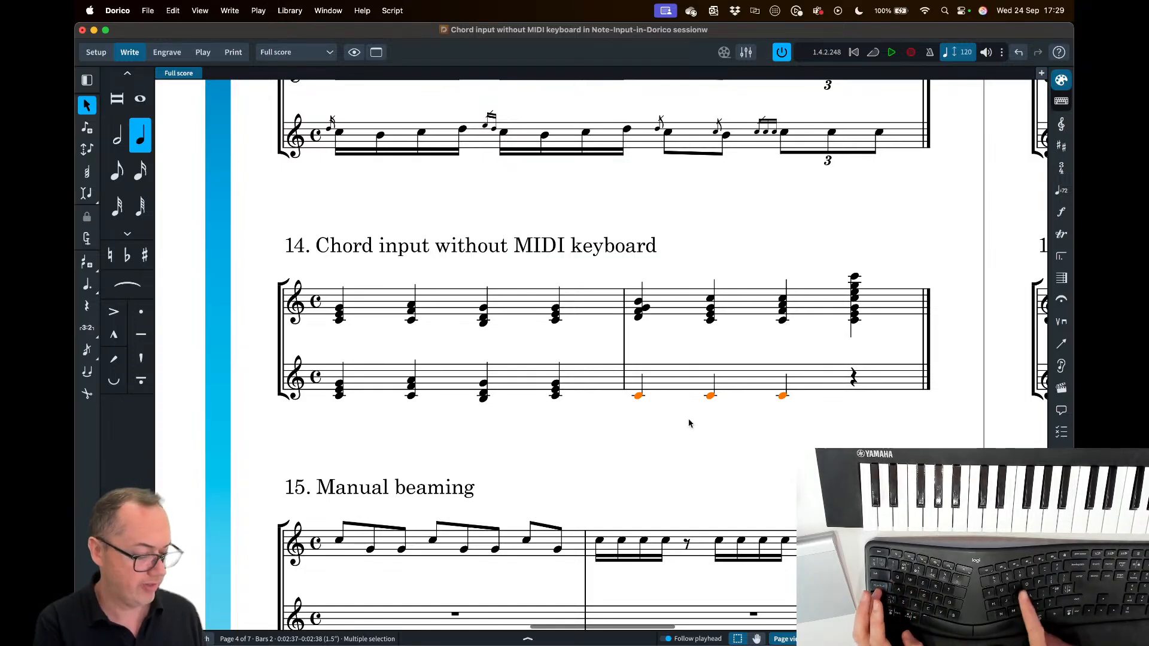
# - Add a note a third above each of the three selected Cs in bar 2, and undo the addition
pyautogui.hotkey('shift', 'i')
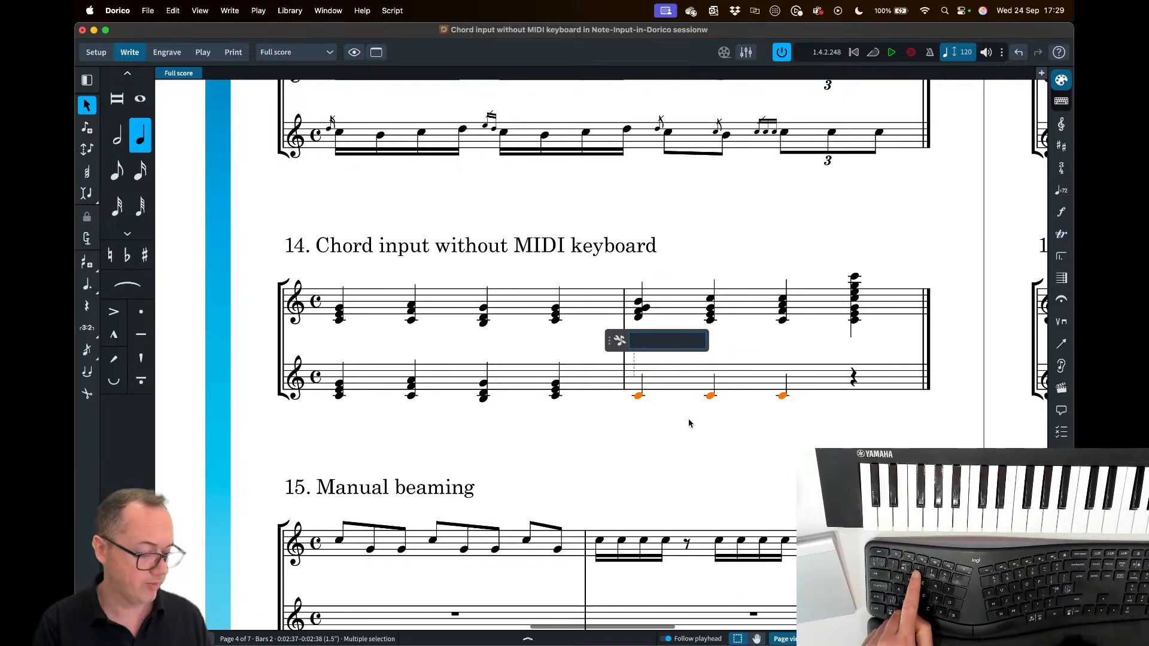
pyautogui.press('Return')
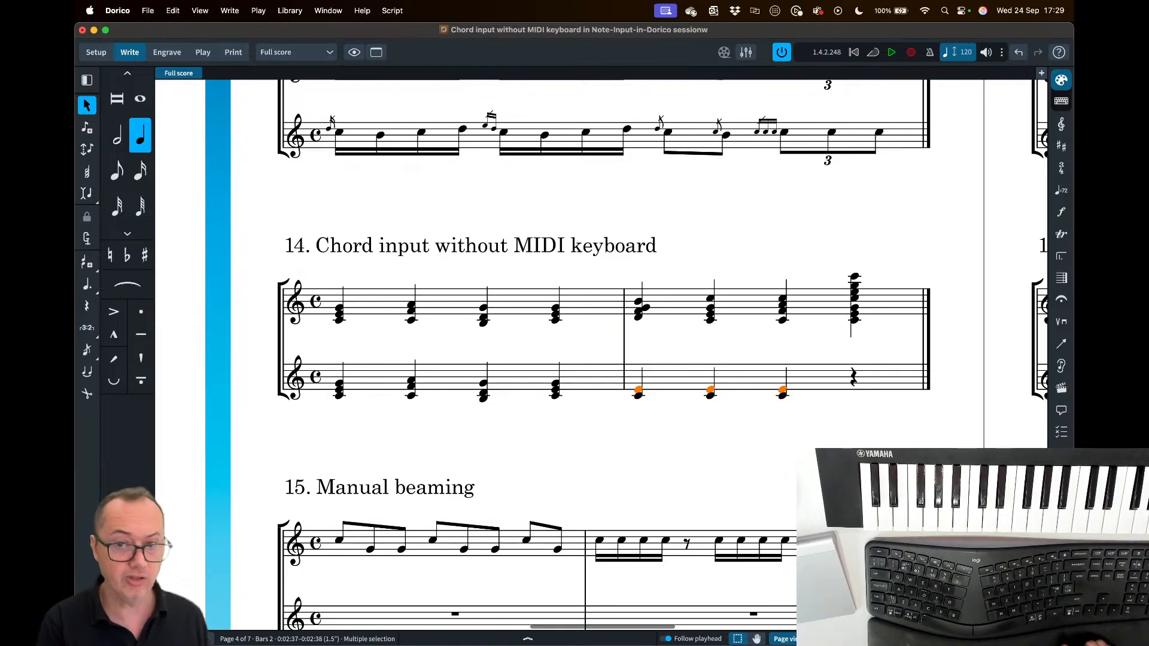
pyautogui.press('super+z')
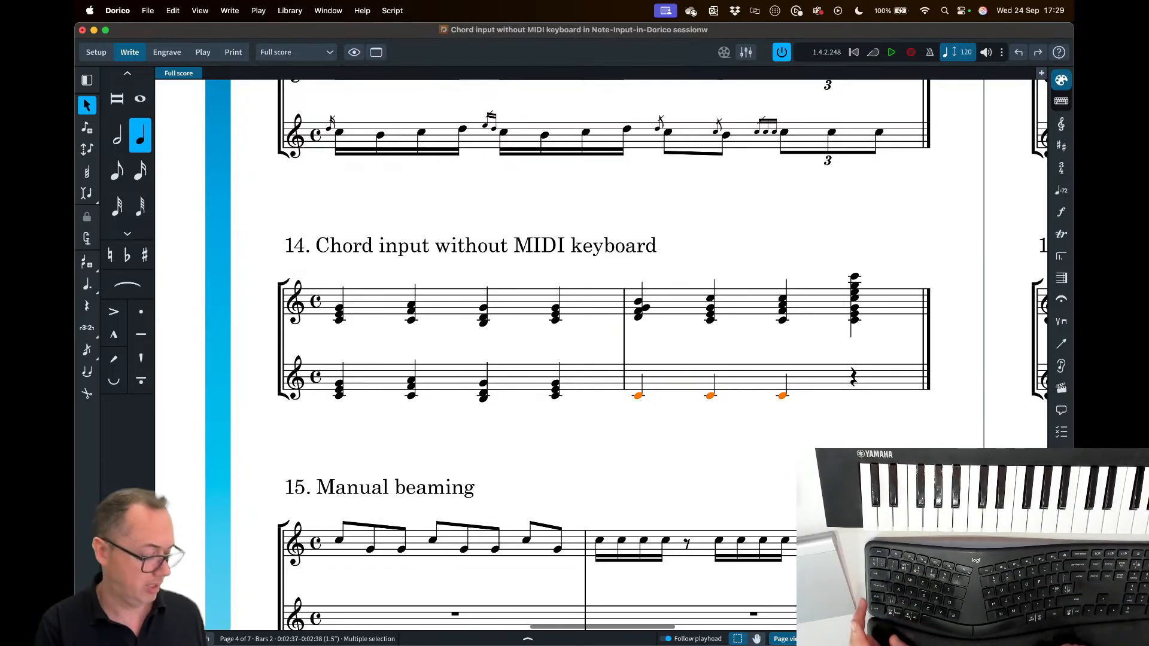
# - Add a note a minor third above each of the three selected Cs in bar 2, and undo the addition
pyautogui.hotkey('shift', 'i')
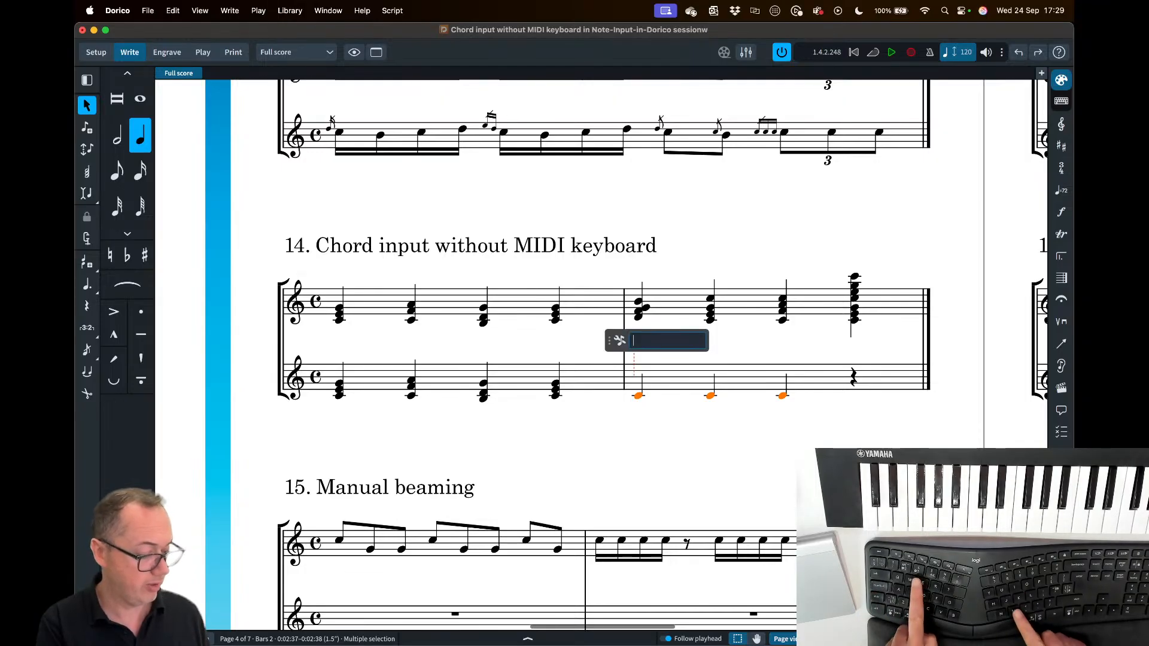
pyautogui.press('Return')
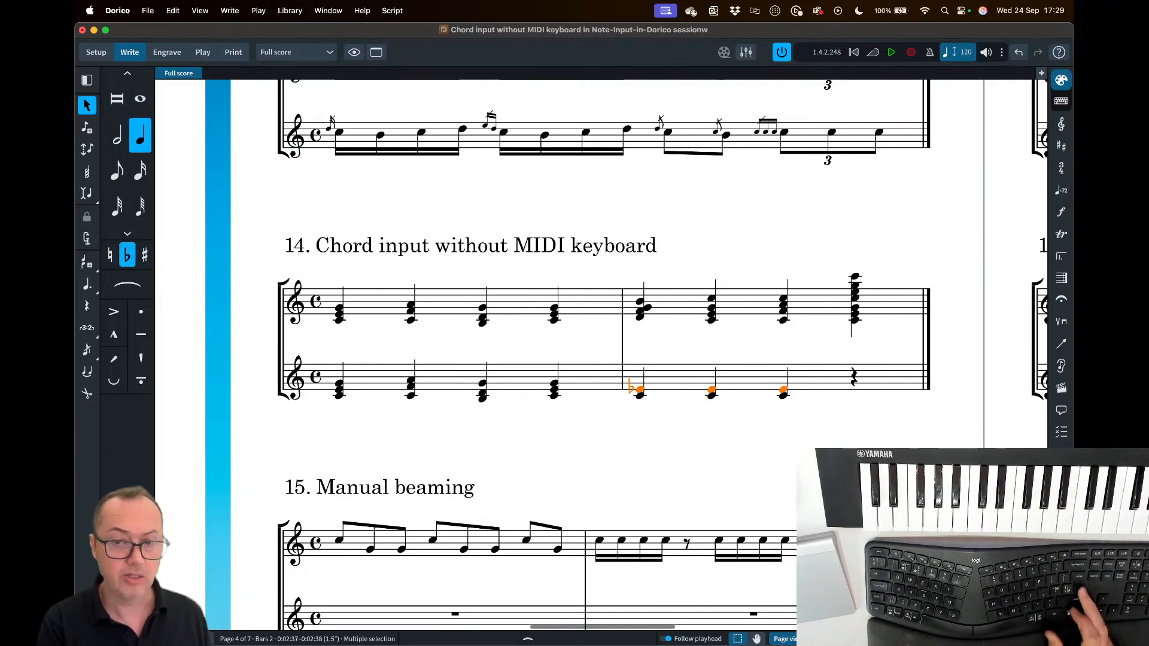
pyautogui.press('super+z')
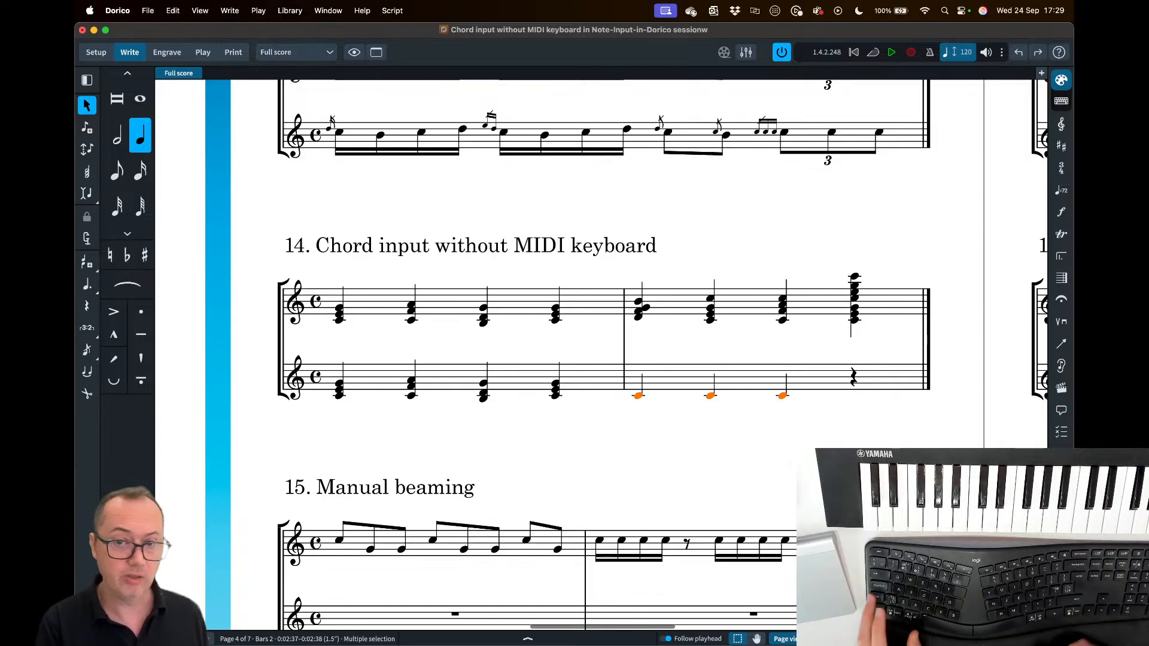
# - Add the intervals m3,5,7 above each of the three selected Cs in bar 2, and undo the addition
pyautogui.hotkey('shift', 'i')
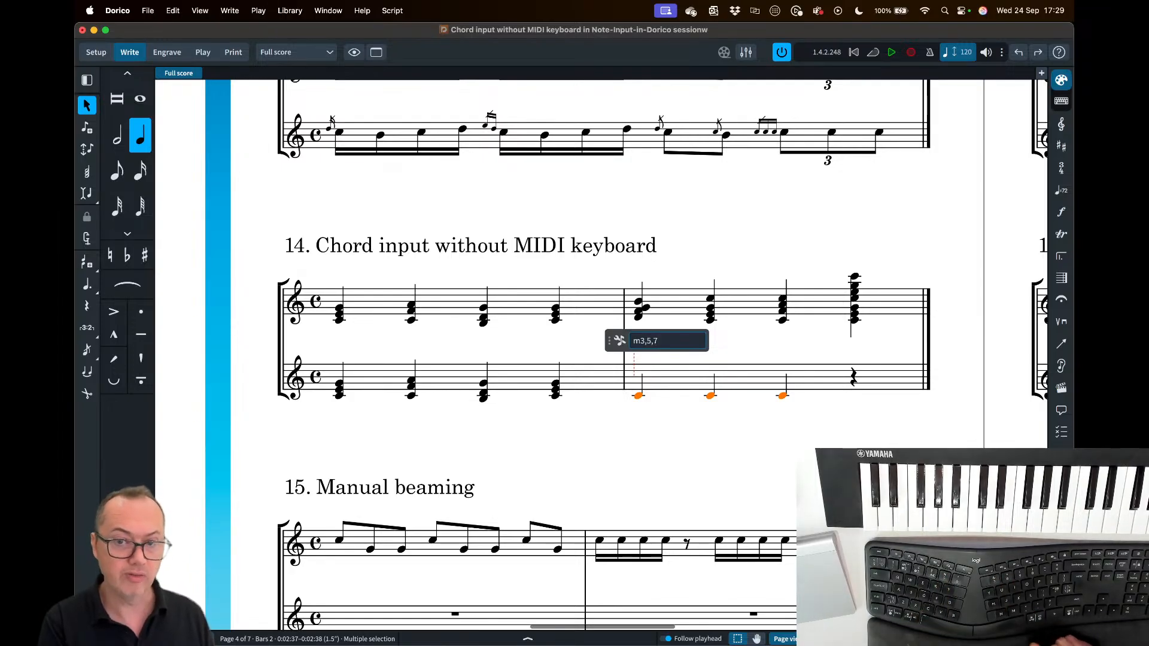
pyautogui.write('m3,5,7')
pyautogui.press('Return')
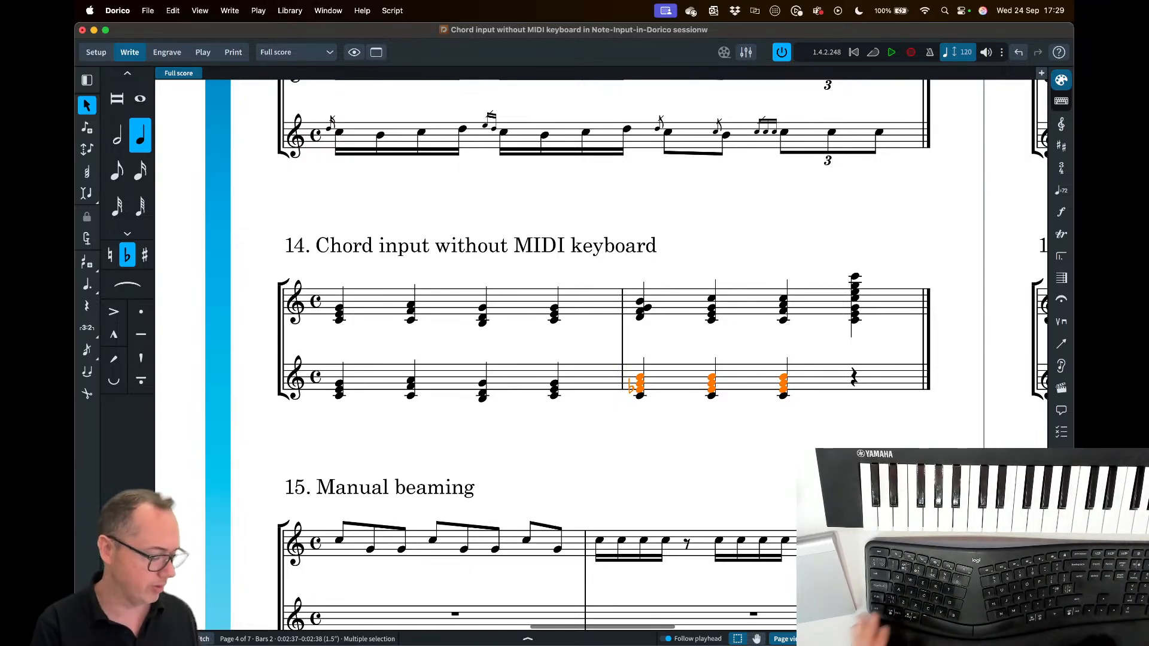
pyautogui.press('super+z')
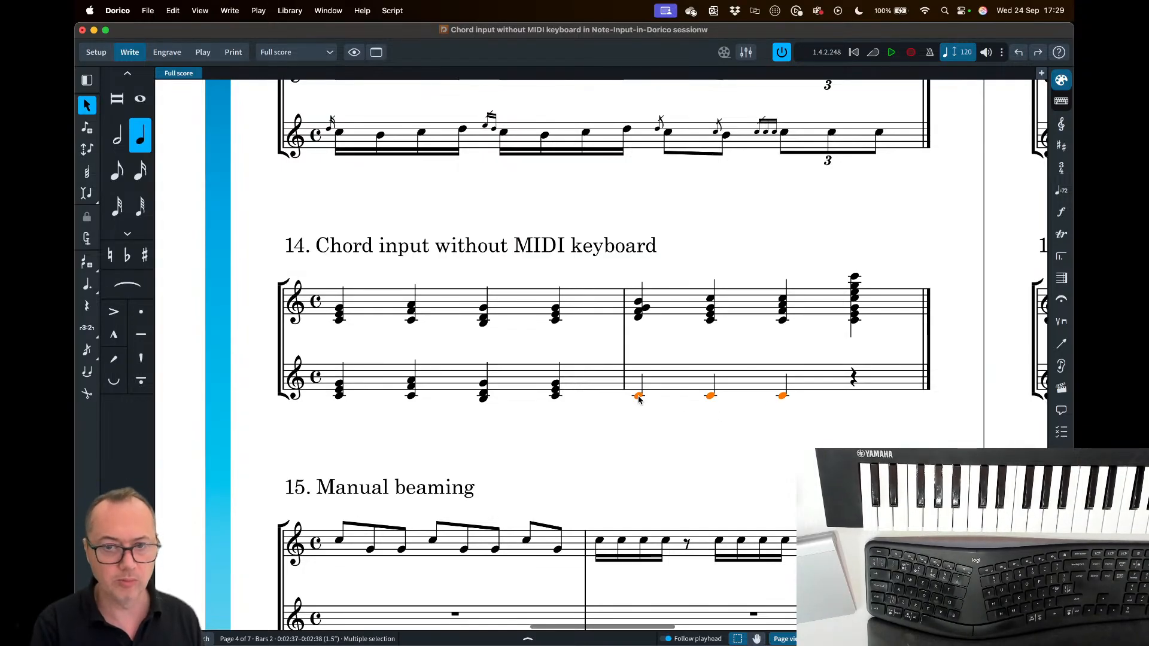
pyautogui.hotkey('shift', 'n')
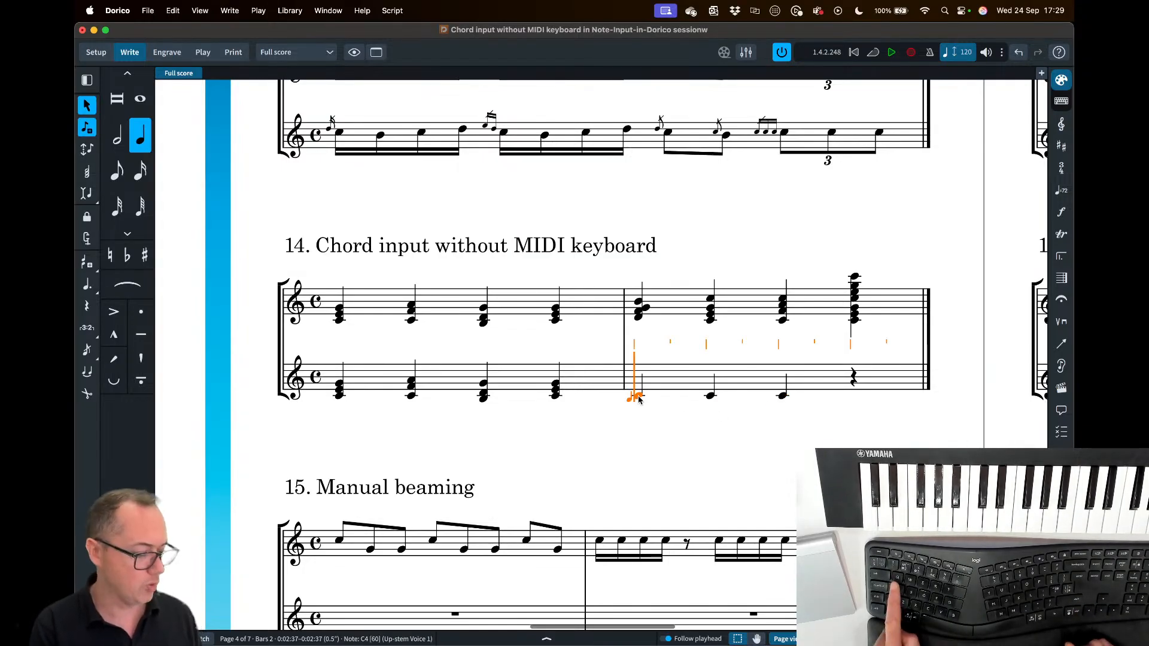
pyautogui.press('q')
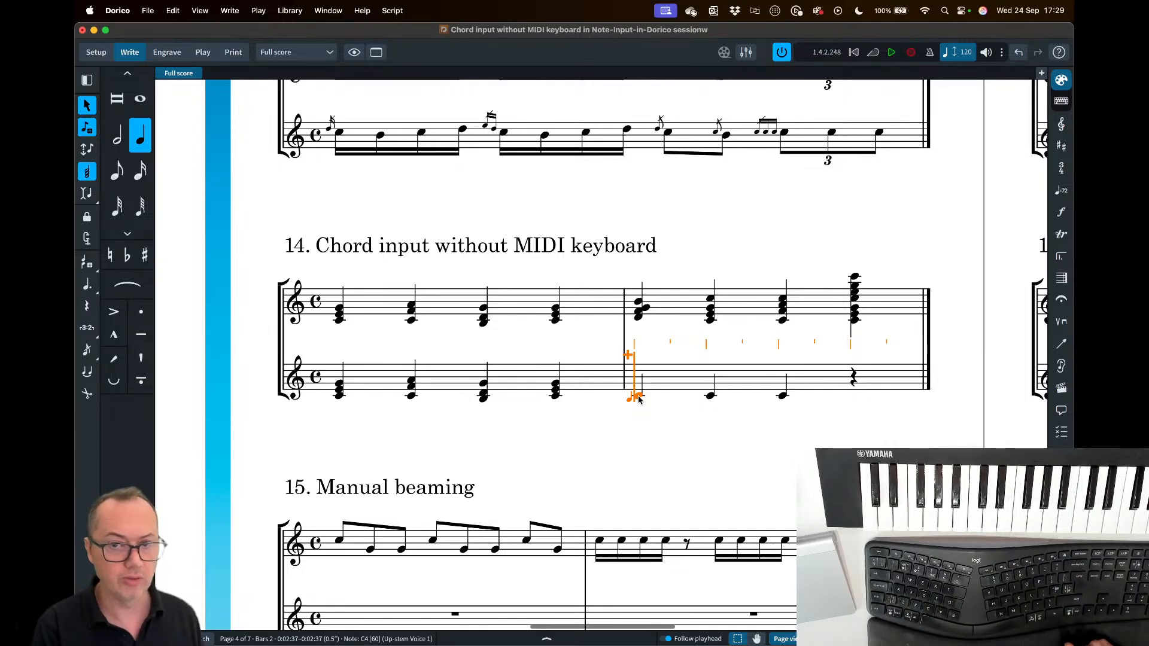
pyautogui.press('Escape')
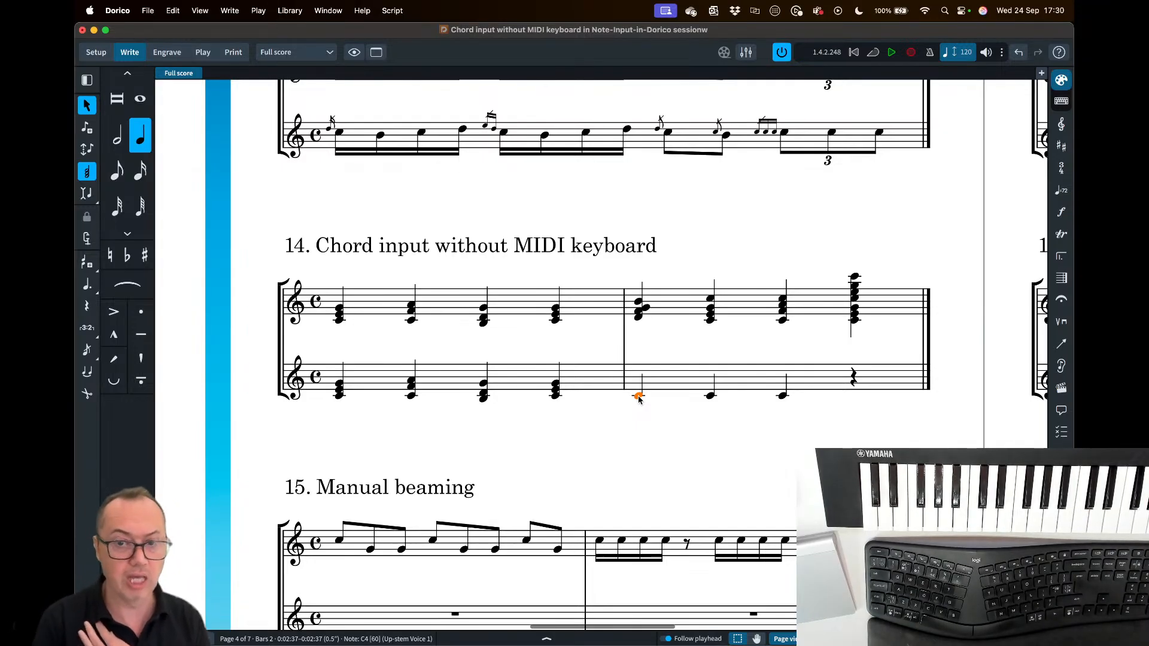
# - With chord input off, enter eighth notes C5, G4, G4, C5, G4, G4, C5, G4 in bar 1 of exercise 15's empty staff
pyautogui.scroll(-5, 584, 432)
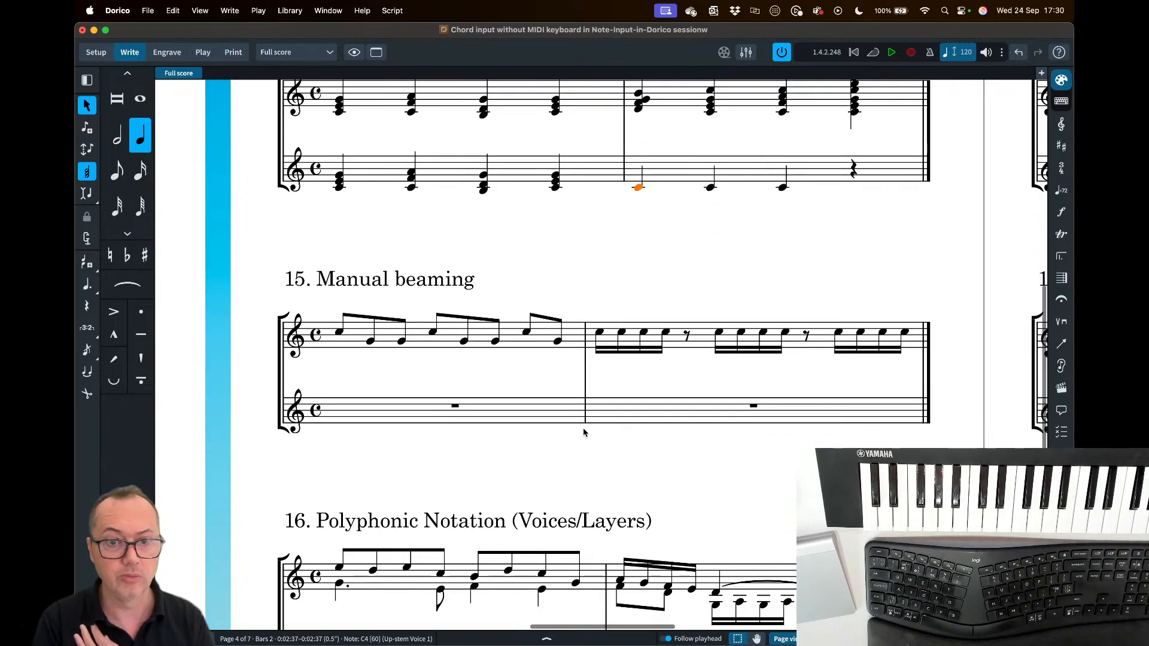
pyautogui.scroll(-1, 536, 443)
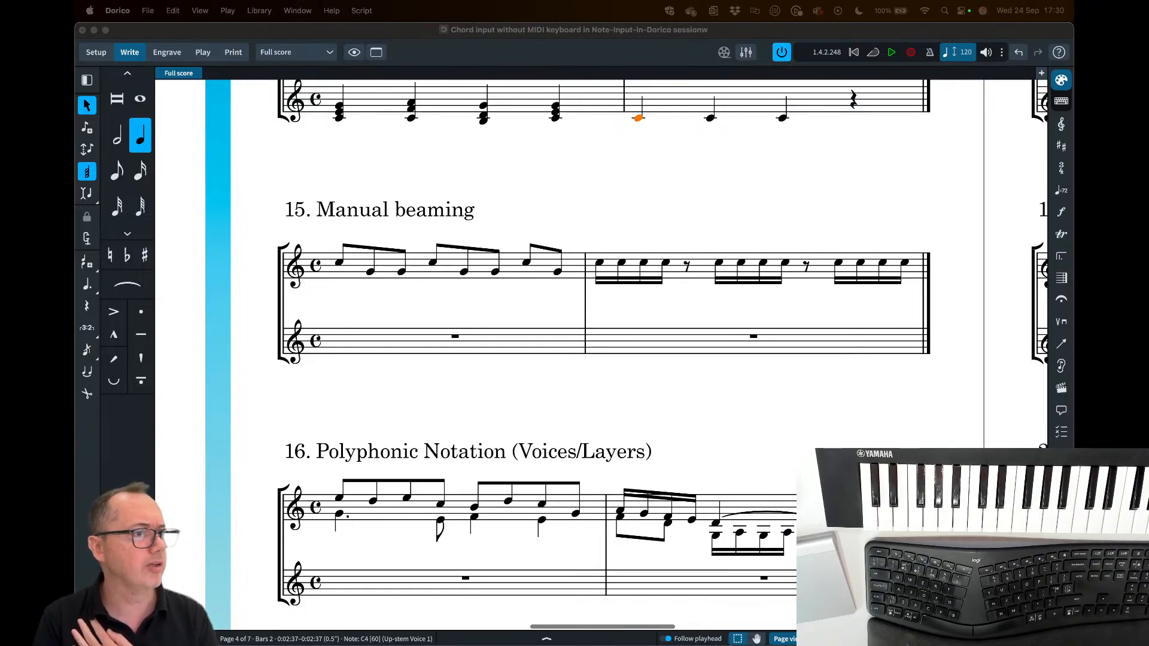
pyautogui.doubleClick(335, 346)
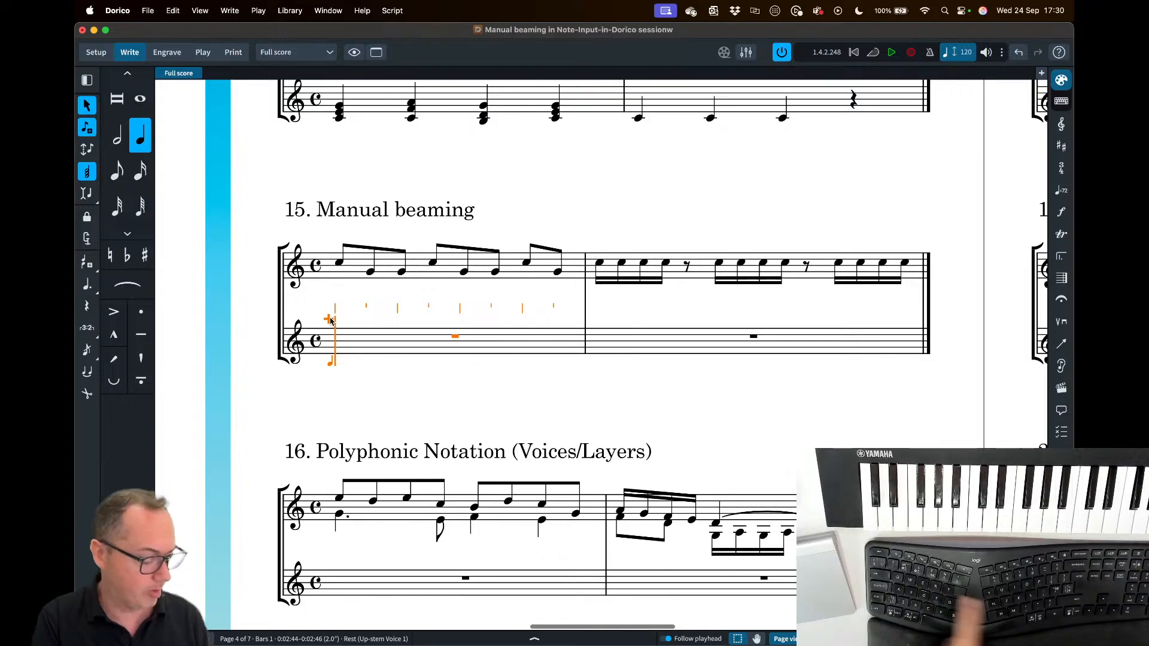
pyautogui.press('q')
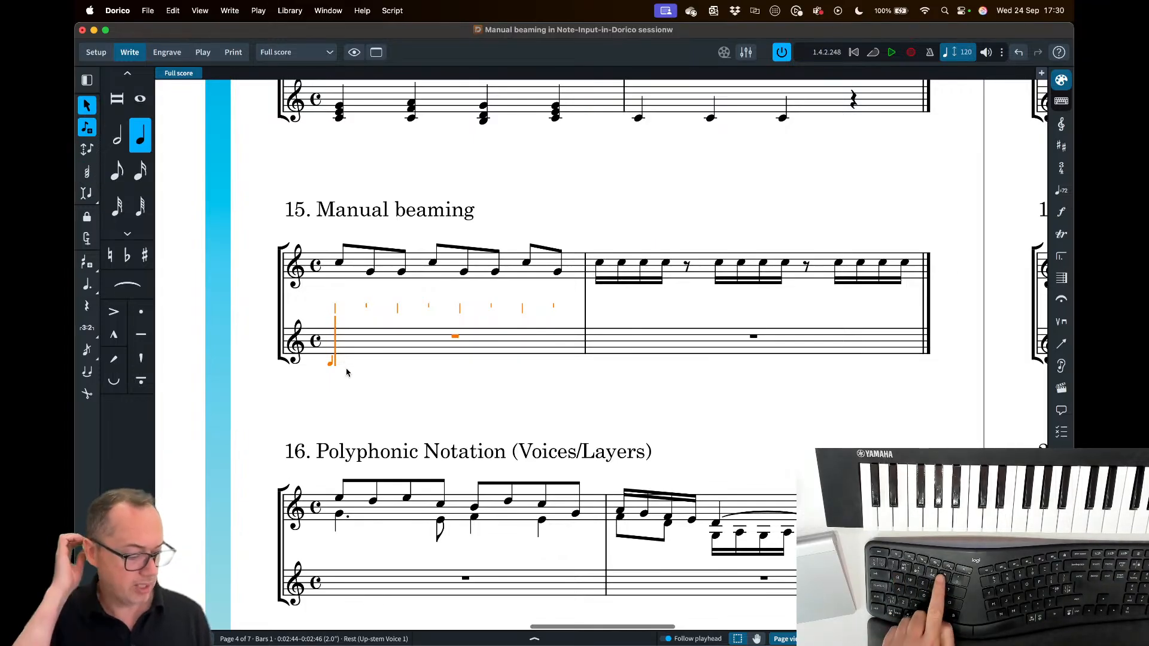
pyautogui.press('5')
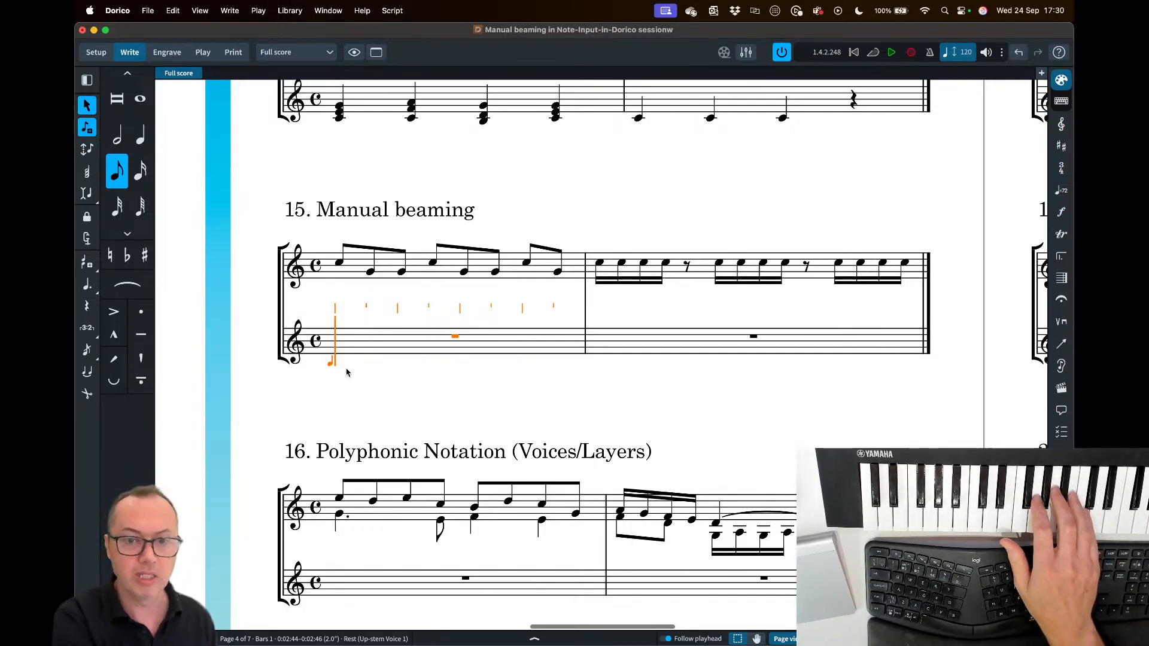
pyautogui.press('c')
pyautogui.press('g')
pyautogui.press('g')
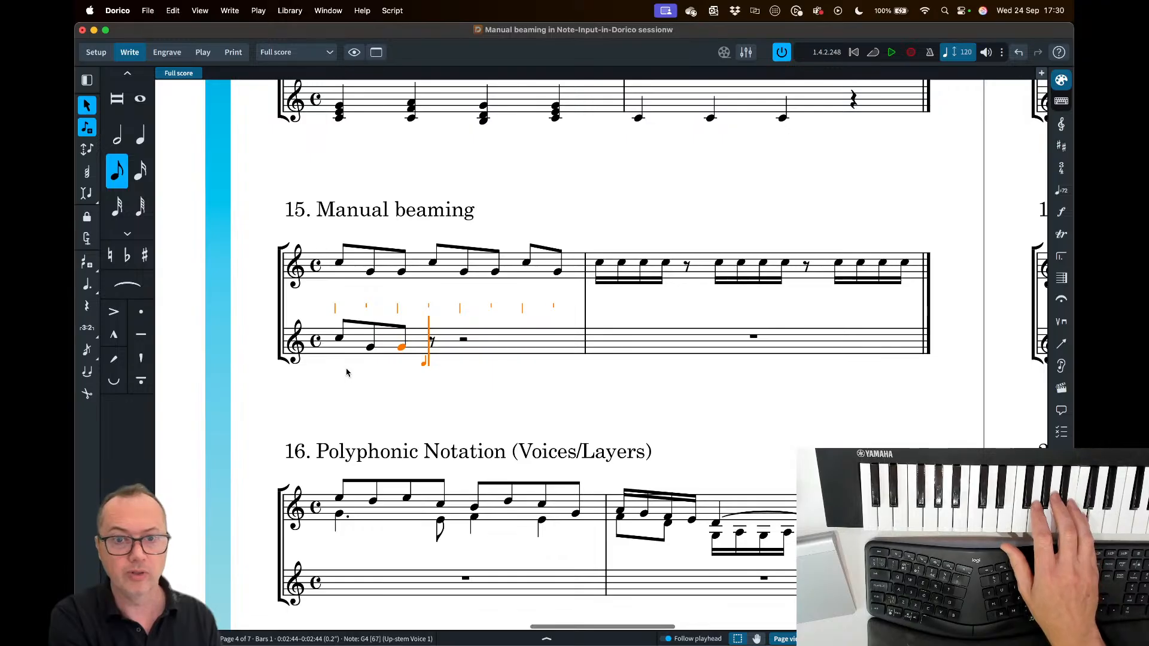
pyautogui.press('c')
pyautogui.press('g')
pyautogui.press('g')
pyautogui.press('c')
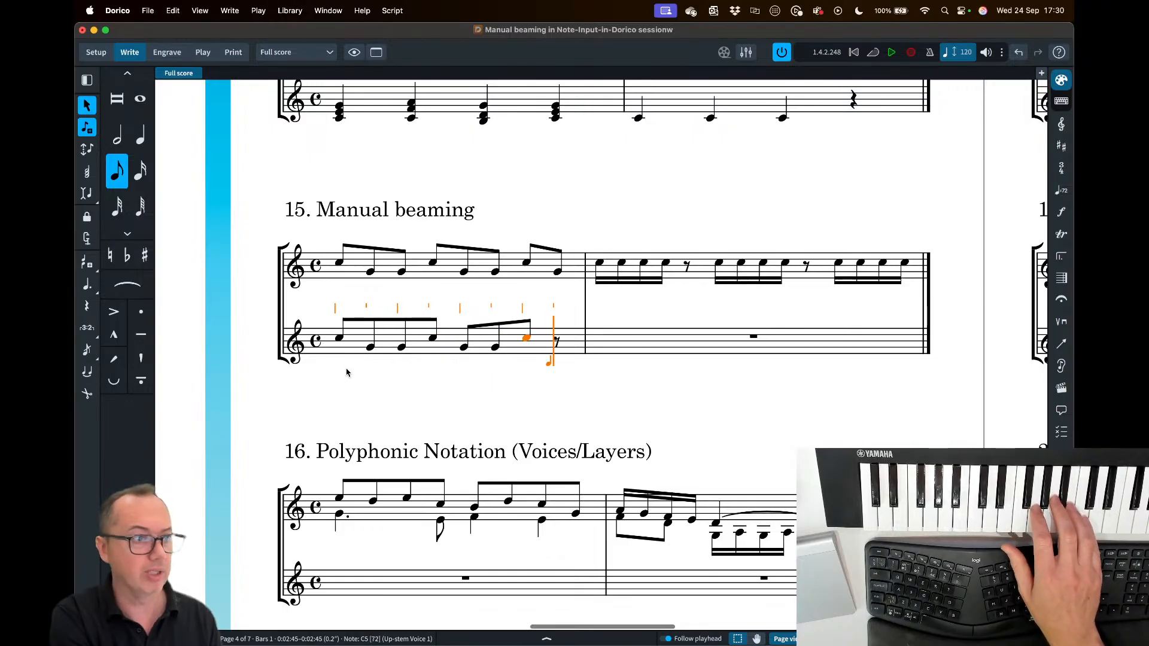
pyautogui.press('g')
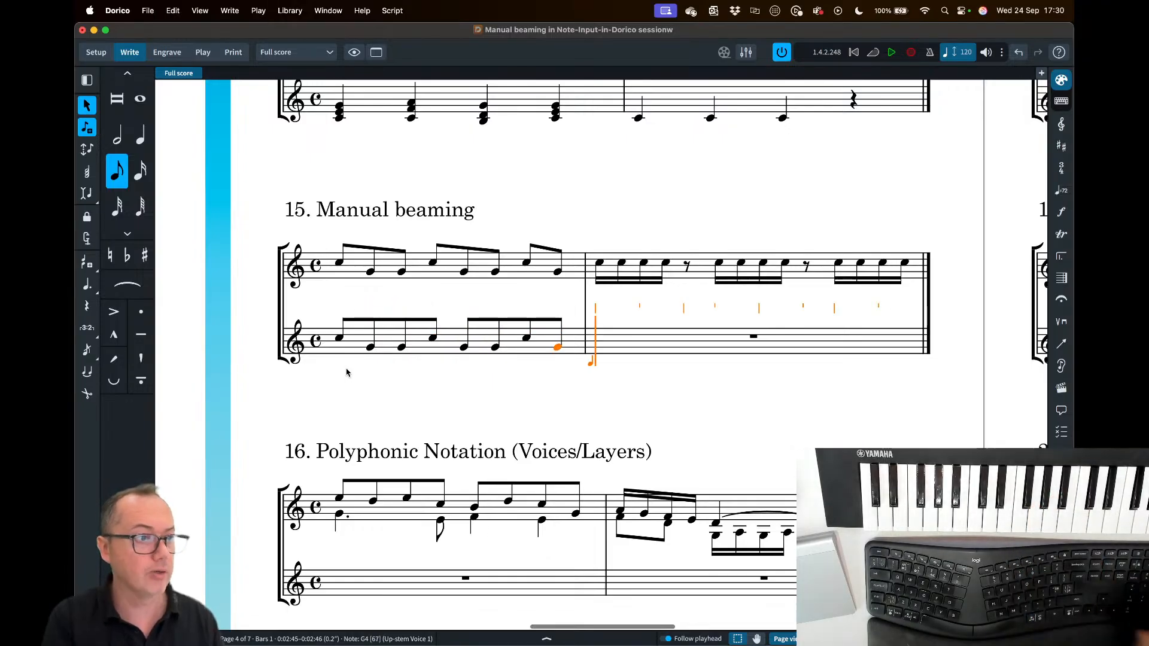
pyautogui.press('Escape')
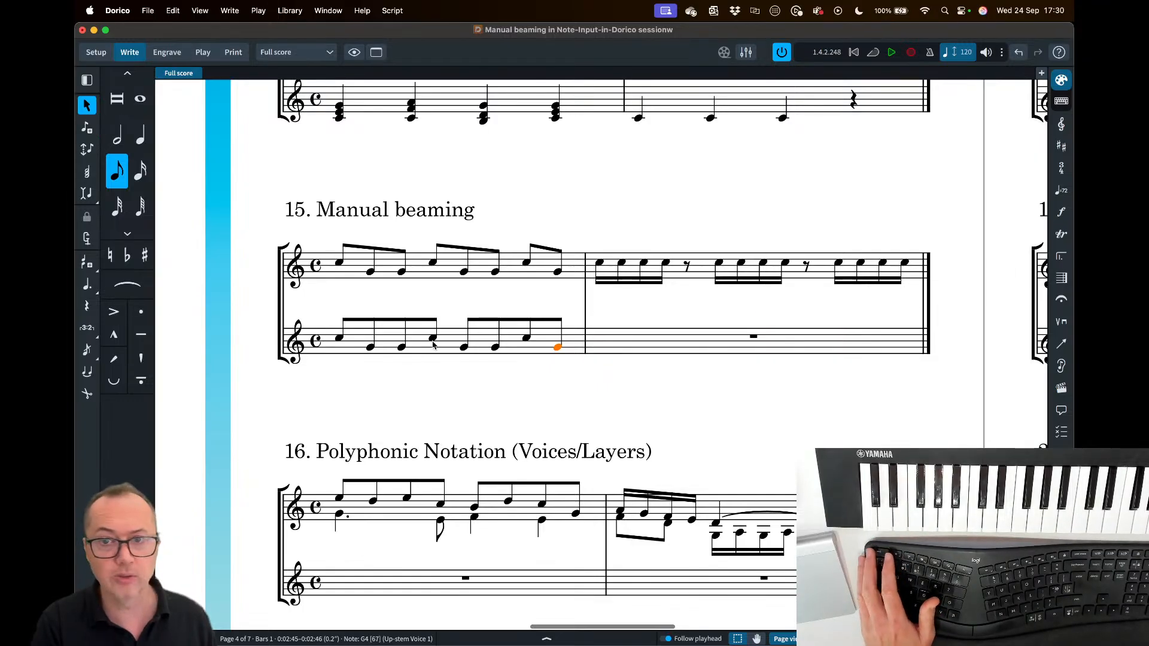
# - Add an augmented fourth (aug4) above the first C in bar 2 of exercise 14's lower staff
pyautogui.scroll(3, 667, 244)
pyautogui.click(639, 225)
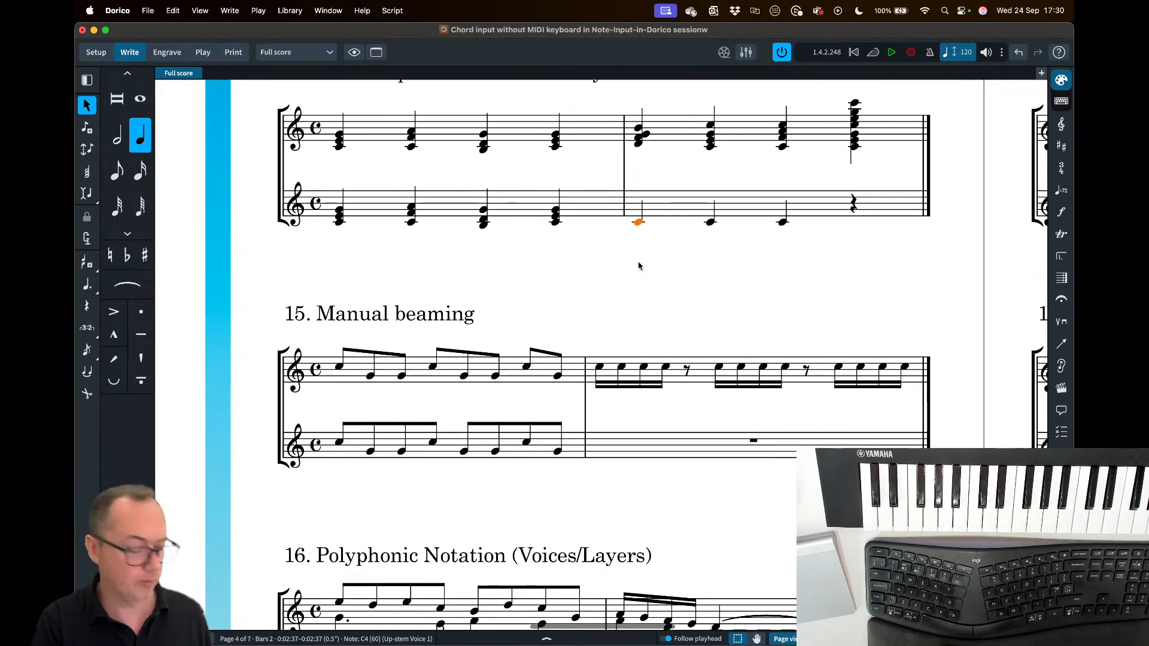
pyautogui.hotkey('shift', 'i')
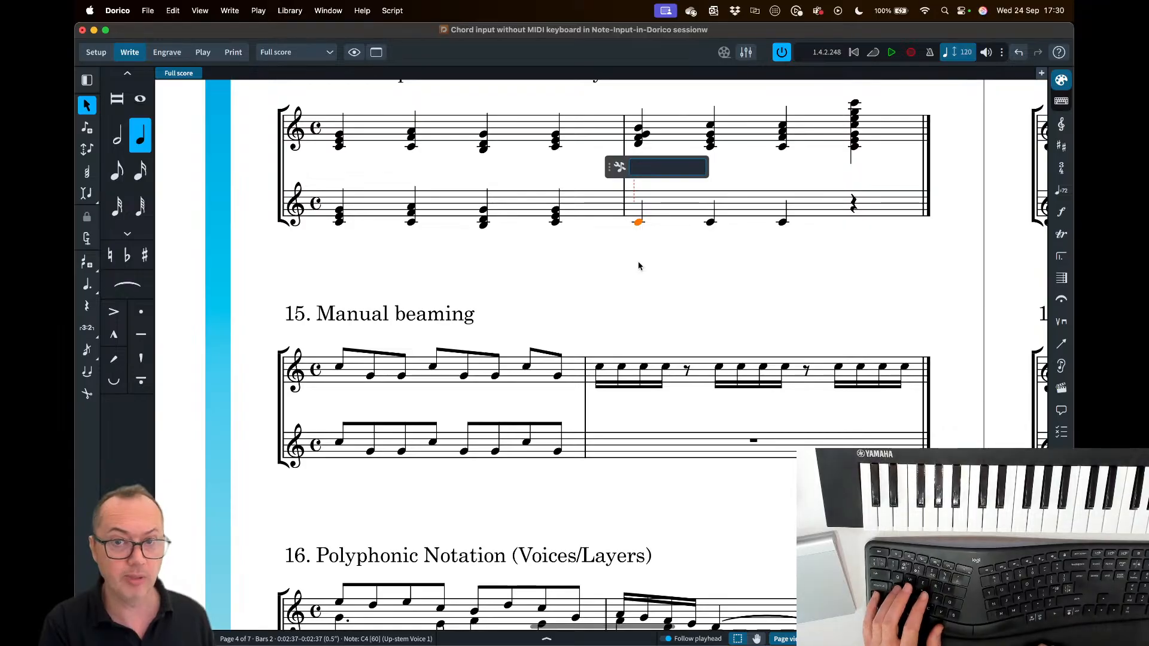
pyautogui.write('a')
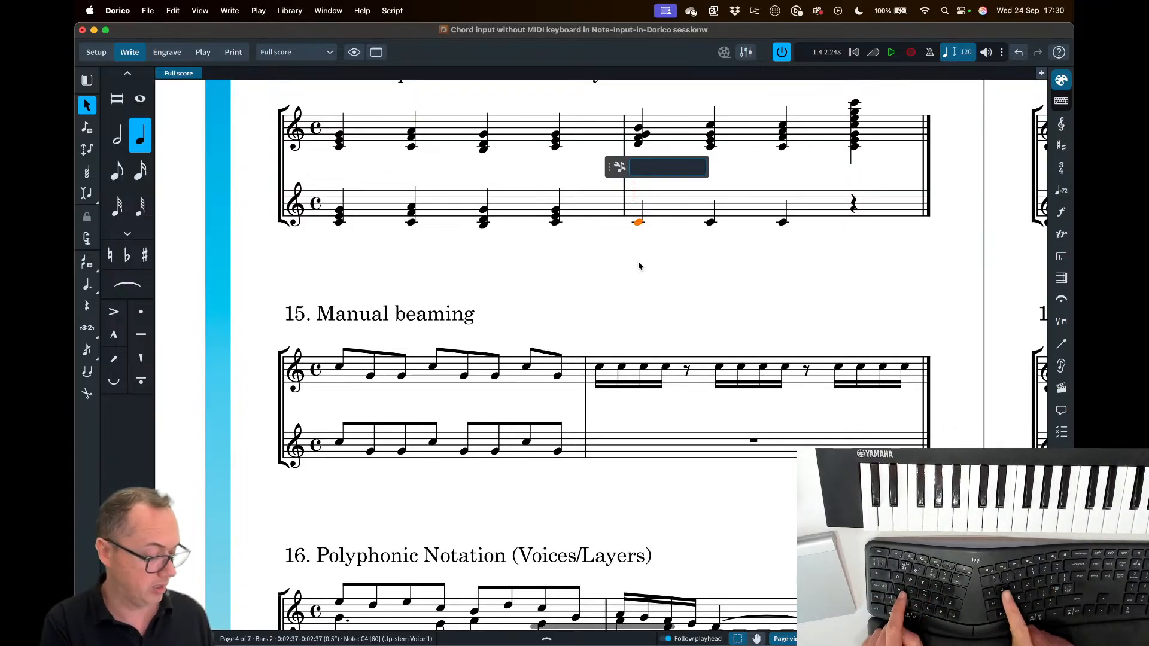
pyautogui.write('ug4')
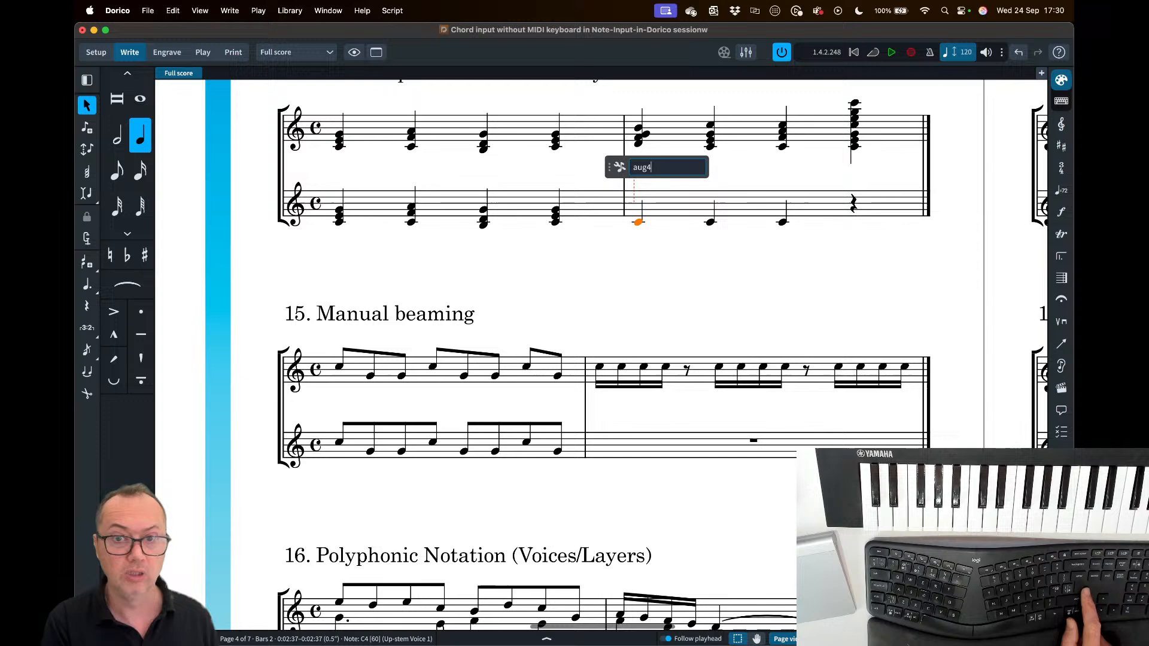
pyautogui.press('Return')
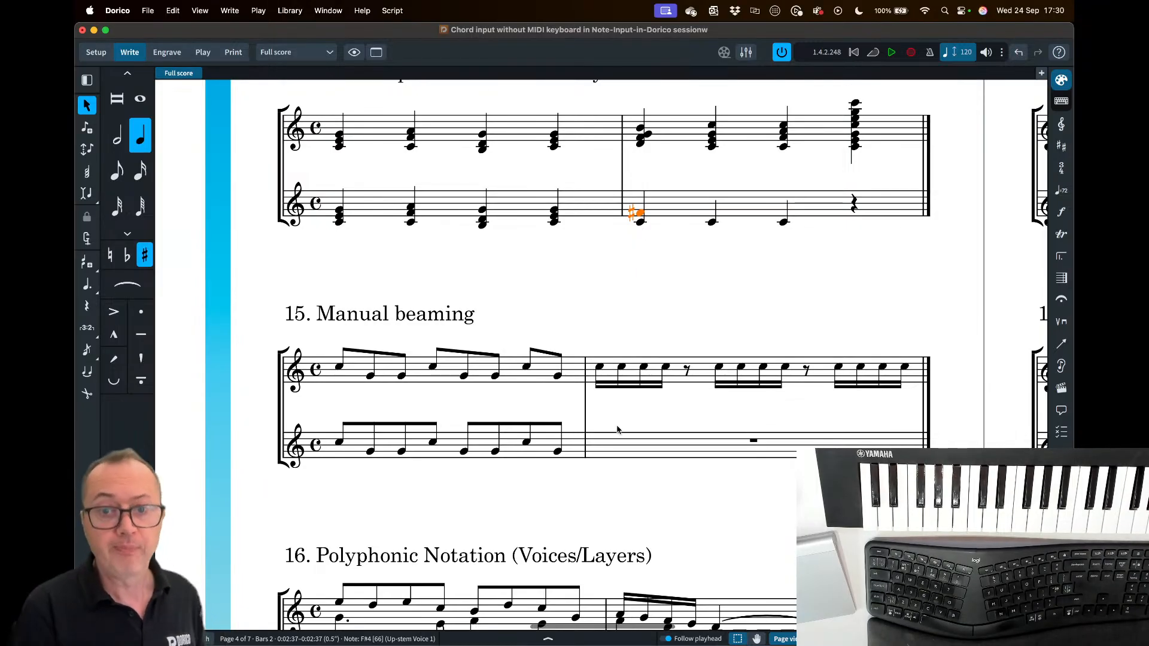
# - Enter four sixteenth notes C5 on beat 1 of bar 2 in exercise 15's lower staff
pyautogui.doubleClick(593, 450)
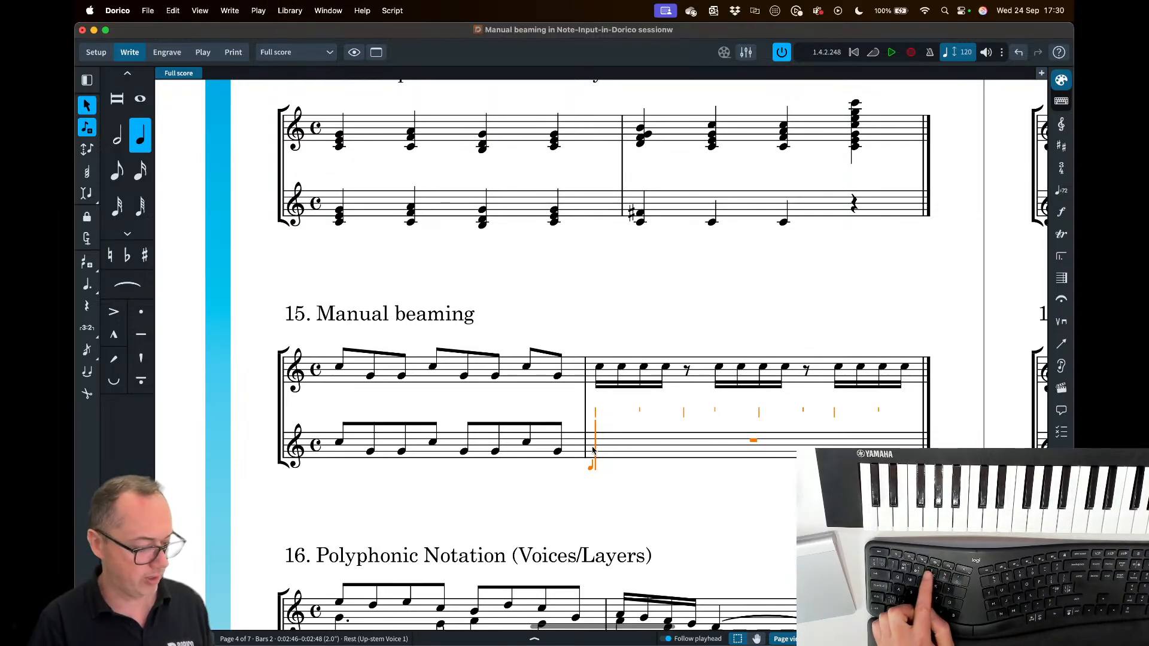
pyautogui.press('4')
pyautogui.press('c')
pyautogui.press('c')
pyautogui.press('c')
pyautogui.press('c')
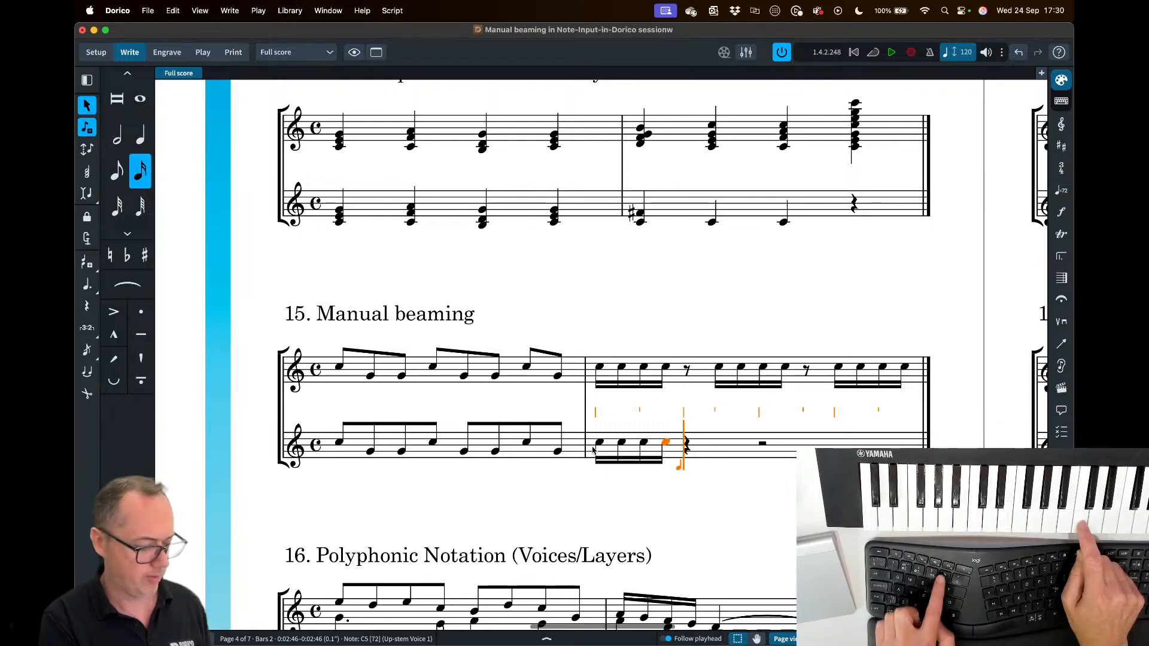
# - Enter an eighth rest on beat 2 of bar 2, followed by four sixteenth notes C5
pyautogui.press('5')
pyautogui.press('space')
pyautogui.press('4')
pyautogui.press('c')
pyautogui.press('c')
pyautogui.press('c')
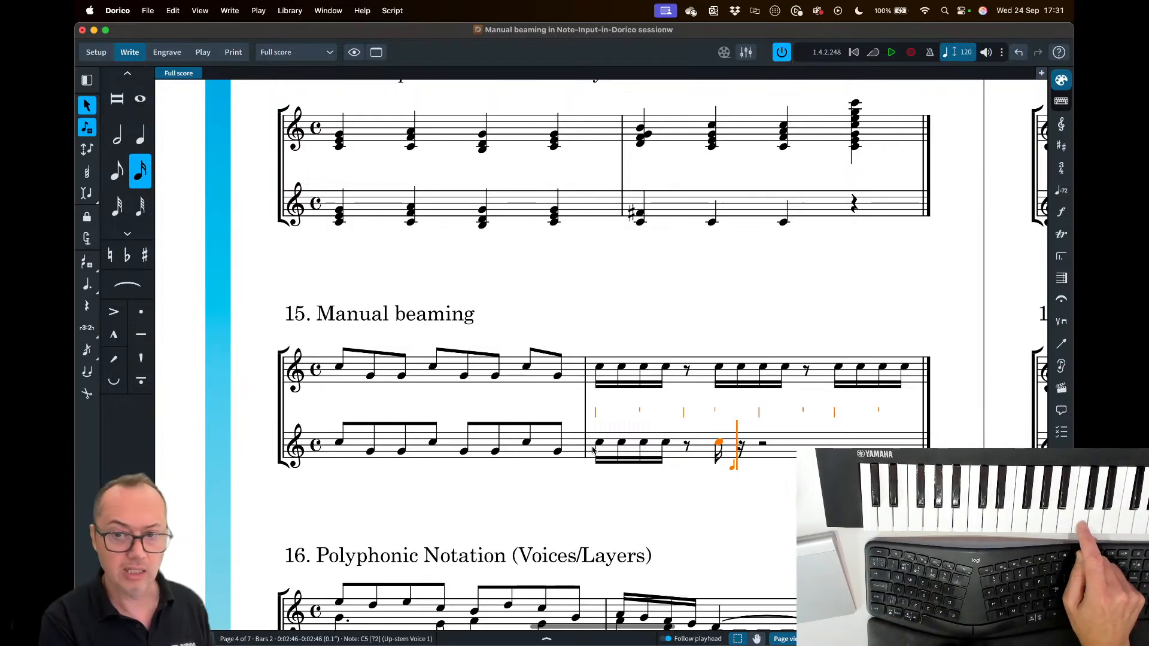
pyautogui.press('c')
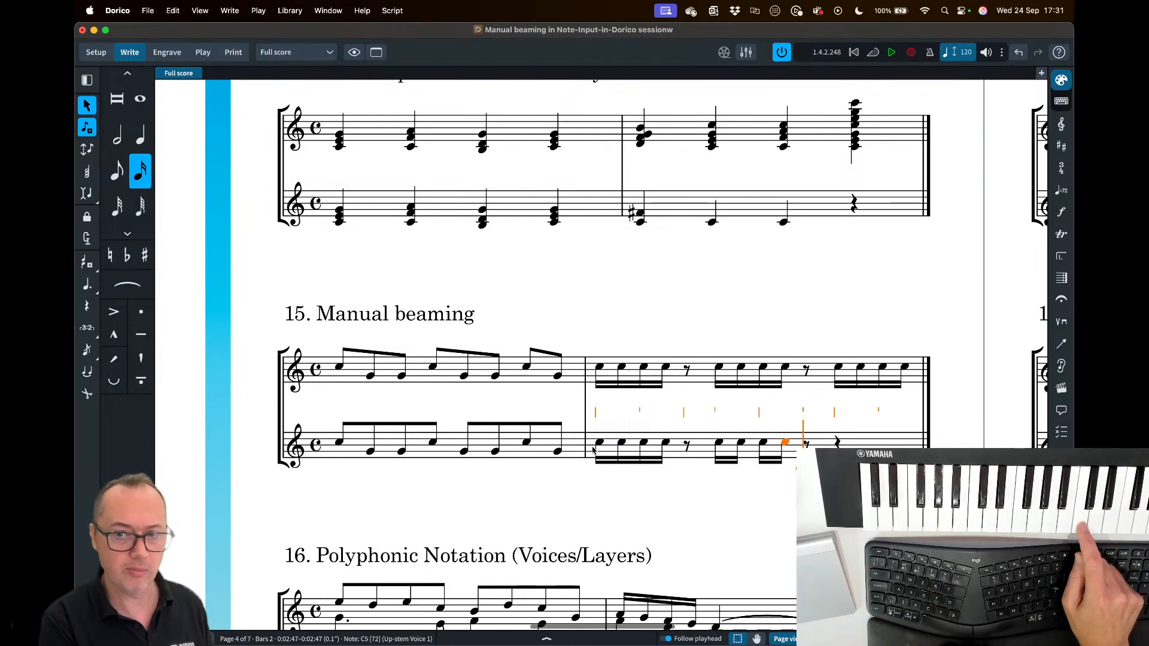
# - Complete bar 2 with another eighth rest and four sixteenth notes C5 on beat 4, and end note input
pyautogui.press('5')
pyautogui.press('space')
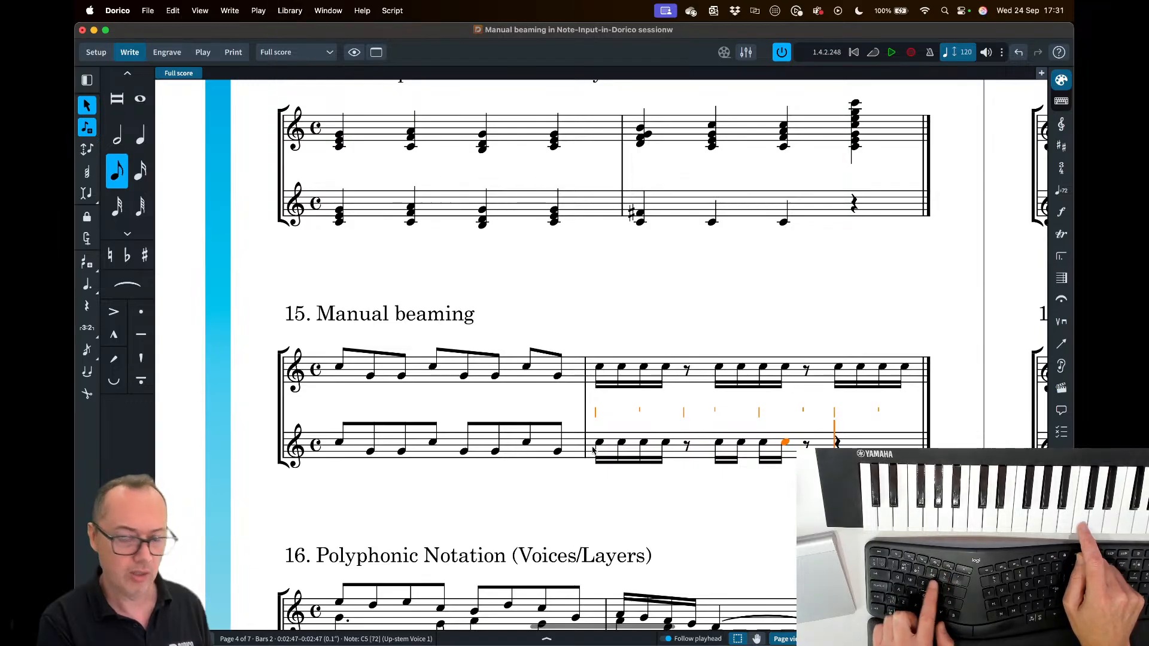
pyautogui.press('4')
pyautogui.press('c')
pyautogui.press('c')
pyautogui.press('c')
pyautogui.press('c')
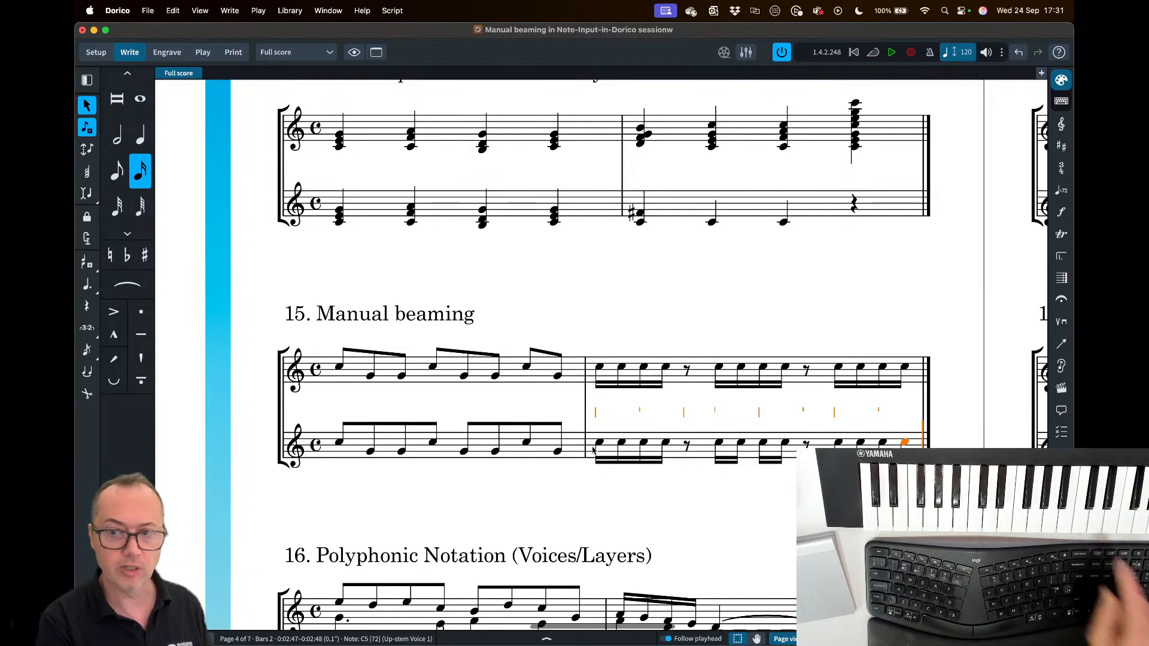
pyautogui.press('Escape')
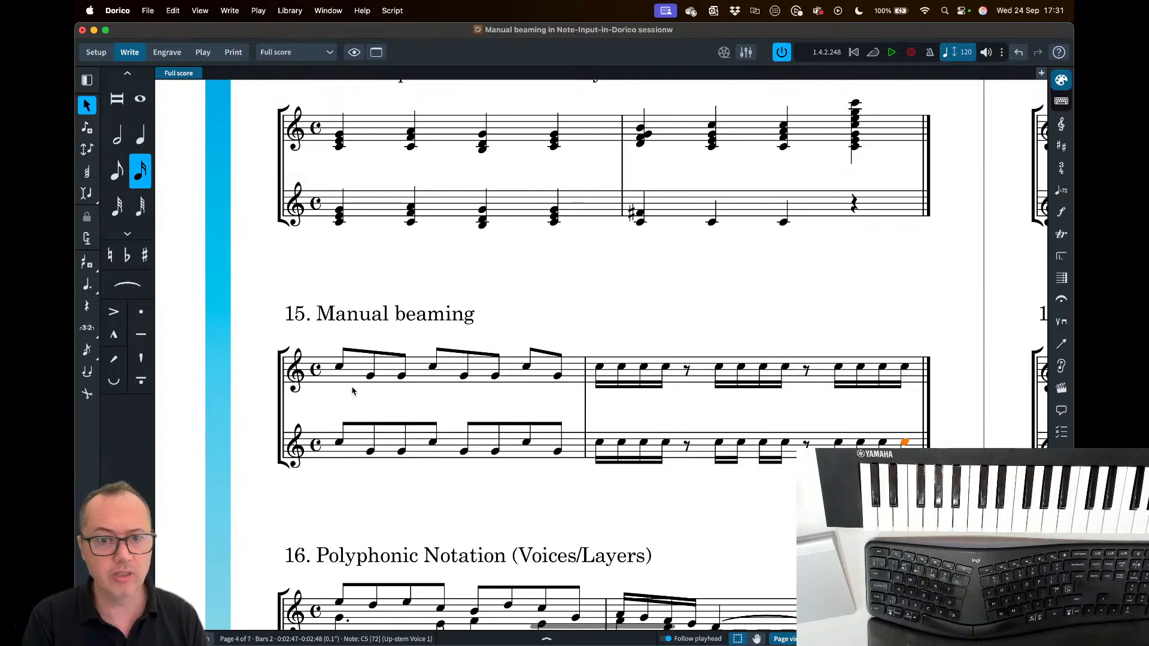
# - Beam together the fourth to sixth eighth notes (C, G, G) in bar 1 of exercise 15's lower staff
pyautogui.click(432, 444)
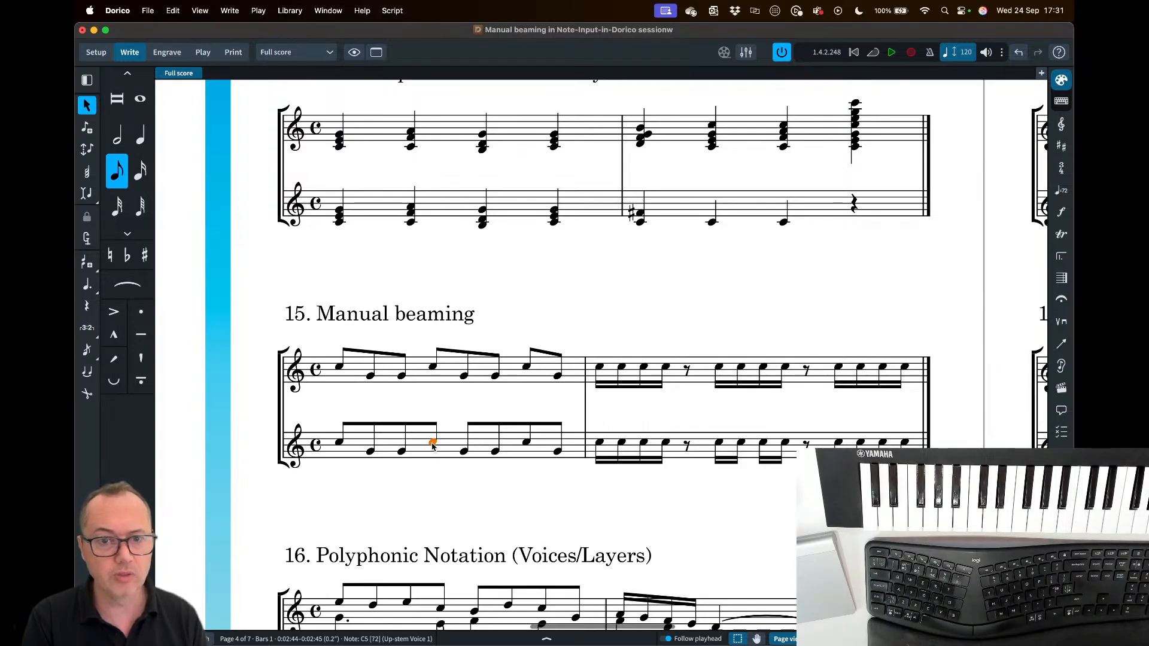
pyautogui.keyDown('shift'); pyautogui.click(496, 455); pyautogui.keyUp('shift')
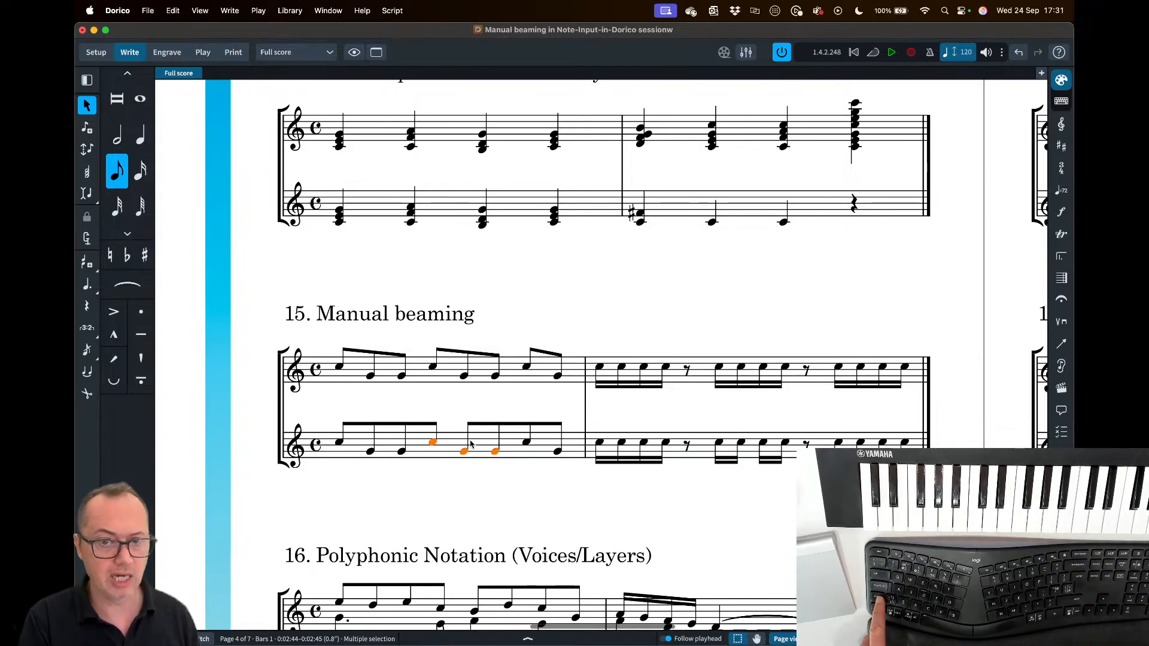
pyautogui.rightClick(458, 420)
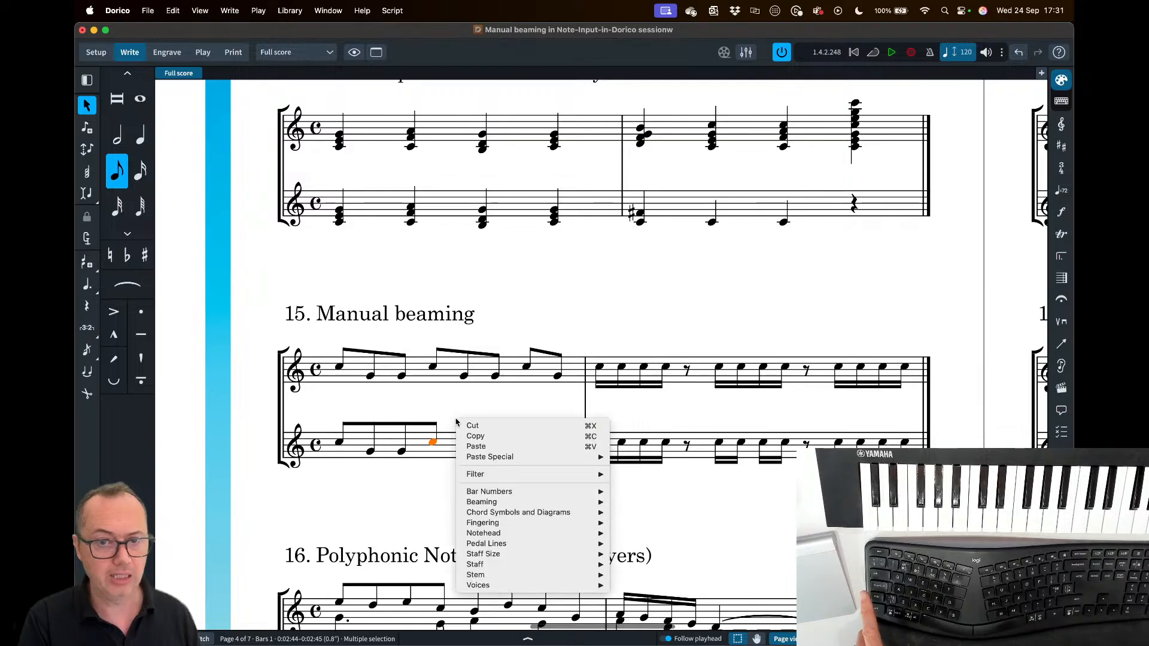
pyautogui.moveTo(492, 502)
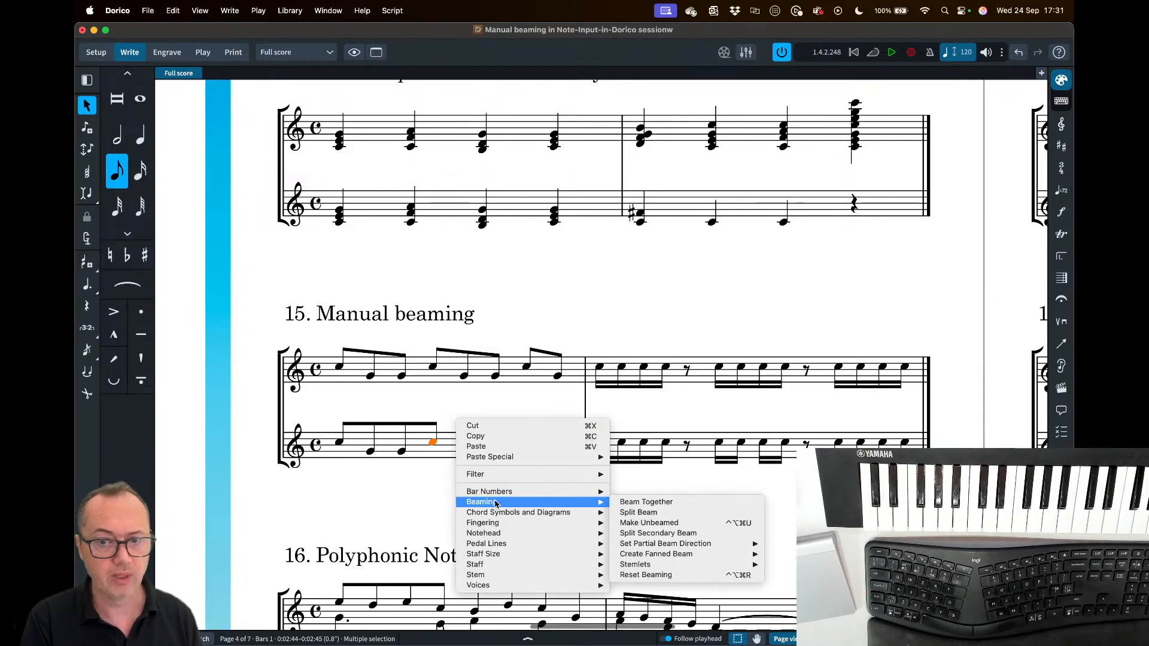
pyautogui.click(628, 504)
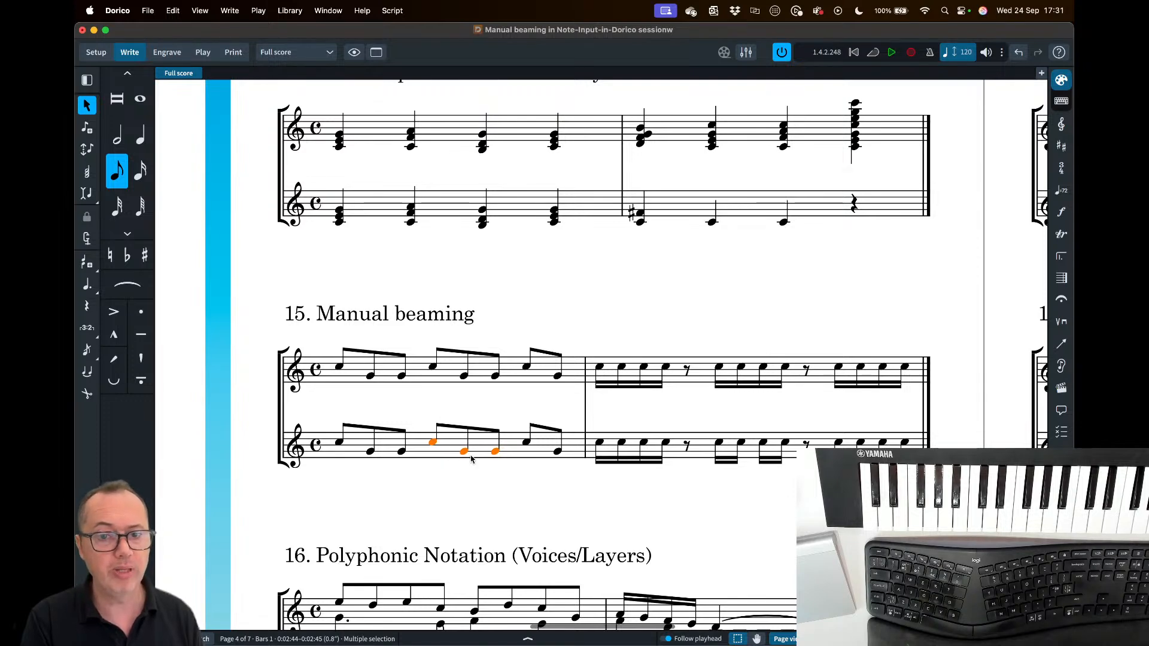
# - Beam together the second group of four sixteenth notes C5 in bar 2 of exercise 15's lower staff
pyautogui.click(719, 443)
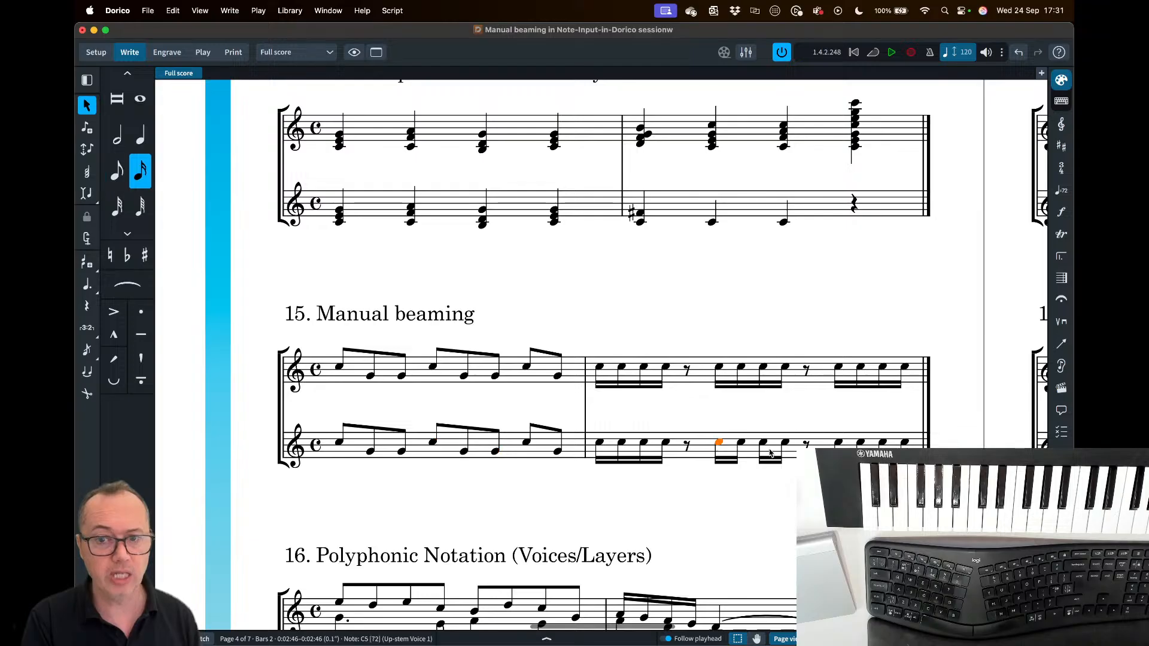
pyautogui.keyDown('shift'); pyautogui.click(785, 446); pyautogui.keyUp('shift')
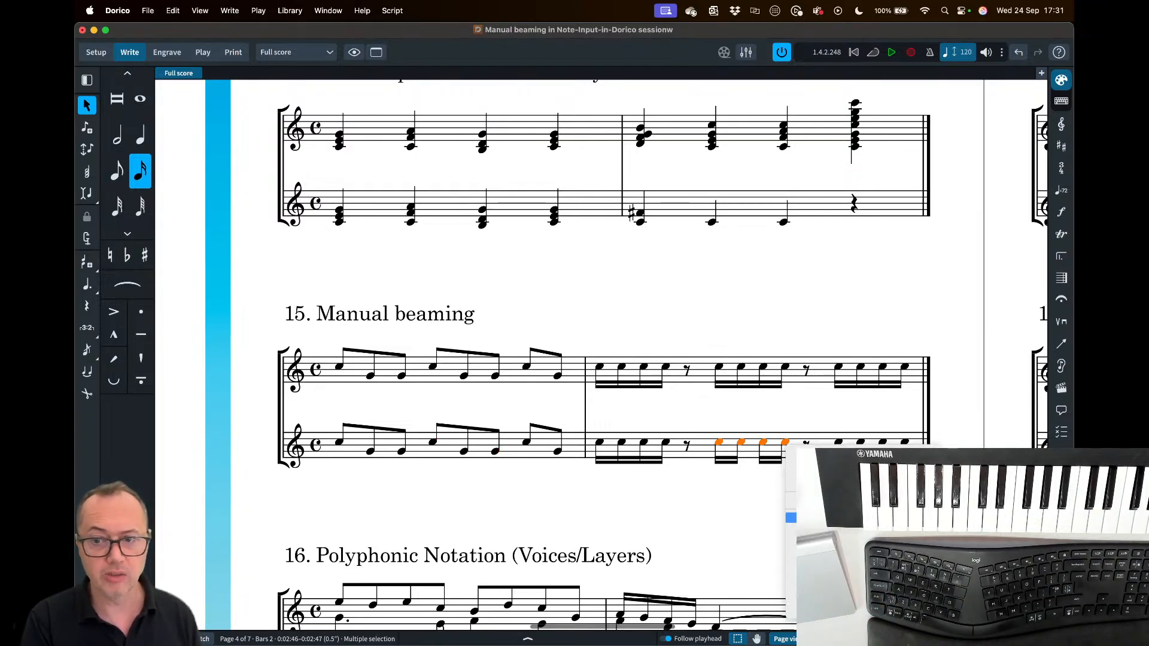
pyautogui.rightClick(632, 523)
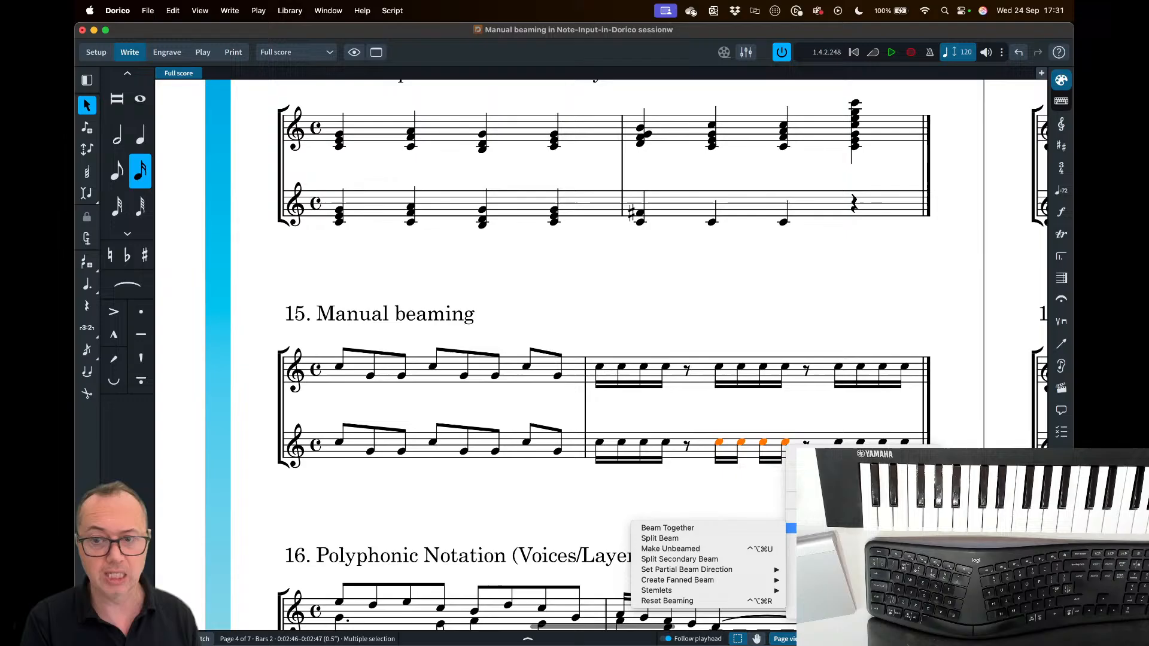
pyautogui.click(734, 528)
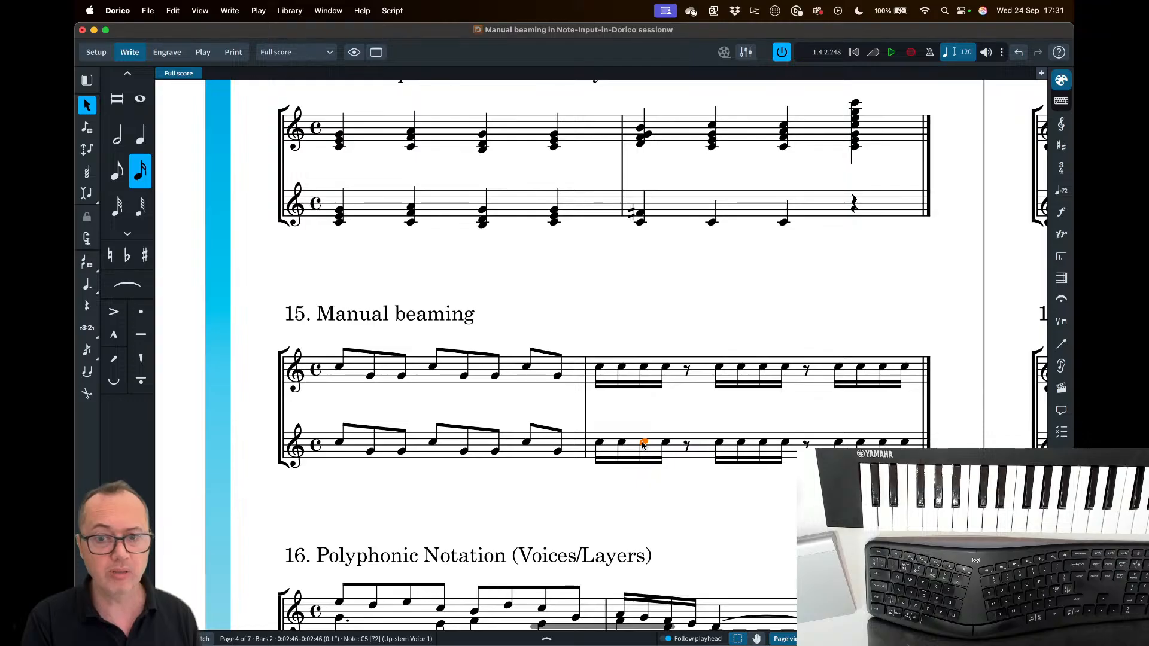
# - Make the third sixteenth note of bar 2 in exercise 15's lower staff unbeamed
pyautogui.rightClick(642, 445)
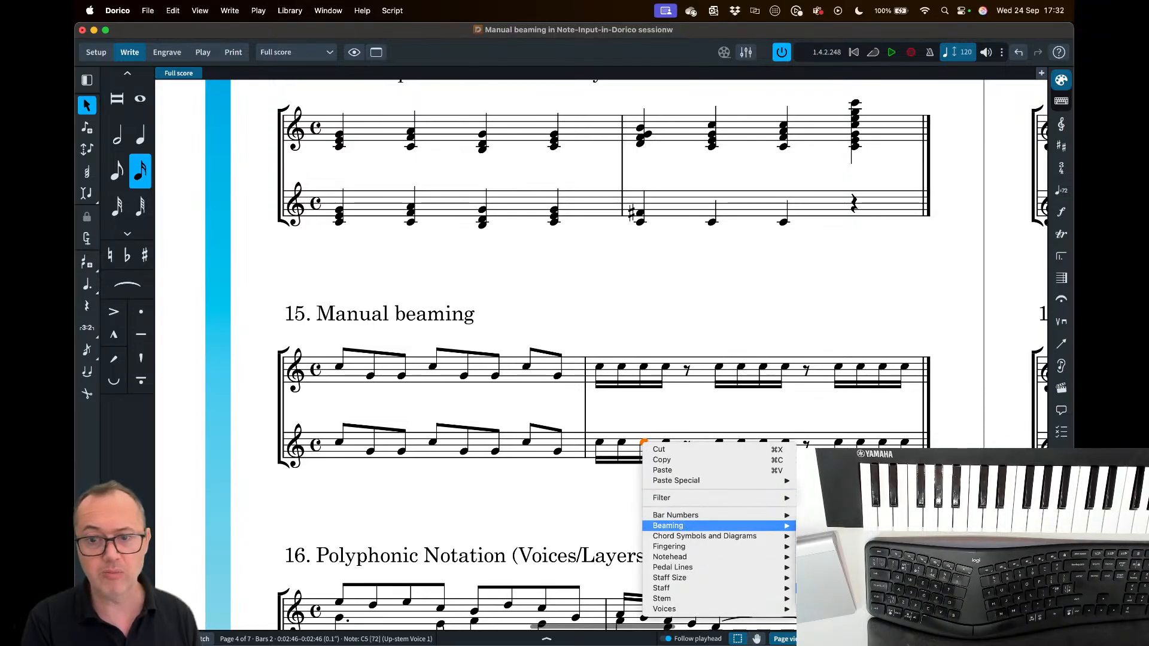
pyautogui.click(837, 588)
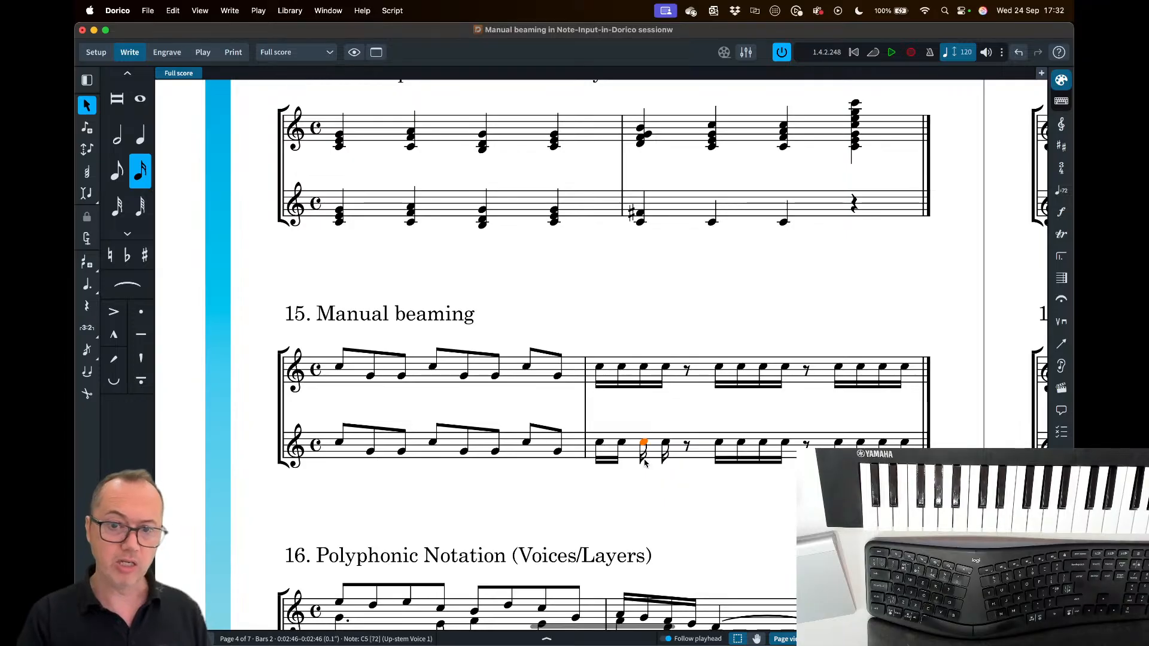
# - Review the beaming options for the fifth eighth note (G) in bar 1 of exercise 15's lower staff and leave the selection
pyautogui.click(464, 455)
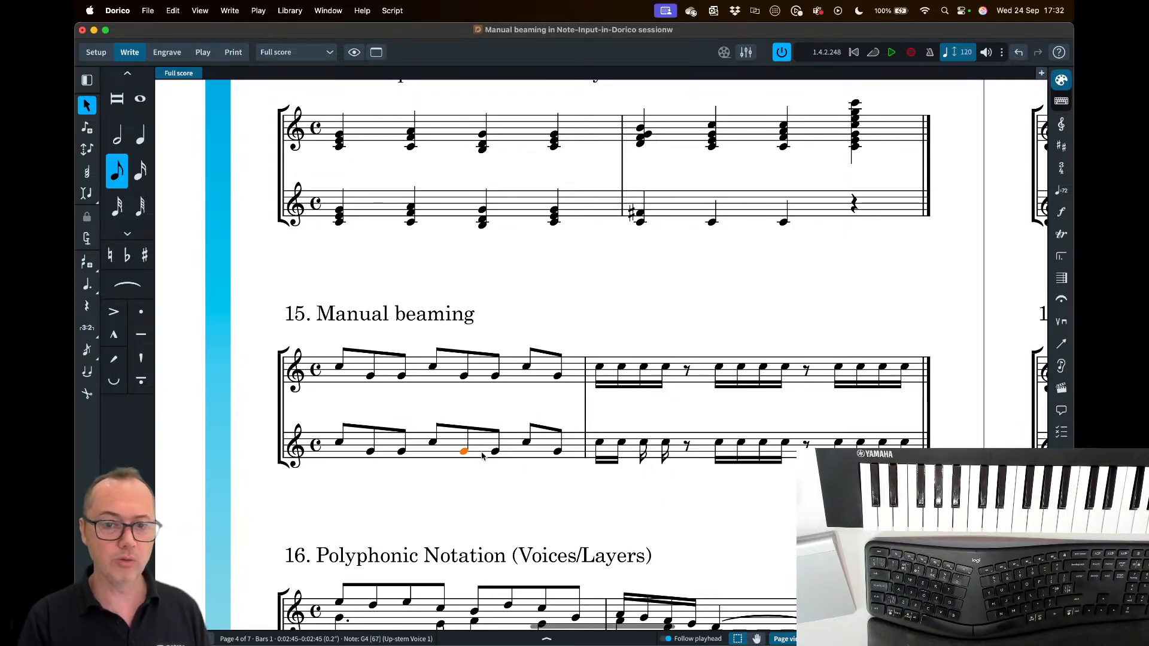
pyautogui.rightClick(504, 414)
pyautogui.moveTo(553, 495)
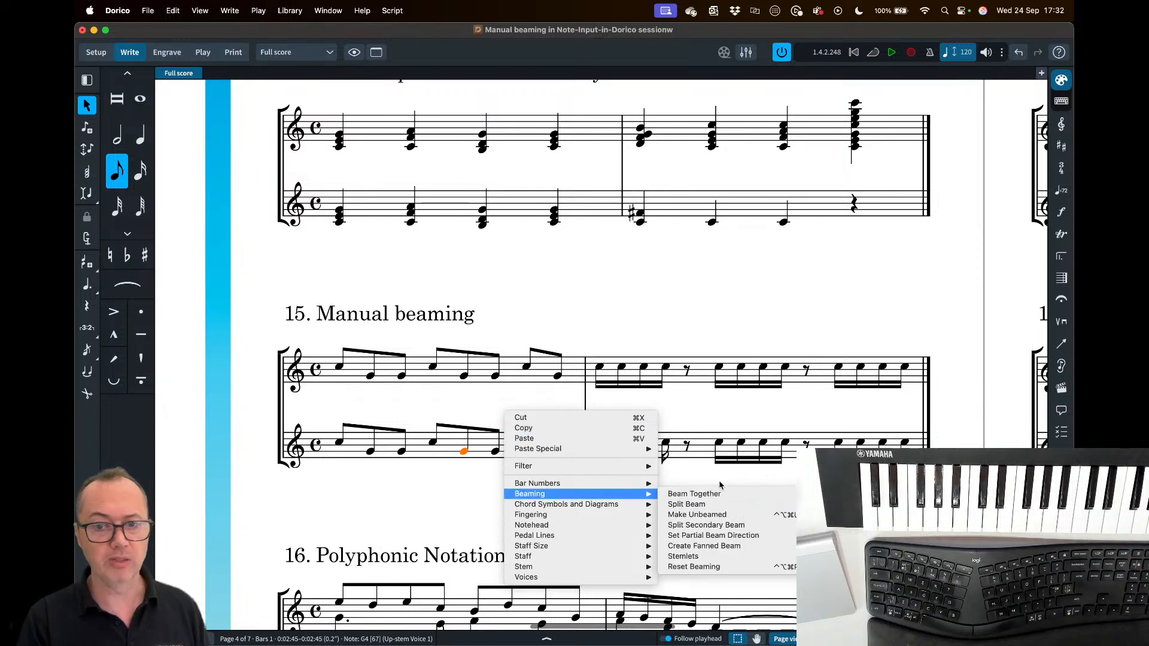
pyautogui.press('Escape')
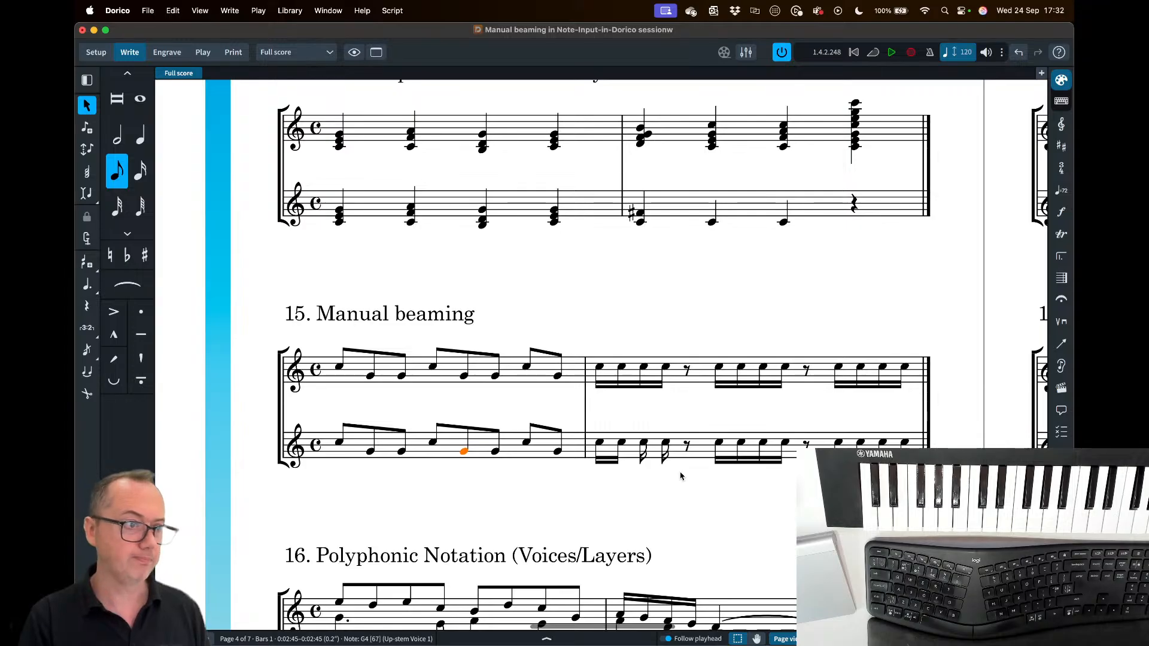
pyautogui.press('Escape')
# - Start note input in bar 1 of exercise 16's lower staff and enter eighth notes E5, D5, E5 and C5
pyautogui.scroll(-5, 477, 404)
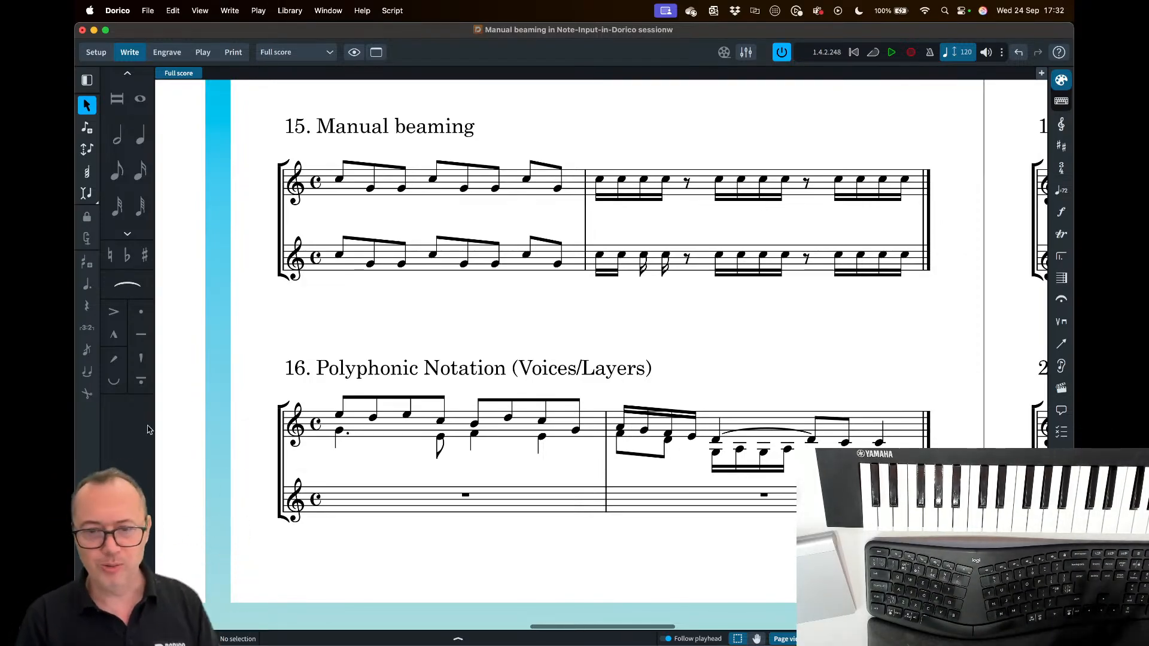
pyautogui.doubleClick(333, 502)
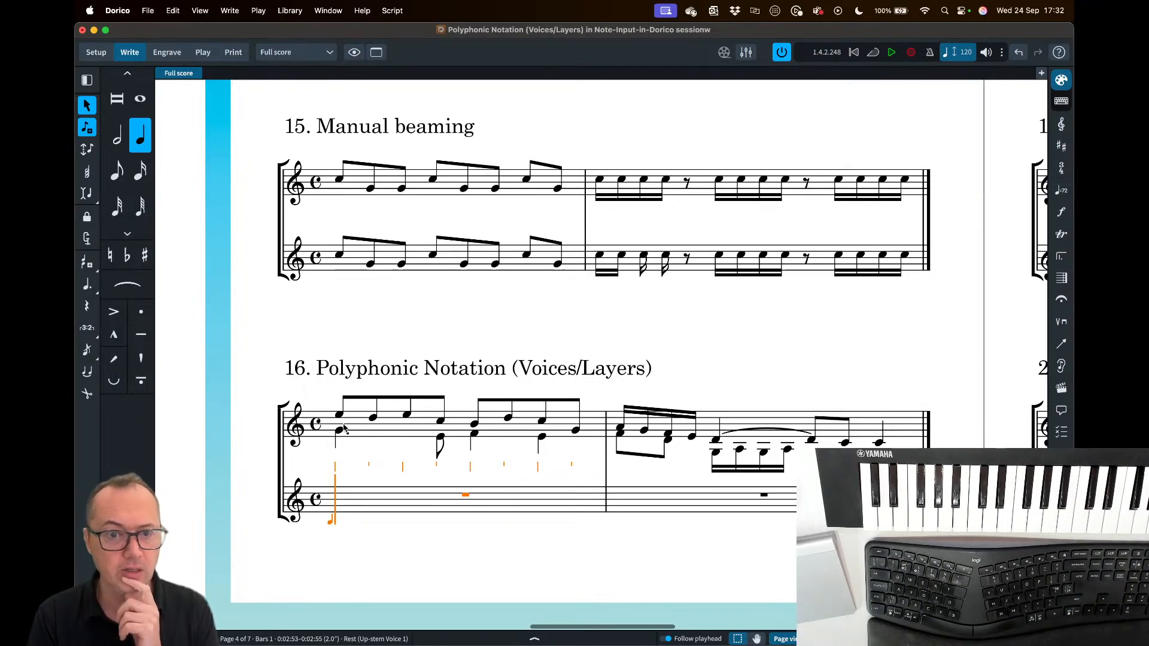
pyautogui.press('.')
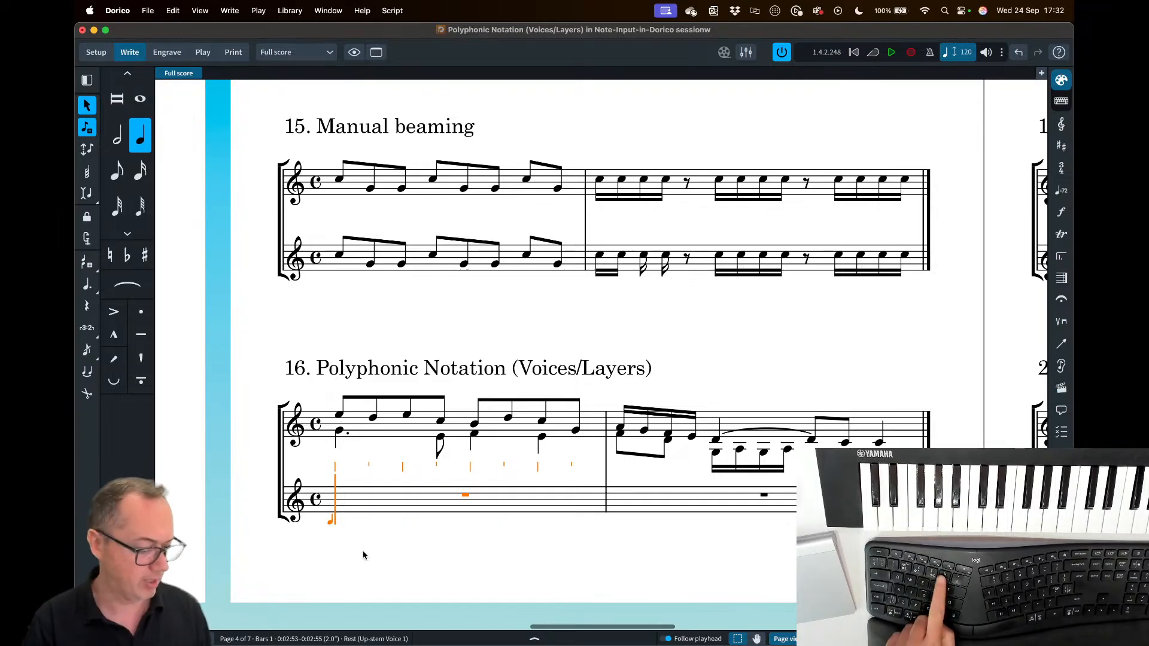
pyautogui.press('4')
pyautogui.press('e')
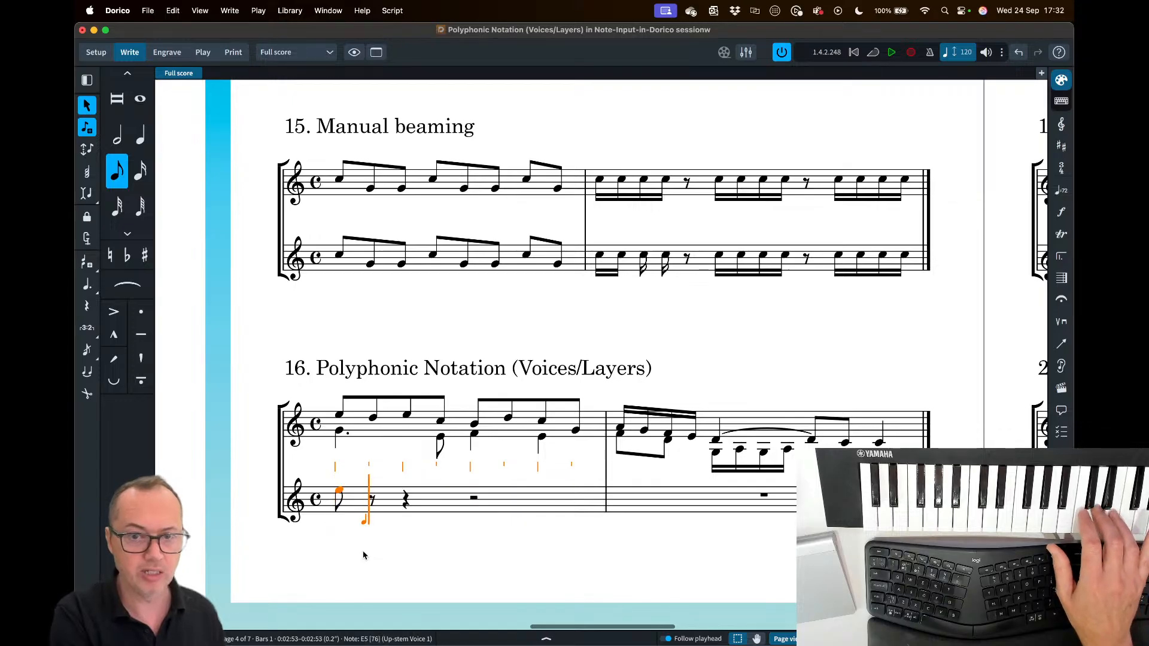
pyautogui.press('d')
pyautogui.press('e')
pyautogui.press('c')
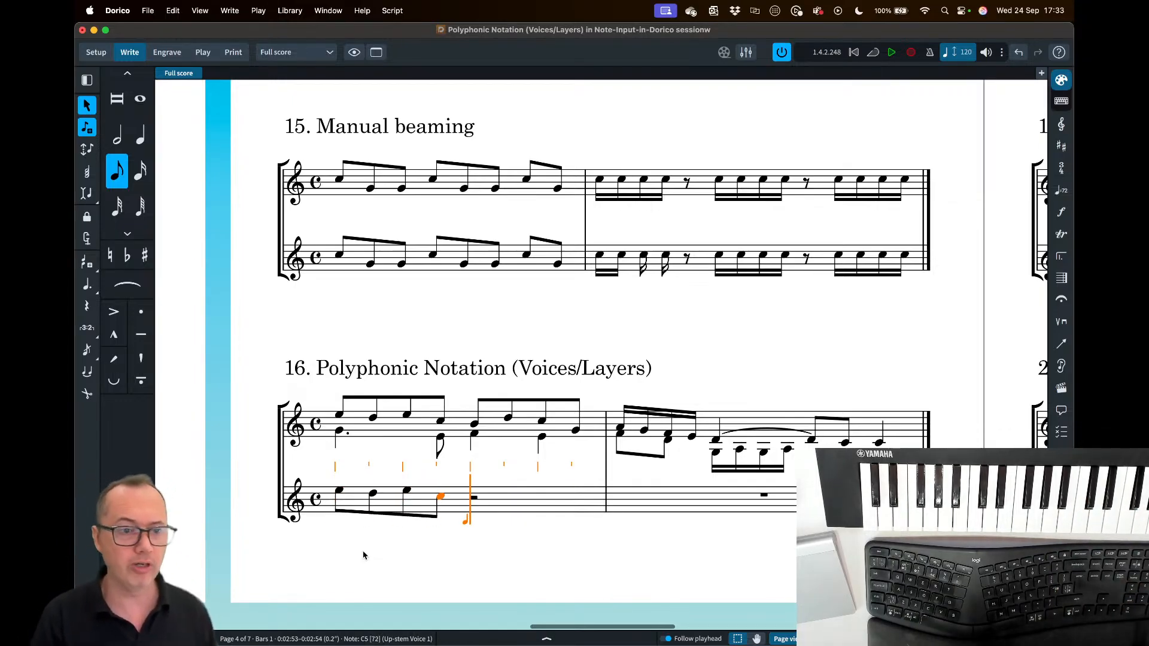
# - Complete bar 1 of exercise 16's lower staff with eighth notes B4, D5, C5 and G4
pyautogui.press('b')
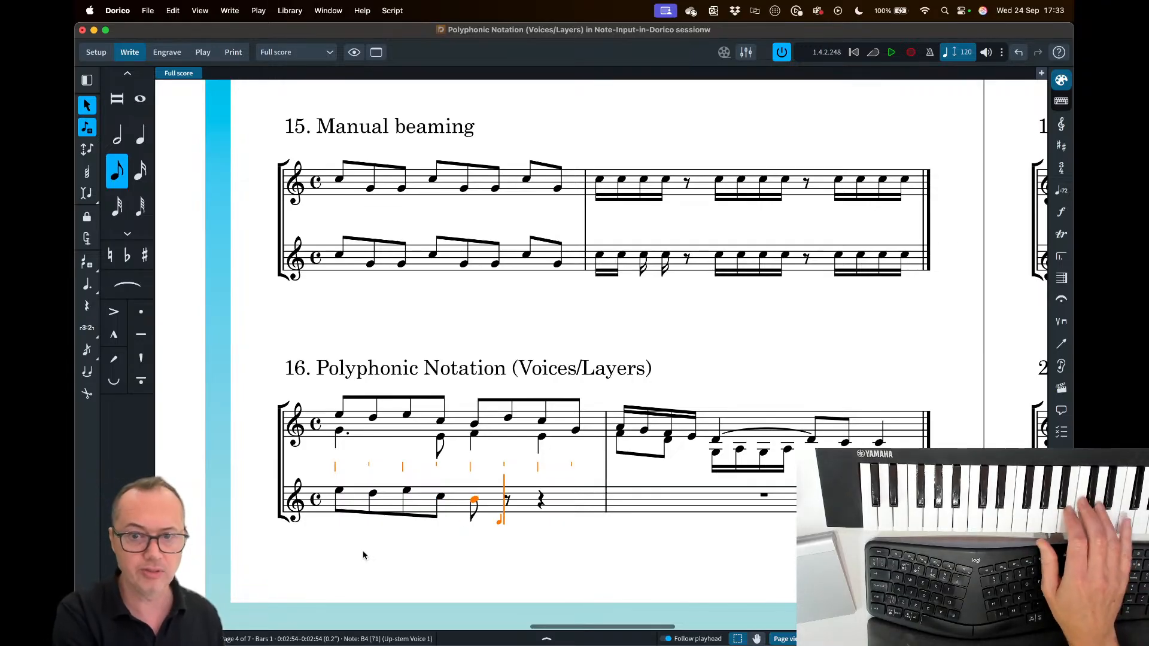
pyautogui.press('c')
pyautogui.press('b')
pyautogui.press('g')
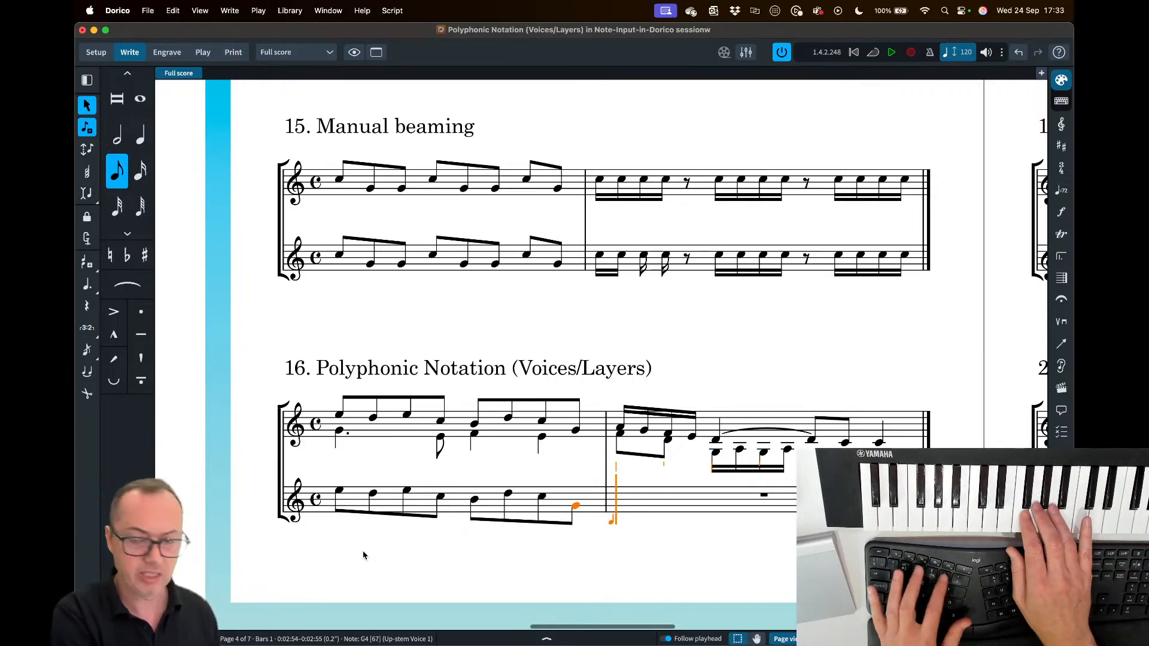
# - Fill bar 2 with sixteenths A4, G4, F4, E4, a dotted quarter D4, an eighth C4 and a quarter C4, and end note input
pyautogui.press('5')
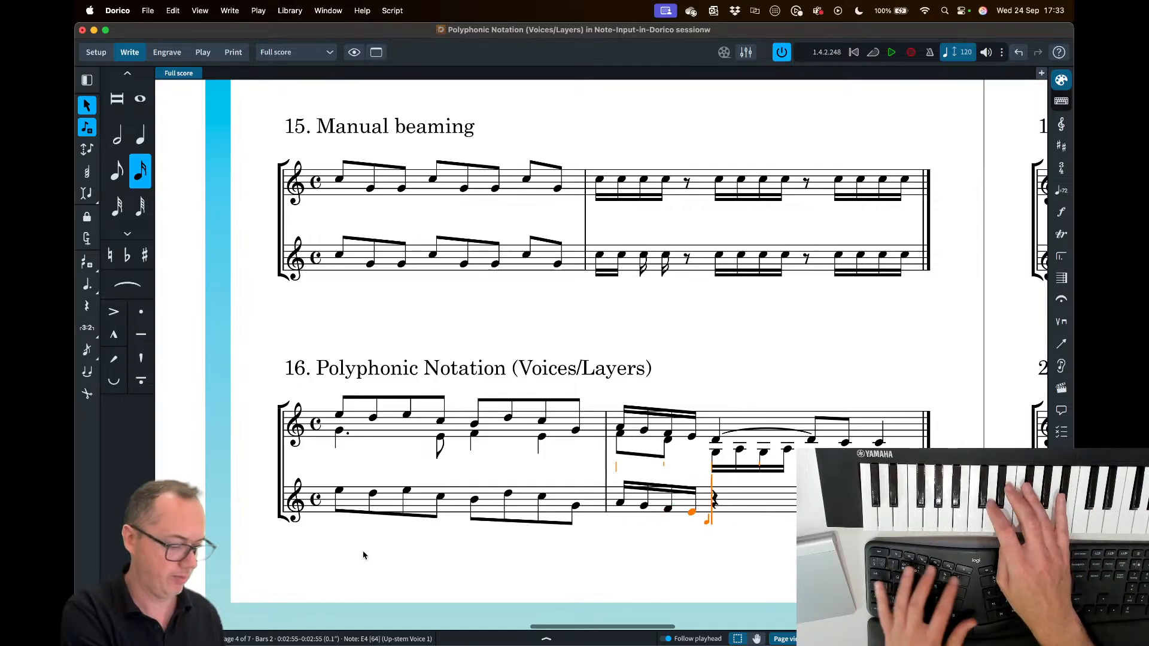
pyautogui.press('6')
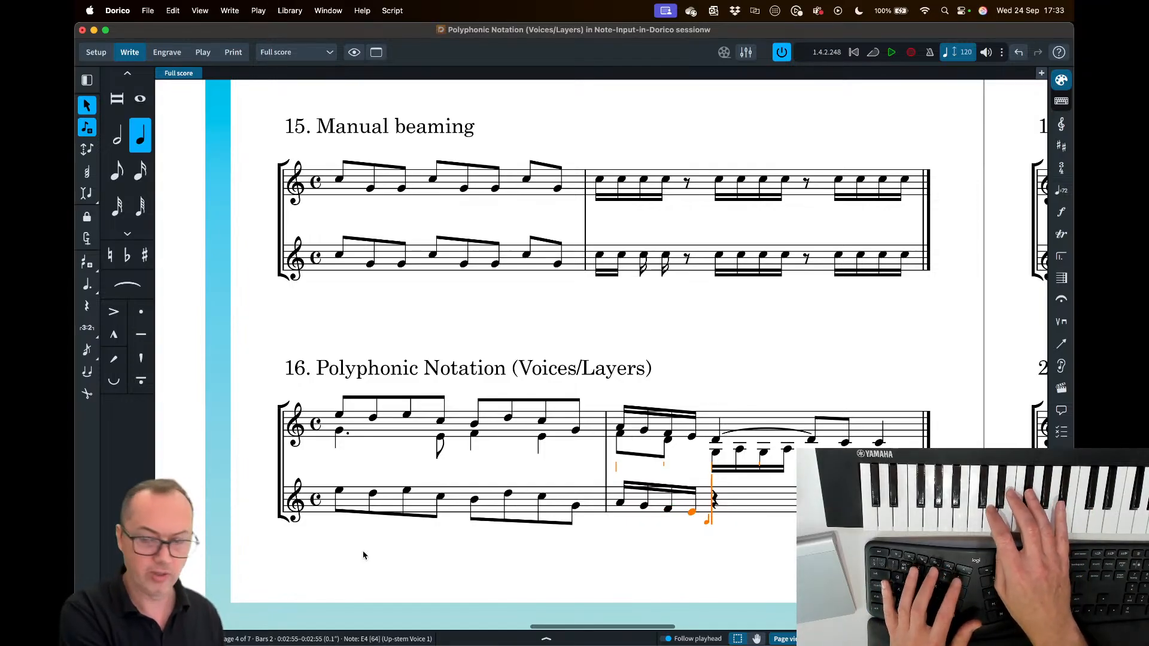
pyautogui.press('.')
pyautogui.press('5')
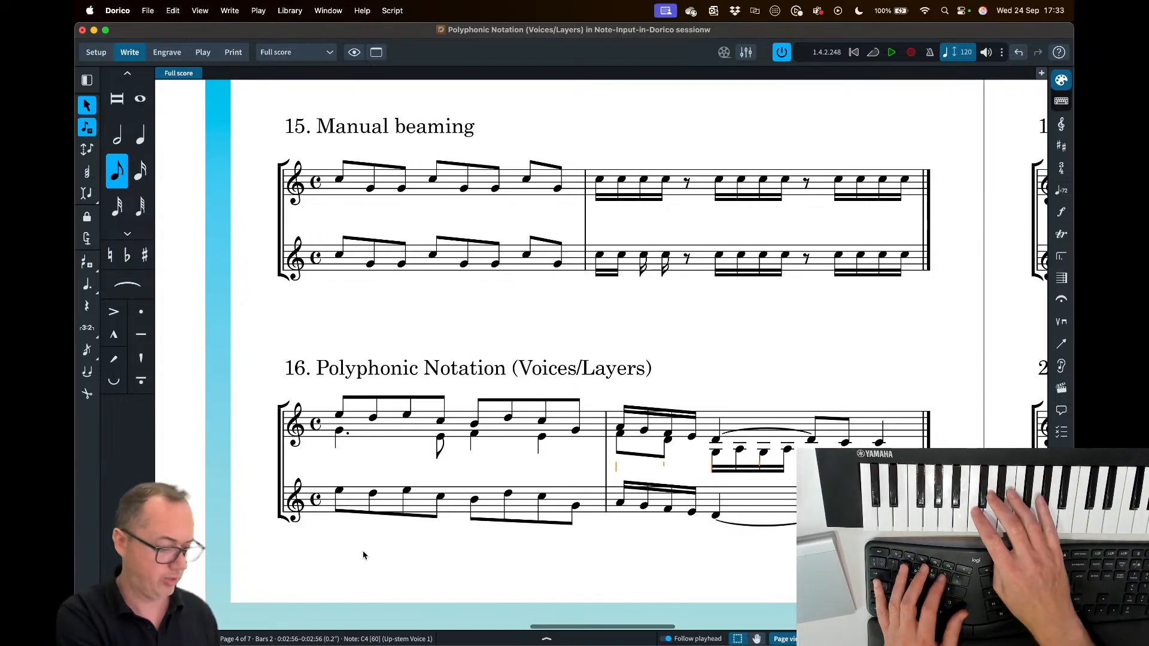
pyautogui.press('6')
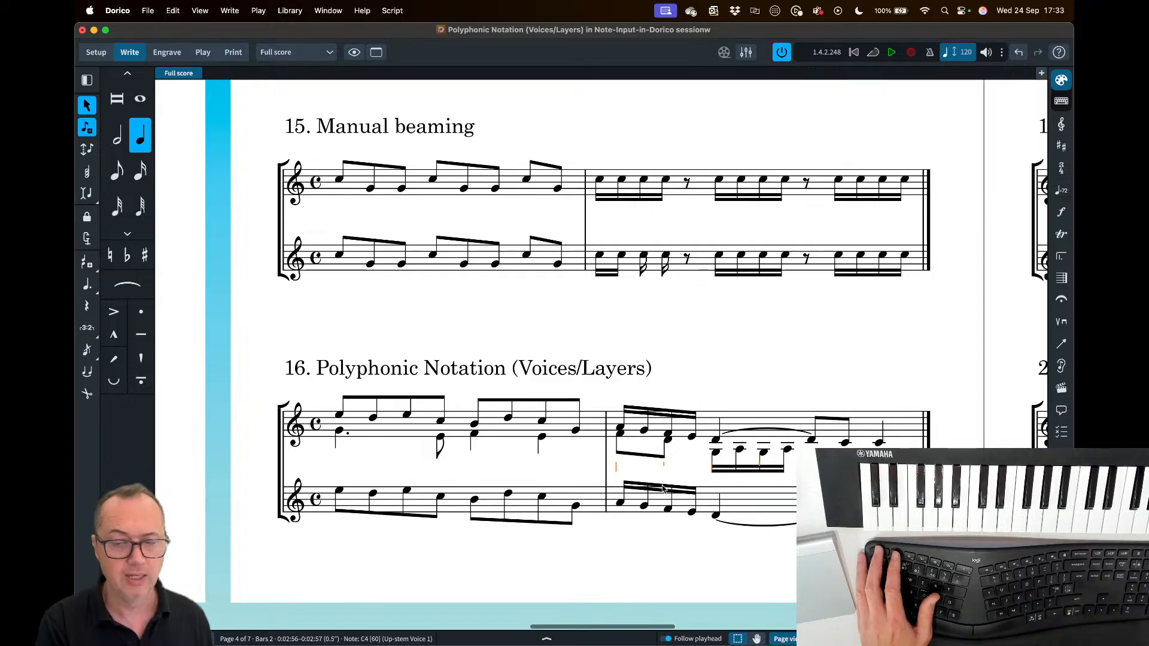
pyautogui.press('Escape')
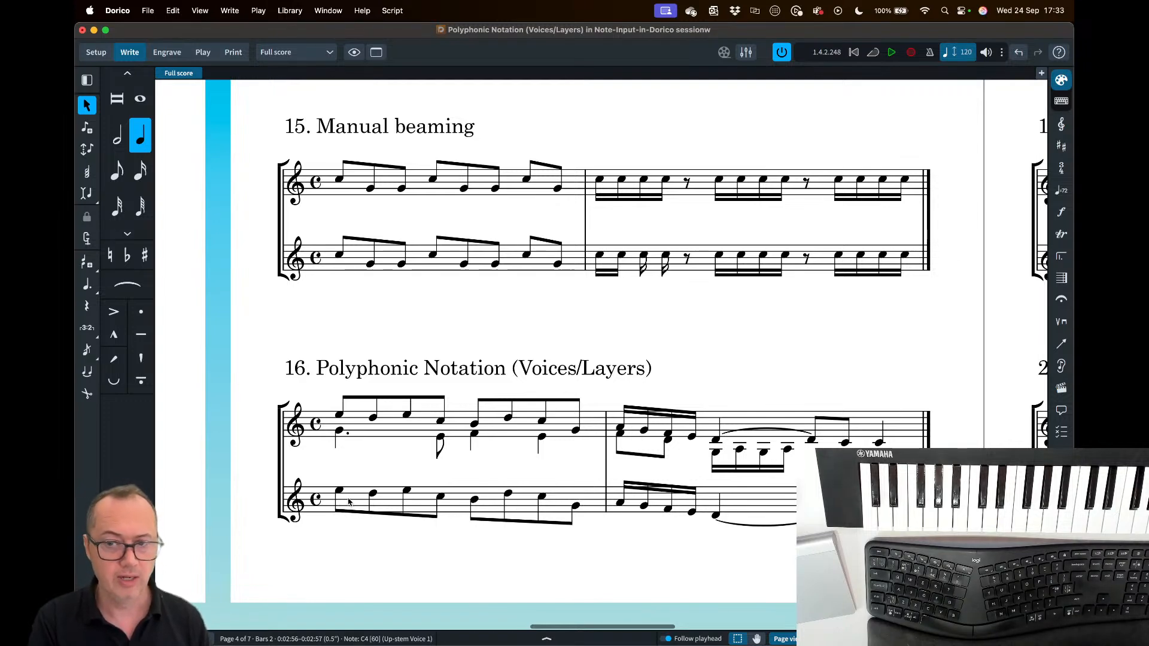
# - Add a down-stem voice from the start of bar 1 in exercise 16's lower staff, entering a dotted quarter G4 and an eighth E4
pyautogui.doubleClick(352, 503)
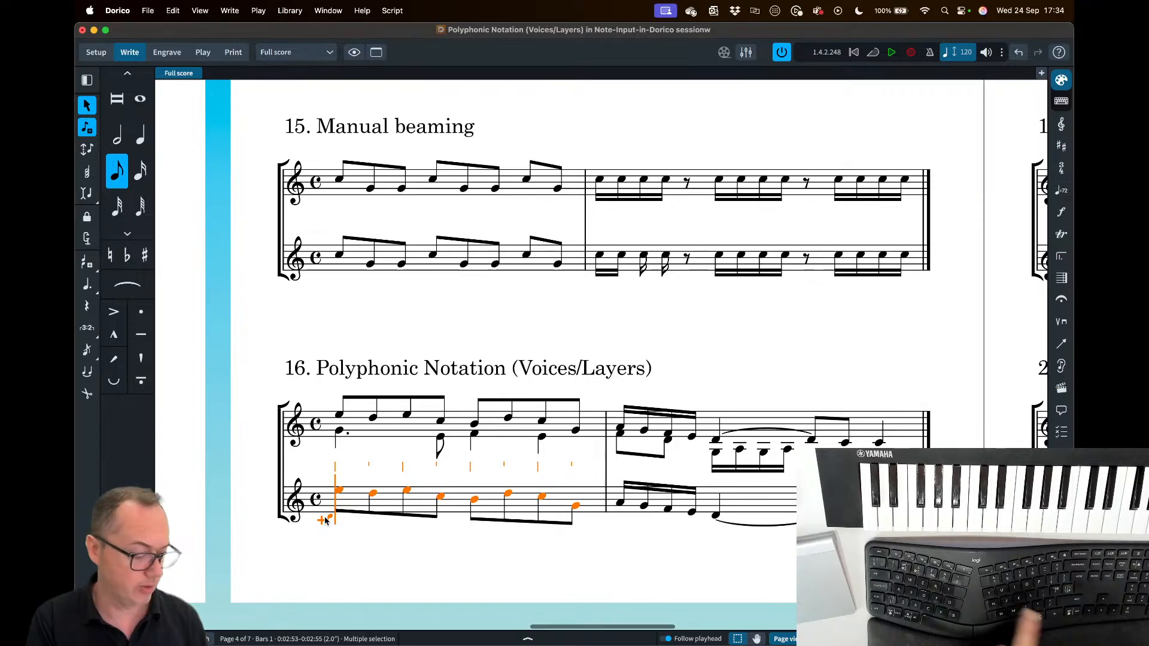
pyautogui.press('6')
pyautogui.press('.')
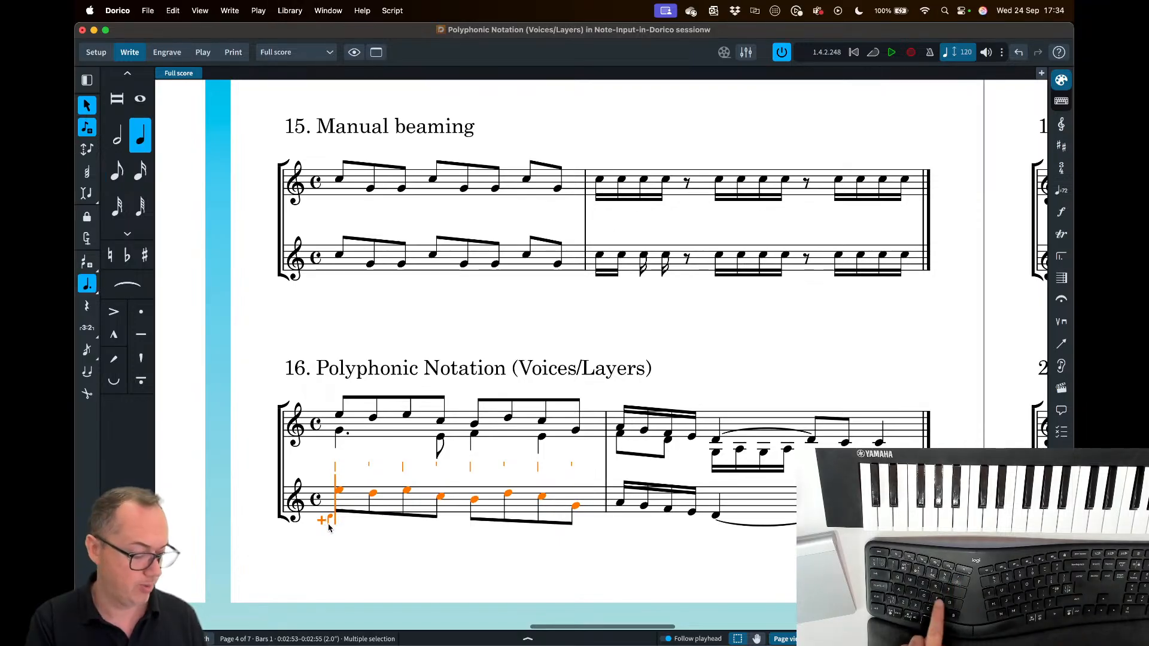
pyautogui.press('g')
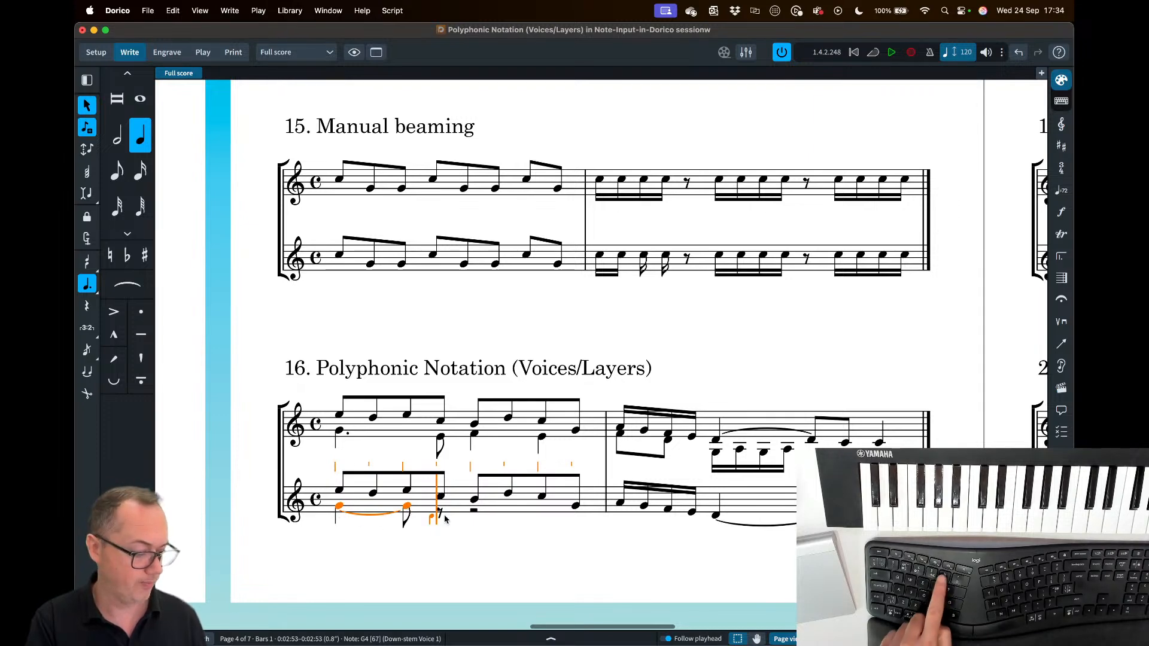
pyautogui.press('5')
pyautogui.press('e')
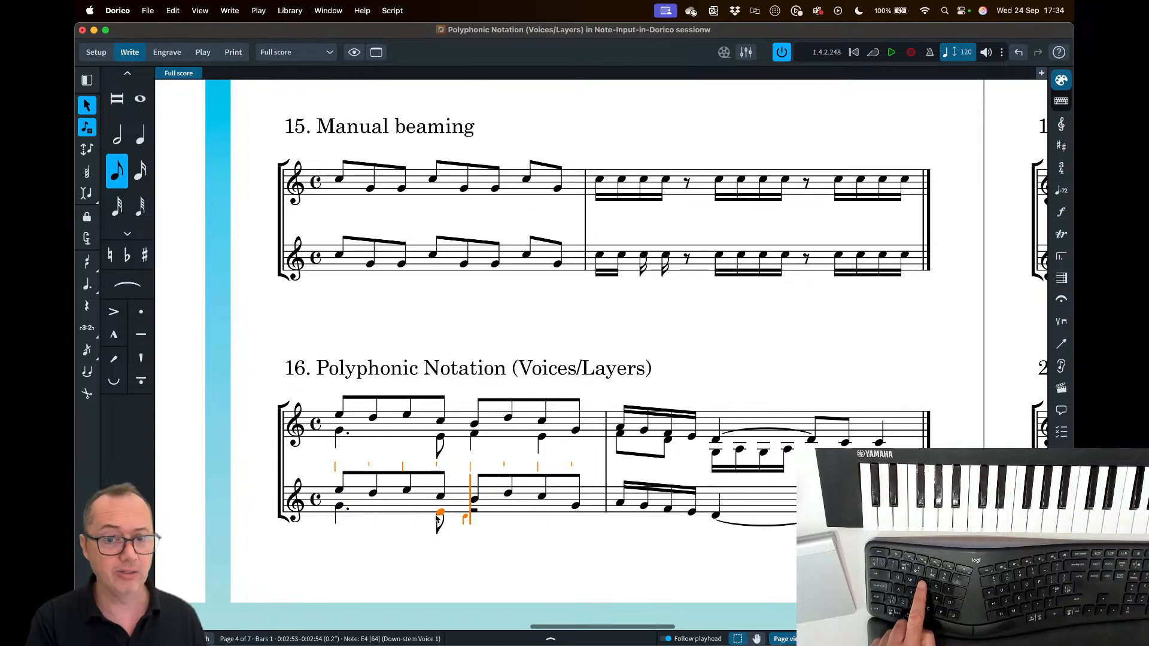
# - Complete the down-stem voice of bar 1 with quarter notes F4 and E4, end note input and clear the selection
pyautogui.press('6')
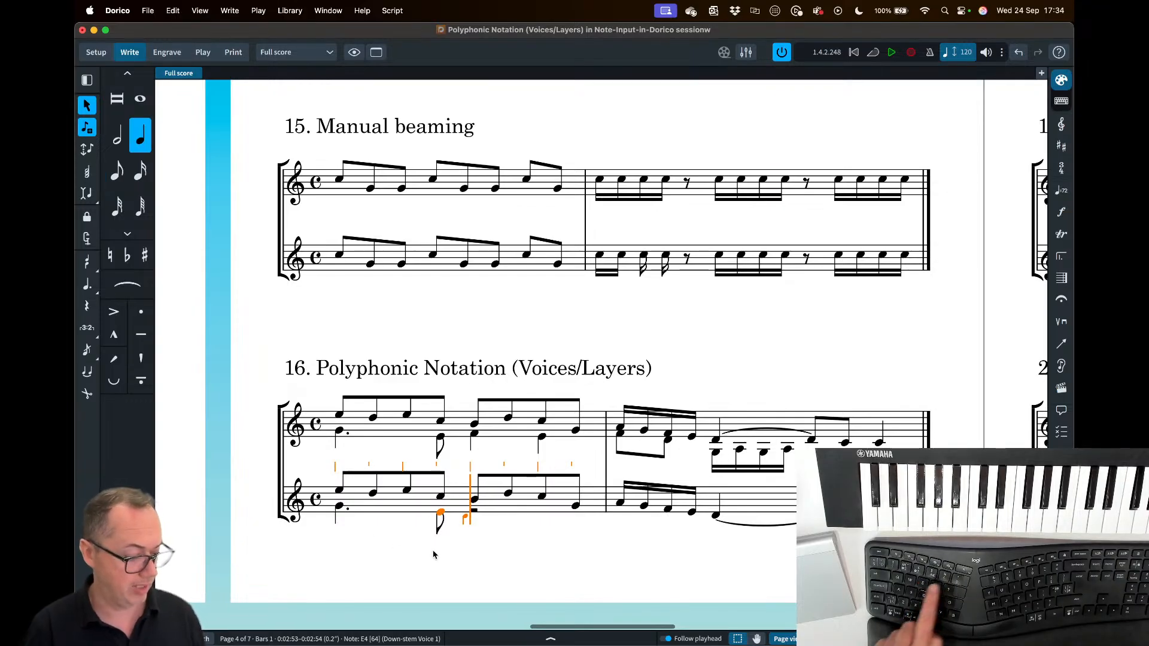
pyautogui.press('e')
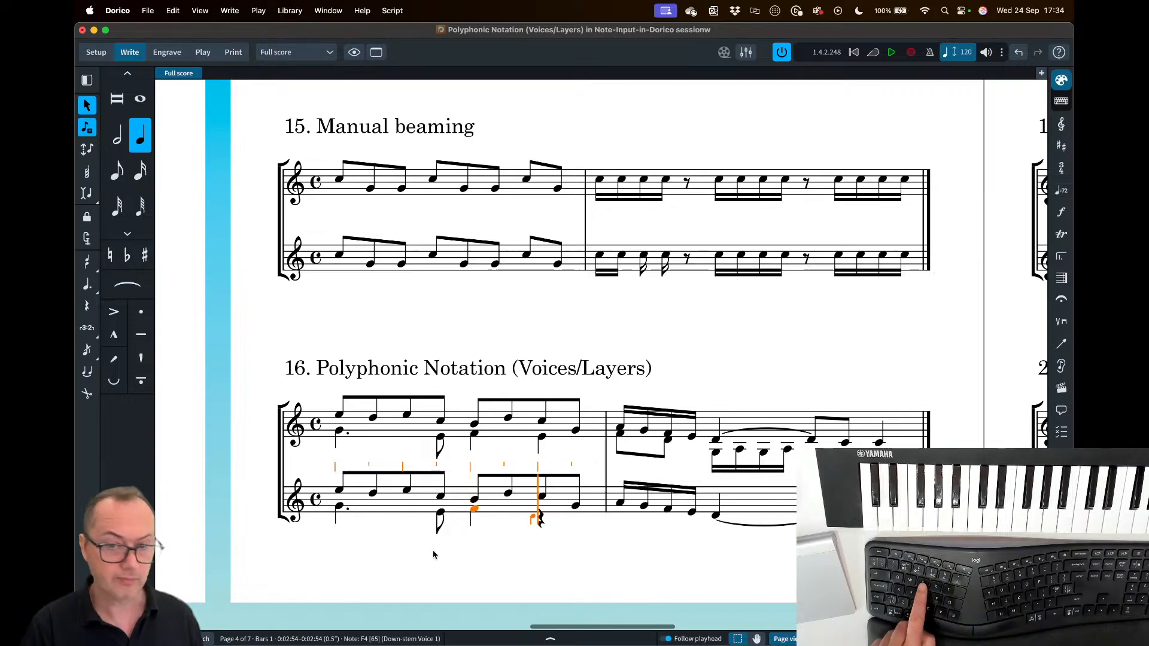
pyautogui.press('e')
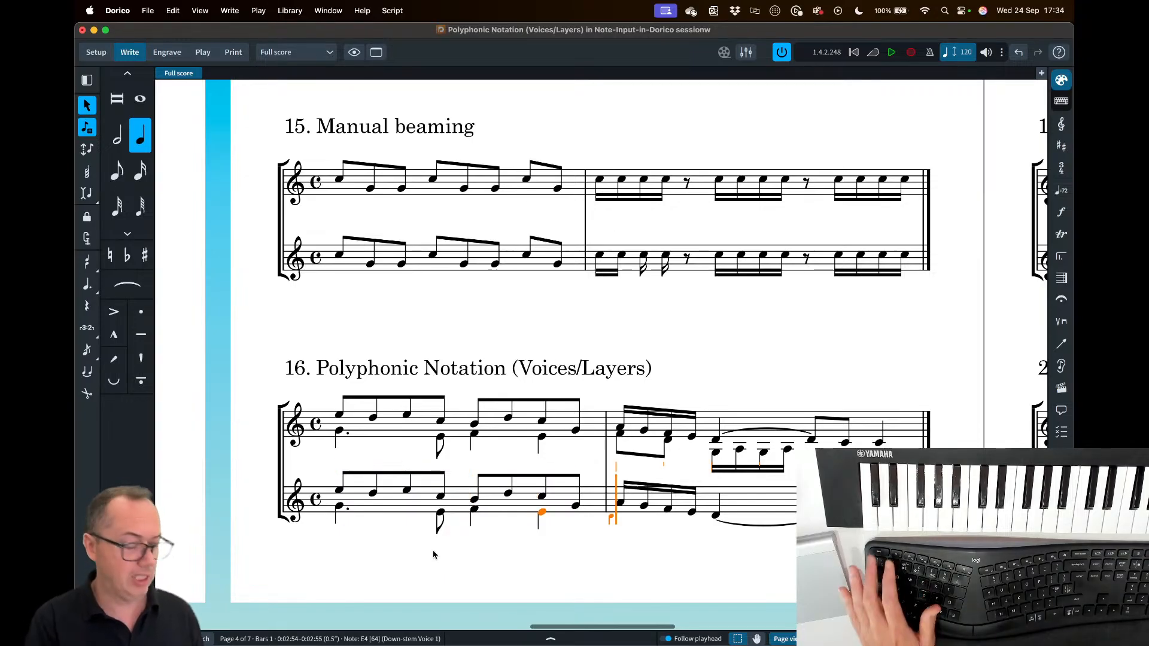
pyautogui.press('Escape')
pyautogui.click(539, 578)
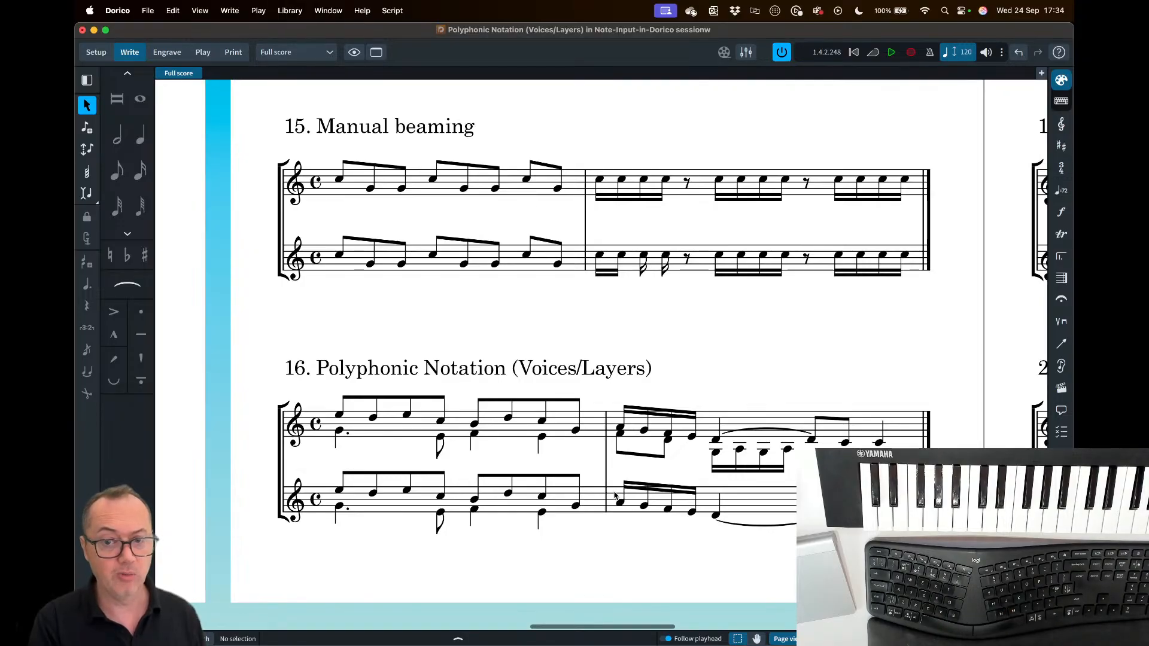
# - Add down-stem eighth notes F4 and D4 at the start of bar 2 in exercise 16's lower staff
pyautogui.doubleClick(613, 494)
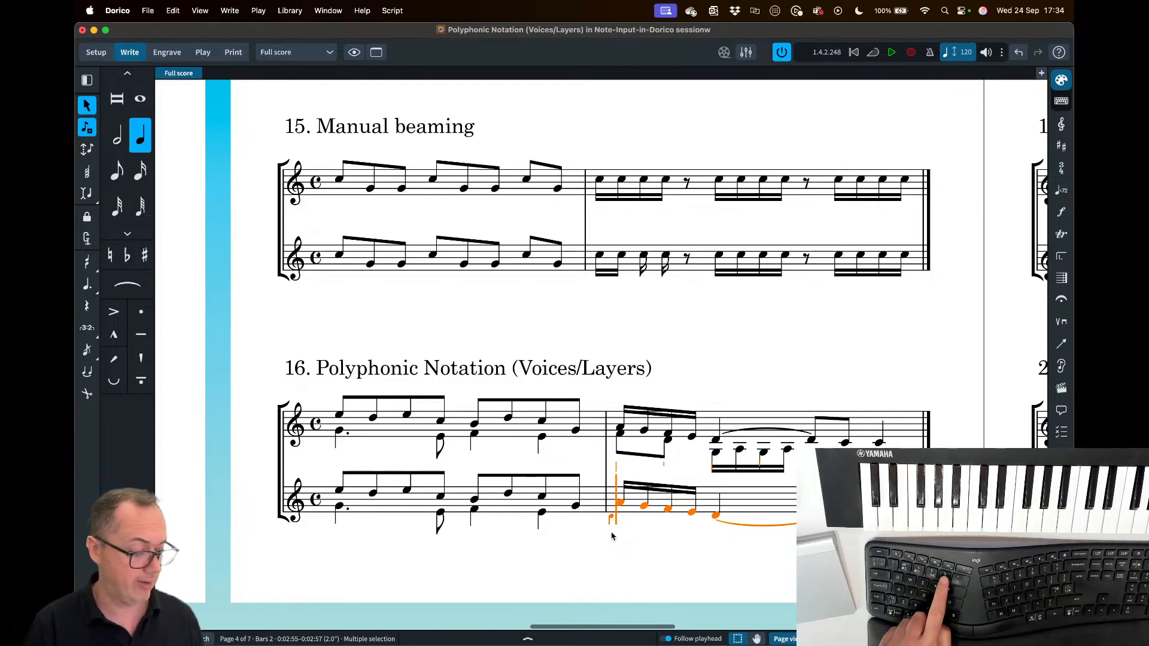
pyautogui.press('6')
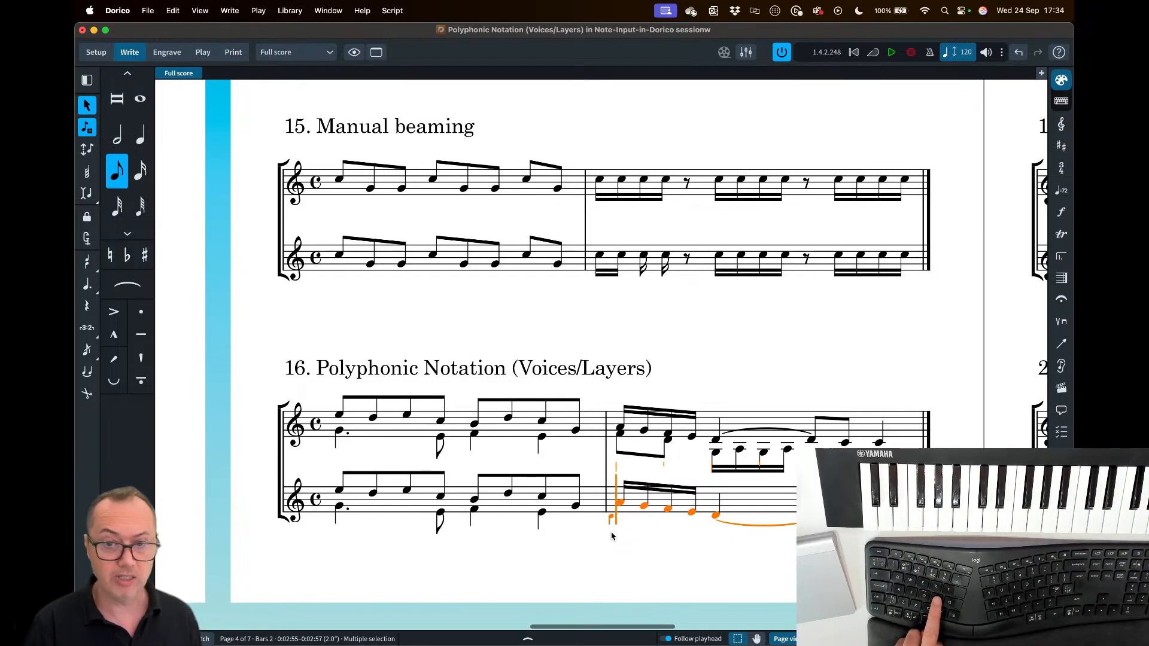
pyautogui.press('f')
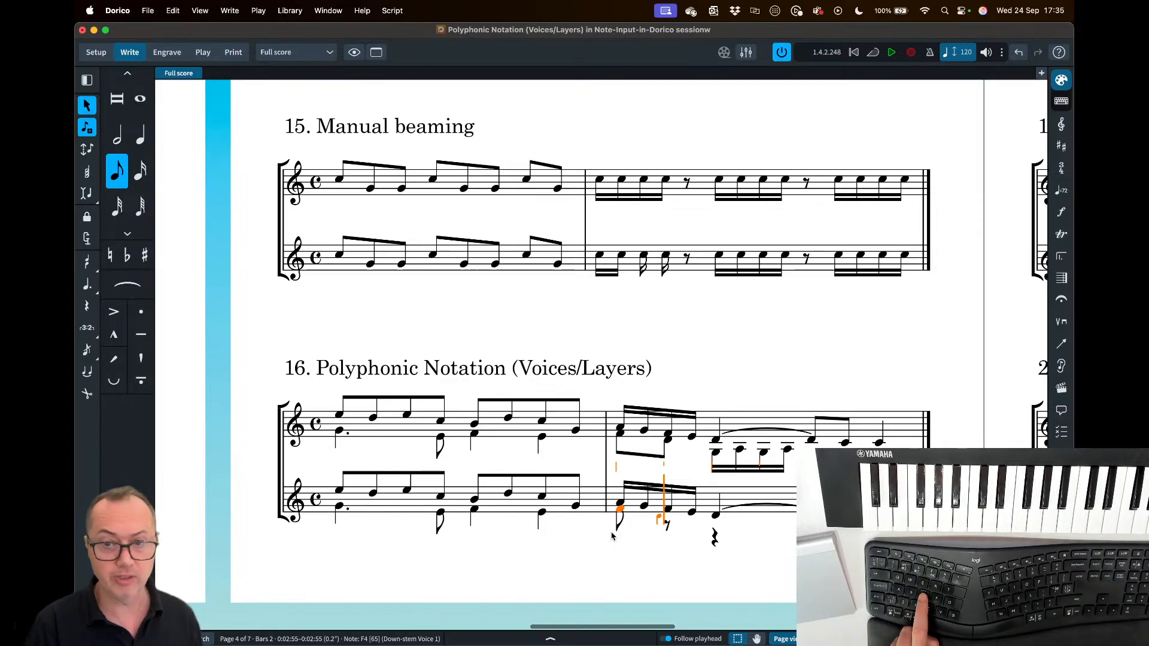
pyautogui.press('d')
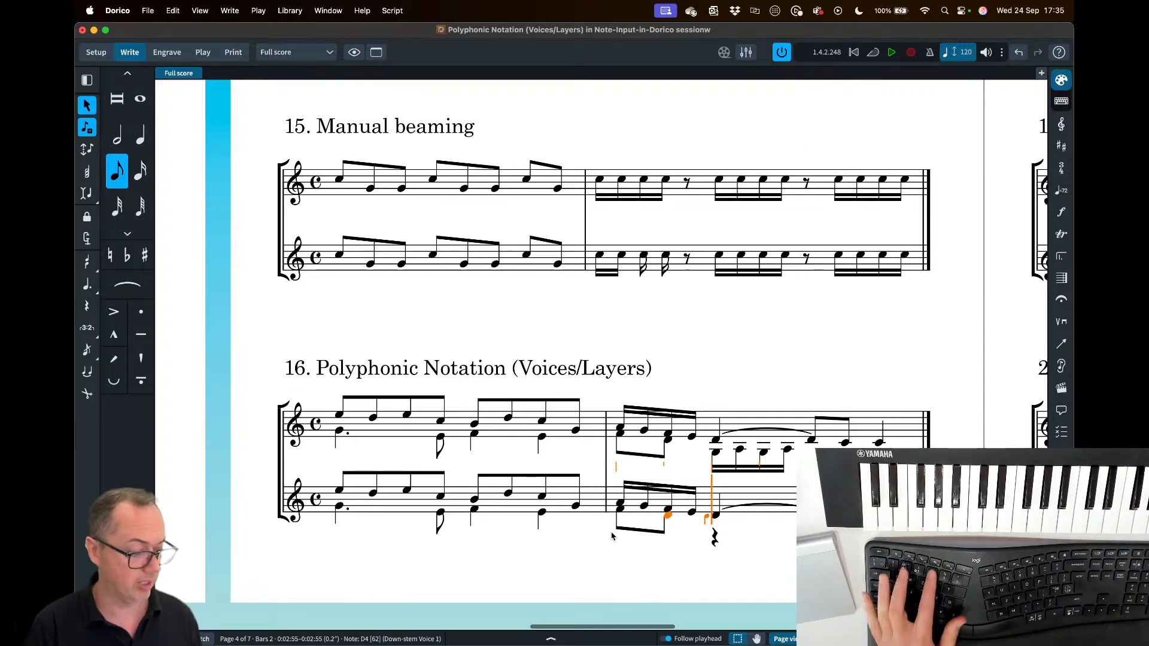
# - Continue bar 2's down-stem voice with sixteenths G3, A3, G3, A3, finish with an eighth F3 and a quarter E3, and end note input
pyautogui.press('3')
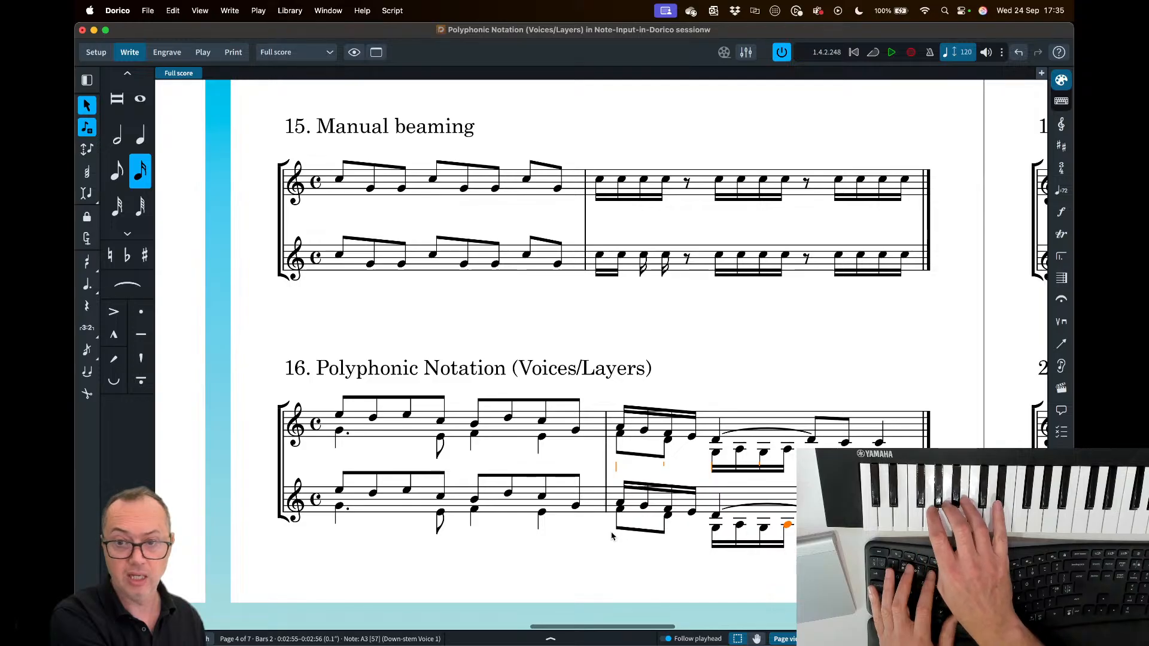
pyautogui.press('4')
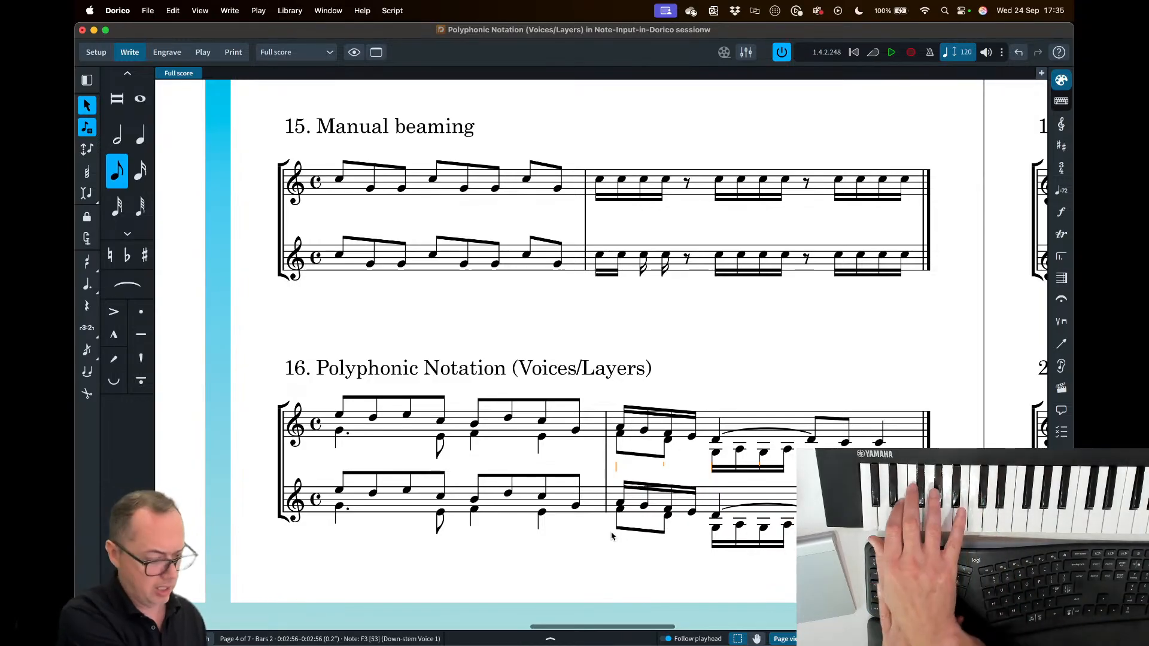
pyautogui.press('6')
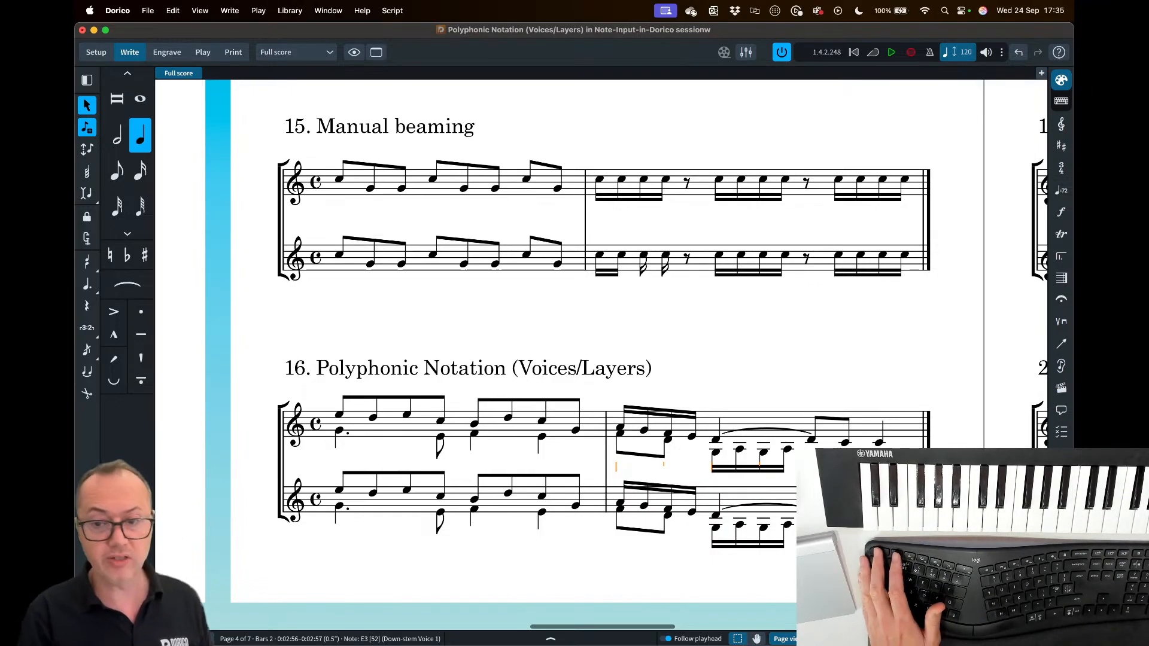
pyautogui.press('Escape')
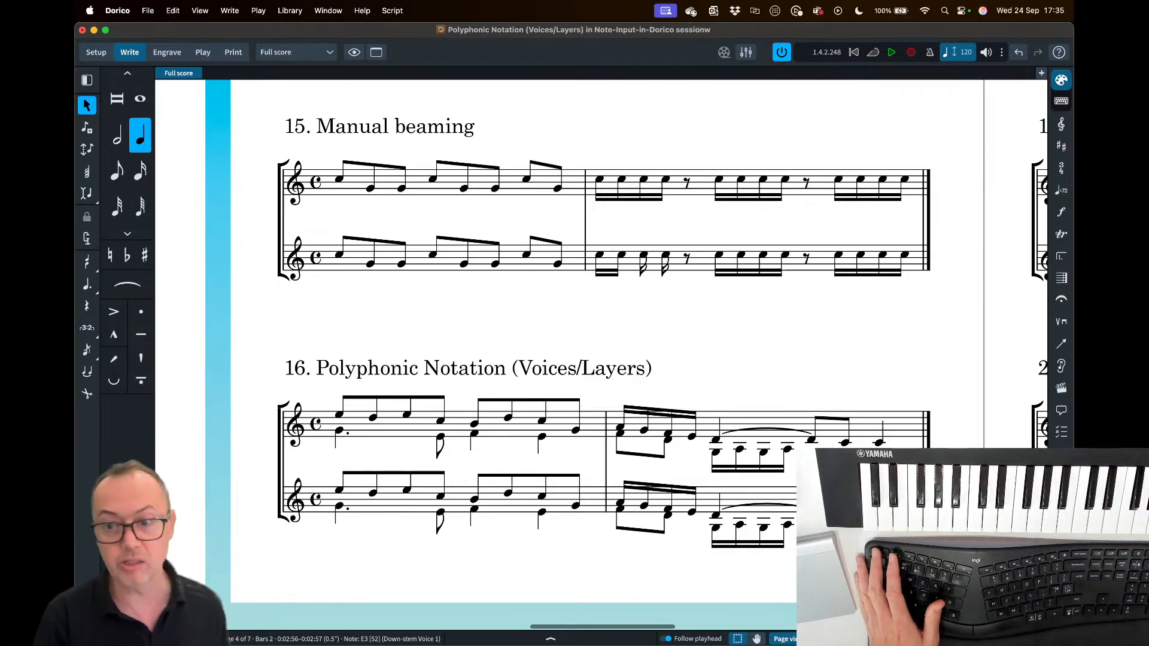
# - Flip the stems of all notes in bar 1 of exercise 16's lower staff and restore their original directions
pyautogui.click(500, 505)
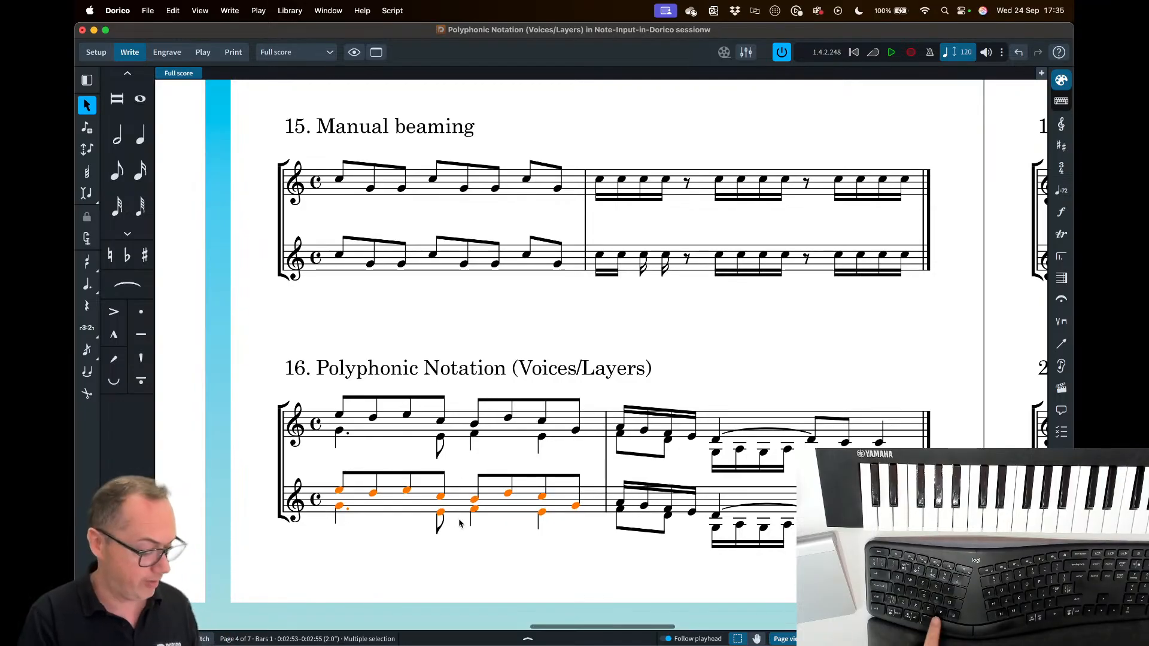
pyautogui.press('f')
pyautogui.press('f')
pyautogui.press('f')
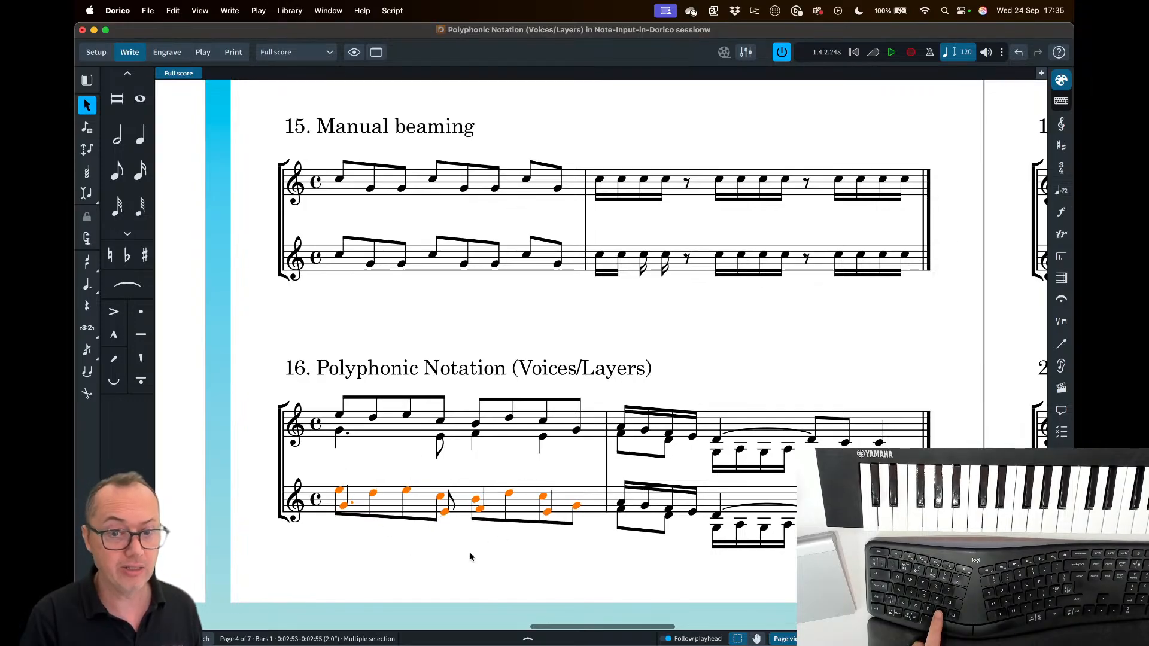
pyautogui.press('Escape')
pyautogui.click(462, 495)
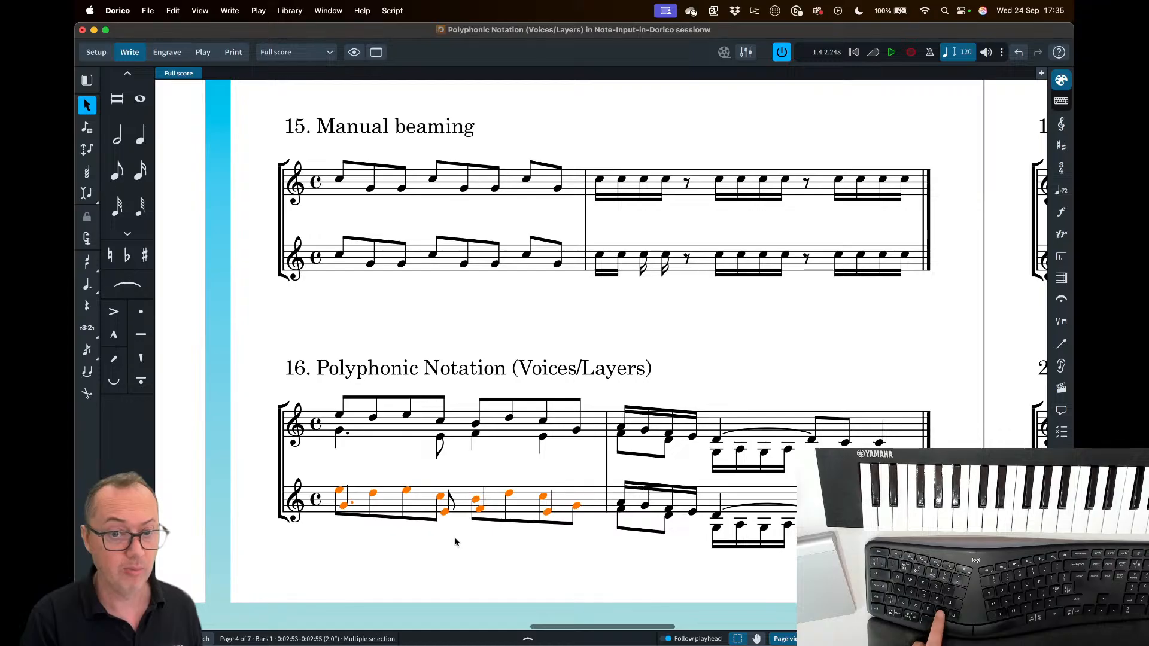
pyautogui.press('f')
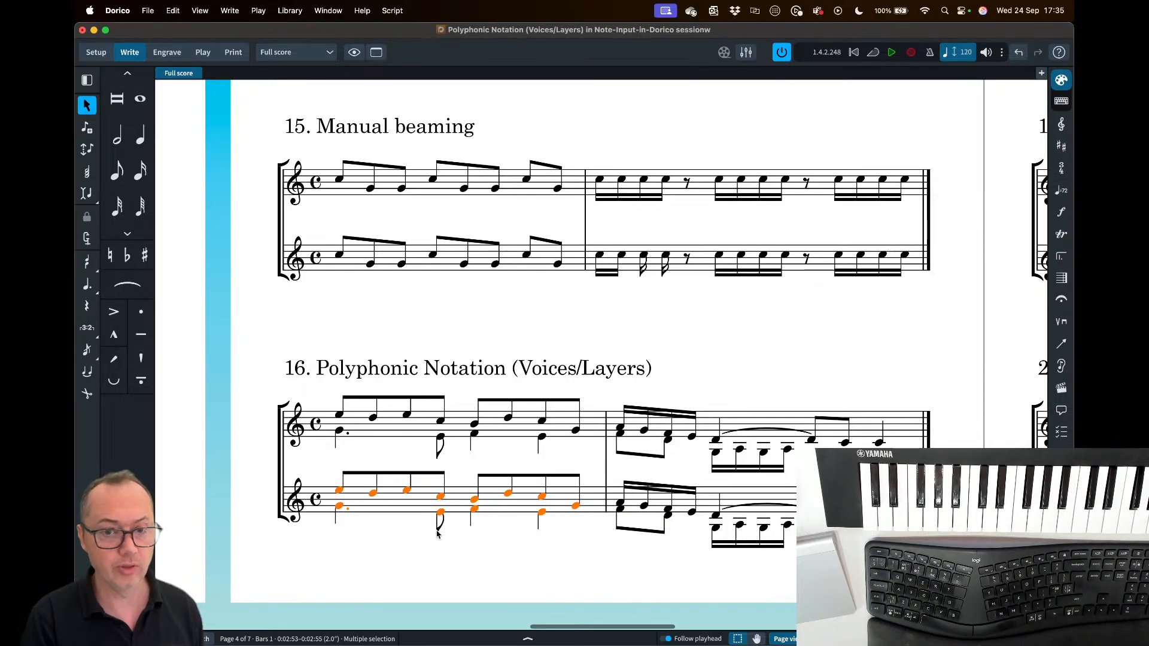
# - Examine the Change Voice options for the notes of bar 1 in exercise 16's lower staff, leaving their voices as they are
pyautogui.rightClick(414, 524)
pyautogui.moveTo(448, 511)
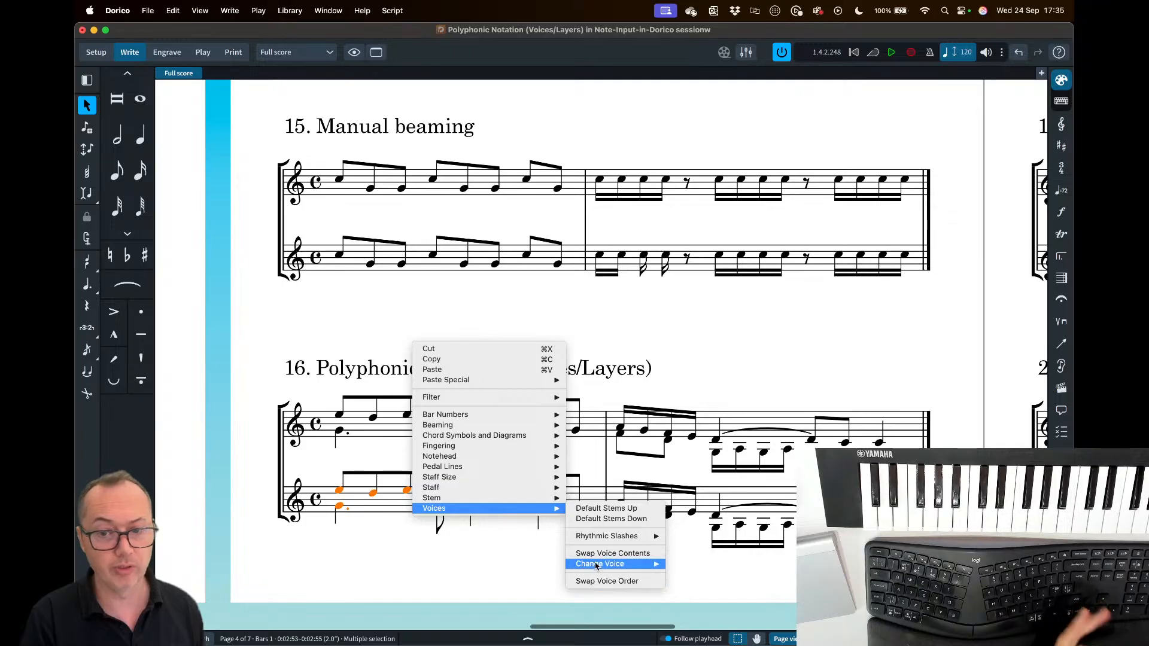
pyautogui.moveTo(595, 565)
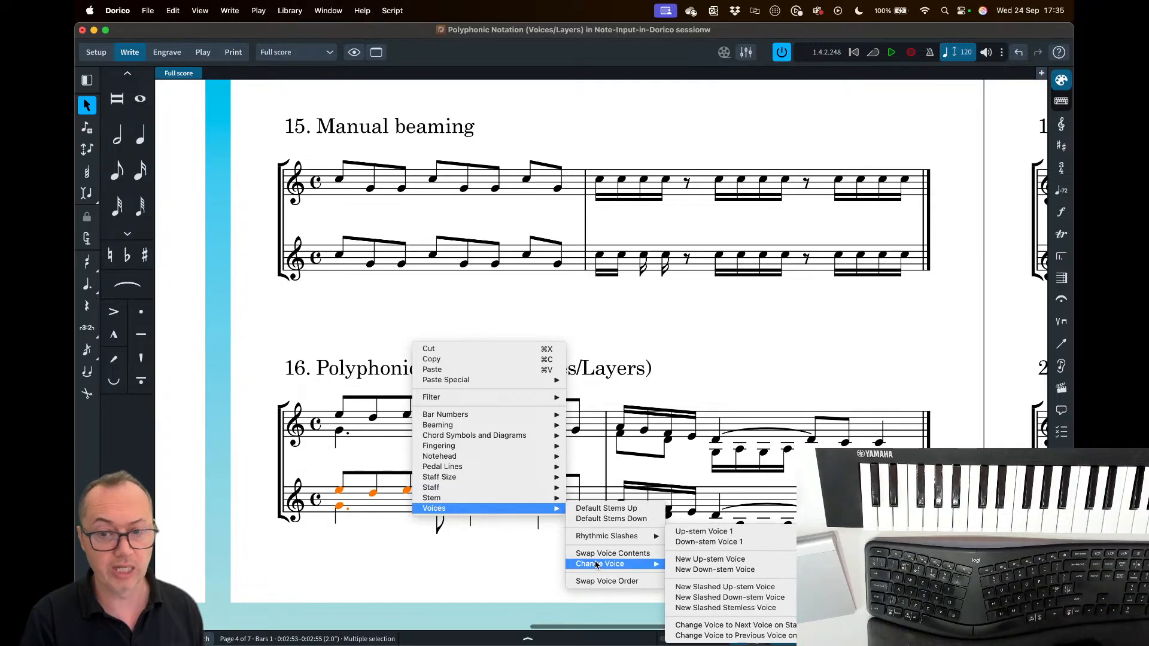
pyautogui.click(496, 547)
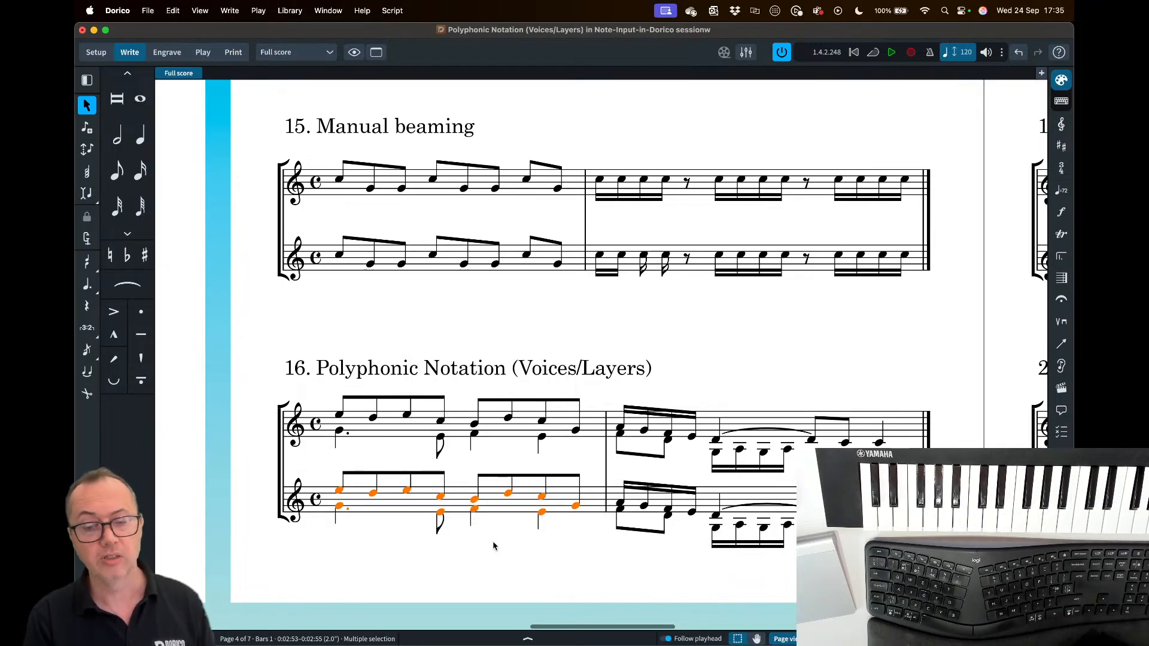
pyautogui.press('Escape')
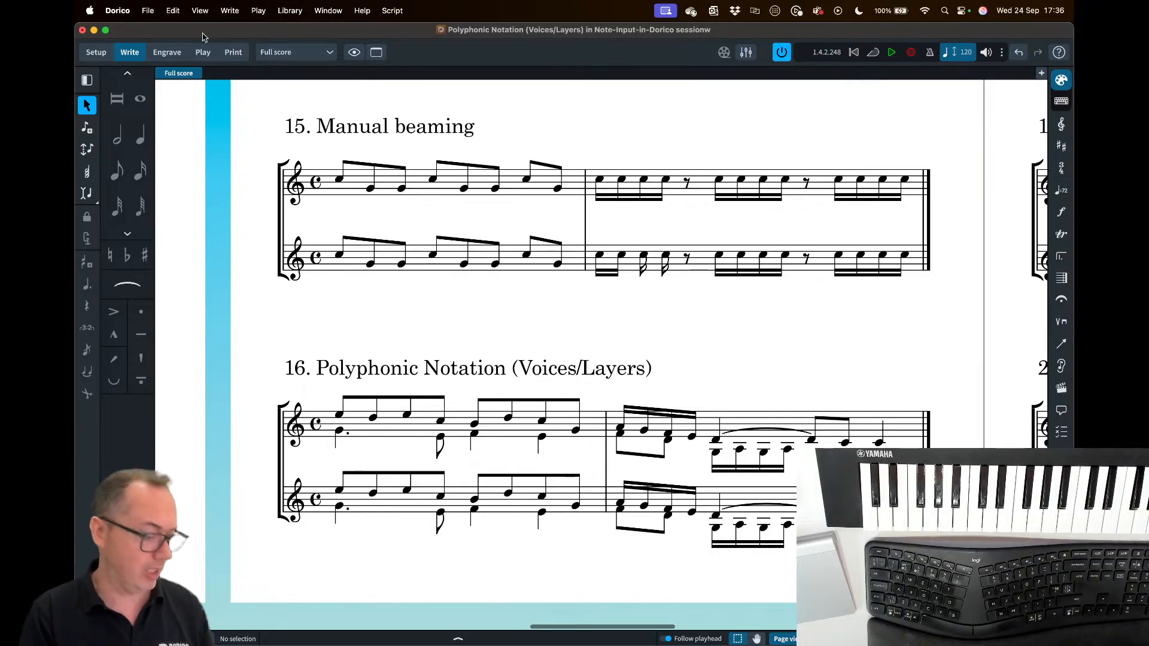
# - Turn on Voice Colors for the score's notes and rests
pyautogui.press('F1')
pyautogui.click(200, 10)
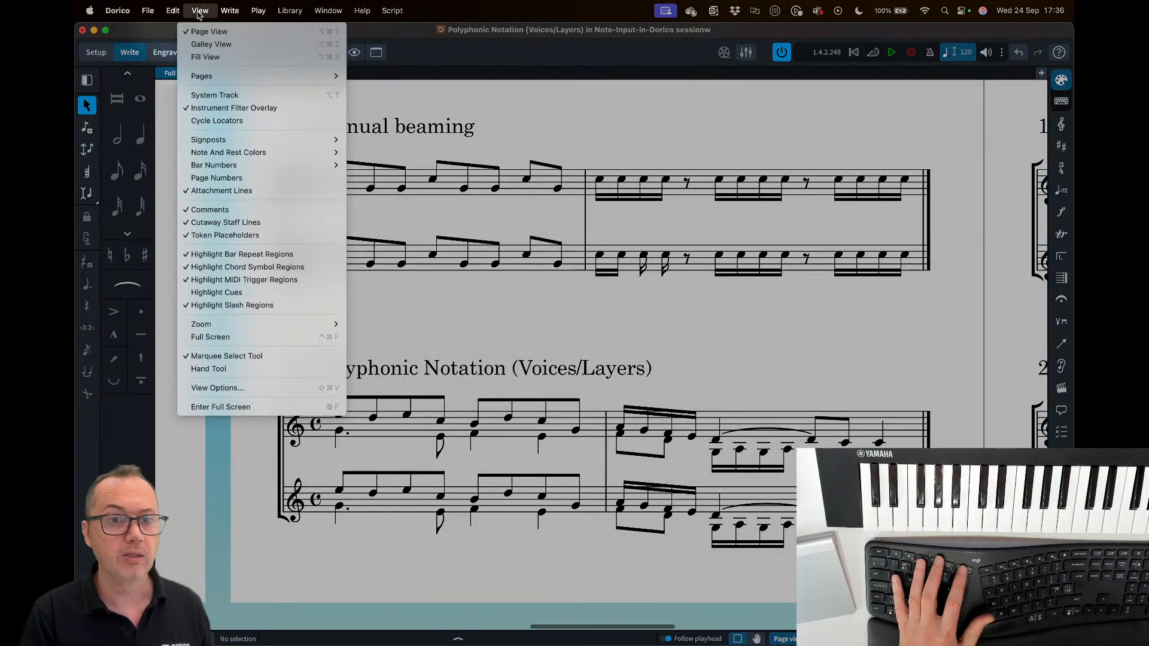
pyautogui.moveTo(317, 153)
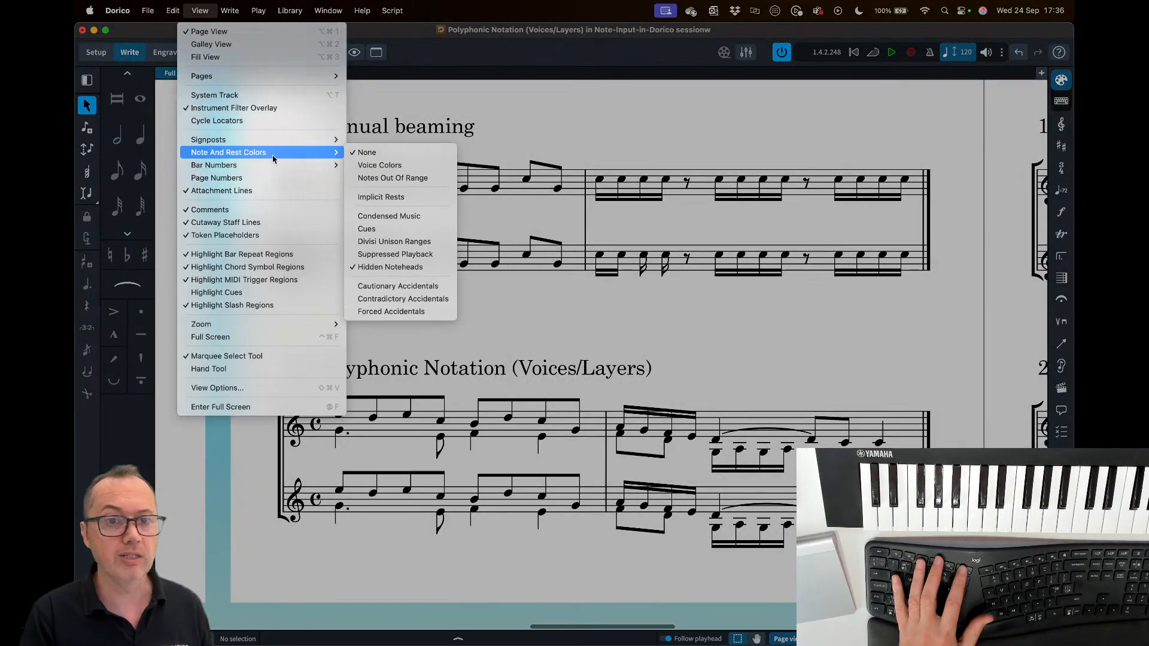
pyautogui.click(375, 166)
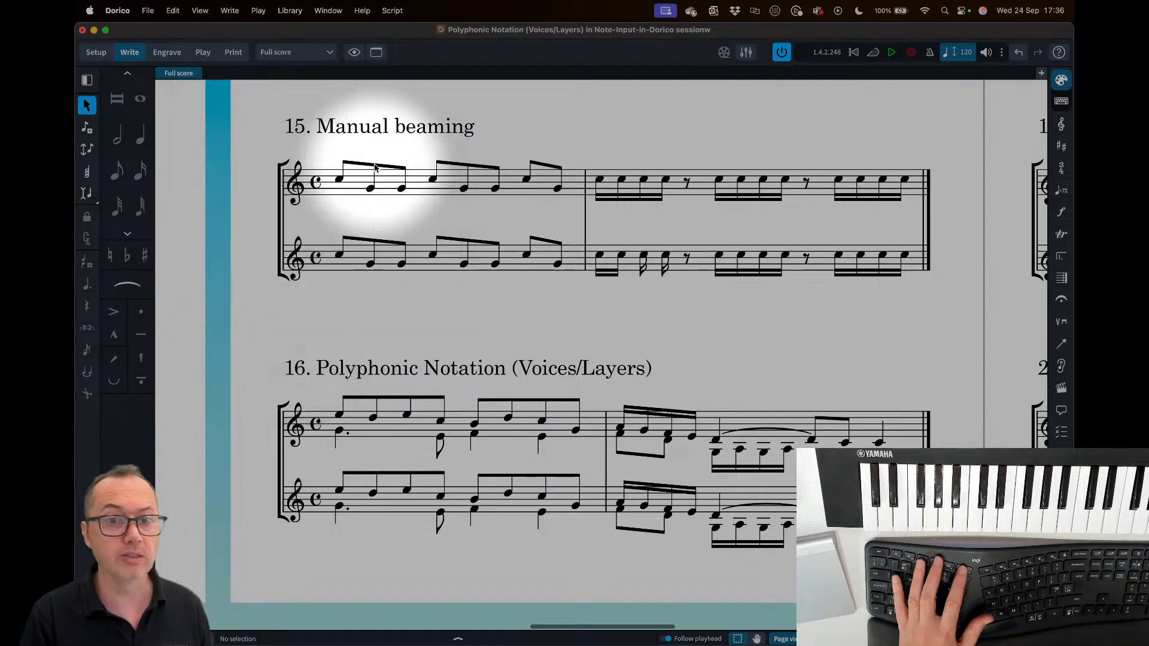
pyautogui.press('F1')
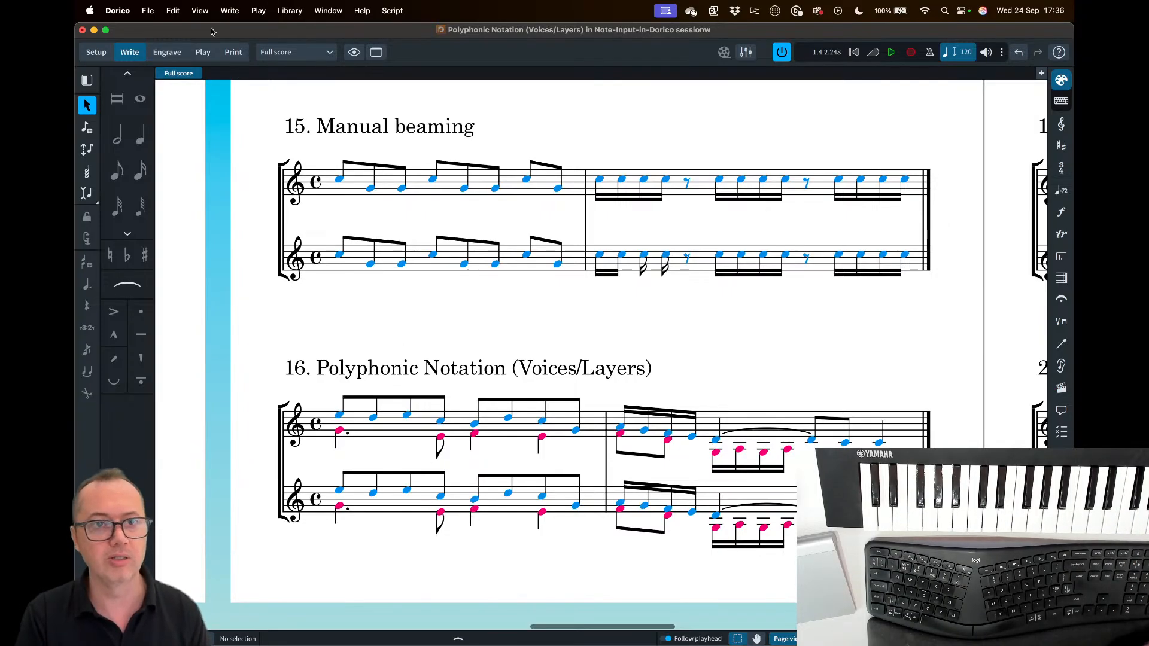
# - Set the note and rest colors back to None
pyautogui.click(200, 10)
pyautogui.moveTo(219, 156)
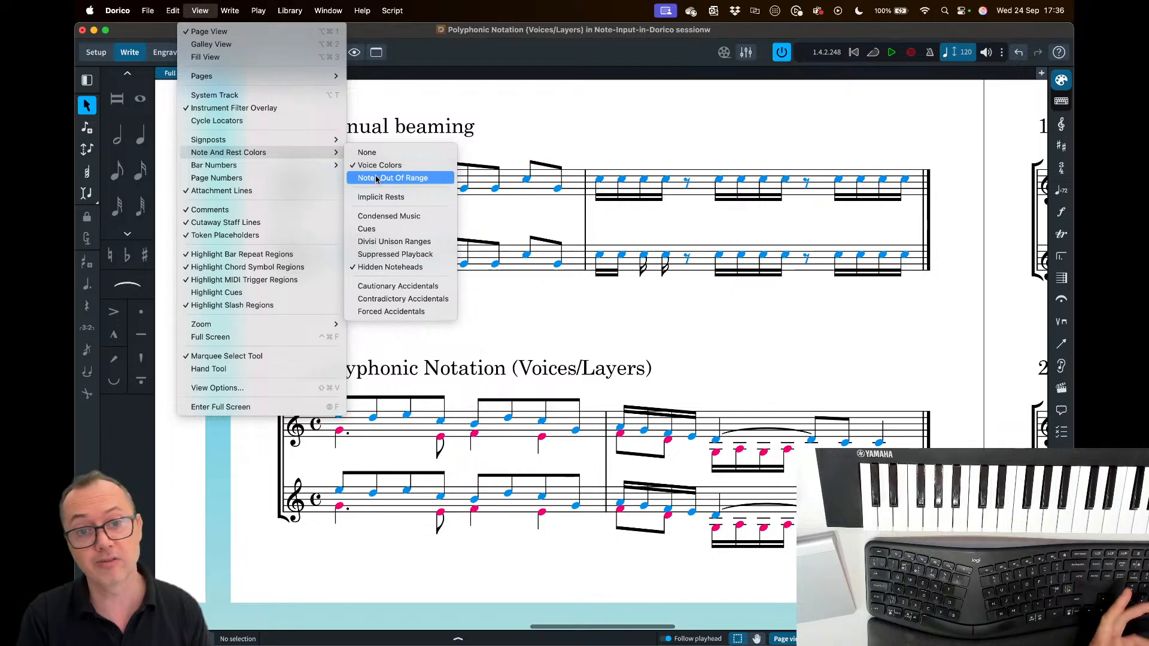
pyautogui.click(378, 156)
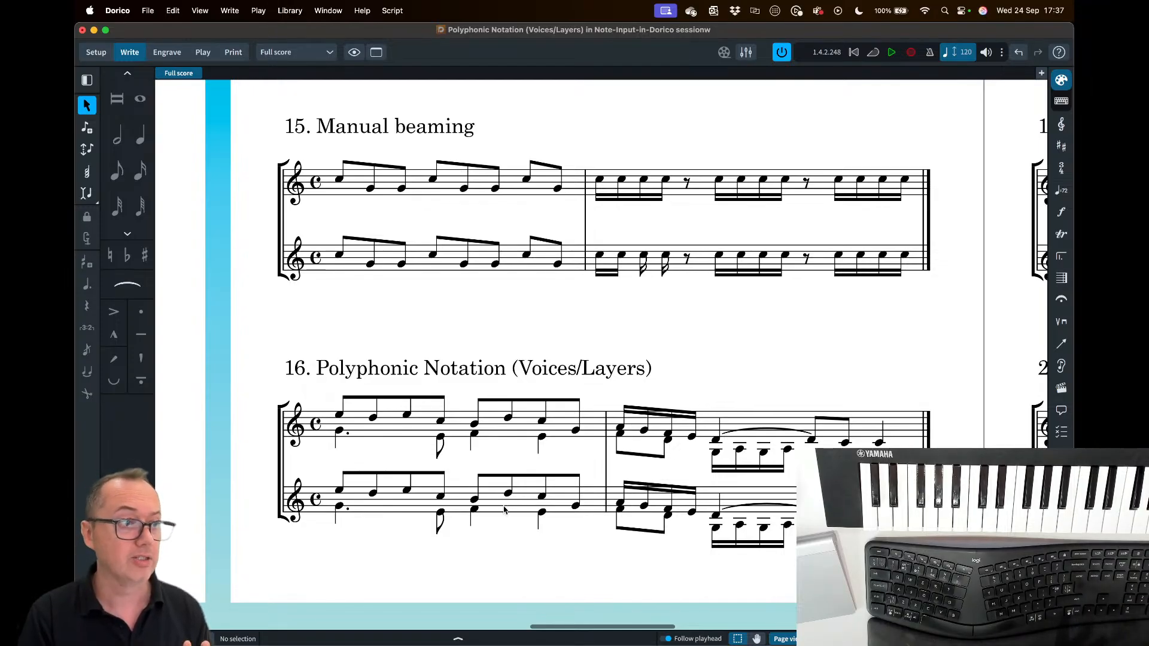
pyautogui.click(502, 187)
pyautogui.hotkey('shift', 'n')
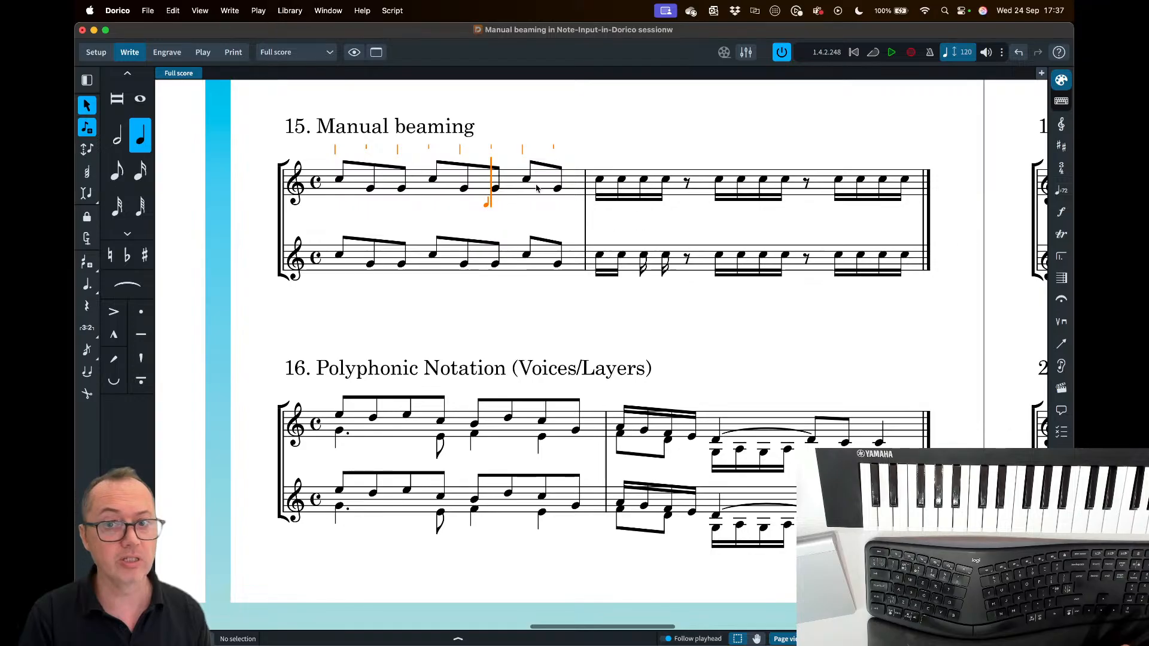
pyautogui.press('Escape')
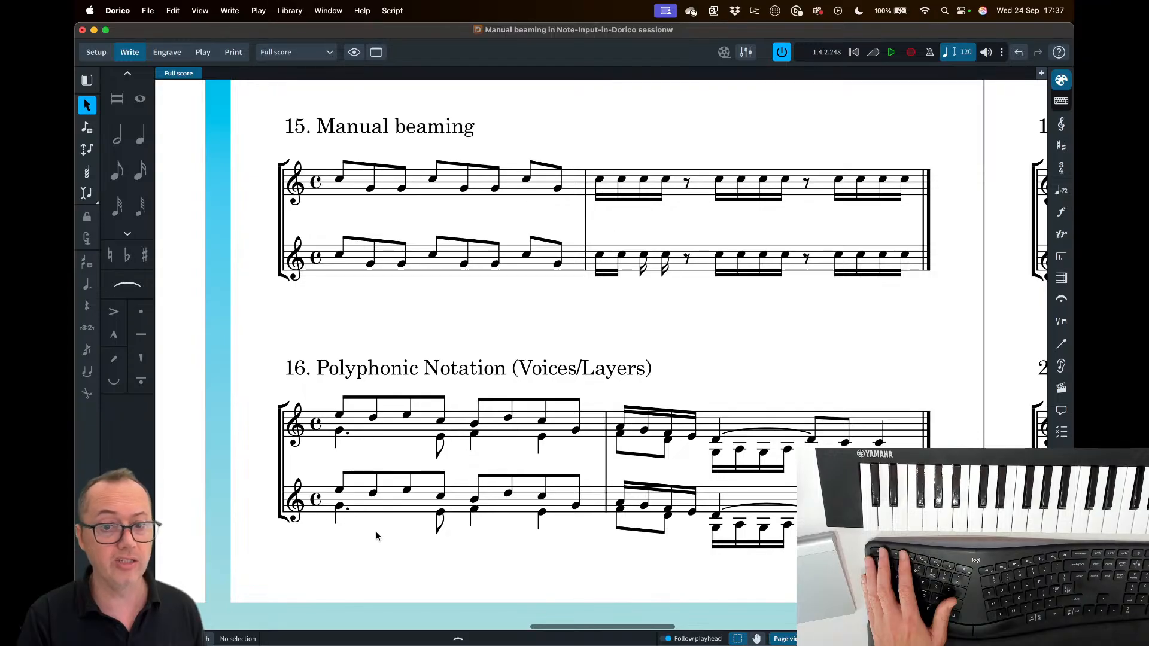
# - Flip the stem of the F4 on beat 3 of bar 1 and of the B4 above it, restoring each stem's direction
pyautogui.click(474, 511)
pyautogui.press('f')
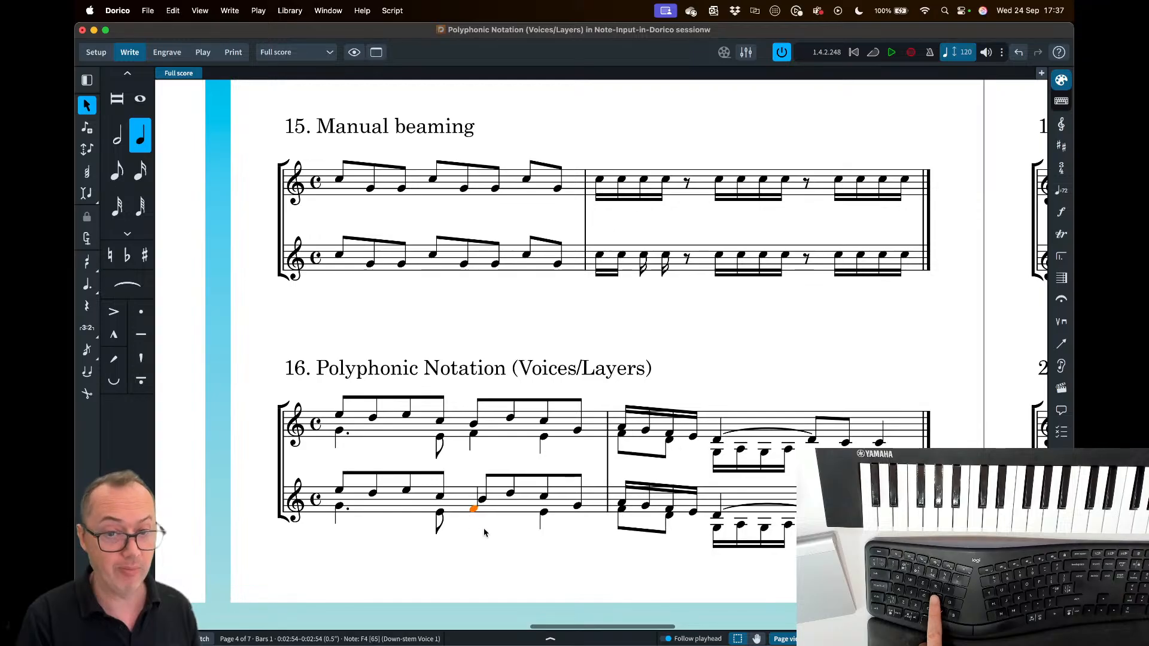
pyautogui.press('f')
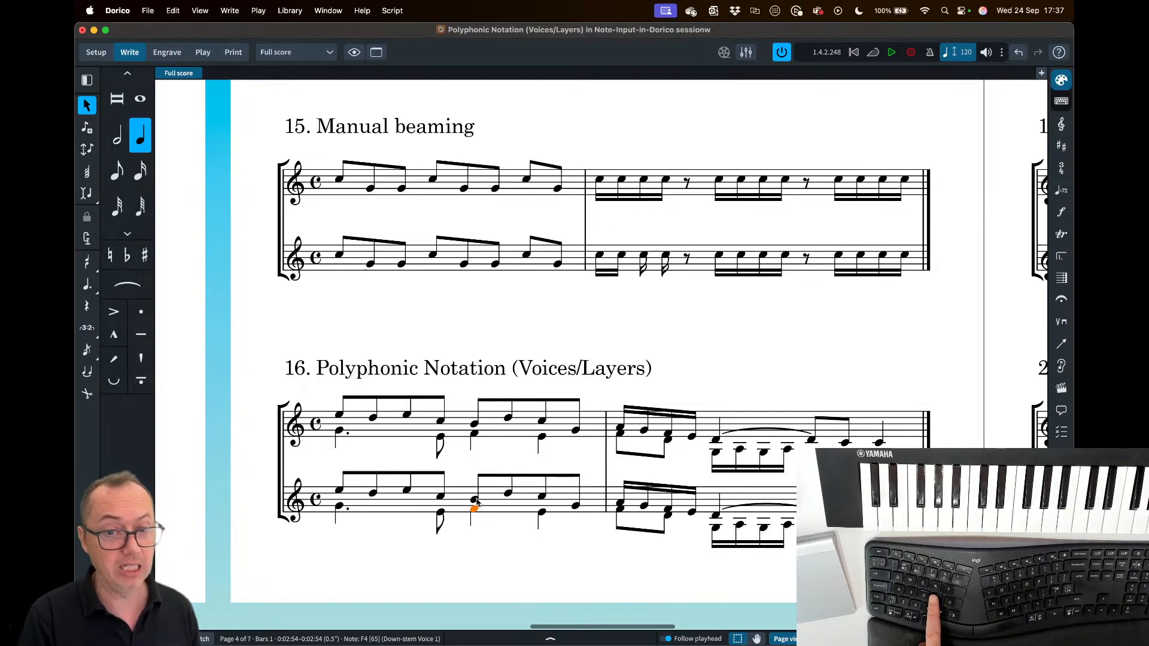
pyautogui.click(477, 500)
pyautogui.press('f')
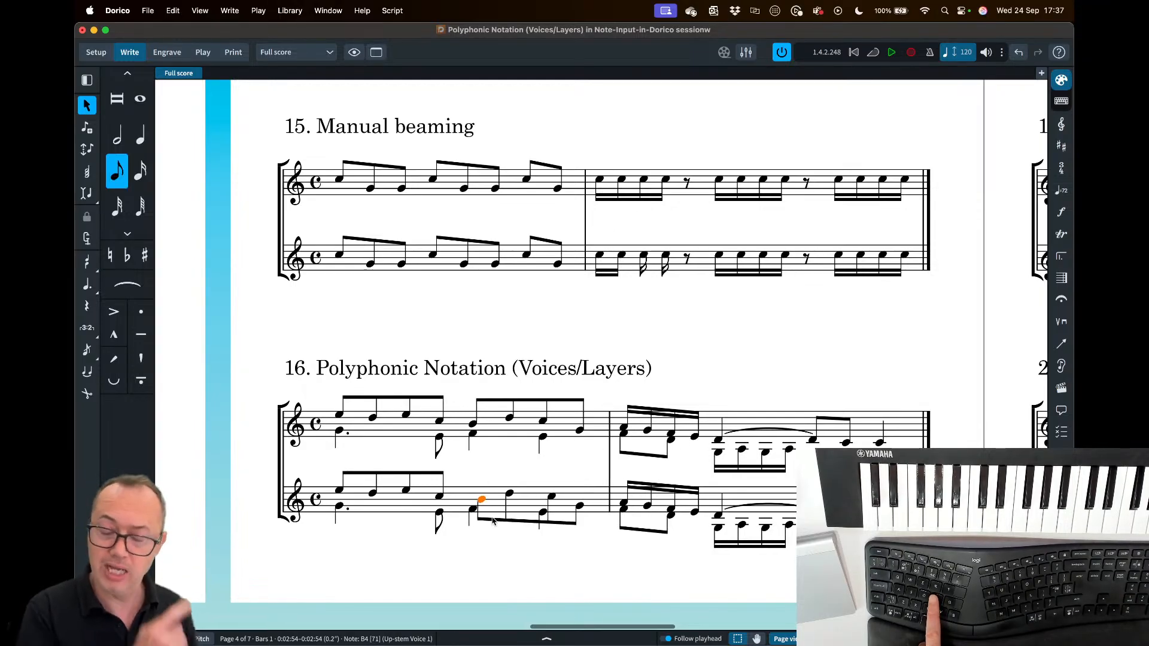
pyautogui.press('f')
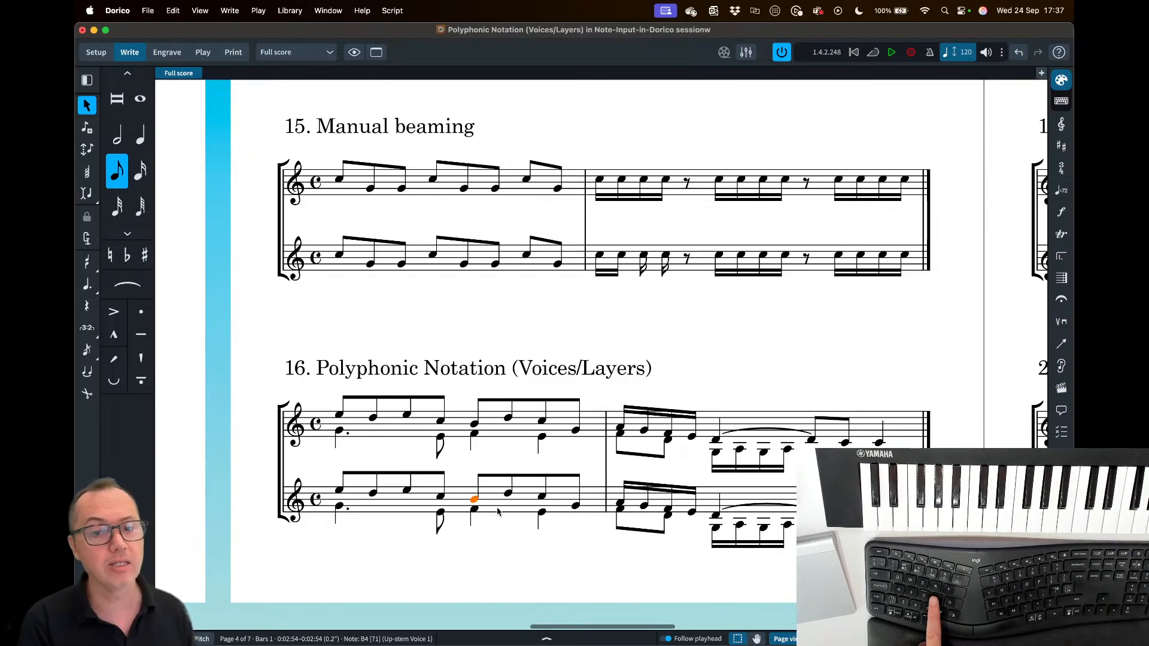
# - Move the down-stem E4 eighth note in bar 1 of exercise 16's lower staff to up-stem voice 1
pyautogui.click(439, 514)
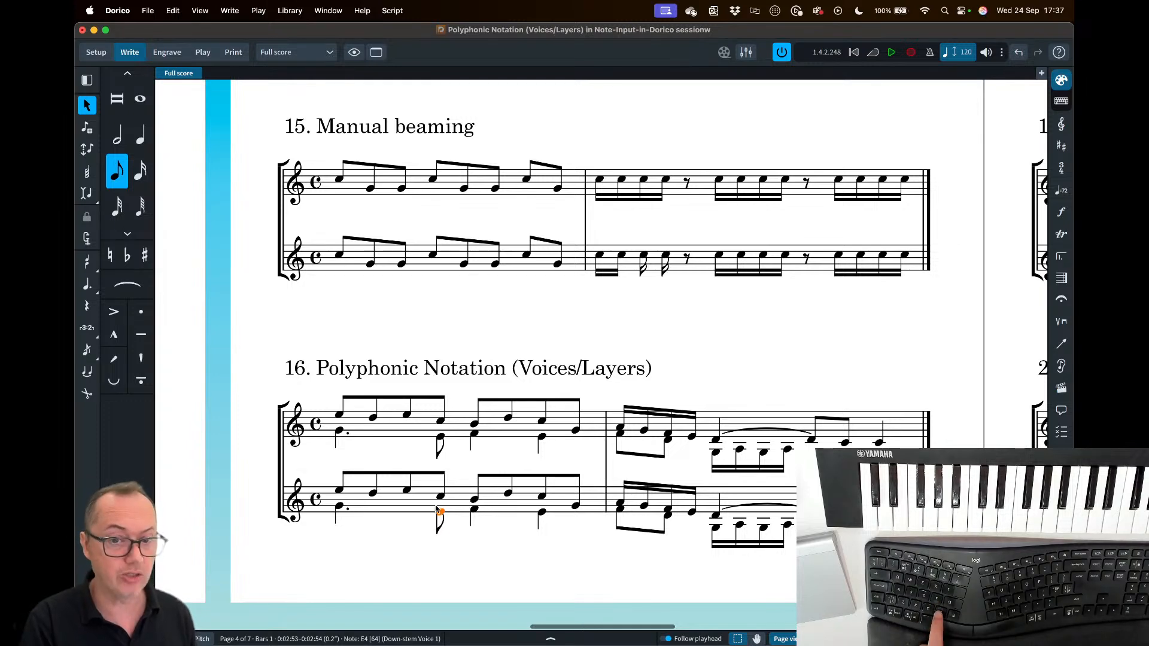
pyautogui.hotkey('shift', 'v')
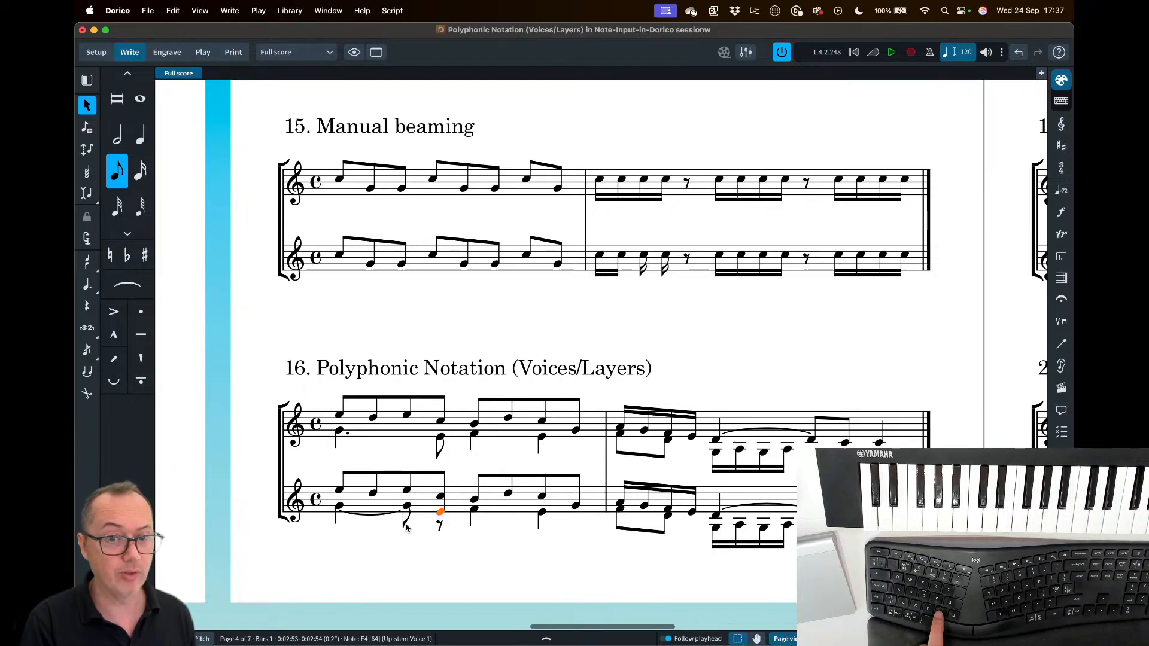
# - Color the score's notes and rests by voice
pyautogui.click(200, 10)
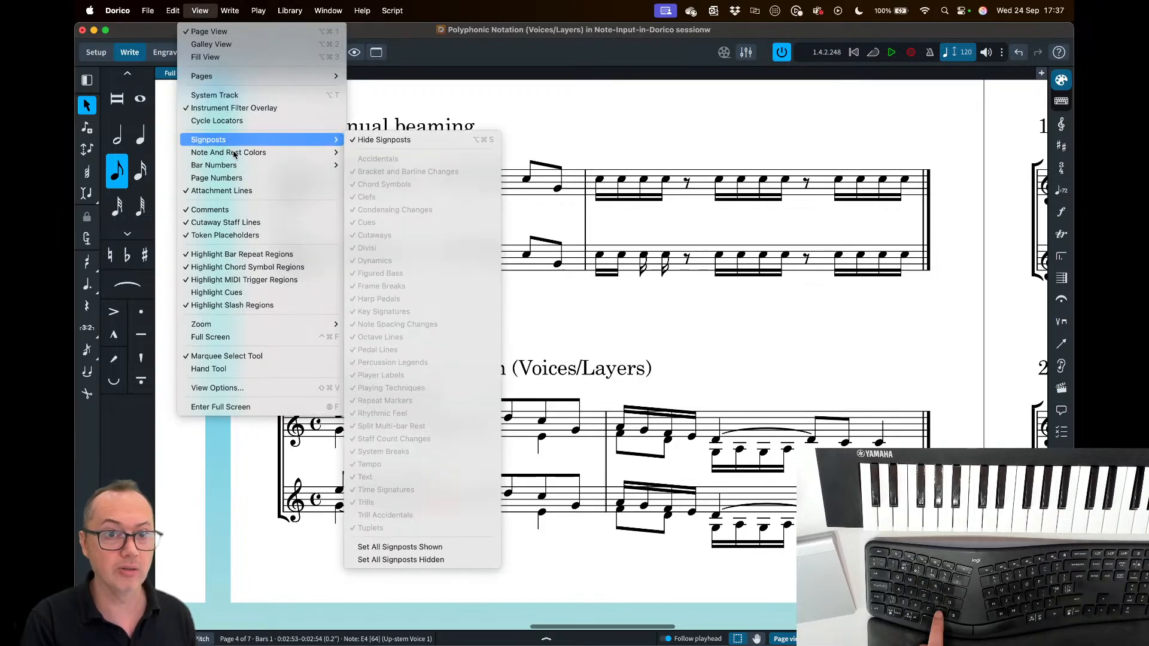
pyautogui.moveTo(233, 154)
pyautogui.click(389, 165)
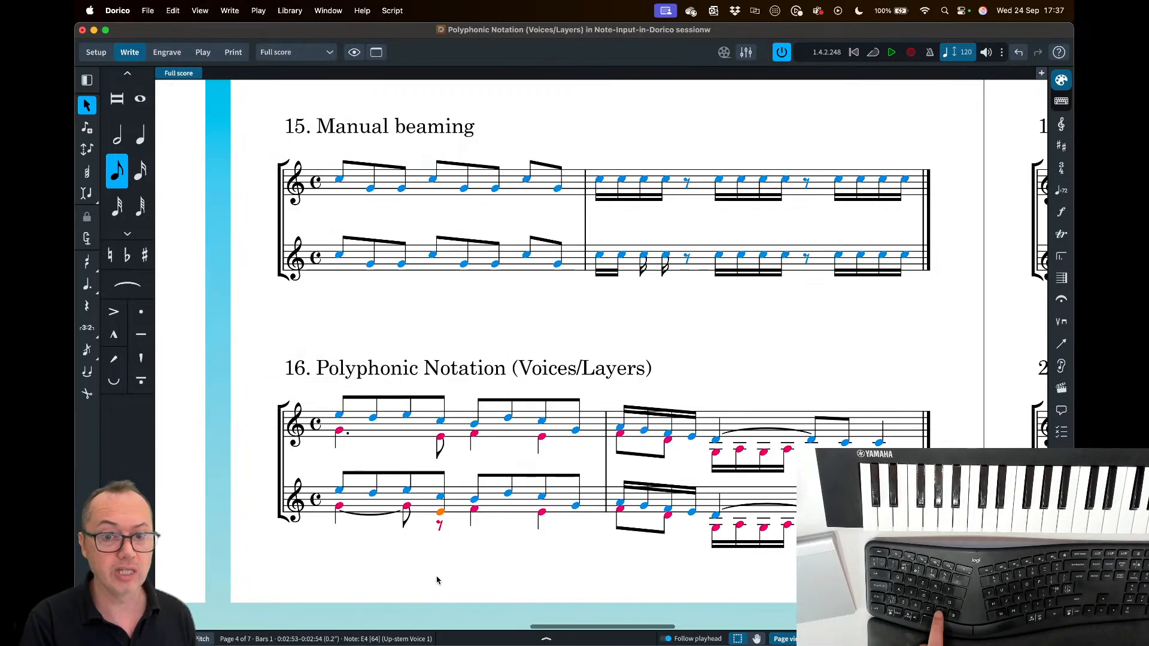
# - Return the E4 eighth note in bar 1 of exercise 16's lower staff to down-stem voice 1
pyautogui.press('Escape')
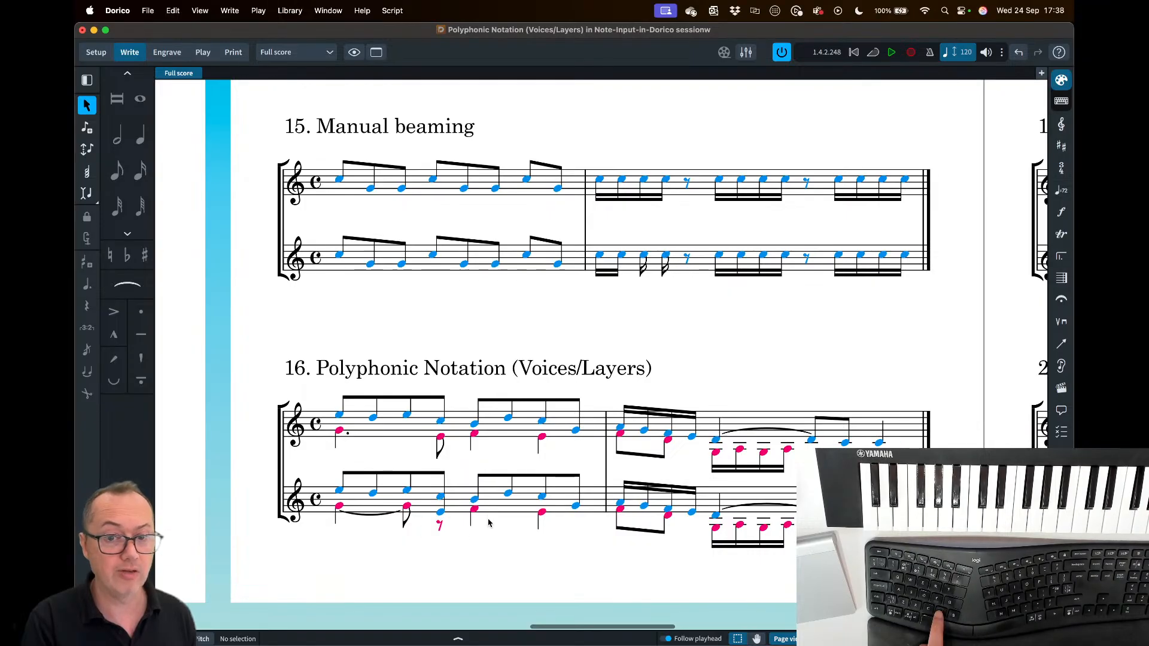
pyautogui.click(440, 513)
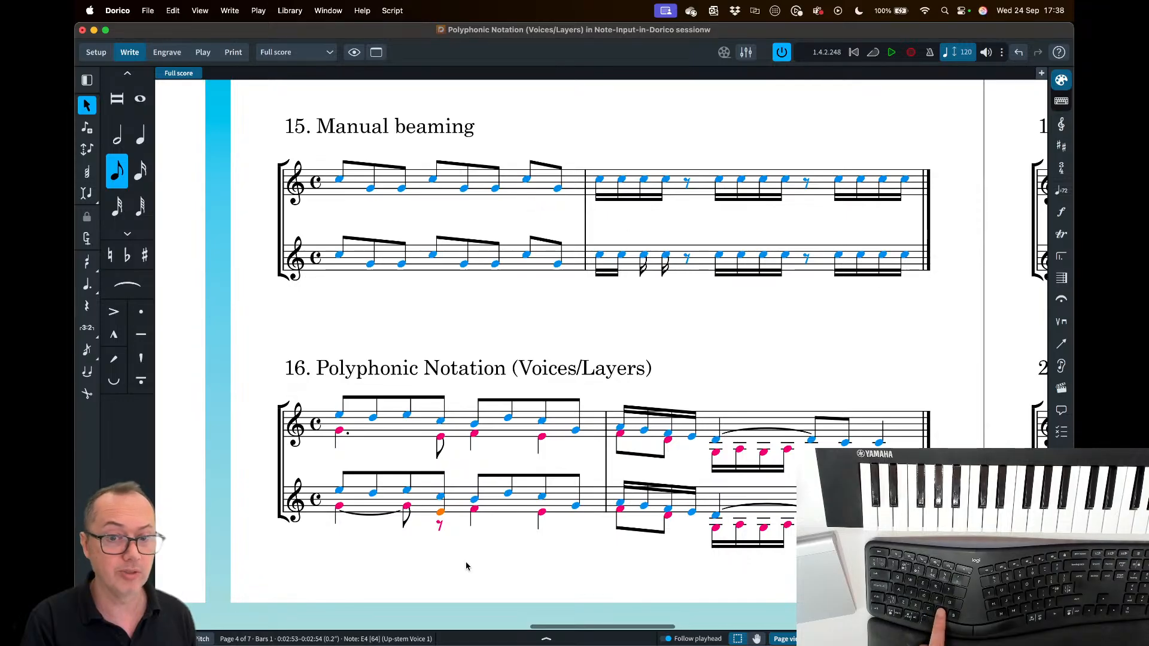
pyautogui.press('v')
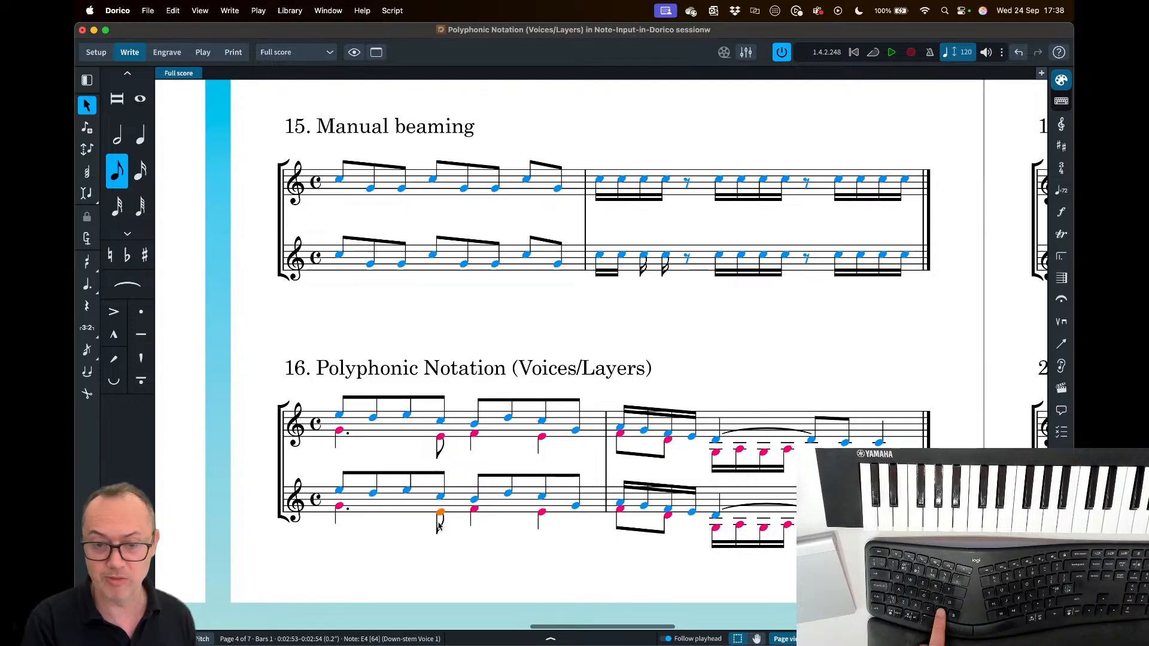
# - Turn off the score's note and rest coloring by choosing None
pyautogui.press('Escape')
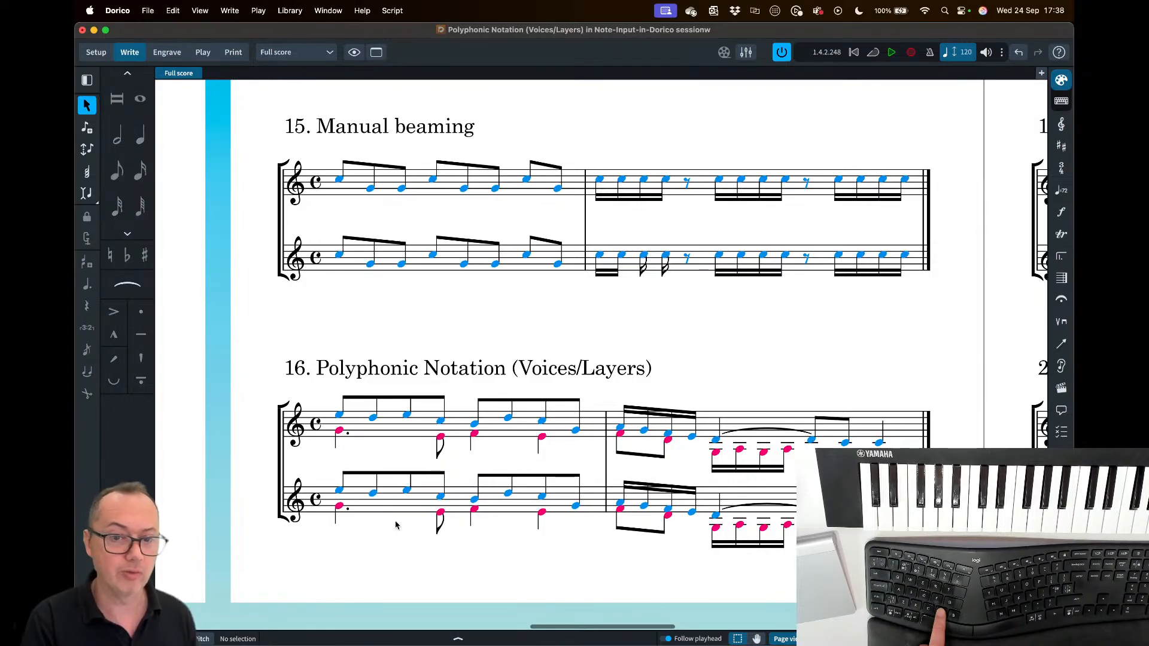
pyautogui.click(198, 11)
pyautogui.moveTo(214, 153)
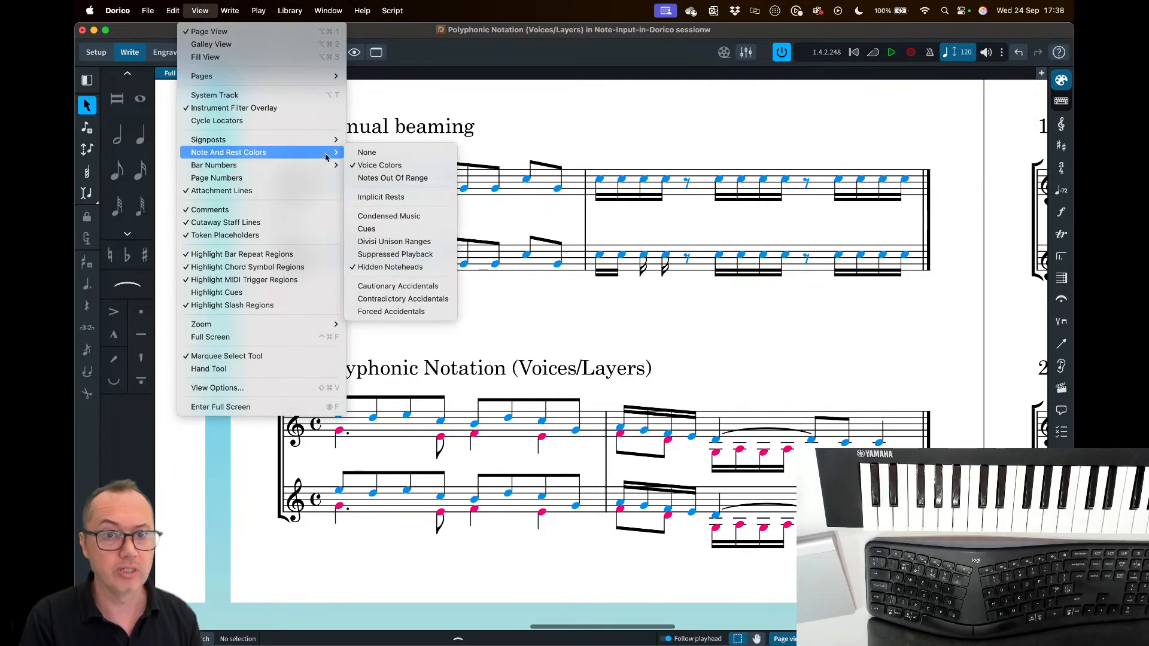
pyautogui.click(360, 153)
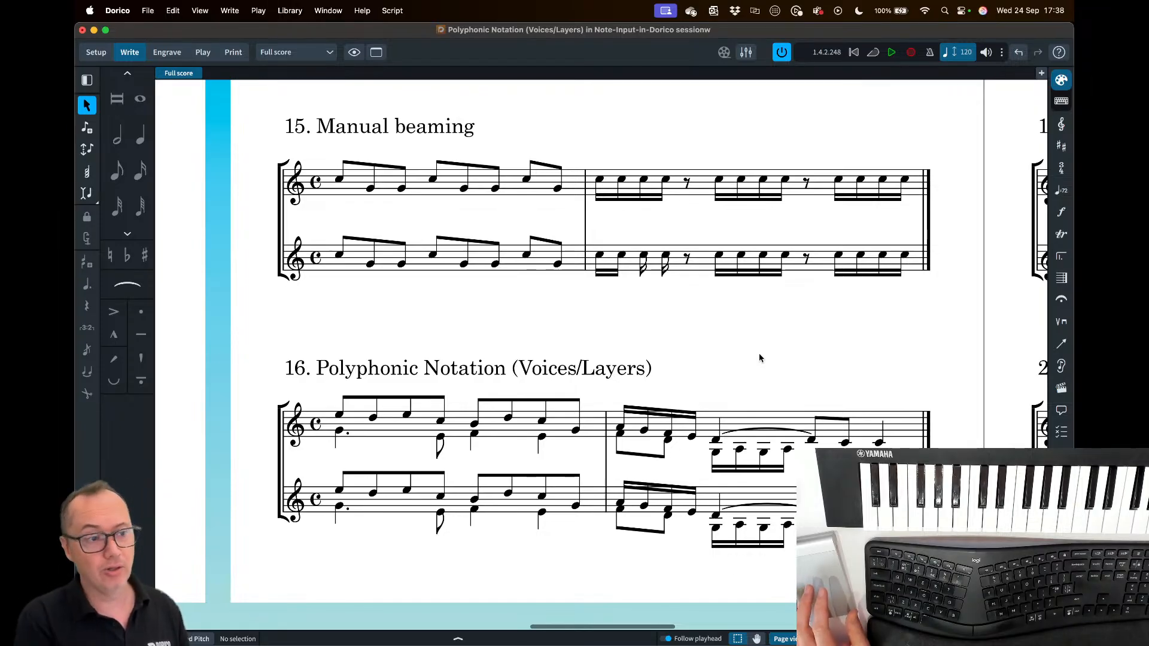
# - Repeat the whole bar 1 phrase of exercise 17's upper staff into bar 2
pyautogui.hscroll(2, 760, 357)
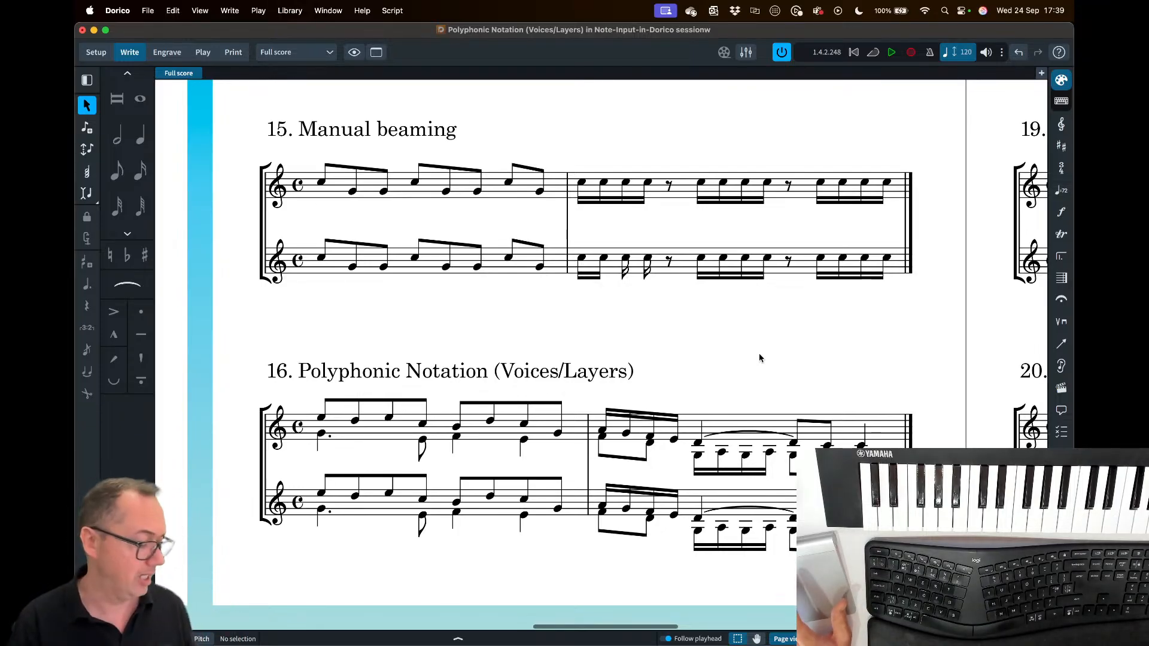
pyautogui.hscroll(10, 759, 357)
pyautogui.scroll(8, 758, 357)
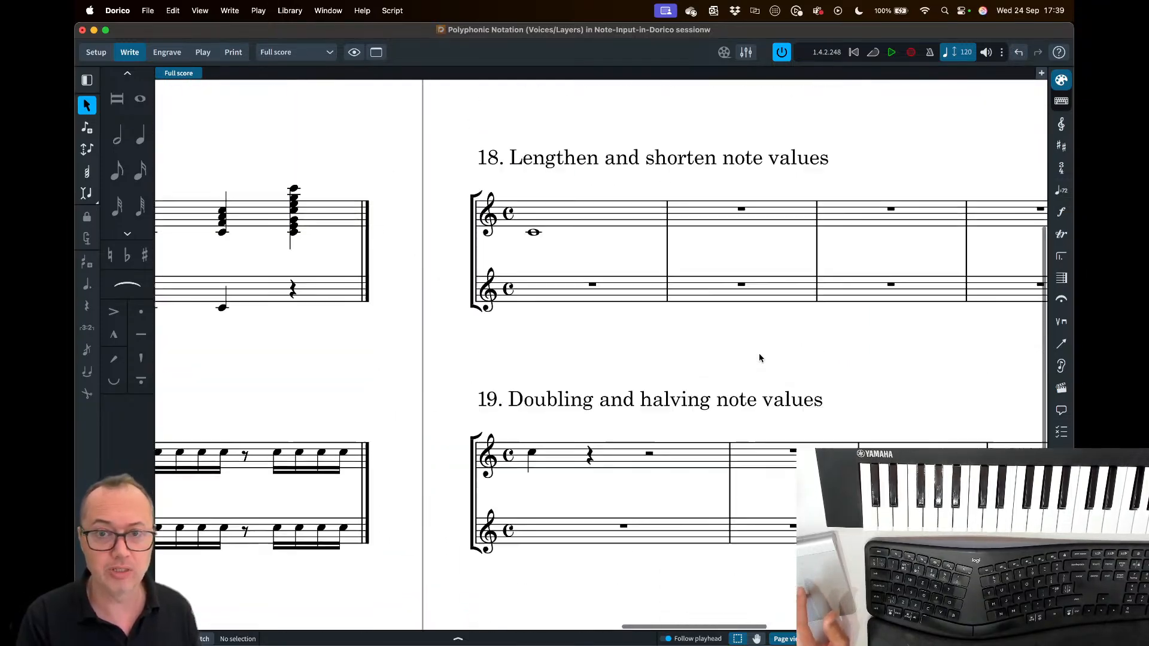
pyautogui.hscroll(3, 758, 358)
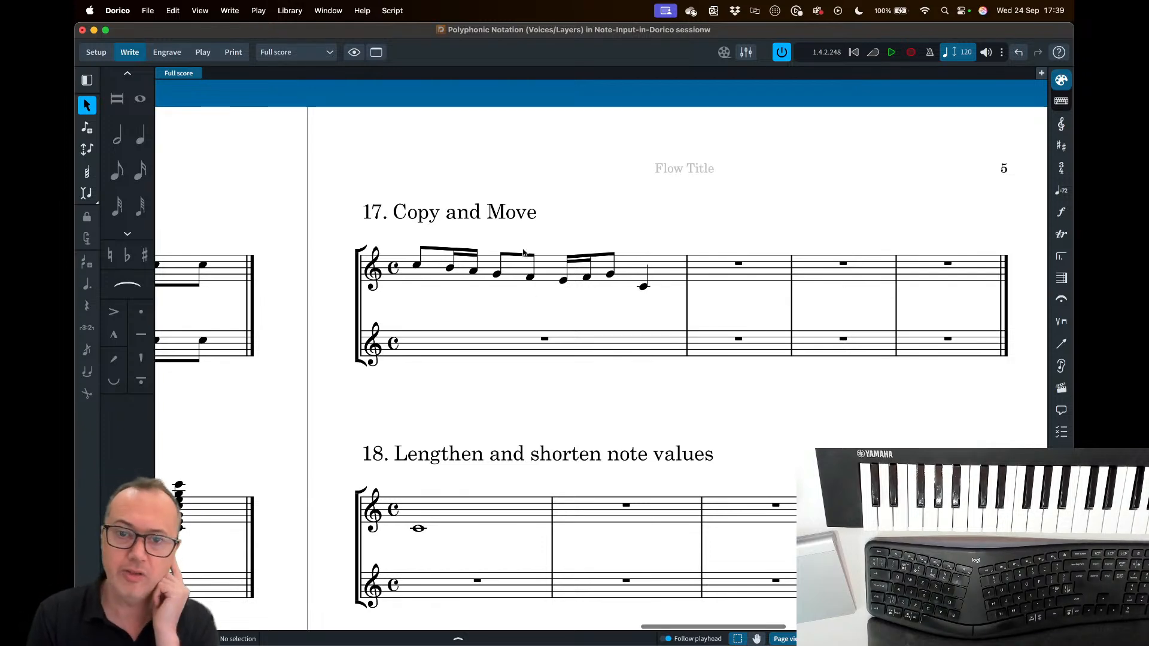
pyautogui.click(544, 274)
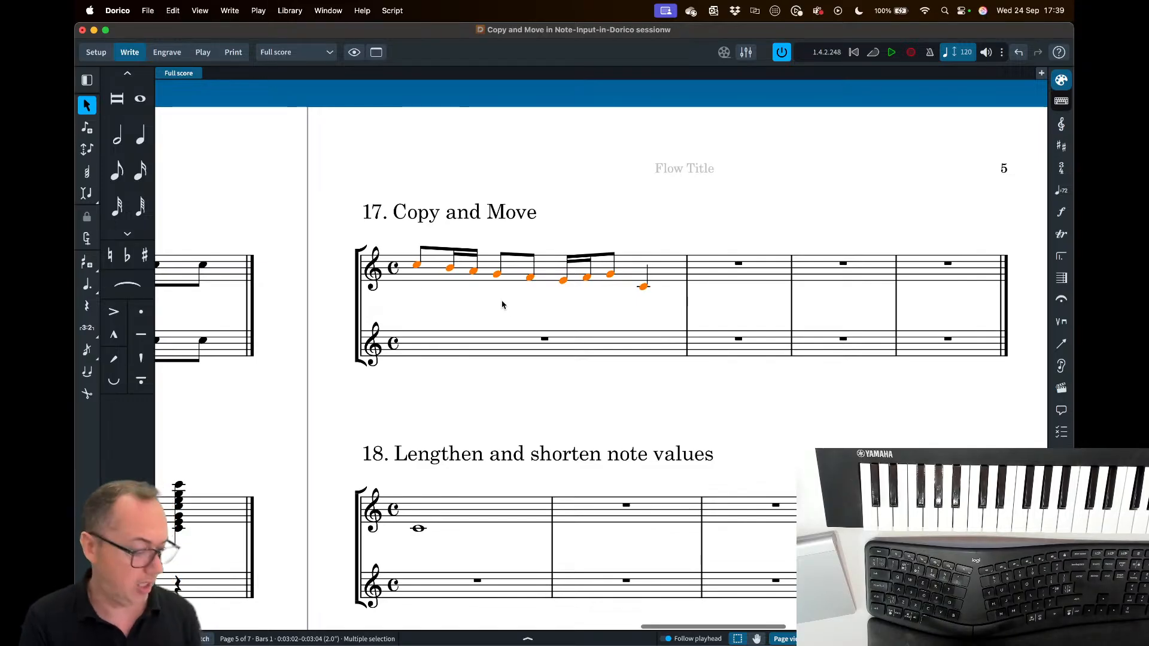
pyautogui.press('r')
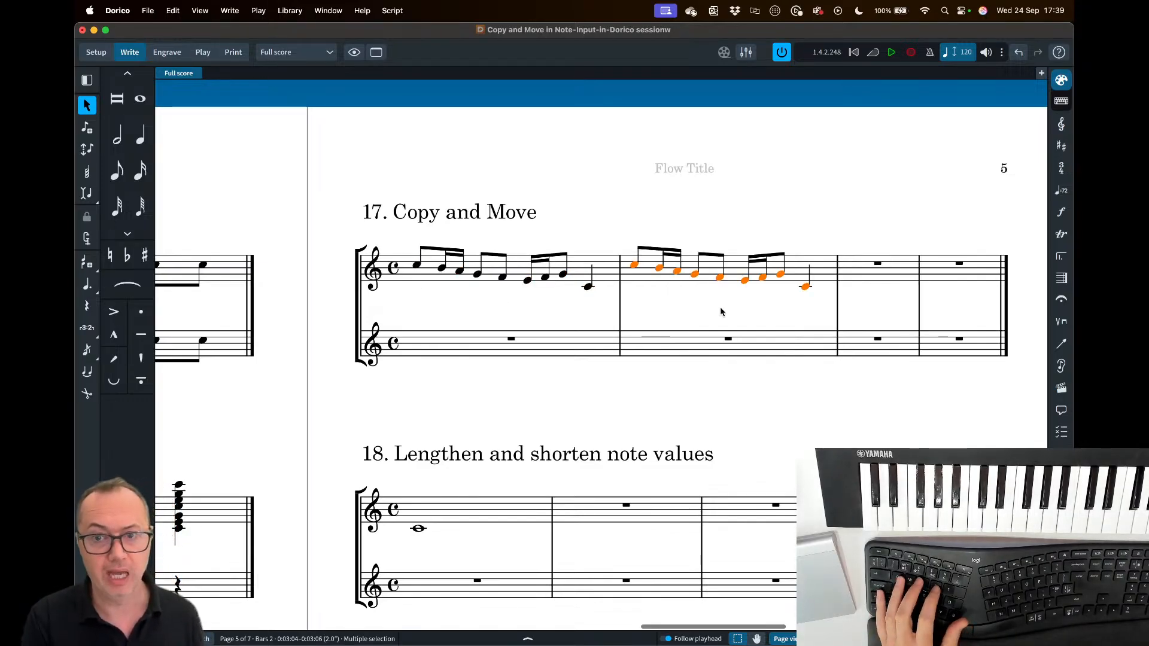
# - Try repeating only bar 2's final C4 quarter note into bar 3 of exercise 17, and undo the repeat
pyautogui.click(805, 287)
pyautogui.press('r')
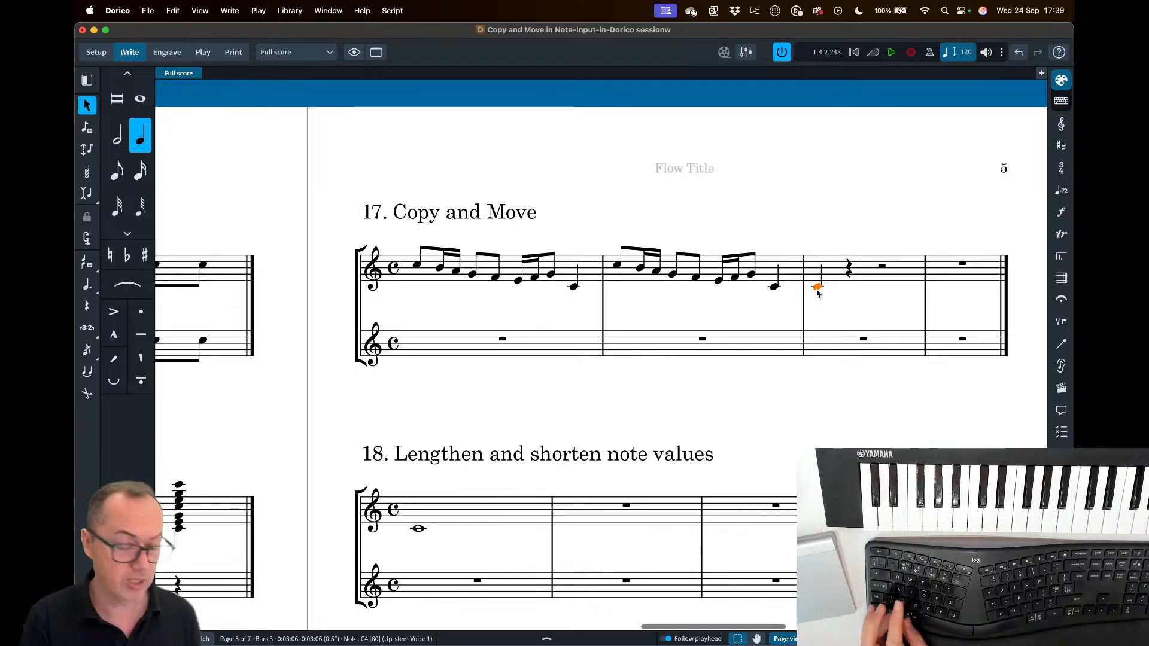
pyautogui.press('super+z')
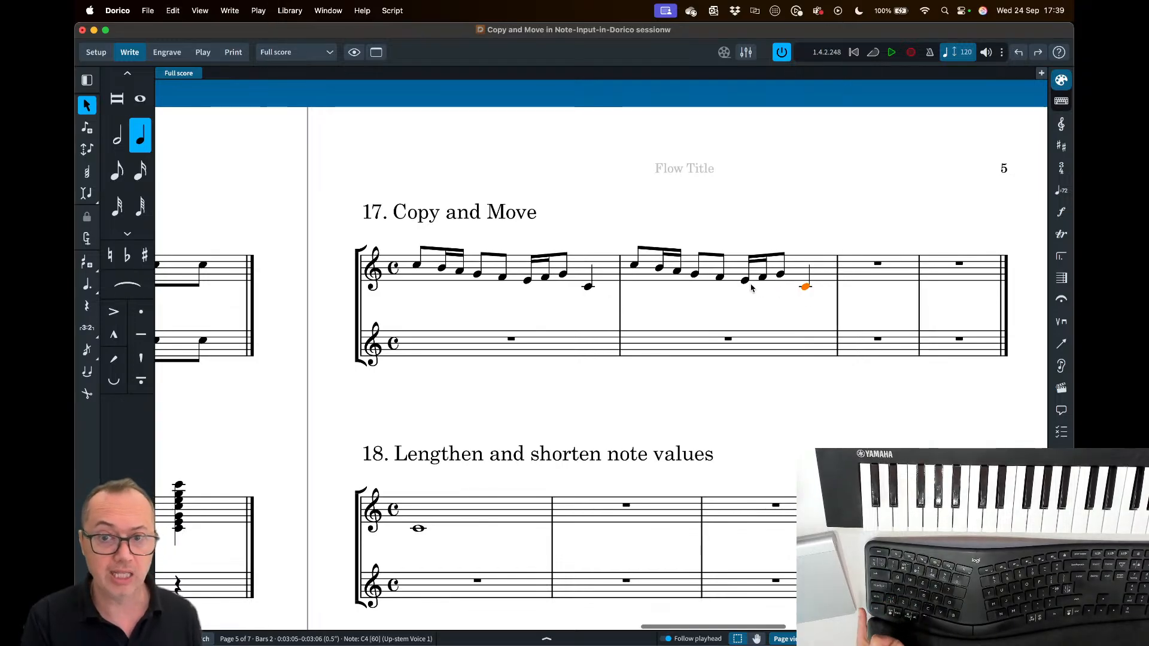
# - Try repeating bar 2's last four notes (E, F, G, C) into bar 3, and shift the copy back onto the originals
pyautogui.keyDown('shift'); pyautogui.click(743, 285); pyautogui.keyUp('shift')
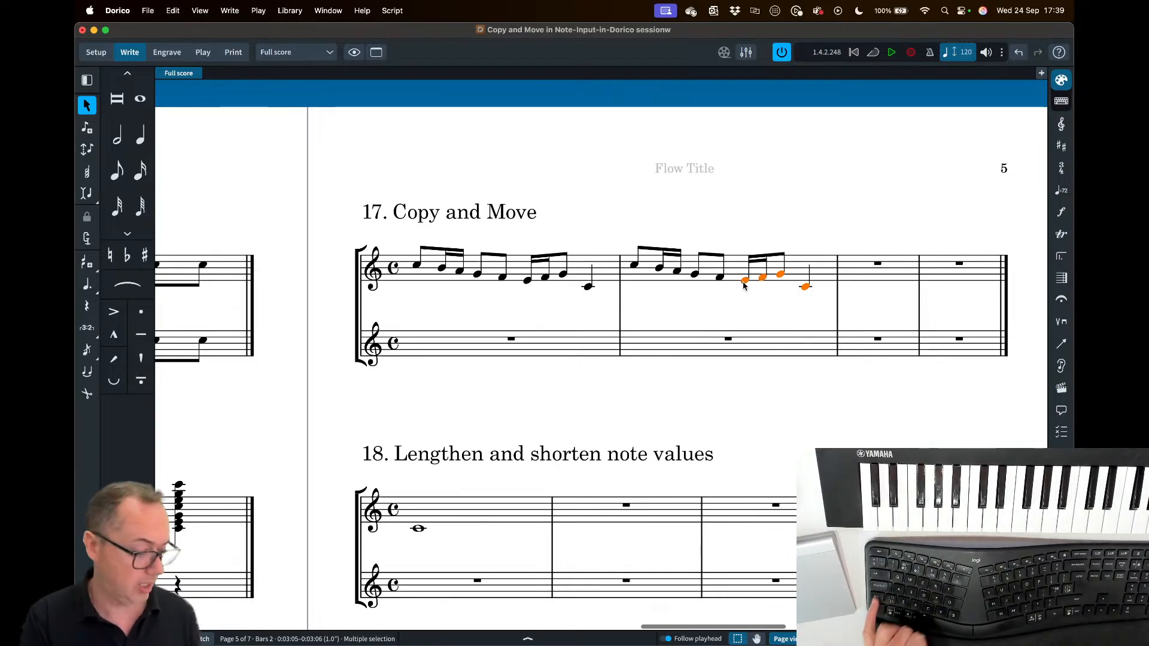
pyautogui.press('r')
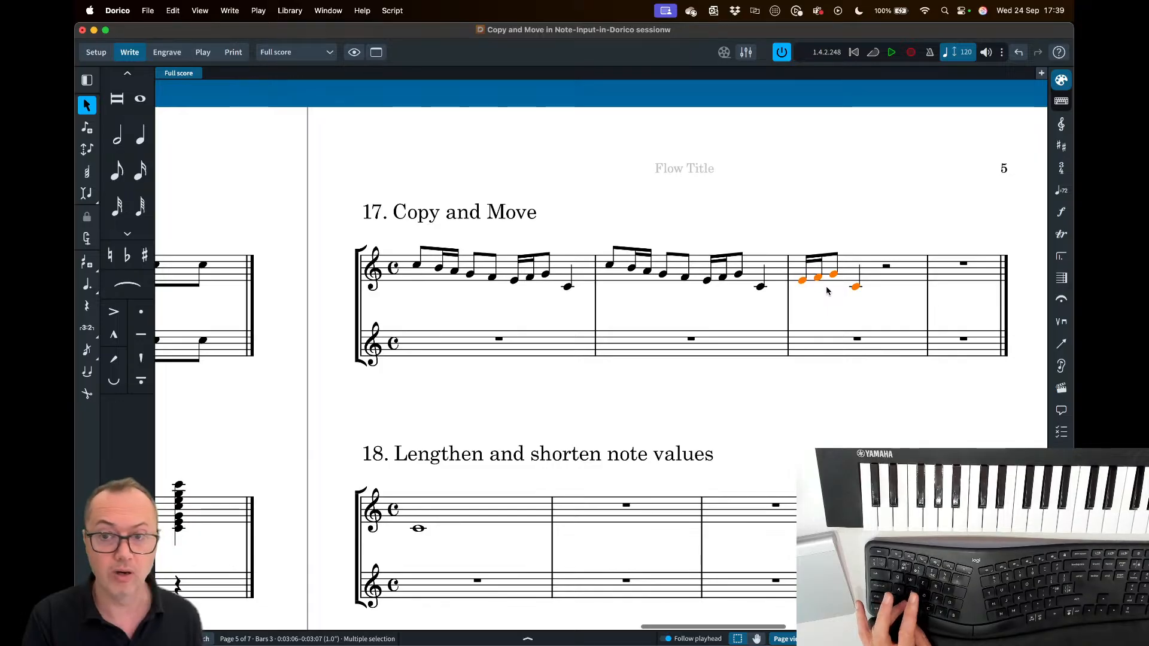
pyautogui.hotkey('alt', 'Left')
pyautogui.hotkey('alt', 'Left')
pyautogui.hotkey('alt', 'Left')
pyautogui.hotkey('alt', 'Left')
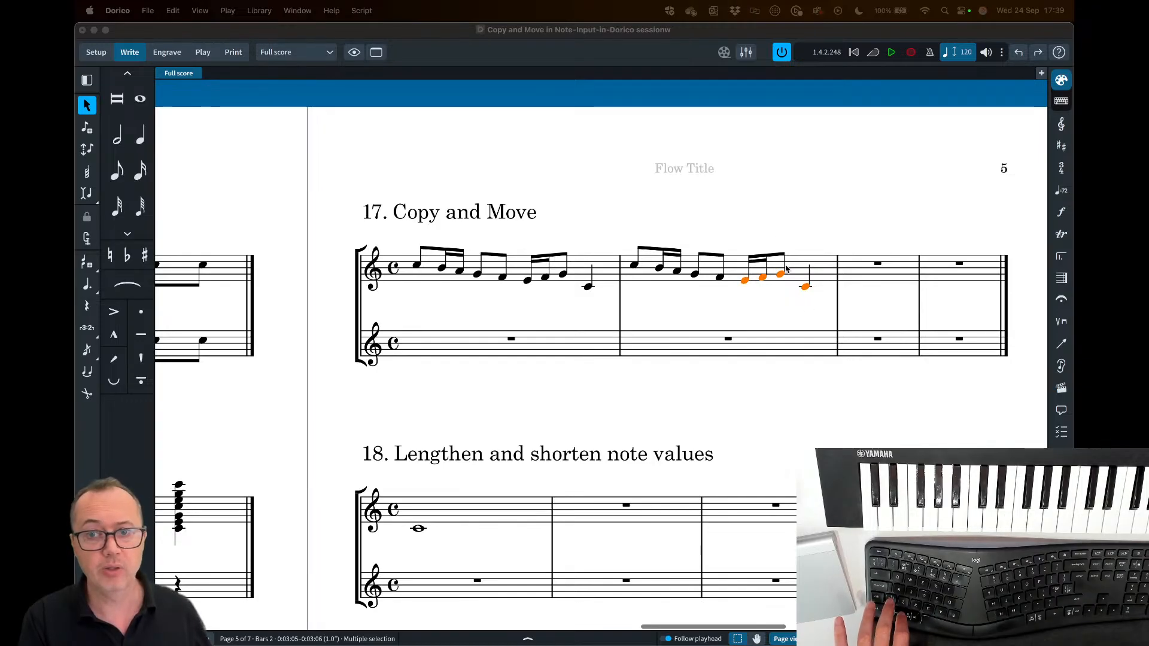
# - Copy the bar 1 phrase of exercise 17's upper staff to bar 1 of the lower staff
pyautogui.click(749, 310)
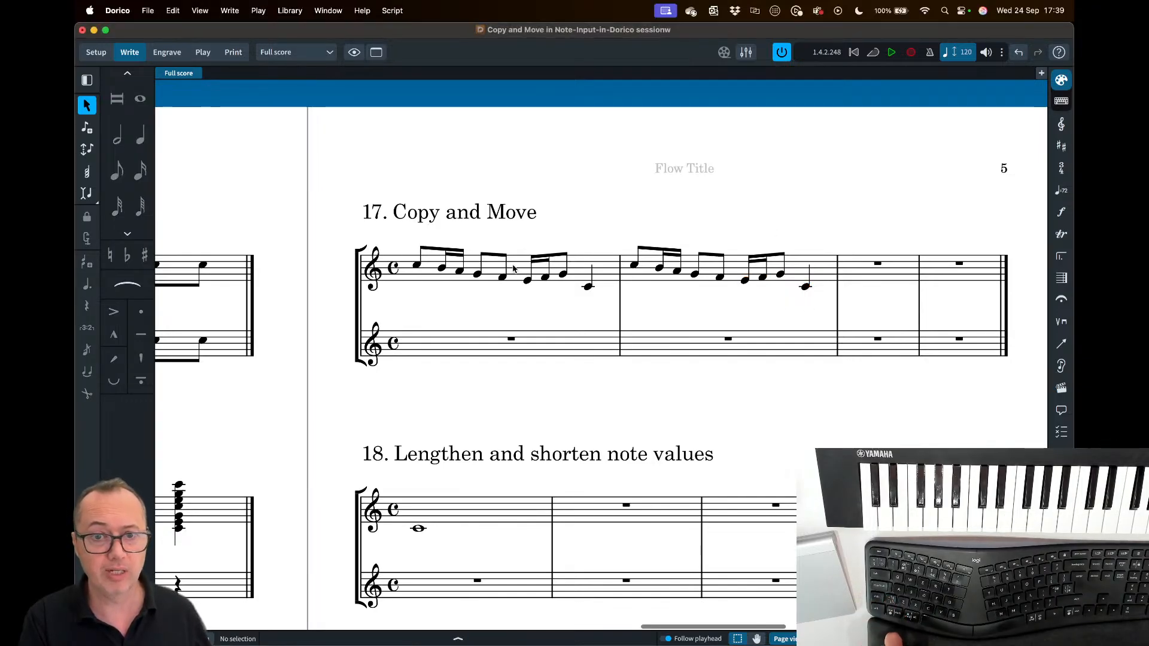
pyautogui.click(519, 274)
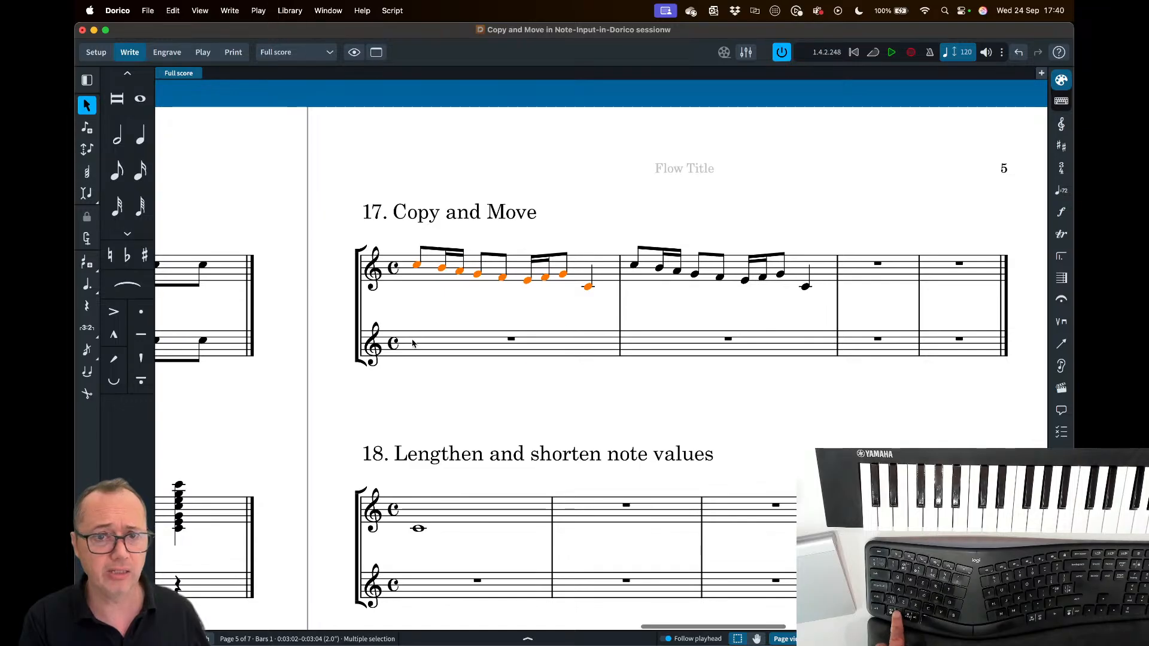
pyautogui.keyDown('alt'); pyautogui.click(413, 343); pyautogui.keyUp('alt')
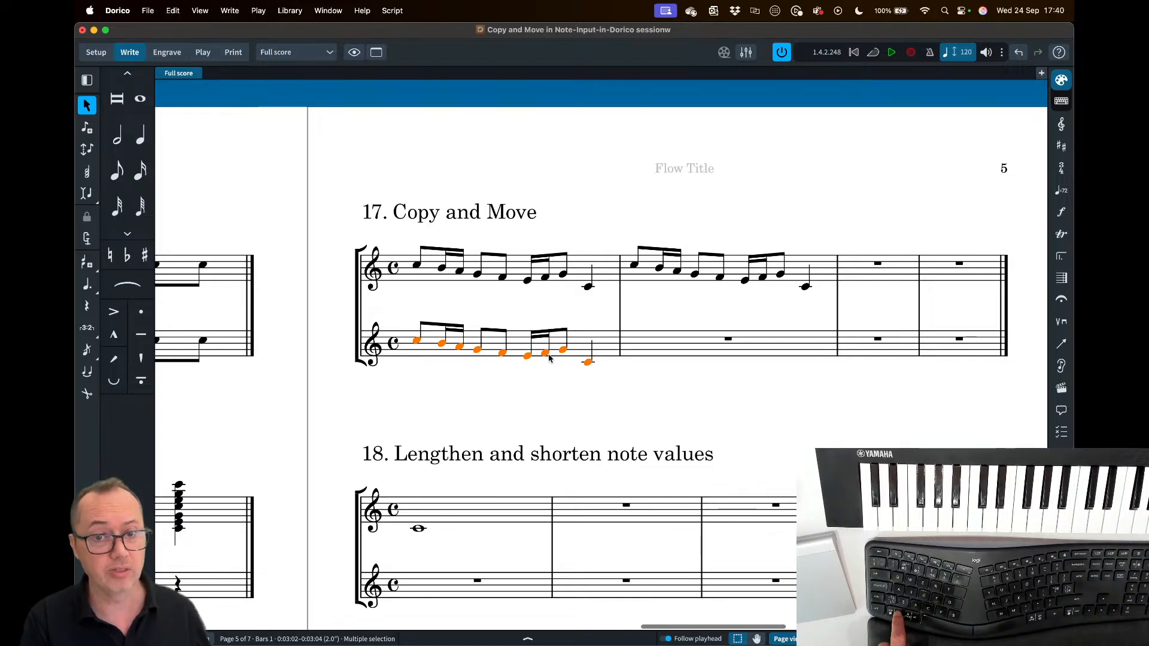
# - Try copying the upper staff's bar 2 phrase to beat 2 of the lower staff's bar 2, and undo the copy
pyautogui.click(648, 273)
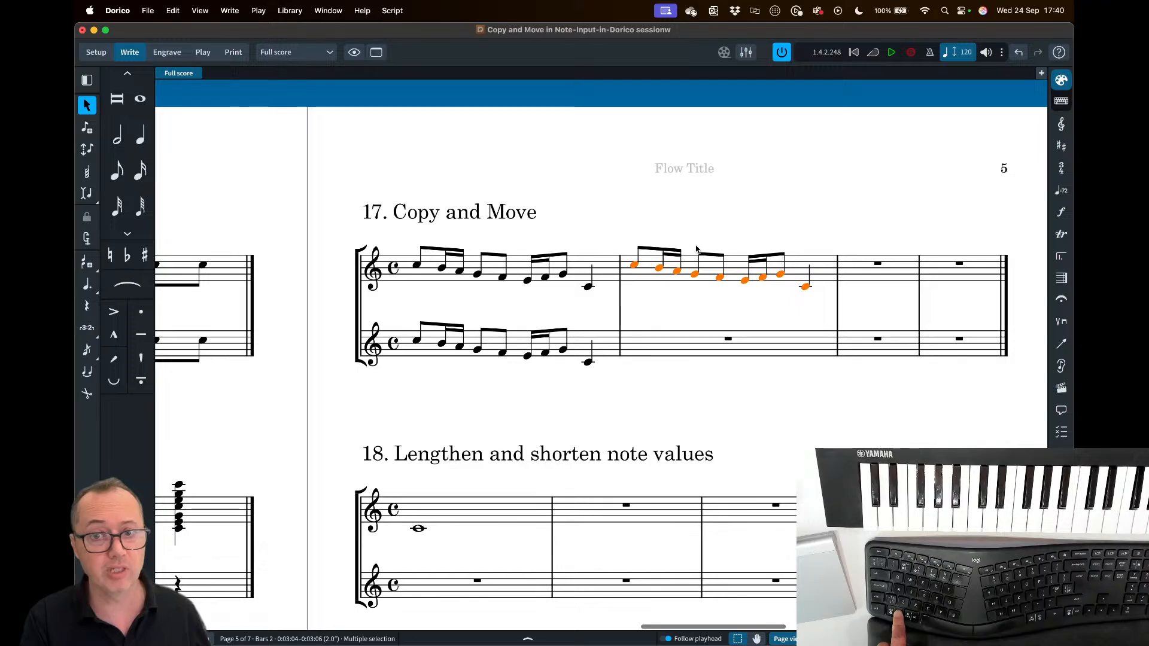
pyautogui.keyDown('alt'); pyautogui.click(694, 346); pyautogui.keyUp('alt')
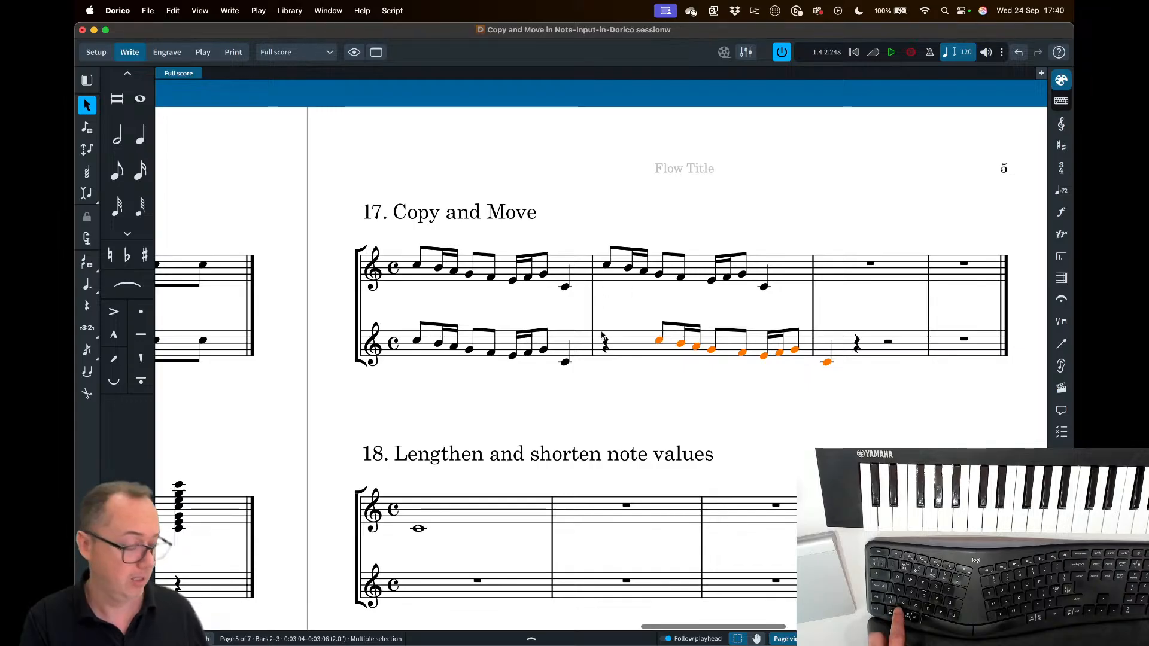
pyautogui.press('super+z')
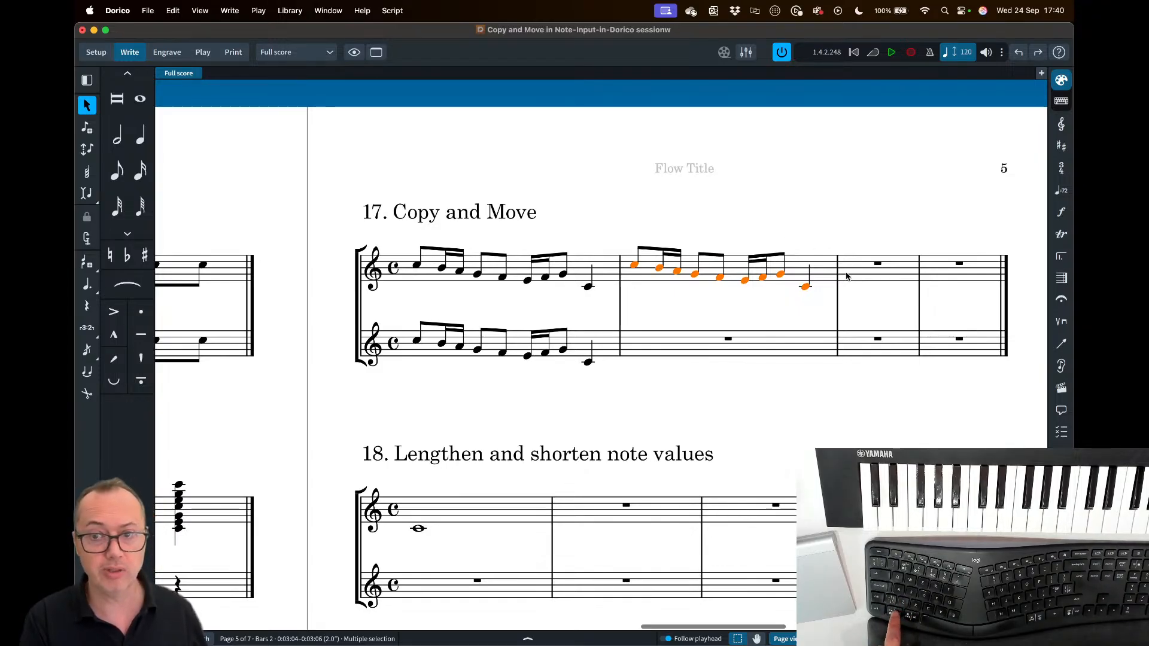
# - Try copying the bar 2 phrase to bar 3 and to bar 4 of the upper staff, undoing each copy and clearing the selection
pyautogui.keyDown('alt'); pyautogui.click(846, 276); pyautogui.keyUp('alt')
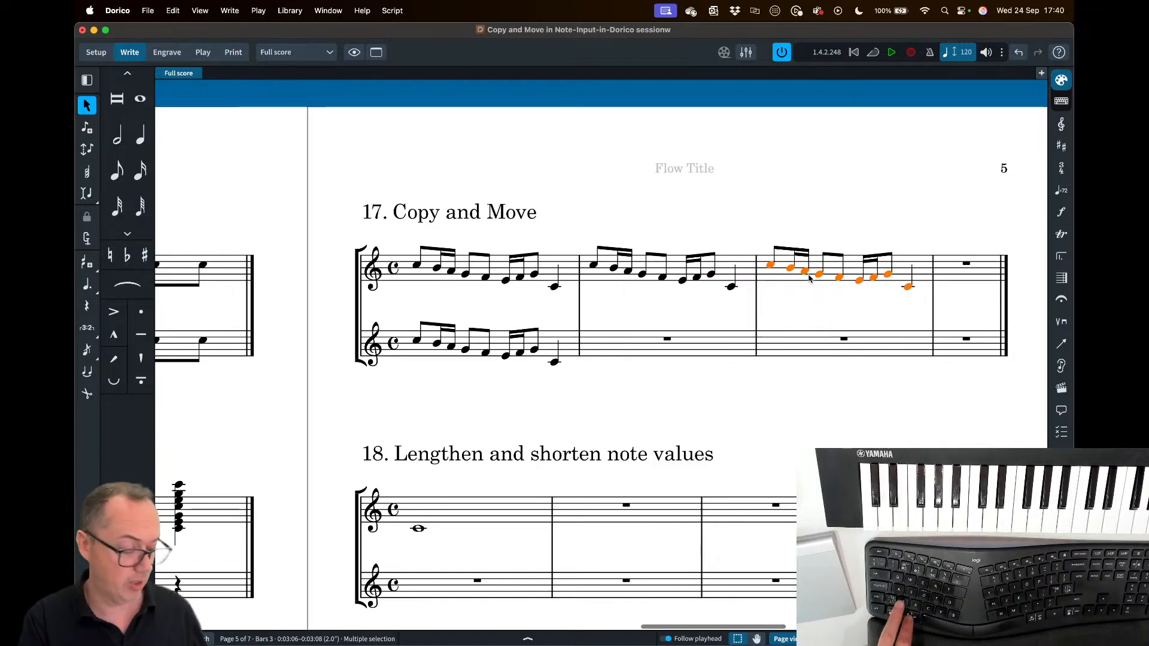
pyautogui.press('super+z')
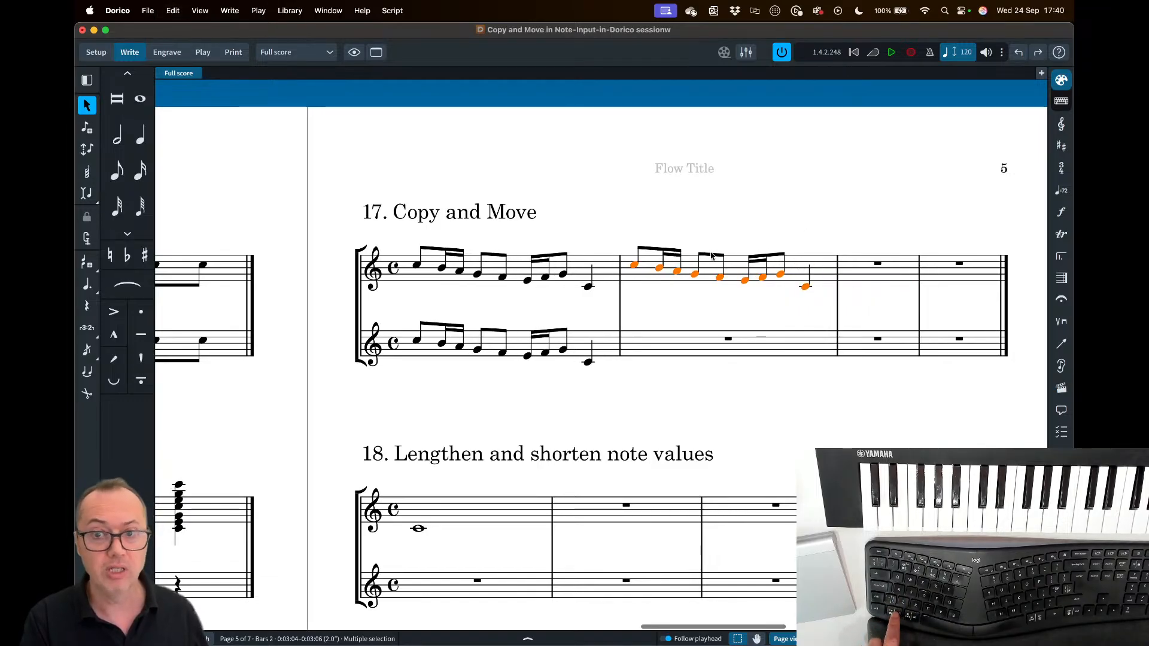
pyautogui.keyDown('alt'); pyautogui.click(928, 277); pyautogui.keyUp('alt')
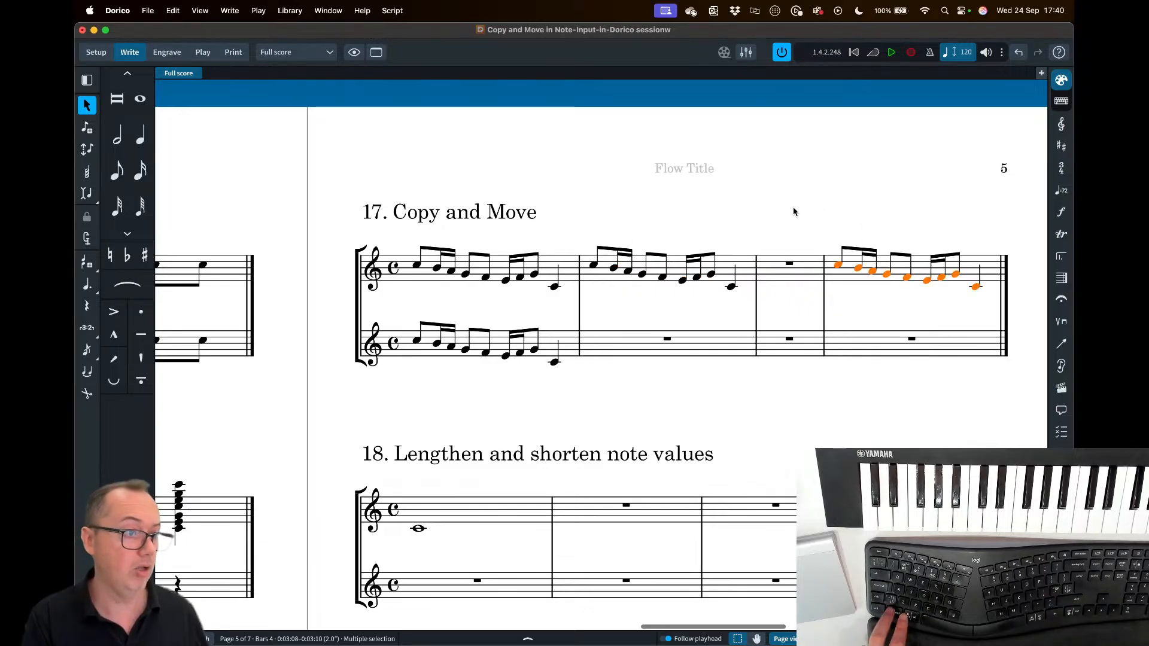
pyautogui.press('super+z')
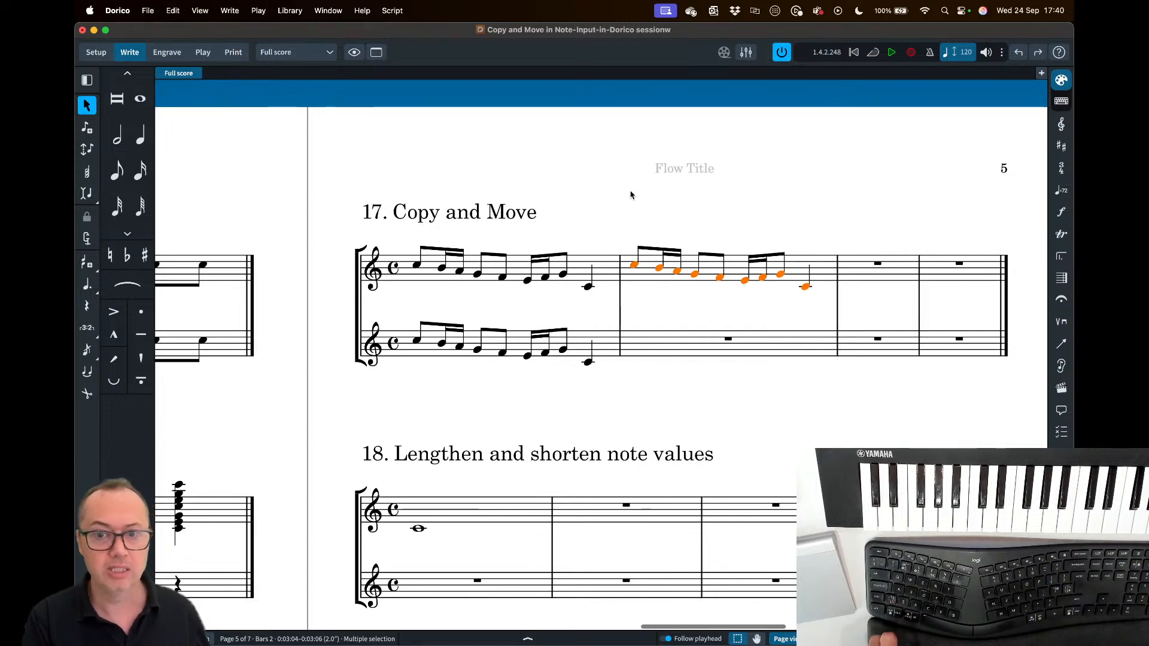
pyautogui.press('Escape')
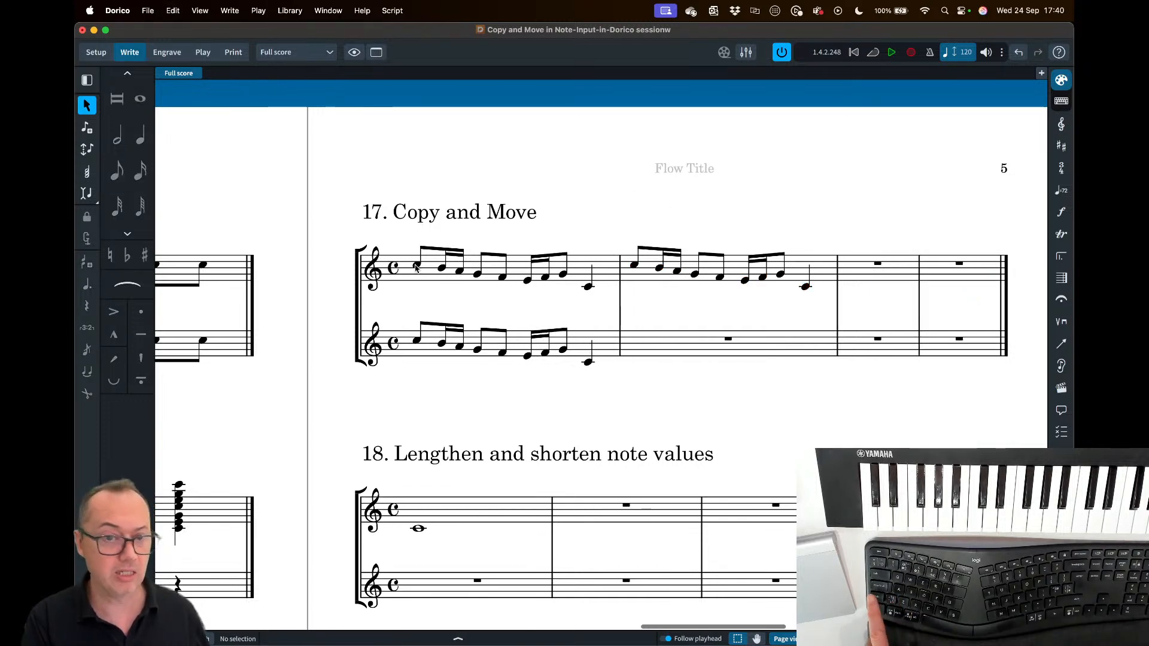
# - Select the first five notes of the upper staff's bar 1, replace that selection with the last four notes, and clear it
pyautogui.click(417, 266)
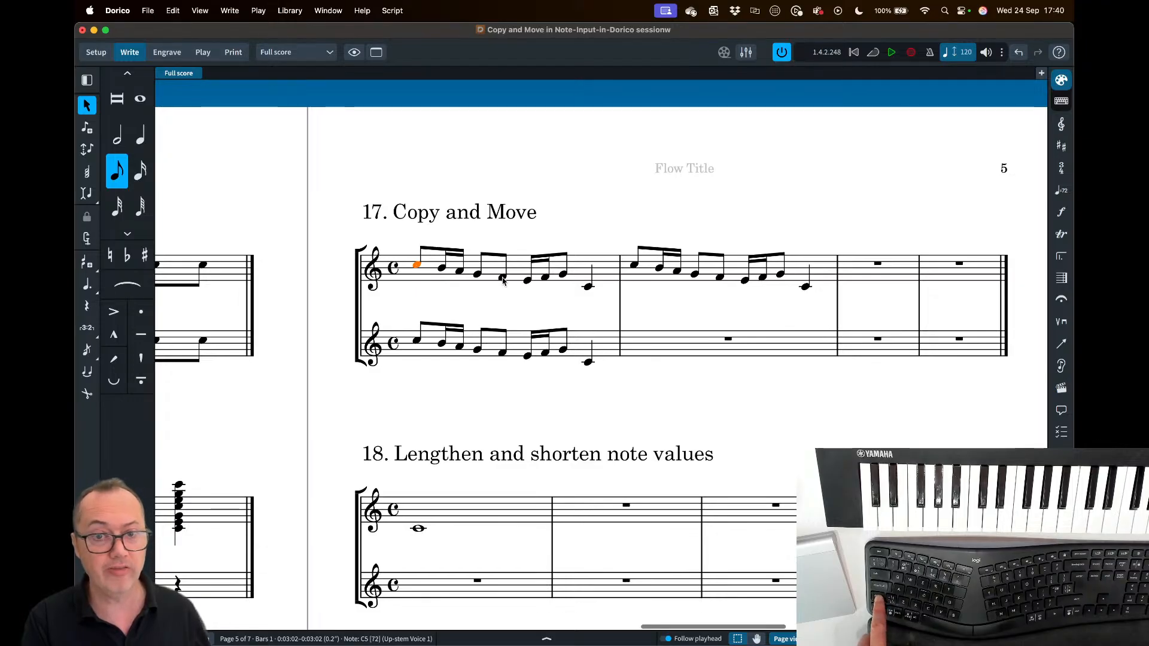
pyautogui.keyDown('shift'); pyautogui.click(503, 279); pyautogui.keyUp('shift')
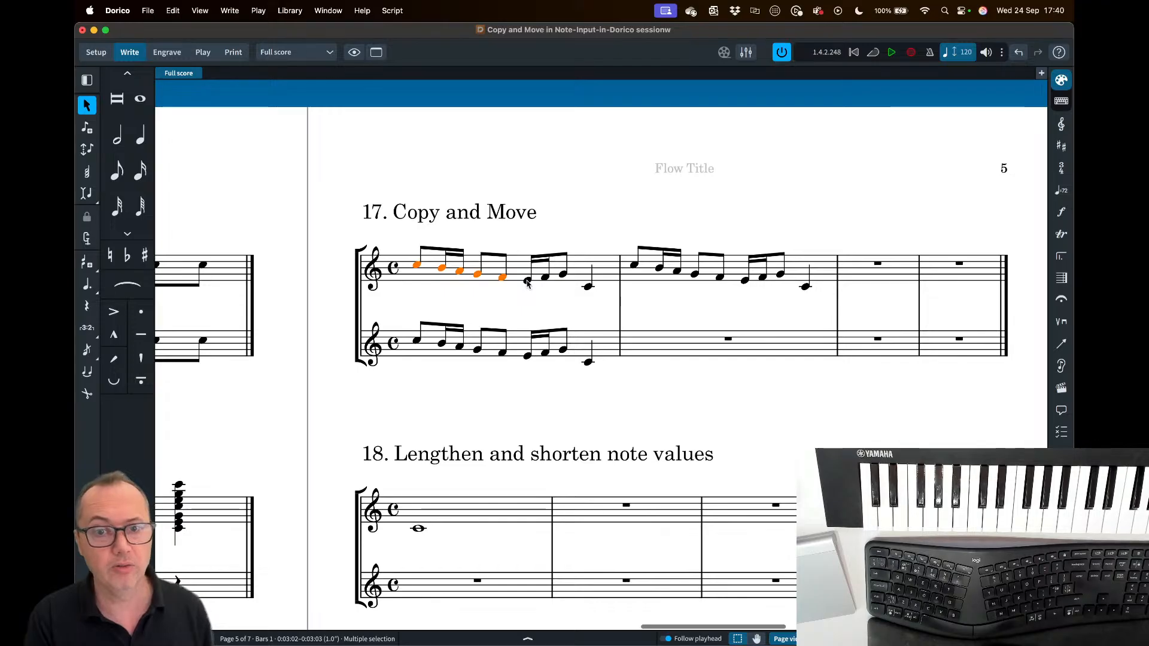
pyautogui.click(527, 281)
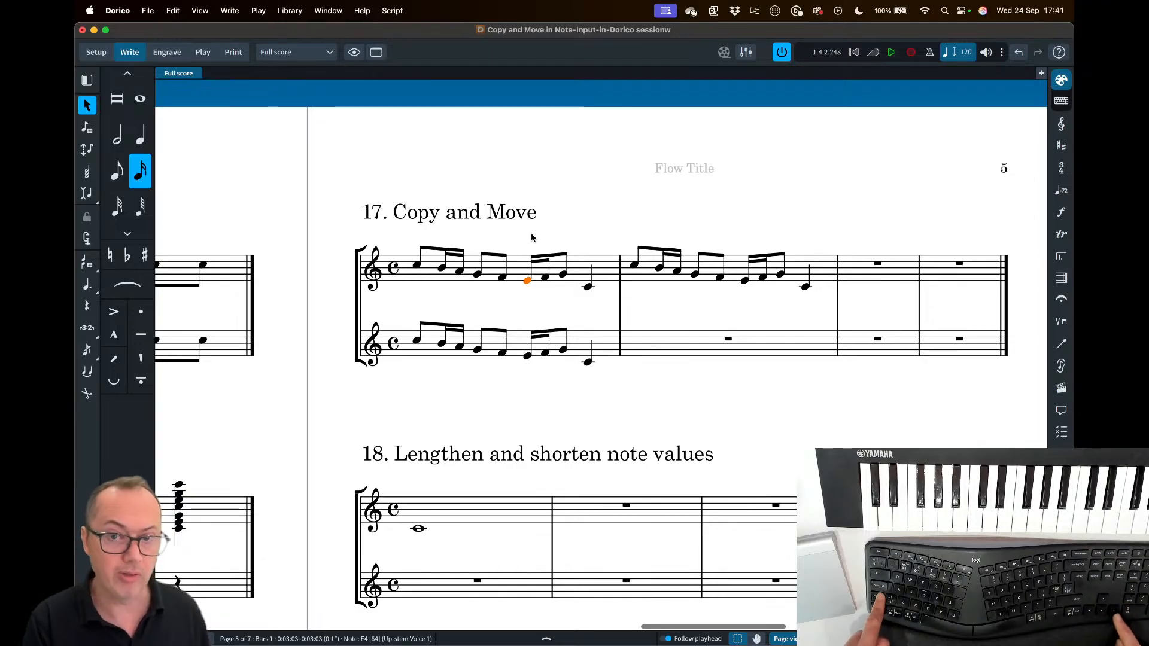
pyautogui.hotkey('shift', 'Right')
pyautogui.hotkey('shift', 'Right')
pyautogui.hotkey('shift', 'Right')
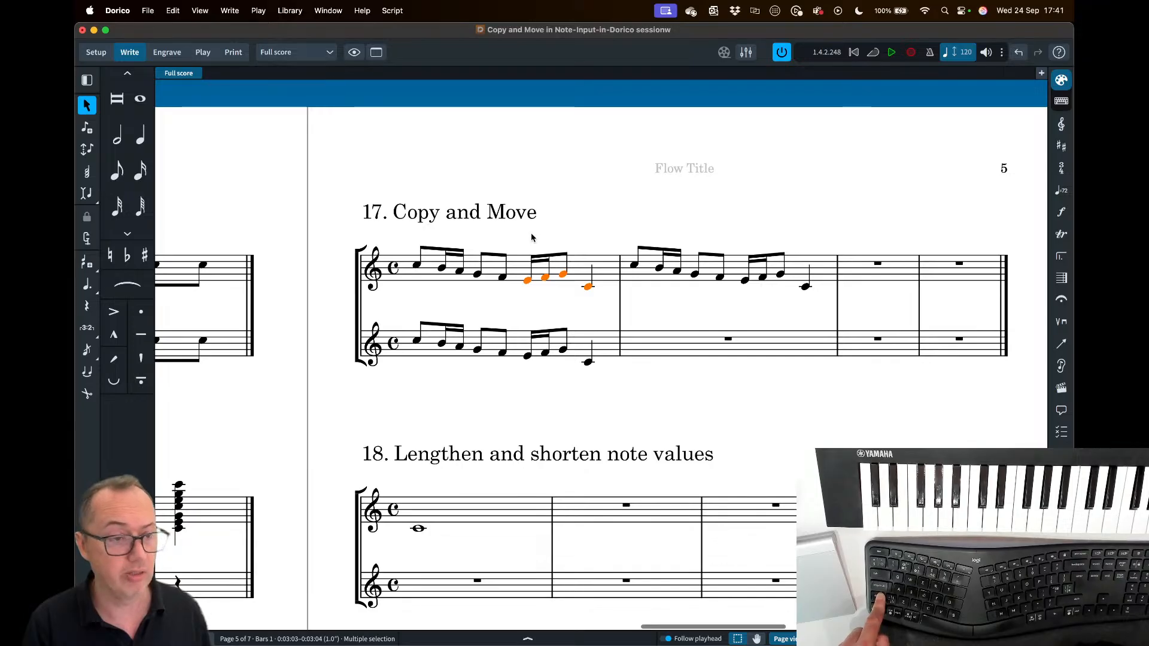
pyautogui.press('Escape')
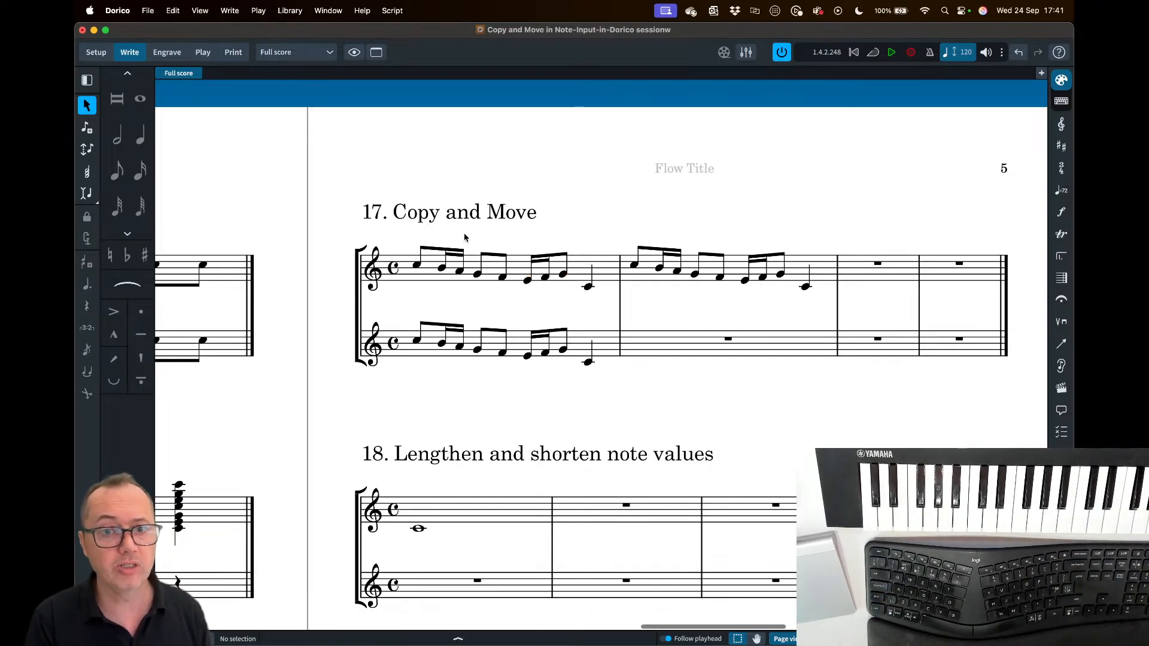
# - Try copying only G, F, G and C from the upper staff's bar 1 to the start of the lower staff's bar 2, and undo it
pyautogui.moveTo(476, 243); pyautogui.dragTo(600, 299)
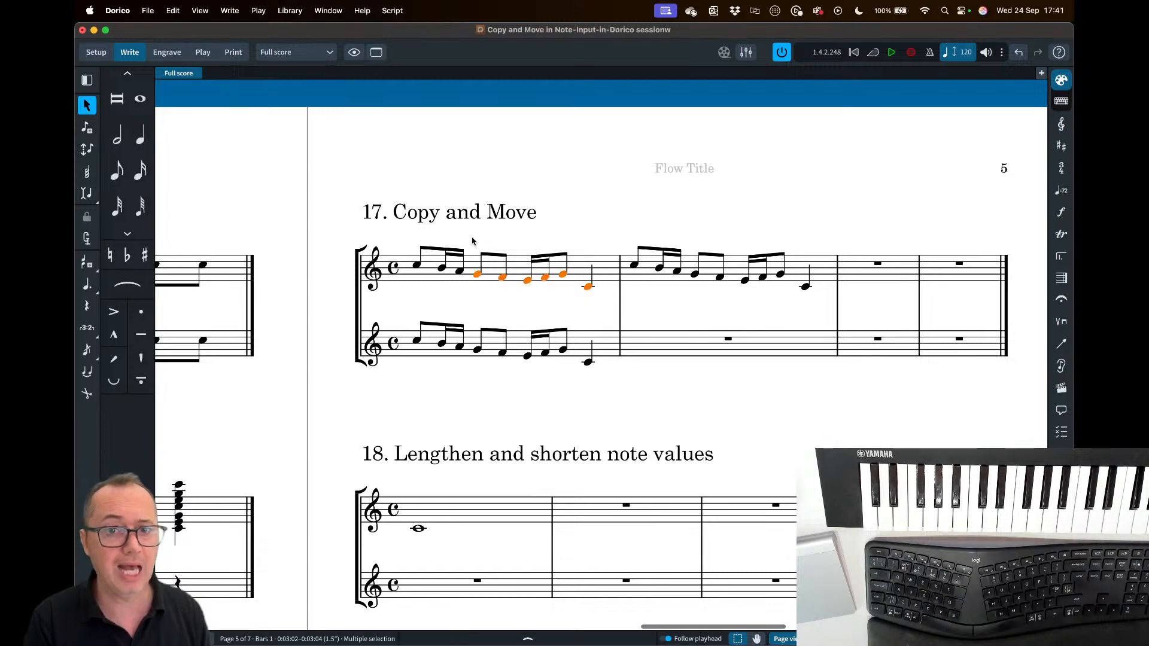
pyautogui.moveTo(457, 237); pyautogui.dragTo(598, 303)
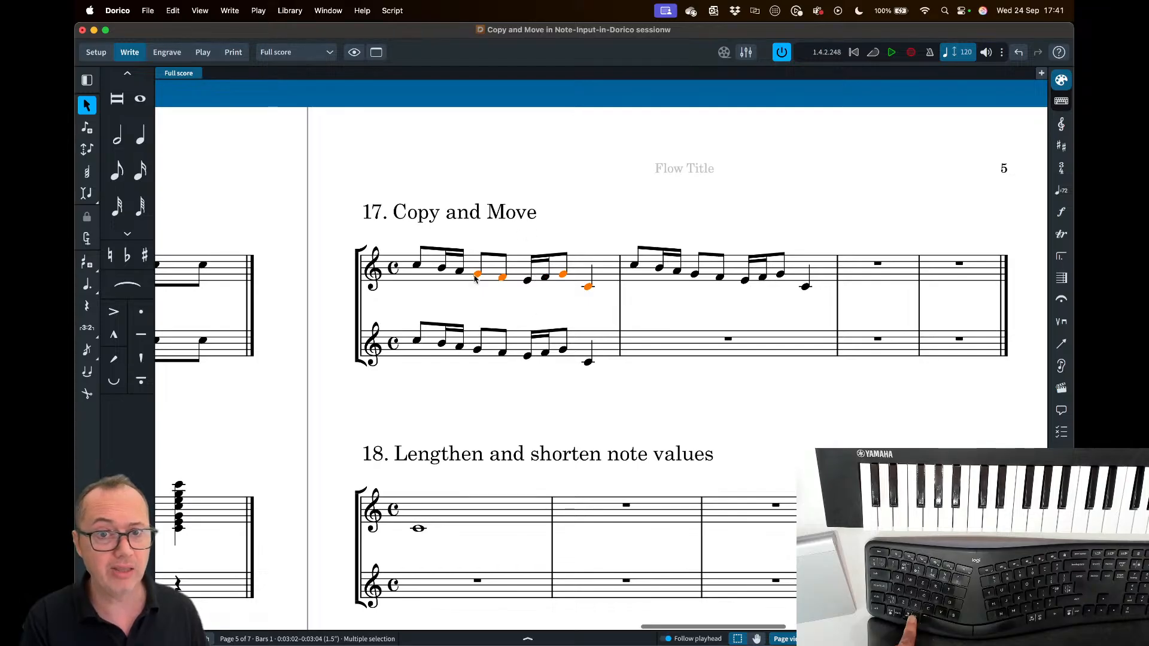
pyautogui.keyDown('alt'); pyautogui.click(628, 348); pyautogui.keyUp('alt')
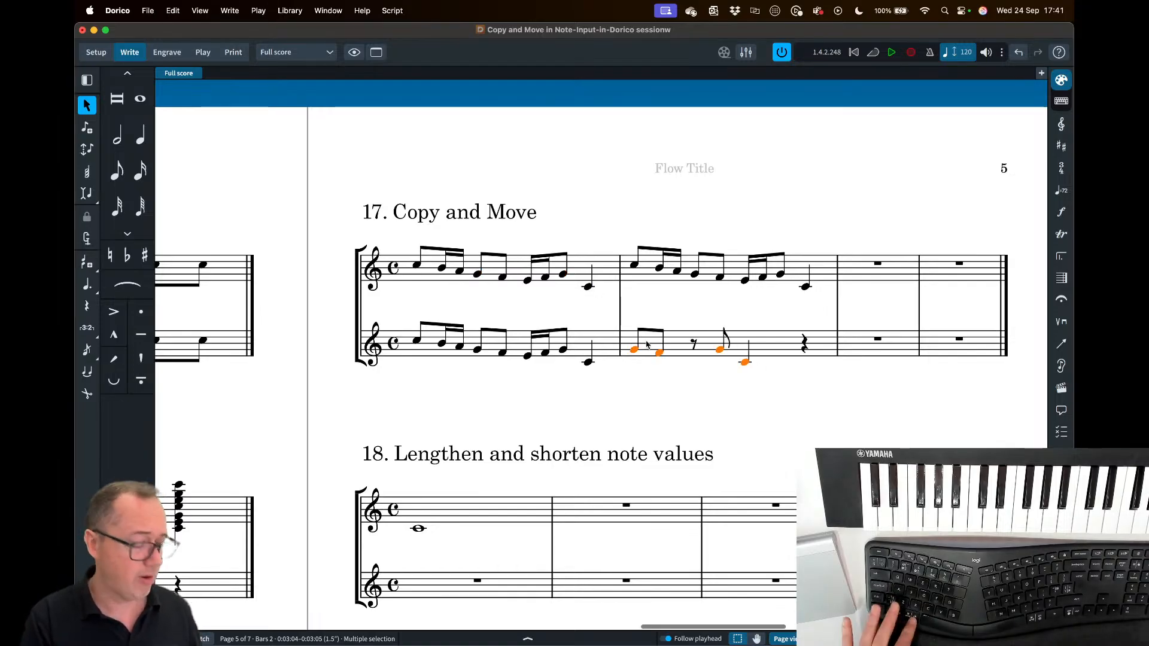
pyautogui.press('super+z')
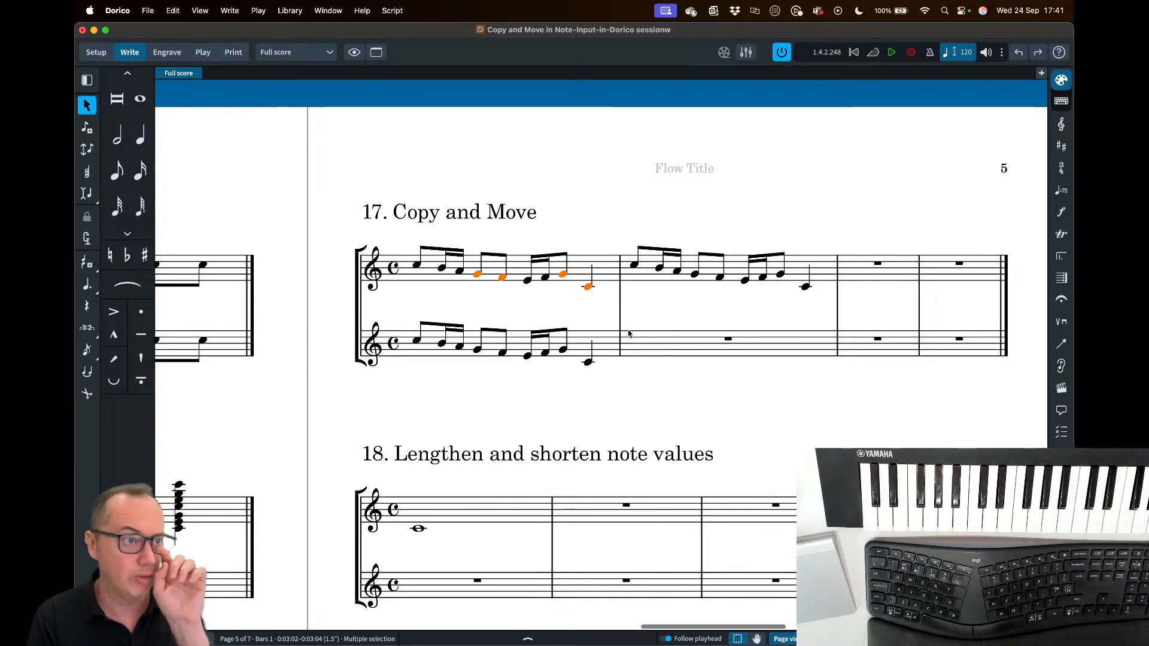
# - Try copying the upper staff's bar 2 phrase to the start of the lower staff's bar 2, and undo the copy
pyautogui.click(653, 298)
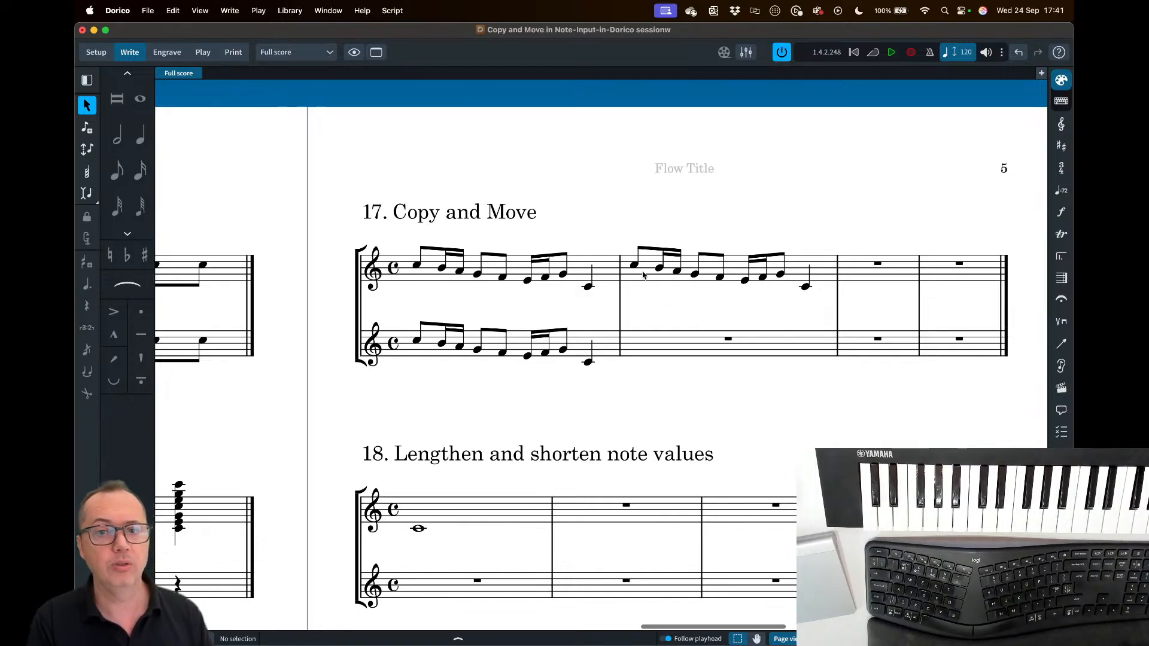
pyautogui.click(643, 274)
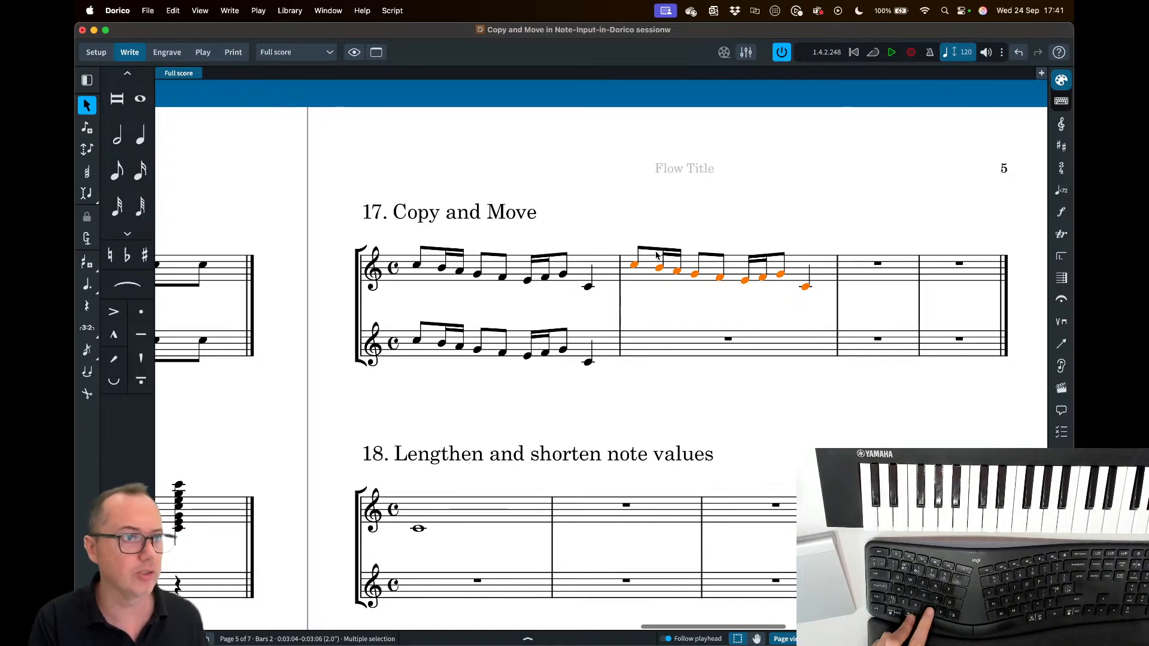
pyautogui.click(625, 346)
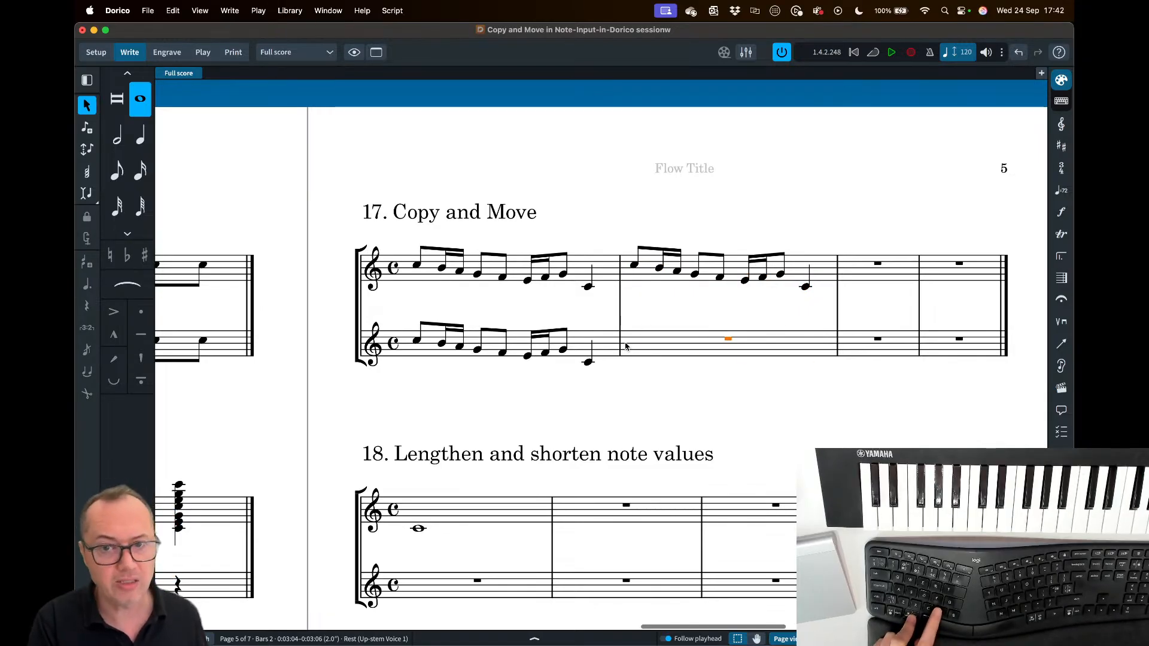
pyautogui.press('super+v')
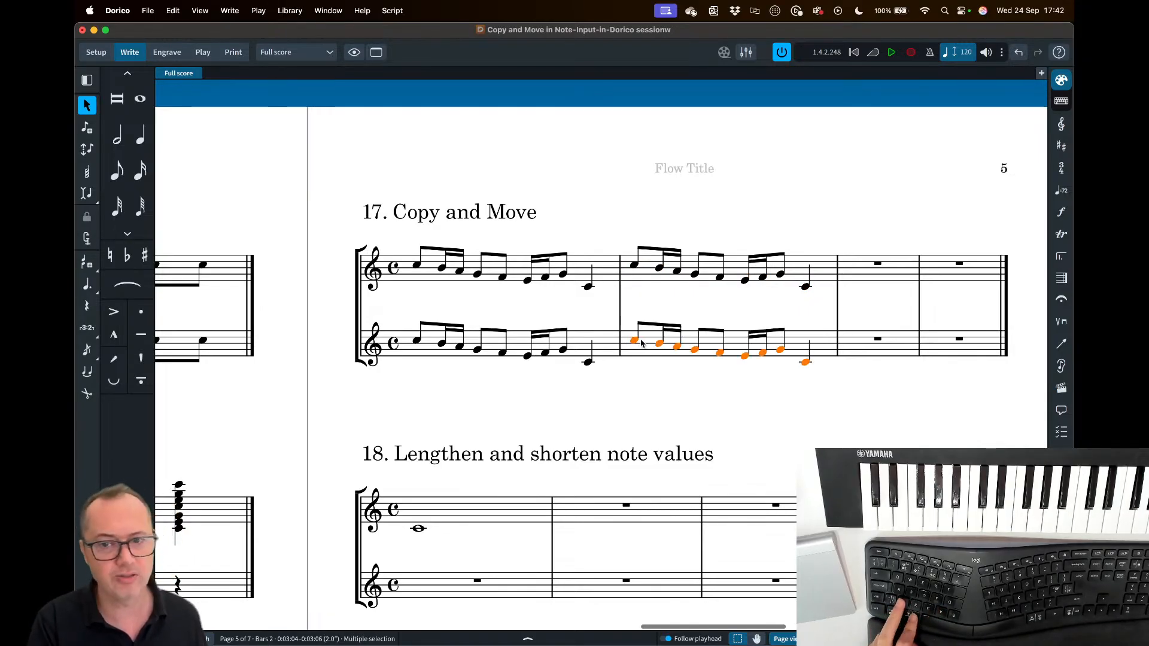
pyautogui.press('super+z')
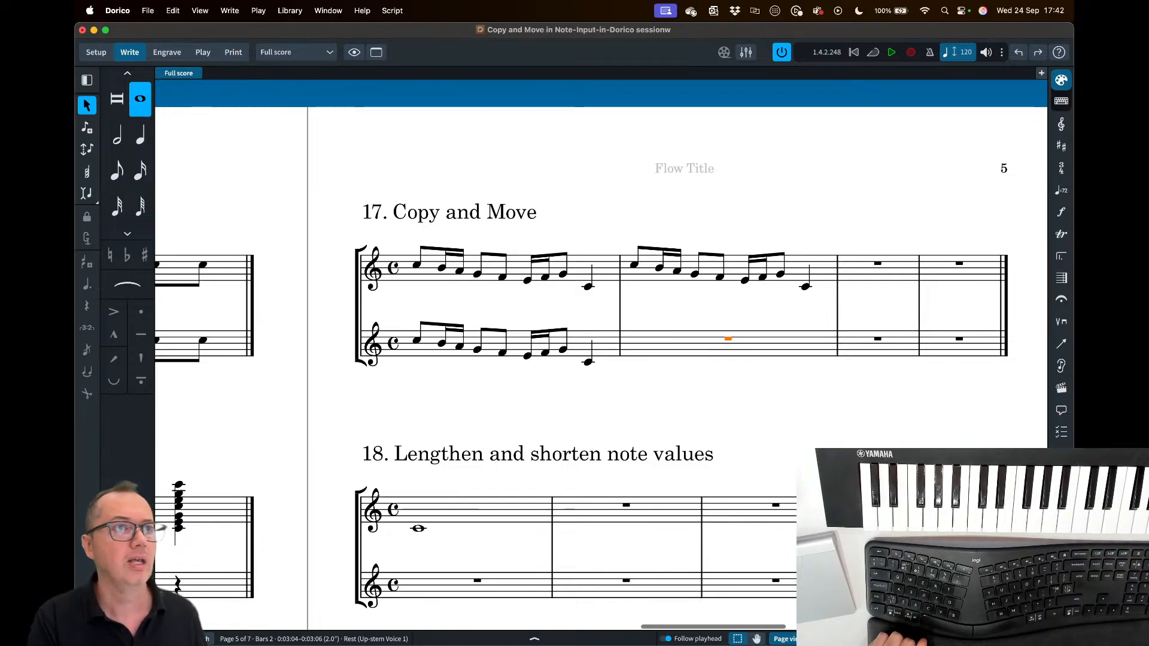
# - Switch to the Word notes, change "Alt-click" to "Alt/Opt-click" under 17. Copy and Move, and put the notes away
pyautogui.moveTo(0, 36); pyautogui.dragTo(729, 32)
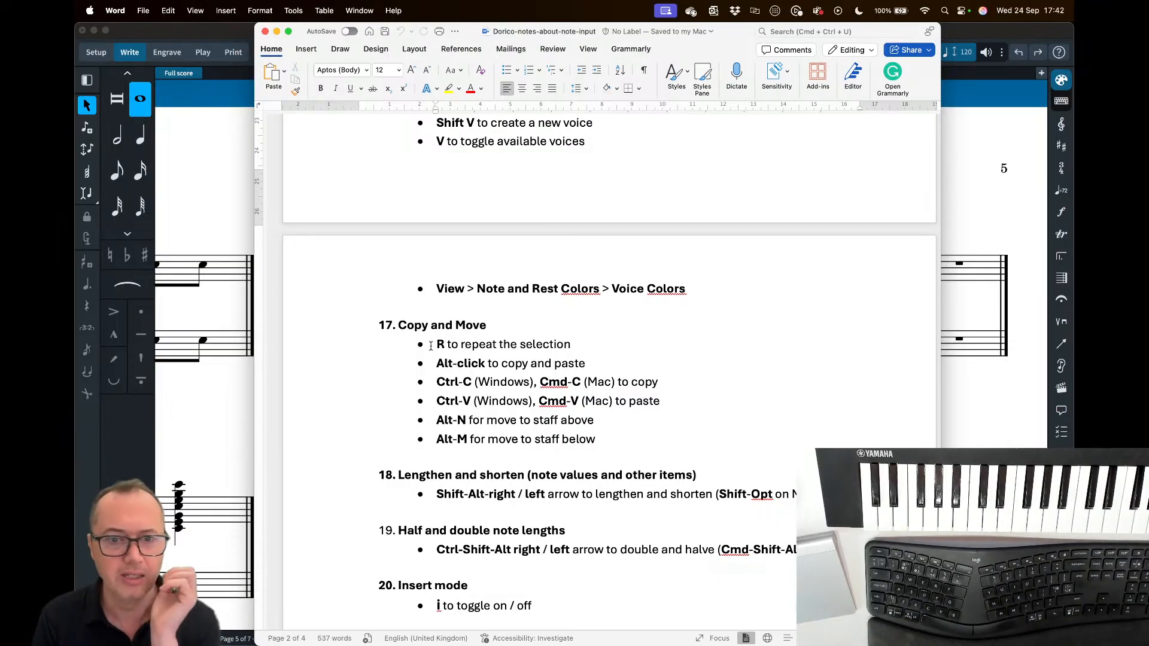
pyautogui.moveTo(444, 344); pyautogui.dragTo(513, 345)
pyautogui.click(486, 364)
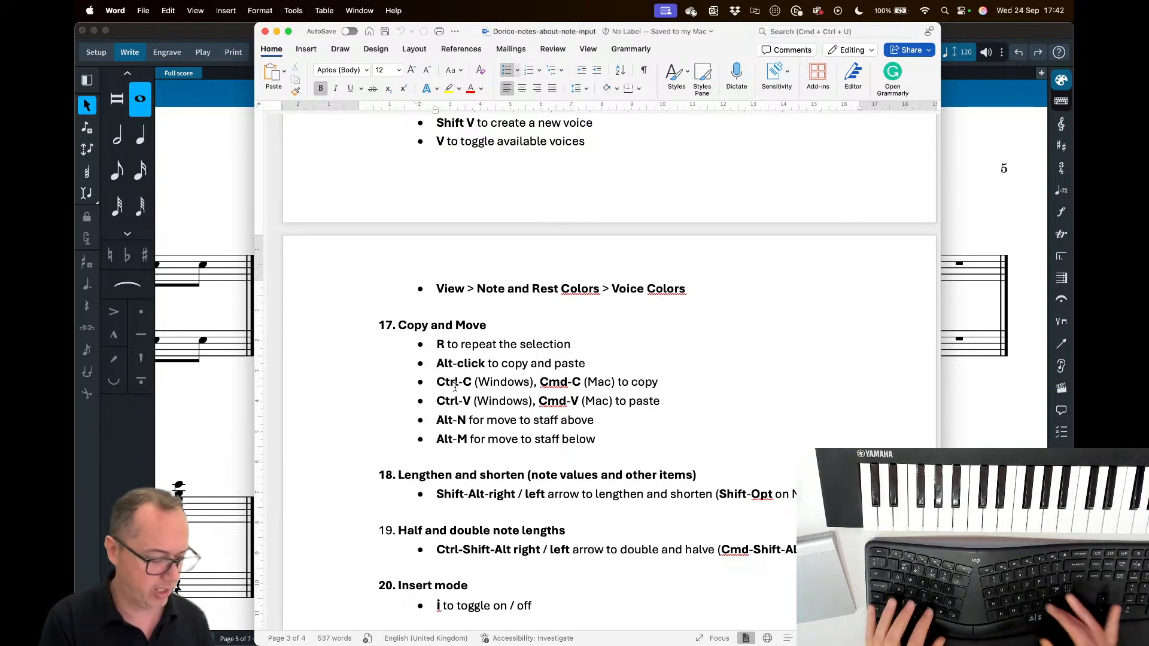
pyautogui.write('/Opt')
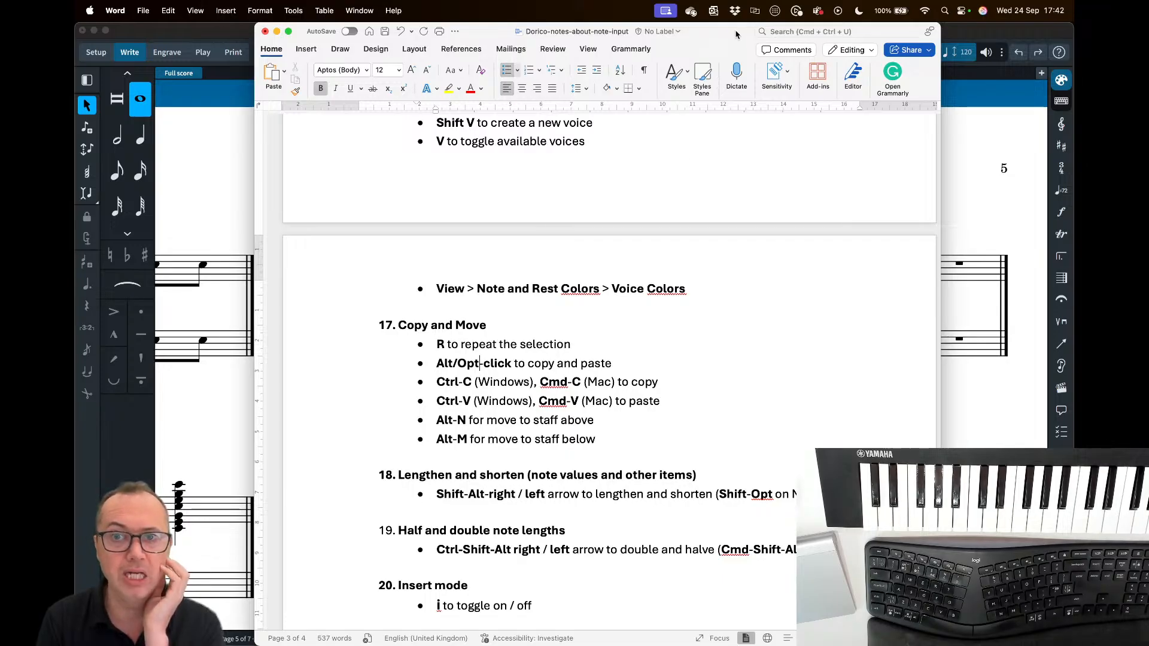
pyautogui.moveTo(736, 34); pyautogui.dragTo(76, 40)
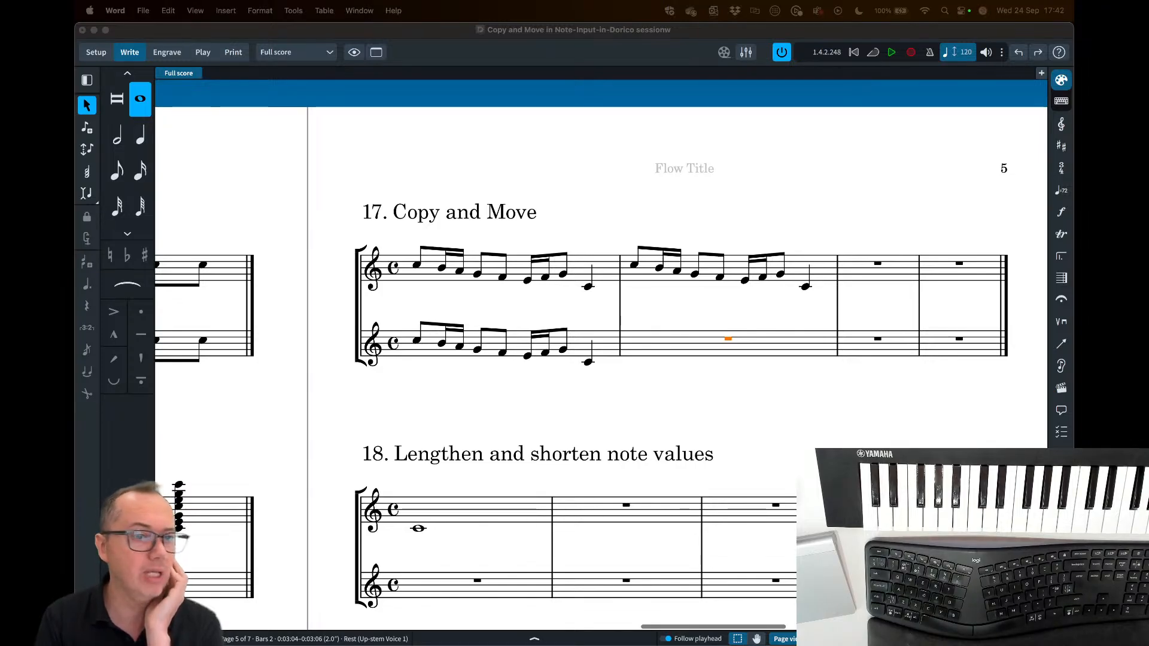
# - Return to the Dorico score and move the notes G, F, E, F and G in the upper staff's bar 2 to the staff below
pyautogui.click(688, 398)
pyautogui.click(688, 262)
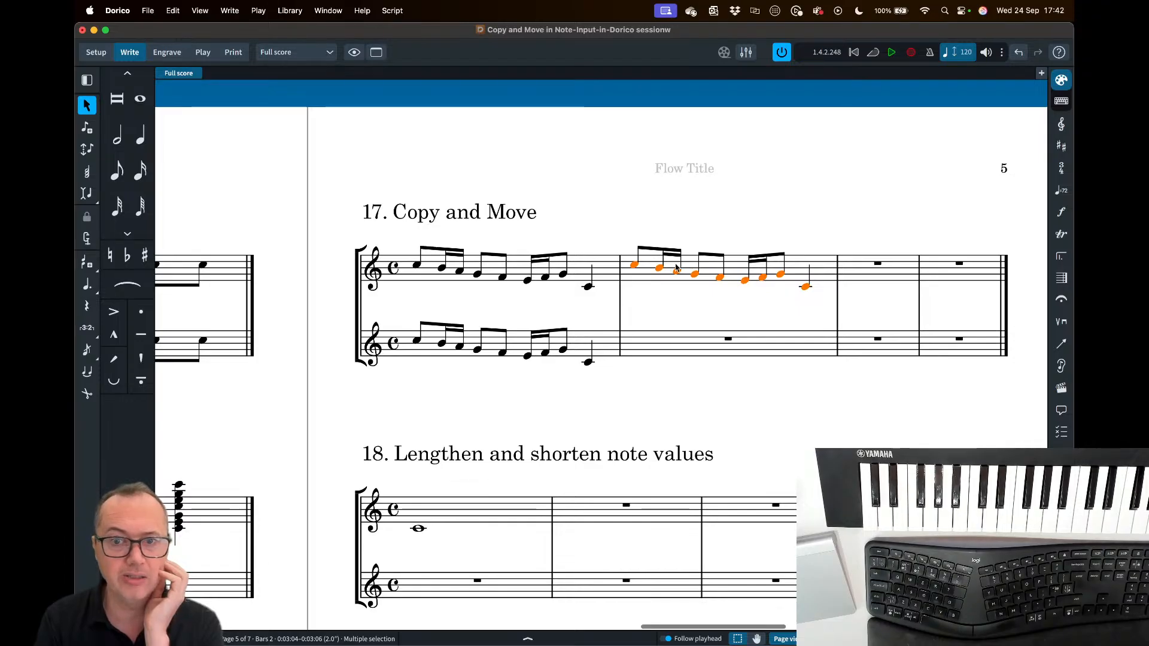
pyautogui.click(699, 309)
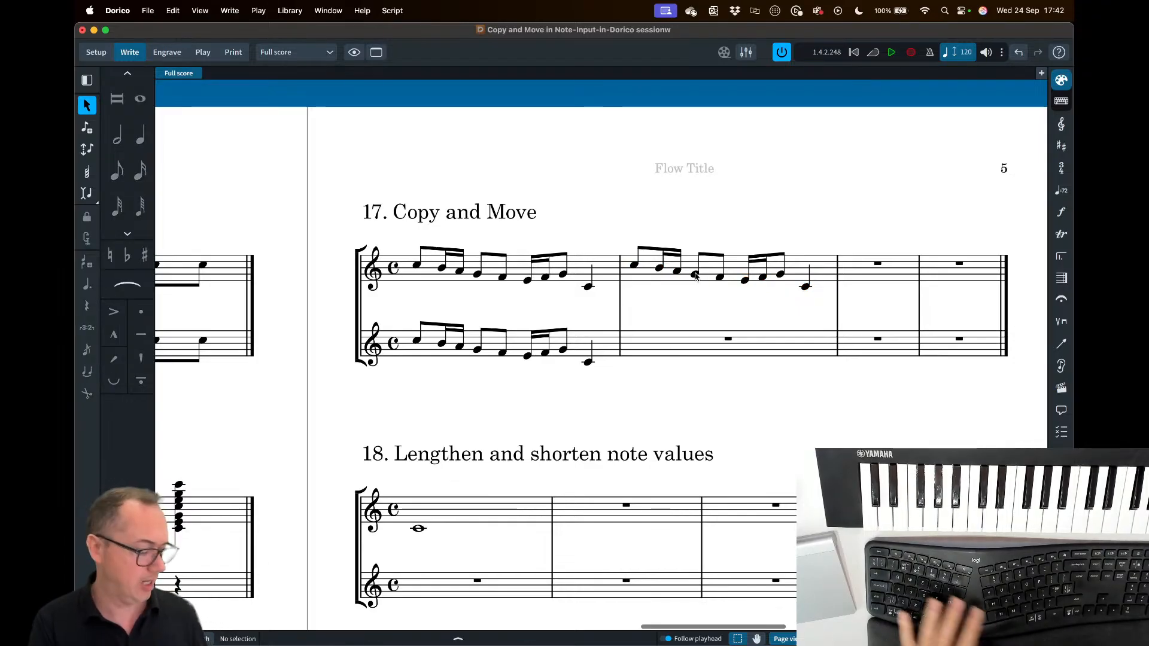
pyautogui.click(696, 275)
pyautogui.keyDown('shift'); pyautogui.click(780, 274); pyautogui.keyUp('shift')
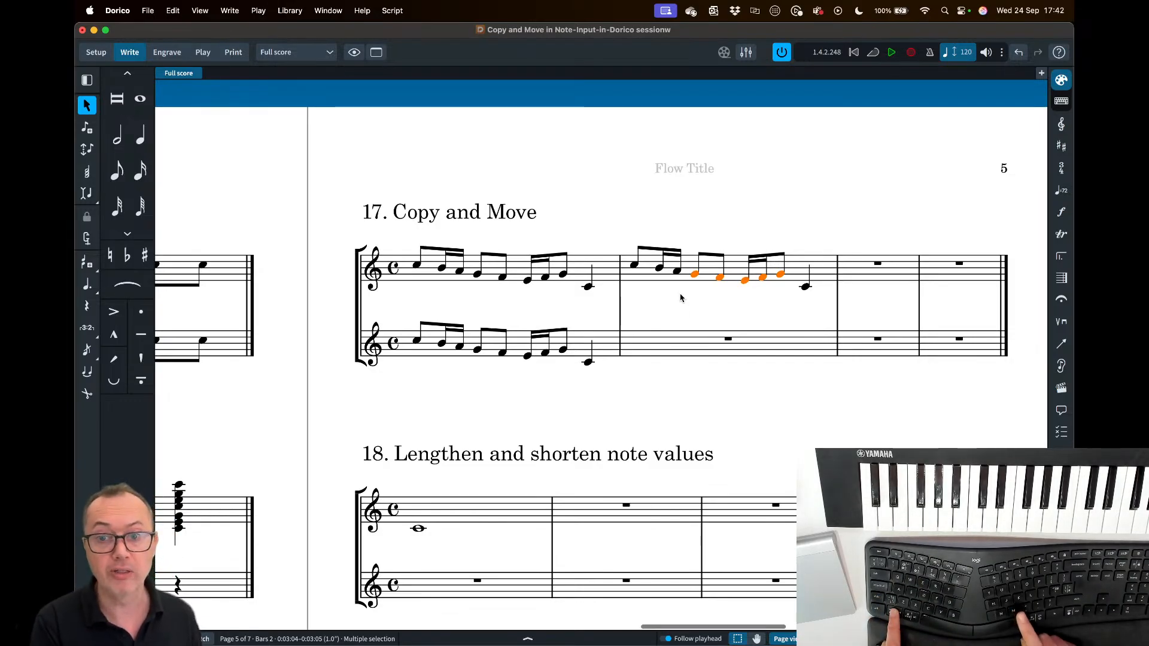
pyautogui.hotkey('alt', 'Down')
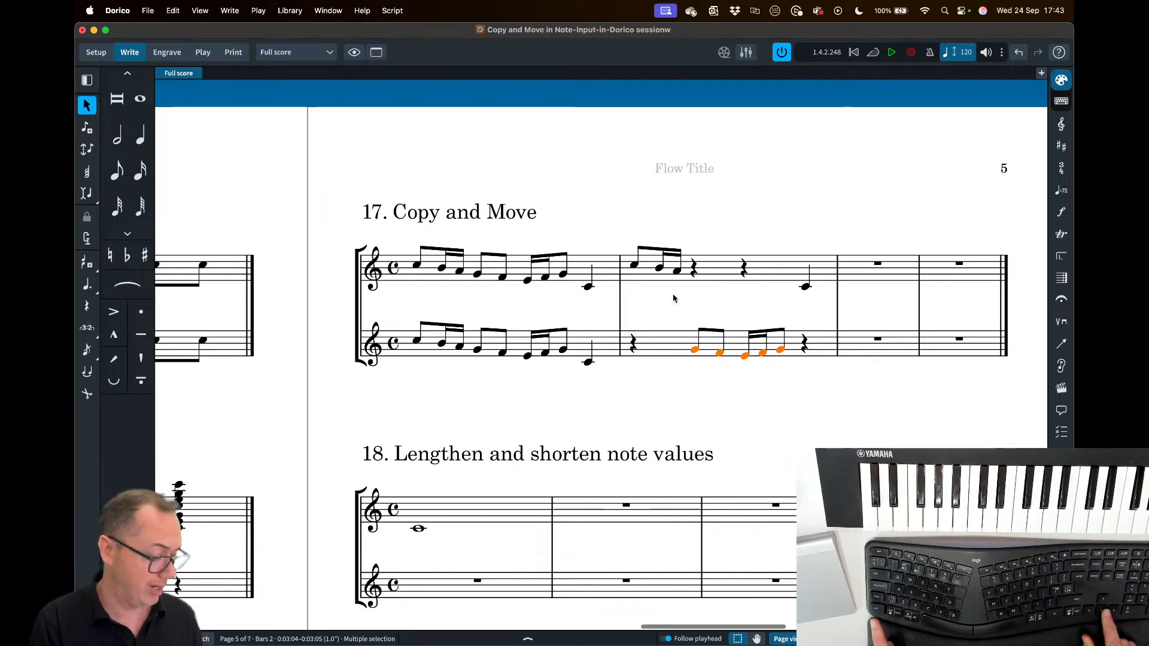
# - Shift the five selected notes later in the lower staff's bar 2 by two eighth-note steps, and shift them back to beat 2
pyautogui.hotkey('alt', 'Right')
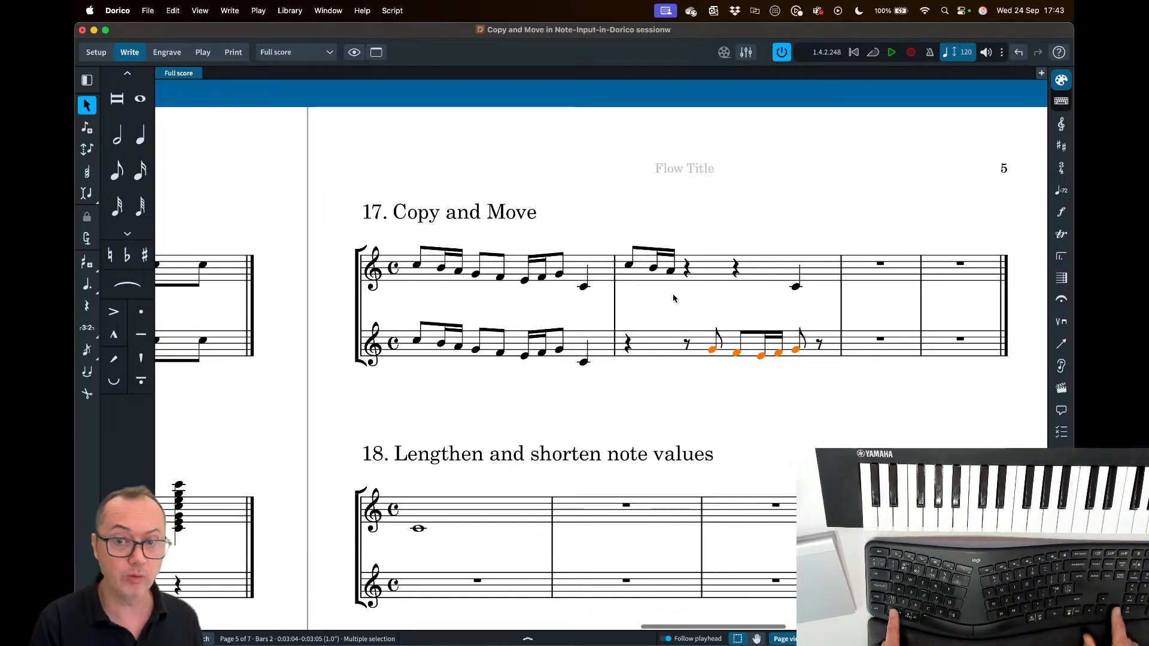
pyautogui.hotkey('alt', 'Right')
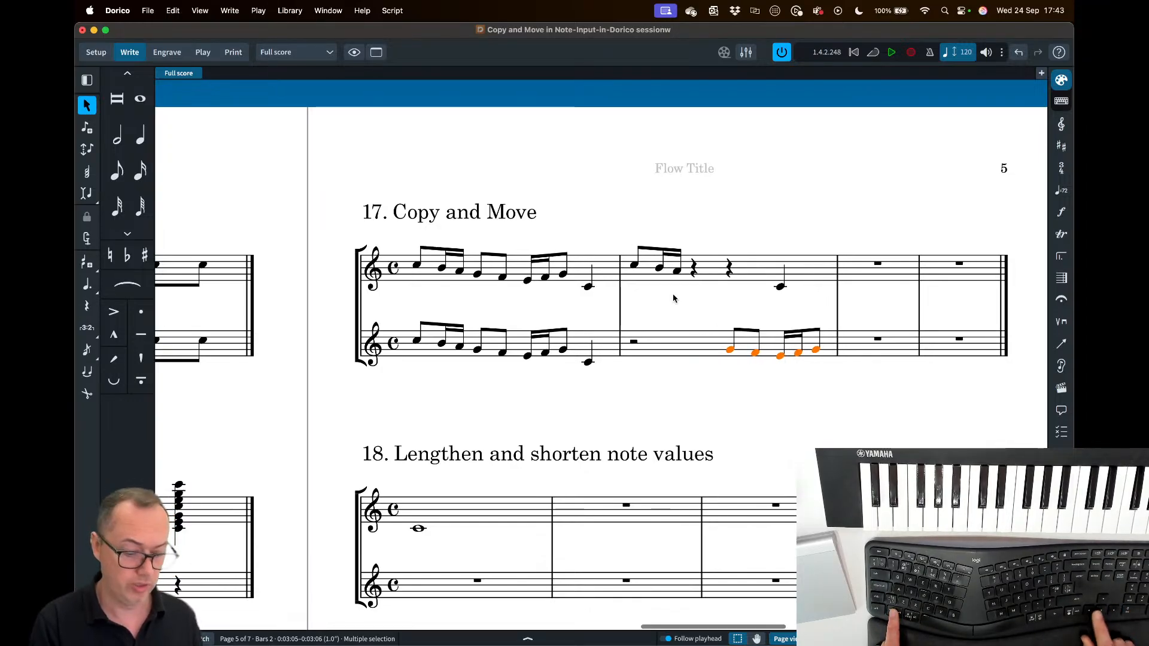
pyautogui.hotkey('alt', 'Left')
pyautogui.hotkey('alt', 'Left')
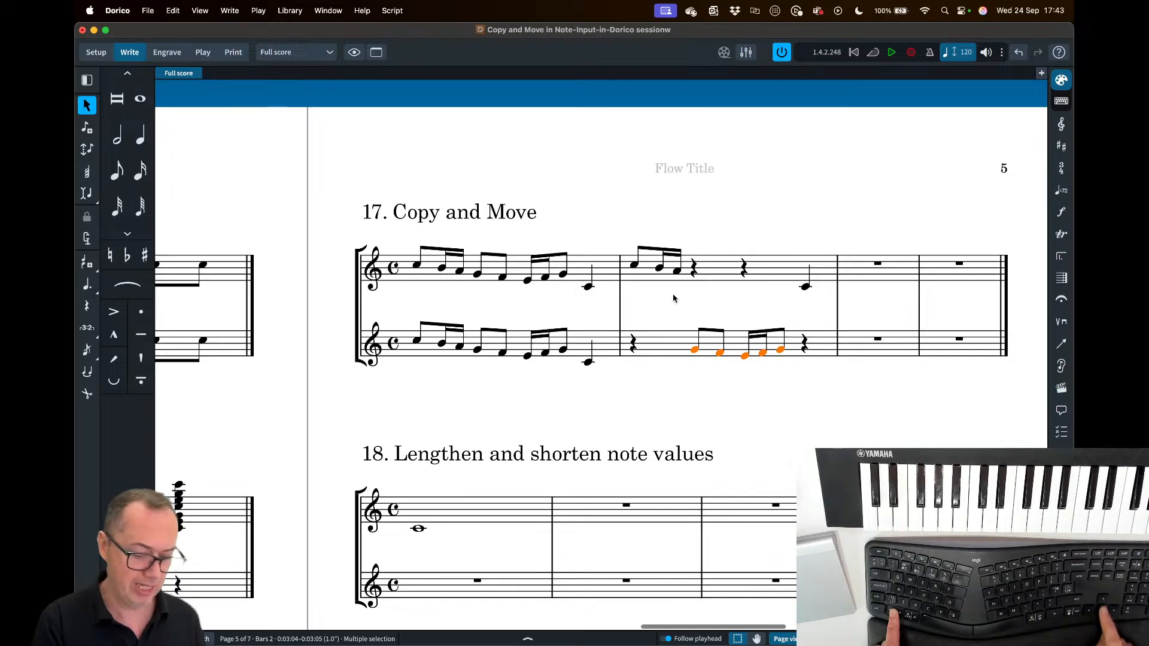
# - Move the five selected notes of bar 2 repeatedly between the upper and lower staves, leaving them on the lower staff
pyautogui.hotkey('alt', 'Up')
pyautogui.hotkey('alt', 'Down')
pyautogui.hotkey('alt', 'Down')
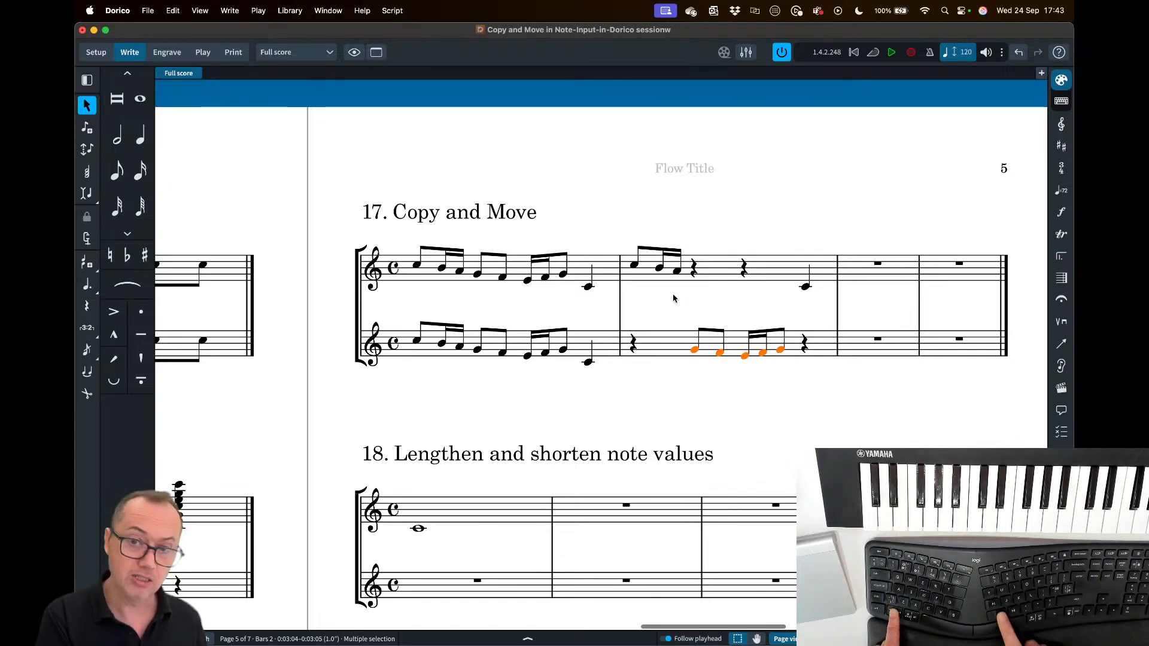
pyautogui.hotkey('alt', 'n')
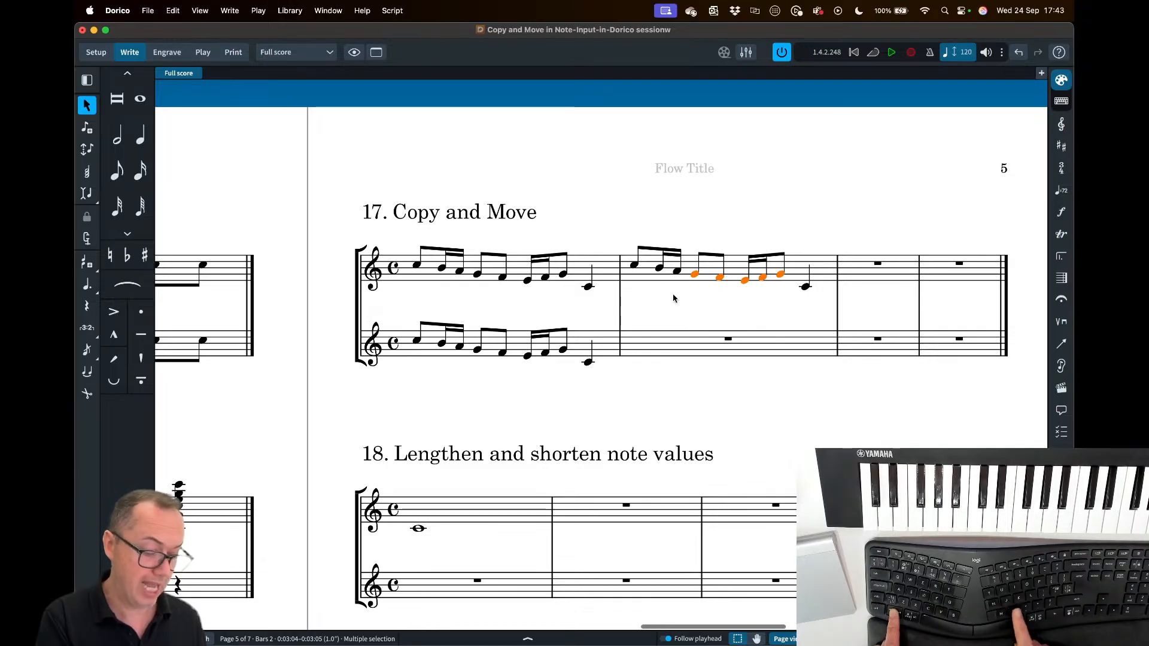
pyautogui.hotkey('alt', 'm')
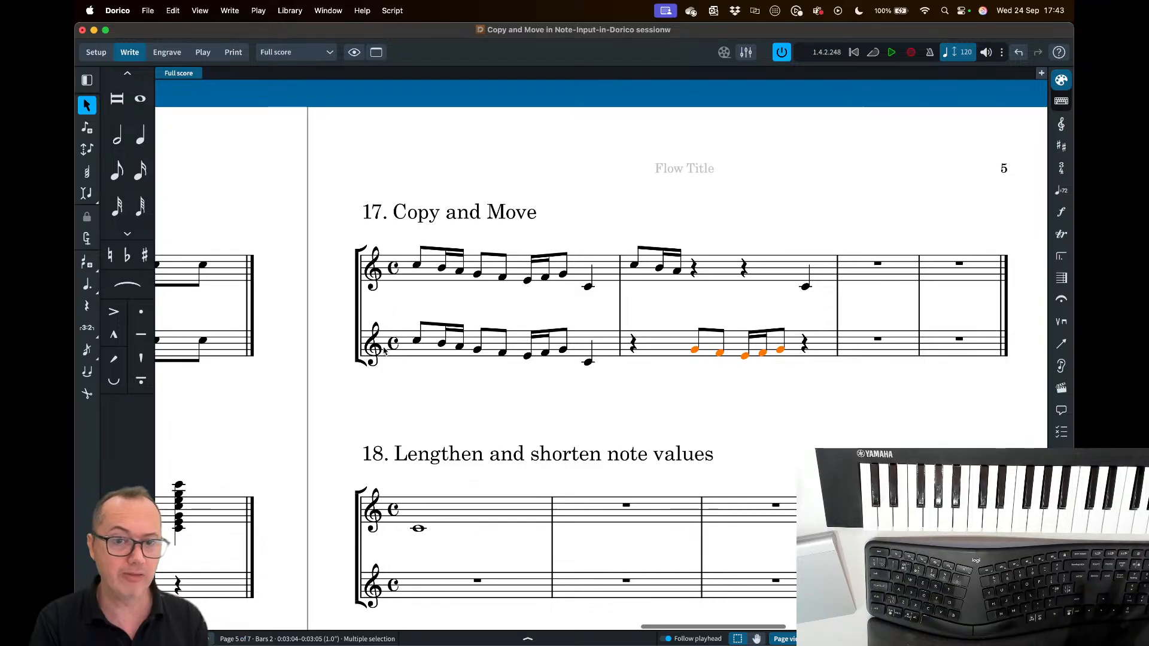
# - Reselect the five notes from G to G in the lower staff's bar 2, and move them to the upper staff and back
pyautogui.click(677, 272)
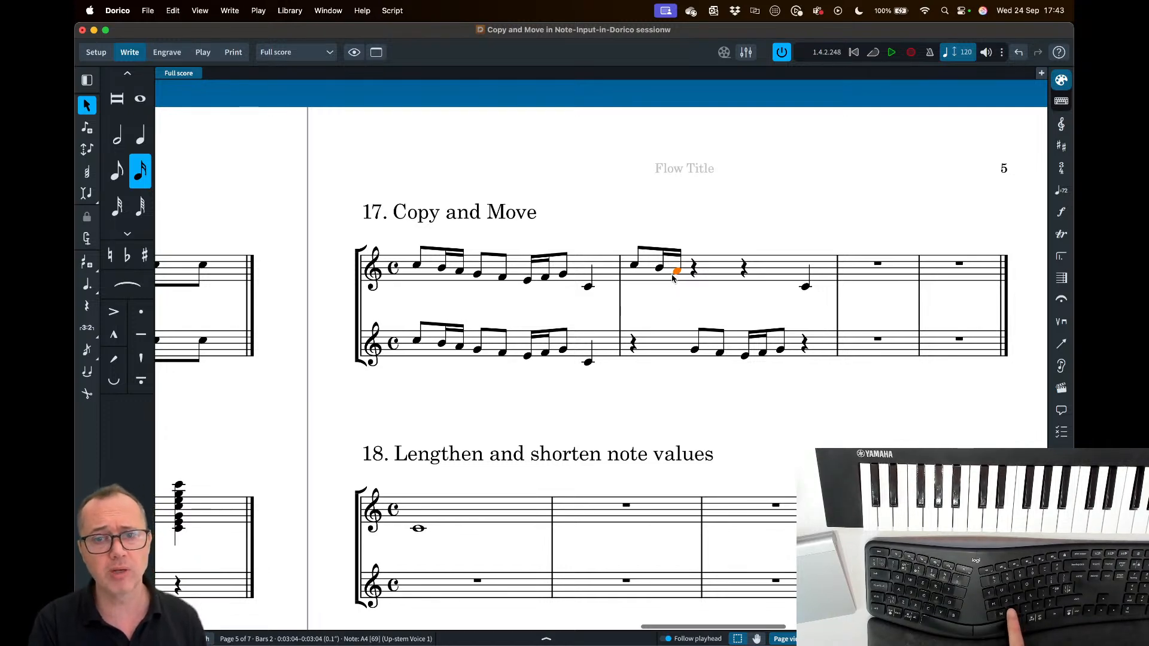
pyautogui.click(692, 352)
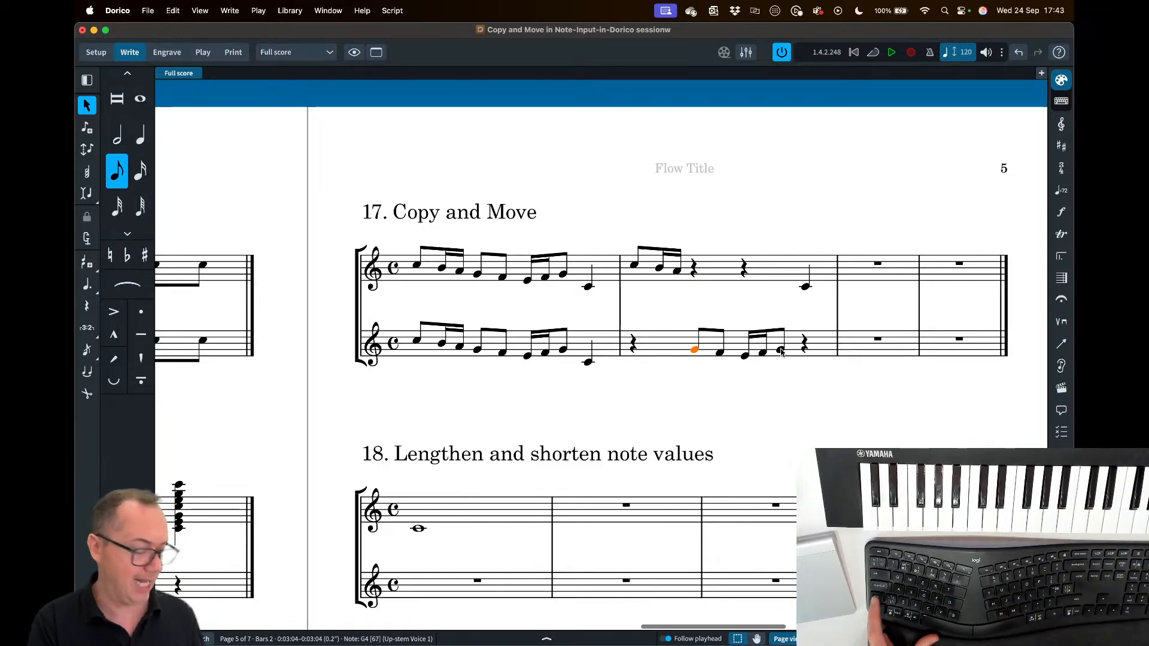
pyautogui.keyDown('shift'); pyautogui.click(751, 341); pyautogui.keyUp('shift')
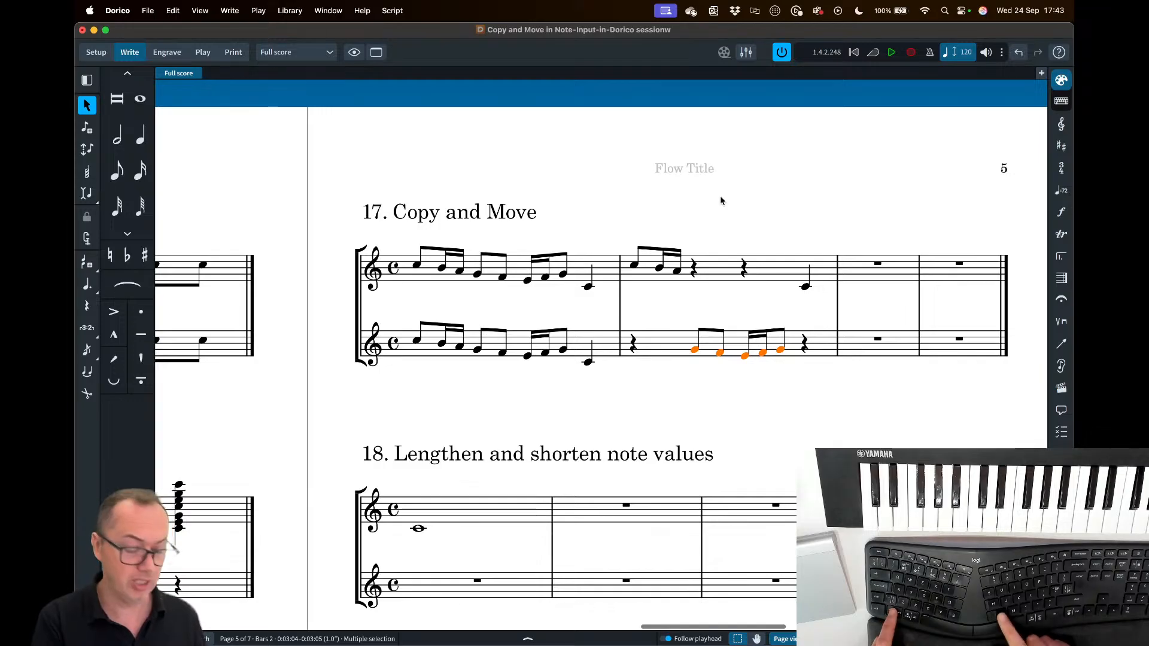
pyautogui.press('alt+super+Up')
pyautogui.press('alt+super+Down')
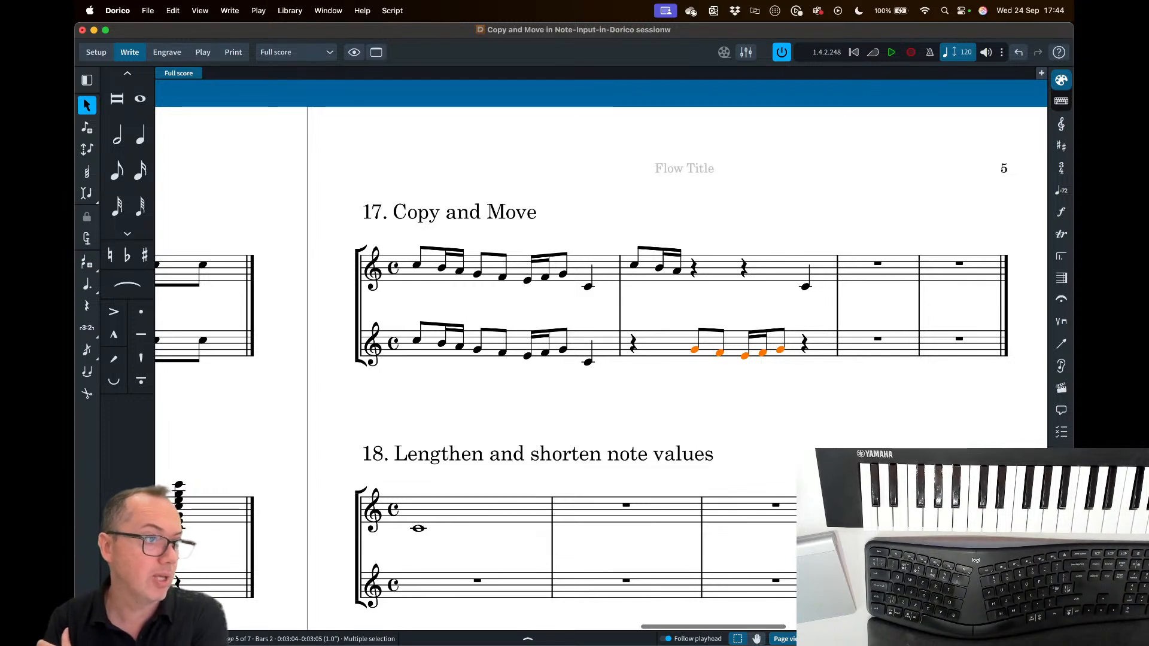
# - Review the Copy and Move shortcuts in the Word notes, return to the Dorico score and clear the selection
pyautogui.press('super+Tab')
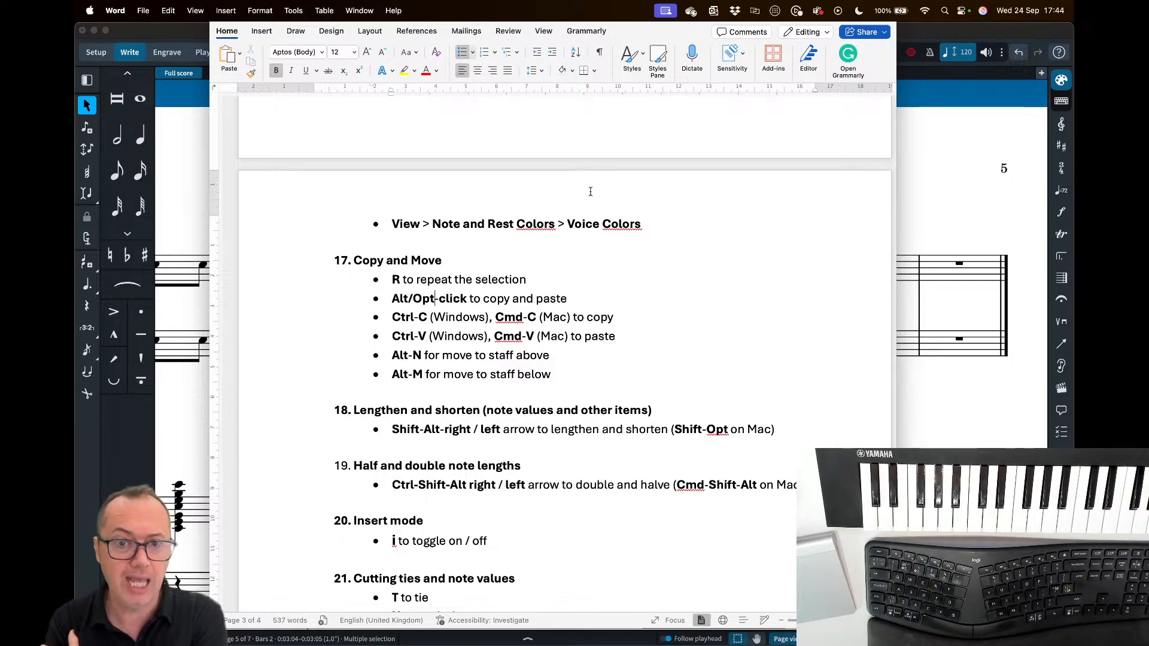
pyautogui.press('super+m')
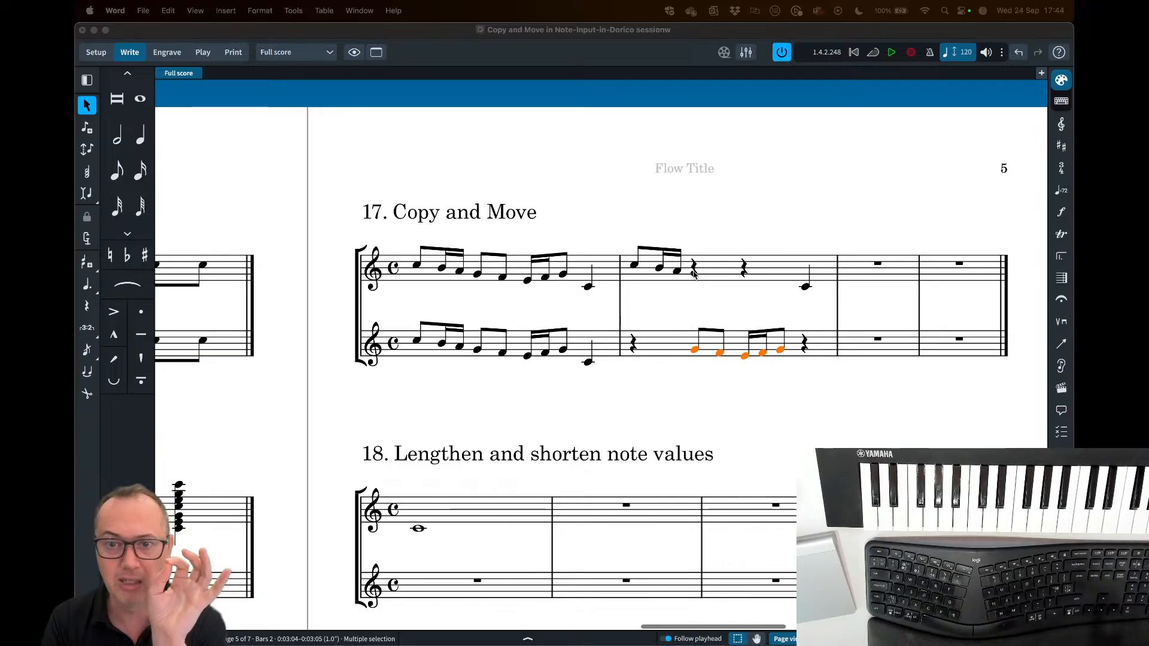
pyautogui.click(706, 304)
# - Move all five notes from G to G in the lower staff's bar 2 to the staff above
pyautogui.click(696, 352)
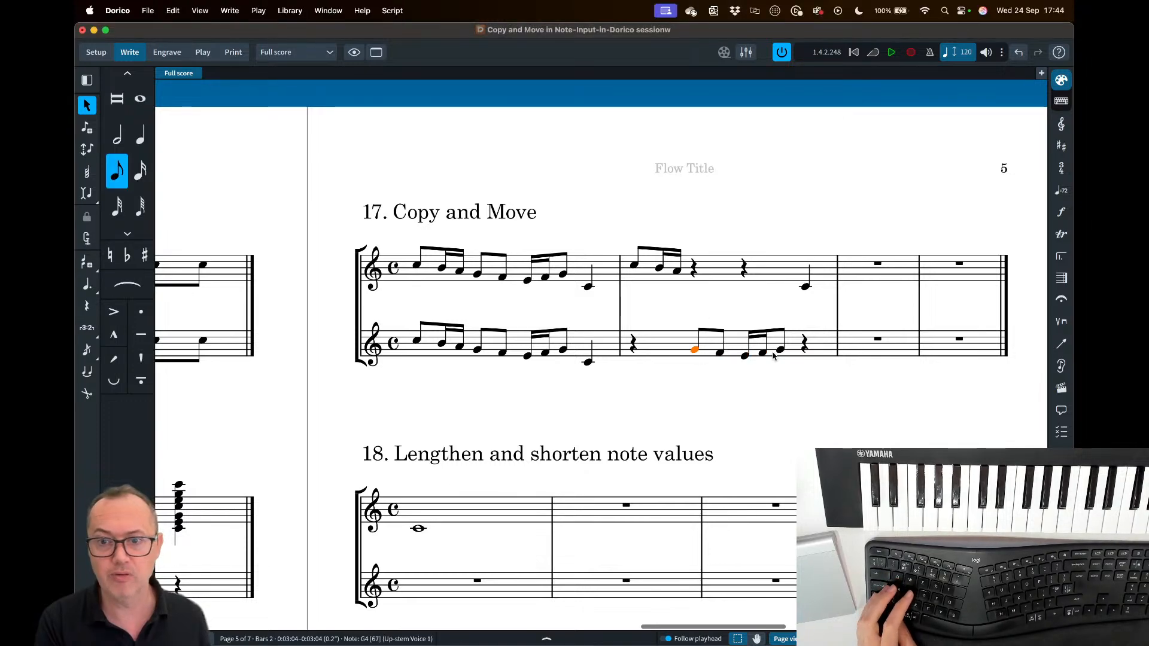
pyautogui.keyDown('shift'); pyautogui.click(780, 352); pyautogui.keyUp('shift')
pyautogui.press('super+alt+Up')
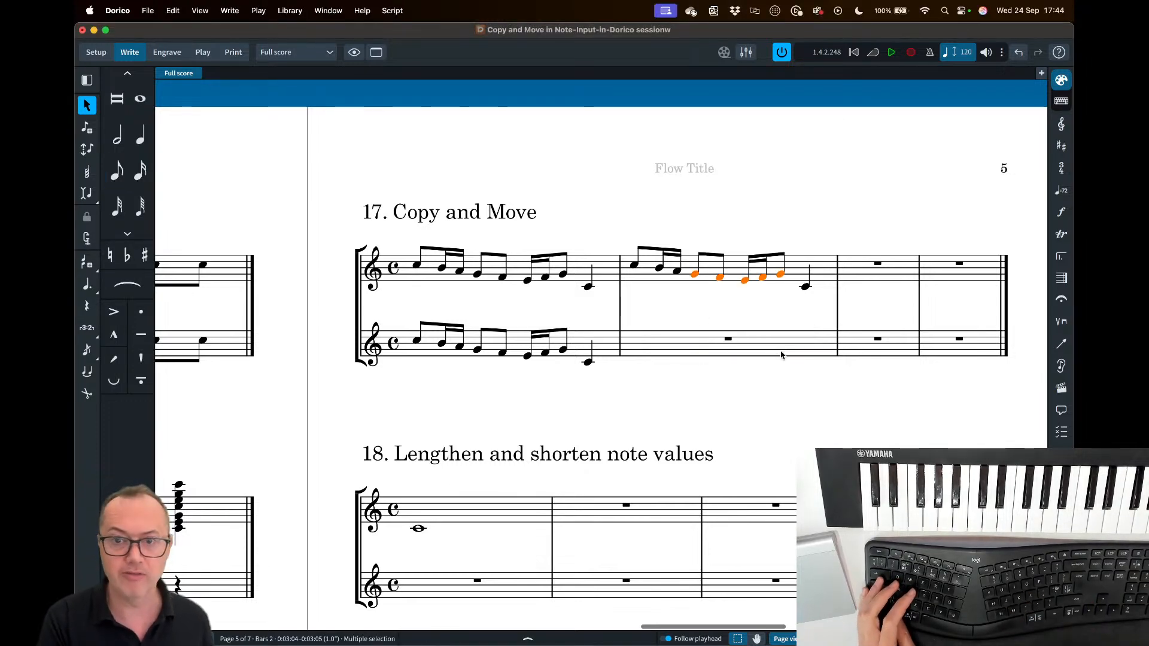
# - Move only the two F notes in the upper staff's bar 2 to the staff below
pyautogui.click(719, 277)
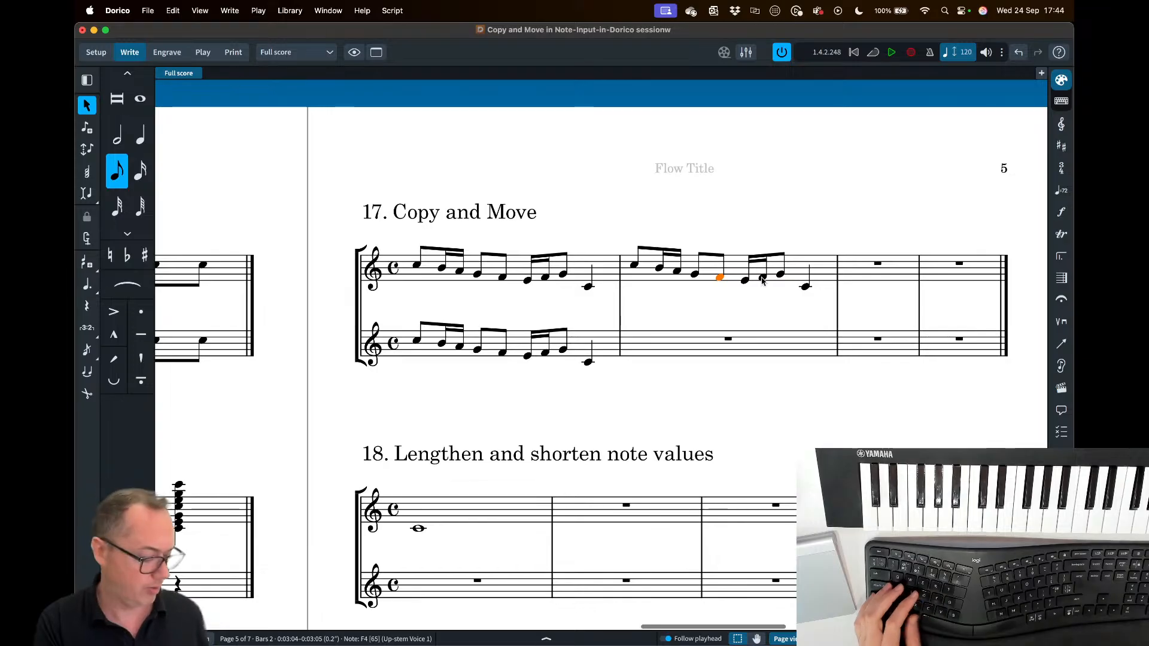
pyautogui.keyDown('super'); pyautogui.click(762, 279); pyautogui.keyUp('super')
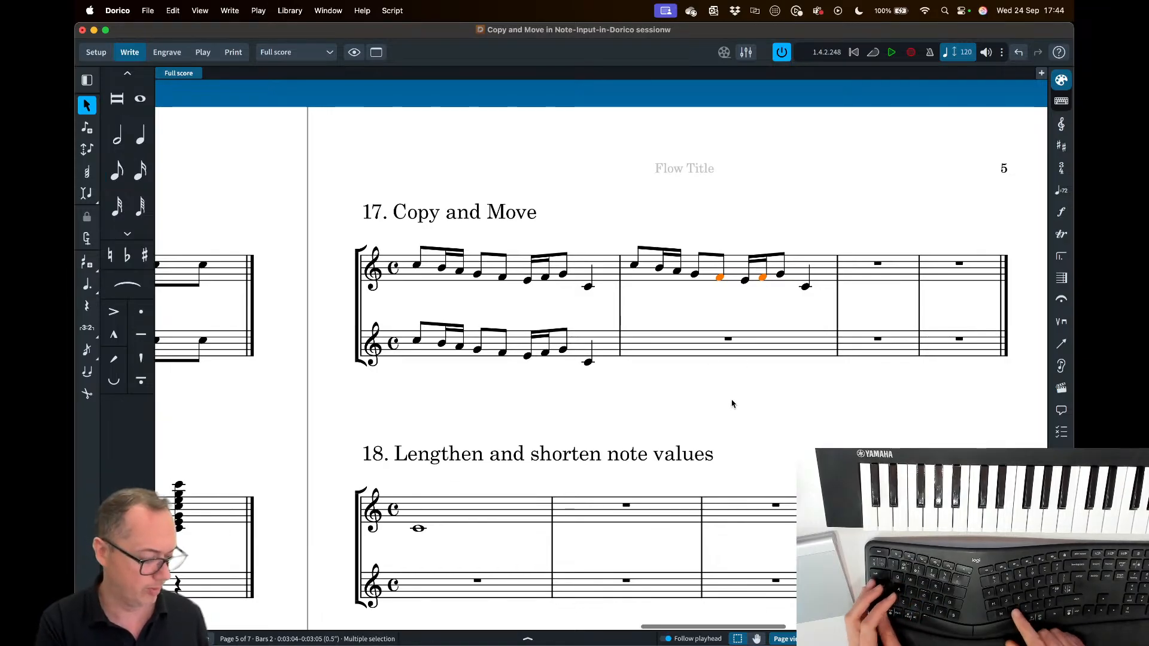
pyautogui.hotkey('alt', 'n')
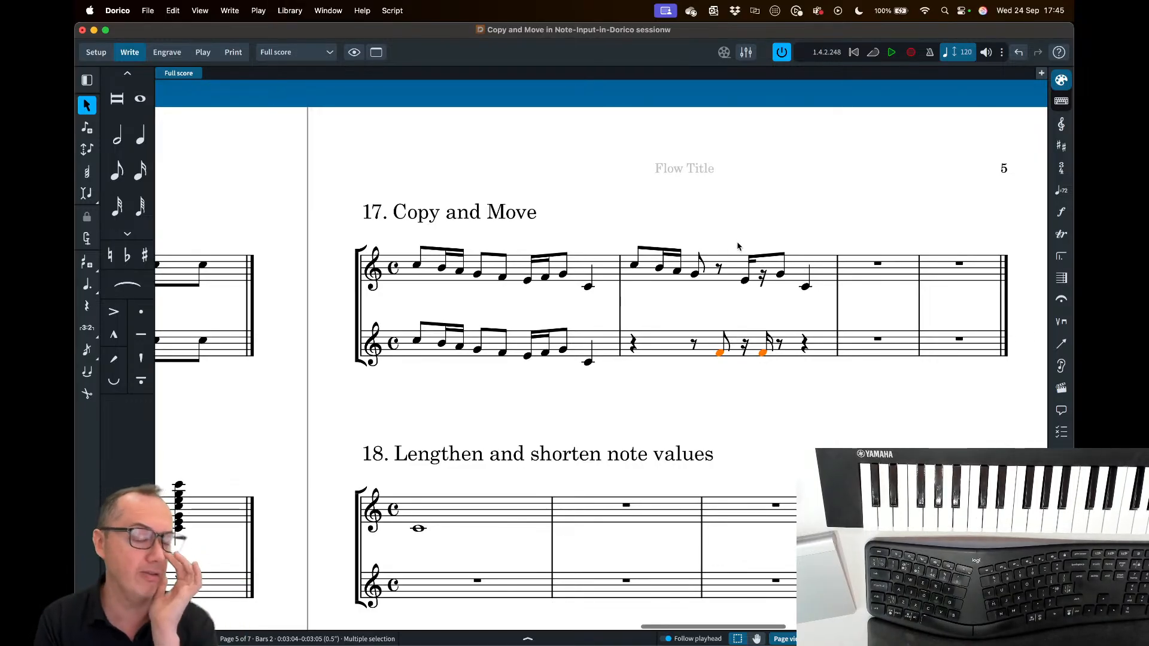
# - Try changing the whole-note C in exercise 18's first bar to a half note and to a quarter note
pyautogui.scroll(-3, 687, 341)
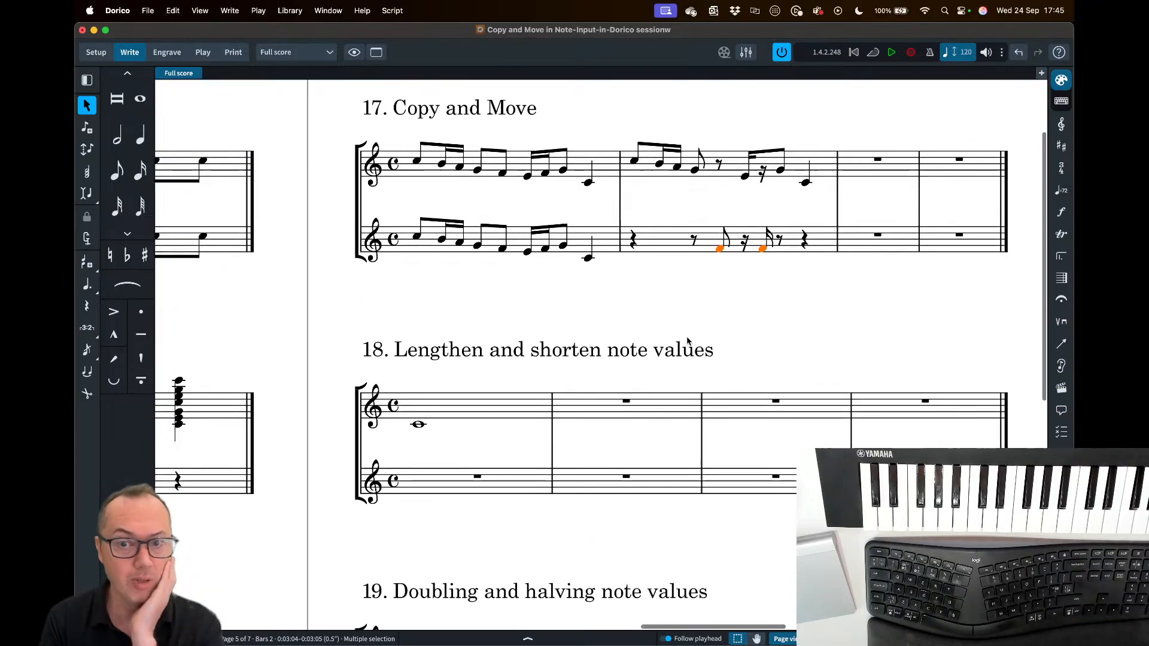
pyautogui.scroll(-2, 687, 341)
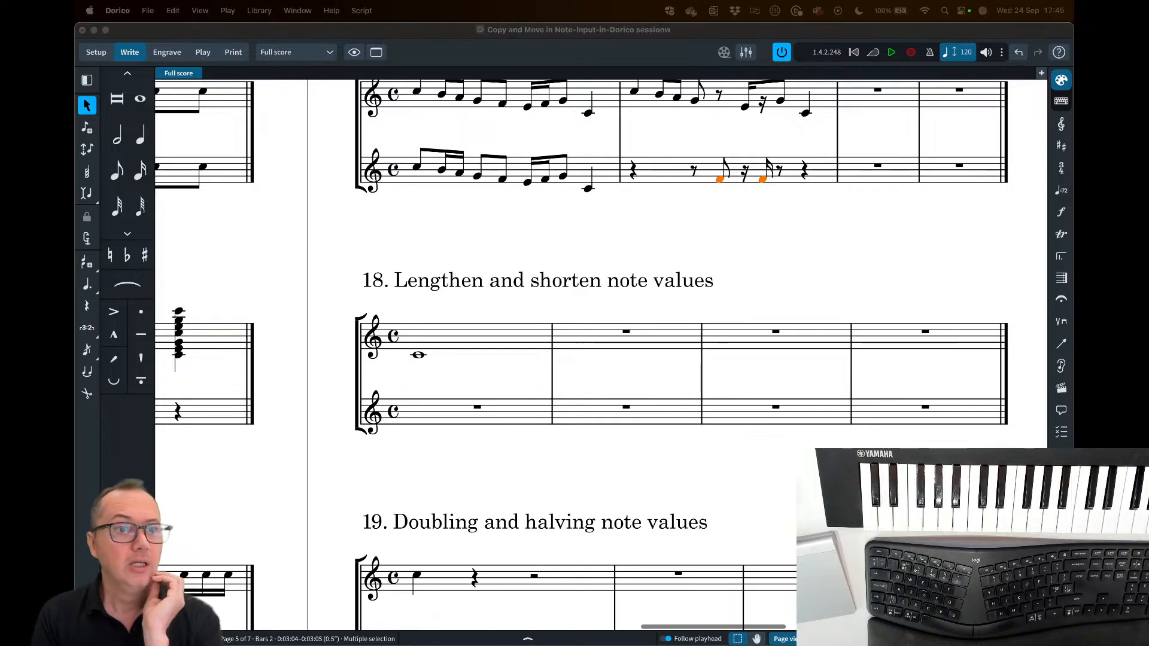
pyautogui.click(504, 238)
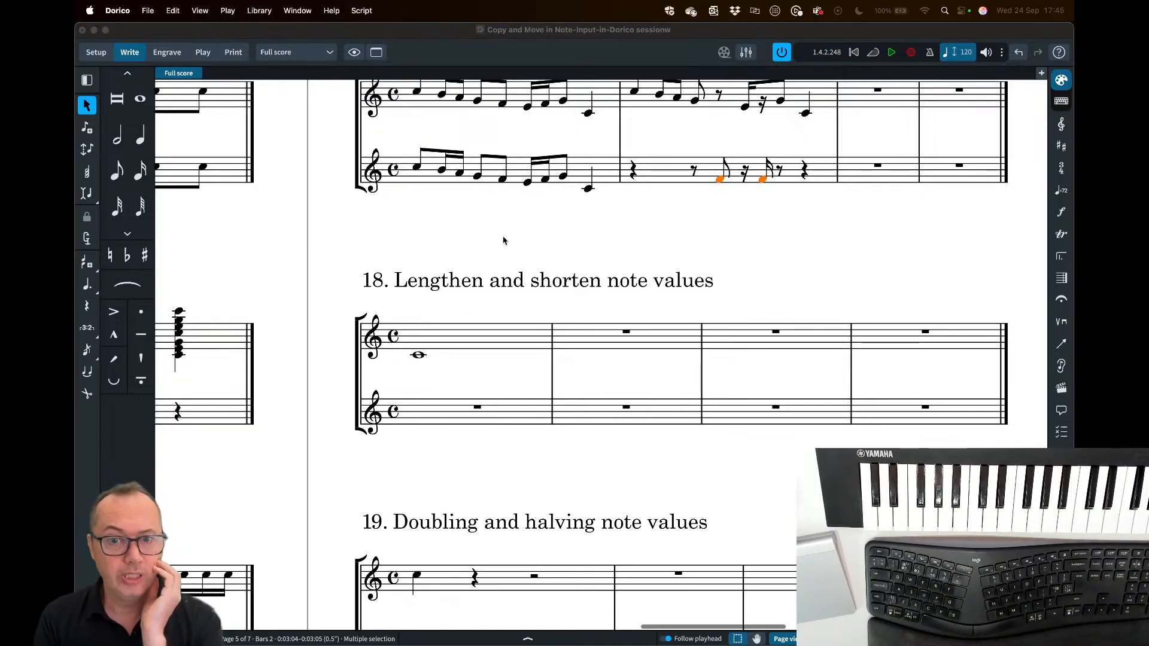
pyautogui.click(418, 355)
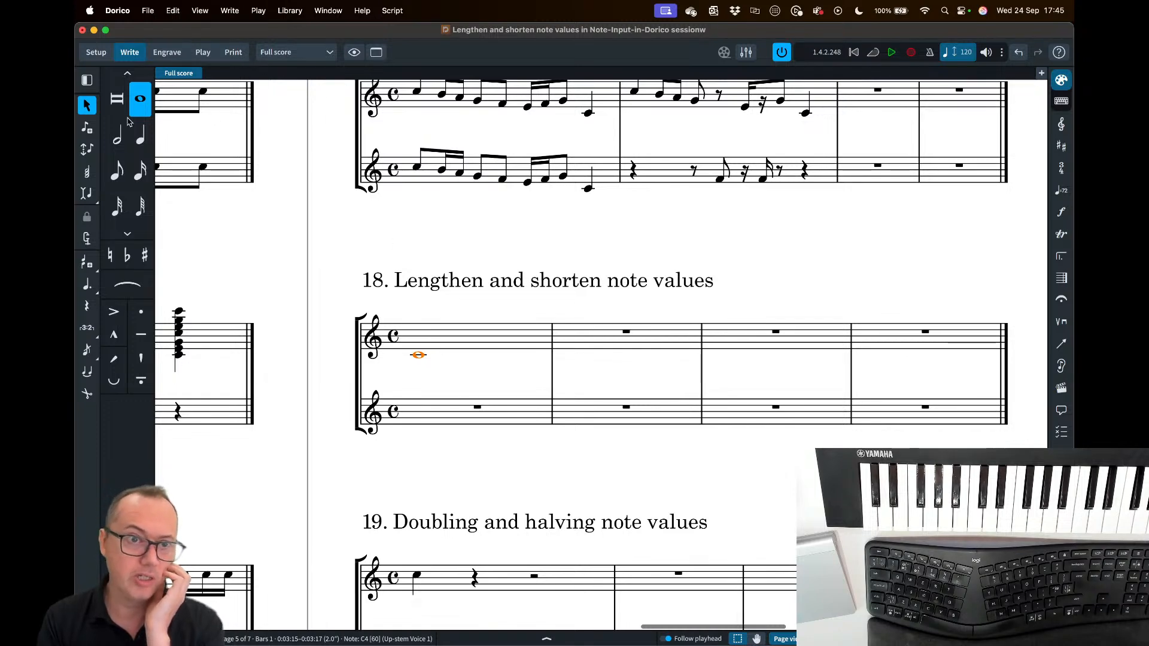
pyautogui.click(118, 139)
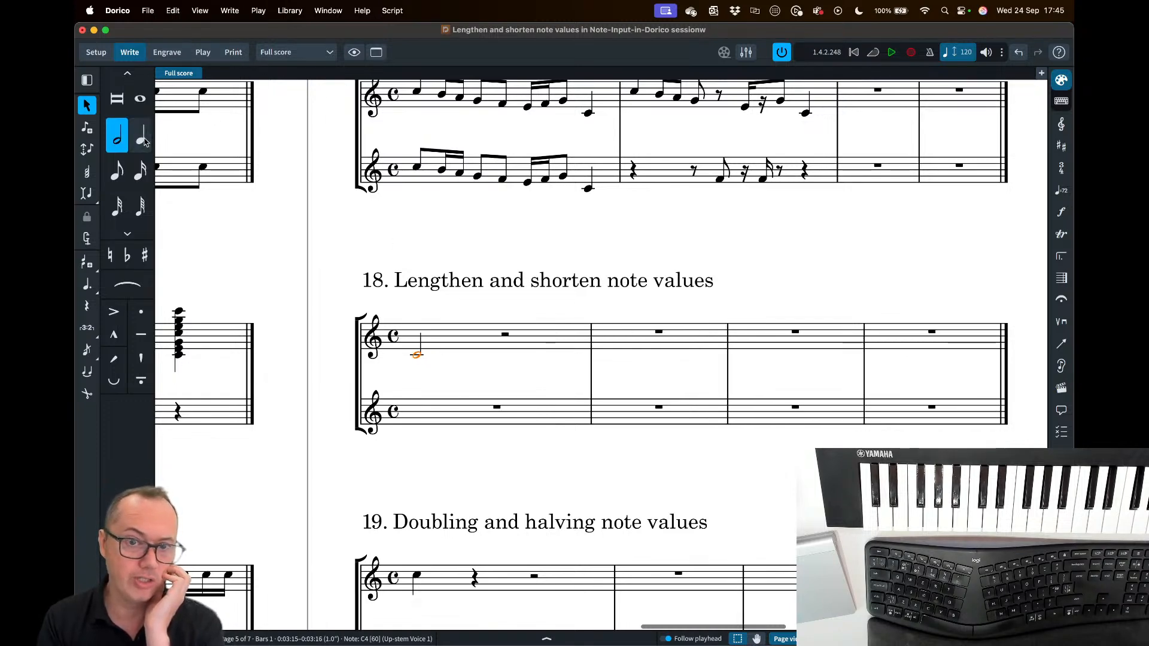
pyautogui.click(142, 137)
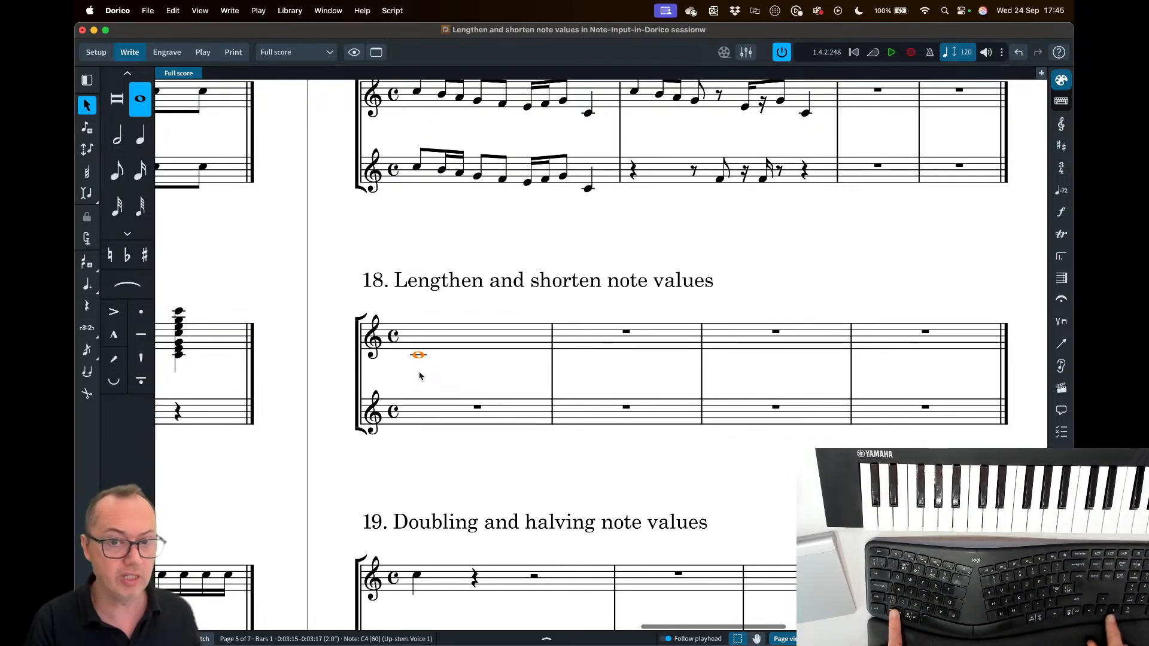
# - Move the whole note C in exercise 18 to beat 3 in eighth-note steps, and move it back to the start of bar 1
pyautogui.hotkey('alt', 'Right')
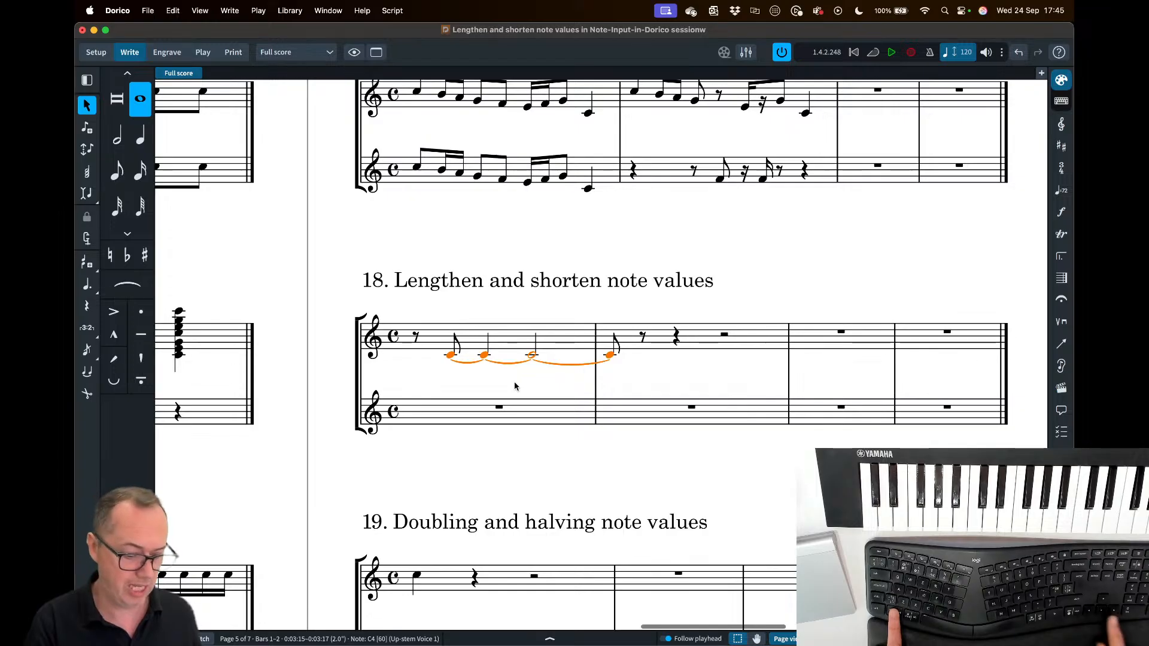
pyautogui.hotkey('alt', 'Right')
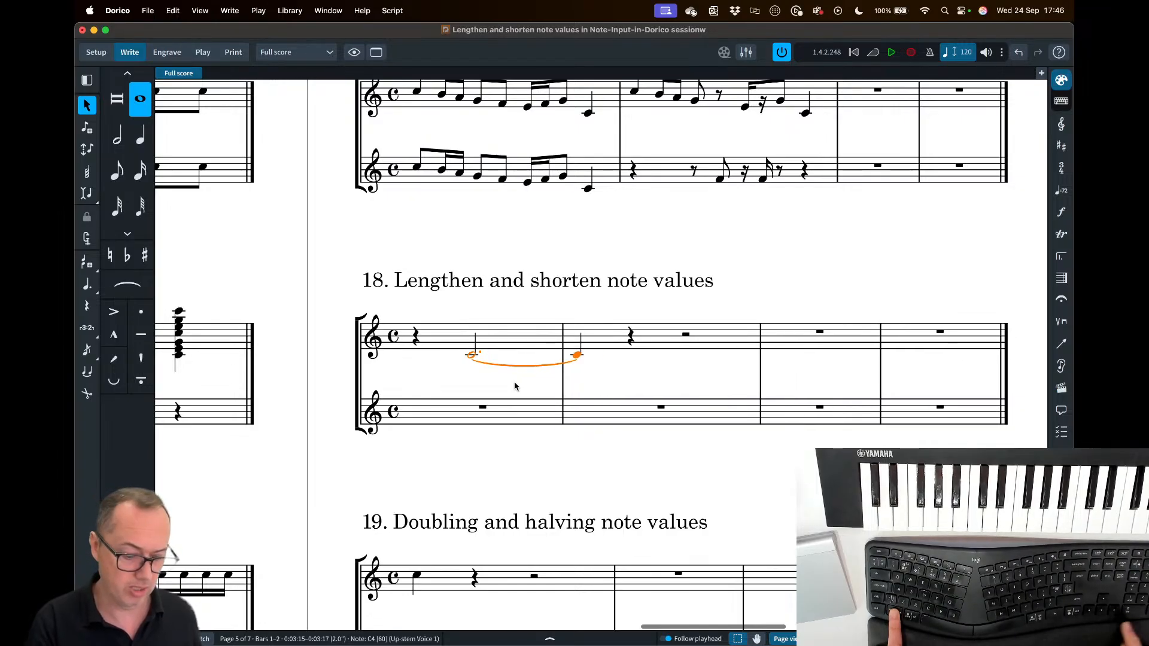
pyautogui.hotkey('alt', 'Right')
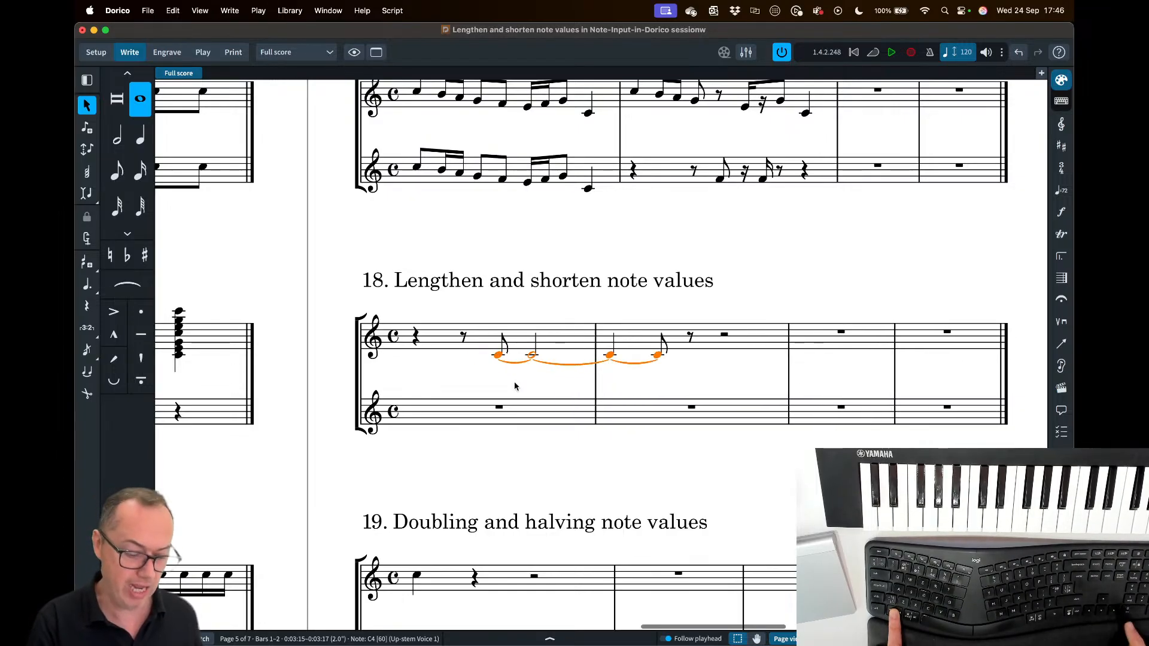
pyautogui.hotkey('alt', 'Right')
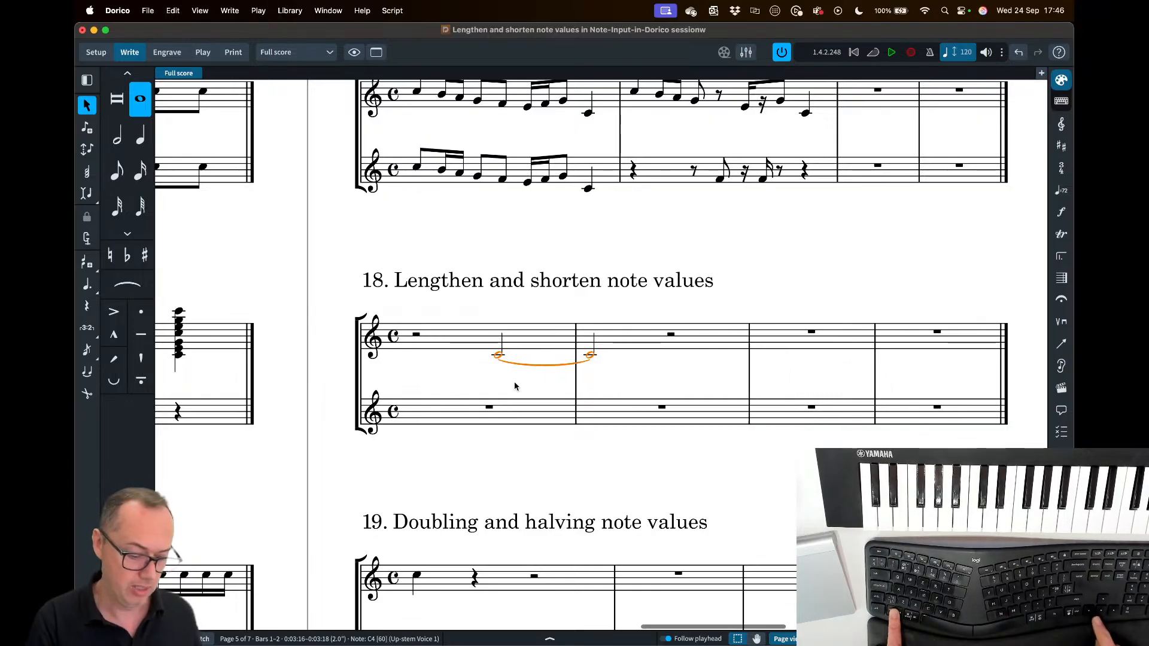
pyautogui.hotkey('alt', 'Right')
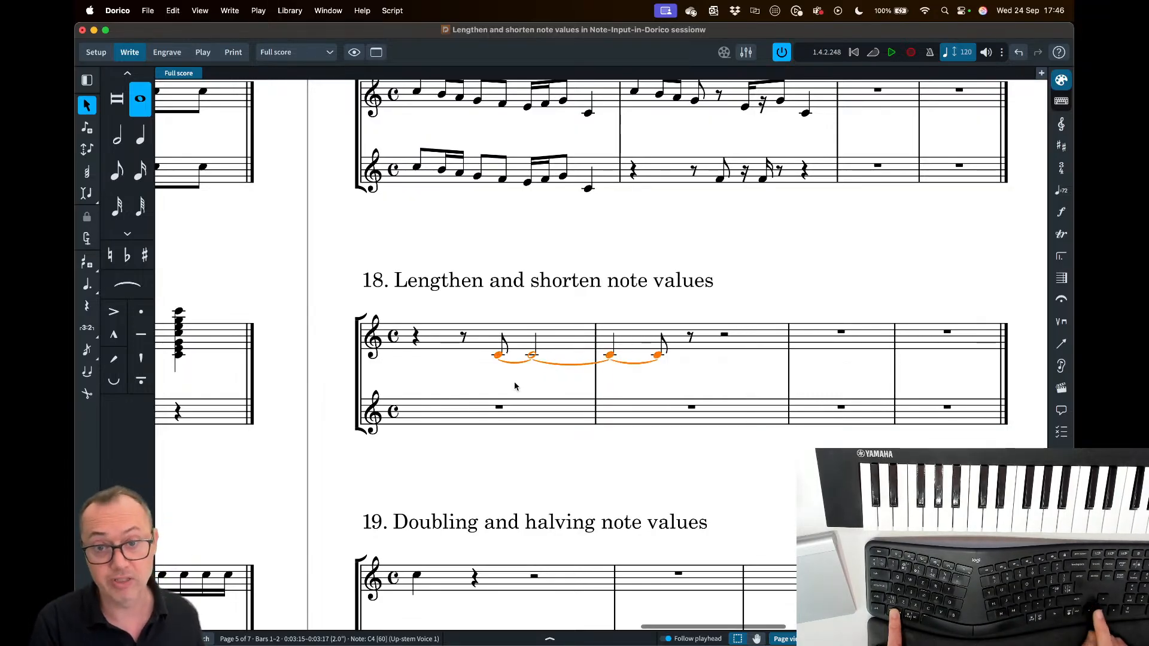
pyautogui.hotkey('alt', 'Left')
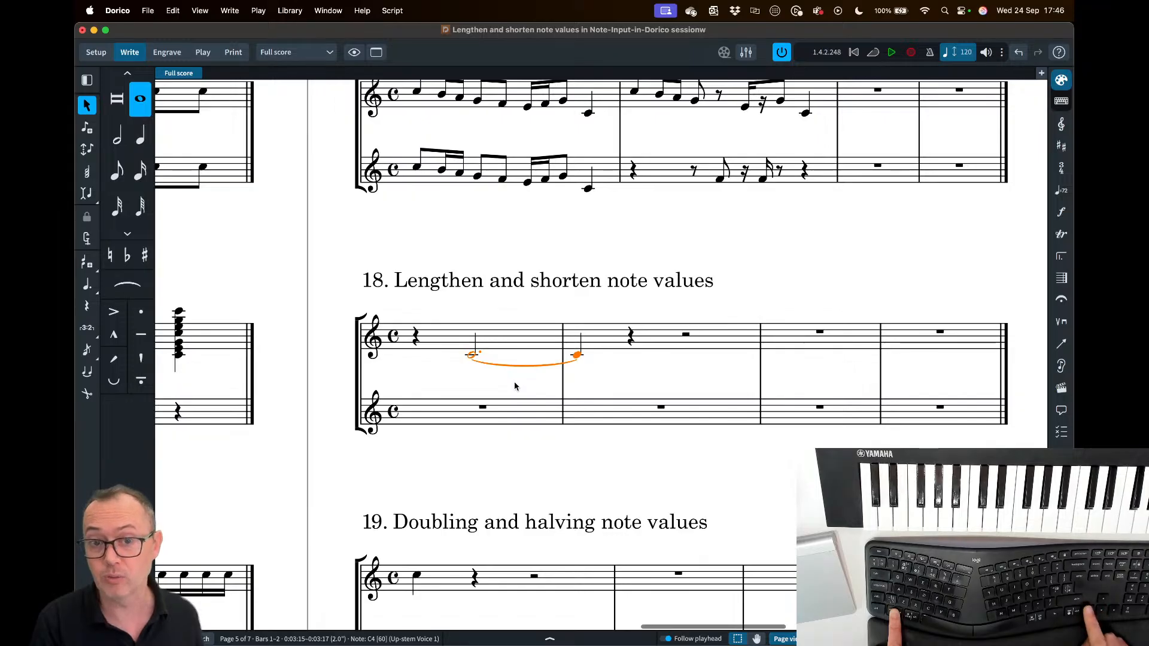
pyautogui.hotkey('alt', 'Left')
pyautogui.hotkey('alt', 'Left')
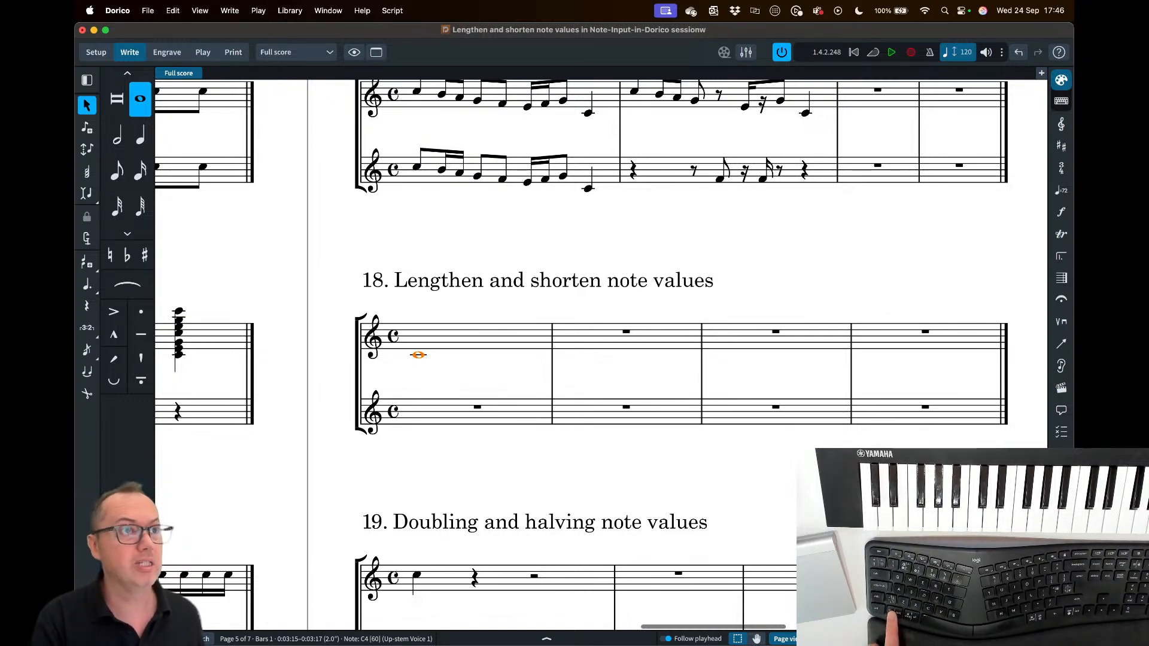
# - Switch to Word to check the notes on lengthening and shortening note values, and return to the Dorico score
pyautogui.press('super+Tab')
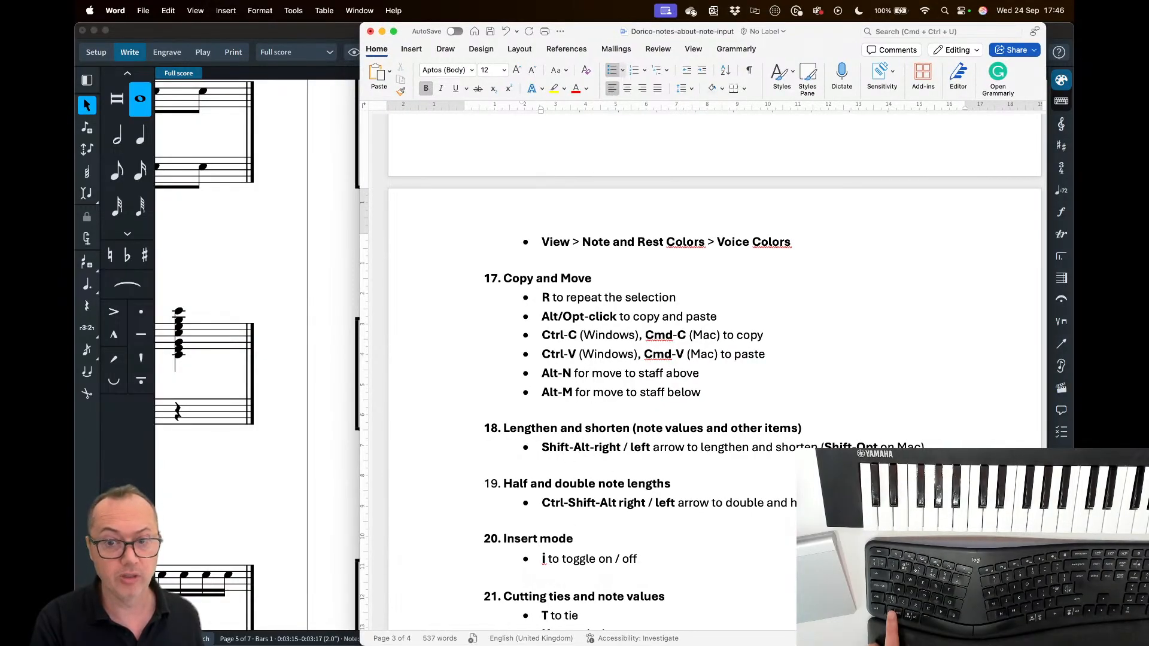
pyautogui.press('super+Tab')
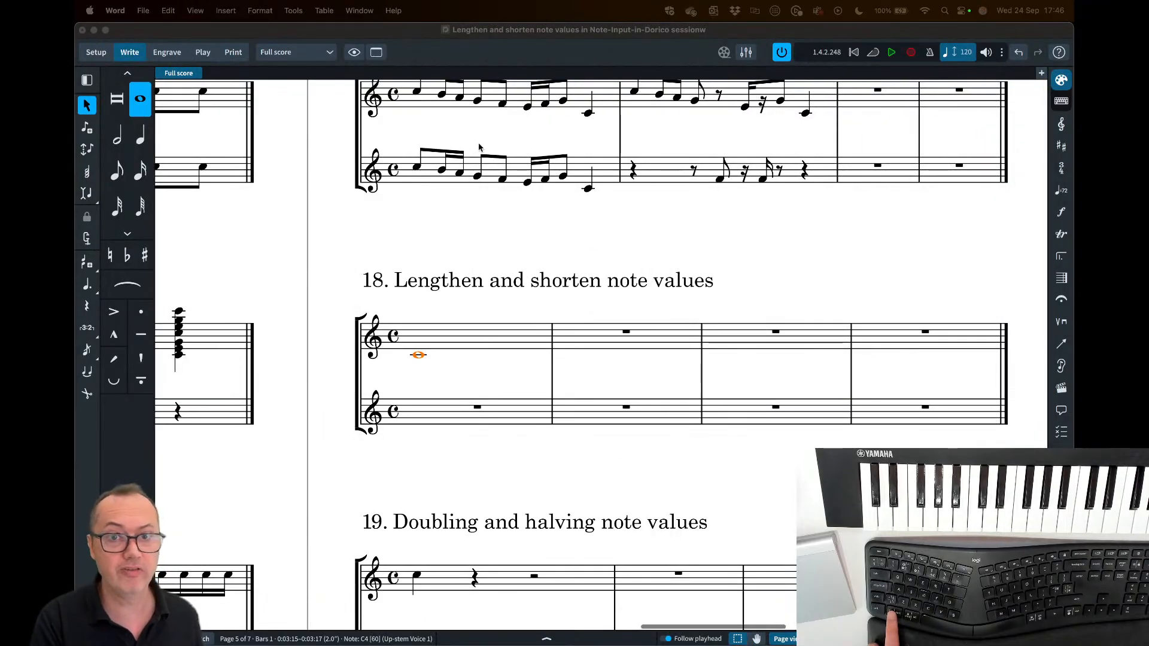
pyautogui.click(436, 29)
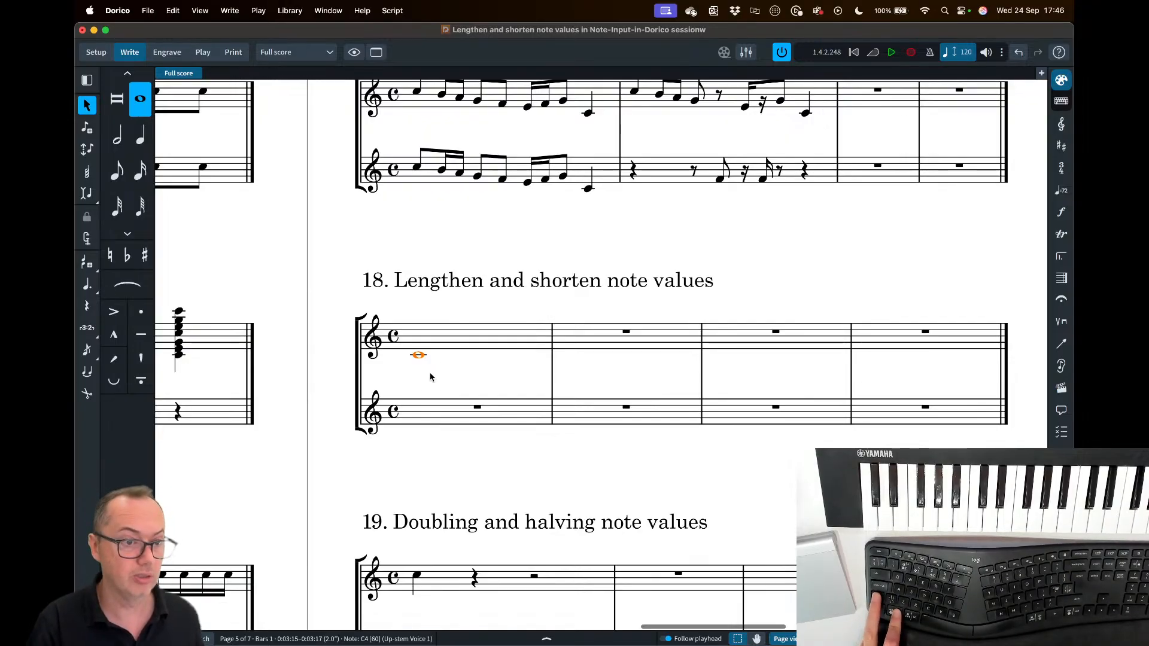
# - Lengthen the whole note C in bar 1 by eighth-note steps to six beats, and shorten it back to a whole note
pyautogui.hotkey('alt', 'shift', 'Right')
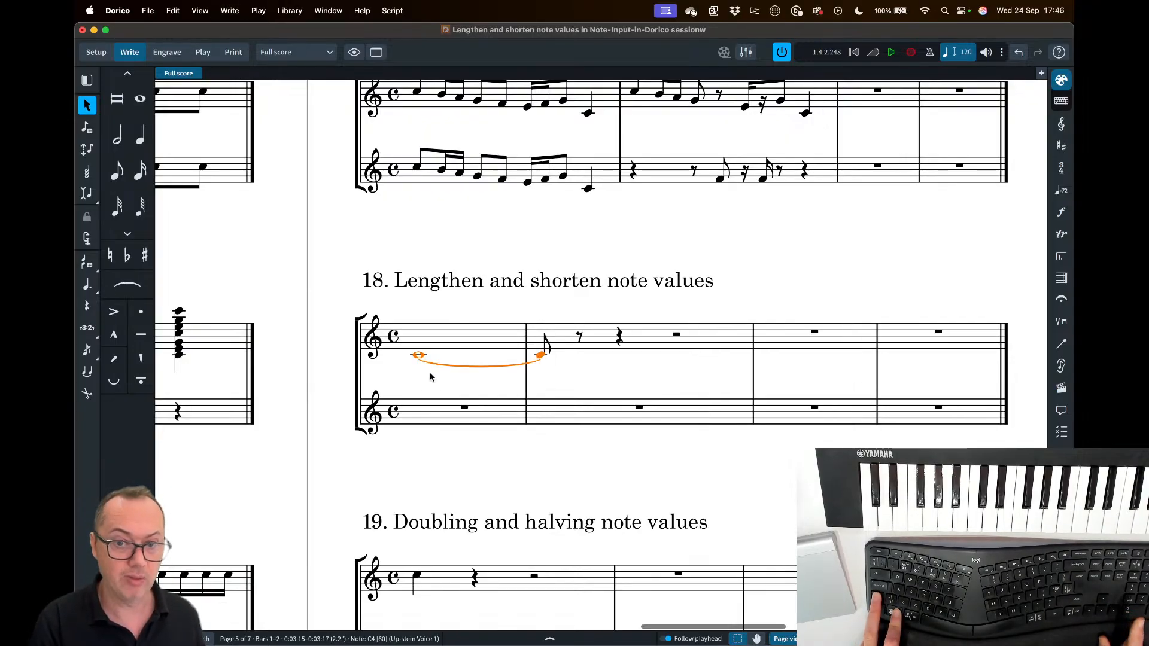
pyautogui.hotkey('alt', 'shift', 'Right')
pyautogui.hotkey('alt', 'shift', 'Right')
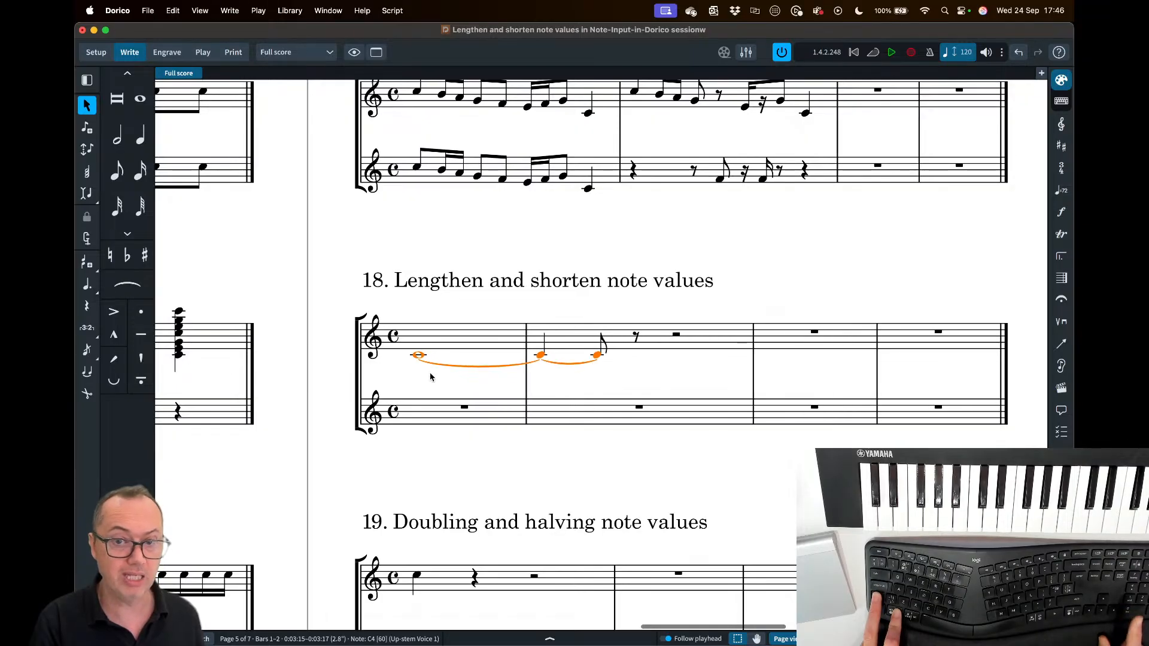
pyautogui.hotkey('alt', 'shift', 'Right')
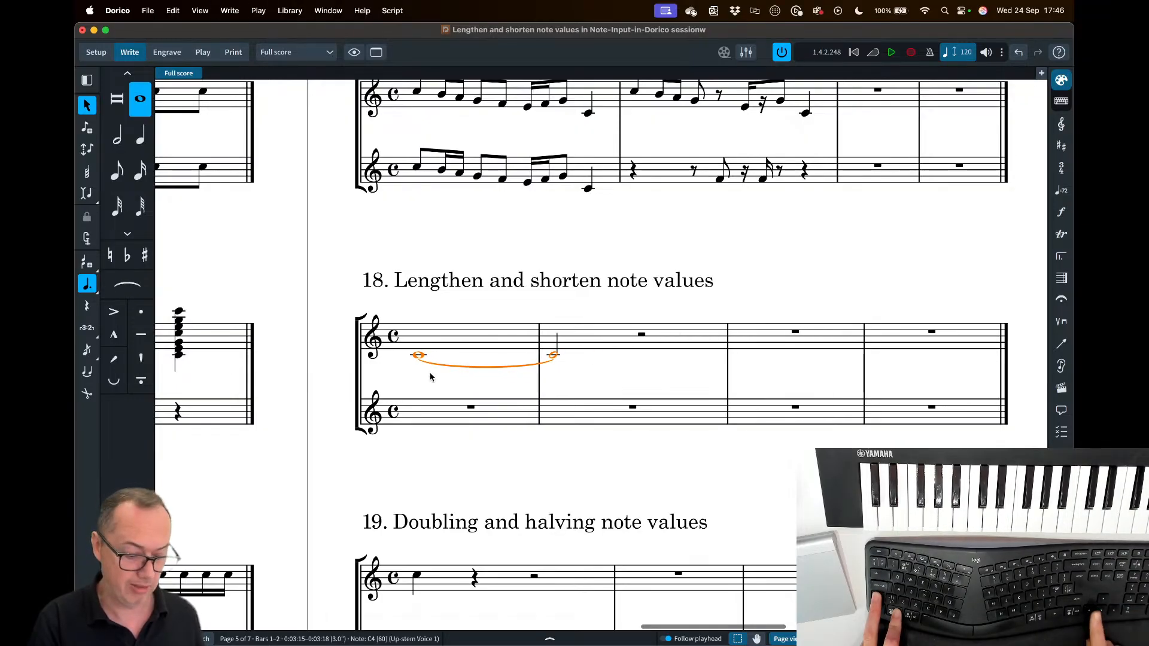
pyautogui.hotkey('alt', 'shift', 'Left')
pyautogui.hotkey('alt', 'shift', 'Left')
pyautogui.hotkey('alt', 'shift', 'Left')
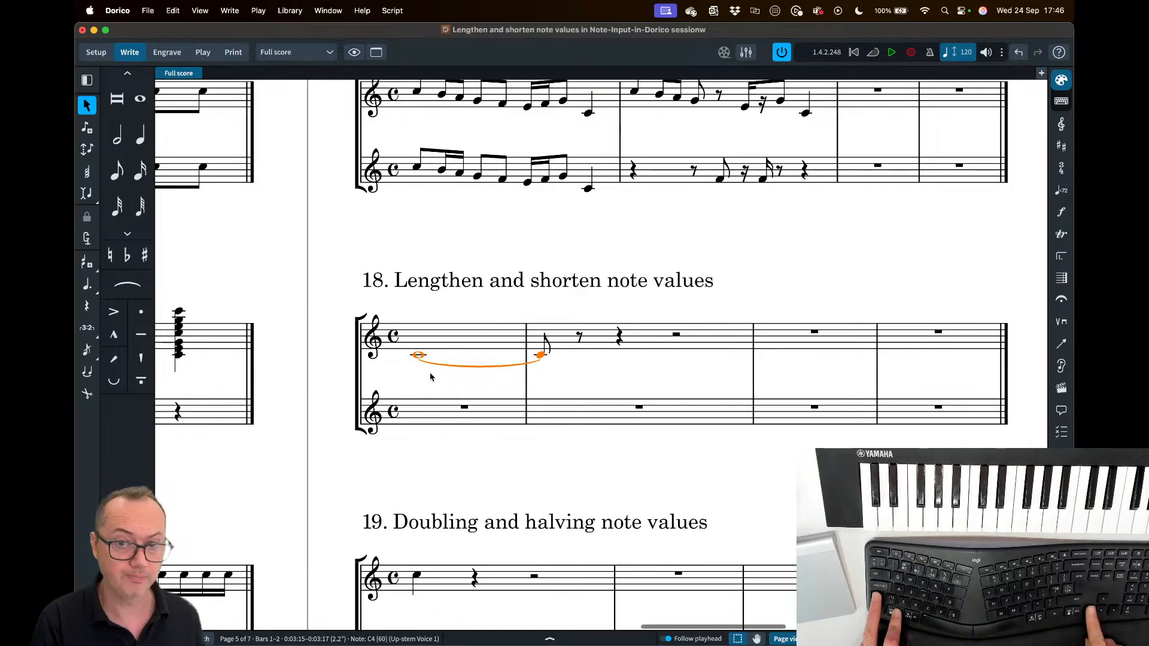
pyautogui.hotkey('alt', 'shift', 'Left')
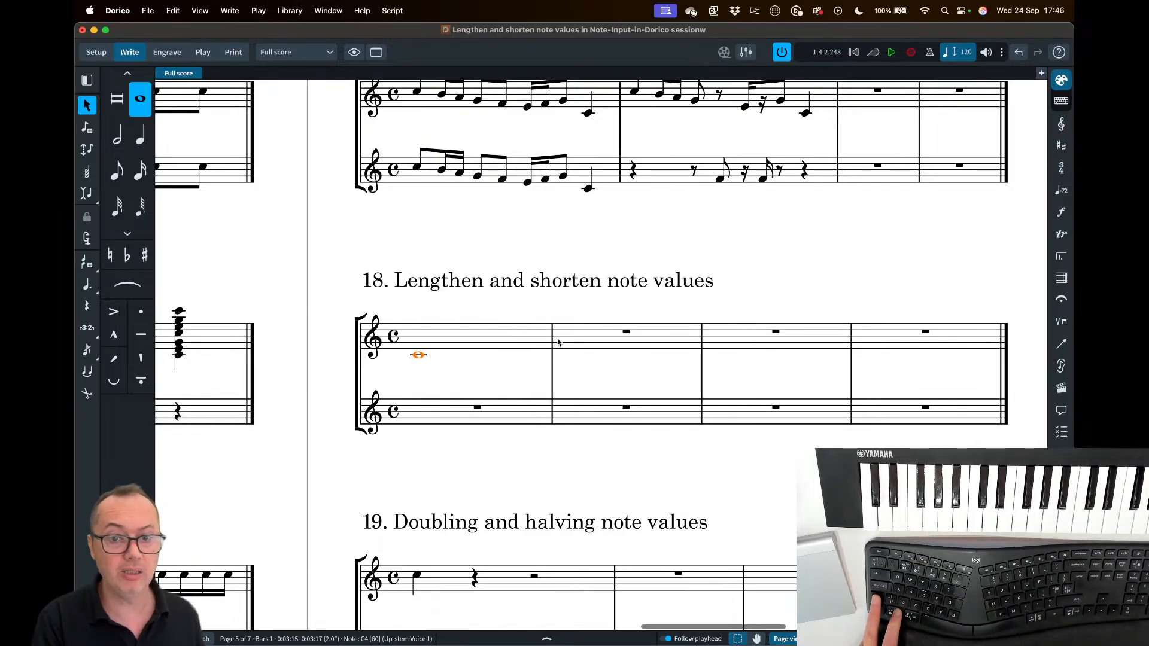
# - Enter a whole note D in bar 2 of exercise 18's upper staff and shorten it by an eighth note
pyautogui.press('Right')
pyautogui.hotkey('shift', 'n')
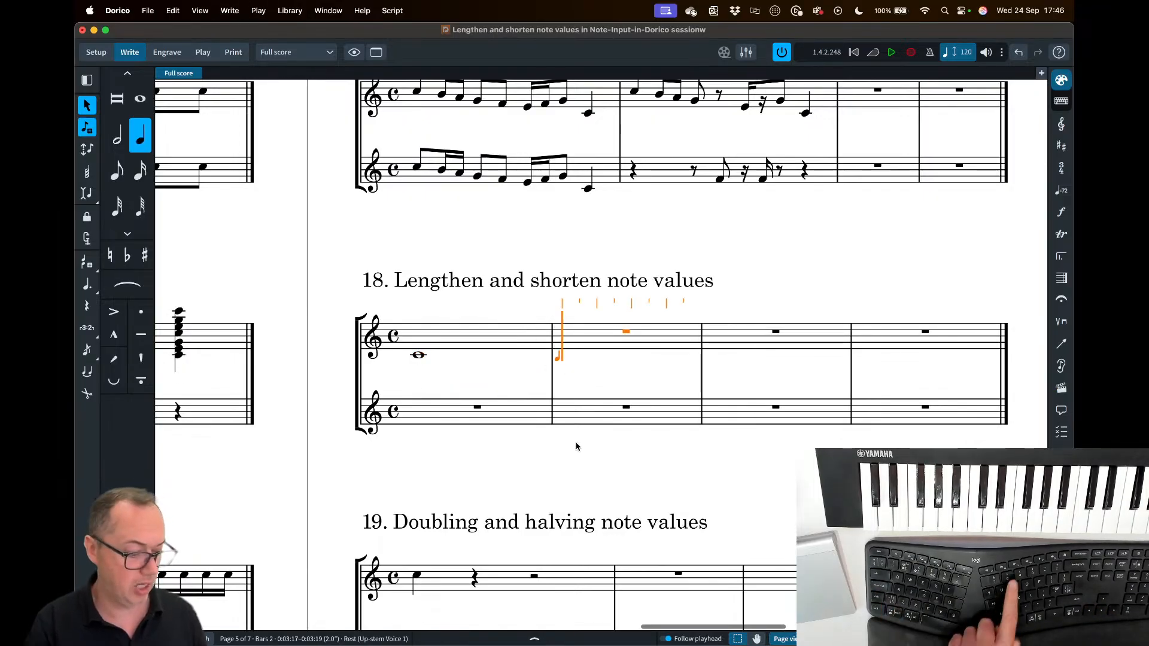
pyautogui.press('d')
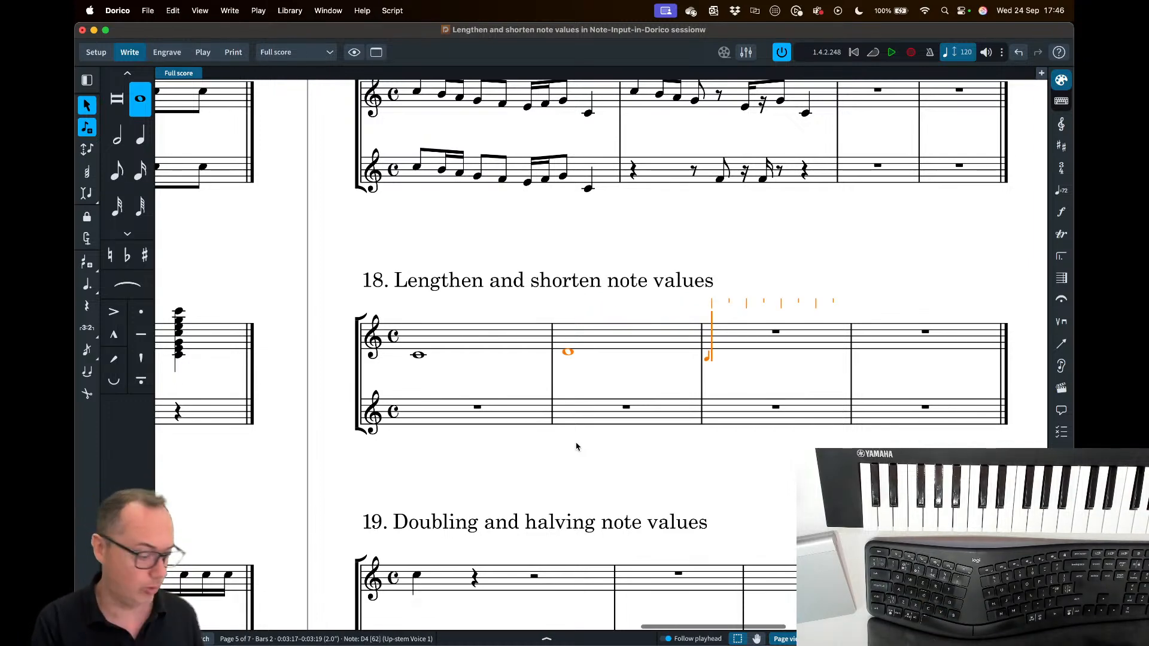
pyautogui.hotkey('alt', 'shift', 'Left')
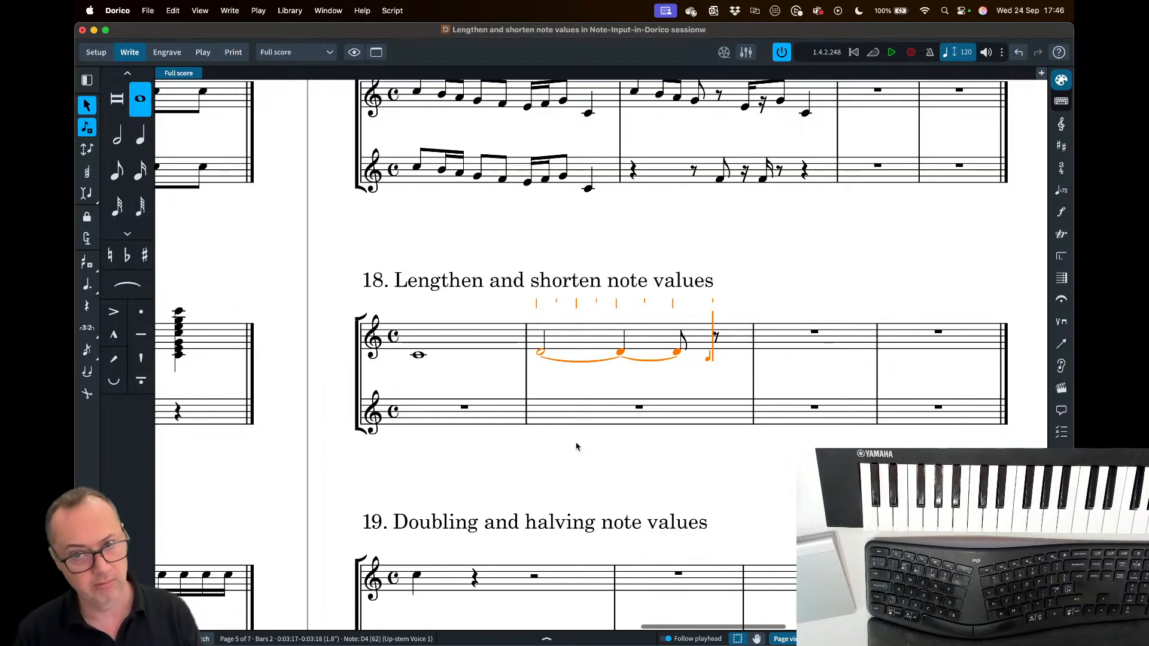
# - Enter a whole note E at the start of bar 3 and lengthen it by an eighth note into bar 4
pyautogui.press('Right')
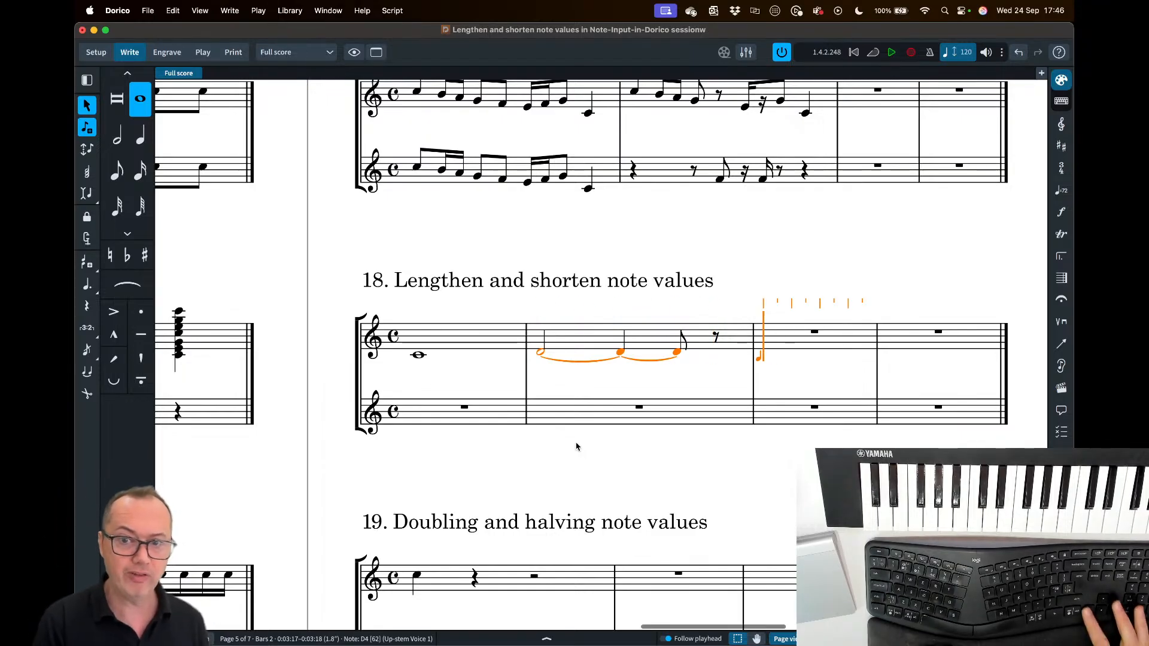
pyautogui.press('e')
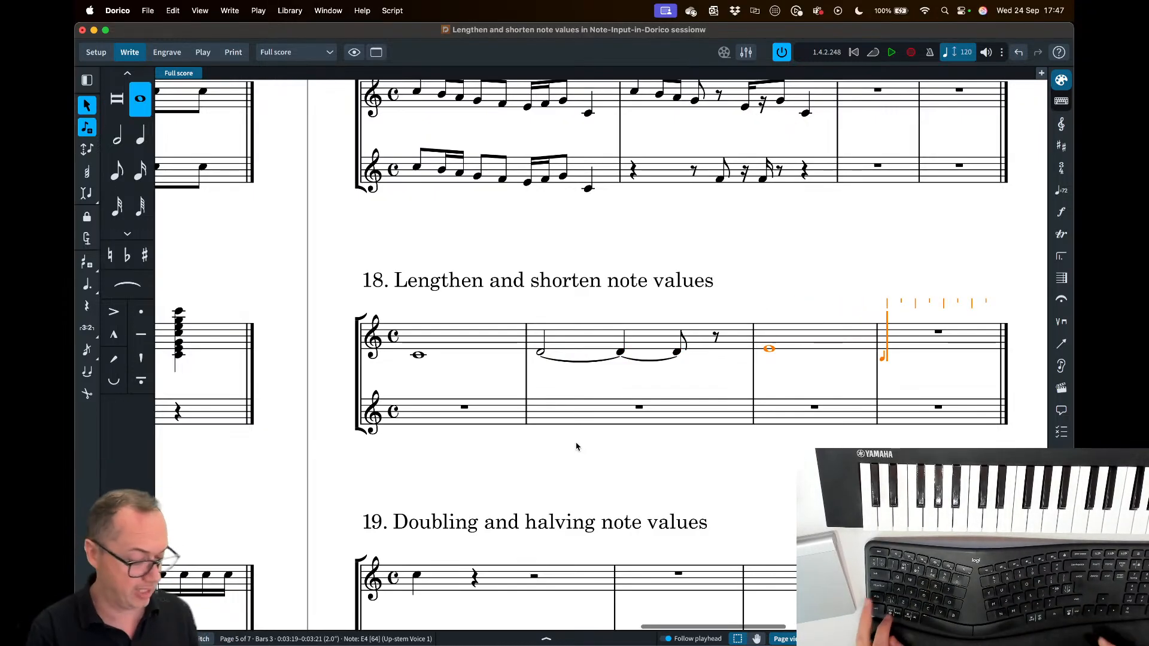
pyautogui.hotkey('alt', 'shift', 'Right')
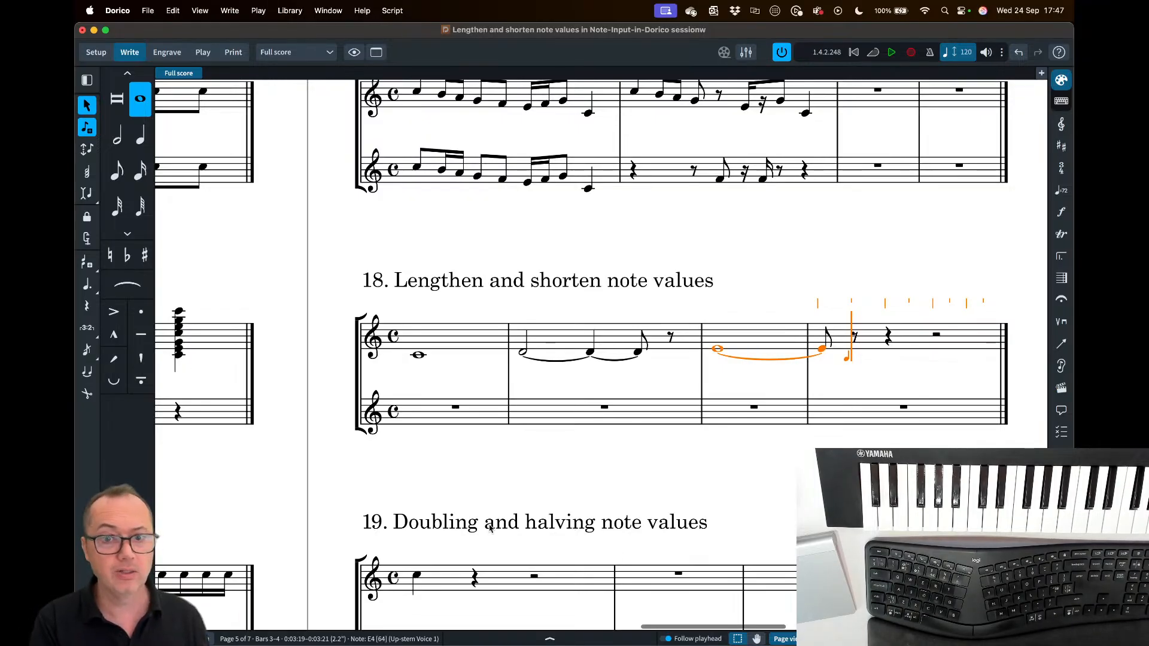
# - Enter two quarter notes, two half notes and two eighth notes, all C5, from bar 1 of exercise 18's lower staff
pyautogui.click(413, 410)
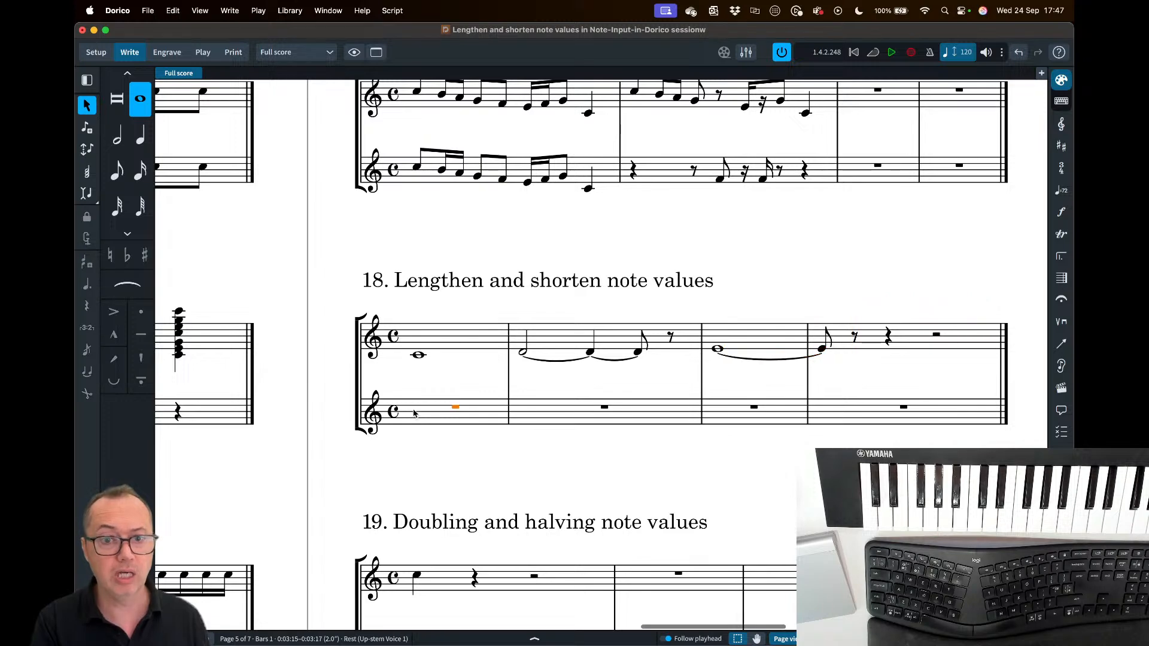
pyautogui.press('Return')
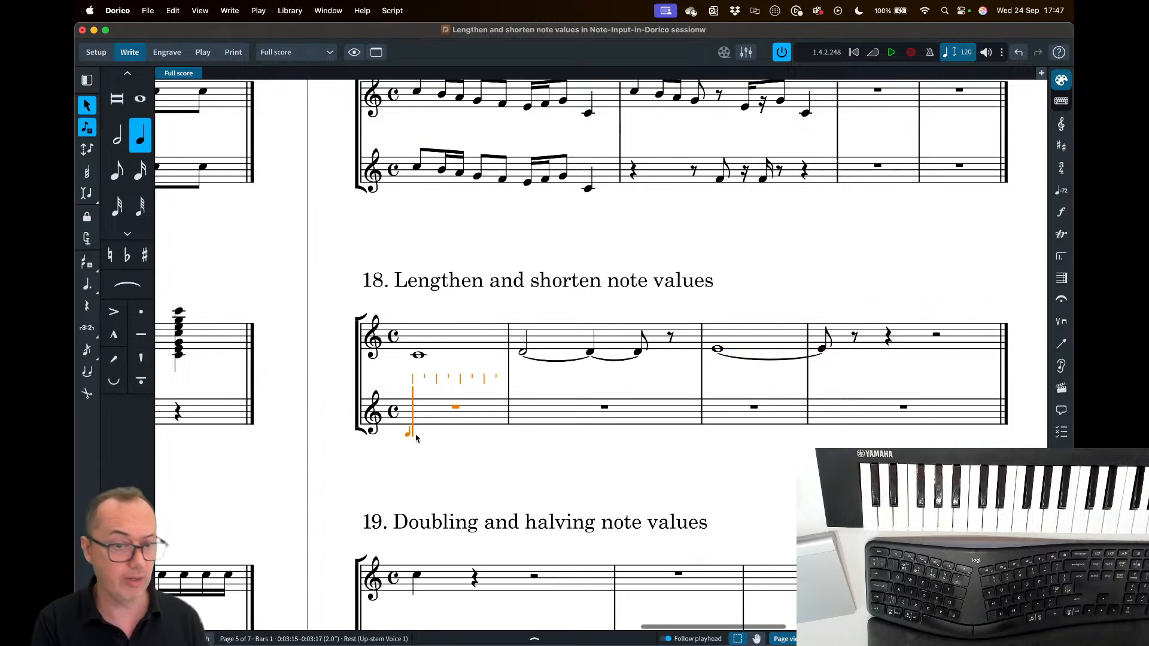
pyautogui.press('c')
pyautogui.press('c')
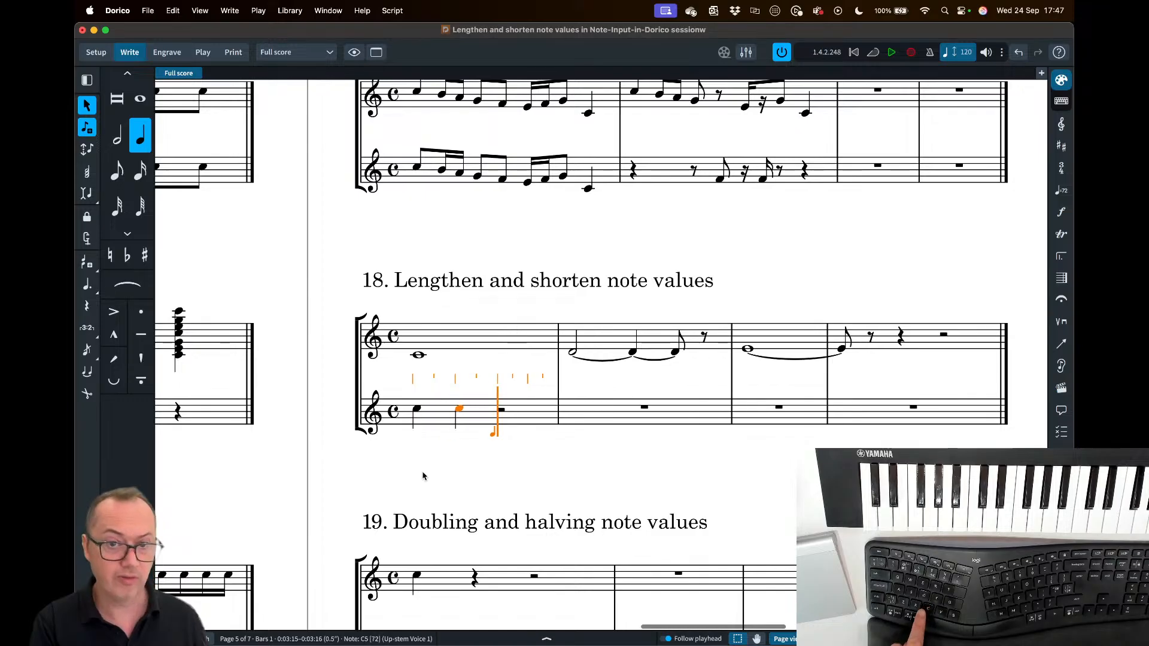
pyautogui.press('6')
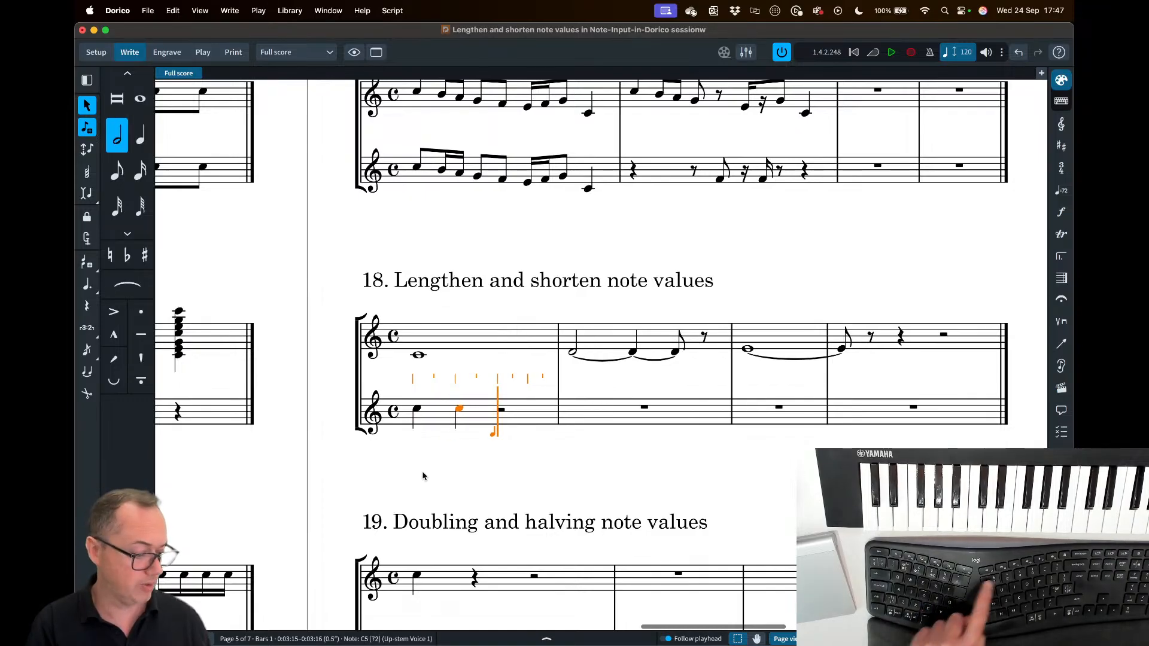
pyautogui.press('c')
pyautogui.press('c')
pyautogui.press('4')
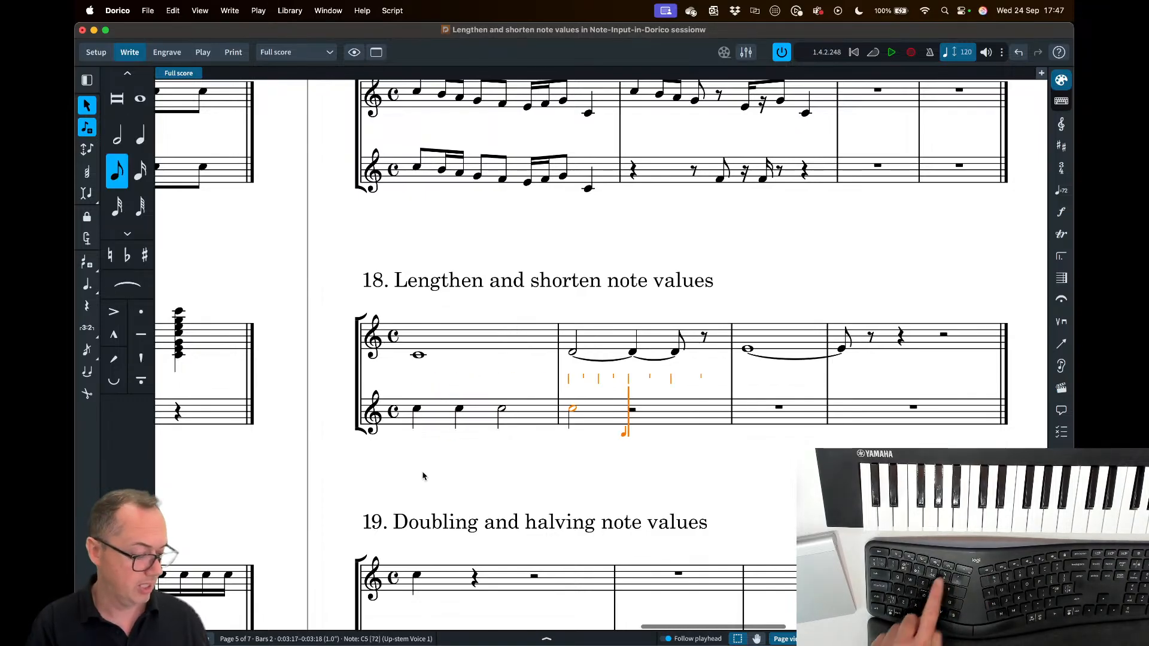
pyautogui.press('c')
pyautogui.press('c')
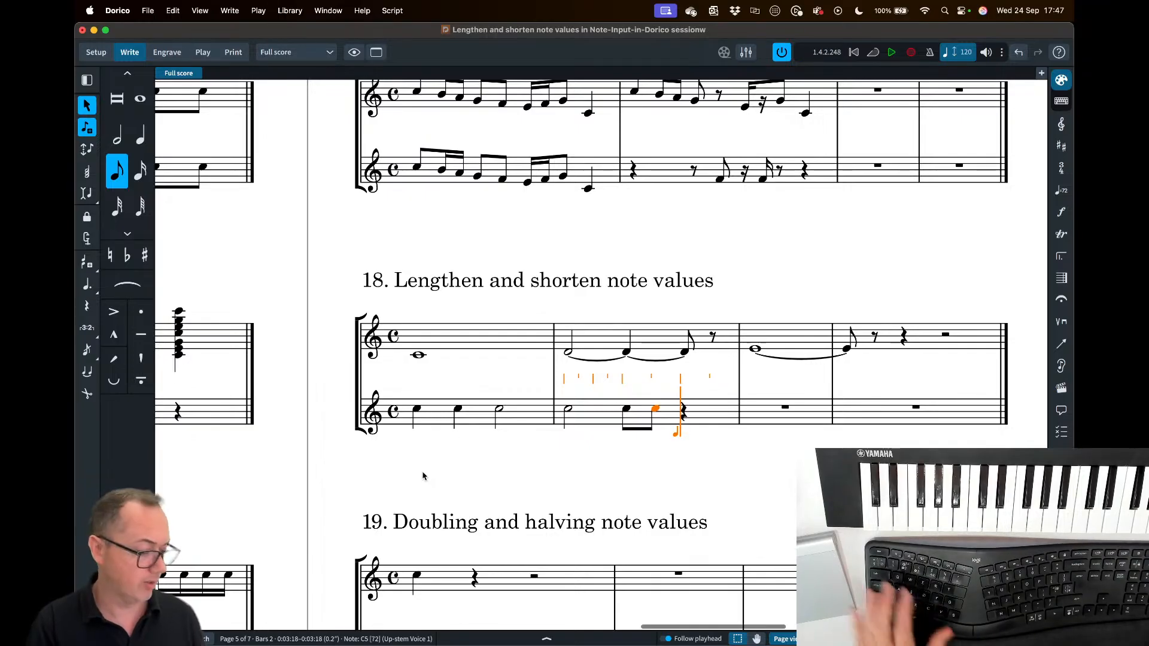
pyautogui.press('Escape')
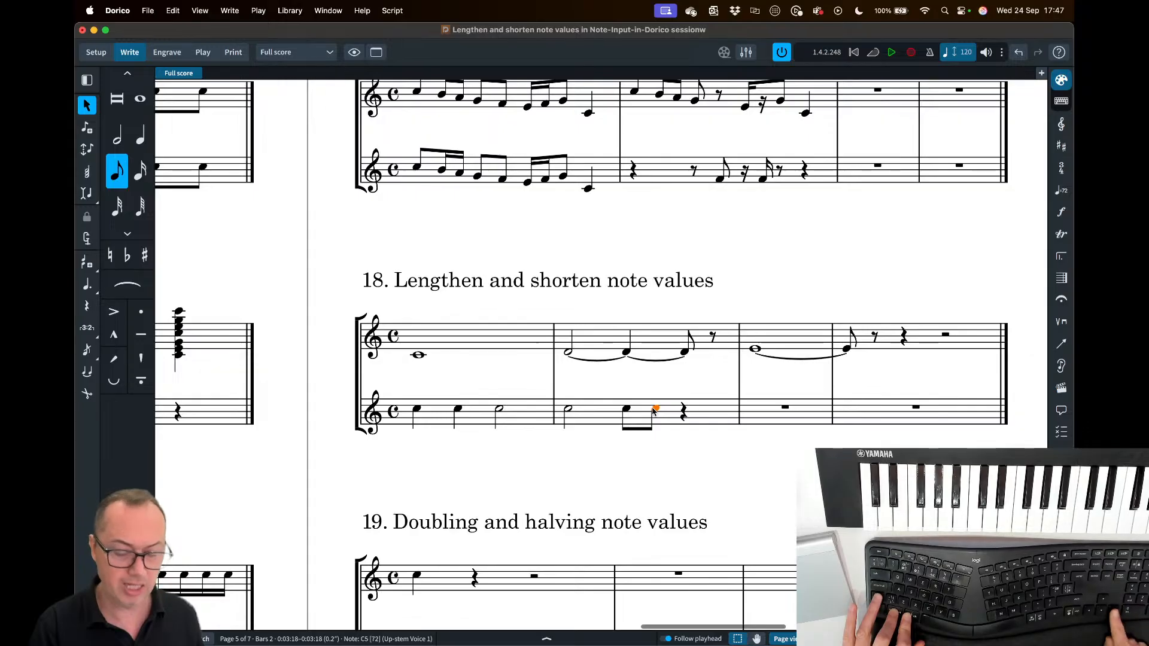
# - Lengthen the last lower-staff C by an eighth note and restore it, and do the same with all six lower-staff notes selected
pyautogui.hotkey('shift', 'alt', 'Right')
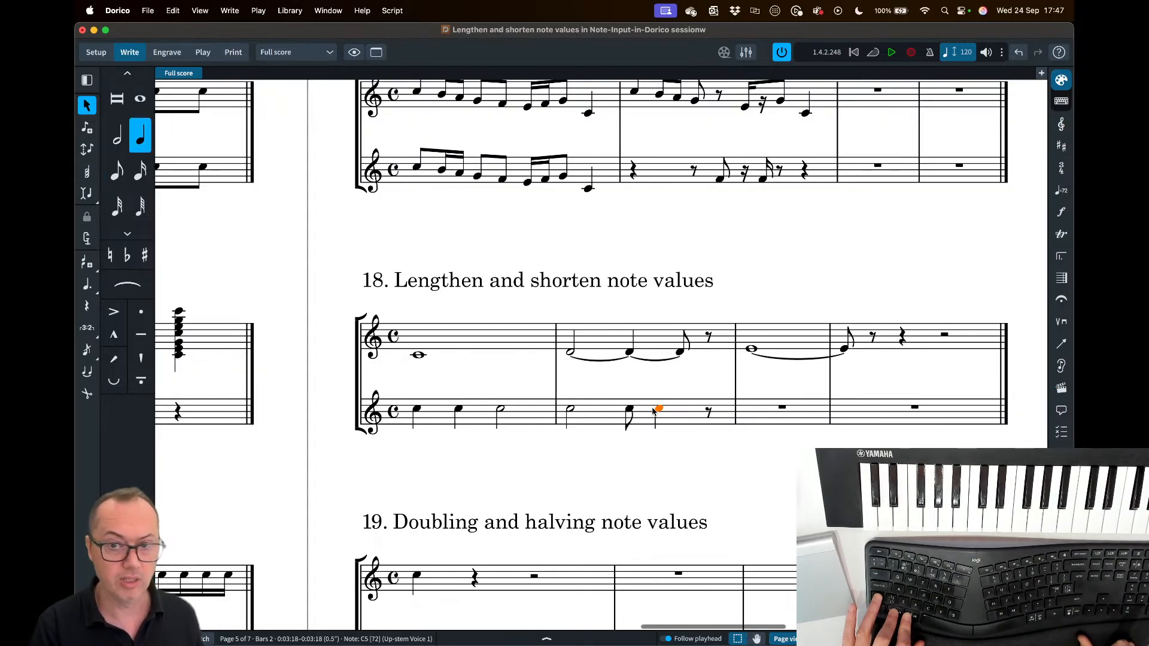
pyautogui.hotkey('shift', 'alt', 'Left')
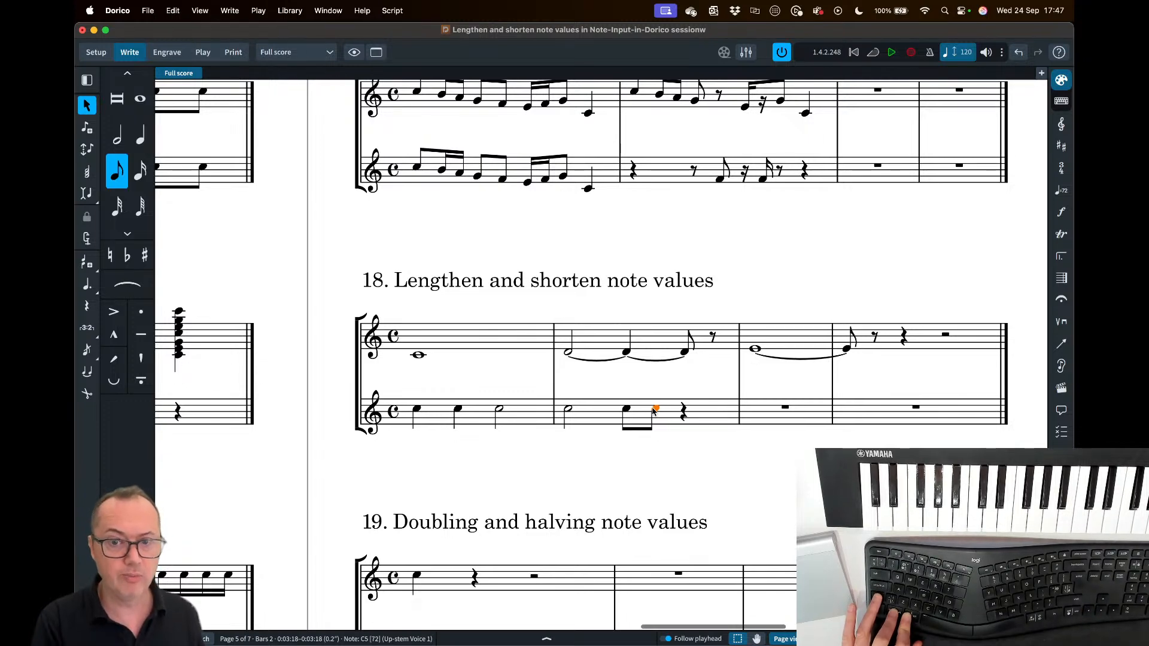
pyautogui.keyDown('shift'); pyautogui.click(418, 410); pyautogui.keyUp('shift')
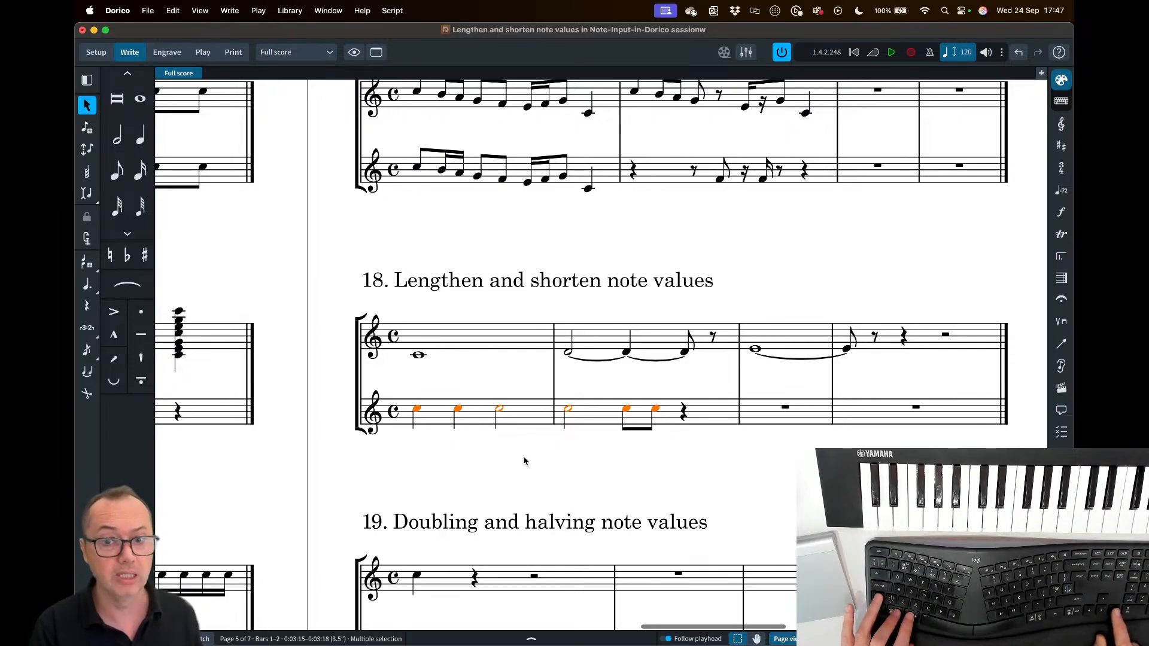
pyautogui.hotkey('alt', 'shift', 'Right')
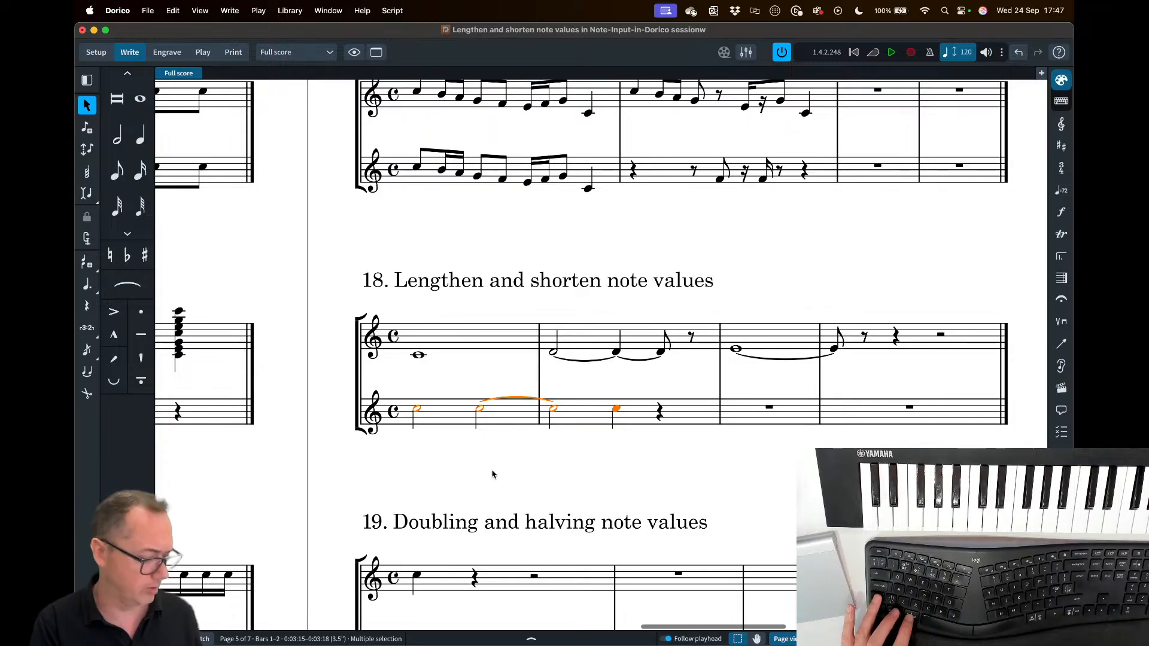
pyautogui.hotkey('alt', 'shift', 'Left')
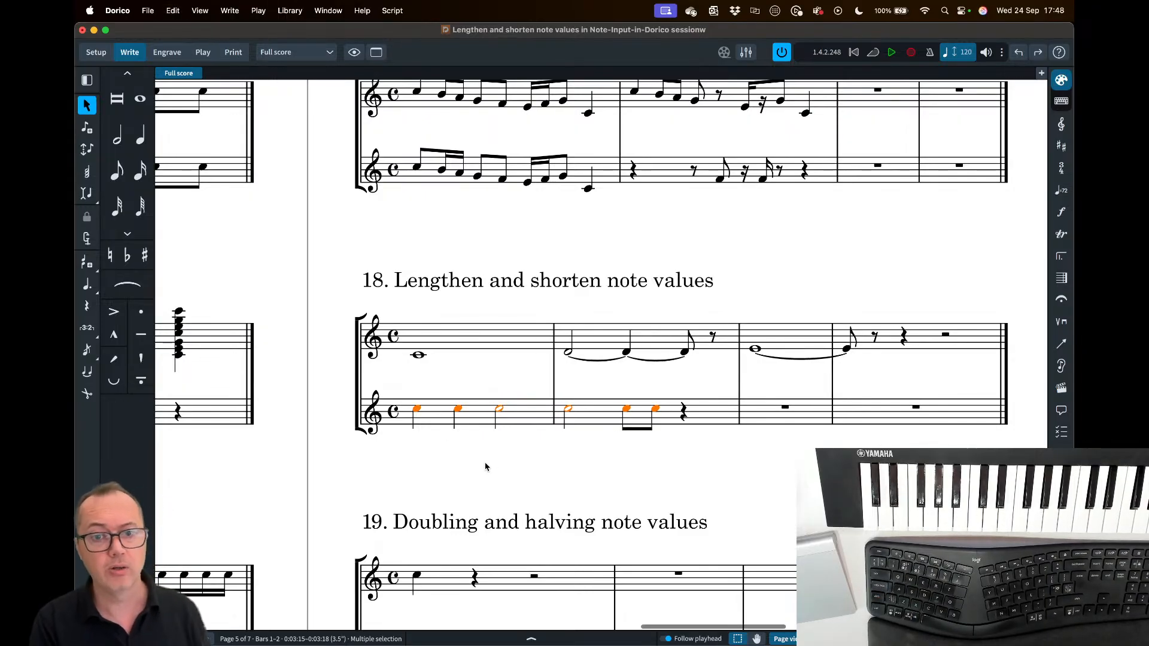
pyautogui.press('Escape')
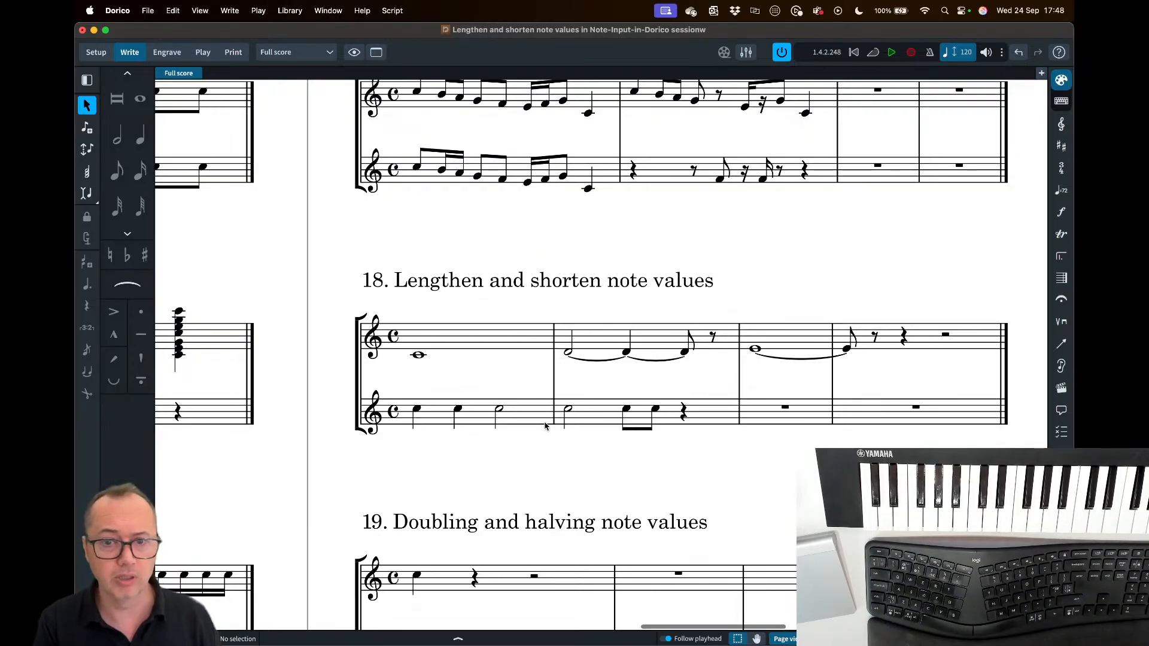
# - Copy bars 1 and 2 of exercise 18's lower staff to the start of exercise 19's lower staff
pyautogui.scroll(-8, 545, 426)
pyautogui.scroll(-2, 520, 558)
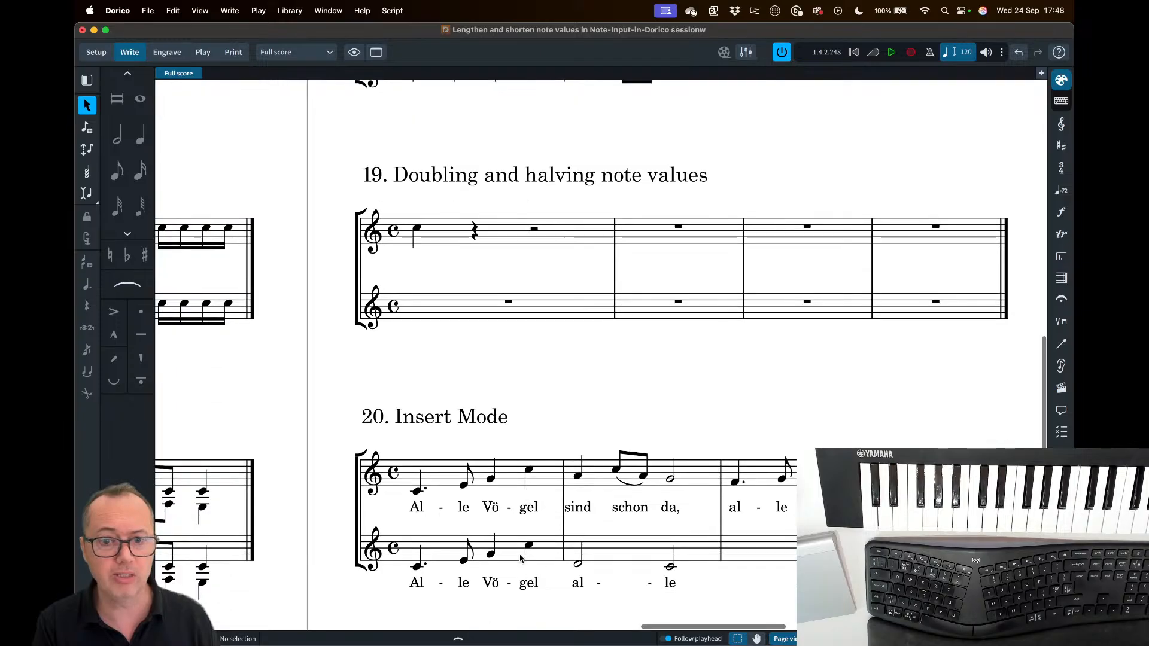
pyautogui.scroll(5, 520, 559)
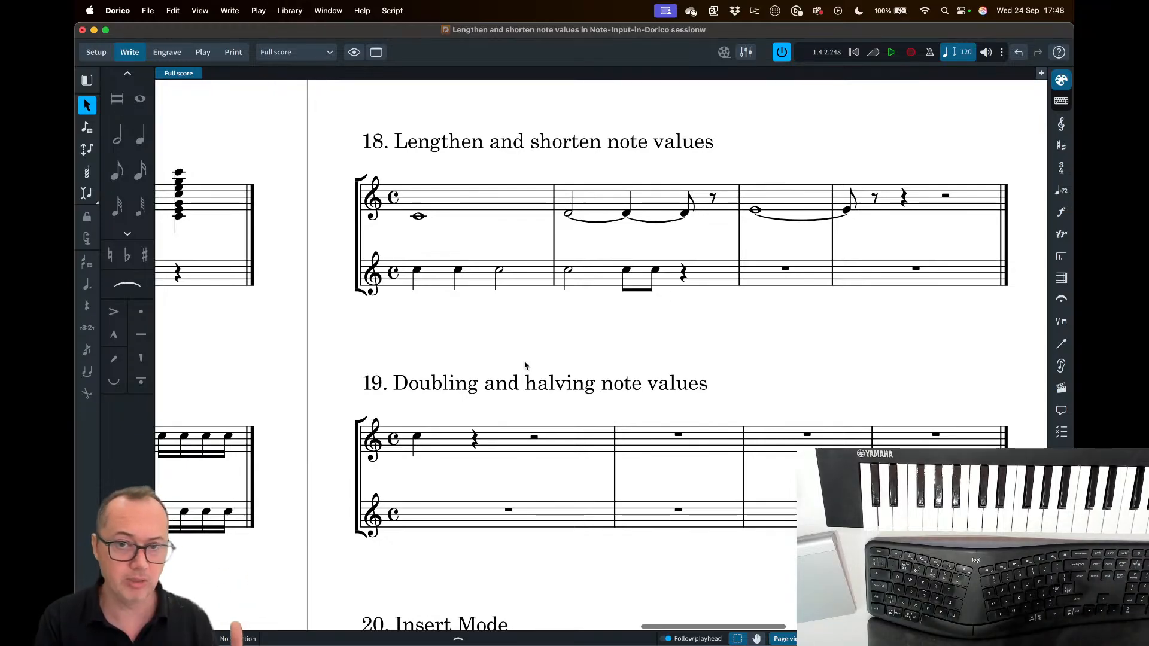
pyautogui.scroll(-3, 506, 357)
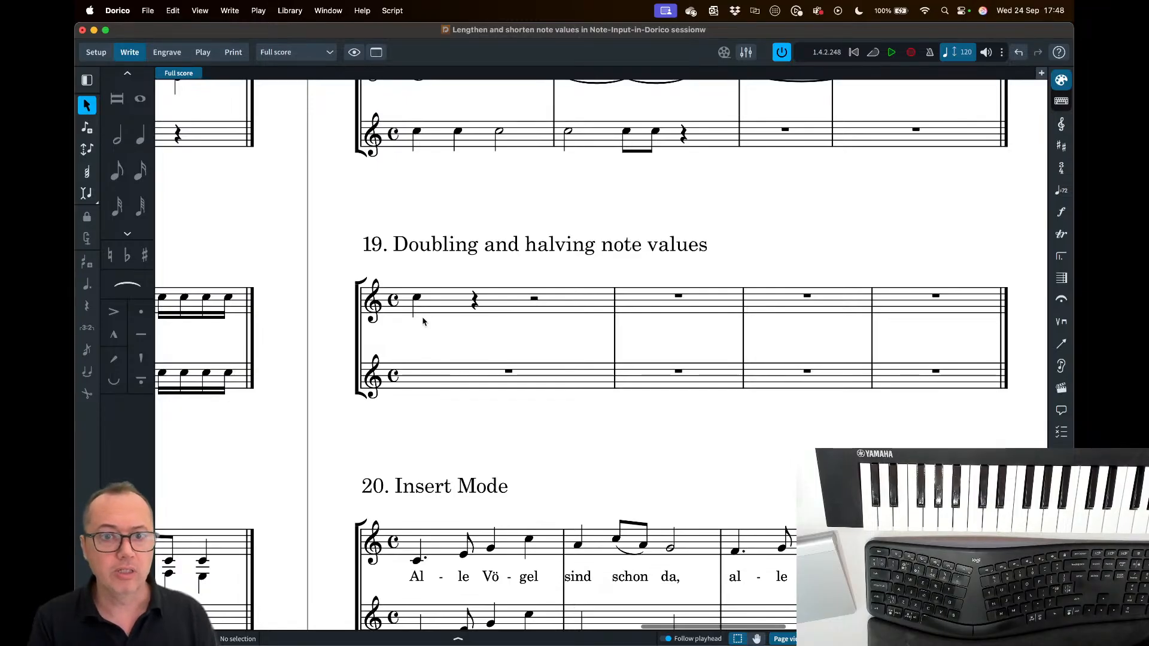
pyautogui.scroll(3, 425, 320)
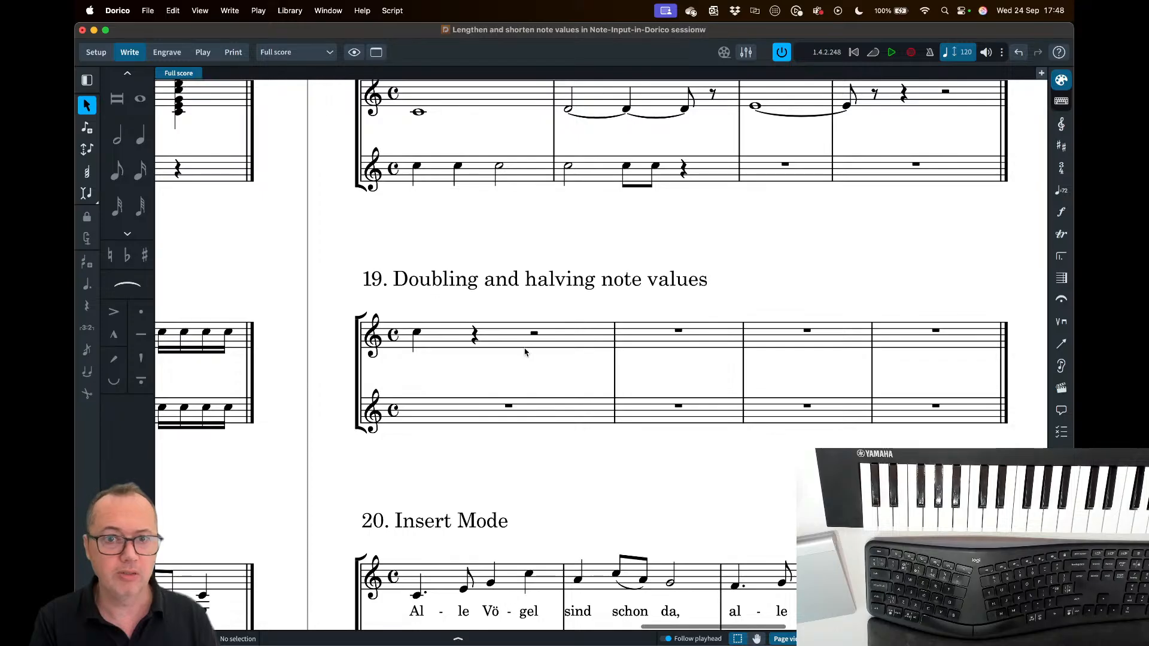
pyautogui.click(484, 180)
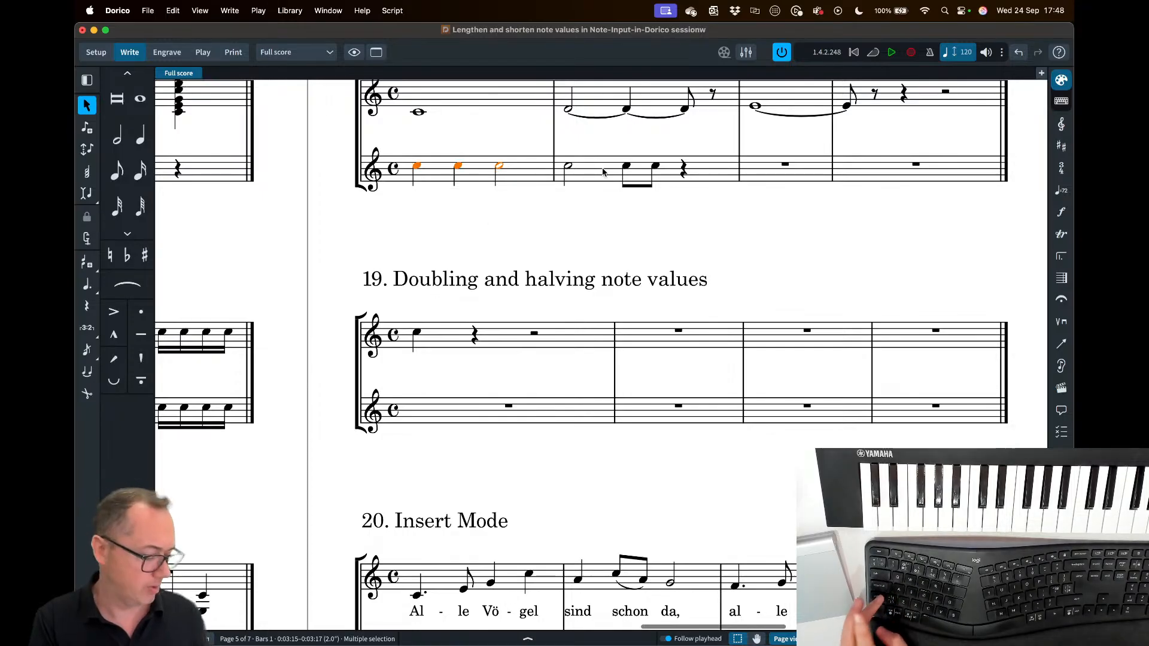
pyautogui.keyDown('shift'); pyautogui.click(604, 172); pyautogui.keyUp('shift')
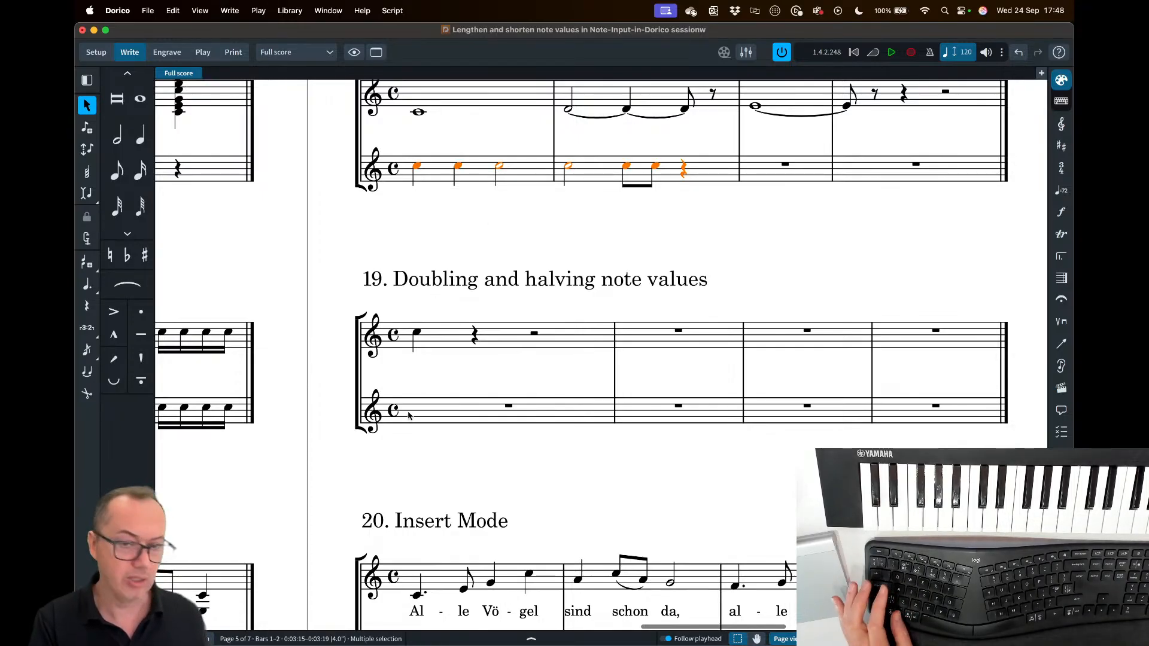
pyautogui.keyDown('alt'); pyautogui.click(450, 402); pyautogui.keyUp('alt')
pyautogui.scroll(-3, 458, 359)
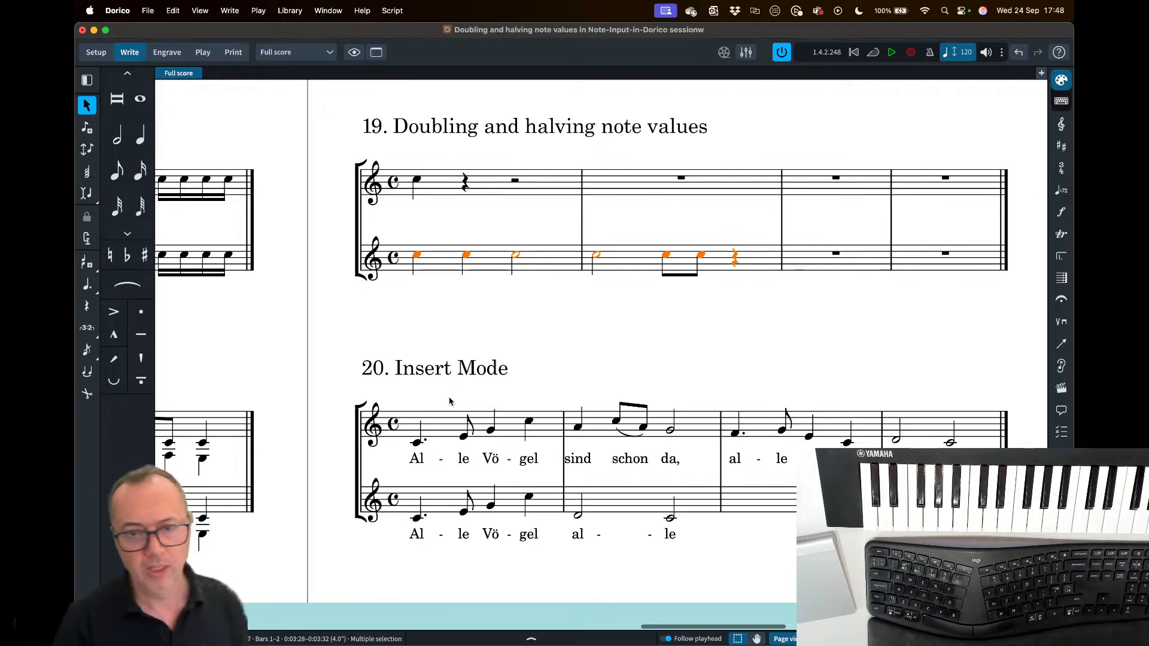
pyautogui.click(579, 359)
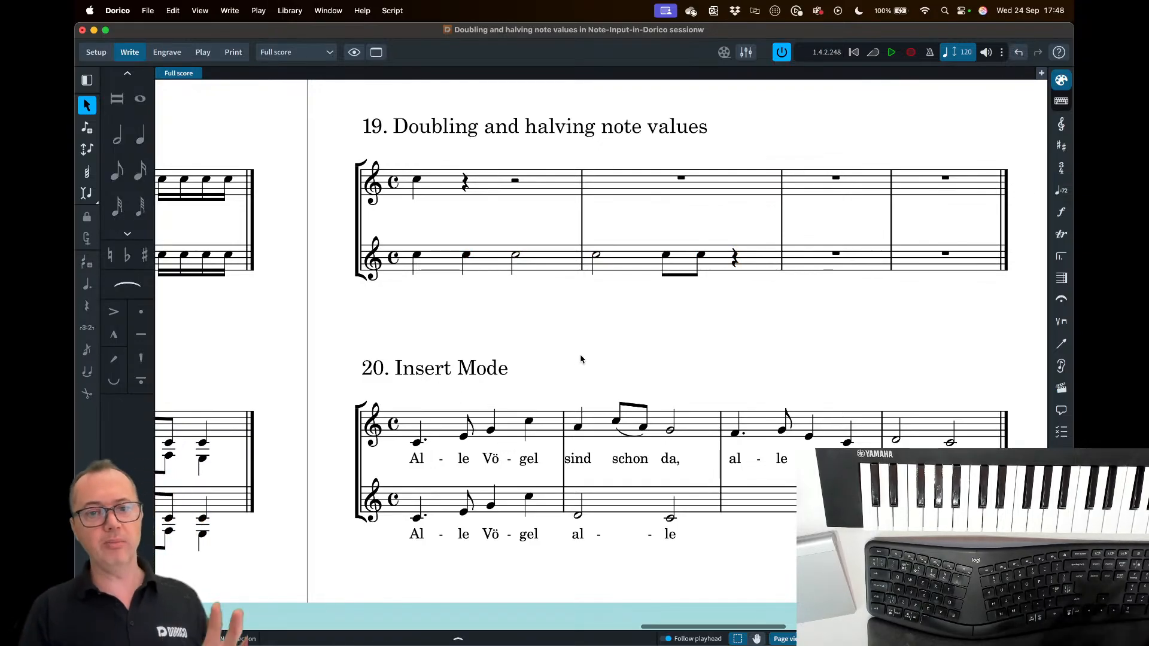
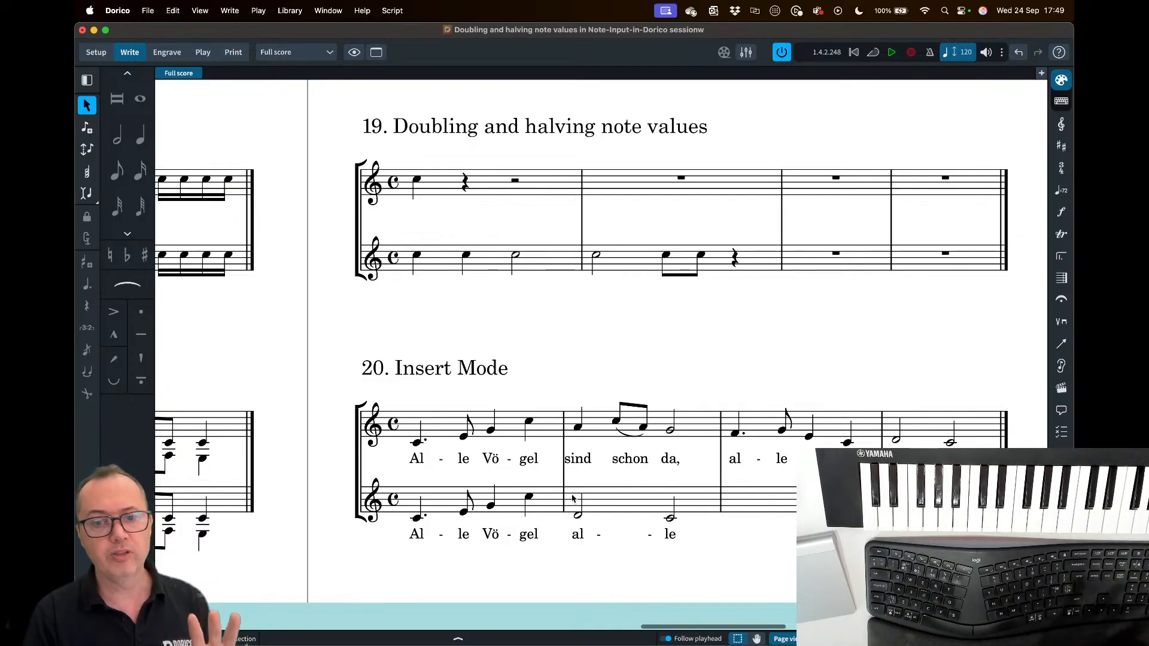
# - In Insert mode, enter a quarter A, eighths C and A, and a half G from bar 2 of exercise 20's lower staff
pyautogui.click(568, 500)
pyautogui.press('Return')
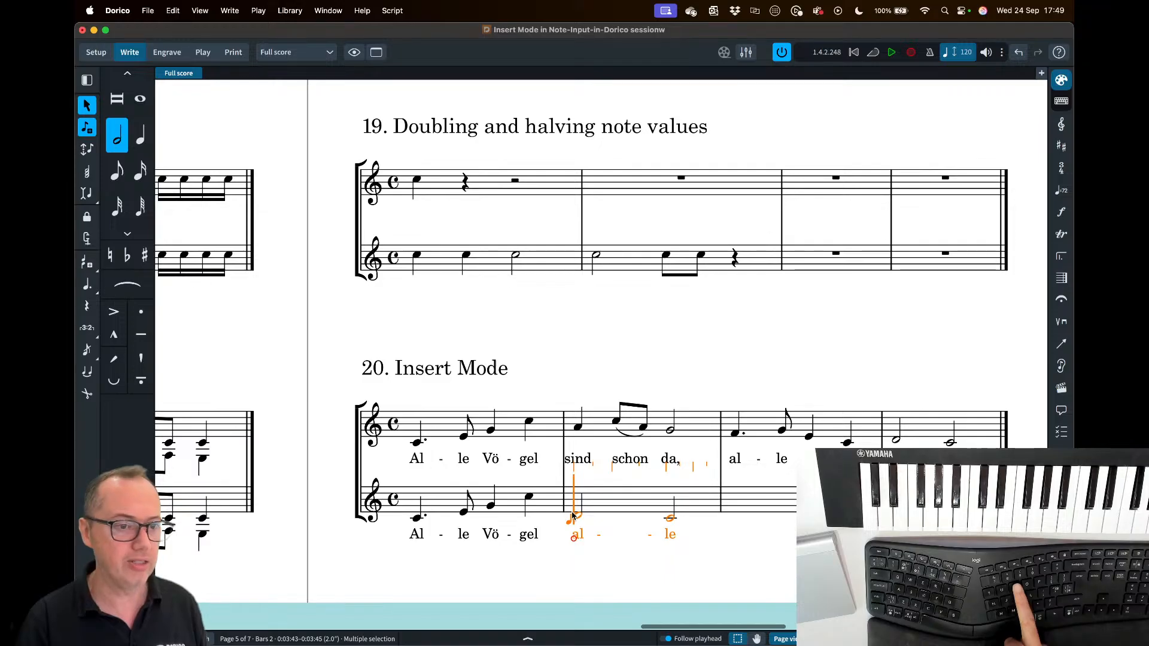
pyautogui.press('i')
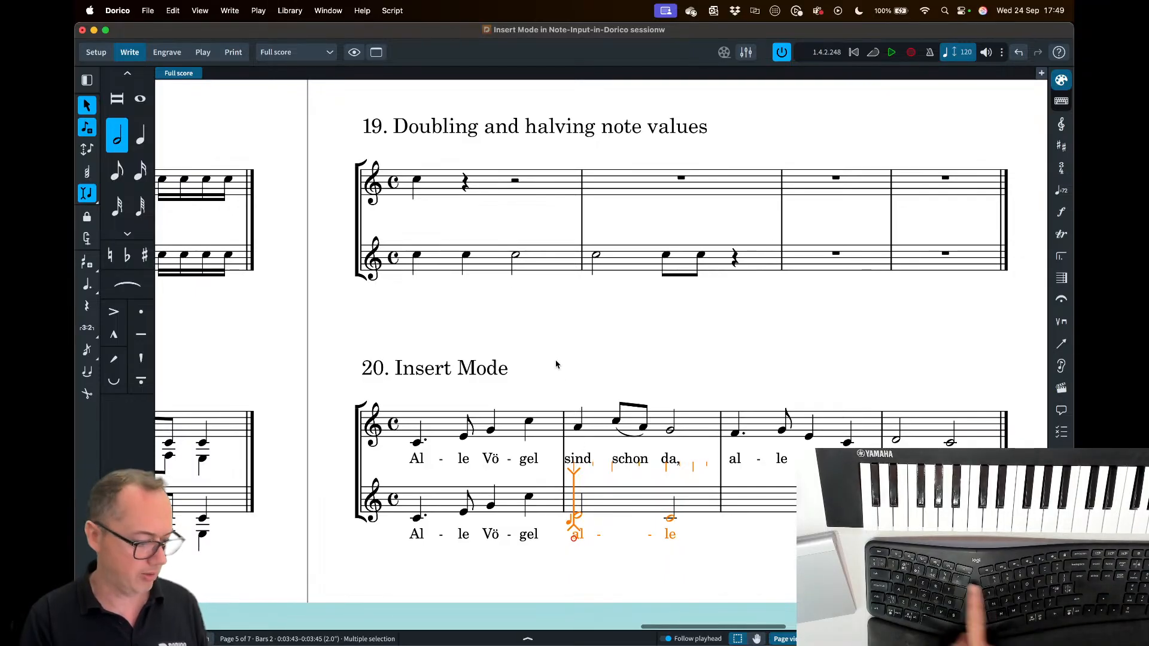
pyautogui.press('6')
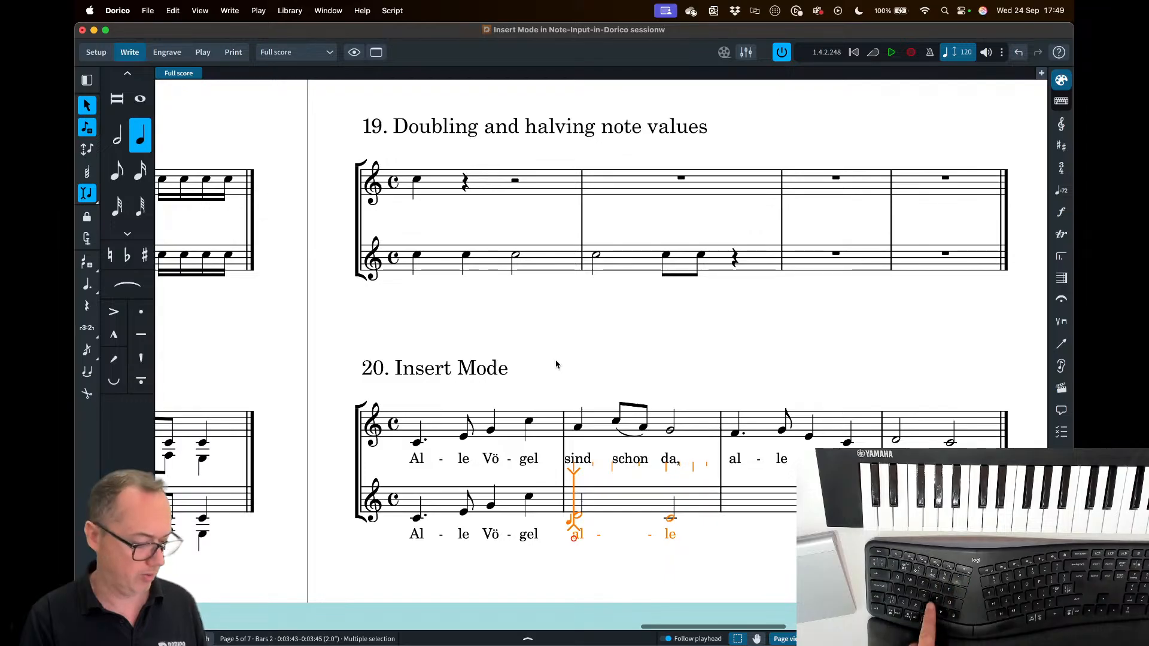
pyautogui.press('a')
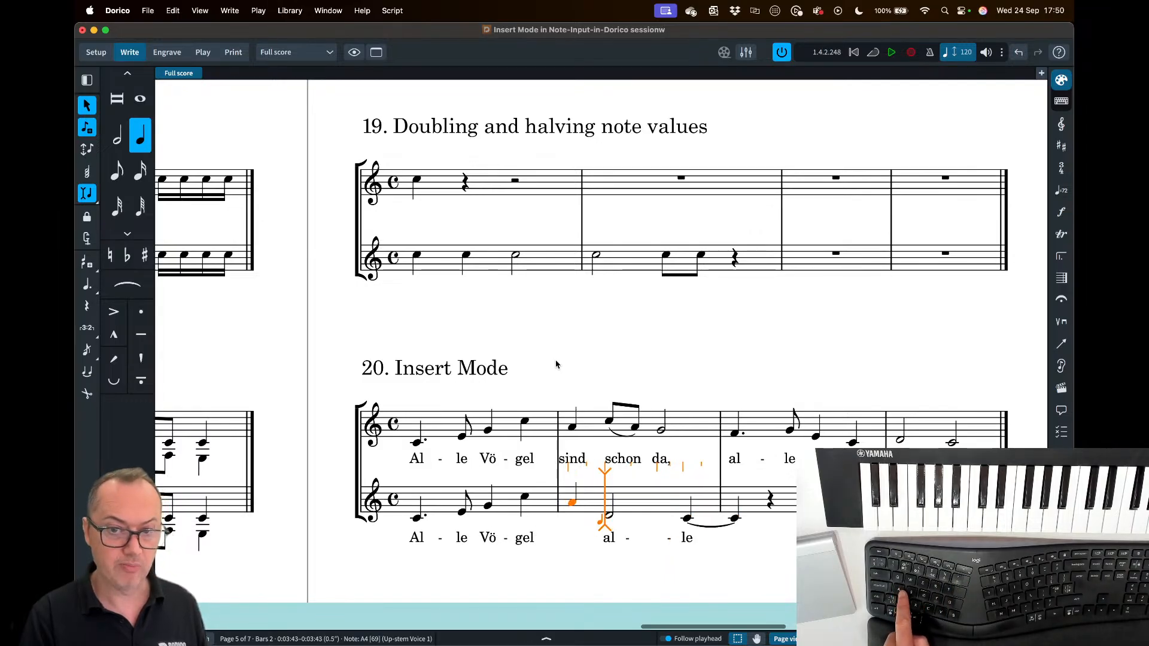
pyautogui.press('5')
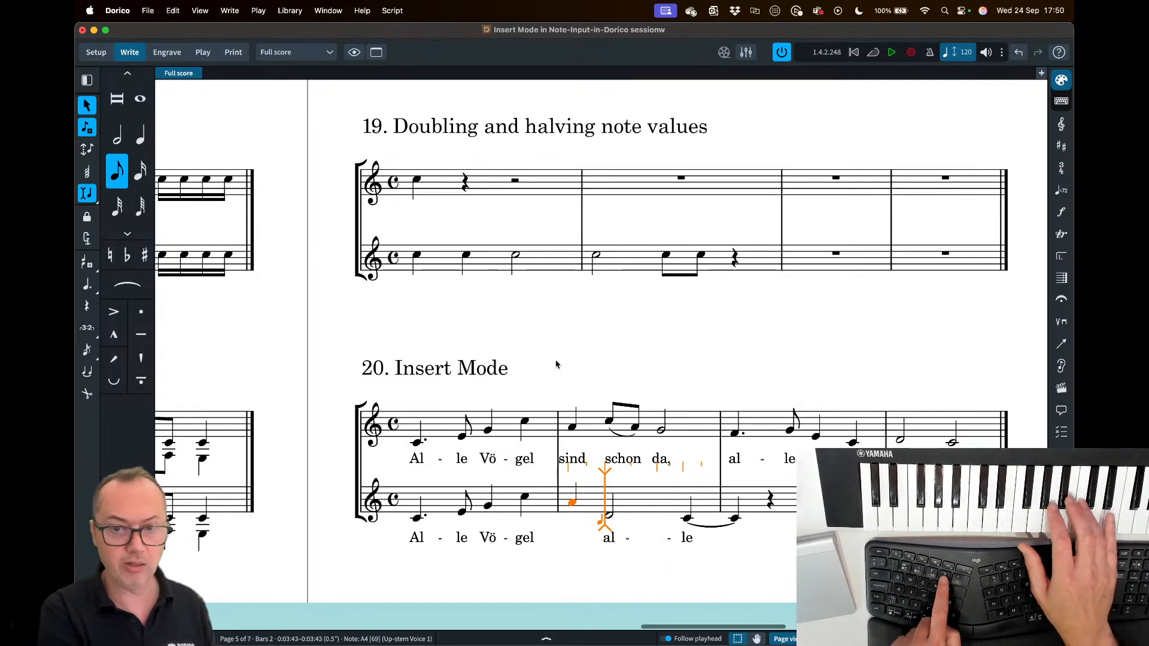
pyautogui.press('c')
pyautogui.press('a')
pyautogui.press('7')
pyautogui.press('g')
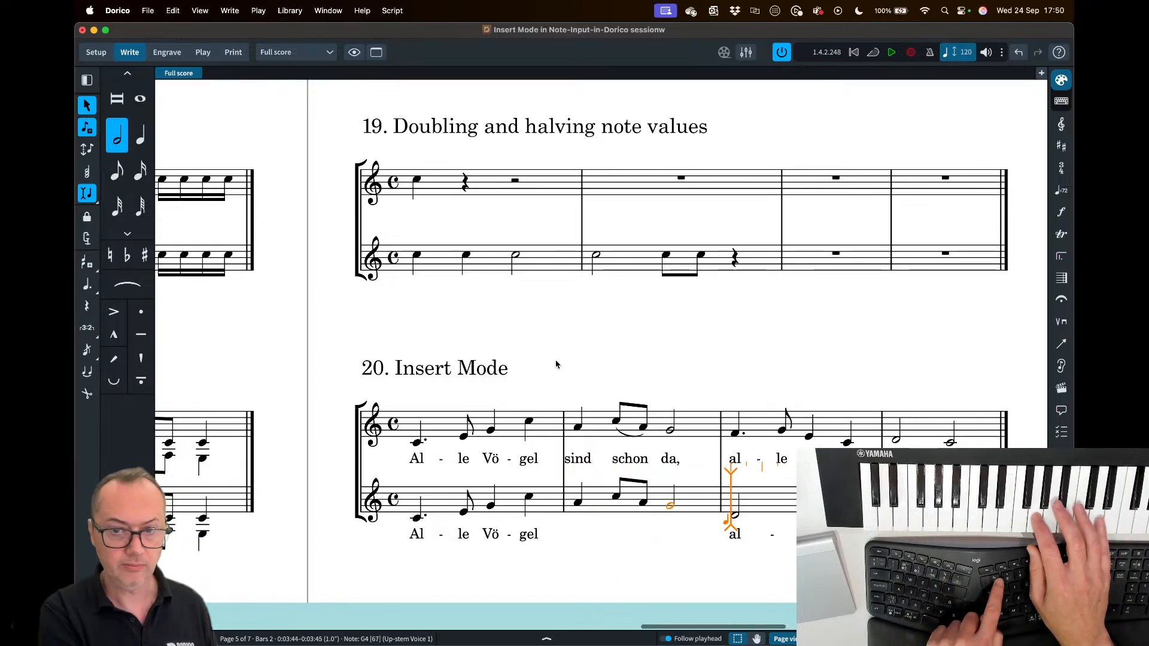
# - Insert a dotted quarter F, an eighth G, and quarter notes E and C in bar 3 of exercise 20's lower staff
pyautogui.press('6')
pyautogui.press('.')
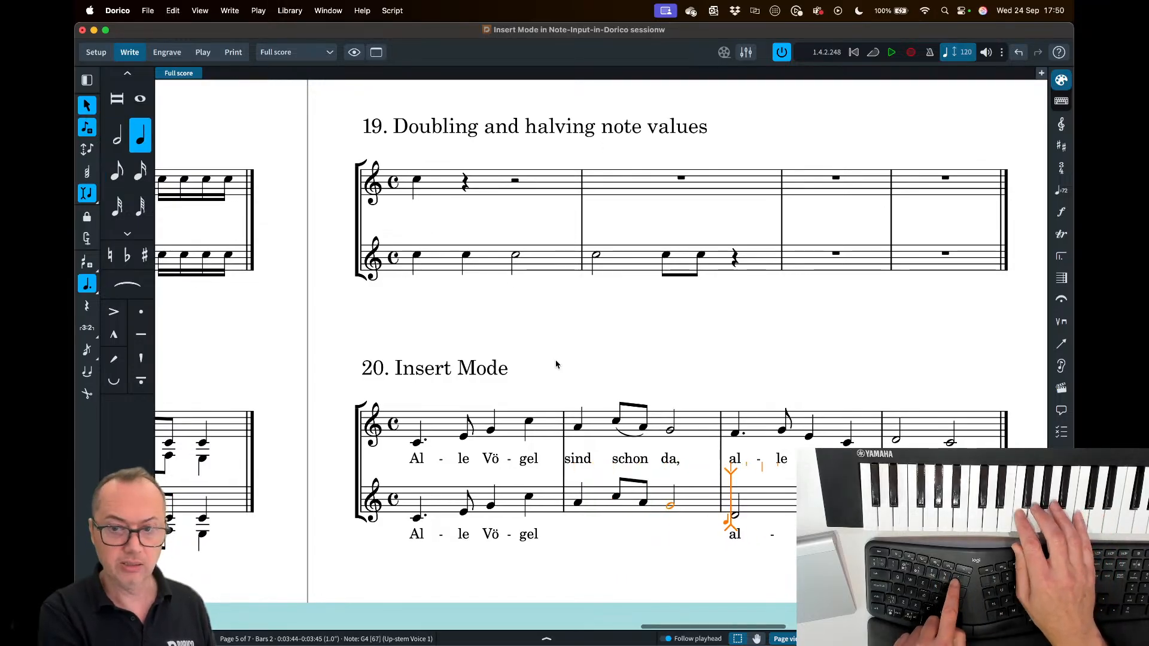
pyautogui.press('f')
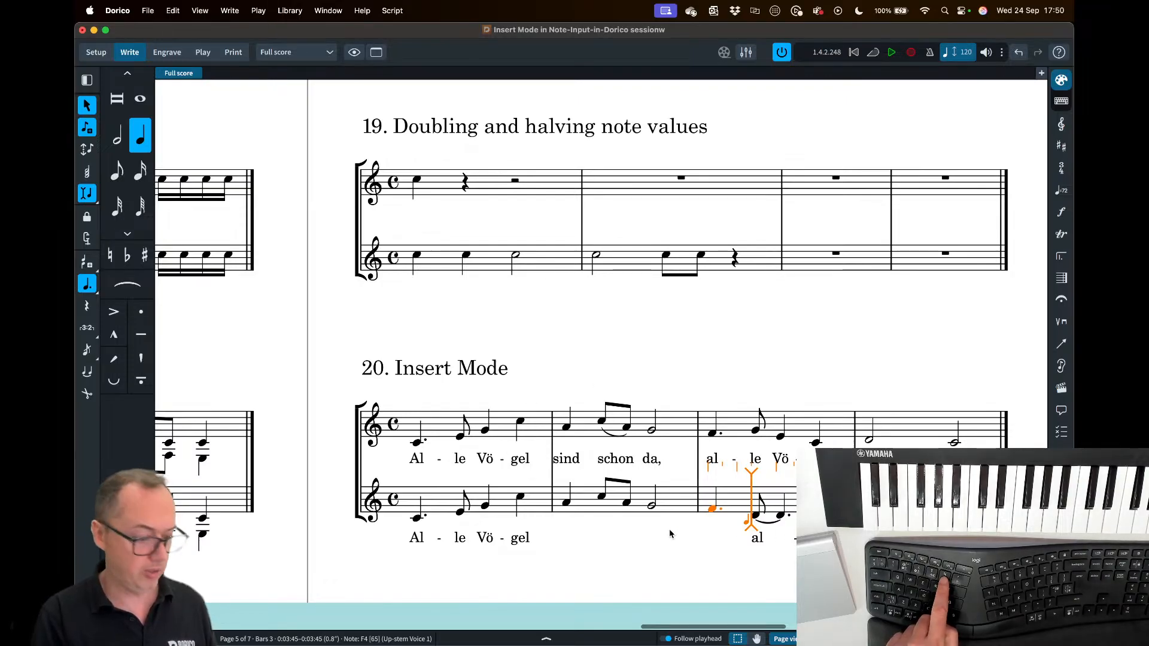
pyautogui.press('5')
pyautogui.press('g')
pyautogui.press('6')
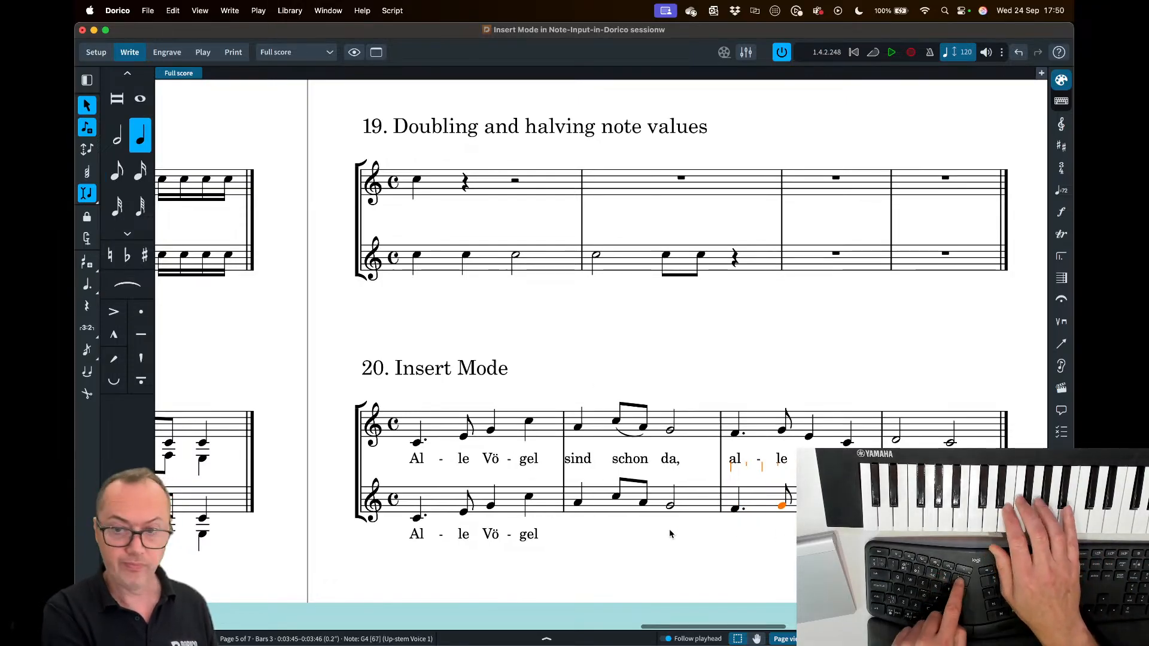
pyautogui.press('e')
pyautogui.press('c')
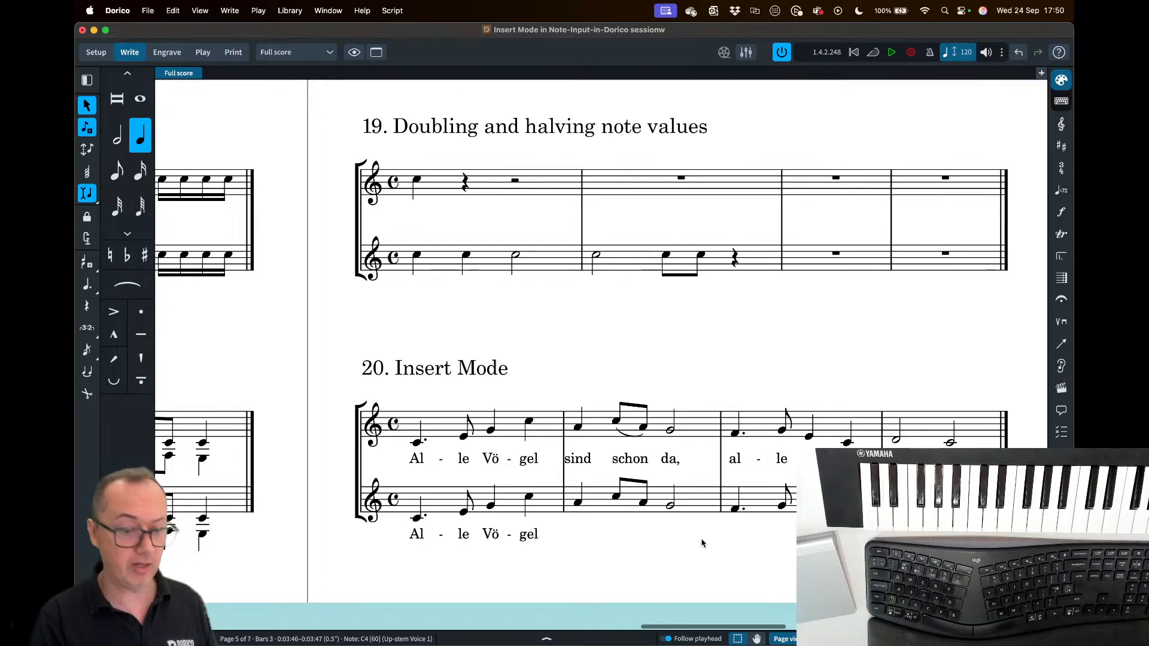
pyautogui.press('Escape')
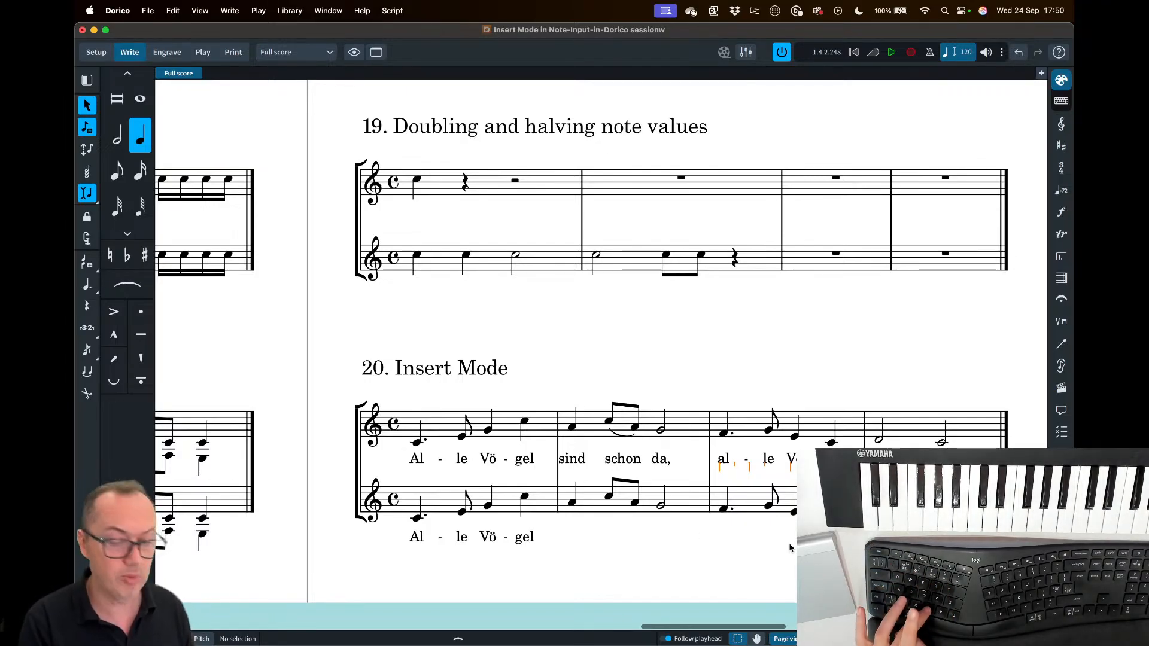
pyautogui.press('c')
pyautogui.press('Escape')
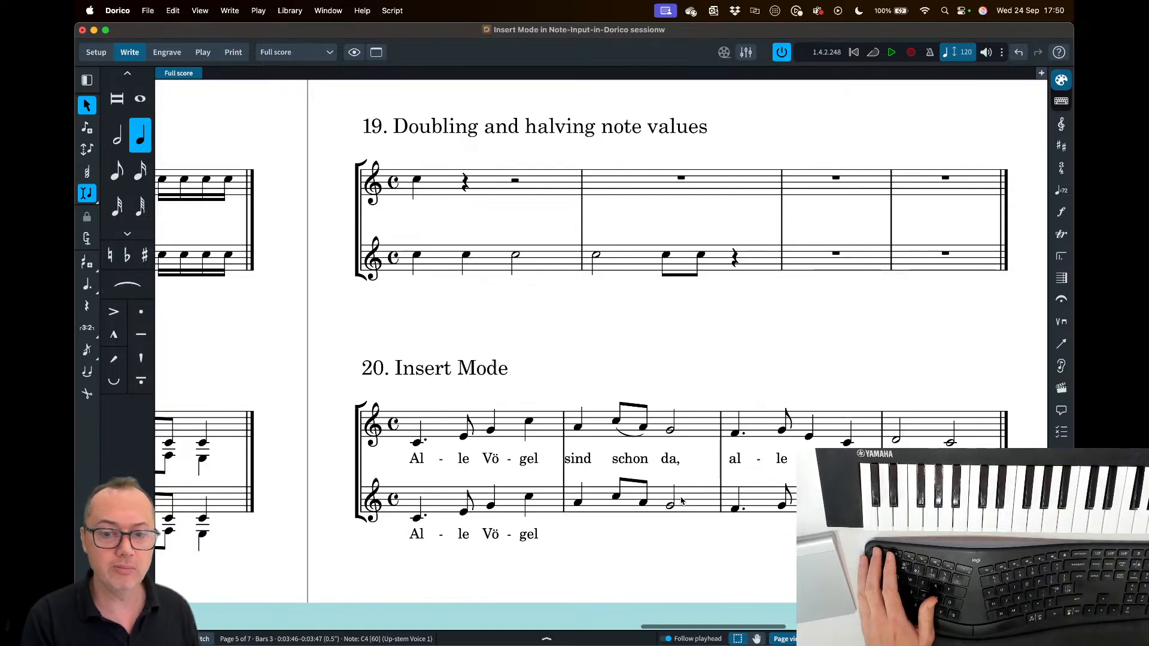
# - Shorten the last C in bar 3 of exercise 20's lower staff to an eighth note and undo the change
pyautogui.click(764, 537)
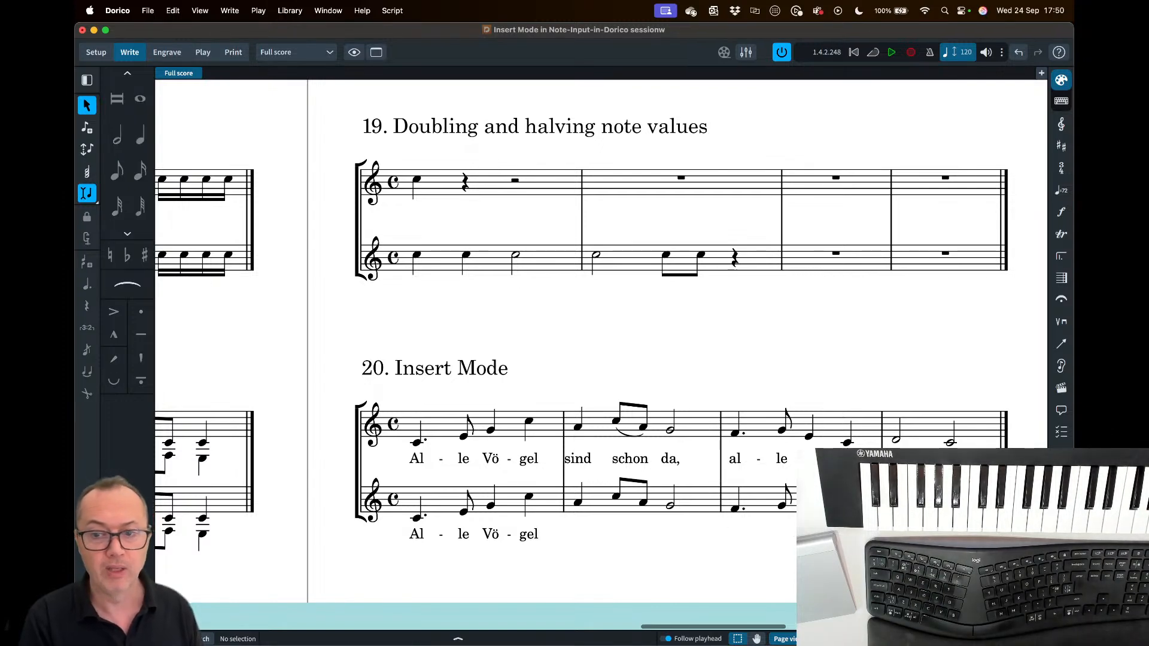
pyautogui.click(846, 518)
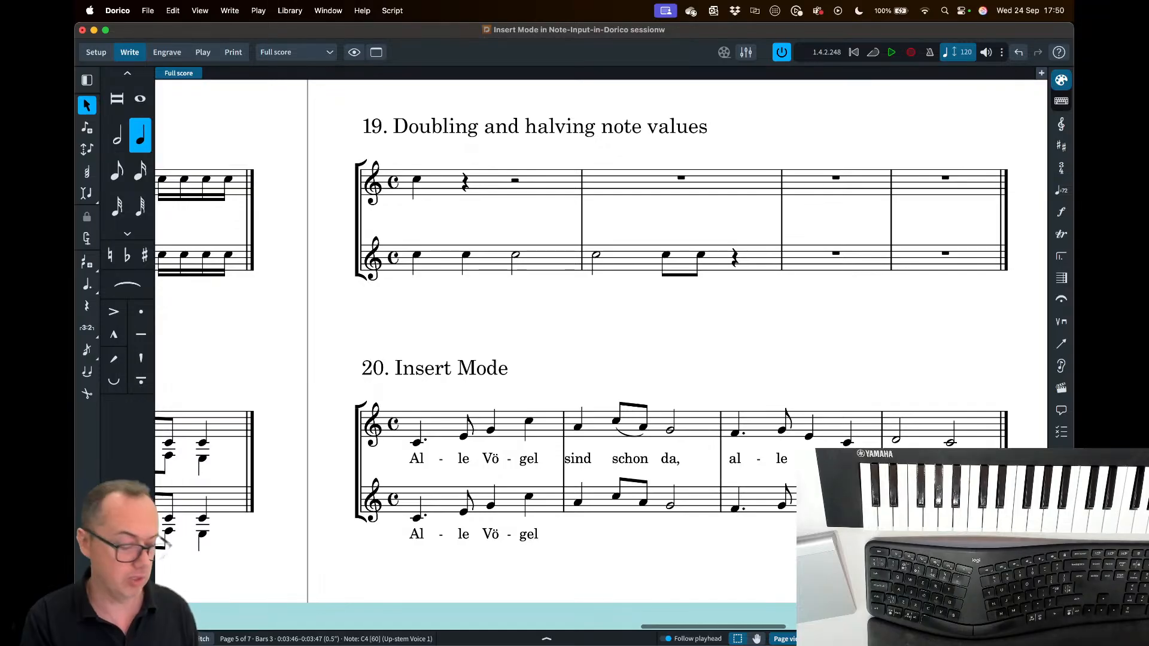
pyautogui.press('4')
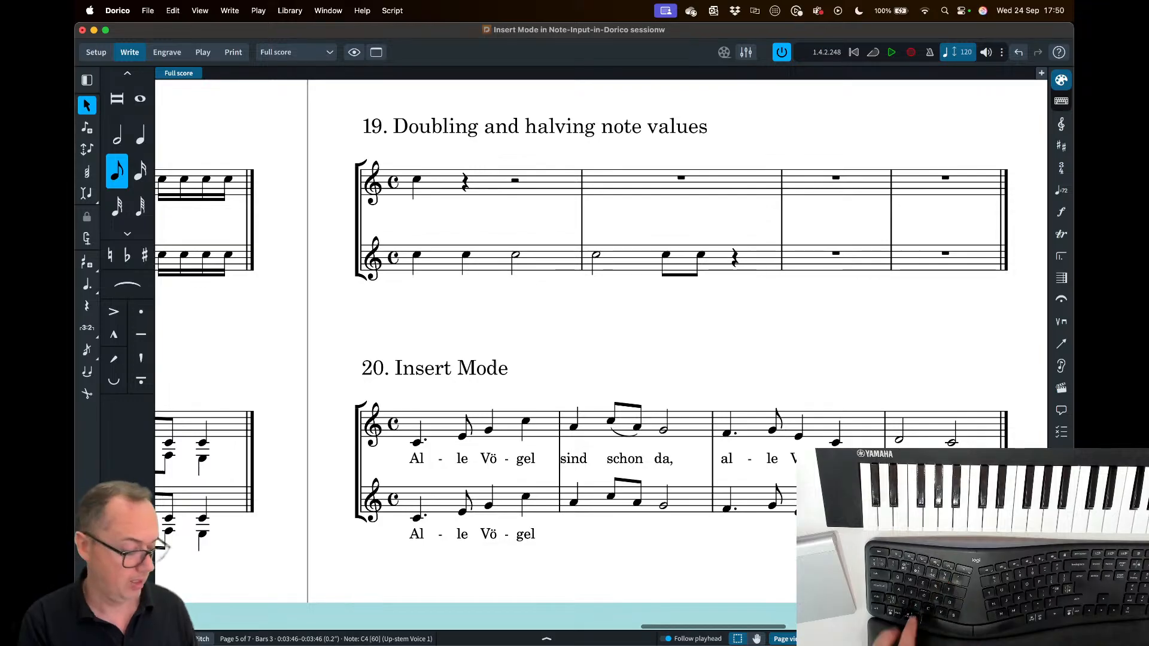
pyautogui.press('super+z')
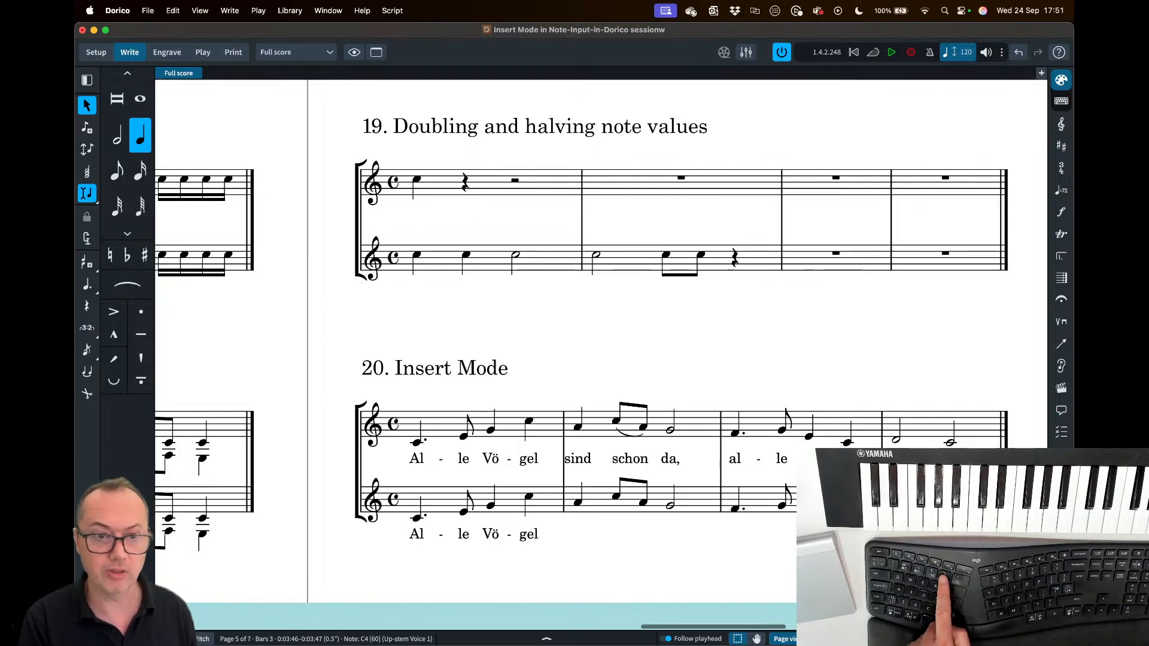
# - Change bar 3's last lower-staff note to an eighth-note E and restore it to a quarter-note C
pyautogui.press('5')
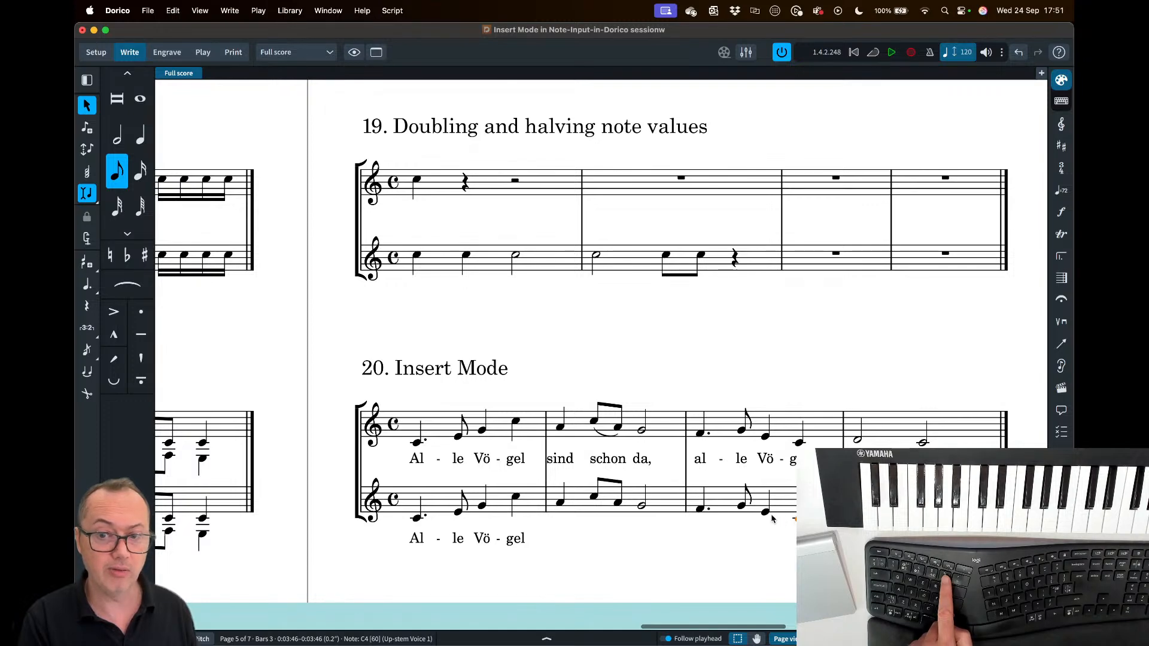
pyautogui.press('e')
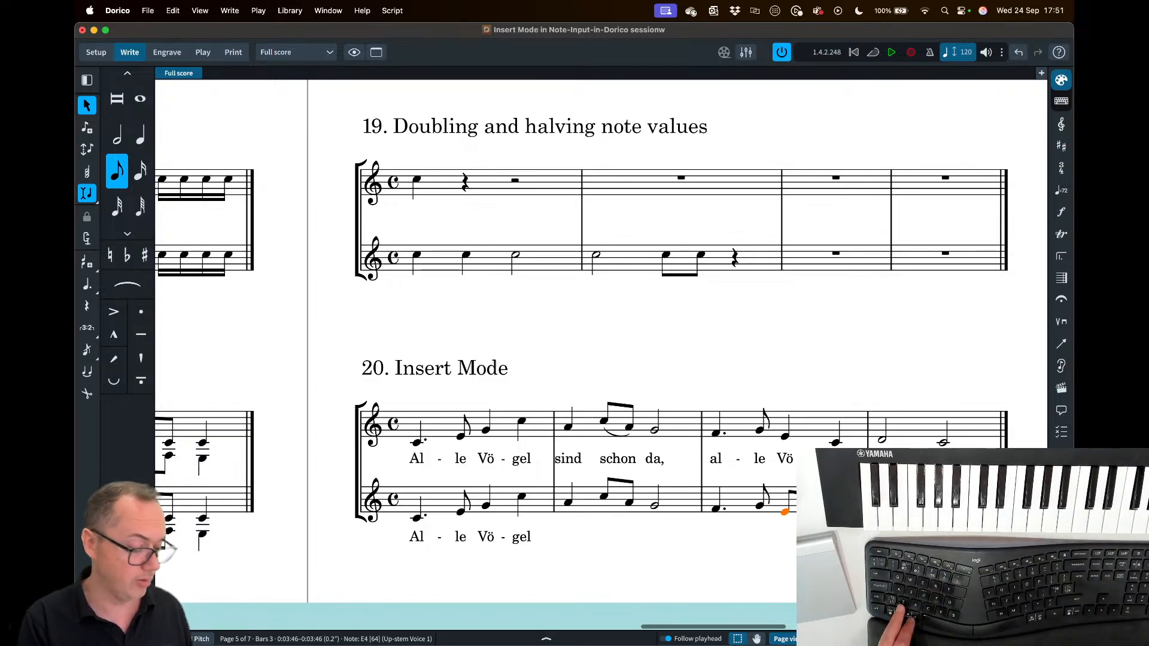
pyautogui.press('super+z')
pyautogui.press('6')
pyautogui.press('c')
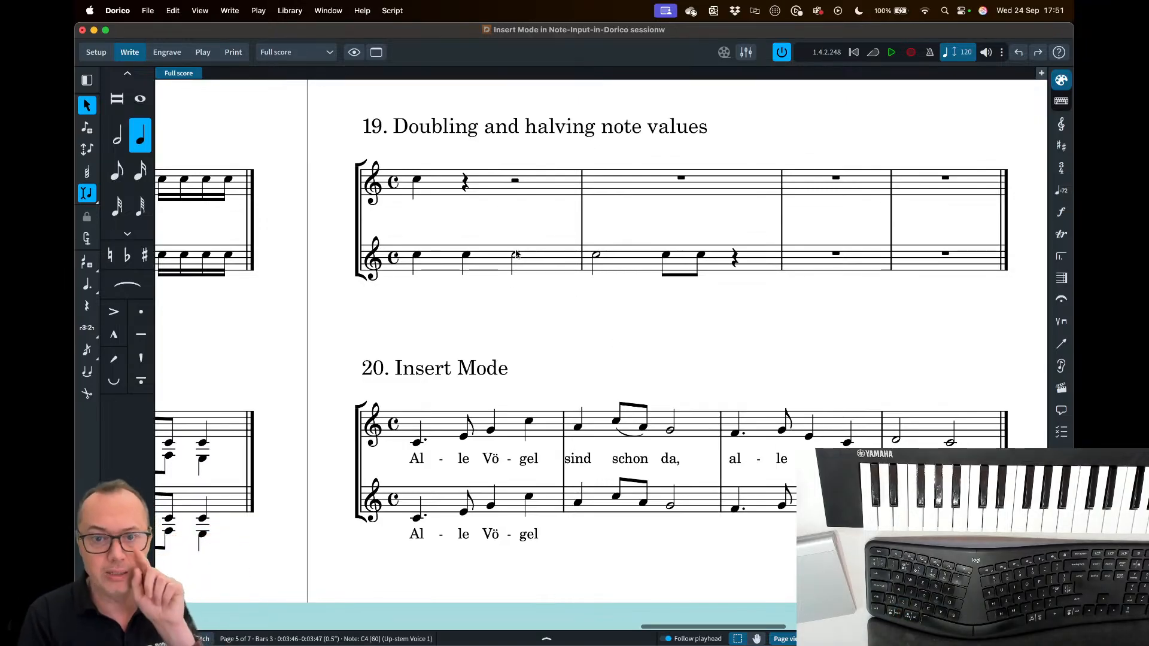
# - Double the note values of the three notes in bar 1 of exercise 19's lower staff with Insert mode on
pyautogui.click(516, 255)
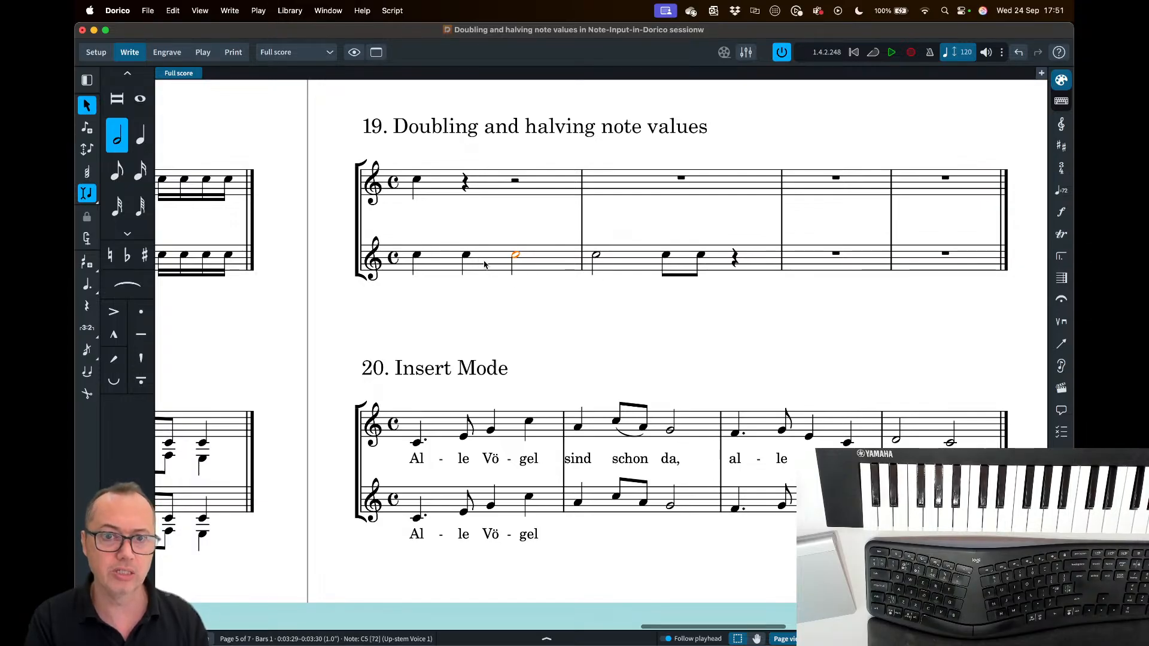
pyautogui.hotkey('shift', 'Left')
pyautogui.hotkey('shift', 'Left')
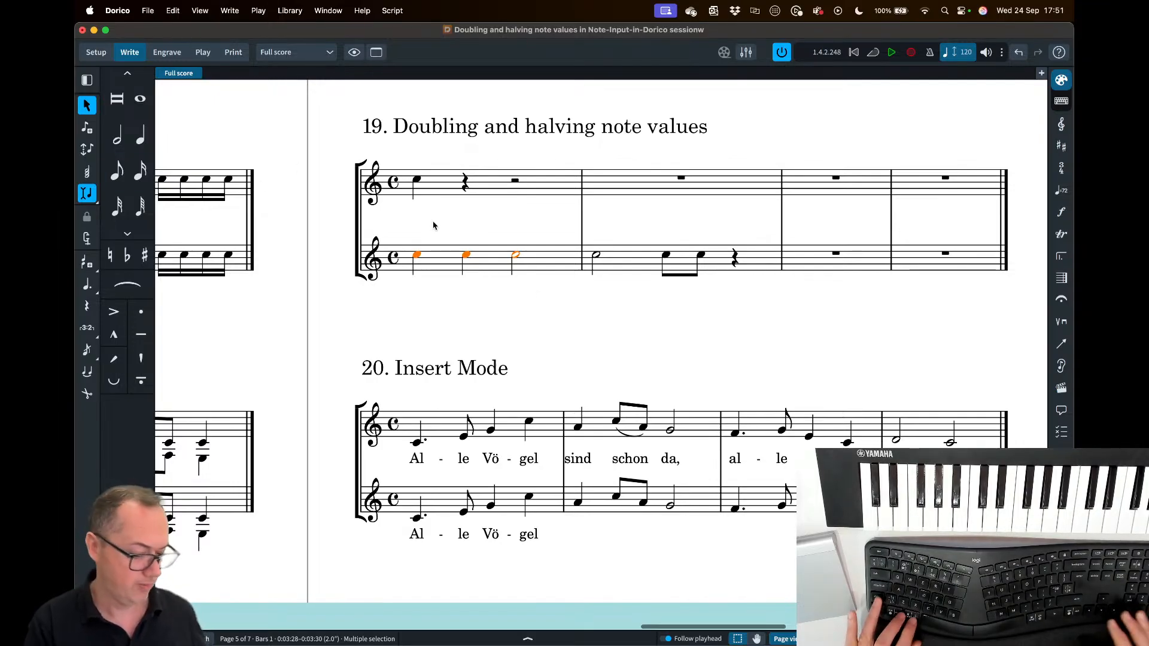
pyautogui.press(']')
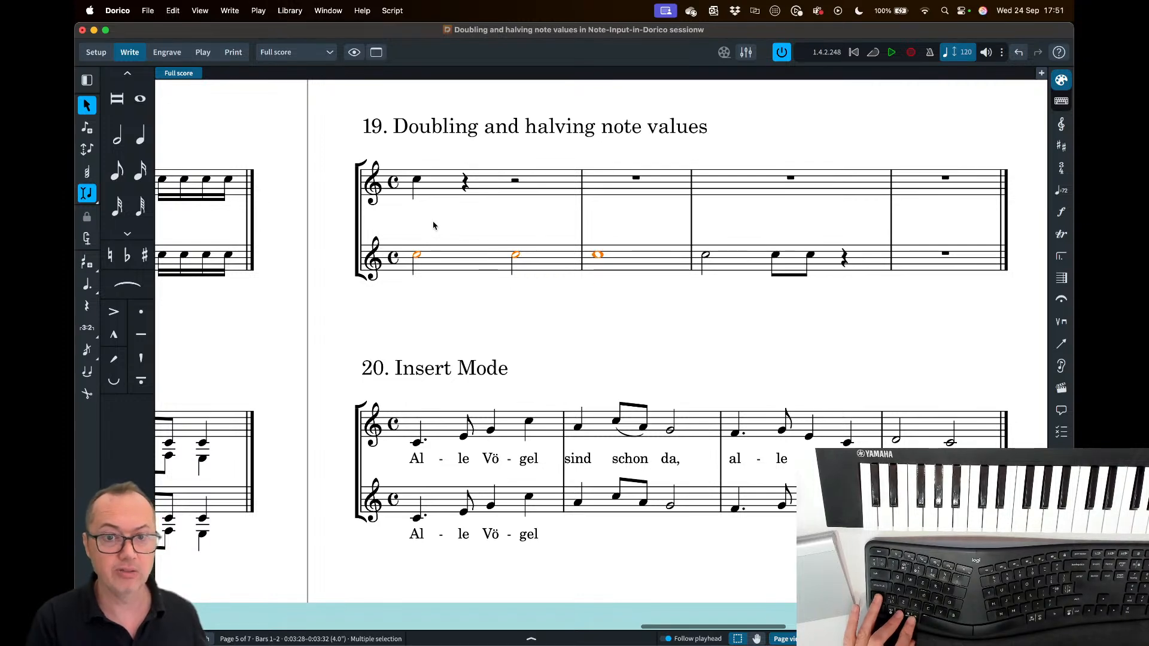
# - Double the bar 3 note values in exercise 19's lower staff, and halve all its notes back to their original values
pyautogui.click(728, 259)
pyautogui.hotkey('alt', ']')
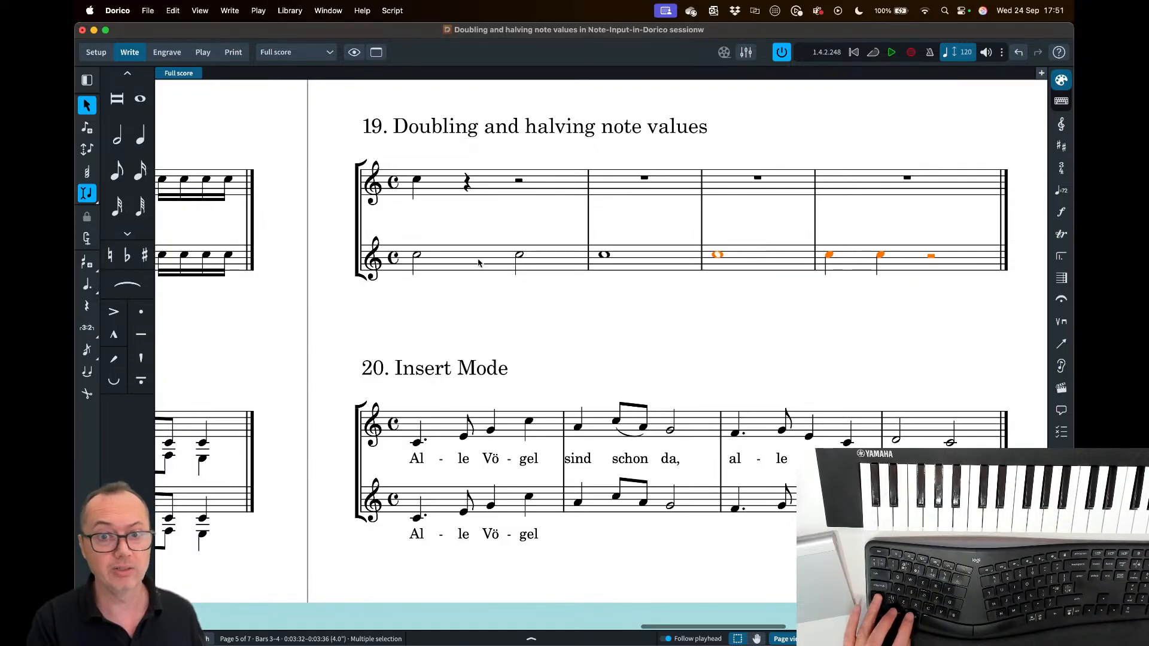
pyautogui.hotkey('alt', '[')
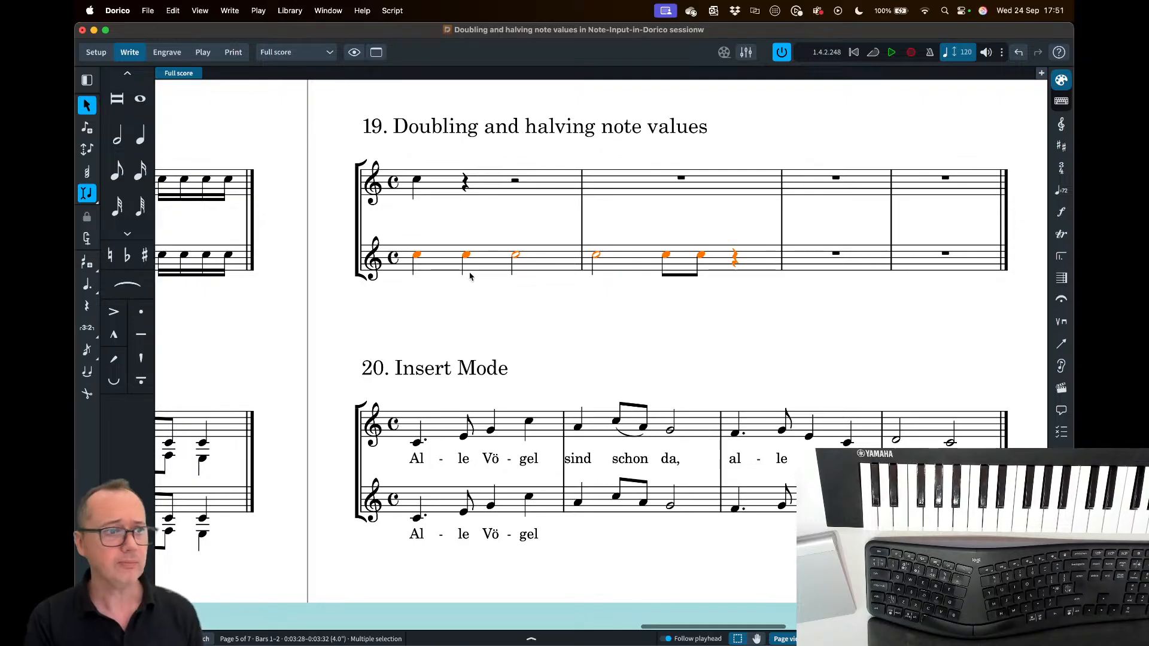
# - Switch to the Word shortcut list, examine the entries for halving and doubling note lengths, and return to Dorico
pyautogui.moveTo(371, 0); pyautogui.dragTo(686, 31)
pyautogui.scroll(-3, 660, 500)
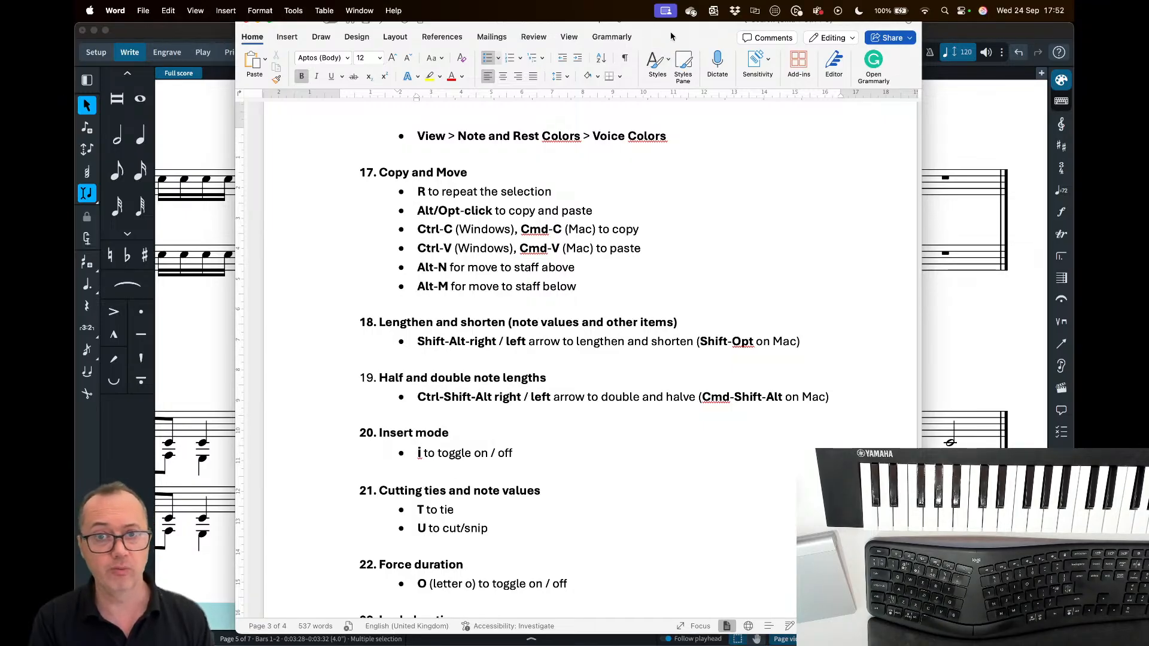
pyautogui.moveTo(670, 36); pyautogui.dragTo(669, 2)
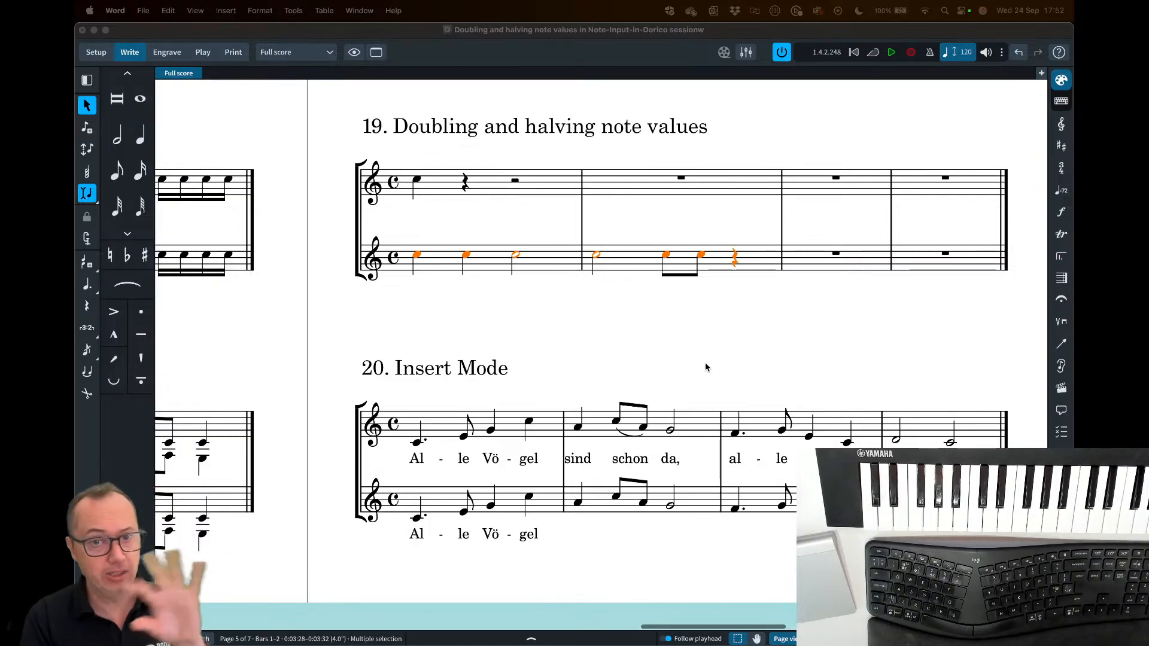
# - Set a Player-scope Insert mode stop position at the start of bar 3 in exercise 19, and turn Insert mode off
pyautogui.scroll(3, 744, 347)
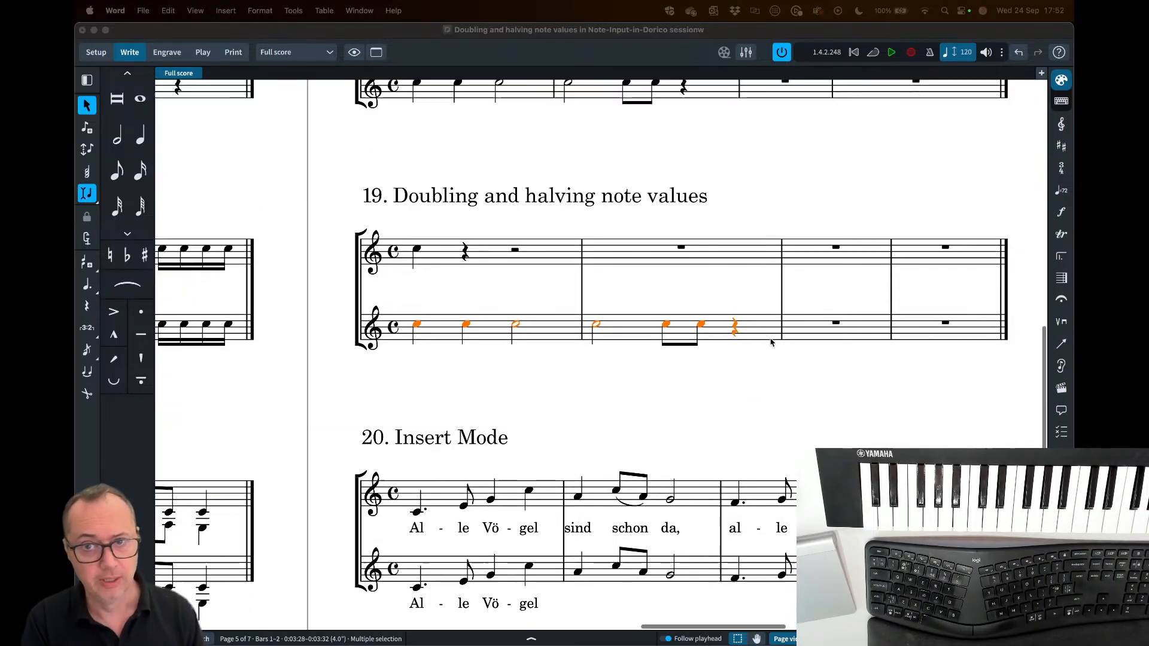
pyautogui.click(782, 298)
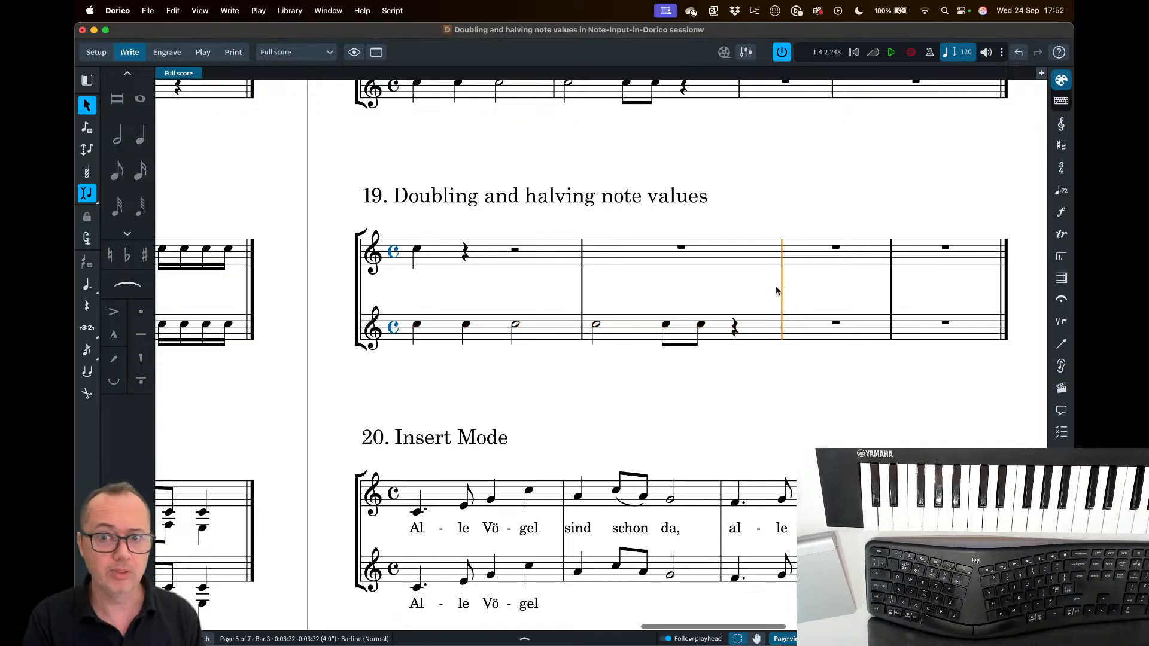
pyautogui.hotkey('alt', 'shift', 'i')
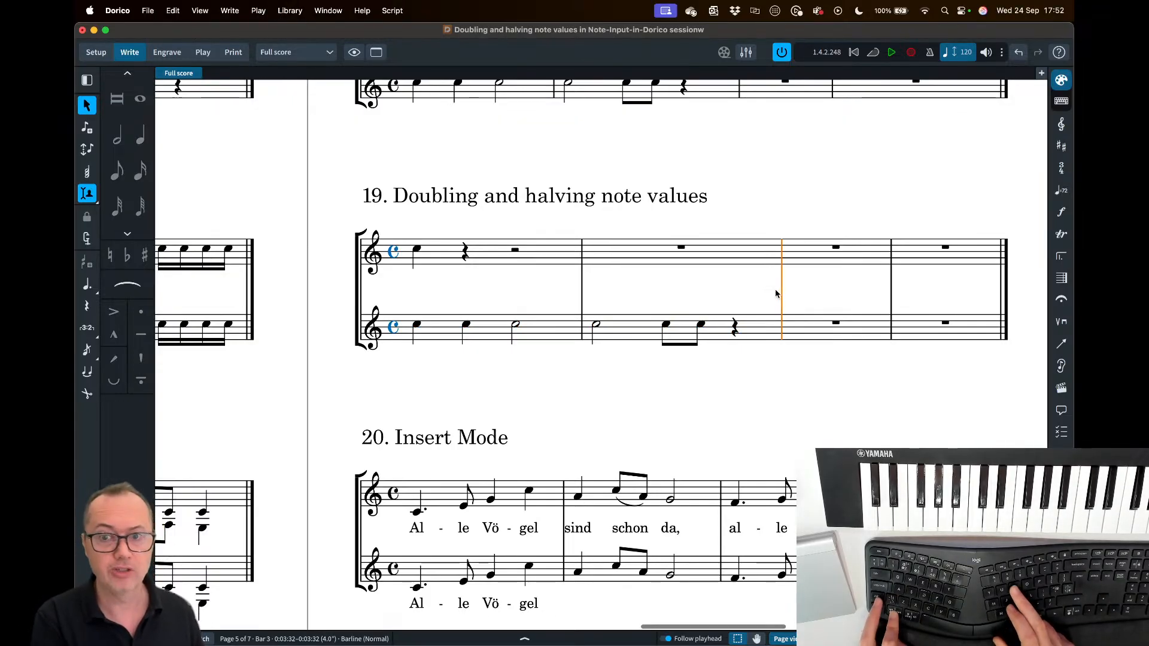
pyautogui.hotkey('alt', 'i')
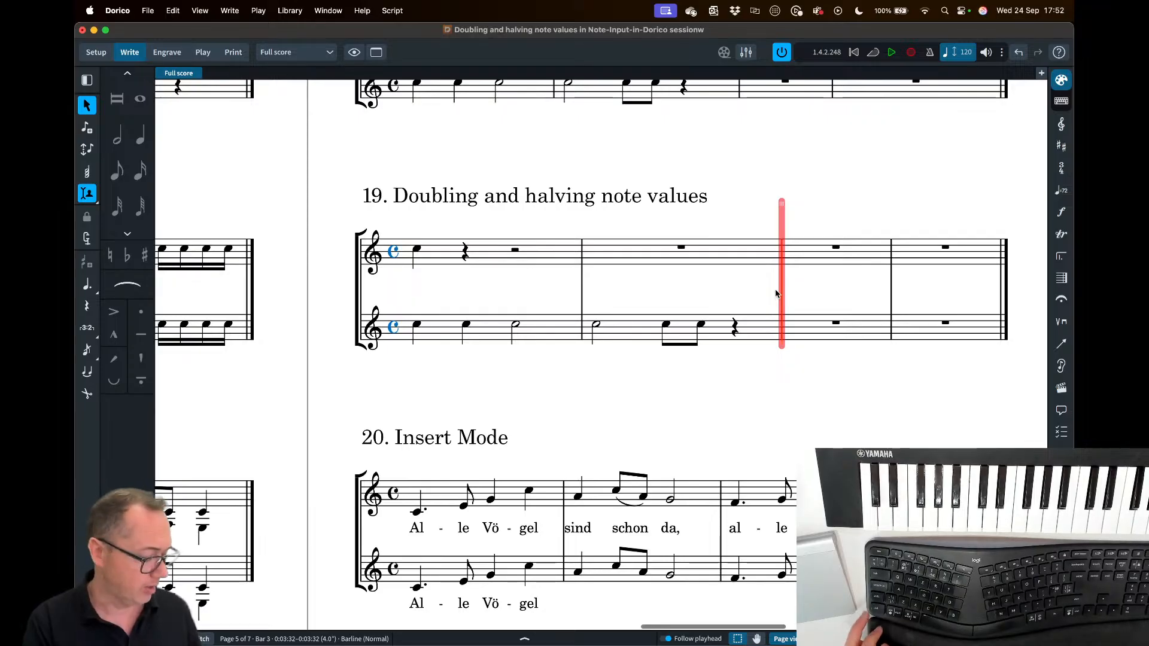
pyautogui.press('i')
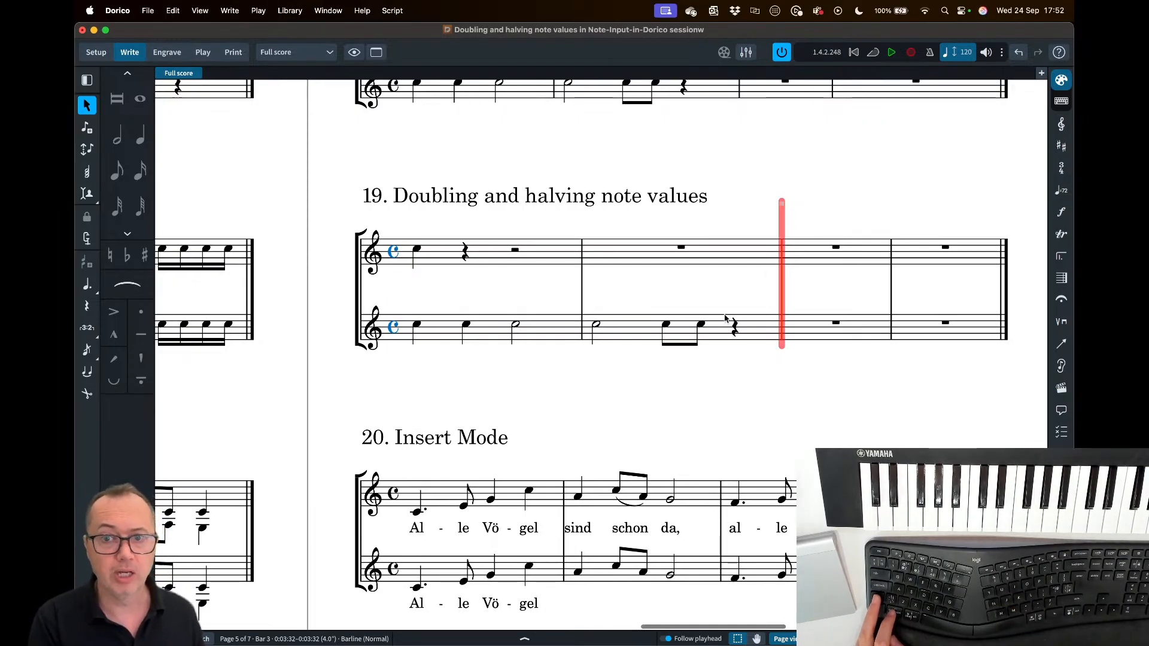
# - Enter eighth notes D, E and G at the start of bar 3 in exercise 19's lower staff
pyautogui.doubleClick(796, 333)
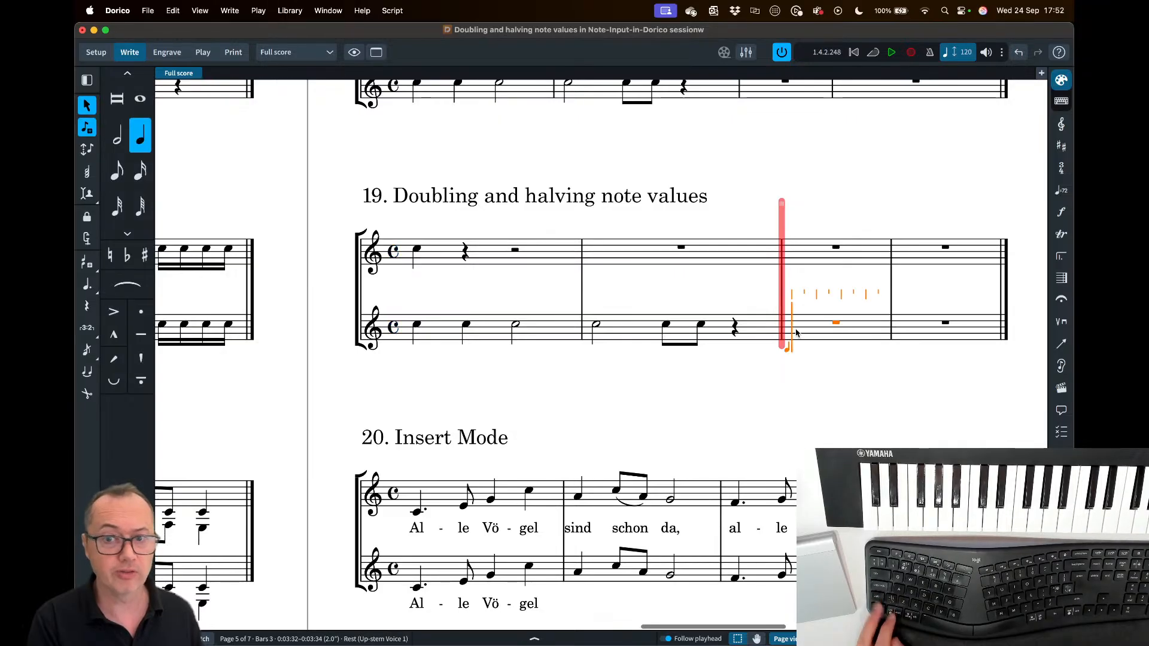
pyautogui.press('5')
pyautogui.press('d')
pyautogui.press('e')
pyautogui.press('g')
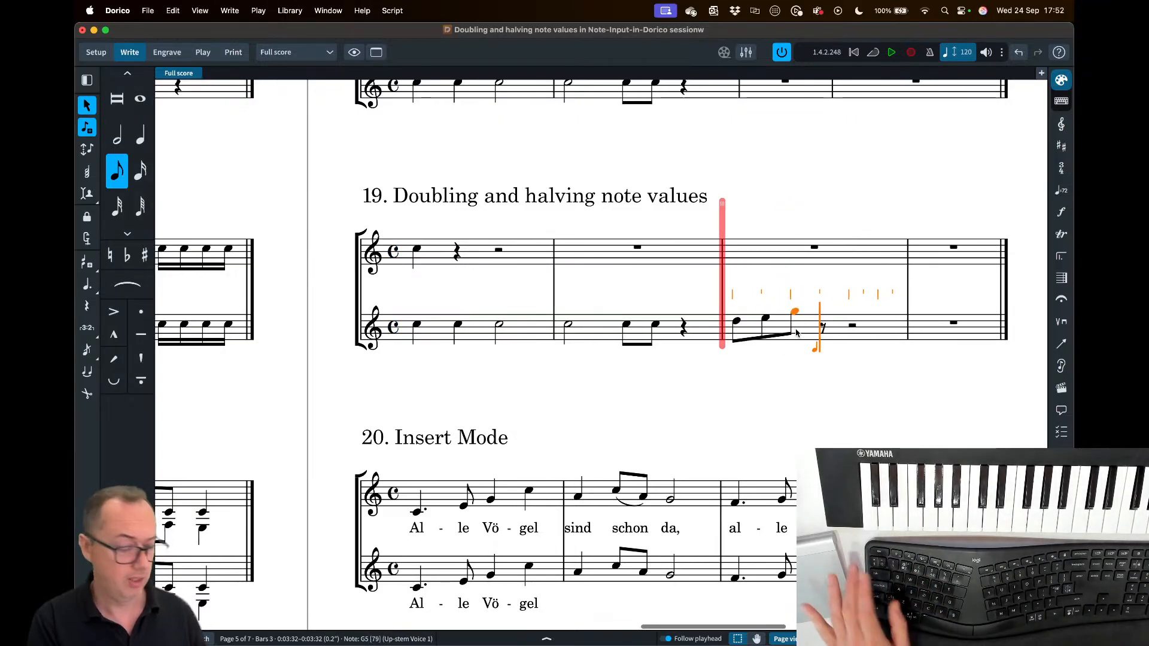
pyautogui.press('Escape')
# - Try to double the bar 2 note values in exercise 19's lower staff, and undo the changes
pyautogui.click(654, 311)
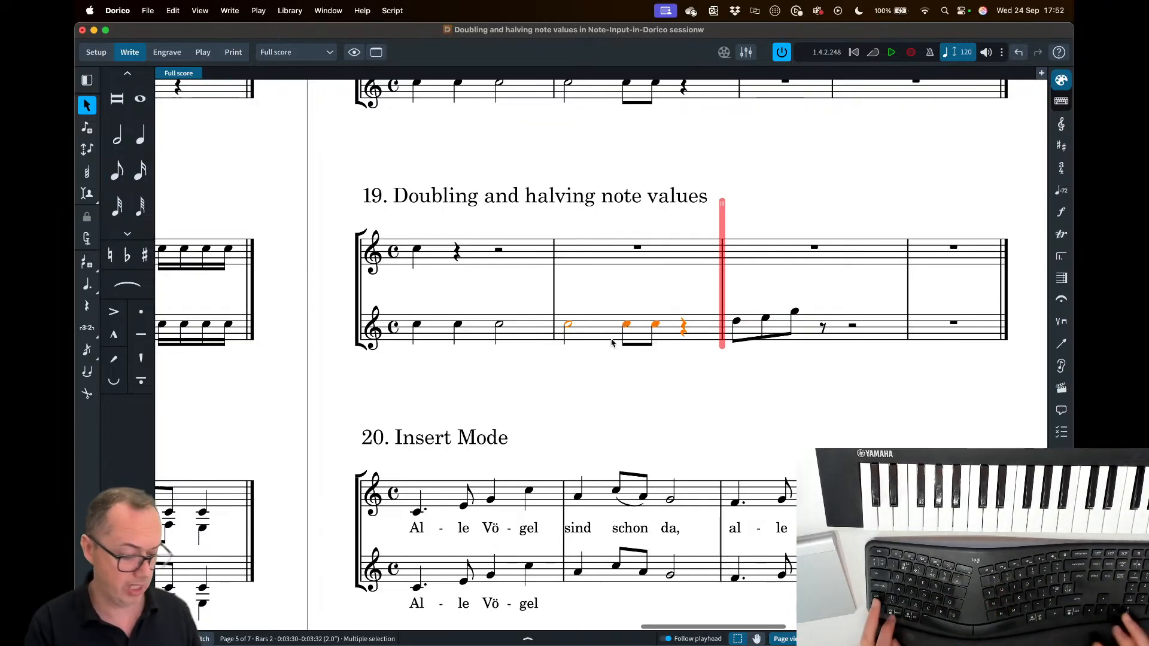
pyautogui.press('alt+shift+super+Right')
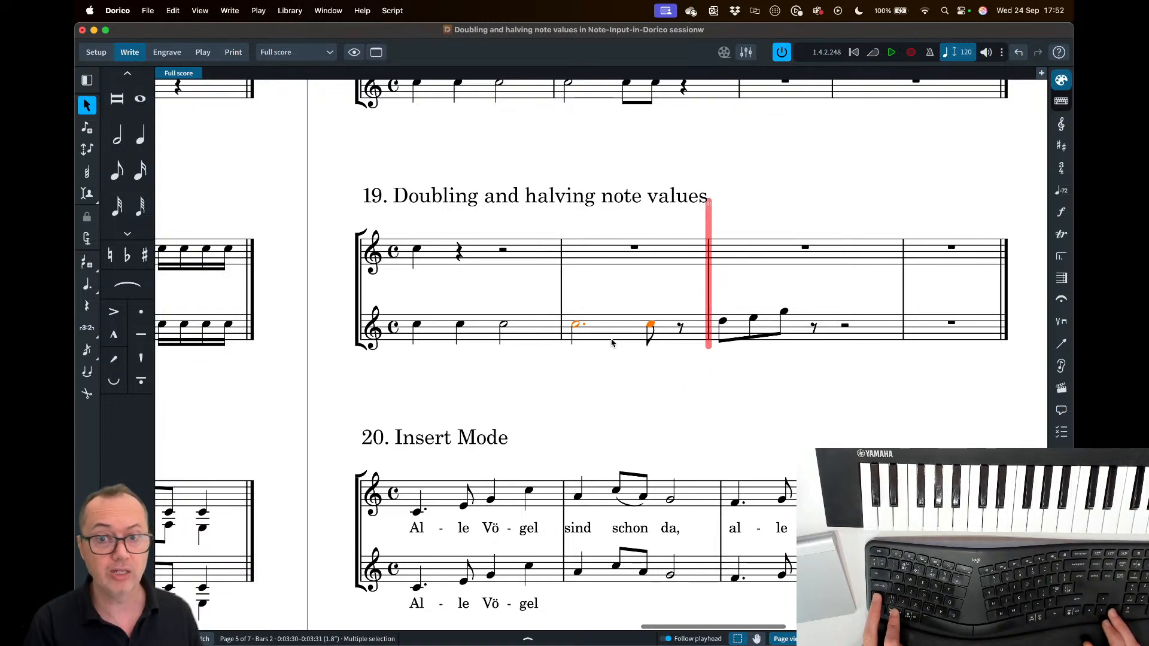
pyautogui.press('alt+shift+super+Right')
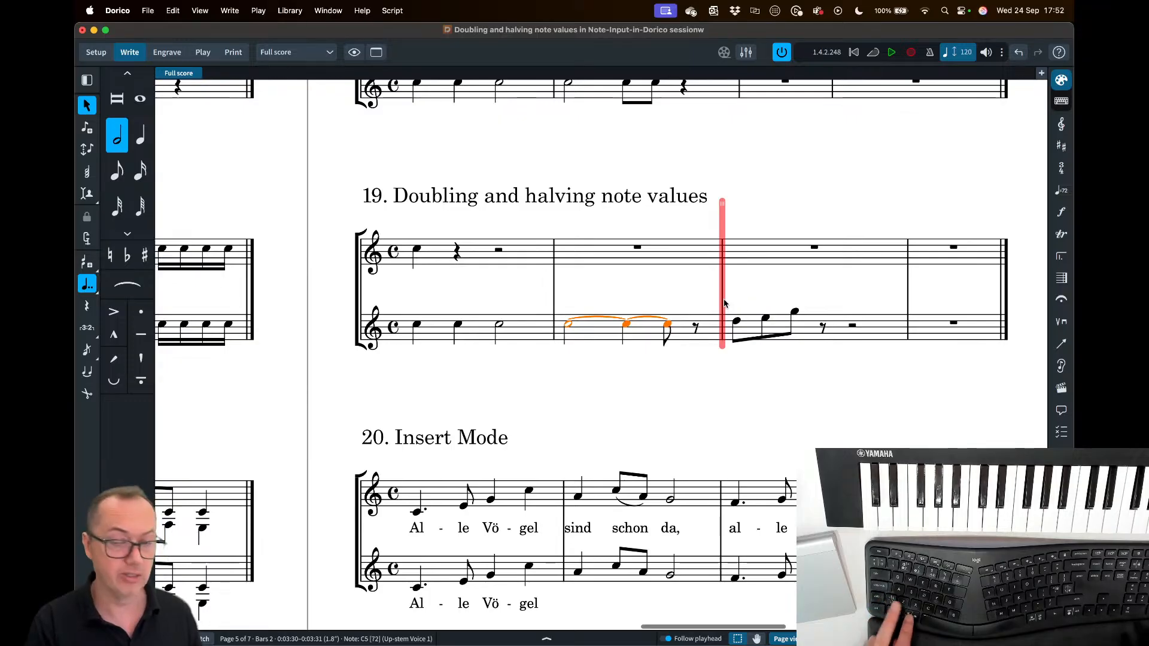
pyautogui.press('super+z')
pyautogui.press('super+z')
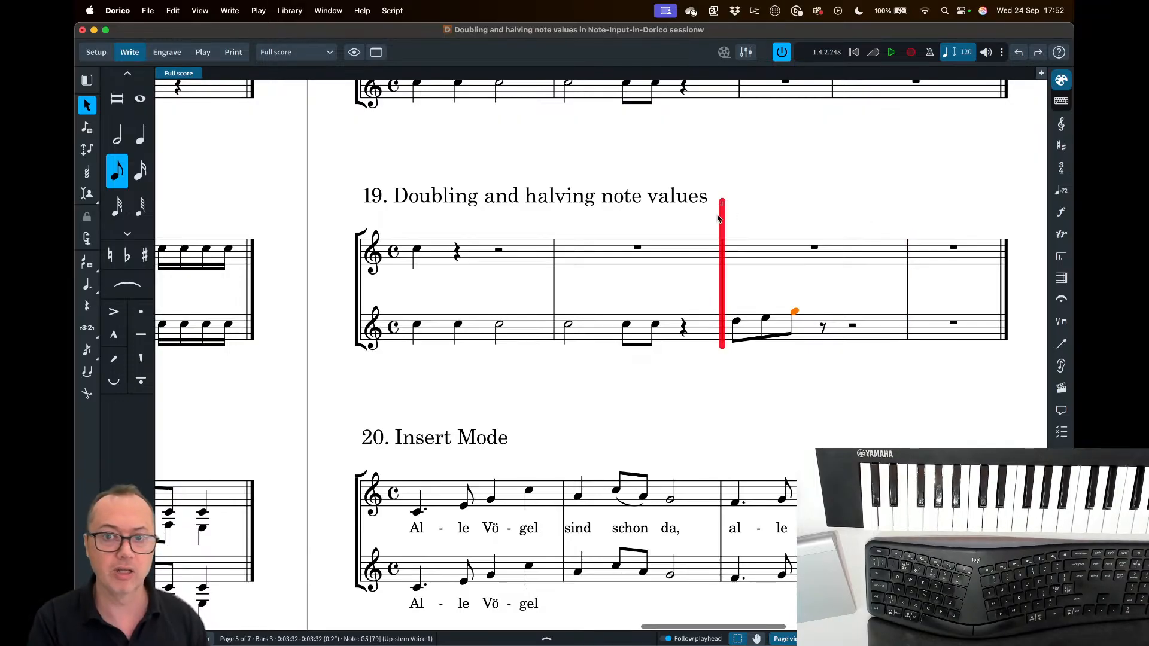
# - Remove the Insert mode stop position from the start of bar 3 in exercise 19
pyautogui.scroll(2, 730, 232)
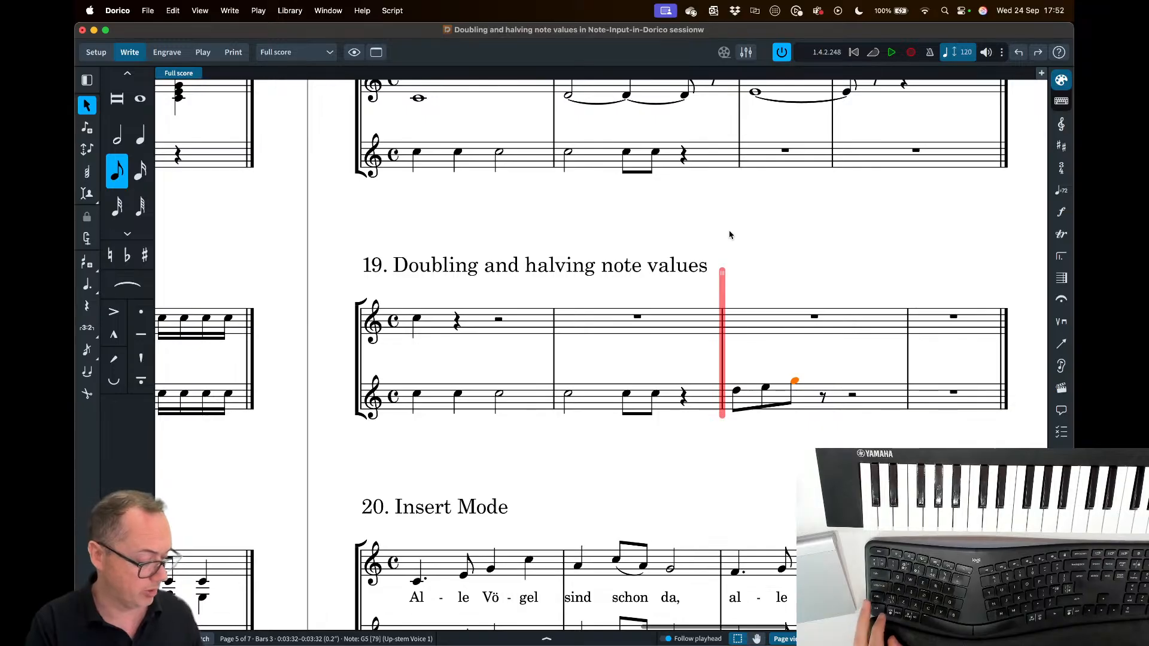
pyautogui.hotkey('alt', 'p')
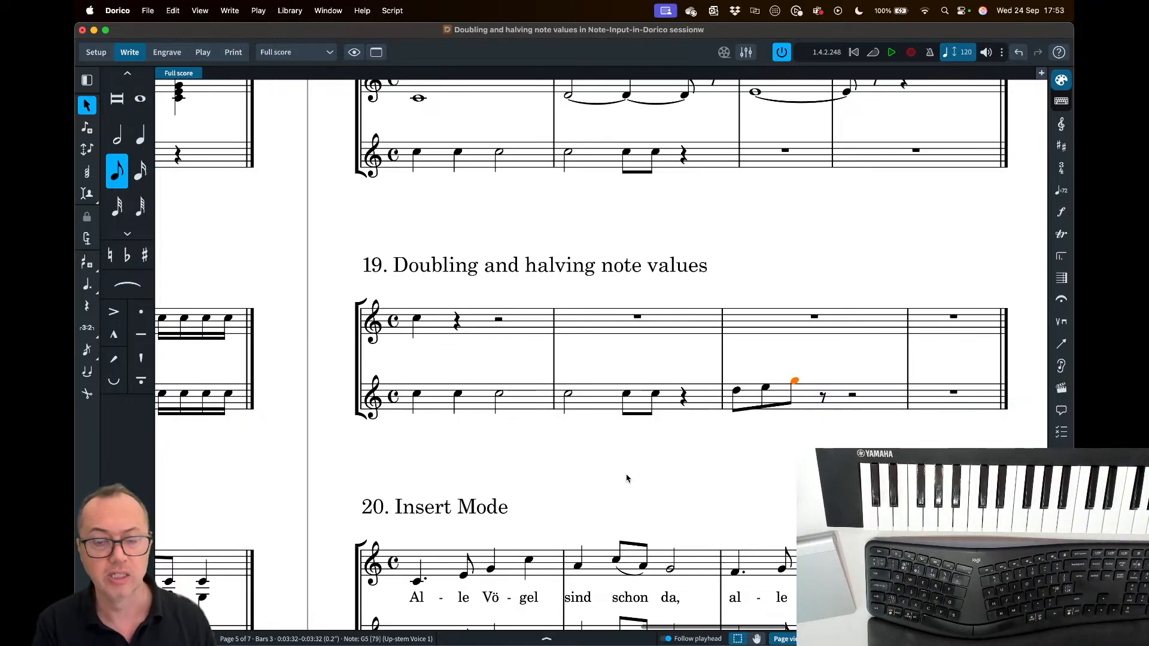
# - Add the lyric "sind" under the first note of bar 2 in exercise 20's lower staff
pyautogui.scroll(-2, 626, 477)
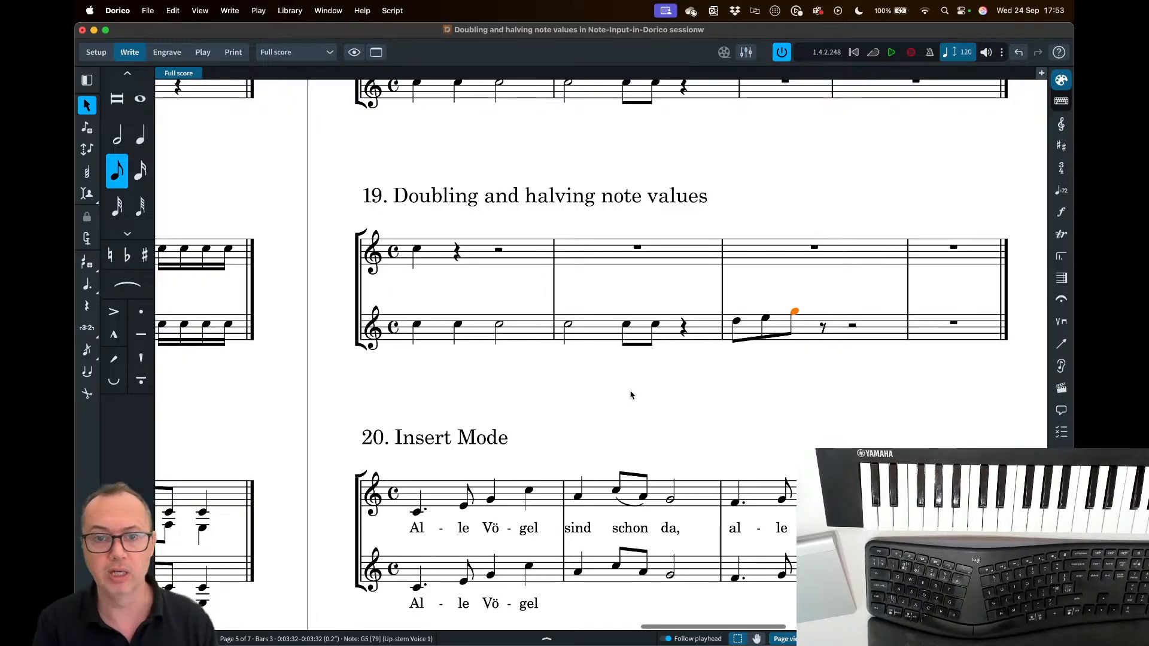
pyautogui.scroll(-2, 633, 388)
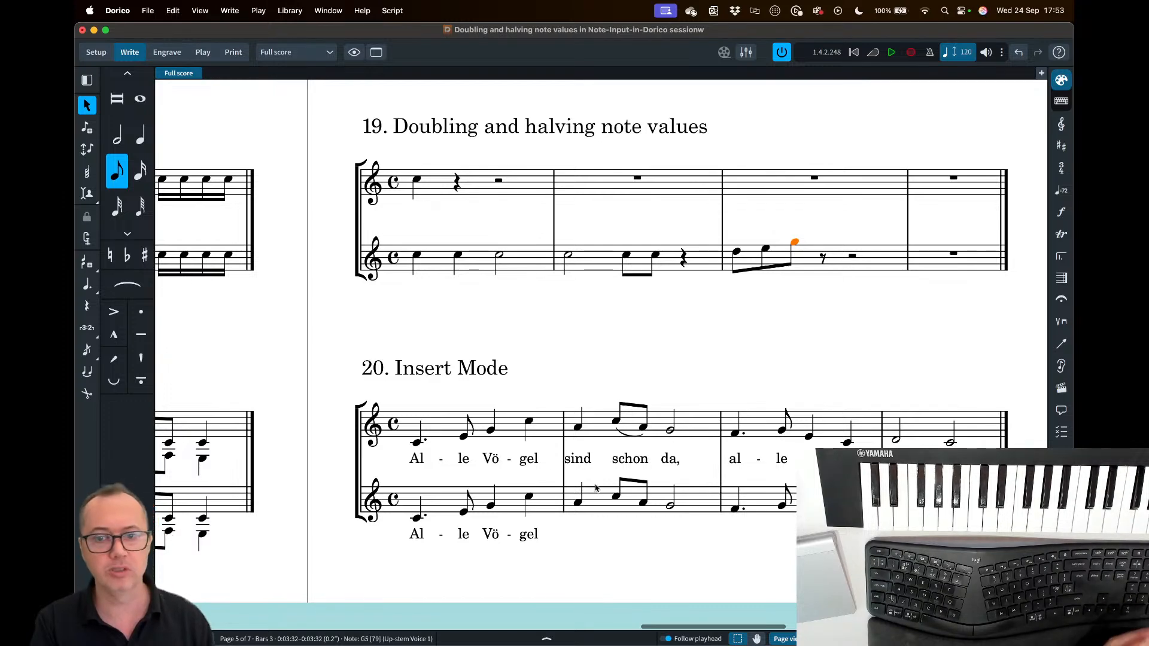
pyautogui.click(578, 503)
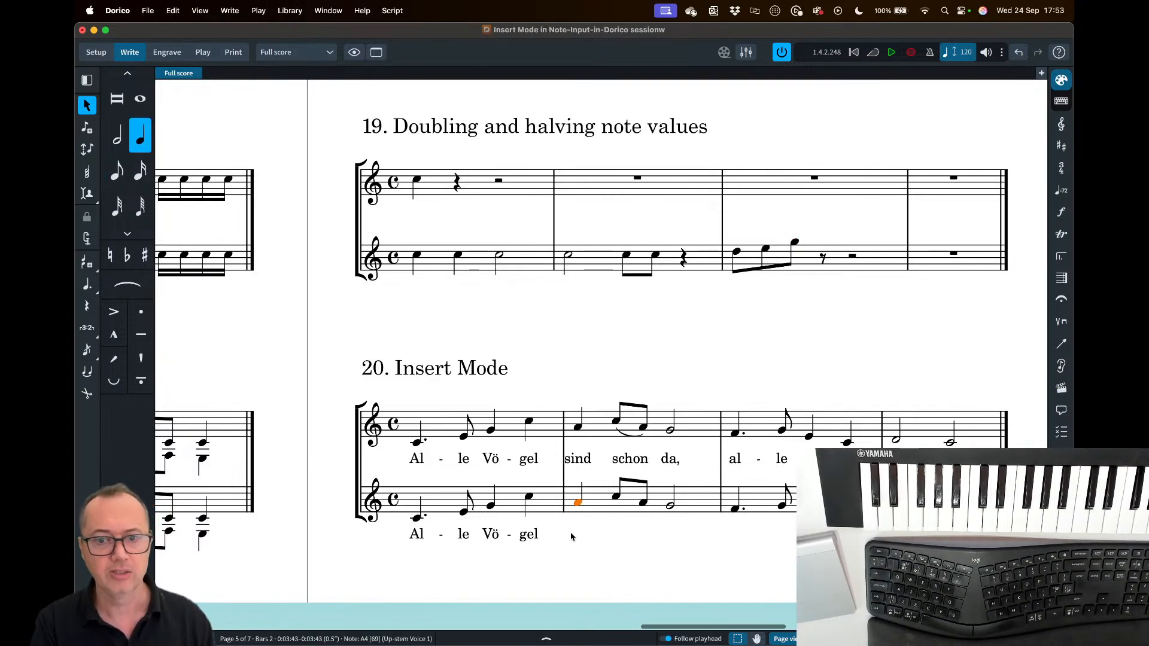
pyautogui.hotkey('shift', 'l')
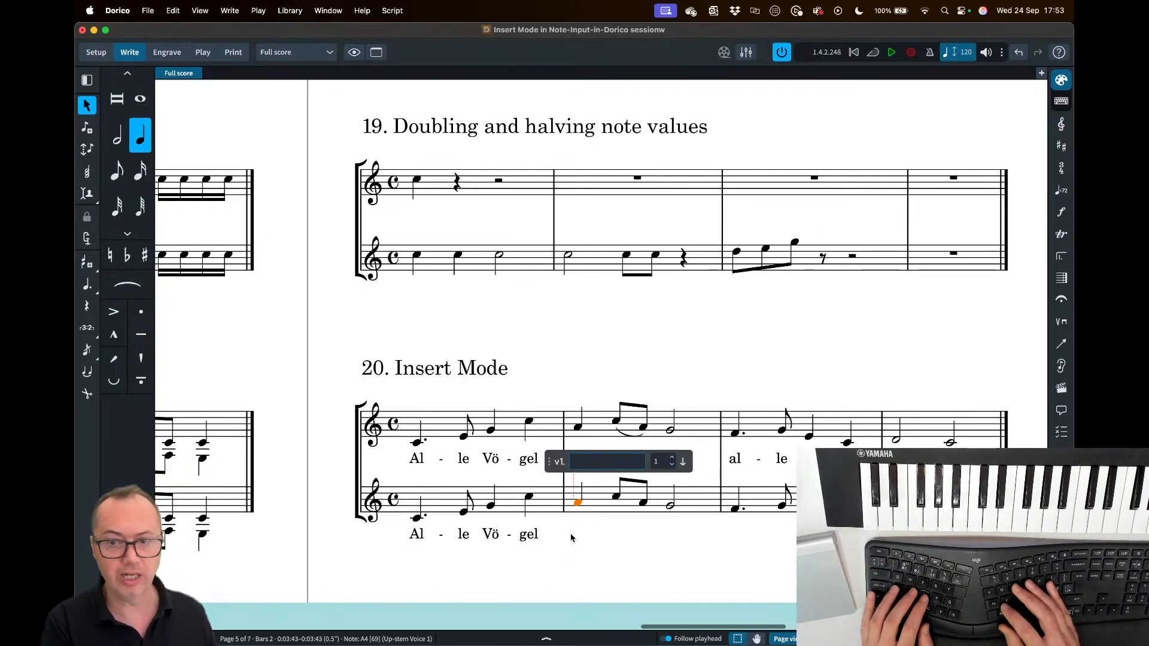
pyautogui.write('sin')
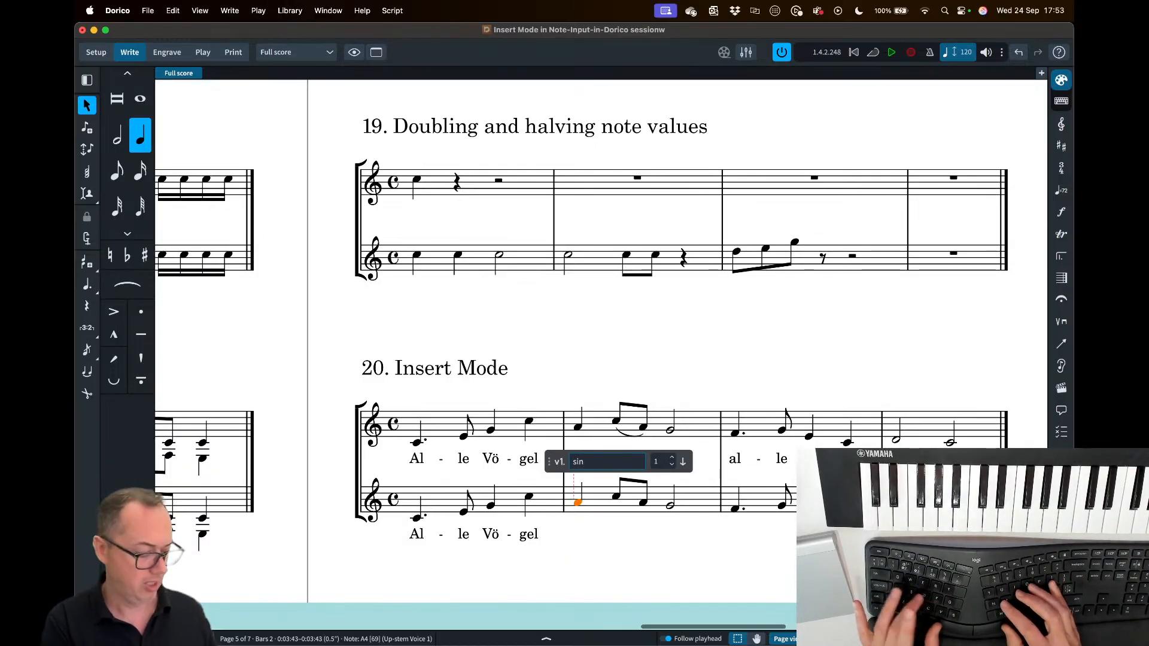
pyautogui.write('d')
pyautogui.press('space')
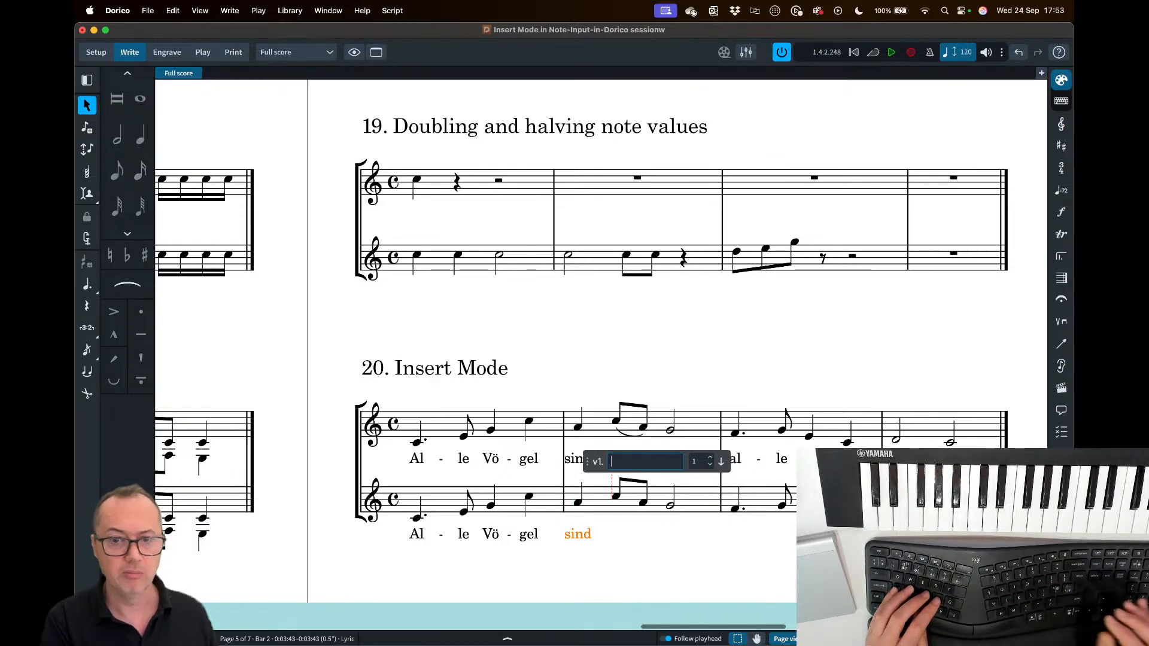
pyautogui.press('space')
pyautogui.press('space')
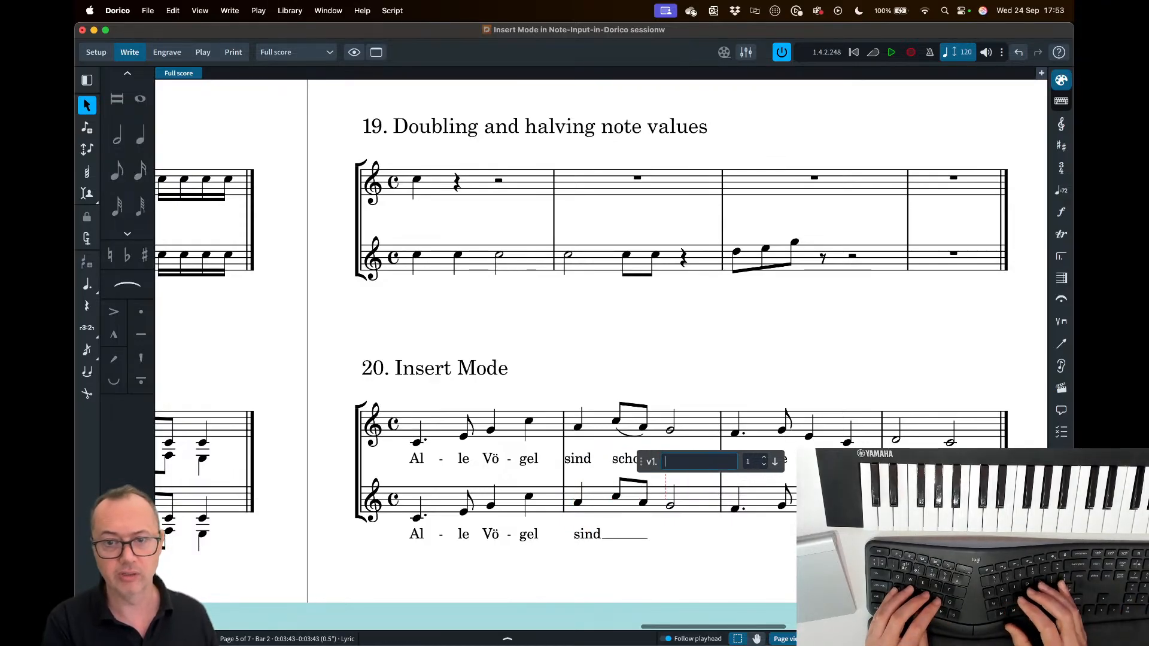
pyautogui.hotkey('shift', 'space')
pyautogui.hotkey('shift', 'space')
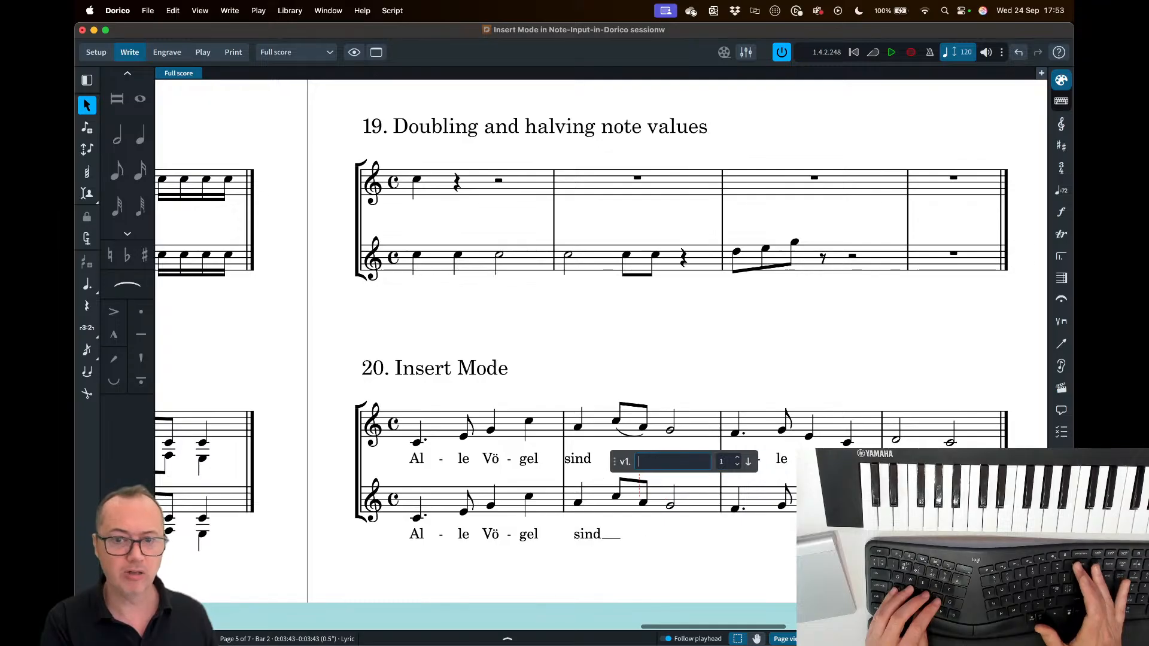
pyautogui.press('Escape')
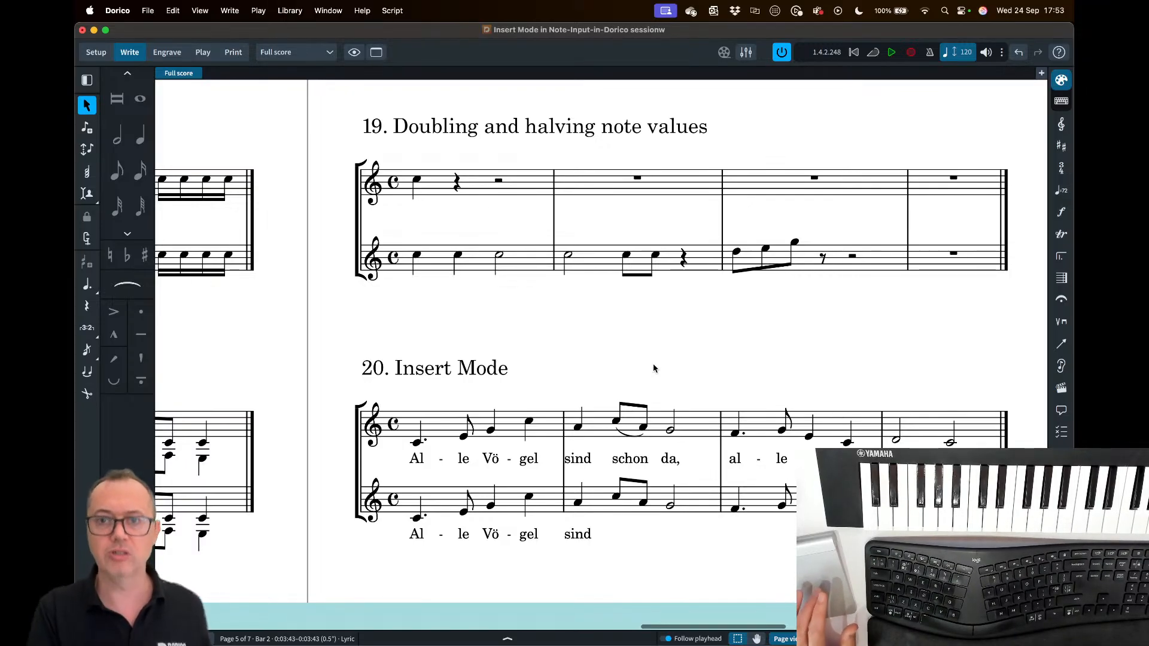
# - Look over exercises 21 to 23 on page 6, and return to exercise 20 on page 5
pyautogui.hscroll(10, 653, 368)
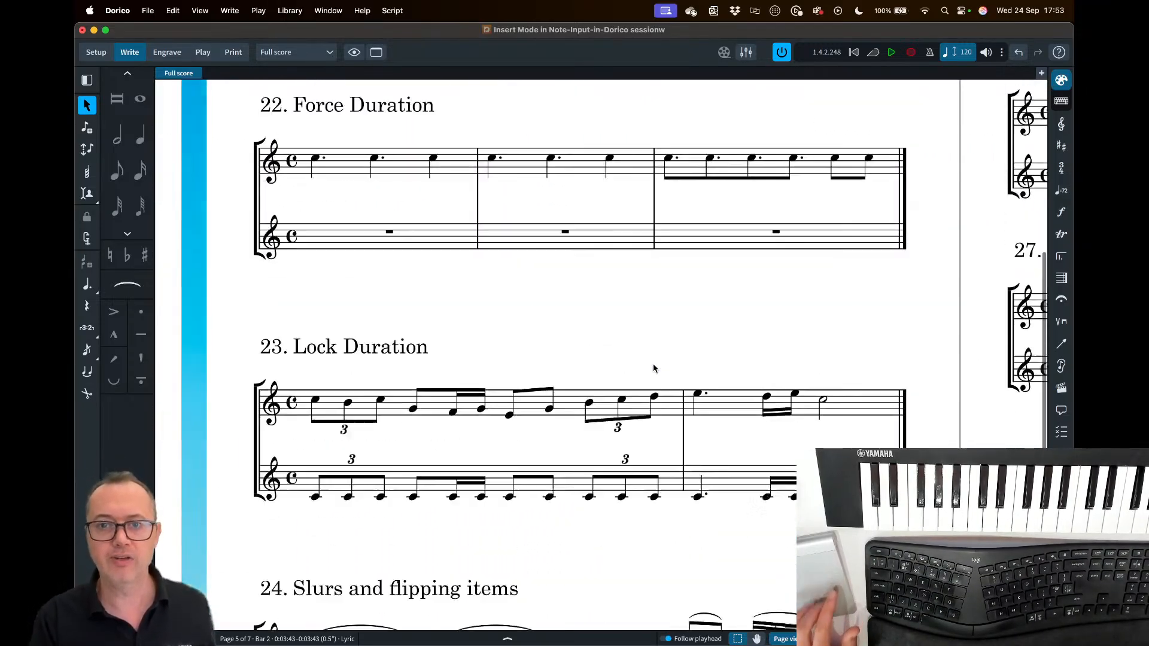
pyautogui.scroll(6, 653, 368)
pyautogui.hscroll(-2, 533, 385)
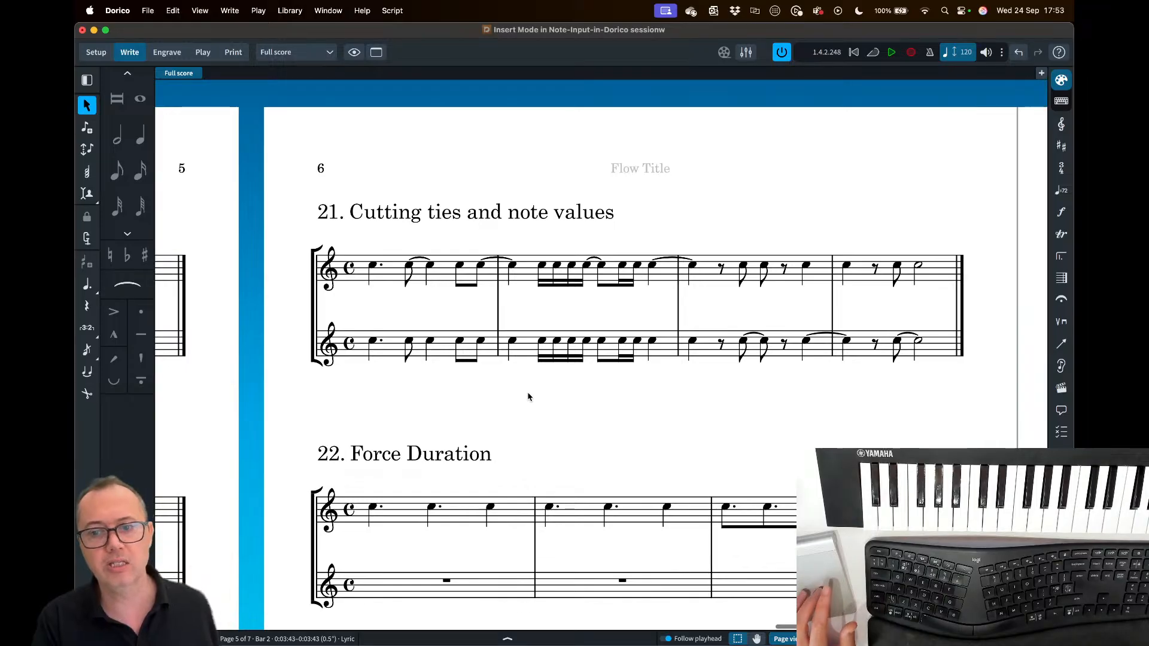
pyautogui.scroll(-2, 528, 397)
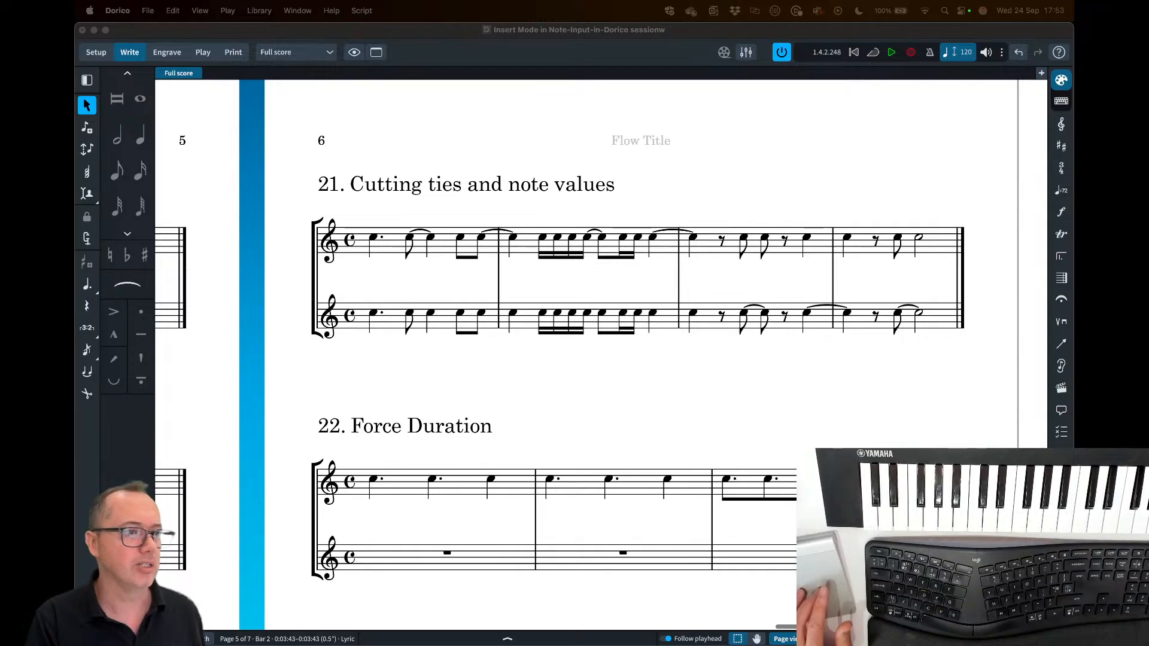
pyautogui.hscroll(-10, 451, 371)
pyautogui.scroll(-7, 452, 372)
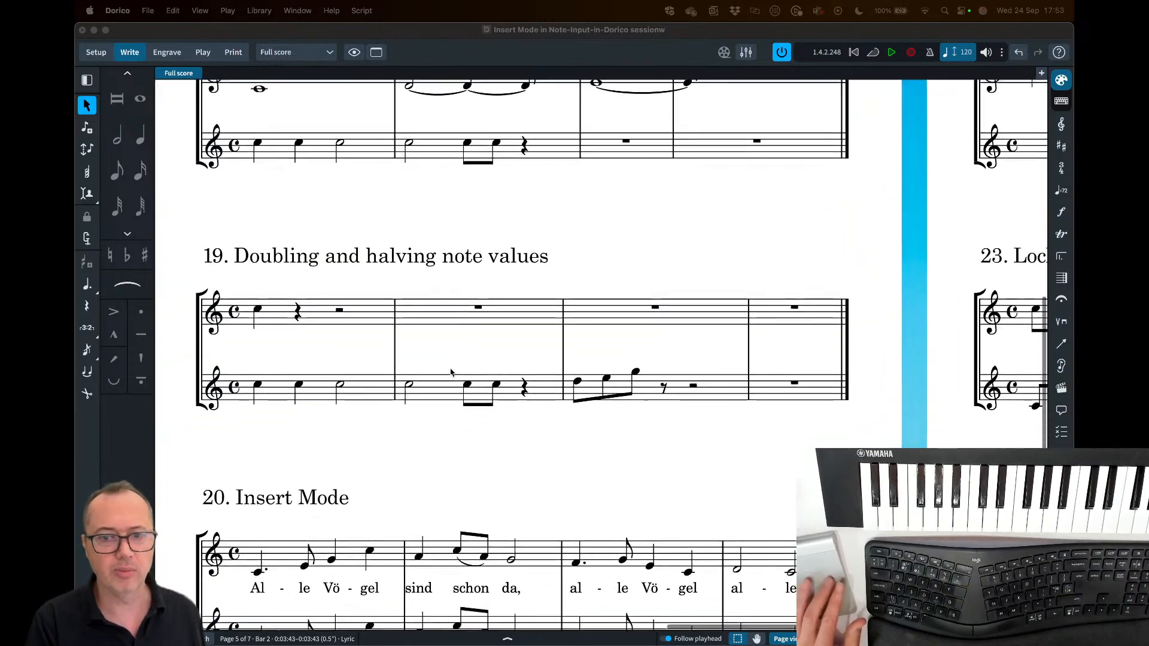
pyautogui.scroll(-3, 451, 372)
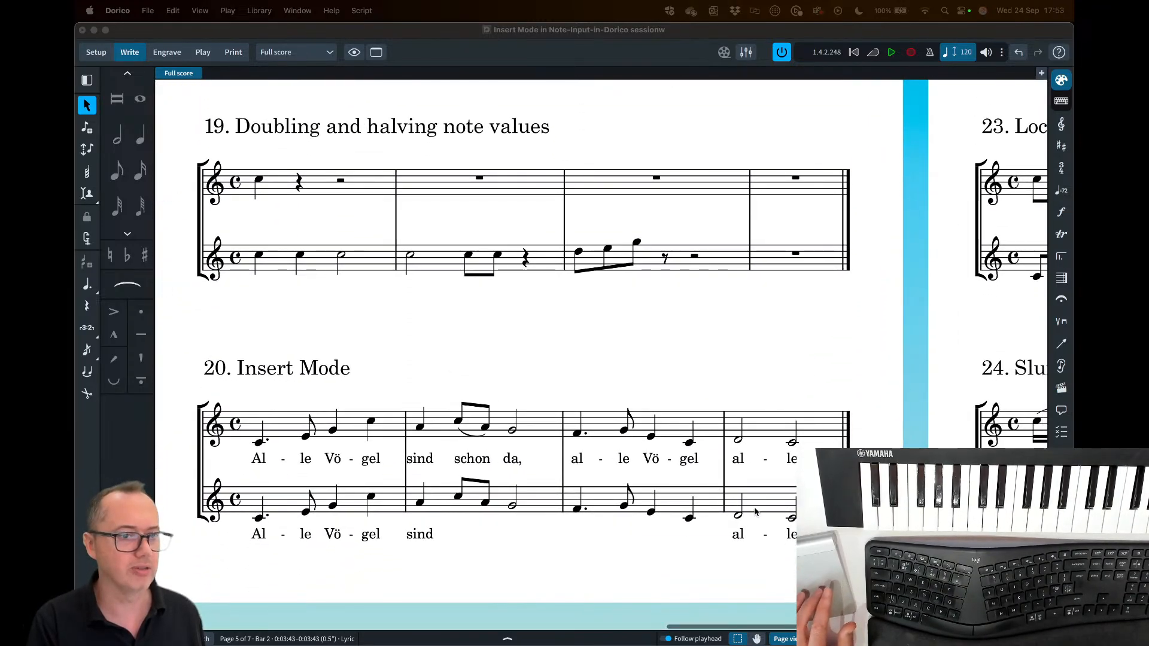
pyautogui.hscroll(2, 756, 512)
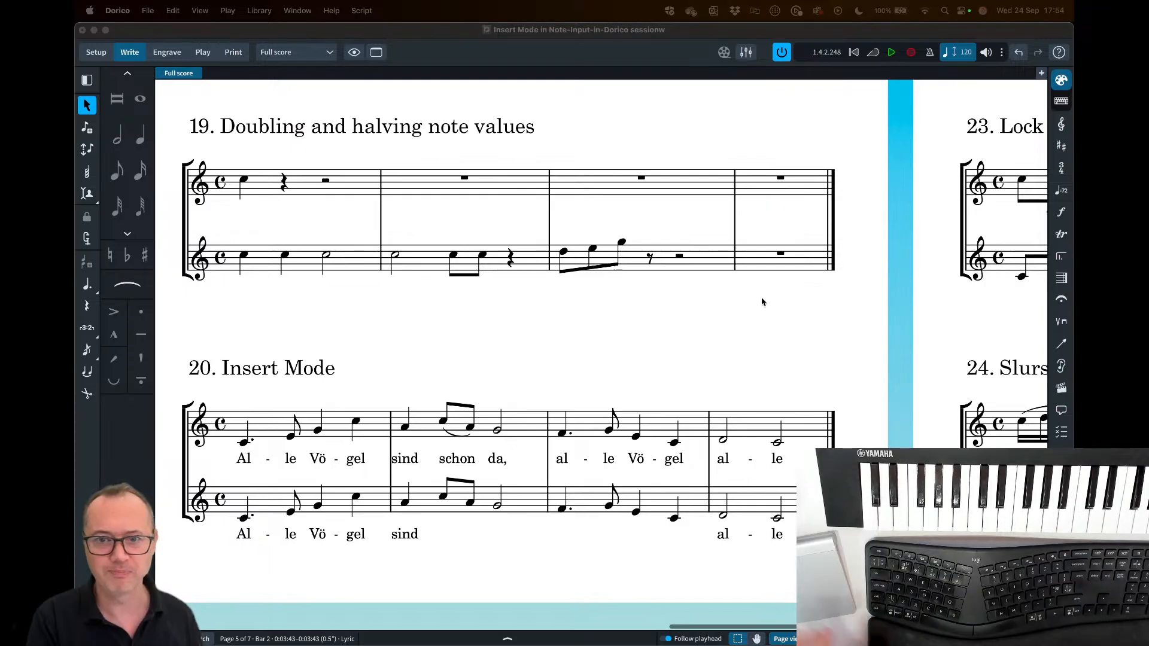
# - Lengthen the second note of bar 1 in exercise 21's lower staff to a dotted quarter note
pyautogui.hscroll(10, 760, 297)
pyautogui.scroll(5, 762, 297)
pyautogui.scroll(10, 760, 297)
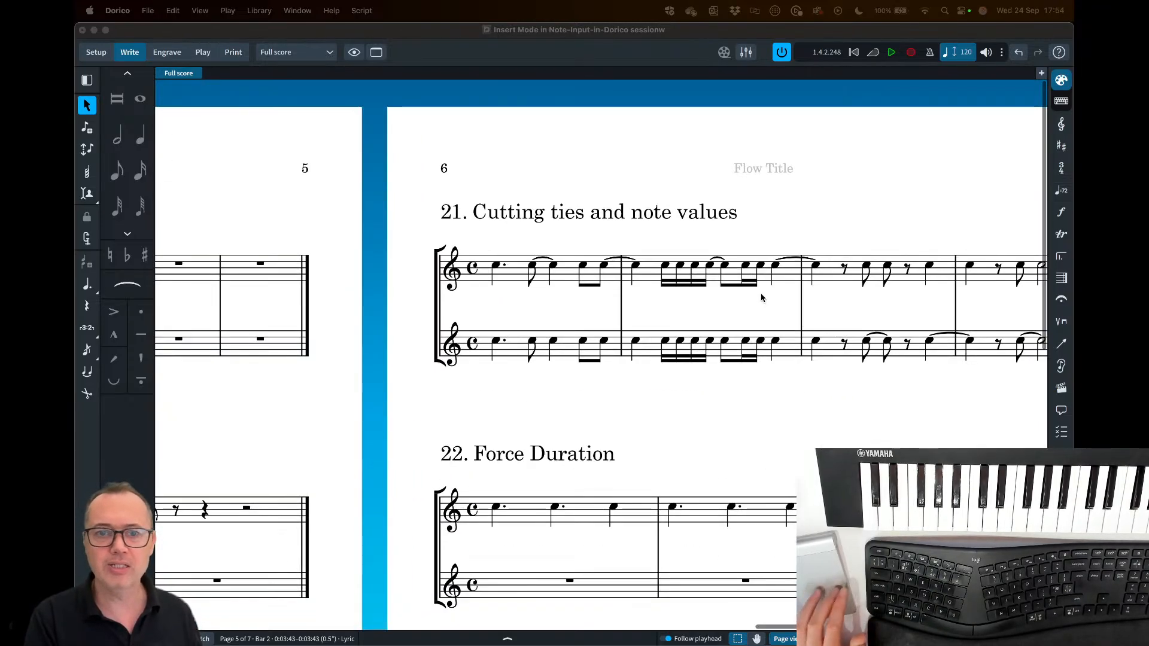
pyautogui.hscroll(5, 760, 298)
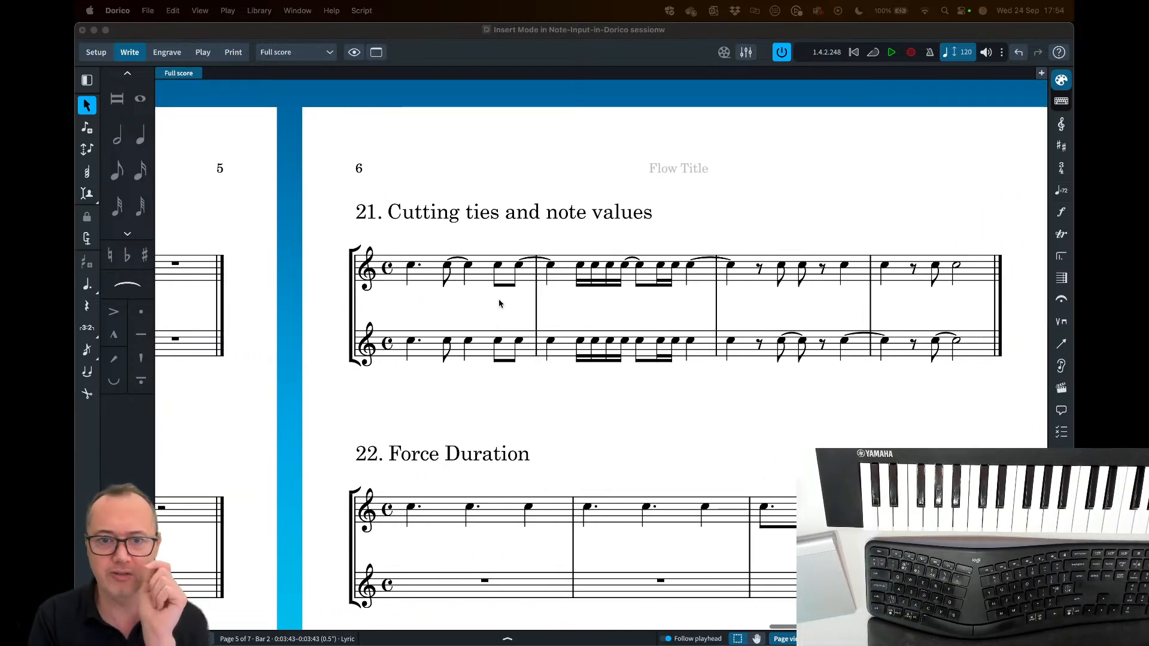
pyautogui.click(447, 267)
pyautogui.click(447, 267)
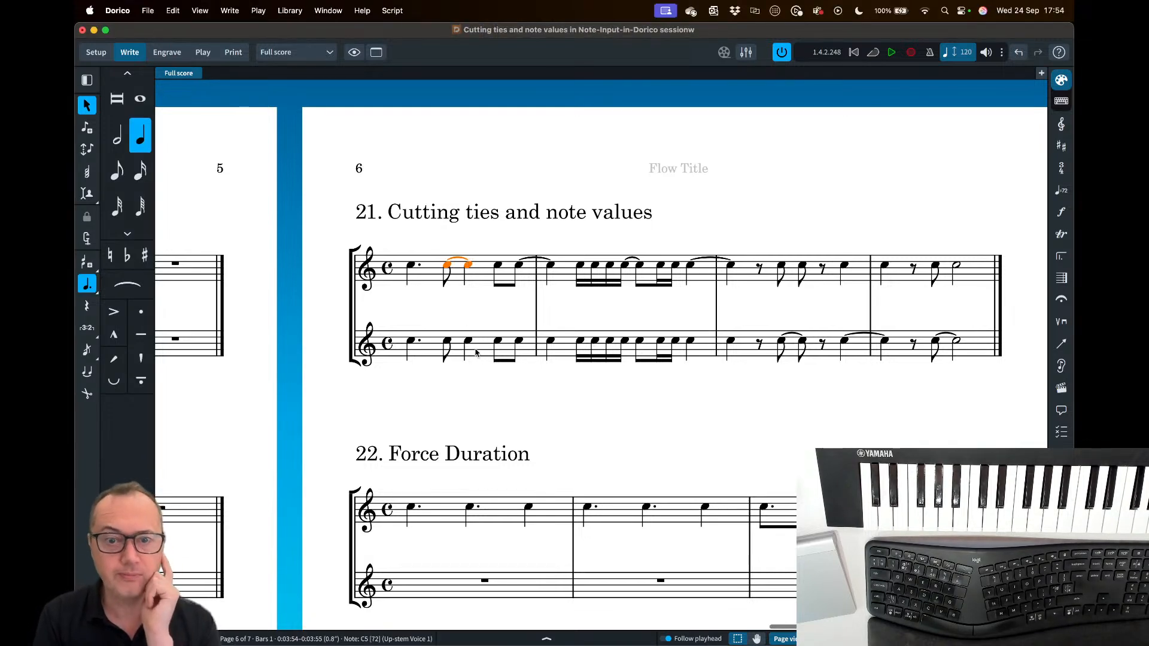
pyautogui.click(445, 342)
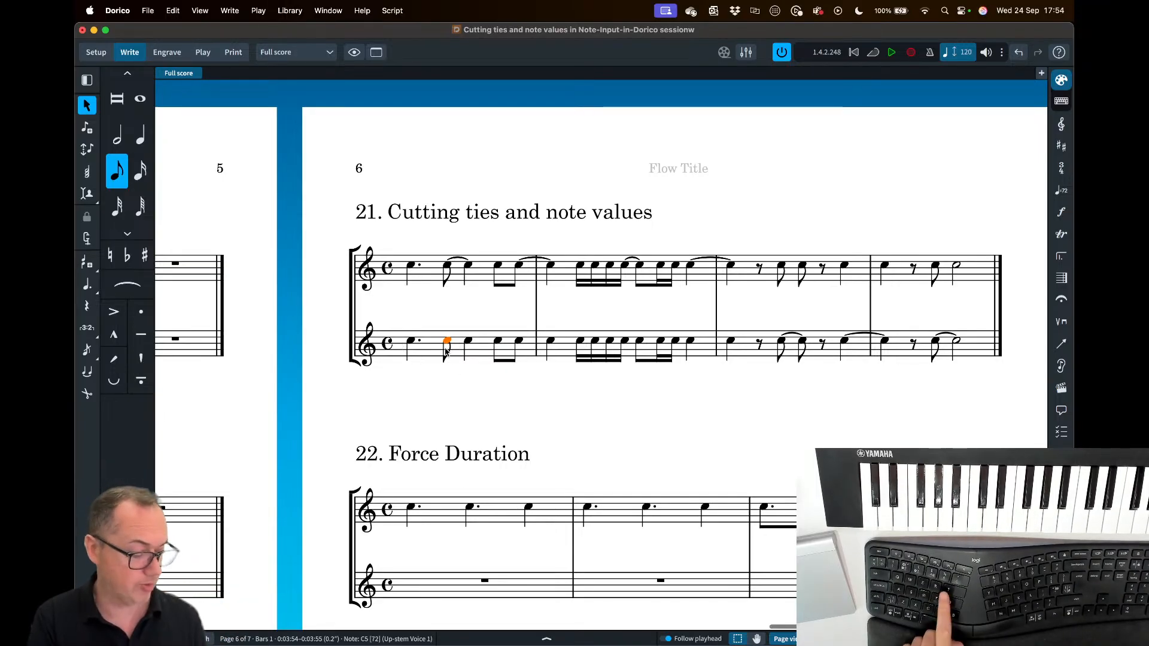
pyautogui.press('6')
pyautogui.press('.')
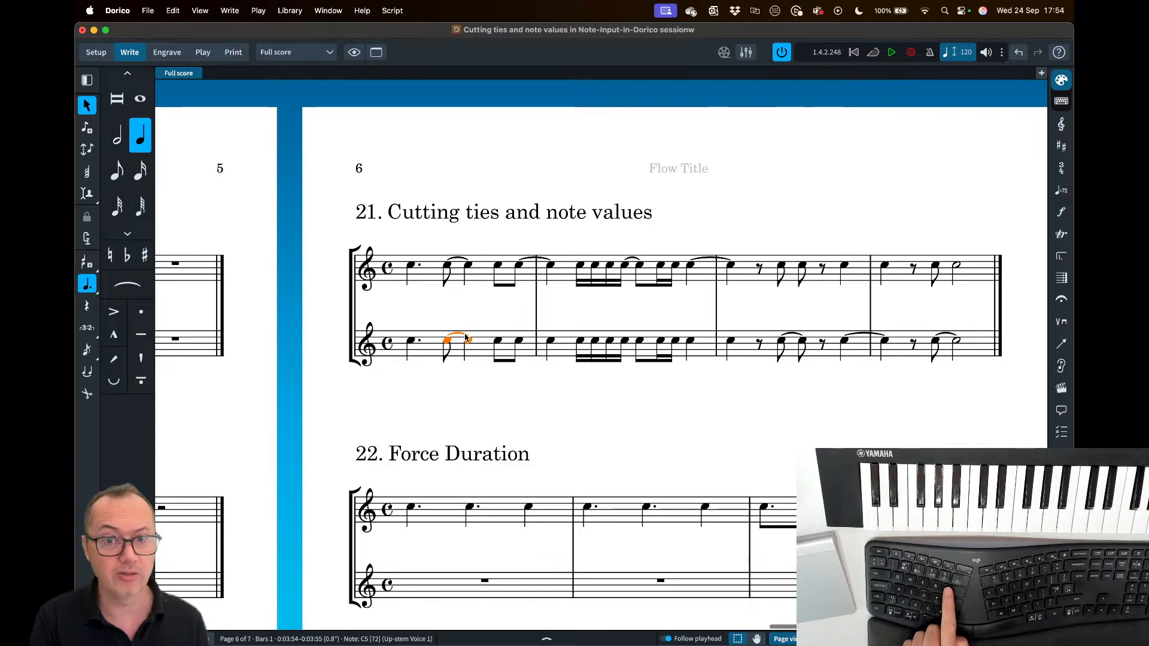
# - In exercise 21's lower staff, lengthen bar 1's last note to a dotted quarter, bar 2's fourth sixteenth to a dotted eighth, and its last note to a half
pyautogui.click(518, 342)
pyautogui.press('6')
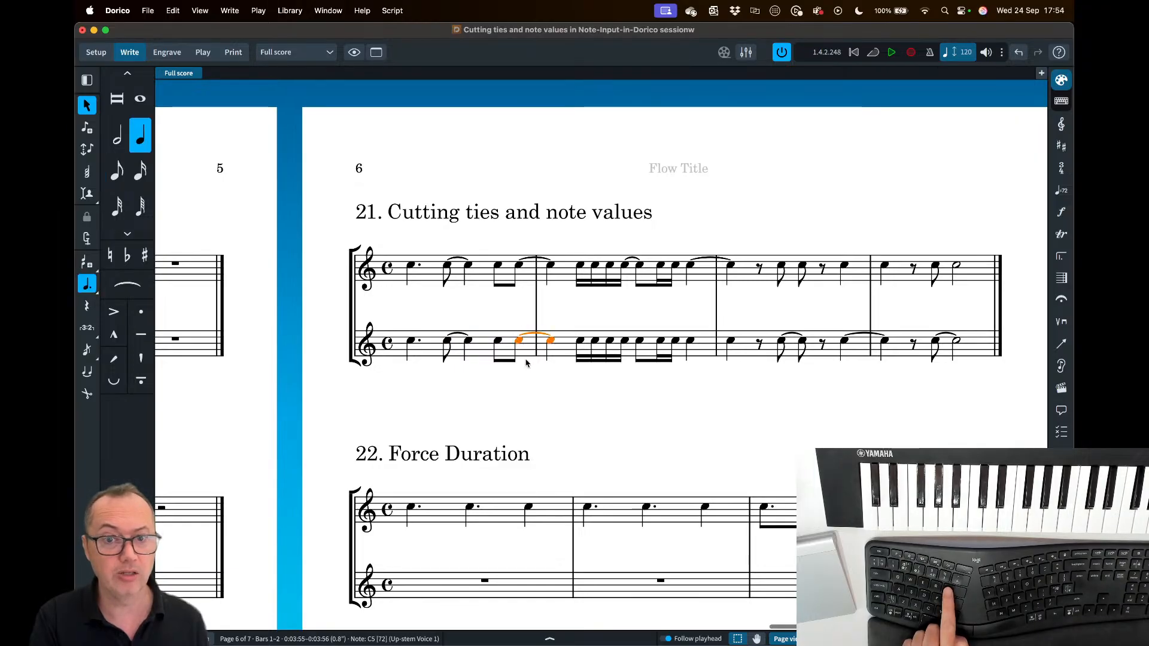
pyautogui.click(626, 341)
pyautogui.click(689, 342)
pyautogui.press('7')
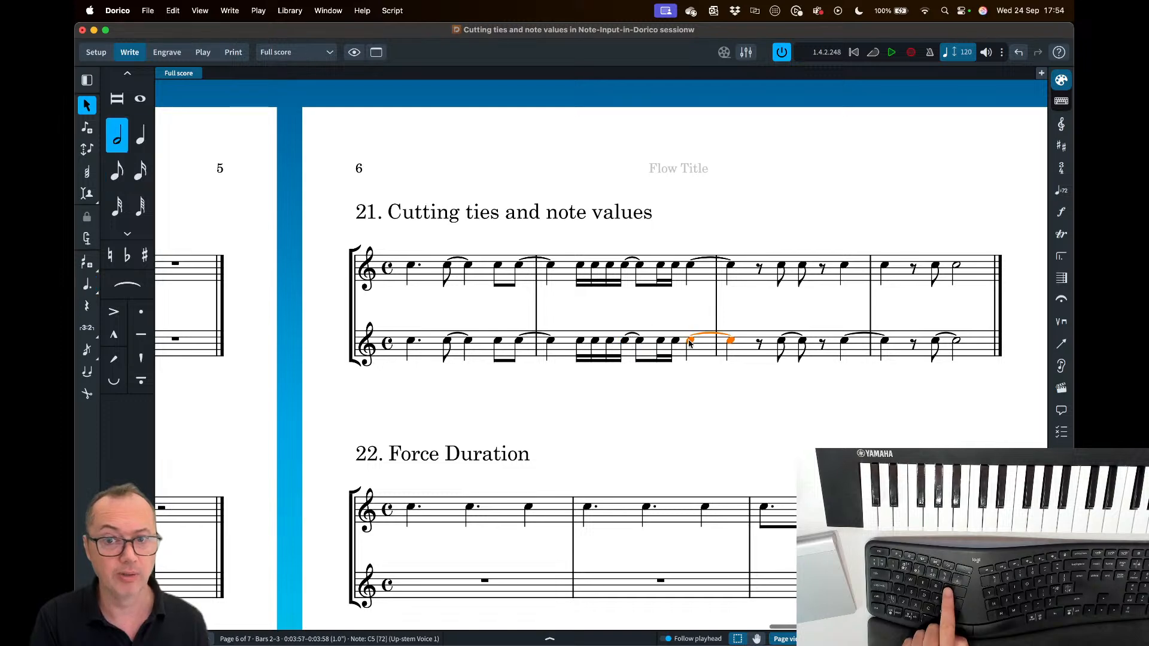
# - Delete the notes starting in bar 1 of exercise 21's lower staff and enter two dotted quarter note Cs from its start
pyautogui.click(482, 343)
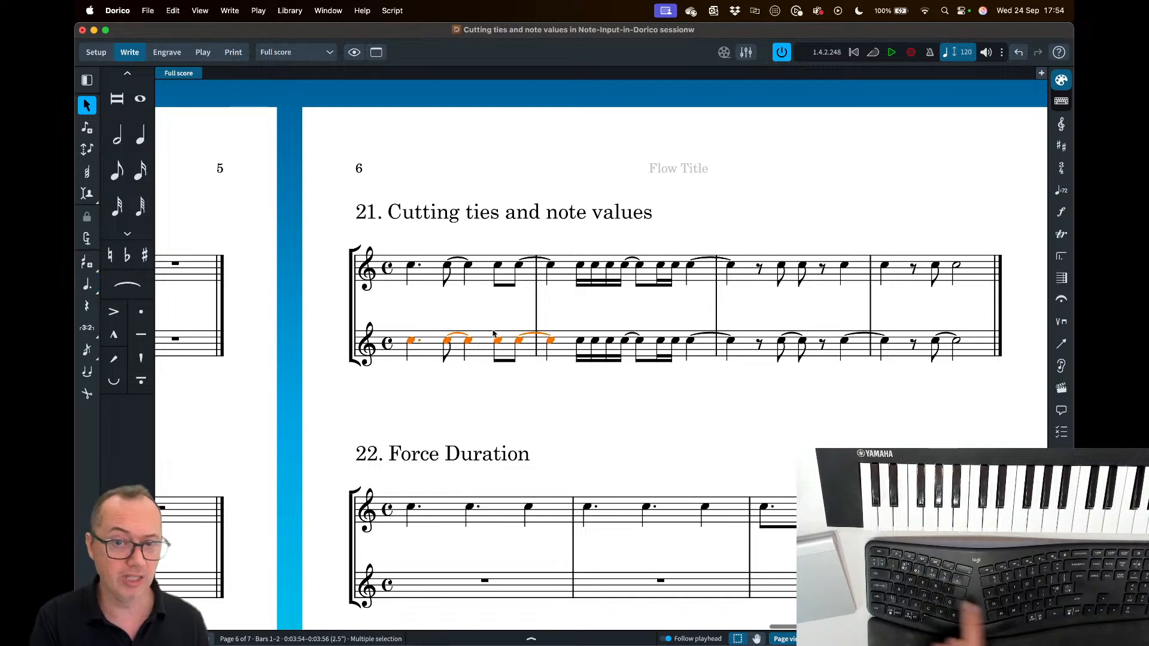
pyautogui.press('Delete')
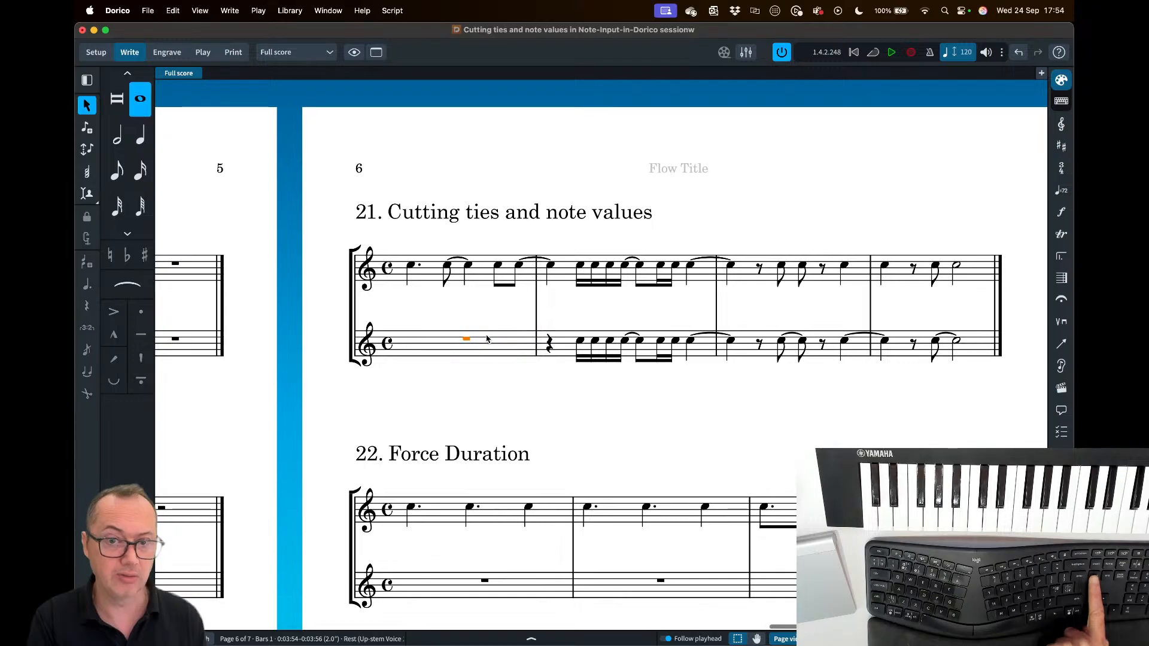
pyautogui.hotkey('shift', 'n')
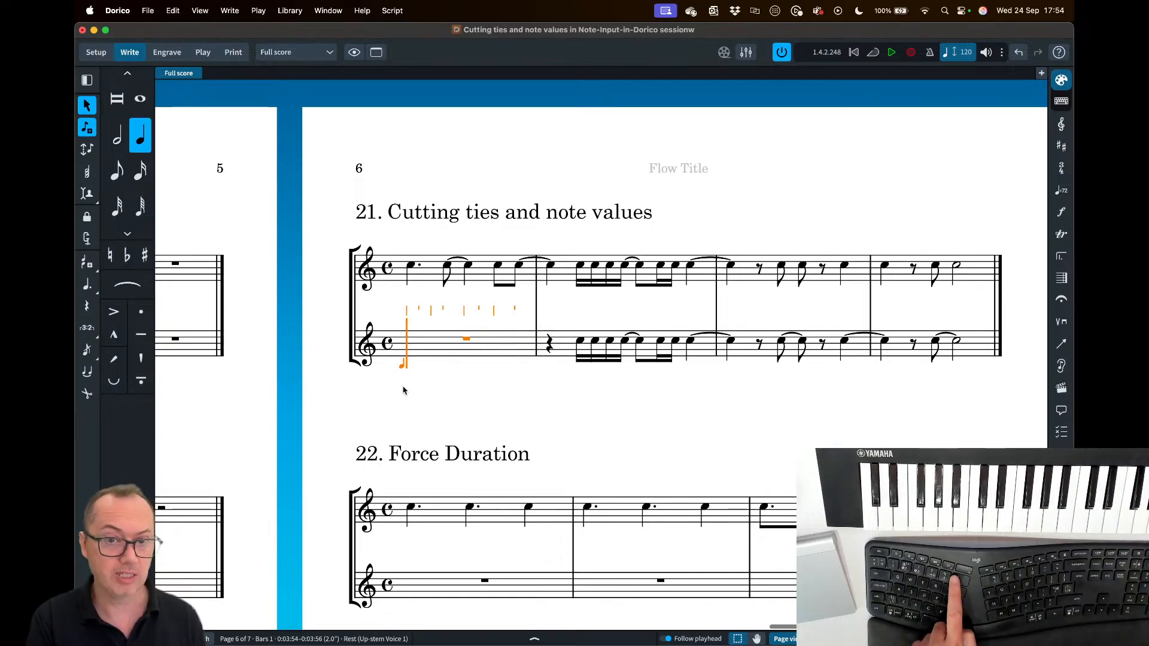
pyautogui.press('o')
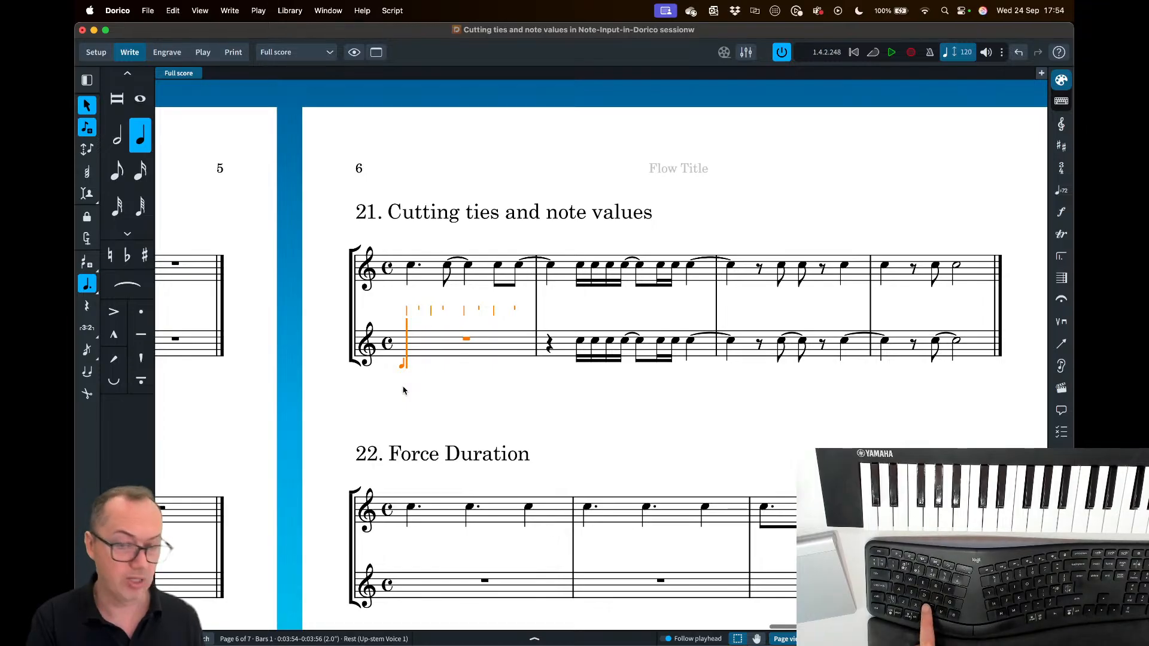
pyautogui.press('c')
pyautogui.press('c')
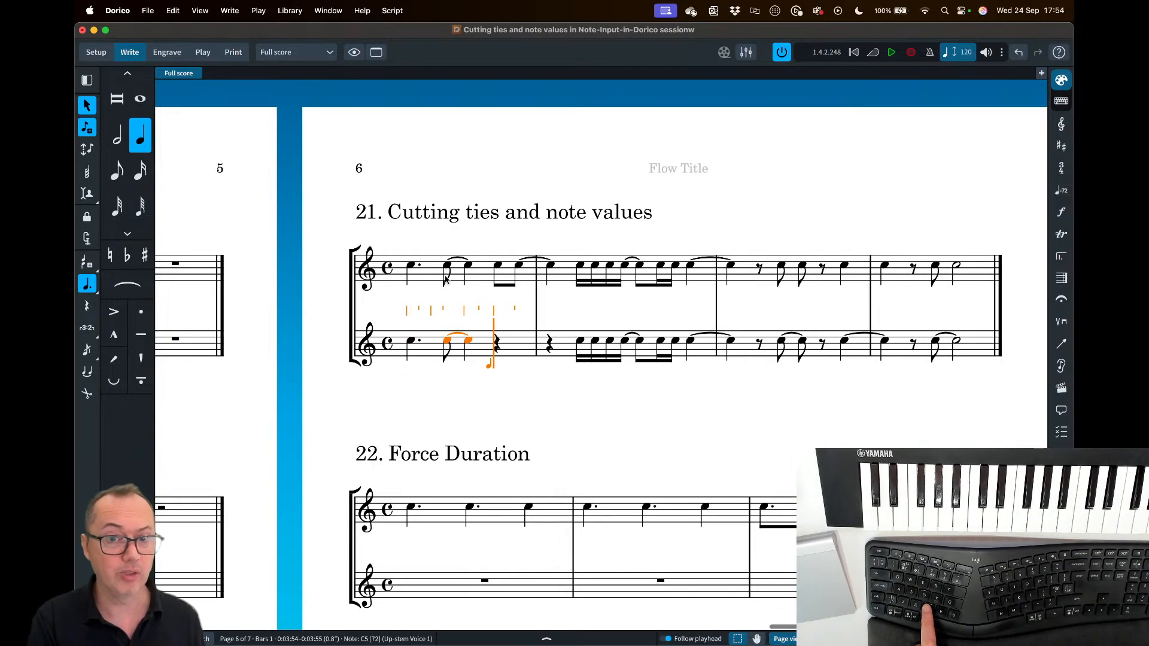
# - Complete bar 1 of exercise 21's lower staff with an eighth note C and a dotted quarter C extending into bar 2
pyautogui.press('o')
pyautogui.press('6')
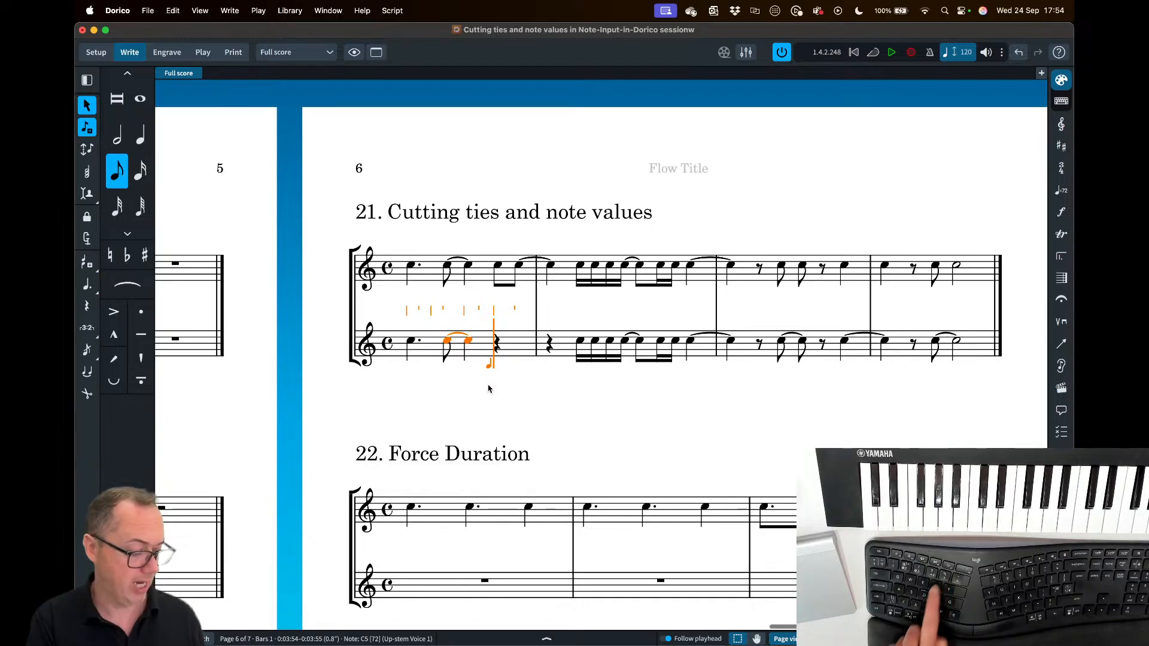
pyautogui.press('c')
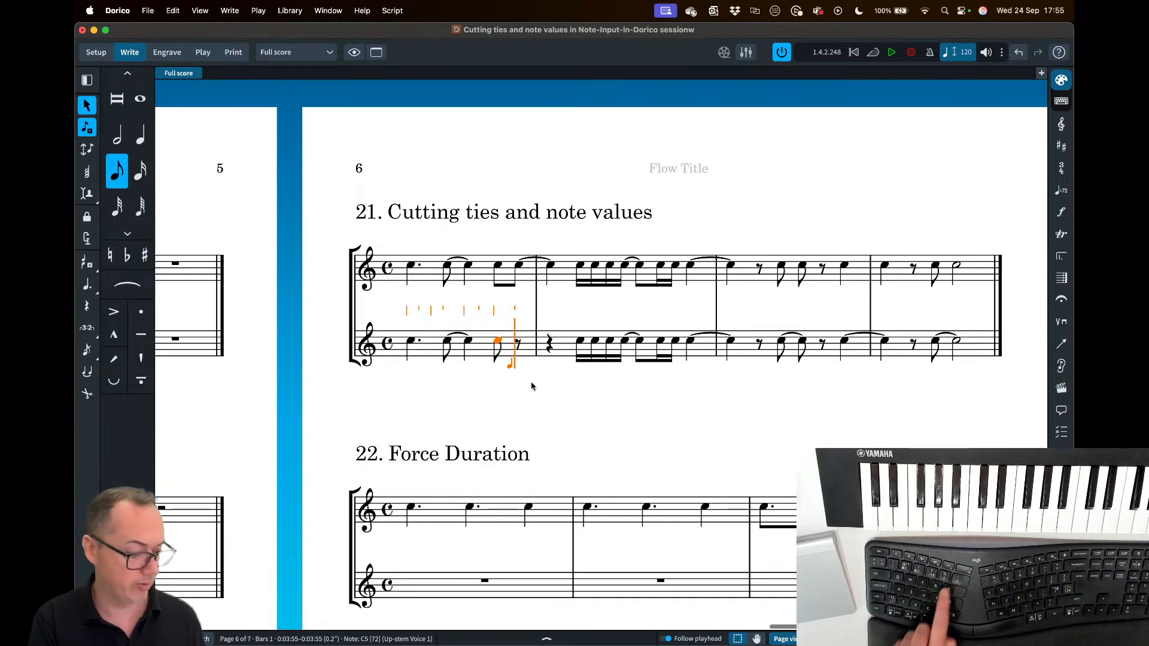
pyautogui.press('o')
pyautogui.press('7')
pyautogui.press('c')
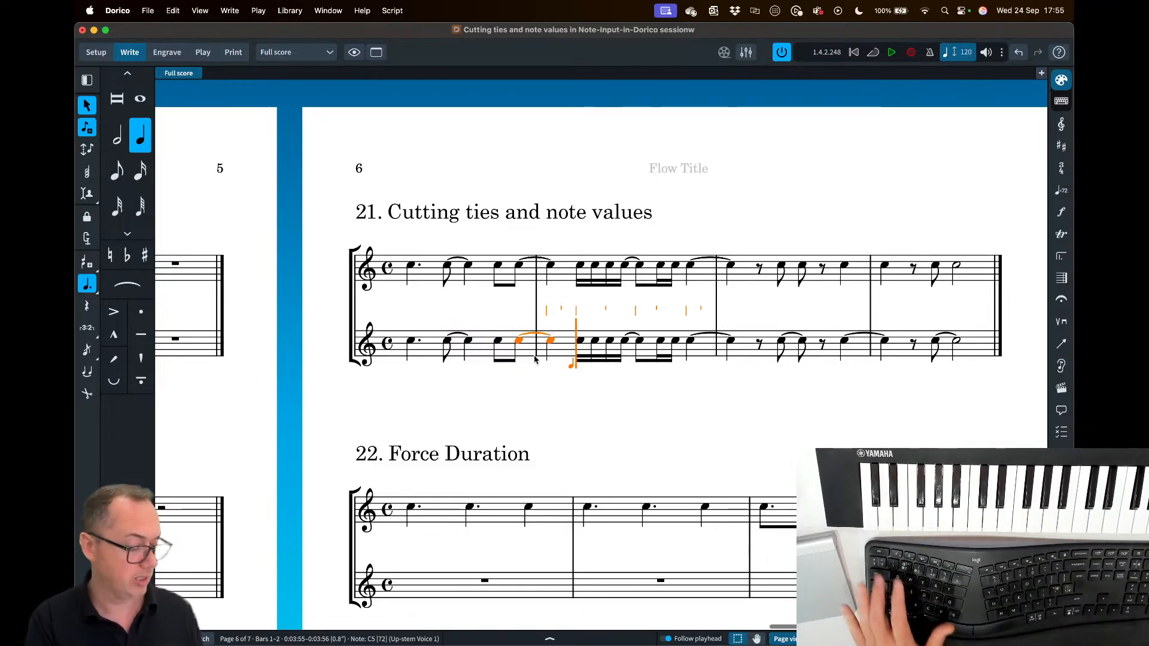
pyautogui.press('Escape')
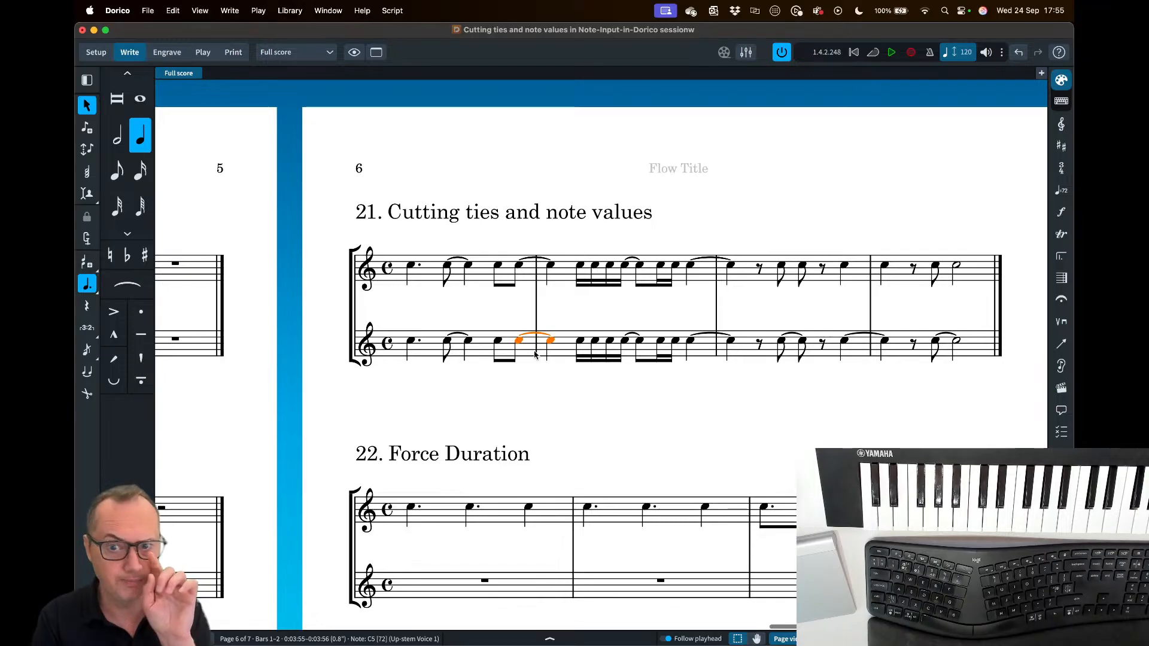
# - Cut the tie in bar 3 of exercise 21's lower staff, splitting the tied note into two separate eighth notes
pyautogui.click(782, 348)
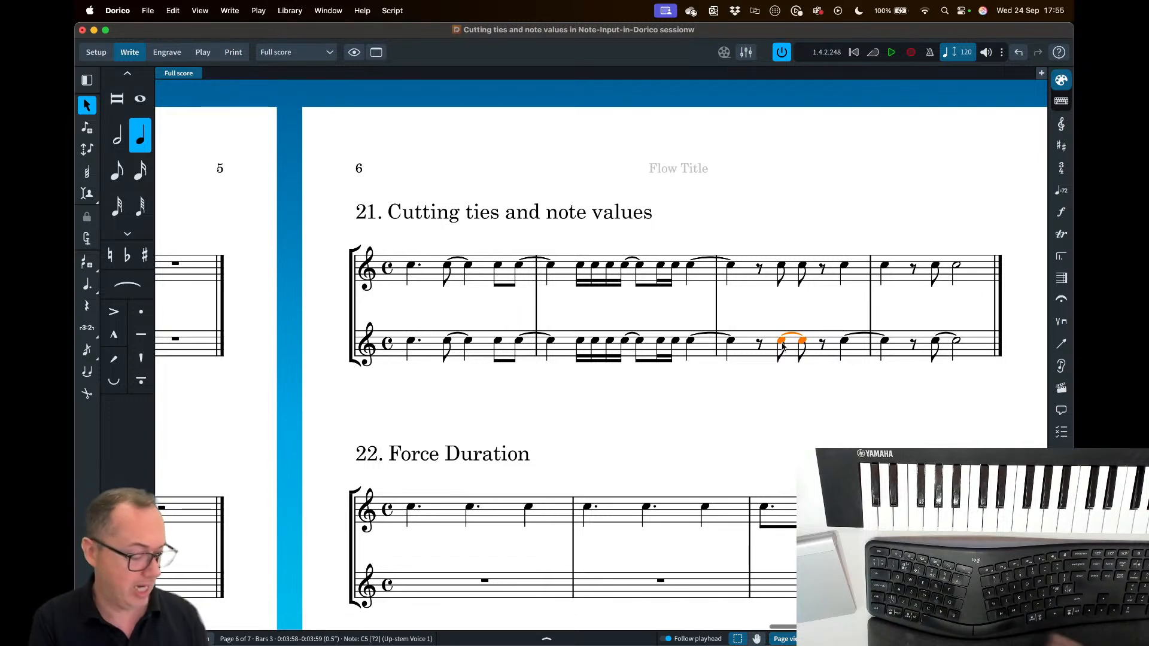
pyautogui.press('5')
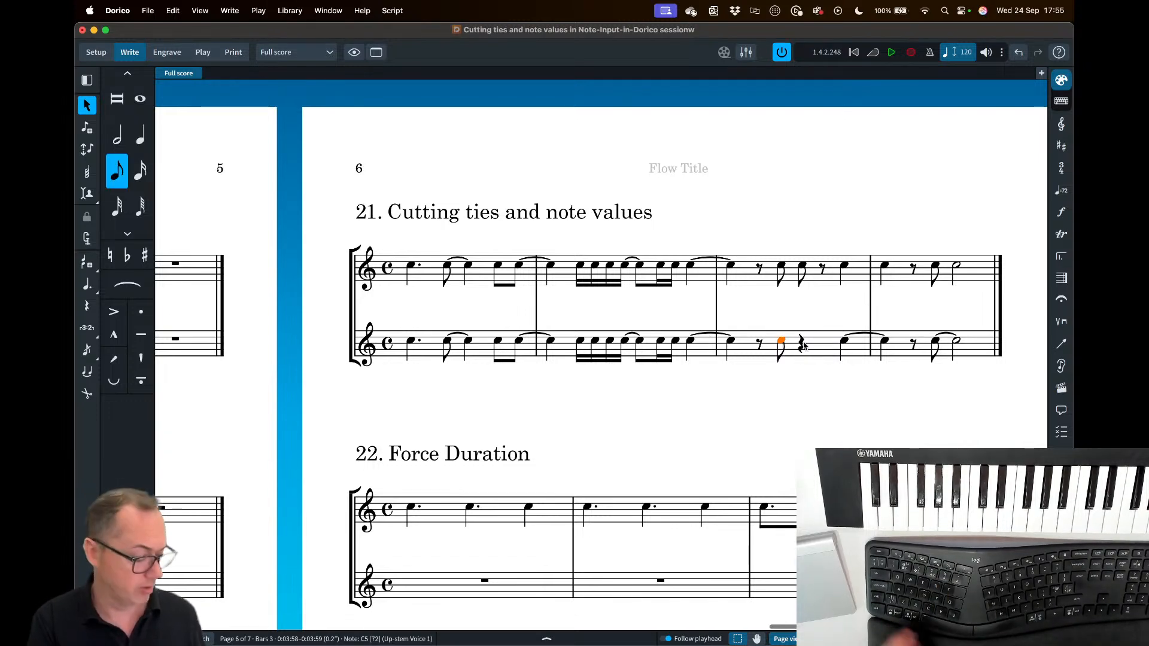
pyautogui.press('6')
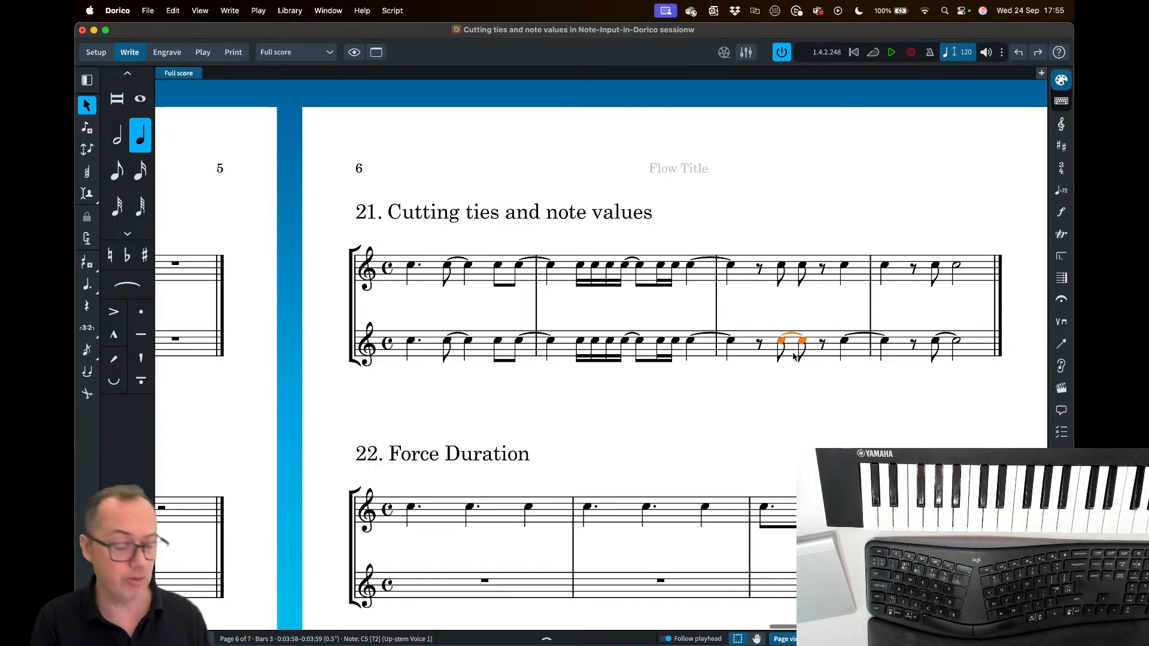
pyautogui.press('u')
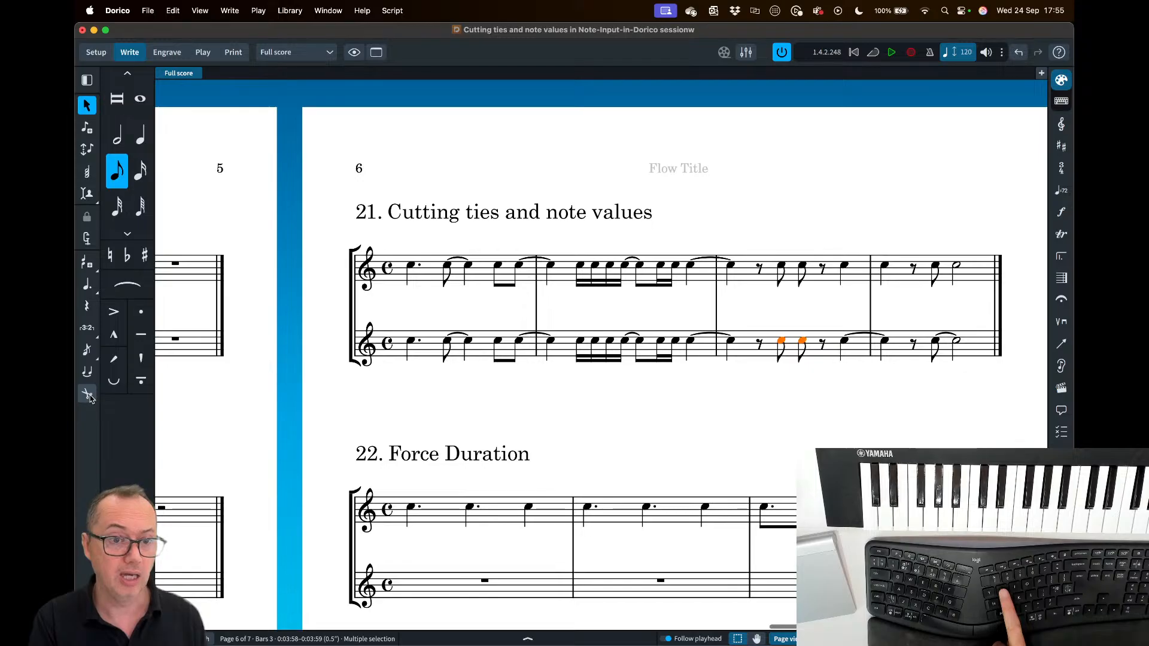
# - Cut the tie between bars 3 and 4 and the tie into the final half note in exercise 21's lower staff
pyautogui.click(843, 345)
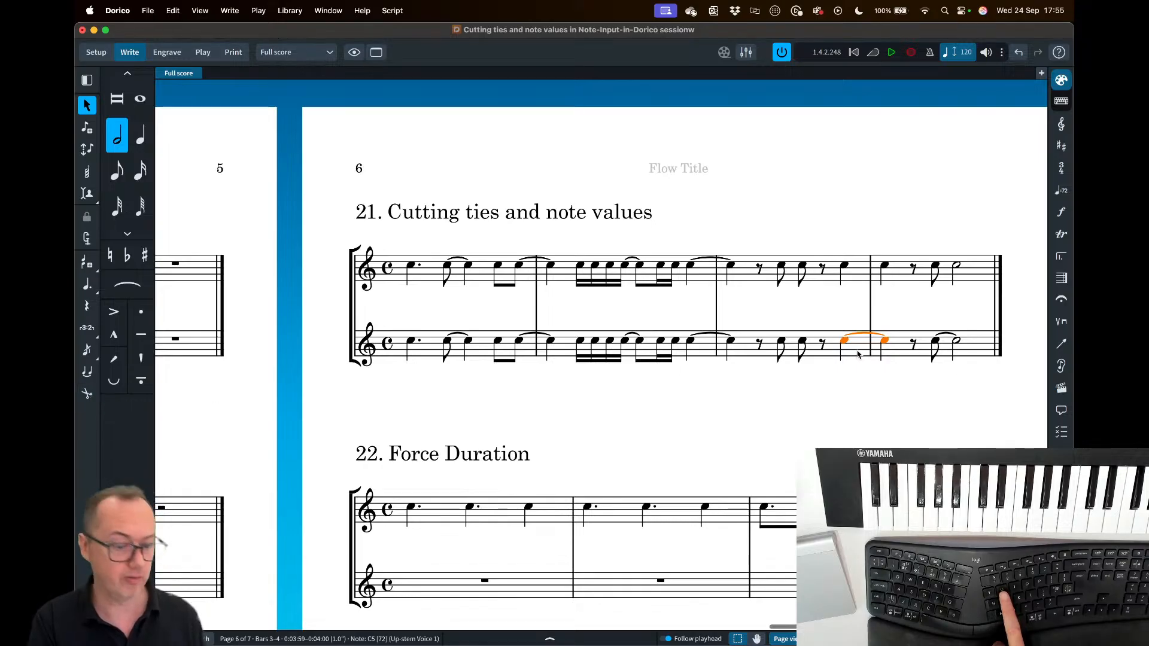
pyautogui.press('u')
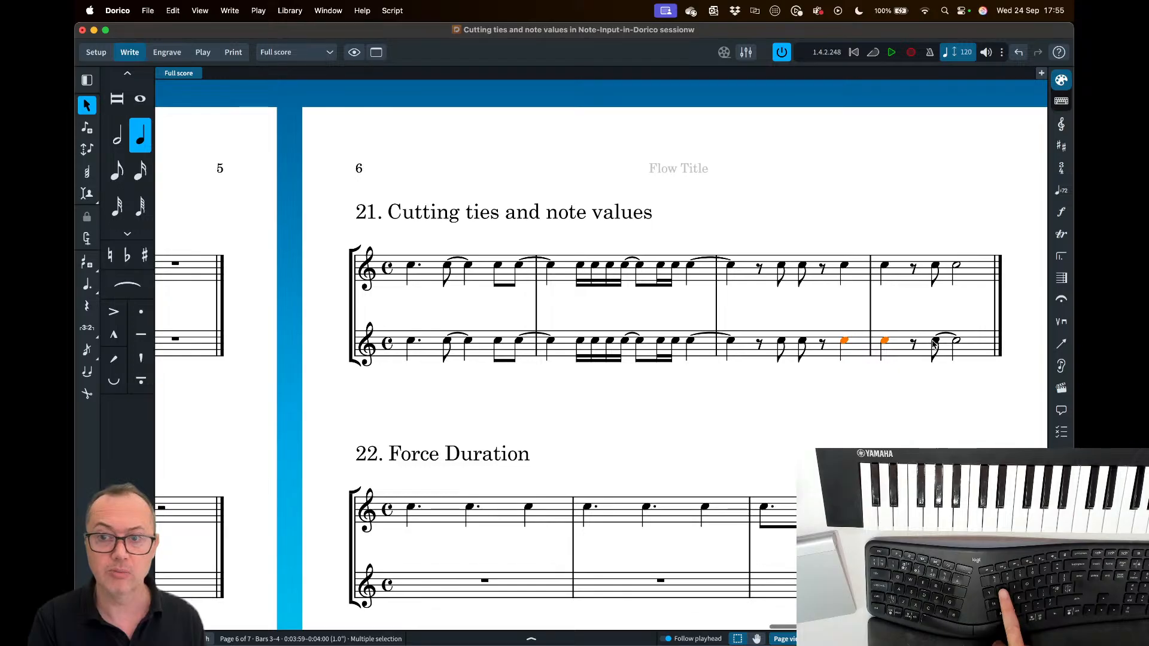
pyautogui.click(933, 342)
pyautogui.press('u')
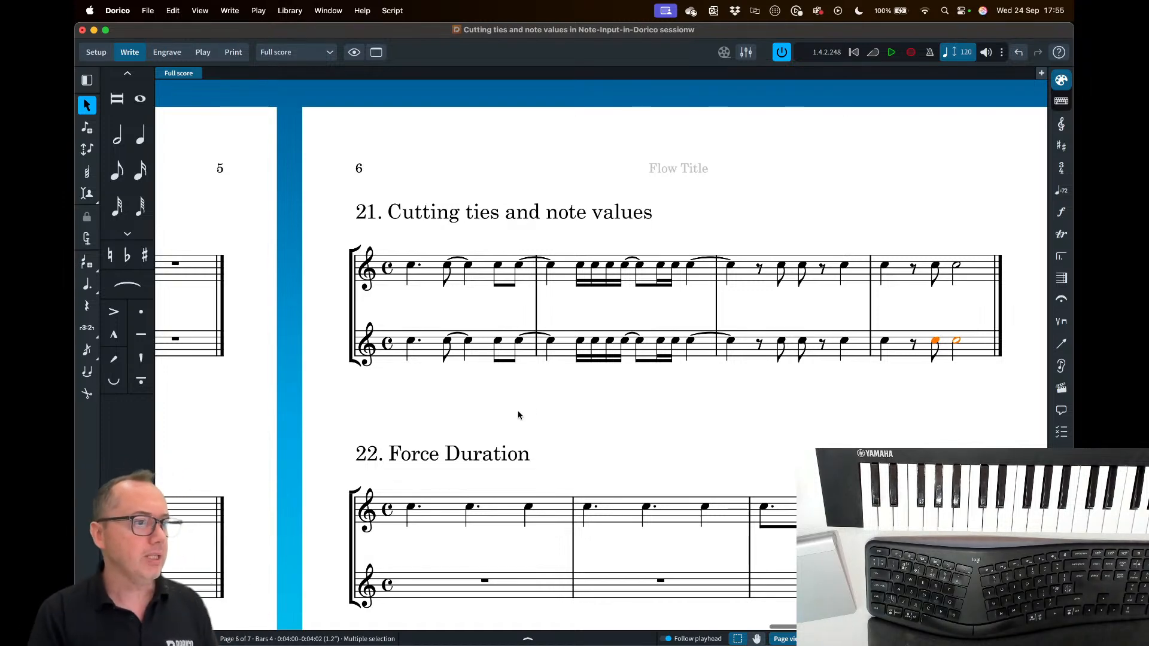
# - Examine the duration setting of bar 1's notes in exercise 22's upper staff, and compare their notation with exercise 21
pyautogui.scroll(-5, 519, 409)
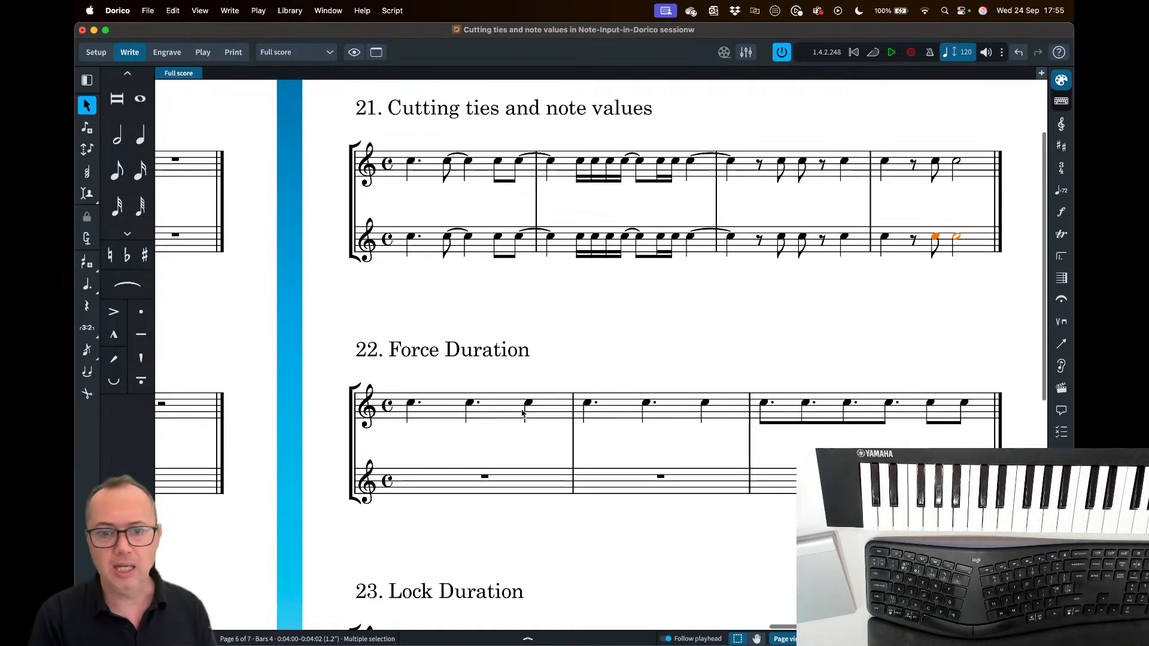
pyautogui.scroll(-1, 426, 378)
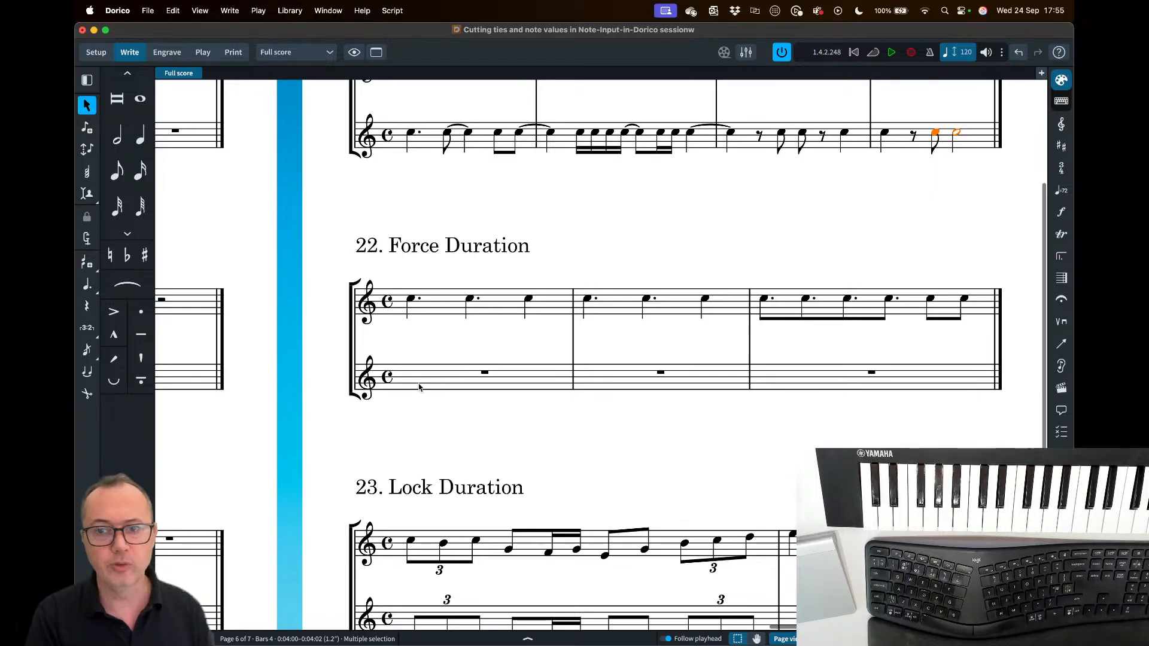
pyautogui.click(438, 305)
pyautogui.press('o')
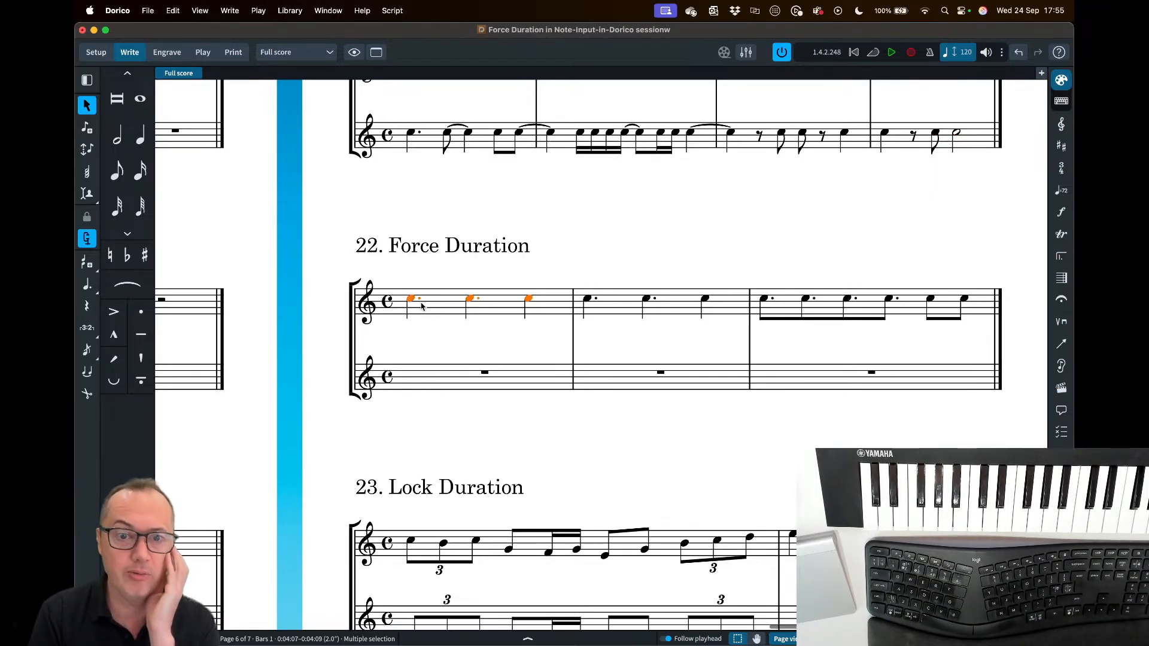
pyautogui.scroll(4, 395, 308)
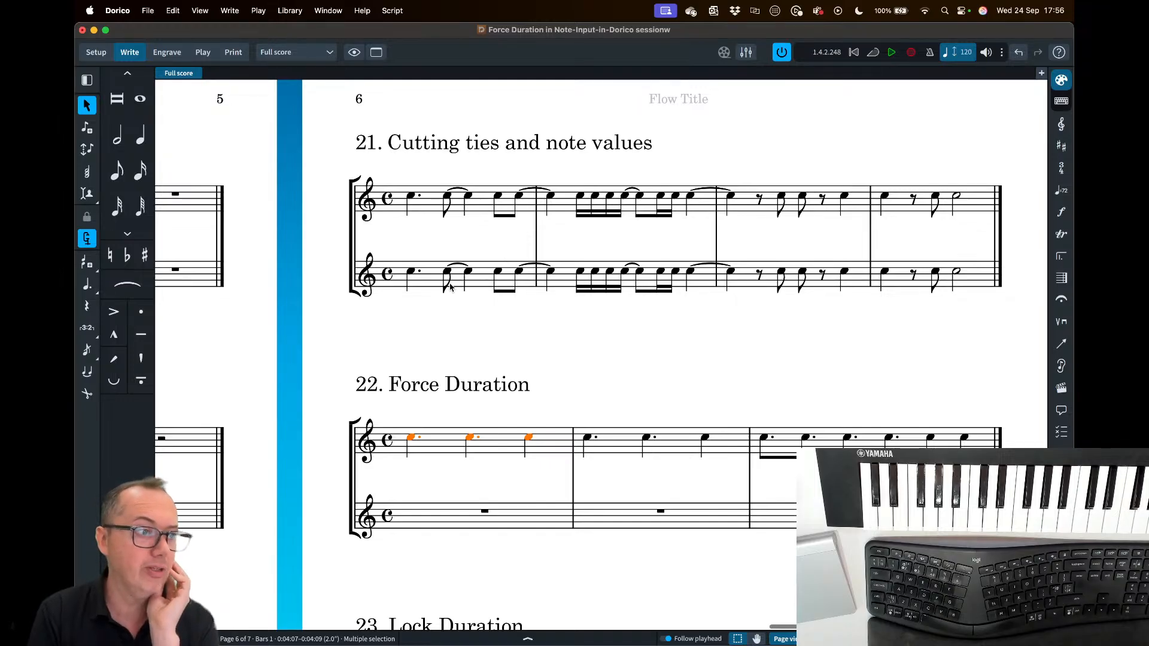
pyautogui.scroll(-2, 450, 287)
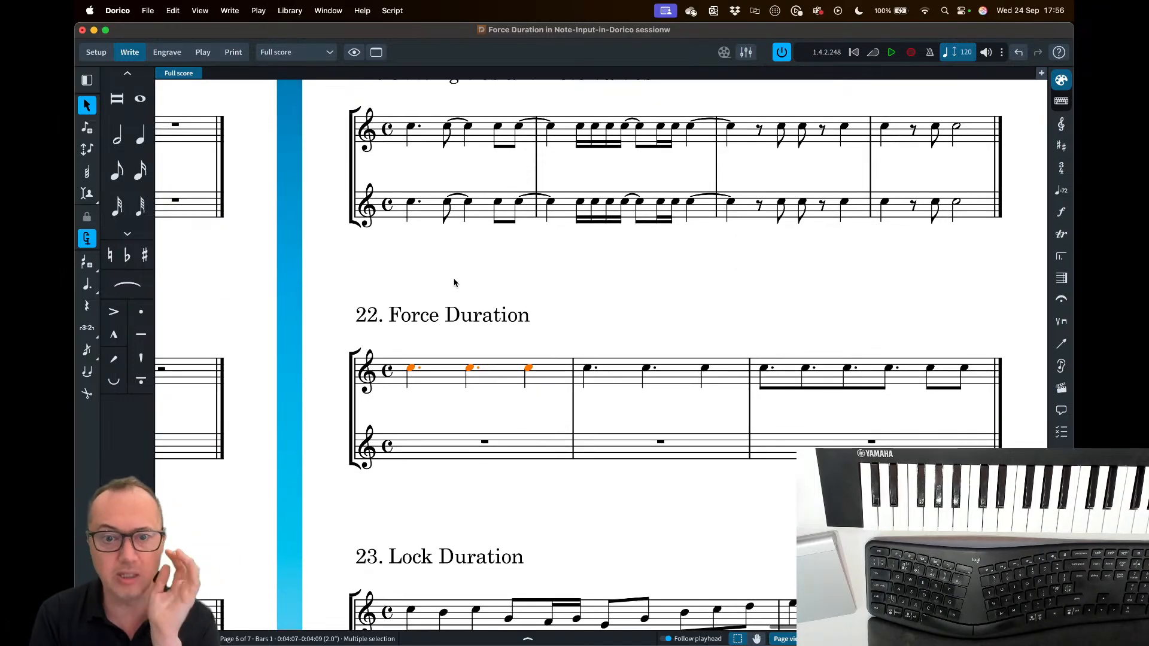
# - With Force Duration on, enter two dotted quarter note Cs and a plain quarter note C in bar 1 of exercise 22's lower staff
pyautogui.doubleClick(406, 449)
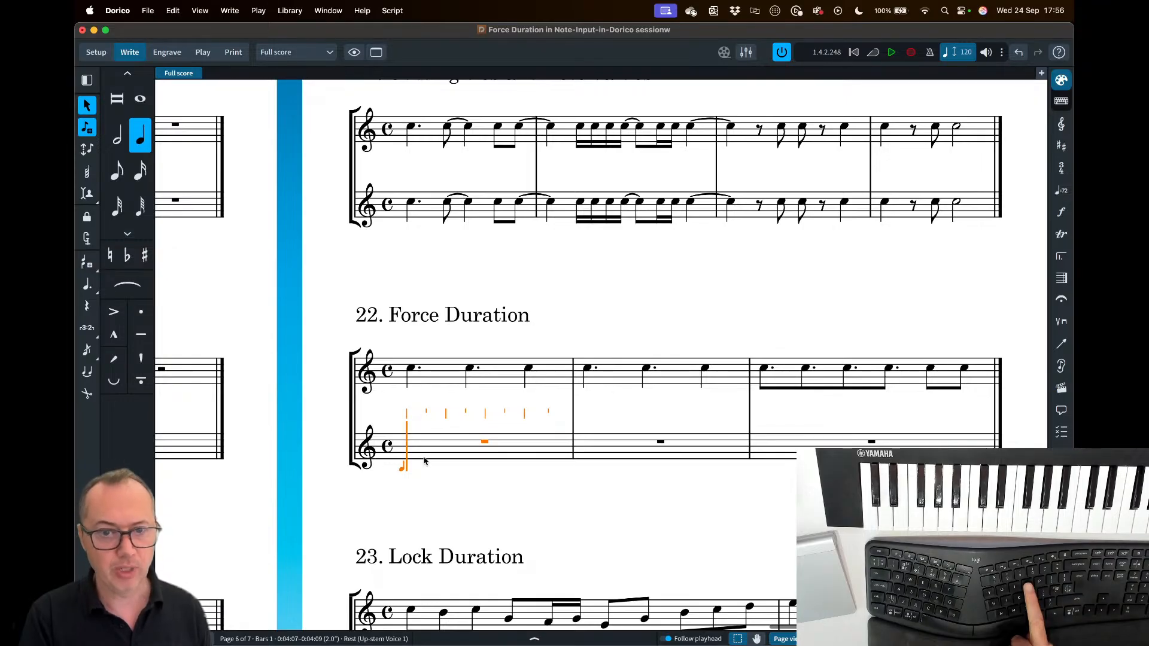
pyautogui.scroll(-4, 425, 461)
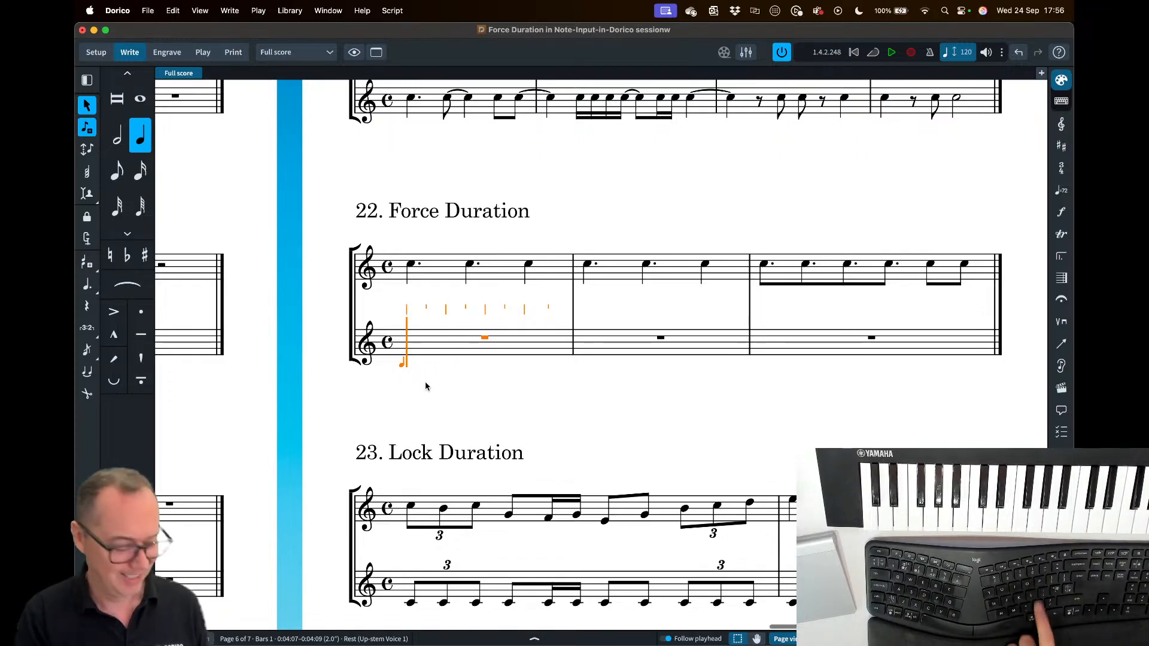
pyautogui.press('o')
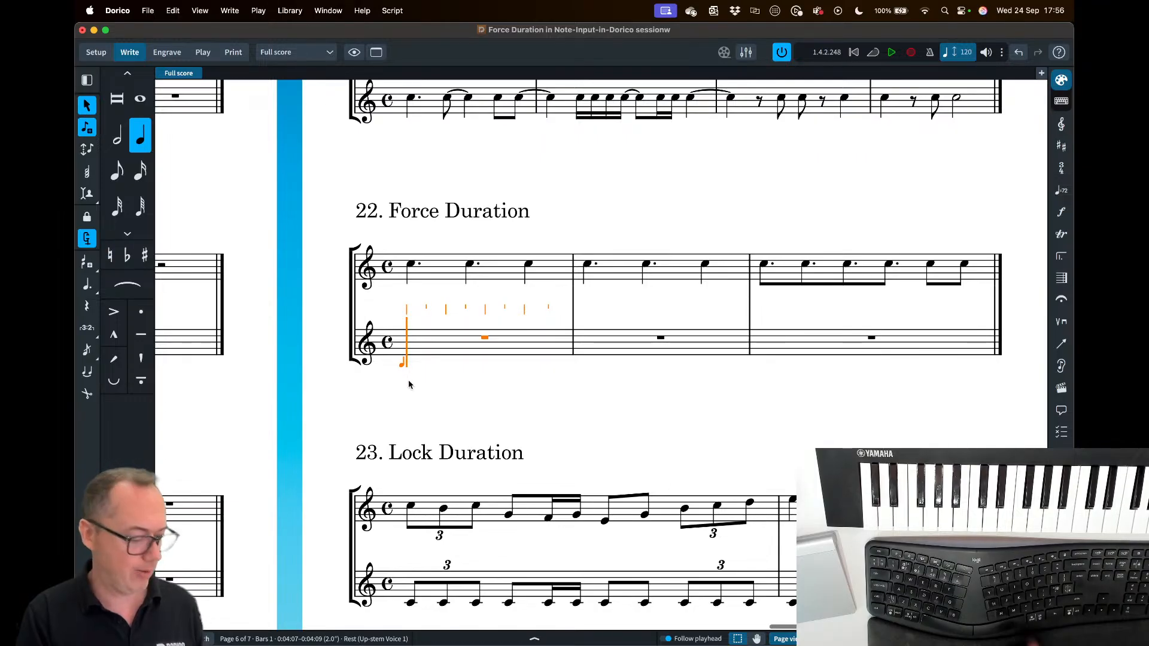
pyautogui.press('.')
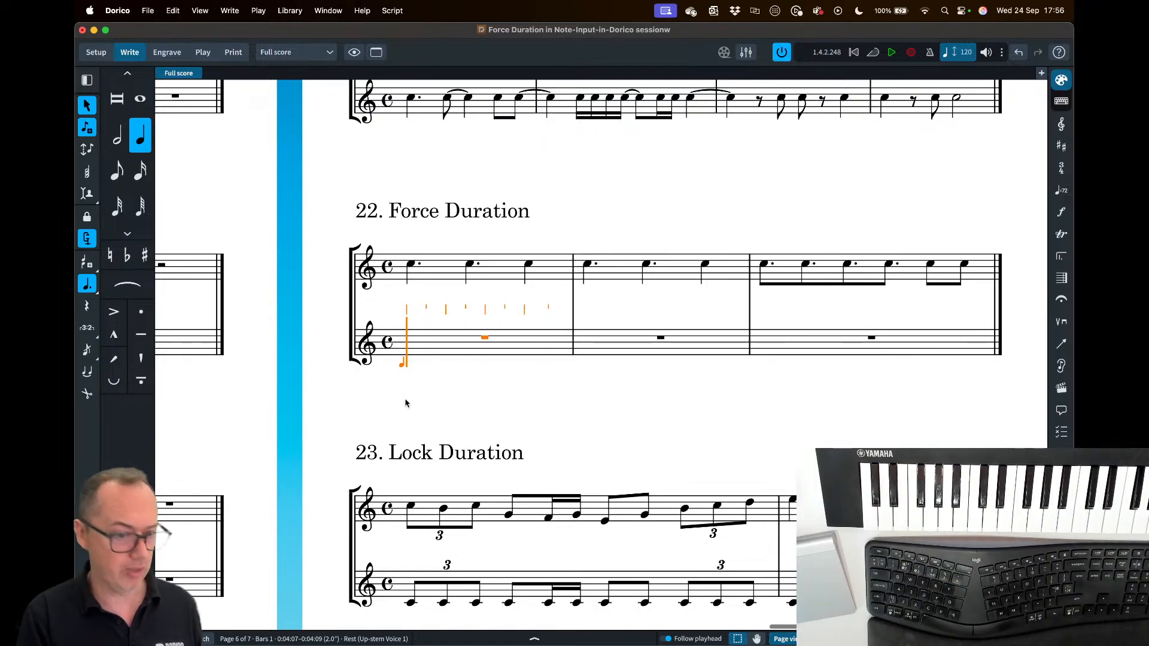
pyautogui.press('c')
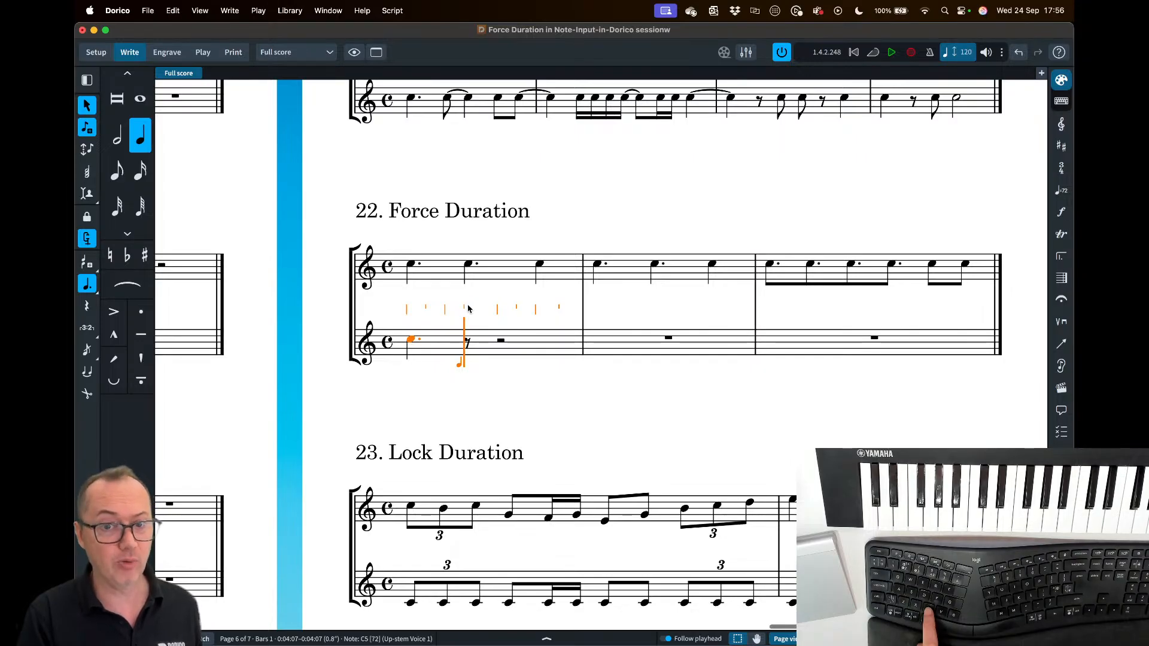
pyautogui.press('c')
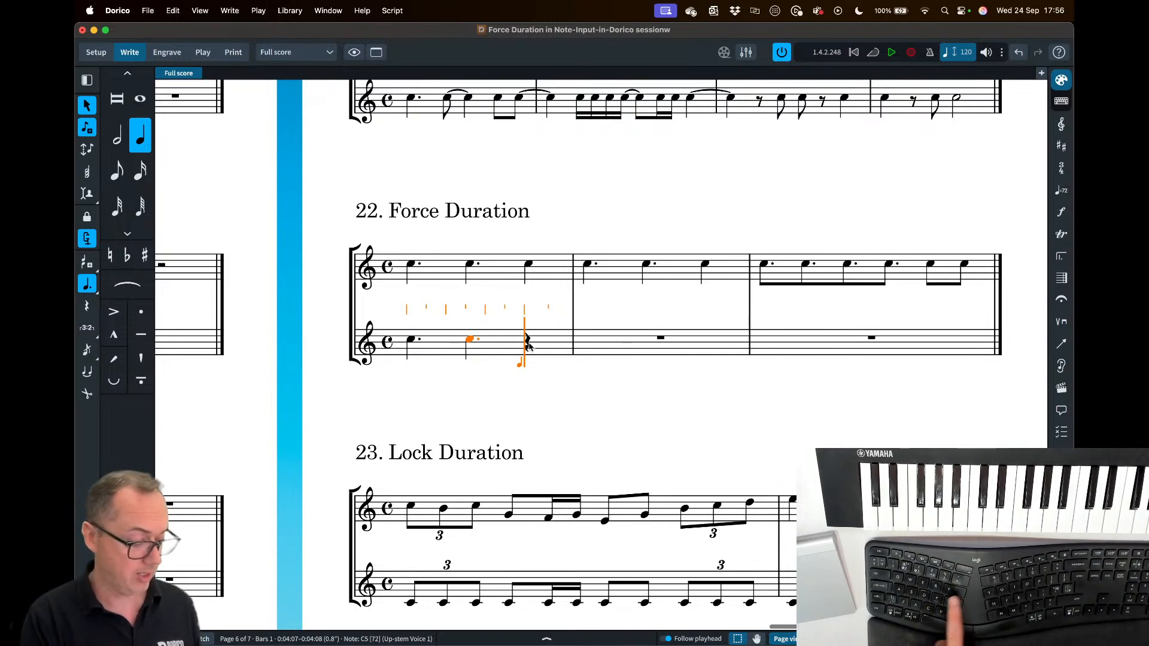
pyautogui.press('.')
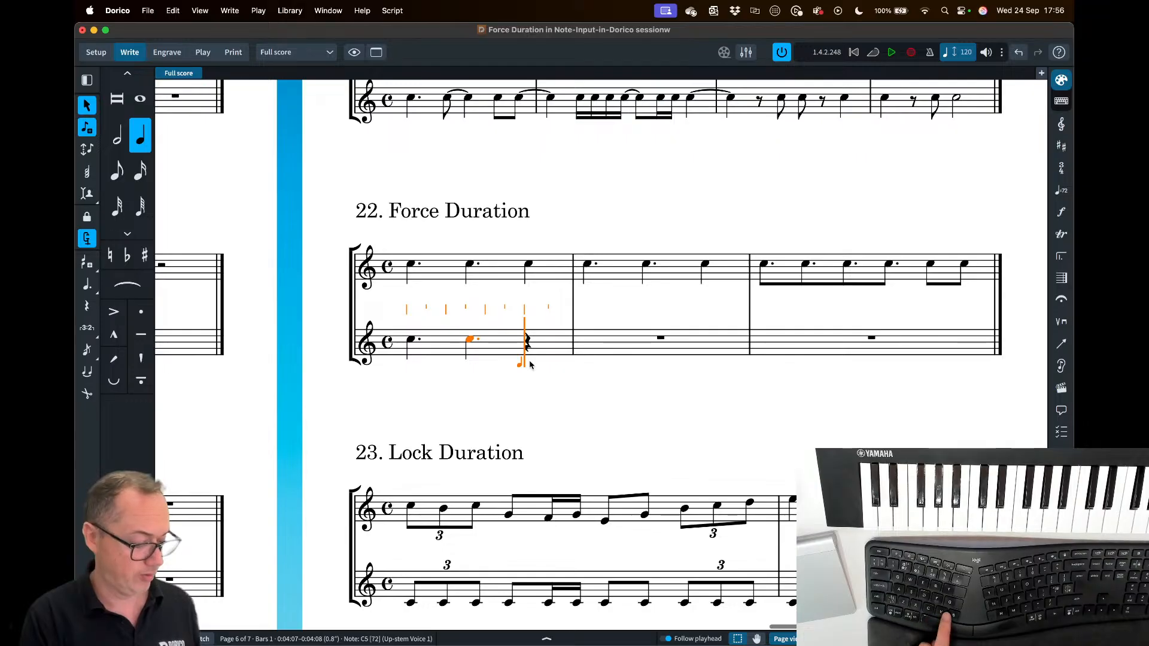
pyautogui.press('c')
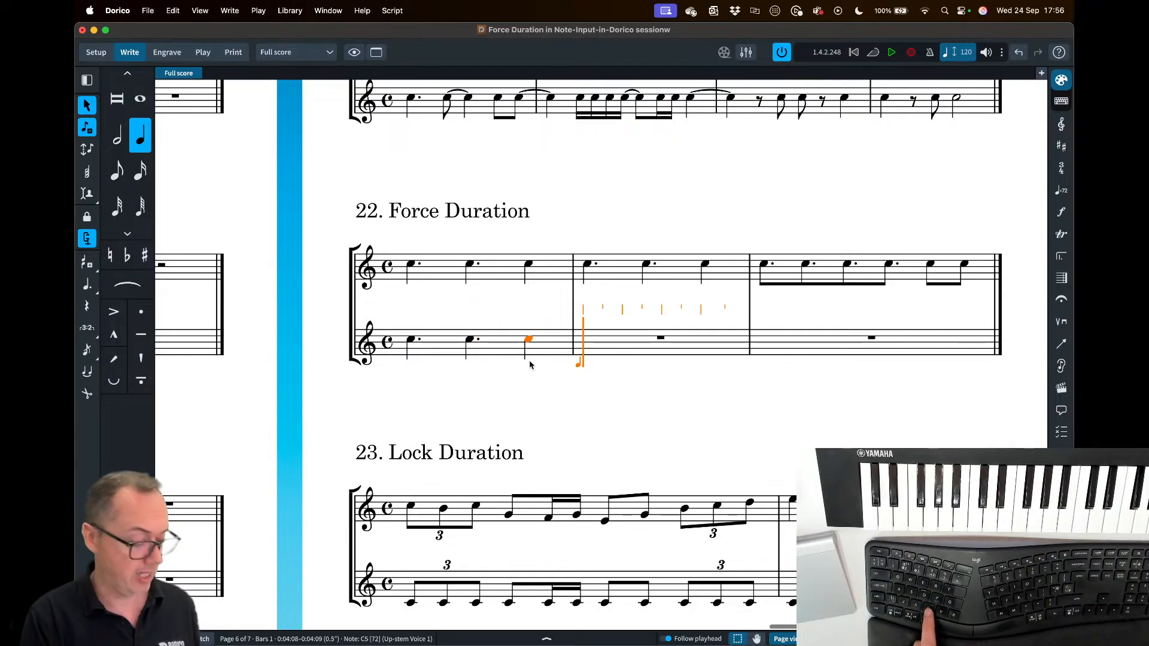
# - In exercise 22's lower staff, enter a forced dotted quarter C at bar 2's start and four forced dotted eighth Cs from bar 3's start
pyautogui.press('.')
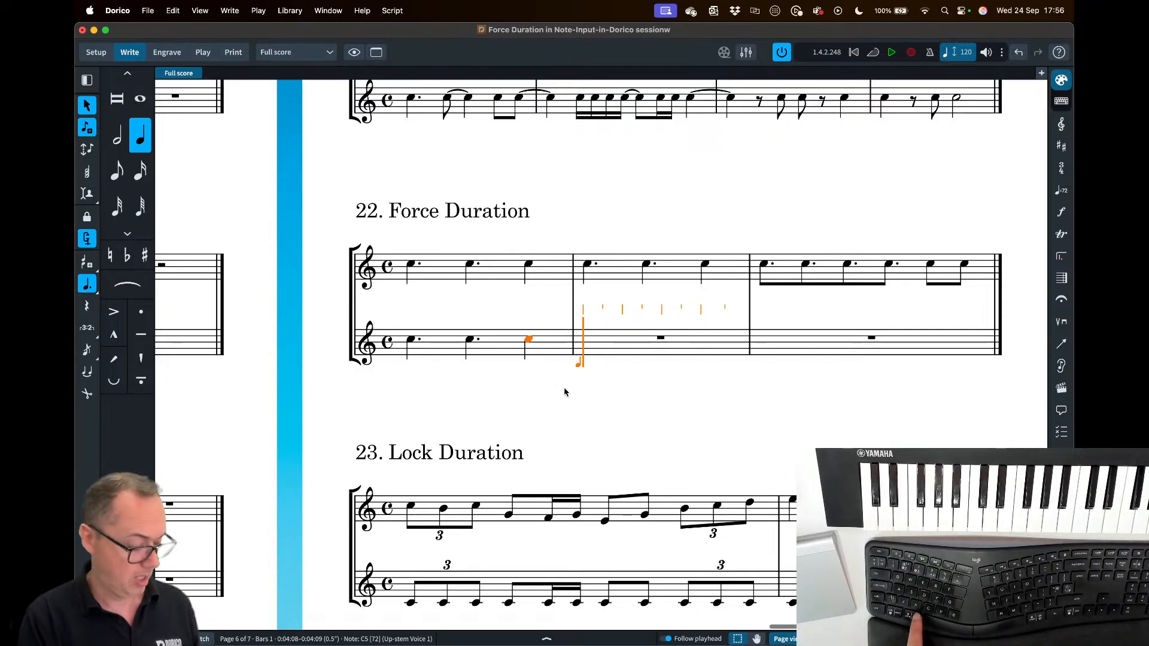
pyautogui.press('c')
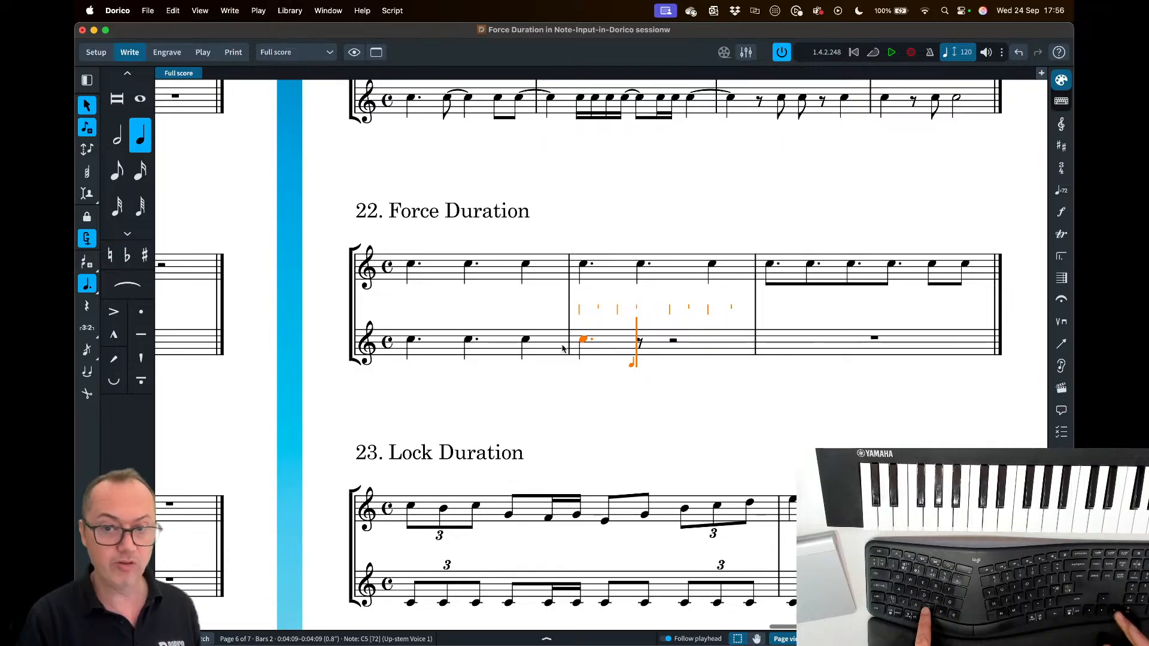
pyautogui.press('Right')
pyautogui.press('Right')
pyautogui.press('Right')
pyautogui.press('Right')
pyautogui.press('Right')
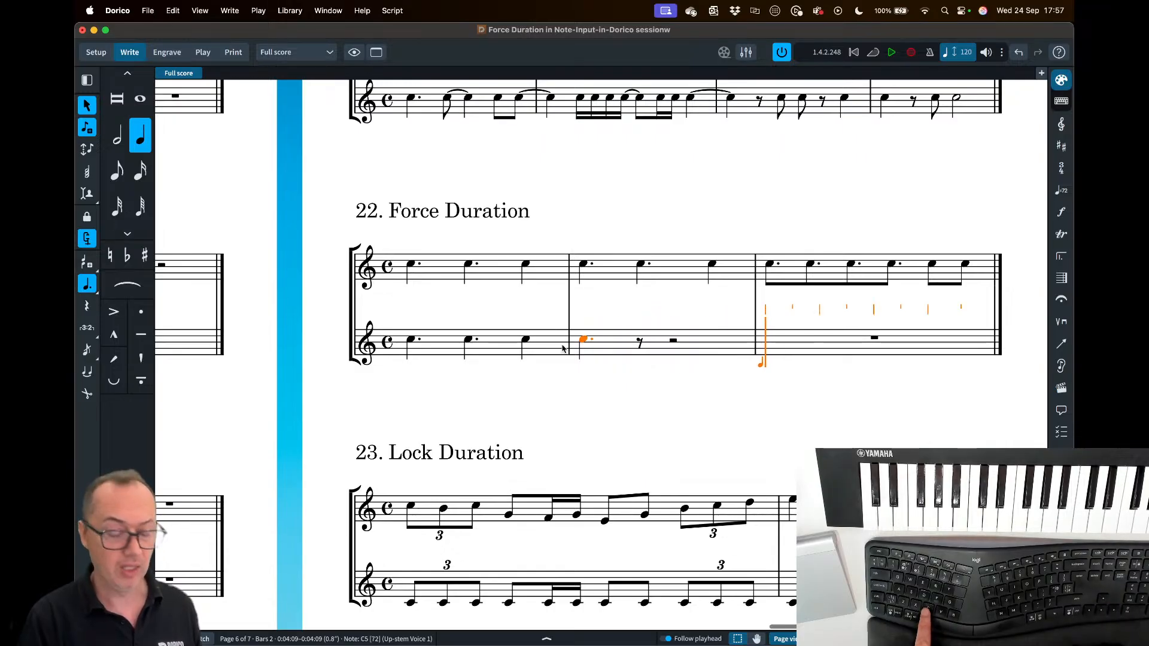
pyautogui.press('5')
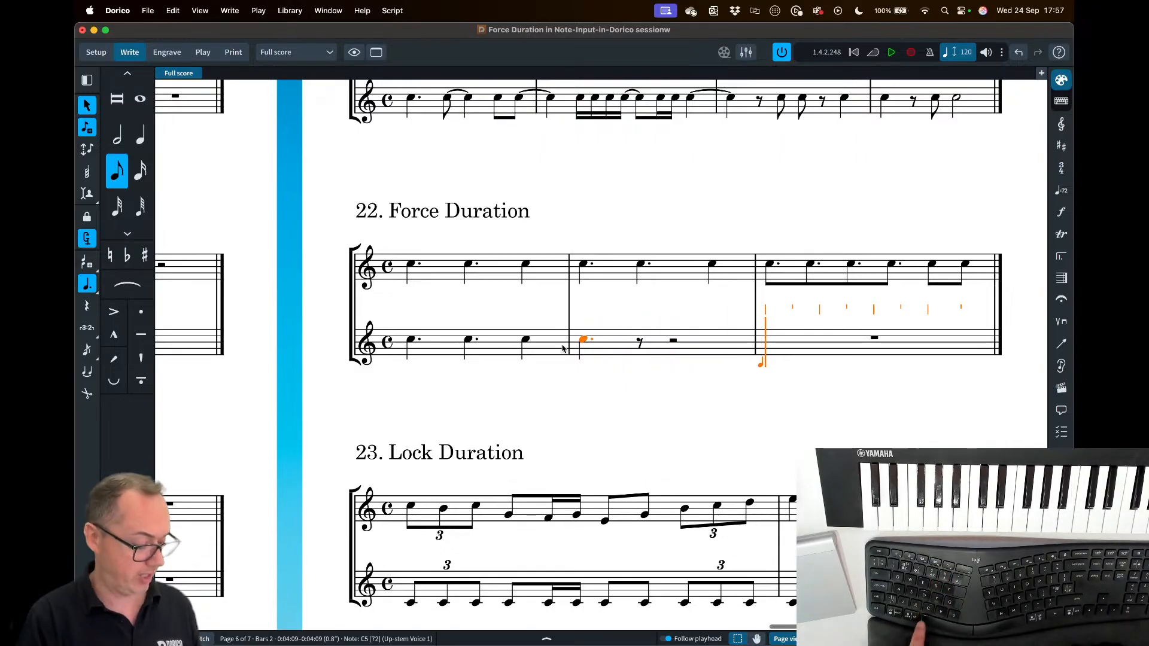
pyautogui.press('c')
pyautogui.press('c')
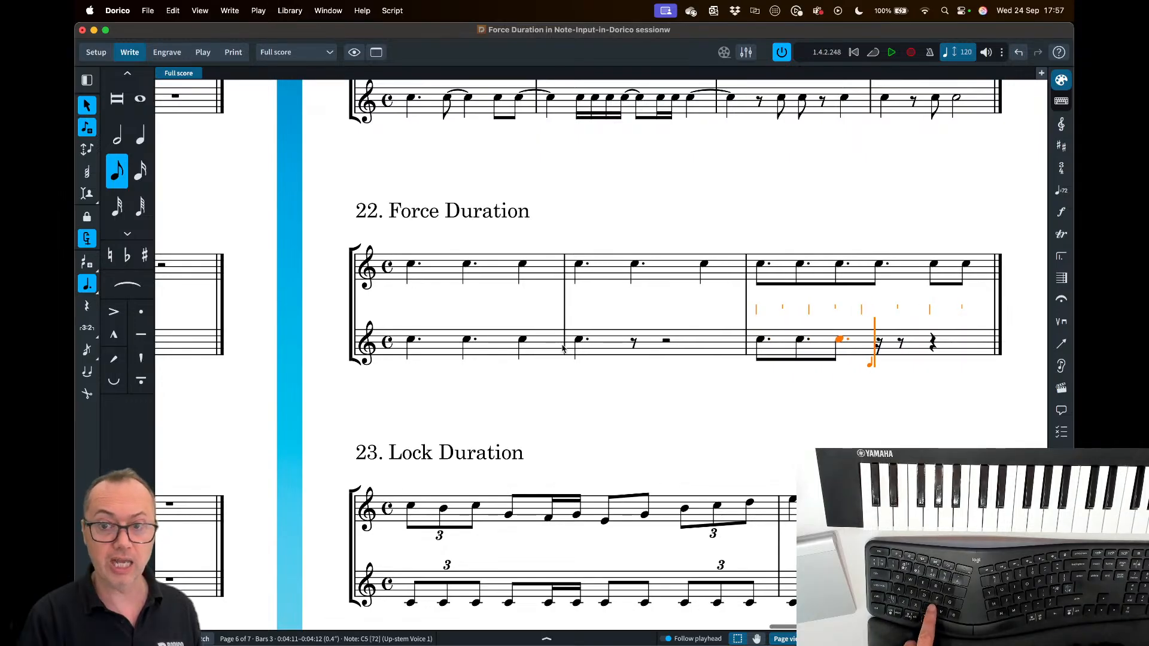
pyautogui.press('c')
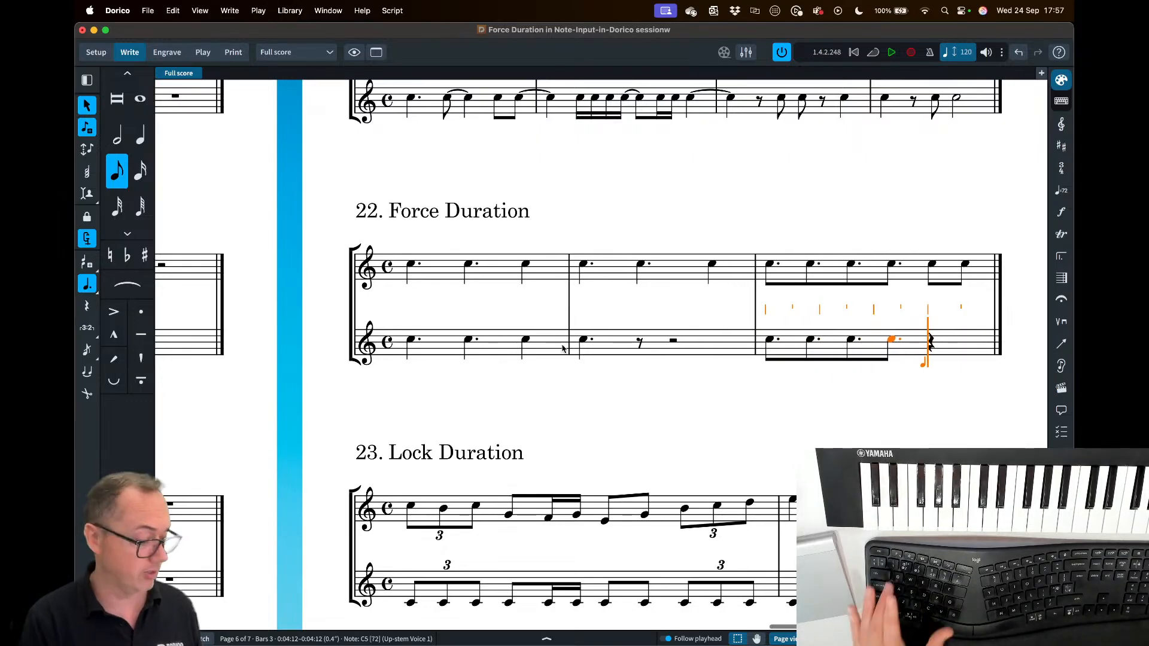
# - Leave note input and turn off Force Duration for the second dotted quarter C in bar 1 of exercise 22's lower staff
pyautogui.press('Escape')
pyautogui.press('Escape')
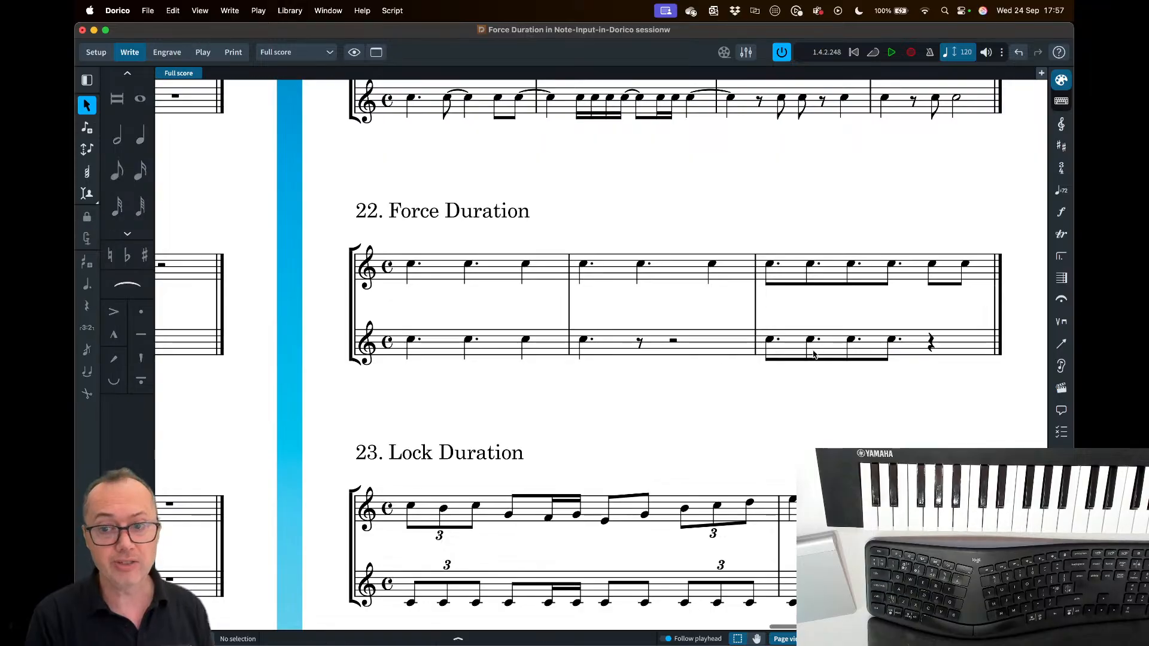
pyautogui.click(468, 340)
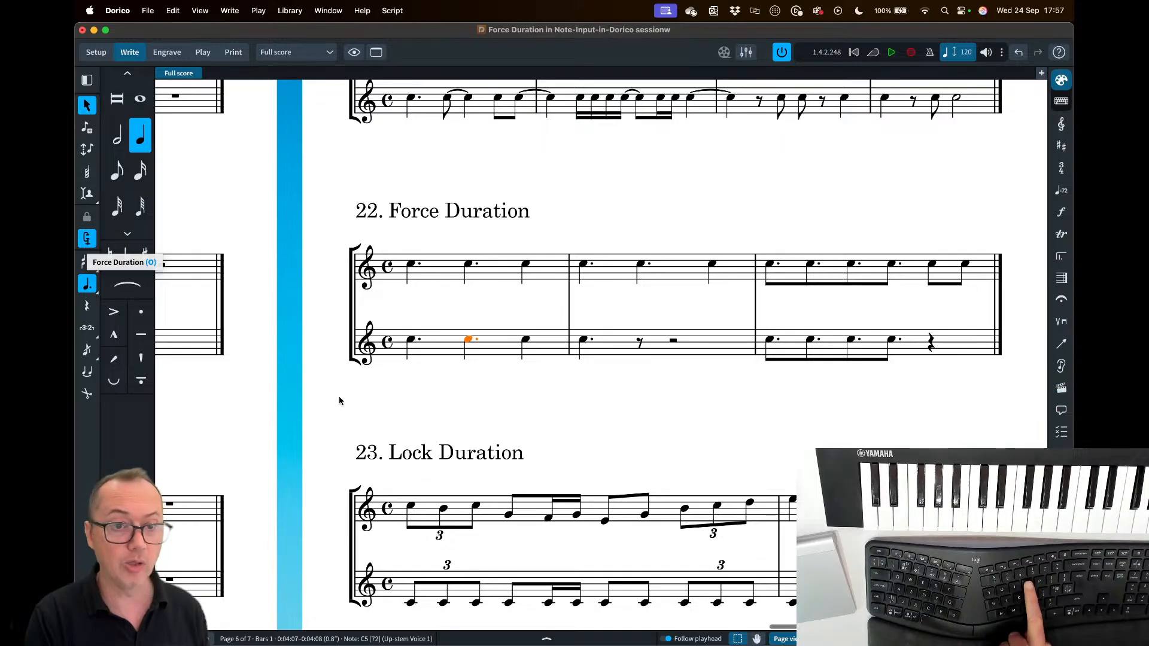
pyautogui.press('o')
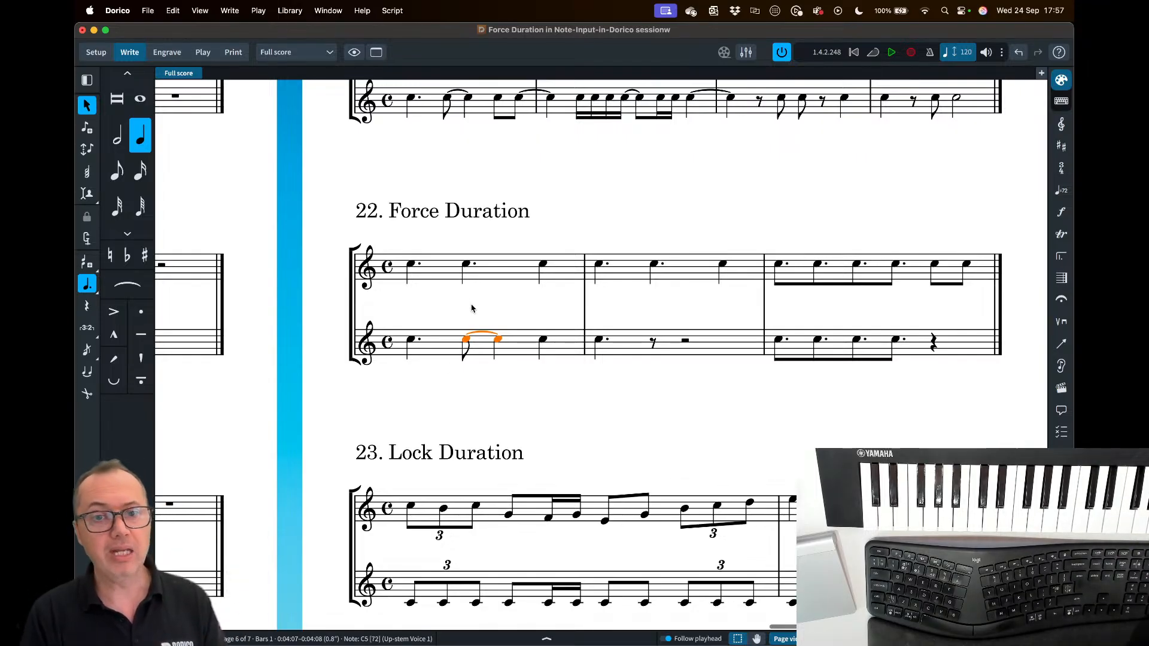
# - Examine the Note Grouping settings in Notation Options, from time signatures with half-bars to rhythm dots, and close the dialog
pyautogui.click(292, 10)
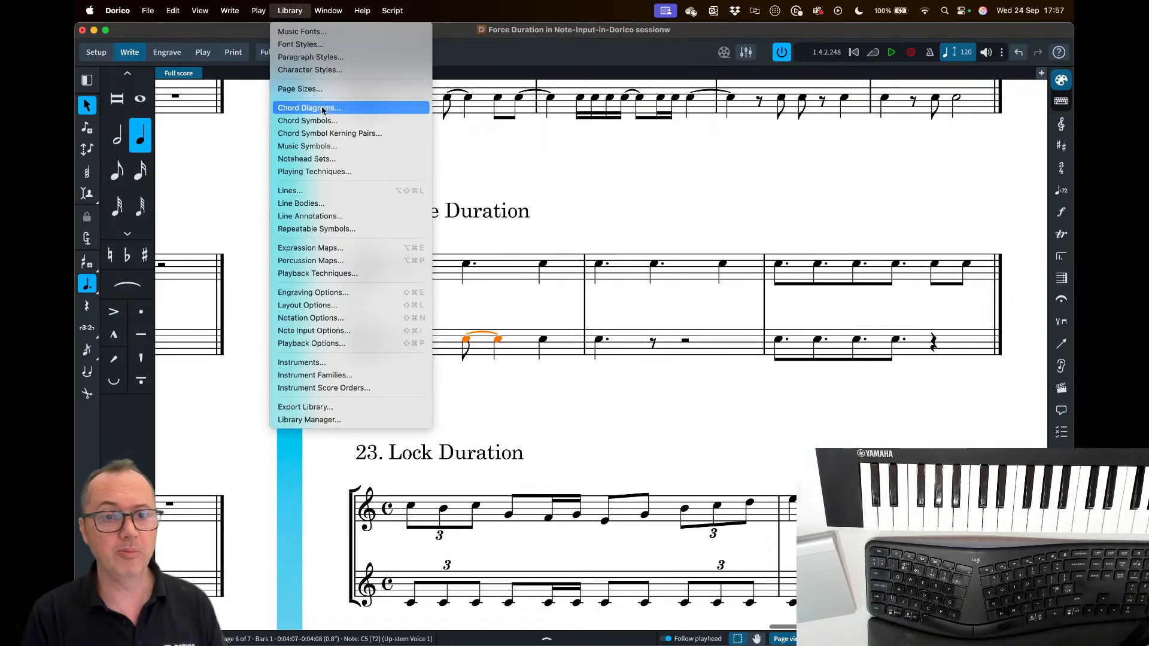
pyautogui.click(357, 317)
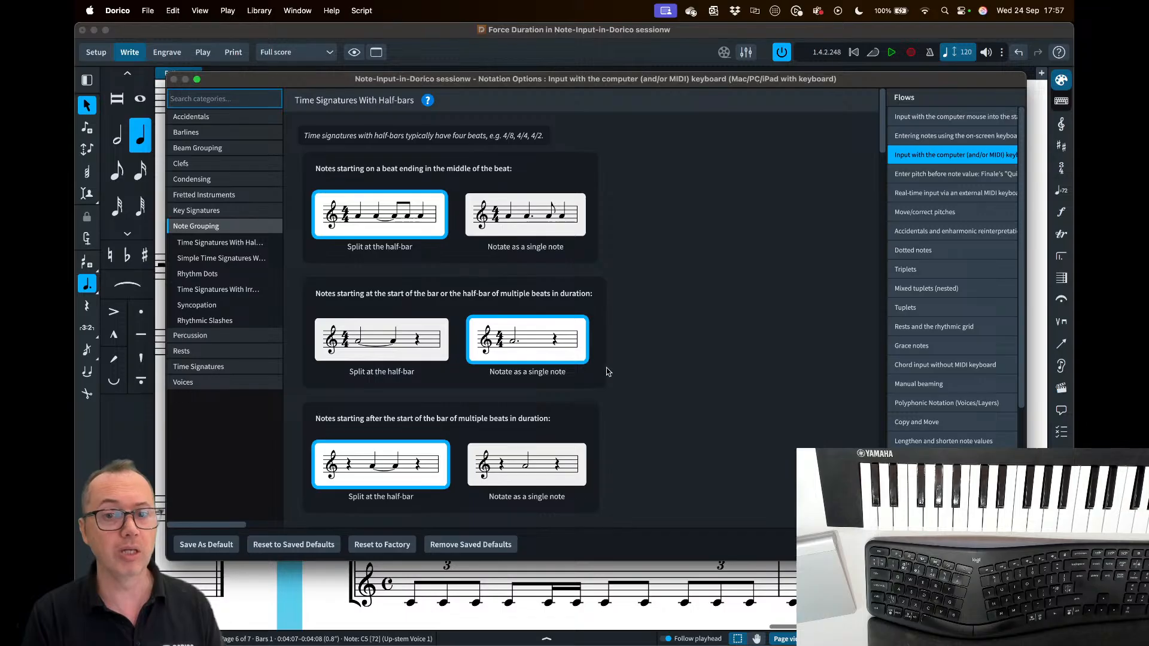
pyautogui.scroll(-10, 606, 371)
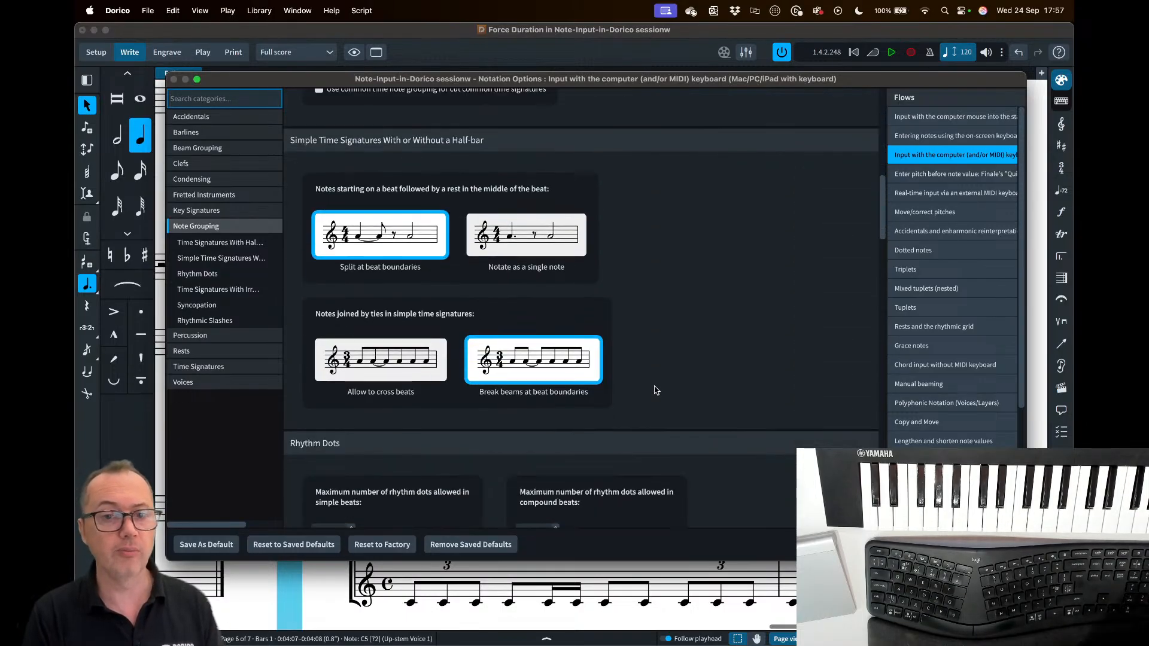
pyautogui.scroll(-5, 656, 390)
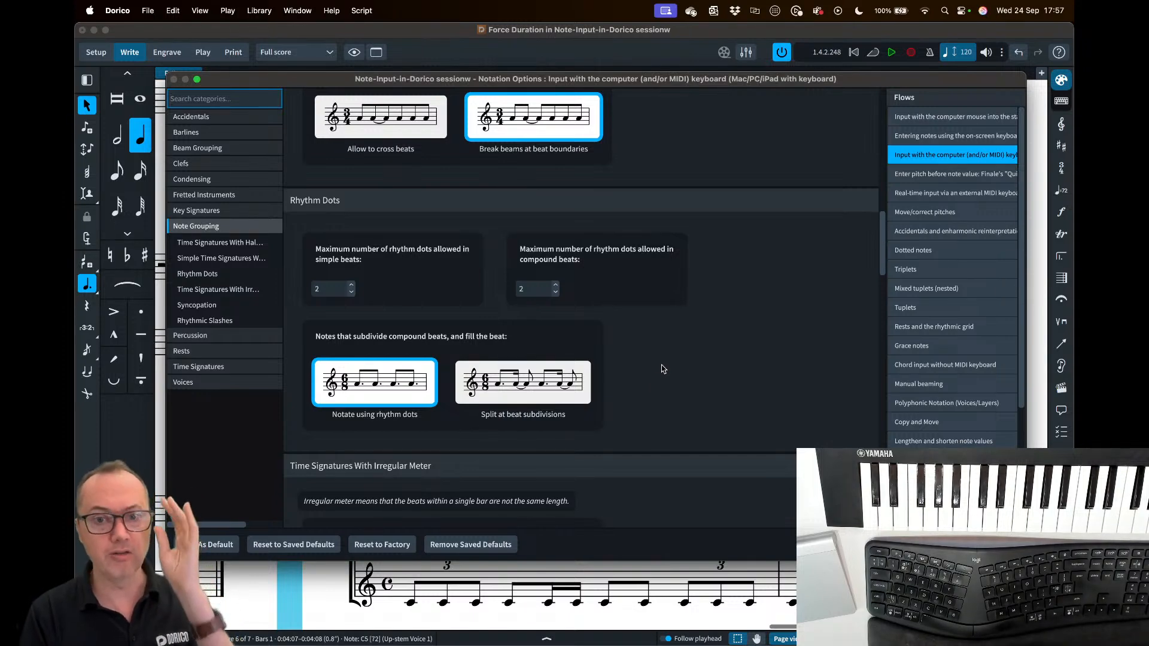
pyautogui.press('Return')
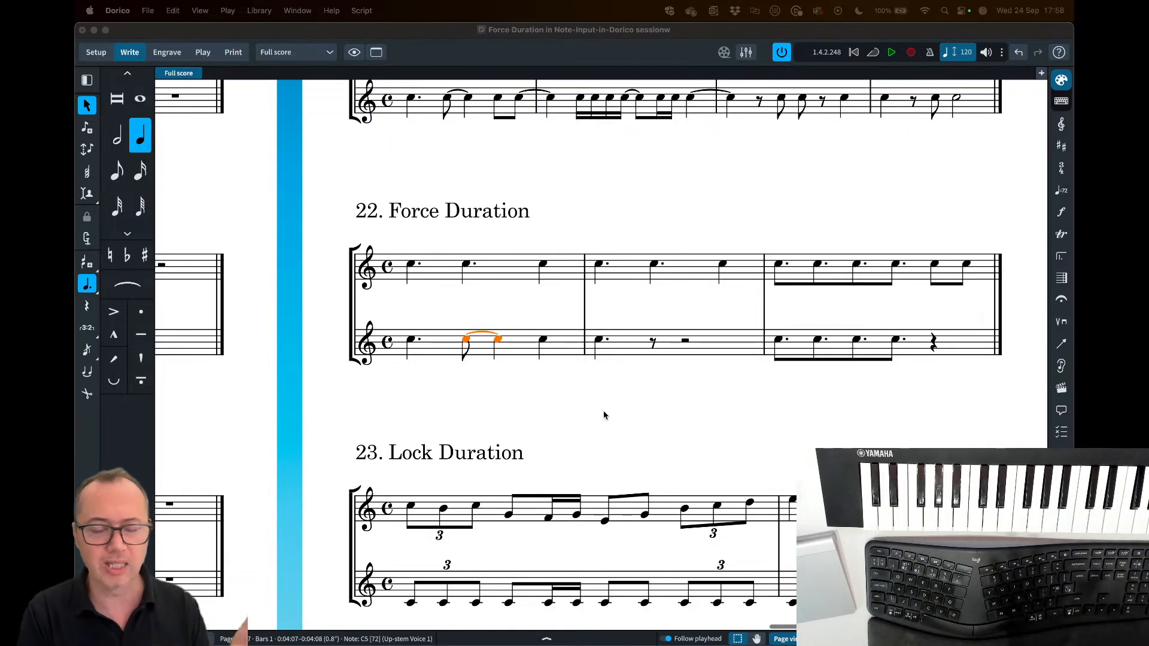
# - With Lock Duration on, repitch bar 1 of exercise 23's lower staff to C, B, C, G, F, G, E, G, B, C, D
pyautogui.scroll(-5, 602, 411)
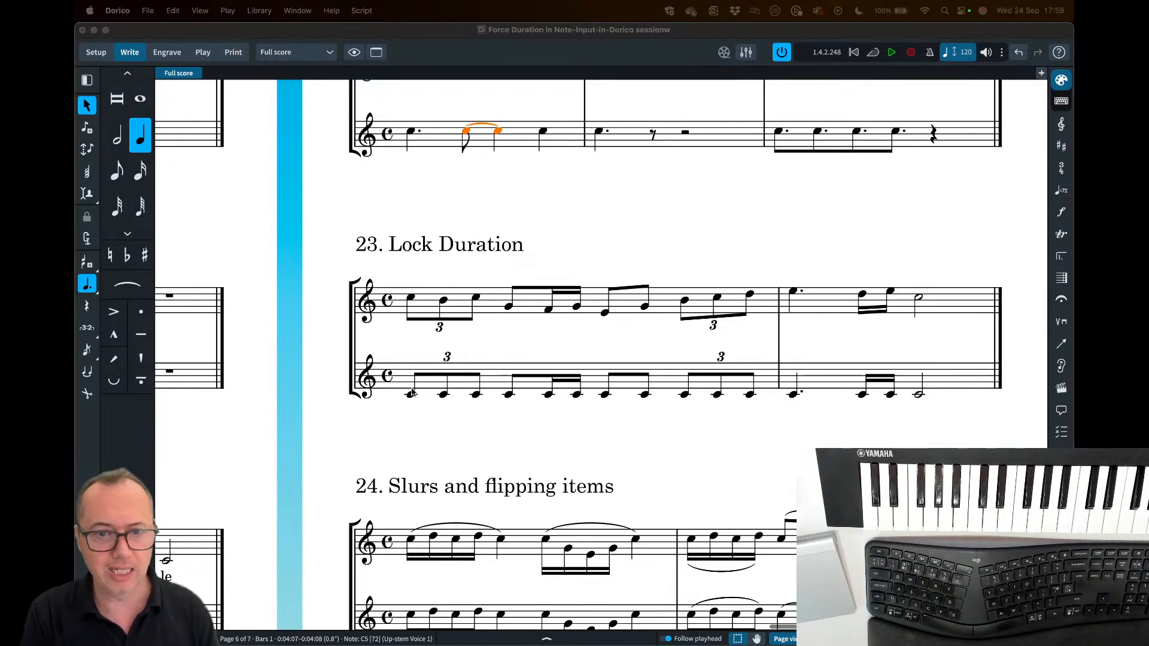
pyautogui.click(410, 395)
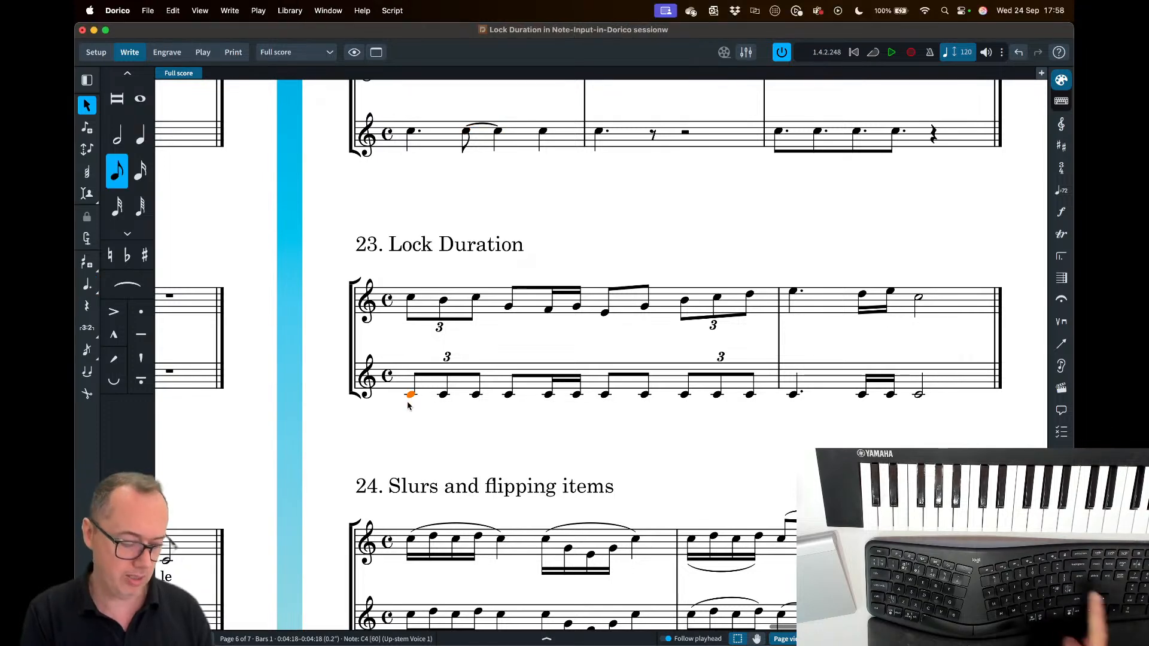
pyautogui.press('Return')
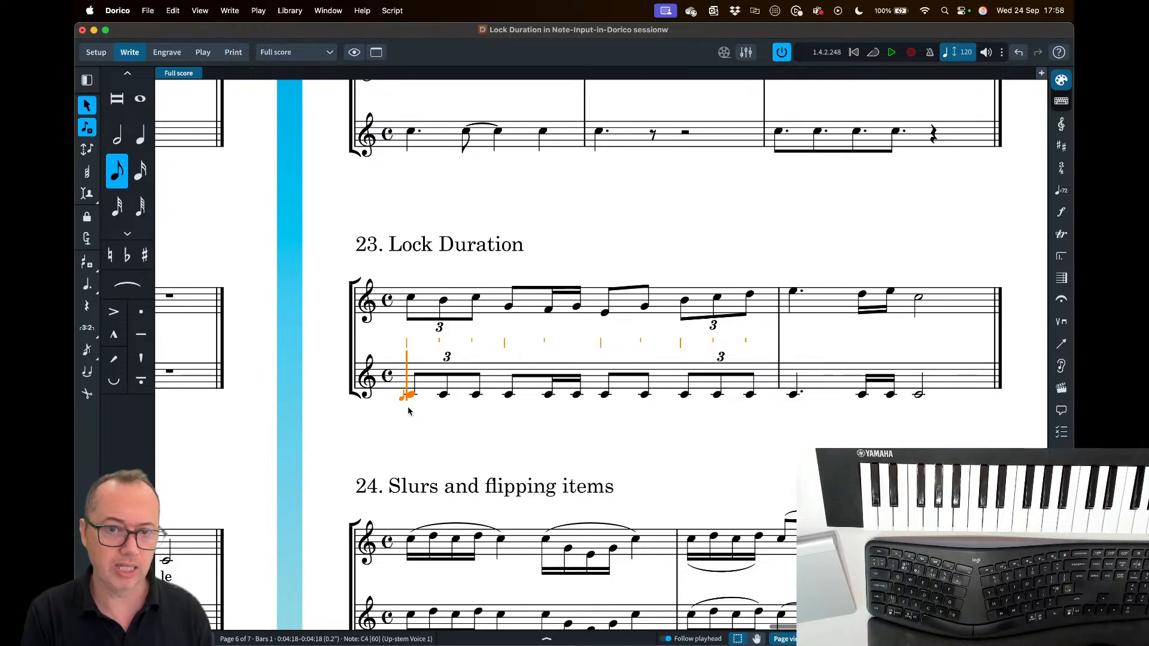
pyautogui.press('l')
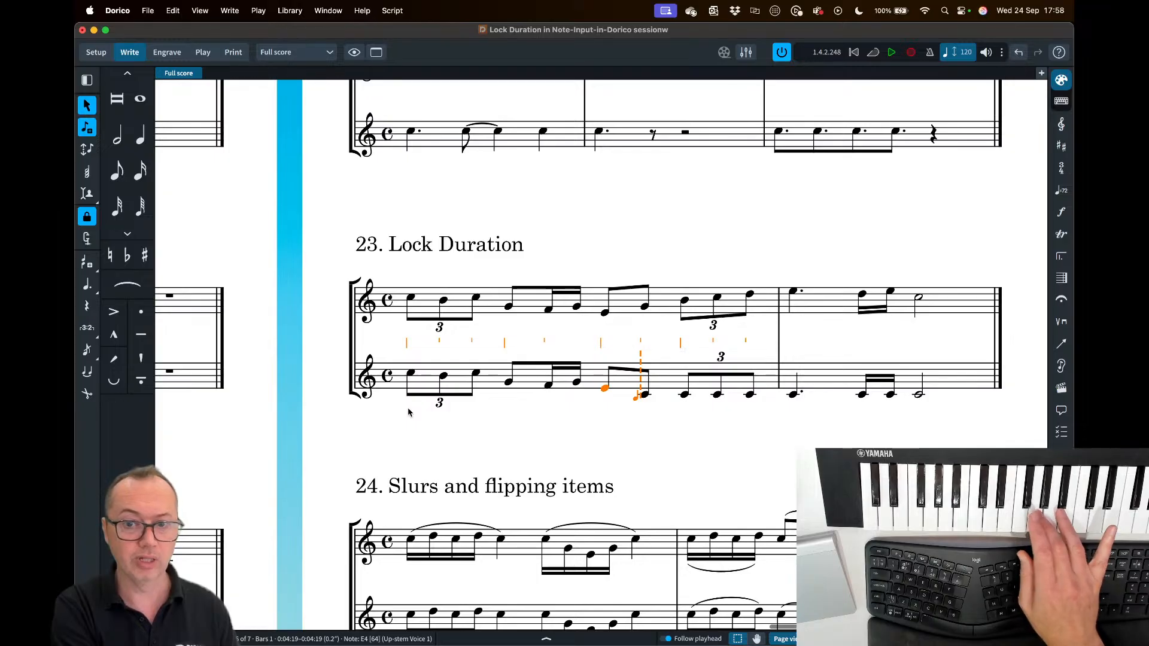
pyautogui.press('g')
pyautogui.press('b')
pyautogui.press('c')
pyautogui.press('d')
# - Repitch the notes in bar 2 of exercise 23's lower staff to E, D, E, C, keeping their rhythm
pyautogui.press('e')
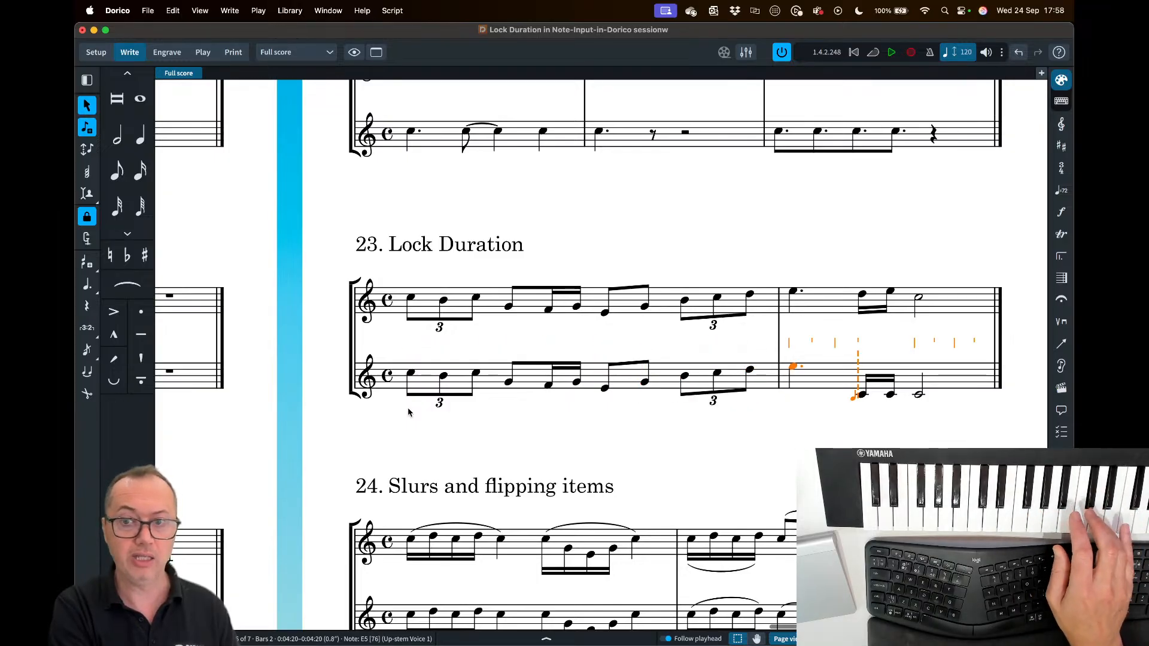
pyautogui.press('d')
pyautogui.press('e')
pyautogui.press('c')
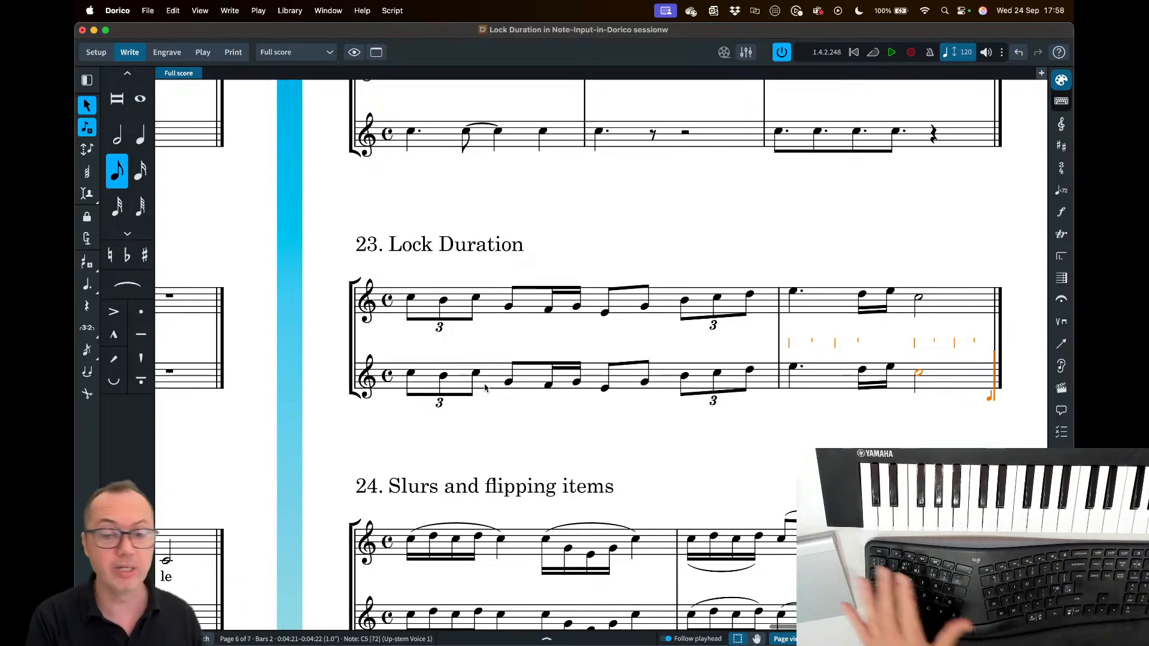
# - With Lock Duration on, repitch the first four notes of exercise 23's upper staff to E, D, E, C, and leave note input
pyautogui.click(411, 298)
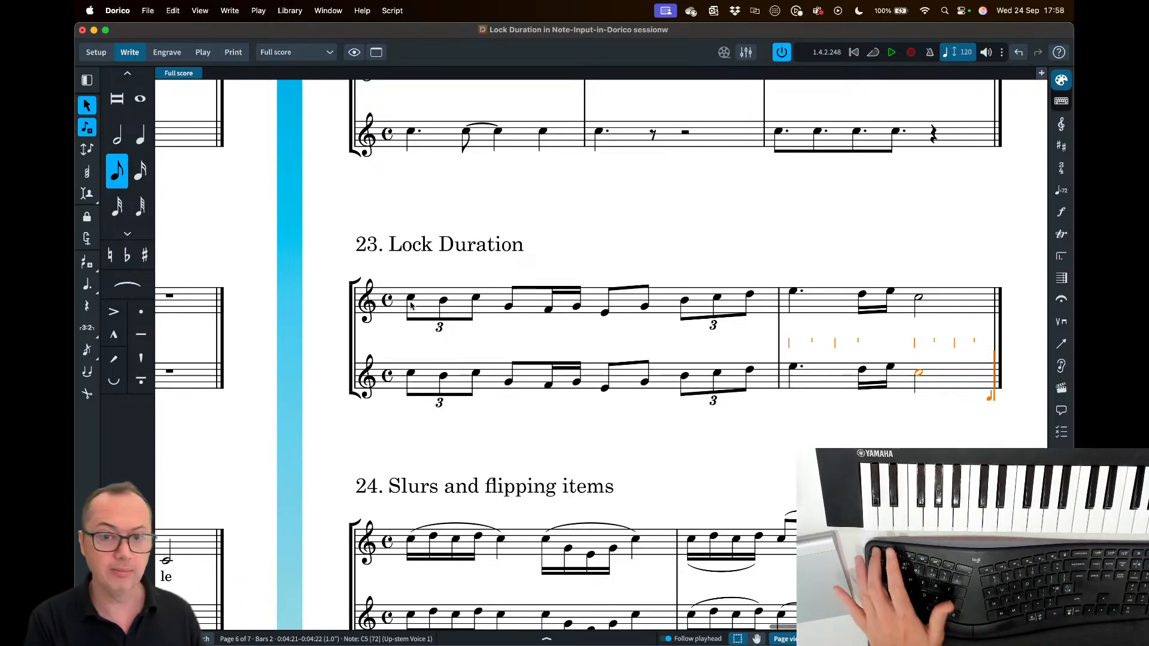
pyautogui.press('Return')
pyautogui.press('l')
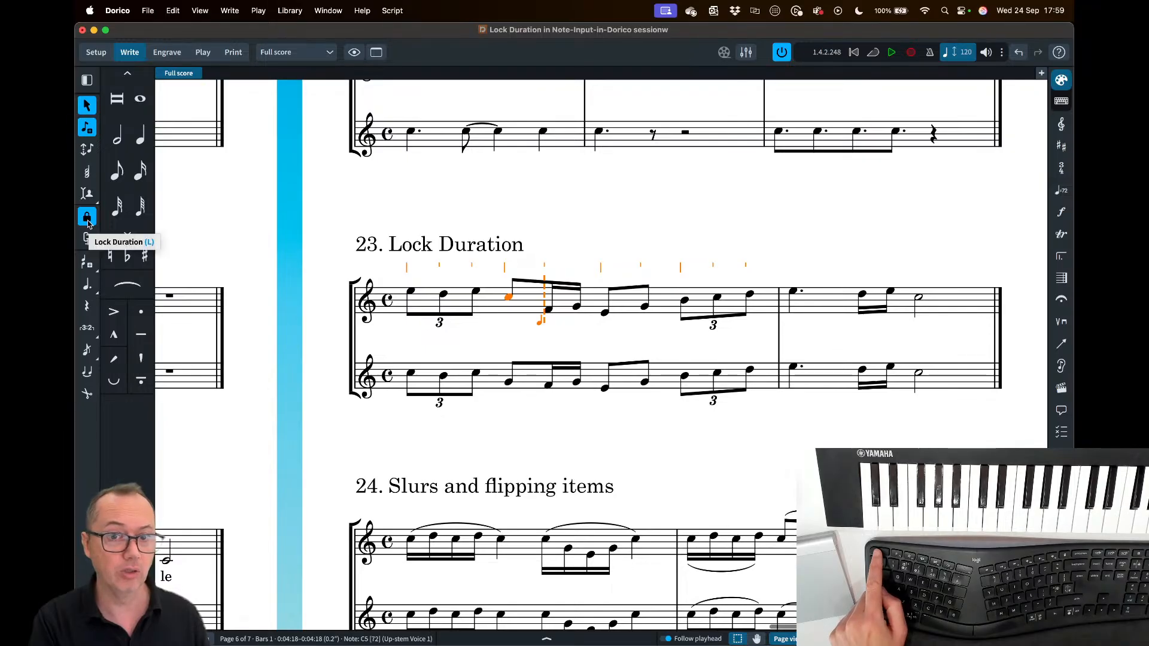
pyautogui.press('Escape')
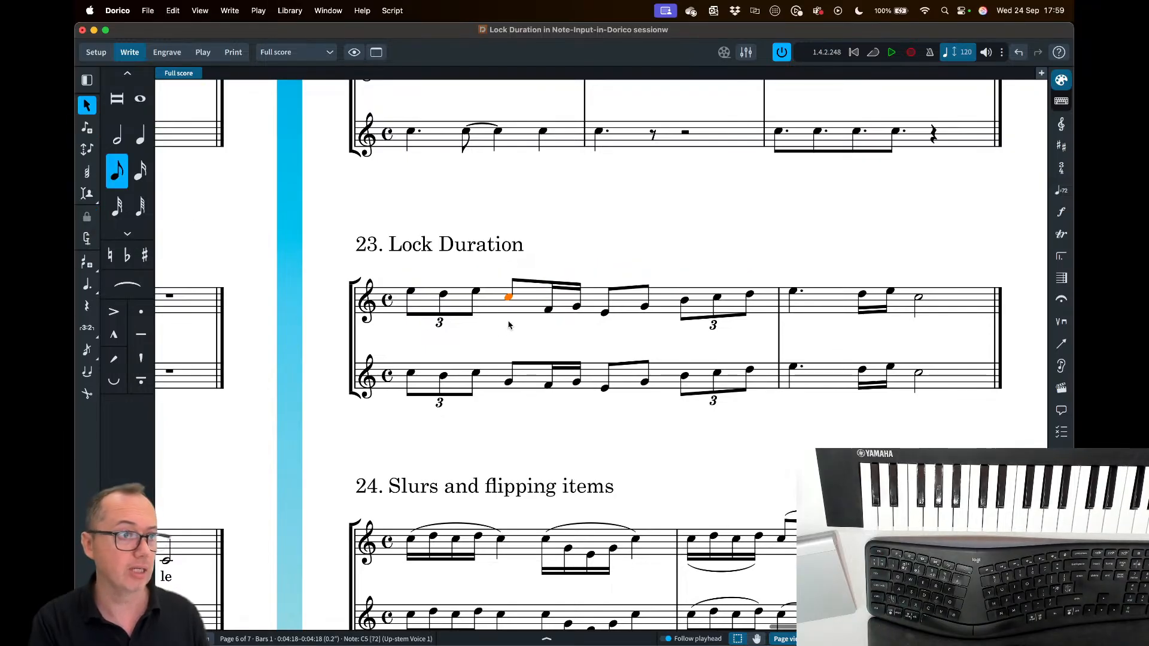
# - Add a slur over each of the two five-note groups in bar 1 of exercise 24's lower staff
pyautogui.scroll(-4, 510, 332)
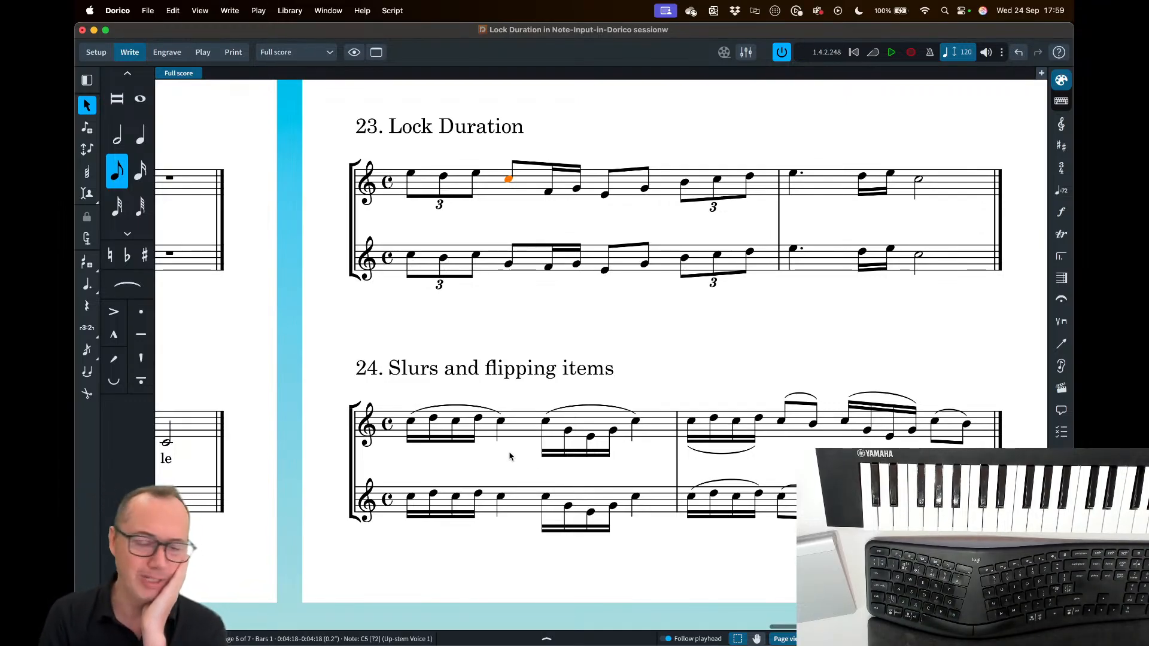
pyautogui.click(413, 497)
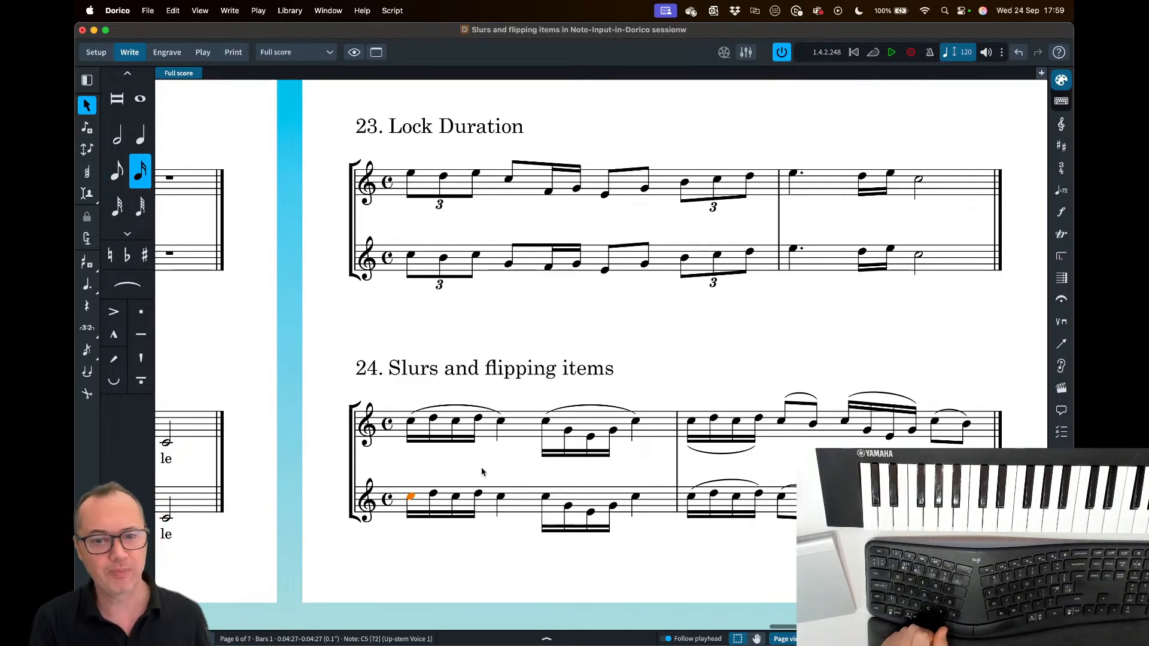
pyautogui.keyDown('shift'); pyautogui.click(501, 498); pyautogui.keyUp('shift')
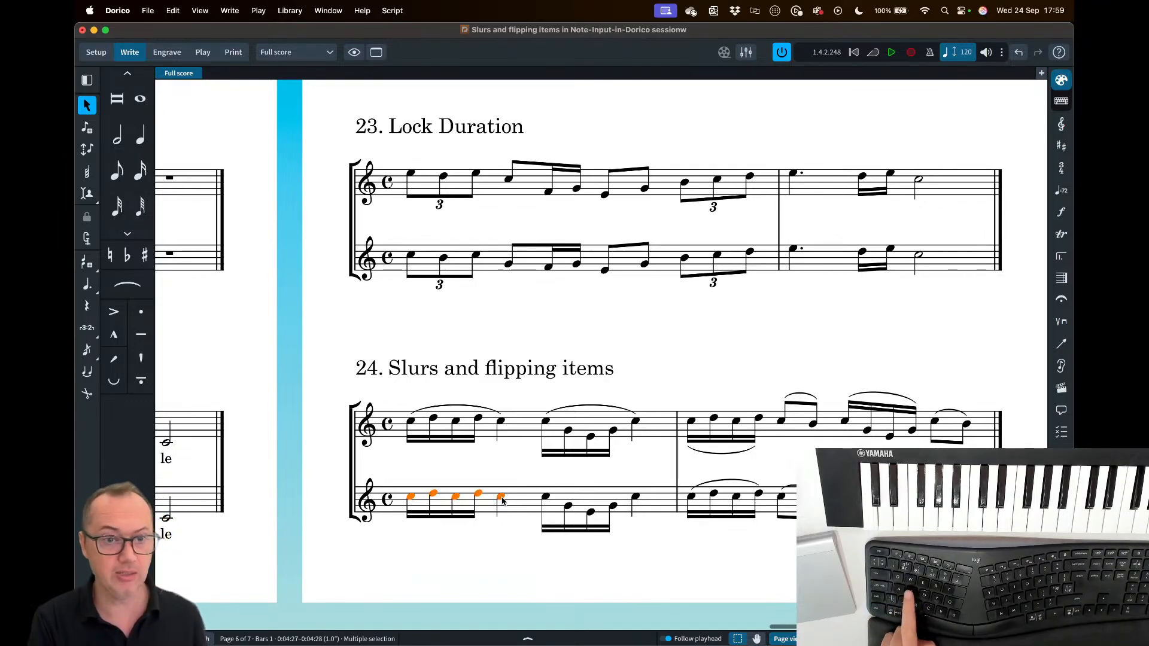
pyautogui.press('s')
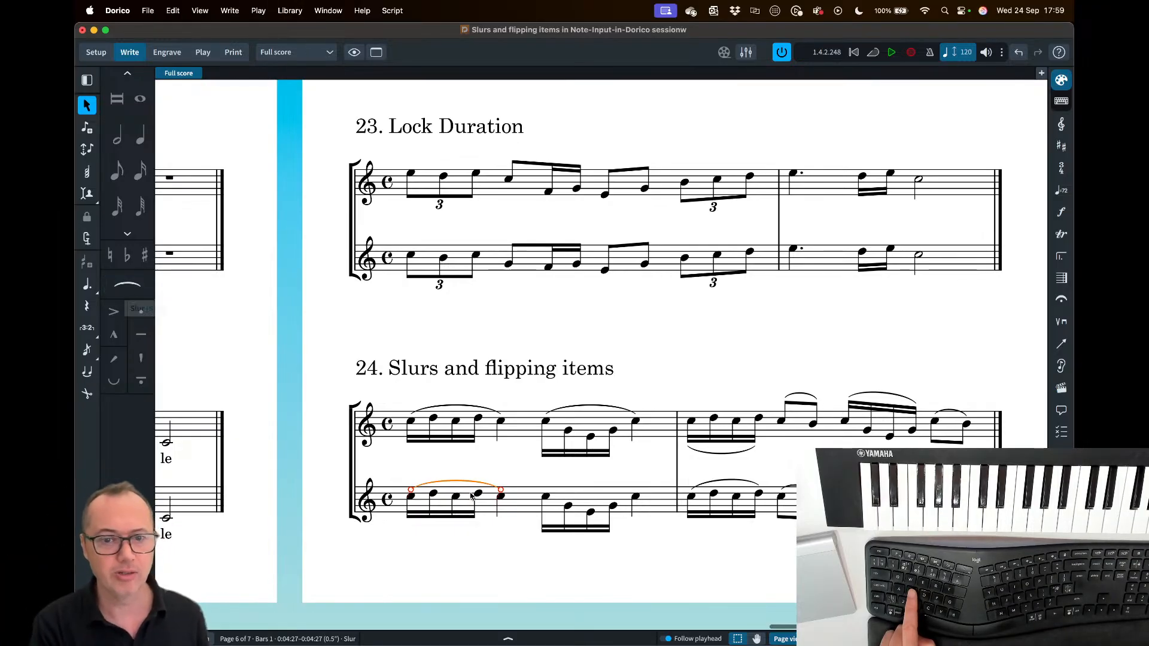
pyautogui.click(544, 496)
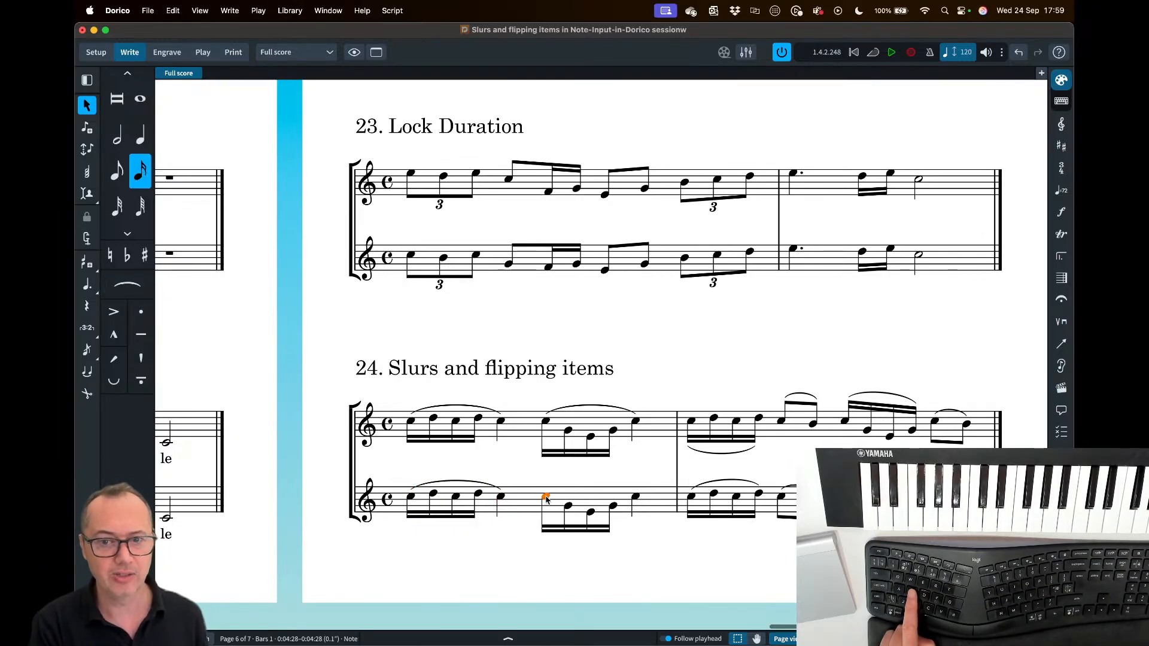
pyautogui.keyDown('shift'); pyautogui.click(635, 498); pyautogui.keyUp('shift')
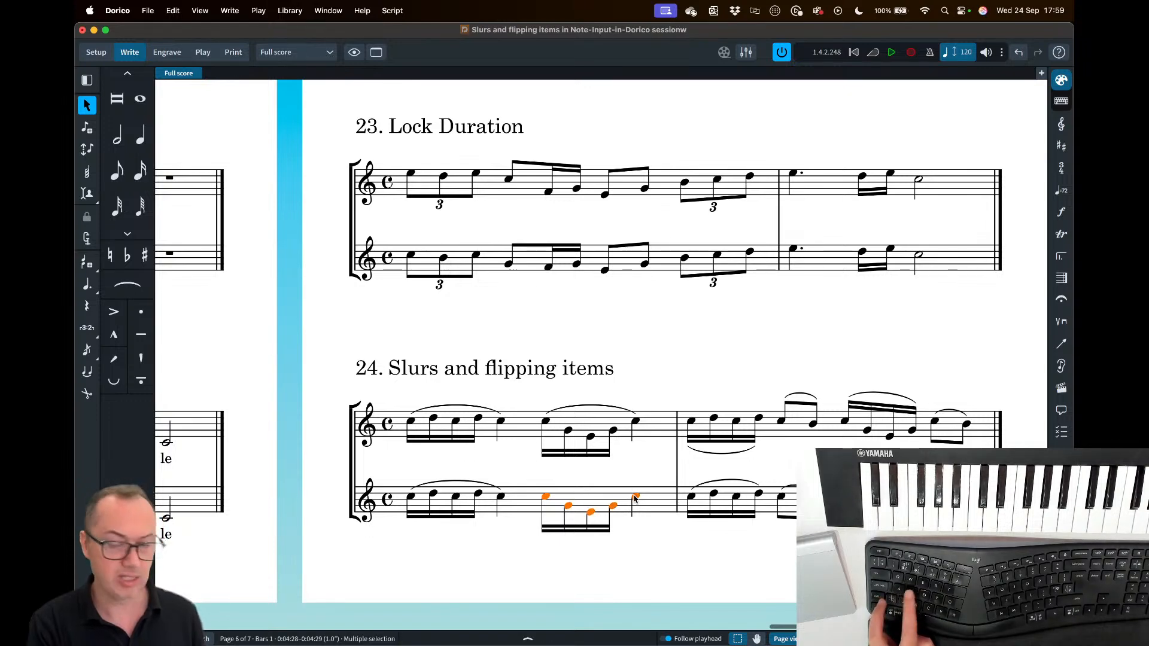
pyautogui.press('s')
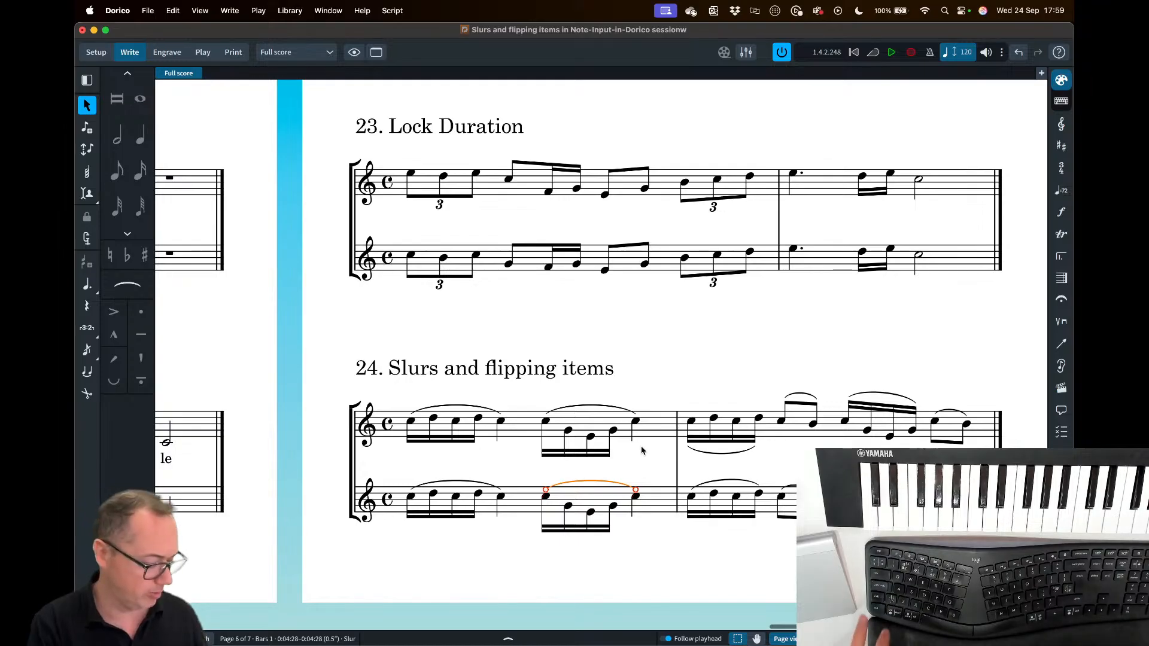
# - Shorten the second slur in bar 1 of exercise 24's lower staff to its first two notes and lengthen it back, twice
pyautogui.hotkey('shift', 'alt', 'Left')
pyautogui.hotkey('shift', 'alt', 'Left')
pyautogui.hotkey('shift', 'alt', 'Left')
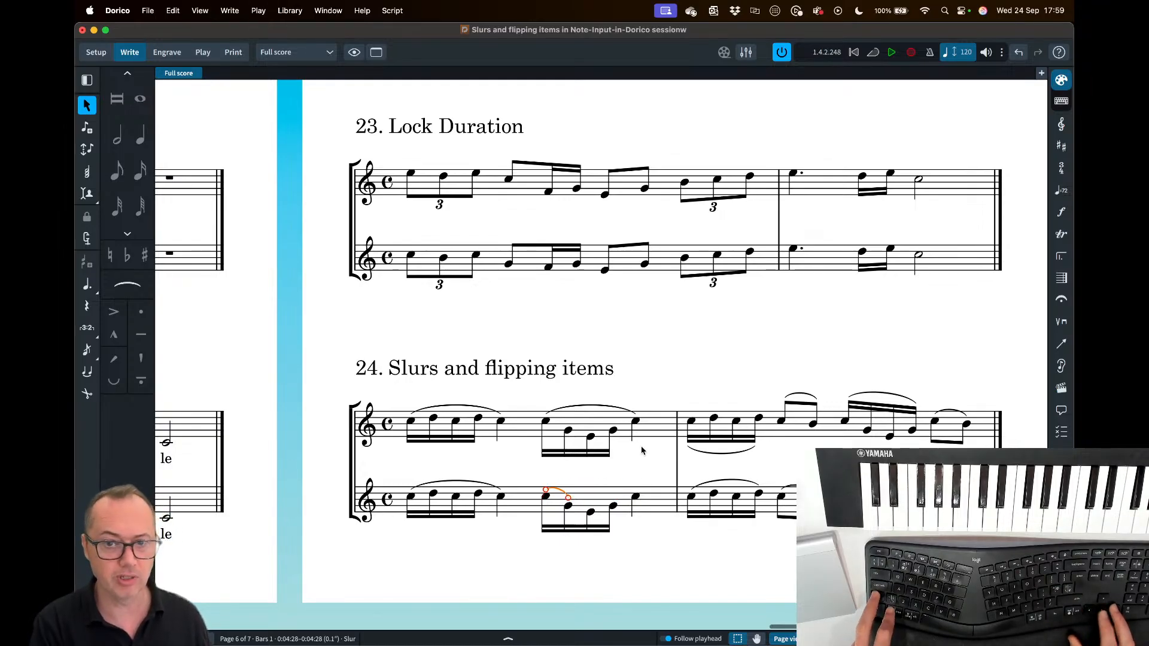
pyautogui.hotkey('shift', 'alt', 'Right')
pyautogui.hotkey('shift', 'alt', 'Right')
pyautogui.hotkey('shift', 'alt', 'Right')
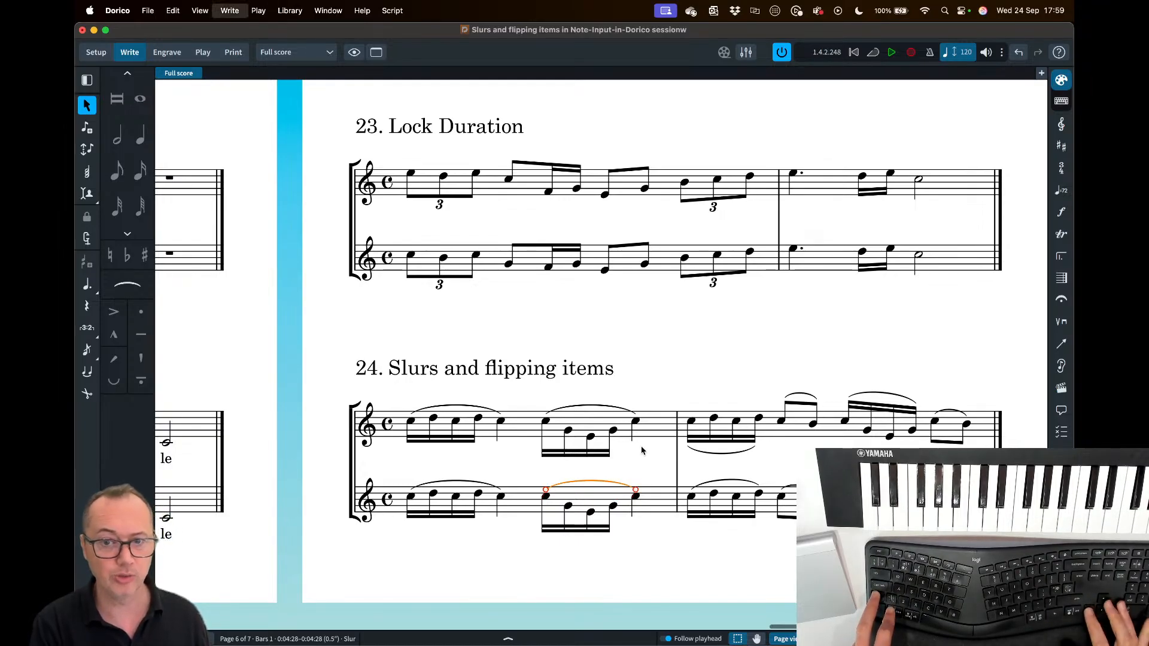
pyautogui.hotkey('shift', 'alt', 'Left')
pyautogui.hotkey('shift', 'alt', 'Left')
pyautogui.hotkey('shift', 'alt', 'Left')
pyautogui.hotkey('shift', 'alt', 'Right')
pyautogui.hotkey('shift', 'alt', 'Right')
pyautogui.hotkey('shift', 'alt', 'Right')
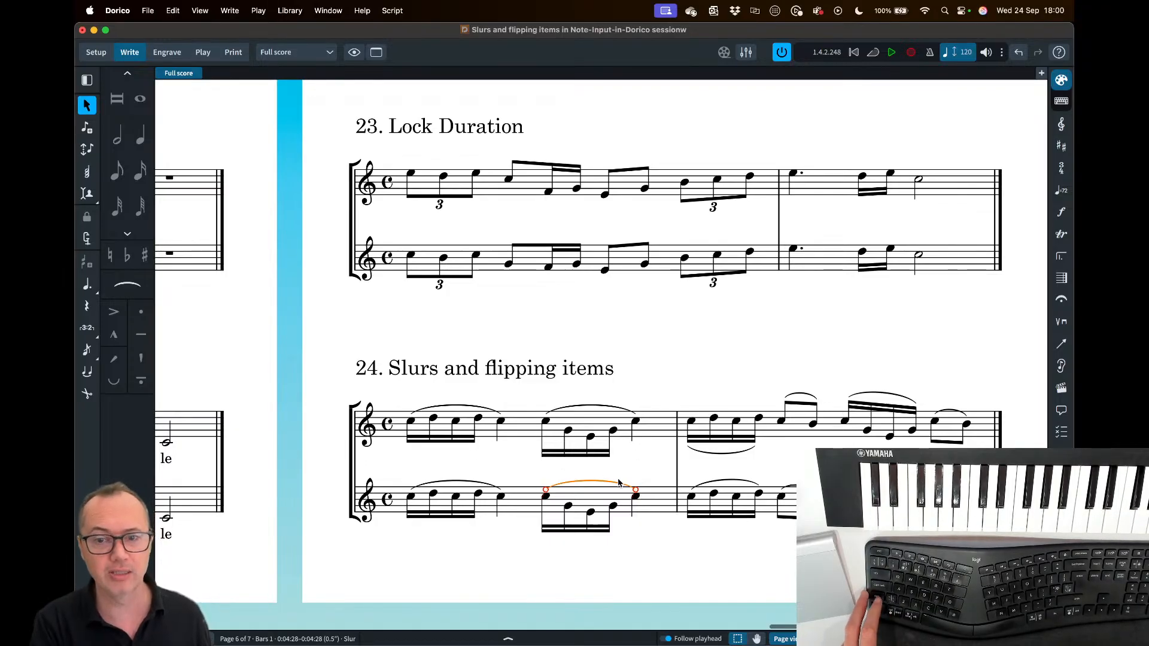
# - Flip the first slur in bar 2 of exercise 24's lower staff below the notes
pyautogui.click(709, 481)
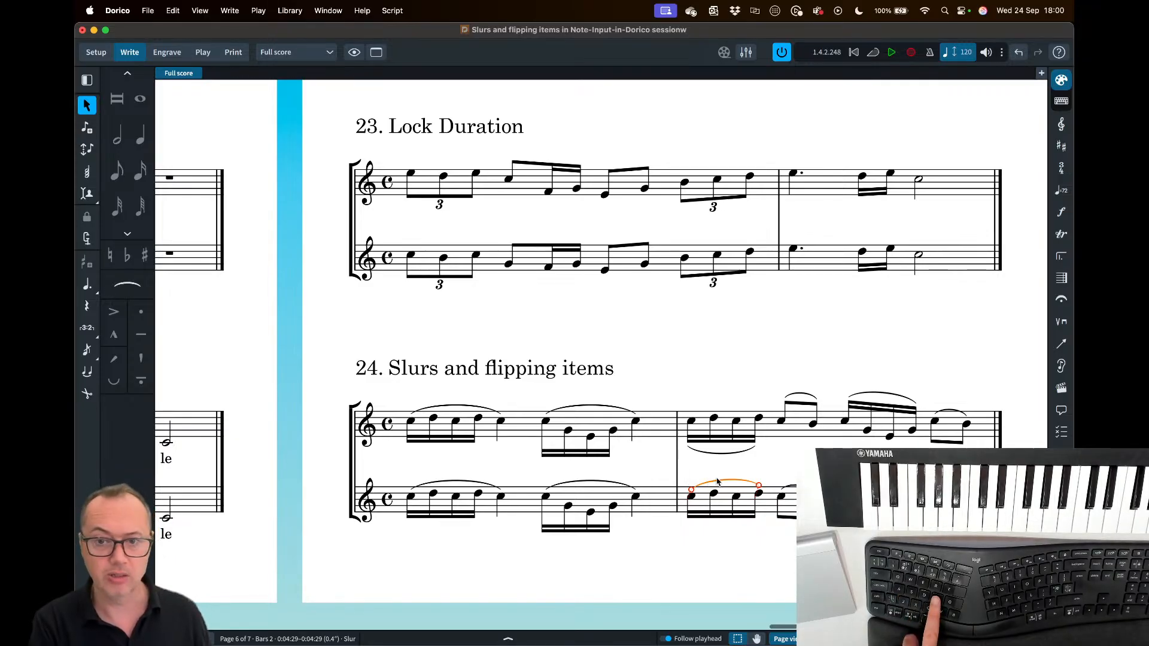
pyautogui.press('f')
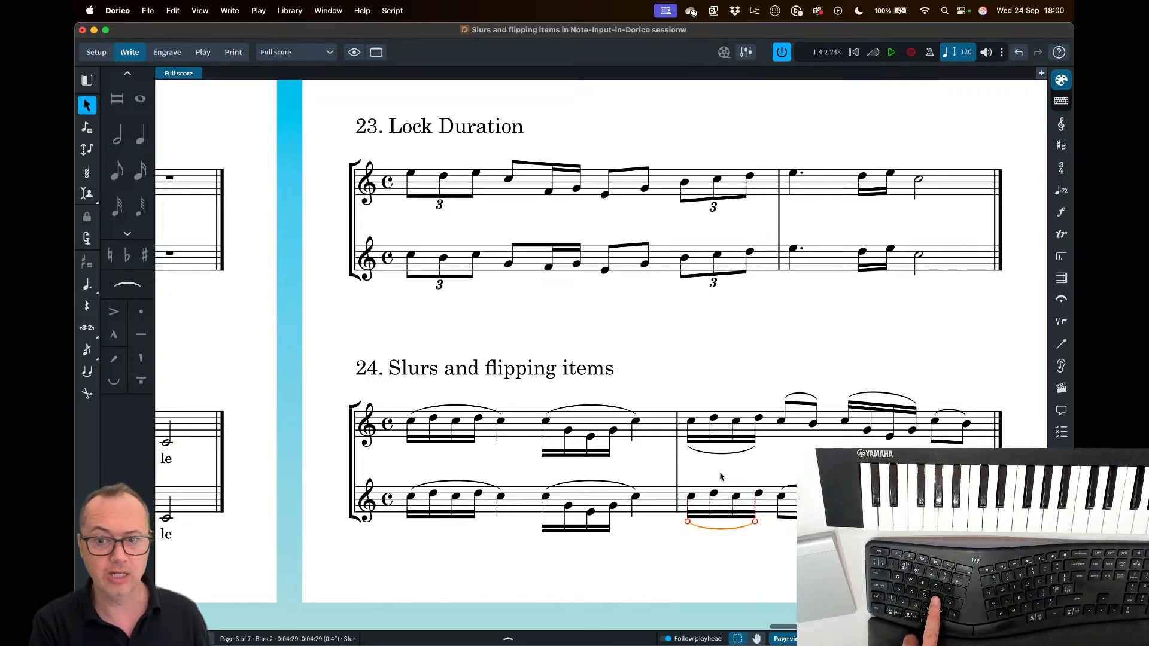
# - Flip the stems of the four beamed sixteenth notes starting bar 2 of exercise 24's lower staff upwards, and flip them back down
pyautogui.click(721, 516)
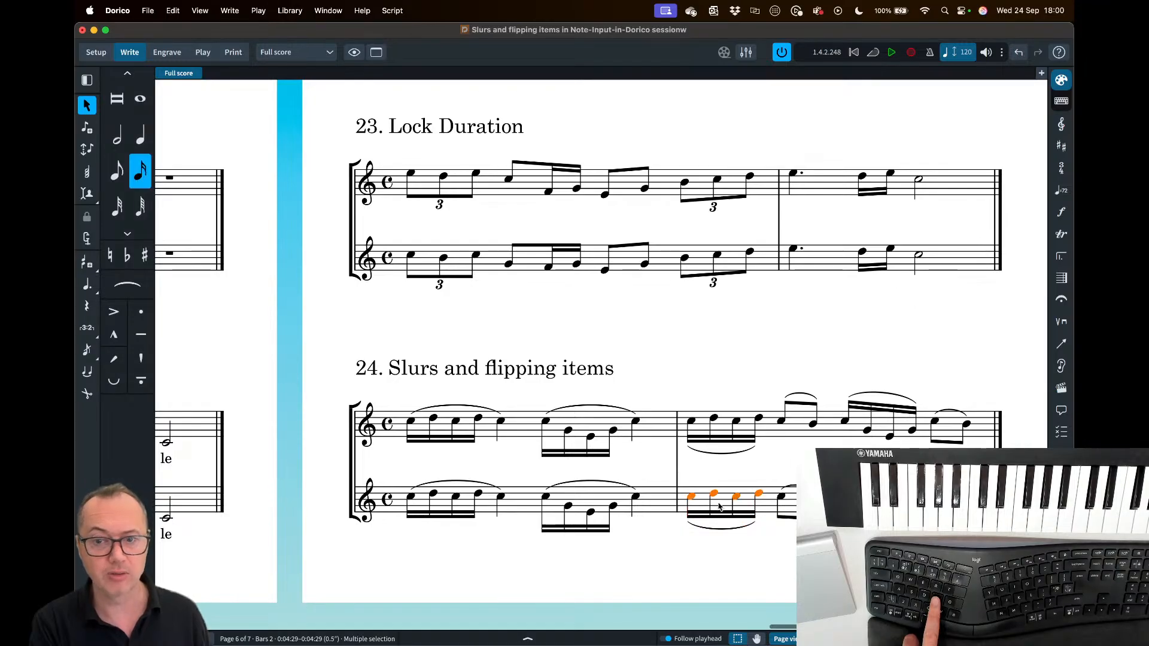
pyautogui.press('f')
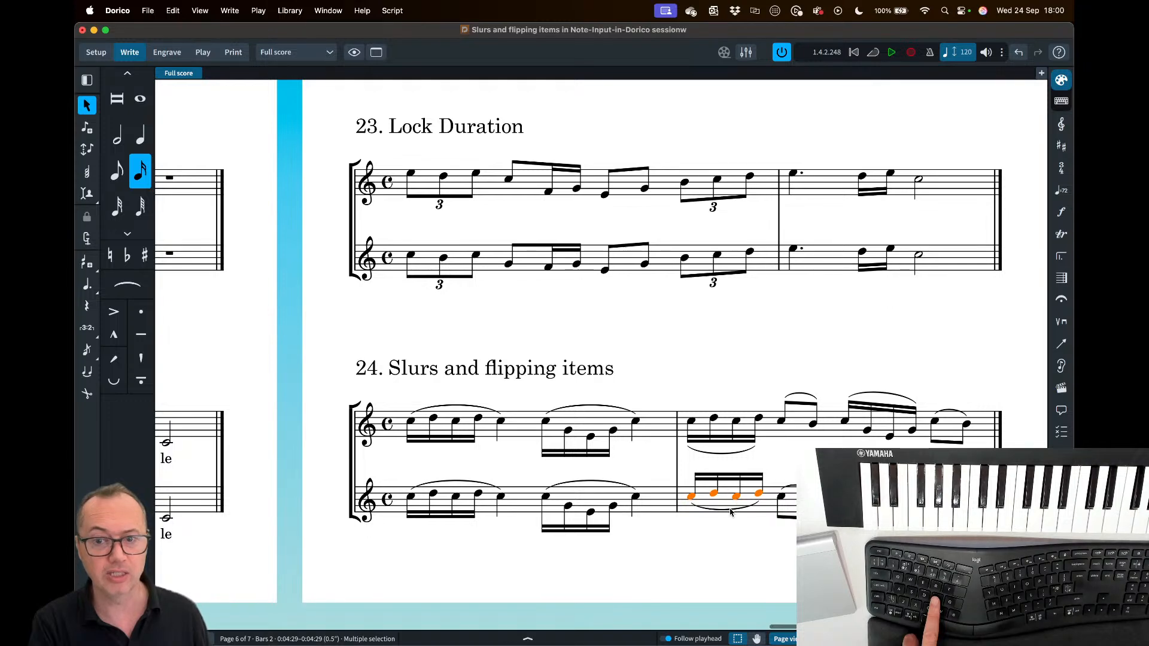
pyautogui.press('s')
pyautogui.click(716, 476)
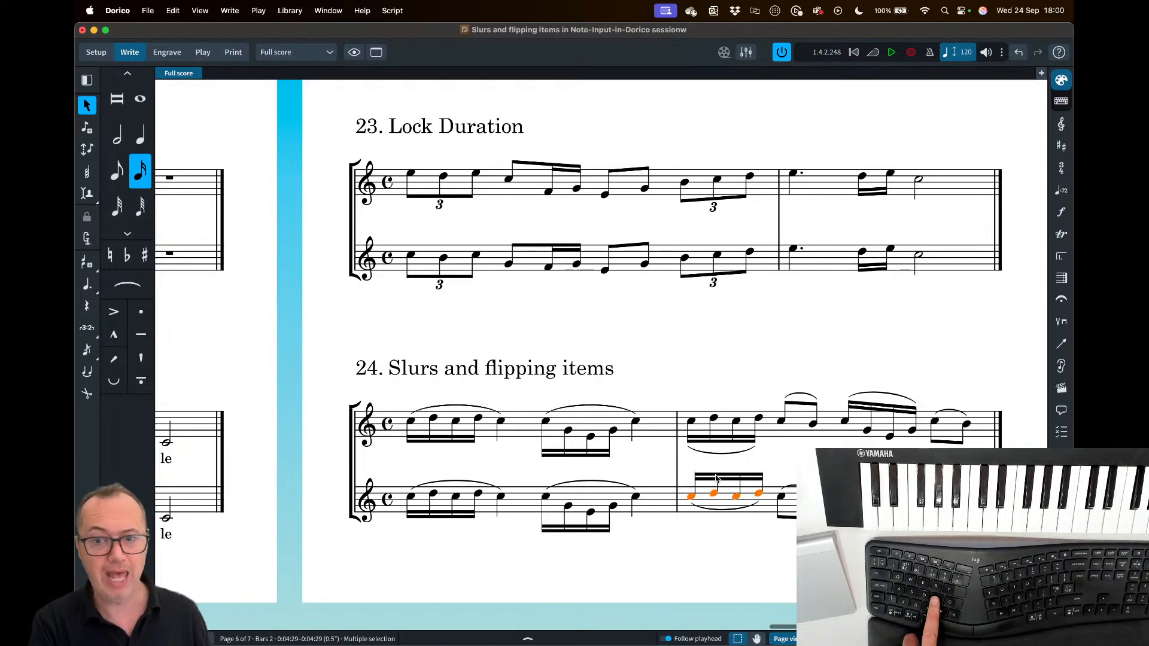
pyautogui.press('f')
pyautogui.click(716, 529)
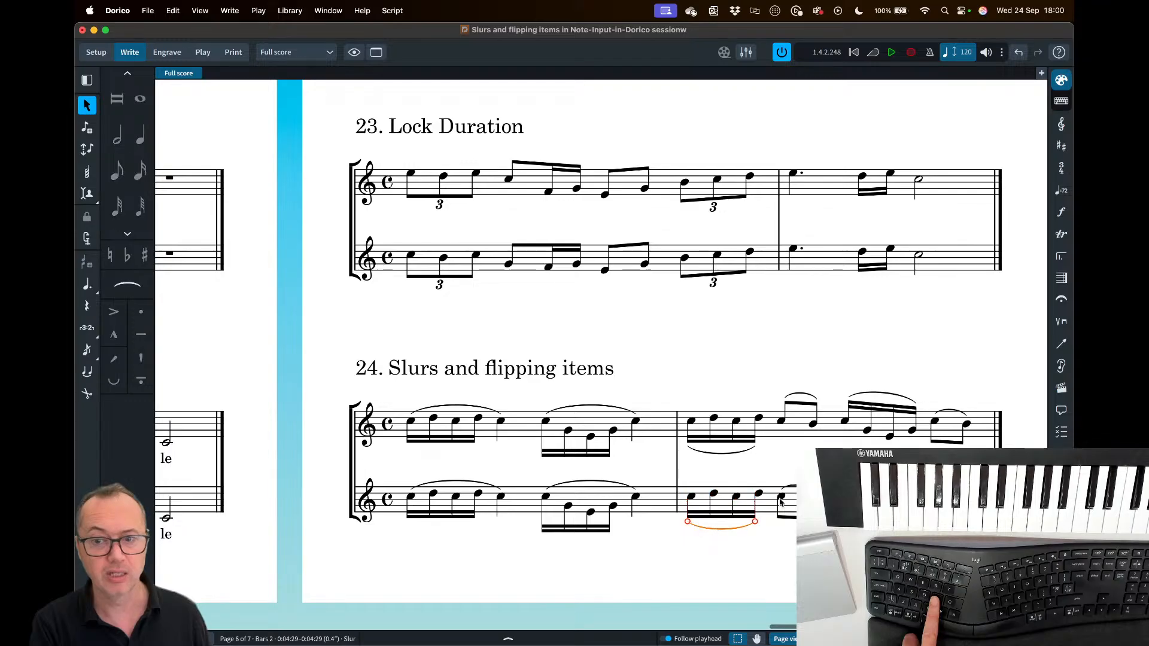
# - Flip the stems of the first eighth-note pair in bar 2 of exercise 24's lower staff upwards
pyautogui.press('Right')
pyautogui.click(783, 497)
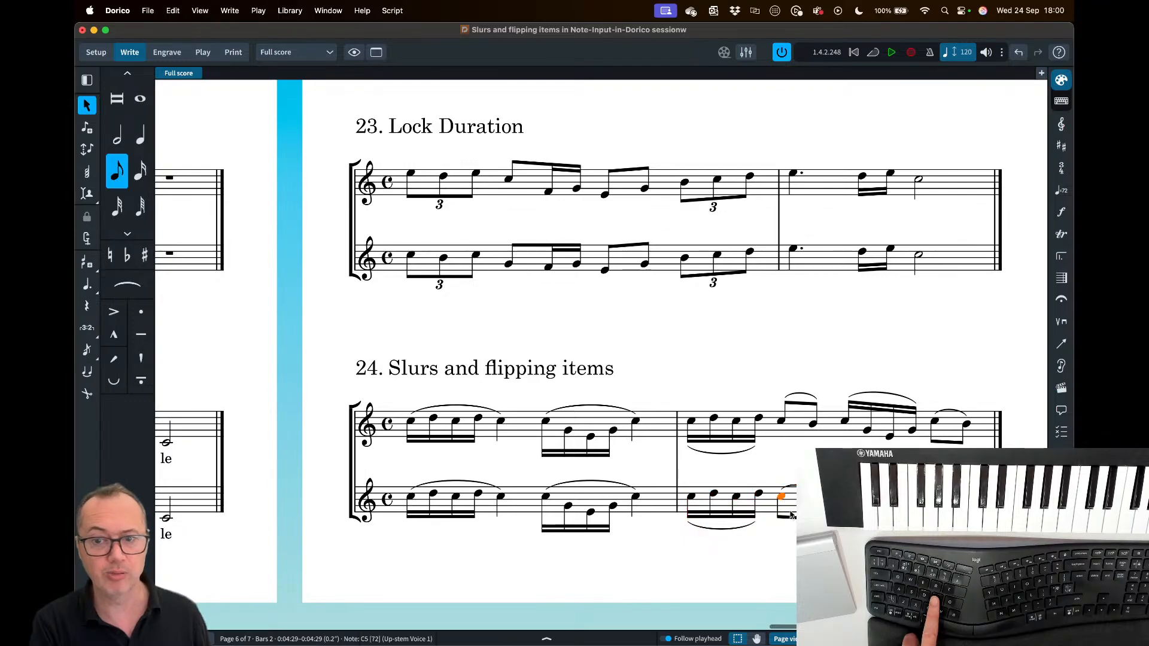
pyautogui.press('f')
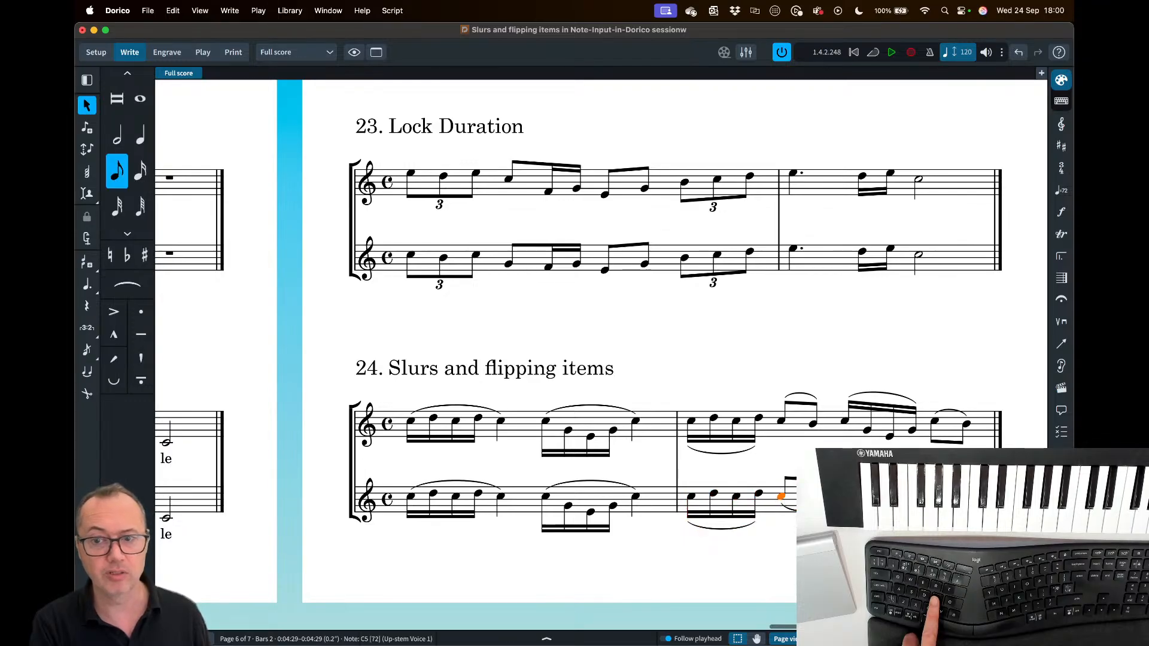
# - Add slurs to the second group of four sixteenth notes and to the final eighth-note pair in bar 2 of exercise 24's lower staff
pyautogui.click(878, 530)
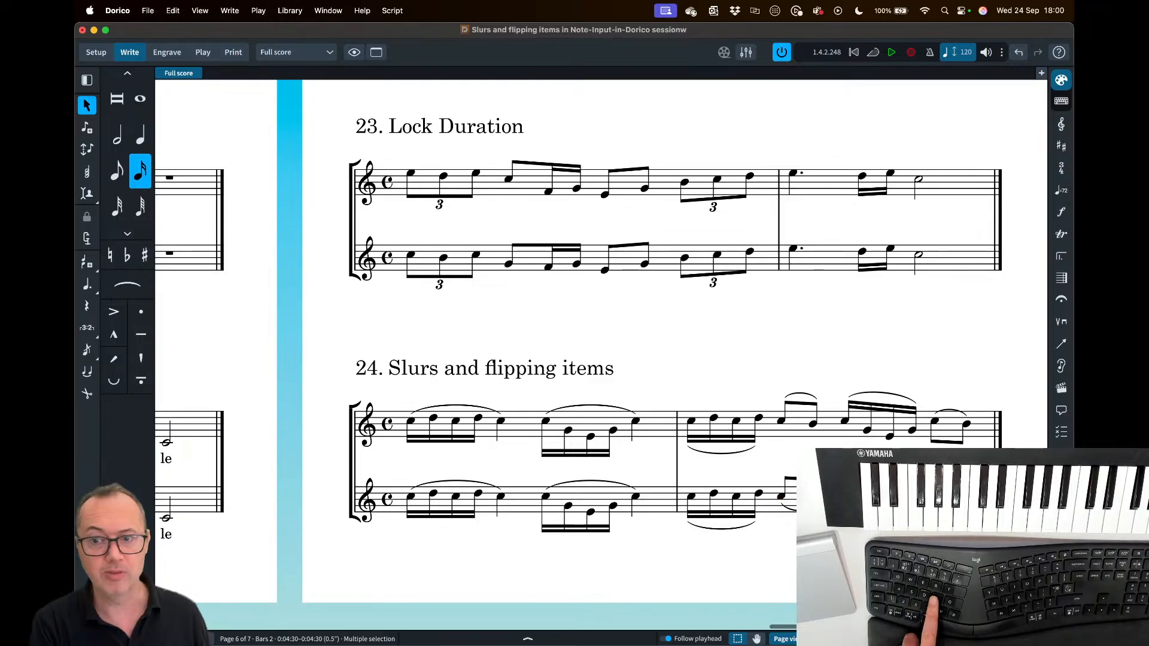
pyautogui.press('s')
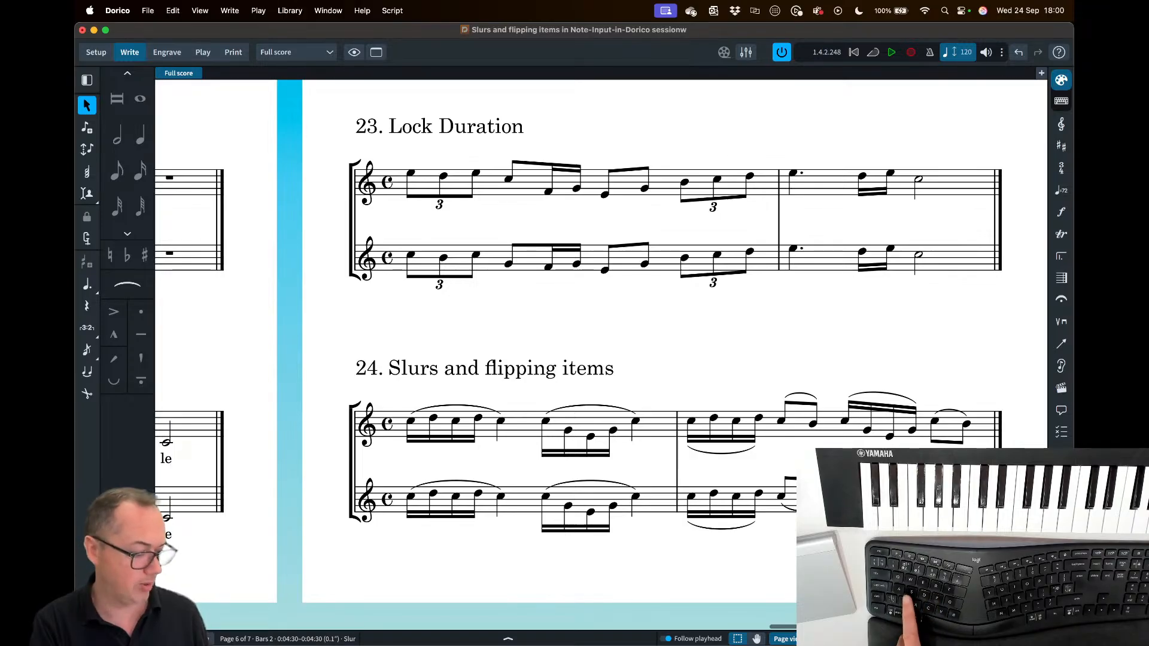
pyautogui.click(934, 496)
pyautogui.press('s')
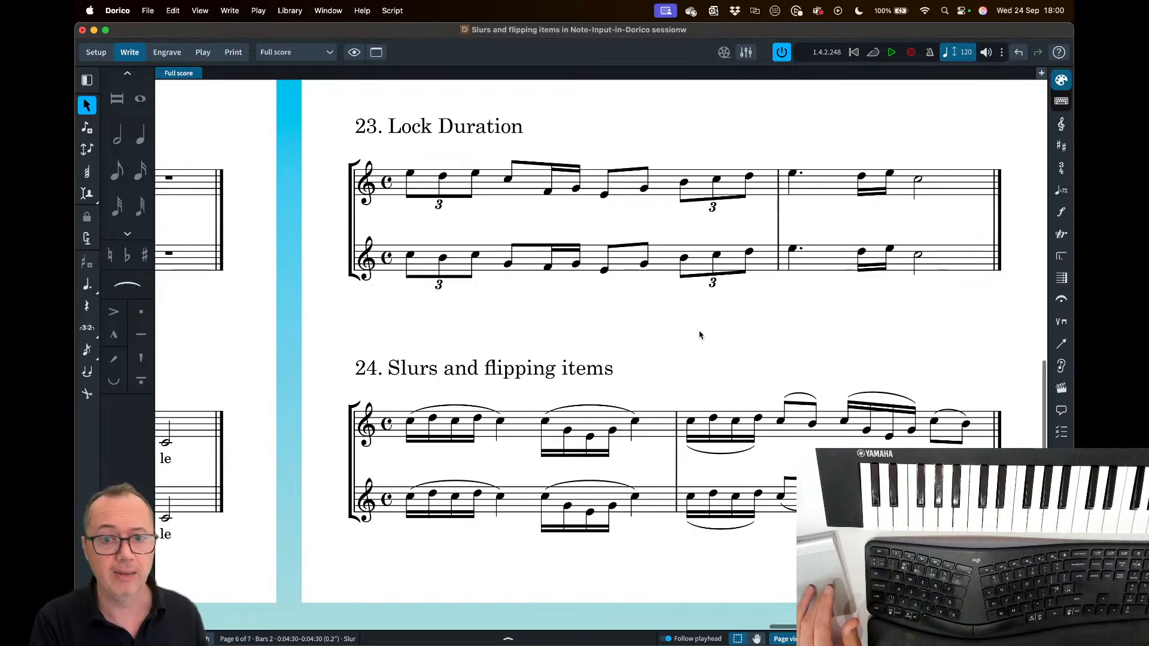
# - Go to exercise 25, and examine the UK and US keyboard layouts for articulations in the Word notes document before returning to Dorico
pyautogui.hscroll(2, 702, 335)
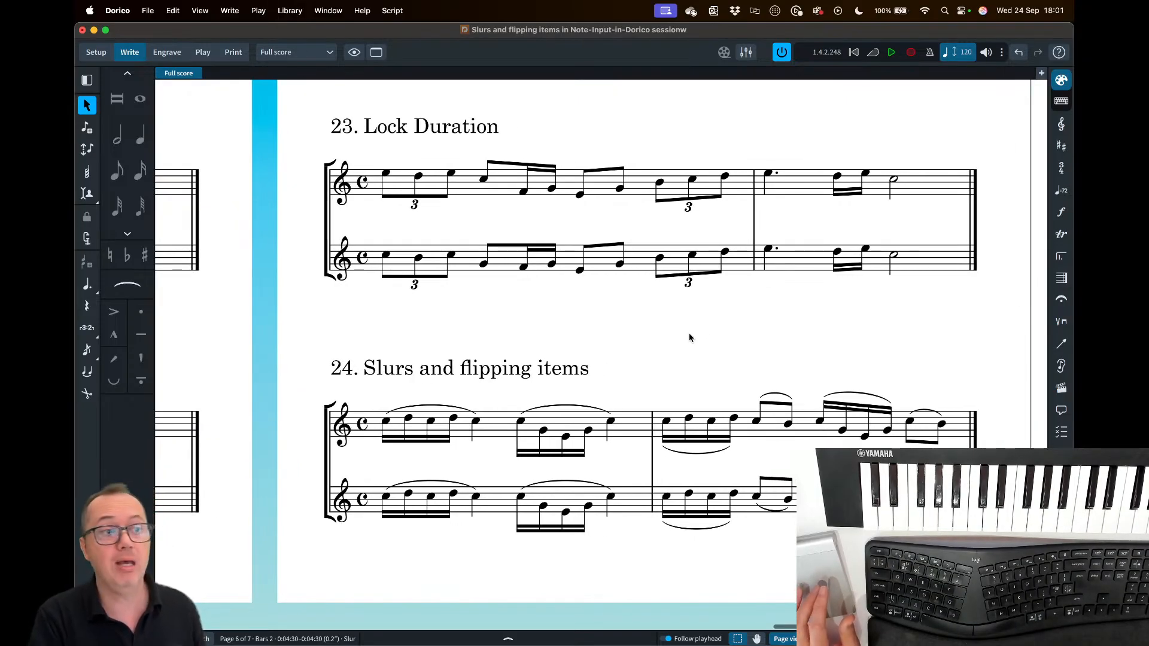
pyautogui.hscroll(10, 689, 337)
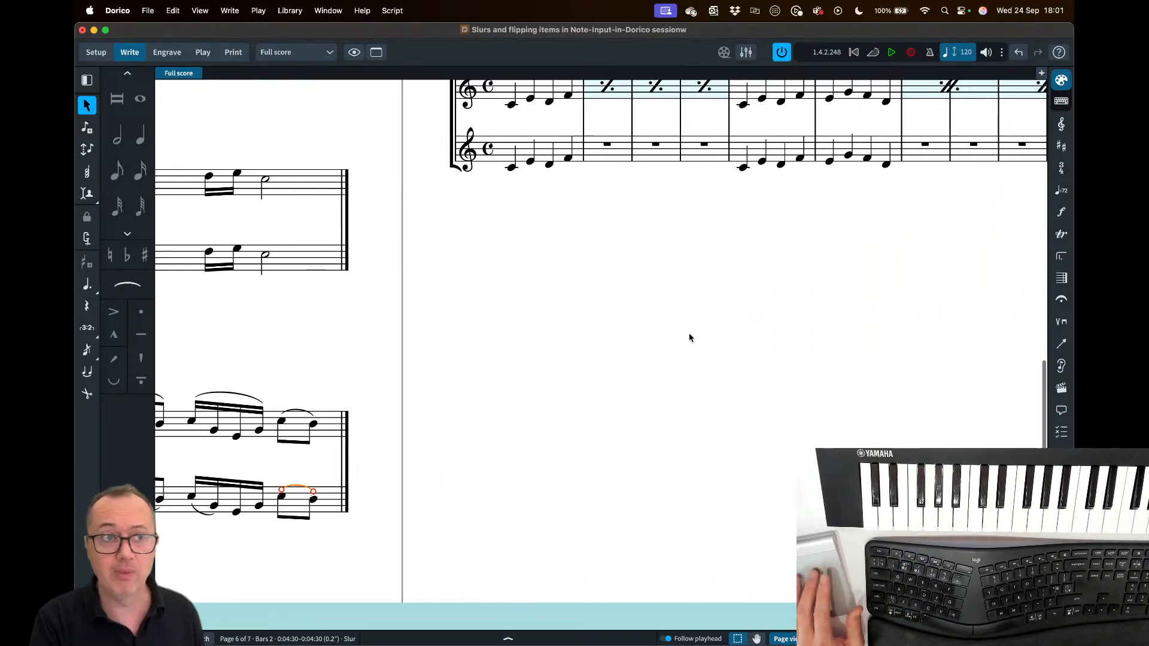
pyautogui.scroll(10, 689, 337)
pyautogui.hscroll(4, 689, 337)
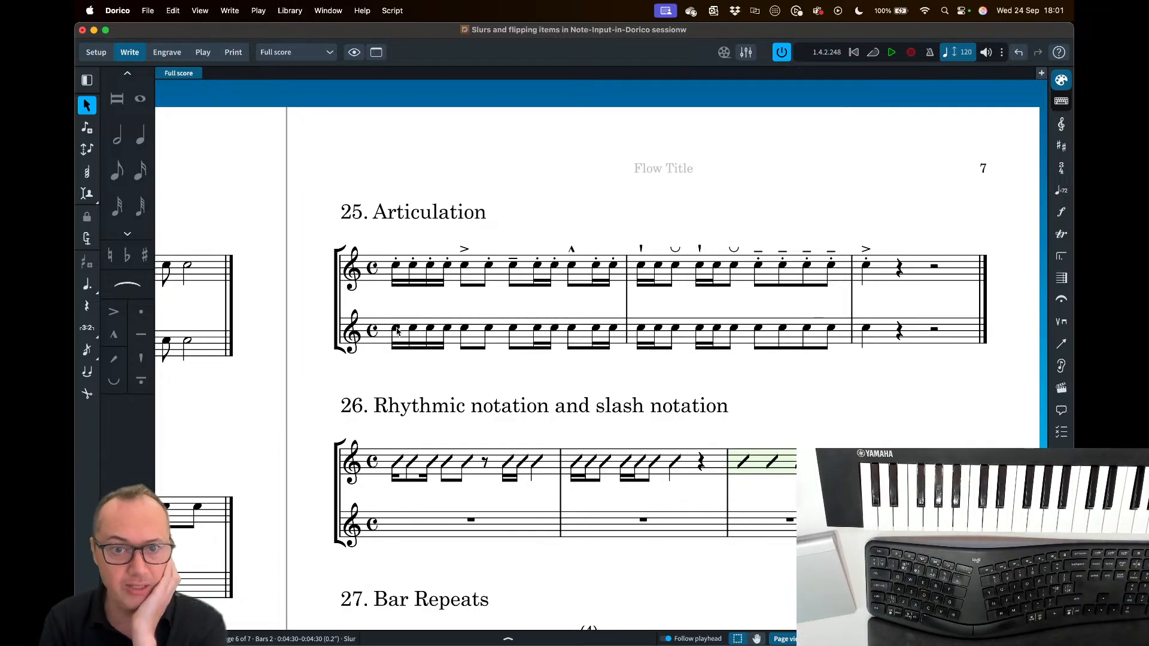
pyautogui.click(411, 350)
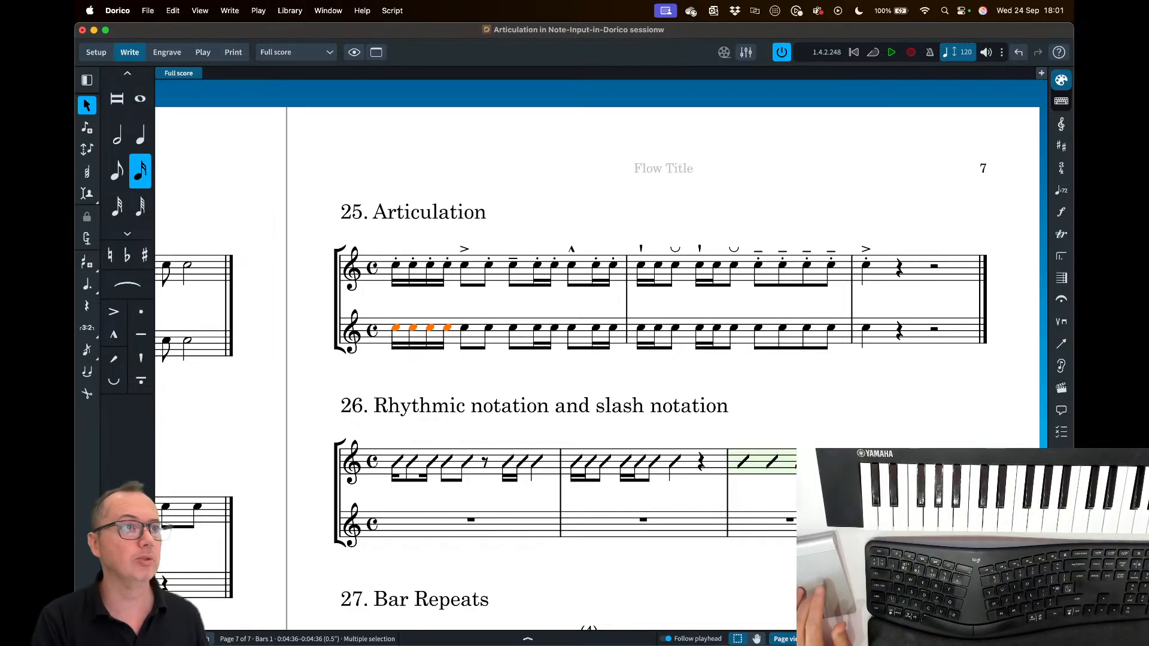
pyautogui.moveTo(230, 1); pyautogui.dragTo(616, 1)
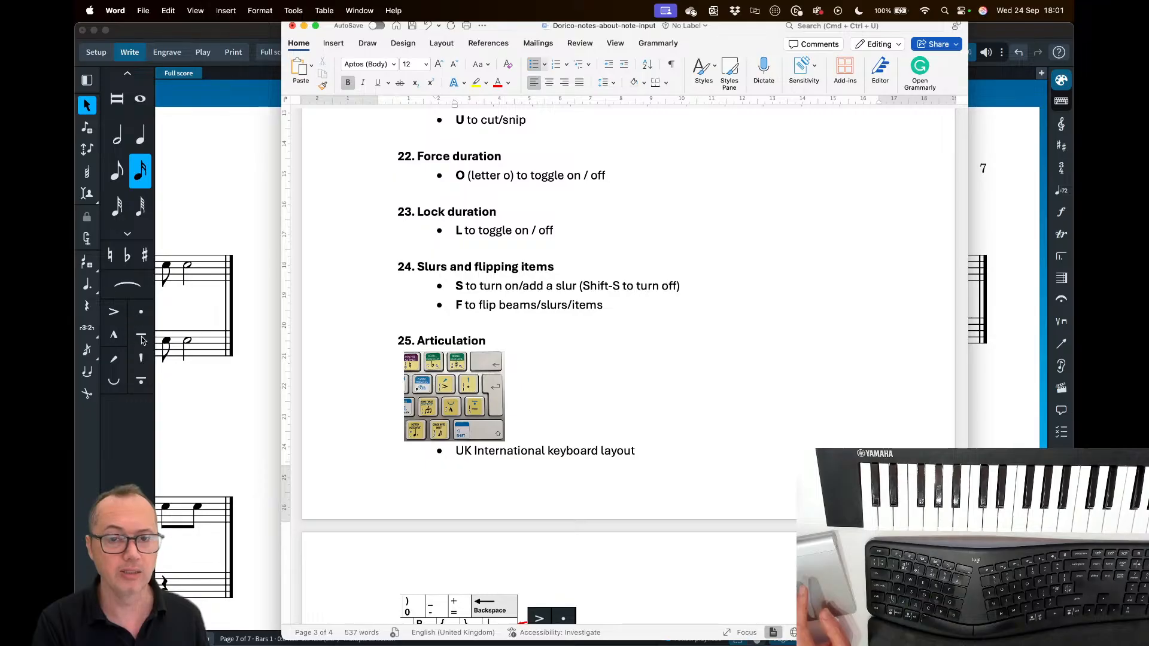
pyautogui.scroll(-10, 584, 371)
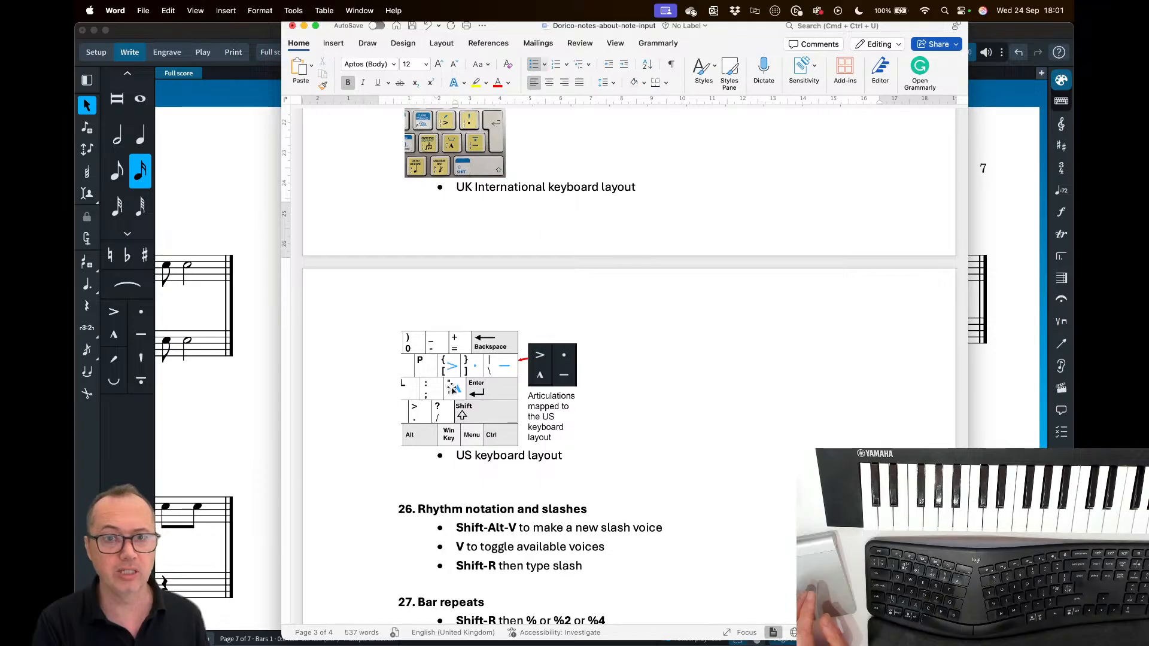
pyautogui.moveTo(738, 27); pyautogui.dragTo(78, 132)
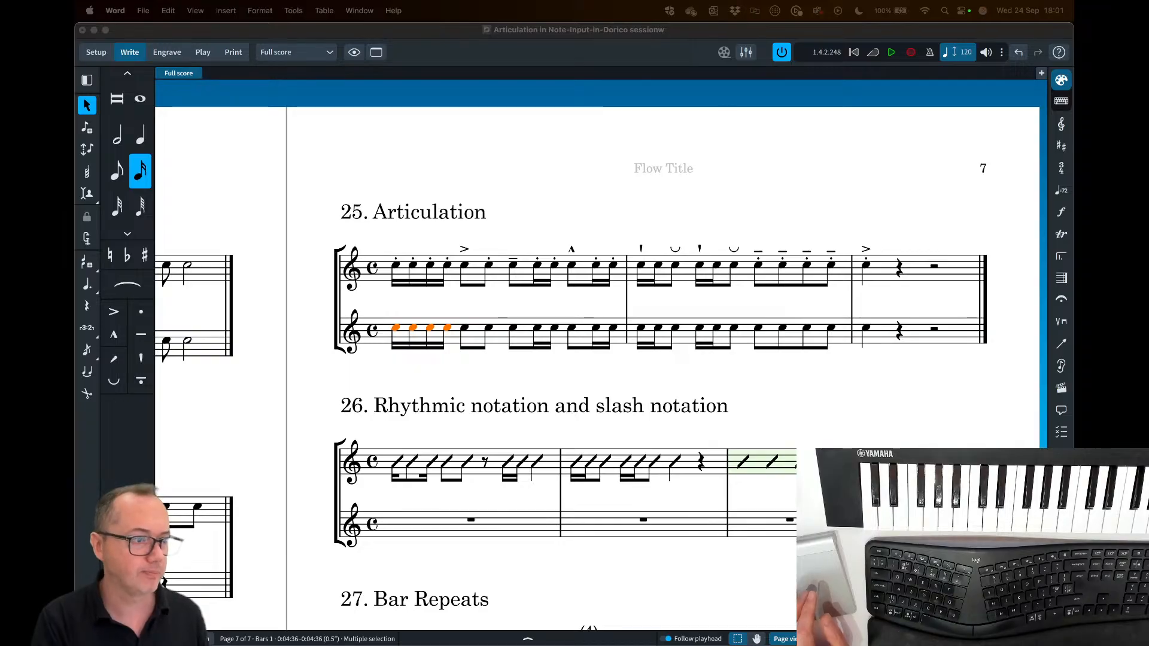
pyautogui.click(520, 387)
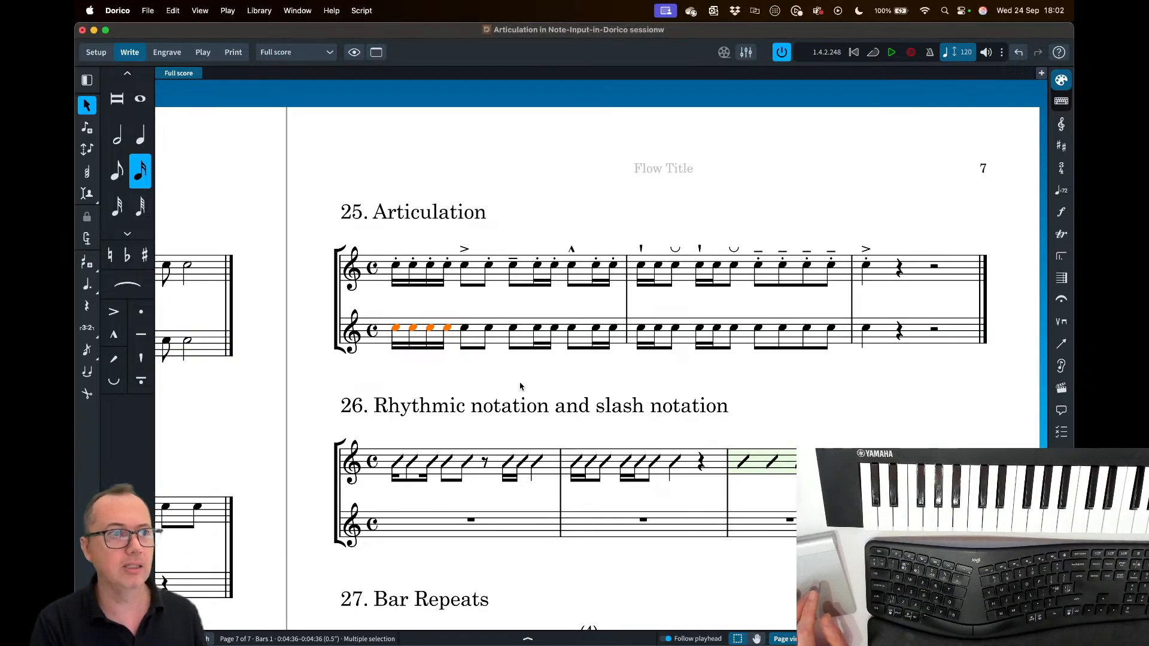
# - Add staccatos to the first four notes of exercise 25's lower staff, an accent to the fifth and a staccato to the sixth
pyautogui.scroll(-1, 486, 369)
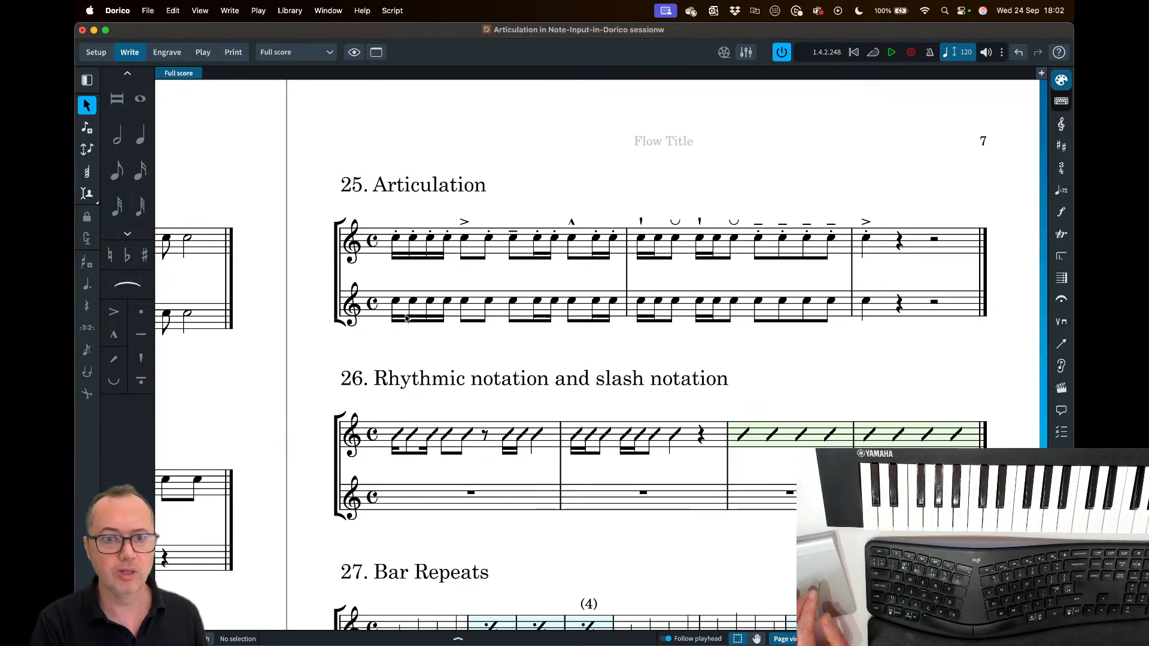
pyautogui.click(405, 318)
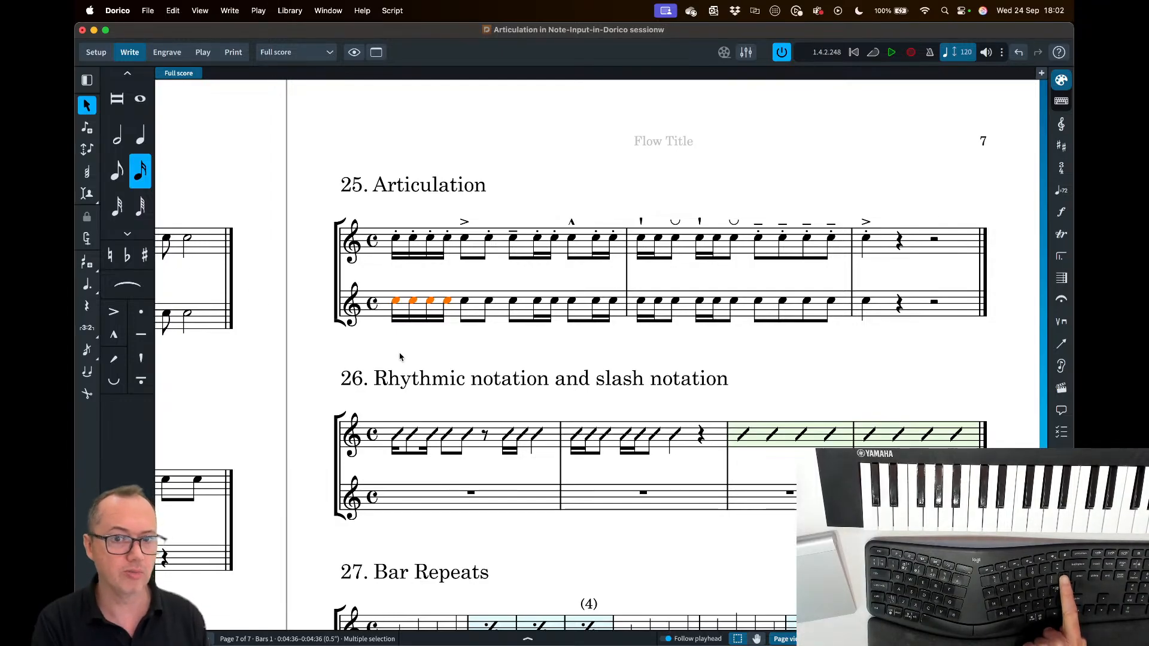
pyautogui.press(']')
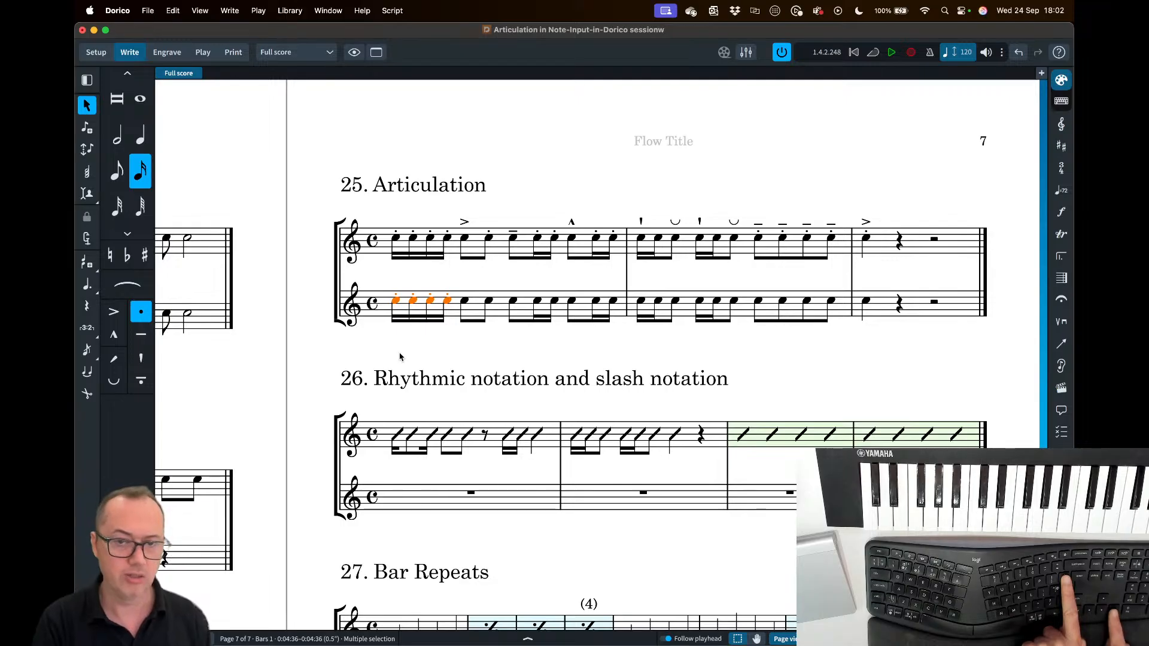
pyautogui.press('Right')
pyautogui.press('[')
pyautogui.press('Right')
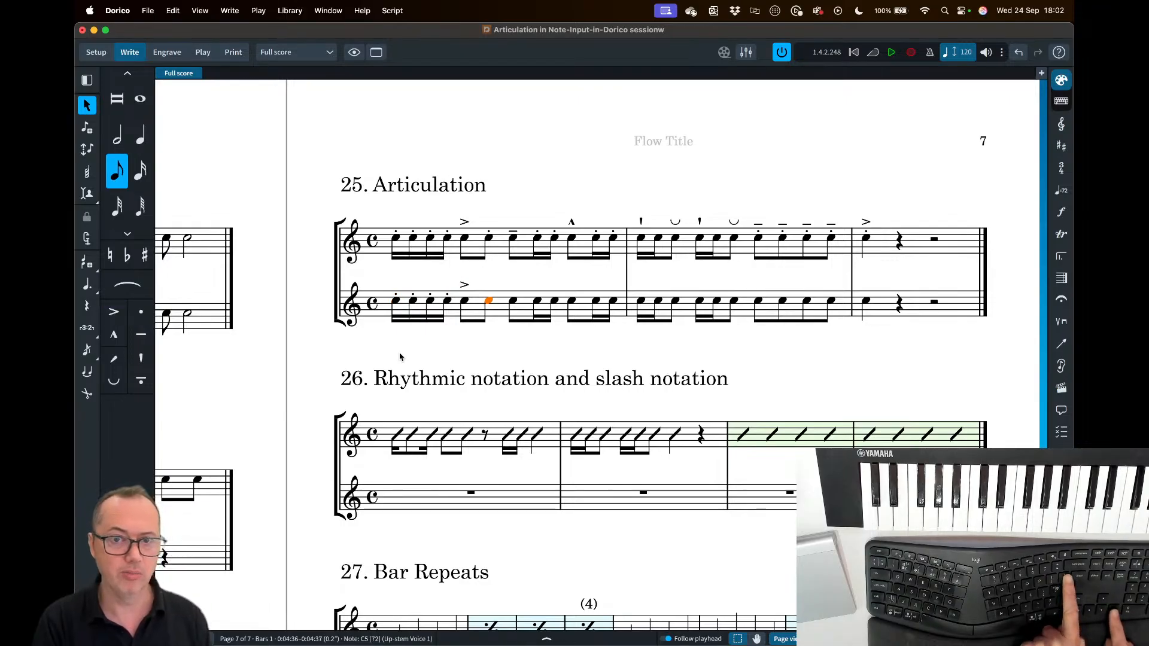
pyautogui.press(']')
pyautogui.press('Right')
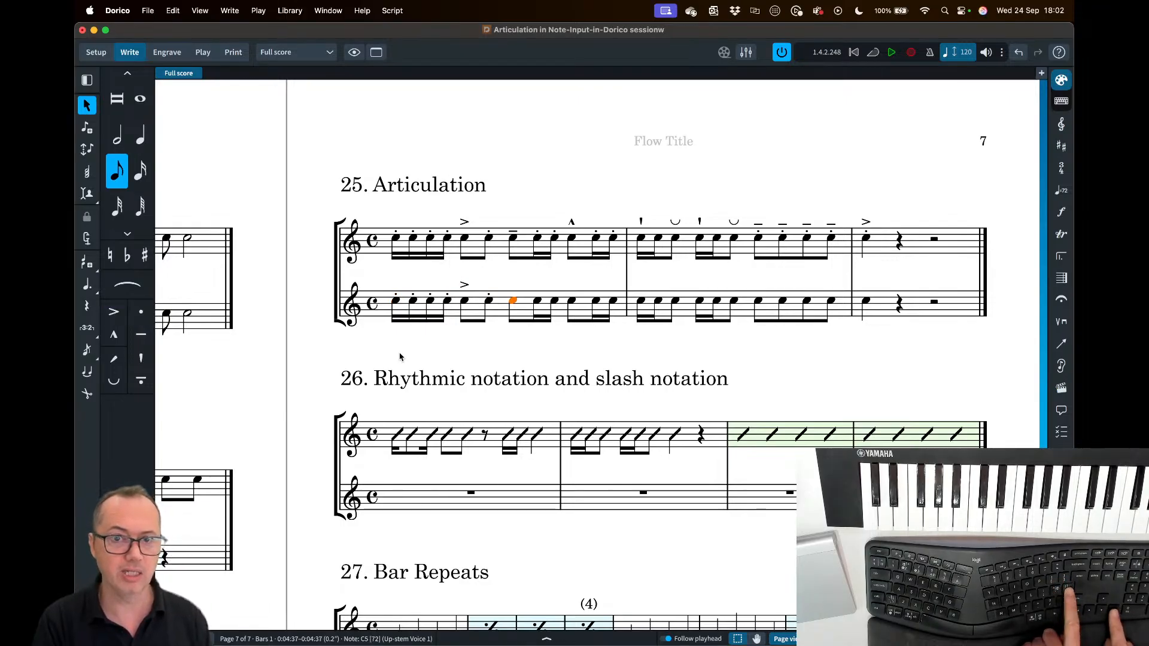
# - Add a tenuto to the seventh note of exercise 25's lower staff and staccatos to the two sixteenth notes after it
pyautogui.press("'")
pyautogui.press('Right')
pyautogui.press(']')
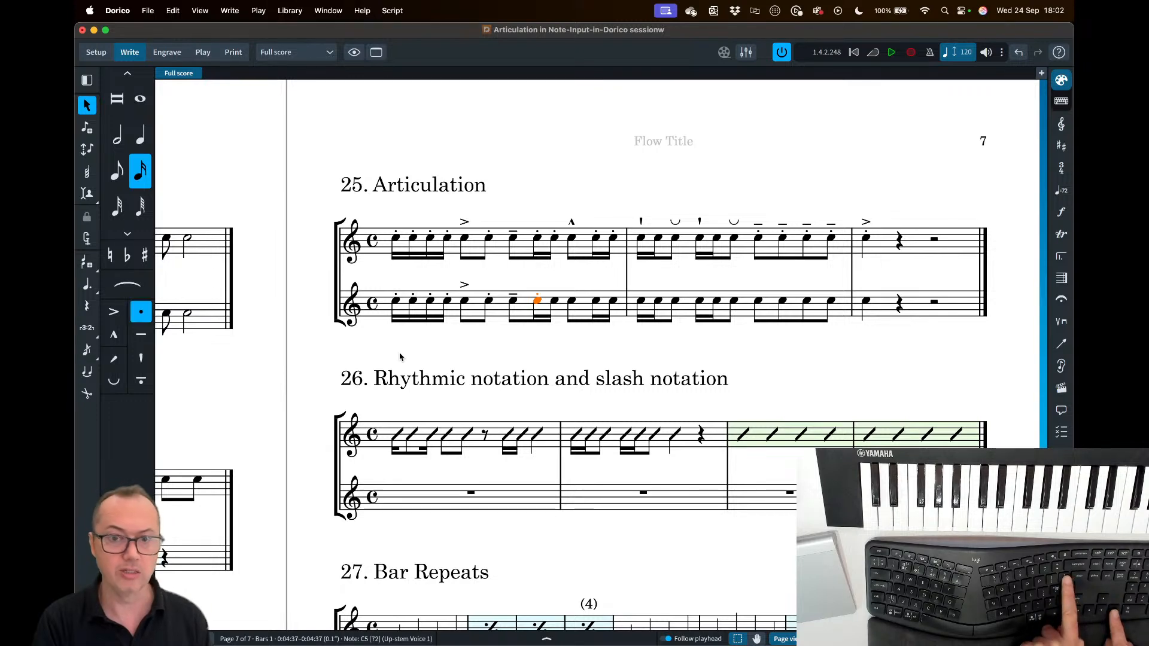
pyautogui.press('Right')
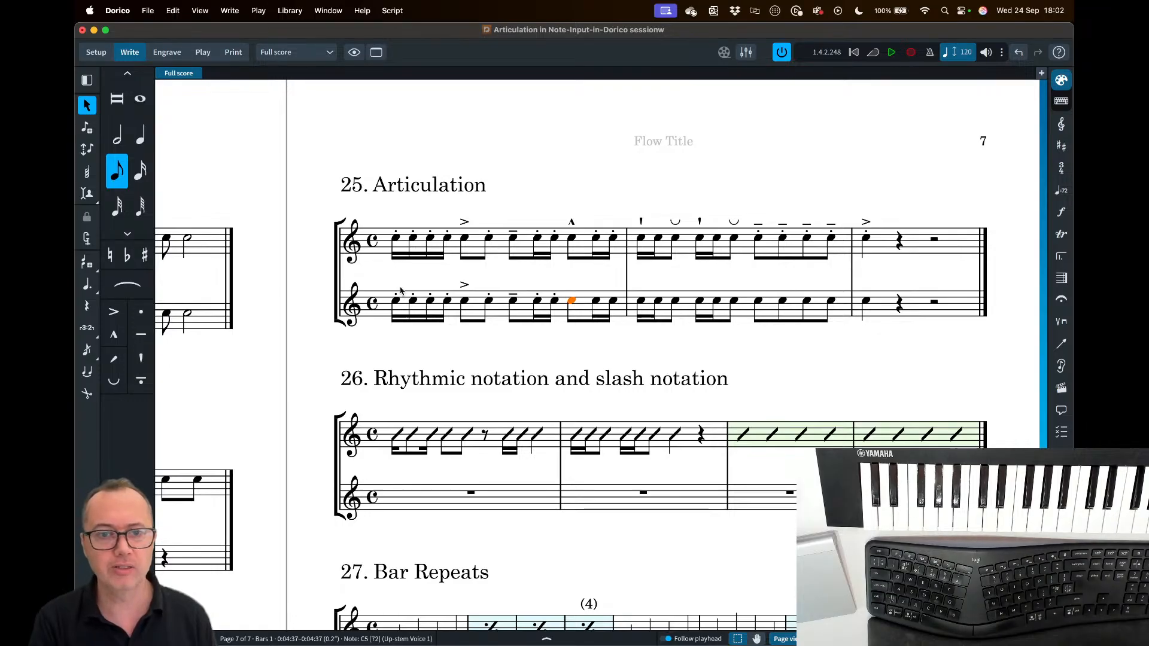
# - Toggle articulations across the first ten notes of exercise 25's lower staff until all of them are removed
pyautogui.click(397, 303)
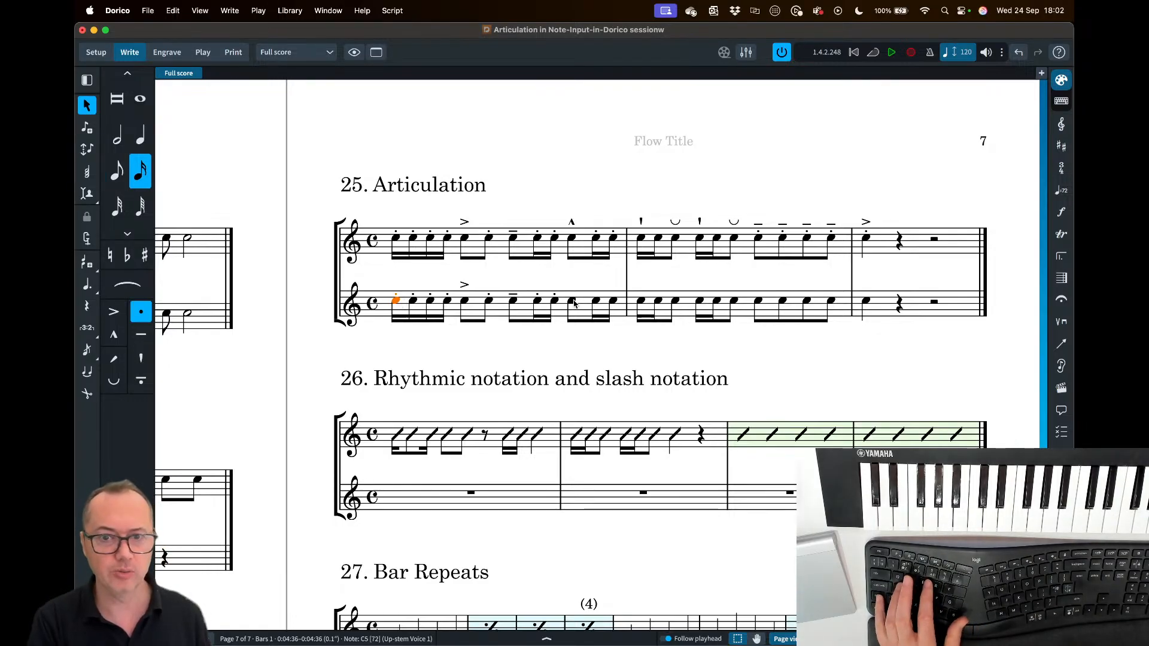
pyautogui.keyDown('shift'); pyautogui.click(572, 302); pyautogui.keyUp('shift')
pyautogui.press("'")
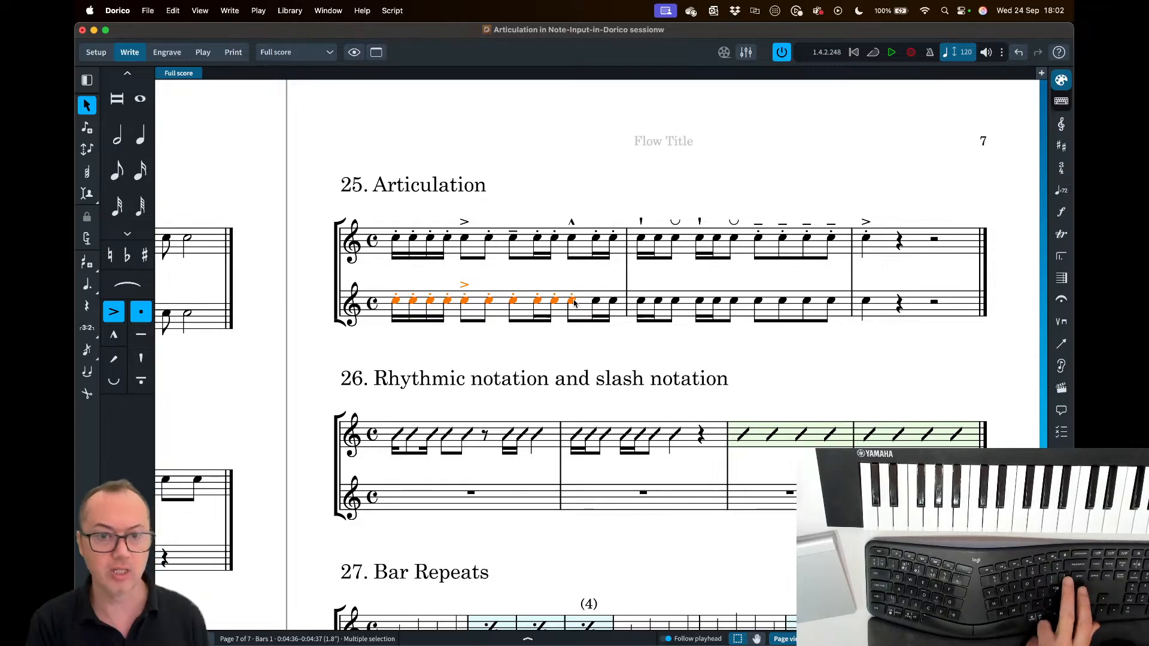
pyautogui.press(']')
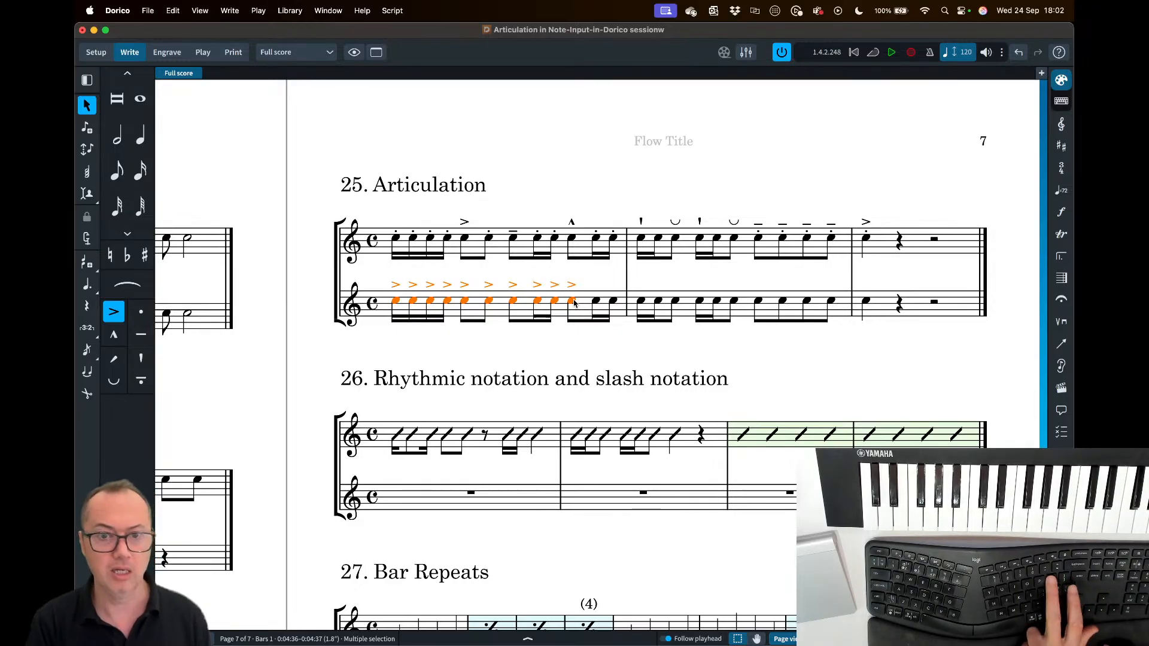
pyautogui.press('[')
pyautogui.click(477, 336)
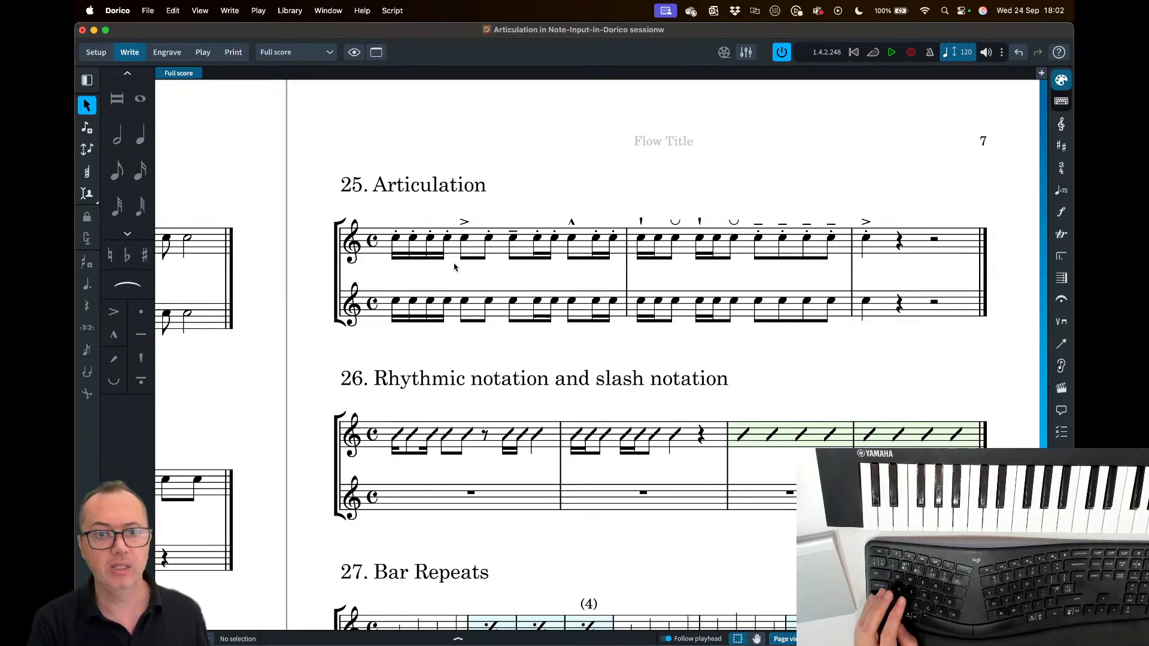
# - Copy all of exercise 25's upper staff music, and lower every note of the lower staff by four staff steps to F
pyautogui.click(454, 253)
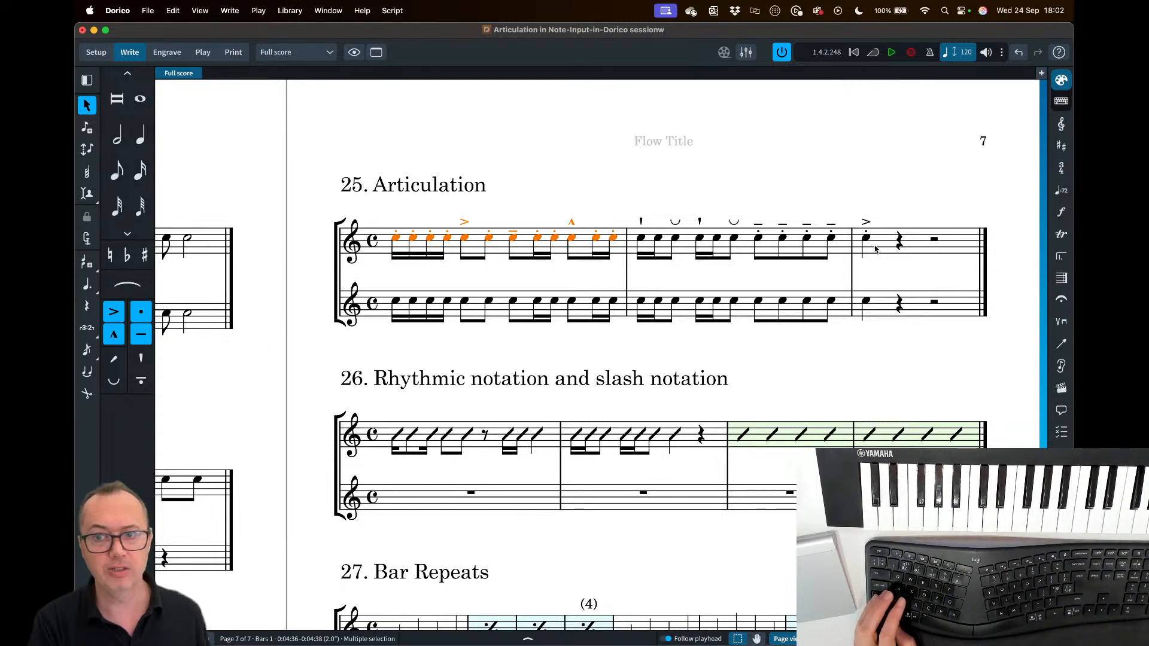
pyautogui.keyDown('shift'); pyautogui.click(875, 249); pyautogui.keyUp('shift')
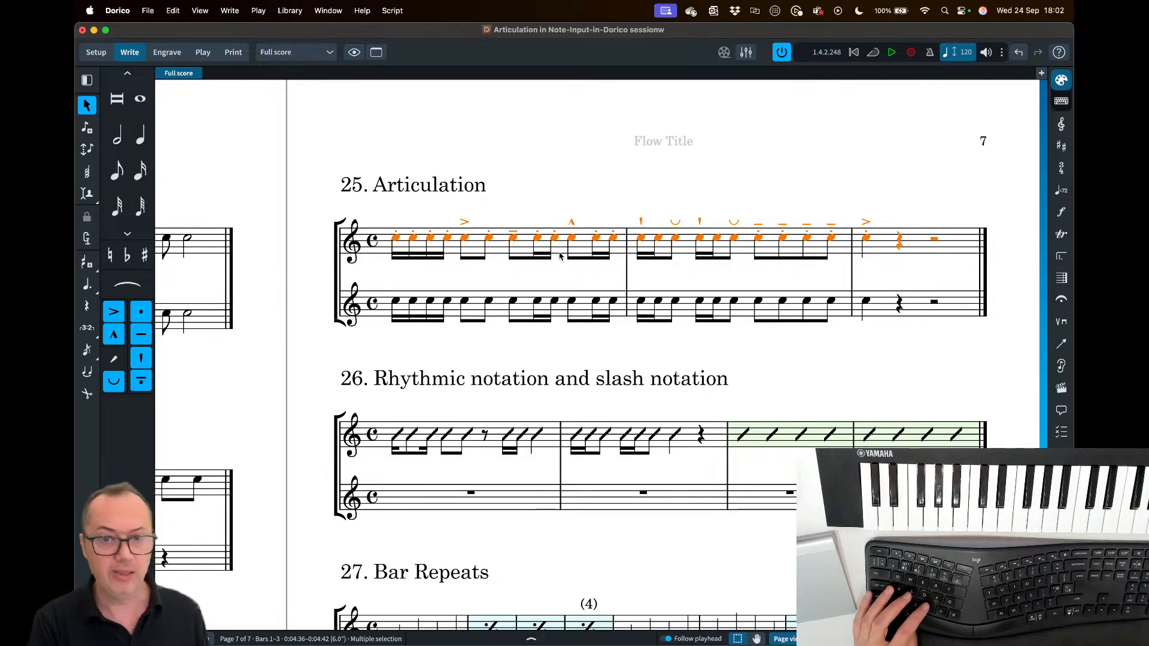
pyautogui.click(499, 307)
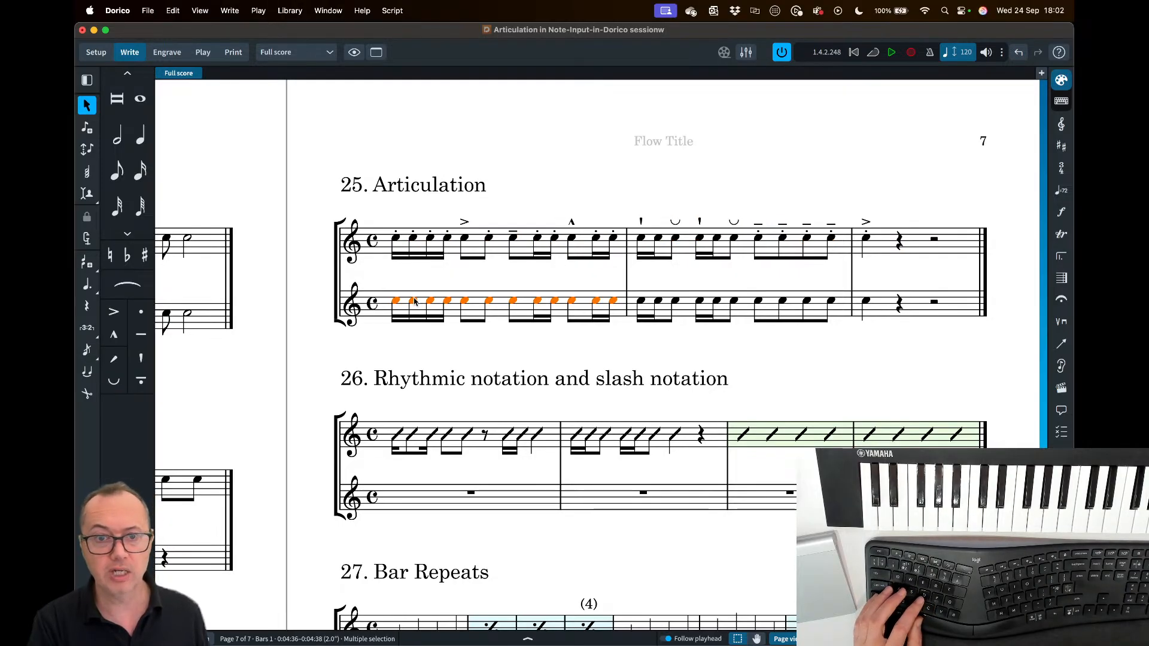
pyautogui.keyDown('shift'); pyautogui.click(862, 305); pyautogui.keyUp('shift')
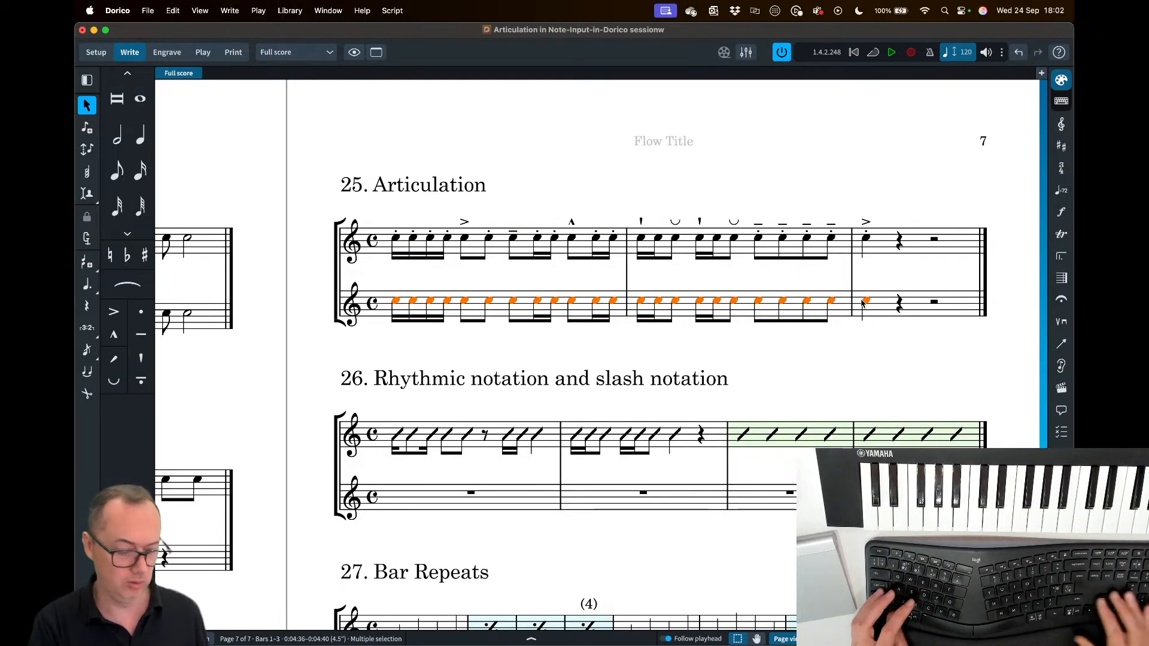
pyautogui.hotkey('alt', 'Down')
pyautogui.hotkey('alt', 'Down')
pyautogui.hotkey('alt', 'Down')
pyautogui.hotkey('alt', 'Down')
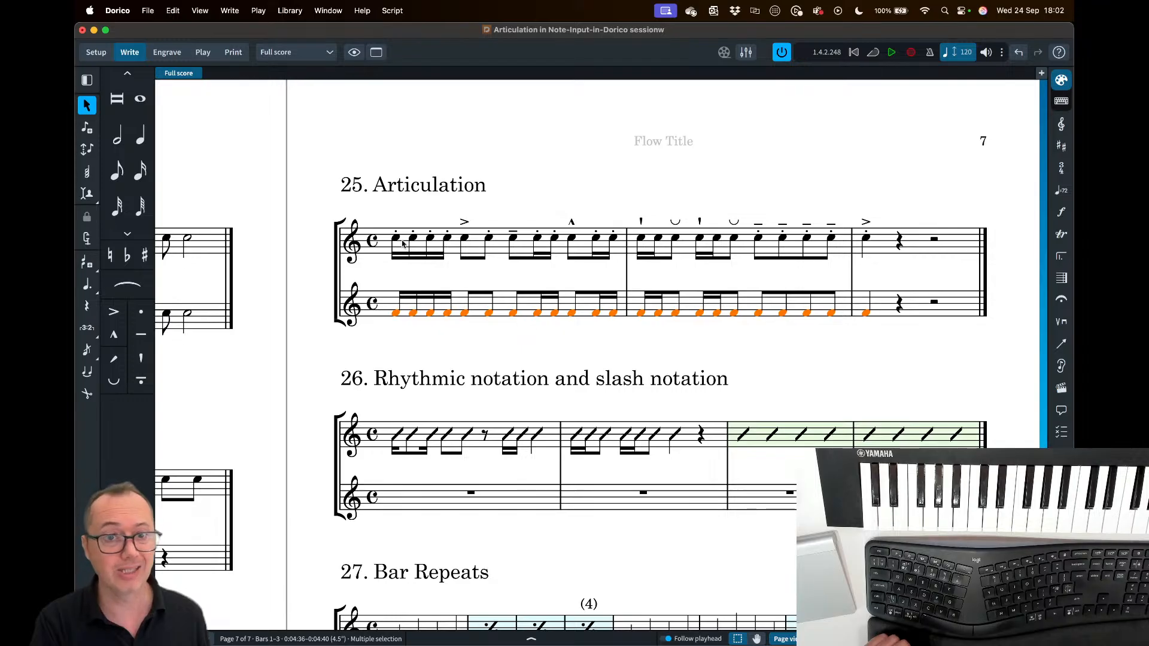
# - Paste only the copied articulations onto the notes of exercise 25's lower staff
pyautogui.rightClick(419, 334)
pyautogui.moveTo(447, 370)
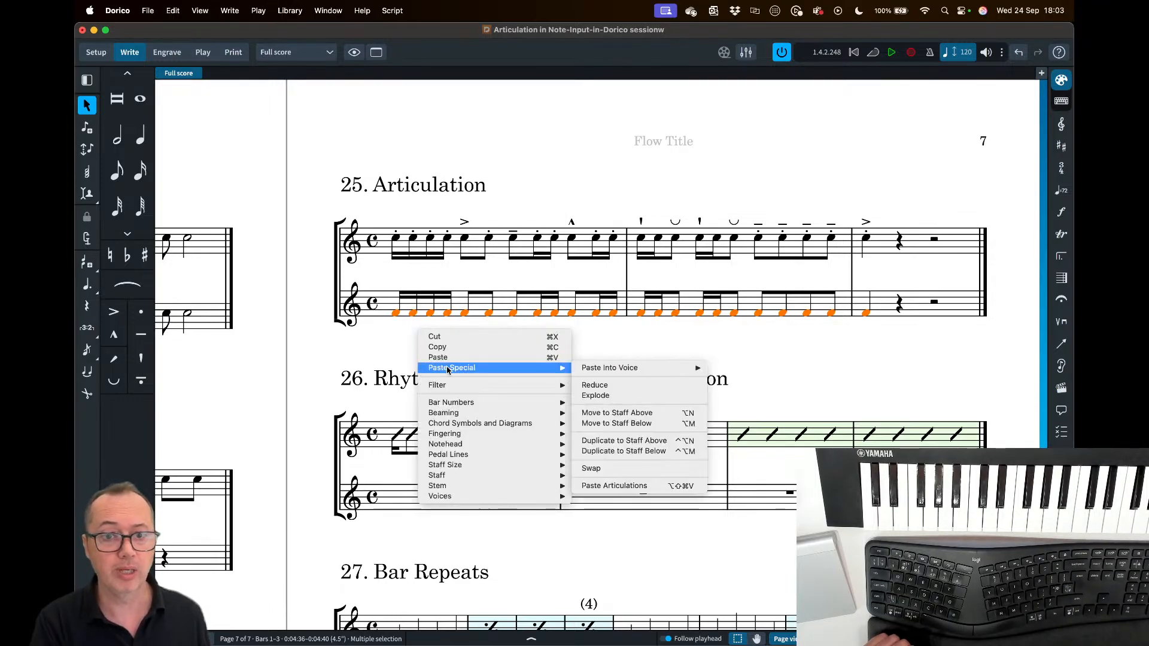
pyautogui.click(328, 202)
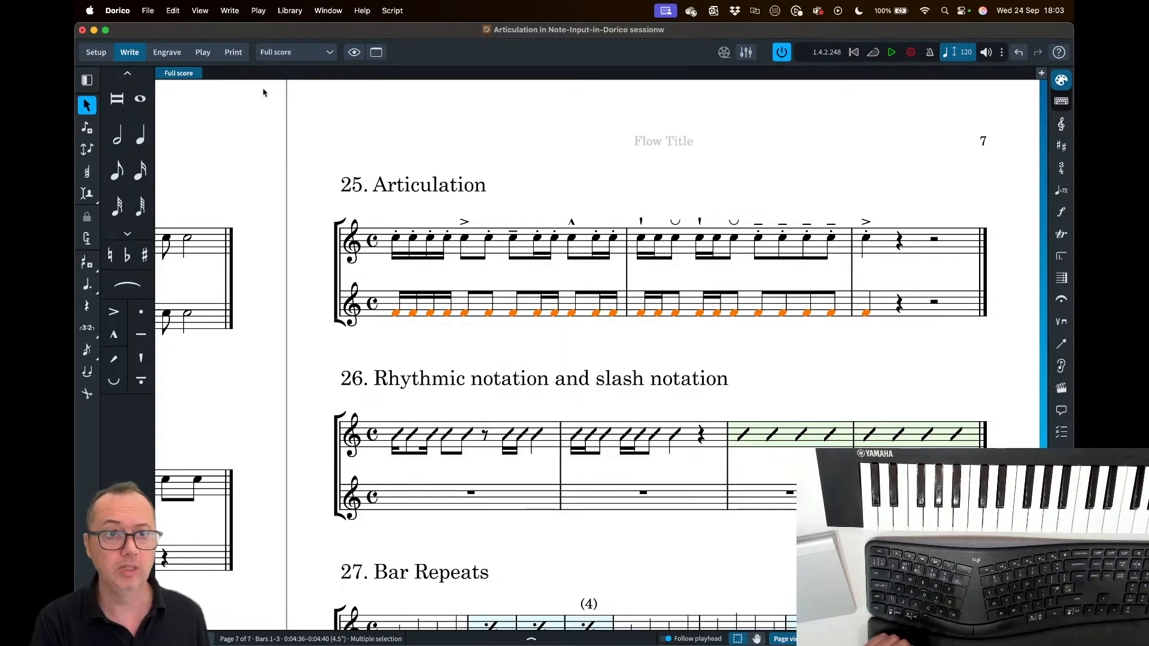
pyautogui.click(173, 11)
pyautogui.moveTo(197, 115)
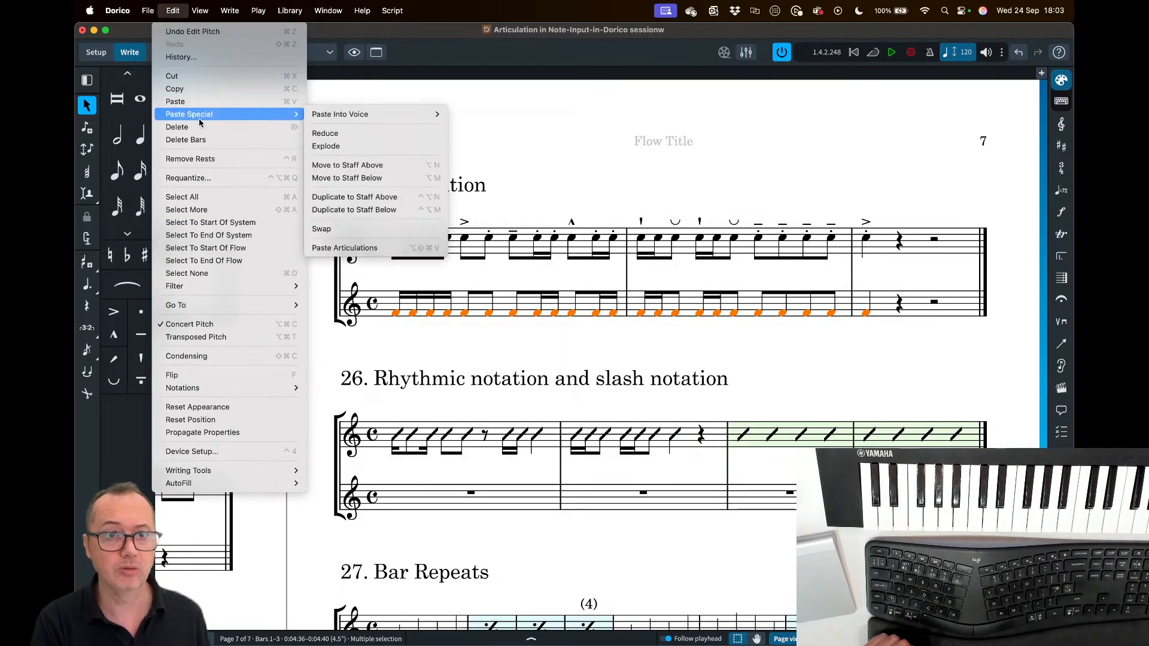
pyautogui.click(359, 249)
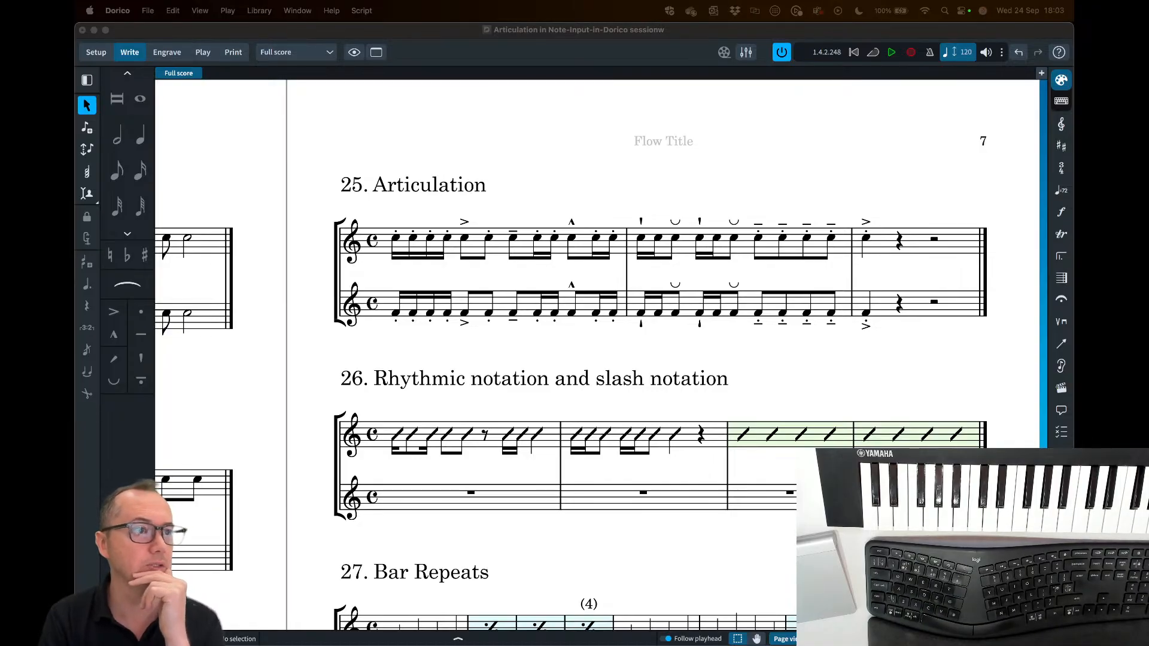
# - Browse the available playing techniques, including the string techniques category
pyautogui.scroll(-4, 620, 369)
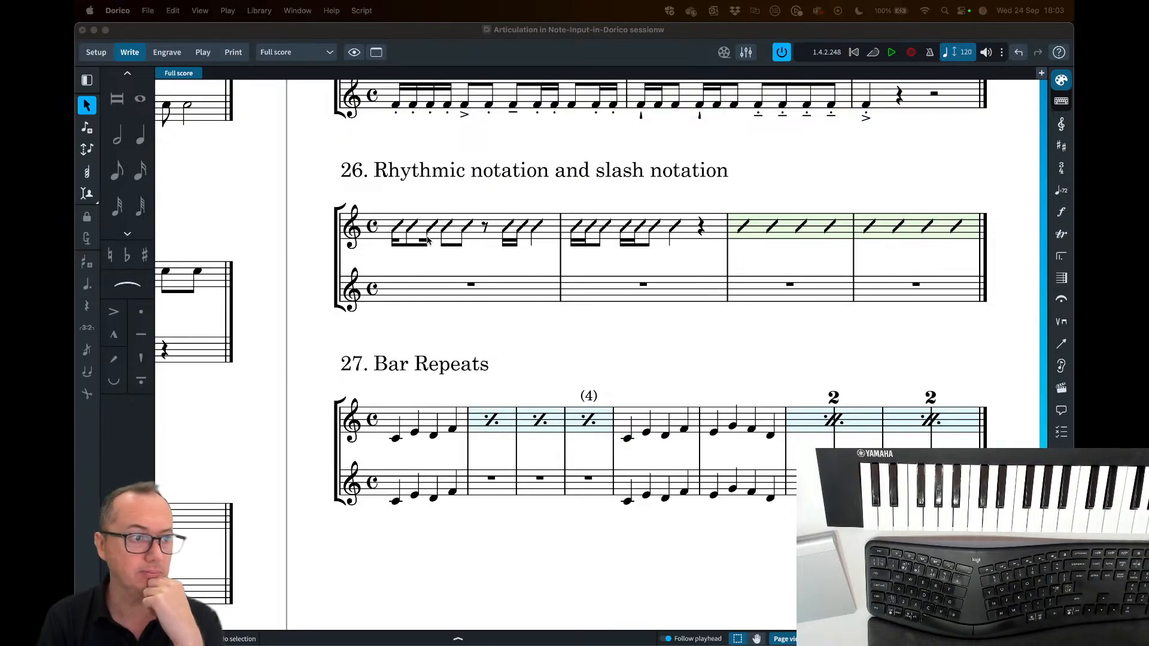
pyautogui.scroll(3, 429, 240)
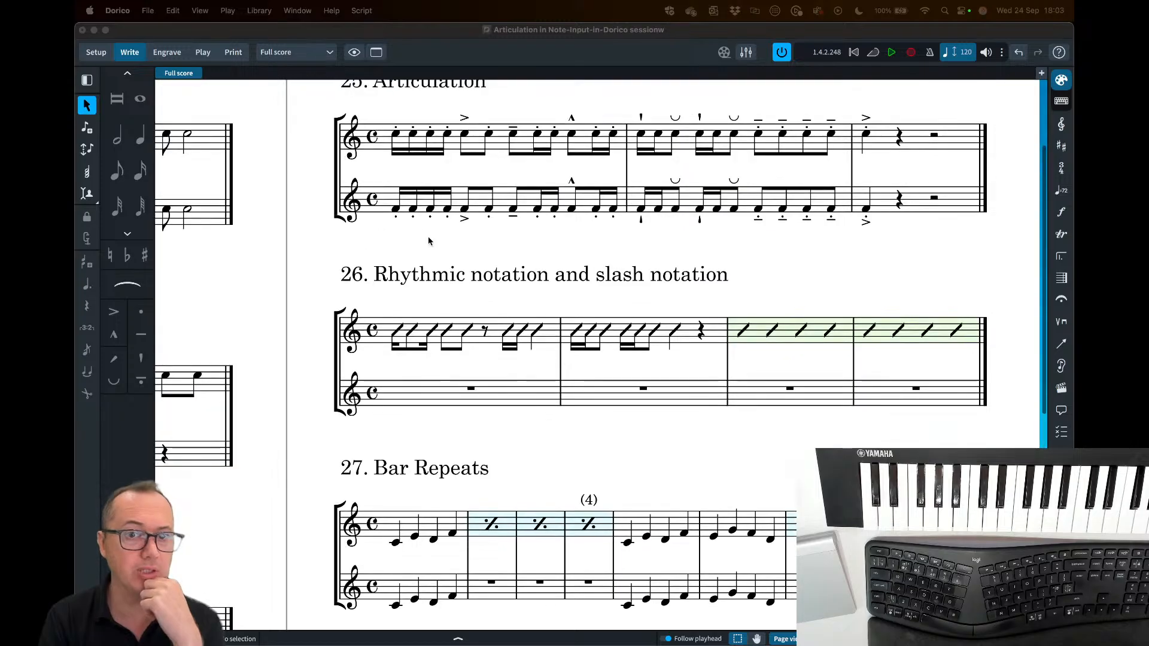
pyautogui.click(1062, 322)
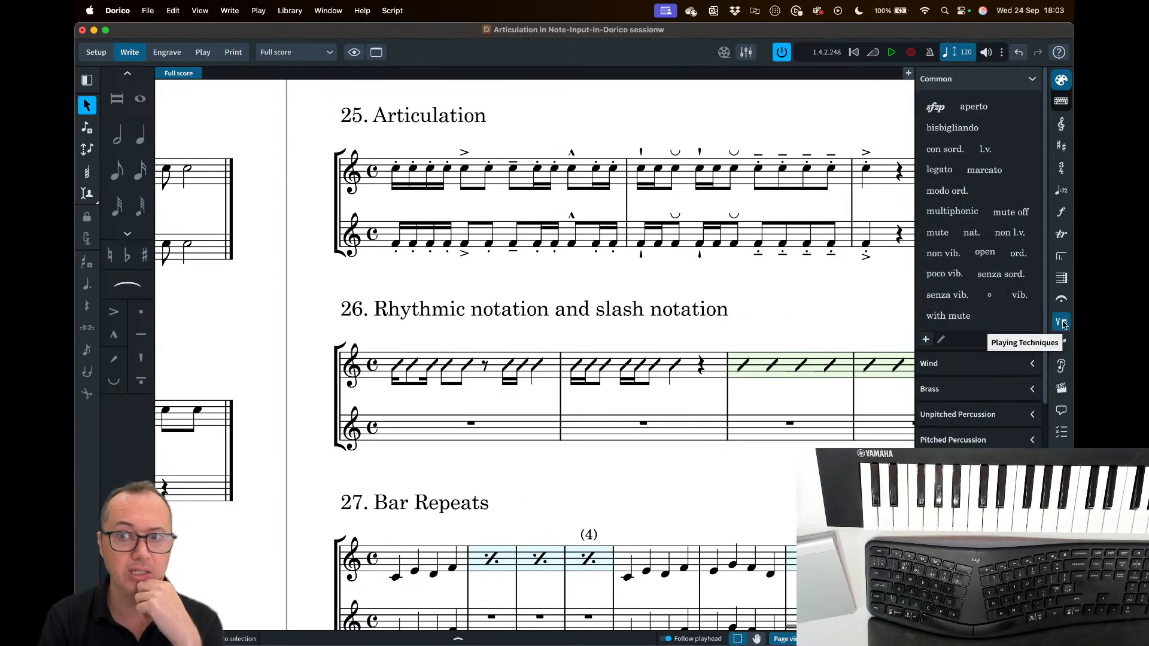
pyautogui.scroll(-3, 973, 369)
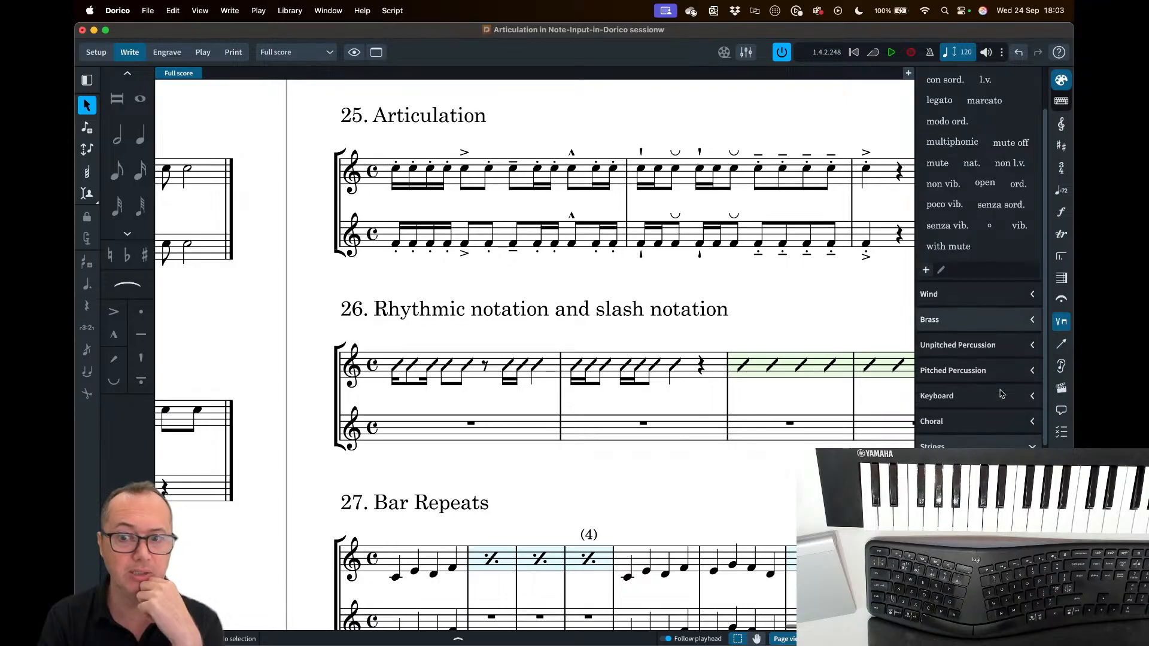
pyautogui.scroll(-3, 978, 257)
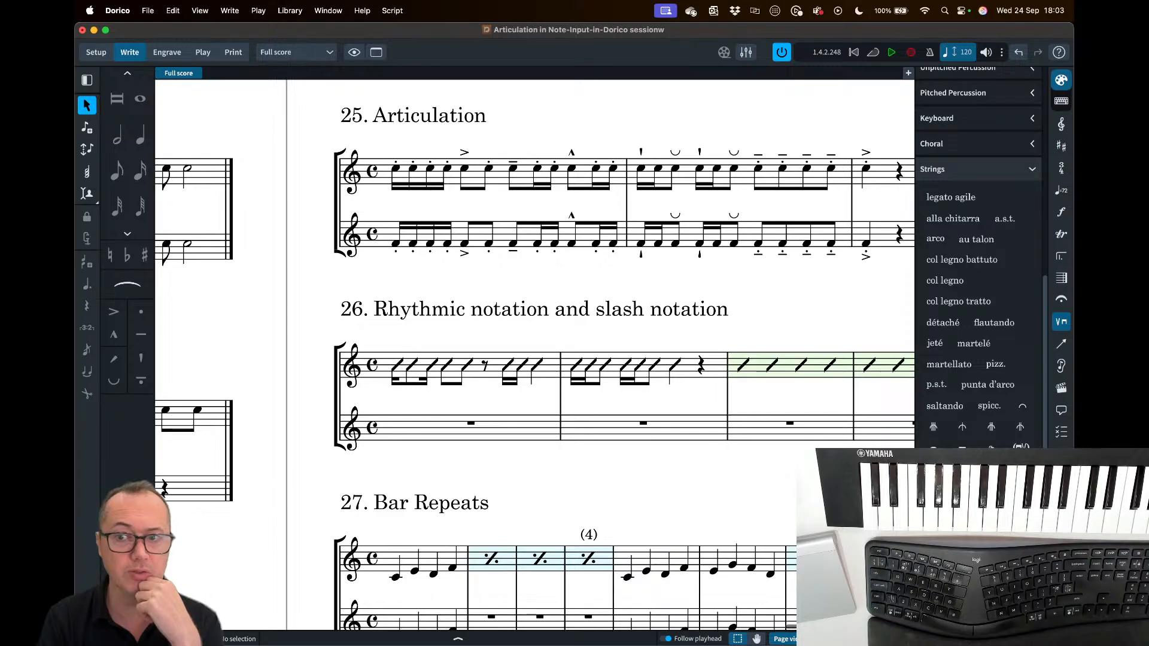
pyautogui.click(1068, 326)
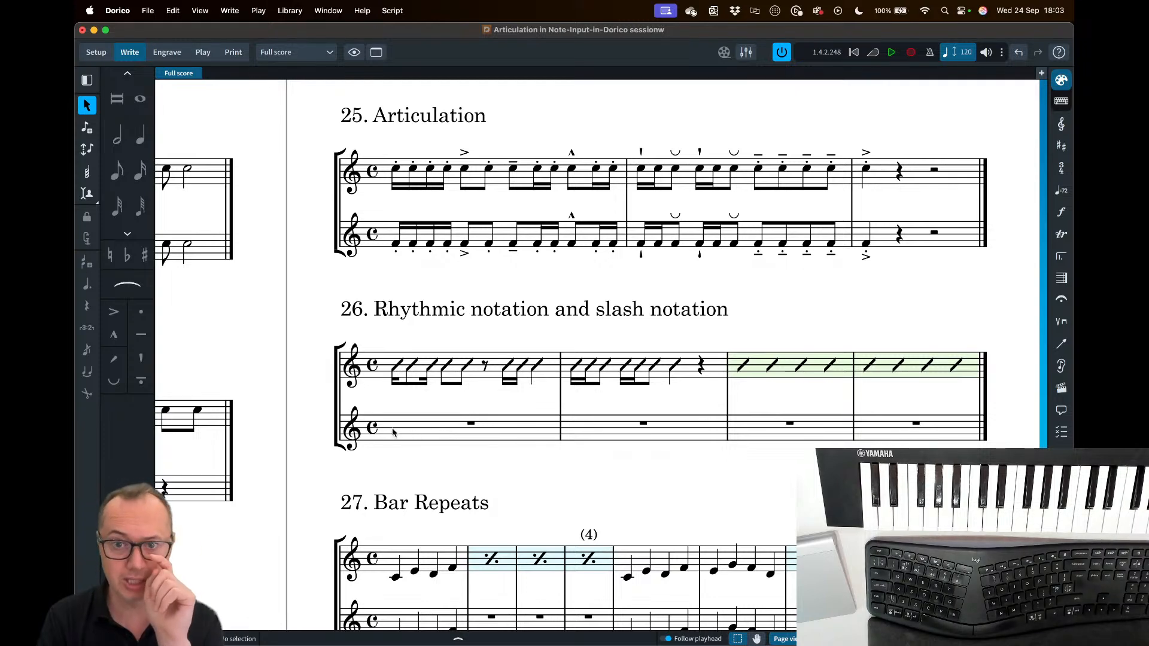
# - Start a slash voice with stems at bar 1 of exercise 26's lower staff and enter sixteenth, eighth and sixteenth slashes
pyautogui.scroll(-4, 393, 432)
pyautogui.scroll(-1, 410, 459)
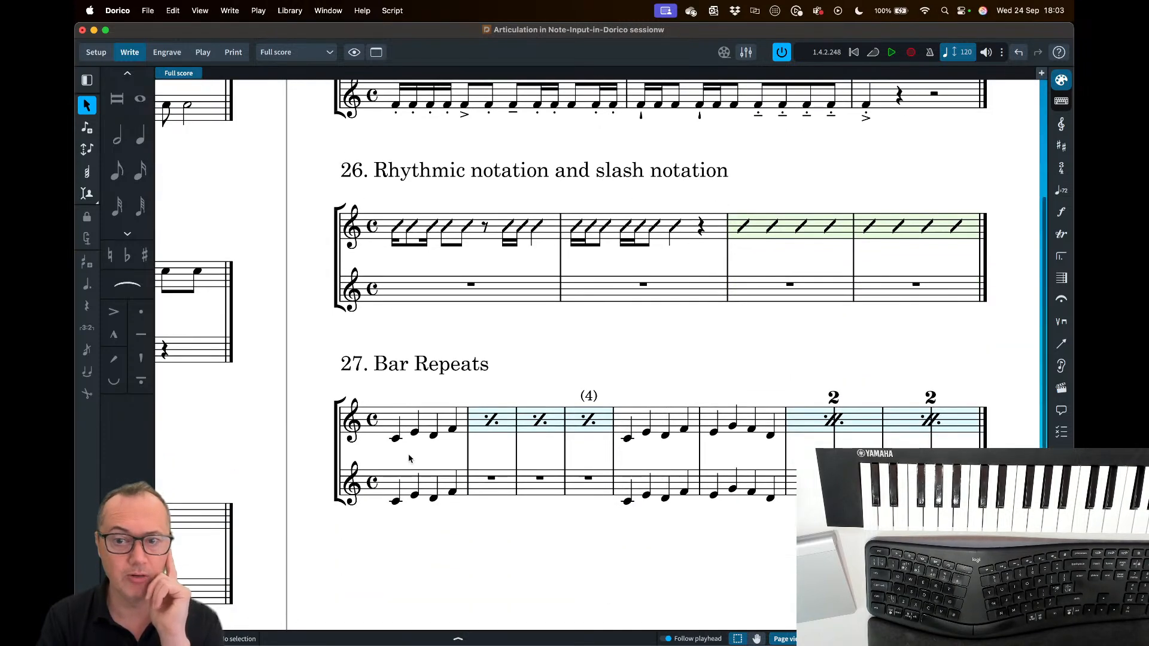
pyautogui.scroll(4, 409, 458)
pyautogui.scroll(1, 407, 443)
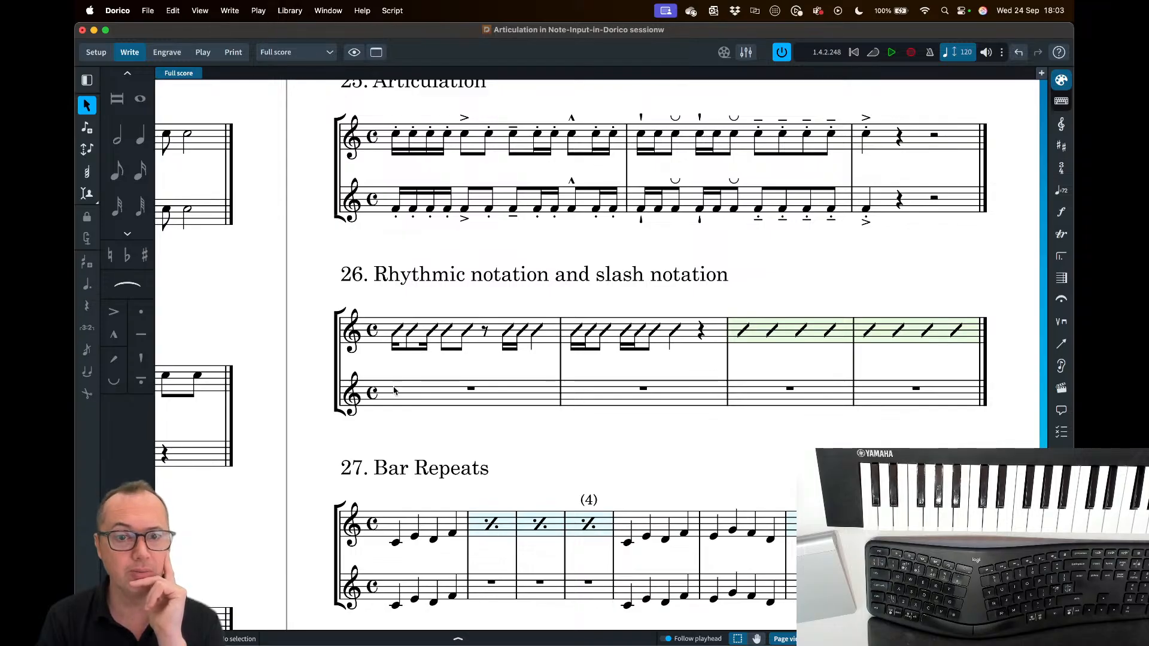
pyautogui.doubleClick(392, 398)
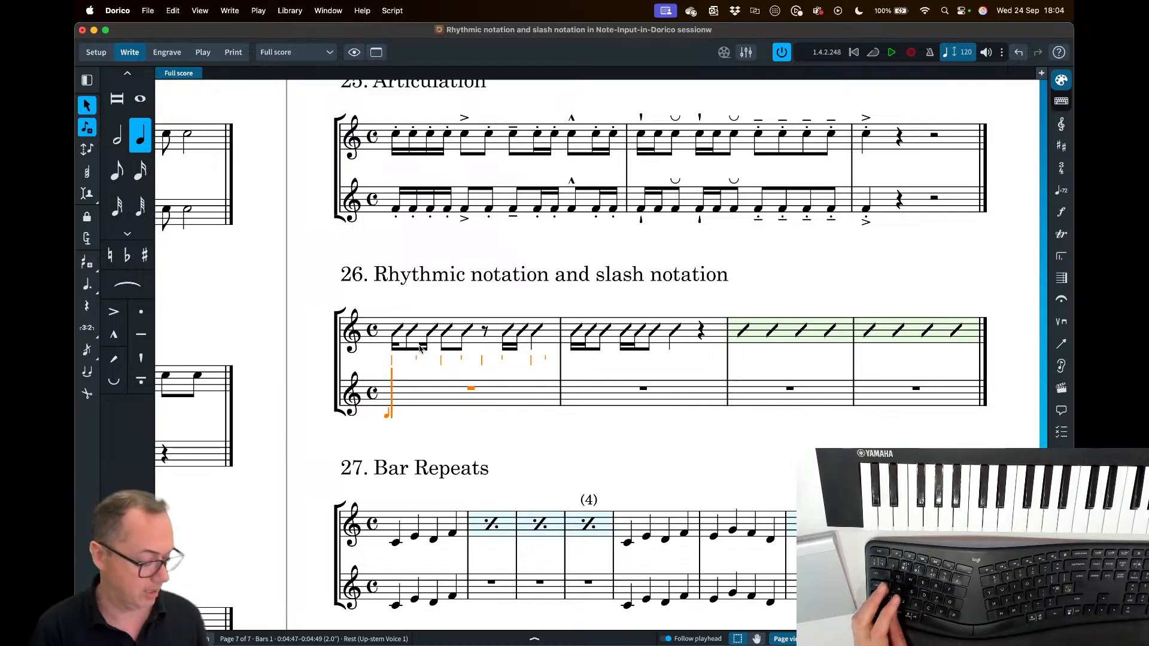
pyautogui.hotkey('shift', 'alt', 'v')
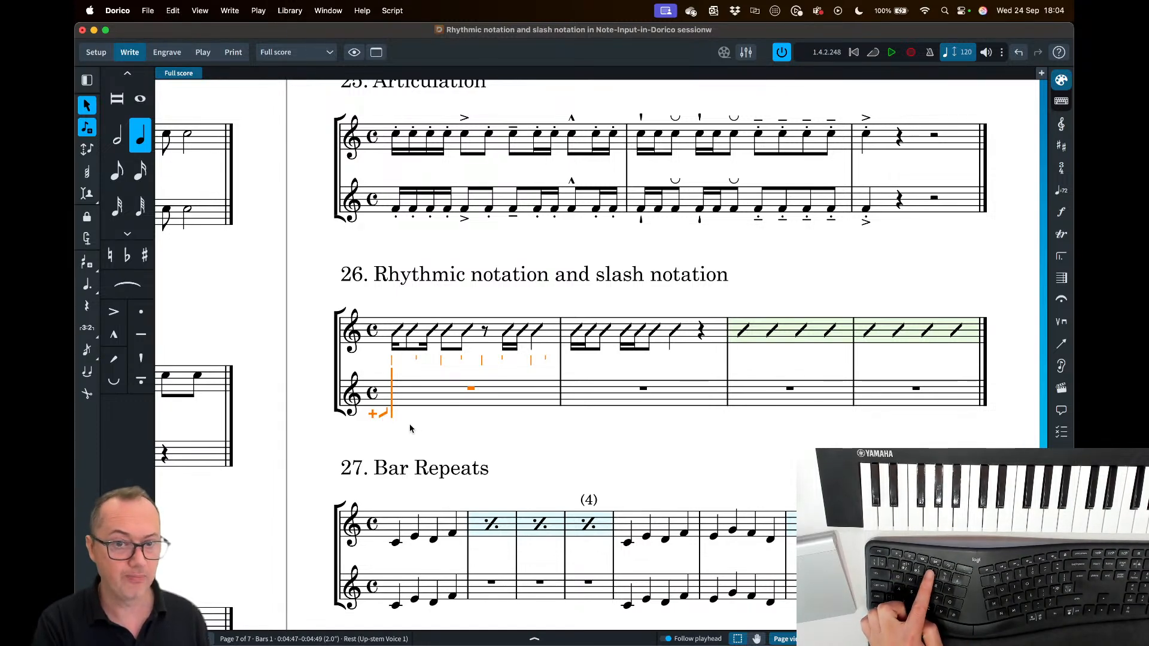
pyautogui.press('3')
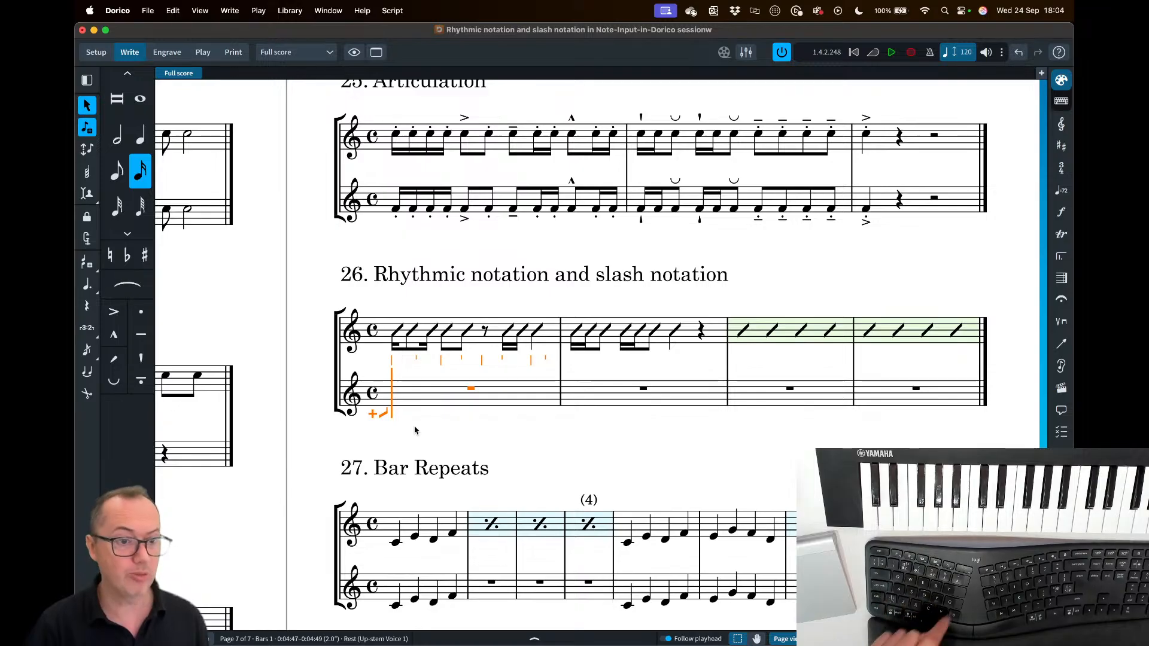
pyautogui.press('f')
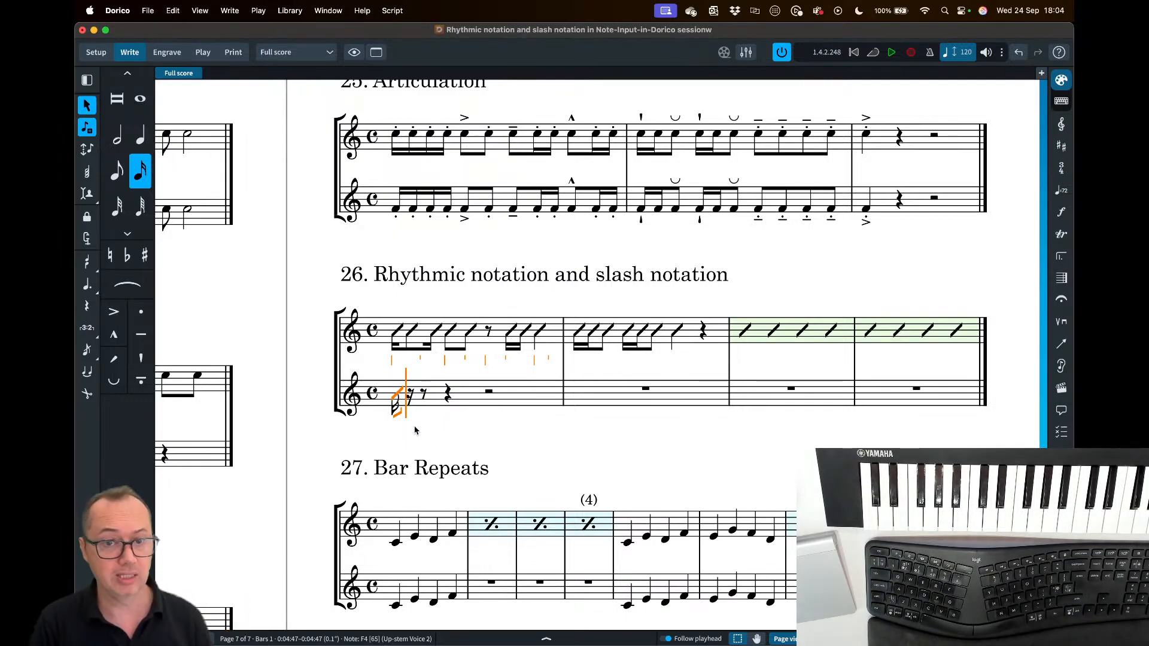
pyautogui.press('5')
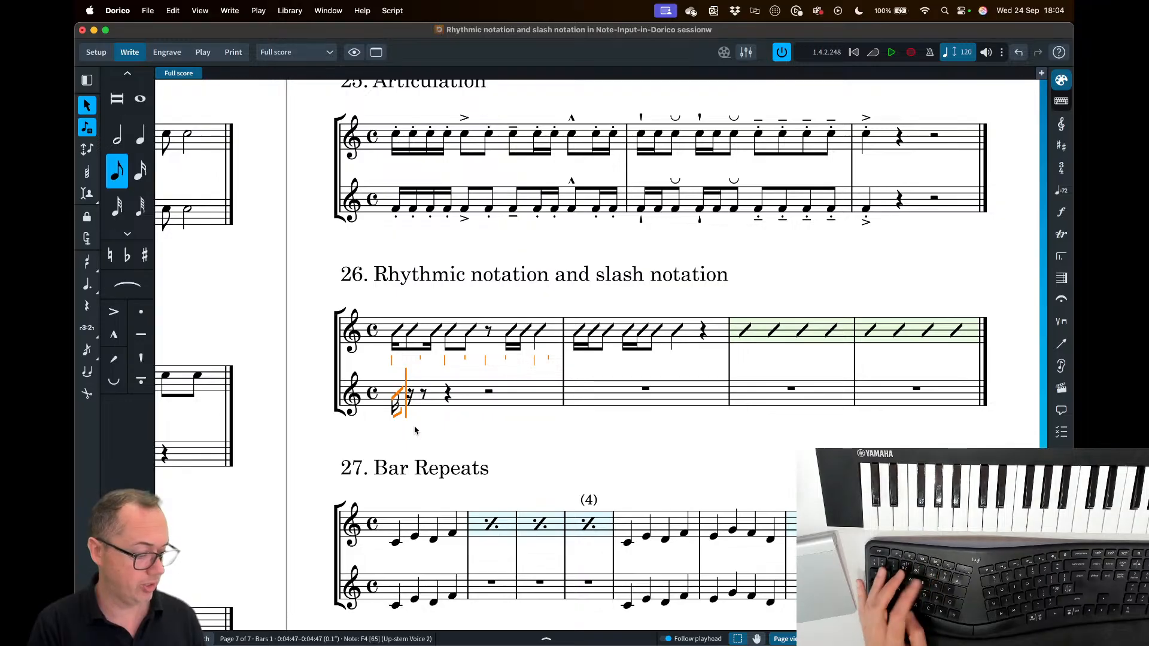
pyautogui.press('c')
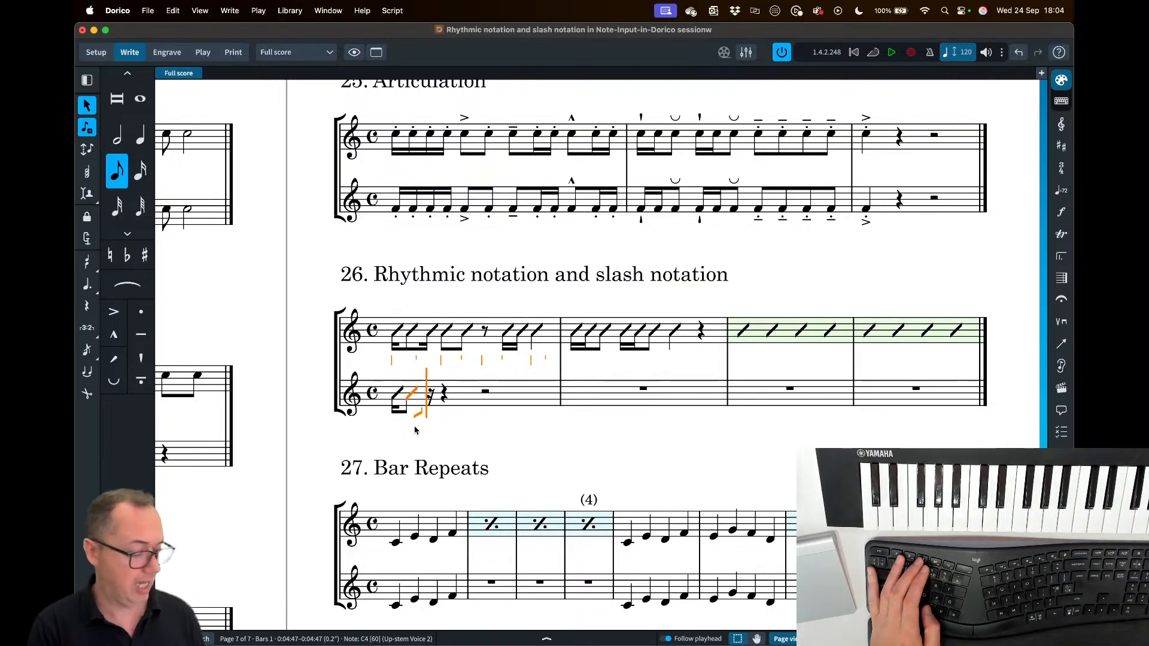
pyautogui.press('4')
pyautogui.press('c')
# - Complete bar 1 of exercise 26's lower staff with two eighth slashes, an eighth rest, two sixteenth slashes and a quarter slash
pyautogui.press('5')
pyautogui.press('c')
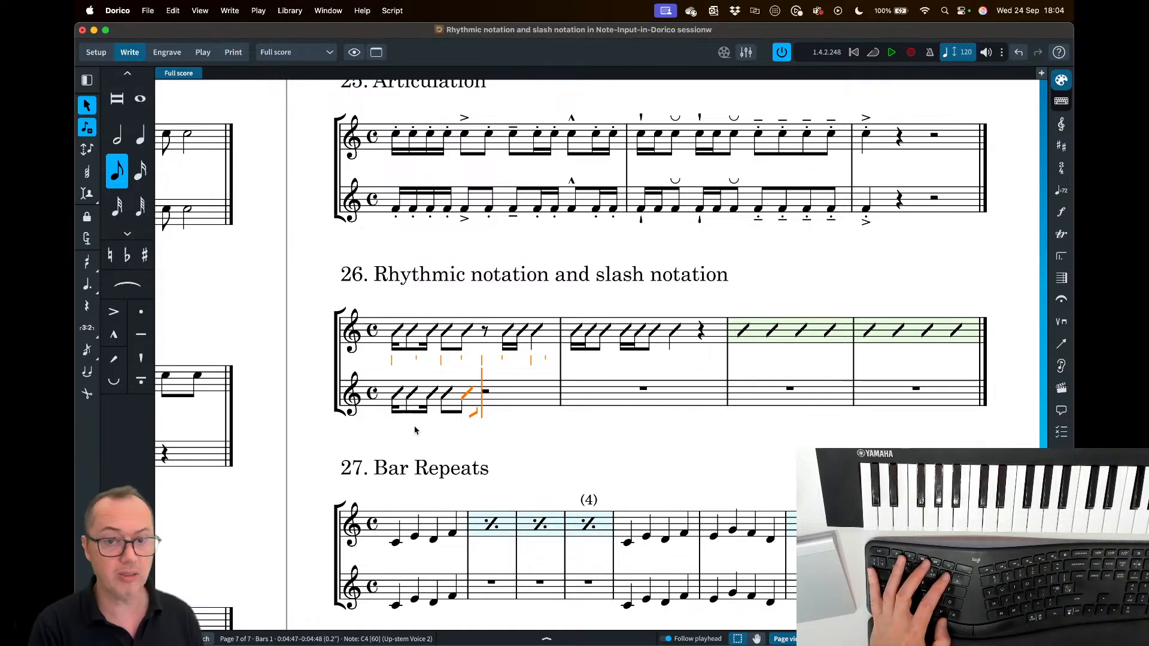
pyautogui.press('space')
pyautogui.press('4')
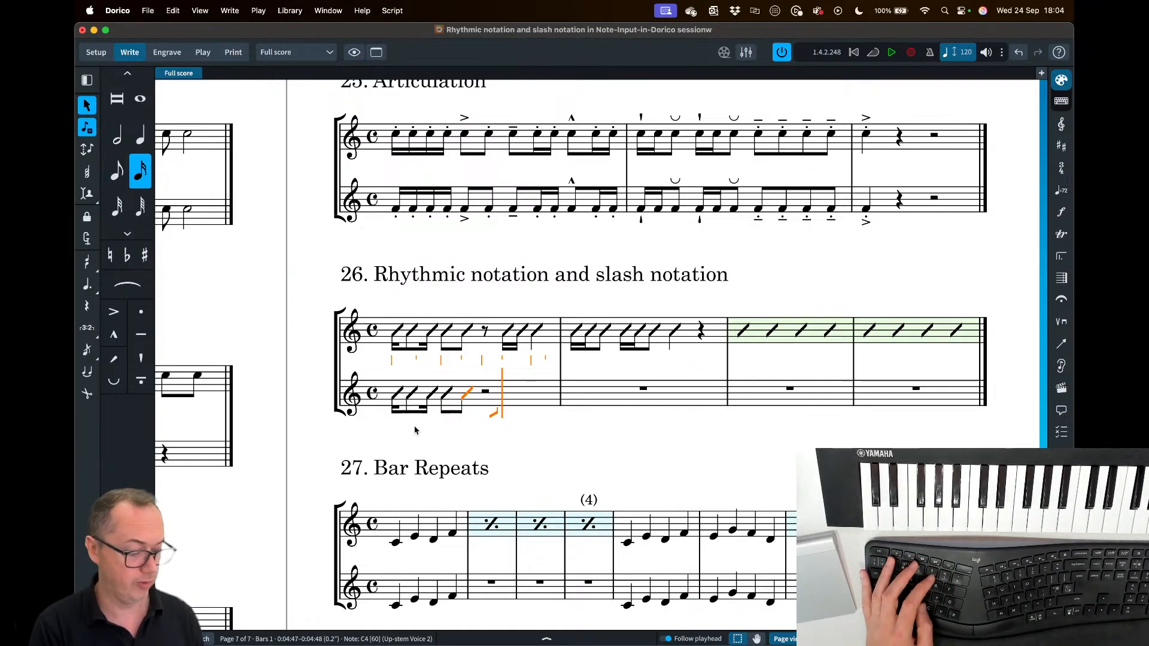
pyautogui.press('c')
pyautogui.press('c')
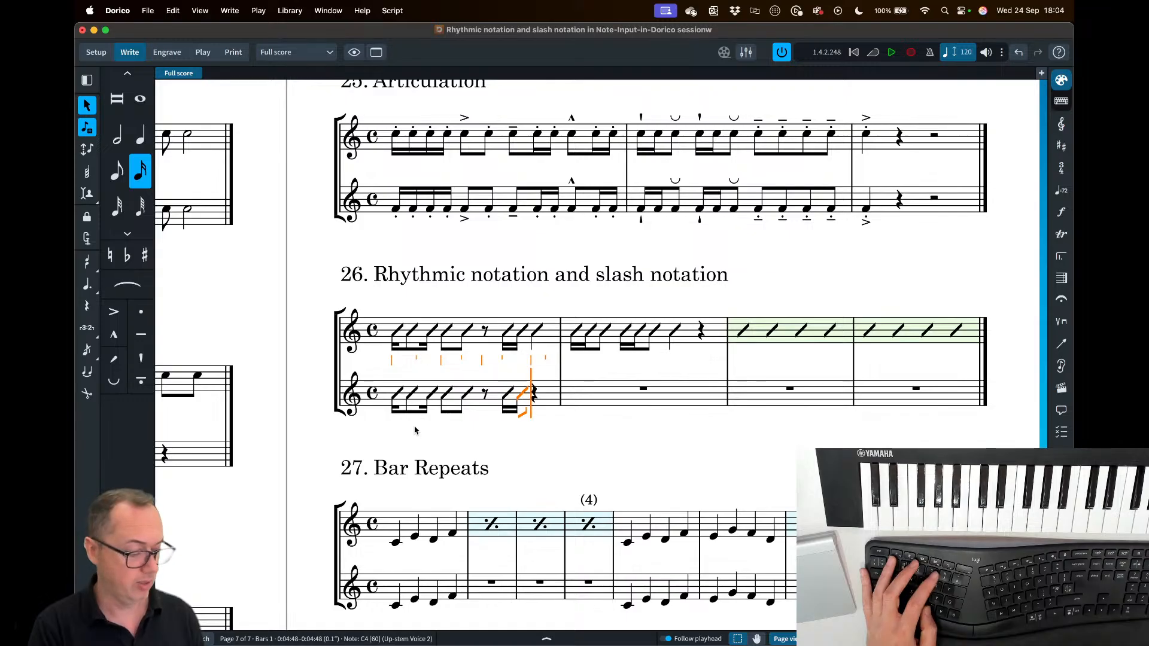
pyautogui.press('6')
pyautogui.press('c')
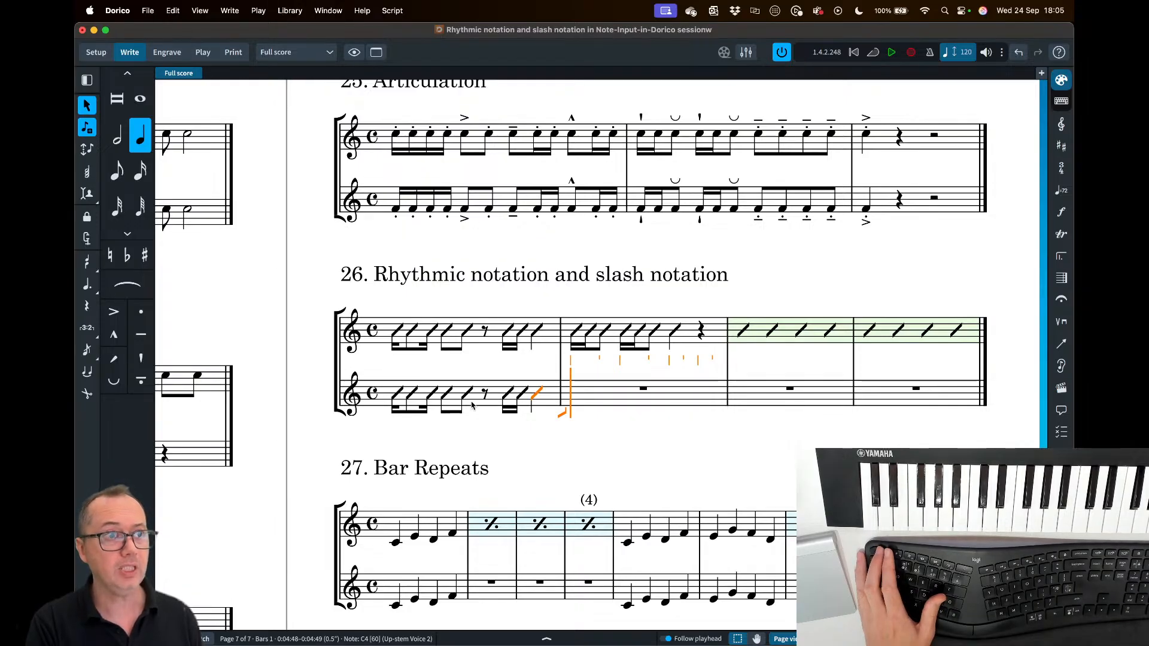
pyautogui.press('Escape')
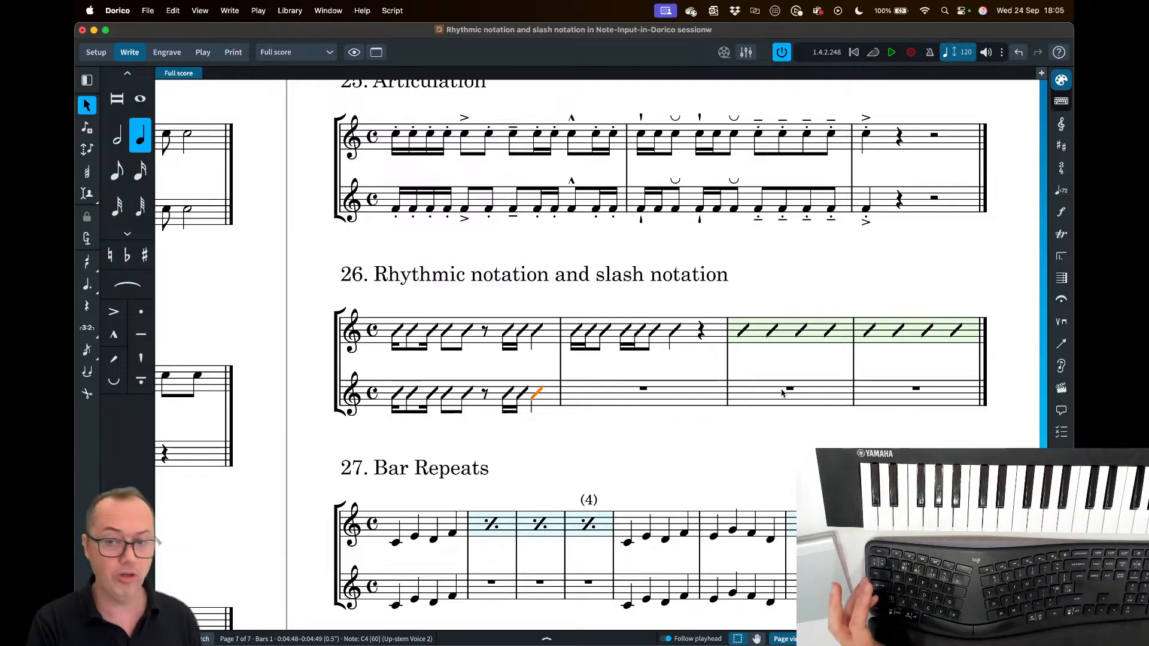
# - Add a slash region across bars 3 and 4 of exercise 26's lower staff
pyautogui.click(782, 390)
pyautogui.keyDown('shift'); pyautogui.click(903, 393); pyautogui.keyUp('shift')
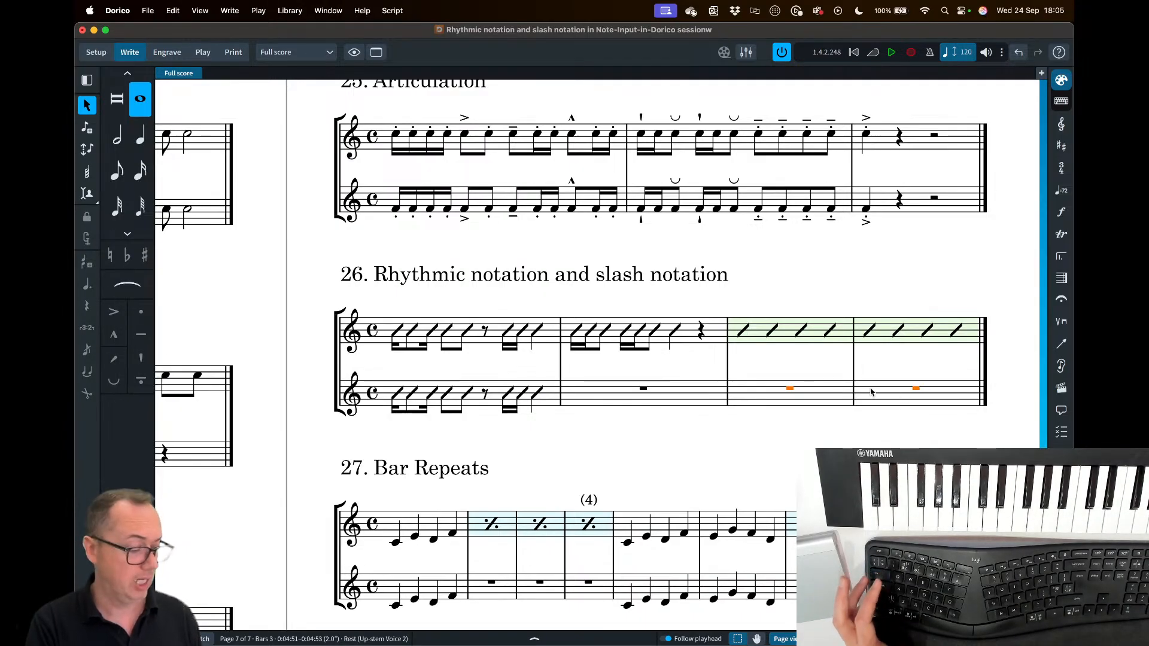
pyautogui.hotkey('shift', 'r')
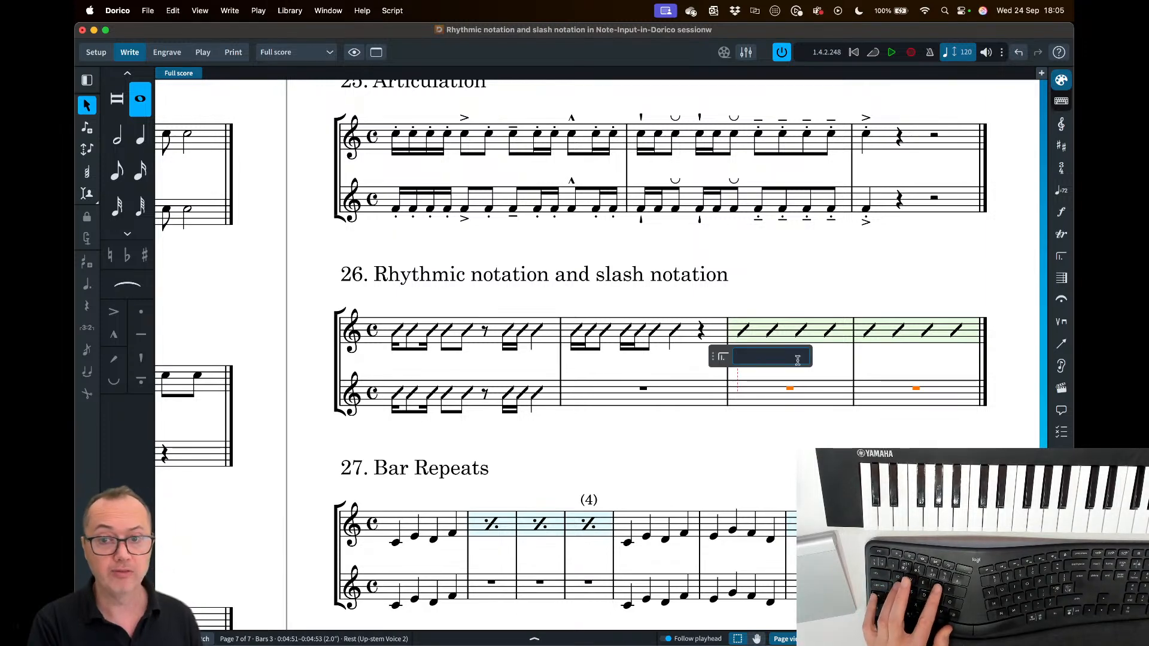
pyautogui.write('slash')
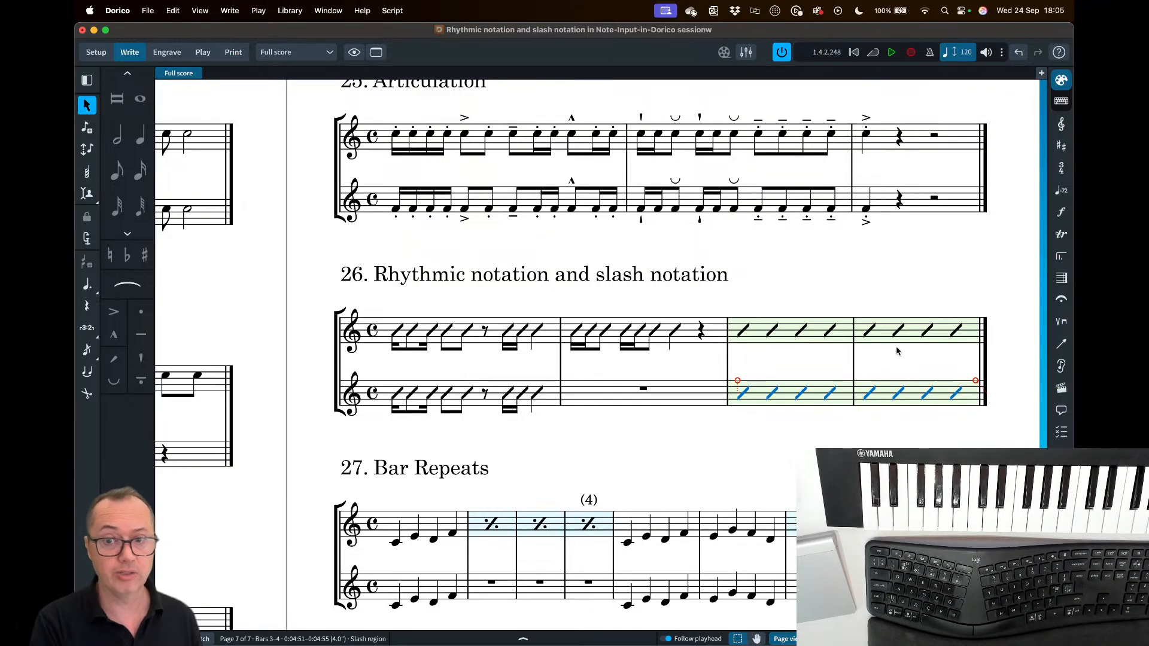
# - Shorten the lower staff's slash region to bar 3 only, and extend it back through bar 4
pyautogui.moveTo(976, 385)
pyautogui.mouseDown()
pyautogui.moveTo(861, 389)
pyautogui.moveTo(981, 390)
pyautogui.mouseUp()
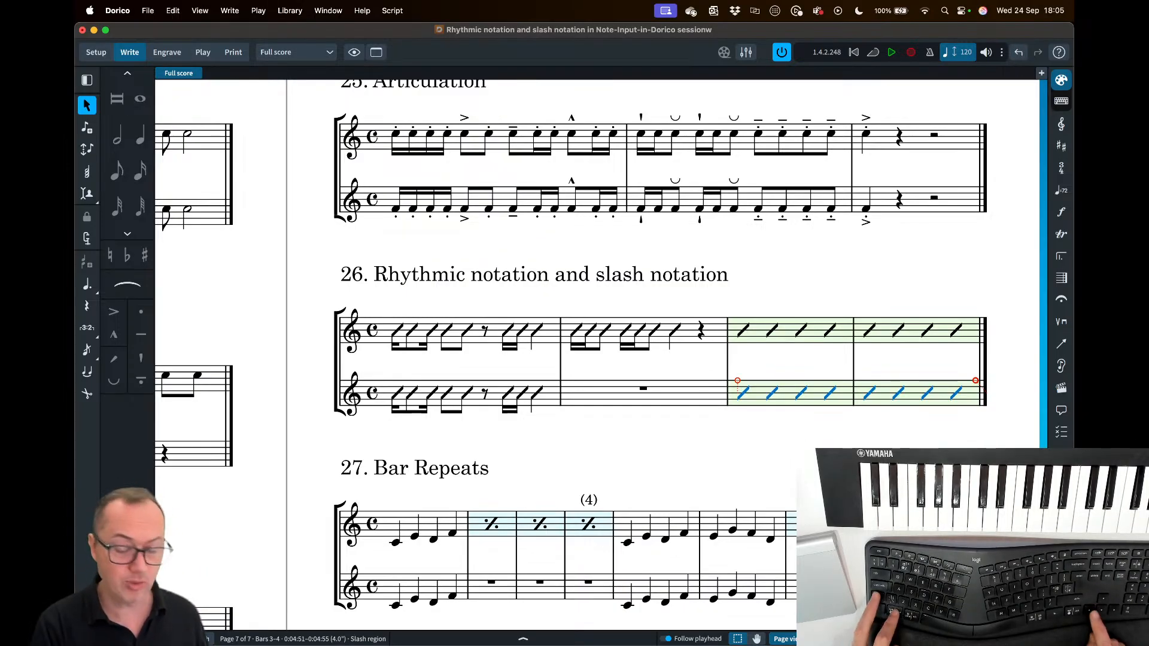
pyautogui.hotkey('alt', 'Left')
pyautogui.hotkey('alt', 'Left')
pyautogui.hotkey('alt', 'Left')
pyautogui.hotkey('alt', 'Right')
pyautogui.hotkey('alt', 'Right')
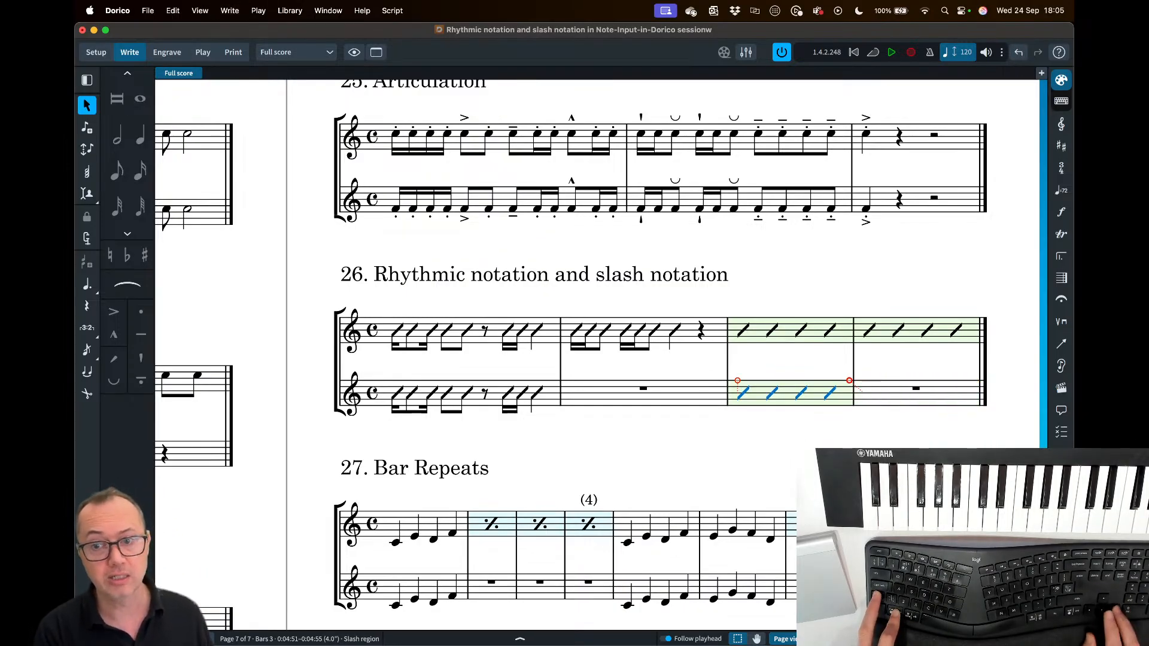
pyautogui.hotkey('alt', 'Right')
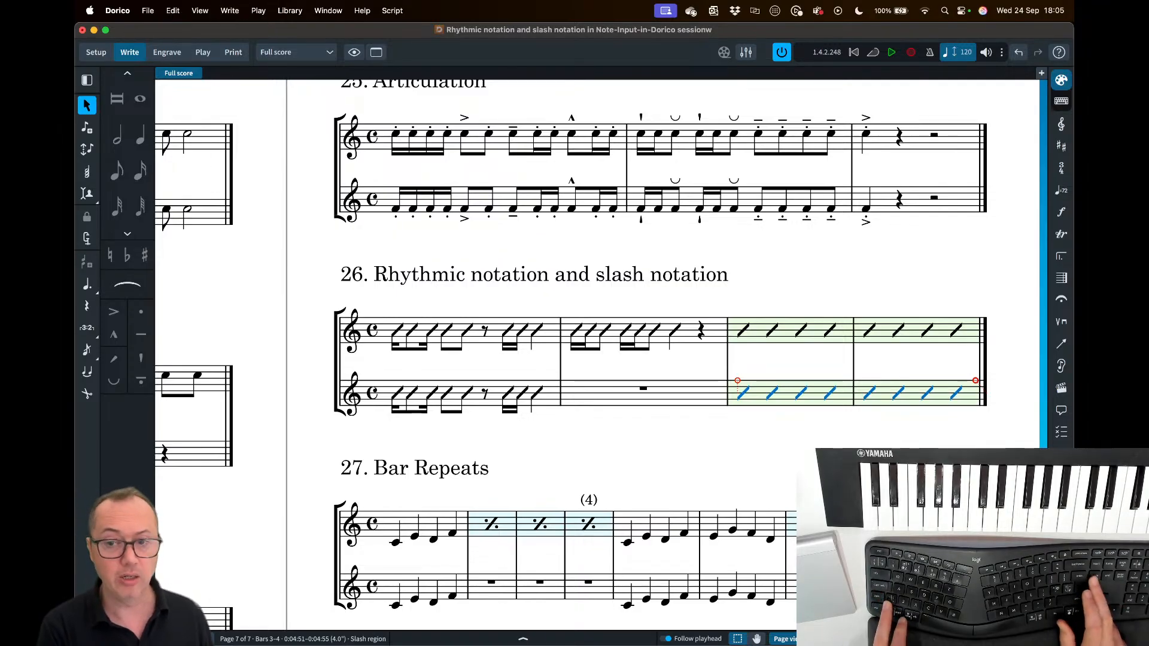
# - Delete the lower staff's slash region and enter eighth notes D, E, F and G at the start of bar 3
pyautogui.press('Delete')
pyautogui.press('Return')
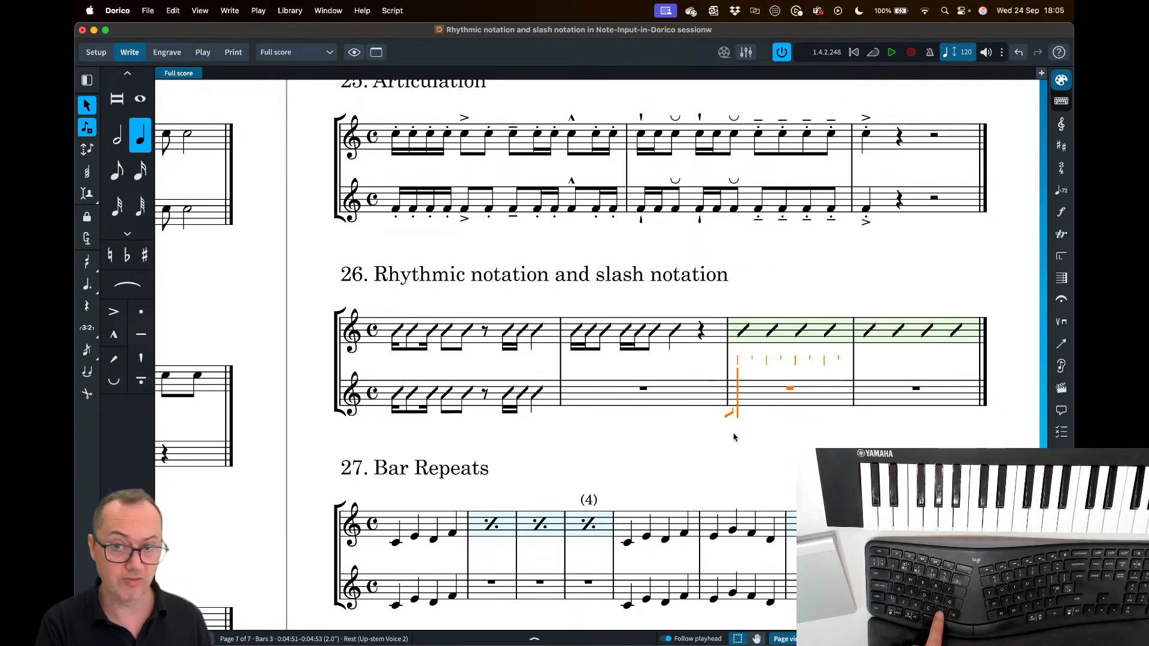
pyautogui.press('5')
pyautogui.press('d')
pyautogui.press('e')
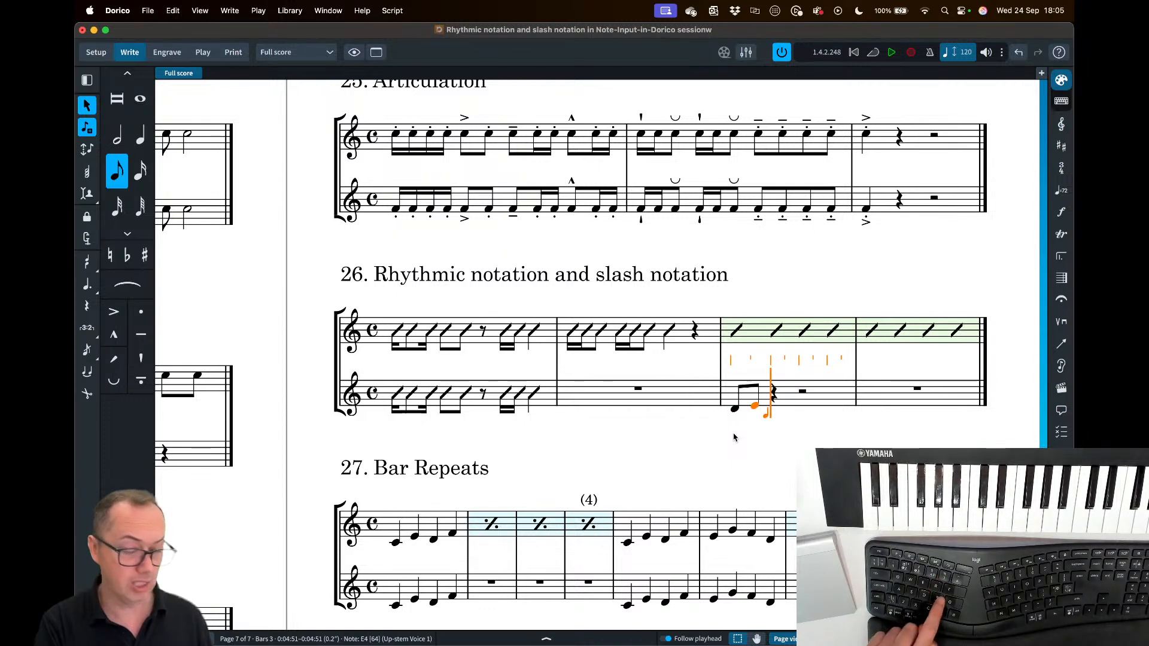
pyautogui.press('f')
pyautogui.press('g')
pyautogui.press('Escape')
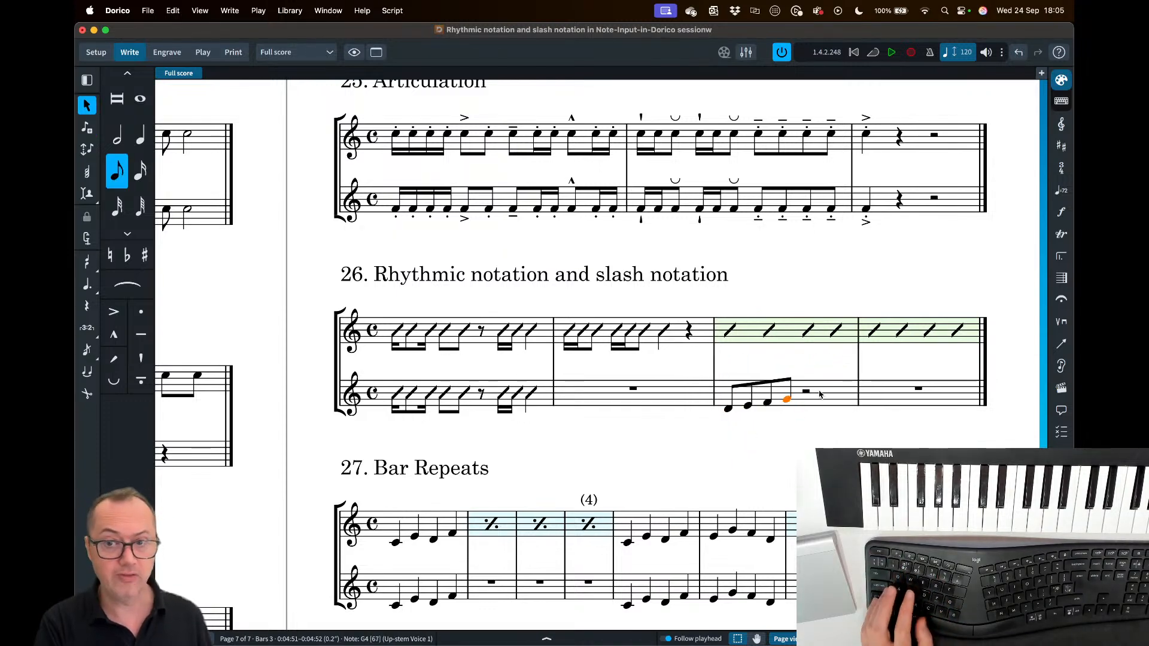
# - Apply a slash region over the four eighth notes and rests in bars 3 and 4 of exercise 26's lower staff
pyautogui.click(827, 394)
pyautogui.keyDown('shift'); pyautogui.click(878, 392); pyautogui.keyUp('shift')
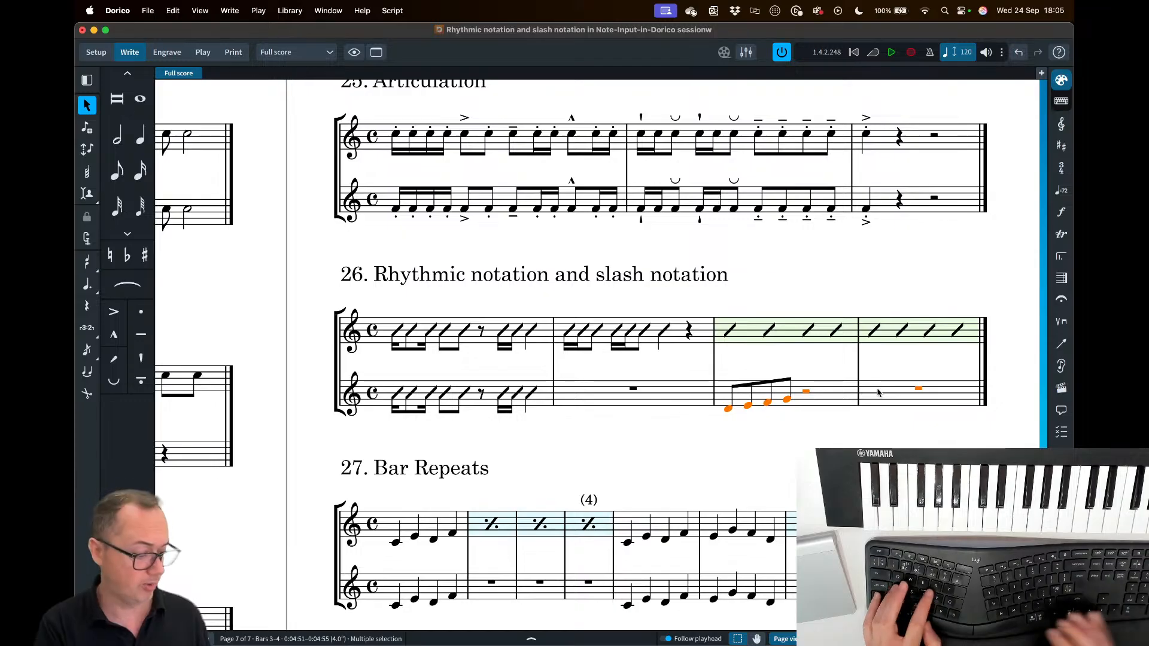
pyautogui.hotkey('shift', 'r')
pyautogui.write('slash')
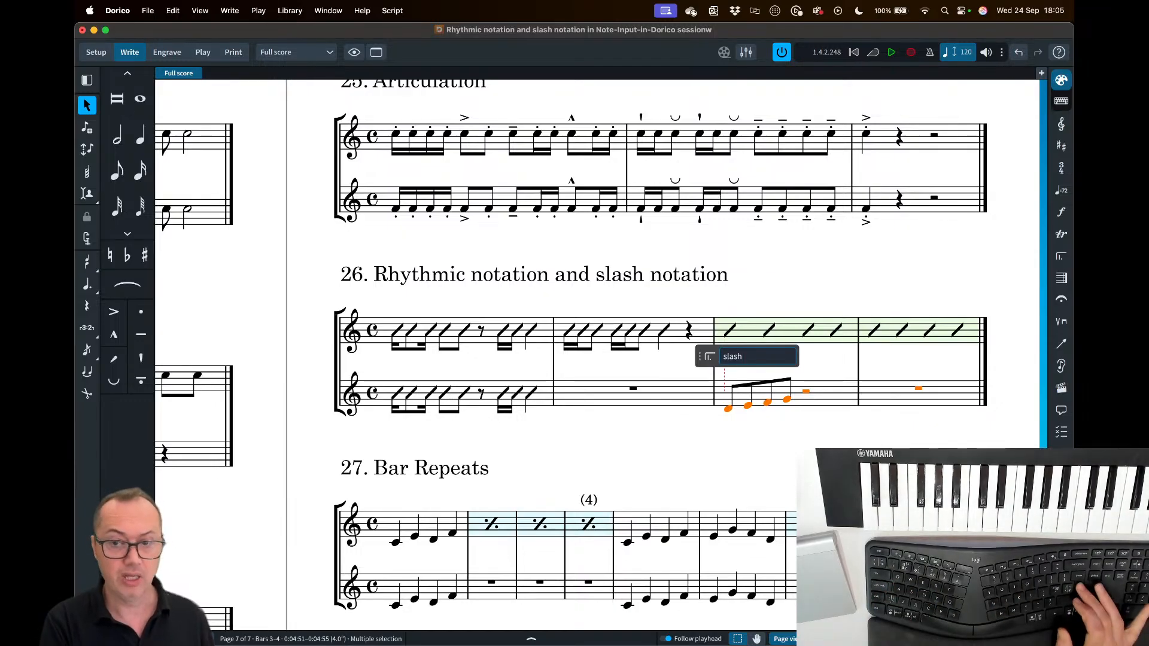
pyautogui.press('Return')
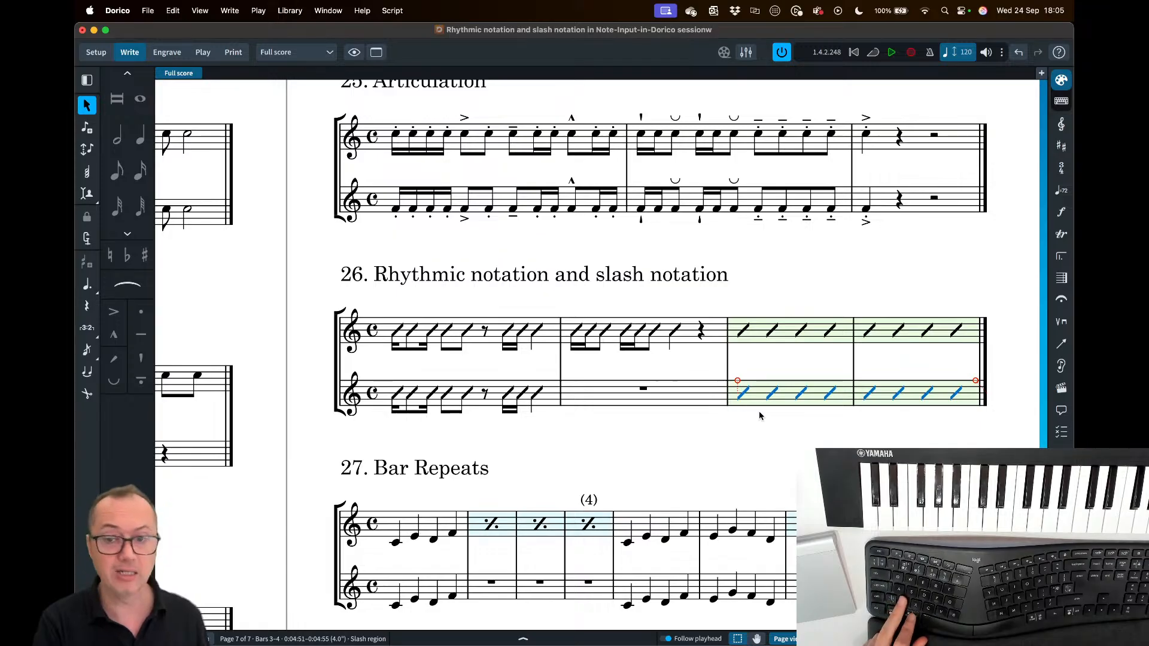
# - Undo the last slash region and delete the four eighth notes from bar 3 of the lower staff
pyautogui.press('super+z')
pyautogui.scroll(-1, 778, 411)
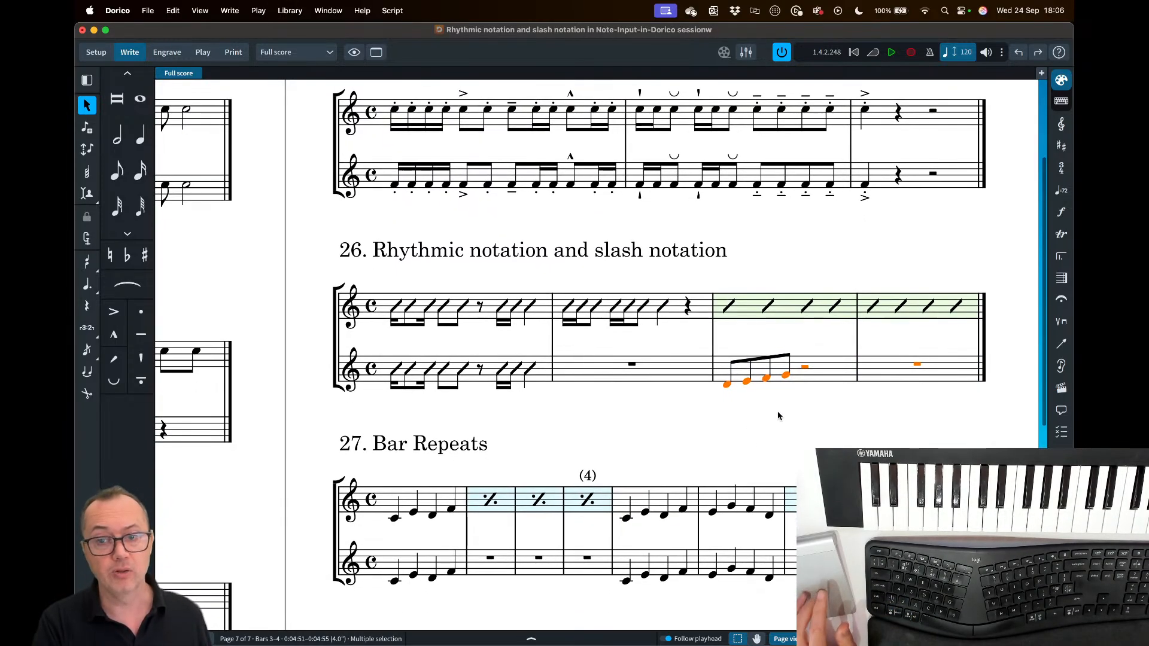
pyautogui.press('Delete')
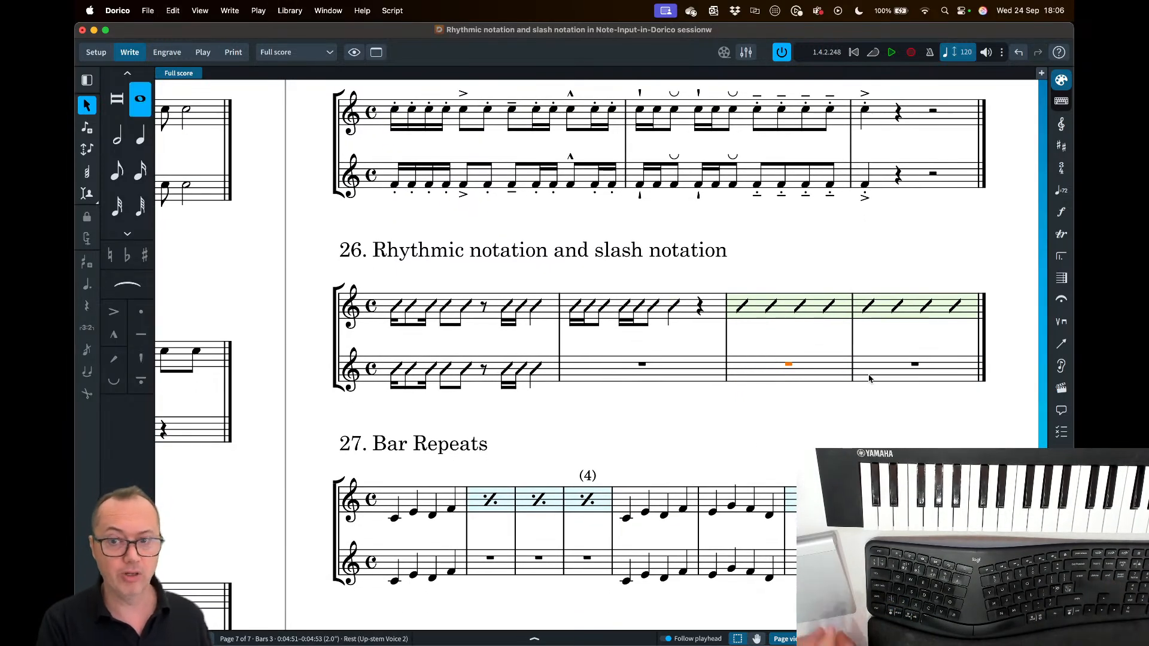
# - Apply a slash region to empty bars 3 and 4 of exercise 26's lower staff
pyautogui.keyDown('shift'); pyautogui.click(874, 377); pyautogui.keyUp('shift')
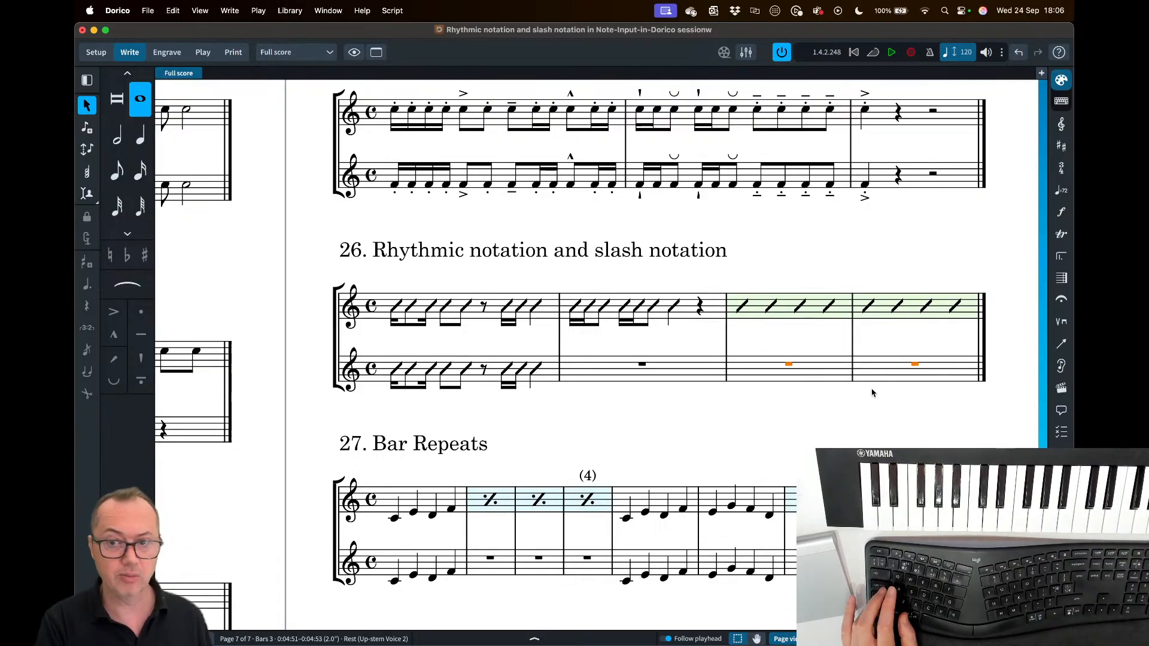
pyautogui.hotkey('shift', 'r')
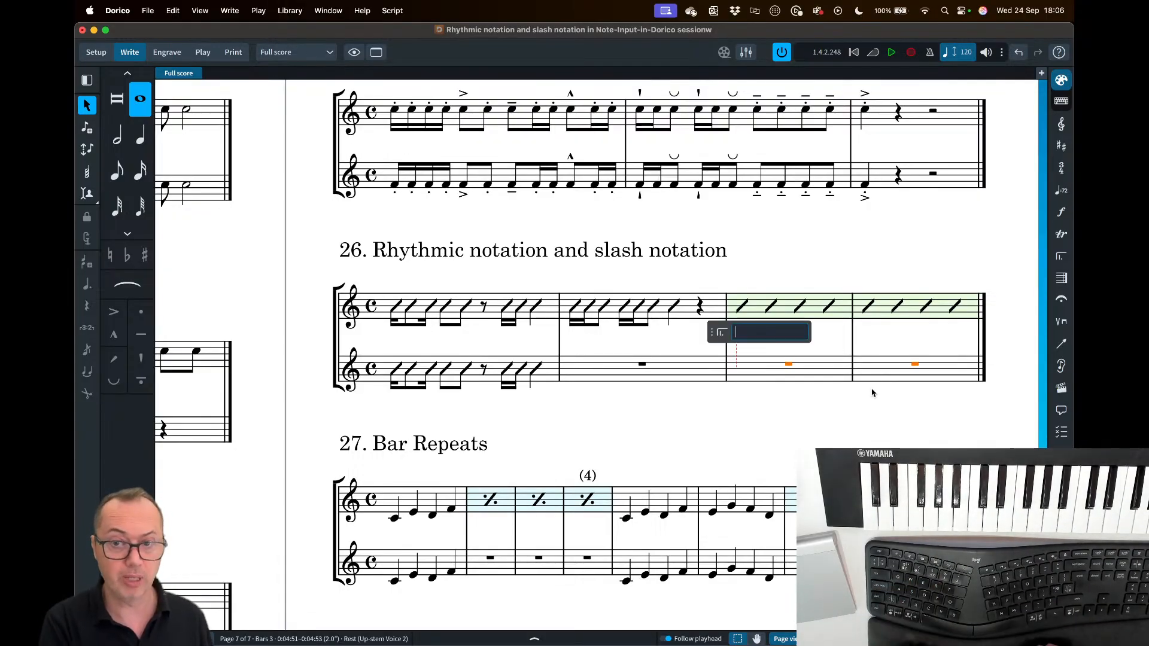
pyautogui.write('slash')
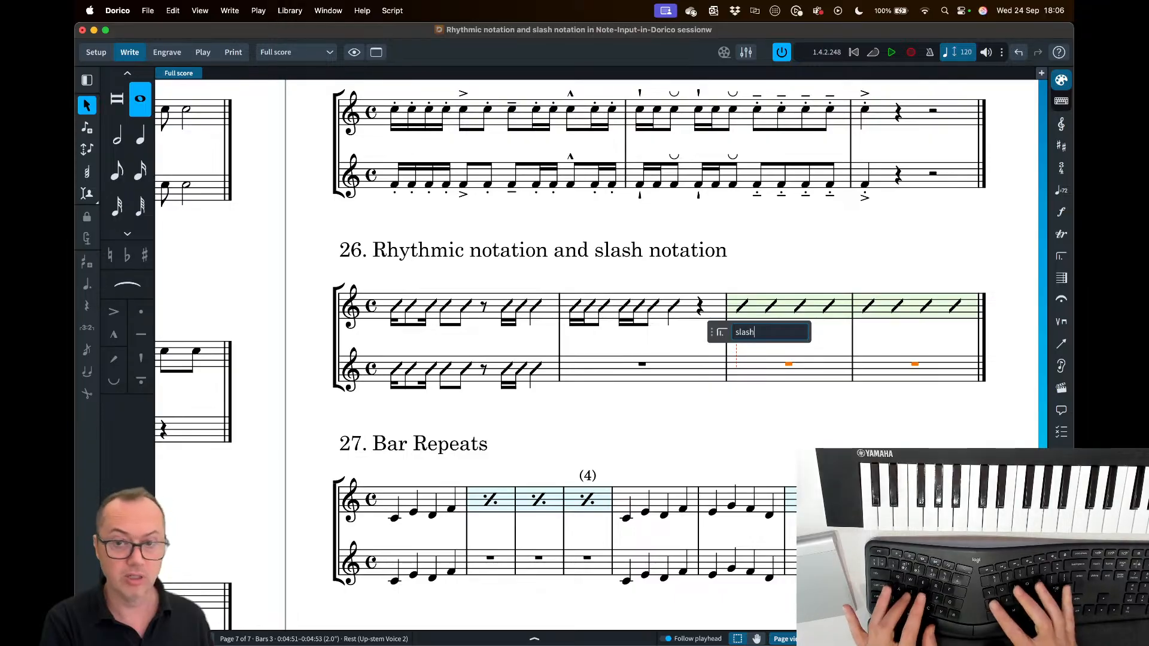
pyautogui.press('Return')
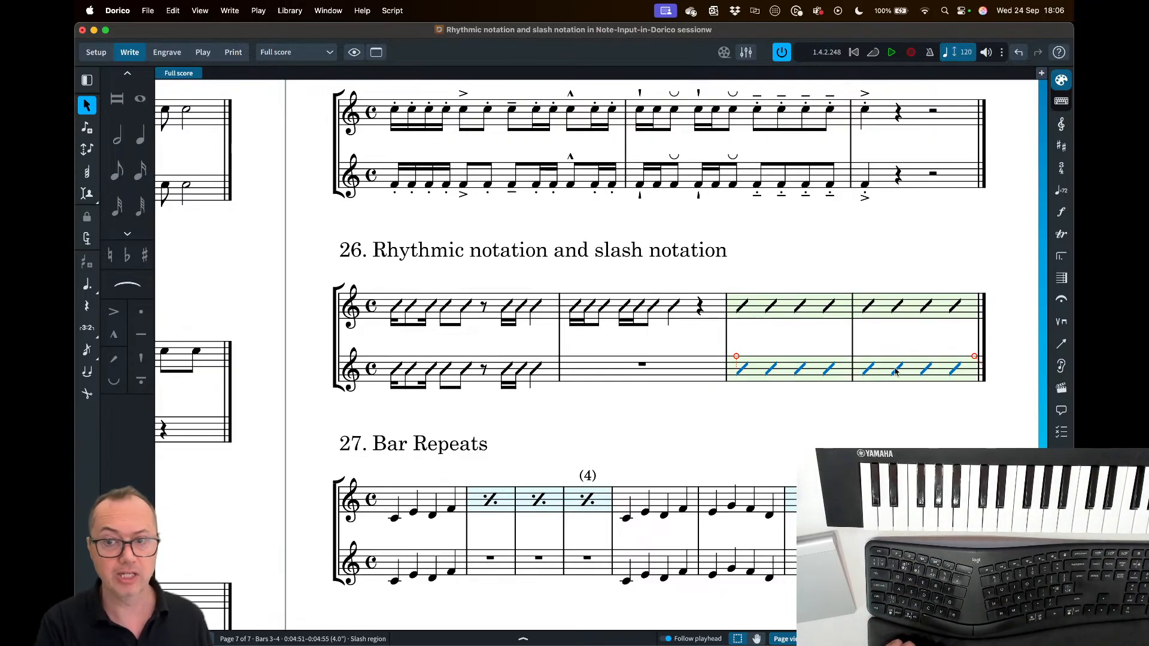
# - Add a one-bar repeat region (%) at bar 2 of exercise 27's lower staff and extend it through bar 4
pyautogui.scroll(-4, 577, 428)
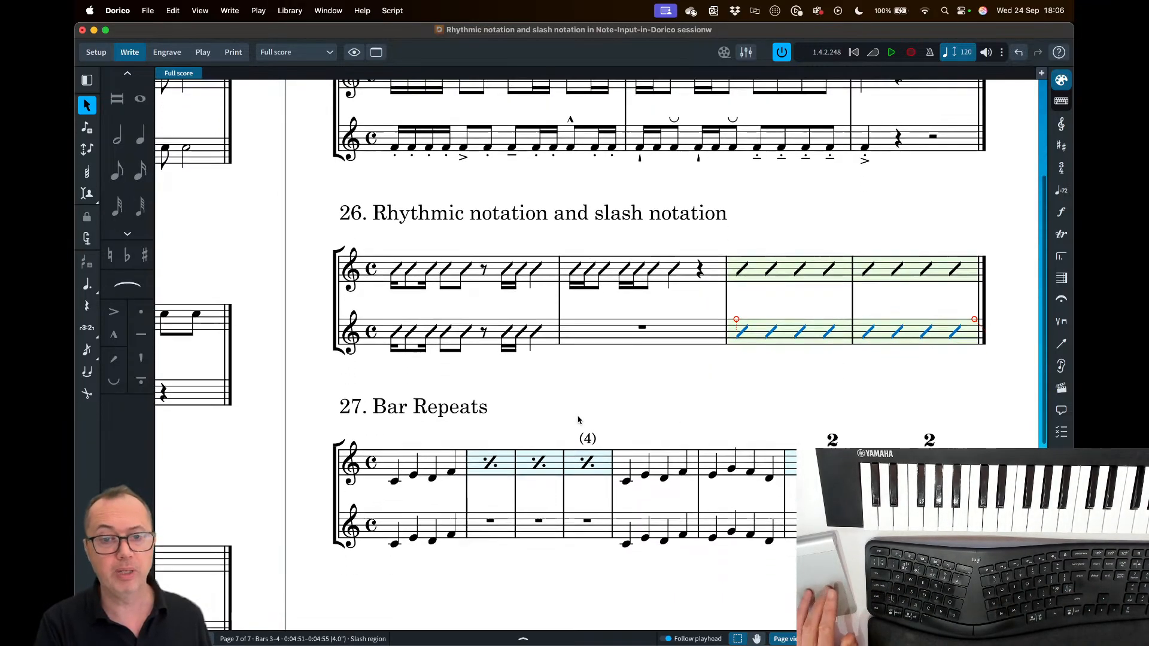
pyautogui.click(506, 487)
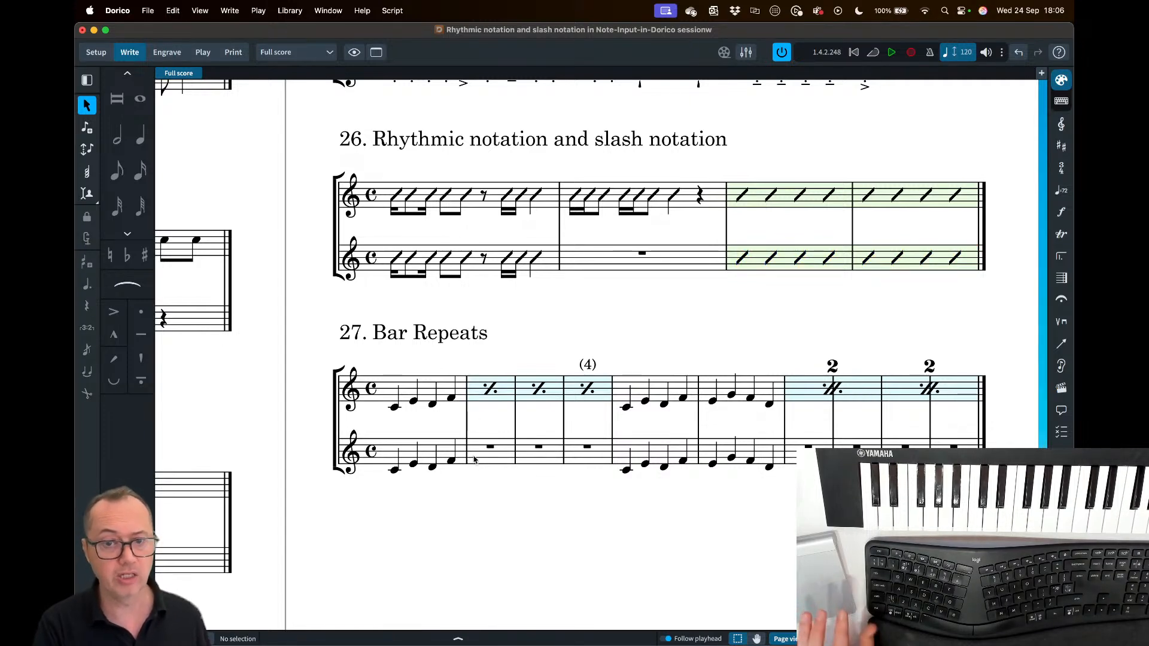
pyautogui.click(443, 450)
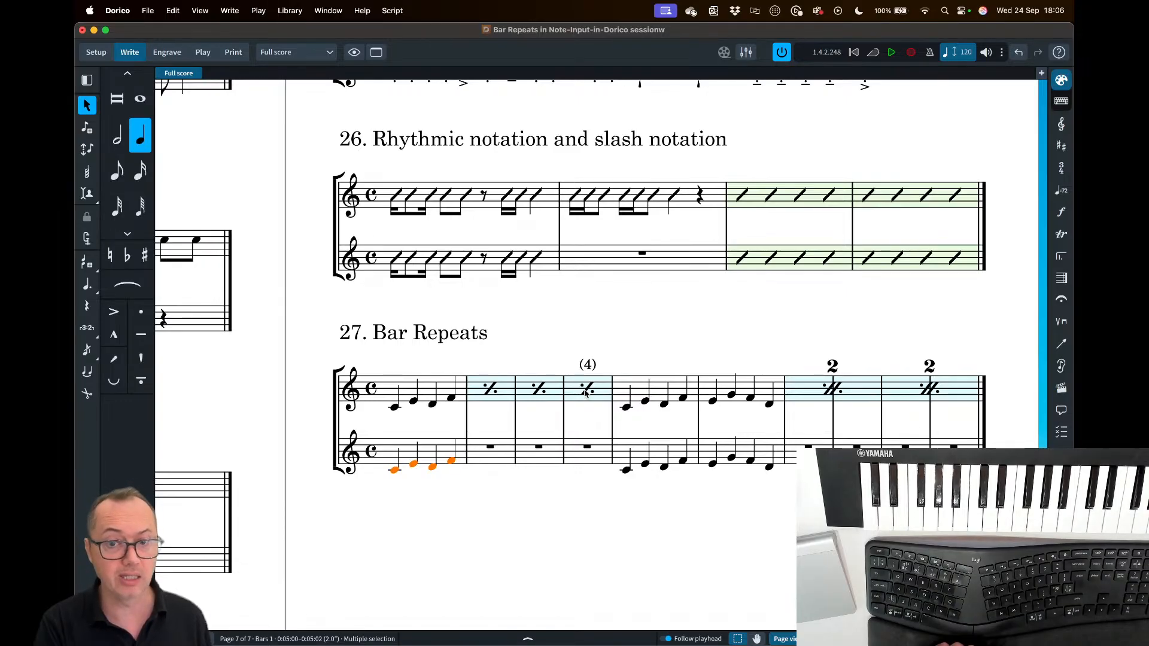
pyautogui.press('Escape')
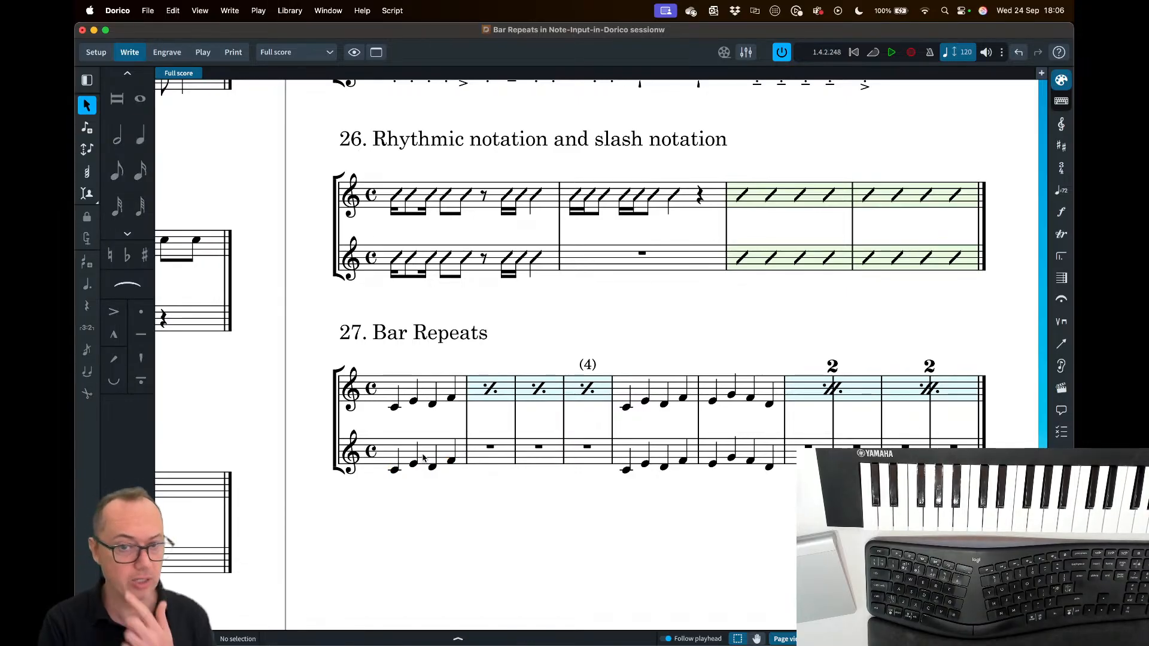
pyautogui.click(490, 449)
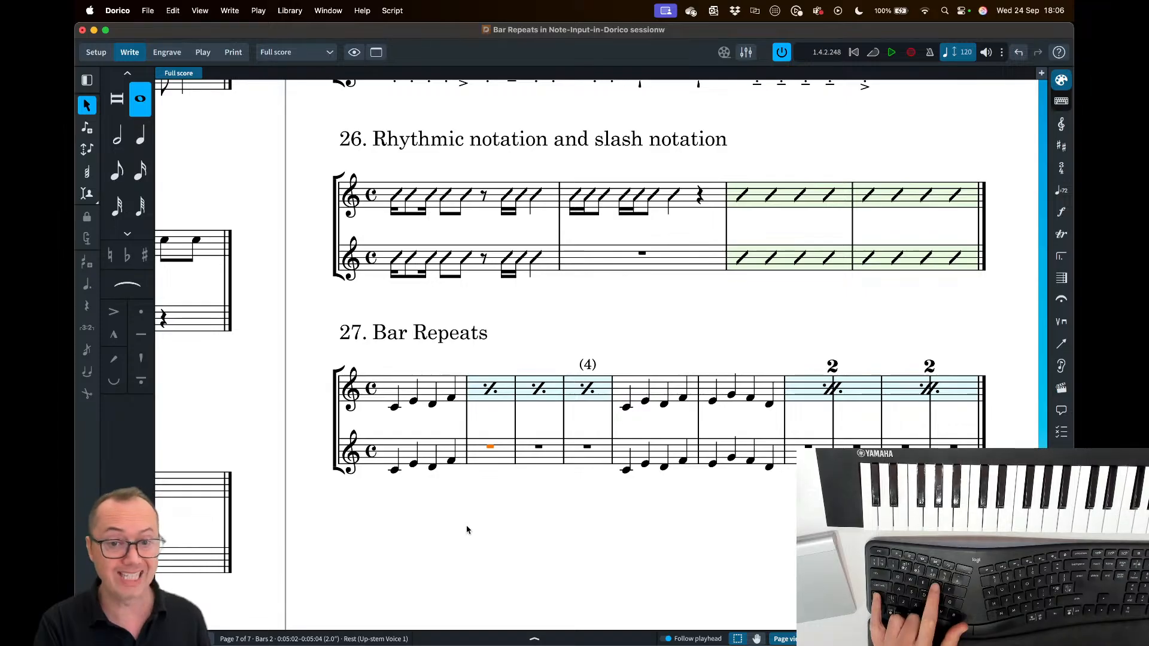
pyautogui.hotkey('shift', 'r')
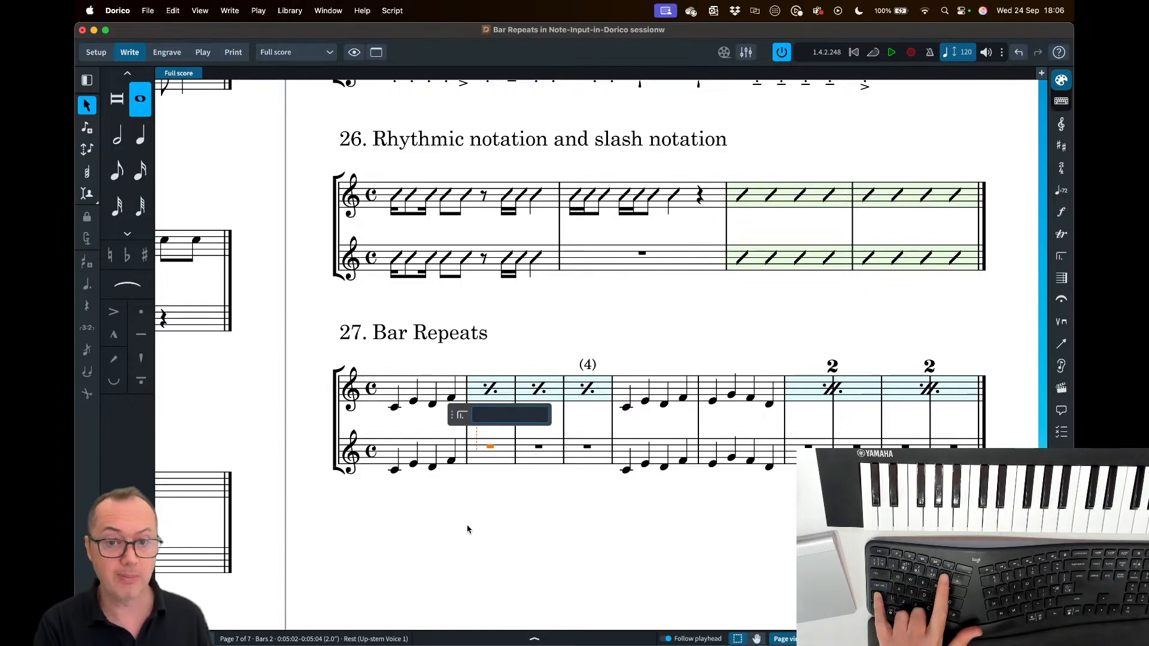
pyautogui.write('%')
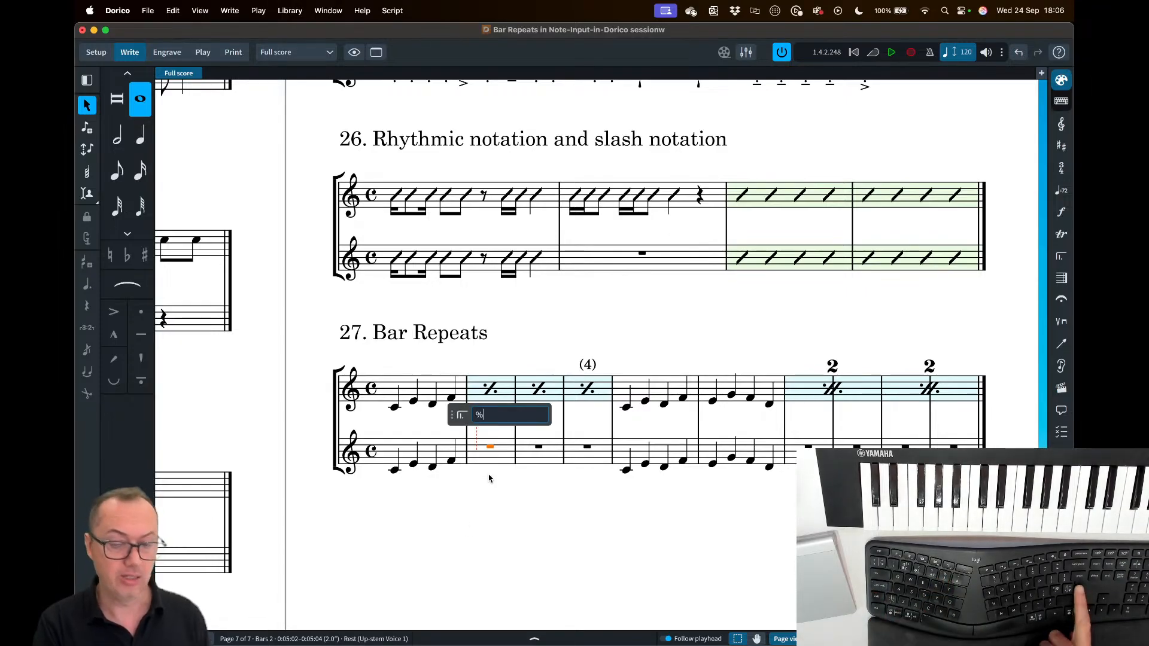
pyautogui.press('Return')
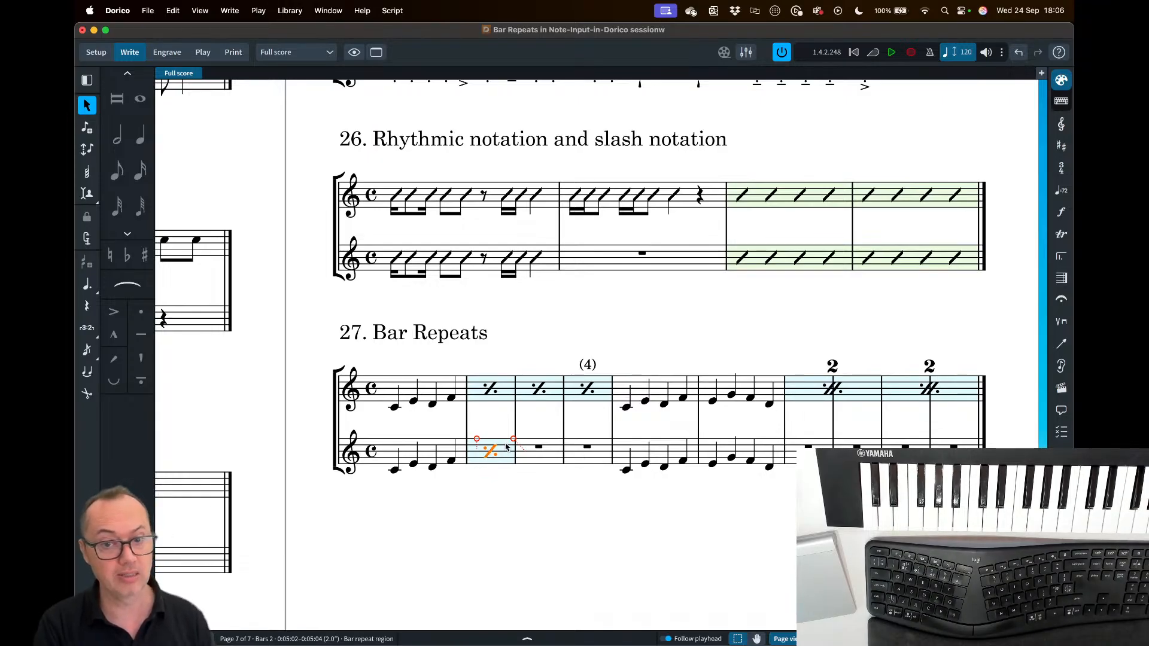
pyautogui.moveTo(560, 441); pyautogui.dragTo(615, 441)
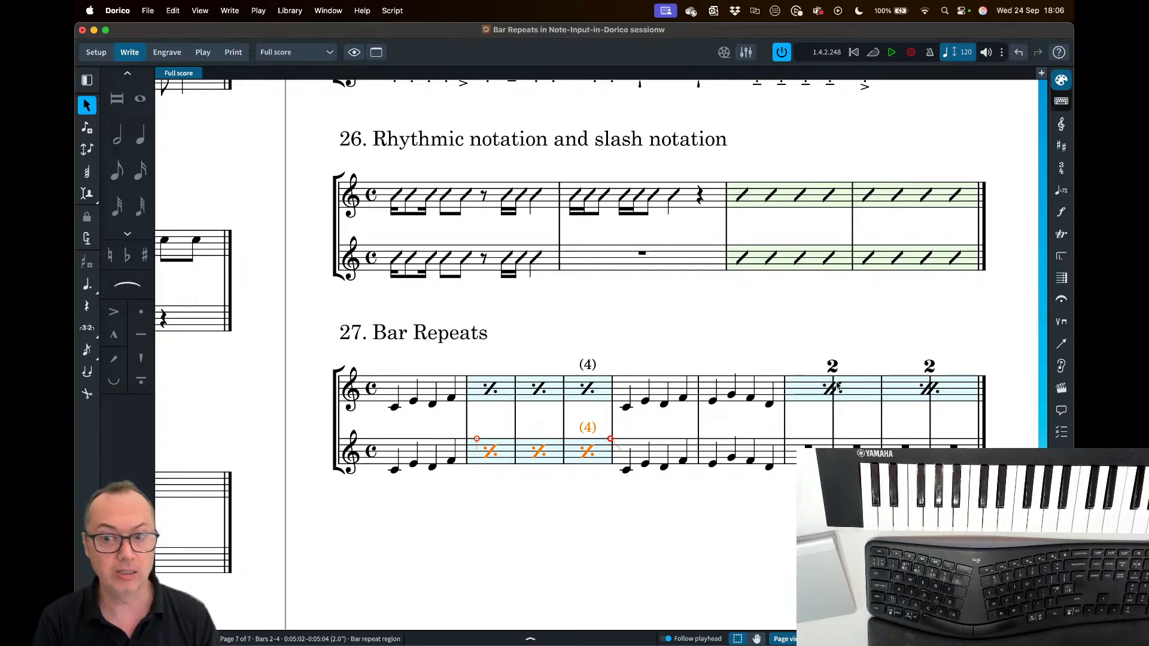
# - Apply a two-bar repeat region (%2) to bars 7 and 8 of exercise 27's lower staff
pyautogui.click(808, 448)
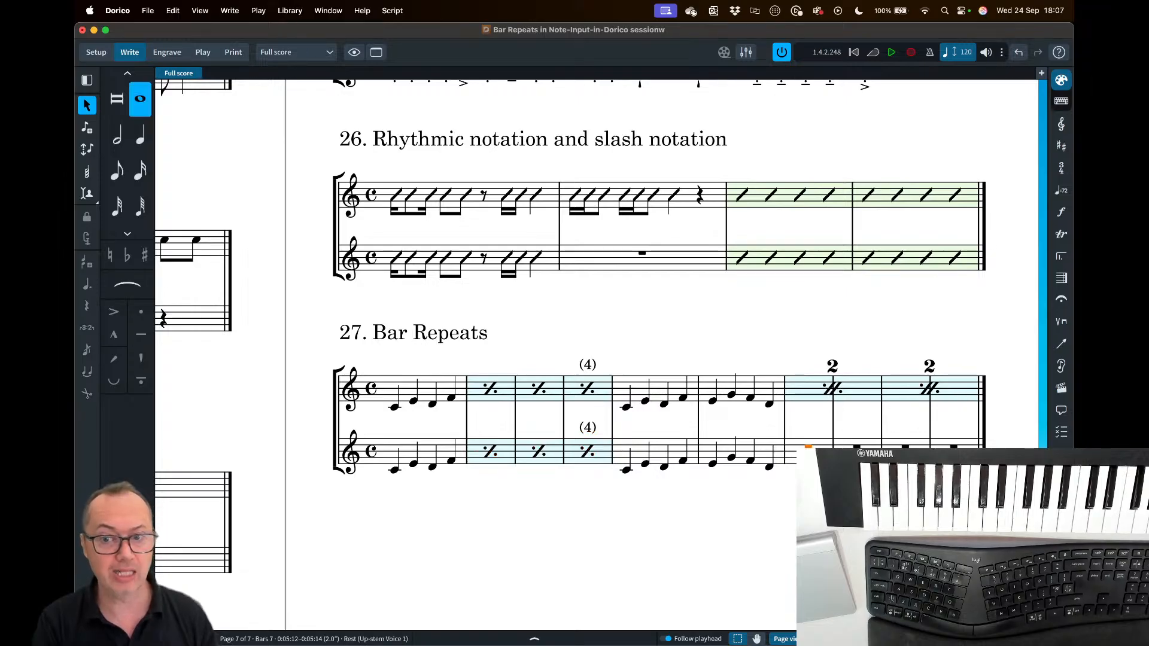
pyautogui.keyDown('shift'); pyautogui.click(856, 449); pyautogui.keyUp('shift')
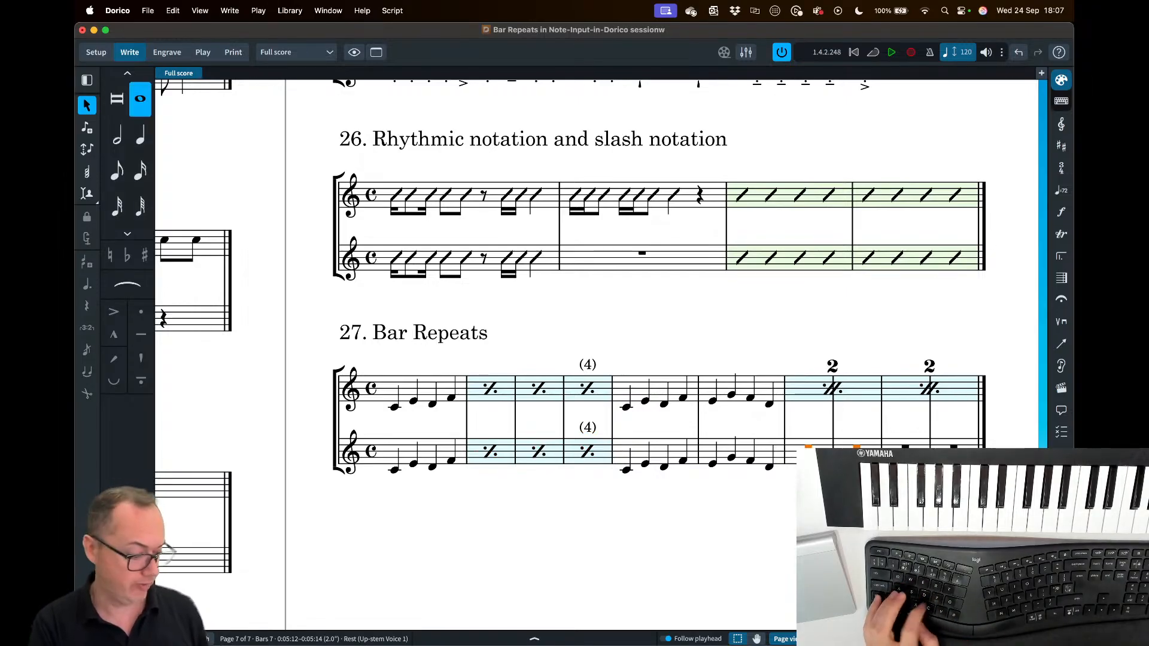
pyautogui.hotkey('shift', 'r')
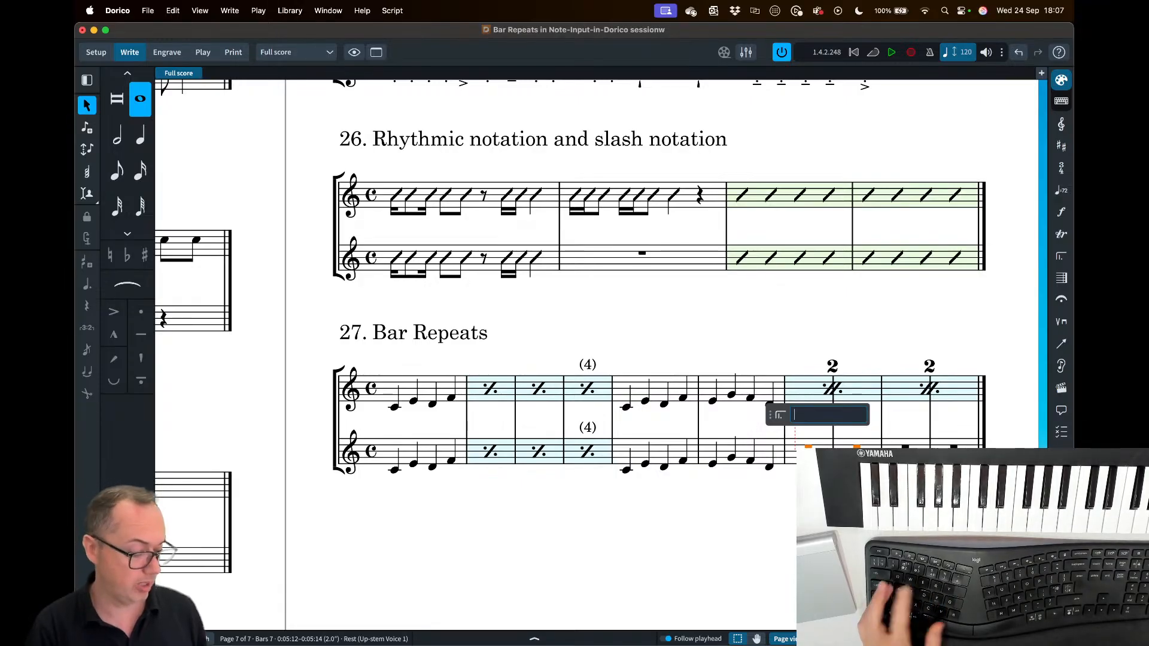
pyautogui.write('%')
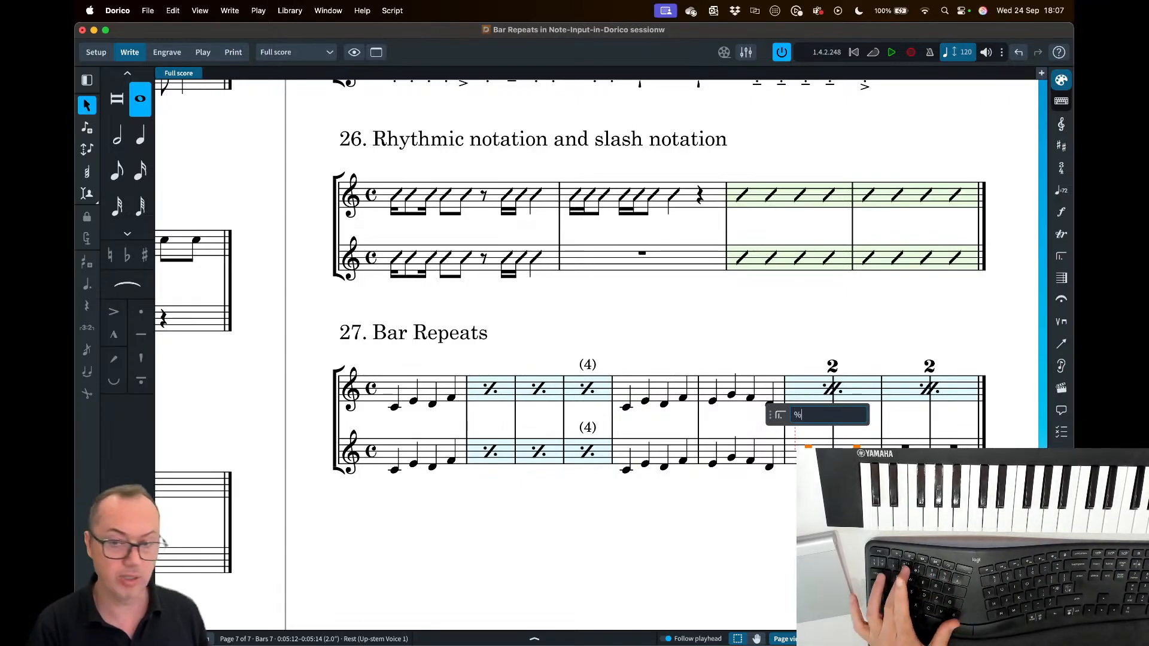
pyautogui.write('2')
pyautogui.press('Return')
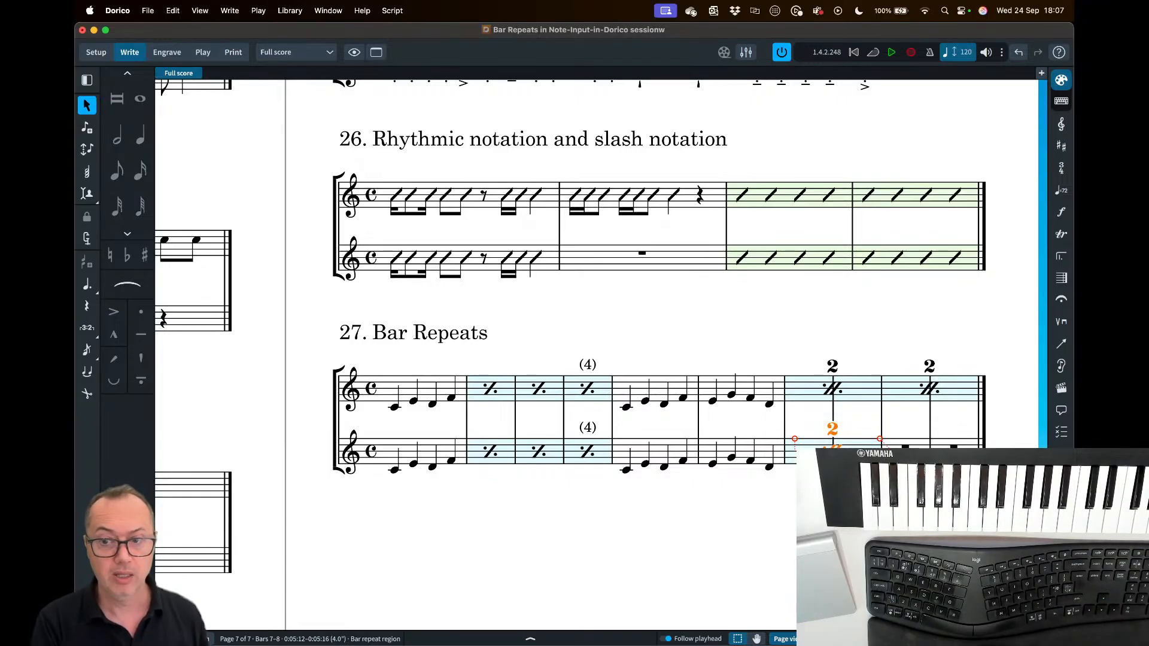
# - Try repeating the two-bar repeat region into bars 9 and 10, and remove both regions from the lower staff
pyautogui.press('Right')
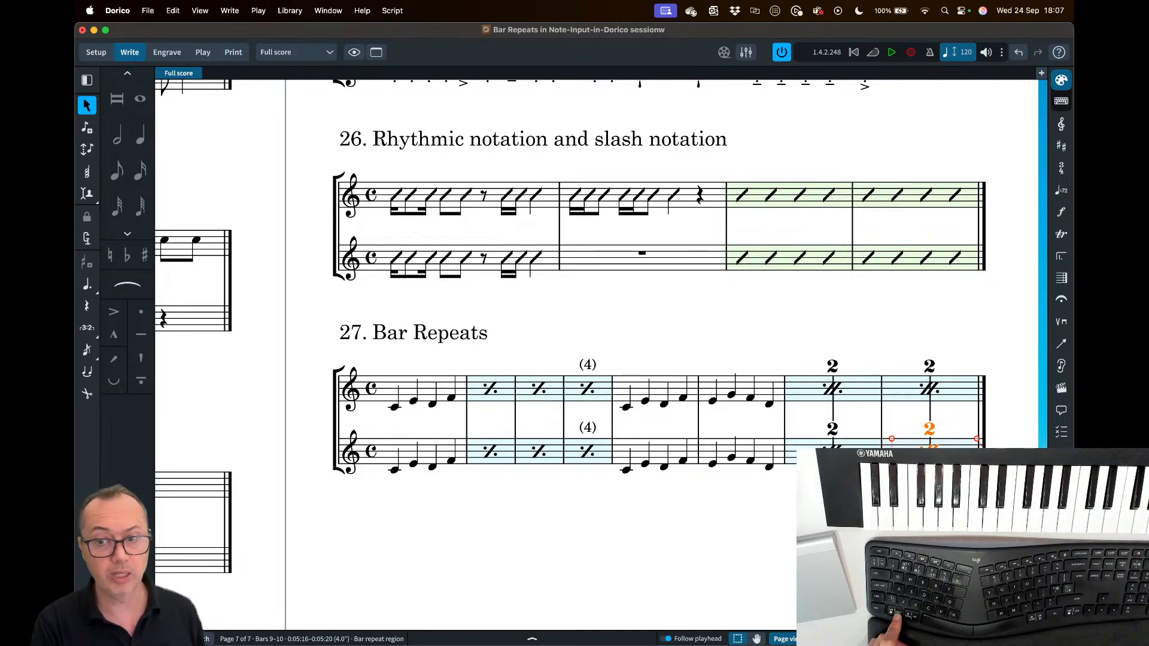
pyautogui.press('Delete')
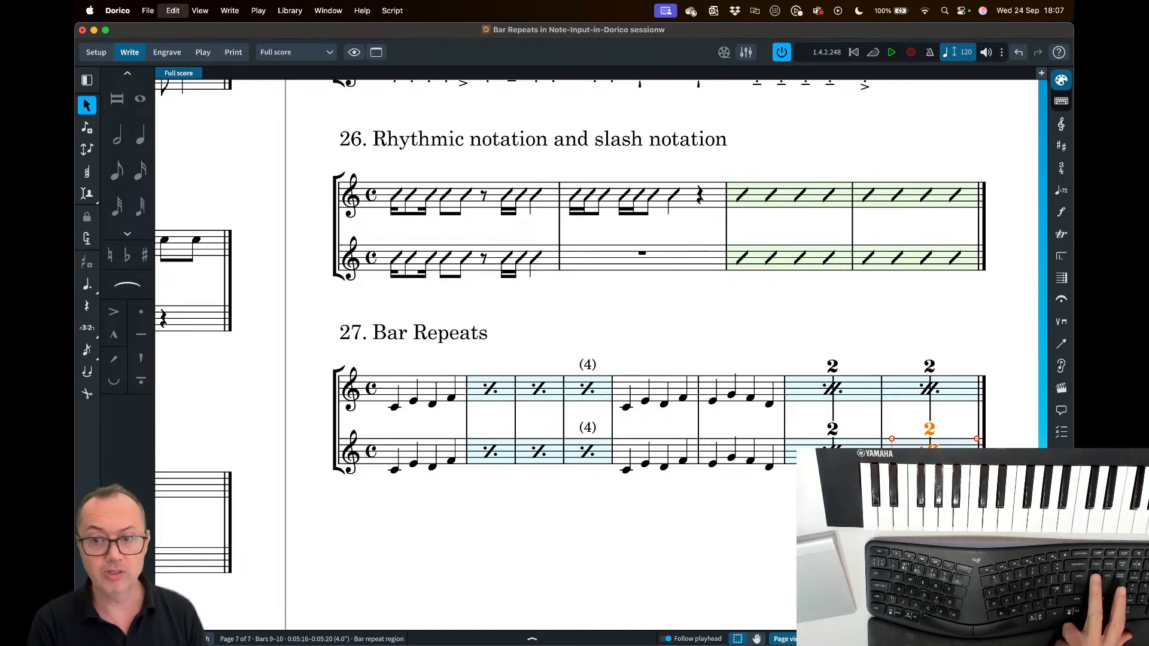
pyautogui.press('Left')
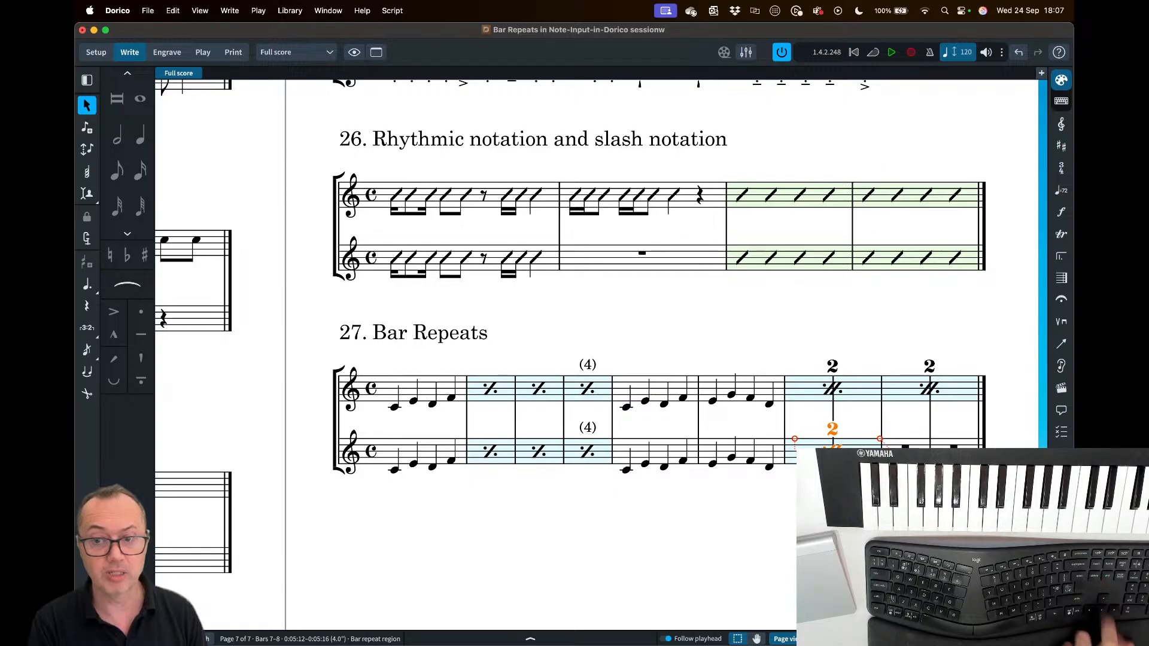
pyautogui.press('Delete')
# - Apply a four-bar repeat region (%4) across bars 7 to 10 of exercise 27's lower staff
pyautogui.press('Right')
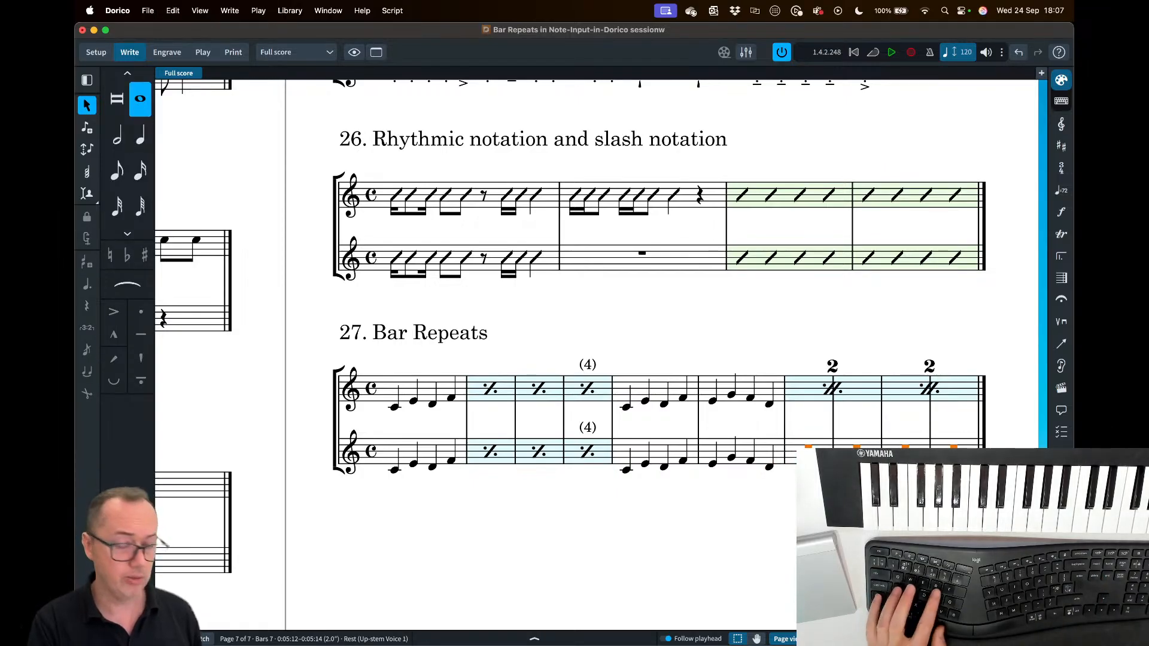
pyautogui.hotkey('shift', 'r')
pyautogui.write('%4')
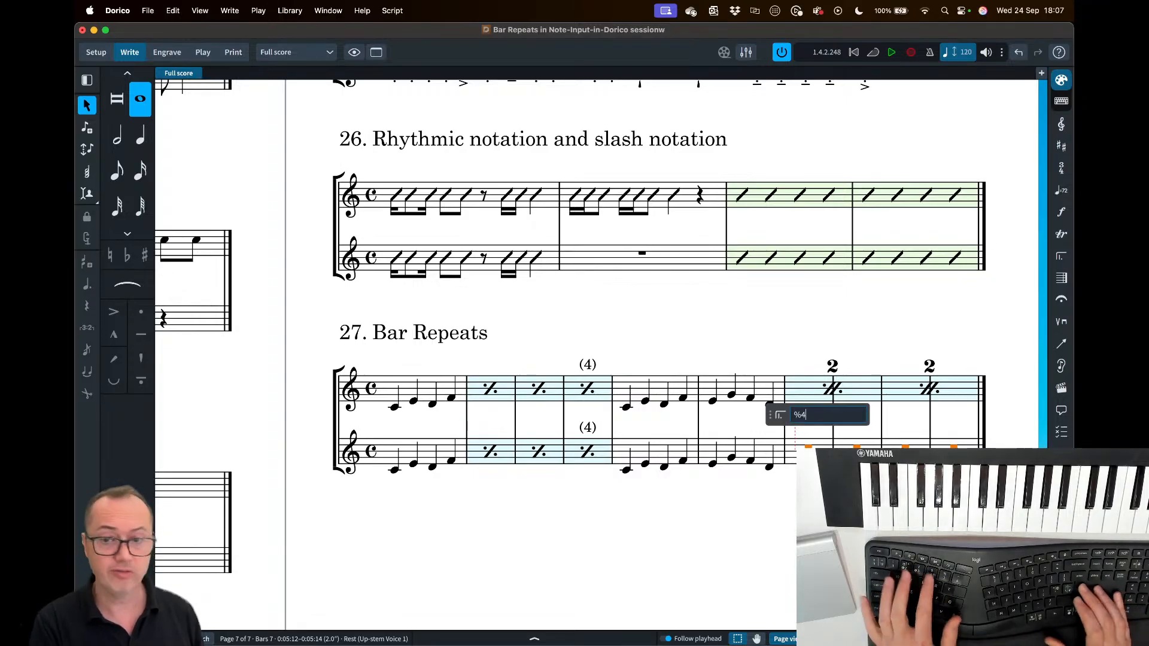
pyautogui.press('Return')
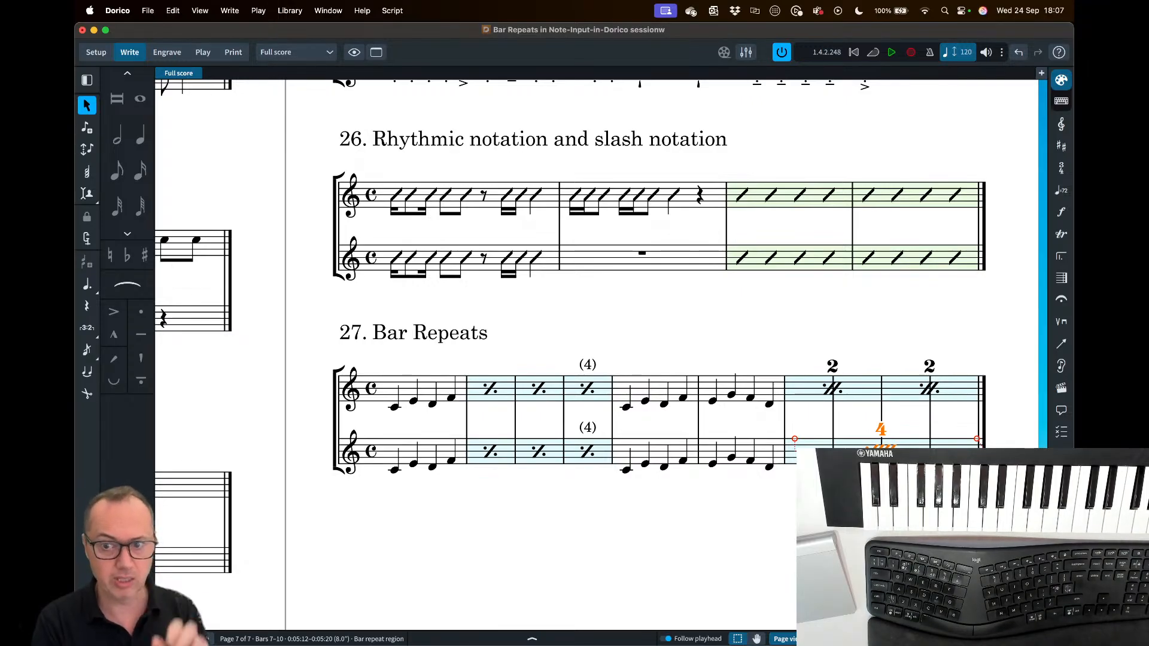
# - Replace the lower staff's four-bar repeat region with a two-bar repeat region (%2) over bars 7 and 8
pyautogui.press('Delete')
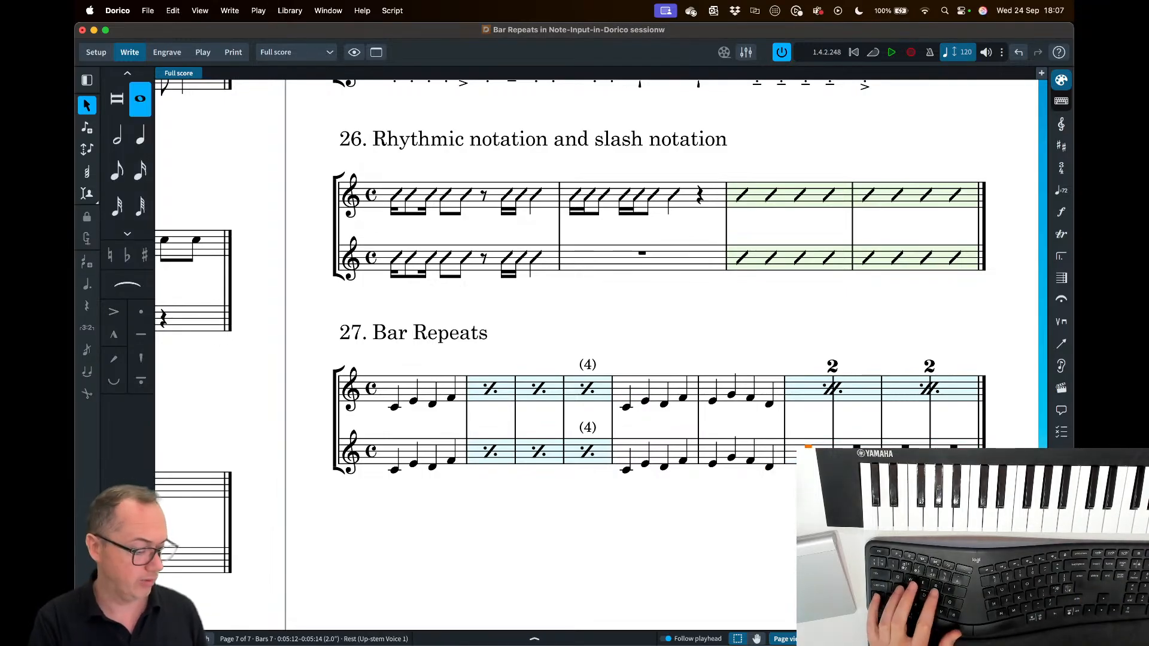
pyautogui.hotkey('shift', 'r')
pyautogui.write('%2')
pyautogui.press('Return')
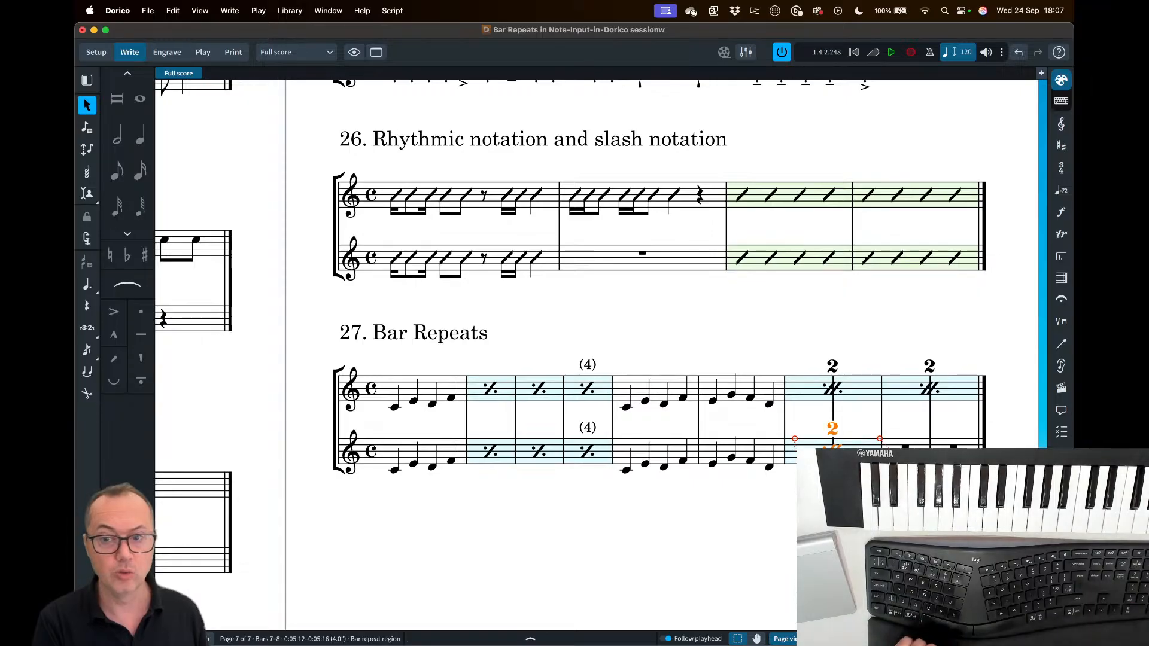
pyautogui.press('Escape')
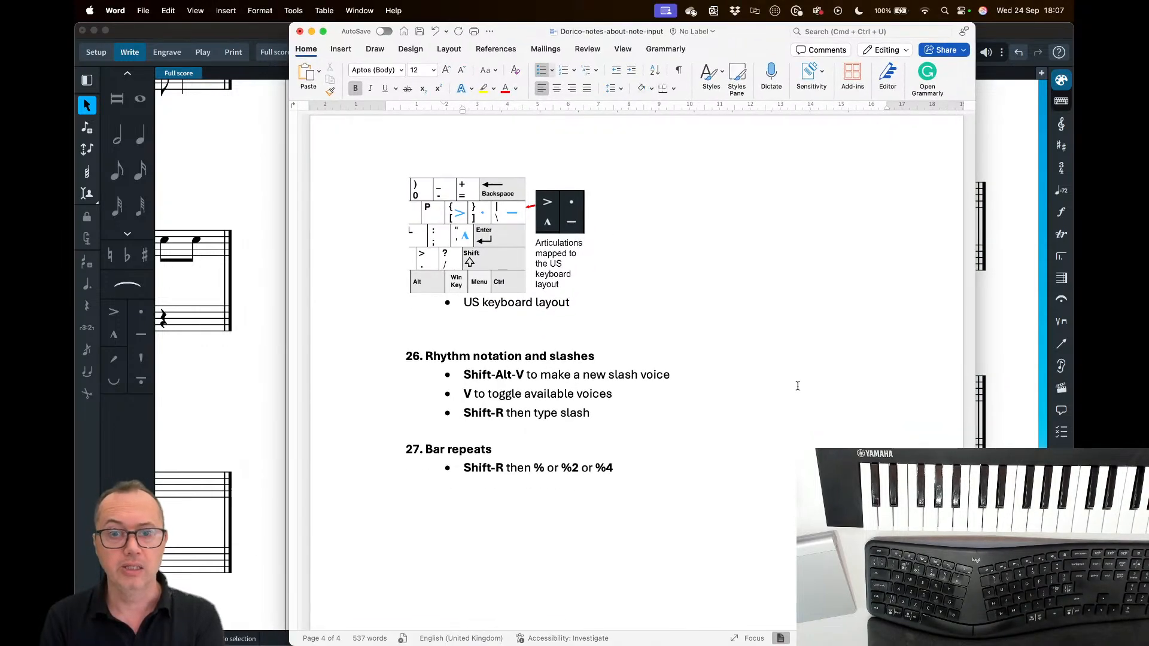
# - In the Word notes, make the word "slash" bold in the Shift-R bullet of section 26
pyautogui.scroll(-1, 705, 400)
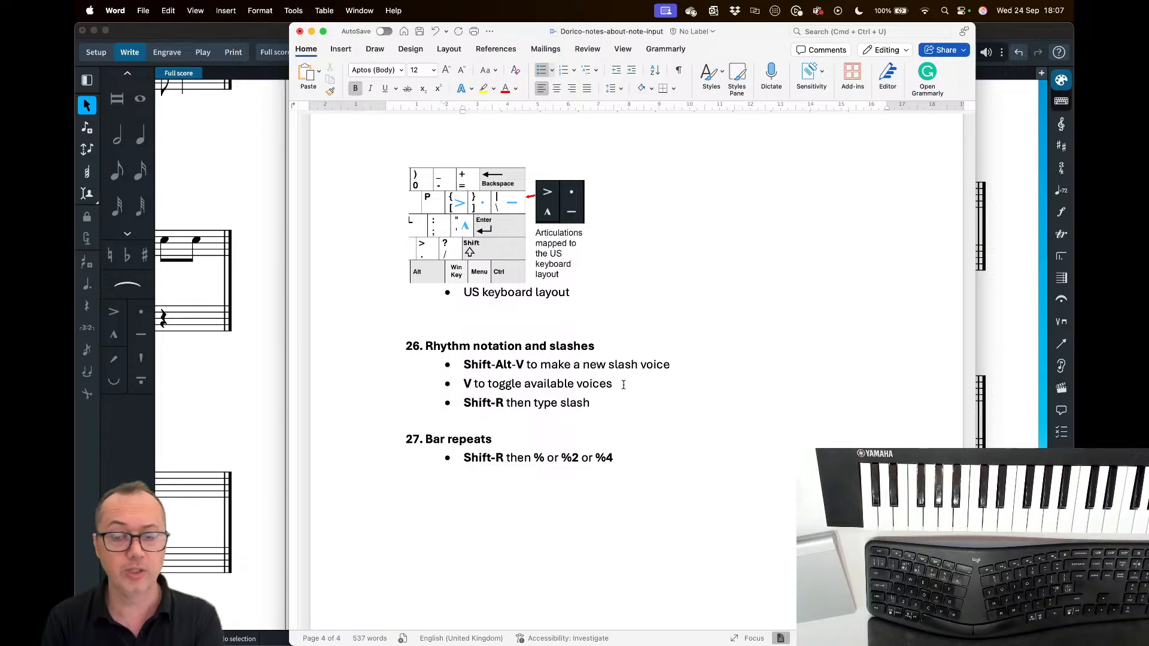
pyautogui.moveTo(624, 384); pyautogui.dragTo(464, 384)
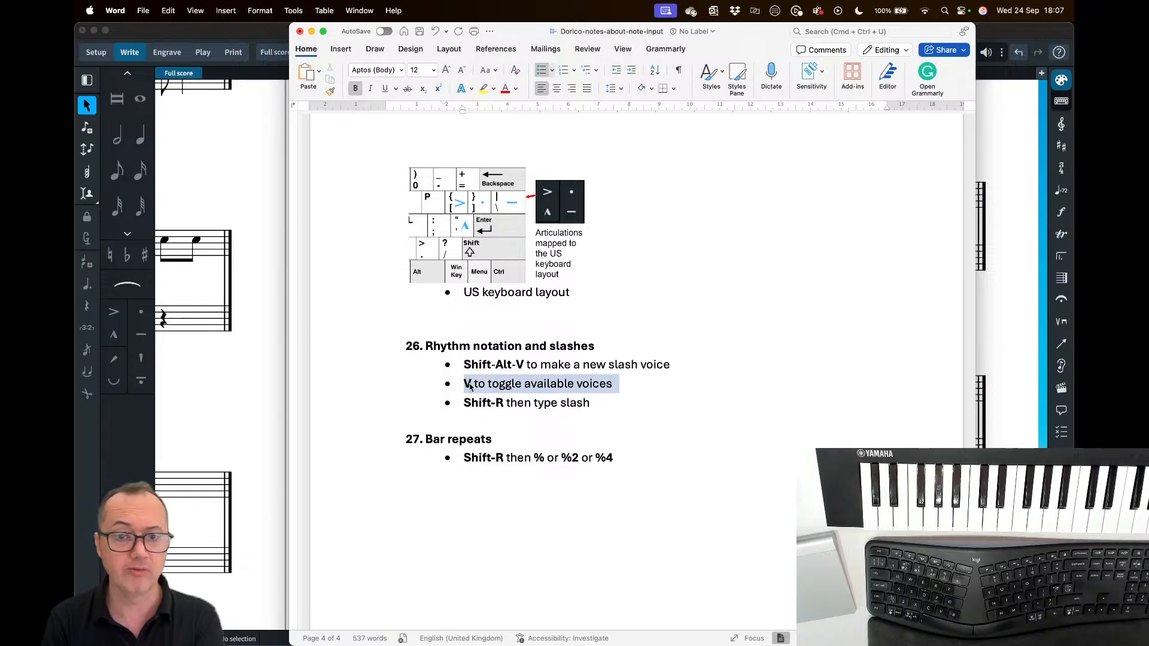
pyautogui.click(524, 385)
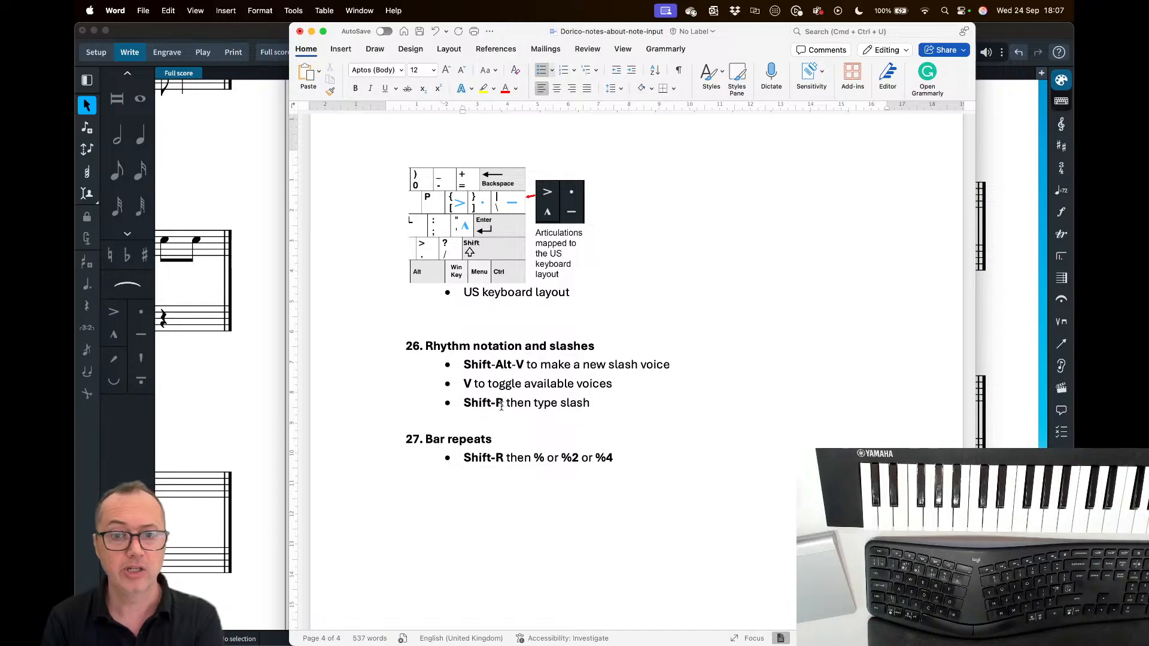
pyautogui.doubleClick(577, 403)
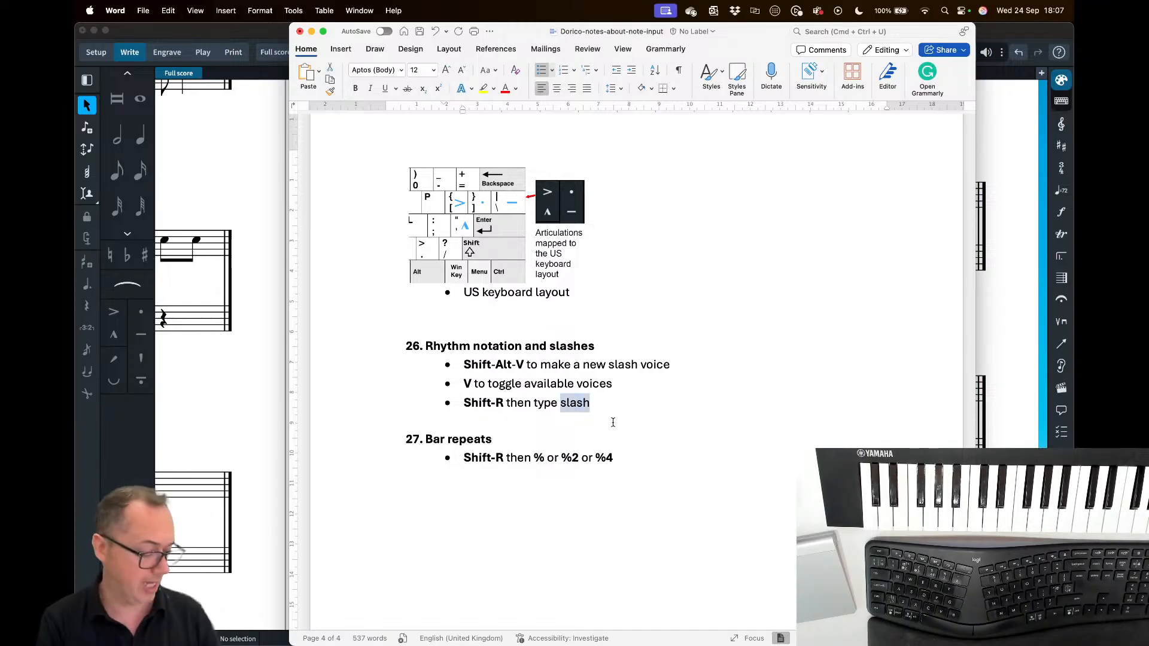
pyautogui.press('super+b')
pyautogui.click(612, 421)
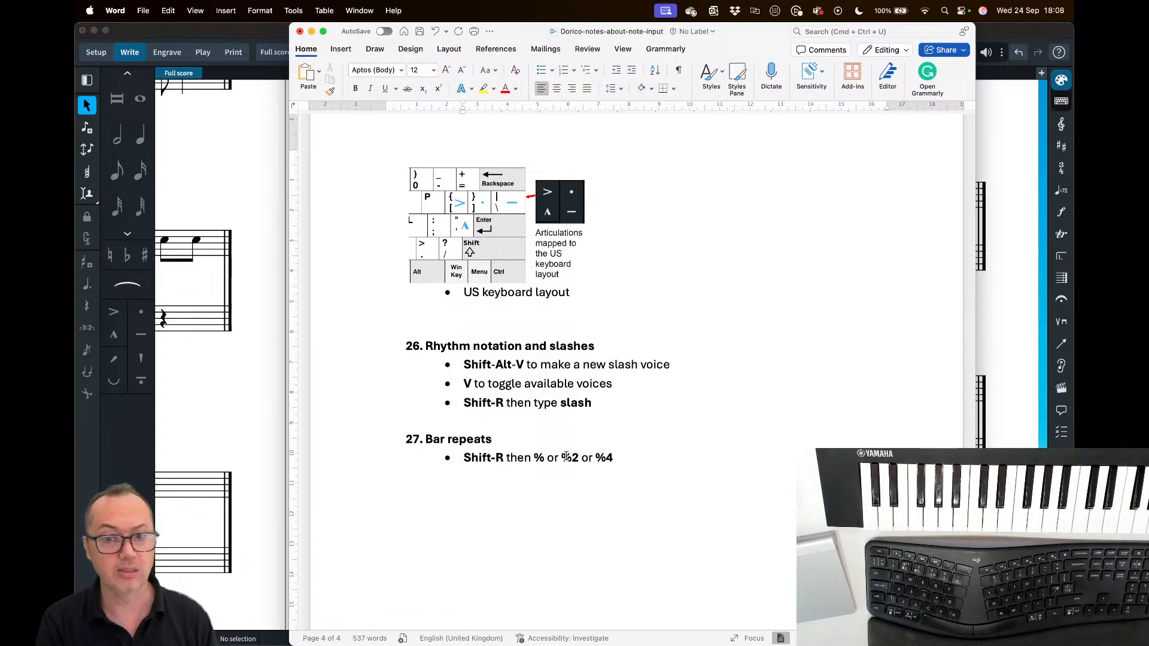
# - Move the Word notes away from the score and switch to the Session Materials page in Safari
pyautogui.moveTo(751, 35); pyautogui.dragTo(0, 42)
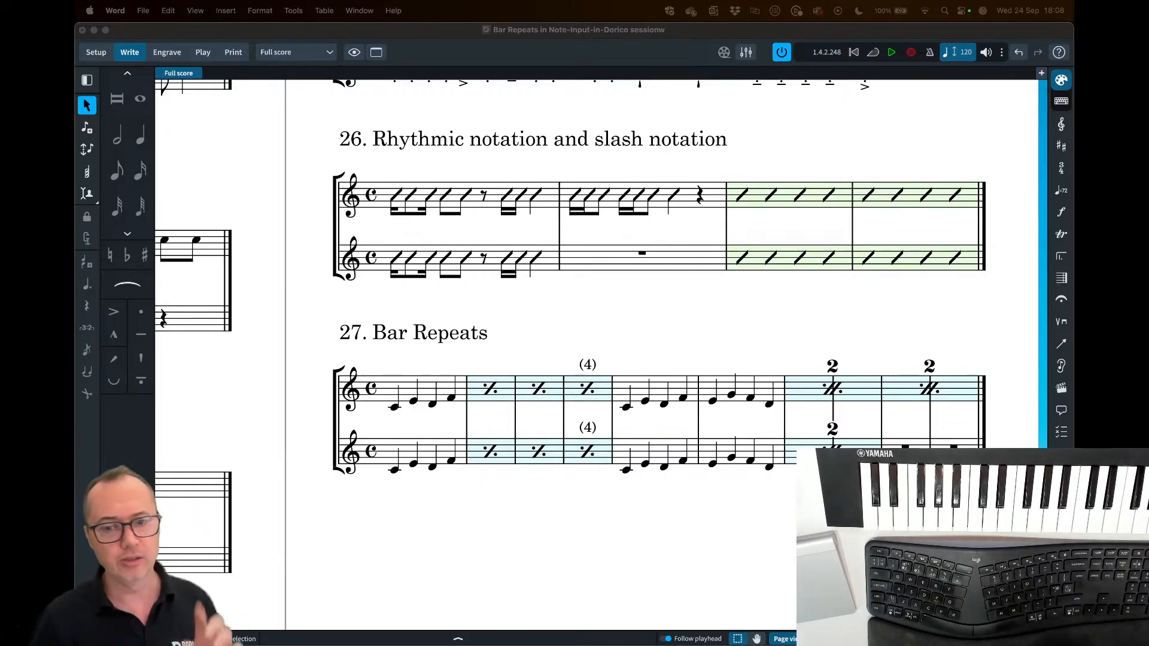
pyautogui.click(577, 330)
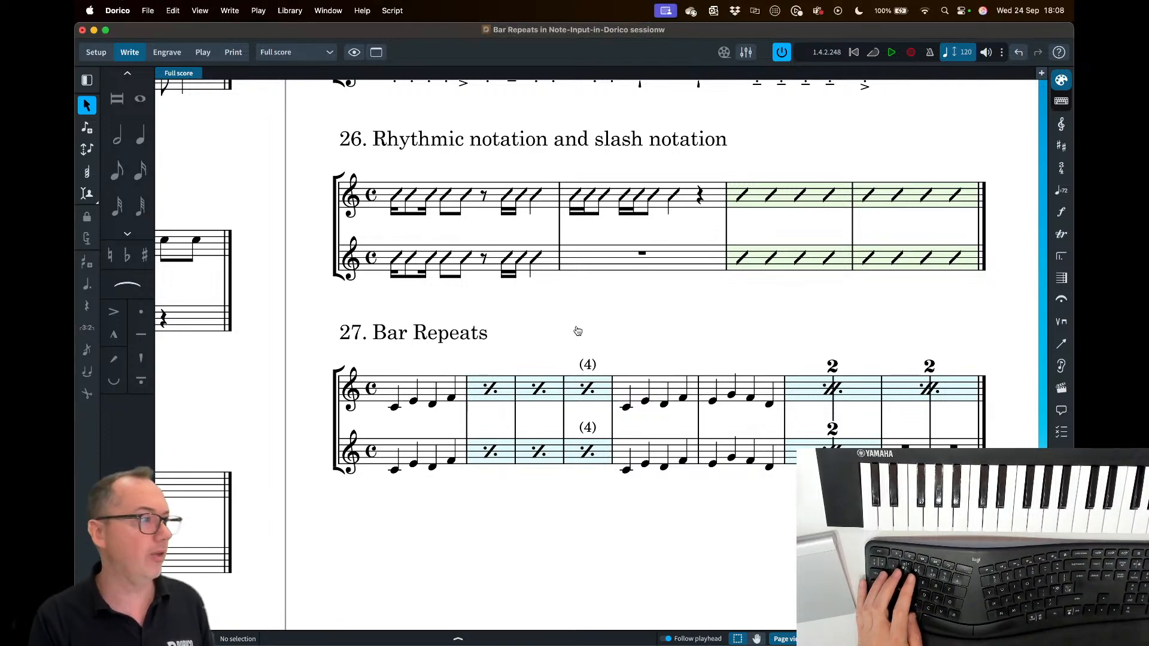
pyautogui.press('super+Tab')
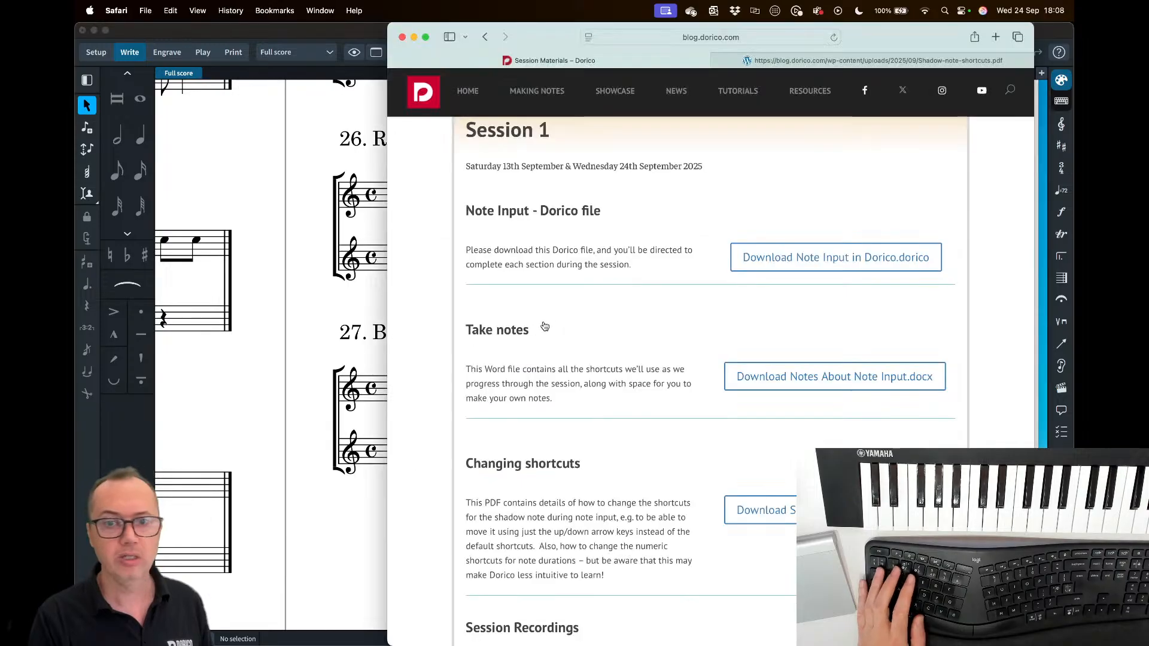
# - Reveal the Session Materials page's full web address and look through the Session 1 downloads and recordings
pyautogui.press('super+l')
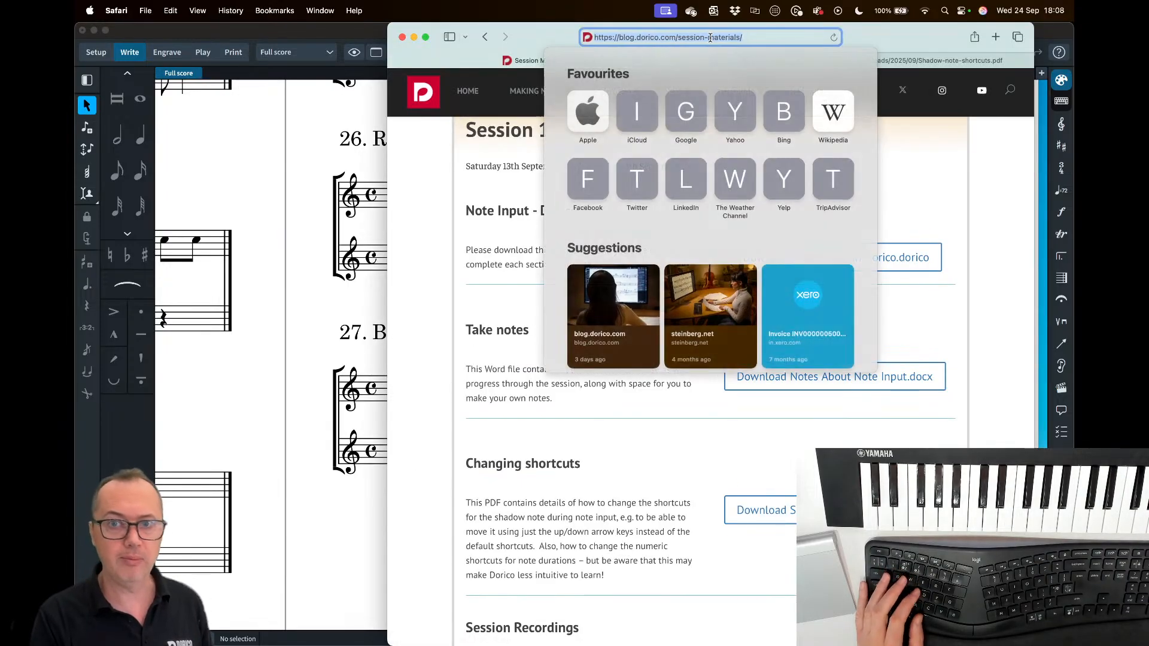
pyautogui.press('Escape')
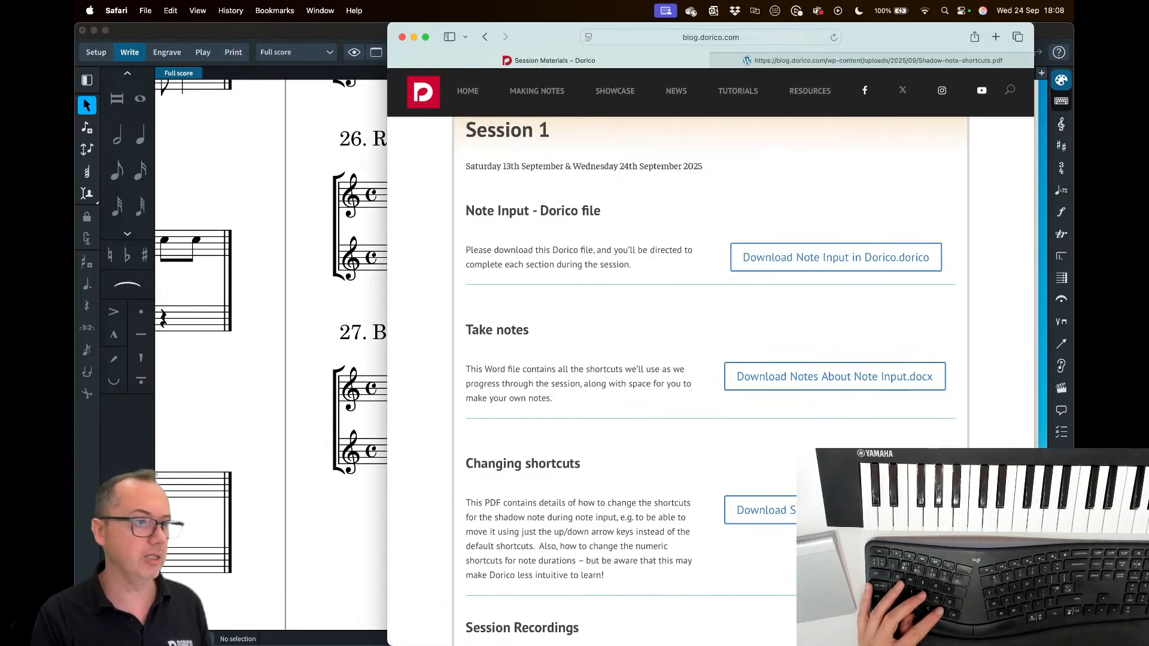
pyautogui.press('super+Tab')
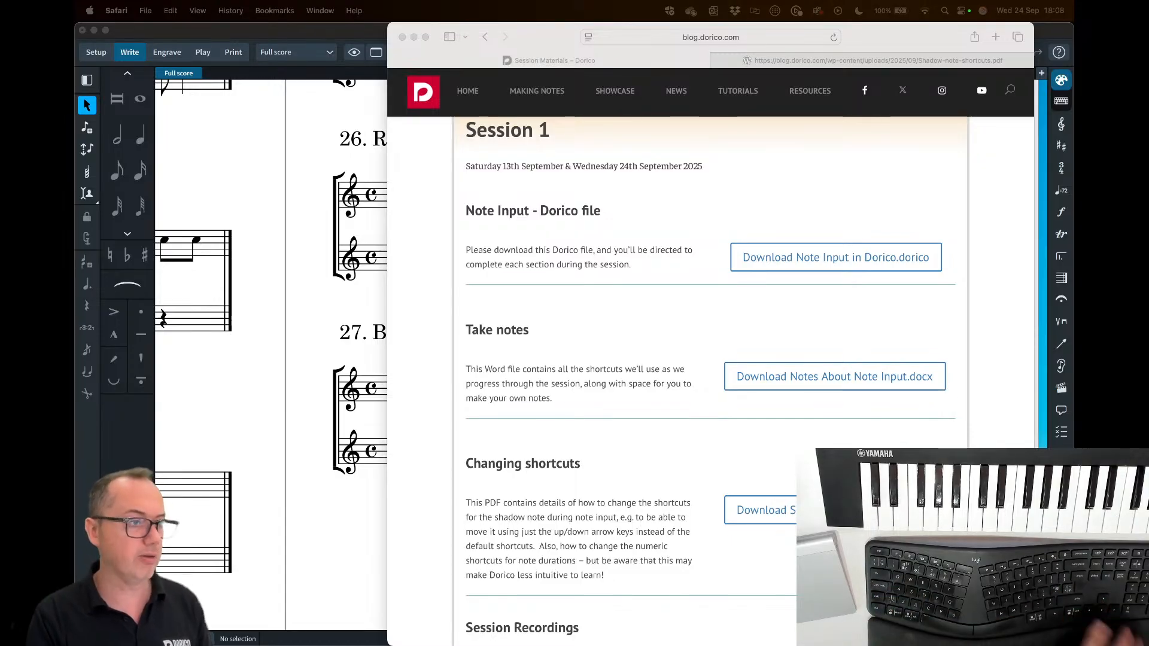
pyautogui.click(635, 295)
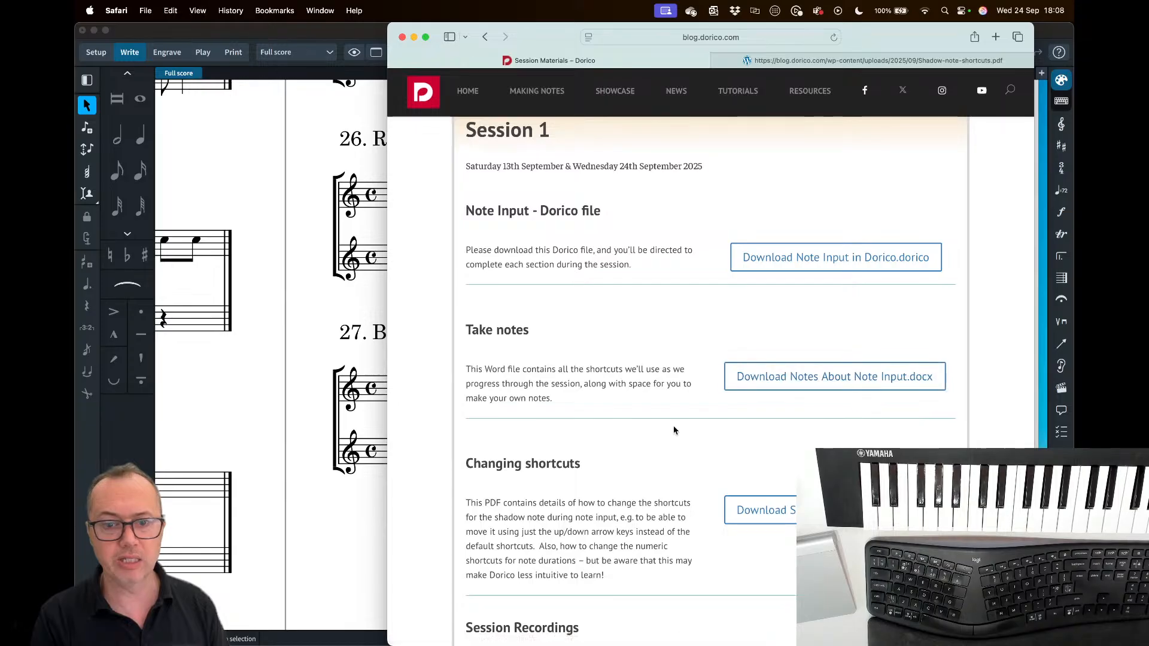
pyautogui.scroll(-5, 673, 425)
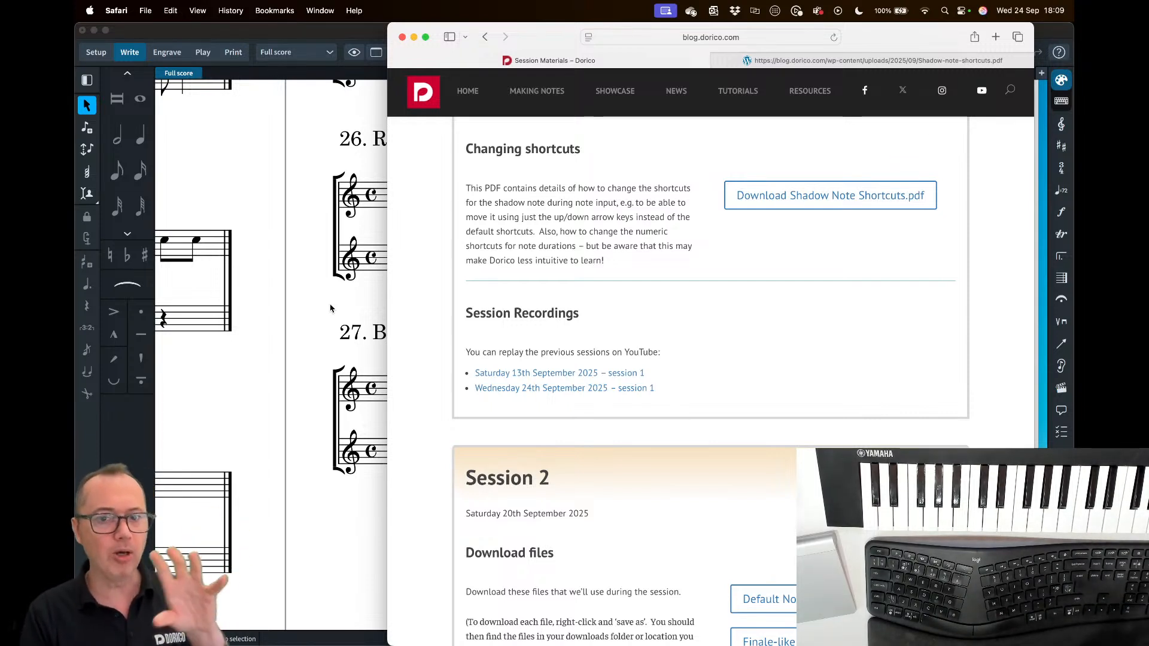
pyautogui.scroll(5, 412, 335)
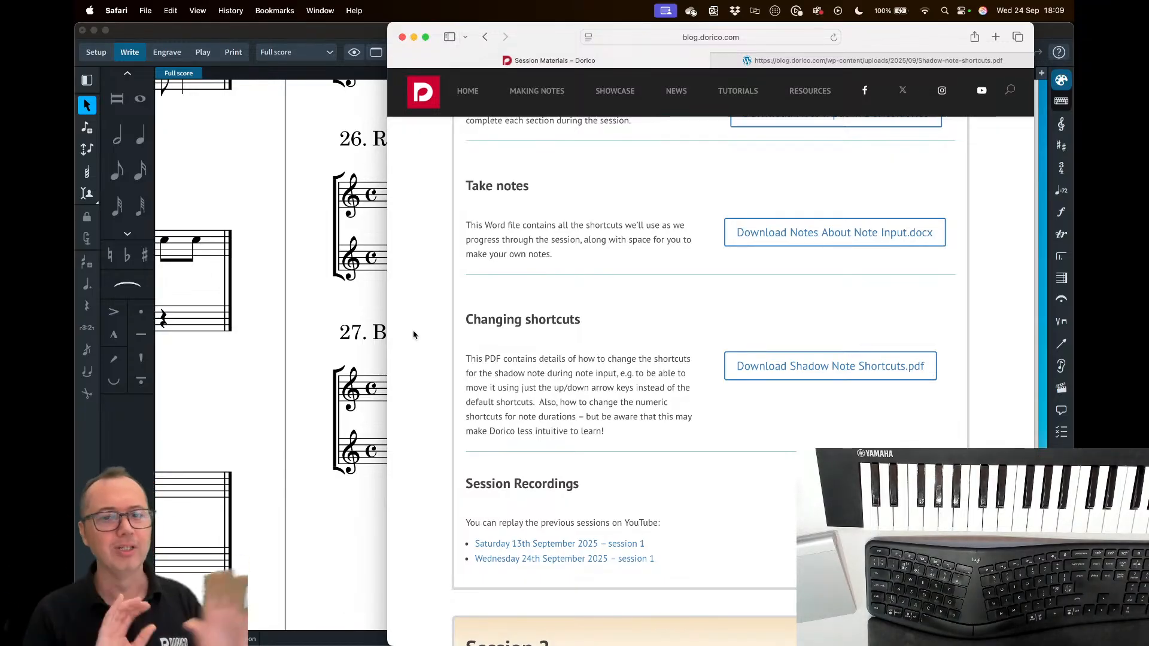
pyautogui.scroll(3, 414, 334)
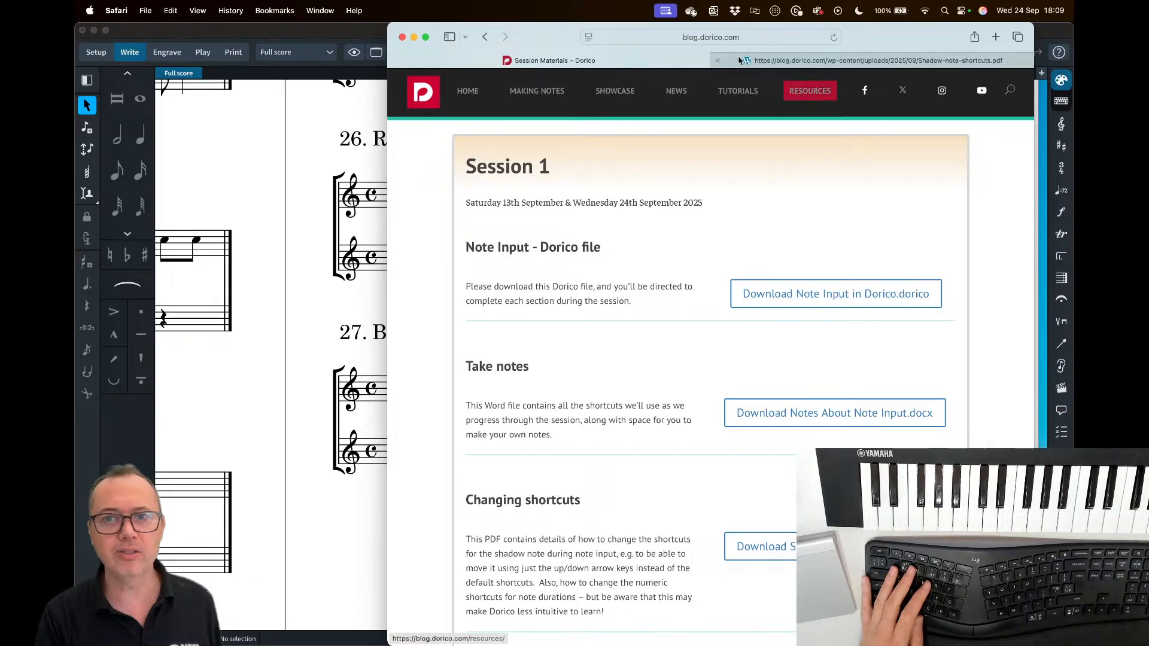
# - Open dorico.com/getting-started in a new browser tab and look through its First Steps Guide section
pyautogui.click(996, 37)
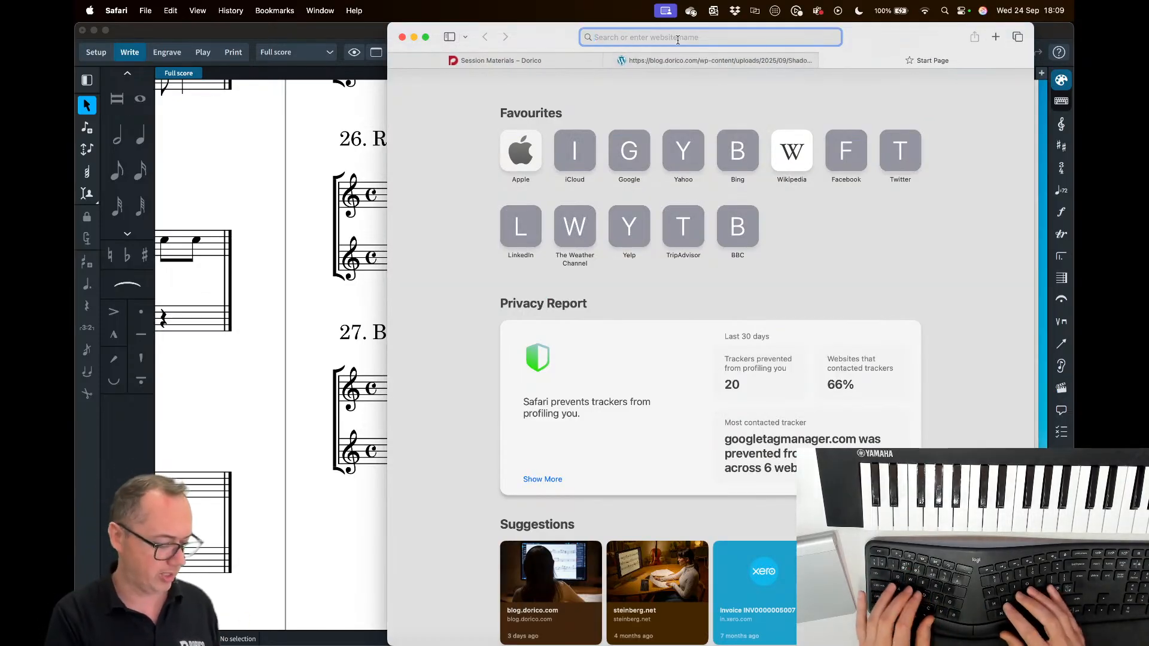
pyautogui.write('getting')
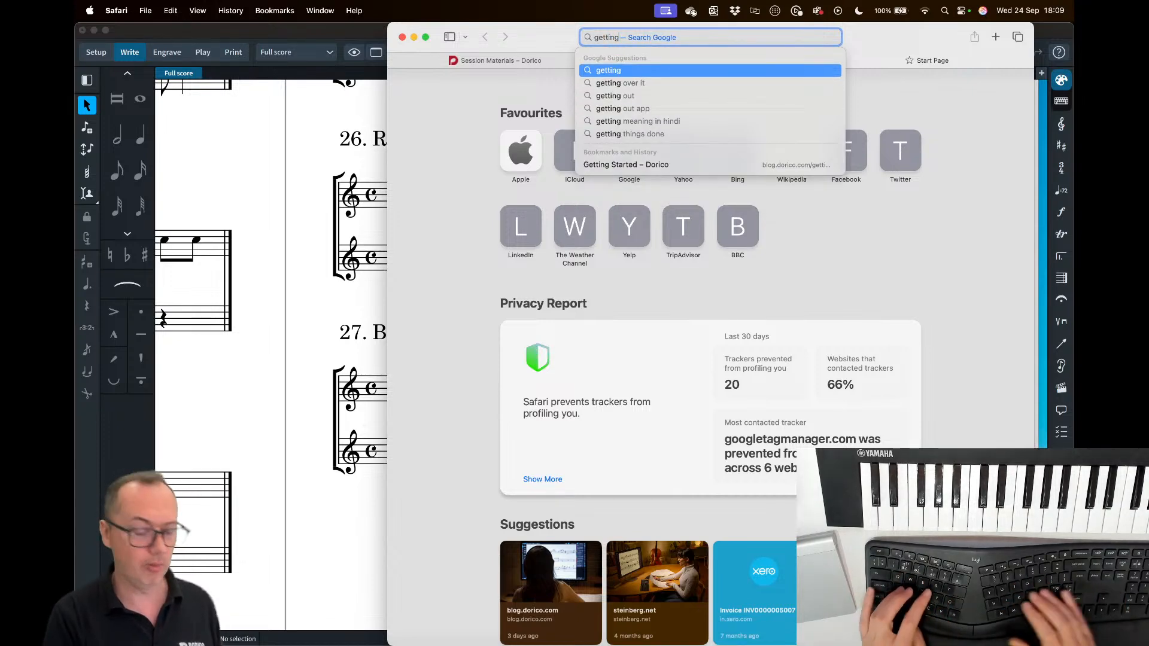
pyautogui.press('super+a')
pyautogui.write('dorico')
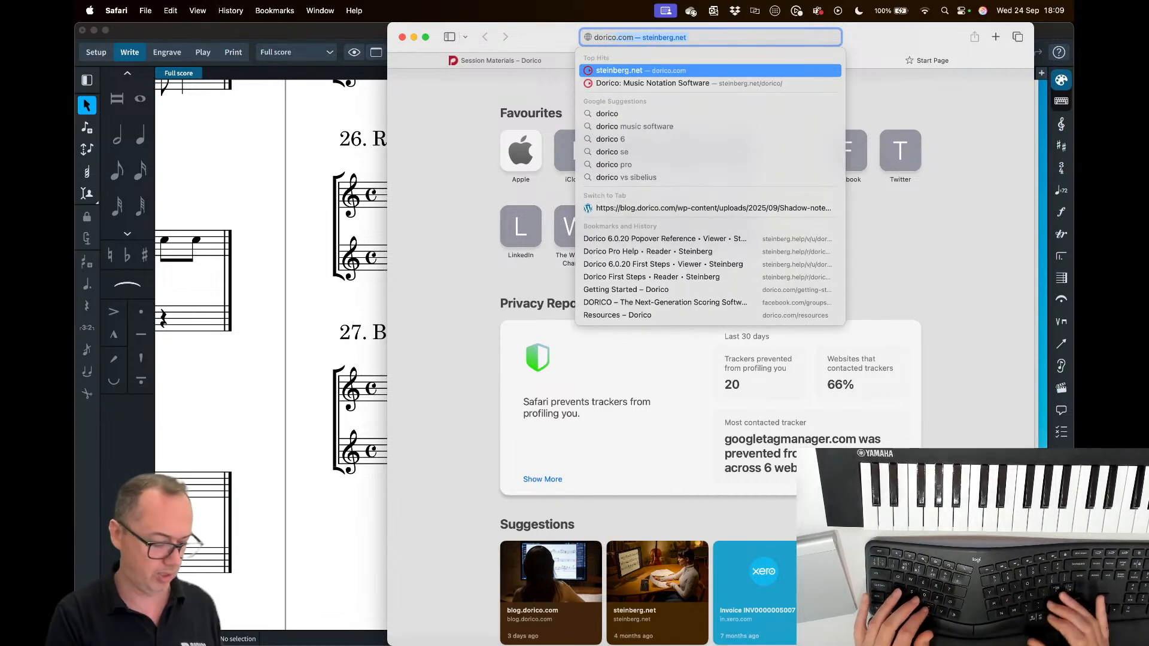
pyautogui.write('c.om')
pyautogui.press('BackSpace')
pyautogui.press('BackSpace')
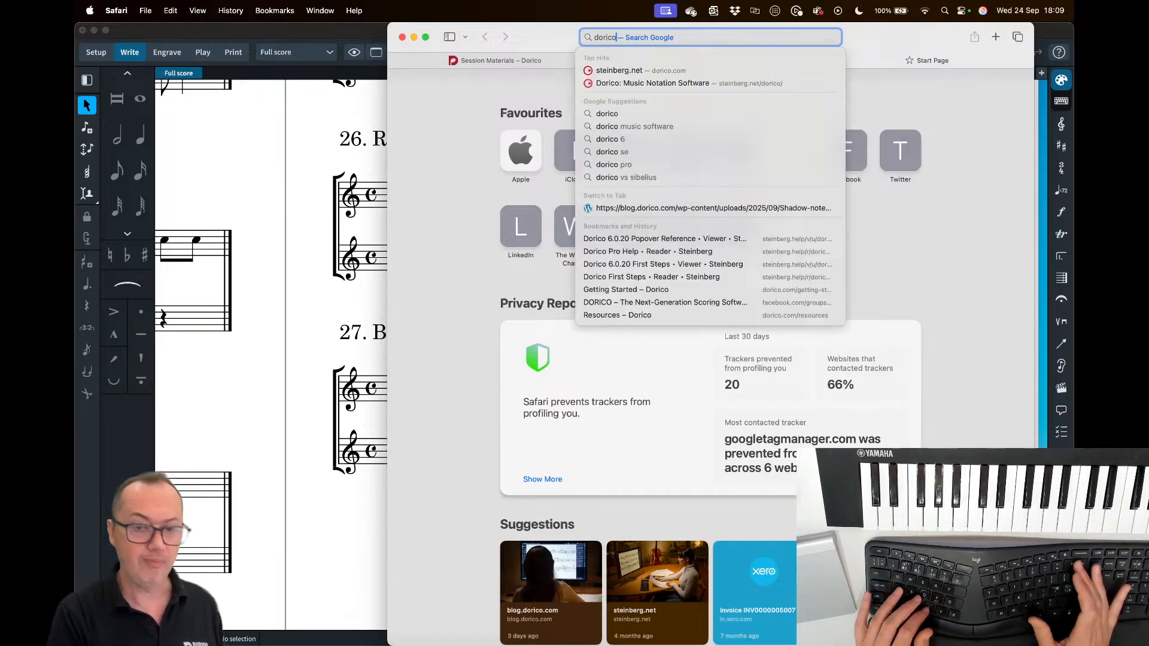
pyautogui.write('.com/getting-started')
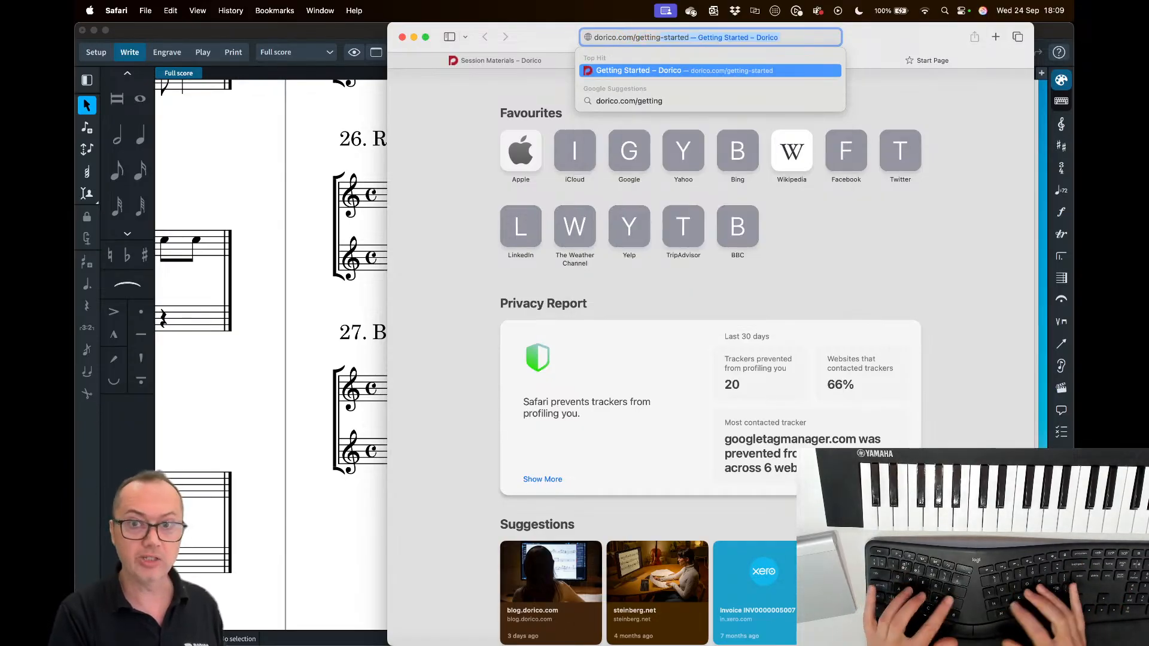
pyautogui.press('Return')
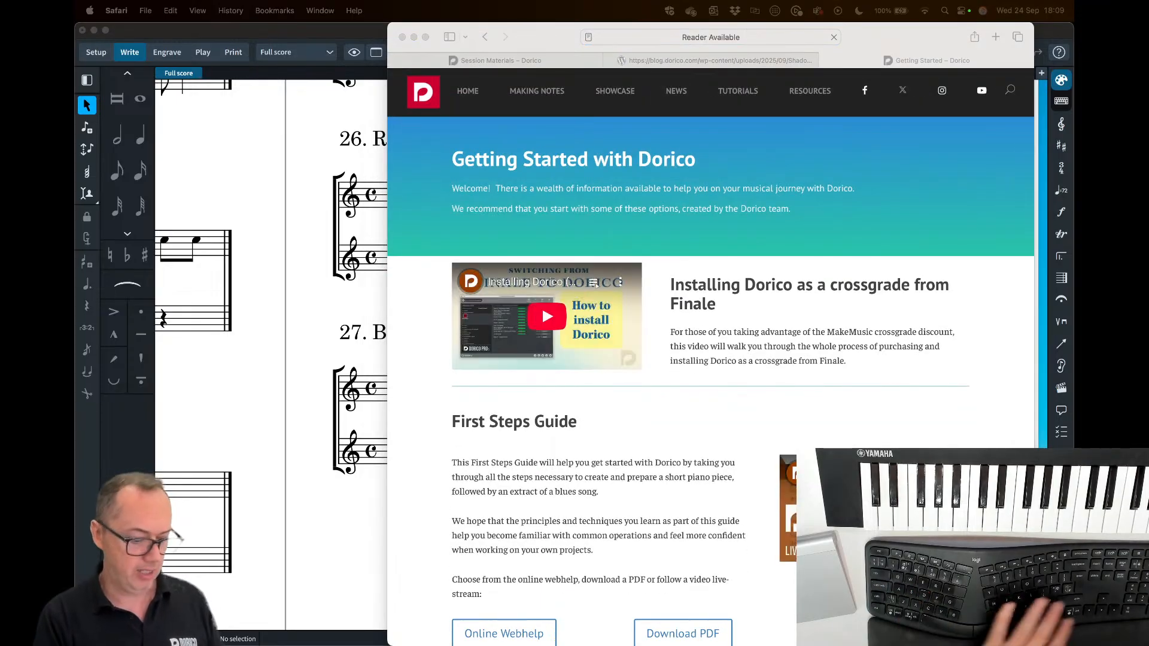
pyautogui.scroll(-2, 620, 385)
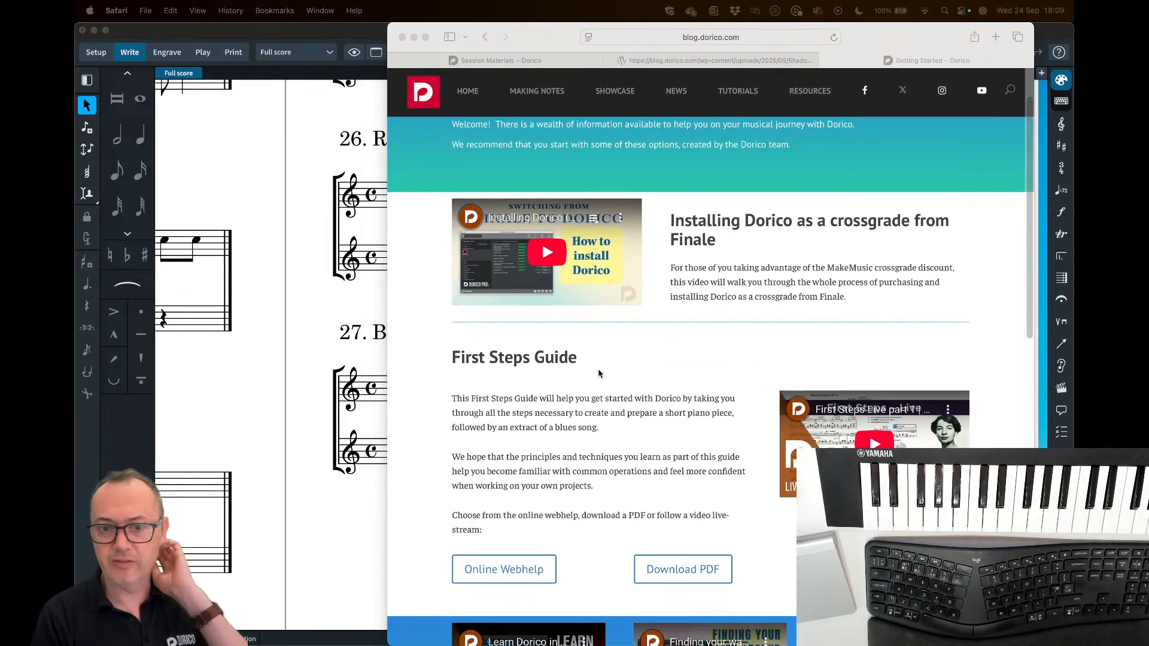
pyautogui.scroll(-3, 598, 373)
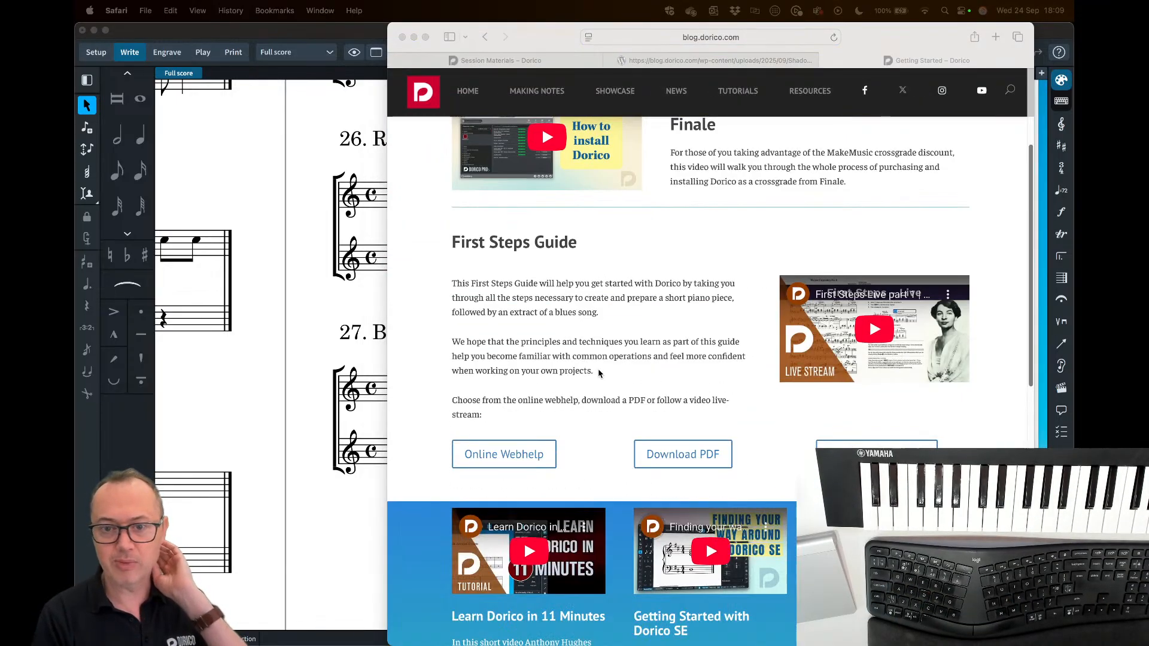
pyautogui.click(657, 409)
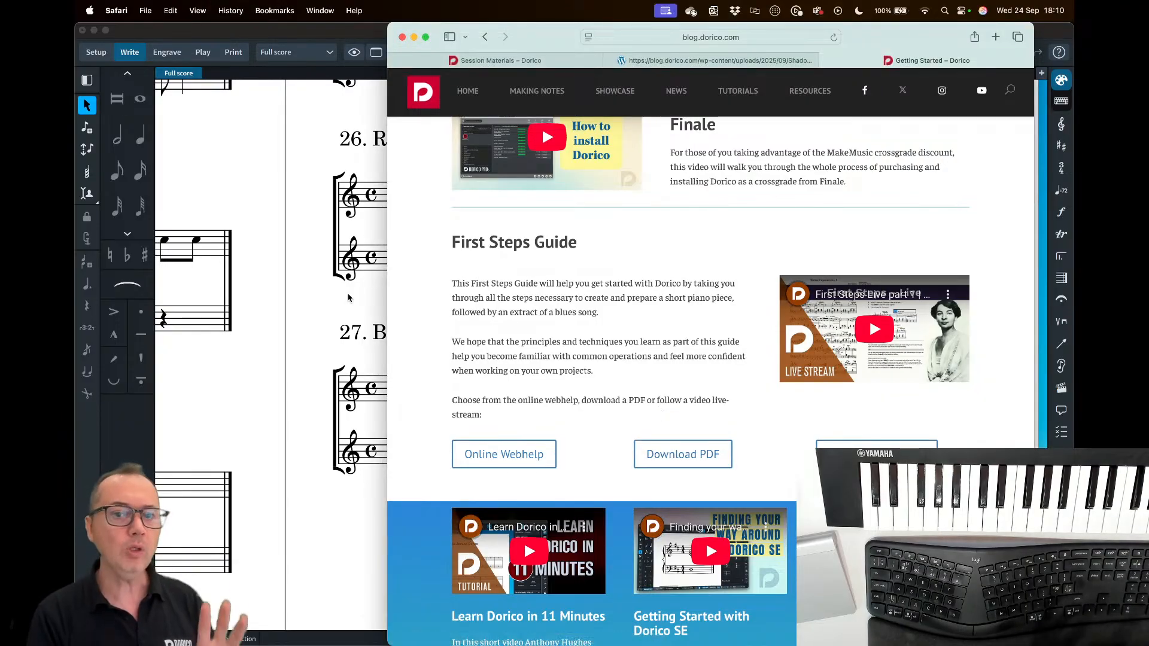
# - Return to the Session Materials page and examine the Session 2 downloads and further information links
pyautogui.click(514, 60)
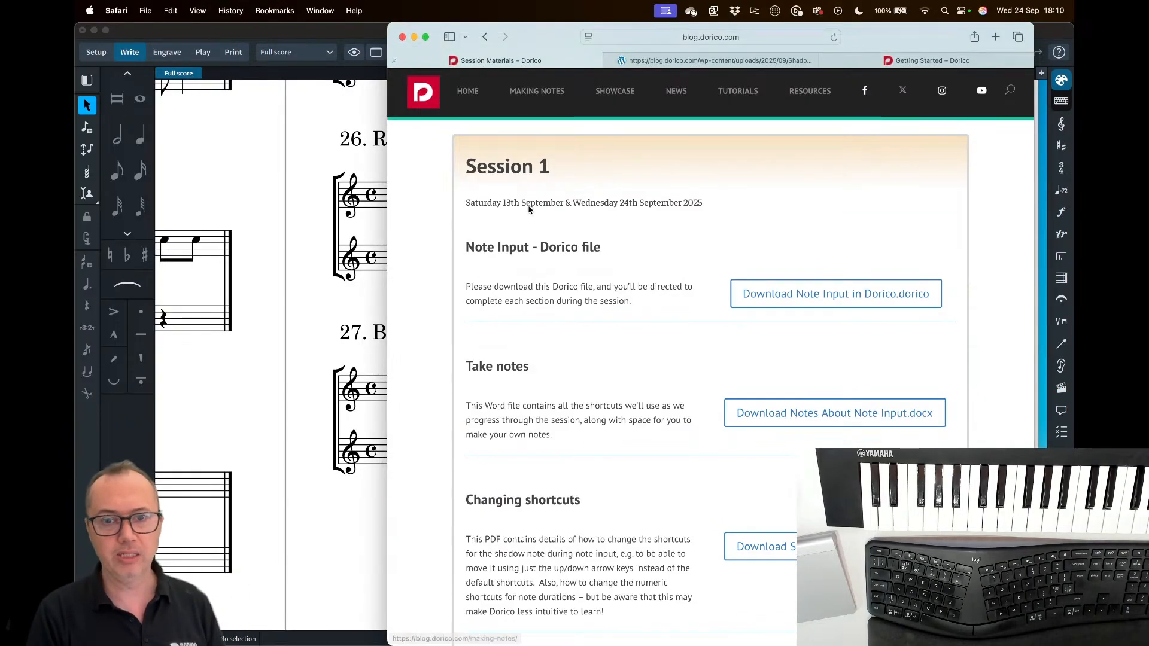
pyautogui.scroll(-10, 440, 293)
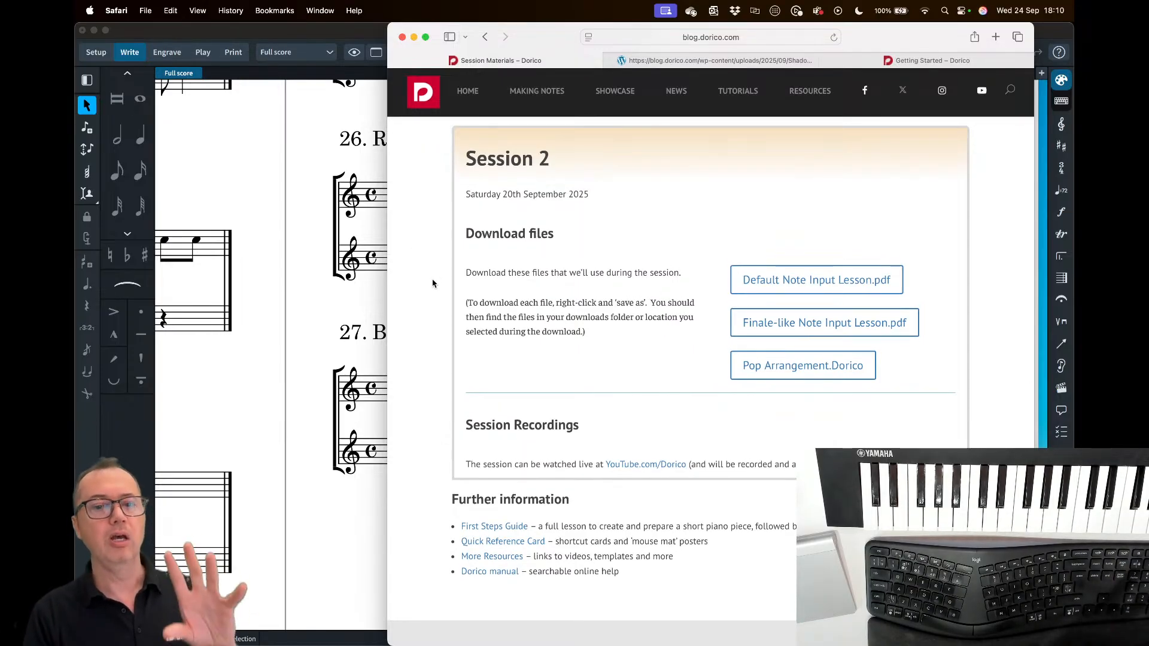
pyautogui.click(368, 305)
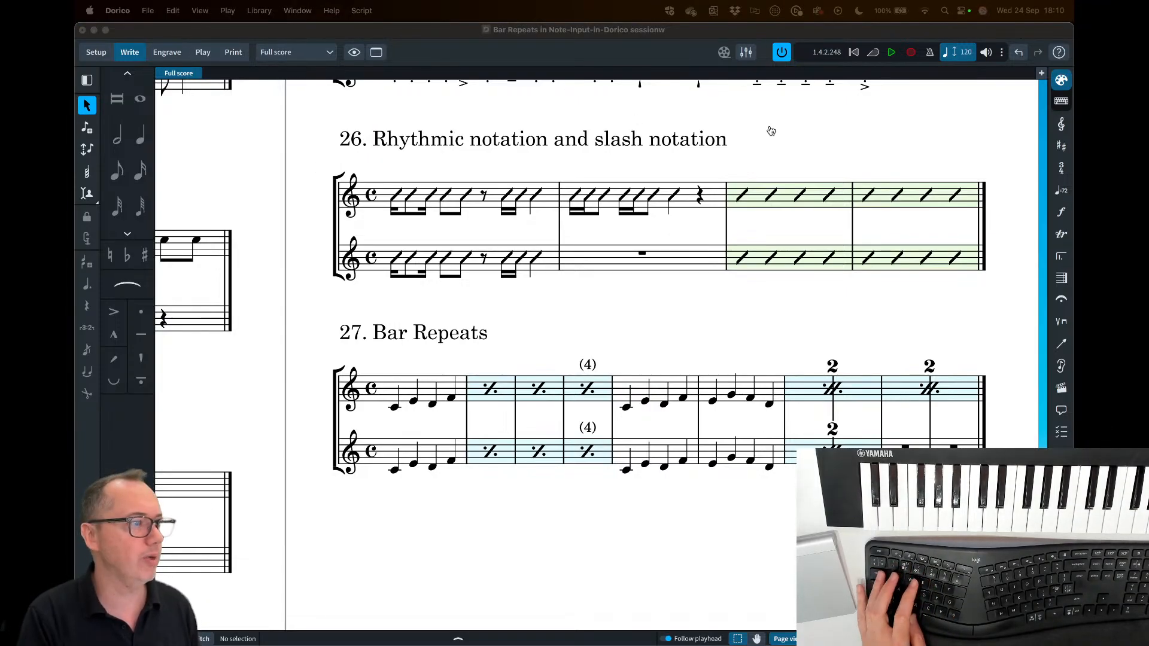
pyautogui.press('super+Tab')
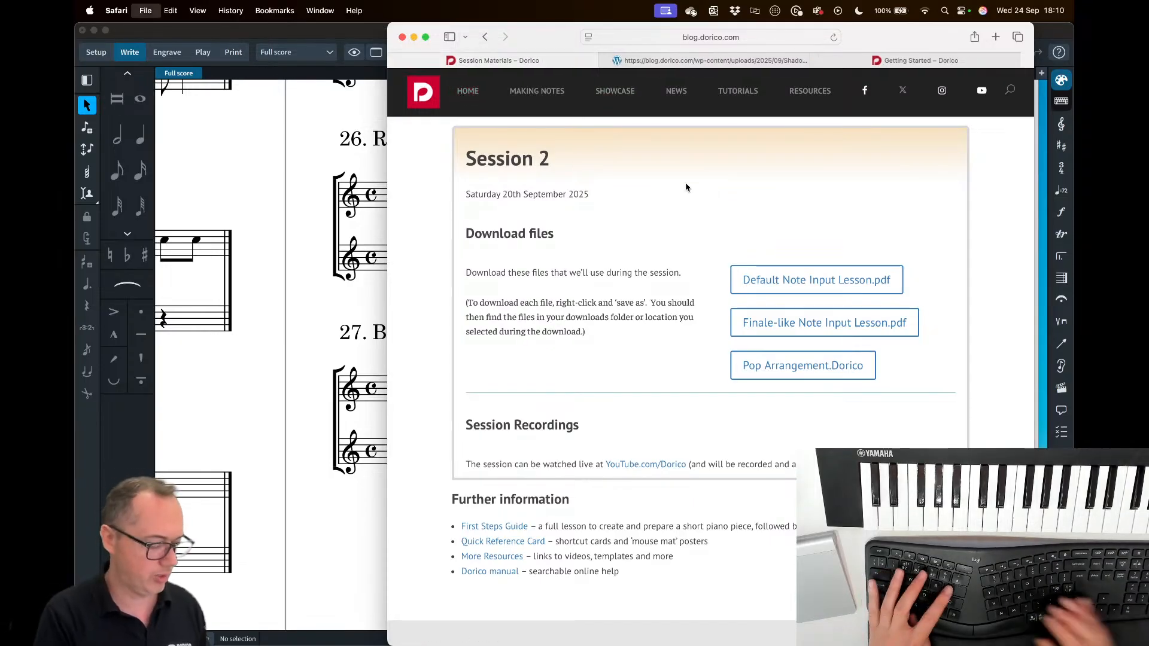
# - Load blog.dorico.com in a new browser tab and open the "Fall for Dorico Masterclass" news article
pyautogui.press('super+t')
pyautogui.write('blog.dorico.com')
pyautogui.press('Return')
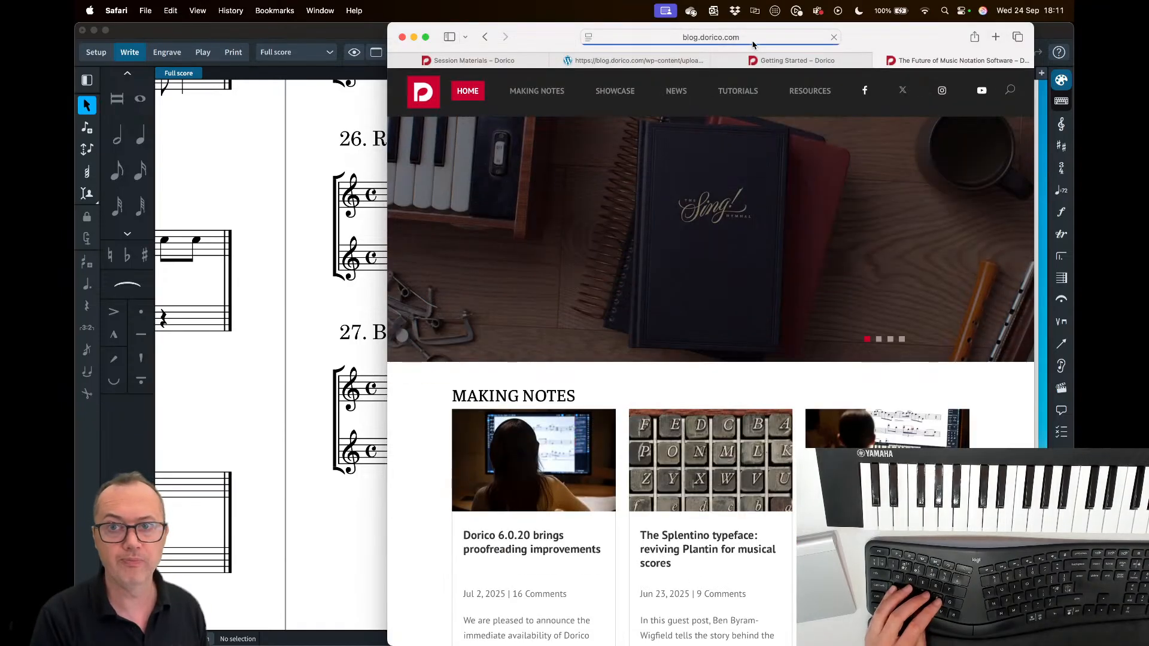
pyautogui.click(753, 40)
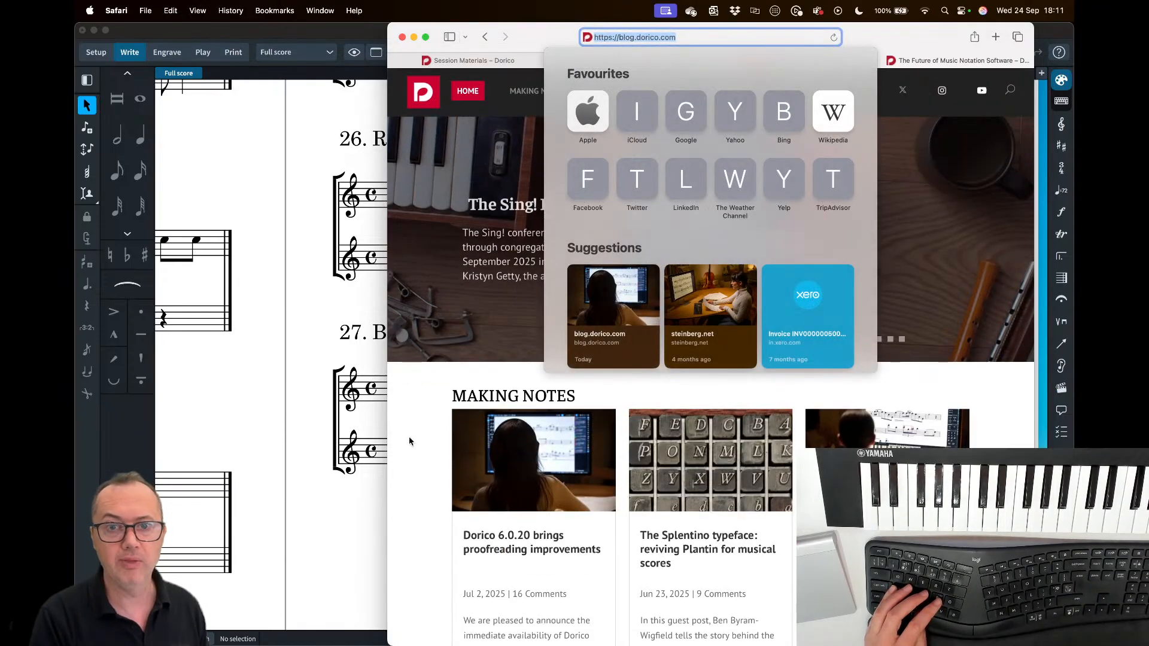
pyautogui.click(422, 444)
pyautogui.scroll(-20, 439, 443)
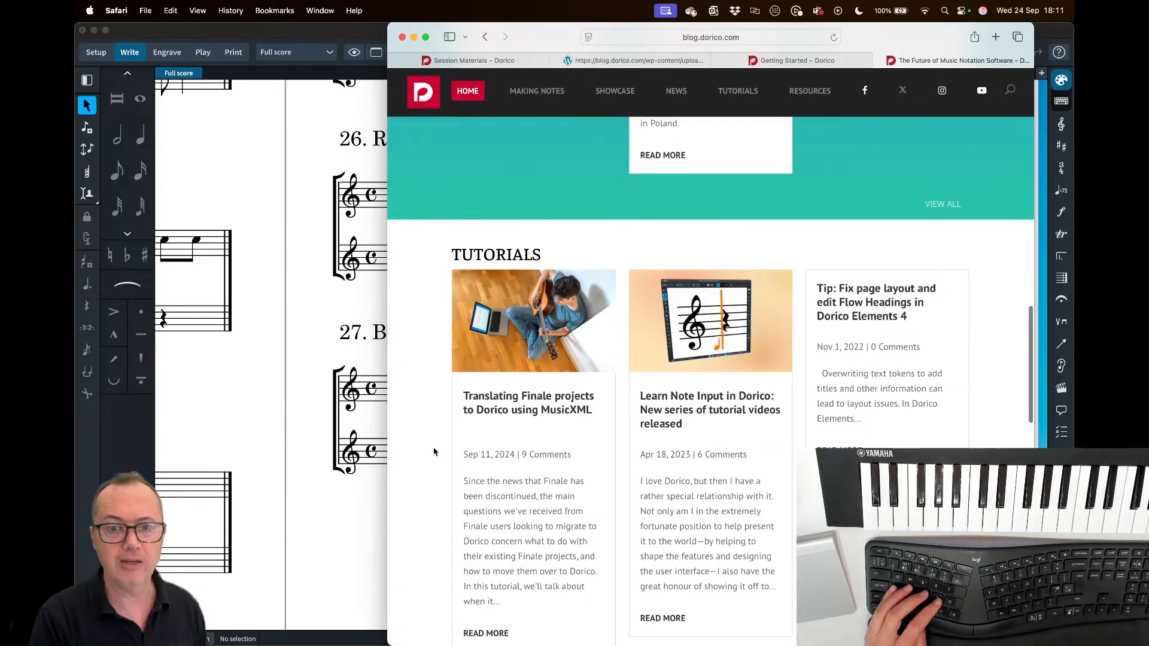
pyautogui.scroll(-6, 435, 451)
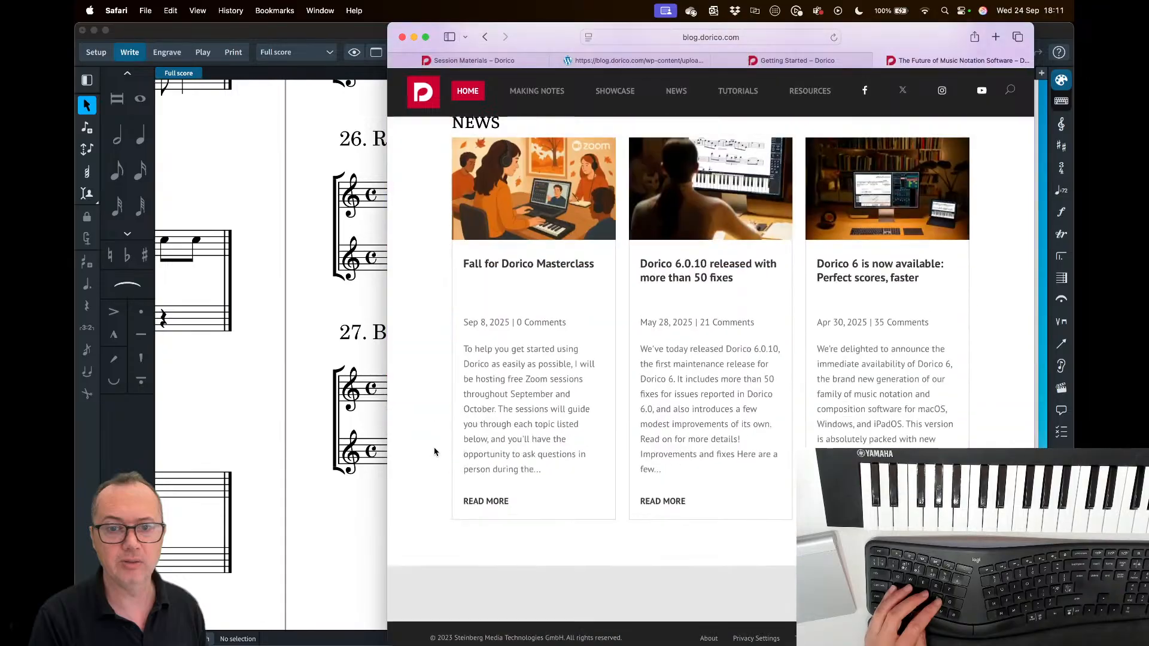
pyautogui.click(532, 264)
# - Reveal the full web address of the Fall for Dorico Masterclass article
pyautogui.click(704, 38)
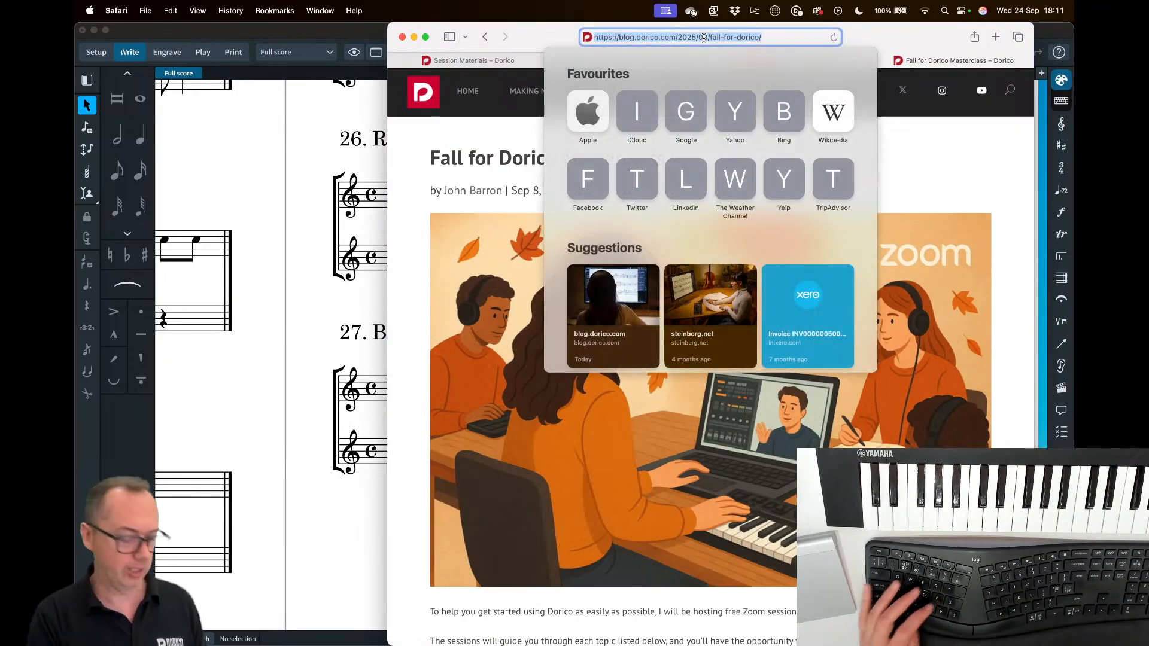
pyautogui.click(404, 210)
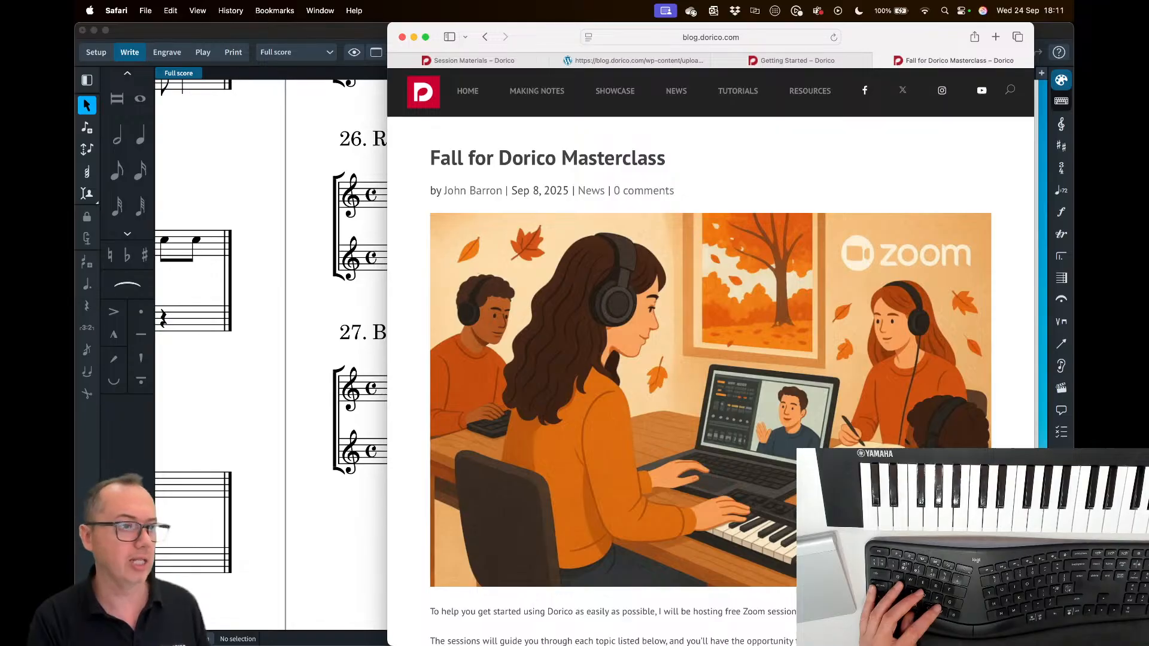
pyautogui.press('super+Tab')
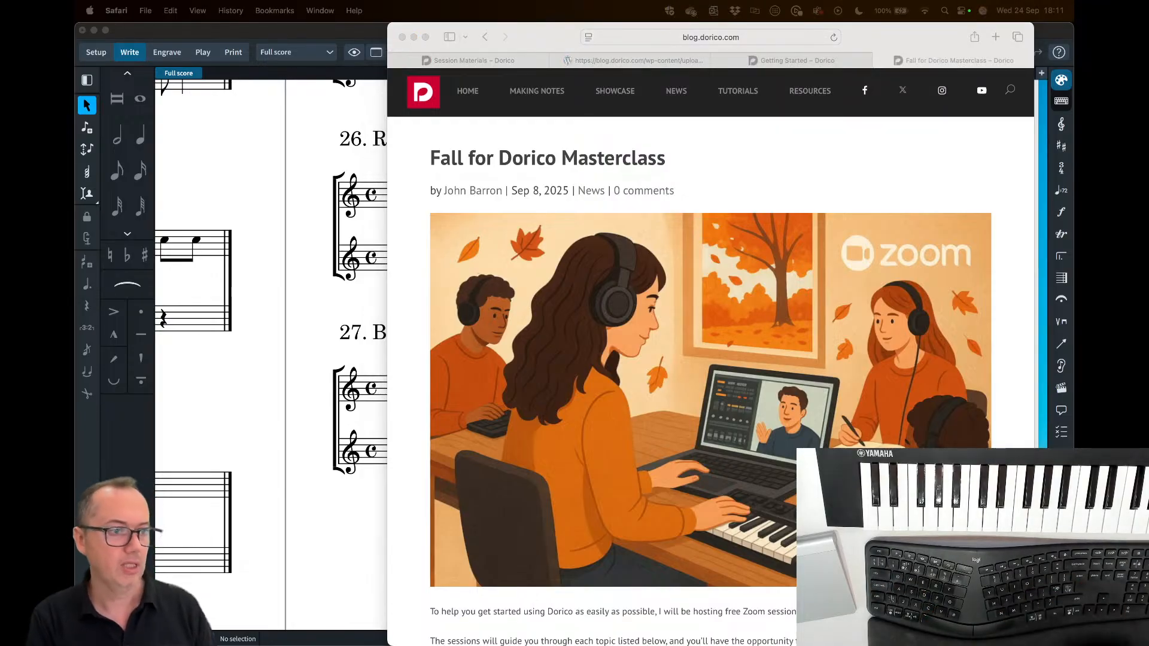
pyautogui.click(396, 286)
# - Examine the Saturday and Wednesday session schedules in the article, highlighting the Wednesdays times line, and switch back to the Dorico score
pyautogui.scroll(-10, 396, 294)
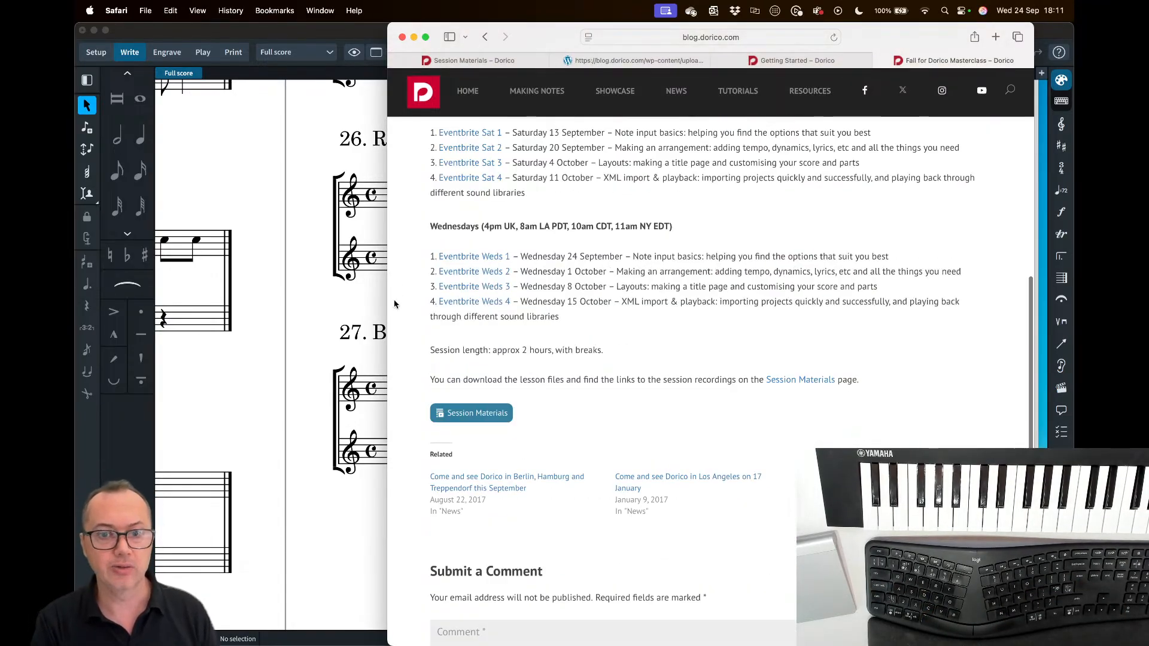
pyautogui.scroll(2, 454, 233)
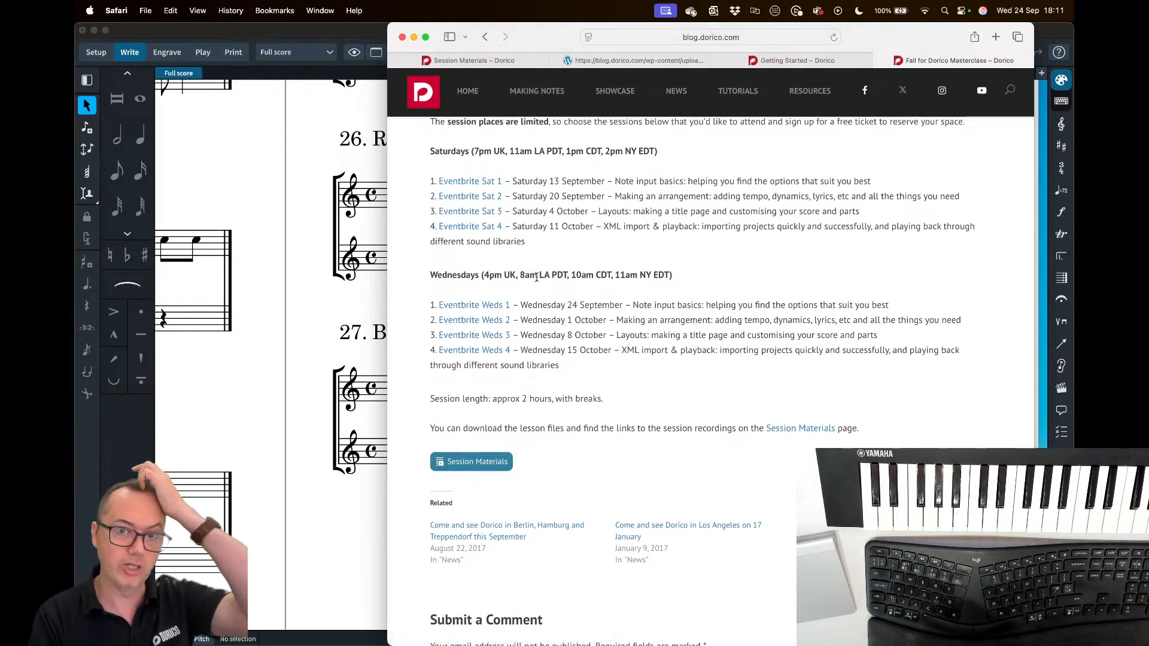
pyautogui.scroll(1, 554, 271)
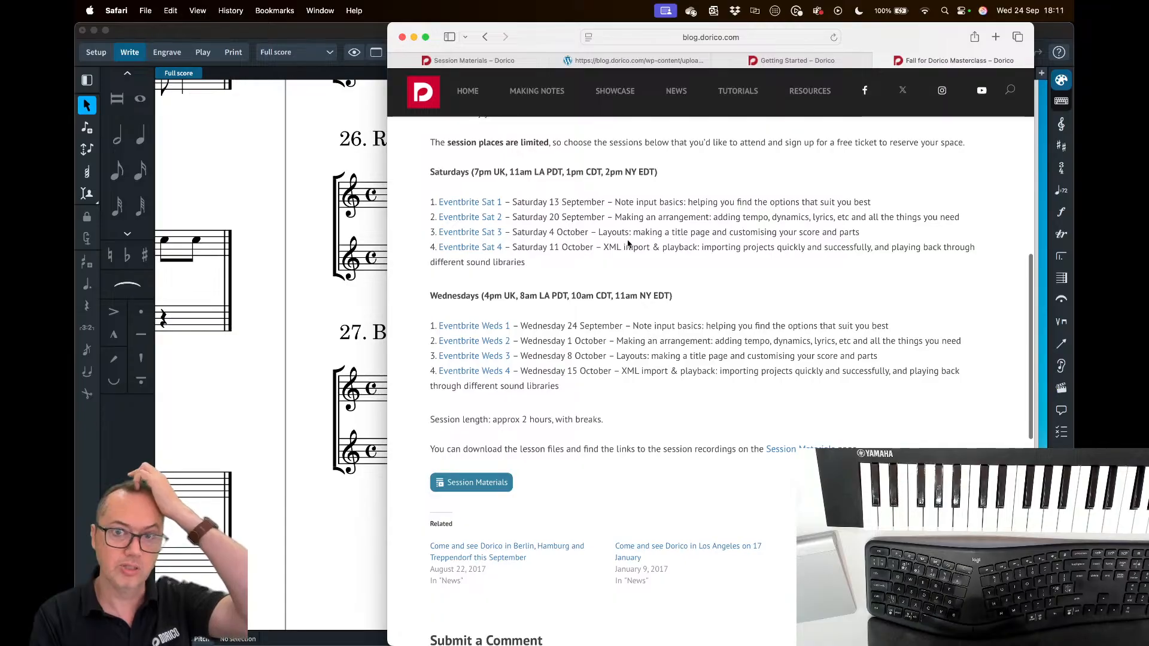
pyautogui.scroll(1, 751, 199)
pyautogui.scroll(1, 751, 202)
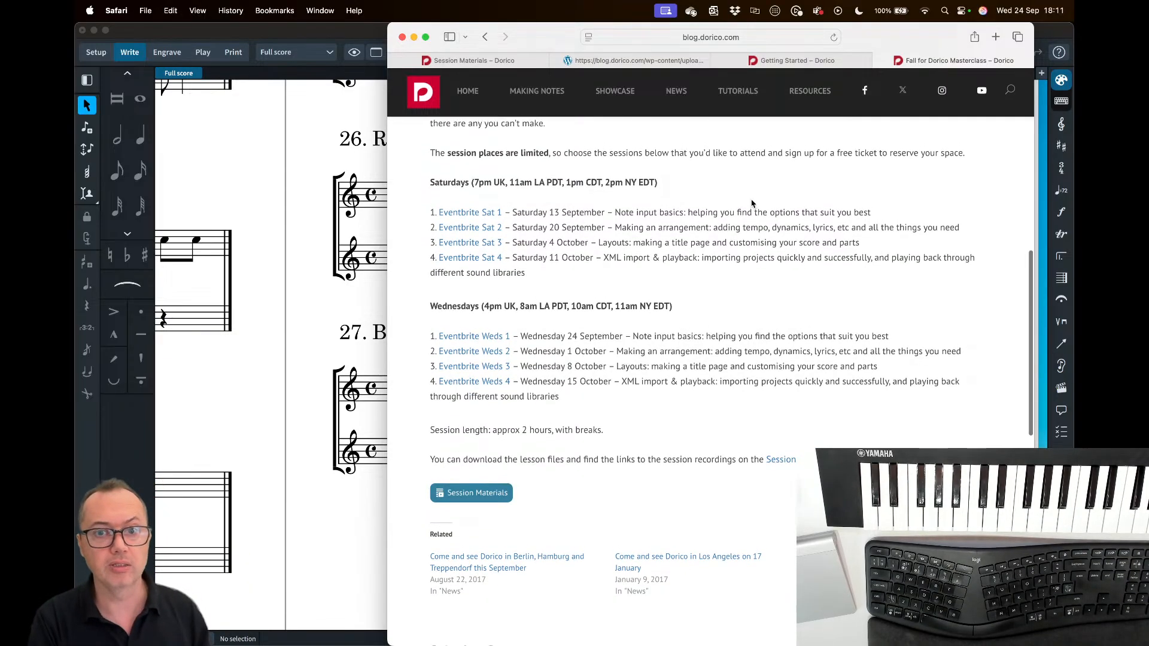
pyautogui.scroll(1, 711, 231)
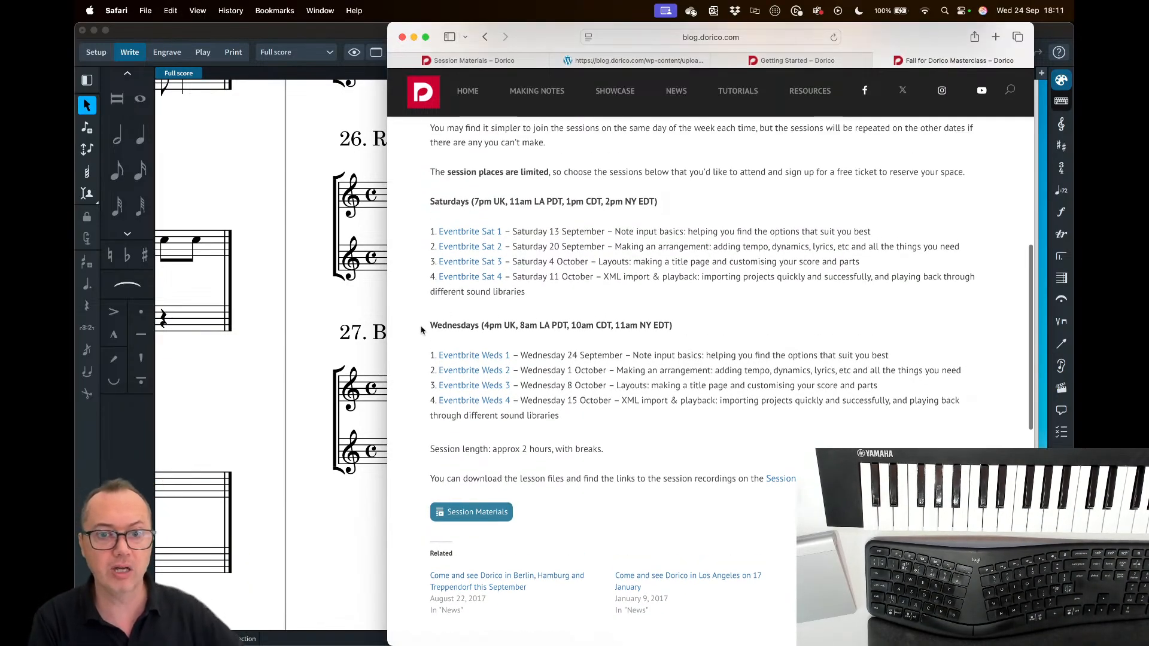
pyautogui.moveTo(423, 329); pyautogui.dragTo(686, 330)
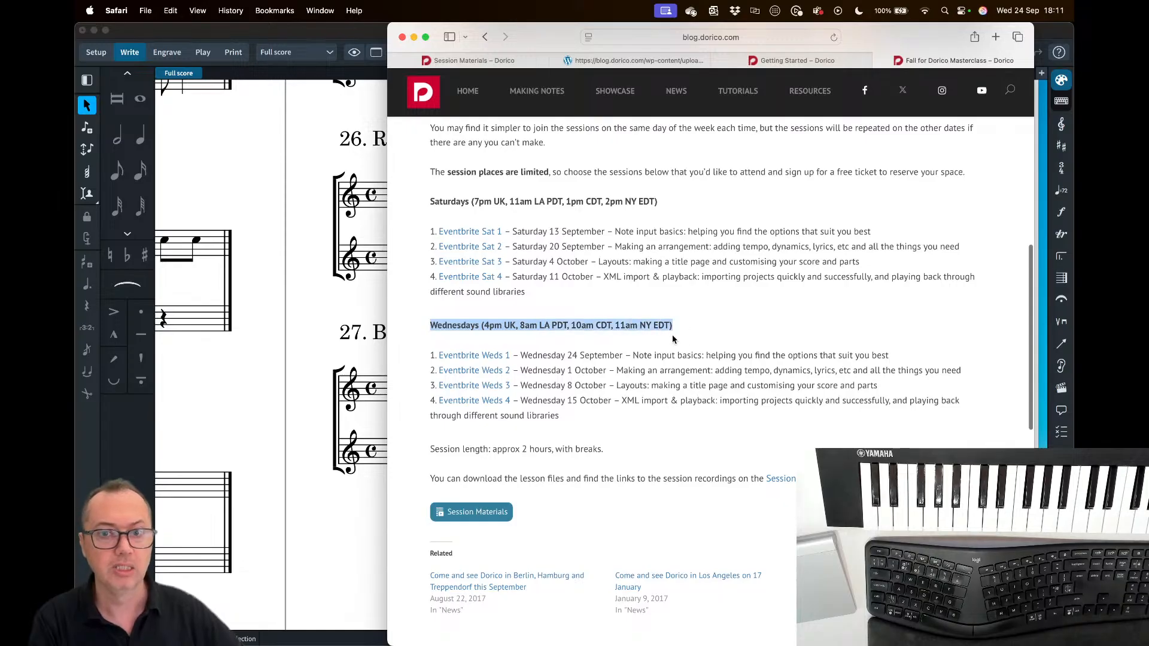
pyautogui.click(688, 328)
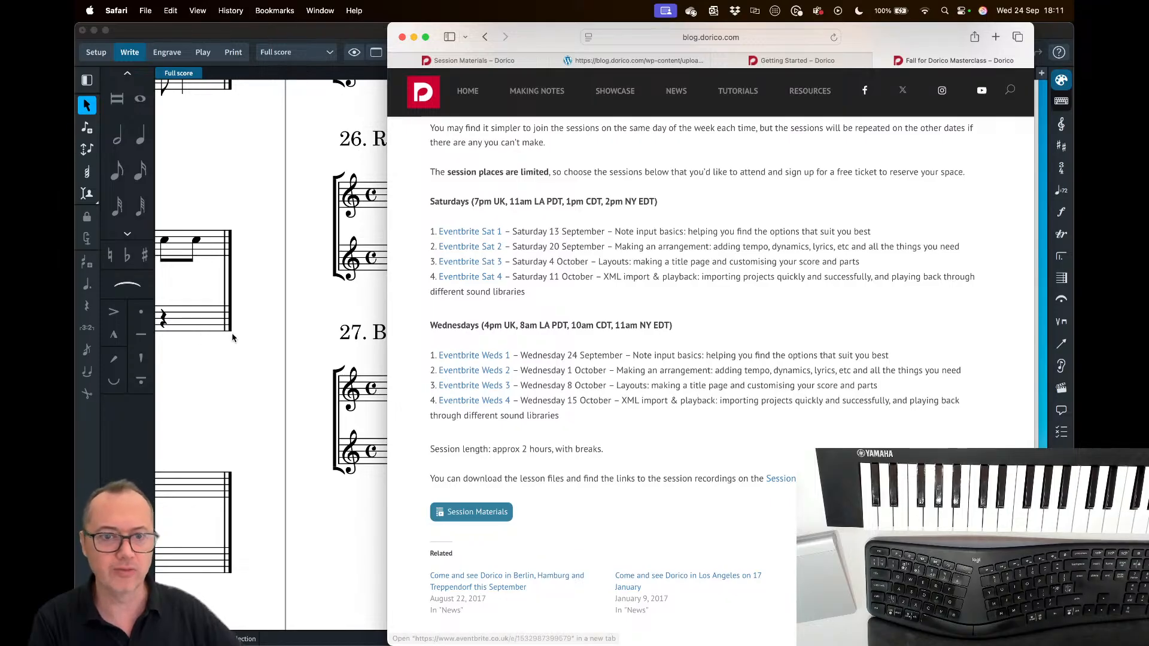
pyautogui.click(304, 299)
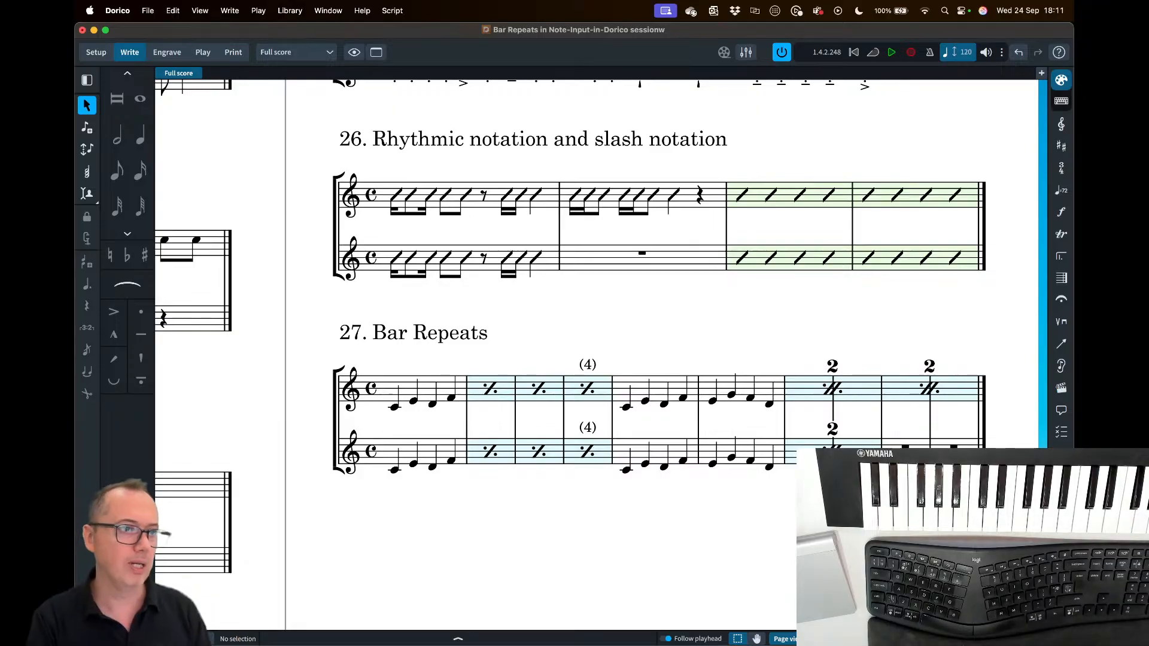